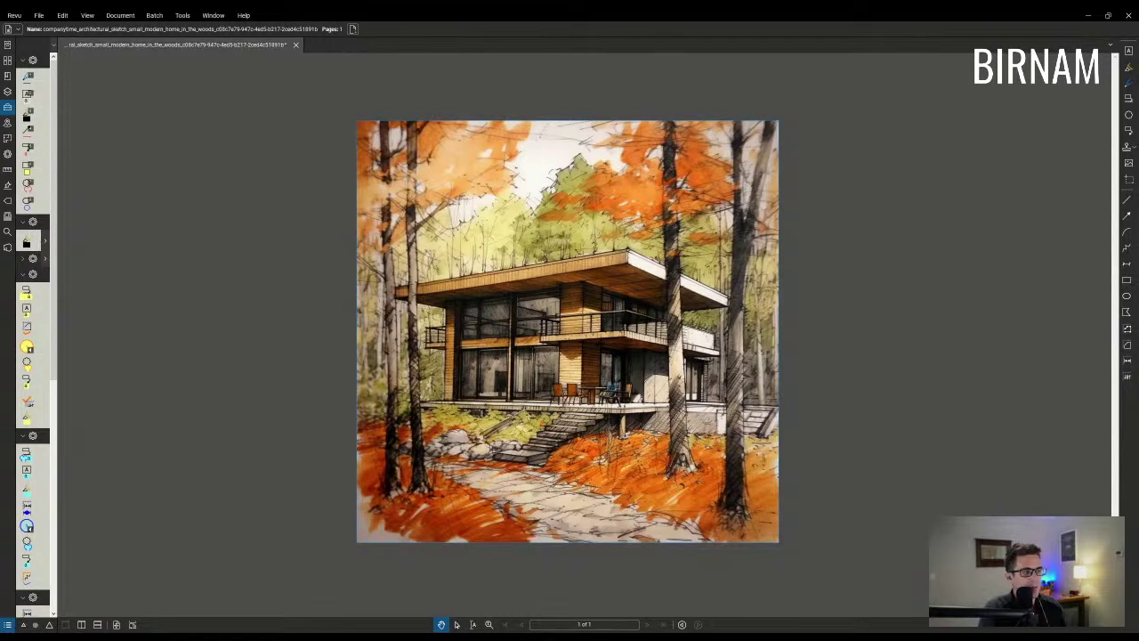
# Step: With the 12 pt black pen, fill in the small left balcony and draw a post from deck to roof at the front corner
pyautogui.click(27, 115)
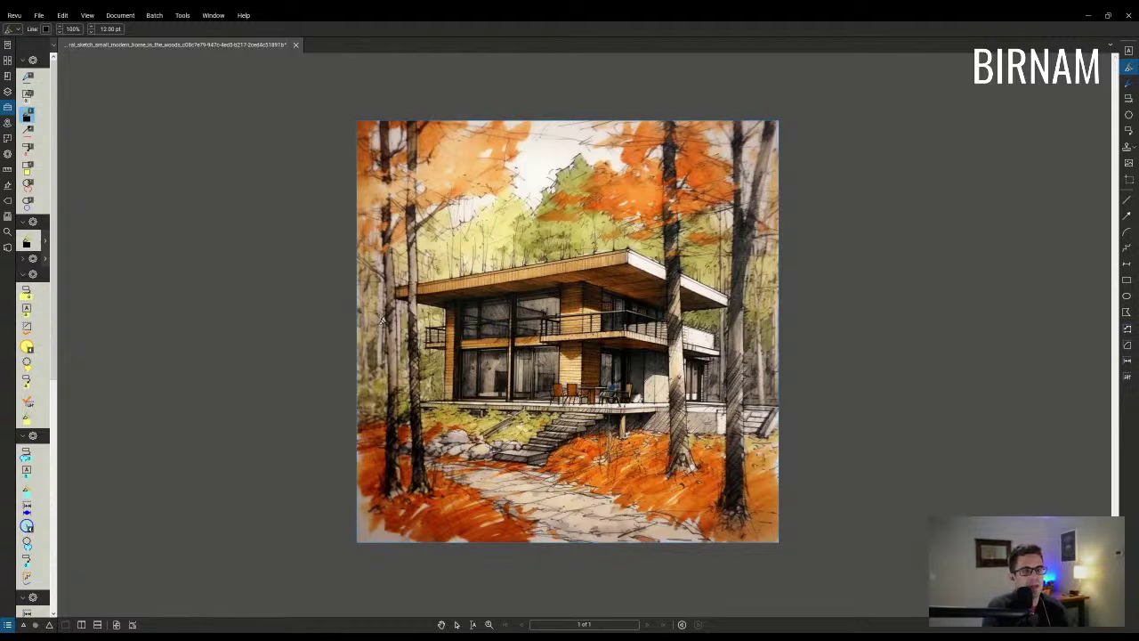
pyautogui.moveTo(432, 336); pyautogui.dragTo(442, 343)
pyautogui.hotkey('ctrl', 'z')
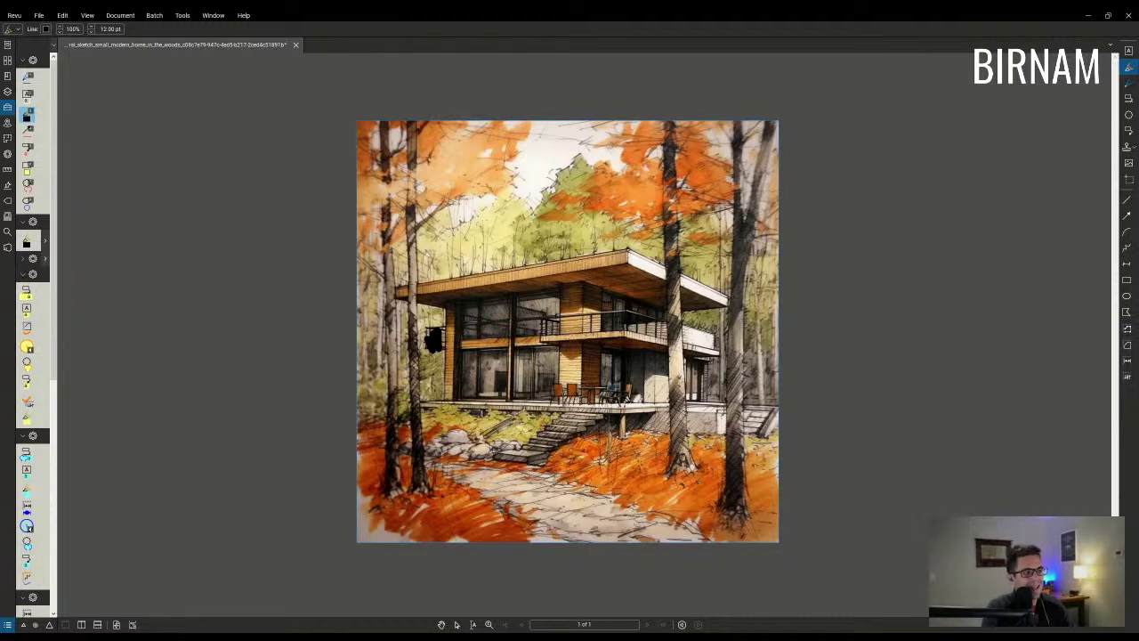
pyautogui.moveTo(625, 404); pyautogui.dragTo(630, 267)
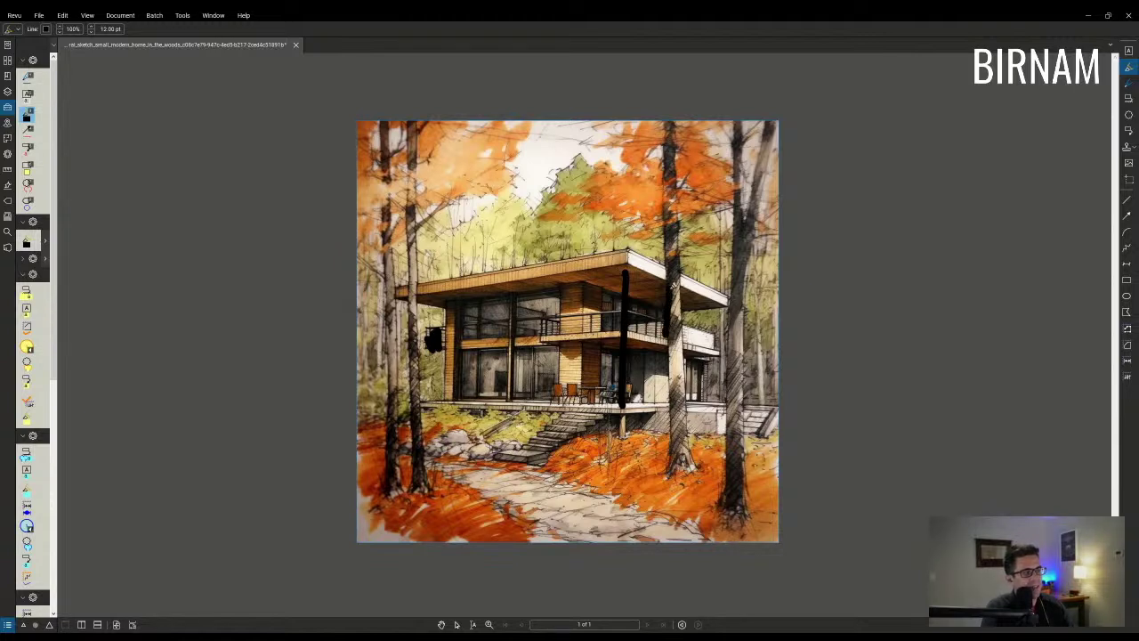
# Step: Black out the upper-floor area under the right roof overhang and outline the wall section beneath it down to the deck
pyautogui.moveTo(674, 283)
pyautogui.mouseDown()
pyautogui.moveTo(722, 308)
pyautogui.moveTo(711, 347)
pyautogui.mouseUp()
pyautogui.moveTo(678, 311)
pyautogui.mouseDown()
pyautogui.moveTo(698, 293)
pyautogui.moveTo(688, 307)
pyautogui.moveTo(708, 328)
pyautogui.moveTo(685, 336)
pyautogui.moveTo(706, 339)
pyautogui.mouseUp()
pyautogui.hotkey('ctrl', 'z')
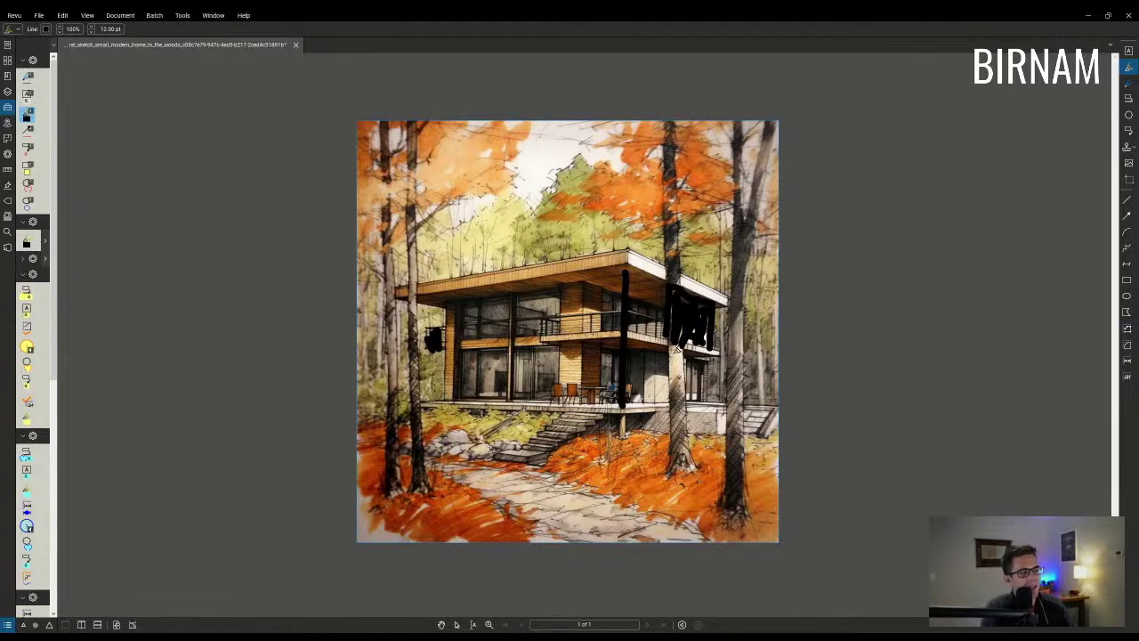
pyautogui.moveTo(712, 344); pyautogui.dragTo(712, 402)
pyautogui.moveTo(670, 331)
pyautogui.mouseDown()
pyautogui.moveTo(667, 400)
pyautogui.moveTo(720, 403)
pyautogui.mouseUp()
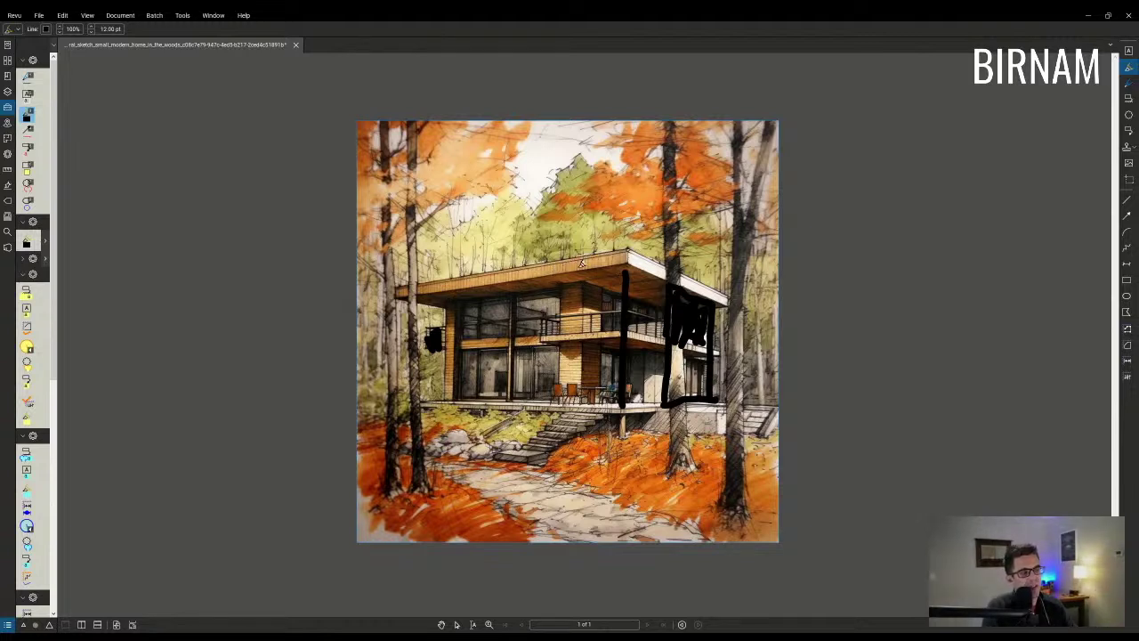
pyautogui.moveTo(583, 265); pyautogui.dragTo(579, 262)
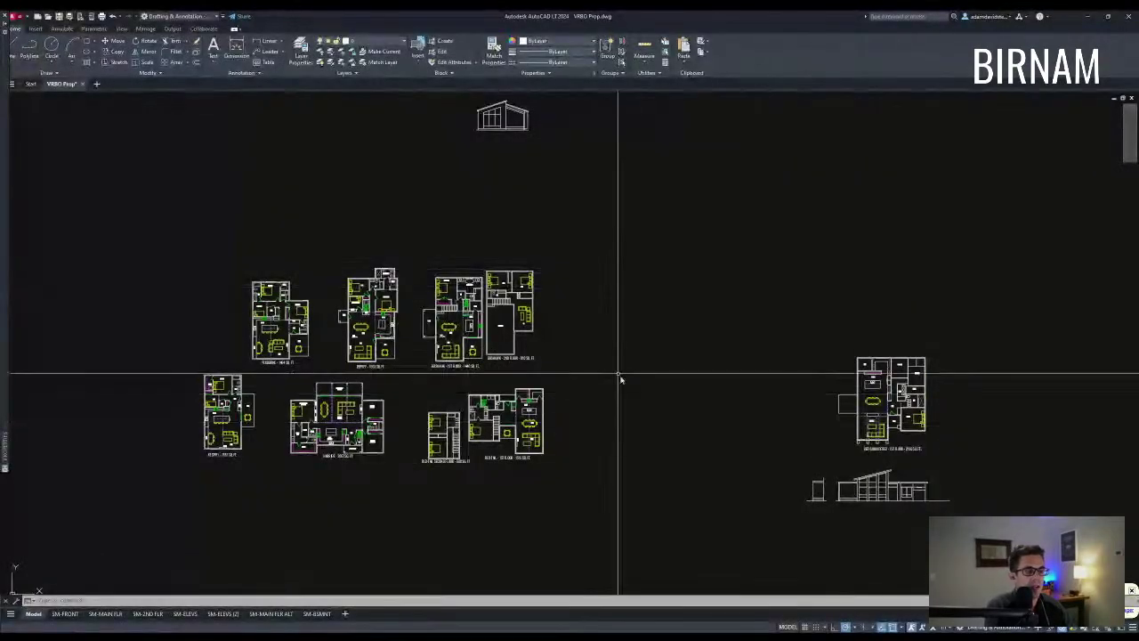
# Step: Copy the separate floor plan above the long elevation into the empty space between it and the group of plans
pyautogui.click(158, 479)
pyautogui.press('Escape')
pyautogui.press('Escape')
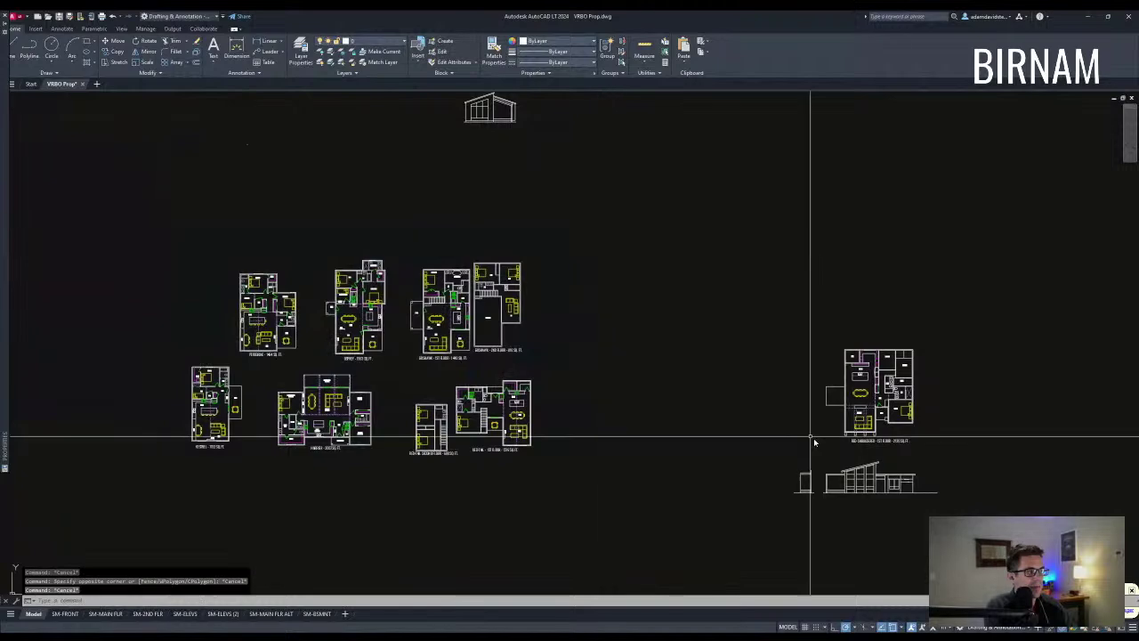
pyautogui.click(804, 452)
pyautogui.click(947, 317)
pyautogui.write('co')
pyautogui.press('space')
pyautogui.click(919, 385)
pyautogui.press('Escape')
pyautogui.press('Escape')
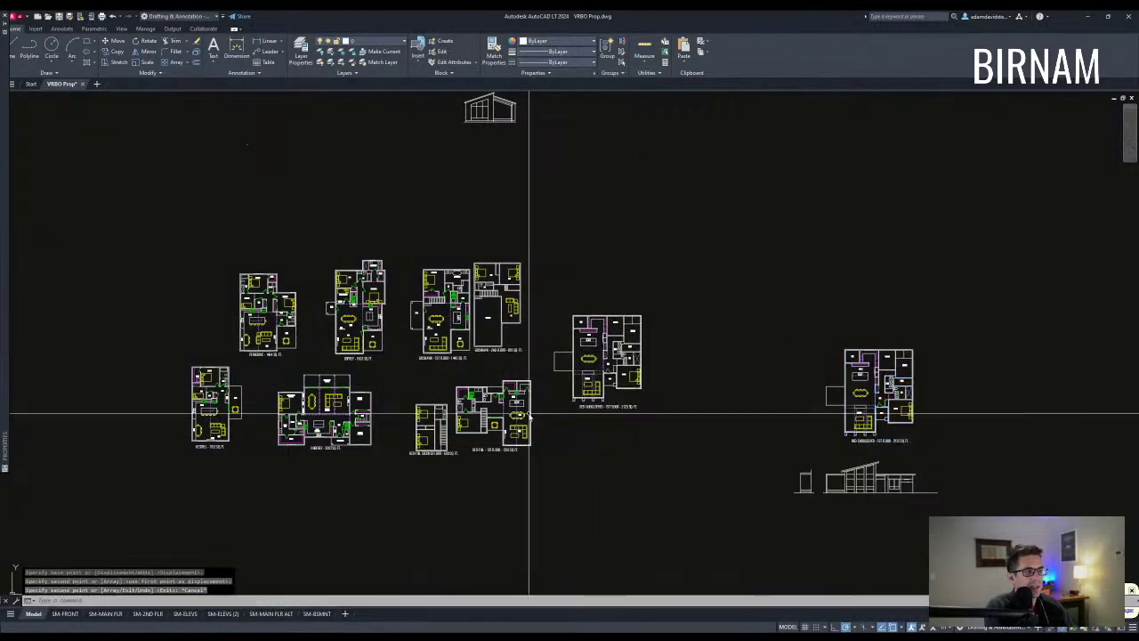
pyautogui.click(104, 483)
pyautogui.click(743, 259)
pyautogui.press('Escape')
pyautogui.press('Escape')
# Step: Draw a 20' horizontal line in the empty area between the copied plans and the far right pair of plans
pyautogui.moveTo(779, 280)
pyautogui.mouseDown(button='middle')
pyautogui.moveTo(609, 301)
pyautogui.moveTo(237, 284)
pyautogui.mouseUp(button='middle')
pyautogui.scroll(-2, 237, 284)
pyautogui.press('Escape')
pyautogui.moveTo(713, 431)
pyautogui.mouseDown(button='middle')
pyautogui.moveTo(609, 435)
pyautogui.moveTo(593, 419)
pyautogui.mouseUp(button='middle')
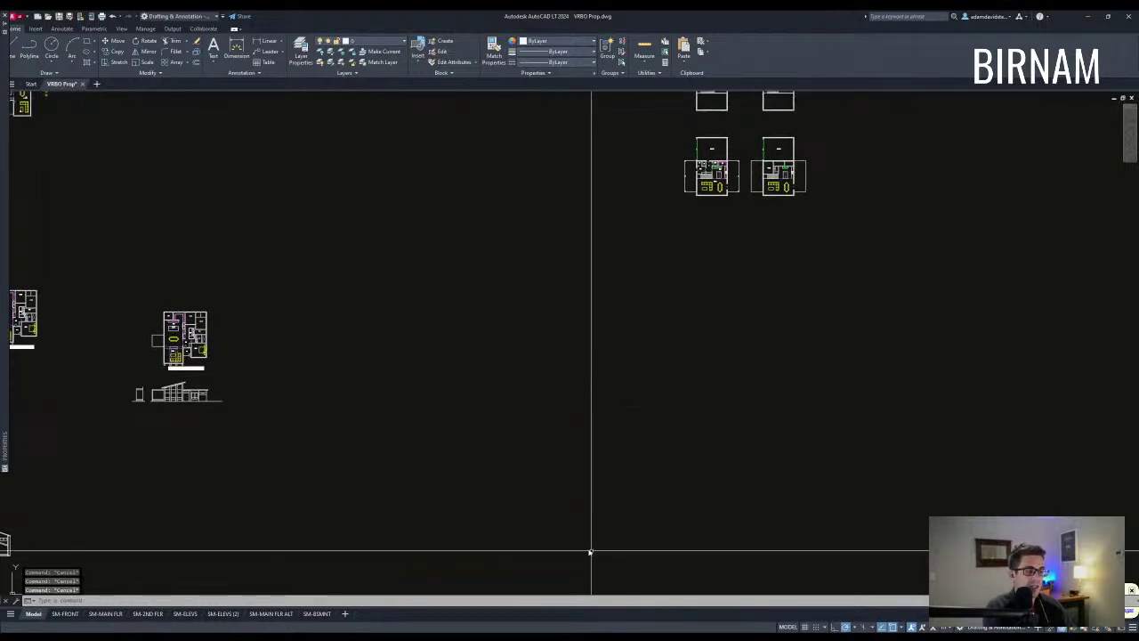
pyautogui.click(498, 439)
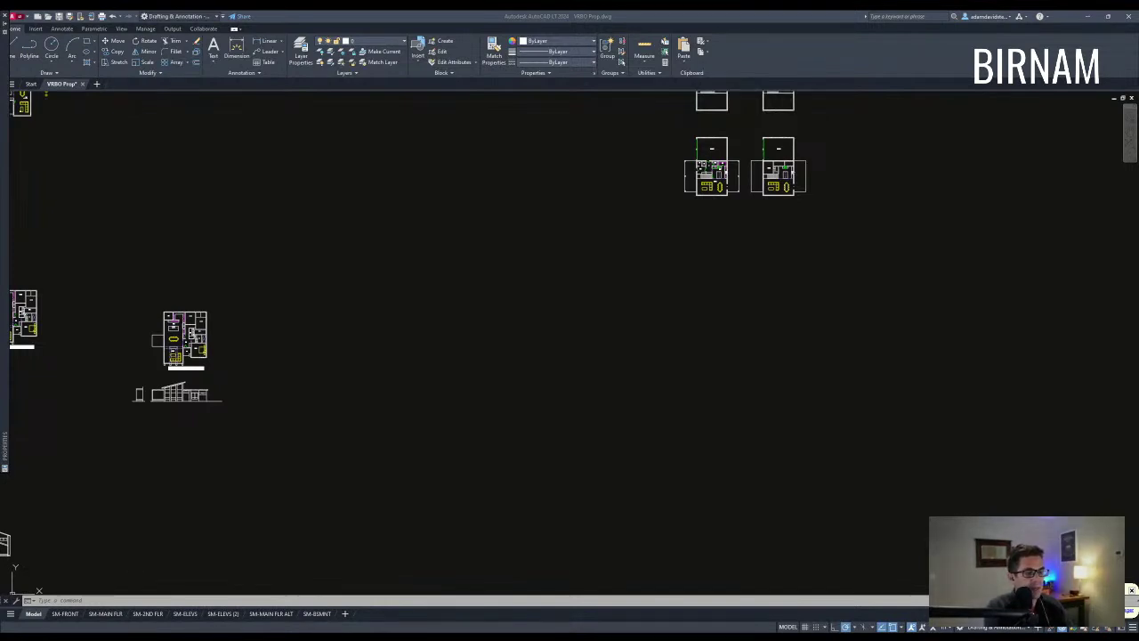
pyautogui.moveTo(509, 328); pyautogui.dragTo(458, 315, button='middle')
pyautogui.write('a')
pyautogui.press('space')
pyautogui.click(420, 407)
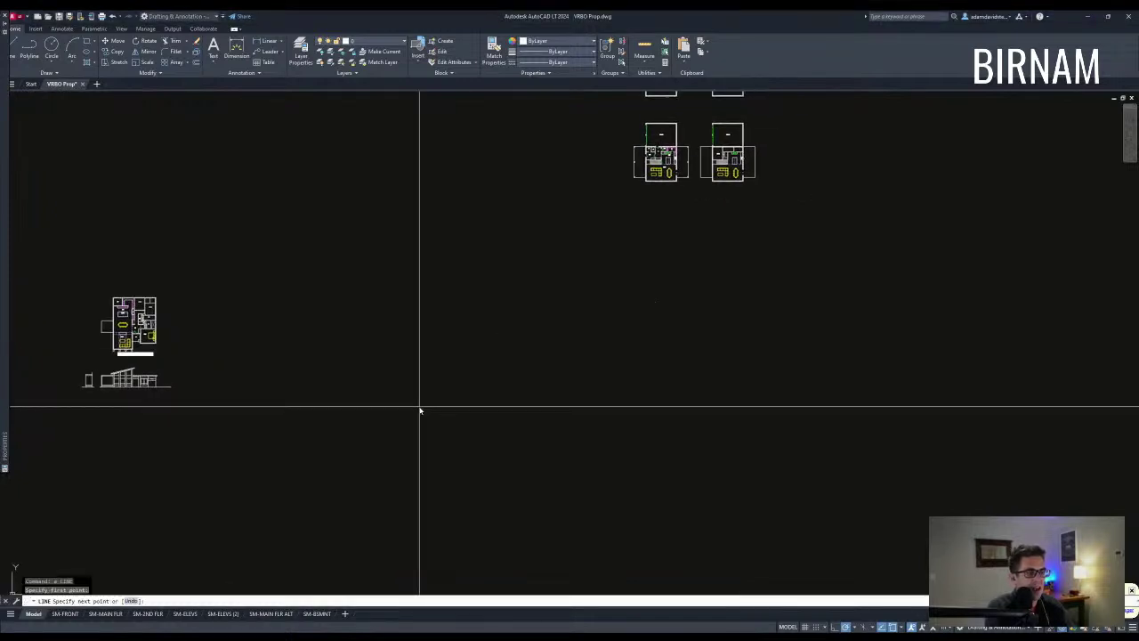
pyautogui.write("20'")
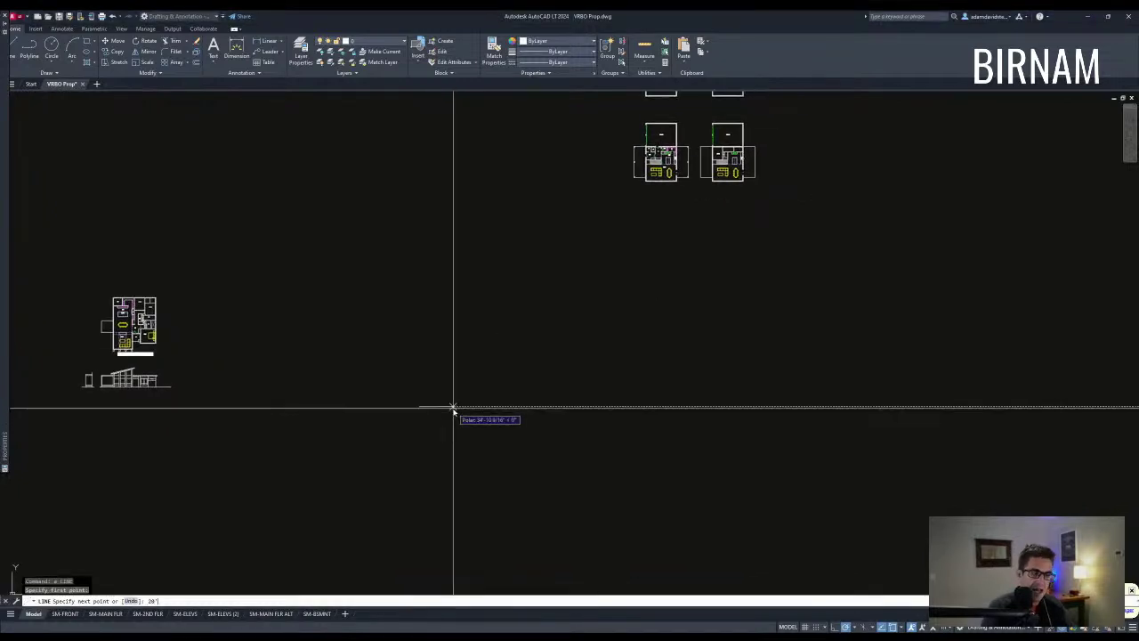
pyautogui.press('space')
# Step: Draw a 16' vertical line up from the base line's right end and a shorter vertical line at its left end
pyautogui.scroll(4, 439, 390)
pyautogui.write("16'")
pyautogui.press('space')
pyautogui.press('Escape')
pyautogui.write('a')
pyautogui.press('space')
pyautogui.press('Escape')
# Step: Offset the base line and both vertical lines inward by 6" to give the walls thickness
pyautogui.write('o')
pyautogui.press('Return')
pyautogui.write('6')
pyautogui.press('Return')
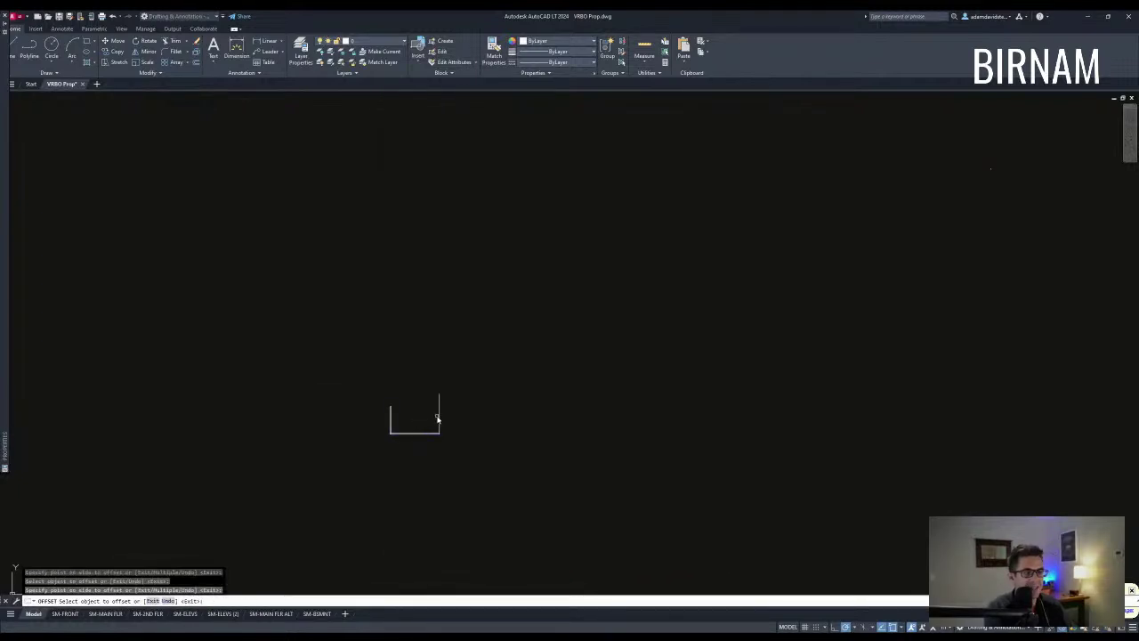
pyautogui.click(422, 407)
pyautogui.press('Escape')
# Step: Fillet the inner wall lines with zero radius so they meet cleanly at both lower corners
pyautogui.scroll(2, 407, 424)
pyautogui.write('f')
pyautogui.press('space')
pyautogui.click(380, 429)
pyautogui.scroll(2, 394, 439)
pyautogui.click(392, 441)
pyautogui.click(491, 432)
pyautogui.press('Escape')
pyautogui.press('Escape')
pyautogui.press('Escape')
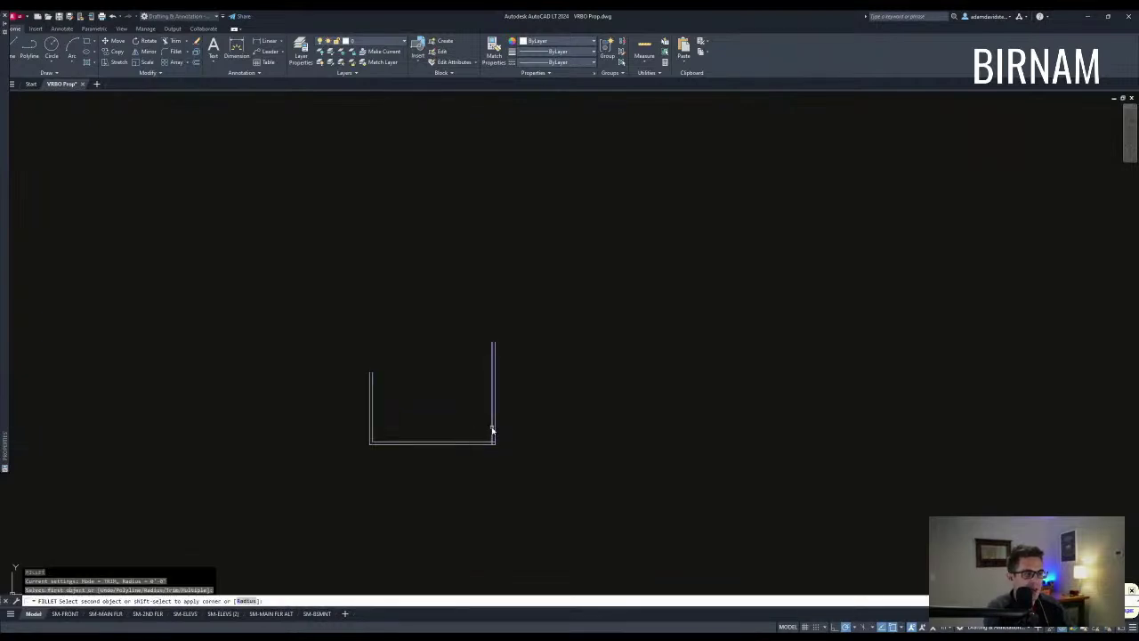
# Step: Offset the left wall's inner line 24" into the room
pyautogui.write('ff')
pyautogui.press('space')
pyautogui.write('24')
pyautogui.press('space')
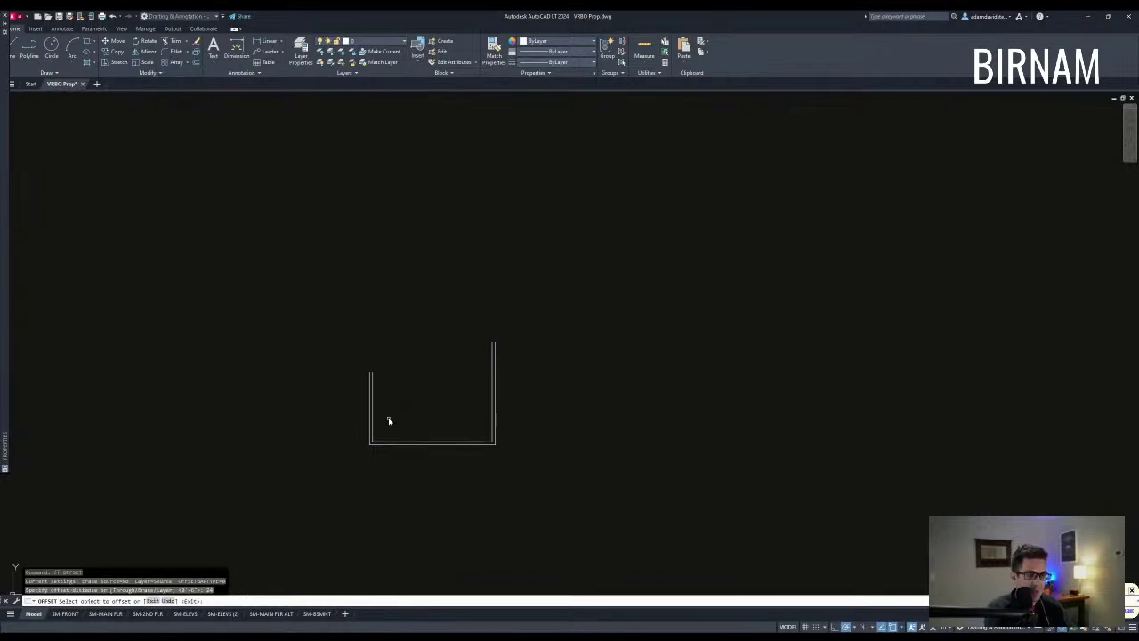
pyautogui.press('Escape')
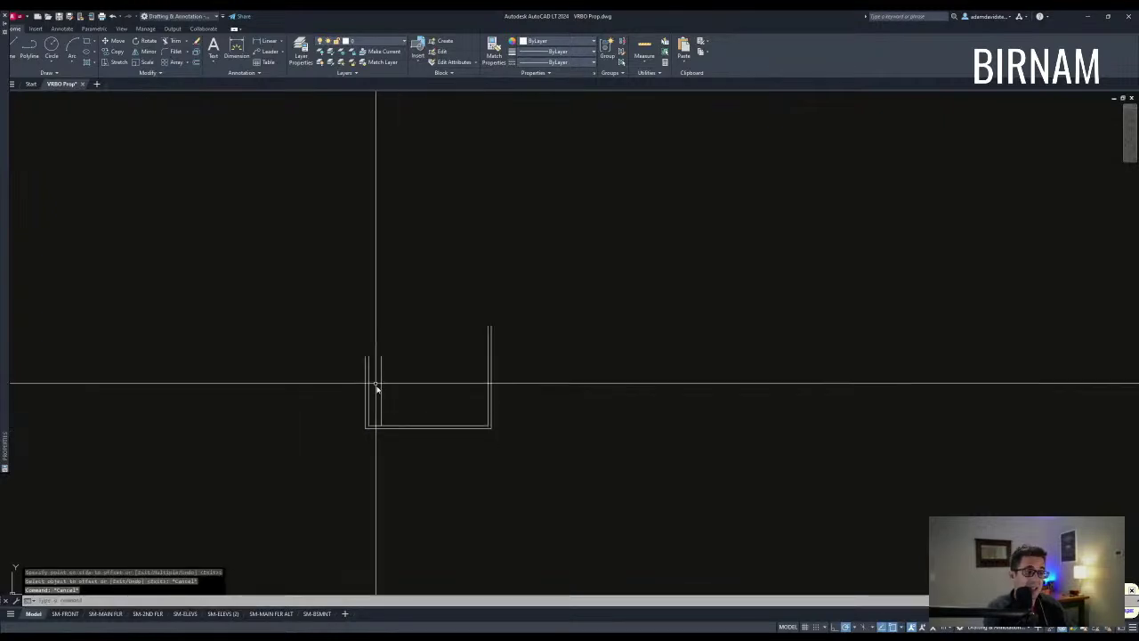
pyautogui.scroll(2, 388, 423)
pyautogui.scroll(-2, 437, 427)
# Step: Offset the inner base line 16' upward to form the room's upper edge
pyautogui.write('ff')
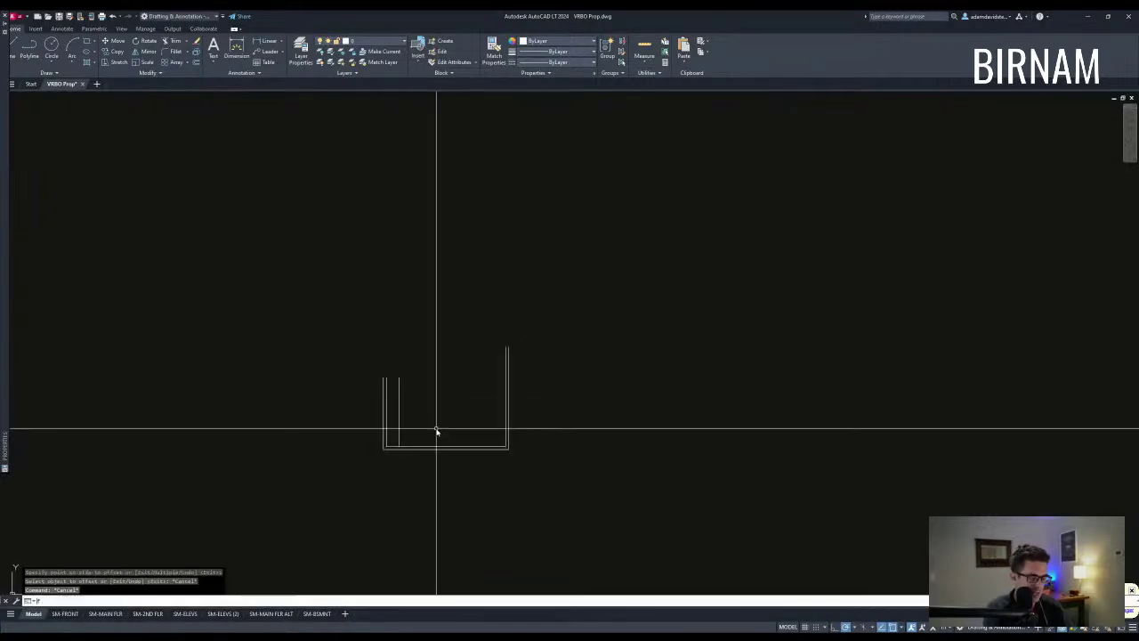
pyautogui.press('Escape')
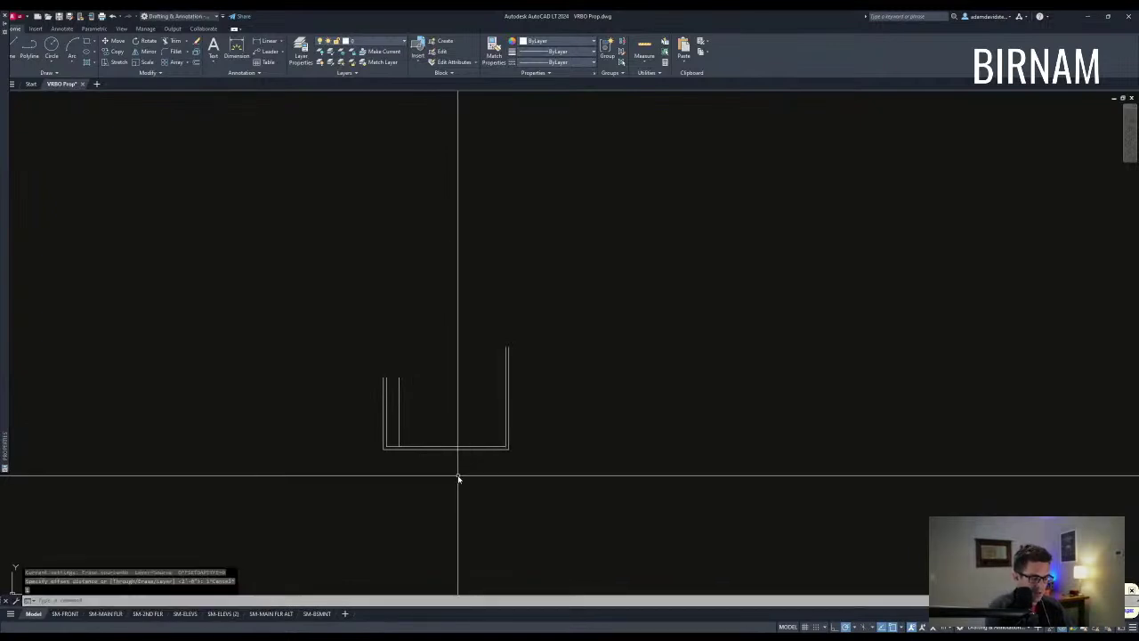
pyautogui.write('o')
pyautogui.press('Return')
pyautogui.write('19')
pyautogui.press('Escape')
pyautogui.press('Escape')
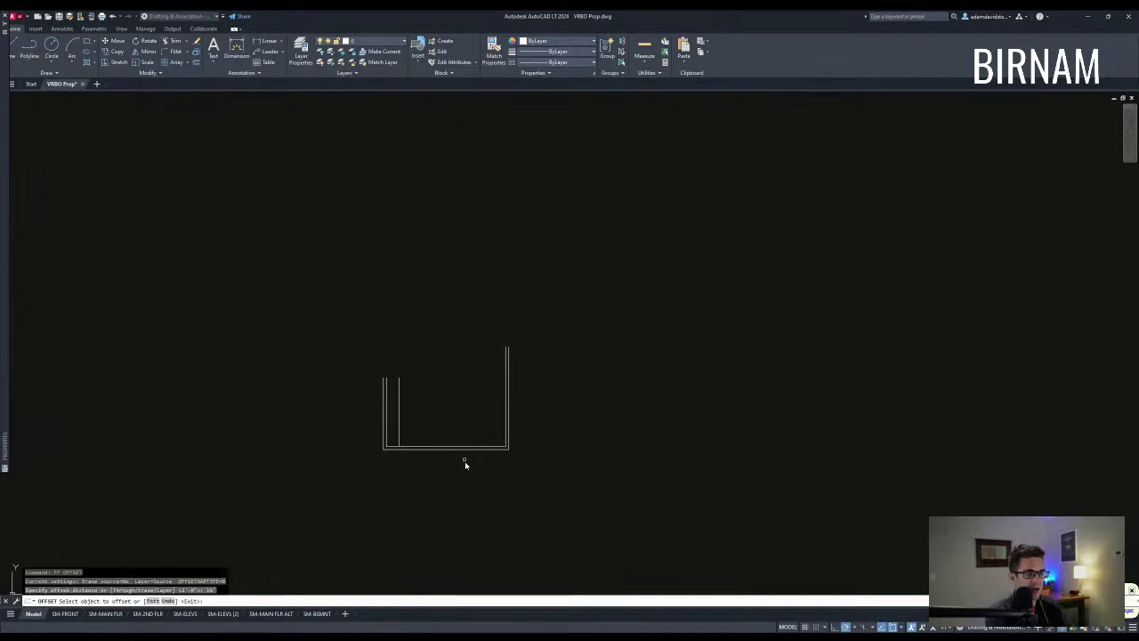
pyautogui.click(447, 448)
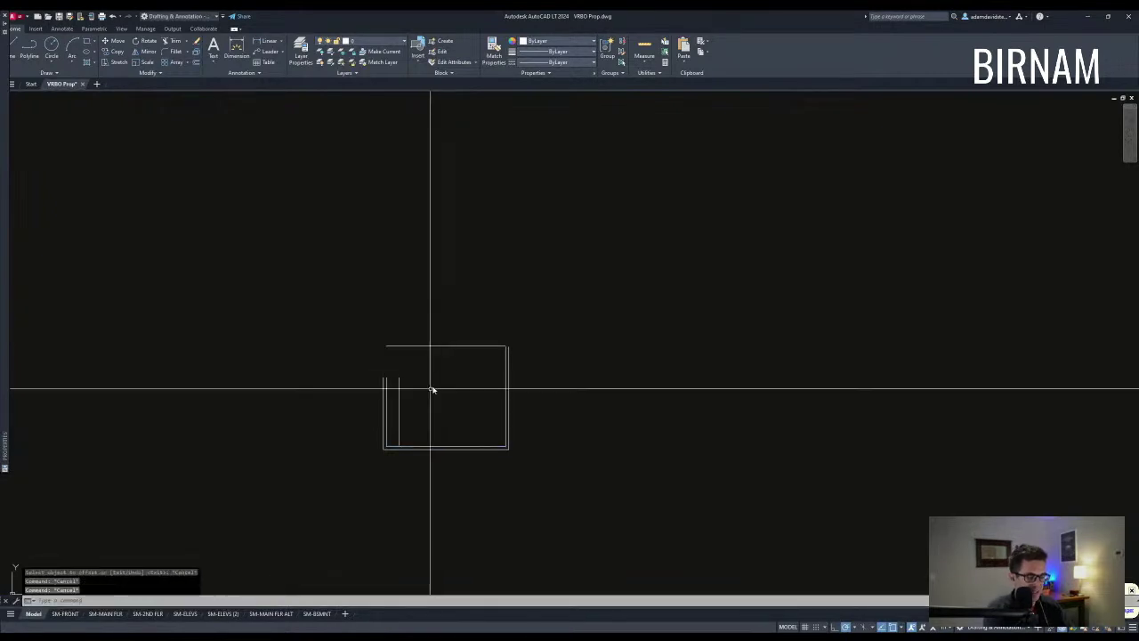
pyautogui.click(419, 358)
pyautogui.press('Escape')
pyautogui.press('Escape')
# Step: Extend the left wall's inner line and the line 24" beside it up to the room's upper edge
pyautogui.write('ex')
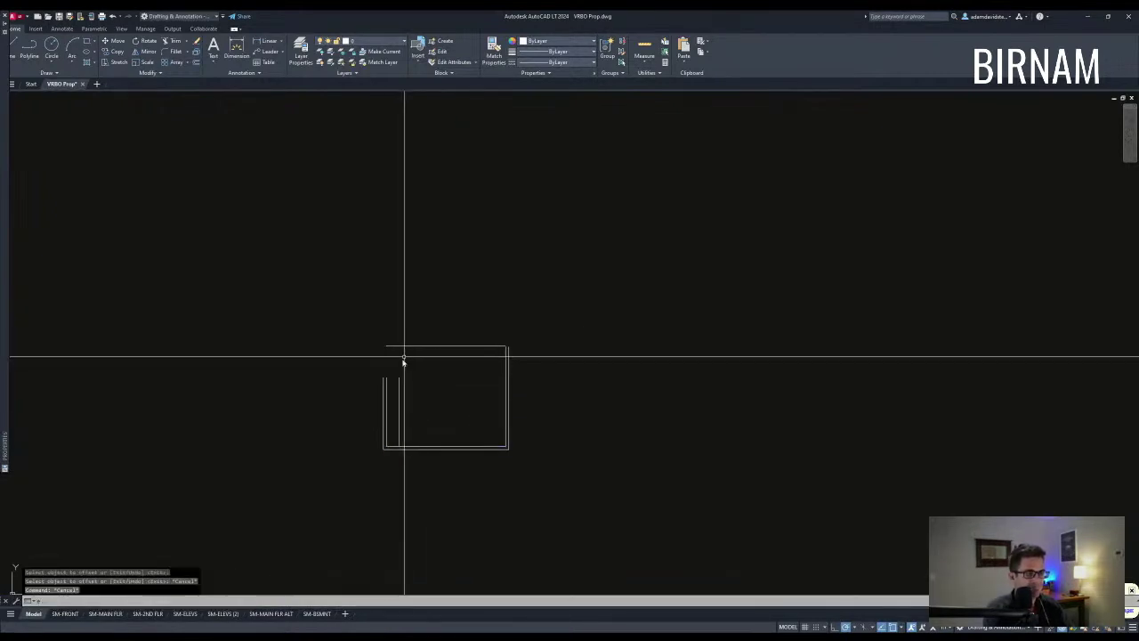
pyautogui.press('Return')
pyautogui.click(412, 363)
pyautogui.click(379, 328)
pyautogui.press('Return')
pyautogui.click(434, 392)
pyautogui.click(341, 383)
pyautogui.press('Escape')
pyautogui.press('Escape')
# Step: Measure the distance between the room's lower left and upper right inside corners
pyautogui.write('di')
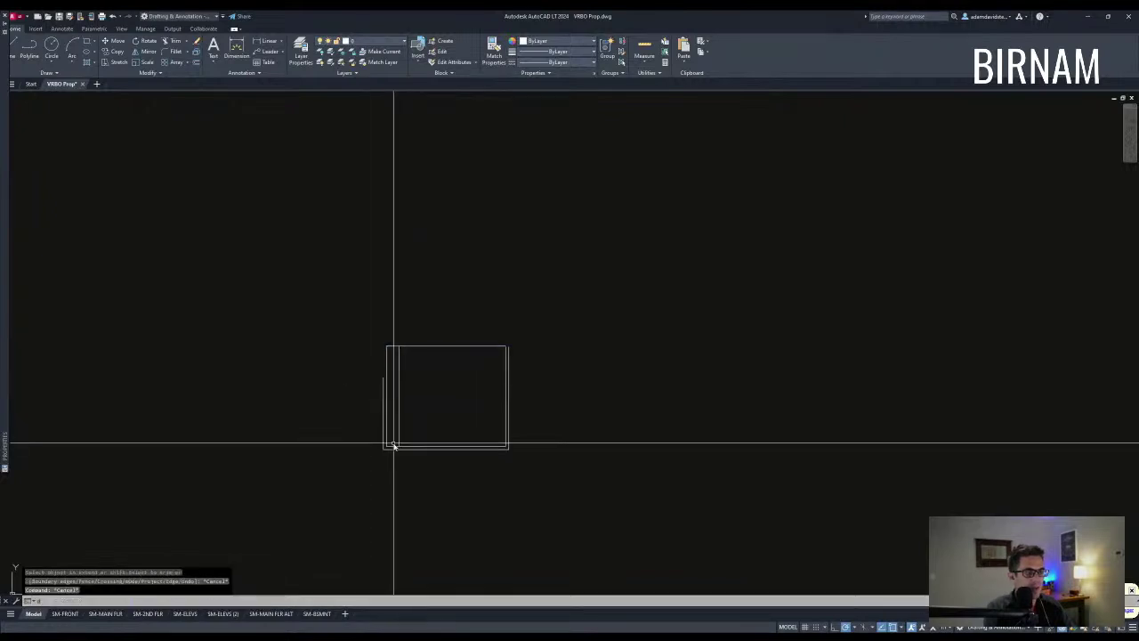
pyautogui.press('Return')
pyautogui.click(387, 446)
pyautogui.click(506, 346)
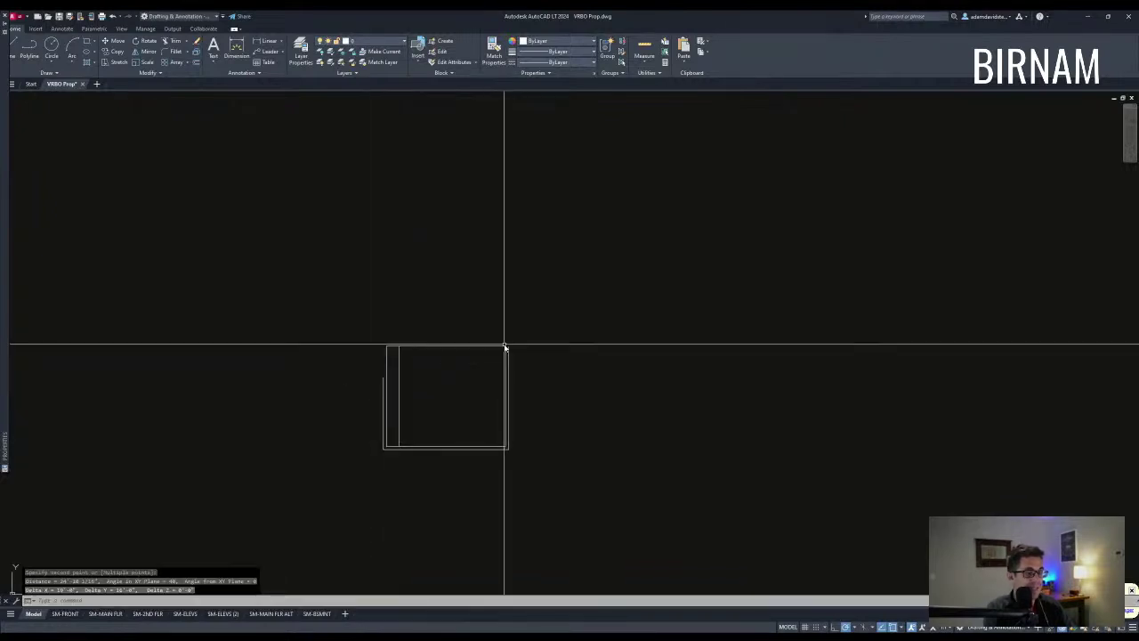
pyautogui.press('Escape')
pyautogui.press('Escape')
pyautogui.scroll(2, 482, 388)
pyautogui.moveTo(455, 404); pyautogui.dragTo(512, 387, button='middle')
pyautogui.write('di')
pyautogui.press('Return')
pyautogui.press('Escape')
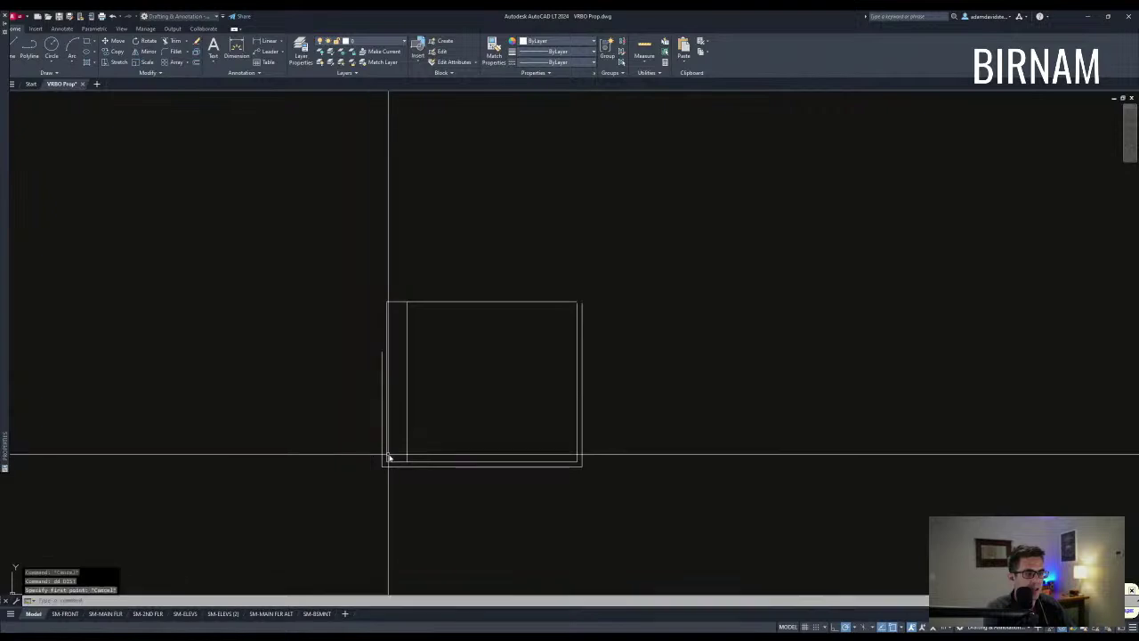
# Step: Add a linear dimension for the room's inside width, placed just above the lower wall
pyautogui.write('d')
pyautogui.press('Return')
pyautogui.click(387, 461)
pyautogui.click(576, 462)
pyautogui.click(568, 443)
pyautogui.press('Escape')
pyautogui.press('Escape')
# Step: Add a linear dimension for the room's inside depth, placed just inside the right wall
pyautogui.write('d')
pyautogui.press('Return')
pyautogui.click(577, 462)
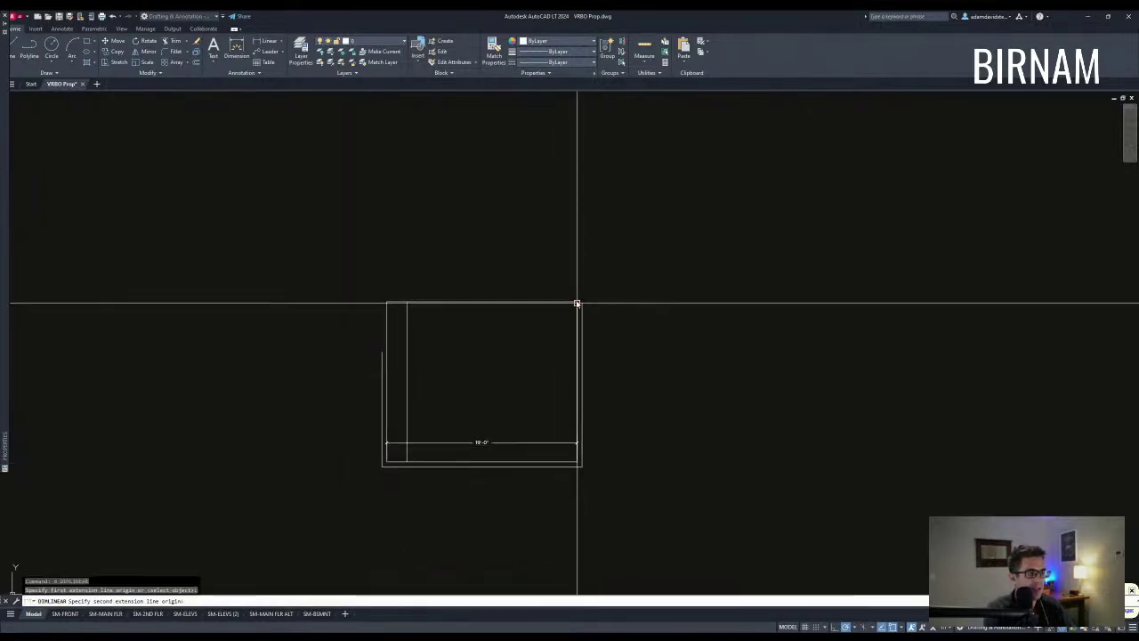
pyautogui.click(577, 301)
pyautogui.click(563, 349)
pyautogui.press('Escape')
pyautogui.moveTo(580, 379)
pyautogui.mouseDown(button='middle')
pyautogui.moveTo(538, 376)
pyautogui.moveTo(546, 345)
pyautogui.mouseUp(button='middle')
pyautogui.write('a')
pyautogui.press('Return')
pyautogui.press('Escape')
pyautogui.press('Escape')
pyautogui.write('a')
pyautogui.press('Return')
pyautogui.click(521, 333)
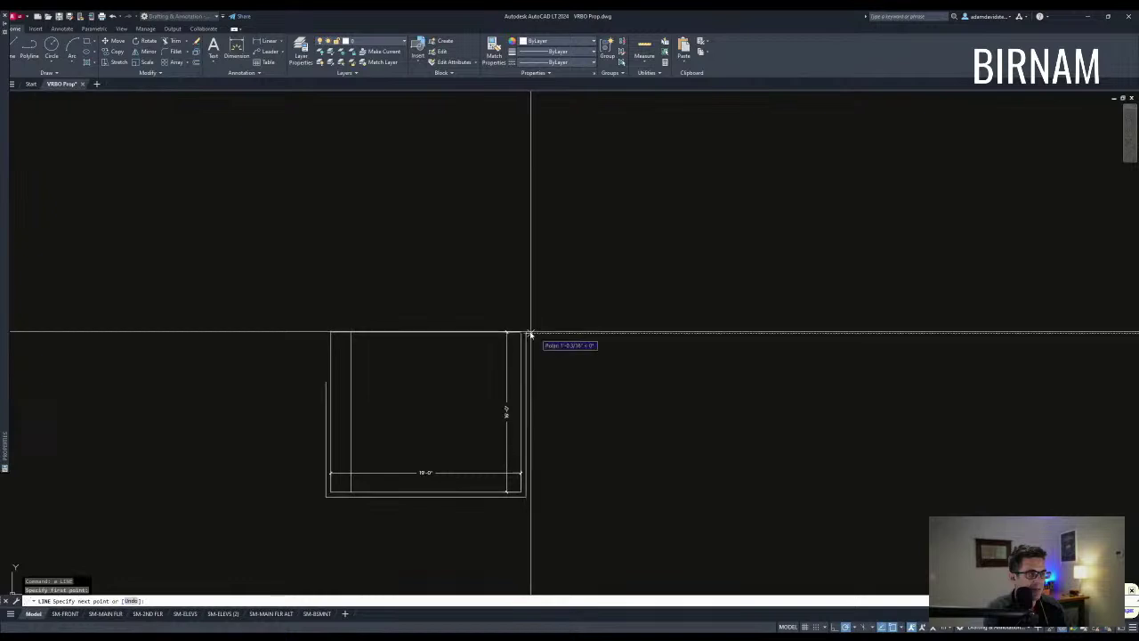
pyautogui.press('Escape')
pyautogui.press('Escape')
# Step: Copy the two right wall lines to the right of the room and move the copies upward
pyautogui.click(537, 374)
pyautogui.click(513, 393)
pyautogui.write('co')
pyautogui.press('Return')
pyautogui.click(582, 350)
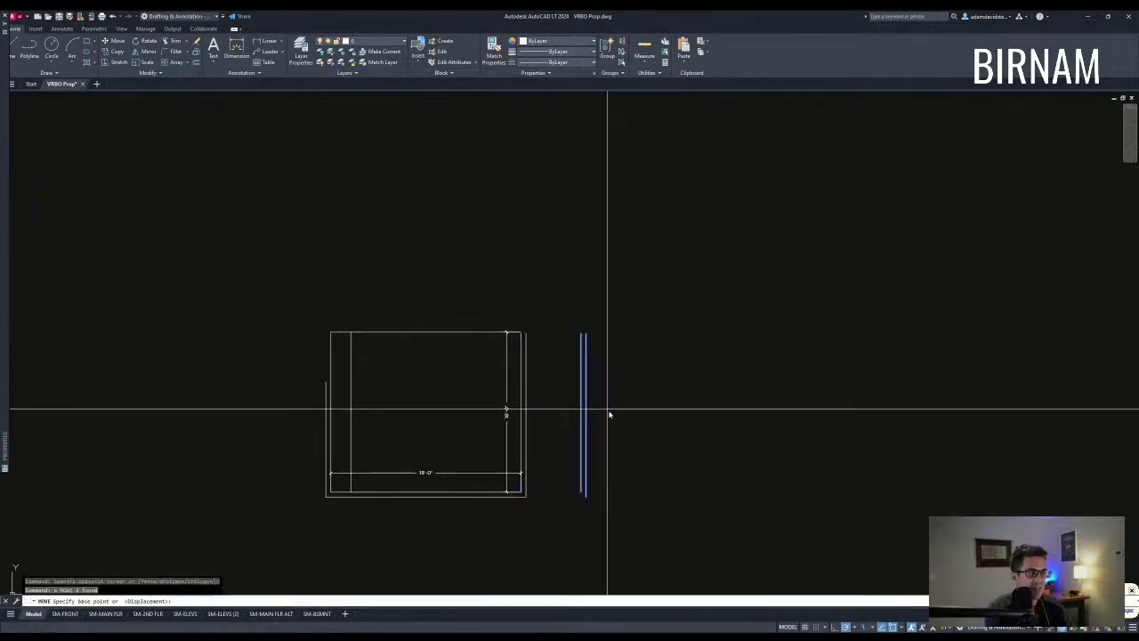
pyautogui.click(602, 281)
pyautogui.press('Escape')
# Step: Draw a horizontal line from the room's outer upper right corner across to the copied wall lines
pyautogui.press('l')
pyautogui.press('Return')
pyautogui.press('Escape')
pyautogui.write('l')
pyautogui.press('Return')
pyautogui.click(599, 336)
pyautogui.press('Escape')
# Step: Trim the copied wall lines at the horizontal line and close a rectangle beneath it, beside the room, level with the outer base line
pyautogui.press('t')
pyautogui.press('r')
pyautogui.press('Return')
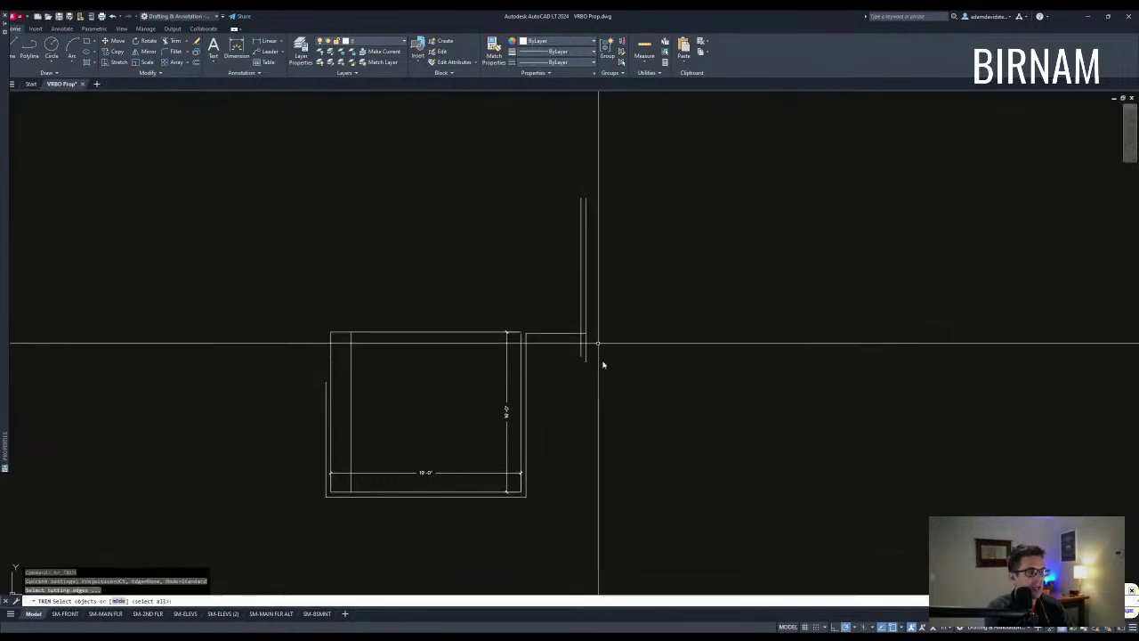
pyautogui.click(586, 496)
pyautogui.press('Escape')
pyautogui.write('tr')
pyautogui.press('Return')
pyautogui.click(594, 504)
pyautogui.click(578, 492)
pyautogui.press('Escape')
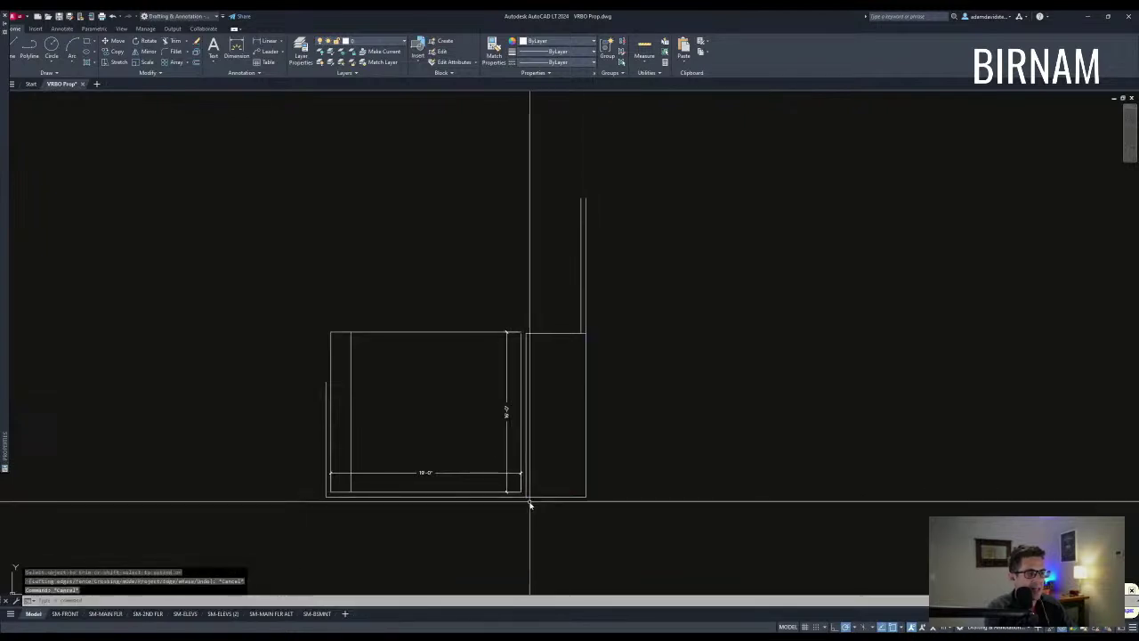
pyautogui.click(530, 502)
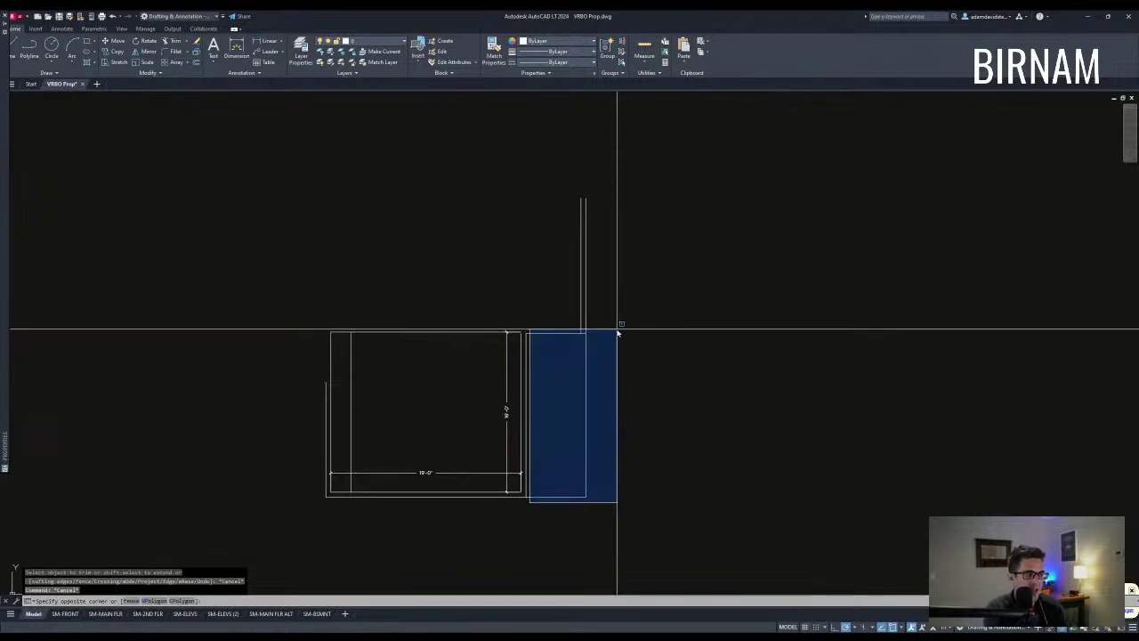
pyautogui.press('Escape')
pyautogui.press('Escape')
pyautogui.moveTo(575, 373); pyautogui.dragTo(584, 404, button='middle')
pyautogui.press('Escape')
pyautogui.press('Escape')
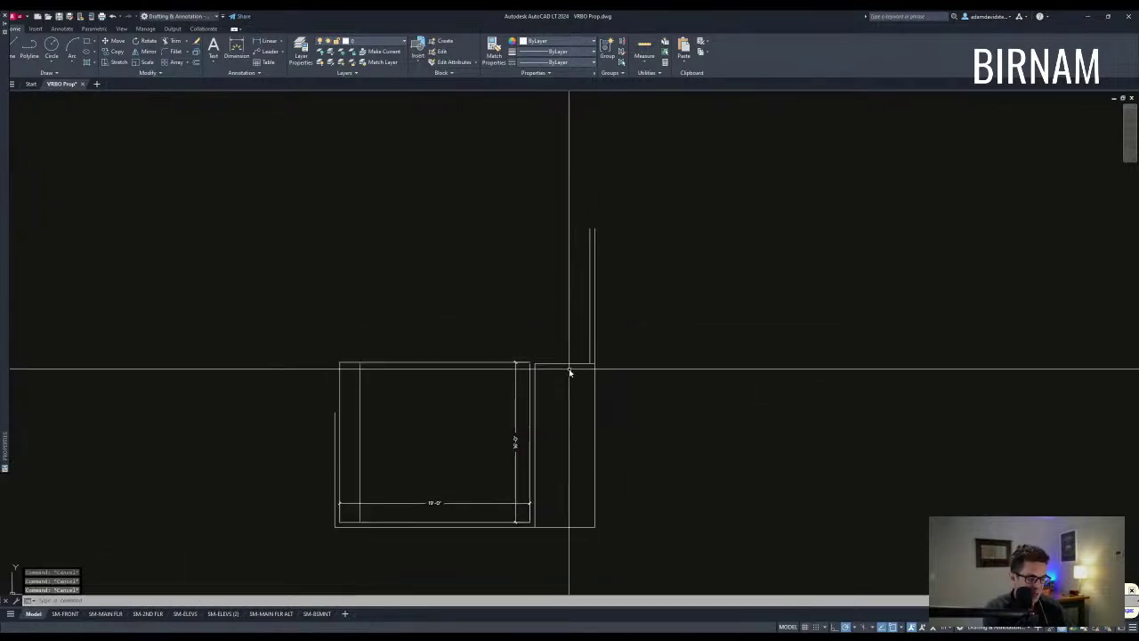
pyautogui.write('f')
pyautogui.press('Return')
pyautogui.press('Escape')
pyautogui.press('Escape')
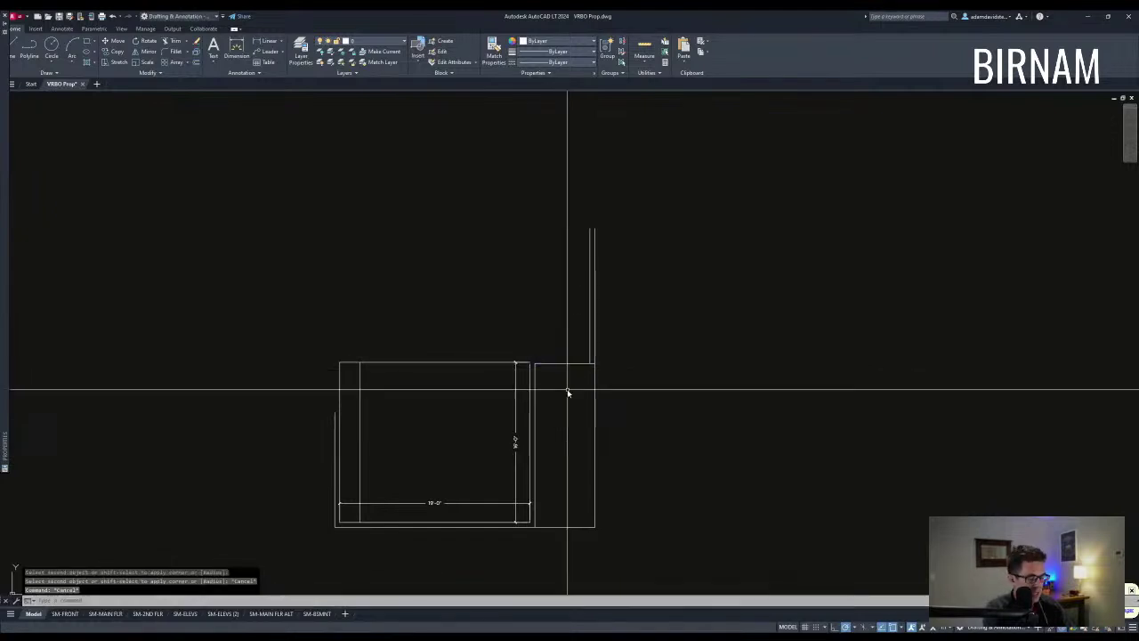
# Step: Offset the upper line of the rectangle beside the room upward by 6"
pyautogui.write('ff')
pyautogui.press('Return')
pyautogui.write('6')
pyautogui.press('Return')
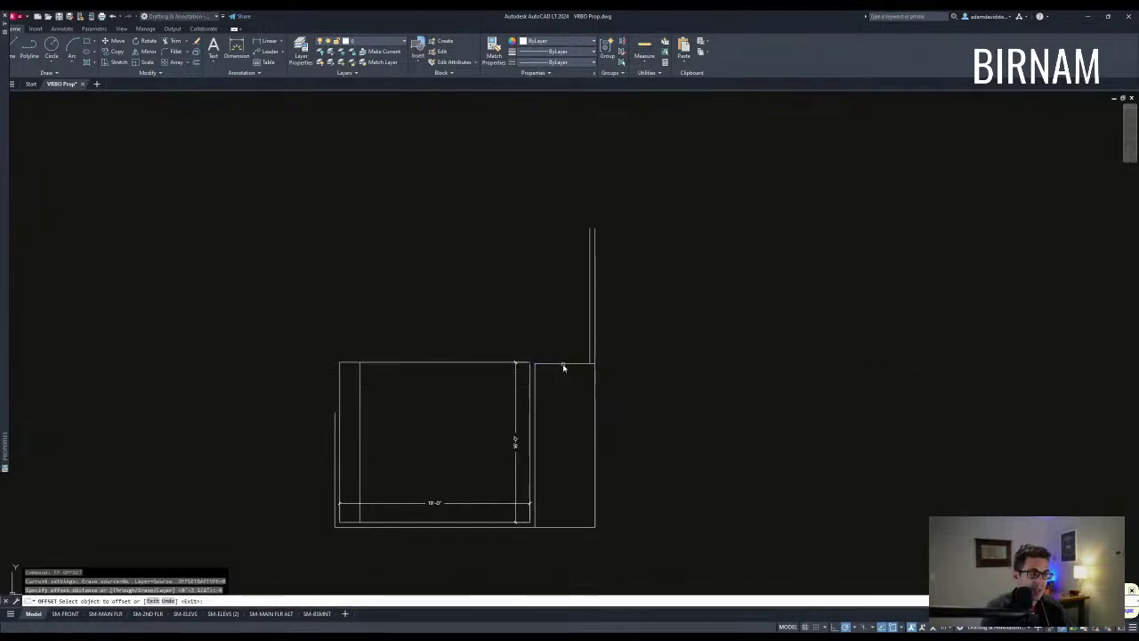
pyautogui.click(562, 359)
pyautogui.press('Escape')
pyautogui.press('Escape')
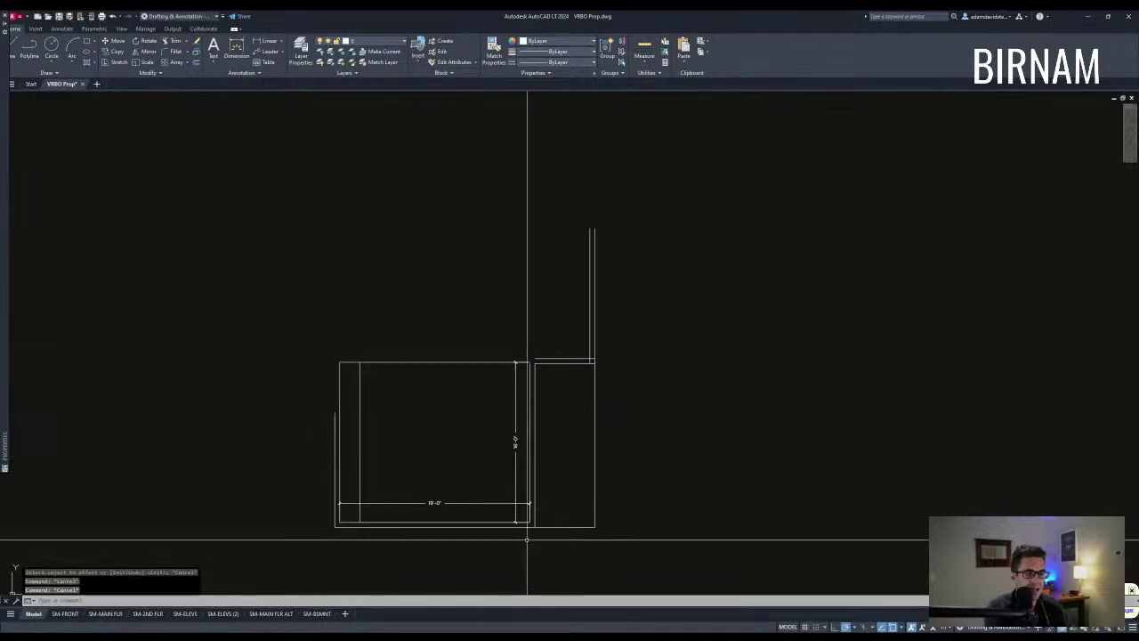
pyautogui.hotkey('alt', 'Tab')
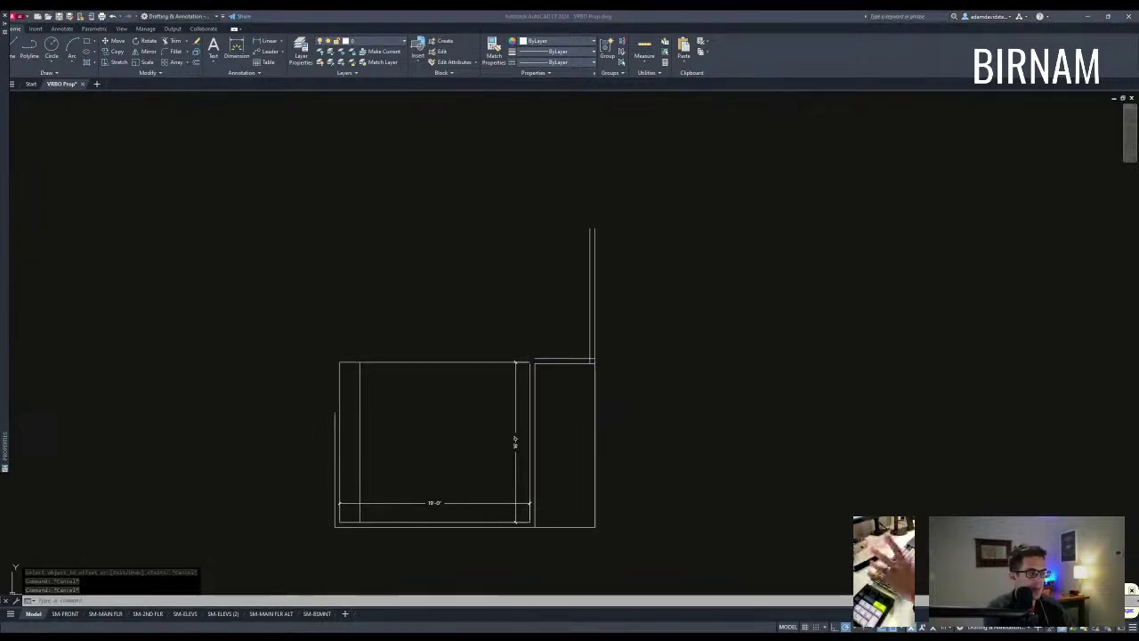
pyautogui.hotkey('alt', 'Tab')
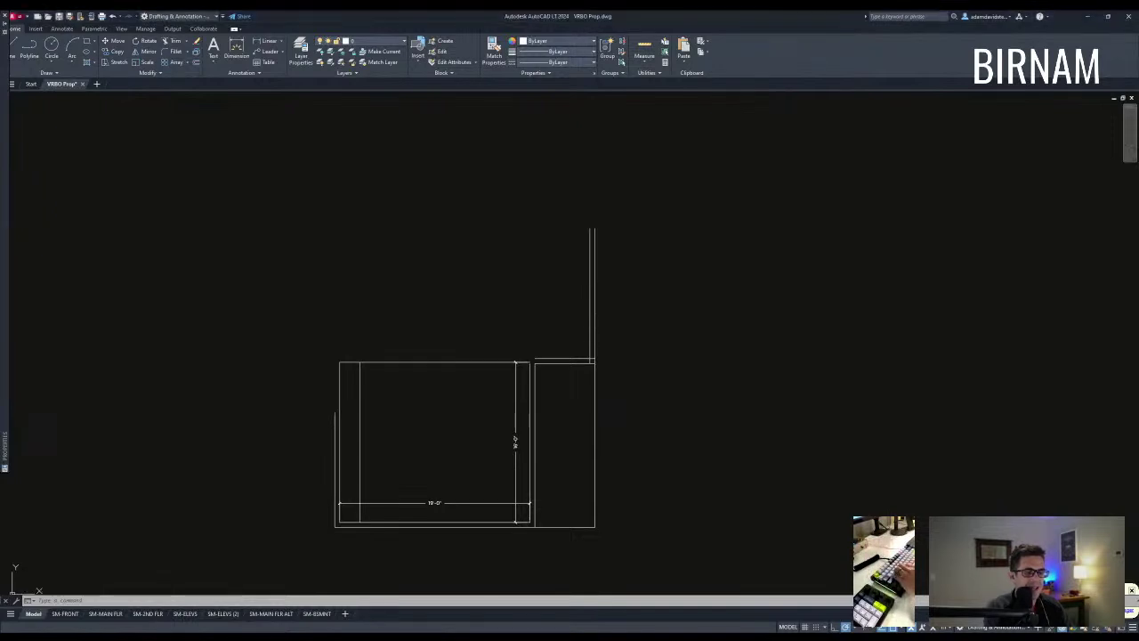
pyautogui.moveTo(526, 405); pyautogui.dragTo(460, 371, button='middle')
pyautogui.press('Escape')
pyautogui.press('Escape')
pyautogui.click(475, 455)
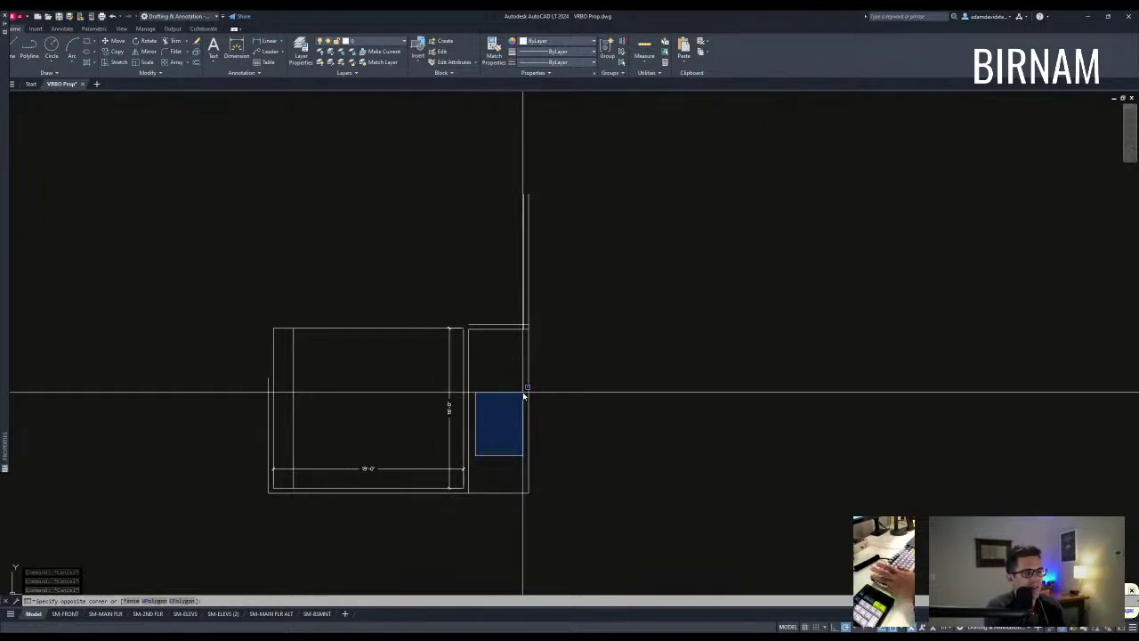
pyautogui.press('Escape')
pyautogui.press('Escape')
pyautogui.click(477, 477)
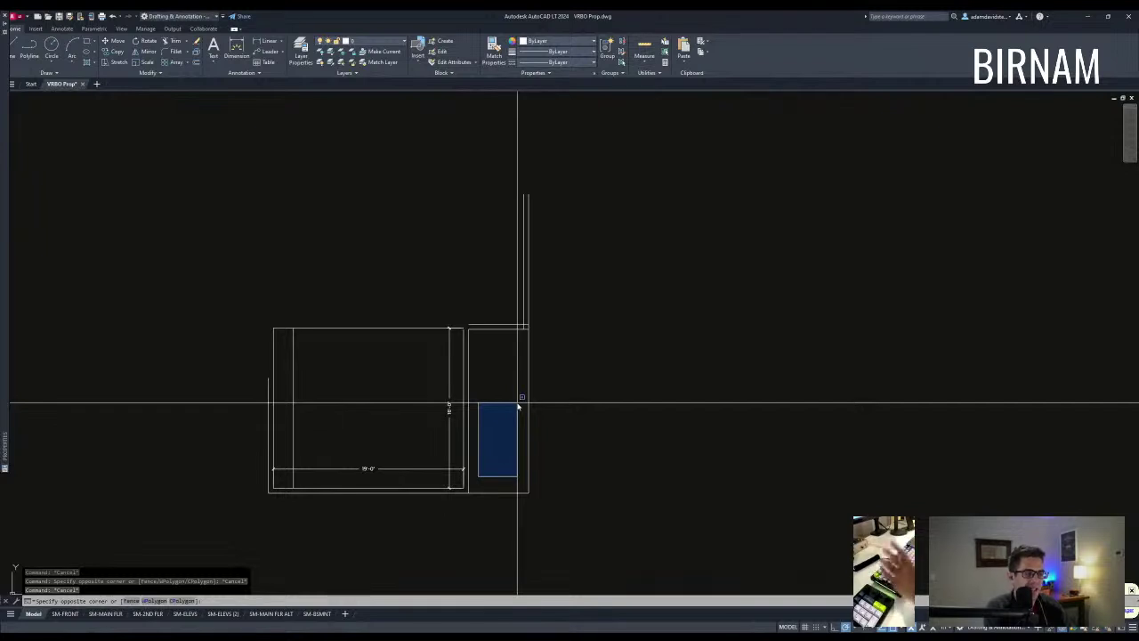
pyautogui.press('Escape')
pyautogui.click(488, 452)
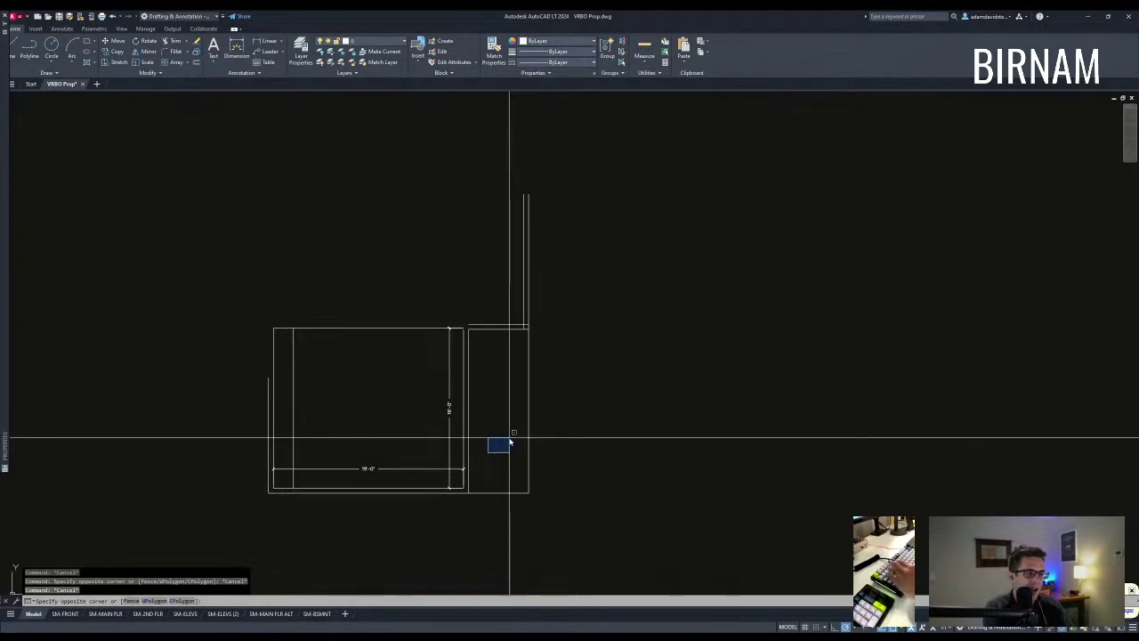
pyautogui.press('Escape')
pyautogui.press('Escape')
pyautogui.moveTo(518, 379); pyautogui.dragTo(520, 398, button='middle')
pyautogui.press('Escape')
pyautogui.moveTo(497, 351); pyautogui.dragTo(499, 360, button='middle')
# Step: Fillet the offset line above the side rectangle into square corners with the room's right wall line and the inner upper wall line
pyautogui.write('f')
pyautogui.press('space')
pyautogui.click(467, 370)
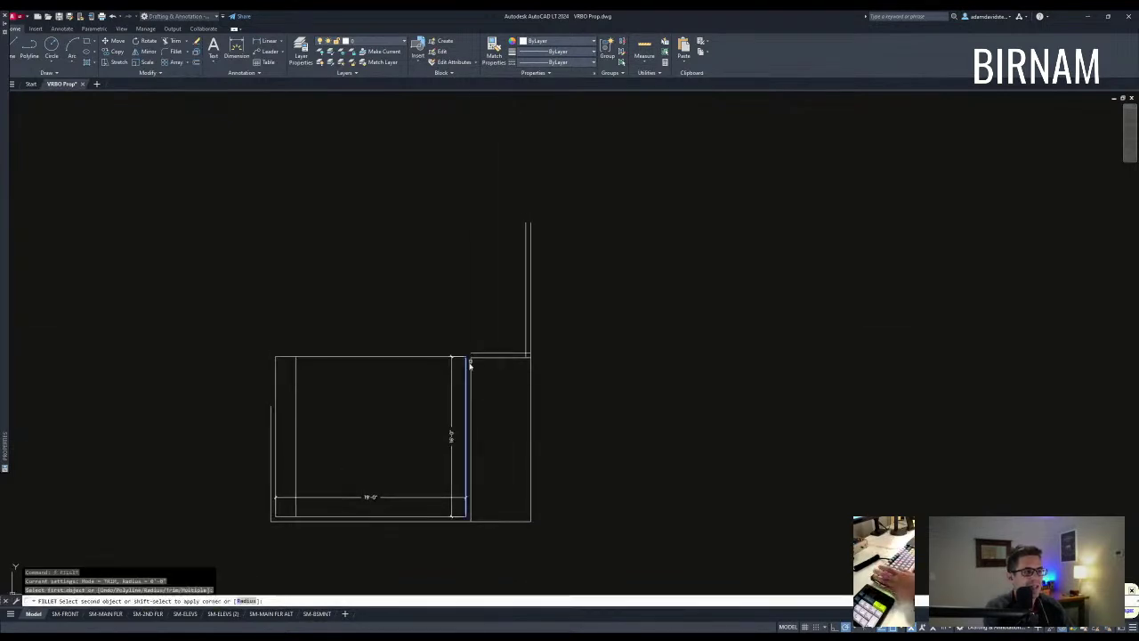
pyautogui.click(526, 348)
pyautogui.press('Escape')
pyautogui.press('Escape')
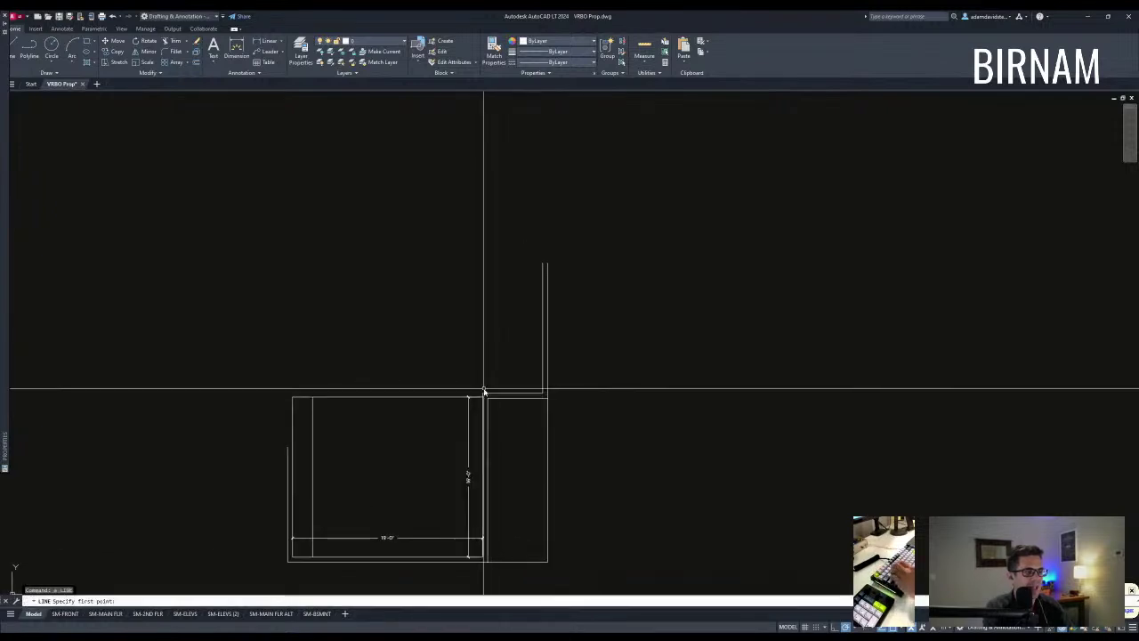
# Step: Draw a vertical line upward from the room's outer upper right corner, ending below the top of the upper wall lines
pyautogui.write('l')
pyautogui.press('Return')
pyautogui.scroll(-2, 486, 338)
pyautogui.click(485, 336)
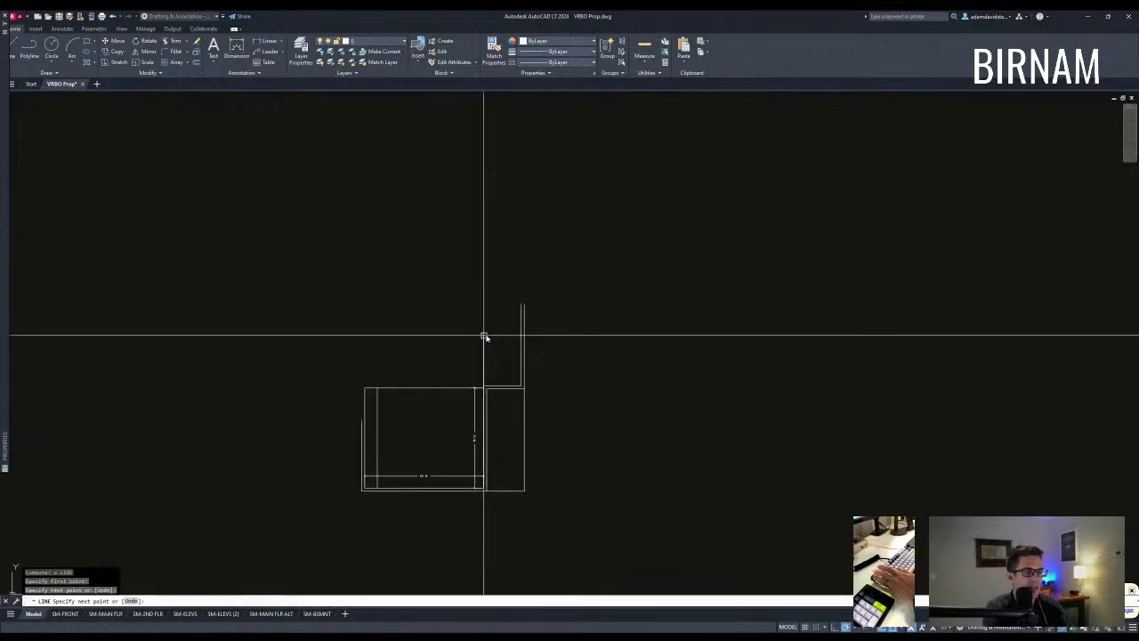
pyautogui.press('Escape')
pyautogui.press('Escape')
pyautogui.click(448, 397)
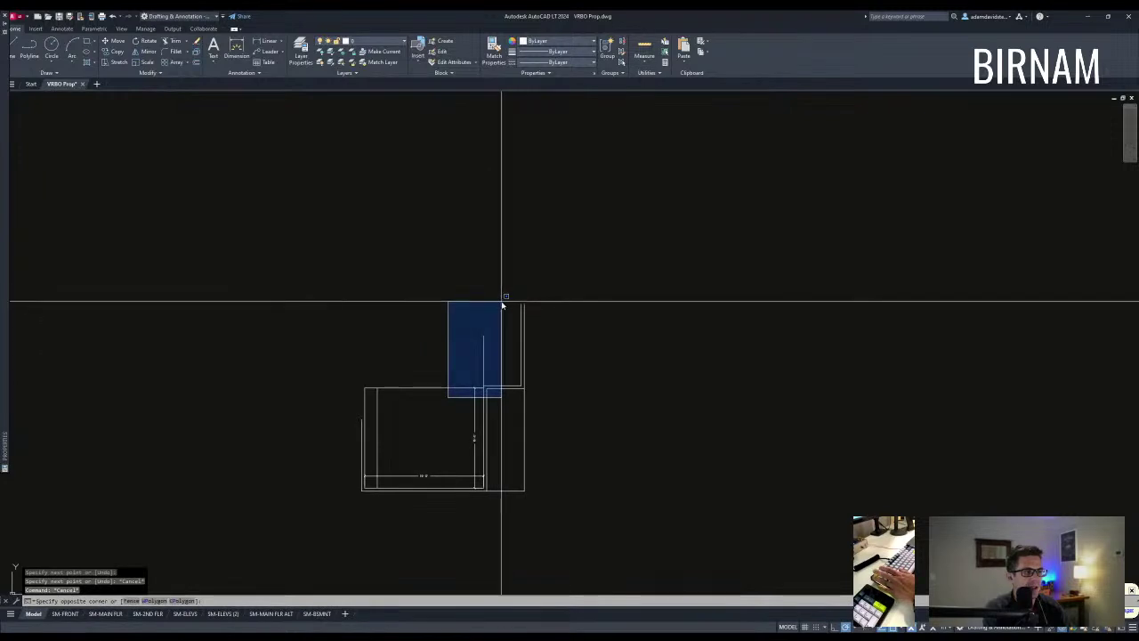
pyautogui.press('Escape')
pyautogui.click(336, 394)
pyautogui.press('Escape')
pyautogui.scroll(4, 405, 386)
pyautogui.scroll(-2, 455, 298)
pyautogui.press('Escape')
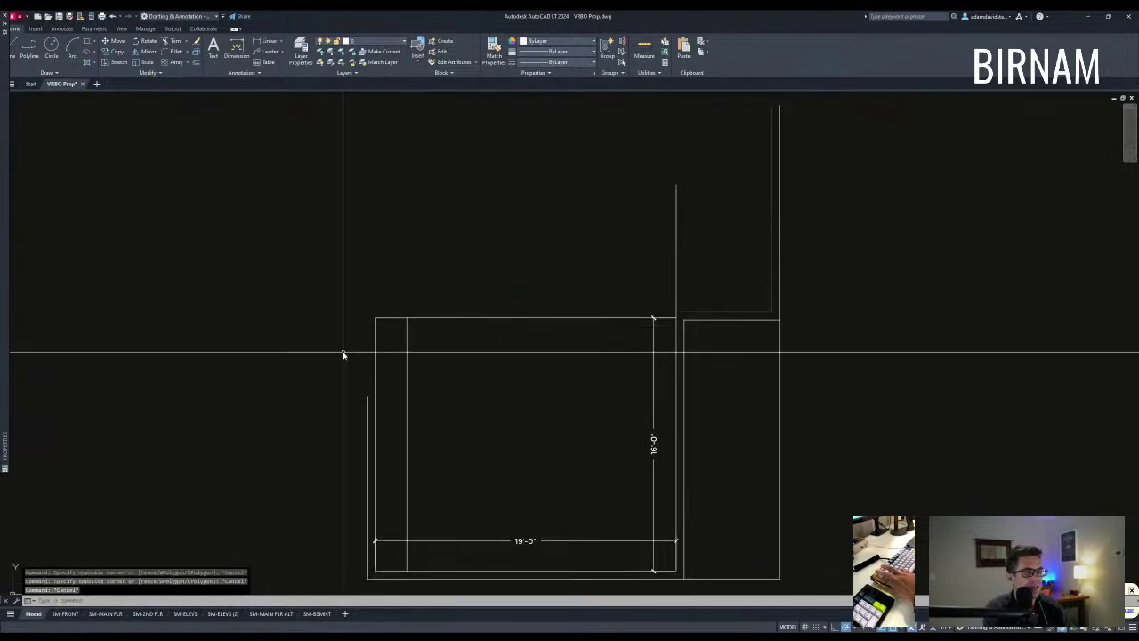
pyautogui.click(344, 344)
pyautogui.moveTo(539, 121); pyautogui.dragTo(523, 198, button='middle')
pyautogui.press('Escape')
pyautogui.click(581, 385)
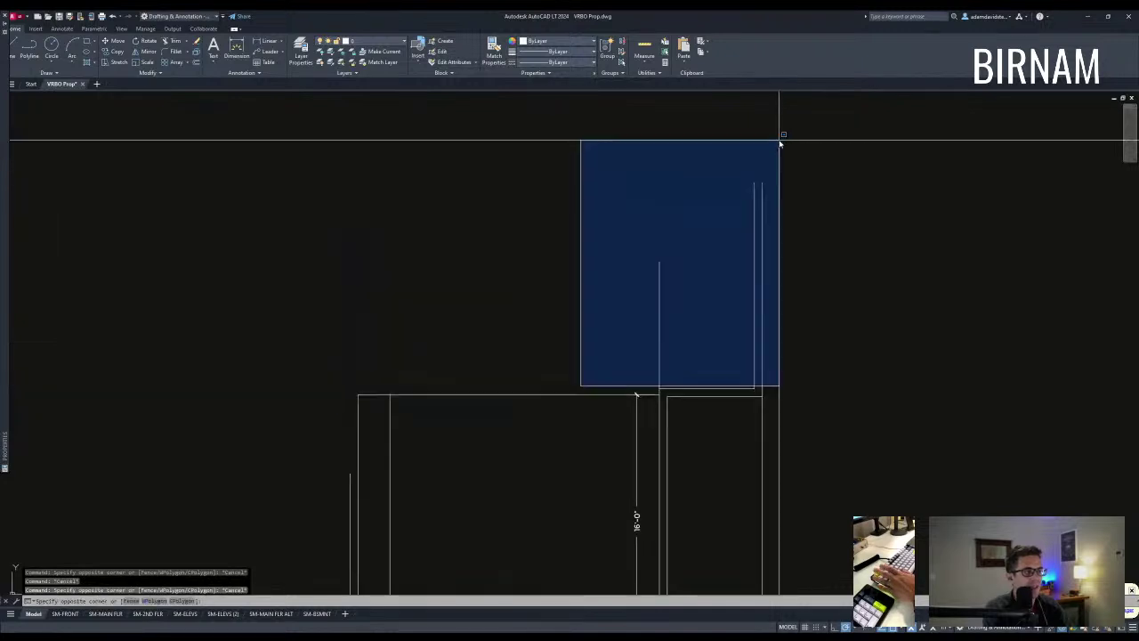
pyautogui.scroll(-2, 755, 152)
pyautogui.moveTo(755, 153); pyautogui.dragTo(650, 282, button='middle')
pyautogui.press('Escape')
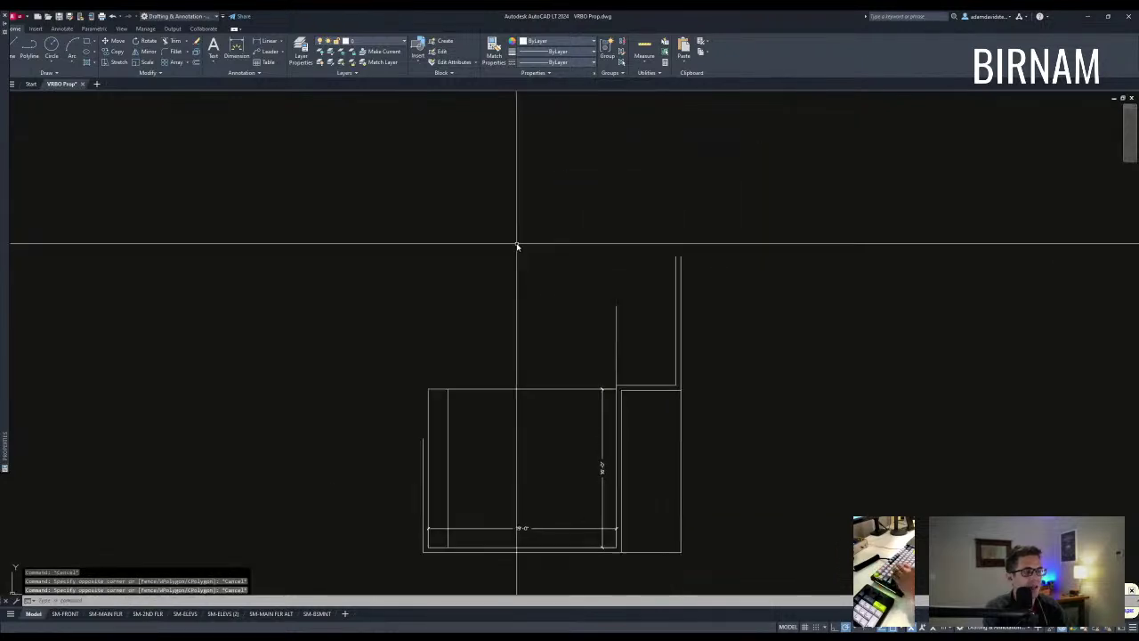
pyautogui.scroll(-2, 516, 246)
pyautogui.click(388, 337)
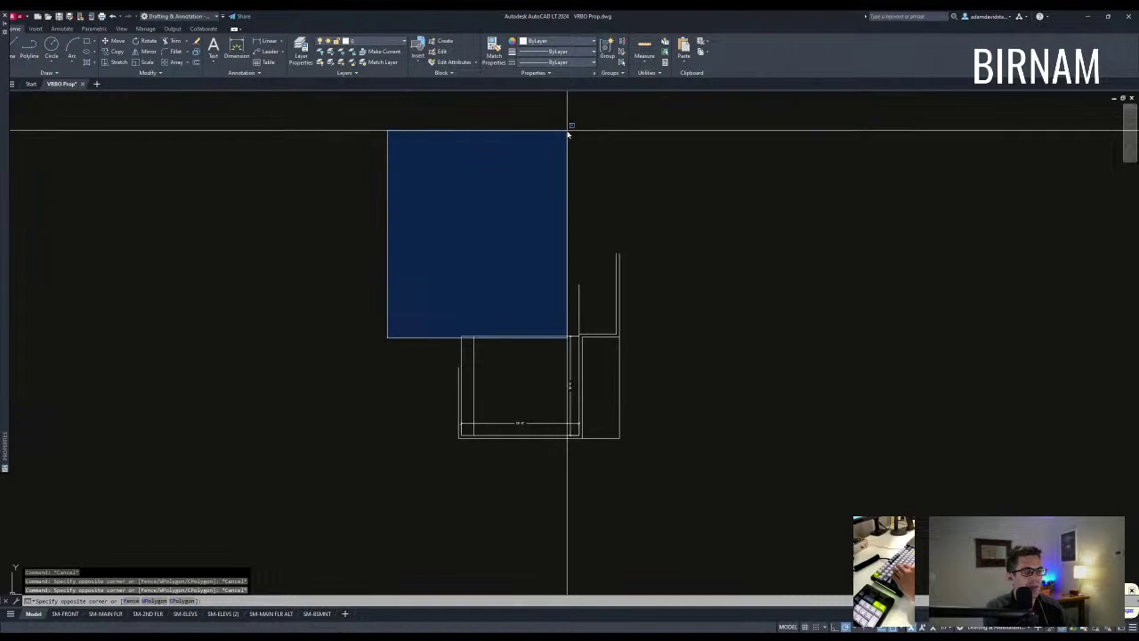
pyautogui.press('Escape')
pyautogui.press('Escape')
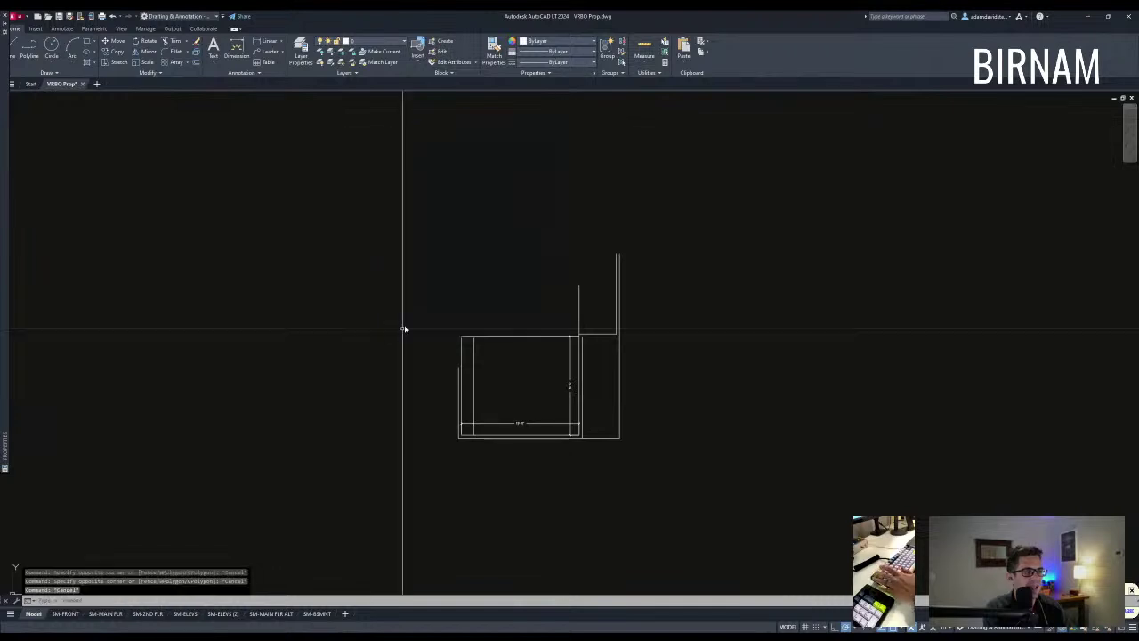
pyautogui.click(368, 345)
pyautogui.press('Escape')
pyautogui.click(386, 135)
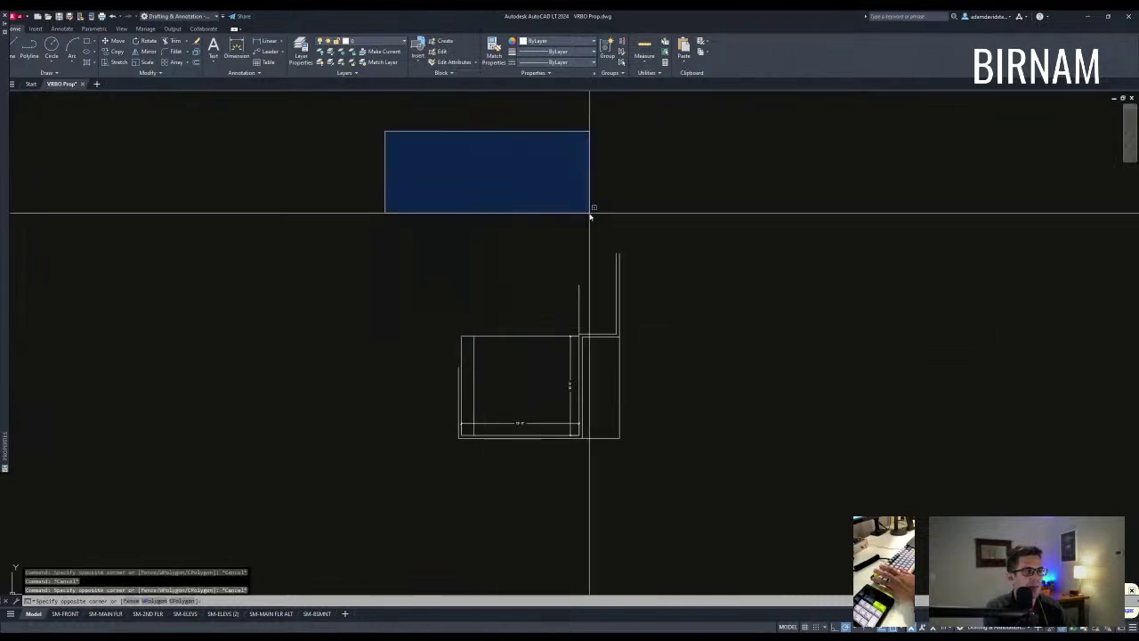
pyautogui.press('Escape')
pyautogui.moveTo(604, 242); pyautogui.dragTo(599, 233, button='middle')
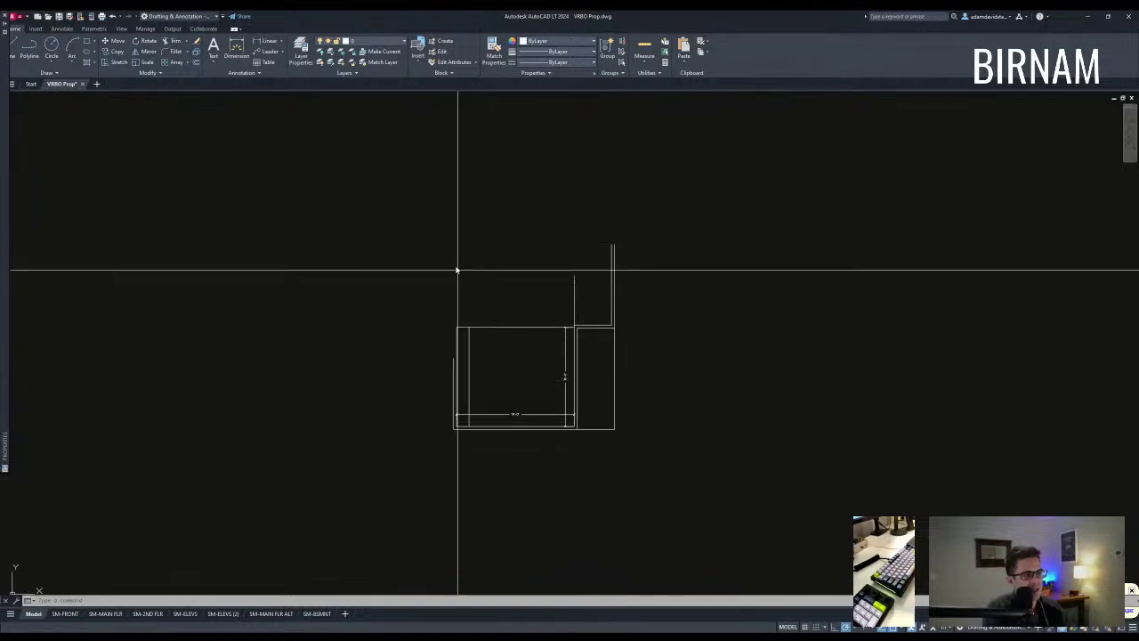
pyautogui.moveTo(464, 316); pyautogui.dragTo(464, 322, button='middle')
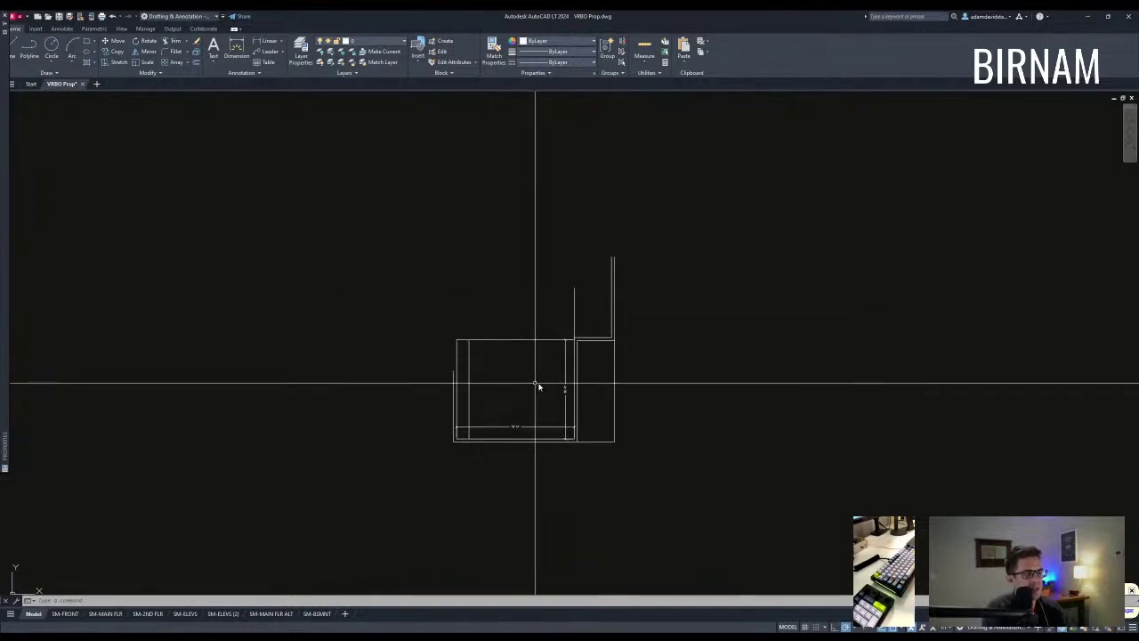
pyautogui.click(444, 349)
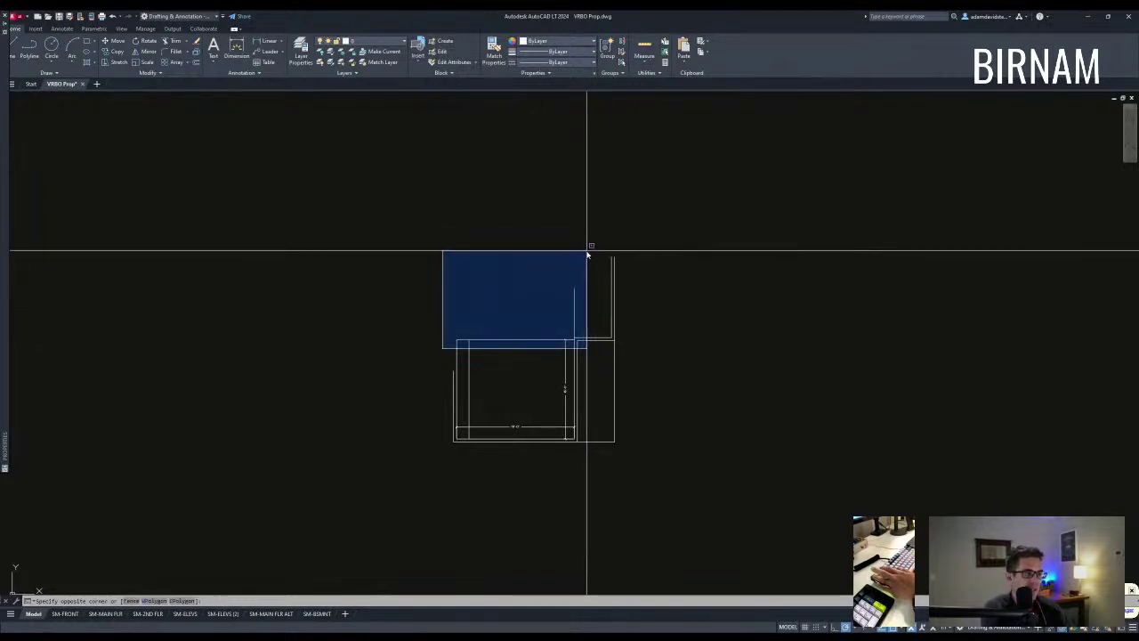
pyautogui.press('Escape')
pyautogui.press('Escape')
pyautogui.press('Escape')
pyautogui.moveTo(636, 377); pyautogui.dragTo(583, 368, button='middle')
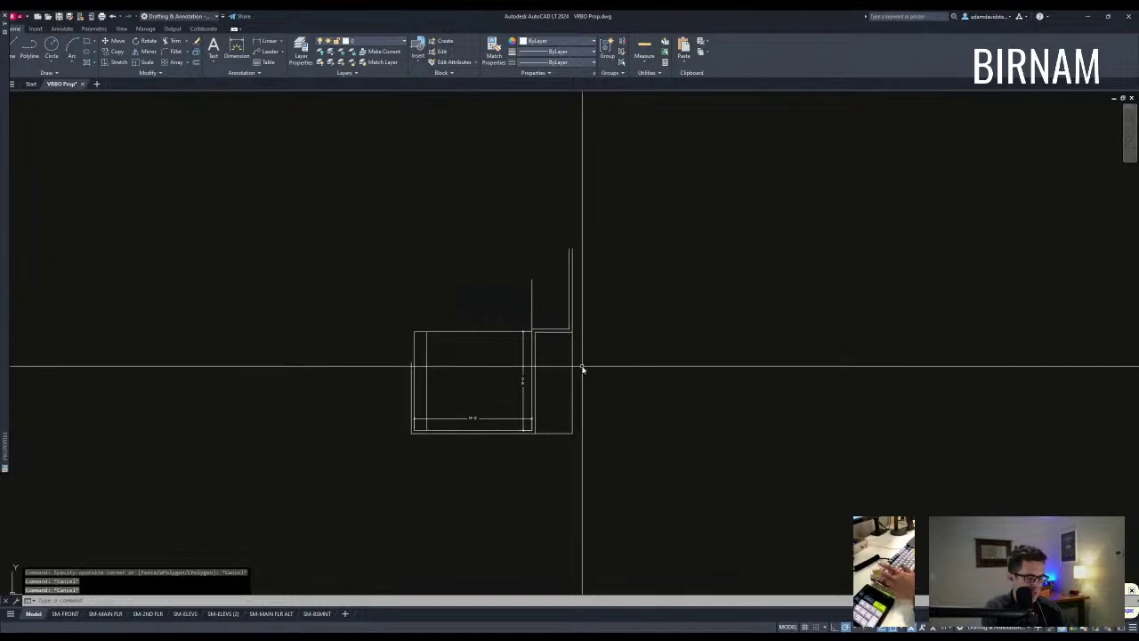
# Step: Move the new vertical line above the room's upper right corner 3" to the right
pyautogui.scroll(4, 551, 302)
pyautogui.click(542, 301)
pyautogui.click(467, 308)
pyautogui.write('v')
pyautogui.press('space')
pyautogui.click(439, 296)
pyautogui.write('3')
pyautogui.press('Return')
pyautogui.press('Escape')
pyautogui.press('Escape')
pyautogui.moveTo(534, 365); pyautogui.dragTo(534, 360, button='middle')
# Step: Offset the moved vertical line 24" to the right
pyautogui.write('o')
pyautogui.press('space')
pyautogui.write('24')
pyautogui.press('Return')
pyautogui.click(508, 298)
pyautogui.click(541, 325)
pyautogui.press('Escape')
pyautogui.press('Escape')
# Step: Delete the room's upper line and undo the deletion
pyautogui.scroll(-2, 559, 378)
pyautogui.press('Escape')
pyautogui.press('Escape')
pyautogui.click(447, 410)
pyautogui.click(407, 340)
pyautogui.press('Delete')
pyautogui.moveTo(409, 445); pyautogui.dragTo(424, 433, button='middle')
pyautogui.press('Escape')
pyautogui.press('Escape')
pyautogui.hotkey('ctrl', 'z')
pyautogui.hotkey('ctrl', 'z')
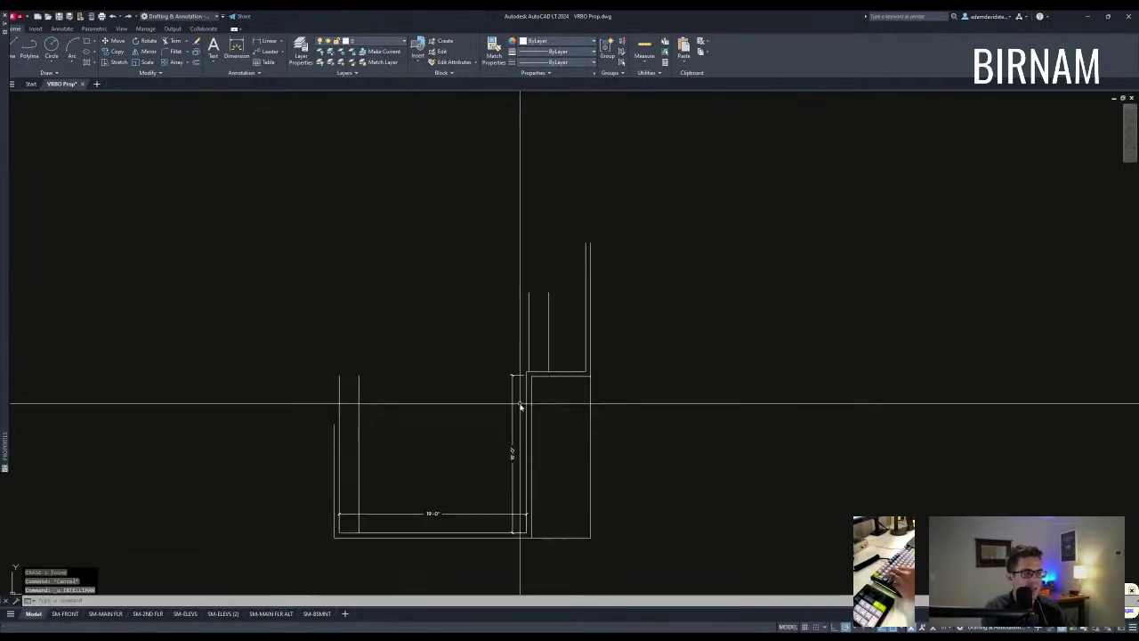
# Step: Match the room's upper line to the properties of the dashed line in the Red-Shouldered first-floor plan's gathering room
pyautogui.press('Escape')
pyautogui.scroll(-8, 504, 378)
pyautogui.moveTo(501, 382); pyautogui.dragTo(769, 387, button='middle')
pyautogui.scroll(6, 298, 289)
pyautogui.write('q')
pyautogui.press('space')
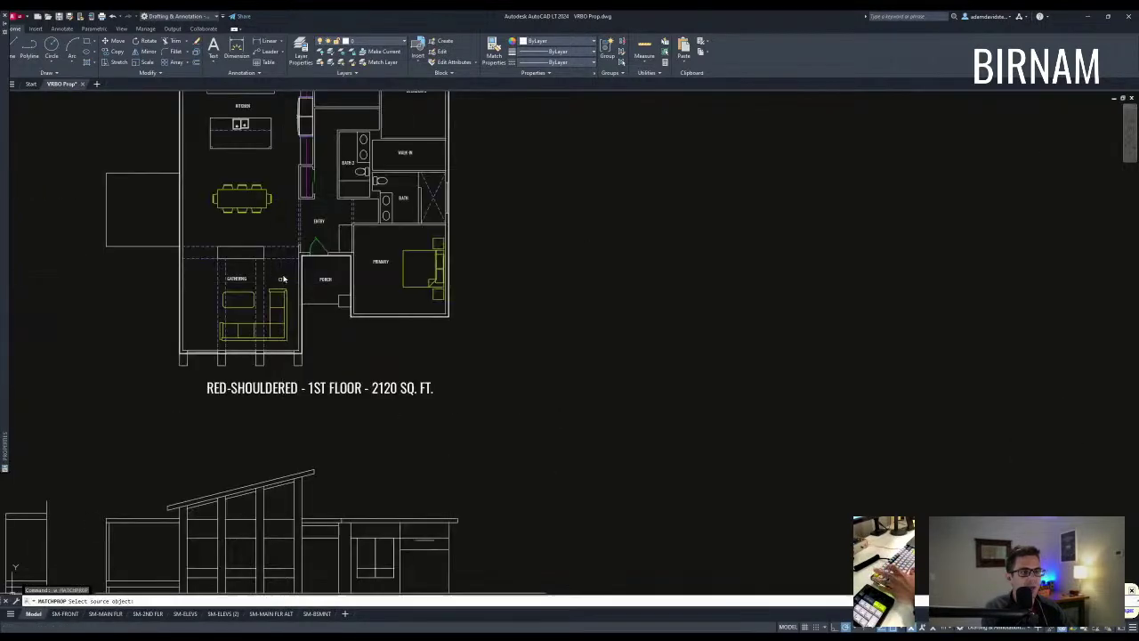
pyautogui.click(282, 259)
pyautogui.moveTo(615, 380); pyautogui.dragTo(283, 330, button='middle')
pyautogui.moveTo(801, 447); pyautogui.dragTo(290, 366, button='middle')
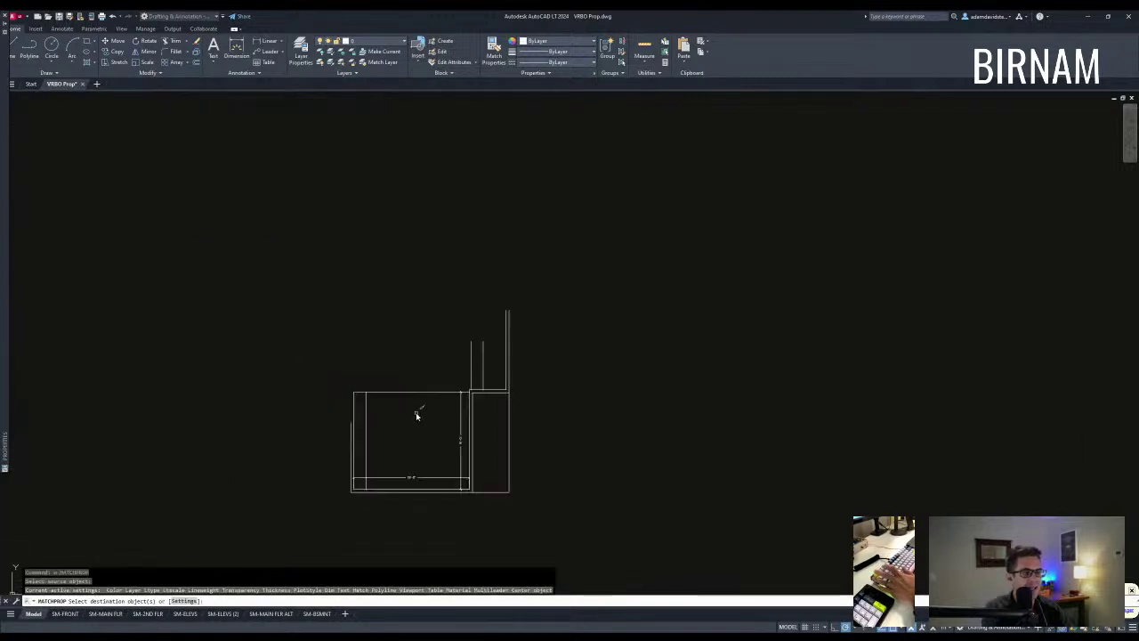
pyautogui.press('Escape')
pyautogui.press('Escape')
pyautogui.scroll(4, 434, 401)
pyautogui.press('Escape')
pyautogui.scroll(-2, 478, 382)
pyautogui.moveTo(478, 381); pyautogui.dragTo(526, 394, button='middle')
pyautogui.click(501, 412)
pyautogui.click(464, 377)
pyautogui.press('Escape')
pyautogui.press('Escape')
pyautogui.click(368, 363)
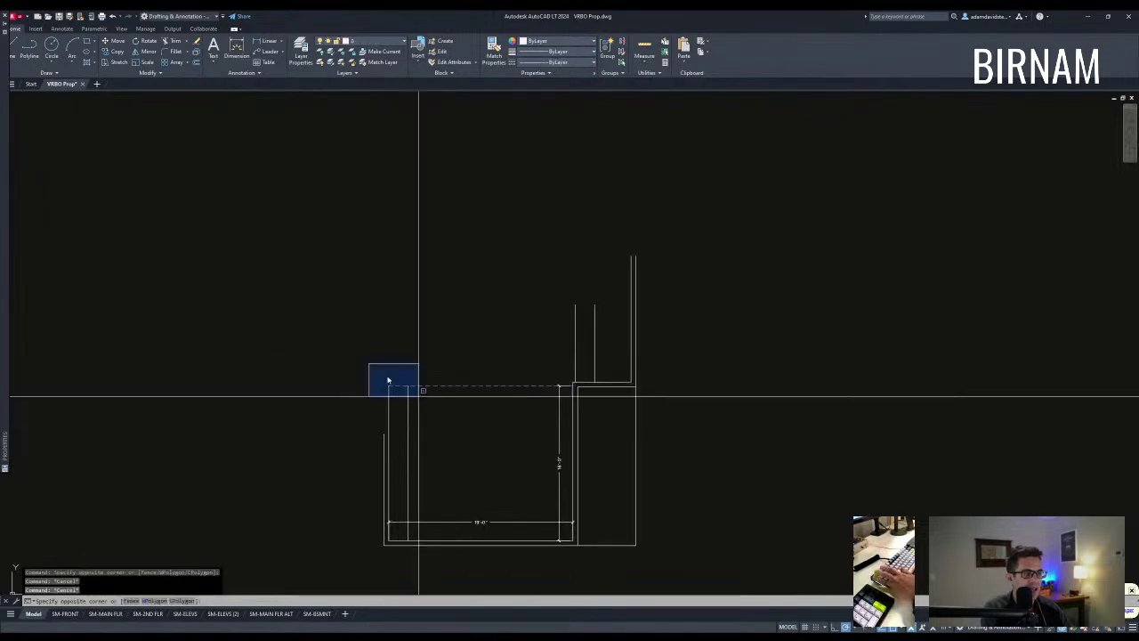
pyautogui.press('Escape')
pyautogui.click(360, 551)
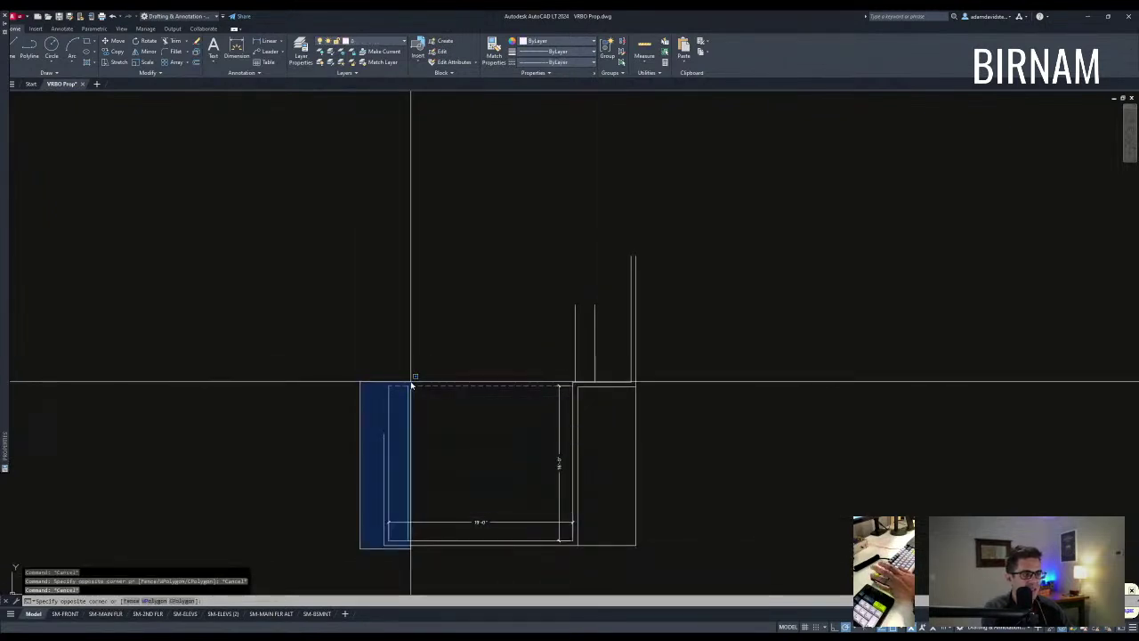
pyautogui.press('Escape')
pyautogui.press('Escape')
pyautogui.press('Escape')
pyautogui.click(382, 514)
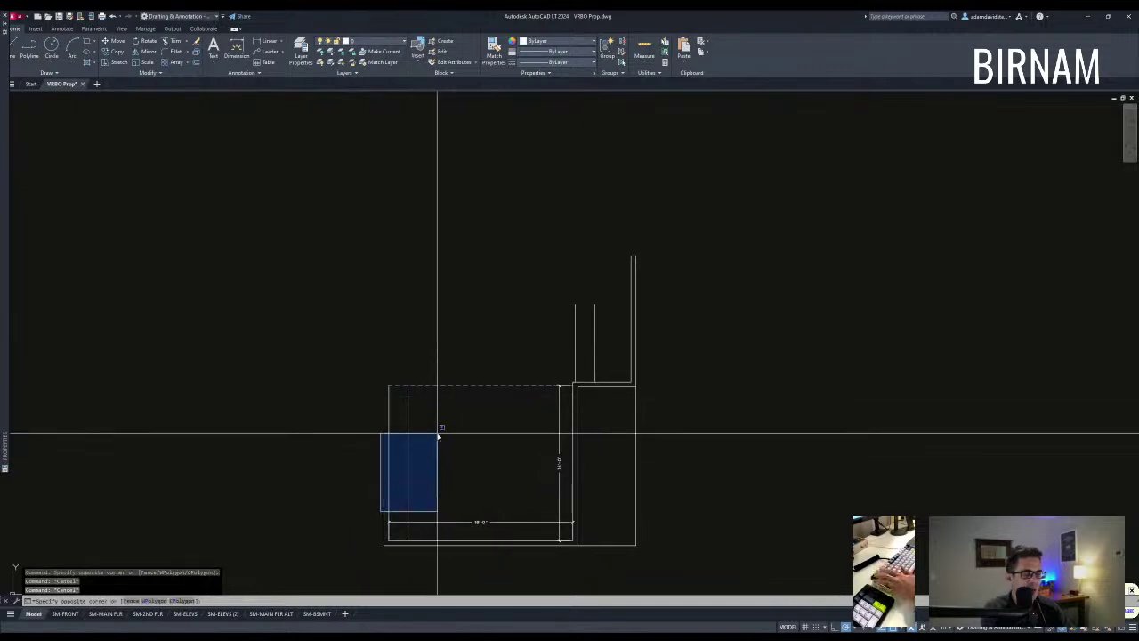
pyautogui.press('Escape')
pyautogui.moveTo(610, 344); pyautogui.dragTo(592, 359, button='middle')
pyautogui.click(591, 382)
pyautogui.press('Escape')
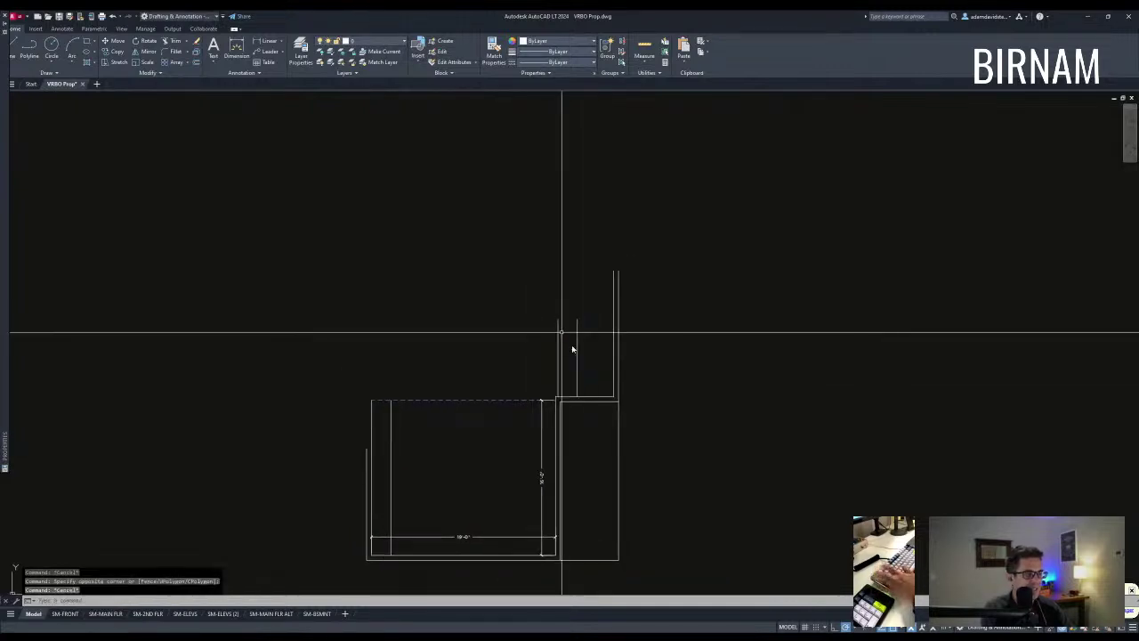
# Step: Offset the upper horizontal line above the side rectangle upward by 4'
pyautogui.write('o')
pyautogui.press('space')
pyautogui.write('4')
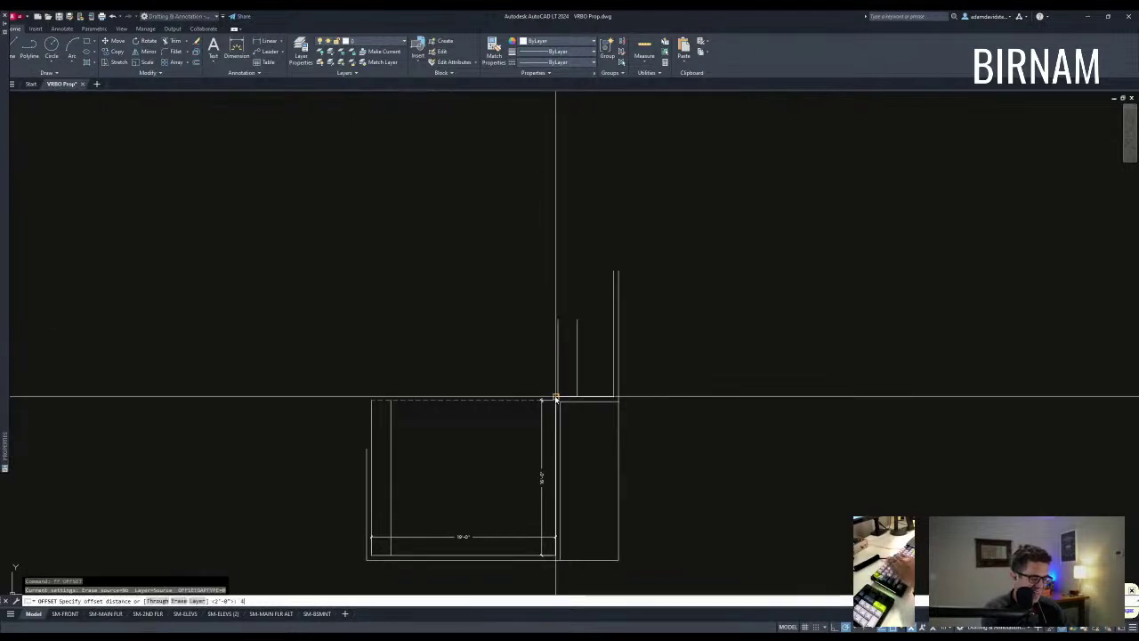
pyautogui.click(595, 372)
pyautogui.press('Escape')
# Step: Move the offset horizontal line to the left, into the open area above the room
pyautogui.click(600, 363)
pyautogui.click(586, 345)
pyautogui.write('v')
pyautogui.press('space')
pyautogui.click(465, 326)
pyautogui.press('Escape')
pyautogui.press('Escape')
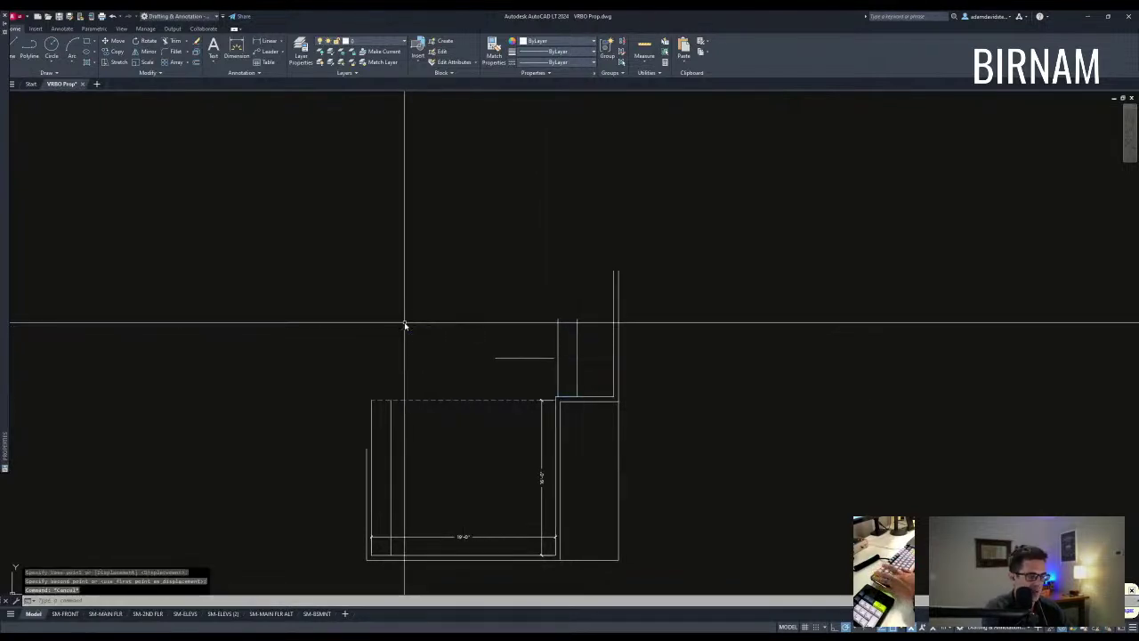
# Step: Offset the left one of the two short vertical lines 4' to the left, across the moved horizontal line
pyautogui.write('0')
pyautogui.press('space')
pyautogui.click(539, 347)
pyautogui.press('Escape')
pyautogui.press('Escape')
# Step: Fillet the moved horizontal line and the offset vertical line into a square corner
pyautogui.write('f')
pyautogui.press('space')
pyautogui.click(510, 358)
pyautogui.click(520, 351)
pyautogui.press('Escape')
pyautogui.press('Escape')
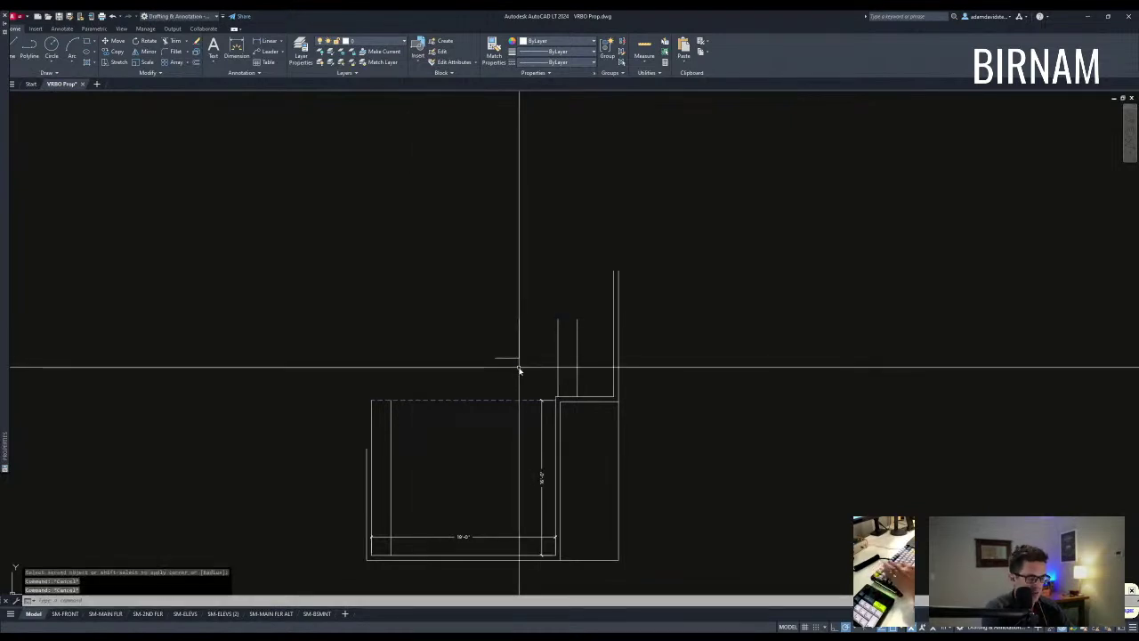
# Step: Offset the short horizontal line upward by 8' and join the vertical line to it, forming an open bracket above the room
pyautogui.press('o')
pyautogui.press('space')
pyautogui.press('Escape')
pyautogui.press('Escape')
pyautogui.press('Escape')
pyautogui.click(519, 329)
pyautogui.press('Escape')
# Step: Offset the bracket's vertical line 48" to the left
pyautogui.press('o')
pyautogui.press('space')
pyautogui.write('48')
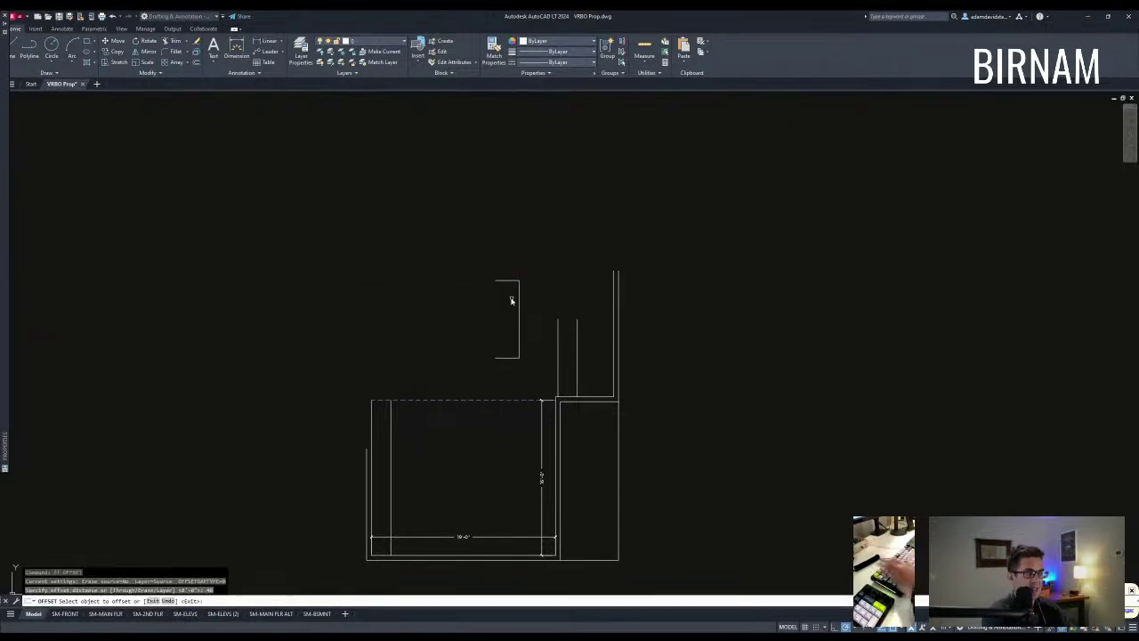
pyautogui.press('Escape')
pyautogui.press('Escape')
# Step: Extend the bracket's two horizontal lines to the offset vertical line, closing the rectangle above the room
pyautogui.press('e')
pyautogui.press('x')
pyautogui.press('space')
pyautogui.click(487, 332)
pyautogui.click(466, 314)
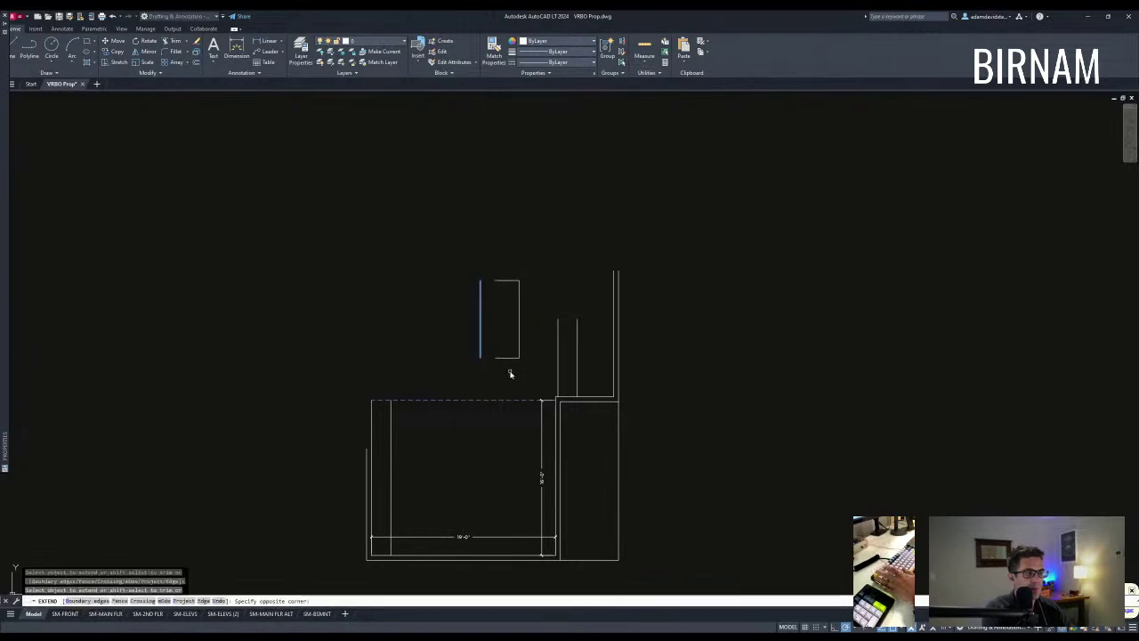
pyautogui.press('Escape')
pyautogui.press('Escape')
pyautogui.write('ex')
pyautogui.press('space')
pyautogui.click(496, 344)
pyautogui.click(509, 364)
pyautogui.click(499, 272)
pyautogui.press('Escape')
pyautogui.press('Escape')
# Step: Measure the distance from the rectangle's lower-left corner to the upper-left corner of the room below
pyautogui.write('dd')
pyautogui.press('space')
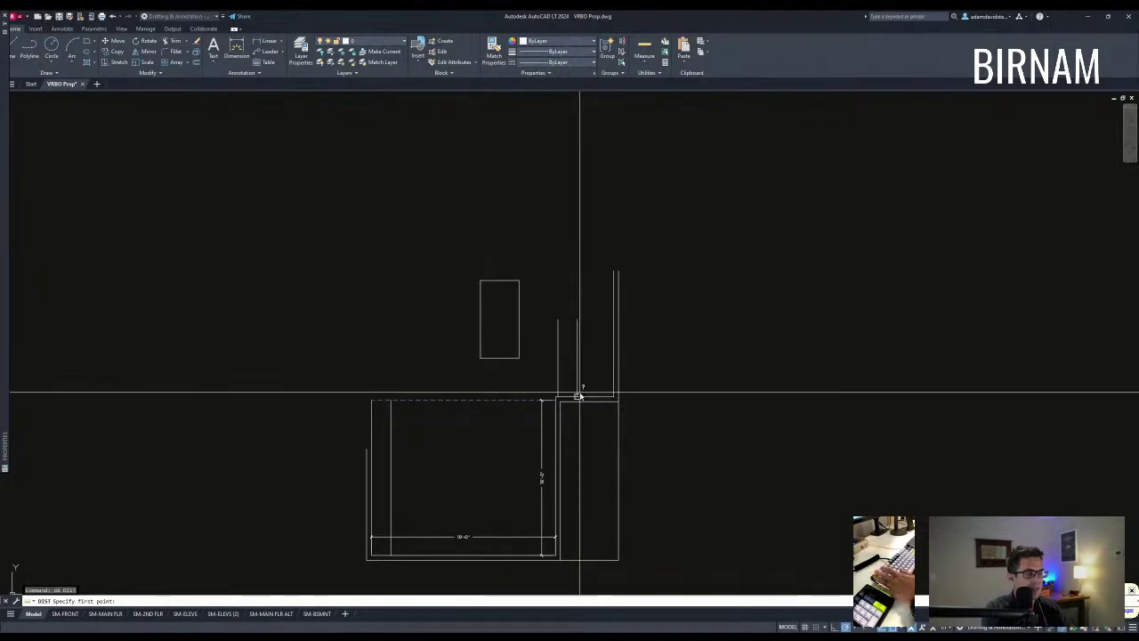
pyautogui.moveTo(555, 397); pyautogui.dragTo(561, 399, button='middle')
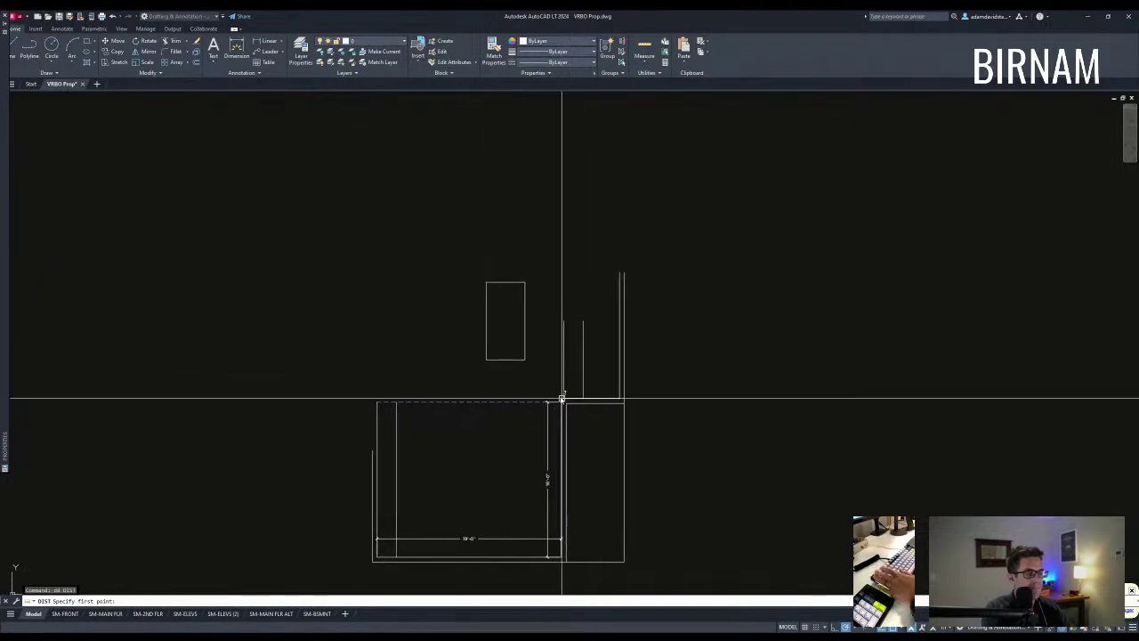
pyautogui.click(486, 359)
pyautogui.click(377, 401)
pyautogui.press('Escape')
pyautogui.press('Escape')
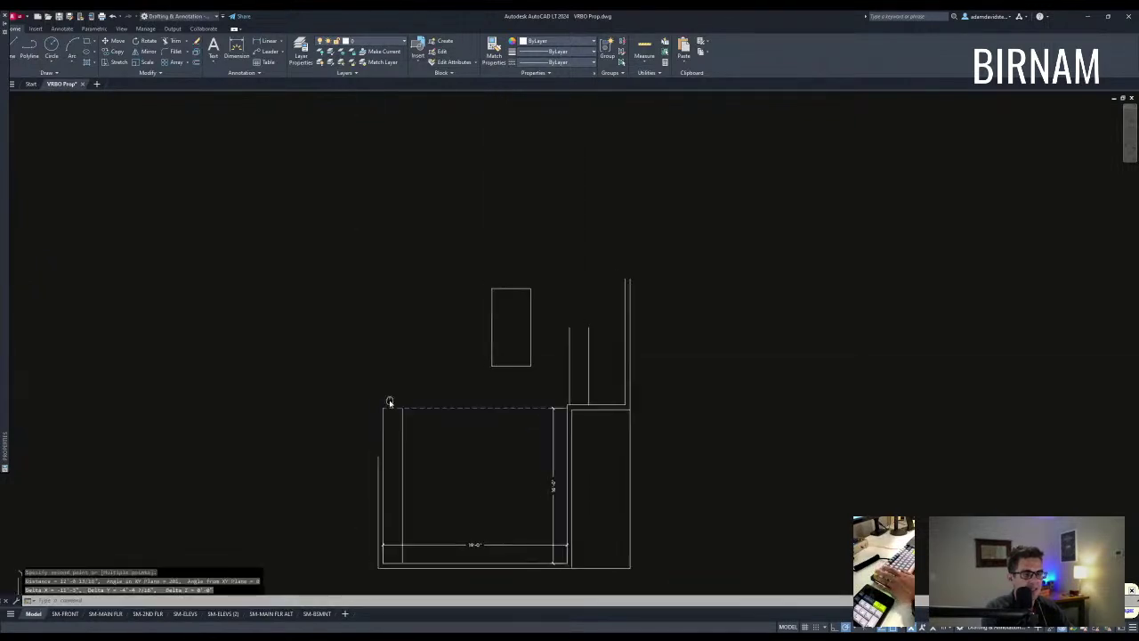
pyautogui.moveTo(409, 395); pyautogui.dragTo(421, 406, button='middle')
pyautogui.click(423, 402)
pyautogui.press('Escape')
pyautogui.moveTo(485, 311); pyautogui.dragTo(470, 326, button='middle')
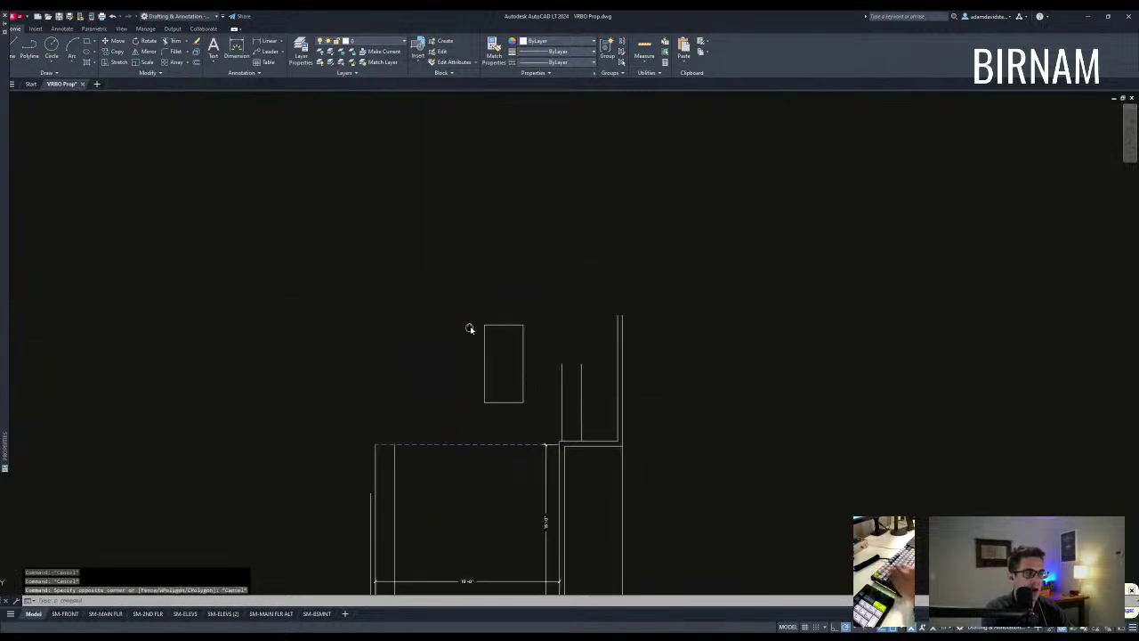
pyautogui.scroll(-2, 546, 402)
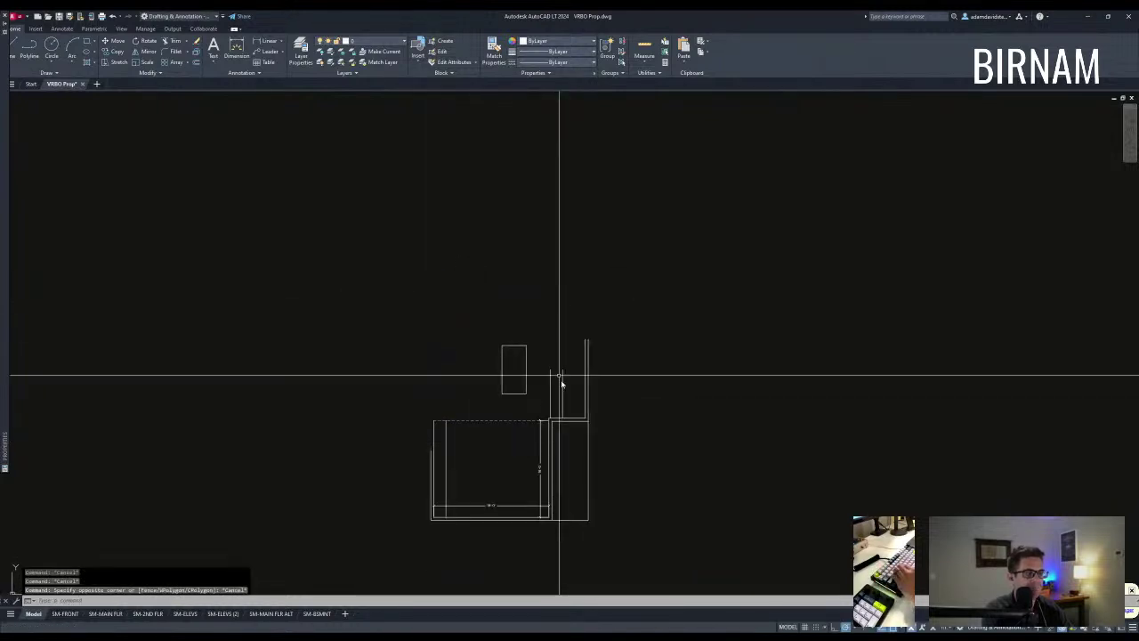
pyautogui.scroll(2, 557, 374)
# Step: Offset the rectangle's top edge 48" upward, and offset the resulting line another 24" upward
pyautogui.press('Escape')
pyautogui.press('Escape')
pyautogui.write('ff')
pyautogui.press('space')
pyautogui.write('46')
pyautogui.press('Return')
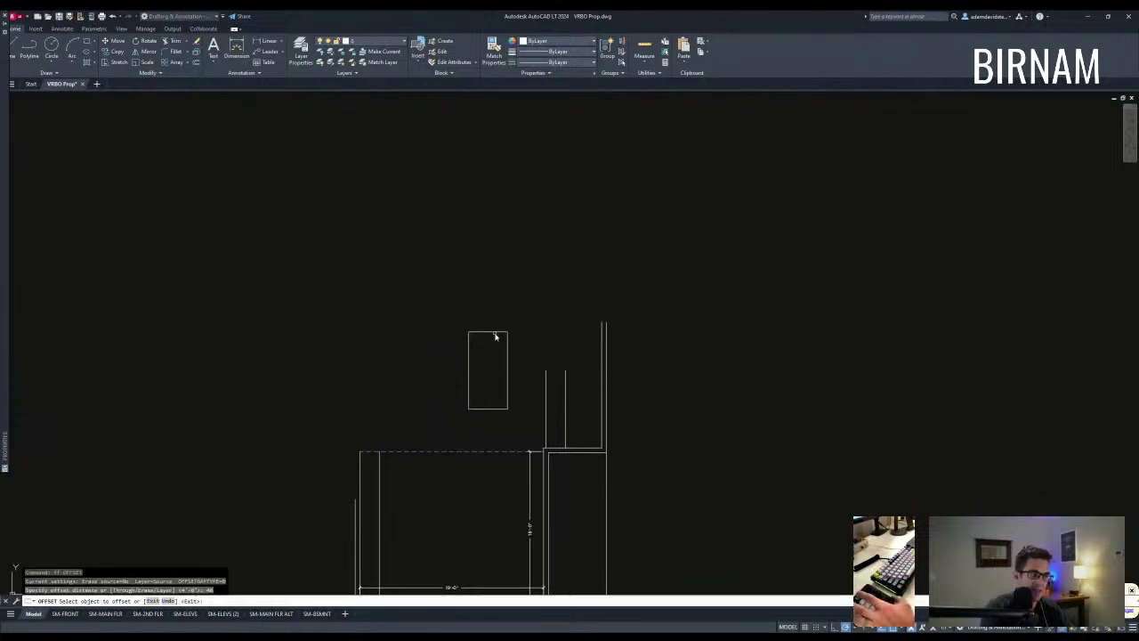
pyautogui.press('Escape')
pyautogui.press('Escape')
pyautogui.write('ff')
pyautogui.press('space')
pyautogui.write('24')
pyautogui.press('Return')
pyautogui.click(496, 294)
pyautogui.click(498, 278)
pyautogui.press('Escape')
pyautogui.press('Escape')
# Step: Fillet the two offset horizontal lines with the two short vertical lines to their right, forming two nested square corners
pyautogui.write('f')
pyautogui.press('space')
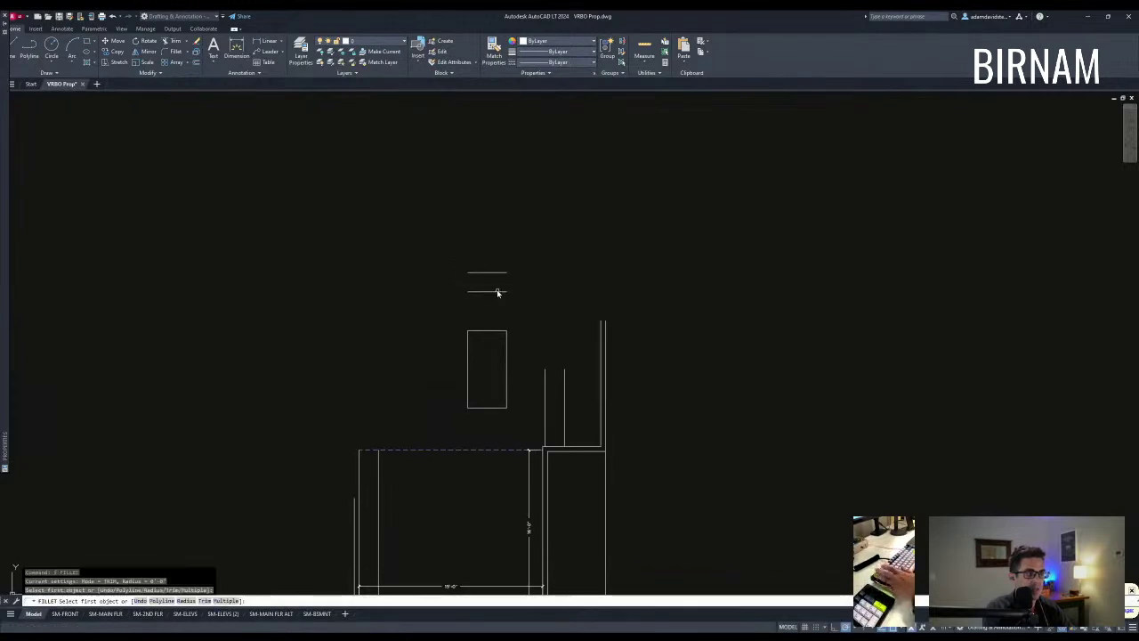
pyautogui.click(545, 378)
pyautogui.press('Return')
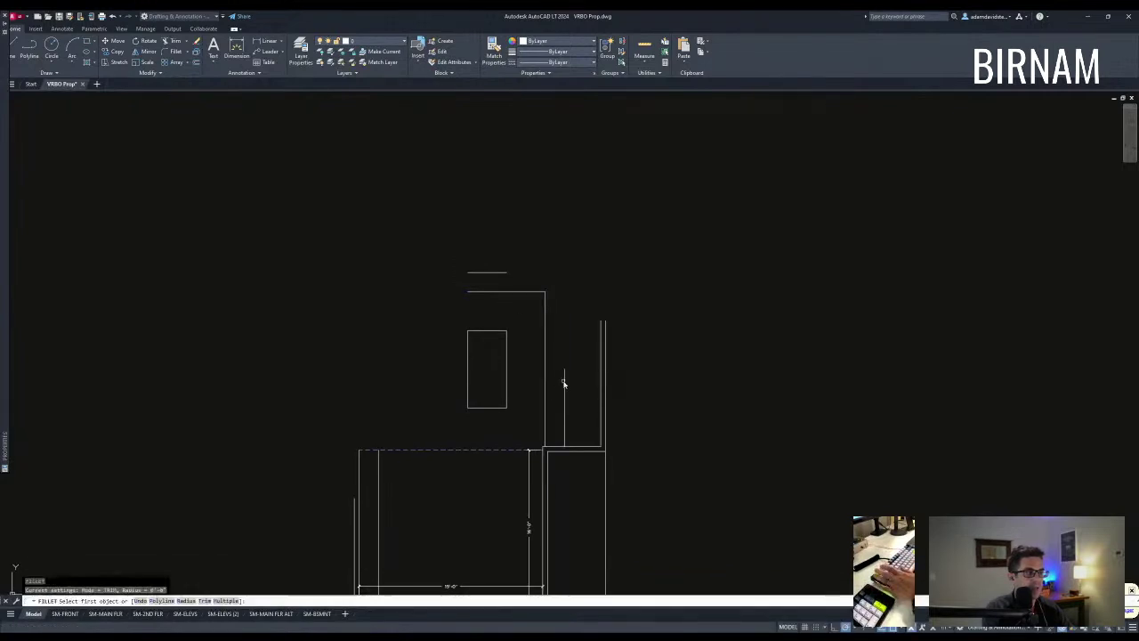
pyautogui.click(500, 272)
pyautogui.press('Escape')
pyautogui.press('Escape')
pyautogui.press('Escape')
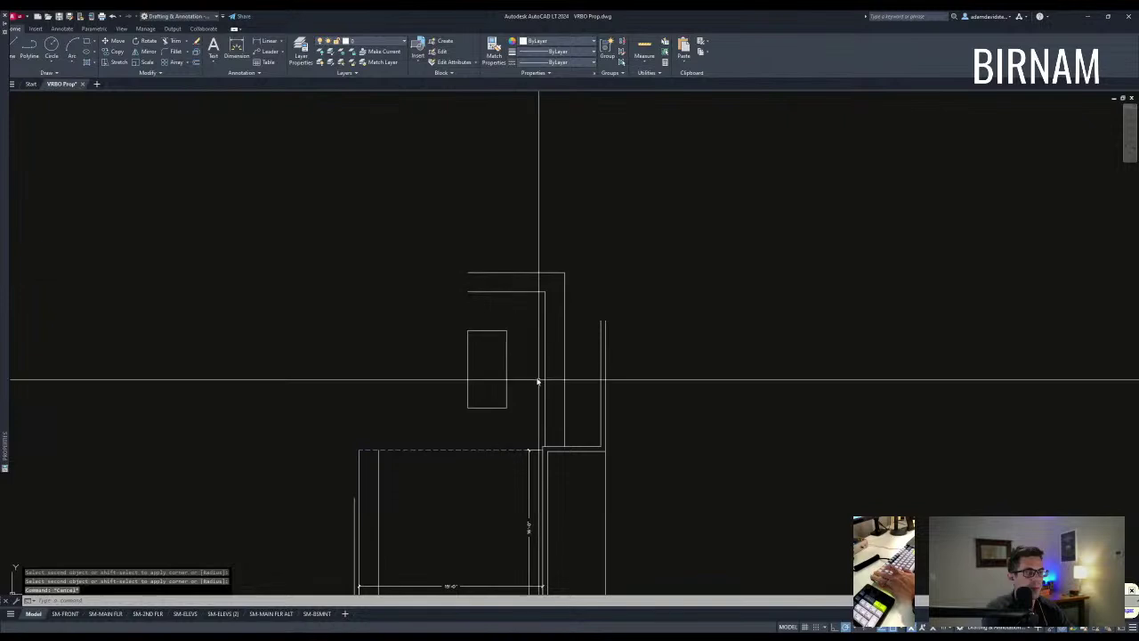
# Step: Cap the narrow strip between the two vertical lines level with the rectangle's top, and trim the inner vertical line above it
pyautogui.moveTo(539, 381); pyautogui.dragTo(542, 366, button='middle')
pyautogui.write('e')
pyautogui.press('space')
pyautogui.click(509, 316)
pyautogui.press('Escape')
pyautogui.press('Escape')
pyautogui.write('tr')
pyautogui.press('space')
pyautogui.click(557, 322)
pyautogui.click(543, 307)
pyautogui.press('Escape')
pyautogui.moveTo(563, 304); pyautogui.dragTo(562, 323, button='middle')
# Step: Extend the lower of the two upper horizontal lines to the outer vertical line
pyautogui.write('ex')
pyautogui.click(566, 321)
pyautogui.press('space')
pyautogui.click(557, 308)
pyautogui.click(536, 294)
pyautogui.press('Escape')
pyautogui.press('Escape')
# Step: Offset the long outer vertical line a few inches to the right as the second face of a thin wall
pyautogui.scroll(-2, 597, 346)
pyautogui.scroll(1, 592, 348)
pyautogui.press('Escape')
pyautogui.press('Escape')
pyautogui.scroll(1, 572, 465)
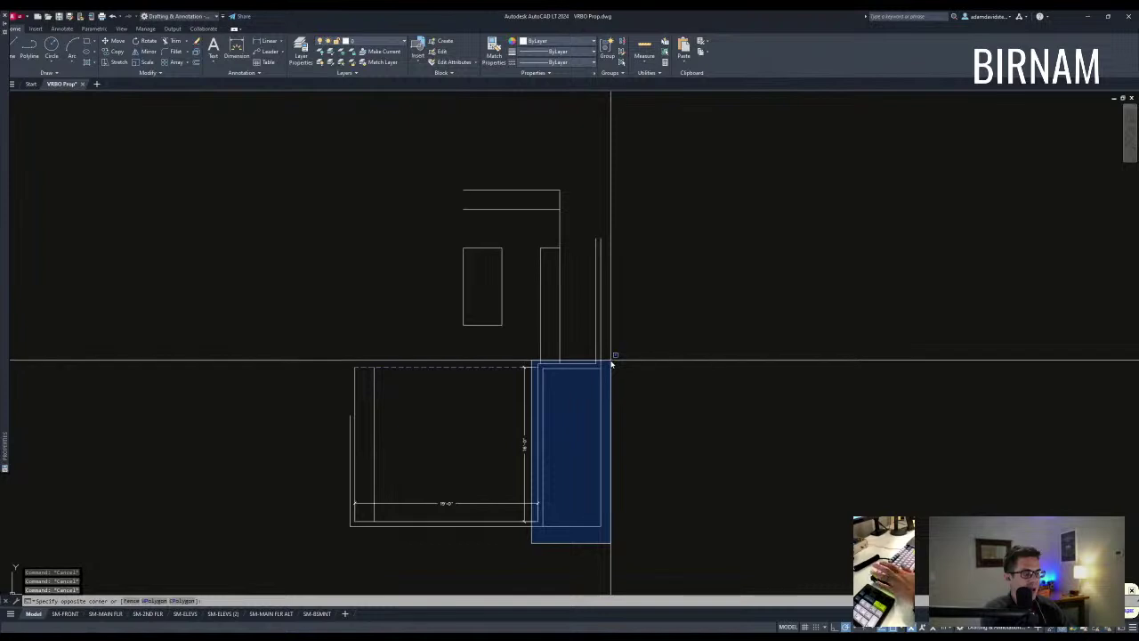
pyautogui.press('Escape')
pyautogui.press('Escape')
pyautogui.moveTo(562, 341); pyautogui.dragTo(558, 387, button='middle')
pyautogui.write('of')
pyautogui.press('Escape')
pyautogui.press('Escape')
pyautogui.write('of 5.5')
pyautogui.click(554, 262)
pyautogui.press('Escape')
pyautogui.press('Escape')
pyautogui.press('Escape')
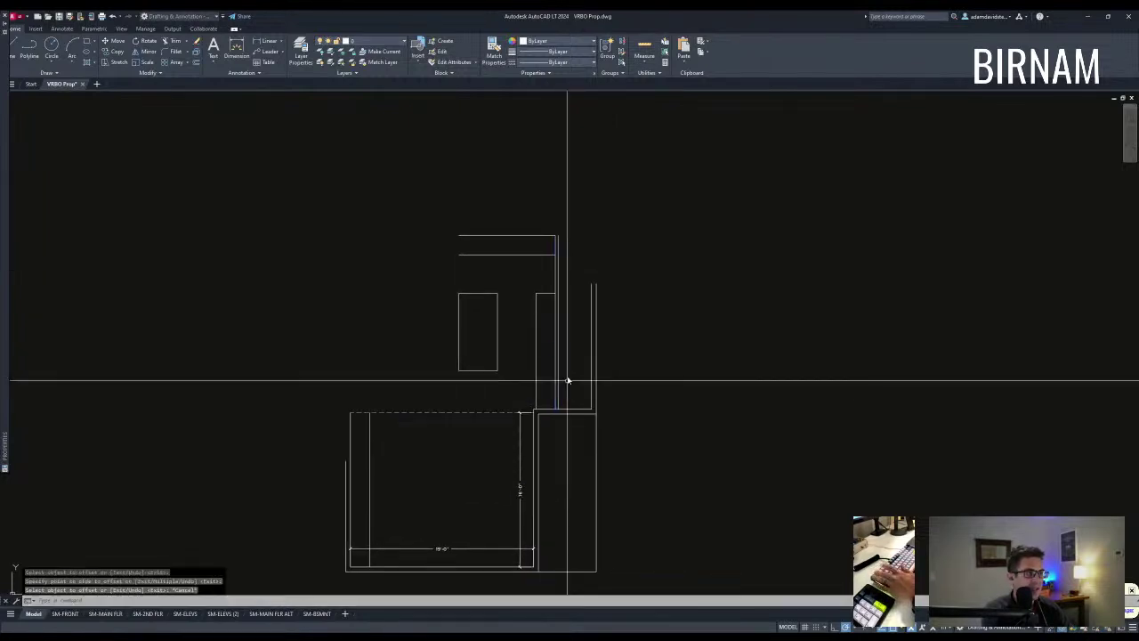
# Step: Measure the clear width between the new thin wall and the exterior wall to its right
pyautogui.scroll(2, 560, 407)
pyautogui.click(506, 424)
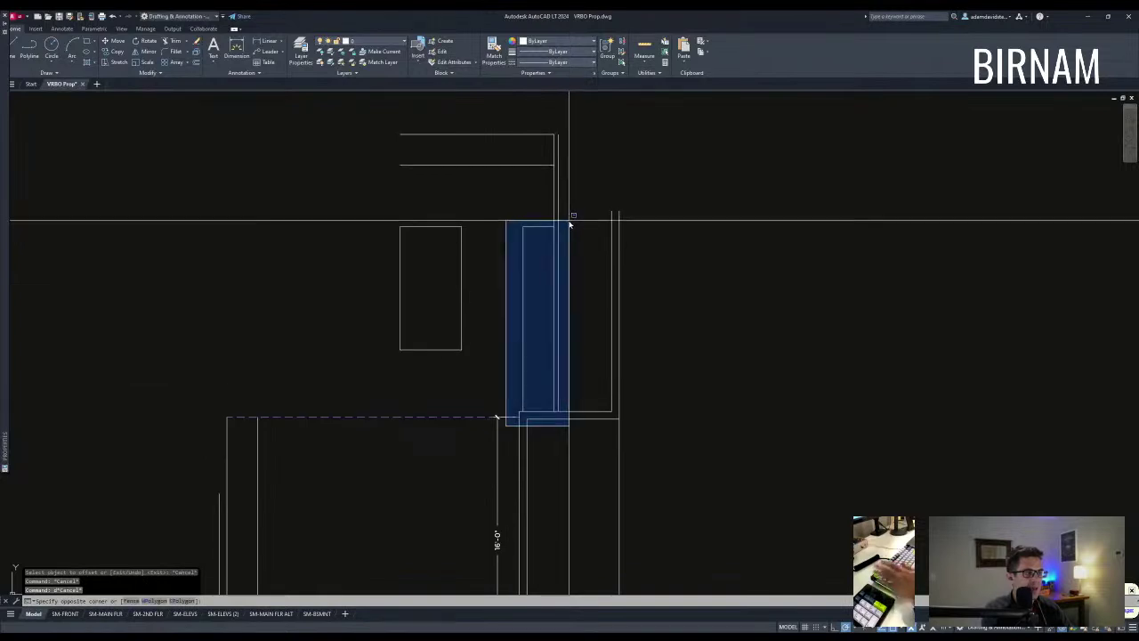
pyautogui.press('Escape')
pyautogui.write('di')
pyautogui.press('space')
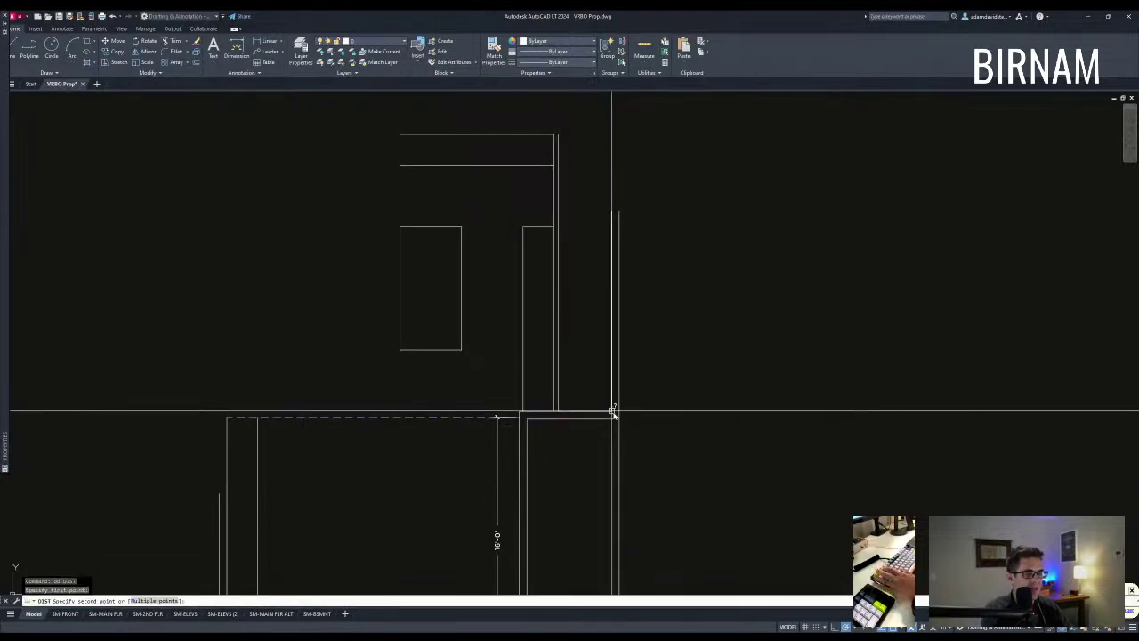
pyautogui.press('Escape')
pyautogui.press('Escape')
pyautogui.click(552, 216)
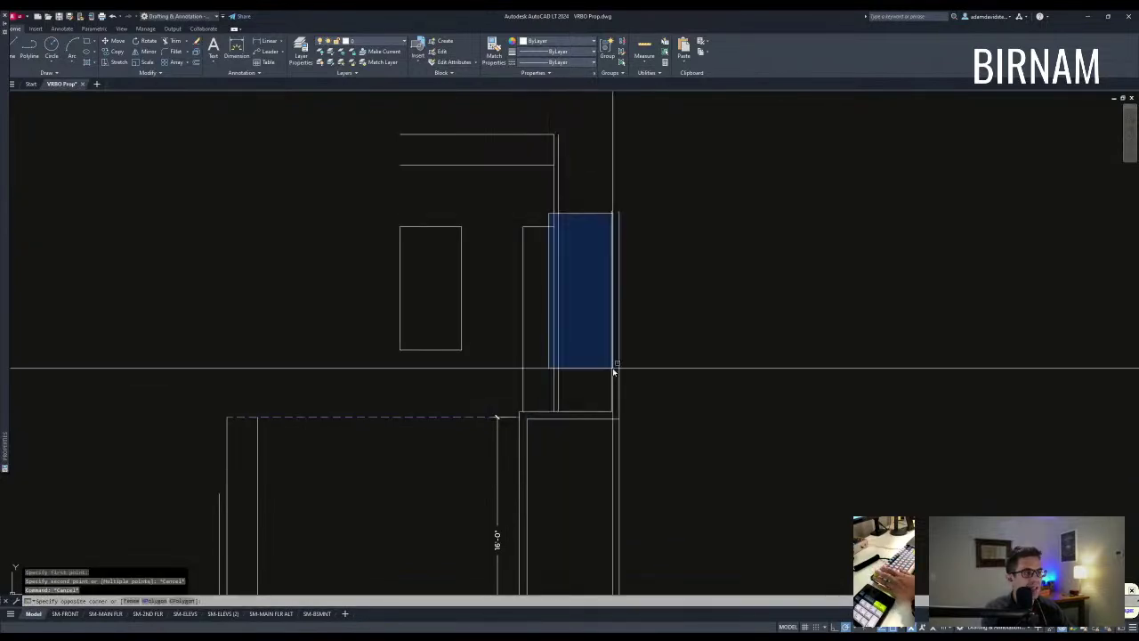
pyautogui.press('Escape')
pyautogui.write('di')
pyautogui.press('space')
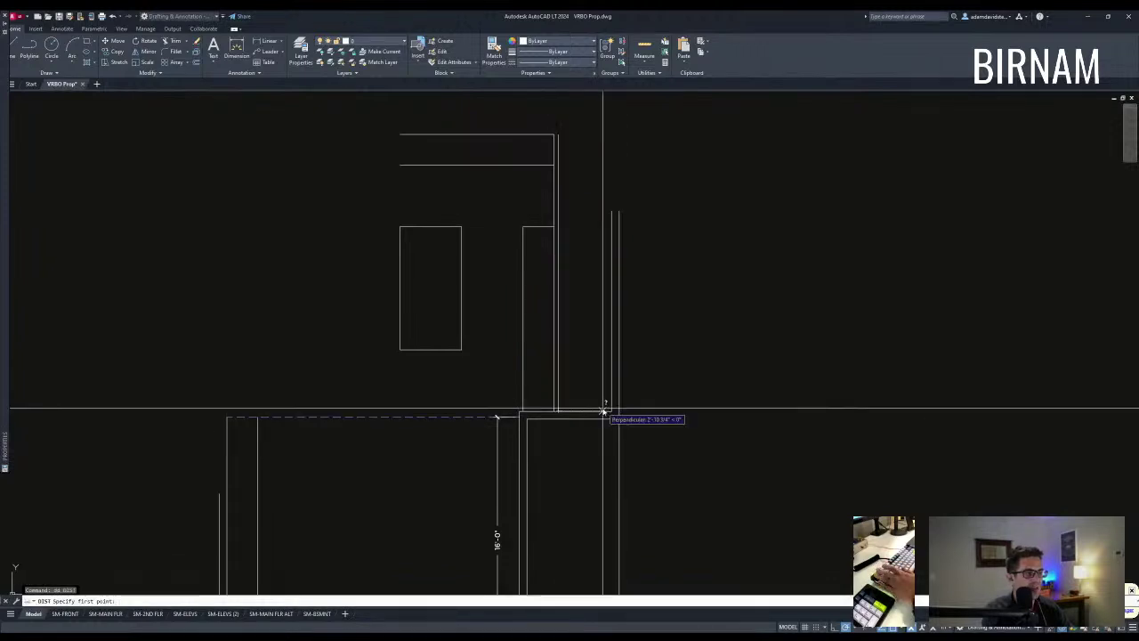
pyautogui.press('Escape')
pyautogui.press('Escape')
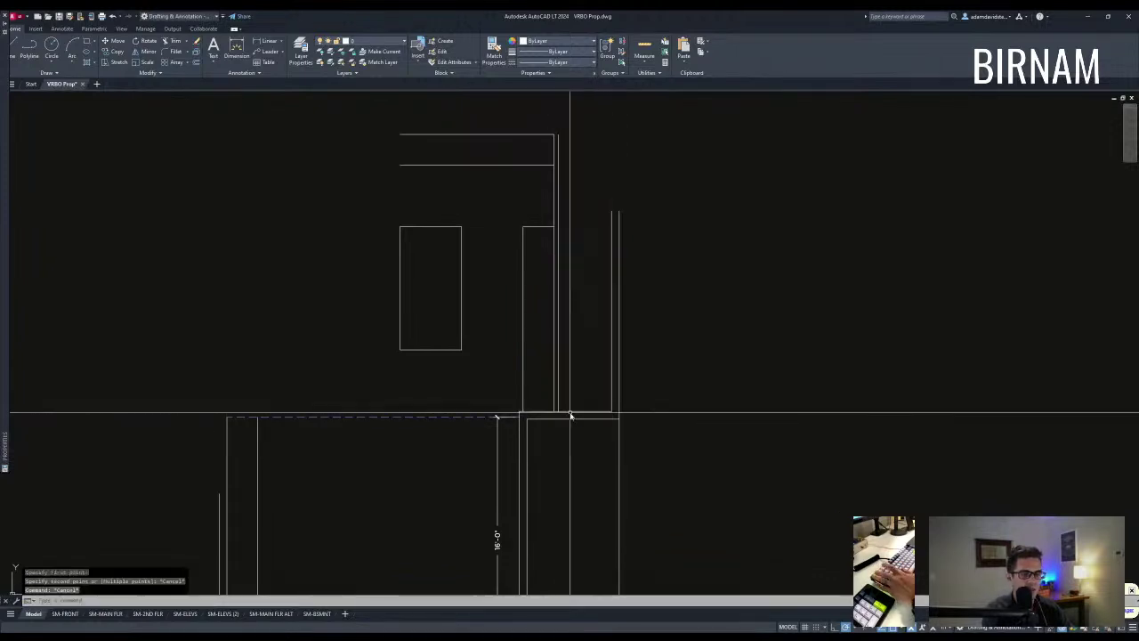
pyautogui.write('di')
pyautogui.press('space')
pyautogui.click(559, 411)
pyautogui.click(612, 411)
pyautogui.press('Escape')
pyautogui.press('Escape')
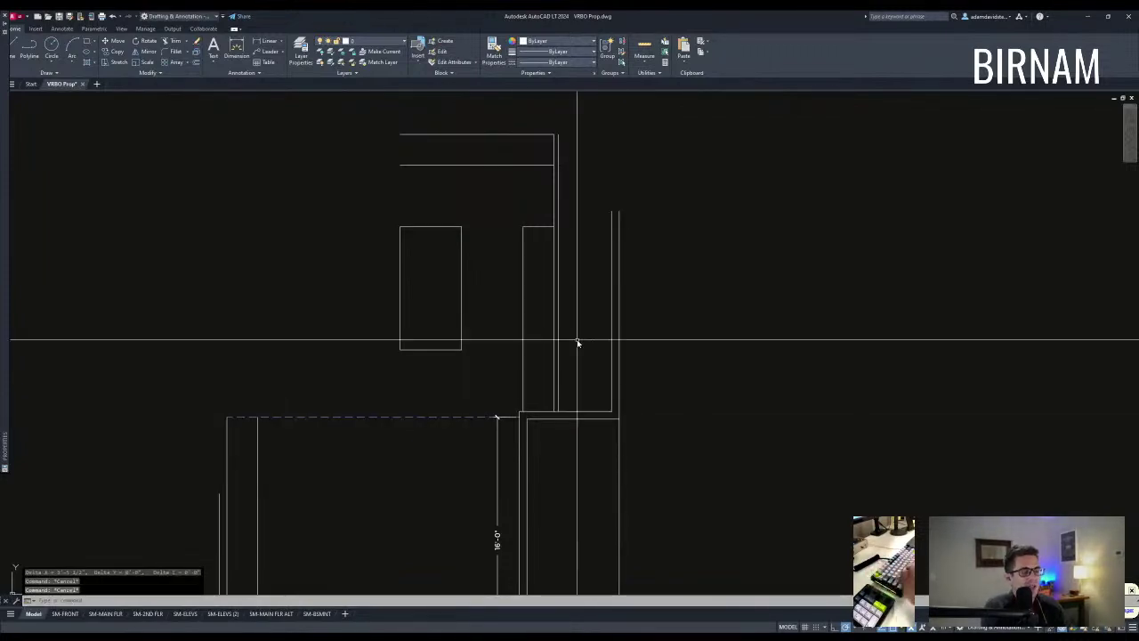
pyautogui.click(588, 445)
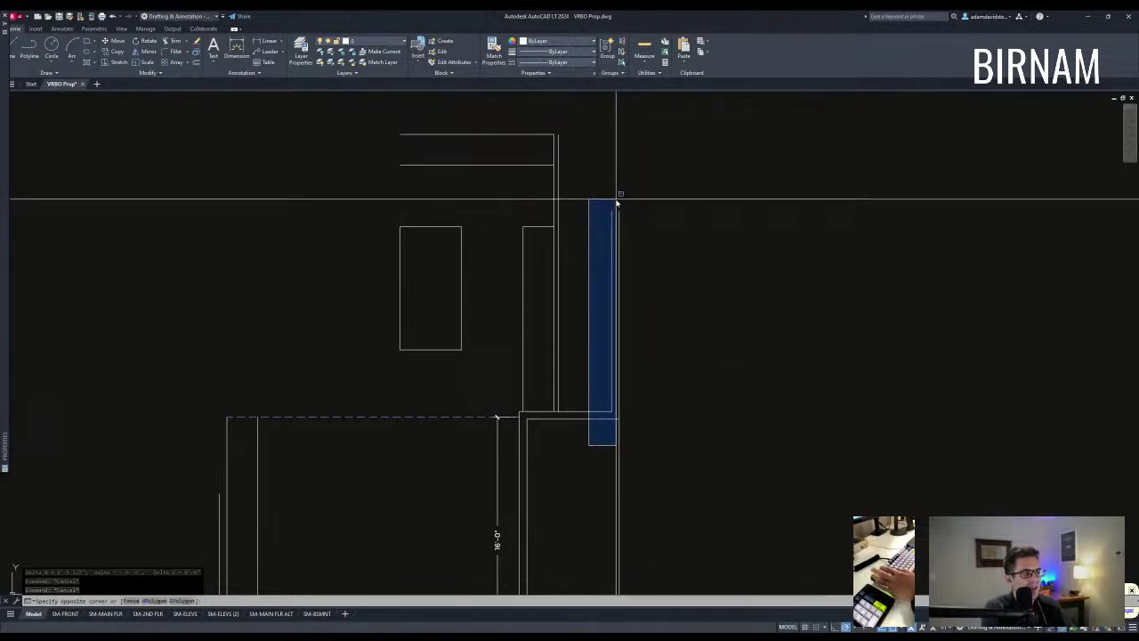
pyautogui.press('Escape')
pyautogui.moveTo(577, 287); pyautogui.dragTo(579, 314, button='middle')
pyautogui.moveTo(618, 372); pyautogui.dragTo(614, 358, button='middle')
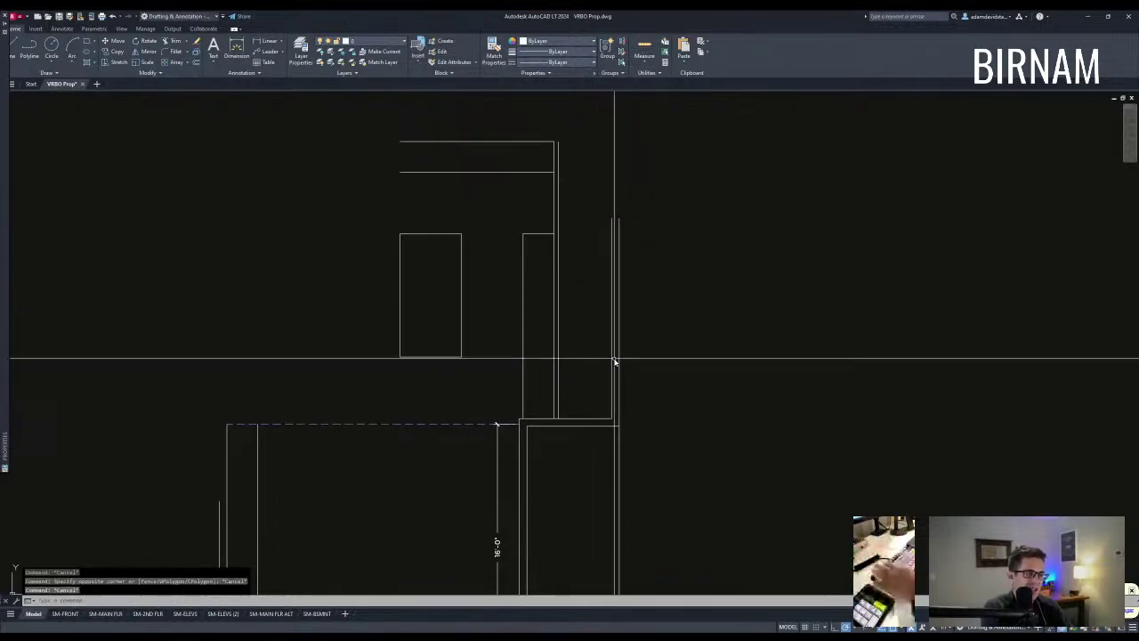
# Step: Copy the entire floor plan to a clear spot to the right of the original
pyautogui.scroll(-4, 664, 318)
pyautogui.scroll(2, 510, 517)
pyautogui.scroll(-2, 511, 417)
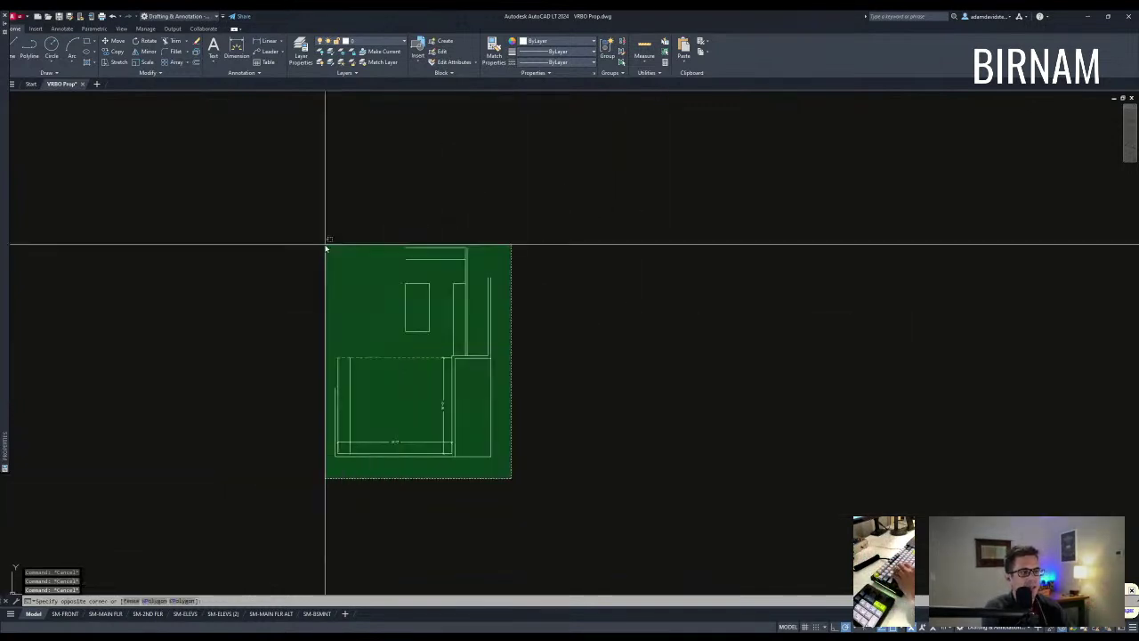
pyautogui.click(323, 243)
pyautogui.write('co')
pyautogui.press('space')
pyautogui.click(387, 349)
pyautogui.scroll(-2, 556, 326)
pyautogui.click(594, 340)
pyautogui.press('Escape')
pyautogui.press('Escape')
pyautogui.press('Escape')
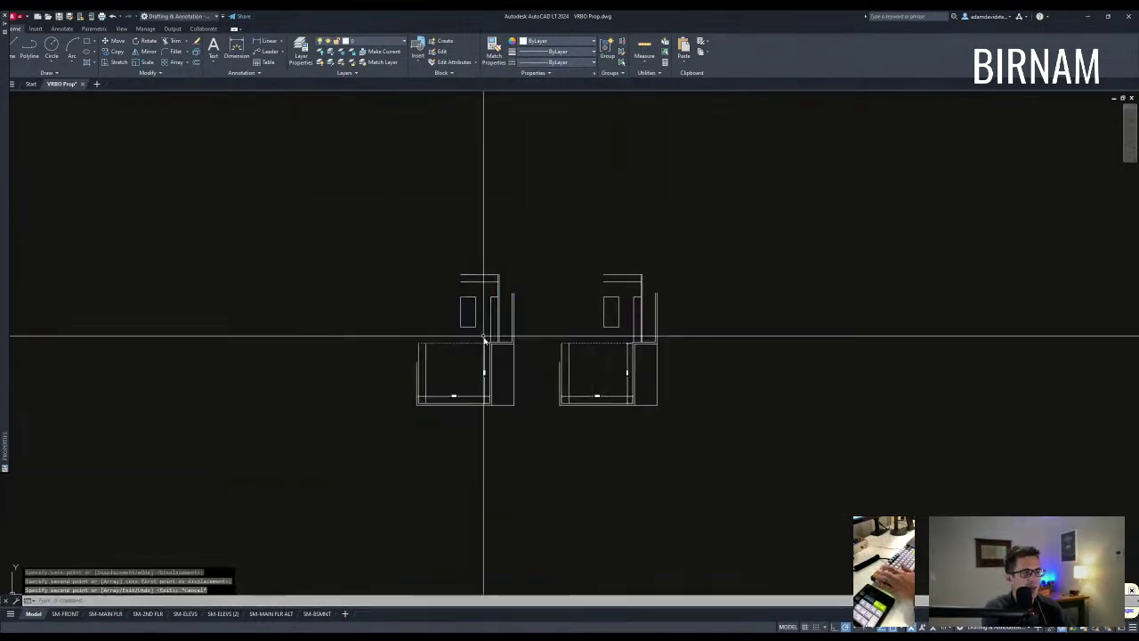
# Step: Break the outer exterior wall line of the original plan at the corner with the horizontal wall
pyautogui.scroll(6, 486, 333)
pyautogui.scroll(2, 573, 450)
pyautogui.write('br')
pyautogui.click(555, 418)
# Step: Move the two upper exterior wall lines of the original plan 4' to the left
pyautogui.scroll(-2, 570, 374)
pyautogui.click(579, 336)
pyautogui.click(503, 300)
pyautogui.write('m')
pyautogui.click(652, 292)
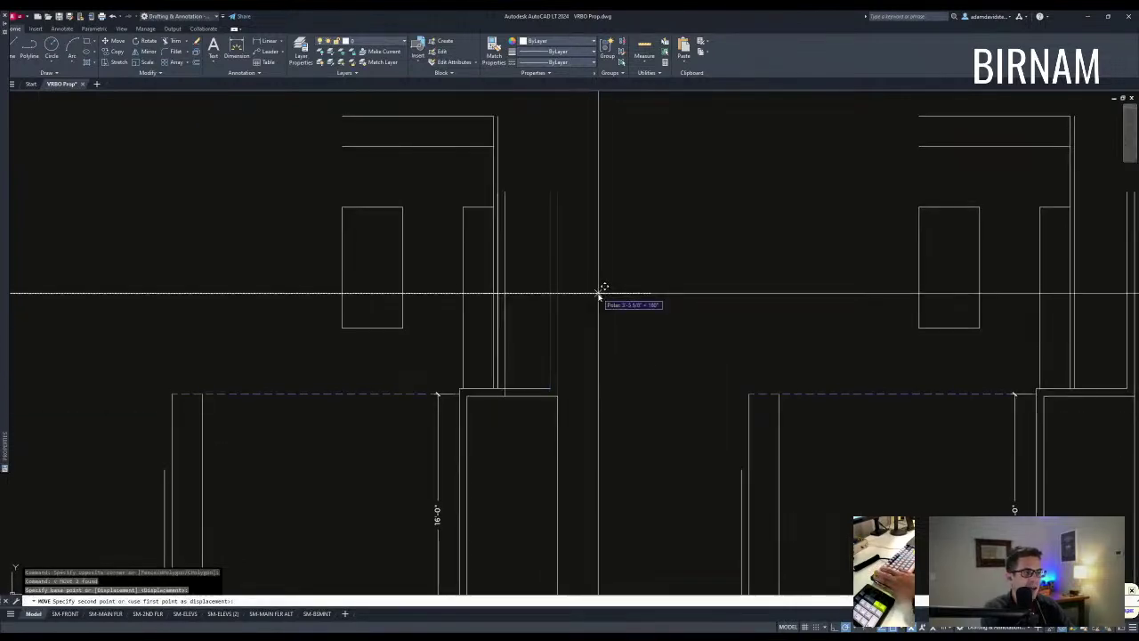
pyautogui.write("4'")
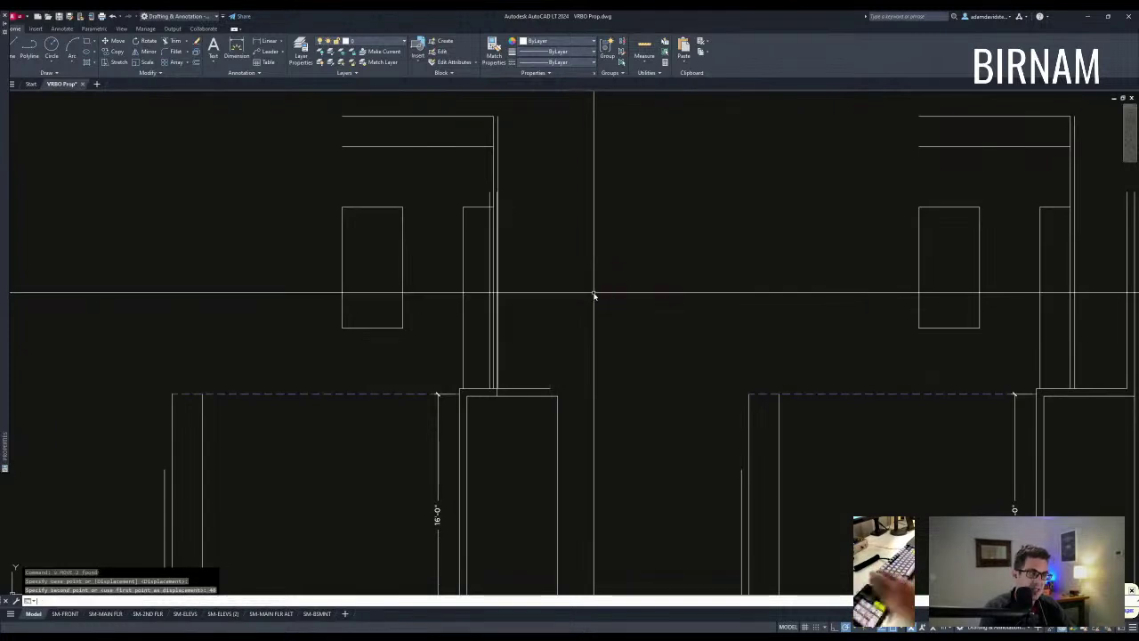
pyautogui.press('Escape')
pyautogui.press('Escape')
# Step: Move the narrow strip's top line and left side line 4" to the left
pyautogui.moveTo(509, 368); pyautogui.dragTo(518, 397, button='middle')
pyautogui.click(486, 259)
pyautogui.click(467, 209)
pyautogui.write('m')
pyautogui.press('Return')
pyautogui.click(548, 254)
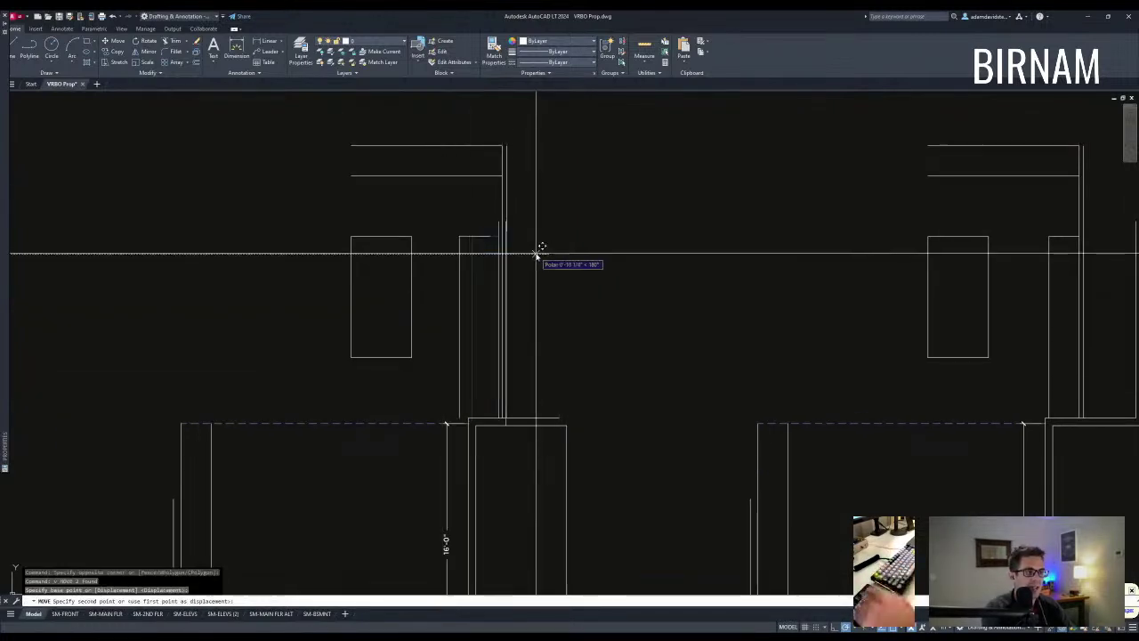
pyautogui.press('Escape')
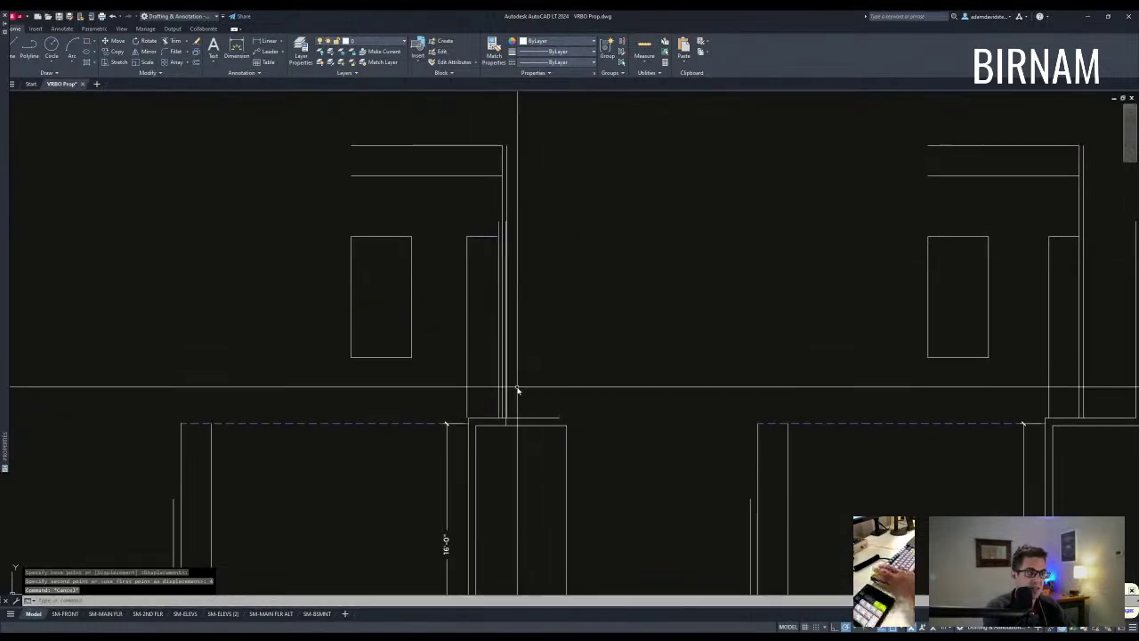
# Step: Move the strip's top and side lines so the top line's end meets the inner face of the relocated exterior wall
pyautogui.click(486, 258)
pyautogui.click(453, 208)
pyautogui.write('v')
pyautogui.press('space')
pyautogui.scroll(4, 499, 238)
pyautogui.press('Escape')
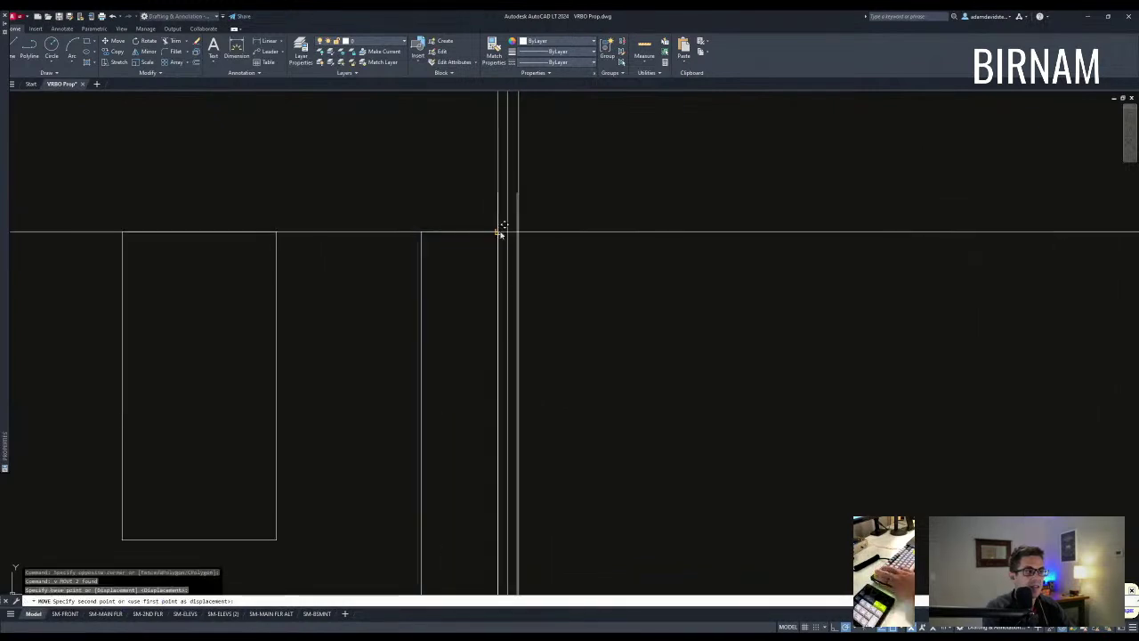
# Step: Move the strip lines and two exterior wall lines right so the inner face aligns with the upper wall's inner line
pyautogui.scroll(-4, 514, 362)
pyautogui.click(446, 426)
pyautogui.click(577, 233)
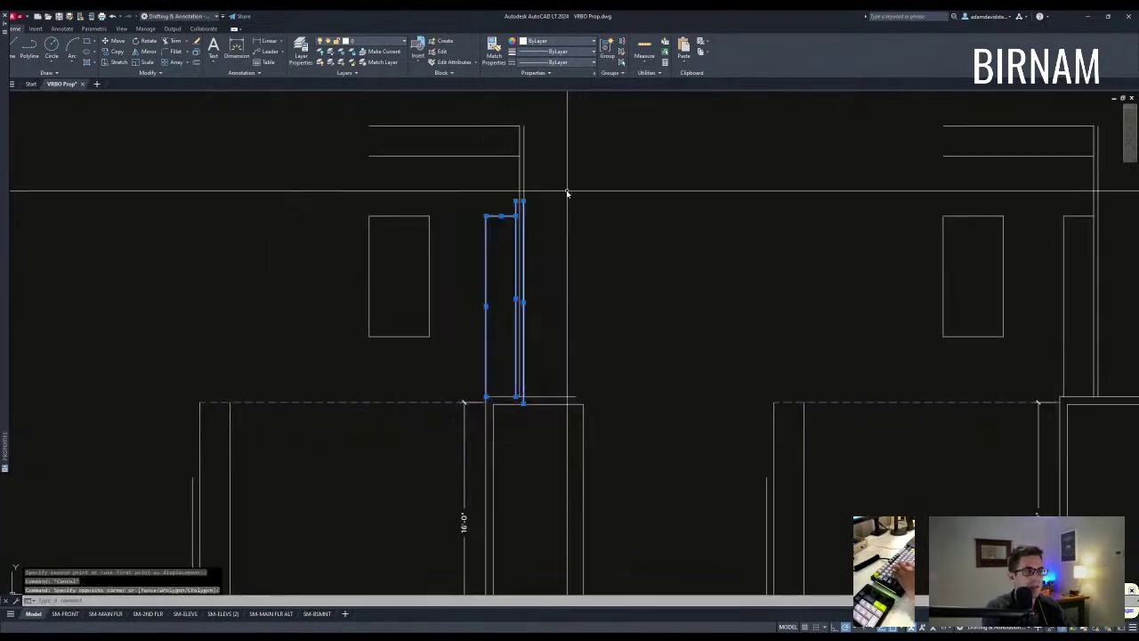
pyautogui.write('m')
pyautogui.press('Return')
pyautogui.click(561, 208)
pyautogui.press('Escape')
pyautogui.press('Escape')
# Step: Erase the pair of horizontal wall lines between the room's right wall and the outer vertical line in the left plan
pyautogui.moveTo(553, 416); pyautogui.dragTo(545, 393, button='middle')
pyautogui.scroll(-3, 547, 298)
pyautogui.click(567, 377)
pyautogui.click(555, 363)
pyautogui.write('e')
pyautogui.press('Return')
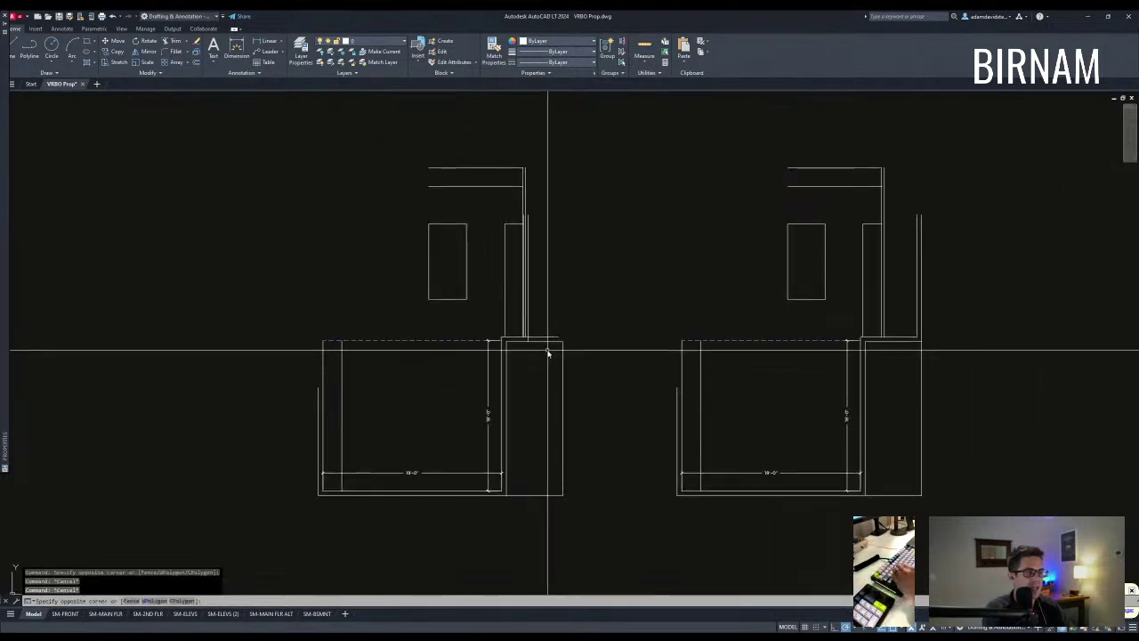
pyautogui.press('Escape')
pyautogui.press('Escape')
pyautogui.moveTo(536, 215); pyautogui.dragTo(528, 264, button='middle')
pyautogui.write('l')
pyautogui.press('Return')
pyautogui.press('Escape')
pyautogui.press('Escape')
pyautogui.press('Escape')
pyautogui.scroll(3, 543, 294)
pyautogui.scroll(-3, 528, 263)
pyautogui.write('s')
pyautogui.press('Return')
pyautogui.press('Escape')
pyautogui.press('Escape')
pyautogui.write('l')
pyautogui.press('Return')
pyautogui.click(512, 245)
pyautogui.press('Escape')
pyautogui.press('Escape')
pyautogui.scroll(3, 519, 228)
# Step: Erase the old vertical wall lines running from the upper horizontal wall down beside the narrow strip in the left plan
pyautogui.click(525, 230)
pyautogui.click(478, 226)
pyautogui.write('e')
pyautogui.press('Return')
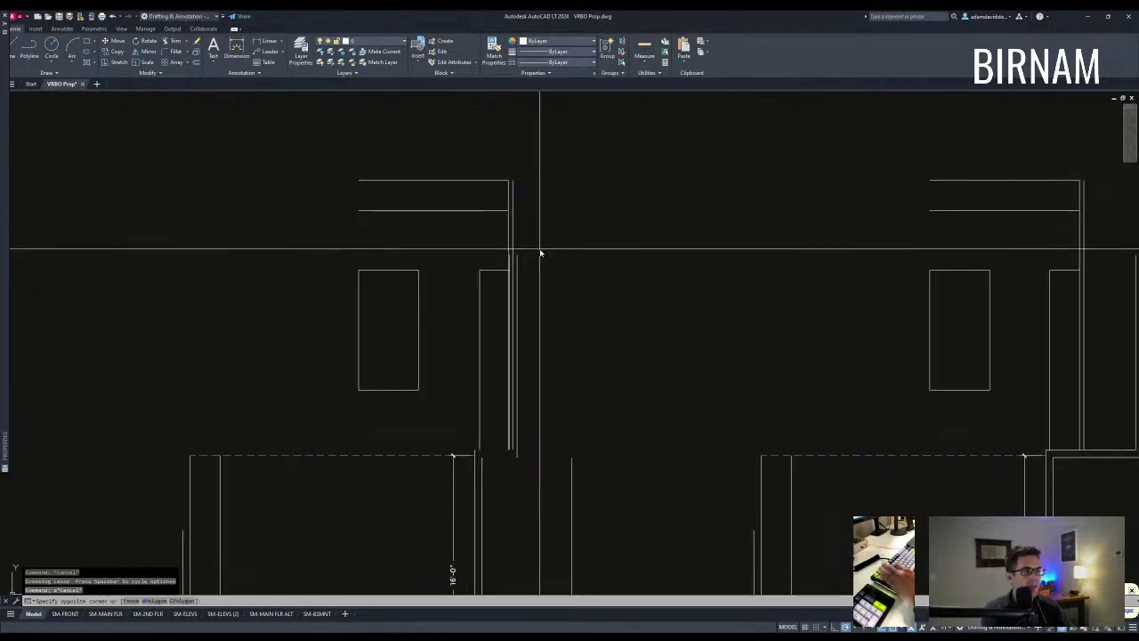
pyautogui.press('Escape')
pyautogui.click(549, 273)
pyautogui.click(462, 285)
pyautogui.press('Escape')
# Step: Copy the two exterior wall lines beside the strip horizontally to the right, beyond the lower area's outer edge
pyautogui.click(541, 309)
pyautogui.click(496, 294)
pyautogui.write('co')
pyautogui.press('Return')
pyautogui.click(547, 295)
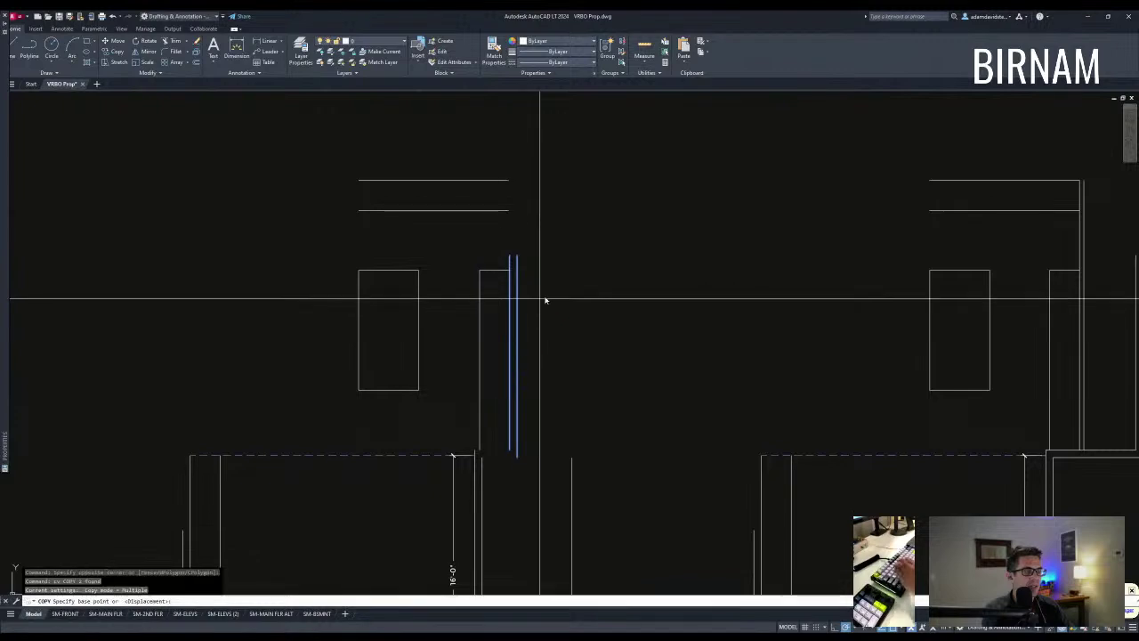
pyautogui.scroll(-2, 566, 296)
pyautogui.press('Escape')
pyautogui.press('Escape')
# Step: Move the lower area's outer vertical line right so its top end meets the copied outer wall line
pyautogui.click(586, 452)
pyautogui.click(539, 424)
pyautogui.write('m')
pyautogui.press('Return')
pyautogui.click(568, 394)
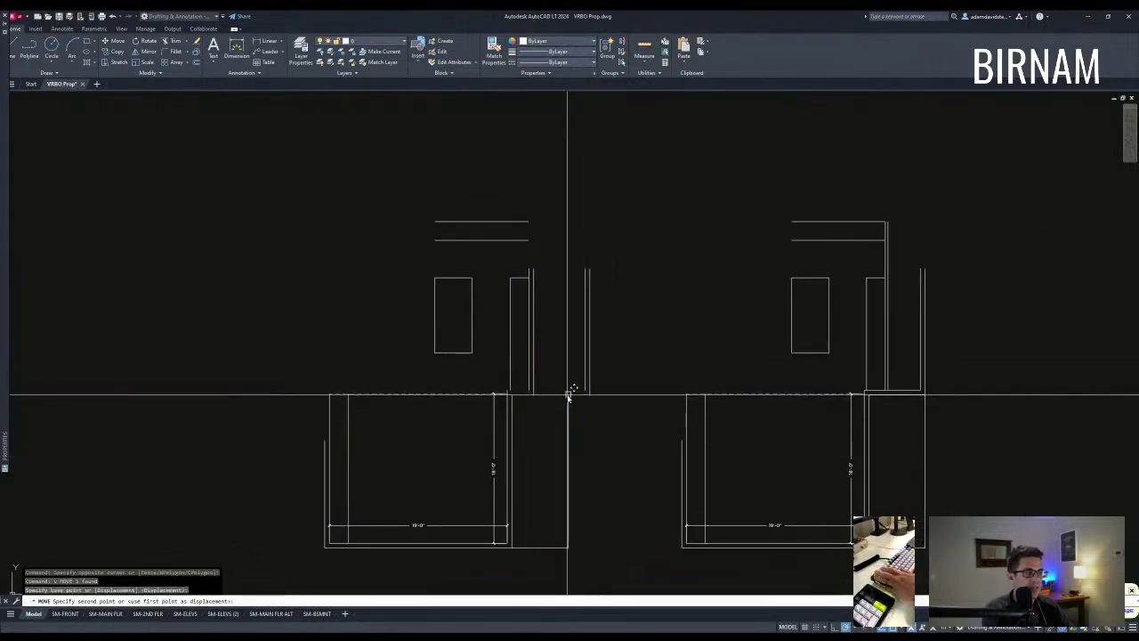
pyautogui.click(590, 393)
pyautogui.press('Escape')
pyautogui.press('Escape')
# Step: Extend the plan's bottom wall line to the relocated outer vertical line
pyautogui.moveTo(623, 502); pyautogui.dragTo(609, 460, button='middle')
pyautogui.write('ex')
pyautogui.press('Return')
pyautogui.click(598, 502)
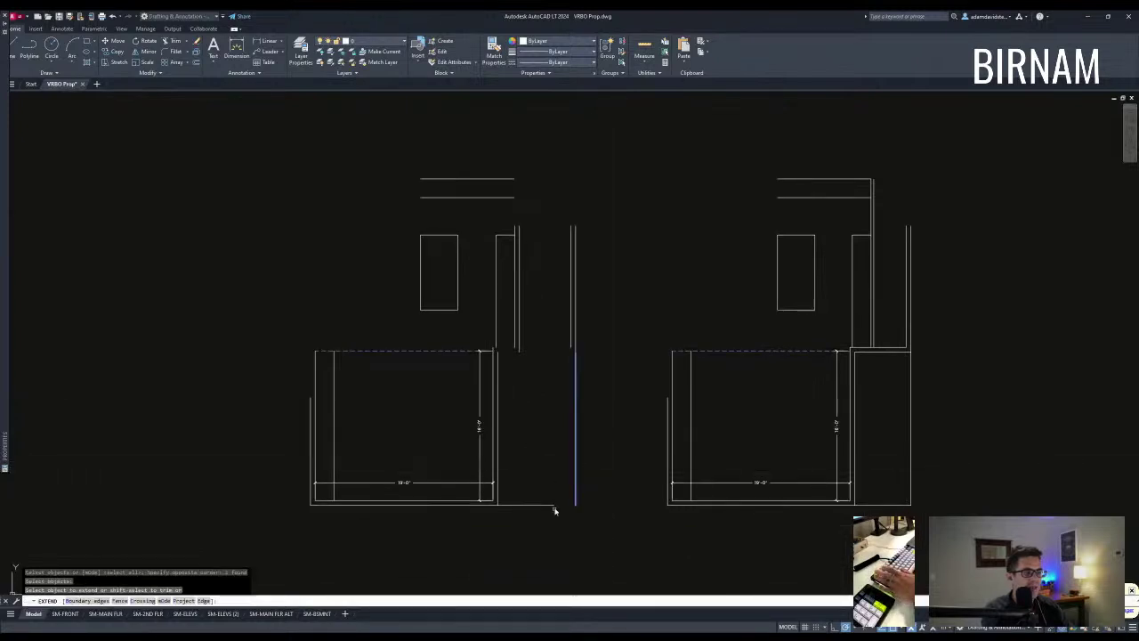
pyautogui.click(554, 507)
pyautogui.press('Escape')
pyautogui.press('Escape')
# Step: Draw a horizontal line from the top of the narrow strip across to the copied outer wall line
pyautogui.scroll(2, 526, 334)
pyautogui.moveTo(519, 348); pyautogui.dragTo(517, 393, button='middle')
pyautogui.write('l')
pyautogui.press('Return')
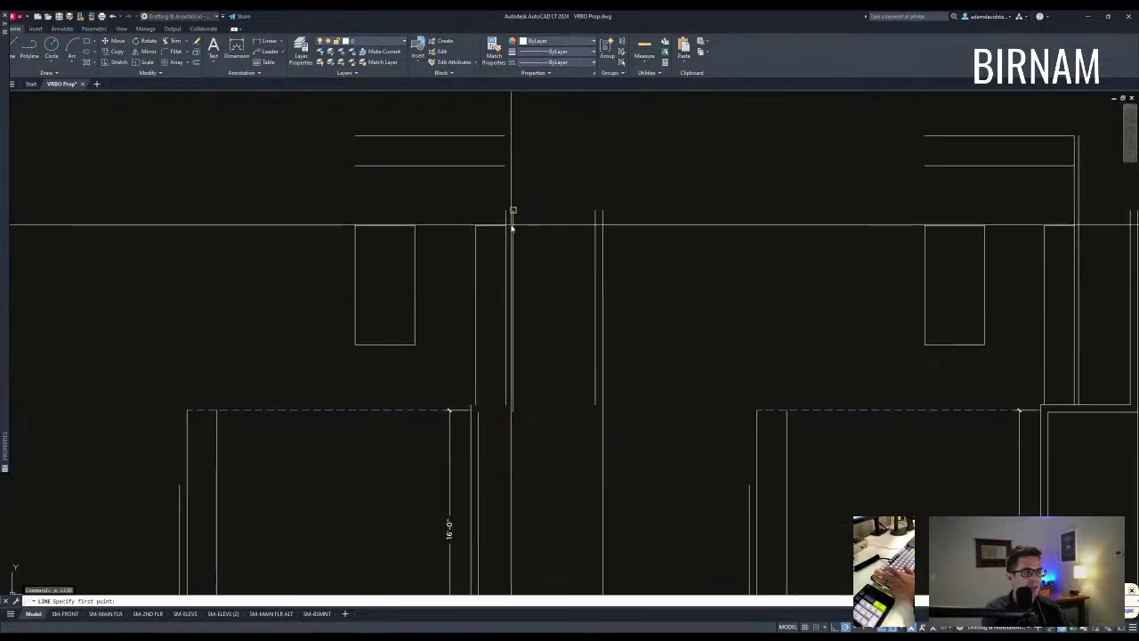
pyautogui.click(605, 229)
pyautogui.press('Return')
# Step: Offset the new horizontal line 6" downward and fillet it with the strip wall's outer vertical line
pyautogui.write('o')
pyautogui.press('Return')
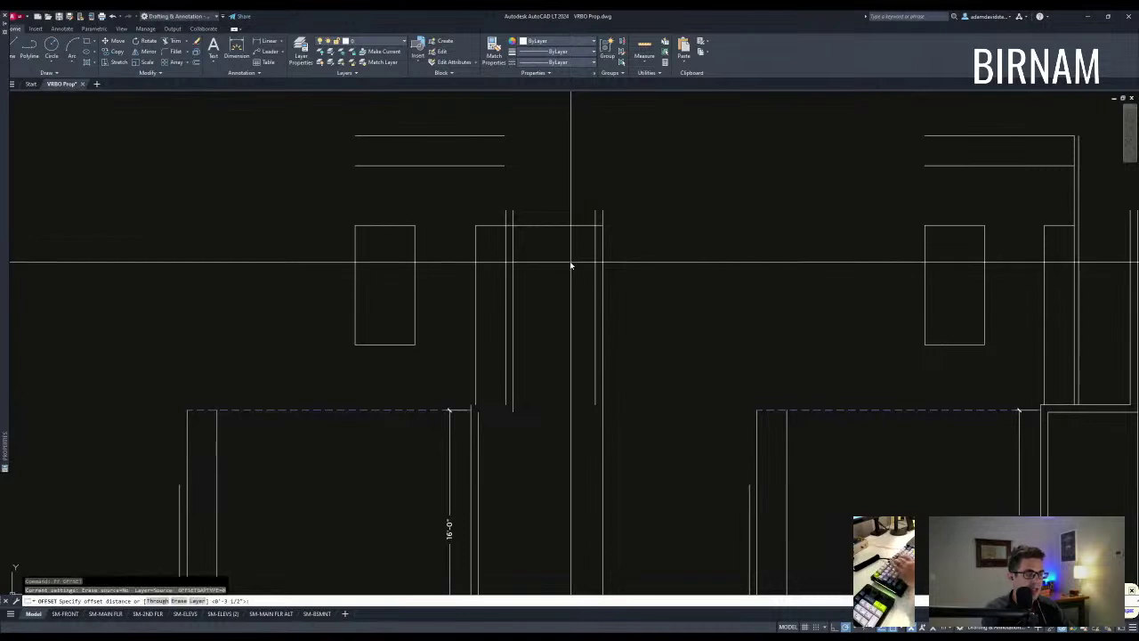
pyautogui.click(544, 229)
pyautogui.press('Escape')
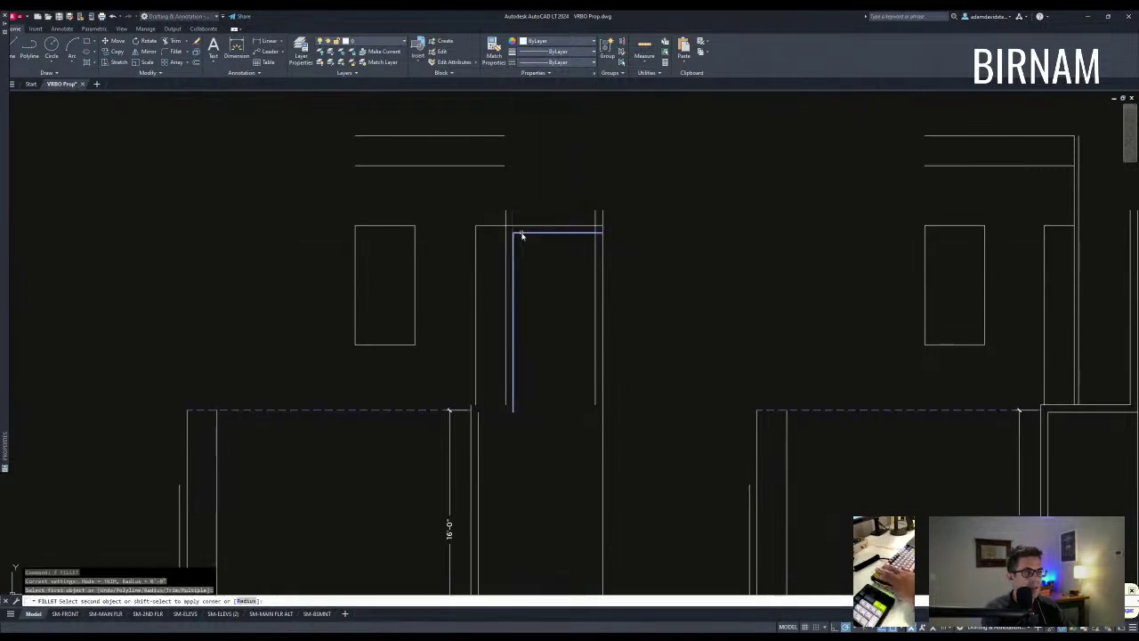
pyautogui.click(521, 235)
# Step: Draw two short horizontal wall lines joining the lower room's right wall to the strip's exterior wall at the jog
pyautogui.press('Escape')
pyautogui.press('Escape')
pyautogui.moveTo(519, 371); pyautogui.dragTo(523, 348, button='middle')
pyautogui.scroll(2, 483, 397)
pyautogui.write('l')
pyautogui.press('Return')
pyautogui.click(469, 371)
pyautogui.click(525, 372)
pyautogui.press('Escape')
pyautogui.write('l')
pyautogui.press('Return')
pyautogui.click(535, 384)
pyautogui.press('Escape')
# Step: Stretch the lower end of the copied inner wall line up to the new horizontal wall line
pyautogui.scroll(-2, 499, 419)
pyautogui.write('st')
pyautogui.press('Return')
pyautogui.click(612, 434)
pyautogui.press('Escape')
pyautogui.write('st')
pyautogui.press('Return')
pyautogui.click(642, 446)
pyautogui.click(594, 408)
pyautogui.press('Return')
pyautogui.click(613, 434)
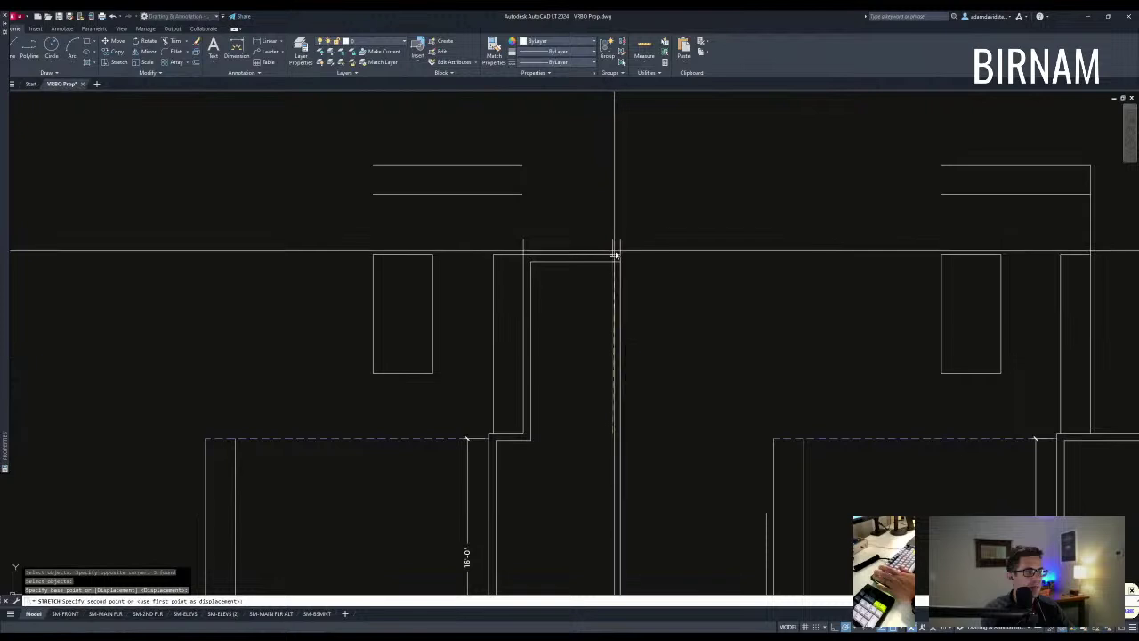
pyautogui.click(612, 254)
pyautogui.press('Escape')
# Step: Draw a small square post in the lower outer corner of the area beside the main room
pyautogui.moveTo(616, 395); pyautogui.dragTo(597, 283, button='middle')
pyautogui.scroll(-2, 597, 283)
pyautogui.scroll(2, 598, 460)
pyautogui.moveTo(598, 460); pyautogui.dragTo(603, 436, button='middle')
pyautogui.write('rec')
pyautogui.press('Return')
pyautogui.click(601, 439)
pyautogui.click(576, 418)
pyautogui.press('Escape')
# Step: Copy the square post up along the outer edge so it lines up with the exterior wall jog
pyautogui.click(595, 430)
pyautogui.click(552, 389)
pyautogui.write('co')
pyautogui.press('Return')
pyautogui.click(481, 438)
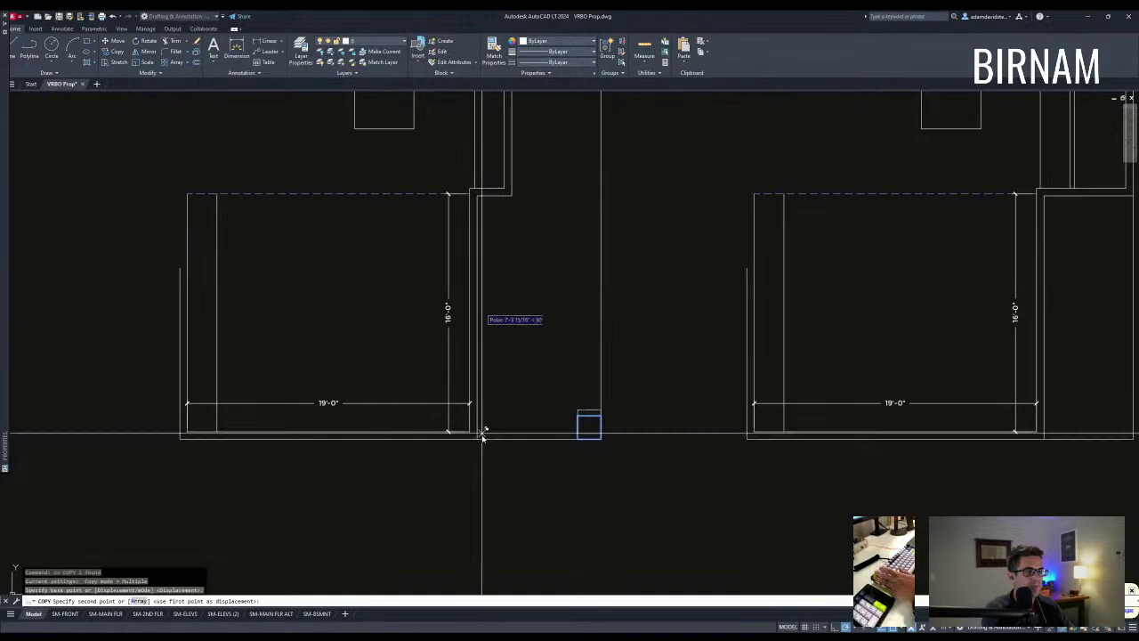
pyautogui.click(483, 191)
pyautogui.press('Escape')
pyautogui.scroll(-2, 544, 309)
pyautogui.moveTo(544, 309); pyautogui.dragTo(550, 386, button='middle')
pyautogui.click(488, 522)
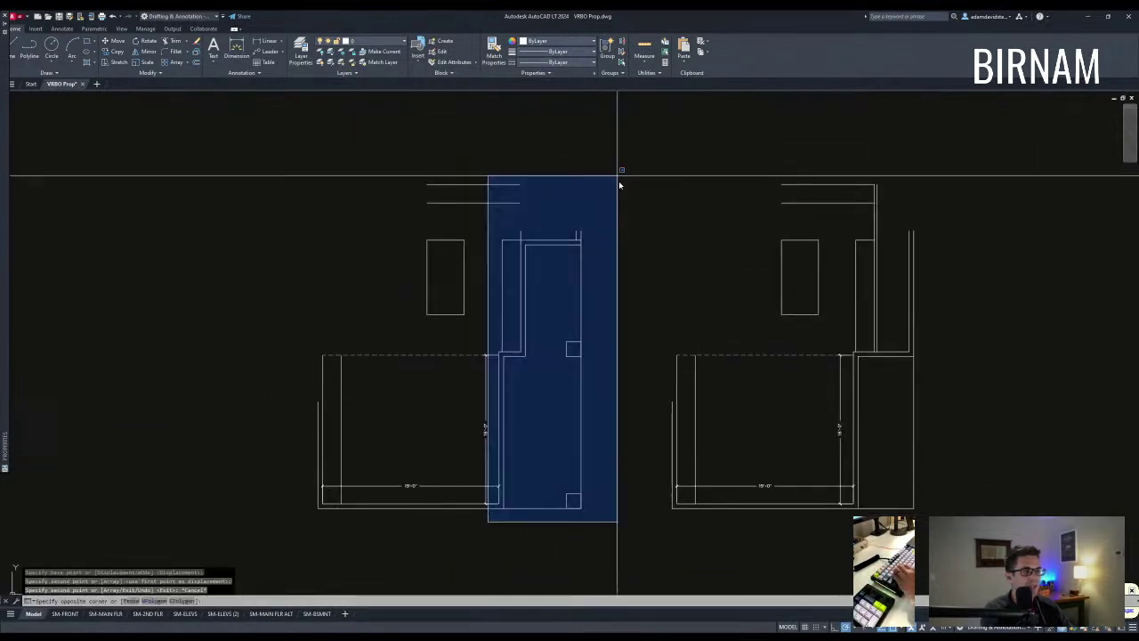
pyautogui.press('Escape')
pyautogui.moveTo(508, 319); pyautogui.dragTo(510, 312, button='middle')
pyautogui.click(497, 308)
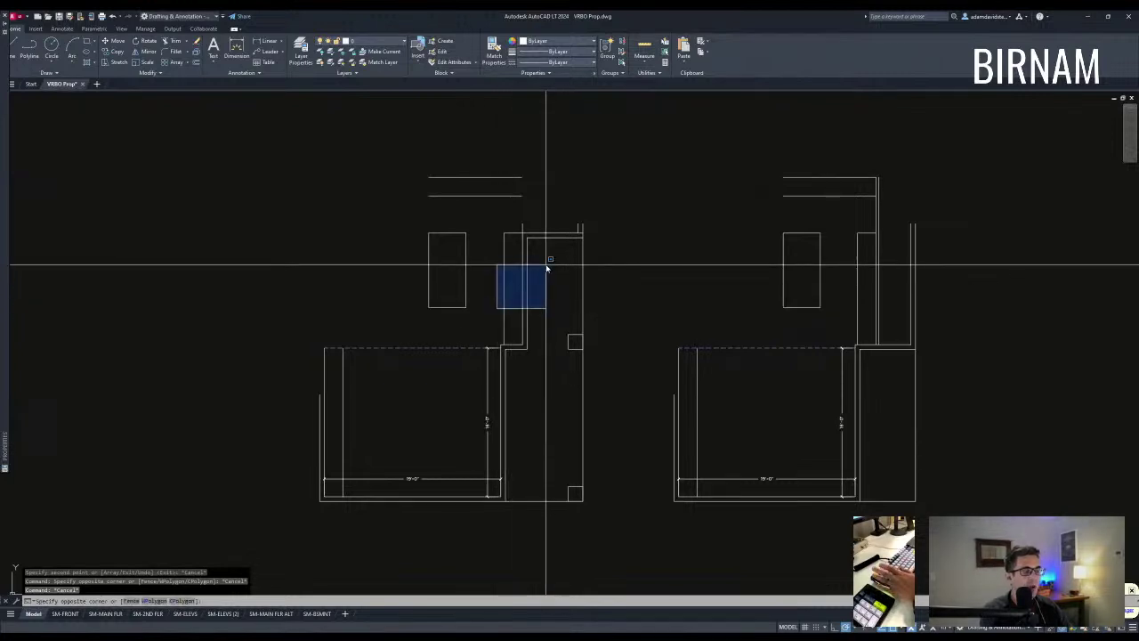
pyautogui.press('Escape')
pyautogui.moveTo(548, 221); pyautogui.dragTo(555, 293, button='middle')
pyautogui.click(524, 312)
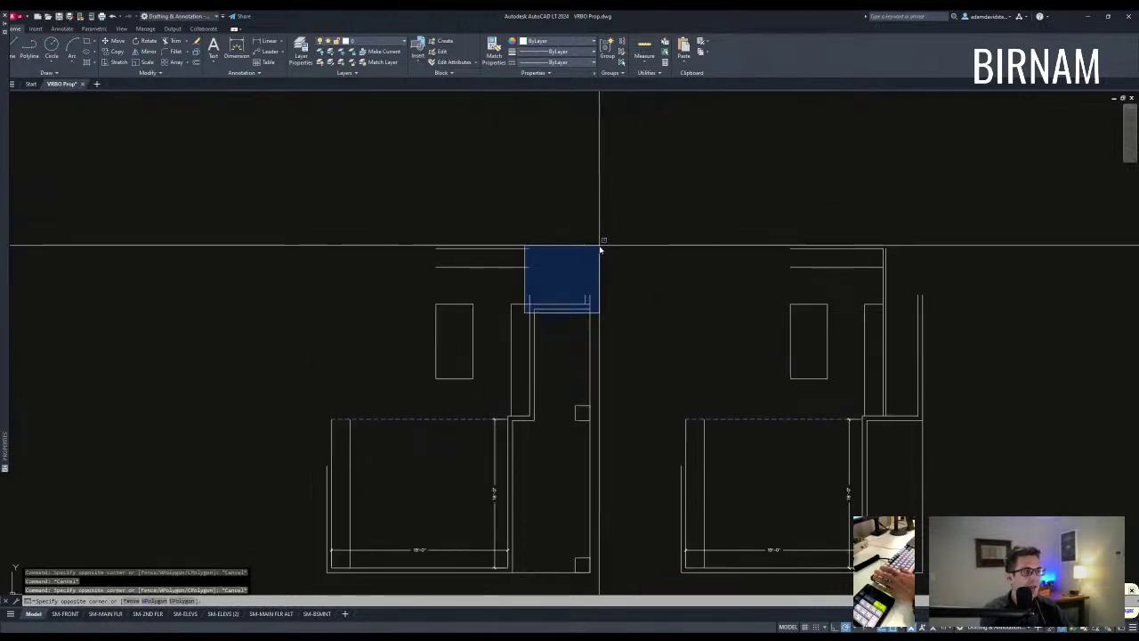
pyautogui.press('Escape')
# Step: Fillet the upper line of the new horizontal wall with the inner vertical line of the copied wall
pyautogui.write('F')
pyautogui.press('Return')
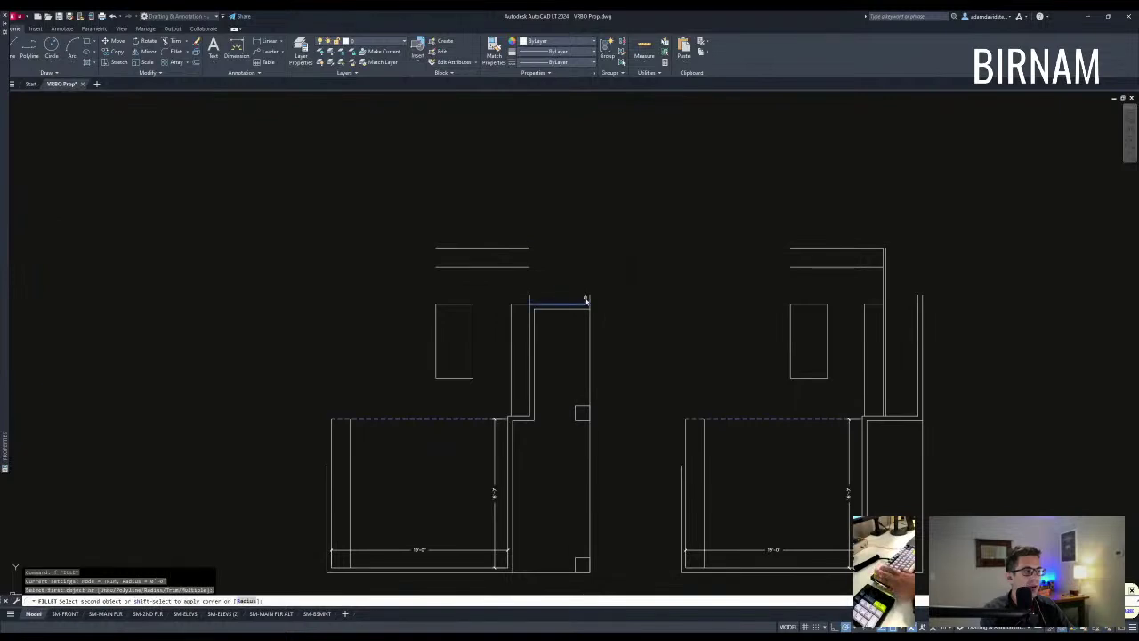
pyautogui.click(586, 302)
# Step: Offset the topmost horizontal wall line 6" upward
pyautogui.write('o')
pyautogui.press('Return')
pyautogui.press('Return')
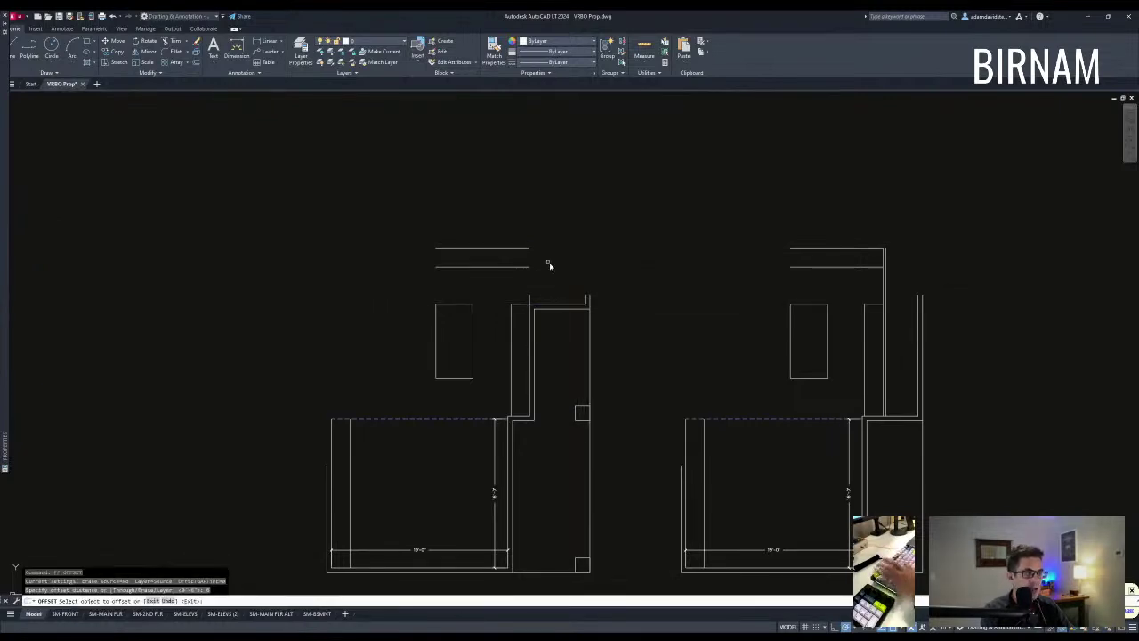
pyautogui.press('Escape')
# Step: Fillet the inner and outer top wall lines with the copied vertical wall lines to form the upper exterior corner
pyautogui.write('F')
pyautogui.press('Return')
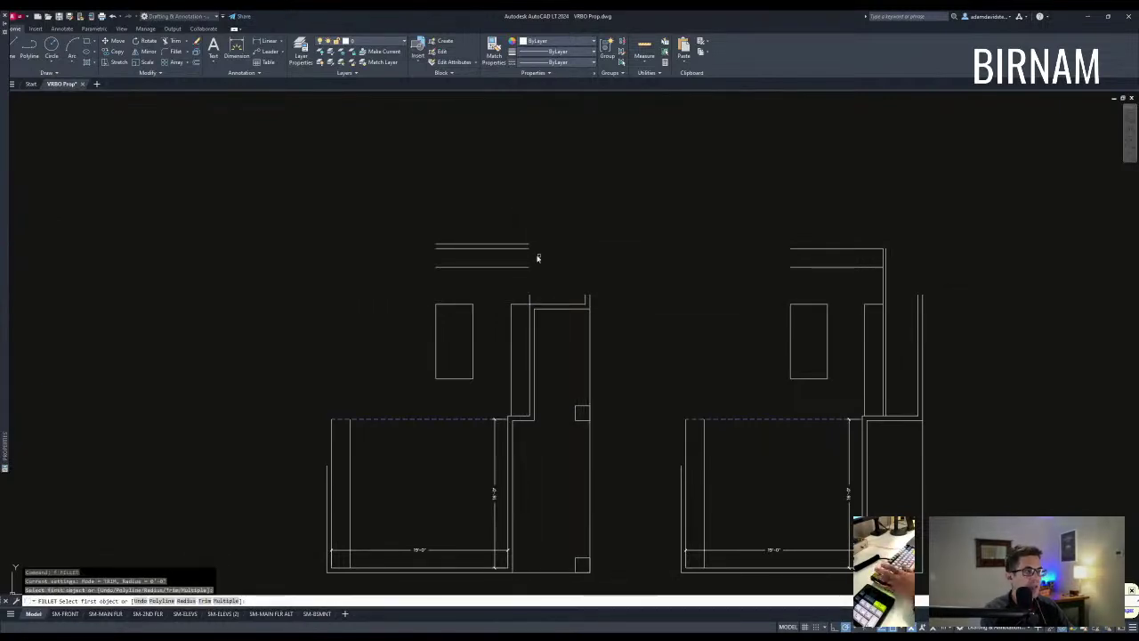
pyautogui.click(587, 298)
pyautogui.press('Return')
pyautogui.click(590, 298)
pyautogui.click(511, 244)
pyautogui.press('Escape')
pyautogui.moveTo(526, 301); pyautogui.dragTo(545, 290, button='middle')
pyautogui.press('Escape')
pyautogui.press('Escape')
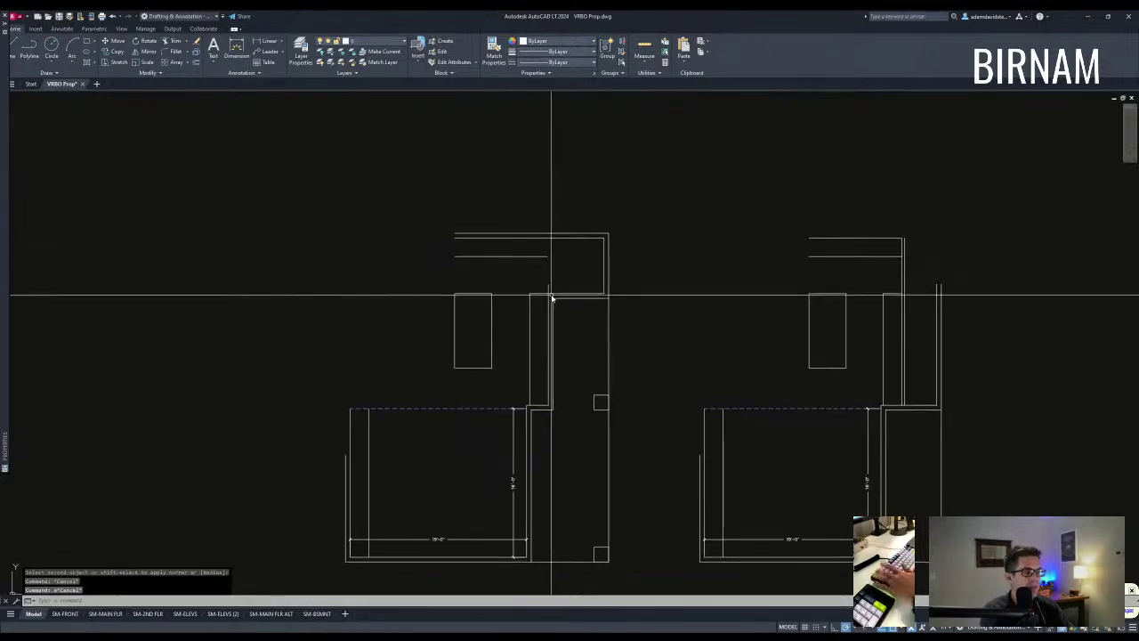
# Step: Extend the vertical line above the narrow strip up to the inner line of the top wall
pyautogui.scroll(2, 553, 258)
pyautogui.write('ex')
pyautogui.press('Return')
pyautogui.moveTo(552, 230); pyautogui.dragTo(545, 222)
pyautogui.press('Escape')
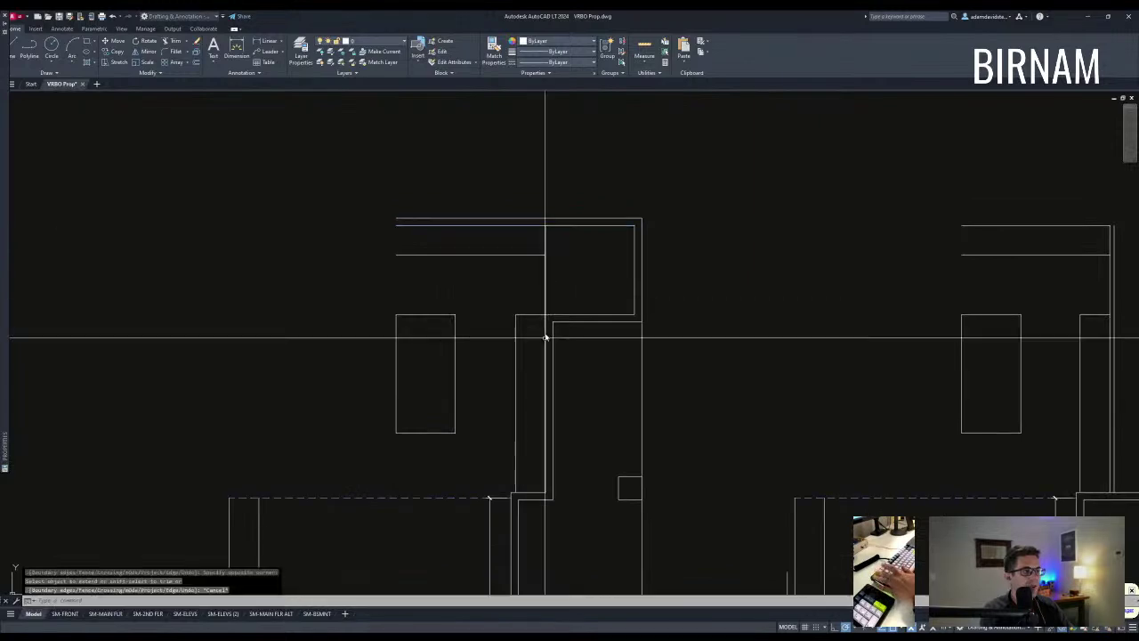
pyautogui.moveTo(541, 312); pyautogui.dragTo(563, 285, button='middle')
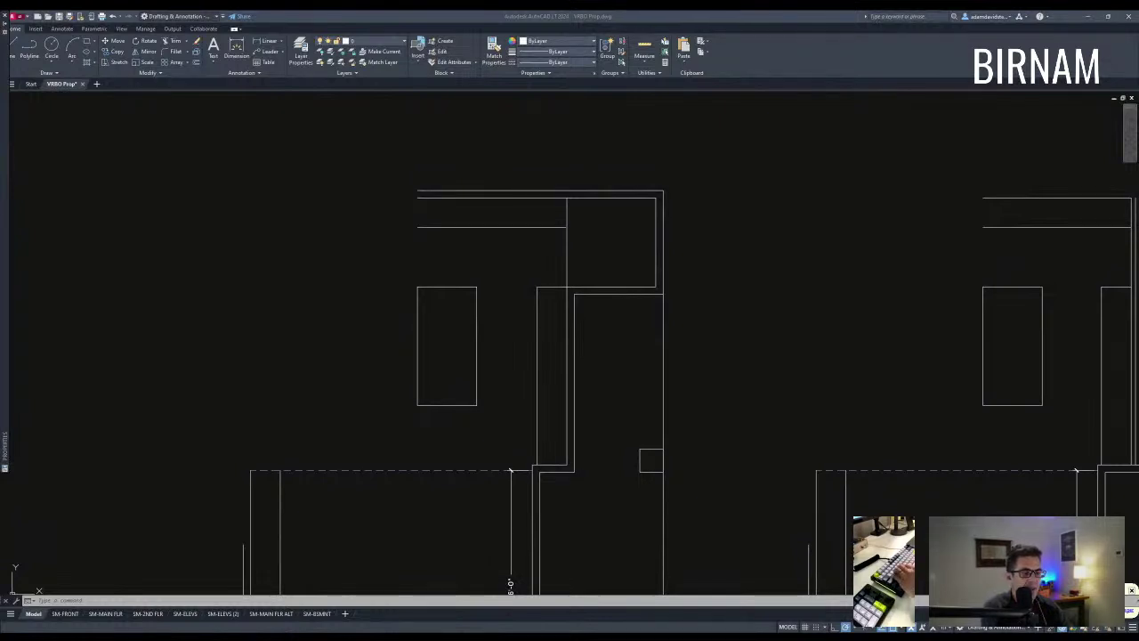
pyautogui.scroll(-8, 631, 417)
pyautogui.press('Escape')
pyautogui.press('Escape')
pyautogui.press('Escape')
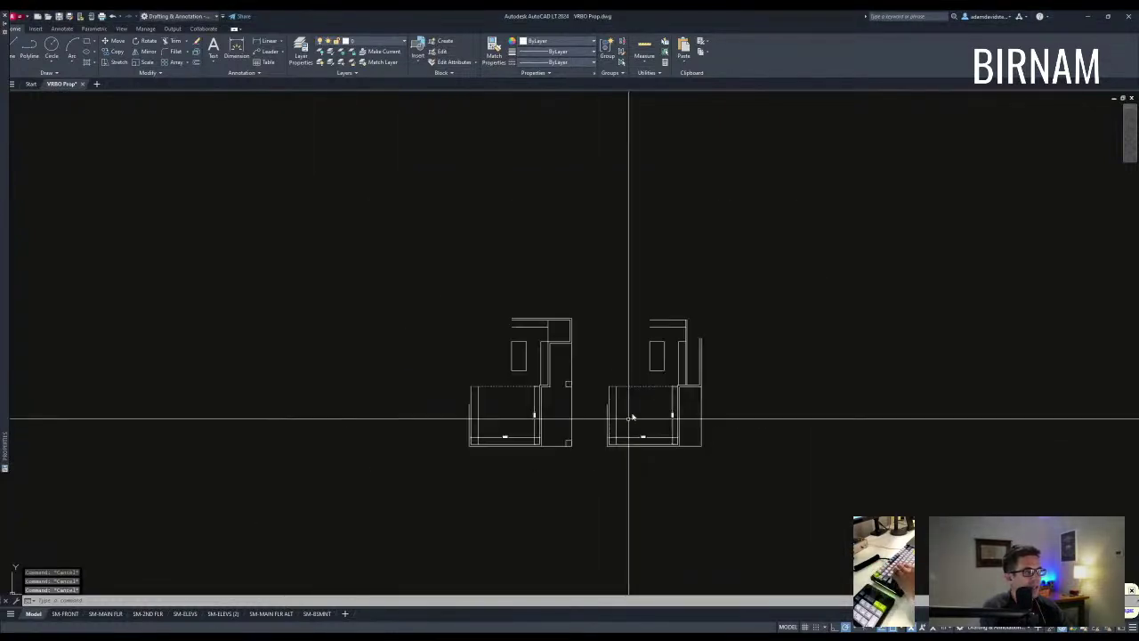
pyautogui.moveTo(741, 416); pyautogui.dragTo(612, 406, button='middle')
pyautogui.scroll(3, 561, 392)
pyautogui.scroll(3, 585, 458)
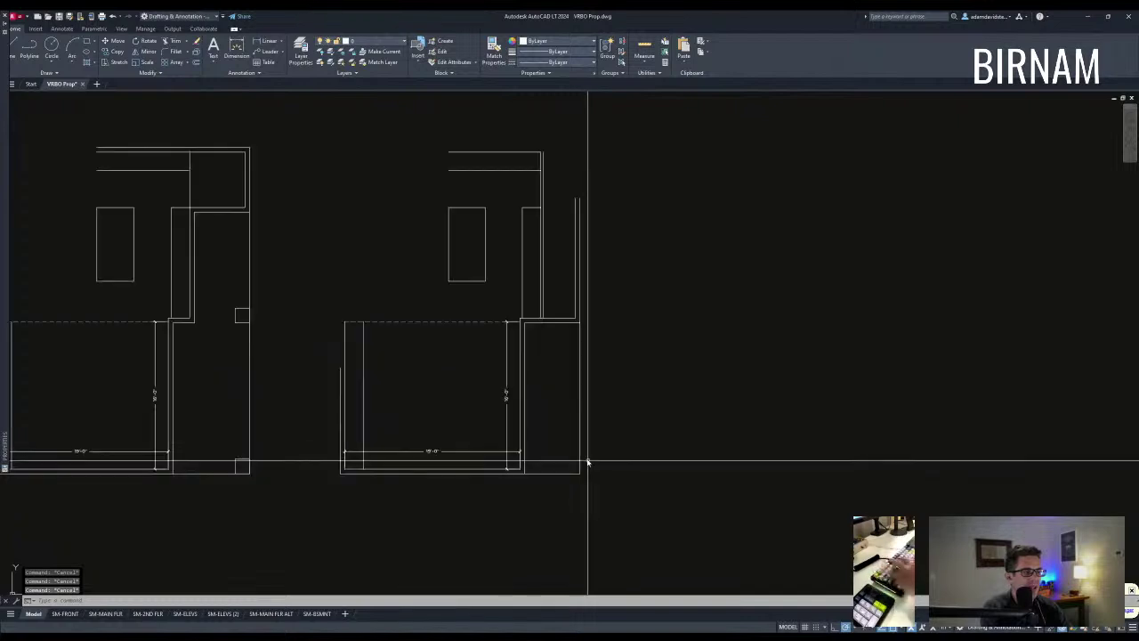
# Step: Stretch the layout variation's outer side wall, beside the stepped wall, 24" outward
pyautogui.write('st')
pyautogui.press('space')
pyautogui.click(608, 521)
pyautogui.click(559, 128)
pyautogui.press('Return')
pyautogui.click(590, 132)
pyautogui.write('24')
pyautogui.press('Return')
pyautogui.moveTo(565, 296); pyautogui.dragTo(575, 348, button='middle')
pyautogui.press('Escape')
pyautogui.press('Escape')
# Step: Compare the stepped wall area of the layout variation with the same area of the original plan
pyautogui.click(548, 383)
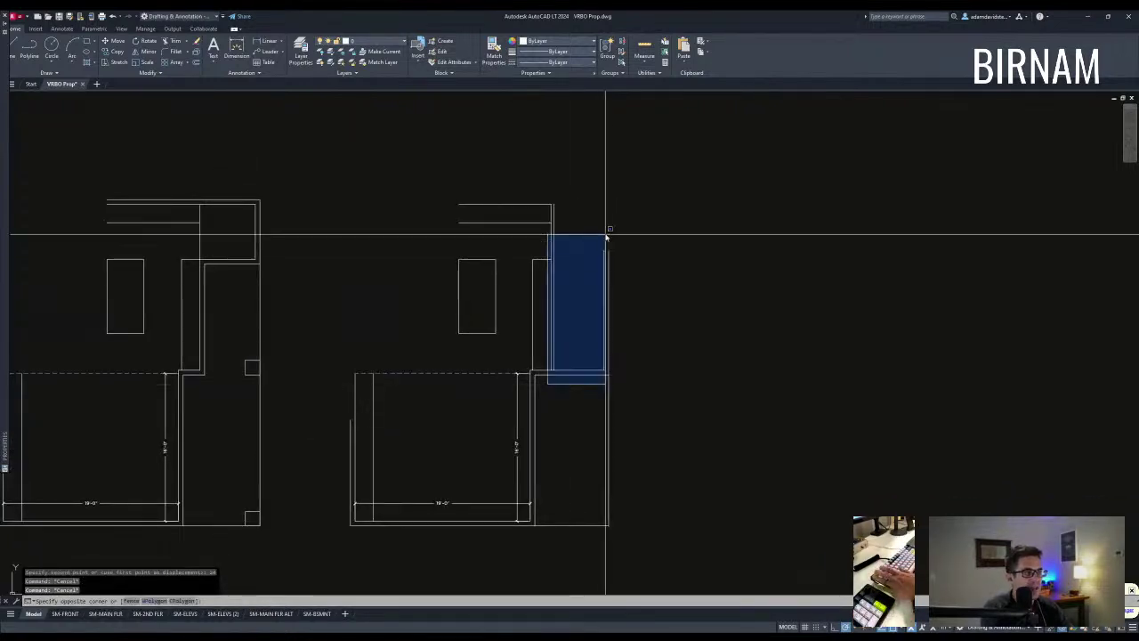
pyautogui.press('Escape')
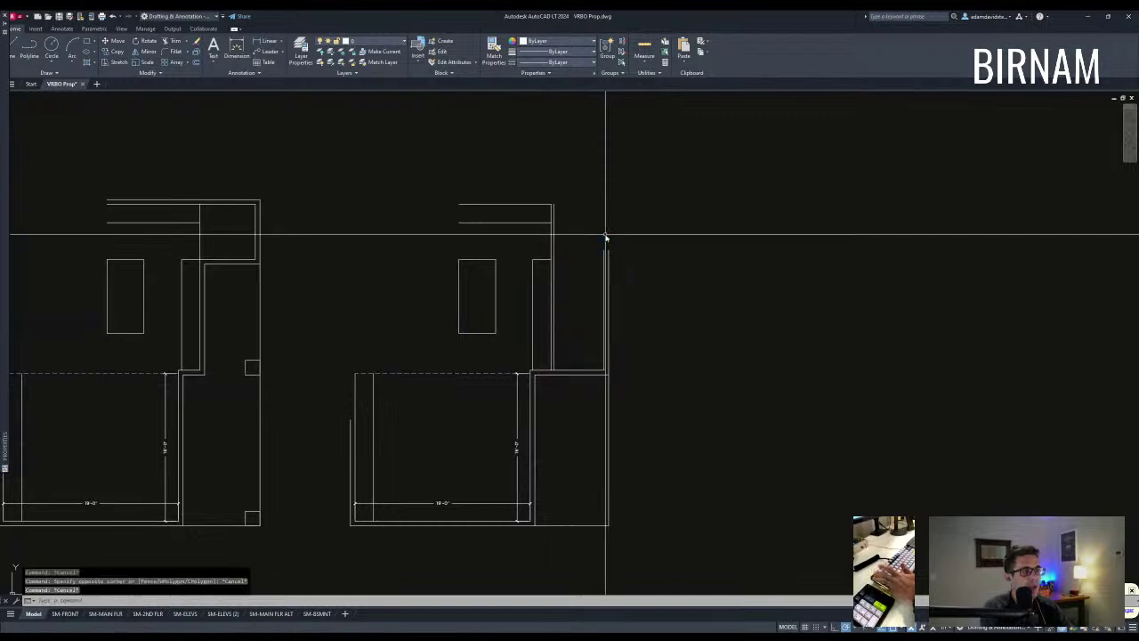
pyautogui.click(473, 329)
pyautogui.press('Escape')
pyautogui.scroll(-3, 508, 288)
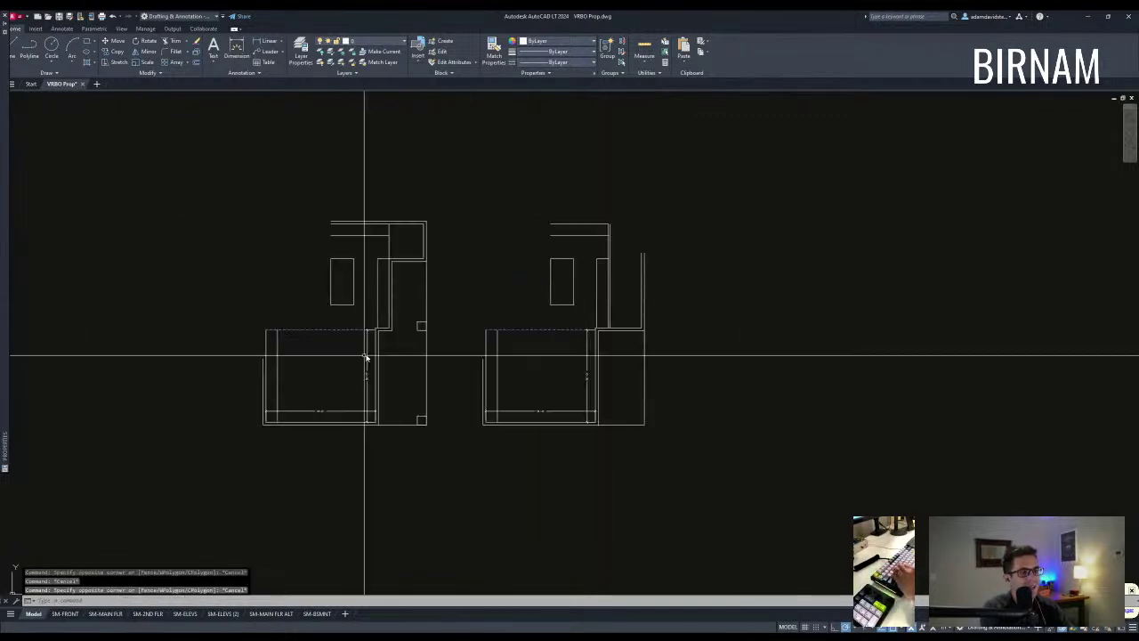
pyautogui.click(224, 445)
pyautogui.press('Escape')
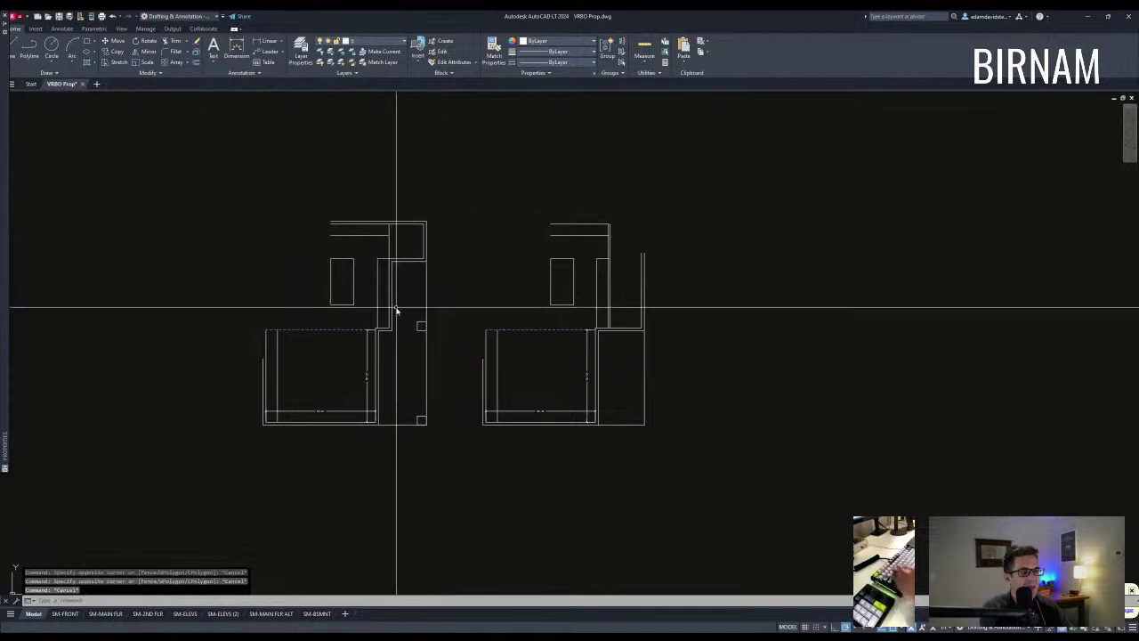
pyautogui.scroll(3, 439, 222)
pyautogui.click(362, 338)
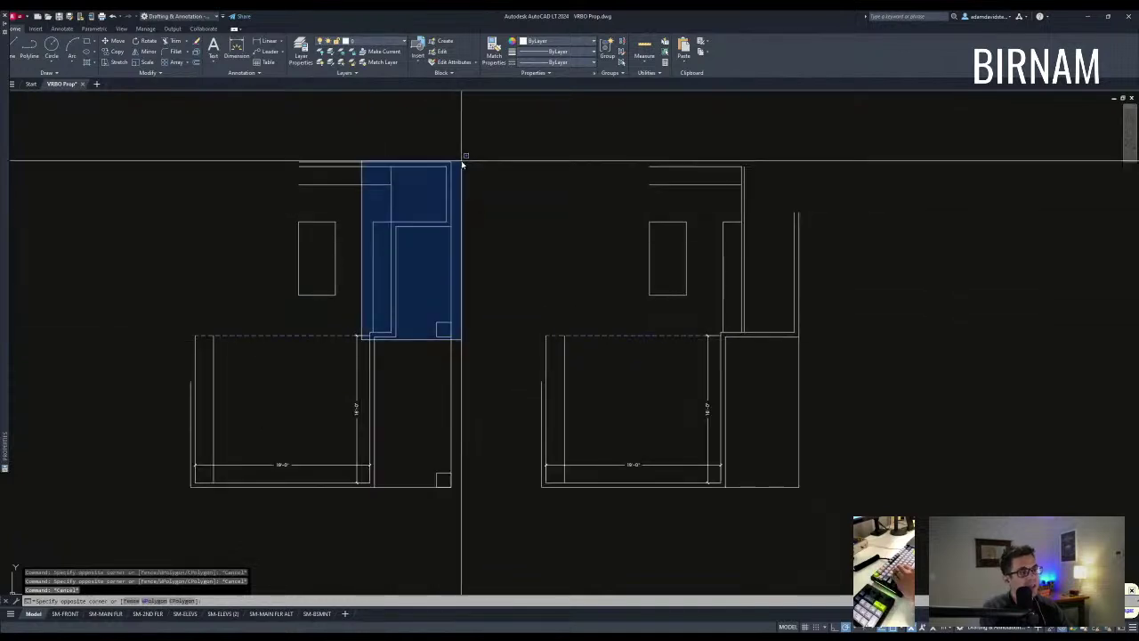
pyautogui.press('Escape')
pyautogui.press('Escape')
# Step: Erase the entire layout variation, keeping only the original plan
pyautogui.scroll(-3, 438, 301)
pyautogui.click(464, 452)
pyautogui.click(709, 200)
pyautogui.write('e')
pyautogui.press('space')
pyautogui.press('Escape')
# Step: Fillet the inner and outer top wall lines with the matching far side wall lines to close the plan's open upper corner
pyautogui.moveTo(463, 350); pyautogui.dragTo(525, 397, button='middle')
pyautogui.press('Escape')
pyautogui.scroll(-2, 521, 402)
pyautogui.scroll(3, 488, 406)
pyautogui.scroll(-2, 528, 394)
pyautogui.write('f')
pyautogui.press('Return')
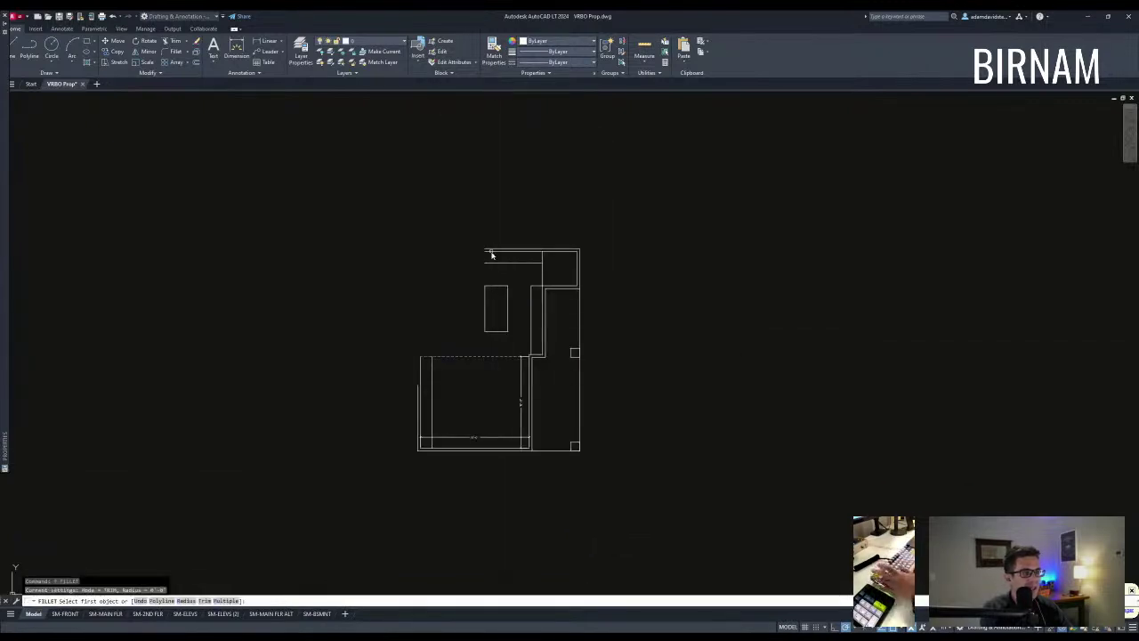
pyautogui.click(421, 378)
pyautogui.press('Return')
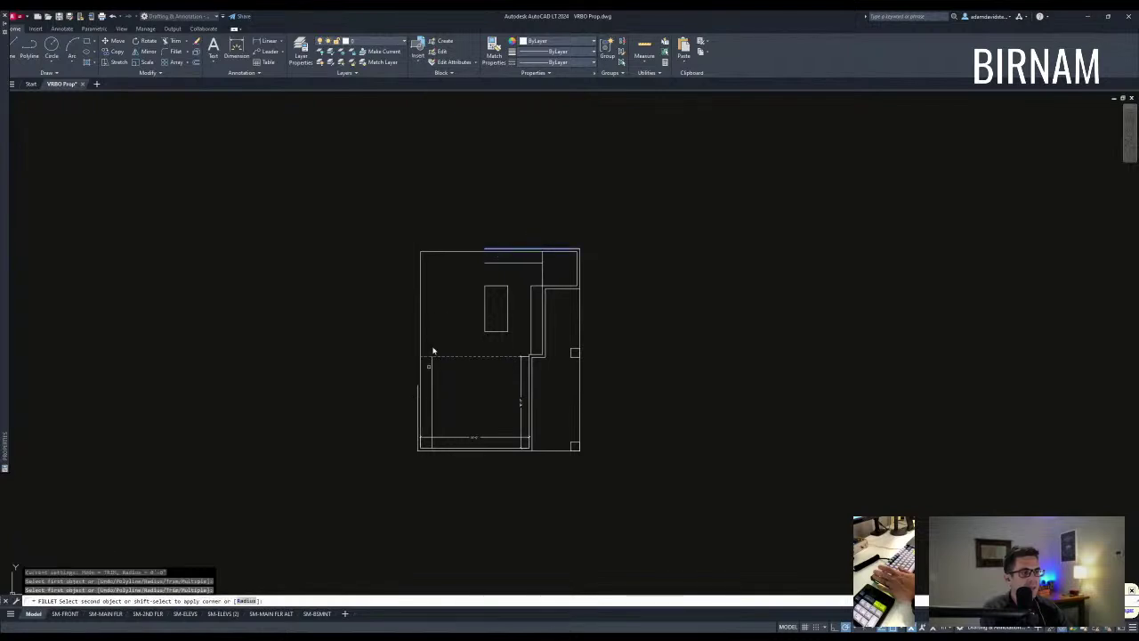
pyautogui.click(417, 394)
pyautogui.press('Escape')
pyautogui.press('Escape')
# Step: Measure the vertical distance from the lower wall jog's outer line down to the bottom exterior wall line
pyautogui.write('di')
pyautogui.press('Return')
pyautogui.click(538, 359)
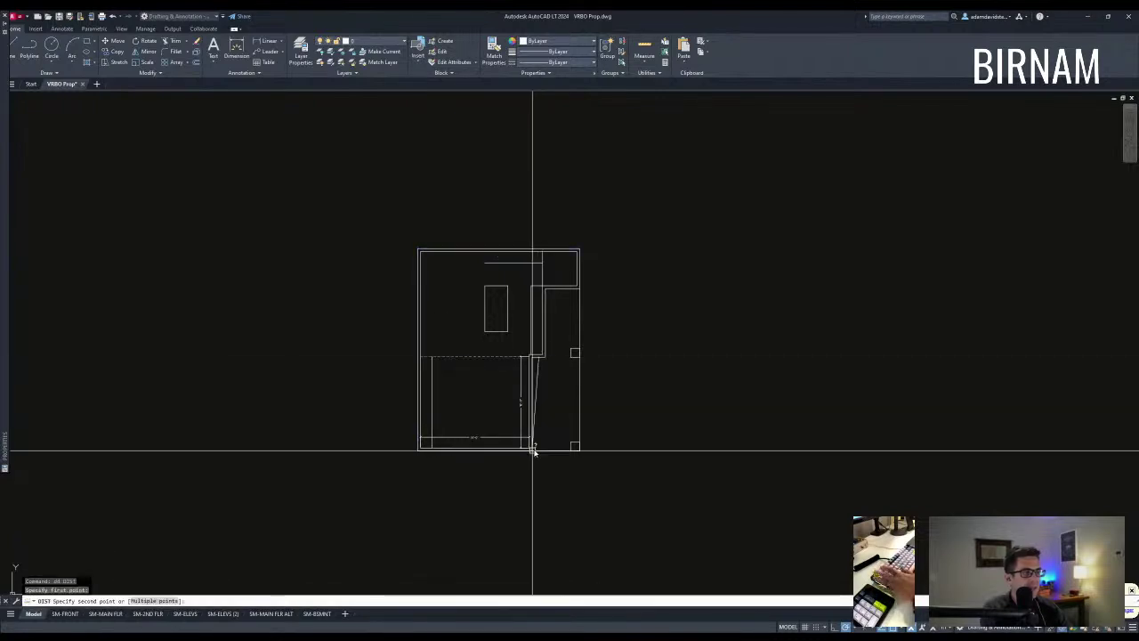
pyautogui.click(533, 452)
pyautogui.press('Escape')
pyautogui.press('Escape')
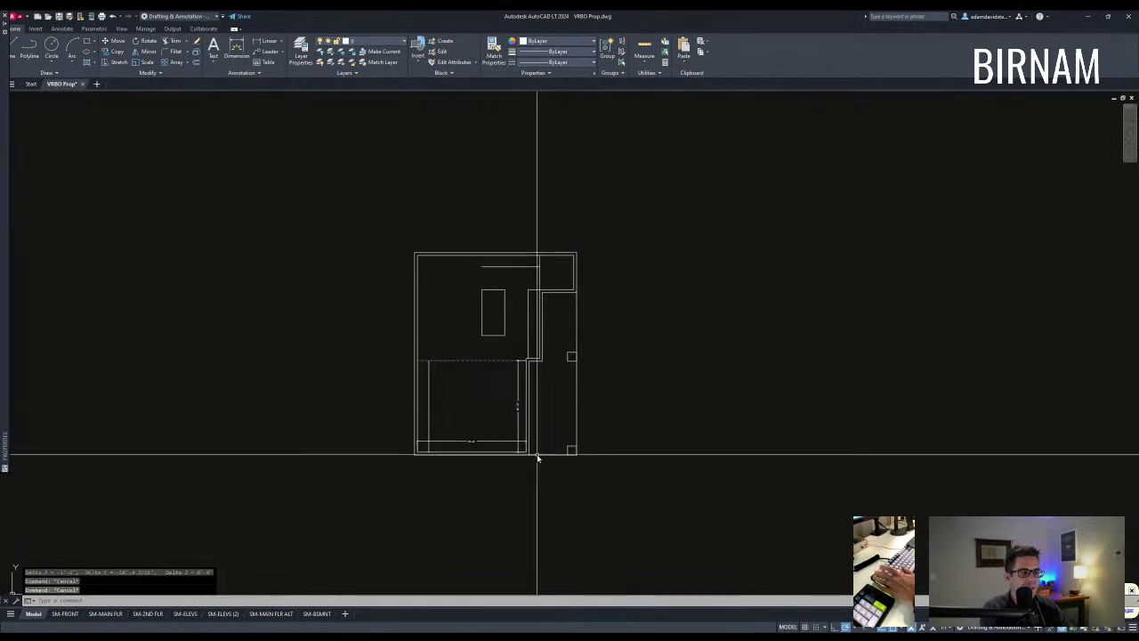
pyautogui.scroll(2, 547, 445)
pyautogui.write('di')
pyautogui.press('Return')
pyautogui.click(532, 305)
pyautogui.press('Escape')
pyautogui.write('dd')
pyautogui.press('Return')
pyautogui.click(533, 305)
pyautogui.click(533, 456)
pyautogui.press('Escape')
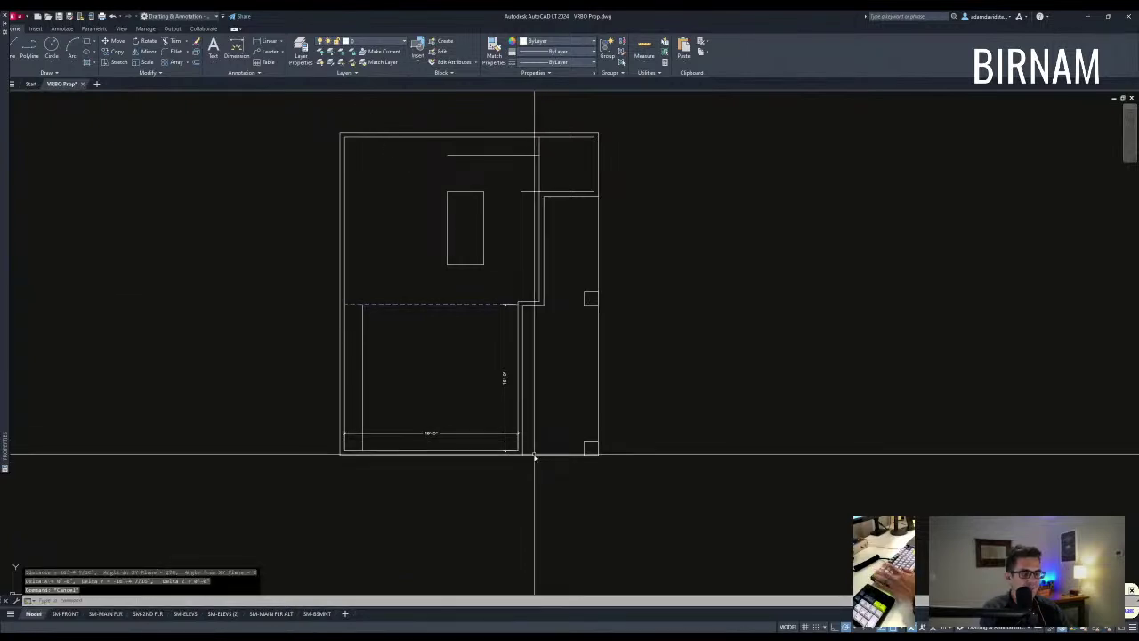
# Step: Offset the bottom exterior line beside the living area 16'4" upward as a guide line
pyautogui.write('ff')
pyautogui.press('Return')
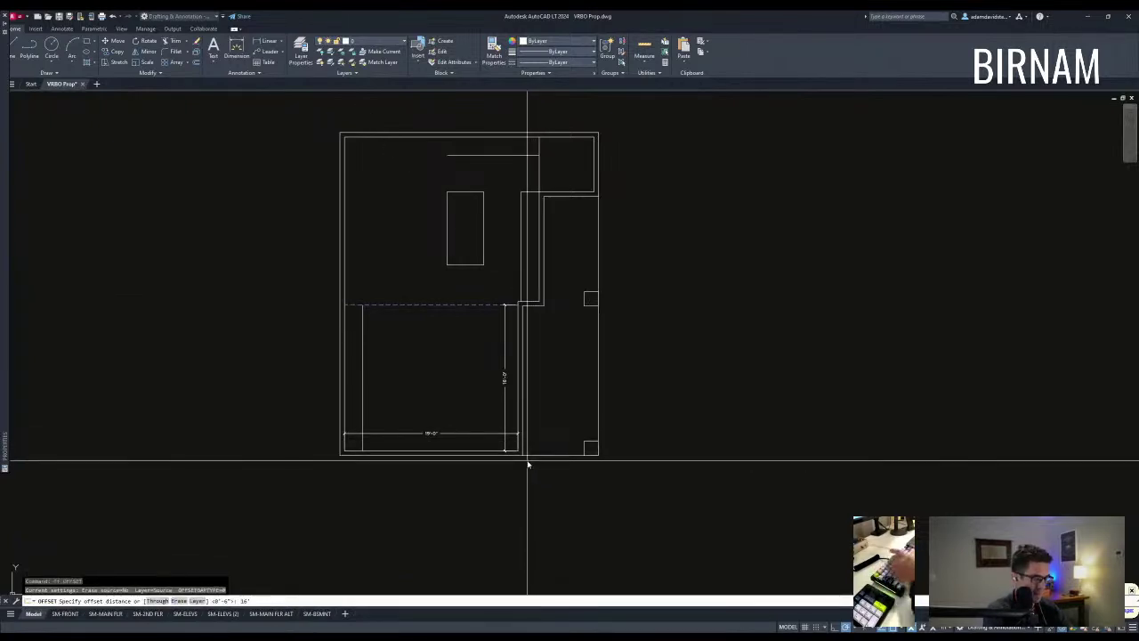
pyautogui.write("16'")
pyautogui.press('Return')
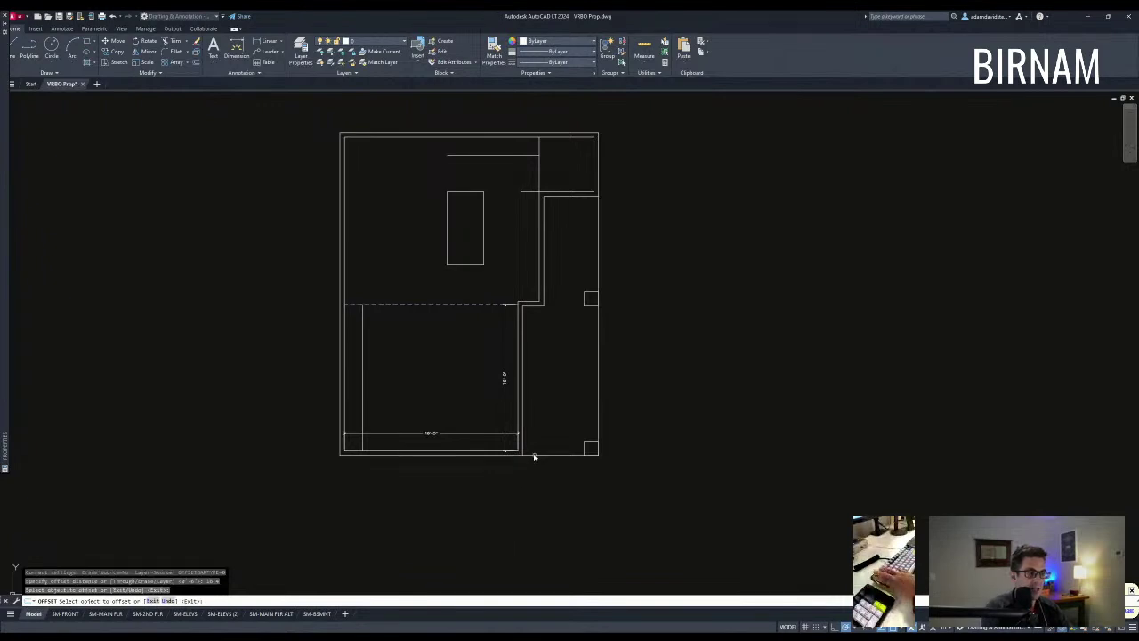
pyautogui.press('Escape')
# Step: Stretch the lower wall jog and the lines crossing that zone down onto the guide line, and erase the guide
pyautogui.write('st')
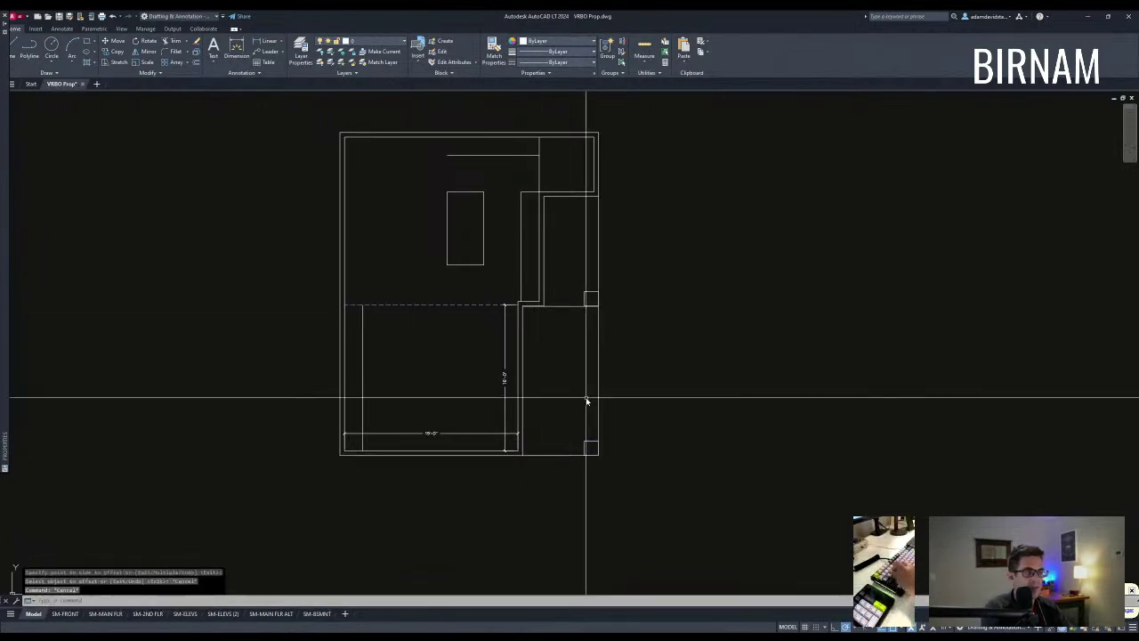
pyautogui.press('Return')
pyautogui.click(633, 365)
pyautogui.click(232, 261)
pyautogui.press('Return')
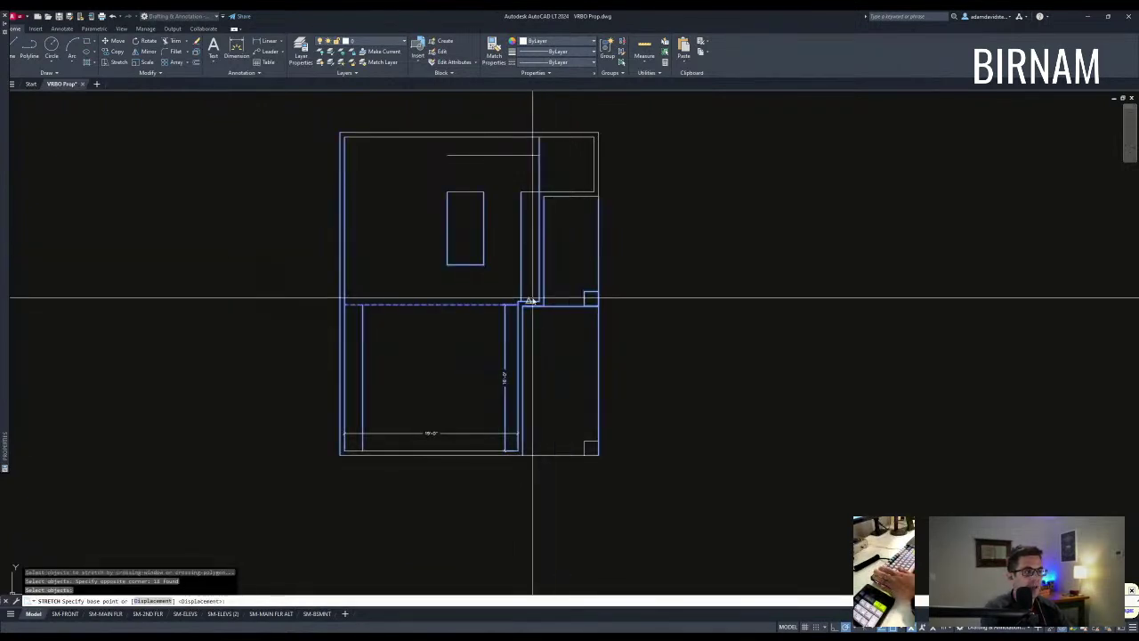
pyautogui.scroll(5, 584, 312)
pyautogui.scroll(4, 555, 307)
pyautogui.click(549, 307)
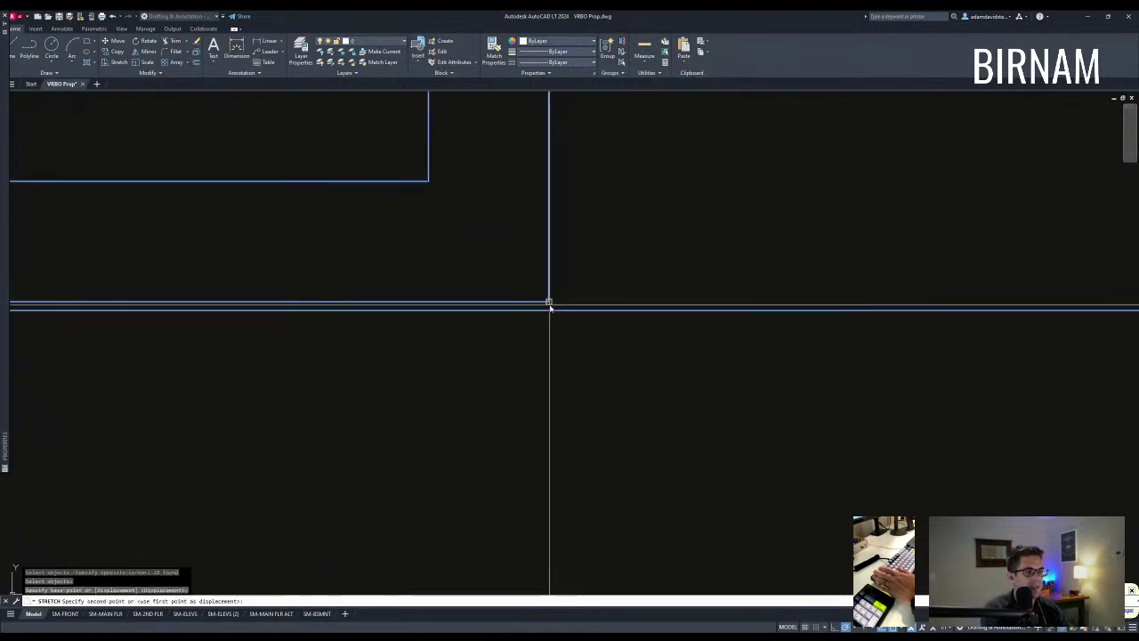
pyautogui.press('Escape')
pyautogui.press('Escape')
pyautogui.scroll(-6, 524, 389)
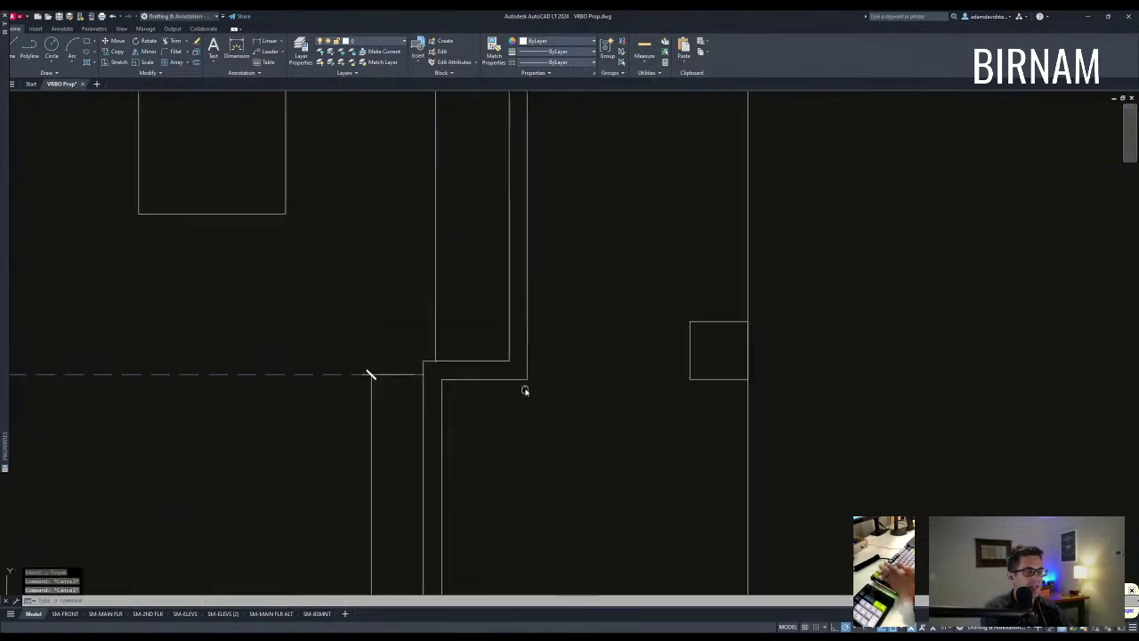
# Step: Measure the vertical distance between the outer corners of the lower and upper wall jogs
pyautogui.write('di')
pyautogui.press('Return')
pyautogui.click(524, 384)
pyautogui.moveTo(524, 210); pyautogui.dragTo(517, 304, button='middle')
pyautogui.click(520, 200)
pyautogui.moveTo(520, 204); pyautogui.dragTo(520, 246, button='middle')
pyautogui.press('Escape')
pyautogui.press('Escape')
# Step: Copy the two short horizontal lines of the lower wall jog 12' upward and erase the old upper jog wall lines
pyautogui.scroll(-4, 504, 437)
pyautogui.click(501, 457)
pyautogui.click(496, 472)
pyautogui.write('co')
pyautogui.press('Return')
pyautogui.click(622, 414)
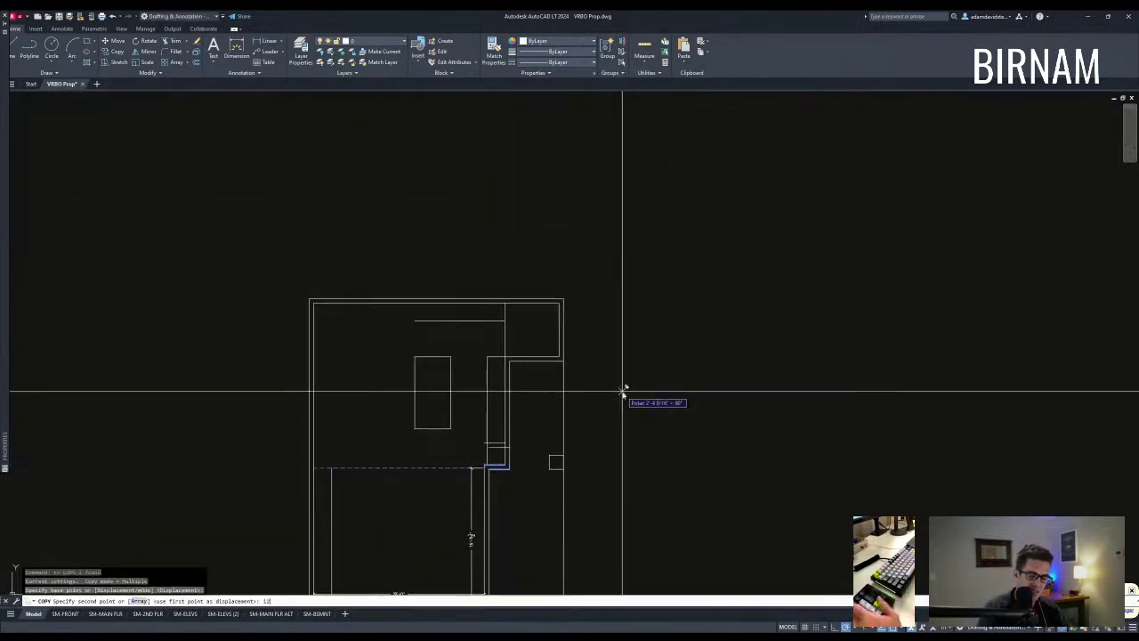
pyautogui.press('Escape')
# Step: Fillet the two copied jog lines with the outer and inner lines of the upper room's exterior side wall
pyautogui.write('f')
pyautogui.press('Return')
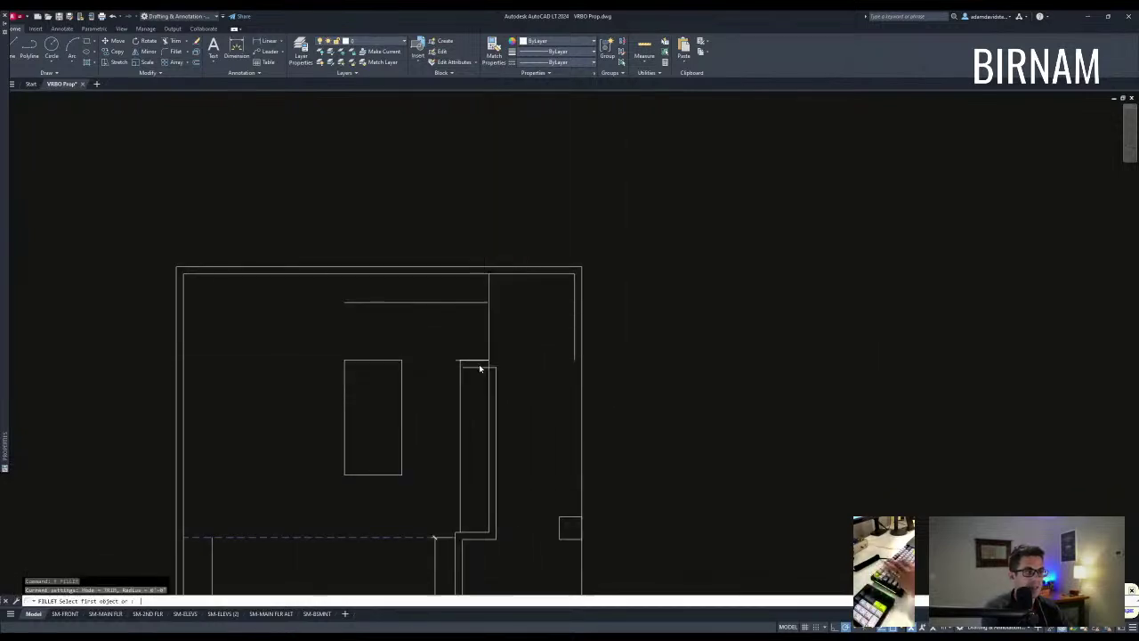
pyautogui.scroll(4, 475, 369)
pyautogui.click(484, 370)
pyautogui.click(638, 347)
pyautogui.press('Return')
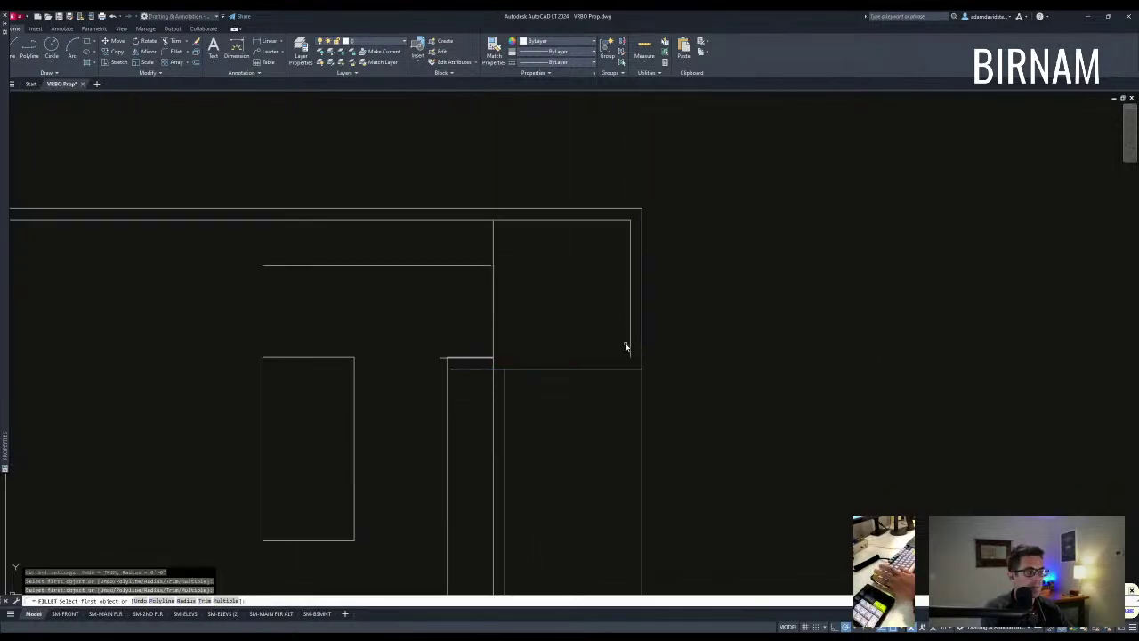
pyautogui.click(488, 357)
pyautogui.scroll(4, 487, 360)
# Step: Fillet the copied jog lines with the outer and inner vertical wall lines beside the narrow strip to close the inside corner
pyautogui.press('Return')
pyautogui.click(536, 390)
pyautogui.click(545, 387)
pyautogui.press('space')
pyautogui.click(533, 356)
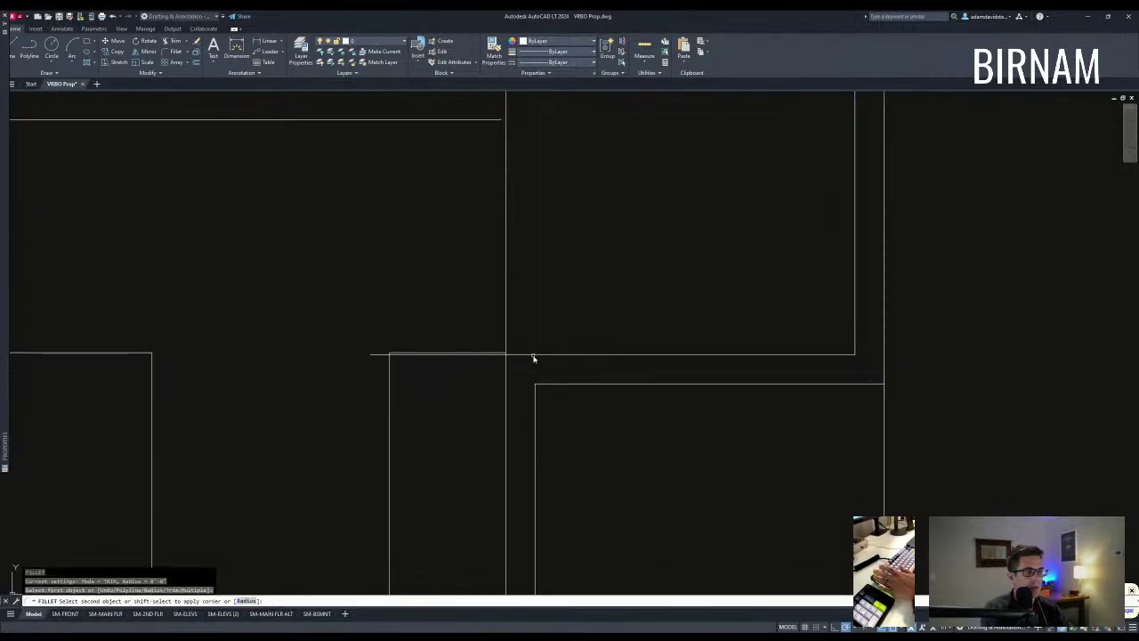
pyautogui.press('Escape')
pyautogui.scroll(-5, 504, 378)
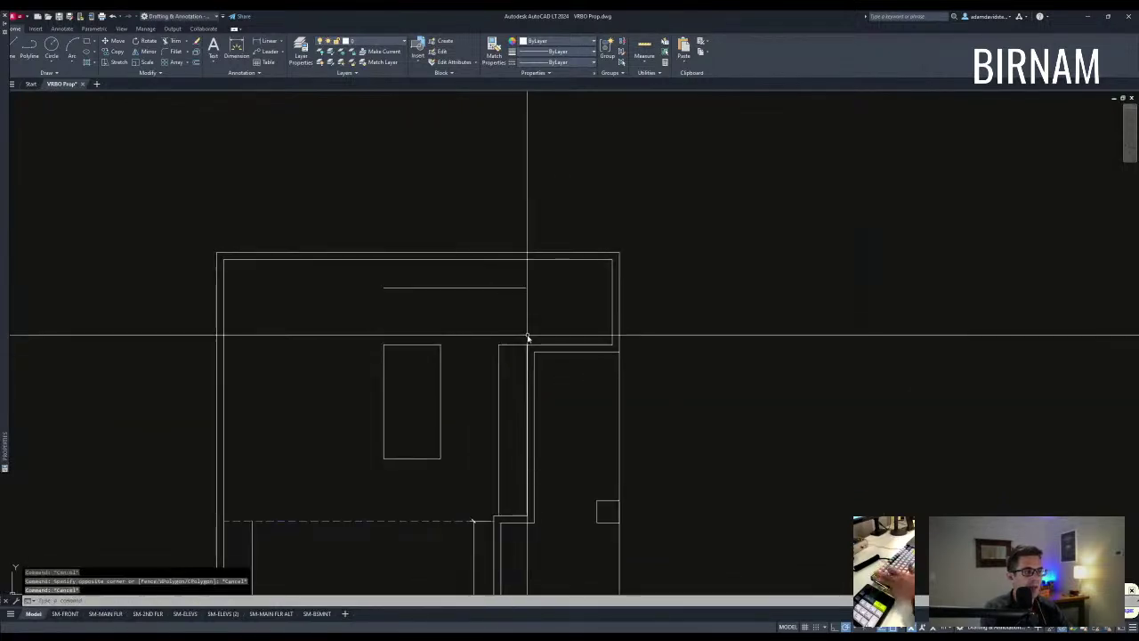
# Step: Draw a vertical line from the upper jog's inner corner up to the inner line of the top wall
pyautogui.press('l')
pyautogui.press('space')
pyautogui.scroll(4, 531, 342)
pyautogui.click(521, 346)
pyautogui.click(520, 130)
pyautogui.press('Escape')
pyautogui.press('Escape')
pyautogui.press('Escape')
pyautogui.press('Escape')
pyautogui.scroll(-2, 543, 266)
# Step: Offset the new vertical line 3.5" toward the small upper corner room to form a partition wall
pyautogui.press('o')
pyautogui.press('space')
pyautogui.write('3.5')
pyautogui.press('space')
pyautogui.click(567, 267)
pyautogui.press('Escape')
pyautogui.moveTo(571, 274); pyautogui.dragTo(571, 300, button='middle')
pyautogui.scroll(-4, 571, 301)
pyautogui.moveTo(589, 346); pyautogui.dragTo(593, 349, button='middle')
pyautogui.press('Escape')
pyautogui.press('Escape')
pyautogui.click(317, 288)
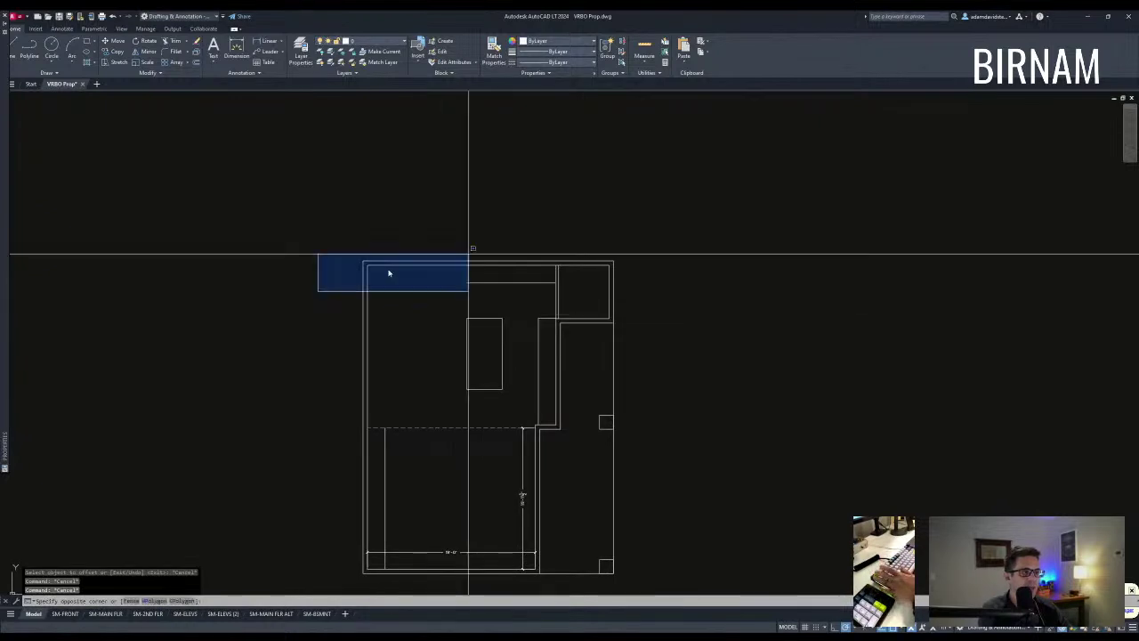
pyautogui.press('Escape')
pyautogui.click(330, 277)
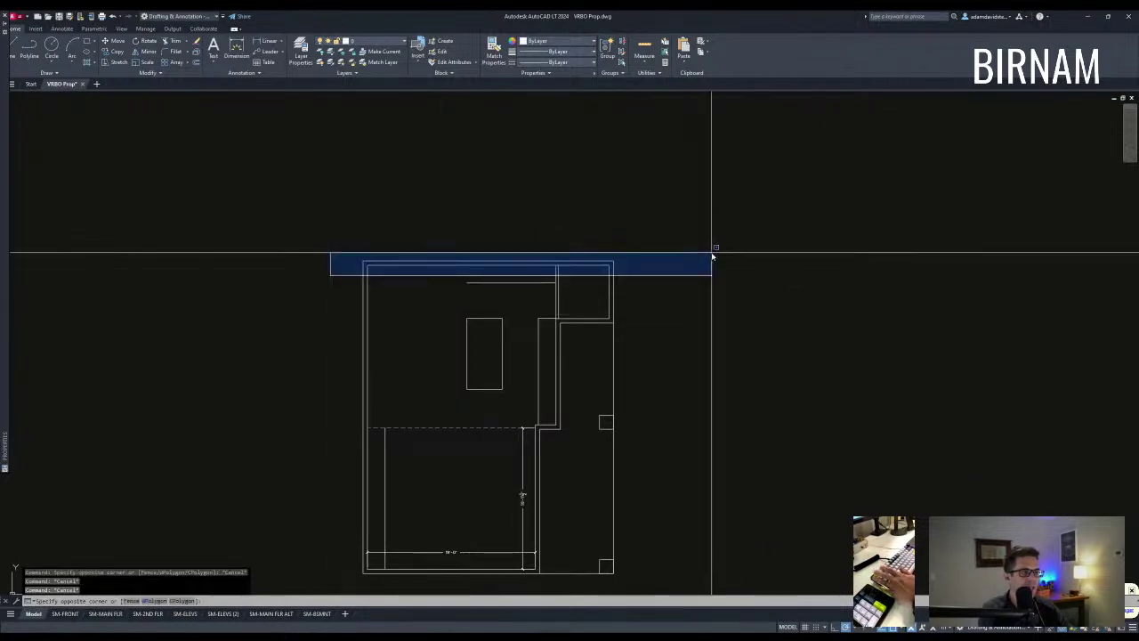
pyautogui.click(711, 253)
pyautogui.press('Escape')
pyautogui.press('Escape')
pyautogui.press('Escape')
# Step: Draw a vertical centre line through the freestanding rectangle in the upper part of the plan
pyautogui.moveTo(482, 397); pyautogui.dragTo(554, 368, button='middle')
pyautogui.write('f')
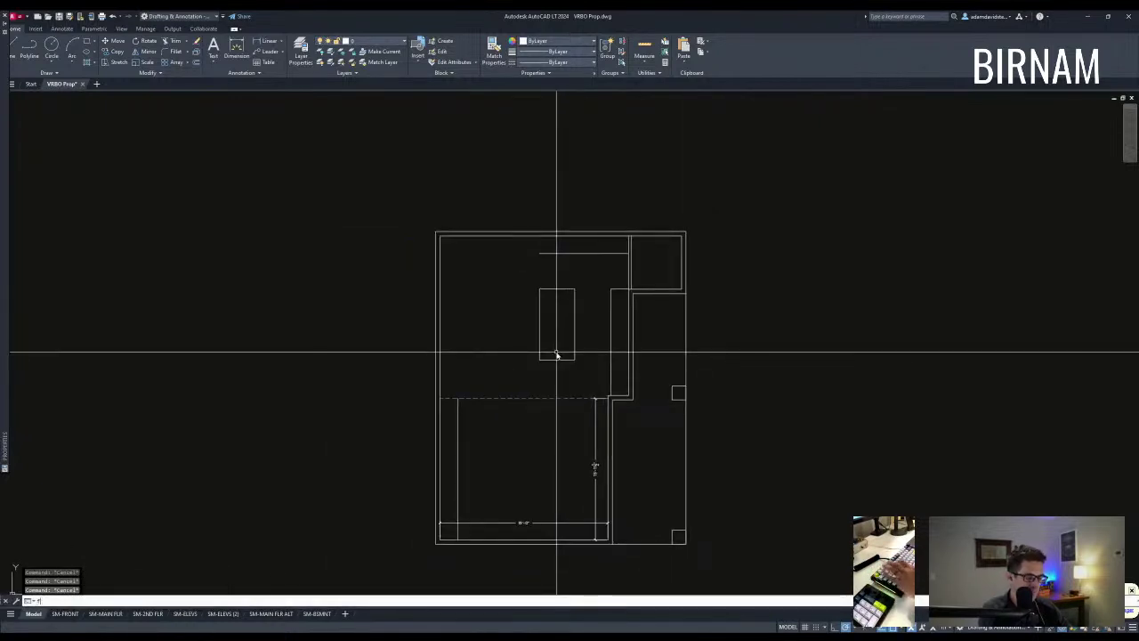
pyautogui.click(550, 324)
pyautogui.press('Escape')
pyautogui.press('Escape')
# Step: Match the rectangle's centre line to the properties of the dashed horizontal line above the living area
pyautogui.write('w')
pyautogui.press('space')
pyautogui.click(554, 394)
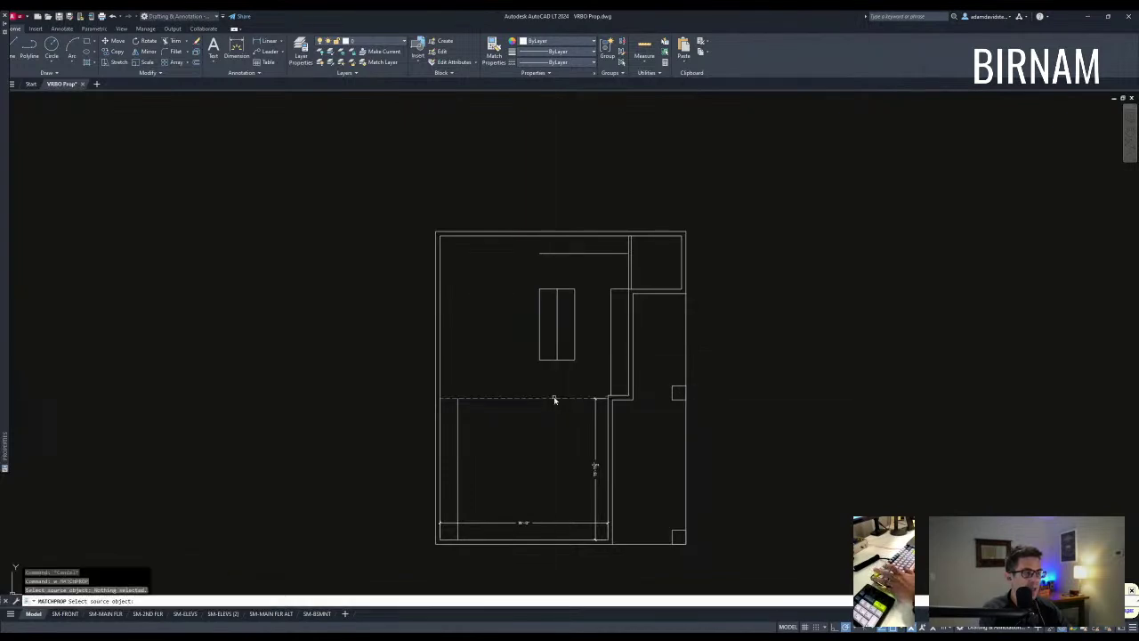
pyautogui.click(554, 398)
pyautogui.click(553, 331)
pyautogui.press('Escape')
pyautogui.press('Escape')
# Step: Measure the overall exterior width of the living area along its bottom wall
pyautogui.moveTo(529, 420); pyautogui.dragTo(537, 389, button='middle')
pyautogui.scroll(2, 533, 505)
pyautogui.moveTo(532, 505); pyautogui.dragTo(534, 467, button='middle')
pyautogui.scroll(-2, 534, 466)
pyautogui.write('di')
pyautogui.press('space')
pyautogui.click(621, 474)
pyautogui.click(445, 474)
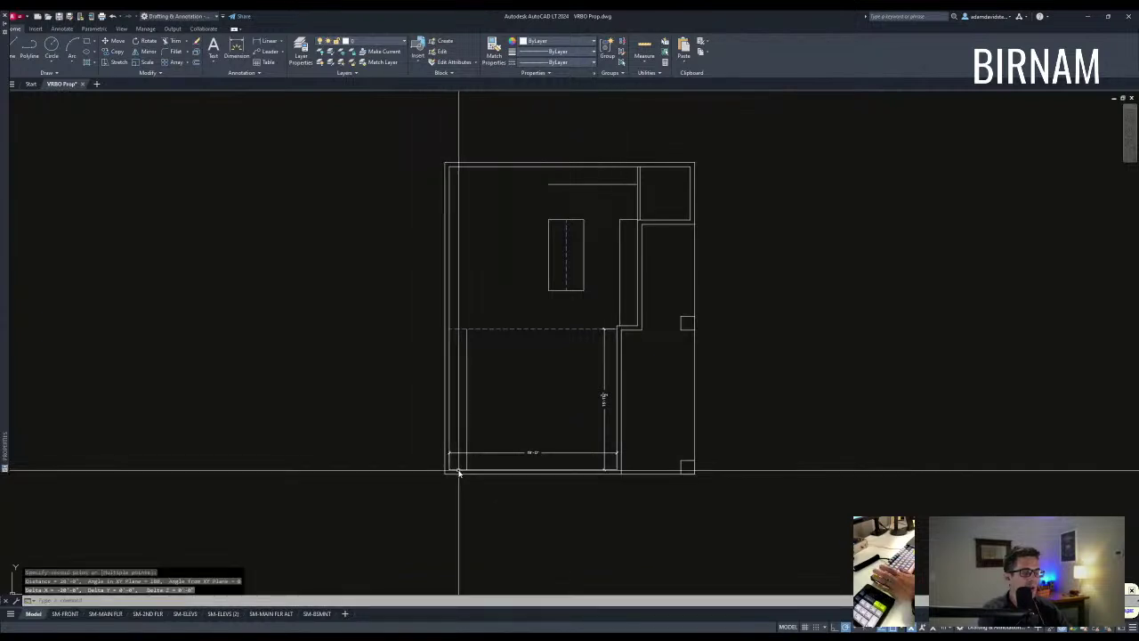
pyautogui.scroll(-2, 476, 483)
pyautogui.write('s')
pyautogui.press('Return')
pyautogui.click(481, 495)
pyautogui.click(437, 269)
pyautogui.press('space')
pyautogui.click(458, 252)
pyautogui.press('Escape')
pyautogui.press('Escape')
pyautogui.scroll(2, 398, 514)
pyautogui.click(475, 469)
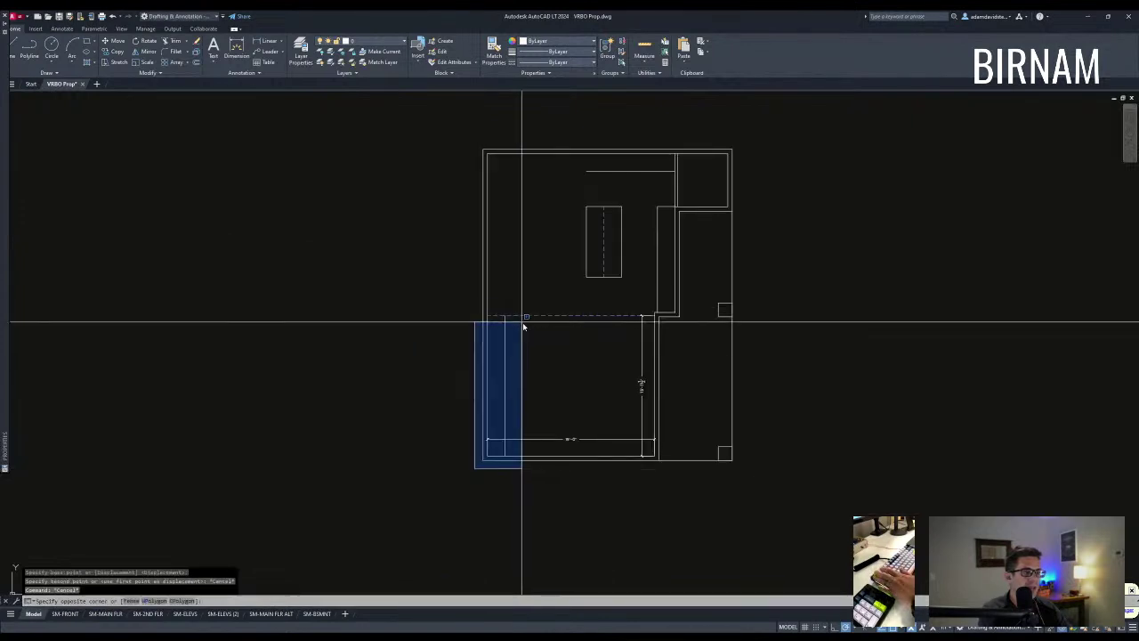
pyautogui.press('Escape')
pyautogui.press('Escape')
pyautogui.scroll(2, 547, 466)
pyautogui.click(588, 428)
pyautogui.click(554, 396)
pyautogui.press('Escape')
pyautogui.press('Escape')
# Step: Move the left end of the living area's width dimension from the wall to the vertical line just inside it
pyautogui.click(527, 417)
pyautogui.click(516, 433)
pyautogui.scroll(2, 458, 460)
pyautogui.click(444, 450)
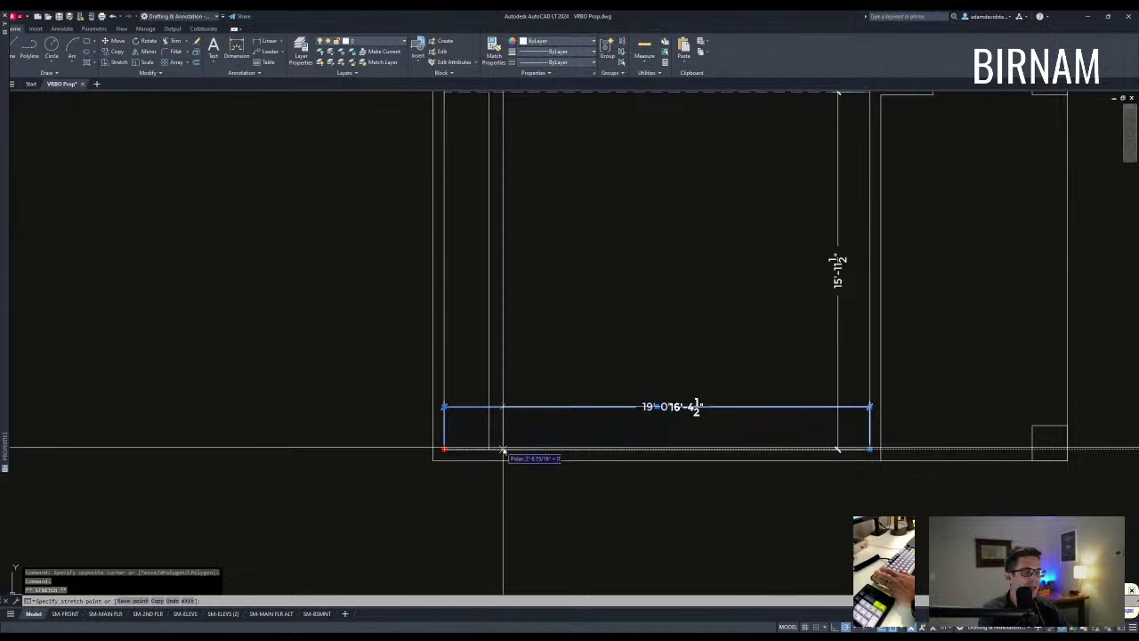
pyautogui.click(490, 451)
pyautogui.press('Escape')
pyautogui.scroll(-2, 599, 434)
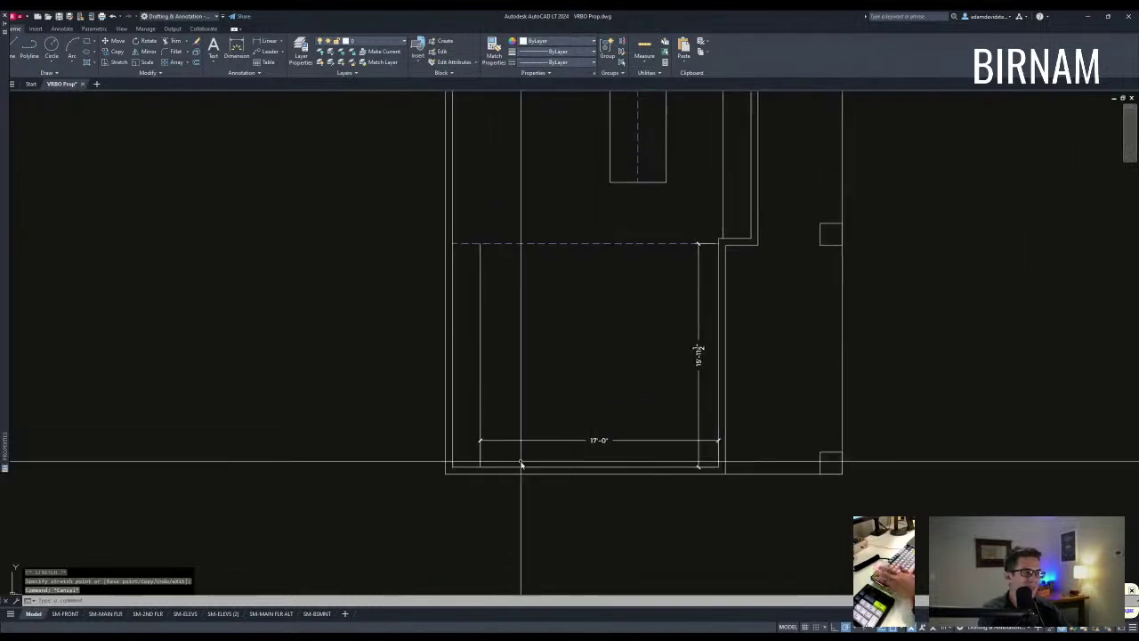
pyautogui.scroll(4, 717, 261)
pyautogui.scroll(-5, 718, 266)
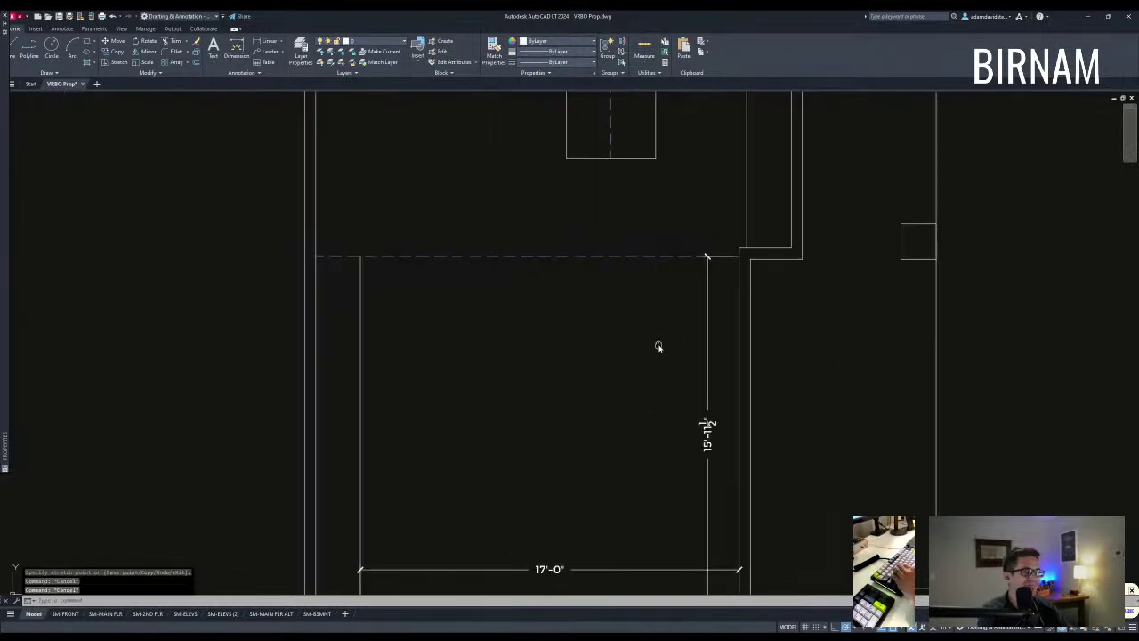
# Step: Stretch the plan's left exterior wall and the vertical line inside it outward by 24" to widen the living area
pyautogui.press('Escape')
pyautogui.press('space')
pyautogui.click(547, 470)
pyautogui.click(489, 132)
pyautogui.press('space')
pyautogui.click(491, 236)
pyautogui.write('24')
pyautogui.press('Return')
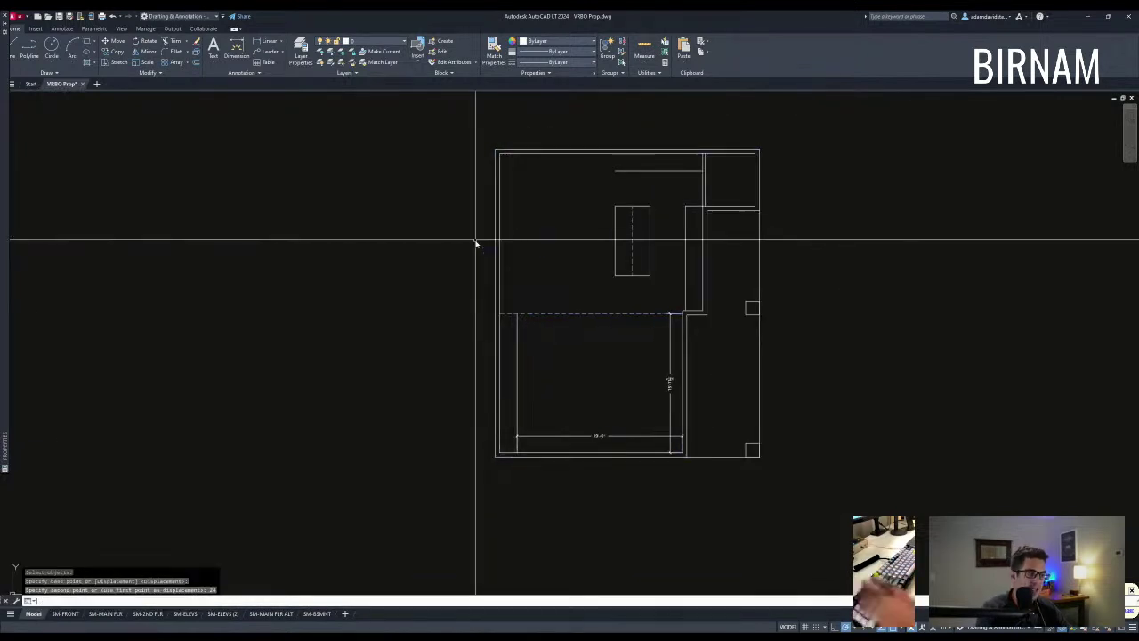
# Step: Measure the widened living area's exterior width between the outer wall corners along its bottom wall
pyautogui.press('Escape')
pyautogui.press('Escape')
pyautogui.write('di')
pyautogui.press('space')
pyautogui.click(693, 464)
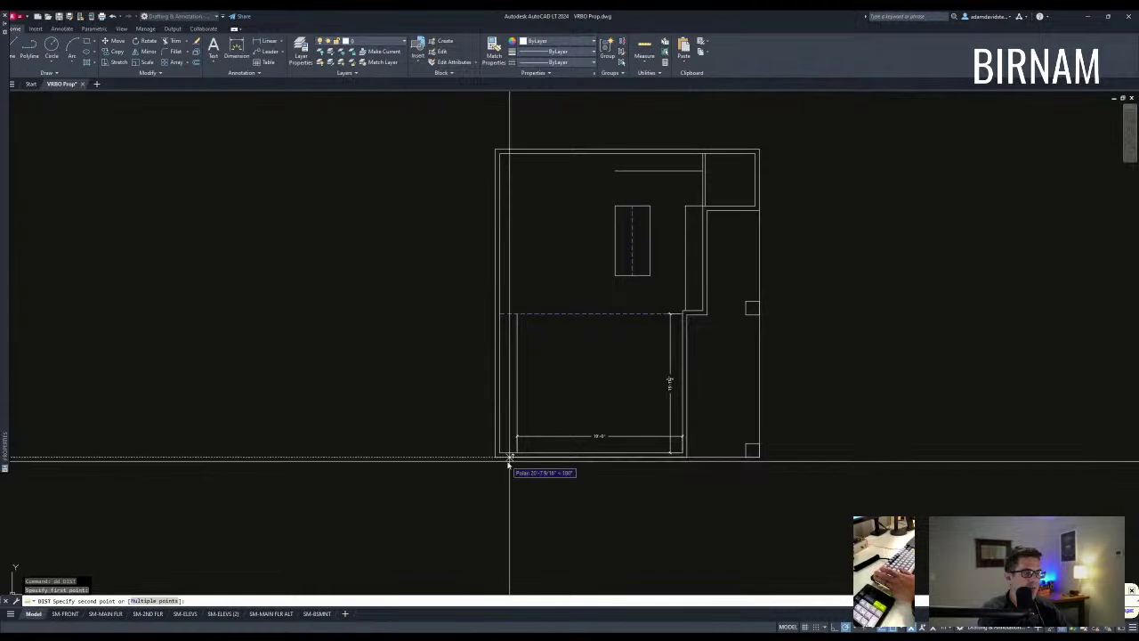
pyautogui.click(496, 459)
pyautogui.press('Escape')
pyautogui.moveTo(531, 437); pyautogui.dragTo(531, 469, button='middle')
pyautogui.press('Escape')
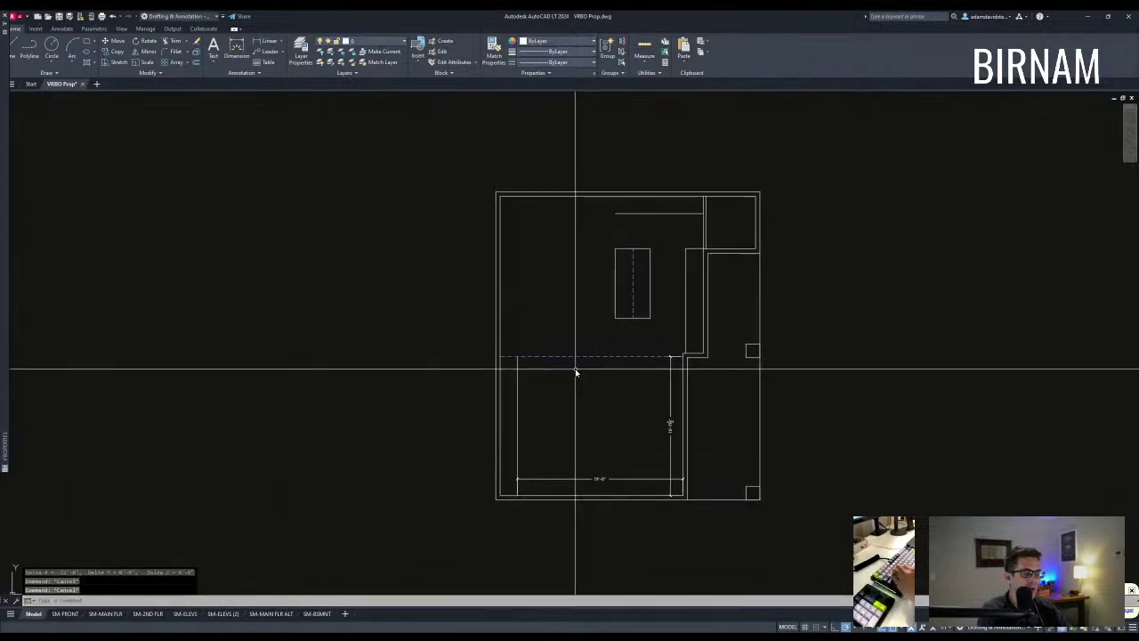
pyautogui.press('Escape')
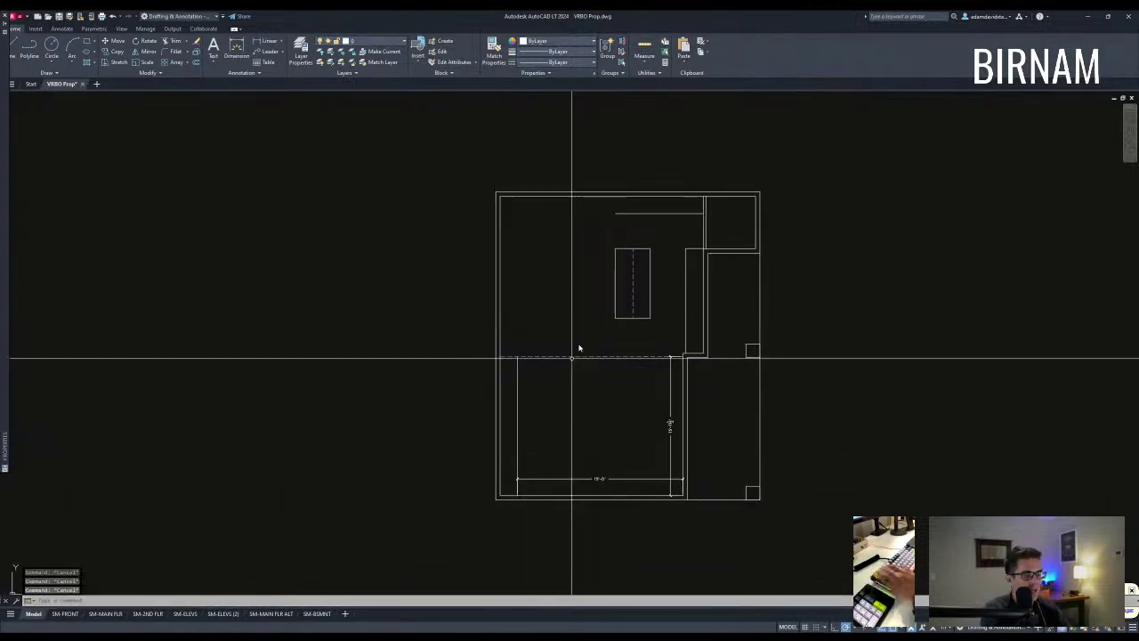
pyautogui.hotkey('alt', 'Tab')
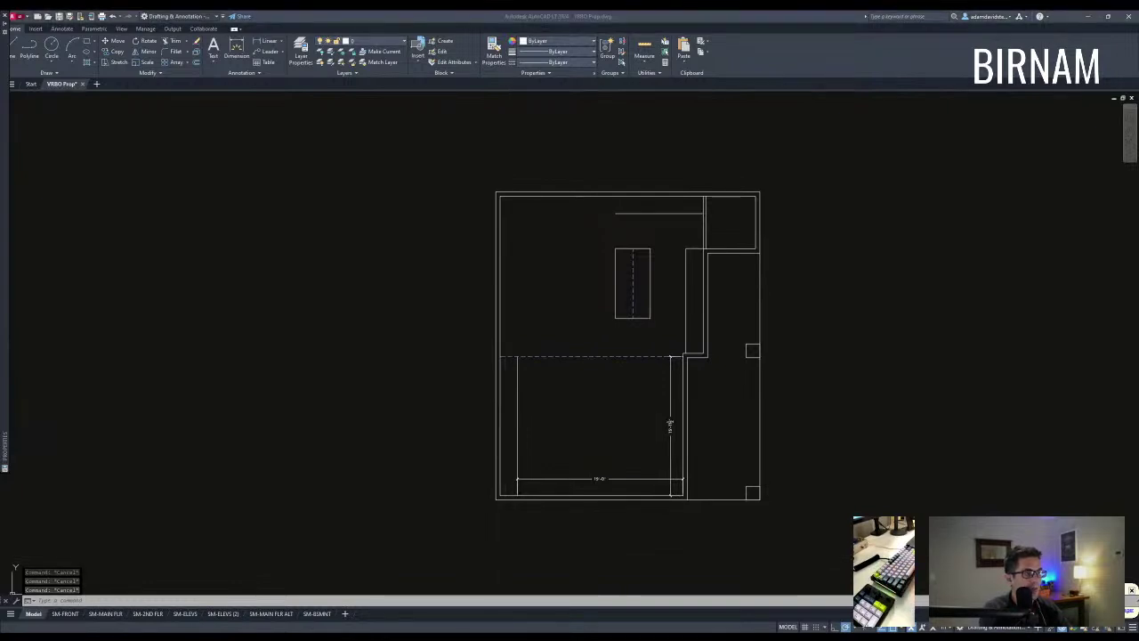
pyautogui.hotkey('alt', 'Tab')
pyautogui.moveTo(595, 429); pyautogui.dragTo(600, 454, button='middle')
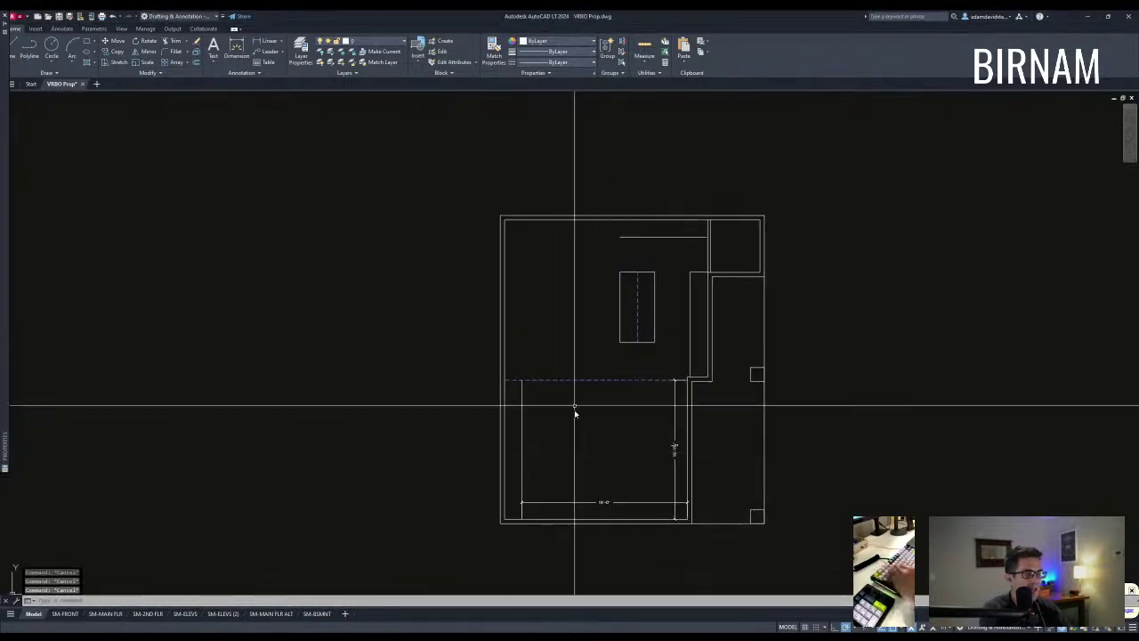
pyautogui.click(509, 376)
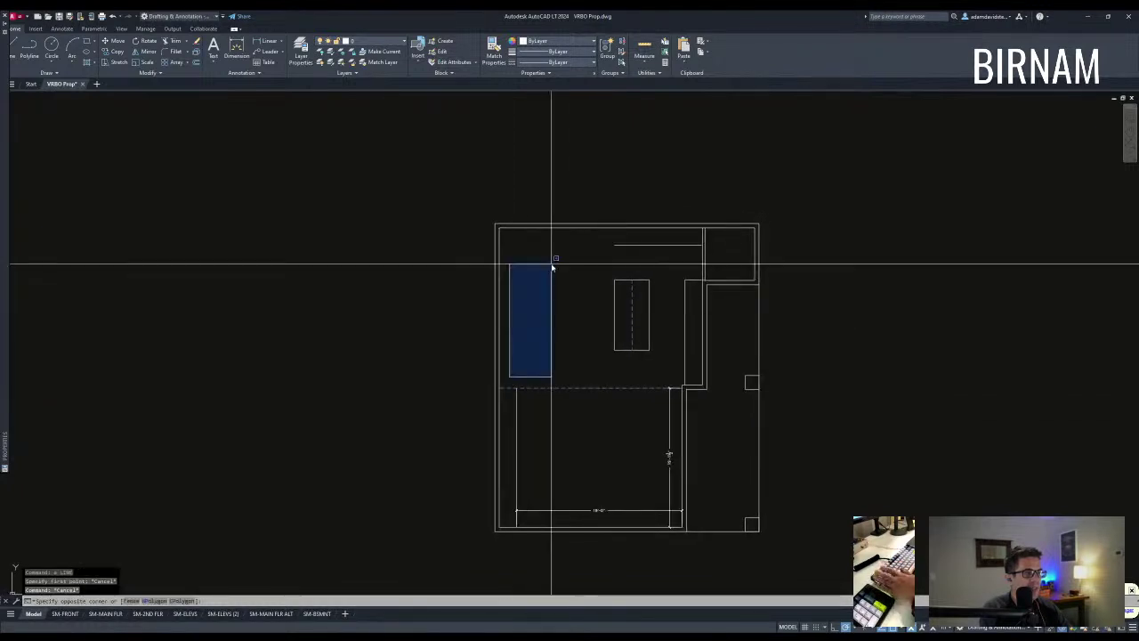
pyautogui.press('Escape')
pyautogui.press('Escape')
pyautogui.press('Escape')
# Step: Draw a vertical line from the freestanding rectangle's upper left corner up to the inner face of the top wall
pyautogui.write('a')
pyautogui.press('space')
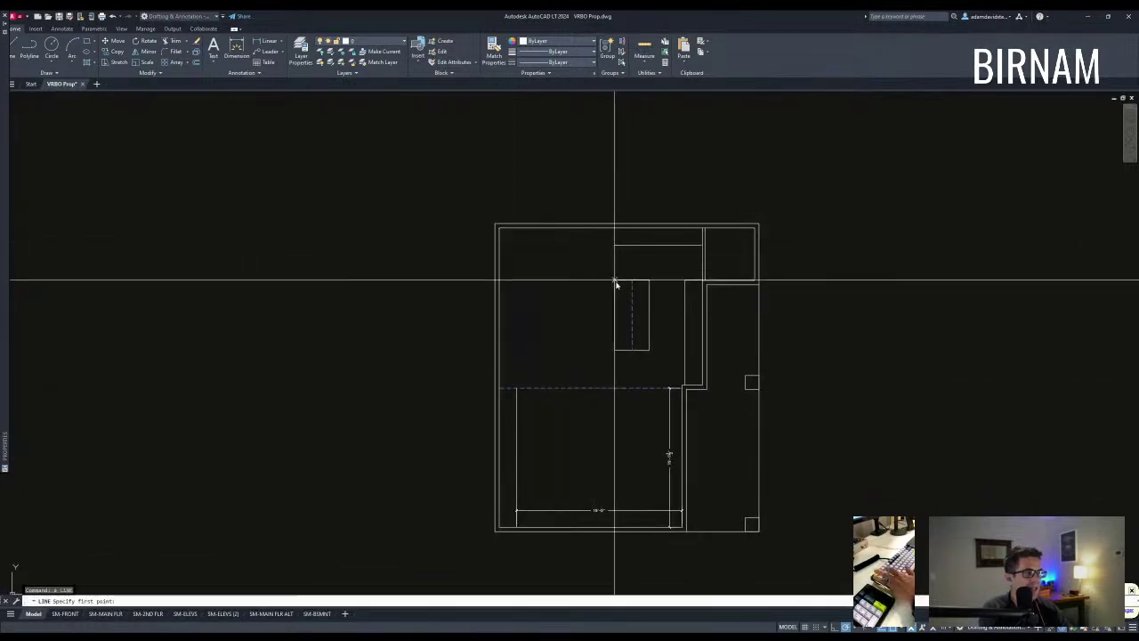
pyautogui.click(615, 227)
pyautogui.press('Escape')
pyautogui.press('Escape')
# Step: Trim the new vertical line below the horizontal counter line so that it only closes the counter's left end
pyautogui.write('tr')
pyautogui.click(631, 265)
pyautogui.click(612, 242)
pyautogui.press('space')
pyautogui.click(625, 263)
pyautogui.click(592, 250)
pyautogui.press('Escape')
pyautogui.moveTo(591, 251); pyautogui.dragTo(504, 298, button='middle')
pyautogui.click(550, 301)
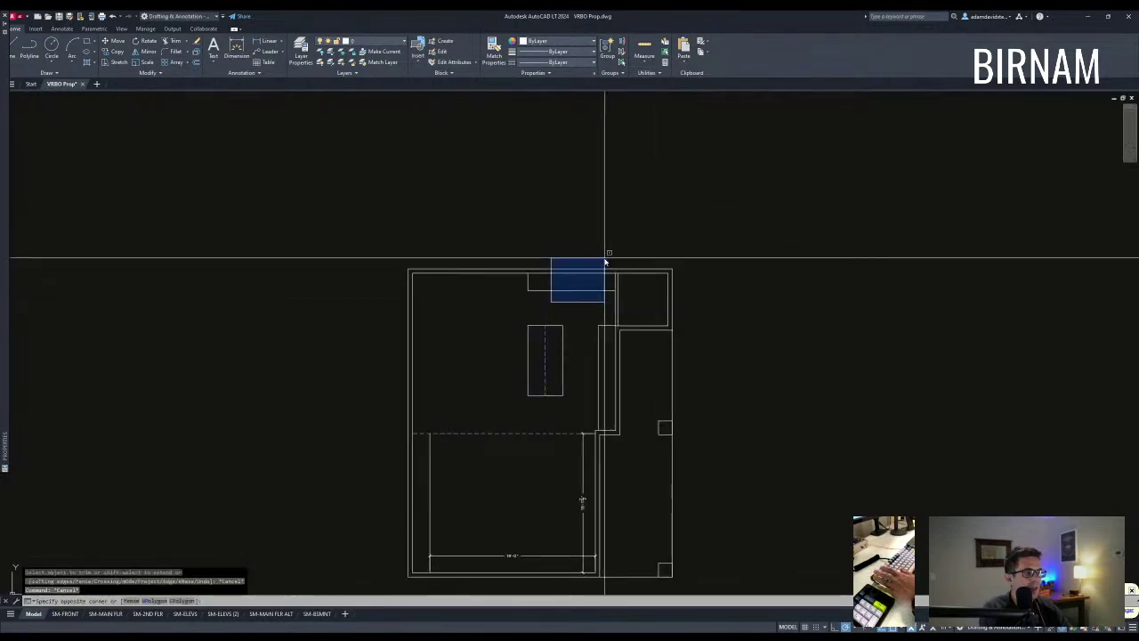
pyautogui.press('Escape')
pyautogui.scroll(2, 520, 294)
pyautogui.click(478, 287)
pyautogui.press('Escape')
pyautogui.scroll(-2, 573, 300)
pyautogui.scroll(-2, 572, 299)
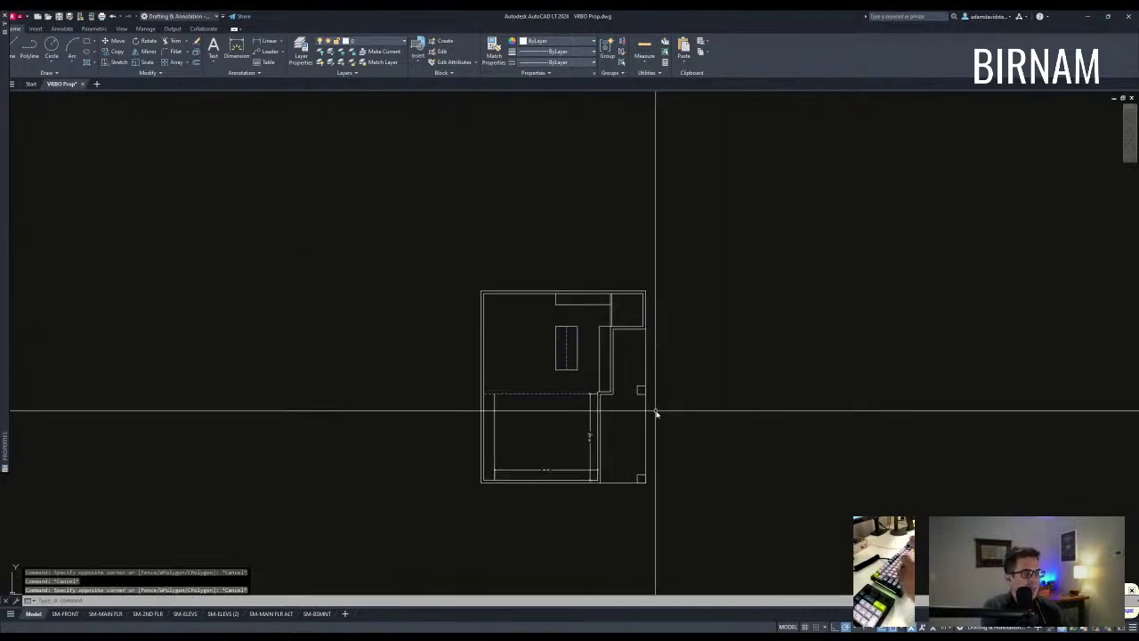
pyautogui.scroll(-2, 588, 384)
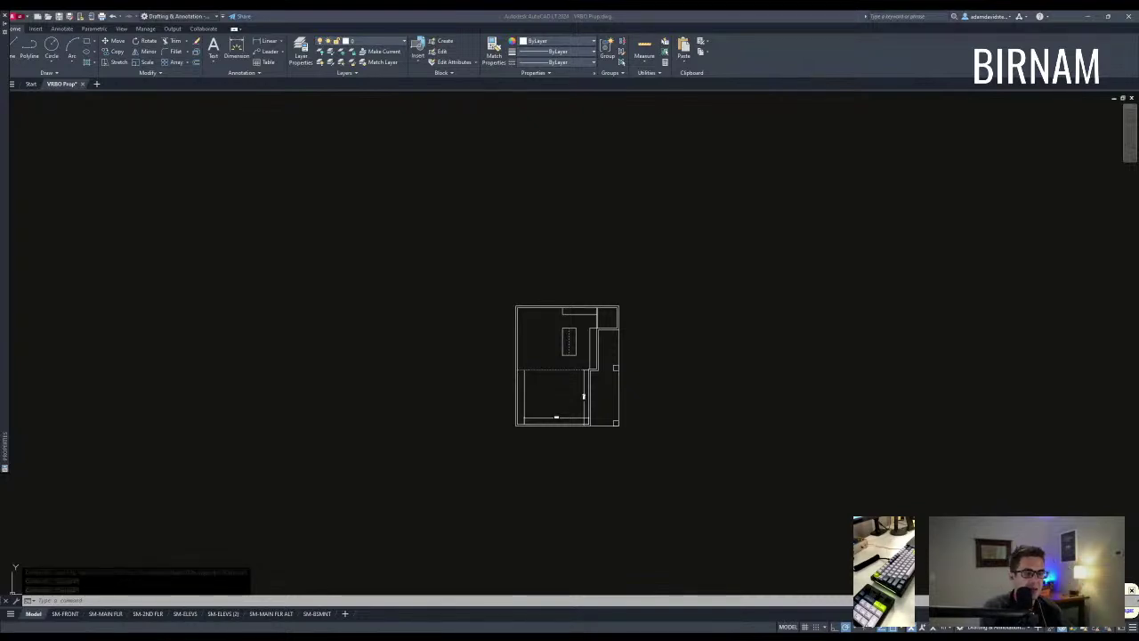
pyautogui.scroll(4, 587, 303)
pyautogui.press('Escape')
pyautogui.press('Escape')
pyautogui.scroll(-2, 587, 303)
pyautogui.scroll(2, 564, 348)
pyautogui.moveTo(564, 348); pyautogui.dragTo(558, 364, button='middle')
# Step: Draw a rectangle outside the left wall, from the dashed line's left end to slightly above the plan's top wall
pyautogui.write('a')
pyautogui.press('space')
pyautogui.press('Escape')
pyautogui.write('rec')
pyautogui.press('Return')
pyautogui.click(435, 388)
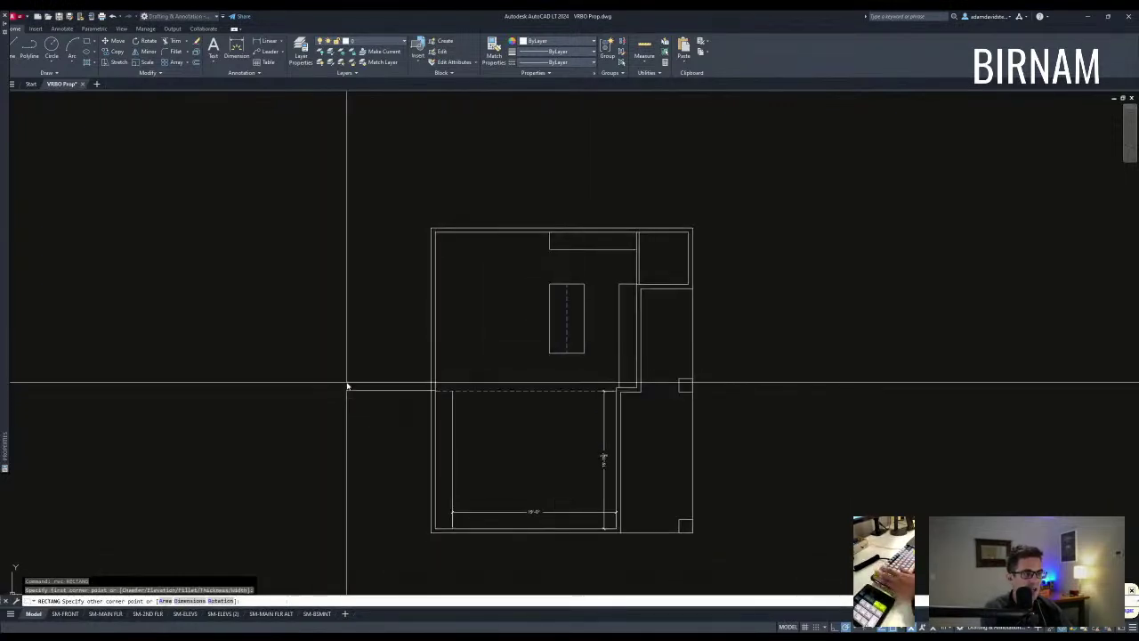
pyautogui.click(297, 220)
pyautogui.press('Escape')
pyautogui.press('Escape')
# Step: Stretch the outer rectangle's top edge upward so that it extends well above the plan's top wall
pyautogui.scroll(-2, 482, 354)
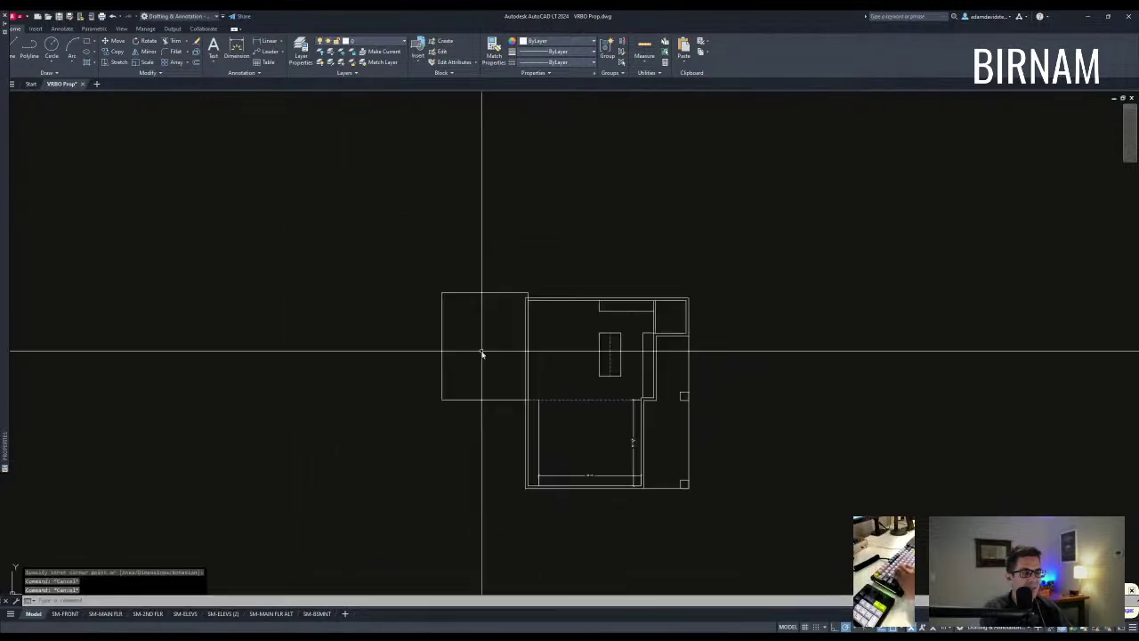
pyautogui.click(481, 349)
pyautogui.click(465, 283)
pyautogui.press('Escape')
pyautogui.moveTo(459, 390); pyautogui.dragTo(405, 386, button='middle')
pyautogui.click(442, 306)
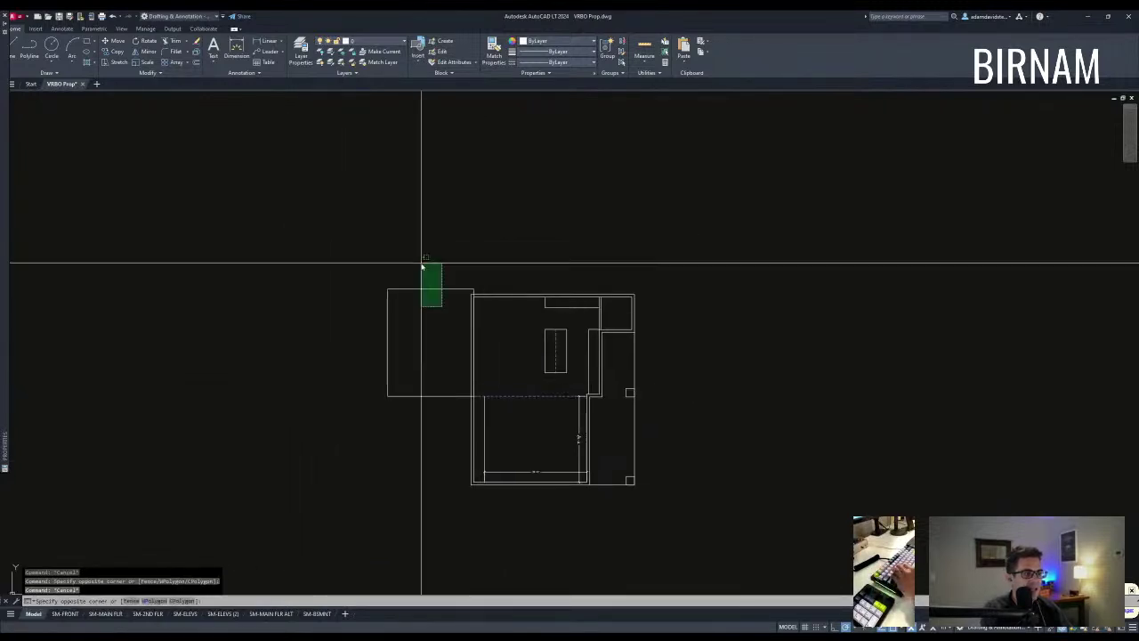
pyautogui.click(421, 263)
pyautogui.click(432, 290)
pyautogui.click(445, 243)
pyautogui.press('Escape')
# Step: Stretch the outer rectangle's right edge past the left wall so that it overlaps the upper part of the plan
pyautogui.moveTo(575, 388)
pyautogui.mouseDown(button='middle')
pyautogui.moveTo(536, 374)
pyautogui.moveTo(475, 402)
pyautogui.mouseUp(button='middle')
pyautogui.click(419, 259)
pyautogui.click(410, 265)
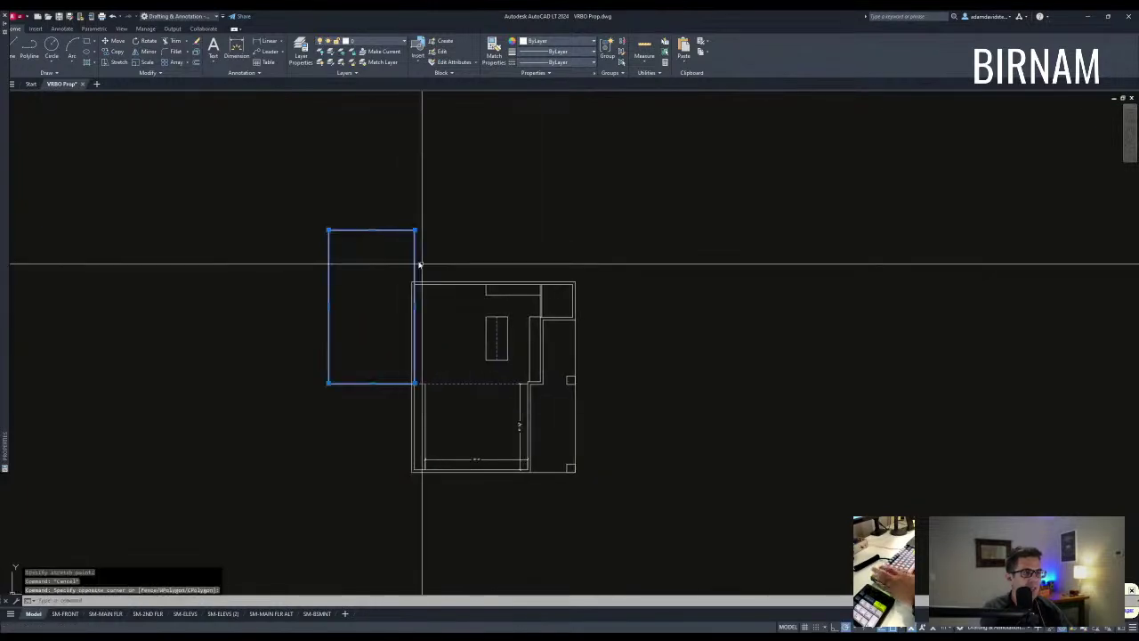
pyautogui.click(414, 307)
pyautogui.click(467, 307)
pyautogui.press('Escape')
# Step: Trim away the part of the overlapping rectangle that lies inside the house's exterior walls
pyautogui.scroll(4, 401, 272)
pyautogui.write('tr')
pyautogui.press('space')
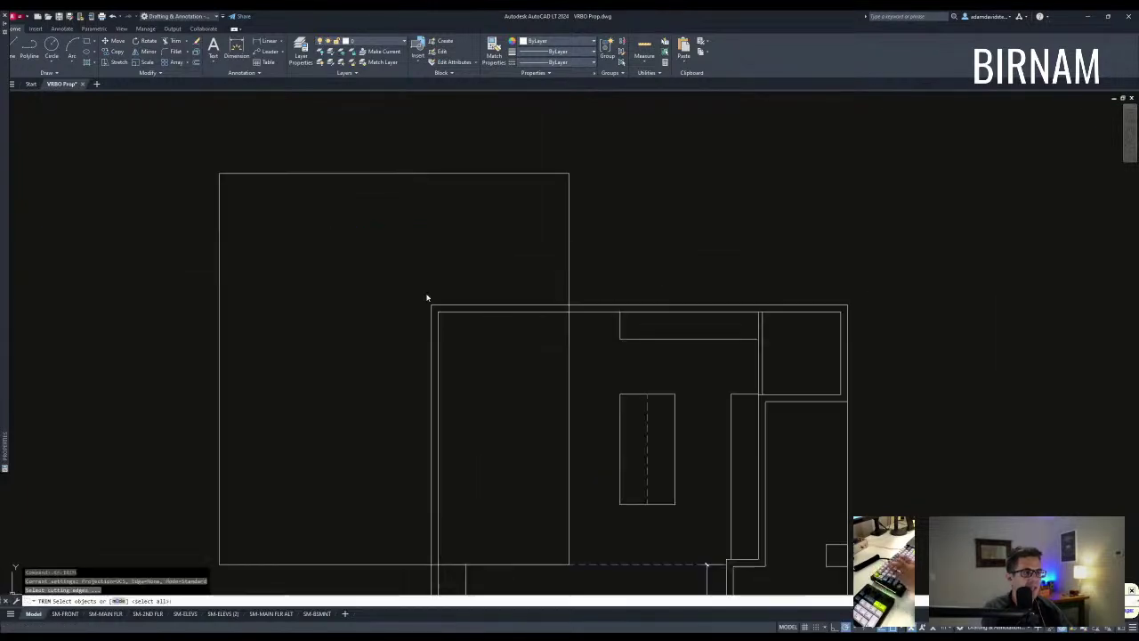
pyautogui.click(437, 307)
pyautogui.scroll(-2, 476, 374)
pyautogui.press('Return')
pyautogui.press('Escape')
pyautogui.scroll(-3, 449, 390)
pyautogui.moveTo(517, 330); pyautogui.dragTo(516, 312, button='middle')
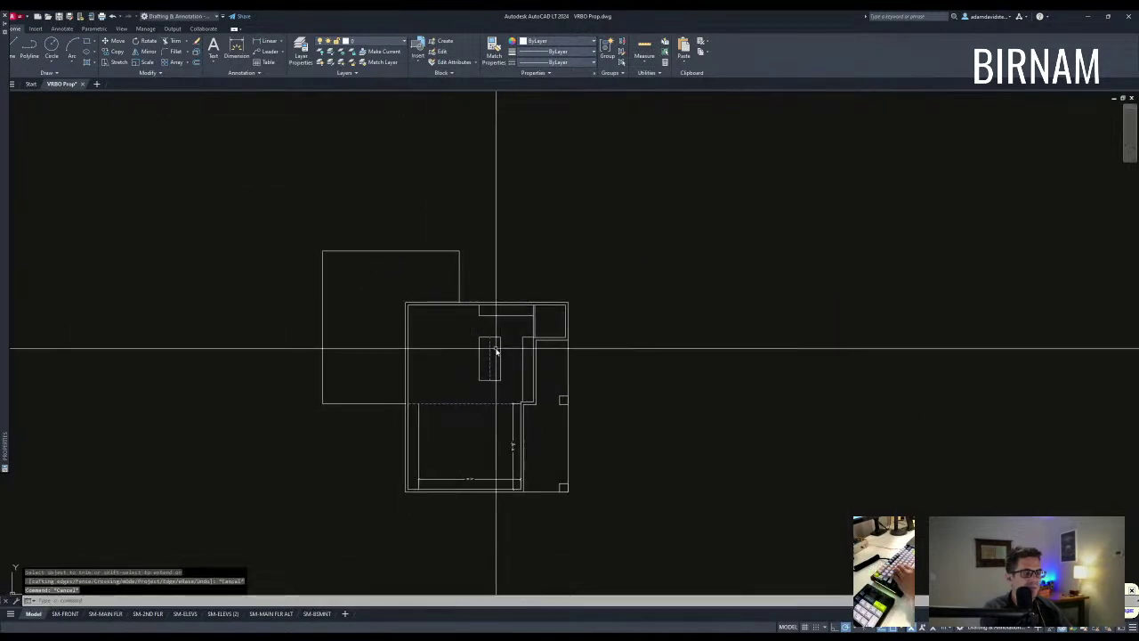
# Step: Stretch the top edge of the trimmed outer outline farther upward above the plan
pyautogui.click(397, 305)
pyautogui.press('Escape')
pyautogui.press('Escape')
pyautogui.moveTo(480, 267); pyautogui.dragTo(490, 351, button='middle')
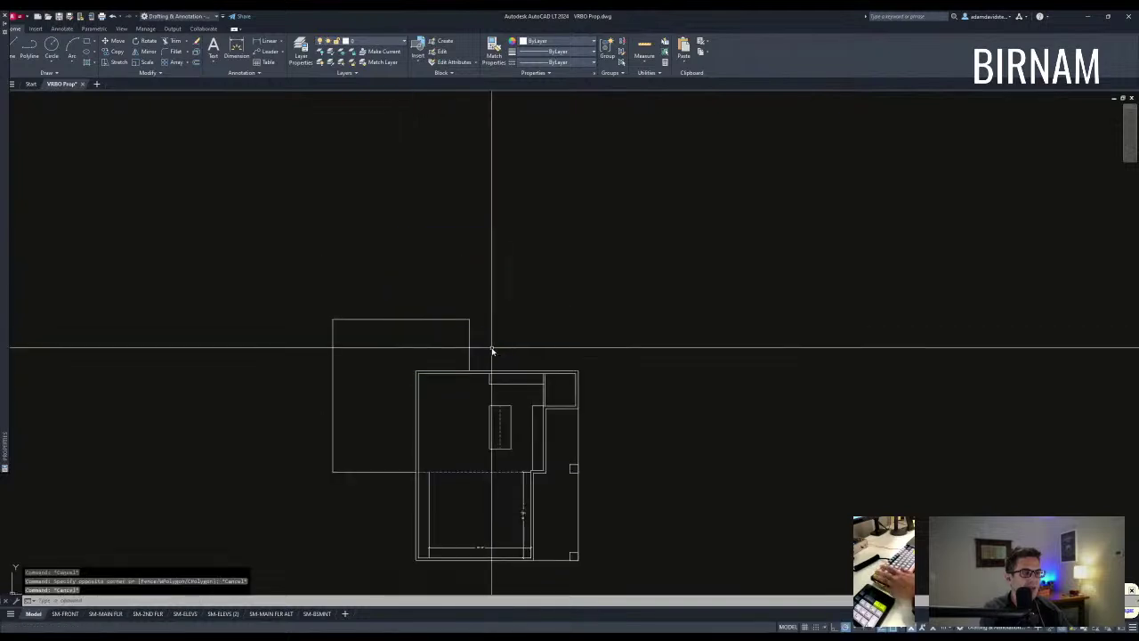
pyautogui.write('s')
pyautogui.press('Return')
pyautogui.click(516, 333)
pyautogui.click(268, 234)
pyautogui.press('Return')
pyautogui.click(266, 233)
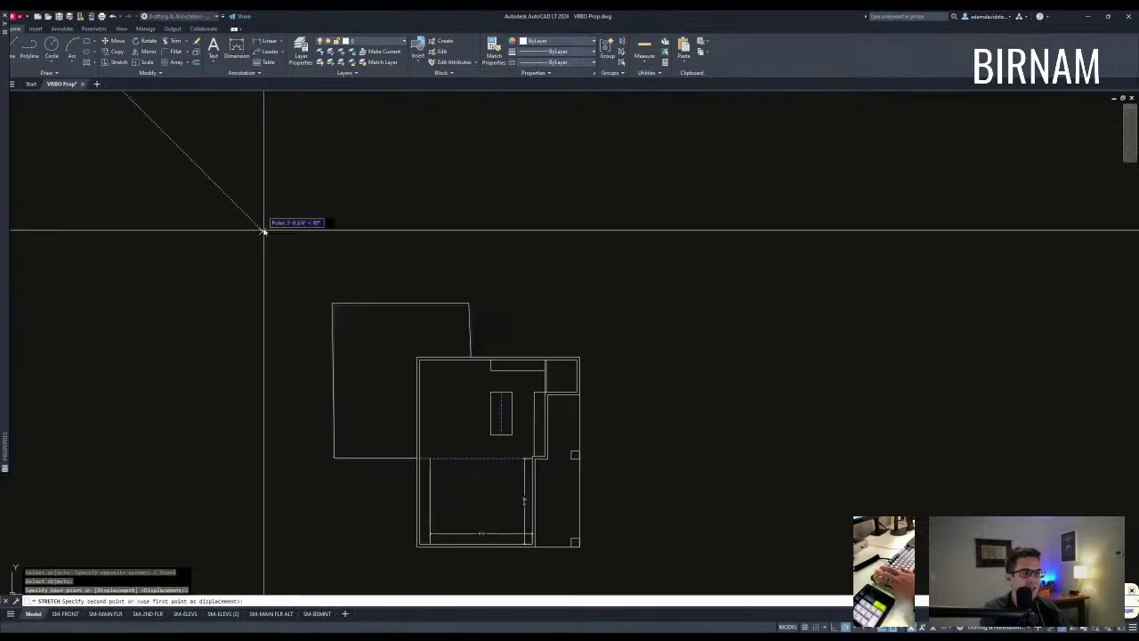
pyautogui.click(265, 214)
pyautogui.press('Escape')
pyautogui.press('Escape')
# Step: Stretch the outer outline's right edge over to line up with the left end of the upper counter
pyautogui.write('sst')
pyautogui.press('Return')
pyautogui.click(456, 240)
pyautogui.press('Return')
pyautogui.click(456, 237)
pyautogui.click(474, 238)
pyautogui.press('Escape')
pyautogui.press('Escape')
pyautogui.moveTo(551, 406); pyautogui.dragTo(550, 379, button='middle')
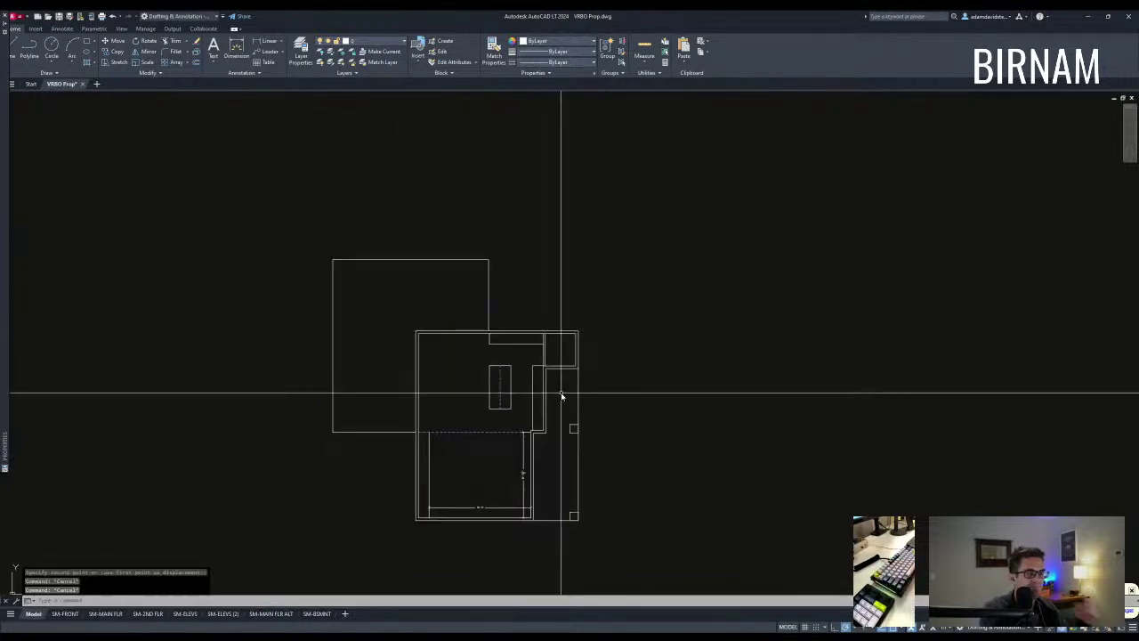
pyautogui.moveTo(472, 391)
pyautogui.mouseDown(button='middle')
pyautogui.moveTo(463, 322)
pyautogui.moveTo(481, 381)
pyautogui.mouseUp(button='middle')
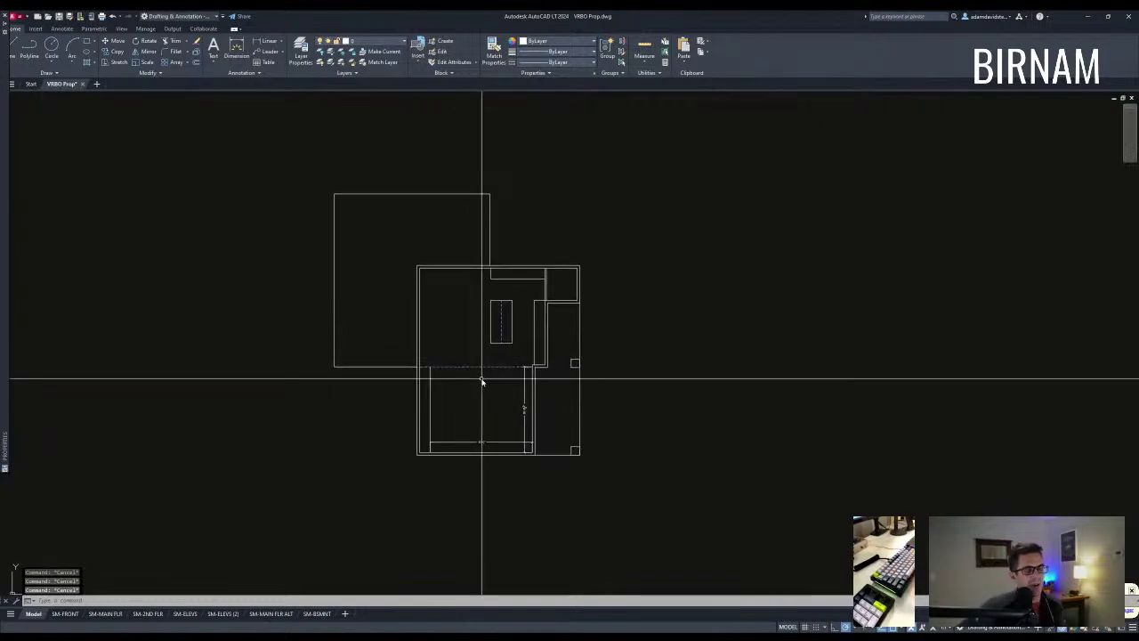
# Step: Draw a short horizontal line closing the top of the narrow strip between the living area's left wall and inner vertical line
pyautogui.write('l')
pyautogui.press('Return')
pyautogui.scroll(4, 387, 371)
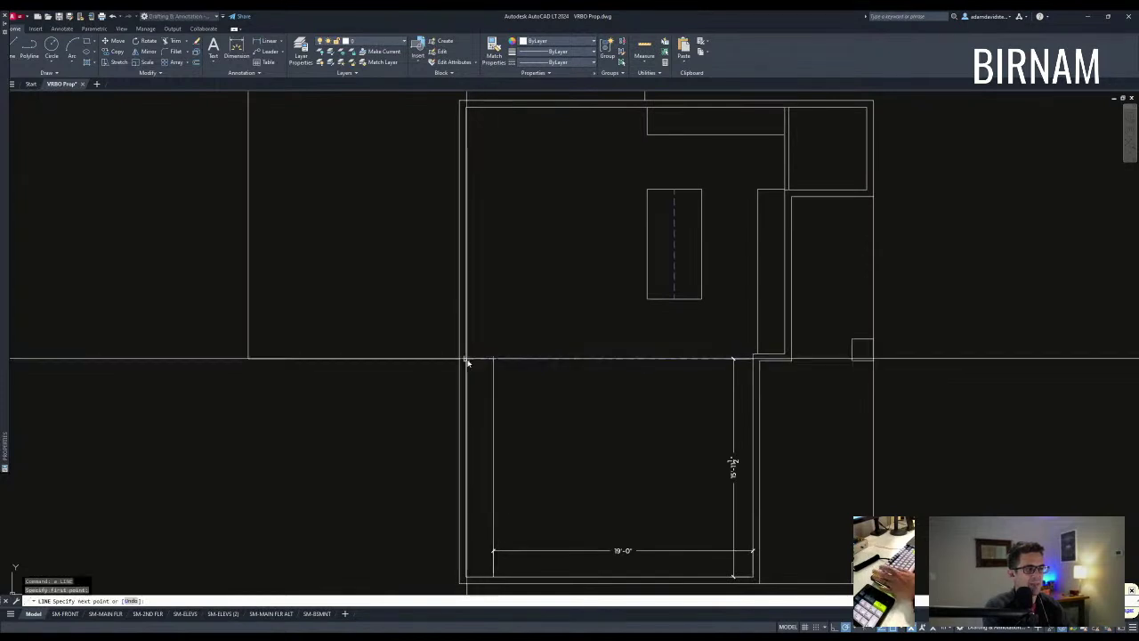
pyautogui.click(466, 358)
pyautogui.press('Escape')
pyautogui.press('Escape')
pyautogui.scroll(-2, 492, 435)
pyautogui.moveTo(571, 410); pyautogui.dragTo(570, 424, button='middle')
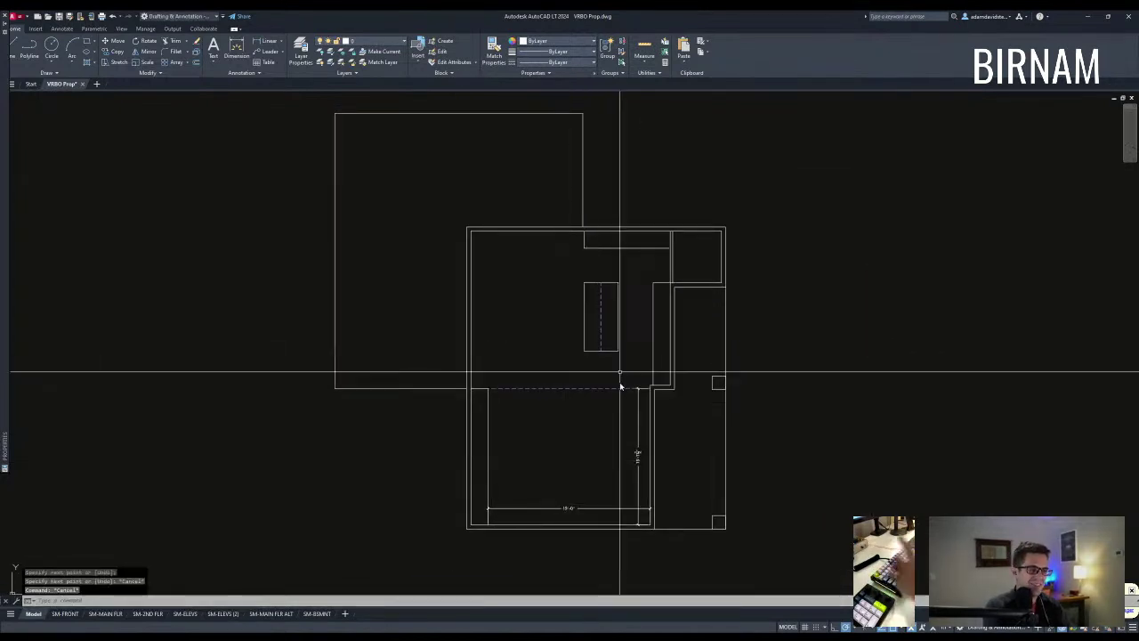
pyautogui.scroll(-2, 570, 396)
pyautogui.moveTo(557, 474); pyautogui.dragTo(552, 478, button='middle')
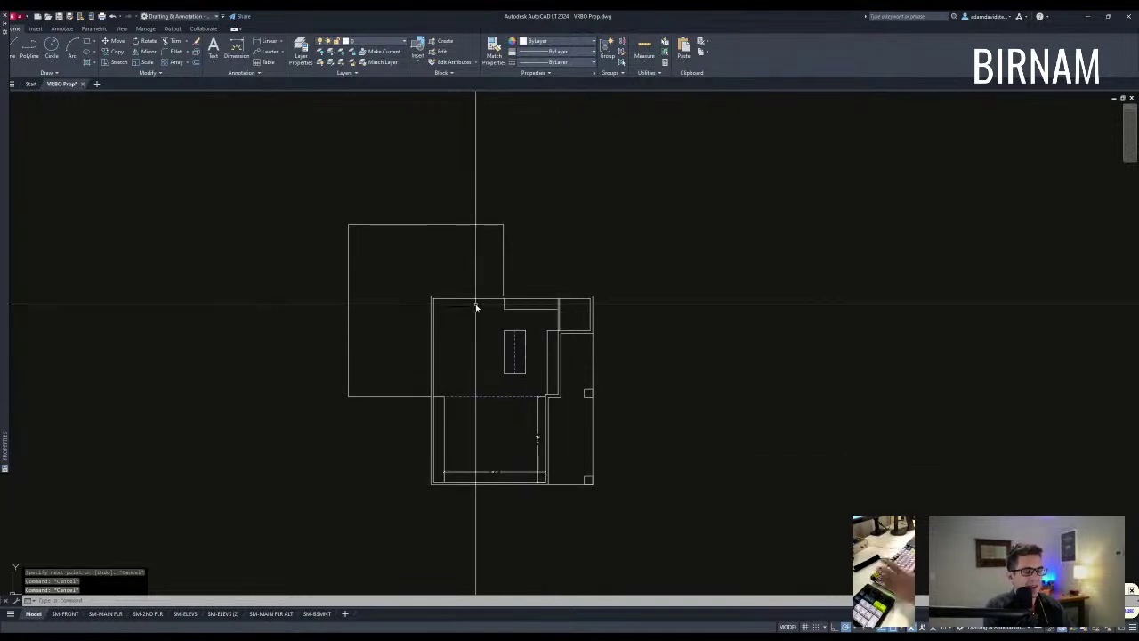
pyautogui.press('Escape')
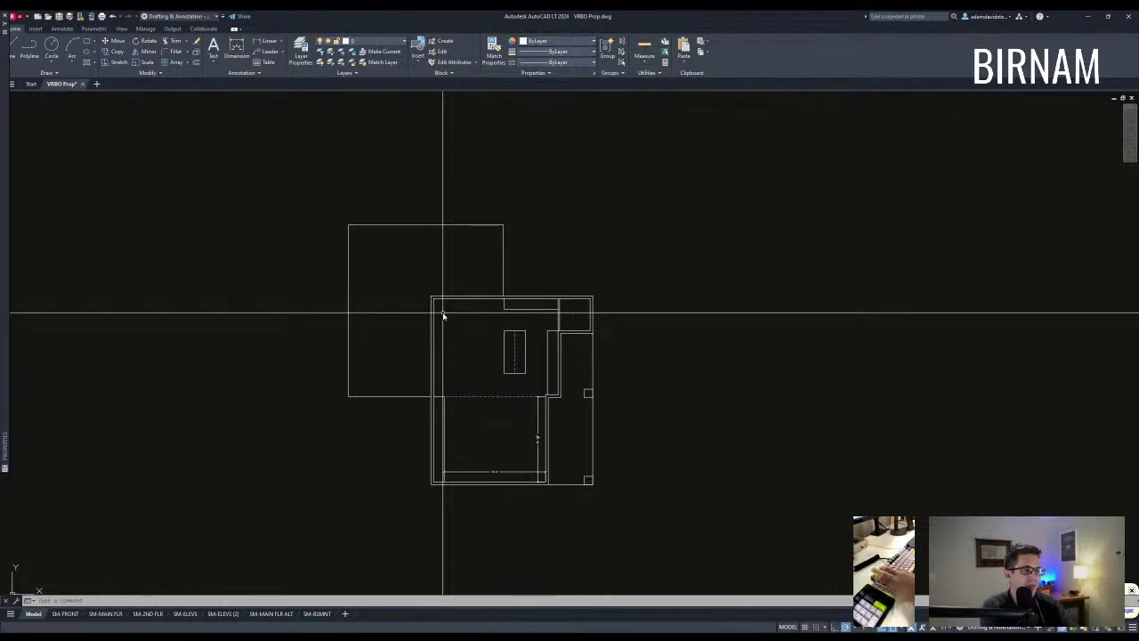
pyautogui.press('Escape')
pyautogui.press('Escape')
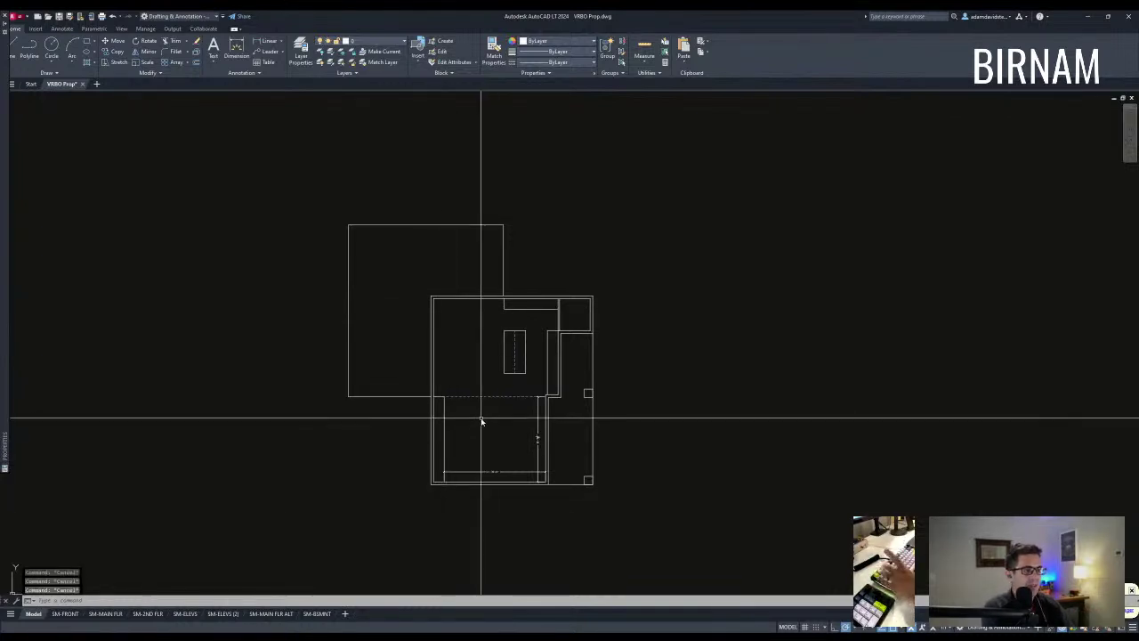
pyautogui.click(423, 402)
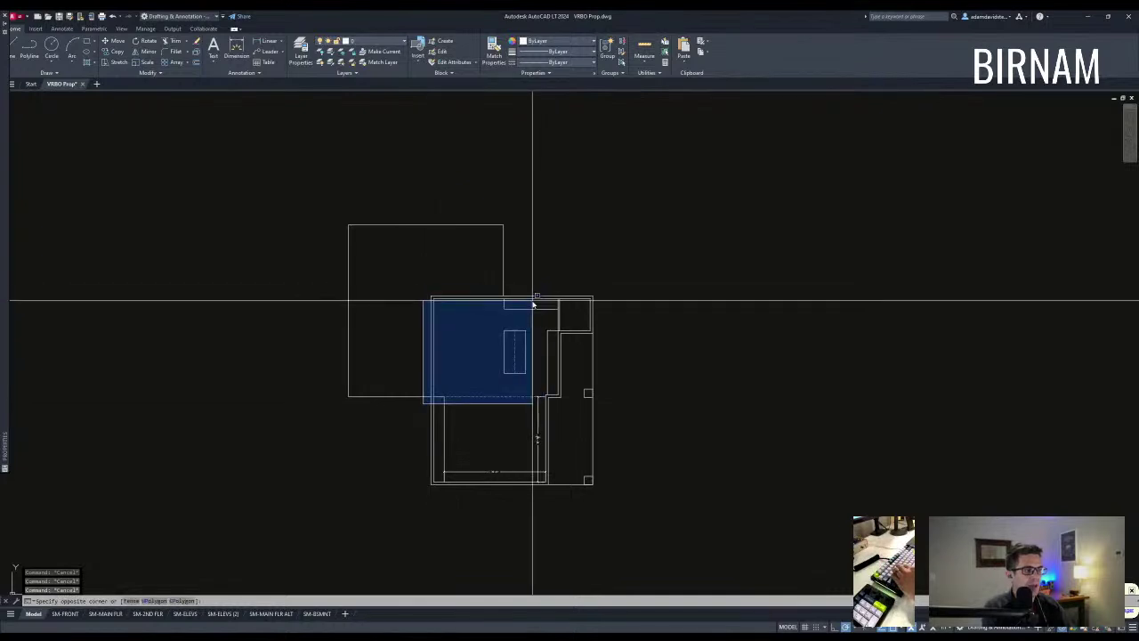
pyautogui.press('Escape')
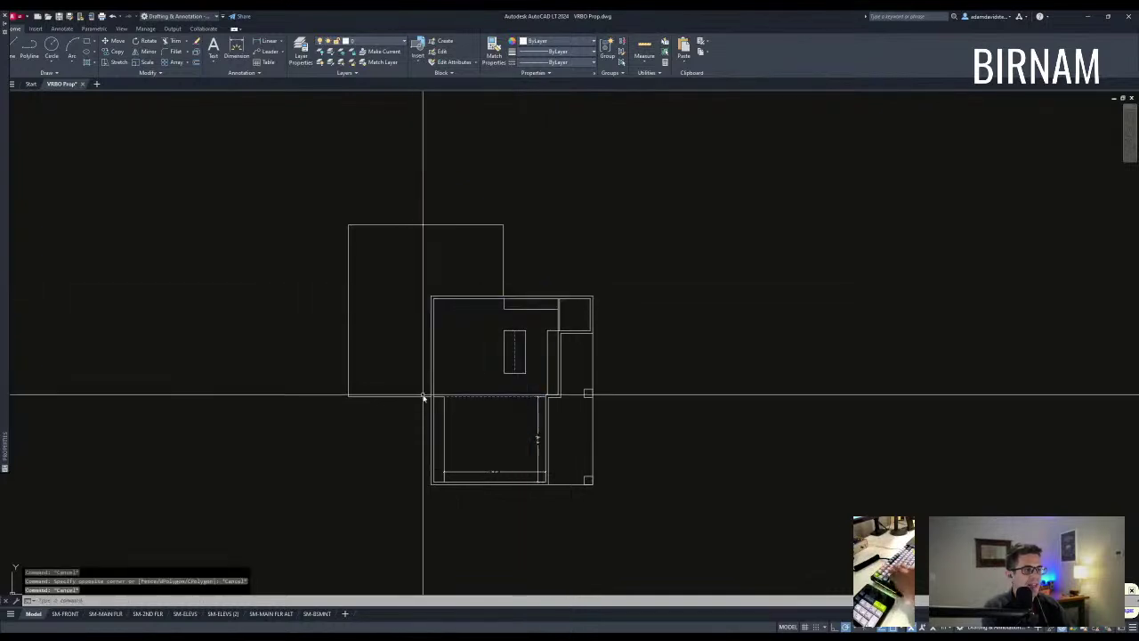
pyautogui.click(421, 402)
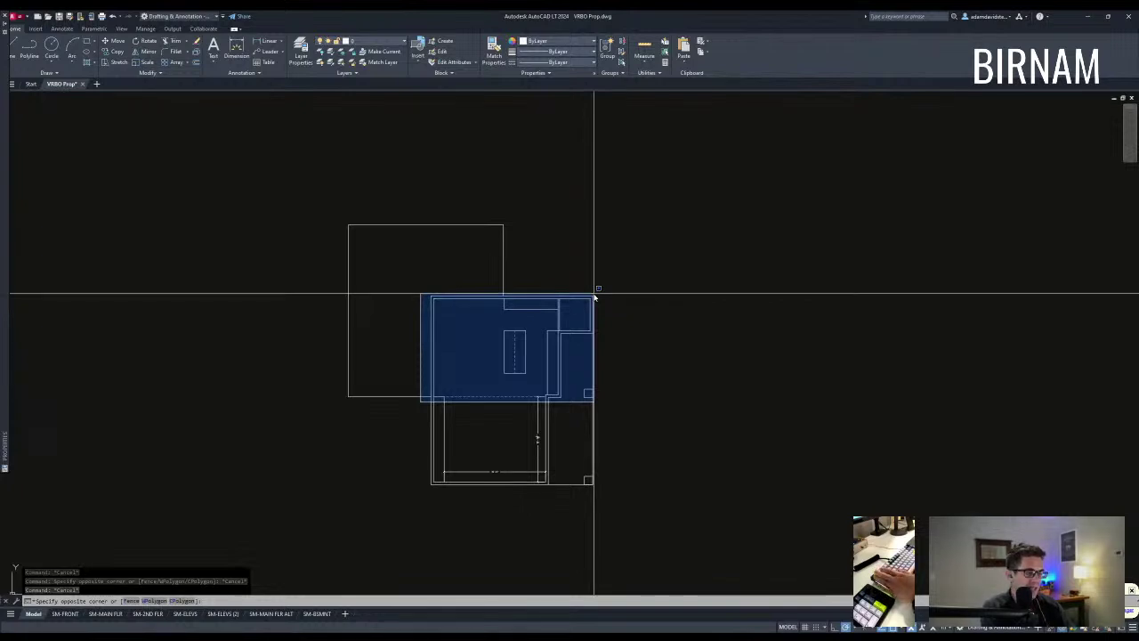
pyautogui.press('Escape')
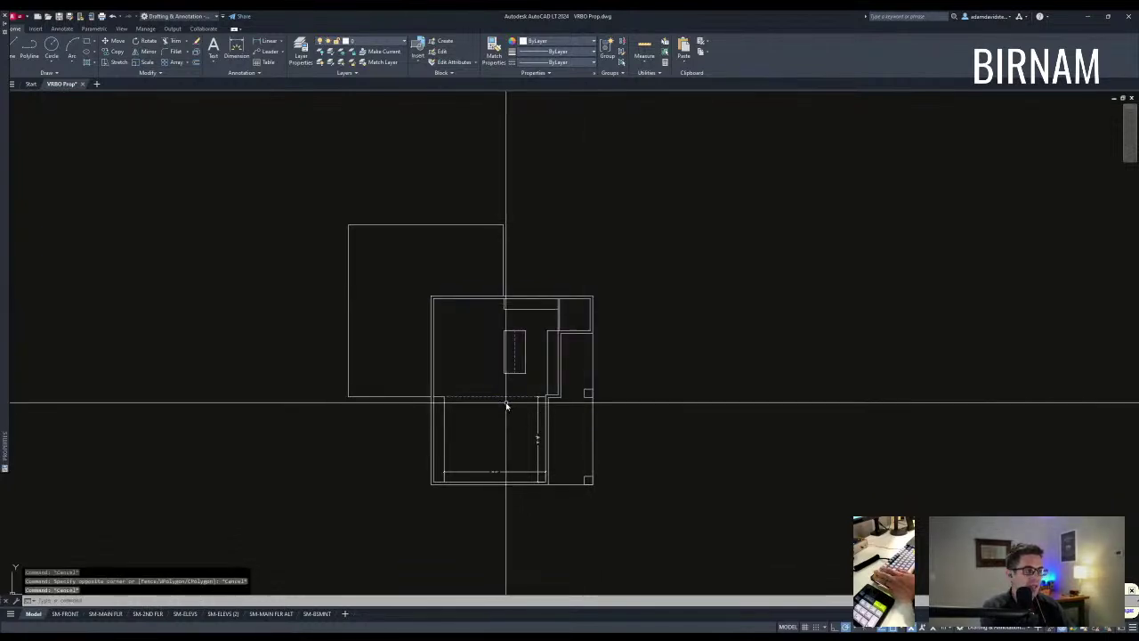
pyautogui.click(506, 402)
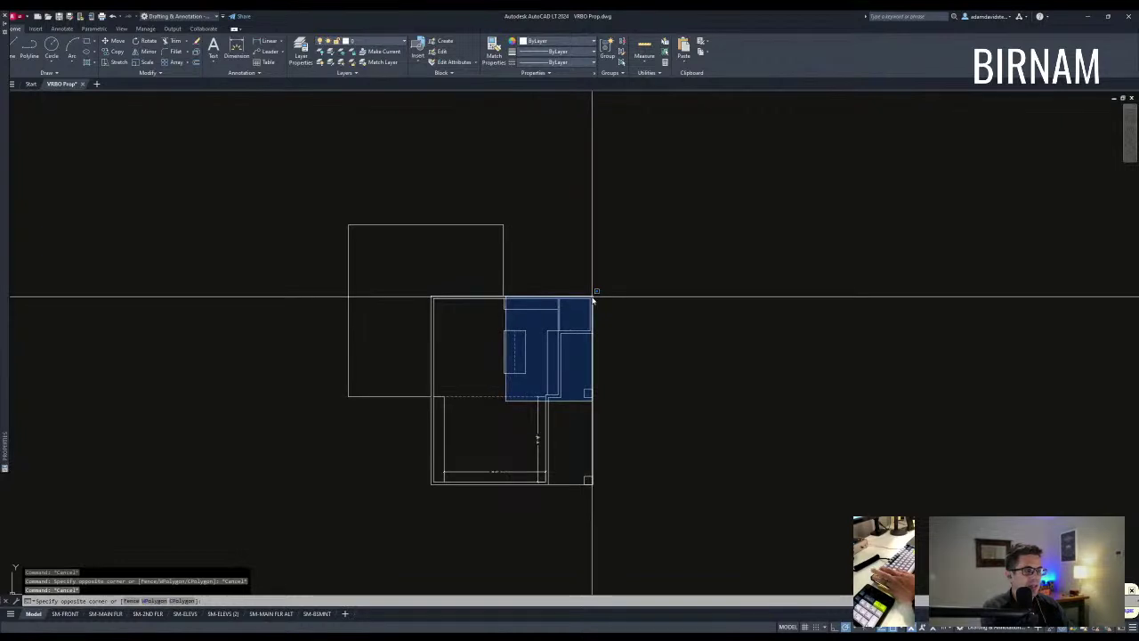
pyautogui.press('Escape')
pyautogui.click(435, 348)
pyautogui.press('Escape')
pyautogui.click(380, 401)
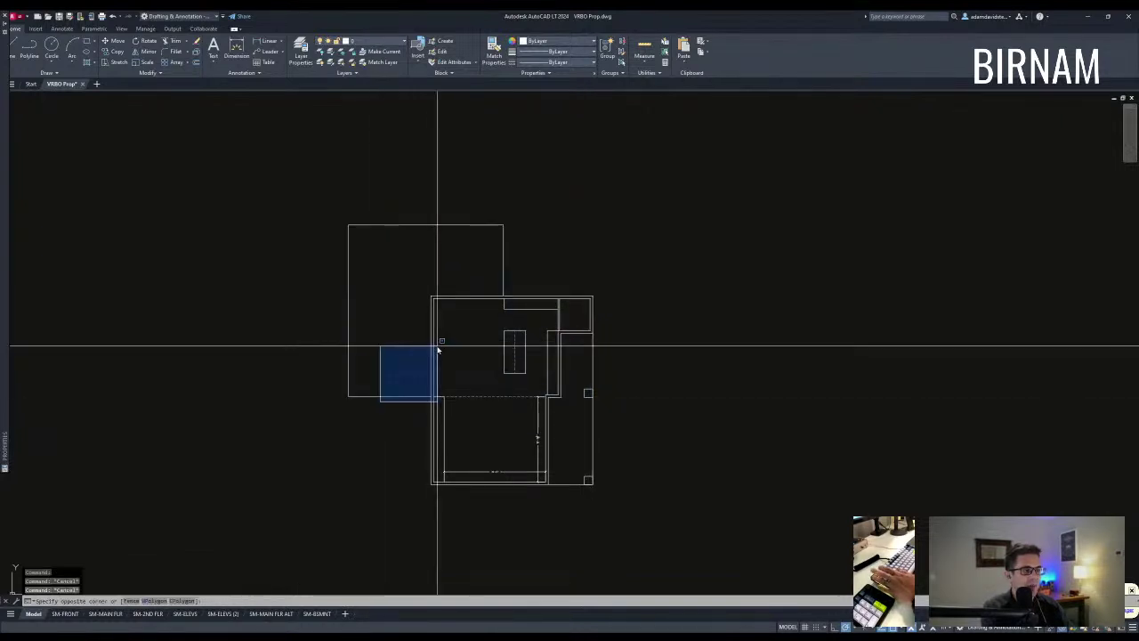
pyautogui.press('Escape')
pyautogui.click(416, 300)
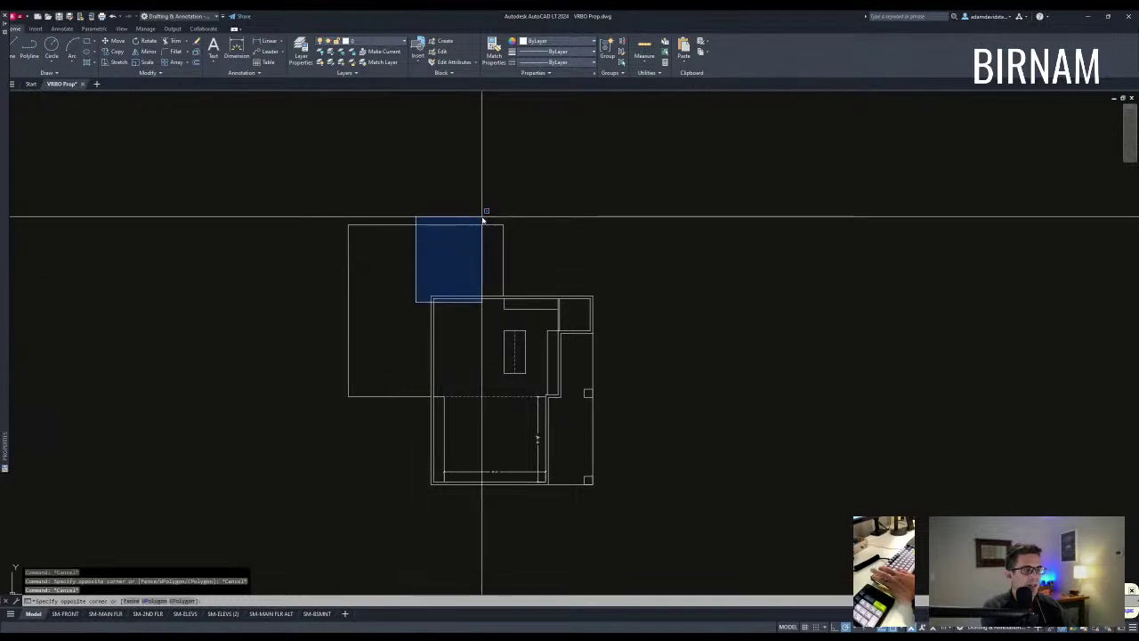
pyautogui.press('Escape')
pyautogui.click(425, 268)
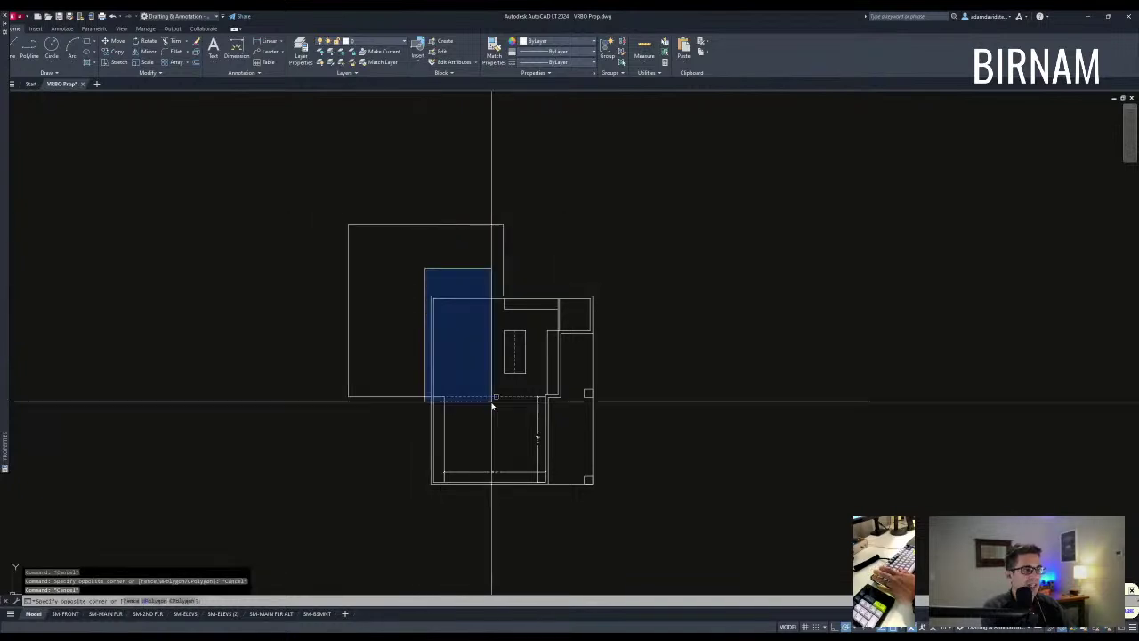
pyautogui.press('Escape')
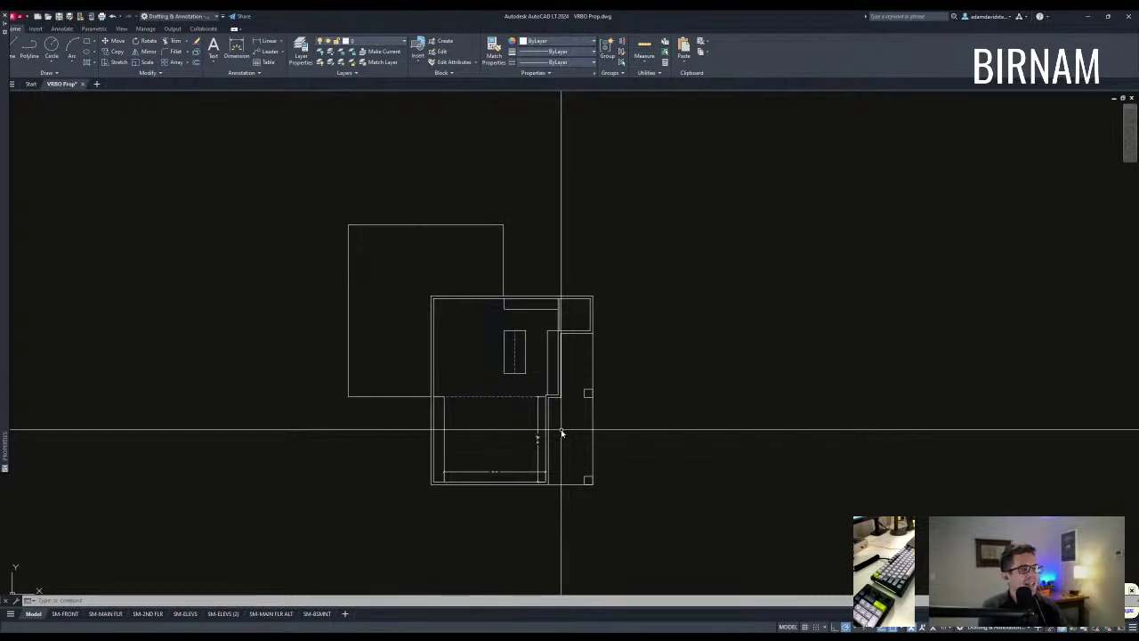
pyautogui.press('Escape')
pyautogui.moveTo(532, 284); pyautogui.dragTo(540, 318, button='middle')
pyautogui.scroll(-4, 497, 295)
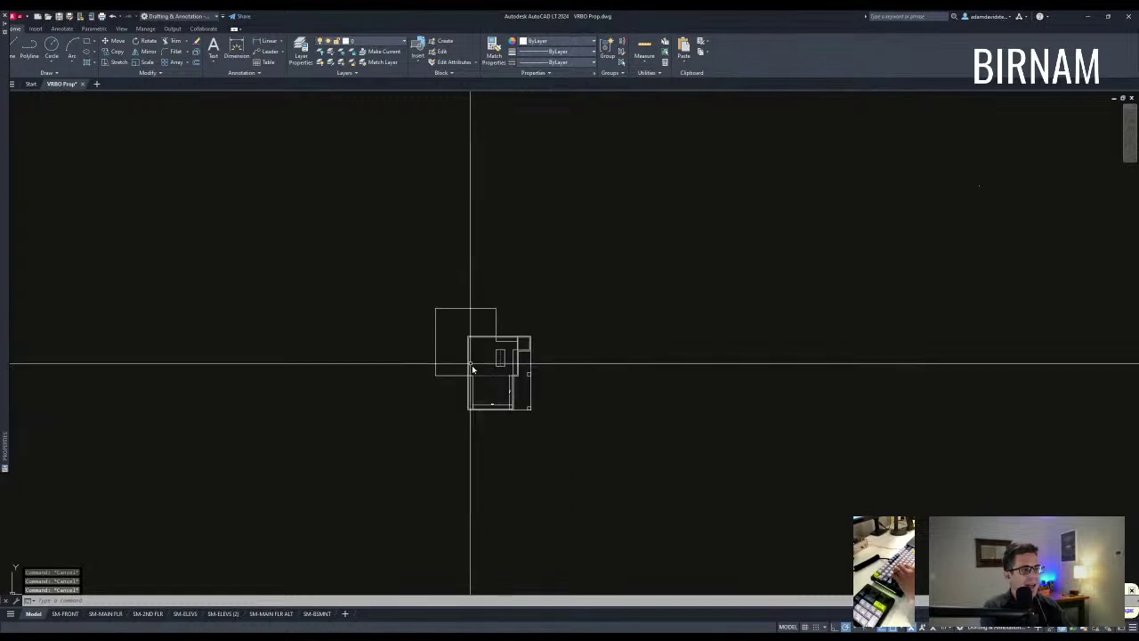
pyautogui.scroll(2, 457, 356)
pyautogui.press('Escape')
pyautogui.moveTo(428, 495); pyautogui.dragTo(426, 417, button='middle')
pyautogui.scroll(-2, 391, 391)
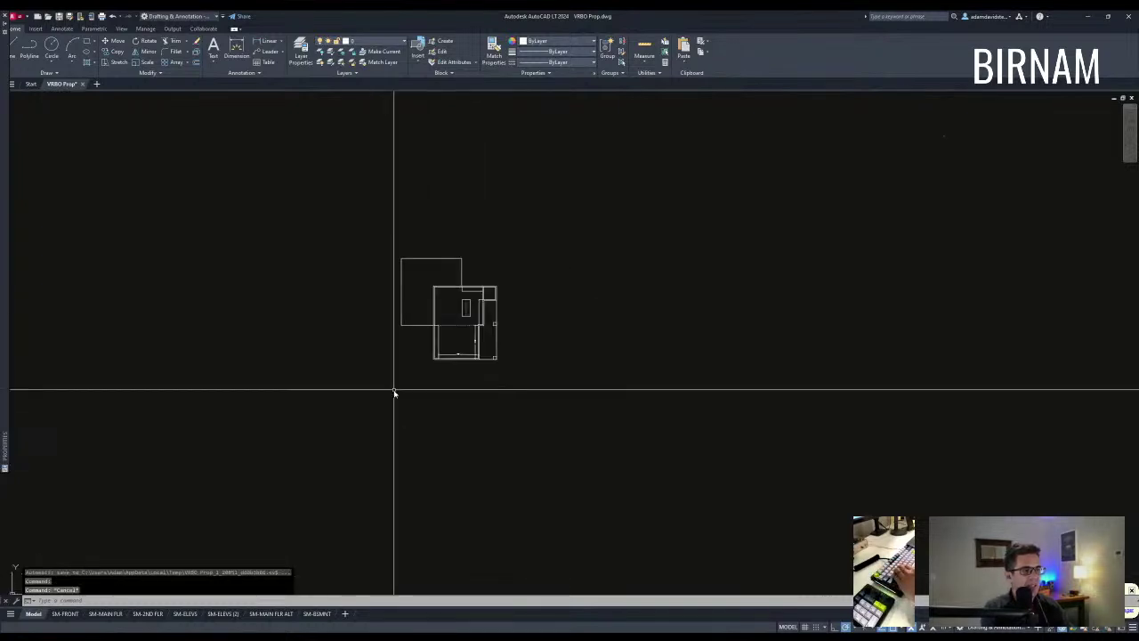
pyautogui.click(287, 554)
pyautogui.press('Escape')
pyautogui.scroll(6, 464, 328)
pyautogui.scroll(-4, 491, 364)
pyautogui.click(329, 125)
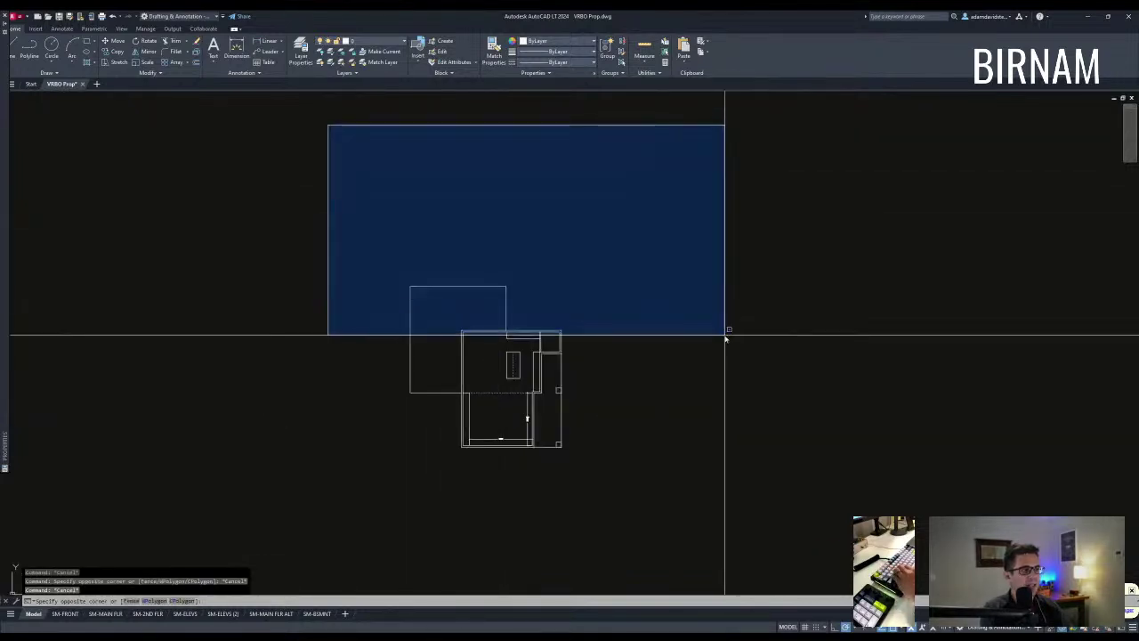
pyautogui.press('Escape')
pyautogui.click(367, 419)
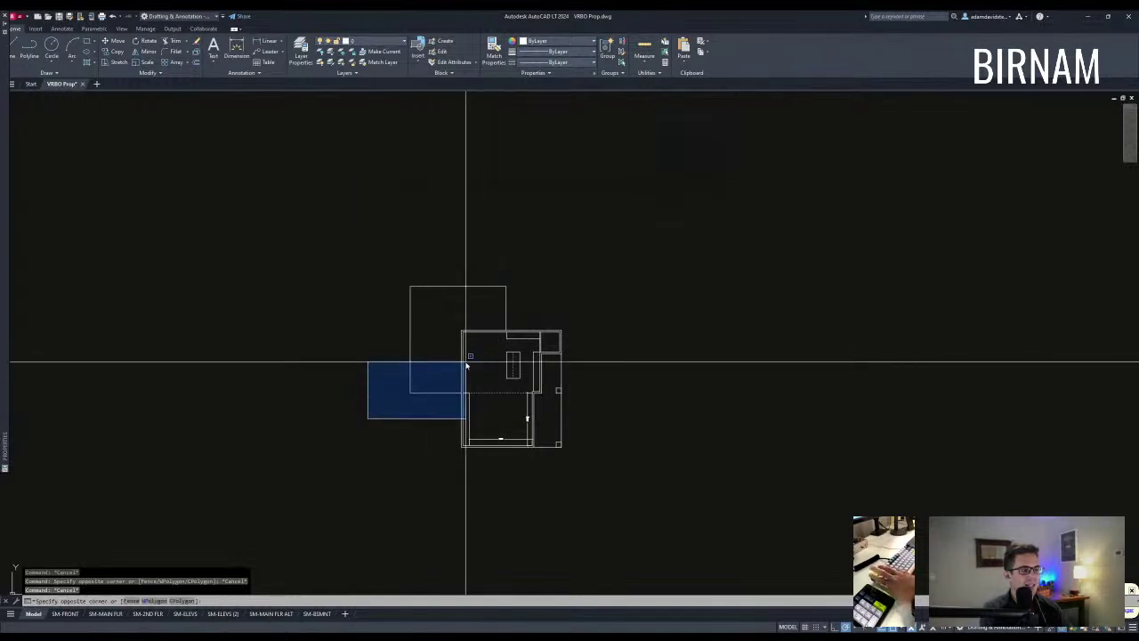
pyautogui.press('Escape')
pyautogui.click(453, 474)
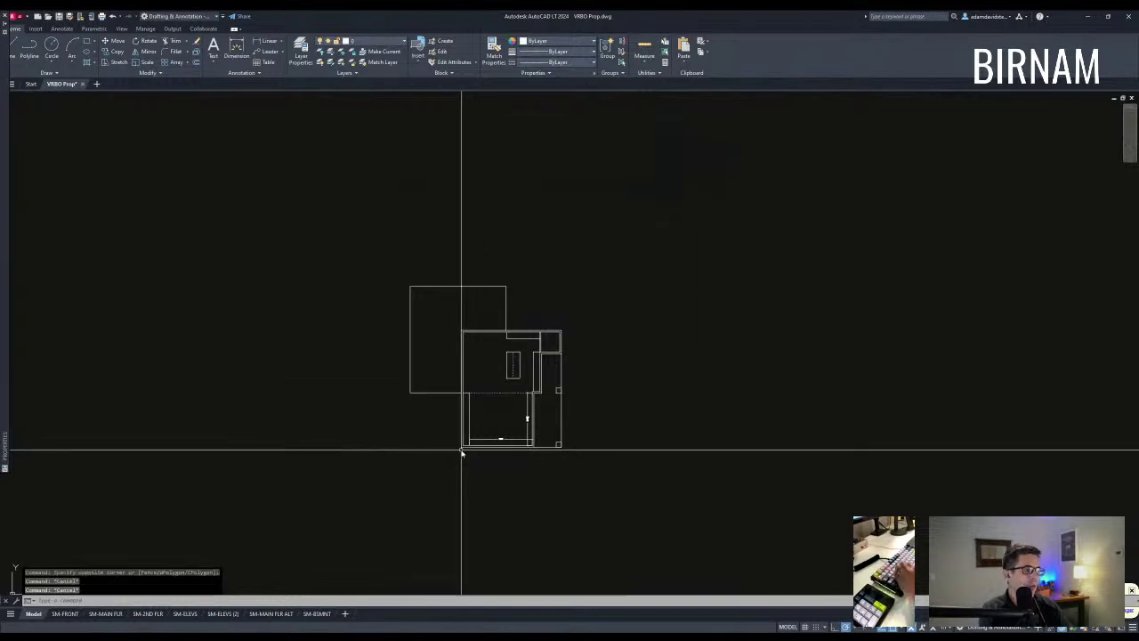
# Step: Try to rotate the whole plan counterclockwise about a point inside the lower living area
pyautogui.click(578, 265)
pyautogui.write('ro')
pyautogui.press('space')
pyautogui.click(470, 419)
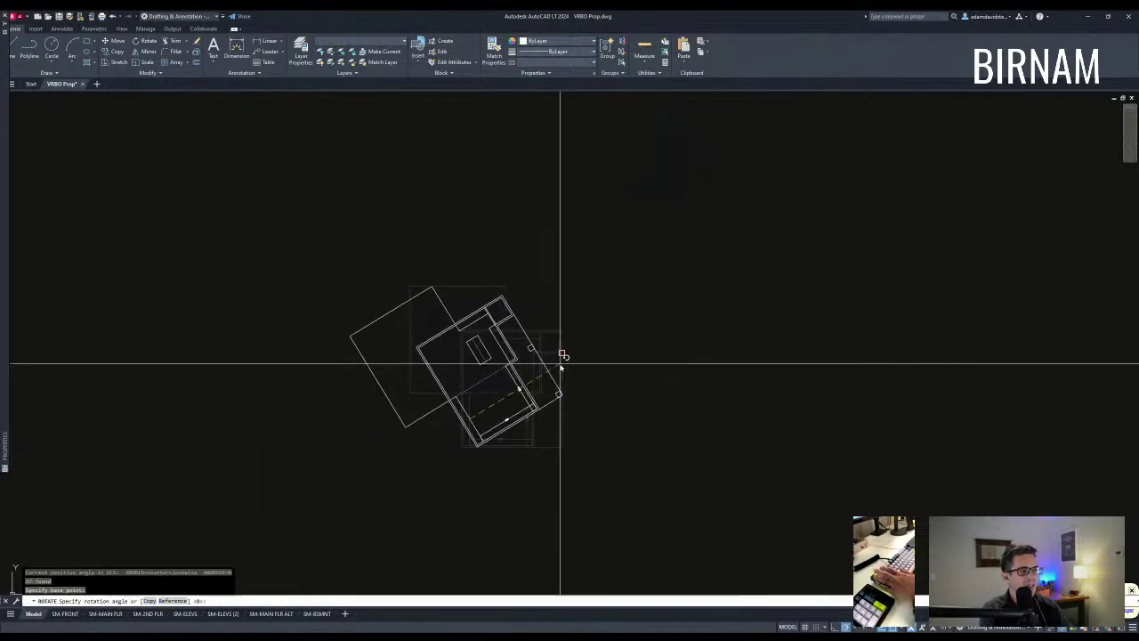
pyautogui.click(561, 358)
pyautogui.press('Escape')
pyautogui.press('Escape')
pyautogui.scroll(-3, 498, 480)
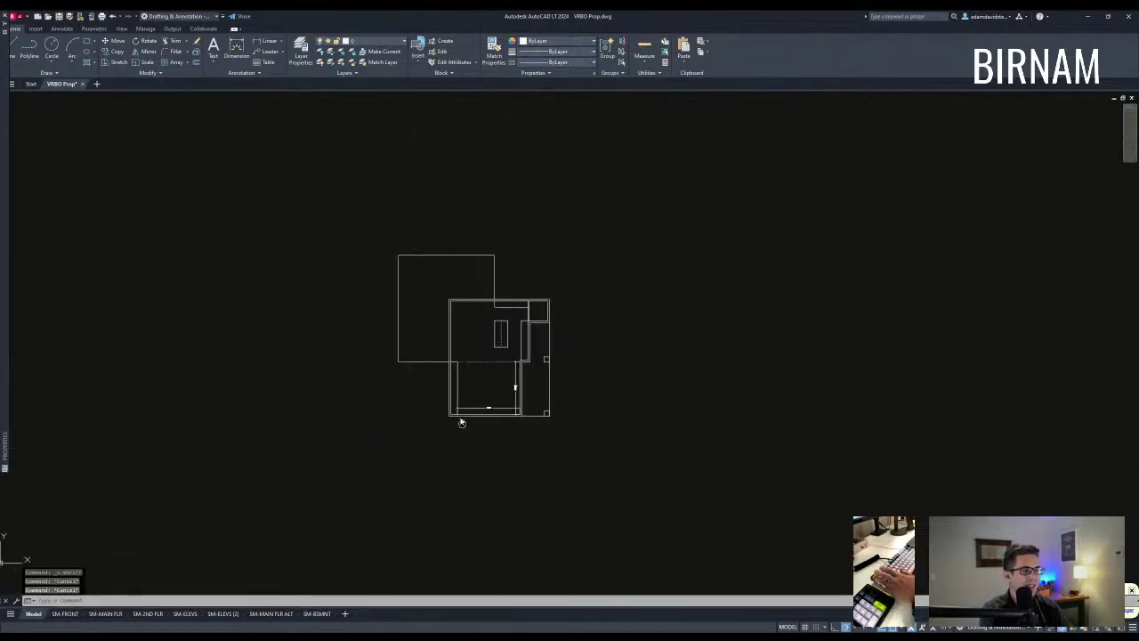
pyautogui.click(446, 537)
pyautogui.scroll(-2, 780, 353)
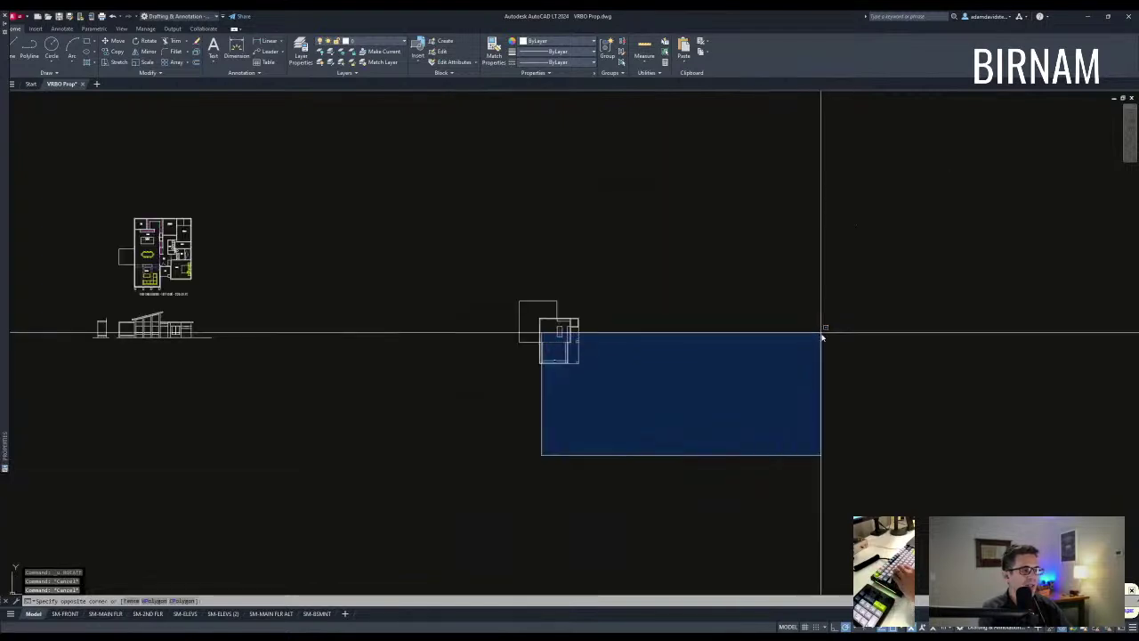
pyautogui.press('Escape')
pyautogui.scroll(6, 623, 303)
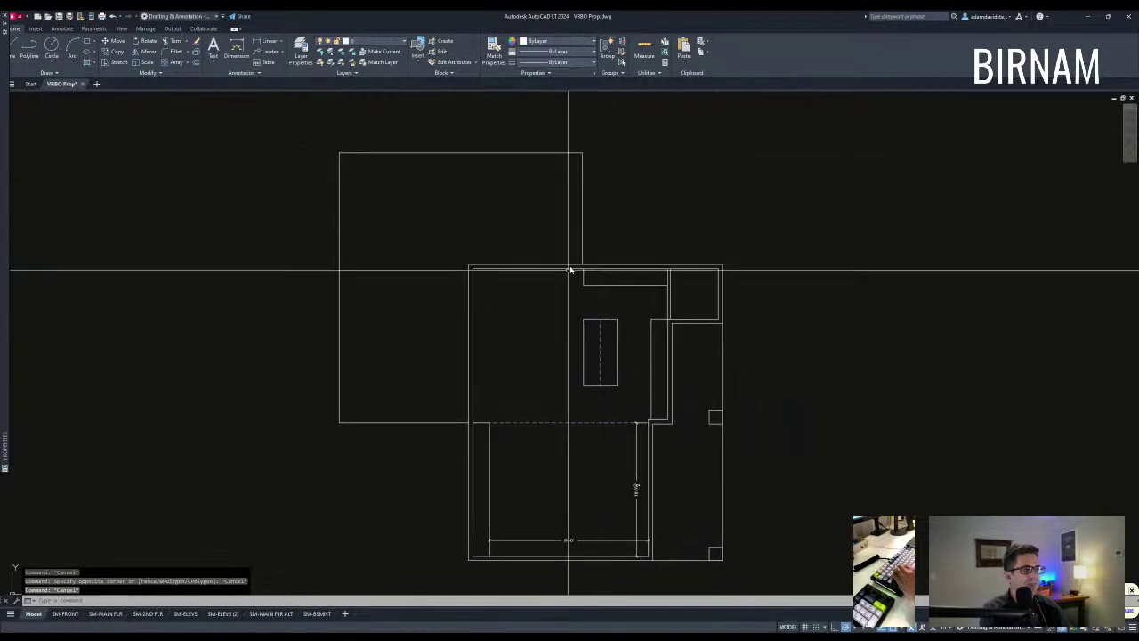
pyautogui.click(515, 297)
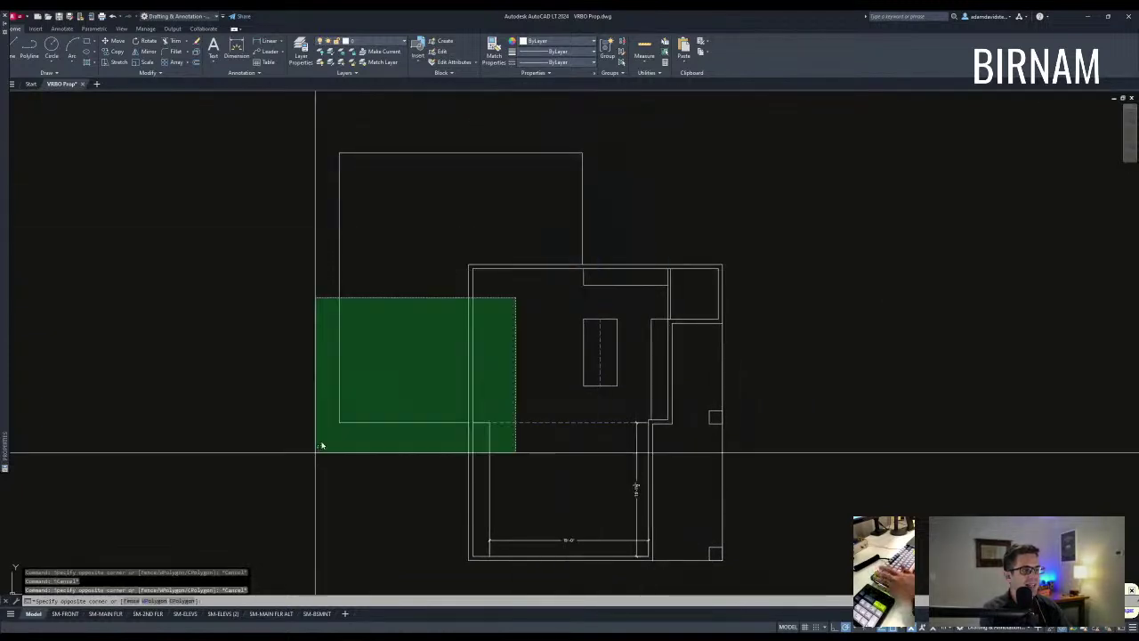
pyautogui.press('Escape')
pyautogui.click(290, 474)
pyautogui.press('Escape')
pyautogui.moveTo(458, 254); pyautogui.dragTo(461, 279, button='middle')
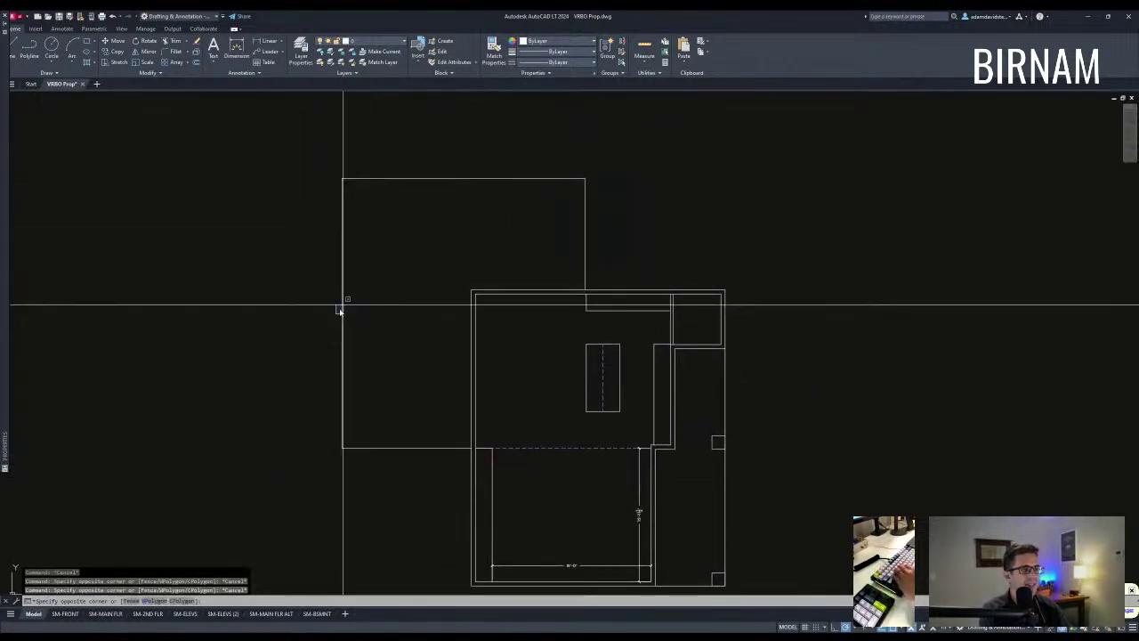
pyautogui.click(338, 312)
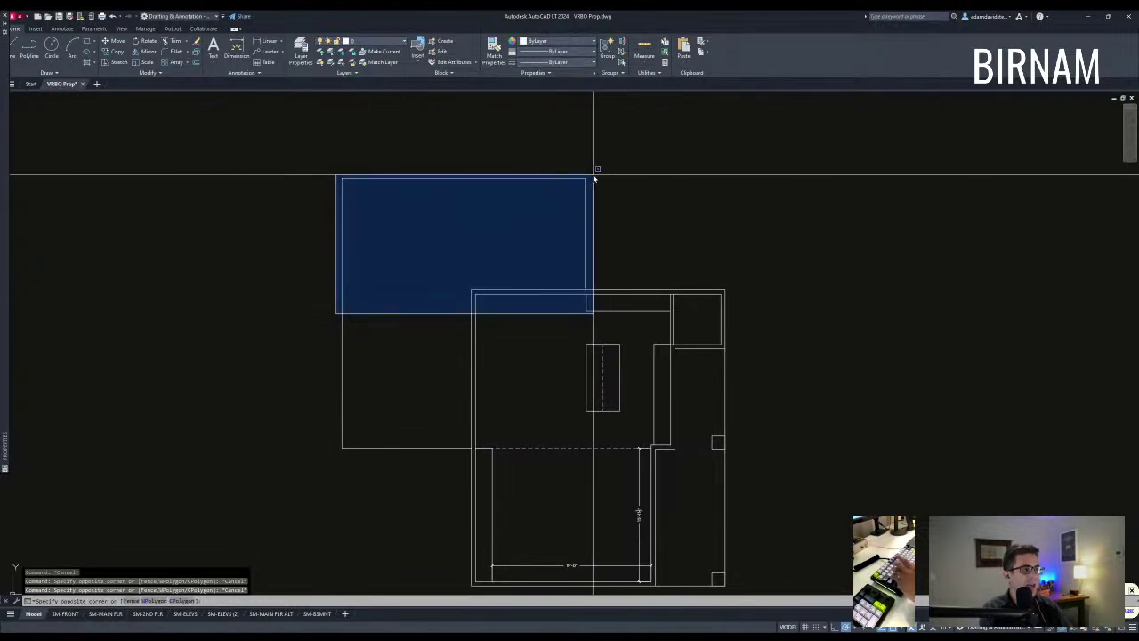
pyautogui.press('Escape')
pyautogui.scroll(-2, 559, 267)
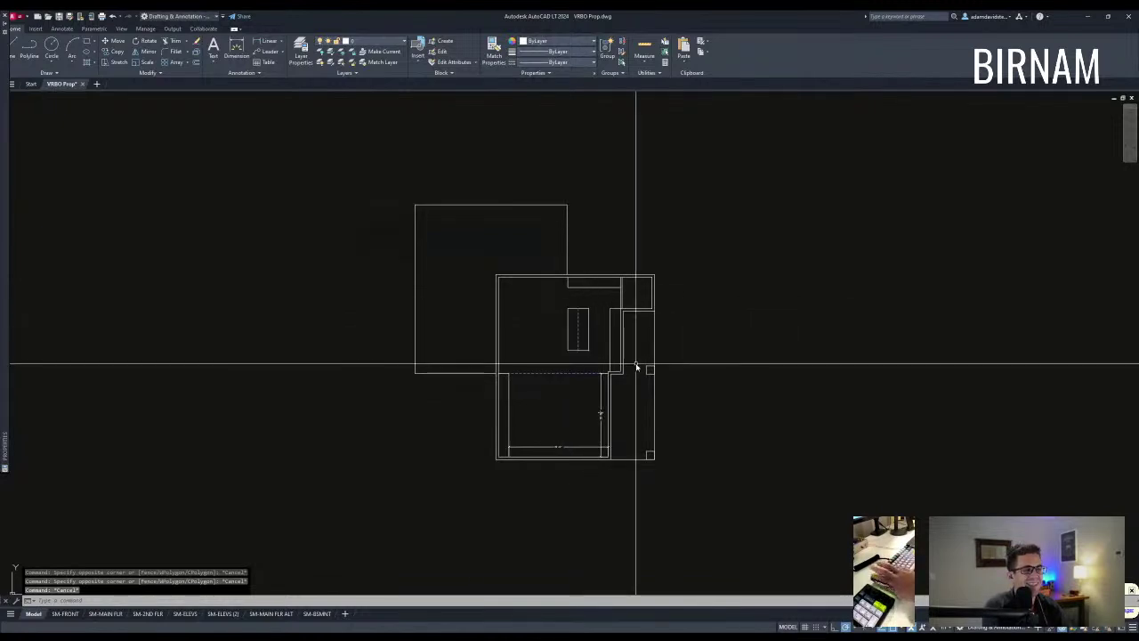
pyautogui.press('Escape')
pyautogui.press('Escape')
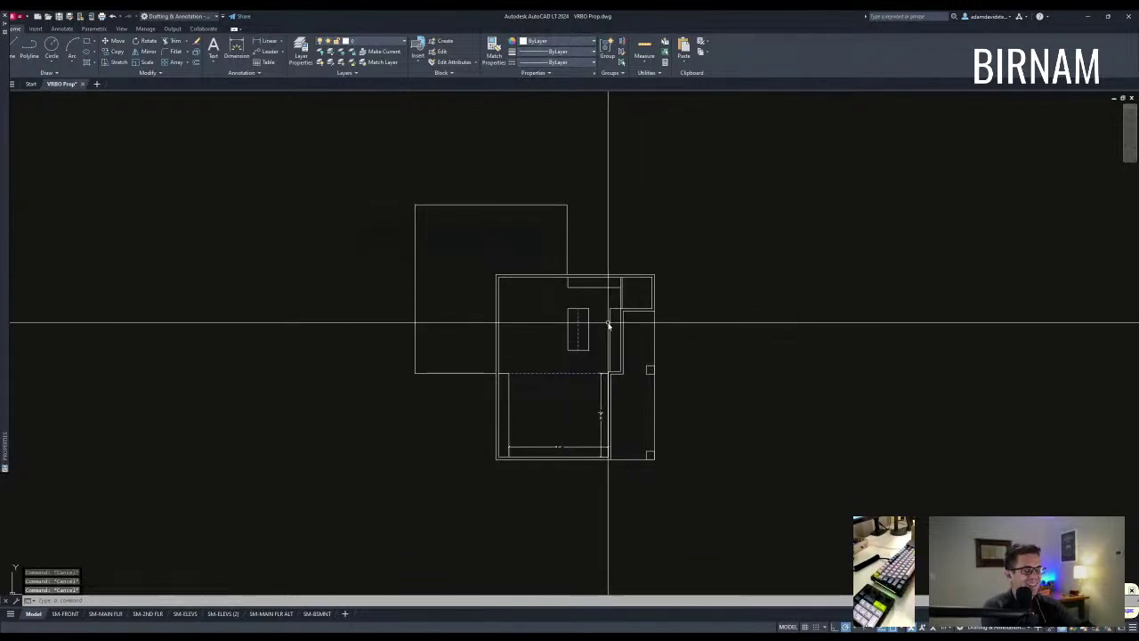
# Step: Stretch the lower end of the kitchen island and its dashed centre line downward by 36 inches
pyautogui.scroll(4, 578, 356)
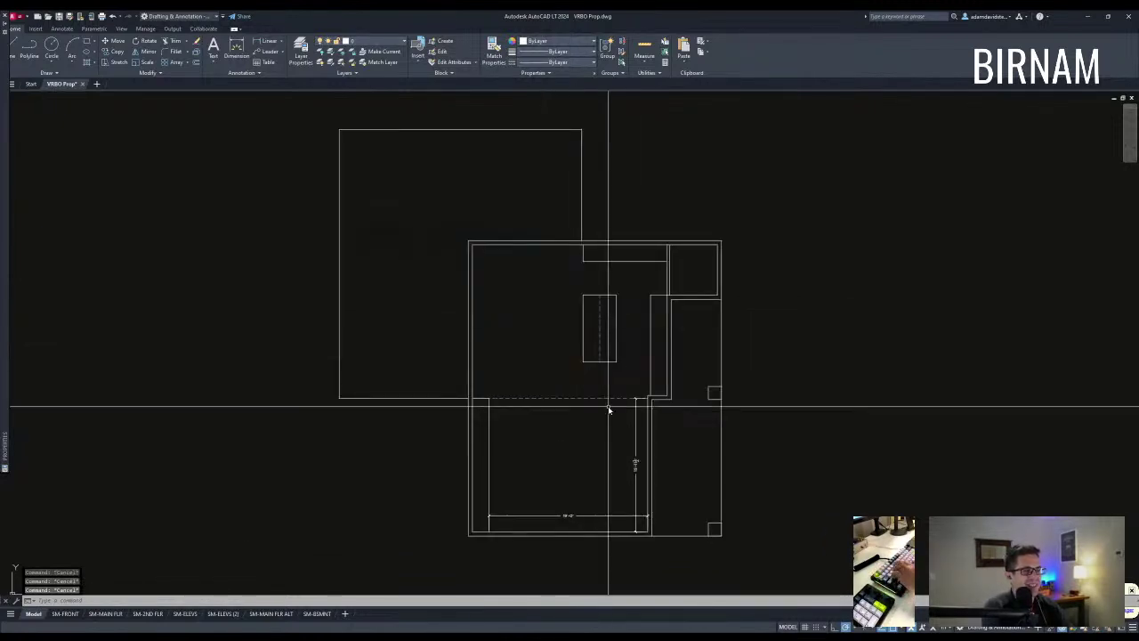
pyautogui.write('s')
pyautogui.press('space')
pyautogui.click(625, 374)
pyautogui.click(476, 314)
pyautogui.press('space')
pyautogui.click(486, 308)
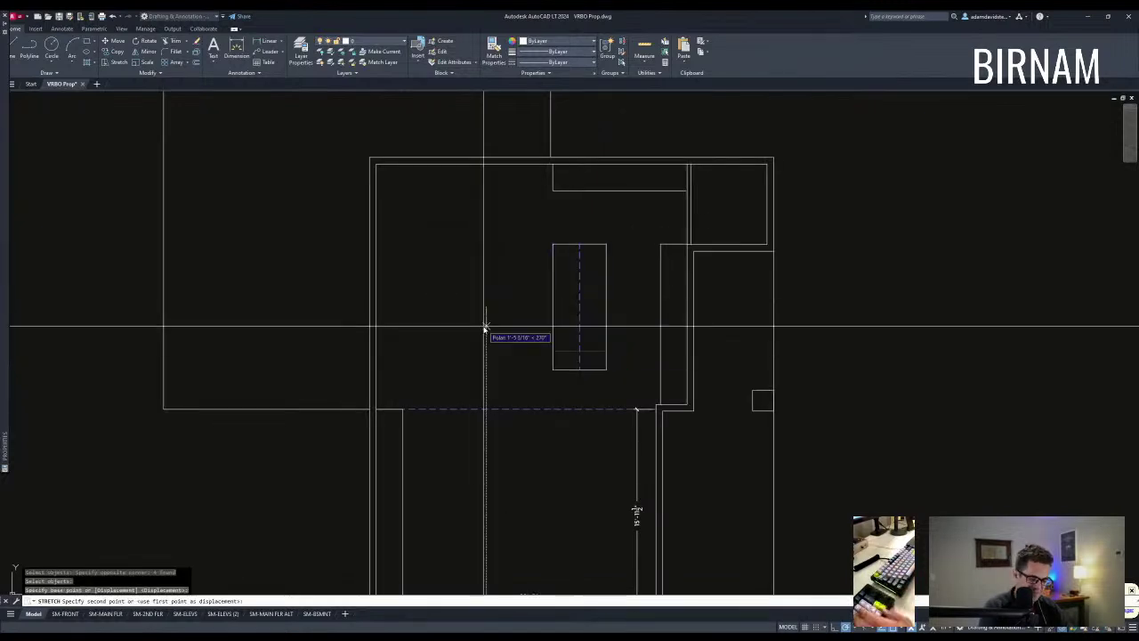
pyautogui.write('36')
pyautogui.press('Return')
pyautogui.scroll(-3, 561, 383)
pyautogui.press('Escape')
pyautogui.press('Escape')
# Step: Measure the length of the kitchen island's right side
pyautogui.write('dd')
pyautogui.press('space')
pyautogui.click(589, 296)
pyautogui.click(591, 389)
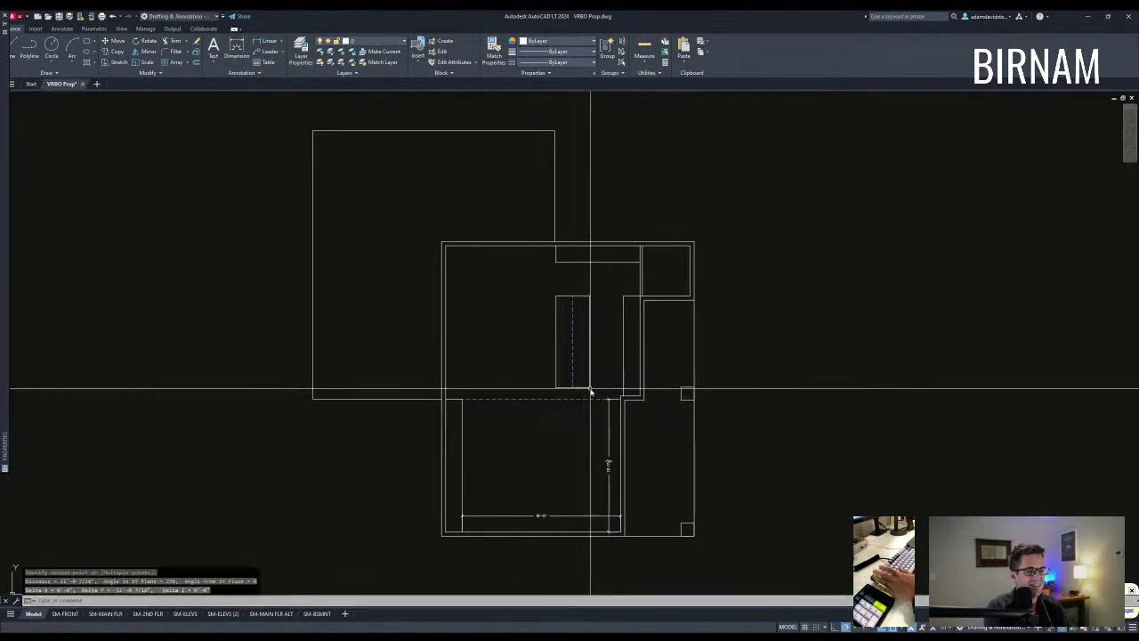
pyautogui.write('l')
pyautogui.press('space')
pyautogui.scroll(2, 614, 329)
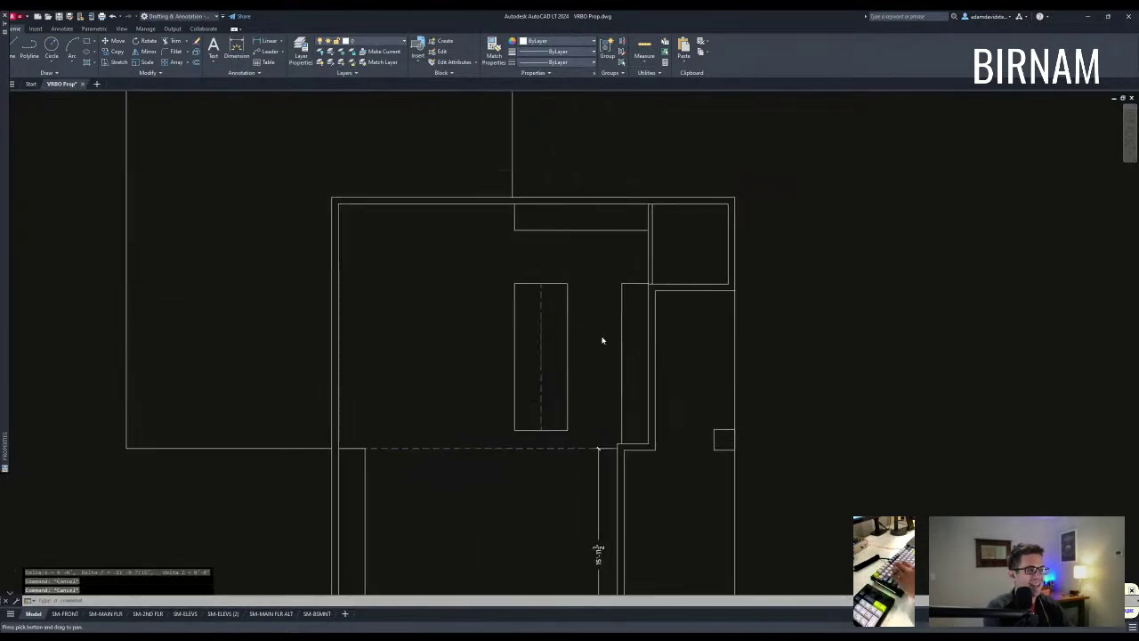
pyautogui.scroll(2, 641, 281)
pyautogui.click(389, 315)
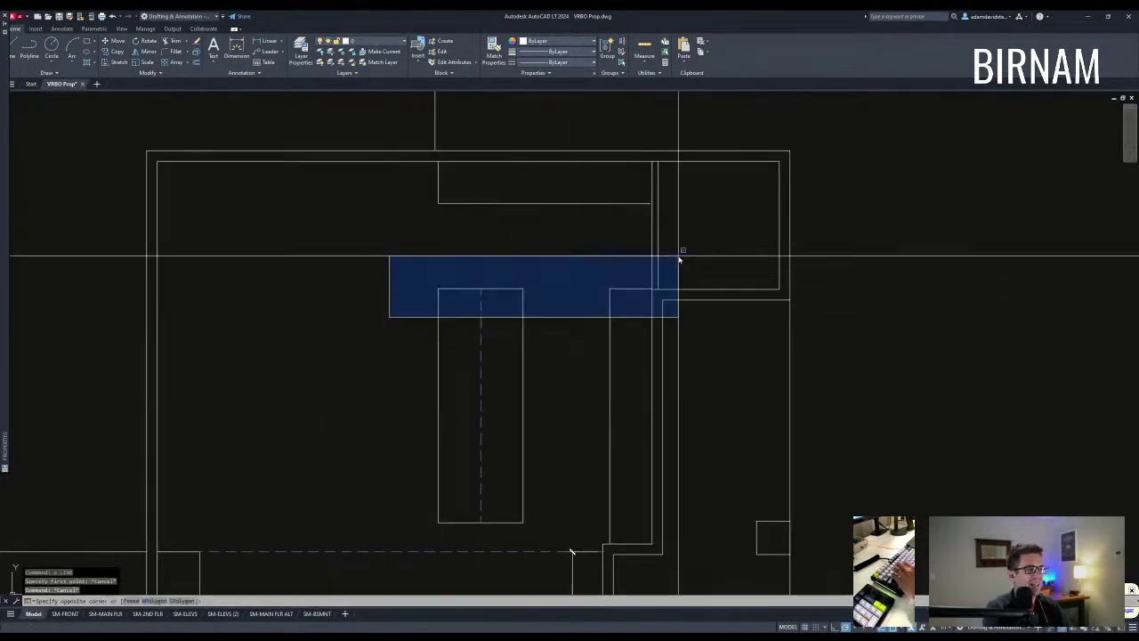
pyautogui.click(679, 254)
pyautogui.write('m')
pyautogui.press('space')
pyautogui.scroll(4, 663, 285)
pyautogui.click(632, 296)
pyautogui.press('Escape')
pyautogui.press('Escape')
# Step: Move the top edges of the island and side counter slightly to line them up with the corner room's lower wall
pyautogui.moveTo(193, 336); pyautogui.dragTo(397, 286, button='middle')
pyautogui.scroll(-4, 397, 287)
pyautogui.click(257, 312)
pyautogui.click(583, 257)
pyautogui.write('m')
pyautogui.scroll(4, 574, 281)
pyautogui.click(562, 261)
pyautogui.click(565, 264)
pyautogui.press('Escape')
# Step: Measure the outer height of the small upper-right corner room along its right wall
pyautogui.moveTo(593, 312); pyautogui.dragTo(526, 316, button='middle')
pyautogui.scroll(-6, 526, 316)
pyautogui.write('dd')
pyautogui.click(604, 310)
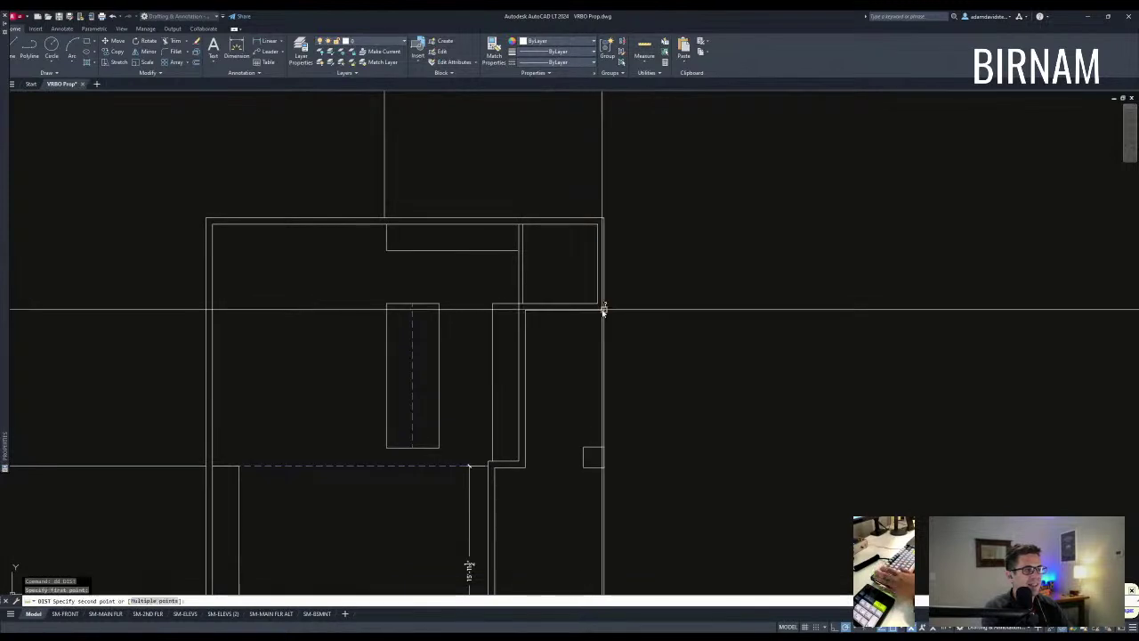
pyautogui.click(603, 223)
pyautogui.press('Escape')
pyautogui.press('Escape')
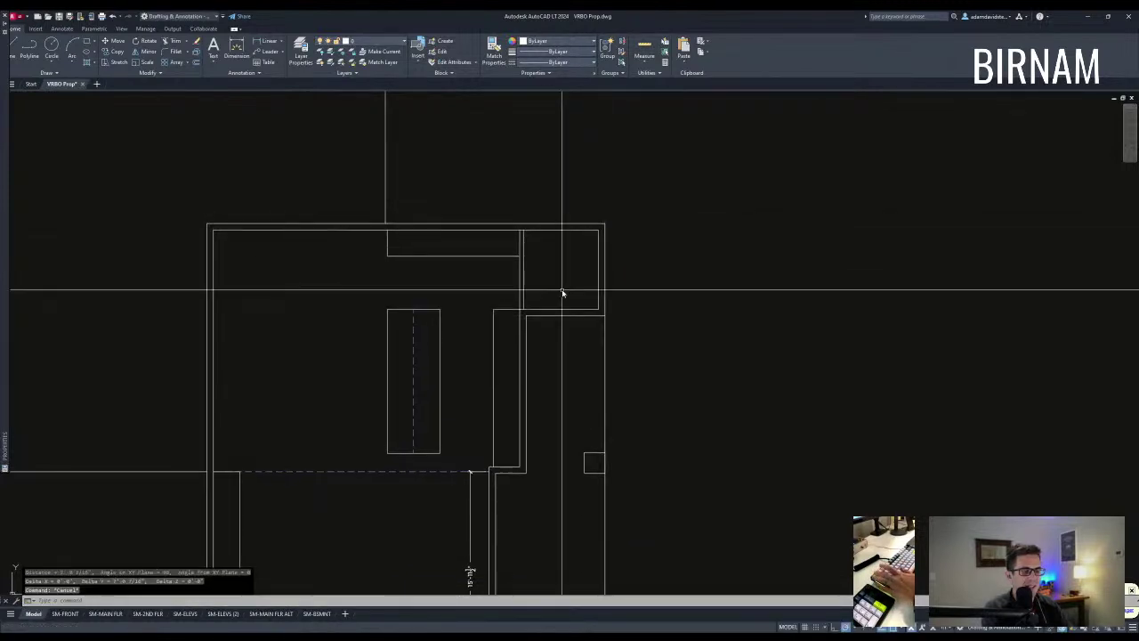
# Step: Offset the outer line of the corner room's lower wall upward by 8 feet as a guide
pyautogui.scroll(-2, 584, 311)
pyautogui.write('o')
pyautogui.press('space')
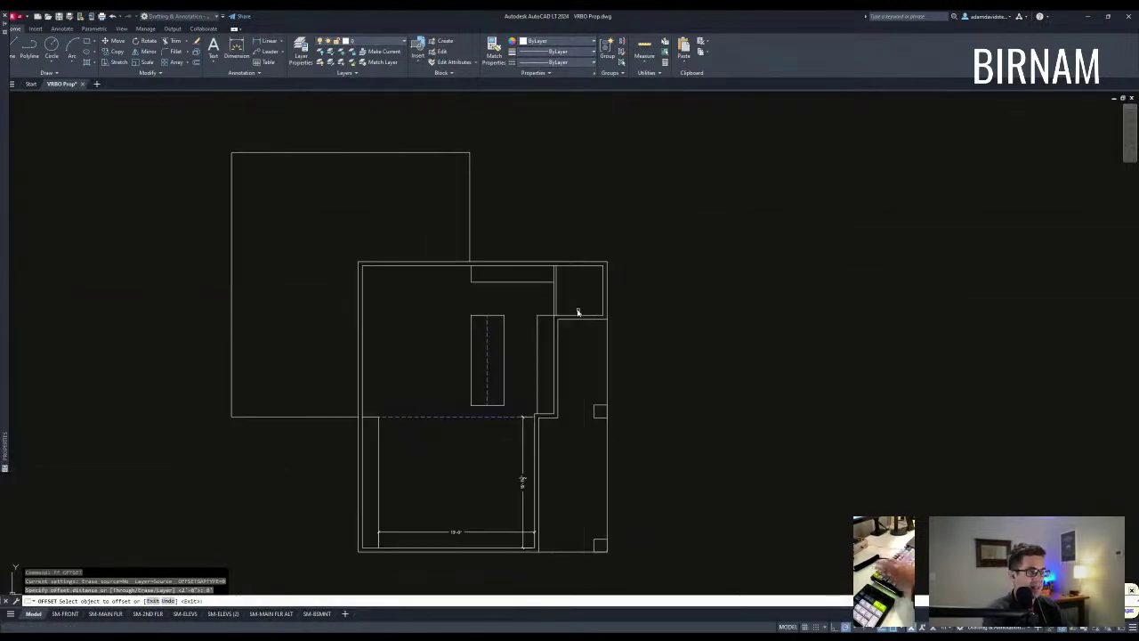
pyautogui.press('Escape')
# Step: Stretch the house's top wall and upper counter up to the guide line, and erase the guide
pyautogui.write('st')
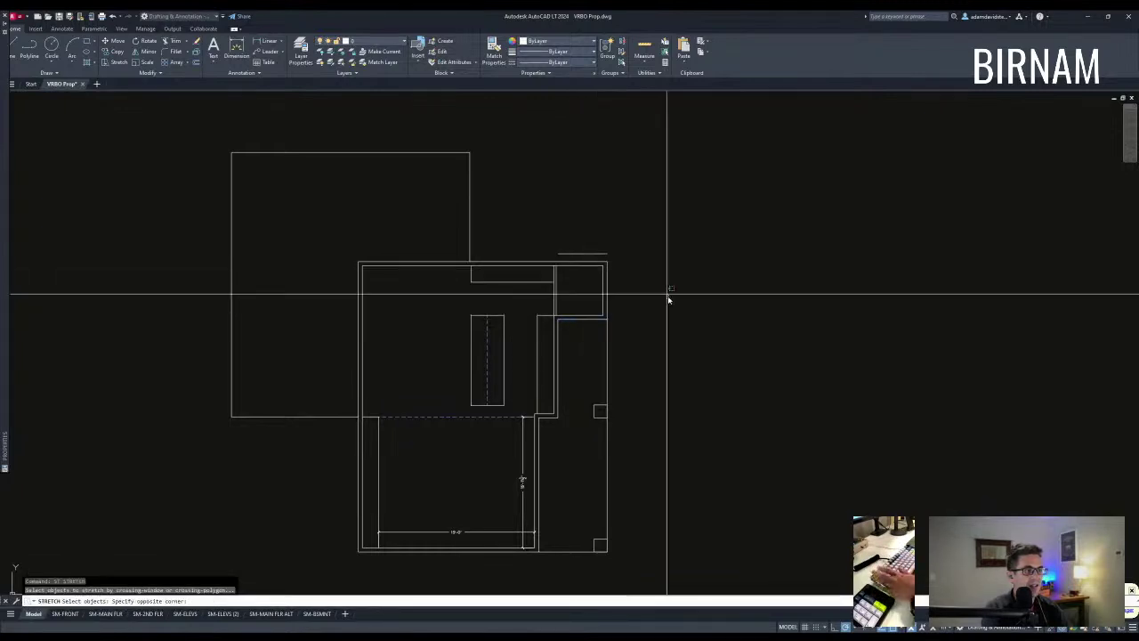
pyautogui.click(295, 226)
pyautogui.press('Return')
pyautogui.scroll(4, 605, 260)
pyautogui.click(605, 261)
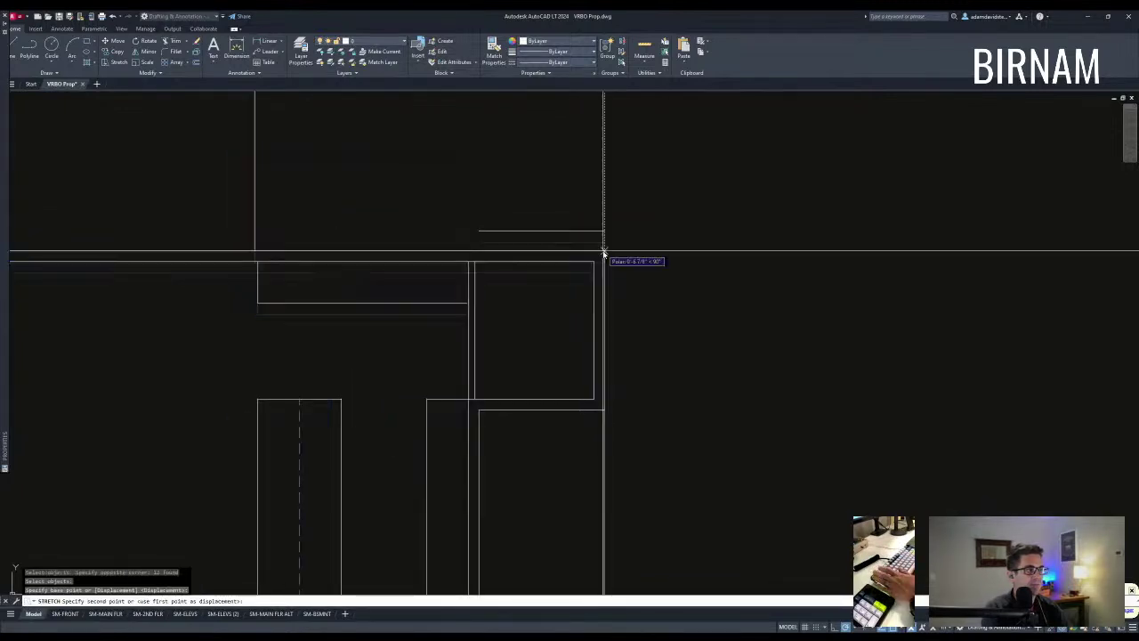
pyautogui.click(604, 243)
pyautogui.click(574, 221)
pyautogui.write('e')
pyautogui.press('space')
pyautogui.scroll(-3, 658, 216)
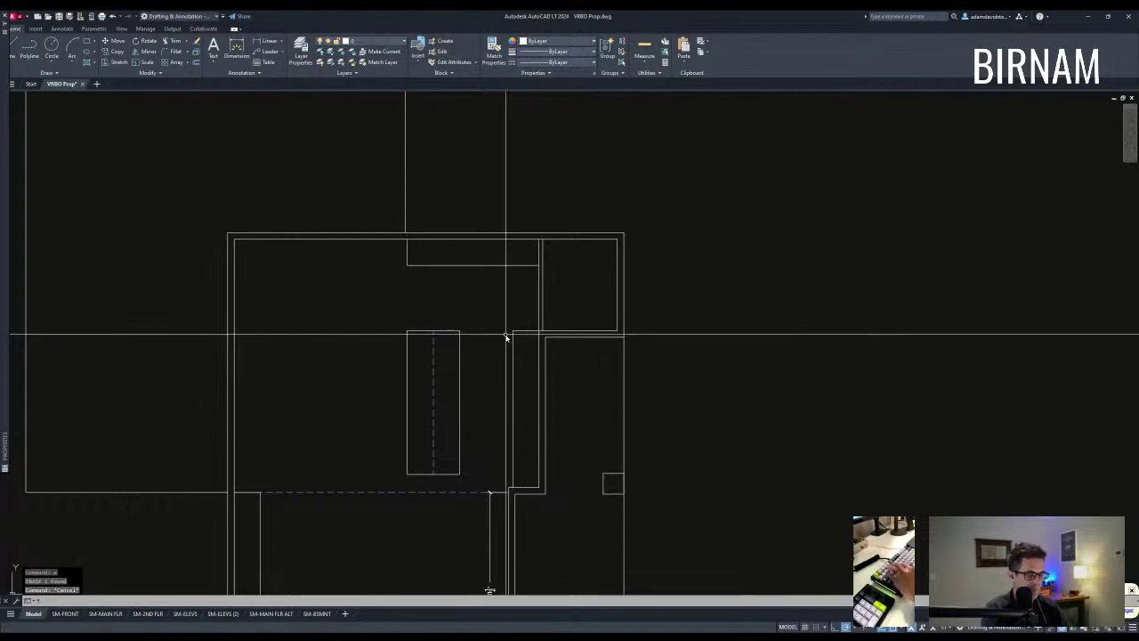
# Step: Offset the upper counter's front edge downward to mark the aisle above the island
pyautogui.write('o')
pyautogui.press('Return')
pyautogui.press('Escape')
pyautogui.press('Escape')
# Step: Move the top edges of the island and side counter up to the aisle guide line and remove the guide
pyautogui.scroll(4, 522, 382)
pyautogui.click(155, 368)
pyautogui.click(739, 307)
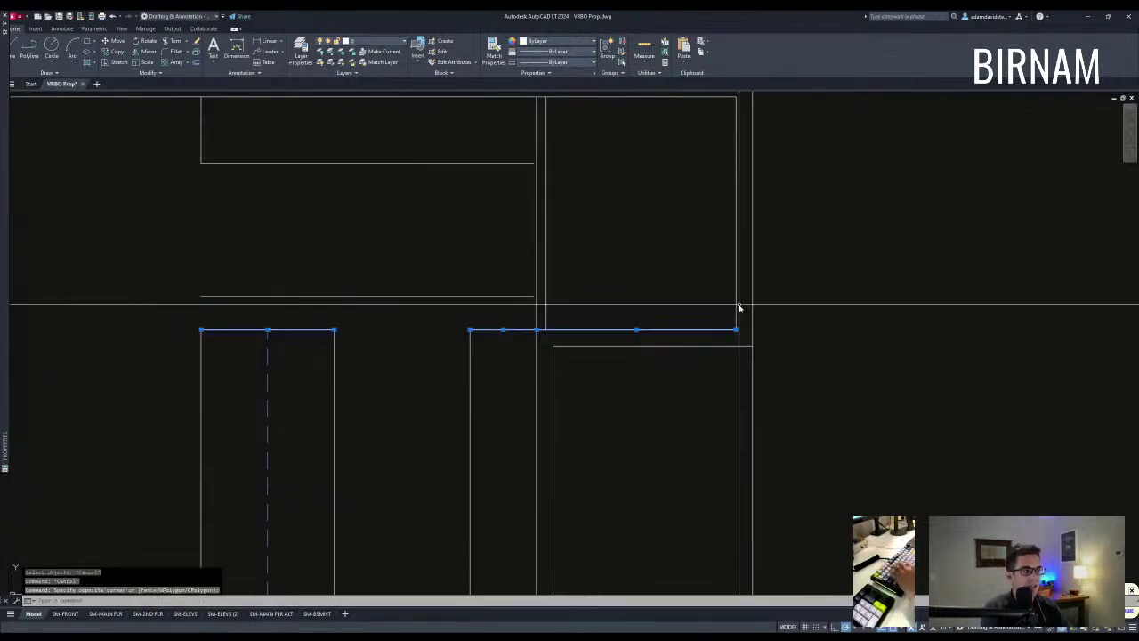
pyautogui.write('m')
pyautogui.press('Return')
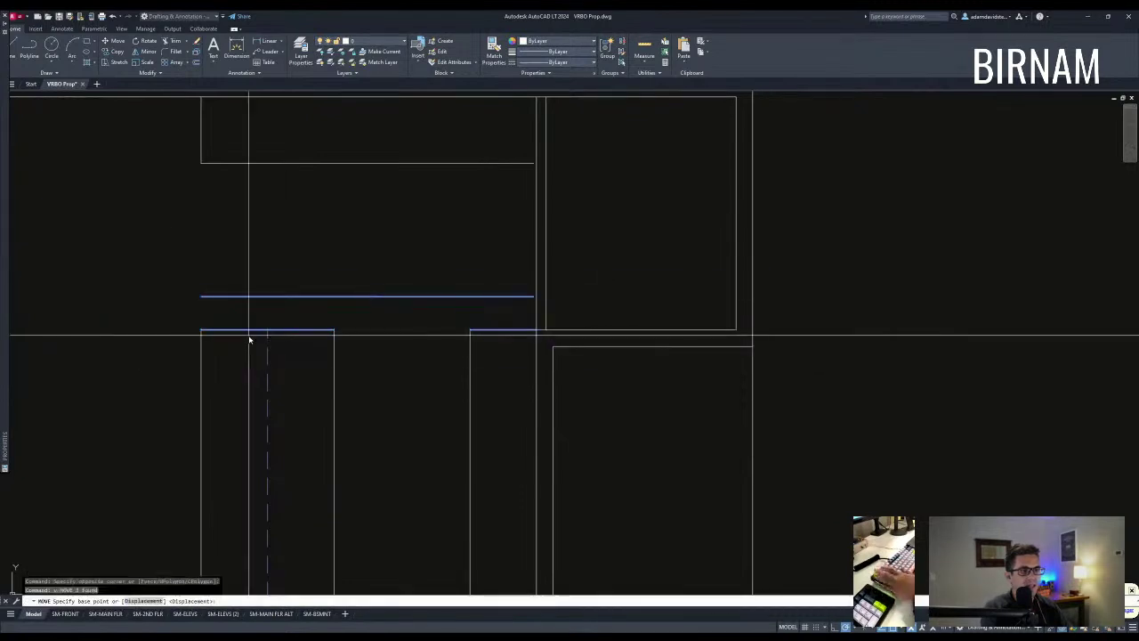
pyautogui.click(280, 334)
pyautogui.press('Escape')
pyautogui.scroll(-3, 456, 344)
# Step: Extend the island's sides, its dashed centre line and the side counter's edge up to the moved top edges
pyautogui.click(378, 305)
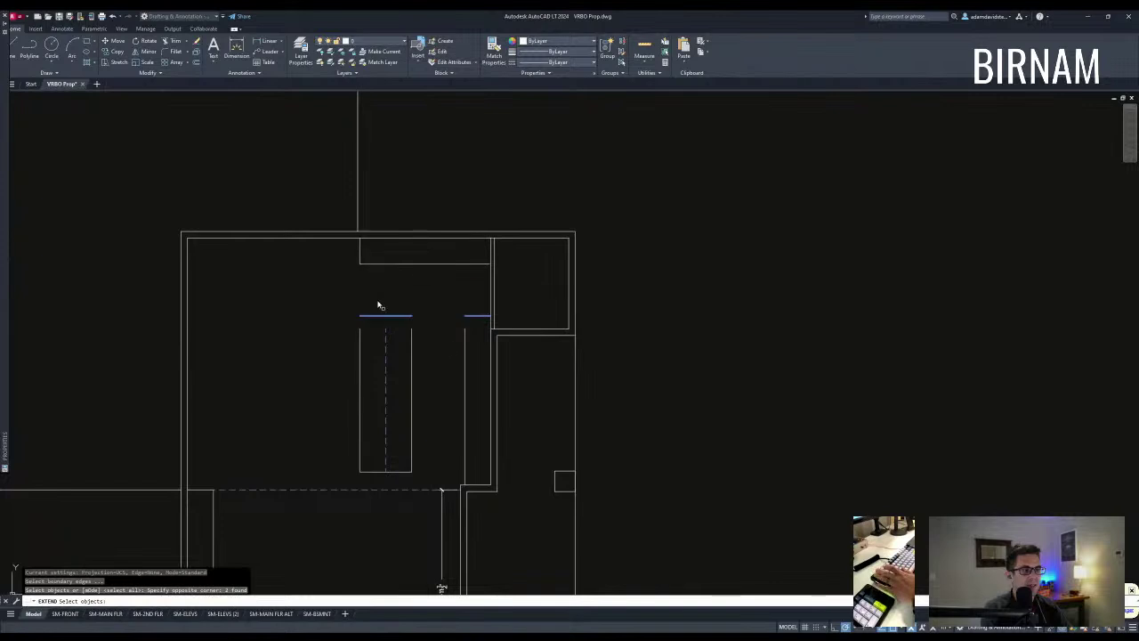
pyautogui.click(321, 348)
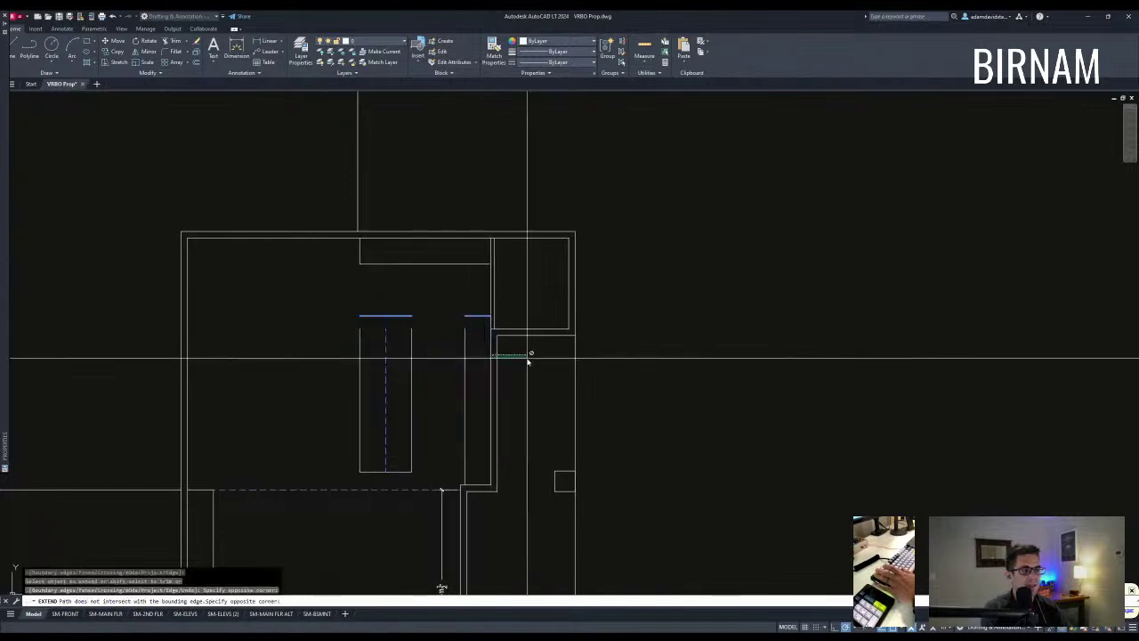
pyautogui.click(444, 354)
pyautogui.press('Escape')
# Step: Stretch the kitchen island's lower end upward by 36 inches, shortening the island and its dashed centre line
pyautogui.moveTo(430, 494); pyautogui.dragTo(458, 456, button='middle')
pyautogui.write('ss')
pyautogui.press('space')
pyautogui.click(458, 446)
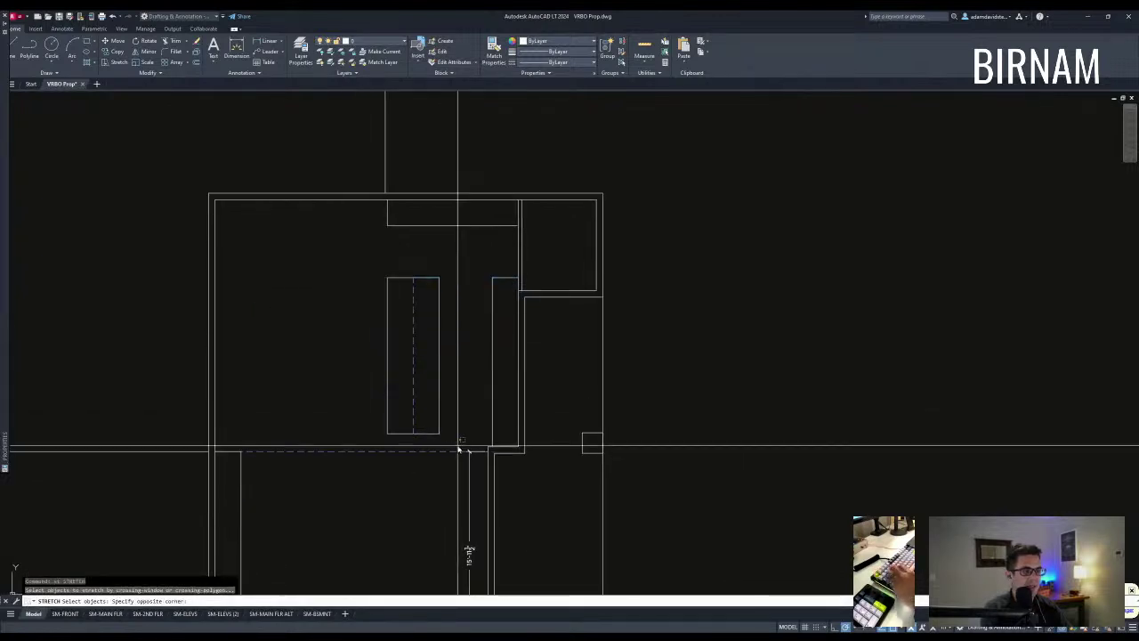
pyautogui.click(340, 411)
pyautogui.press('Escape')
pyautogui.press('Escape')
pyautogui.scroll(-3, 399, 427)
pyautogui.scroll(3, 445, 402)
pyautogui.moveTo(492, 332); pyautogui.dragTo(492, 352, button='middle')
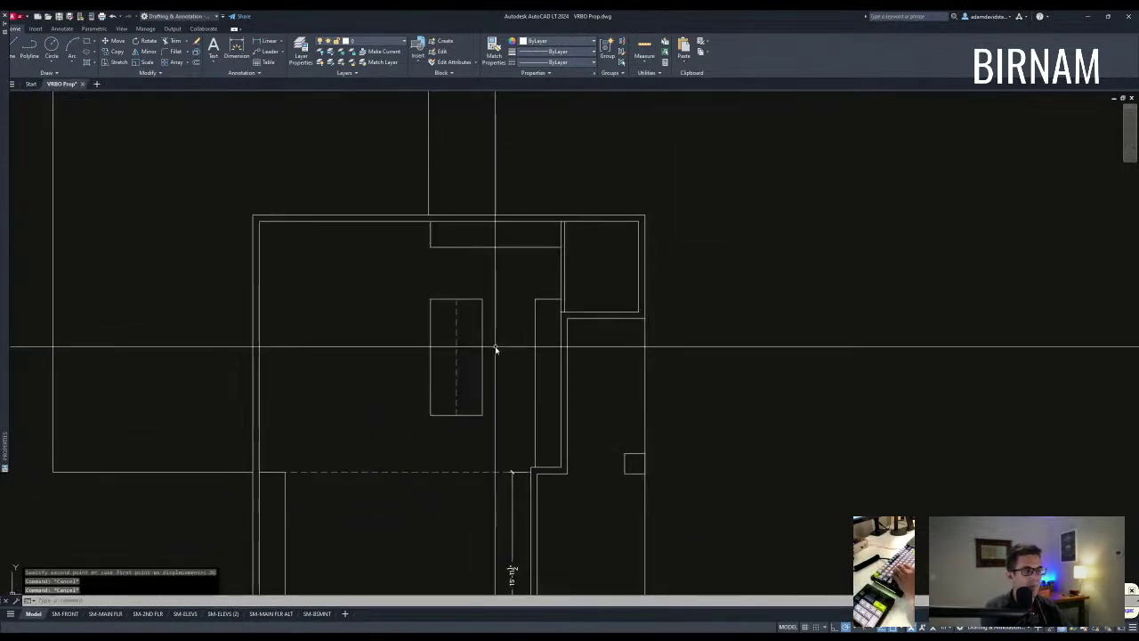
# Step: Examine the kitchen and floor plan together with the rectangular outline overlapping its upper-left part
pyautogui.moveTo(499, 420); pyautogui.dragTo(501, 364, button='middle')
pyautogui.click(393, 452)
pyautogui.press('Escape')
pyautogui.scroll(-2, 511, 427)
pyautogui.scroll(2, 499, 348)
pyautogui.scroll(-4, 503, 354)
pyautogui.scroll(2, 412, 280)
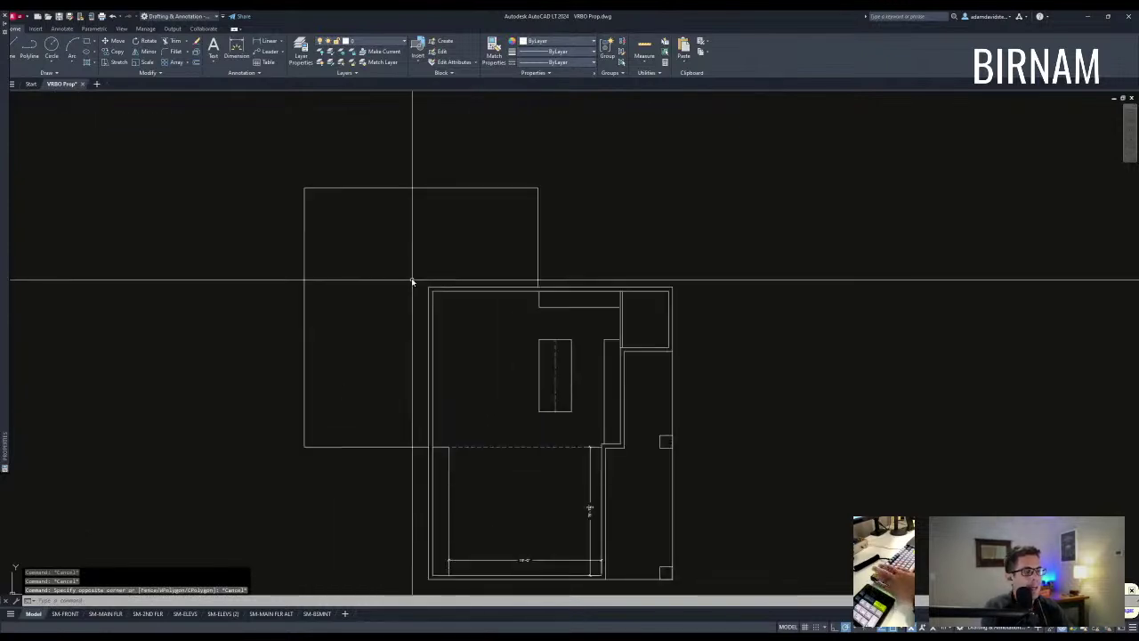
pyautogui.press('Escape')
pyautogui.press('Escape')
pyautogui.scroll(-2, 522, 305)
pyautogui.moveTo(511, 315); pyautogui.dragTo(504, 316, button='middle')
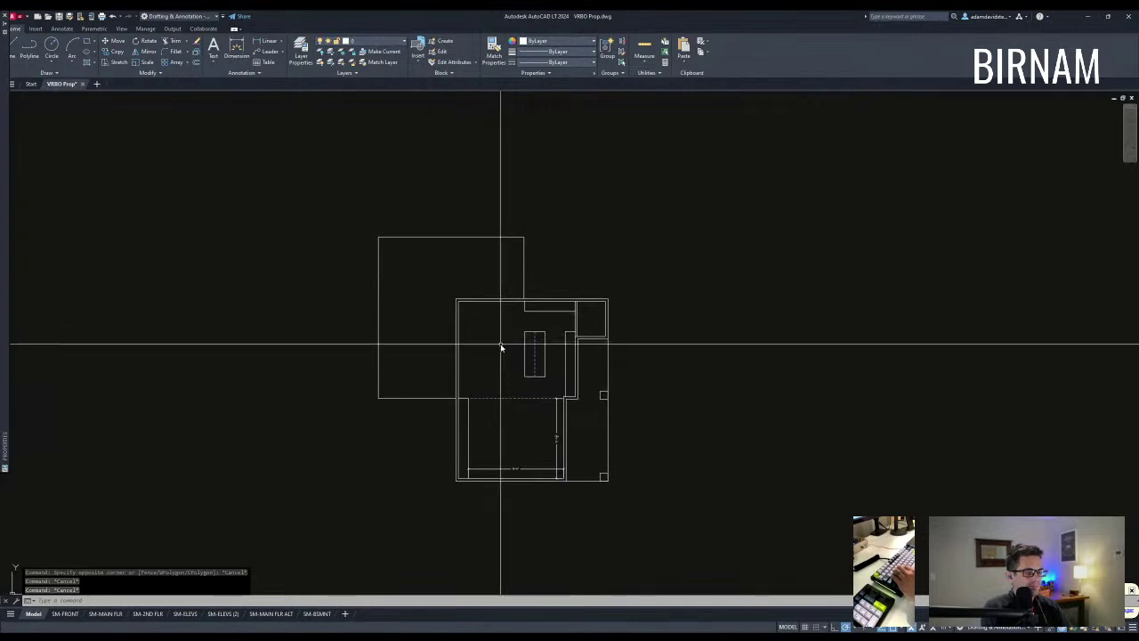
pyautogui.click(452, 303)
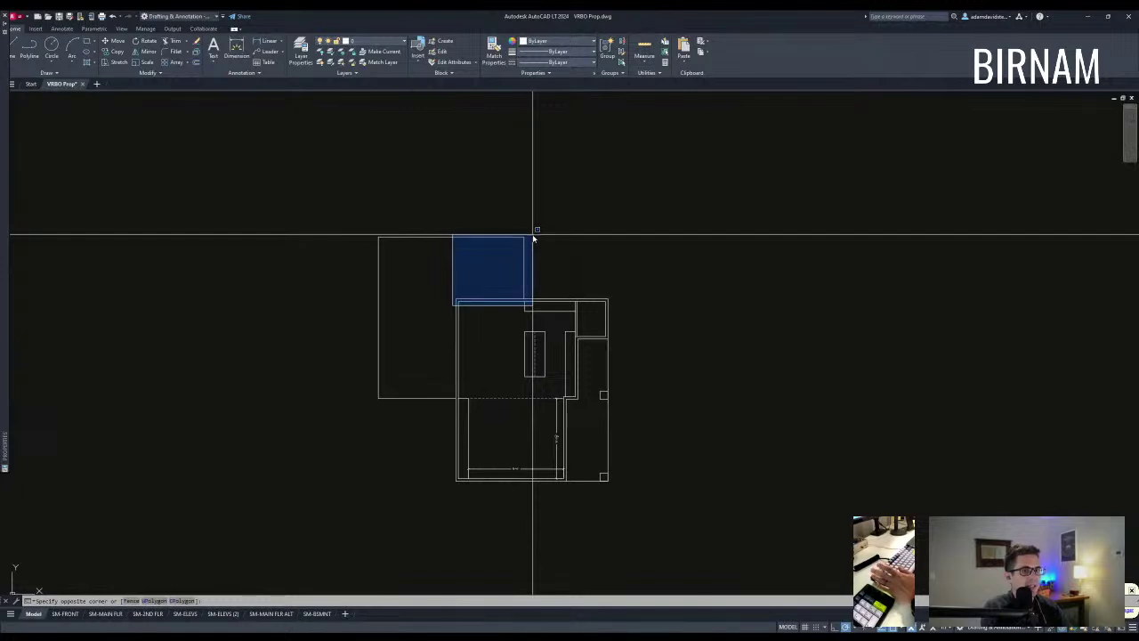
pyautogui.press('Escape')
pyautogui.scroll(4, 481, 285)
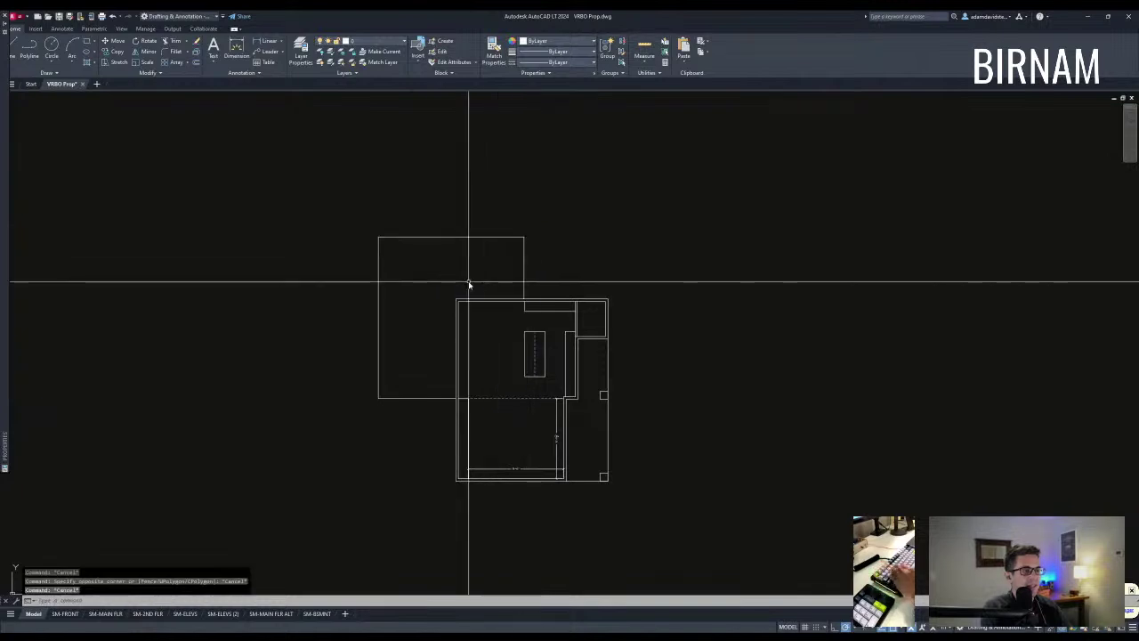
pyautogui.click(473, 331)
pyautogui.scroll(-2, 509, 256)
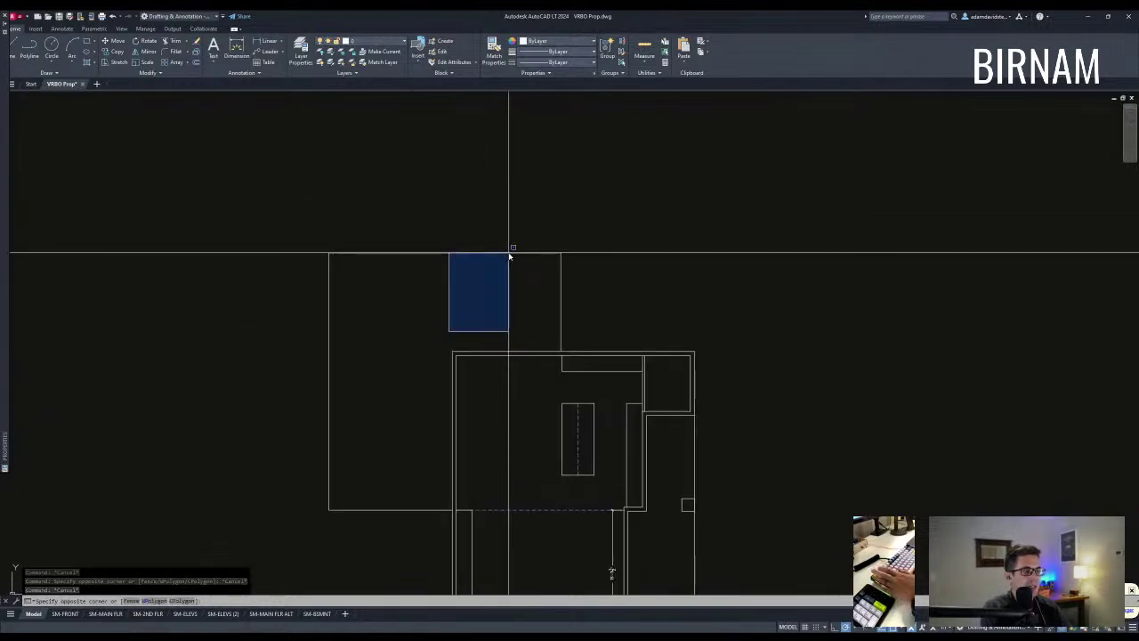
pyautogui.press('Escape')
pyautogui.press('Escape')
pyautogui.scroll(-4, 481, 316)
pyautogui.scroll(4, 481, 348)
# Step: Erase the large rectangular outline above and beside the floor plan
pyautogui.press('Escape')
pyautogui.scroll(-2, 528, 339)
pyautogui.click(598, 305)
pyautogui.click(556, 279)
pyautogui.write('e')
pyautogui.press('Return')
pyautogui.press('Escape')
# Step: Copy the switchback stair layout with 3'-6" flights from the reference details and place it just above the floor plan
pyautogui.scroll(-3, 463, 376)
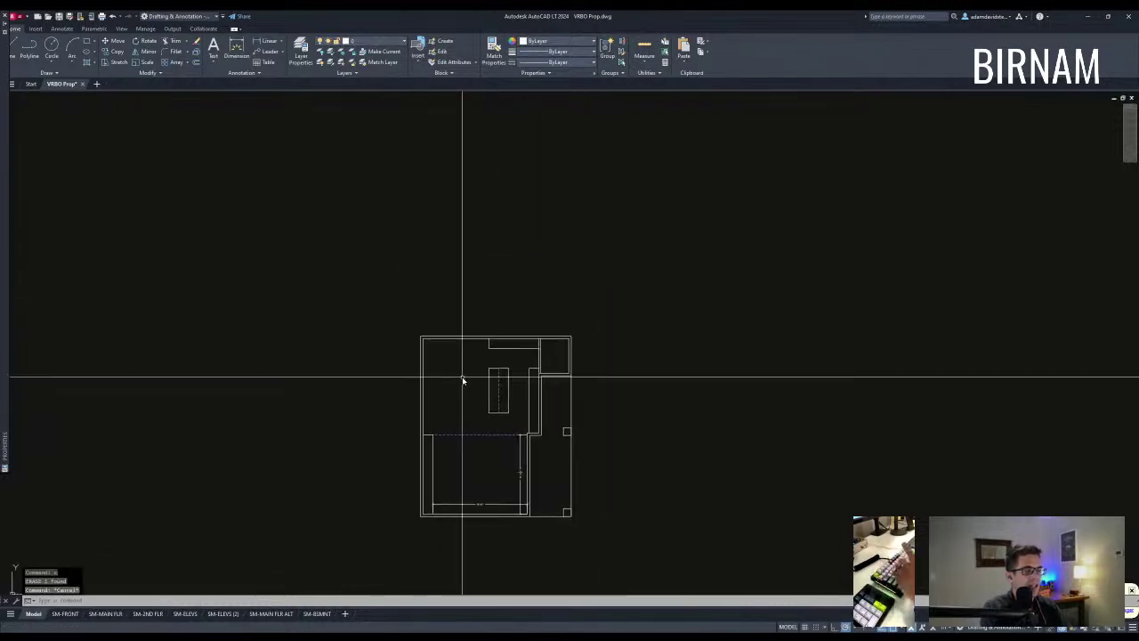
pyautogui.scroll(-5, 479, 274)
pyautogui.moveTo(485, 199); pyautogui.dragTo(493, 280, button='middle')
pyautogui.scroll(-5, 495, 279)
pyautogui.moveTo(514, 169); pyautogui.dragTo(527, 374, button='middle')
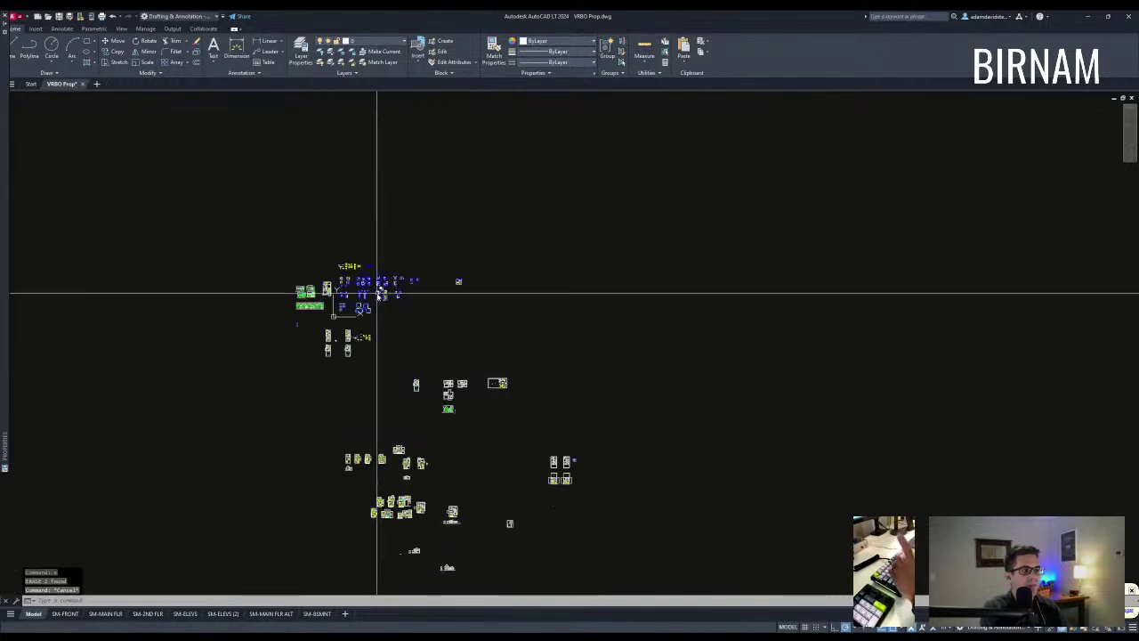
pyautogui.scroll(4, 378, 288)
pyautogui.scroll(-1, 502, 361)
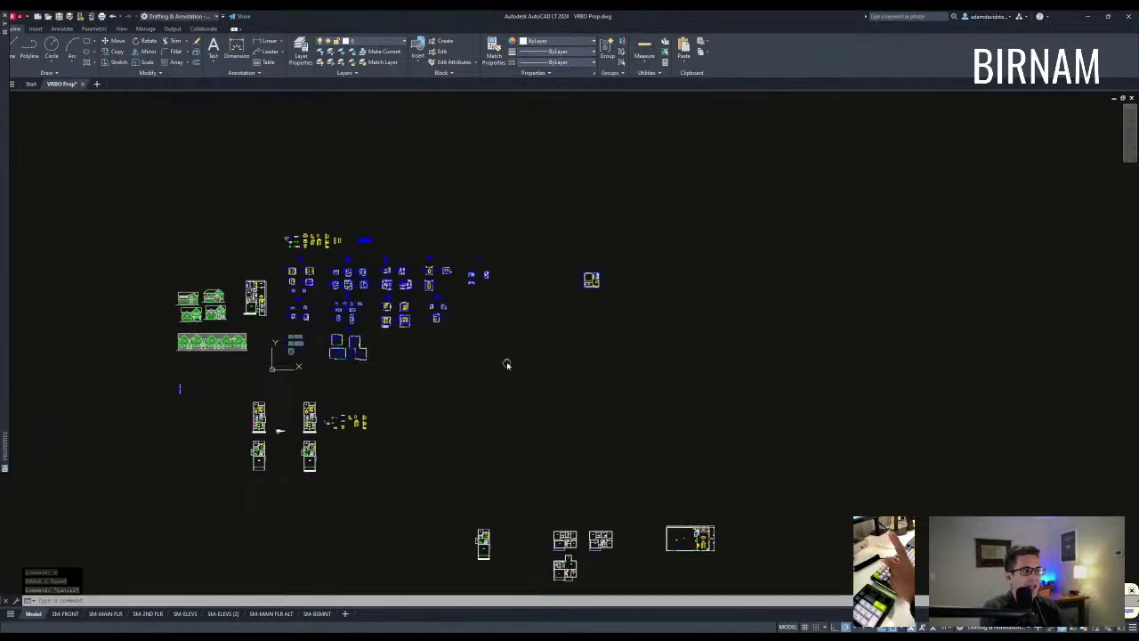
pyautogui.scroll(6, 476, 279)
pyautogui.scroll(-4, 646, 346)
pyautogui.scroll(6, 223, 327)
pyautogui.moveTo(362, 333); pyautogui.dragTo(478, 363, button='middle')
pyautogui.click(705, 365)
pyautogui.click(157, 224)
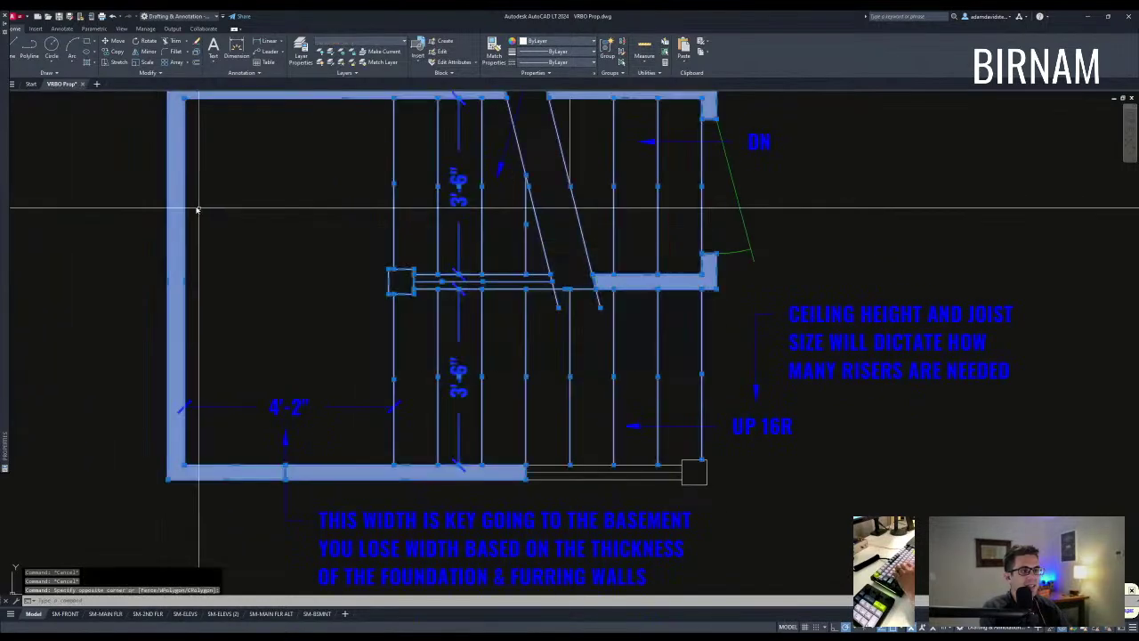
pyautogui.write('co')
pyautogui.press('space')
pyautogui.click(272, 246)
pyautogui.scroll(-9, 307, 257)
pyautogui.scroll(-1, 448, 320)
pyautogui.moveTo(517, 457); pyautogui.dragTo(446, 243, button='middle')
pyautogui.scroll(10, 433, 311)
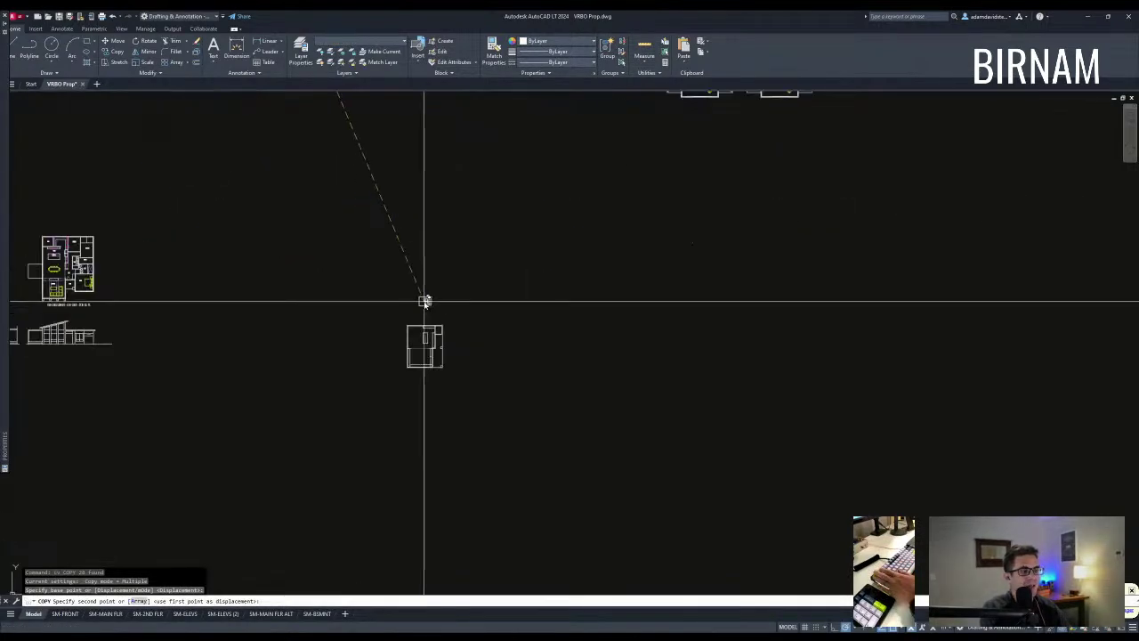
pyautogui.click(429, 328)
pyautogui.press('Escape')
pyautogui.press('Escape')
# Step: Erase the flight dimensions and the square newel post from the copied stair
pyautogui.scroll(5, 442, 329)
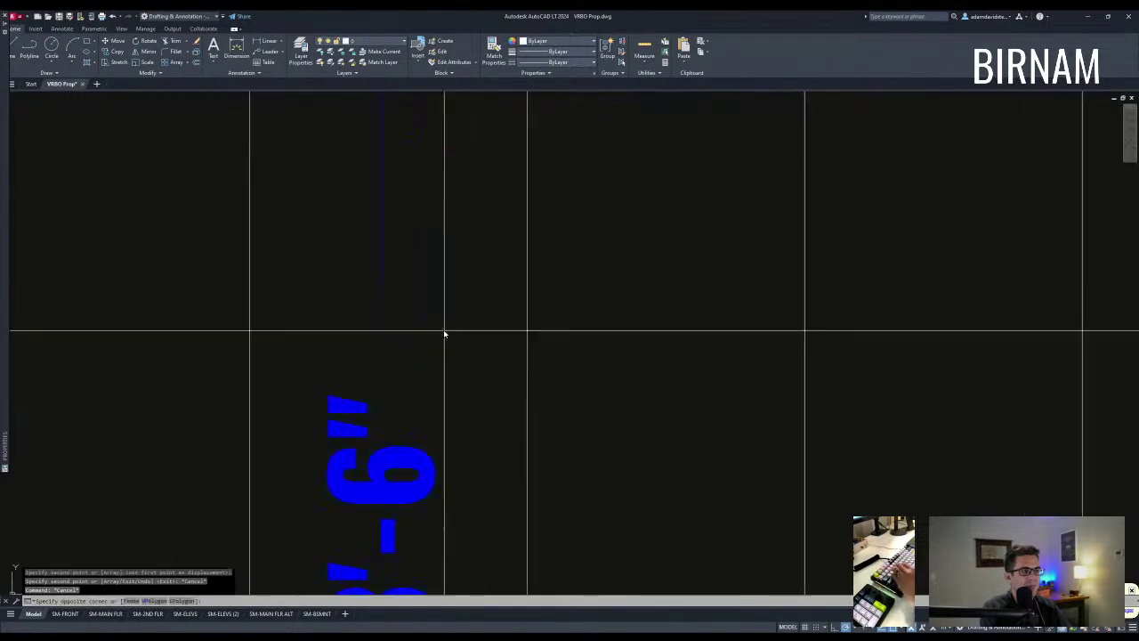
pyautogui.write('e')
pyautogui.press('Escape')
pyautogui.scroll(-2, 434, 356)
pyautogui.click(416, 313)
pyautogui.click(397, 278)
pyautogui.write('e')
pyautogui.moveTo(429, 231); pyautogui.dragTo(439, 333, button='middle')
pyautogui.scroll(-3, 438, 335)
pyautogui.press('Escape')
pyautogui.scroll(-3, 377, 345)
pyautogui.scroll(2, 372, 329)
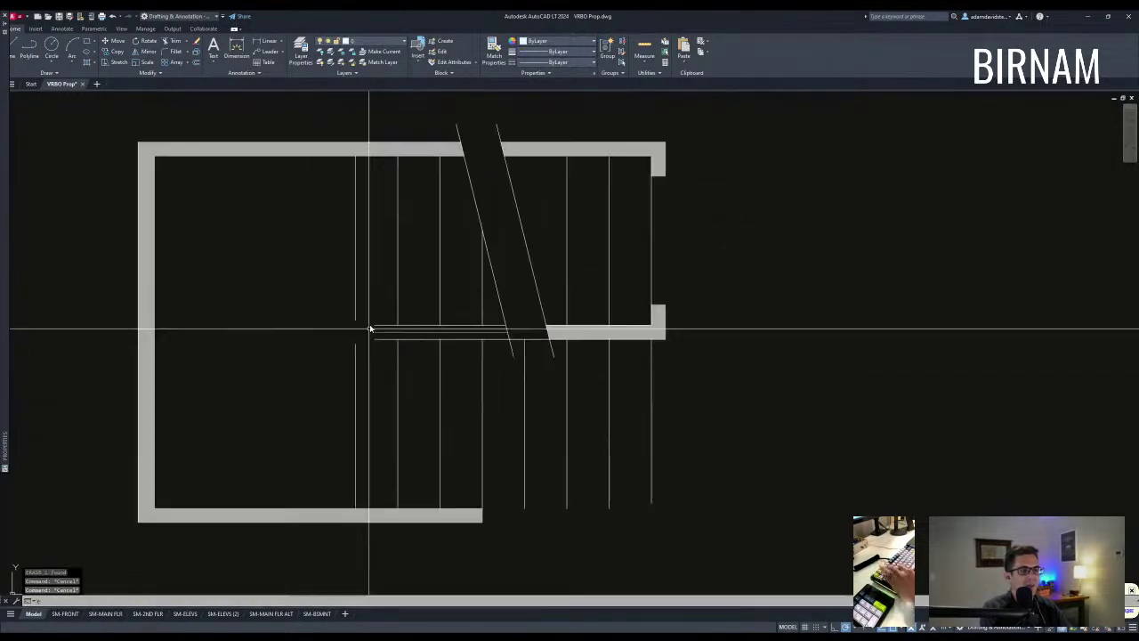
# Step: Fillet the upper flight's landing-side riser line with the top edge of the middle railing into a square corner
pyautogui.write('ex')
pyautogui.click(363, 363)
pyautogui.click(336, 290)
pyautogui.press('space')
pyautogui.scroll(2, 386, 350)
pyautogui.press('Escape')
pyautogui.write('f')
pyautogui.press('Return')
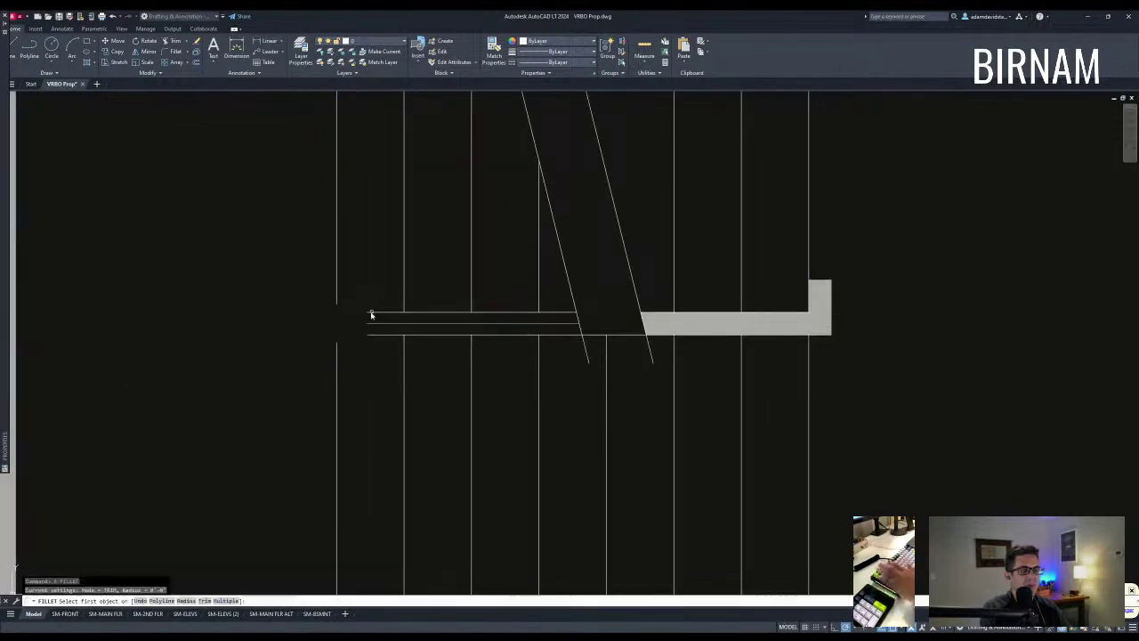
pyautogui.click(339, 287)
pyautogui.press('space')
pyautogui.press('Escape')
pyautogui.press('Escape')
# Step: Erase the lower flight's landing-side riser line
pyautogui.click(343, 369)
pyautogui.click(267, 350)
pyautogui.scroll(-2, 356, 381)
pyautogui.moveTo(356, 381); pyautogui.dragTo(386, 269, button='middle')
pyautogui.press('Escape')
pyautogui.click(397, 341)
pyautogui.click(359, 356)
pyautogui.write('e ex')
pyautogui.click(397, 442)
pyautogui.click(371, 404)
pyautogui.press('space')
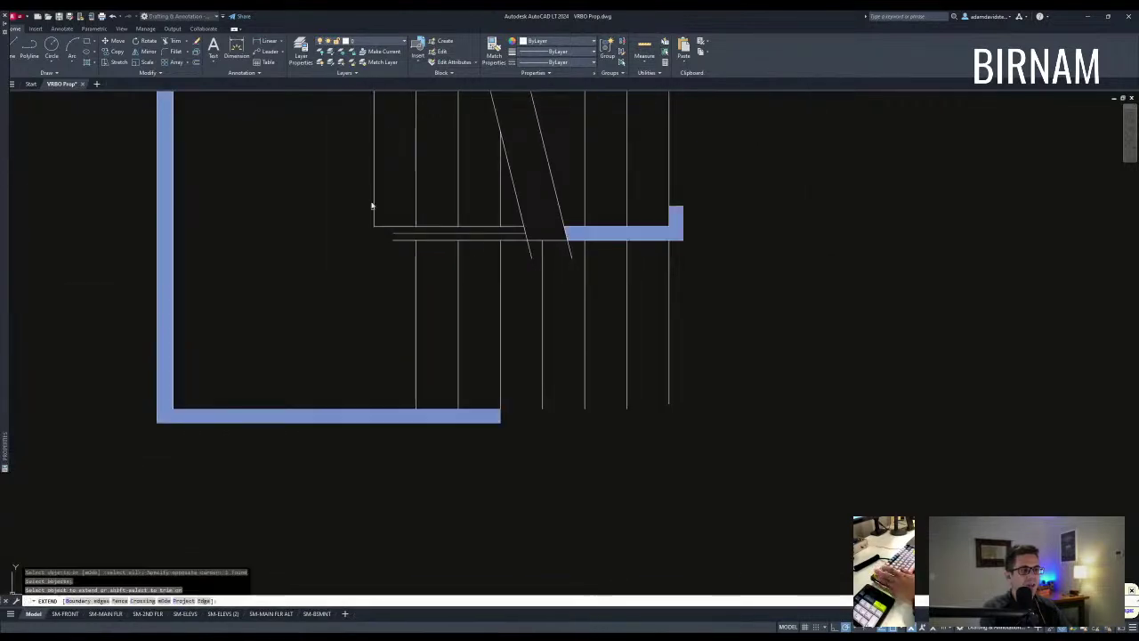
pyautogui.press('Escape')
pyautogui.press('Escape')
pyautogui.write('ex')
pyautogui.click(417, 425)
pyautogui.click(364, 381)
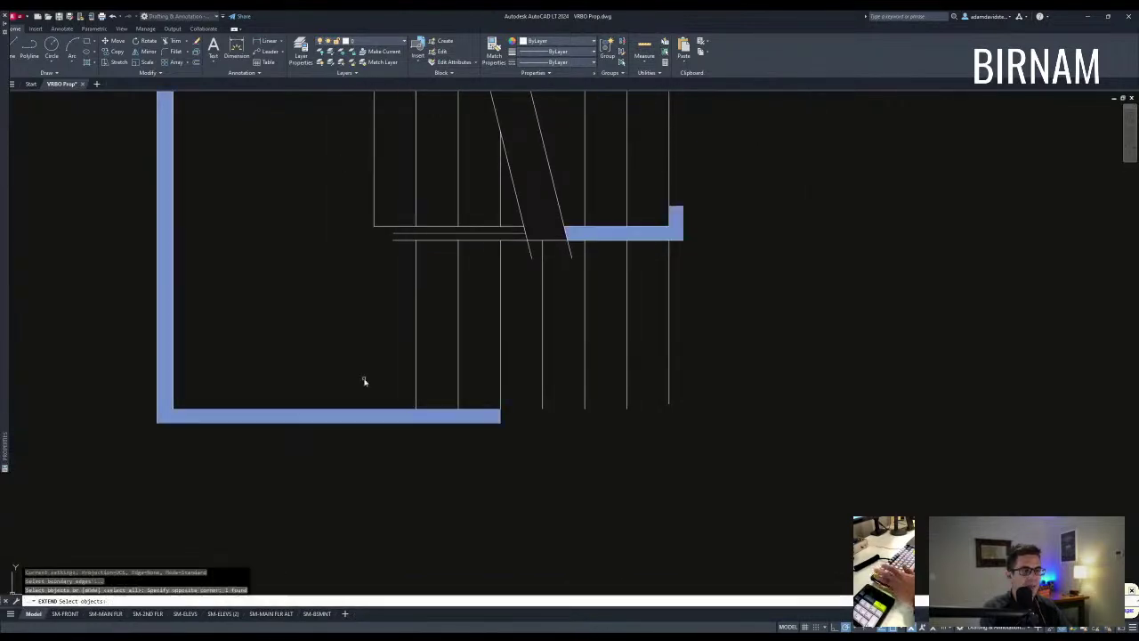
pyautogui.press('Escape')
pyautogui.press('Escape')
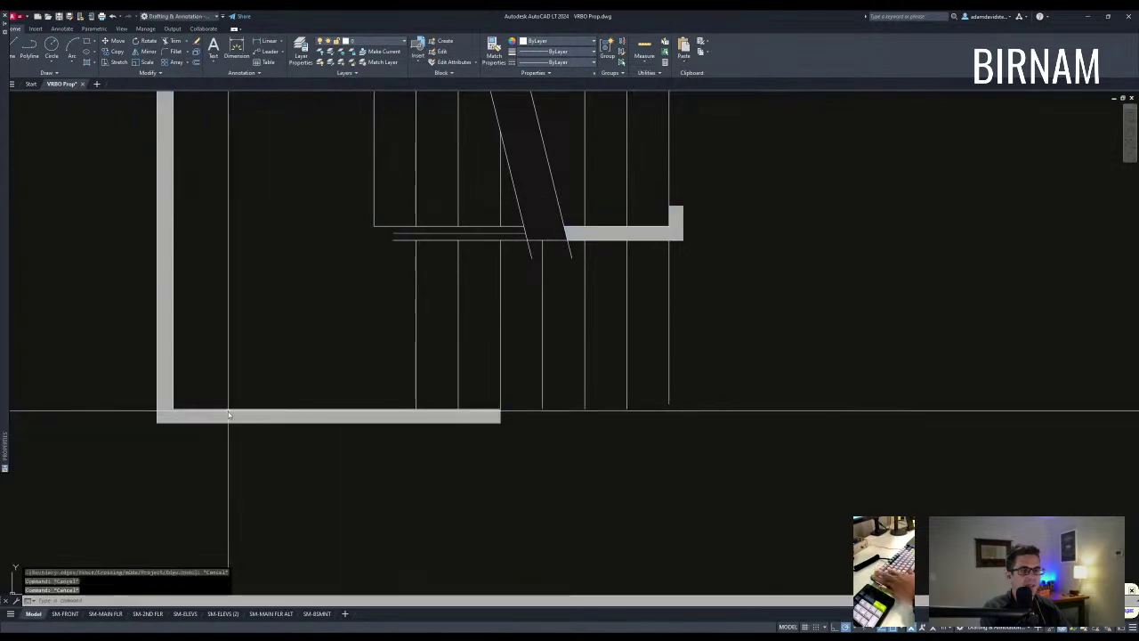
# Step: Draw a horizontal line along the lower wall's inner face, reaching just past the last riser
pyautogui.write('l')
pyautogui.press('Return')
pyautogui.click(686, 409)
pyautogui.press('Escape')
pyautogui.press('Escape')
# Step: Extend the landing-side riser line from the upper flight down to the new line along the lower wall
pyautogui.write('ex')
pyautogui.press('Return')
pyautogui.click(659, 432)
pyautogui.click(649, 402)
pyautogui.click(395, 219)
pyautogui.click(360, 207)
pyautogui.press('Escape')
pyautogui.press('Escape')
# Step: Extend the middle railing's lines to the landing-side riser line
pyautogui.write('ex')
pyautogui.press('Return')
pyautogui.click(383, 260)
pyautogui.click(333, 254)
pyautogui.press('Escape')
# Step: Erase the railing's inner centre line and the solid wall fill from the copied stair
pyautogui.click(420, 233)
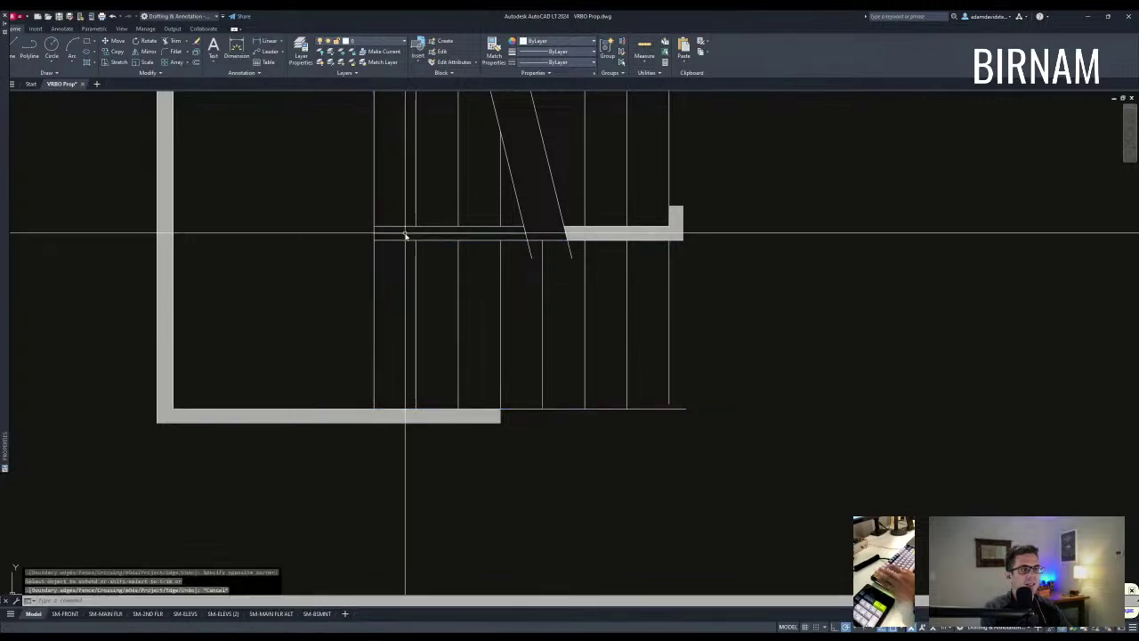
pyautogui.write('e')
pyautogui.press('Return')
pyautogui.click(657, 234)
pyautogui.write('e')
pyautogui.press('Return')
# Step: Draw a straight line closing the top of the stair from the landing's upper-left corner to the last riser
pyautogui.moveTo(643, 262)
pyautogui.mouseDown(button='middle')
pyautogui.moveTo(552, 299)
pyautogui.moveTo(554, 318)
pyautogui.mouseUp(button='middle')
pyautogui.scroll(-3, 554, 321)
pyautogui.moveTo(613, 396); pyautogui.dragTo(572, 396, button='middle')
pyautogui.scroll(1, 438, 270)
pyautogui.write('l')
pyautogui.press('Return')
pyautogui.click(374, 271)
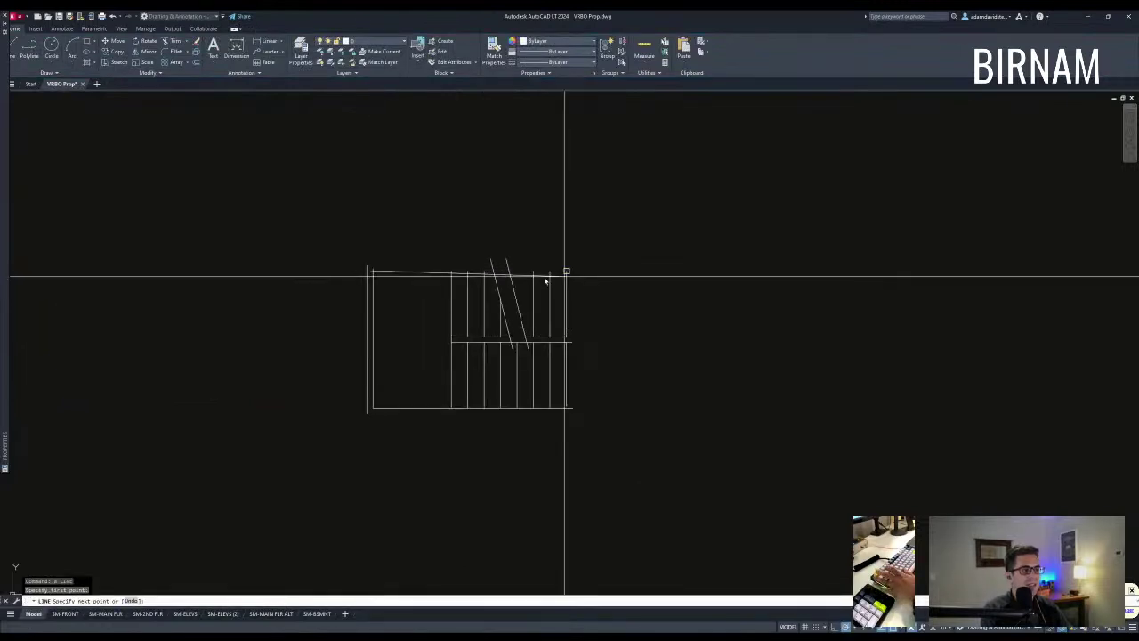
pyautogui.click(566, 271)
pyautogui.press('Escape')
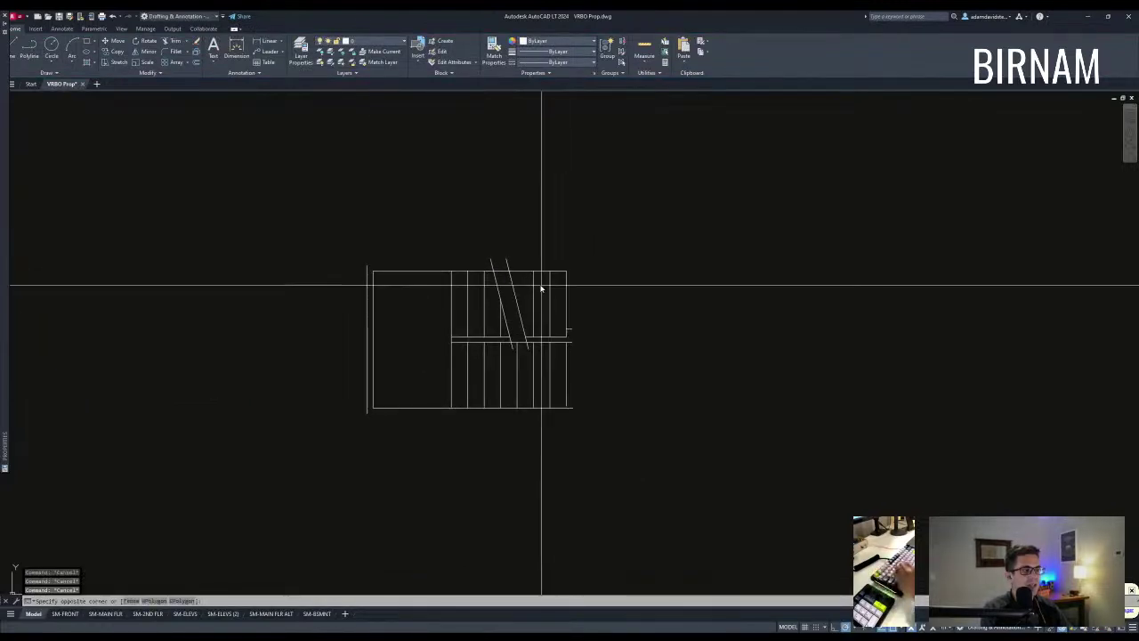
pyautogui.click(531, 288)
pyautogui.write('co')
pyautogui.press('Return')
pyautogui.press('Escape')
pyautogui.press('Escape')
# Step: Trim the stair linework near the diagonal break lines
pyautogui.scroll(4, 525, 298)
pyautogui.write('tr')
pyautogui.press('Return')
pyautogui.click(519, 353)
pyautogui.press('Escape')
pyautogui.scroll(-5, 532, 326)
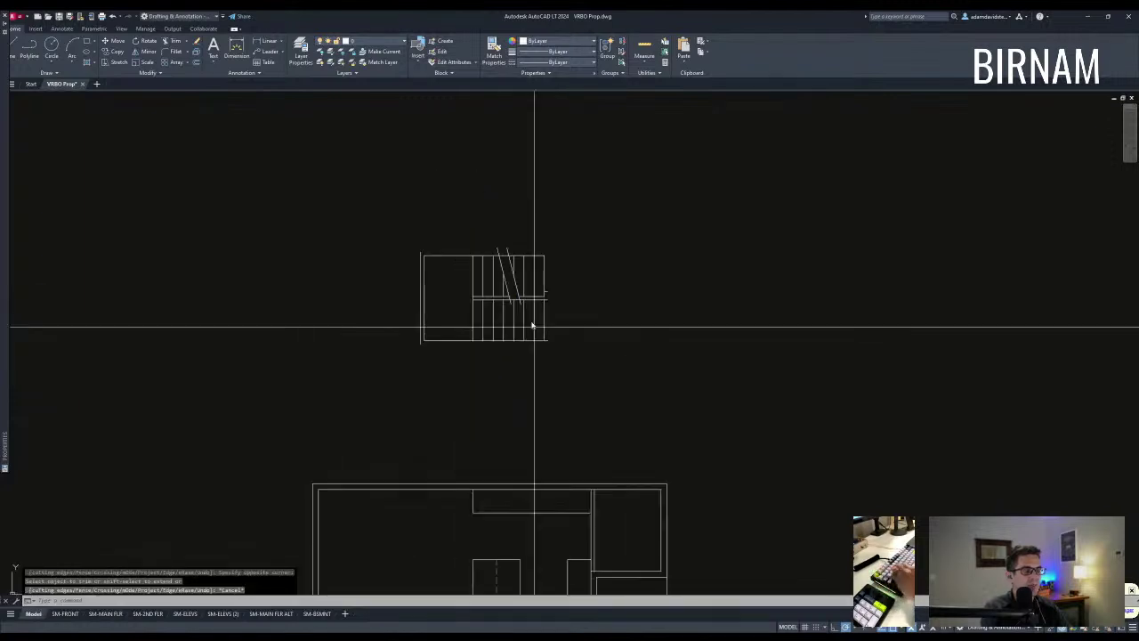
# Step: Rotate the whole stair 90 degrees clockwise so its landing sits above the flights
pyautogui.scroll(2, 574, 319)
pyautogui.scroll(-4, 394, 365)
pyautogui.click(313, 371)
pyautogui.click(481, 281)
pyautogui.write('ro')
pyautogui.press('Return')
pyautogui.click(441, 333)
pyautogui.click(440, 373)
# Step: Mirror the stair across a vertical axis beside it and erase the source, so the break lines fall on the opposite flight
pyautogui.click(486, 359)
pyautogui.click(400, 219)
pyautogui.write('mi')
pyautogui.press('Return')
pyautogui.click(409, 254)
pyautogui.click(410, 193)
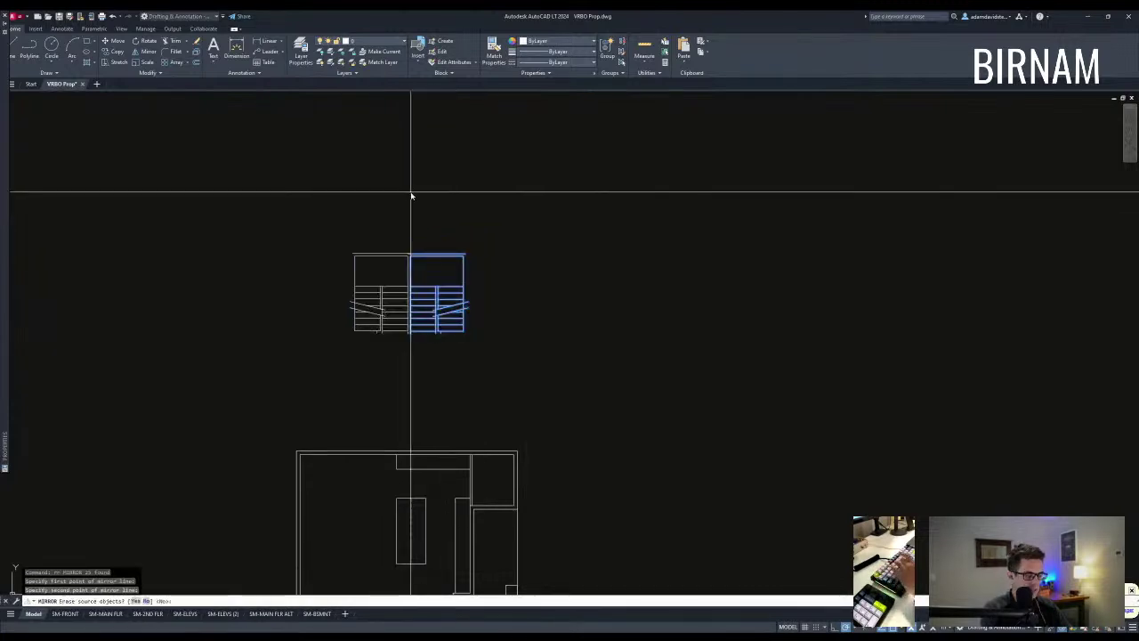
pyautogui.press('y')
pyautogui.press('Return')
# Step: Move the mirrored stair to just above the house's upper-left corner
pyautogui.moveTo(449, 339); pyautogui.dragTo(467, 303, button='middle')
pyautogui.click(470, 302)
pyautogui.click(287, 175)
pyautogui.write('v')
pyautogui.press('Return')
pyautogui.click(385, 283)
pyautogui.moveTo(326, 360); pyautogui.dragTo(340, 323, button='middle')
pyautogui.click(343, 324)
# Step: Draw a vertical guide line and move the stair so its left edge aligns with the left exterior wall's inner face
pyautogui.write('l')
pyautogui.press('Return')
pyautogui.click(331, 213)
pyautogui.press('Return')
pyautogui.click(324, 354)
pyautogui.click(406, 233)
pyautogui.write('v')
pyautogui.press('Return')
pyautogui.scroll(4, 349, 262)
pyautogui.scroll(3, 294, 253)
pyautogui.click(305, 243)
pyautogui.click(310, 243)
# Step: Erase the vertical guide line beside the stair
pyautogui.click(329, 216)
pyautogui.click(298, 200)
pyautogui.write('e')
pyautogui.press('Return')
pyautogui.moveTo(371, 359); pyautogui.dragTo(367, 192, button='middle')
pyautogui.scroll(-2, 368, 193)
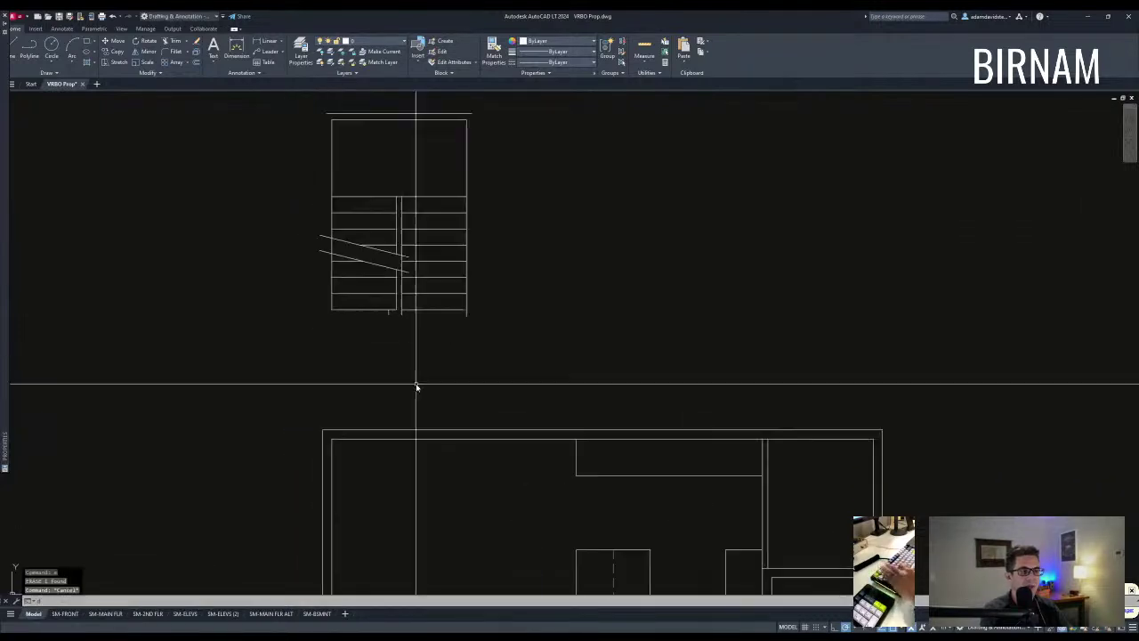
# Step: Measure the vertical distance between the foot of the stair and the house's upper wall
pyautogui.scroll(2, 416, 383)
pyautogui.write('dd')
pyautogui.press('Return')
pyautogui.click(392, 466)
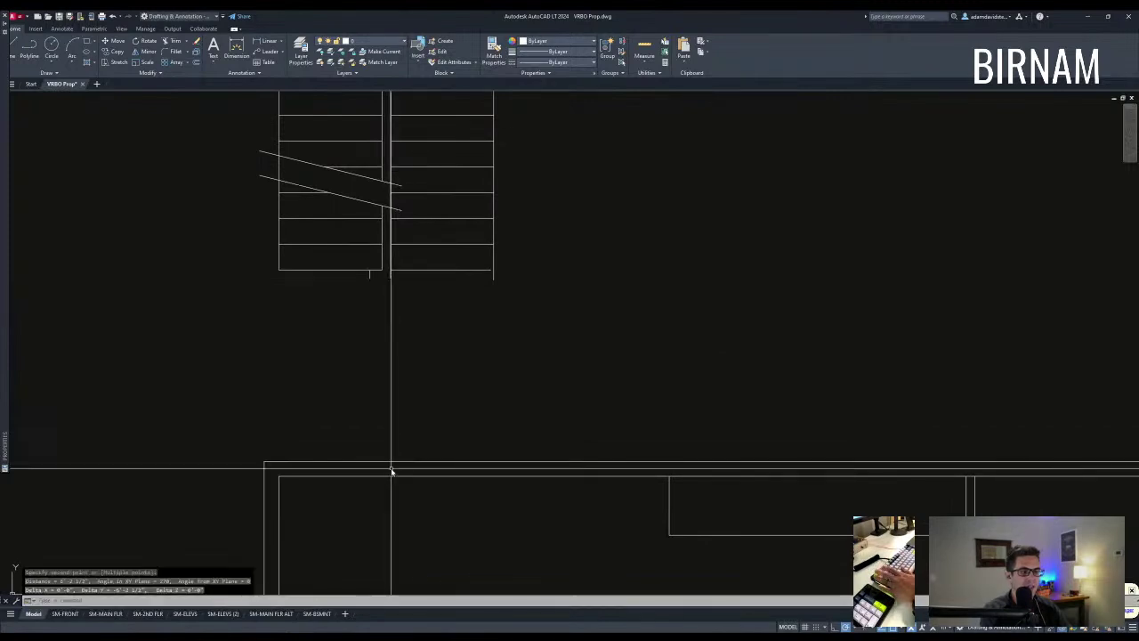
# Step: Offset the house's upper exterior wall line 6' upward as a guide
pyautogui.write('of')
pyautogui.press('Return')
pyautogui.write('6')
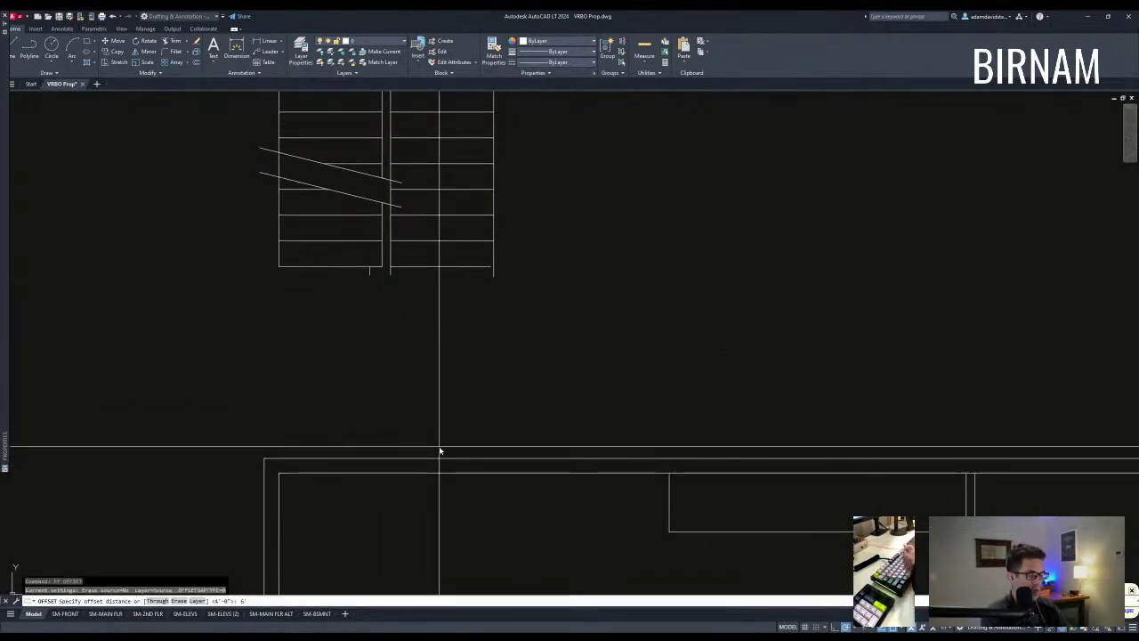
pyautogui.click(394, 460)
pyautogui.click(413, 378)
pyautogui.press('Escape')
pyautogui.scroll(-2, 432, 472)
# Step: Move the stair so the lower end of its centre railing rests on the offset guide line
pyautogui.click(294, 385)
pyautogui.click(547, 115)
pyautogui.write('m')
pyautogui.scroll(2, 408, 381)
pyautogui.scroll(2, 419, 374)
pyautogui.click(411, 349)
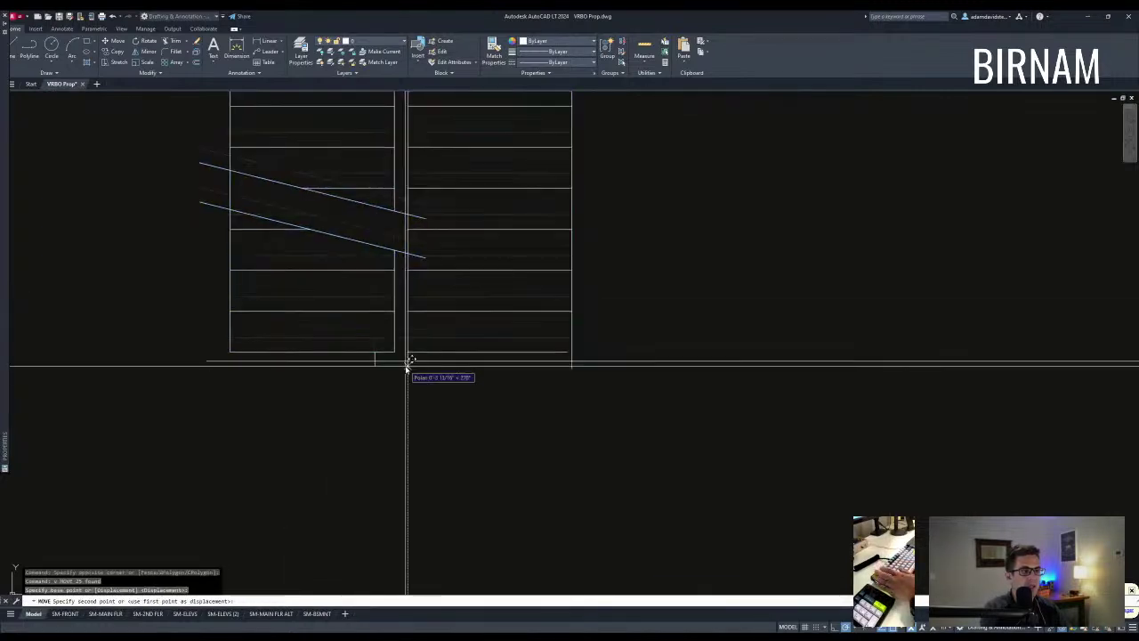
pyautogui.press('Escape')
pyautogui.scroll(-4, 491, 321)
# Step: Erase the offset guide line at the foot of the stair
pyautogui.click(563, 361)
pyautogui.click(550, 316)
pyautogui.press('Delete')
pyautogui.press('Escape')
# Step: Draw a horizontal line from the lower end of the centre railing leftward past the stair's left edge
pyautogui.moveTo(558, 376); pyautogui.dragTo(502, 375, button='middle')
pyautogui.scroll(2, 281, 340)
pyautogui.write('a')
pyautogui.press('Escape')
pyautogui.write('a')
pyautogui.write('l')
pyautogui.press('Return')
pyautogui.click(472, 333)
pyautogui.press('Escape')
pyautogui.scroll(-4, 338, 334)
pyautogui.scroll(2, 480, 374)
pyautogui.scroll(-2, 454, 381)
pyautogui.write('f')
pyautogui.press('Return')
pyautogui.press('Escape')
pyautogui.press('Escape')
pyautogui.moveTo(486, 387); pyautogui.dragTo(411, 386, button='middle')
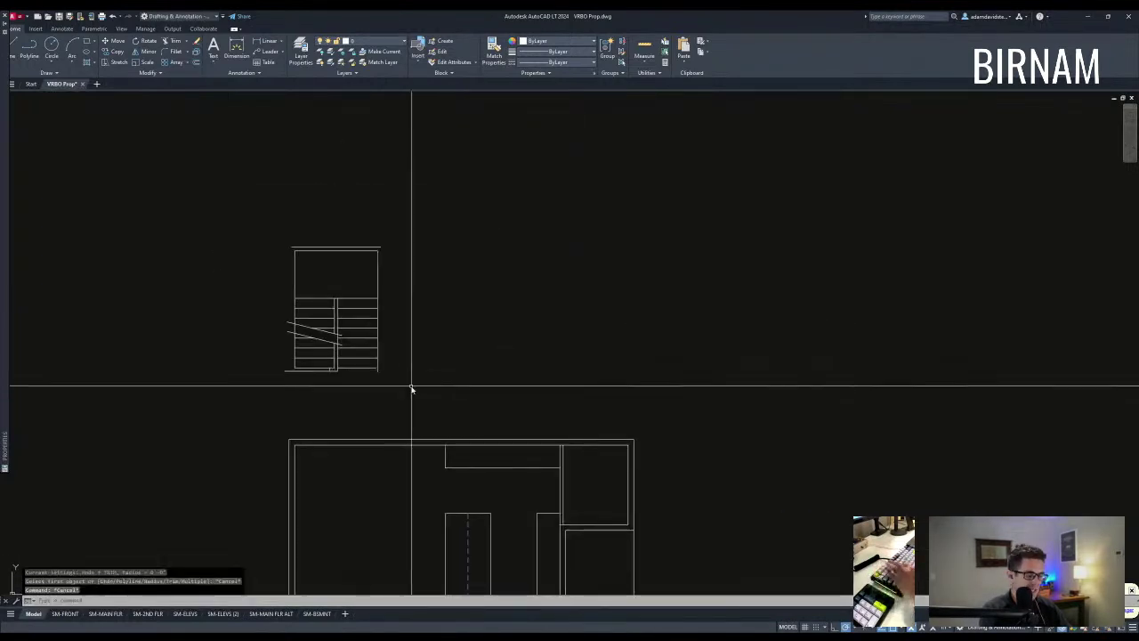
# Step: Offset the stair's right edge 3 1/2" outward to form the wall thickness
pyautogui.write('o')
pyautogui.press('Return')
pyautogui.press('Return')
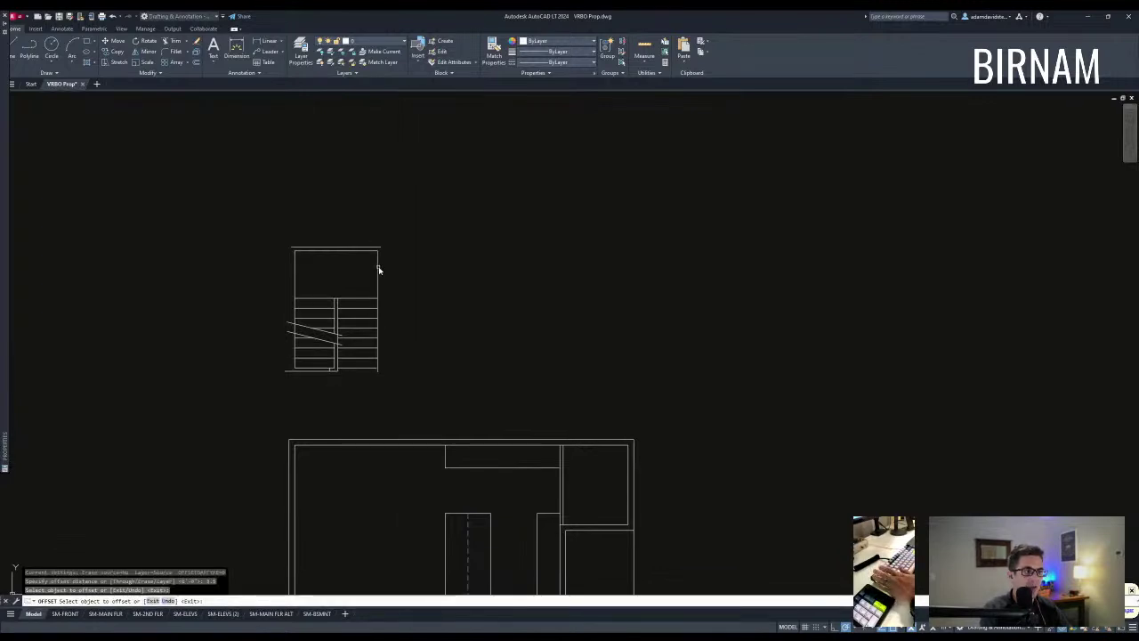
pyautogui.press('Escape')
# Step: Stretch the centre railing and right flight 6" to the right to widen the left flight
pyautogui.scroll(3, 404, 394)
pyautogui.write('s')
pyautogui.press('Return')
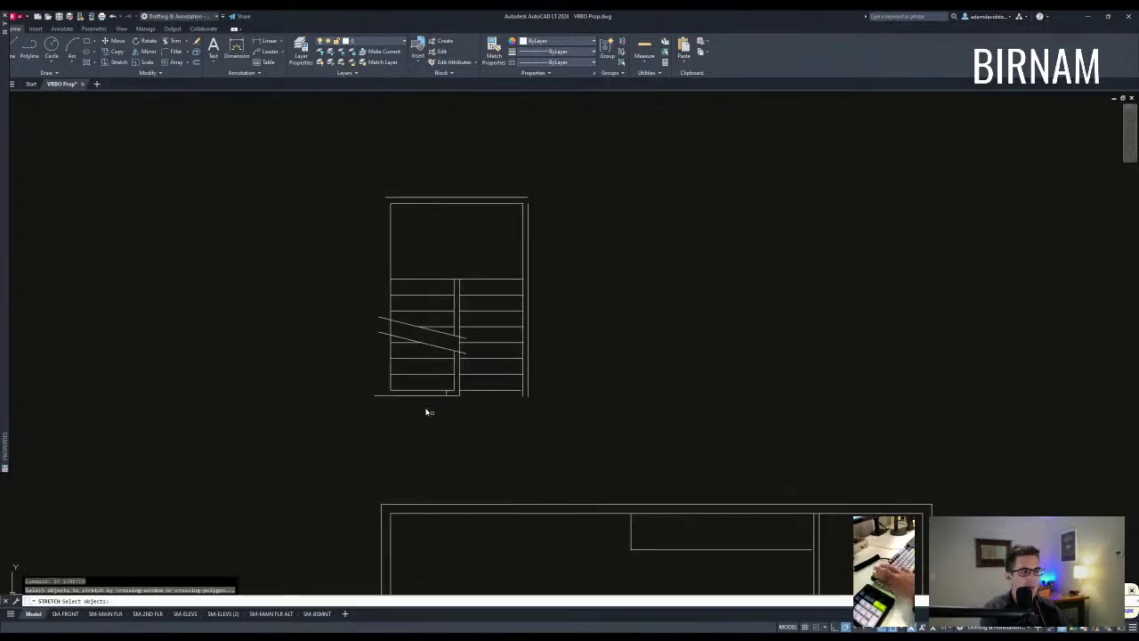
pyautogui.click(586, 432)
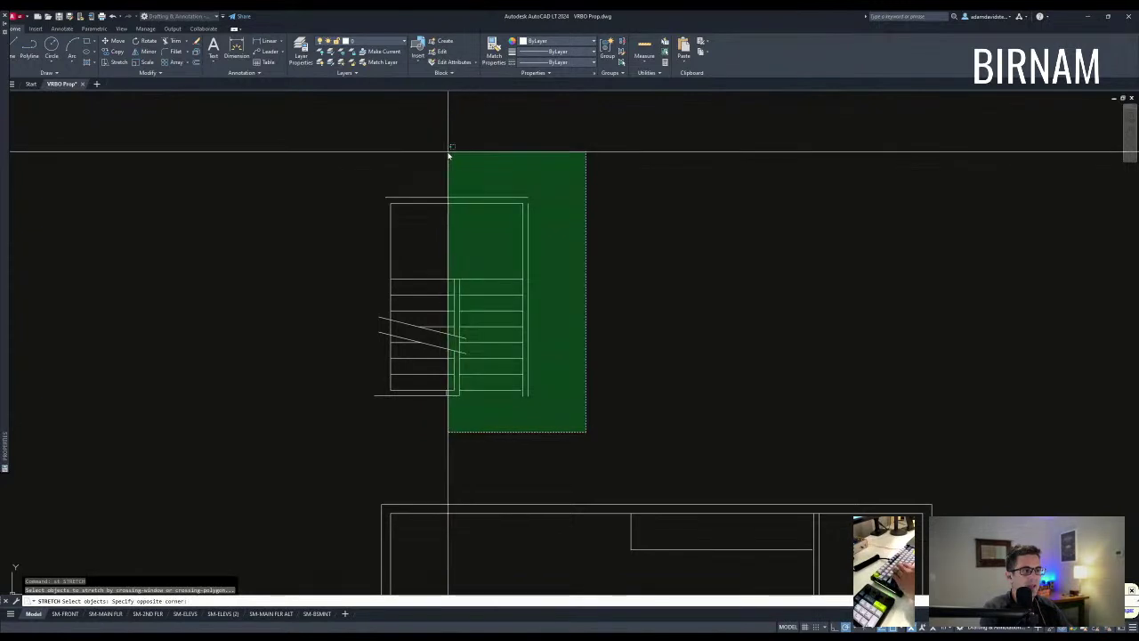
pyautogui.click(448, 155)
pyautogui.press('Return')
pyautogui.click(465, 152)
pyautogui.write('6')
pyautogui.press('Return')
pyautogui.press('Escape')
pyautogui.press('Escape')
# Step: Stretch the stair's right wall 6" to the right to widen the right flight
pyautogui.write('st')
pyautogui.press('Return')
pyautogui.click(604, 415)
pyautogui.click(511, 140)
pyautogui.press('Return')
pyautogui.click(513, 139)
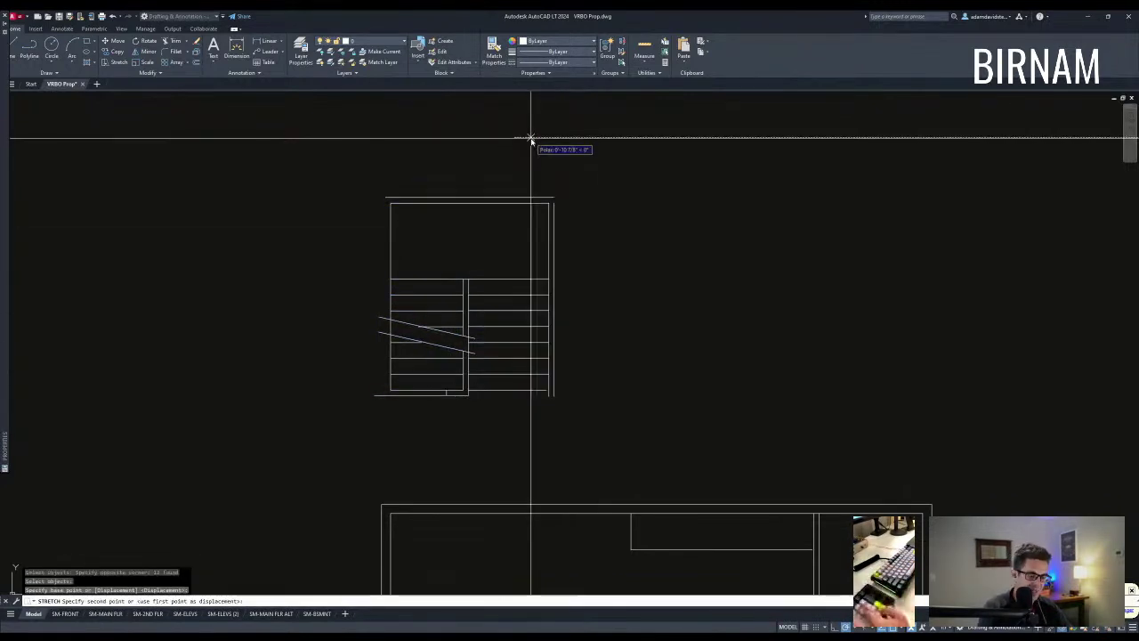
pyautogui.write('6')
pyautogui.press('Return')
pyautogui.press('Escape')
pyautogui.press('Escape')
# Step: Erase the extra outer line above the stair's landing
pyautogui.moveTo(450, 404); pyautogui.dragTo(450, 336, button='middle')
pyautogui.scroll(-2, 444, 349)
pyautogui.click(357, 469)
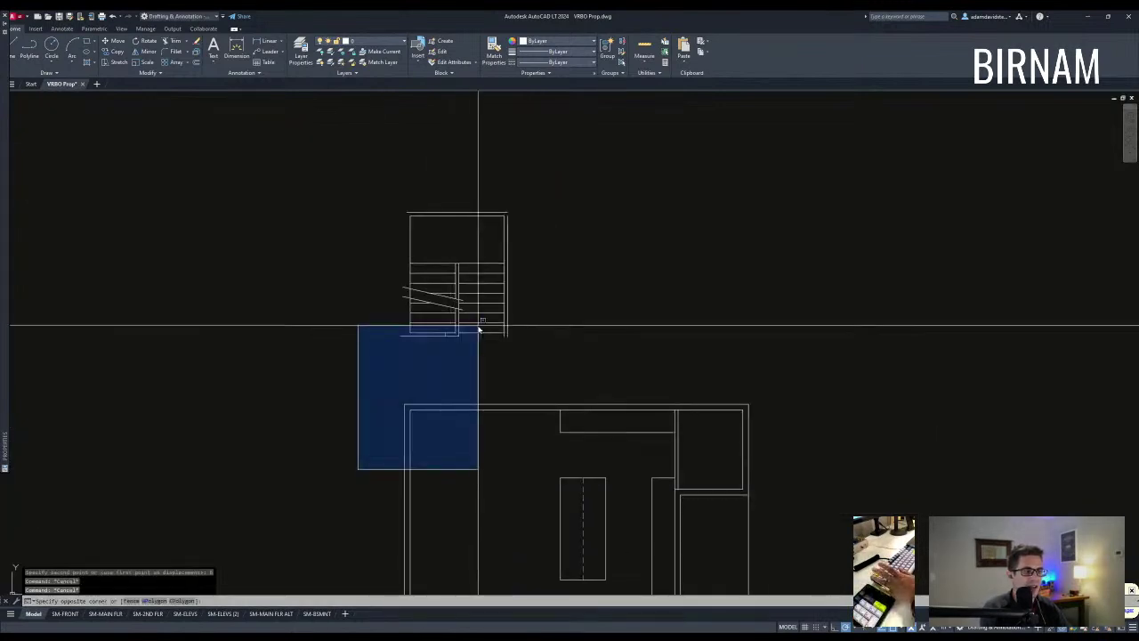
pyautogui.press('Escape')
pyautogui.moveTo(522, 339); pyautogui.dragTo(460, 356, button='middle')
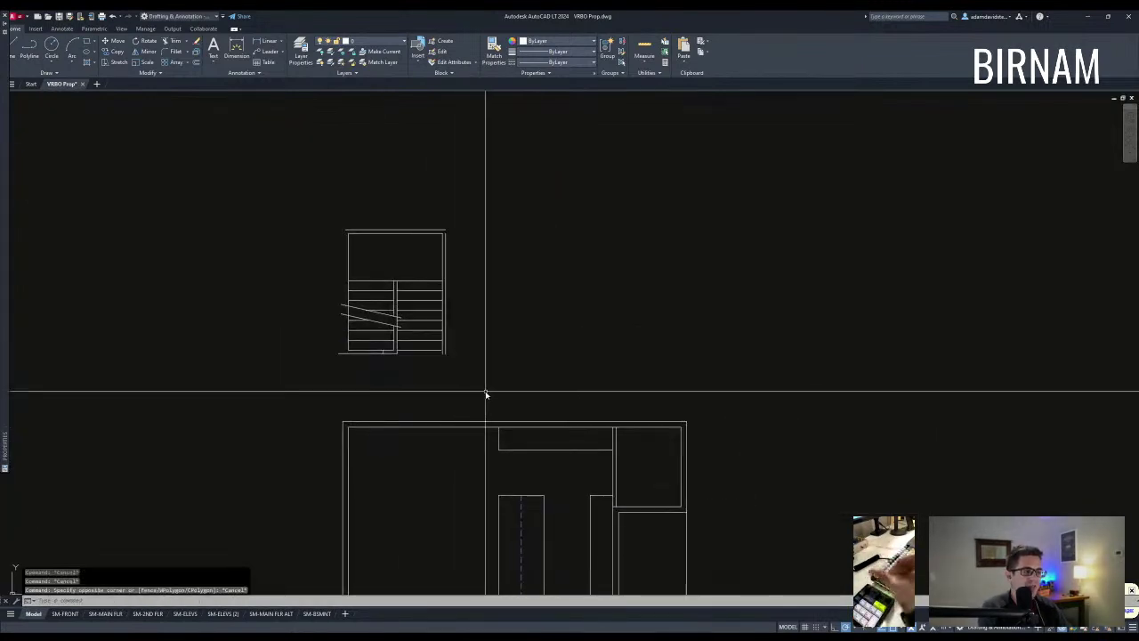
pyautogui.scroll(-2, 481, 307)
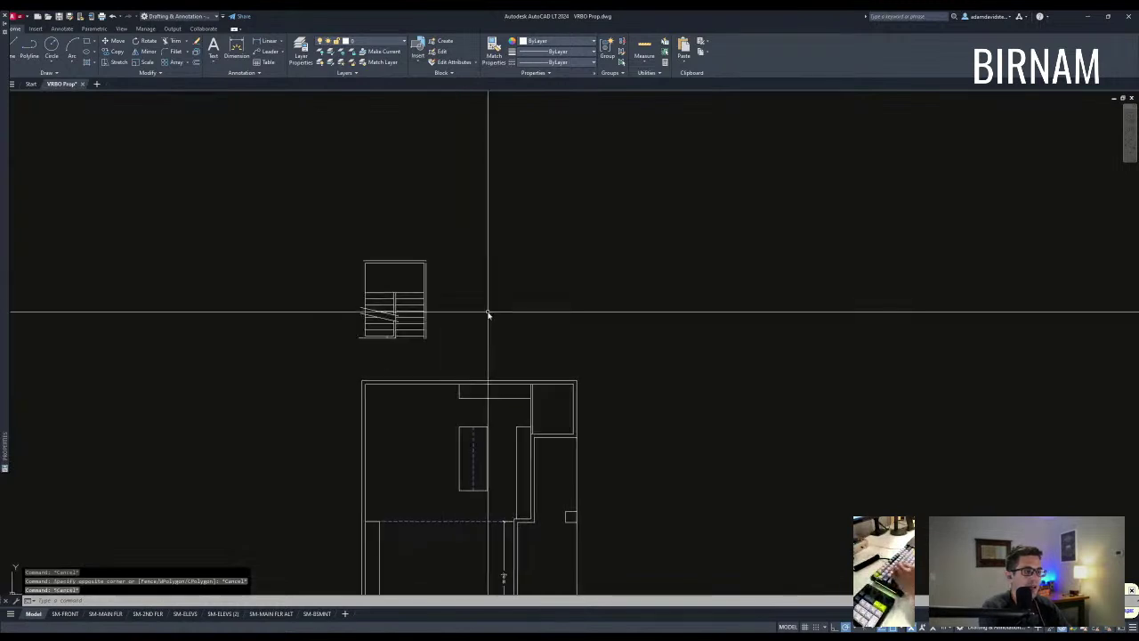
pyautogui.scroll(2, 450, 331)
pyautogui.scroll(3, 419, 267)
pyautogui.click(426, 261)
pyautogui.press('Escape')
# Step: Measure the vertical distance from the house's upper-left outer corner to the top of the stair landing
pyautogui.write('di')
pyautogui.press('Return')
pyautogui.scroll(-4, 430, 314)
pyautogui.click(250, 490)
pyautogui.click(262, 192)
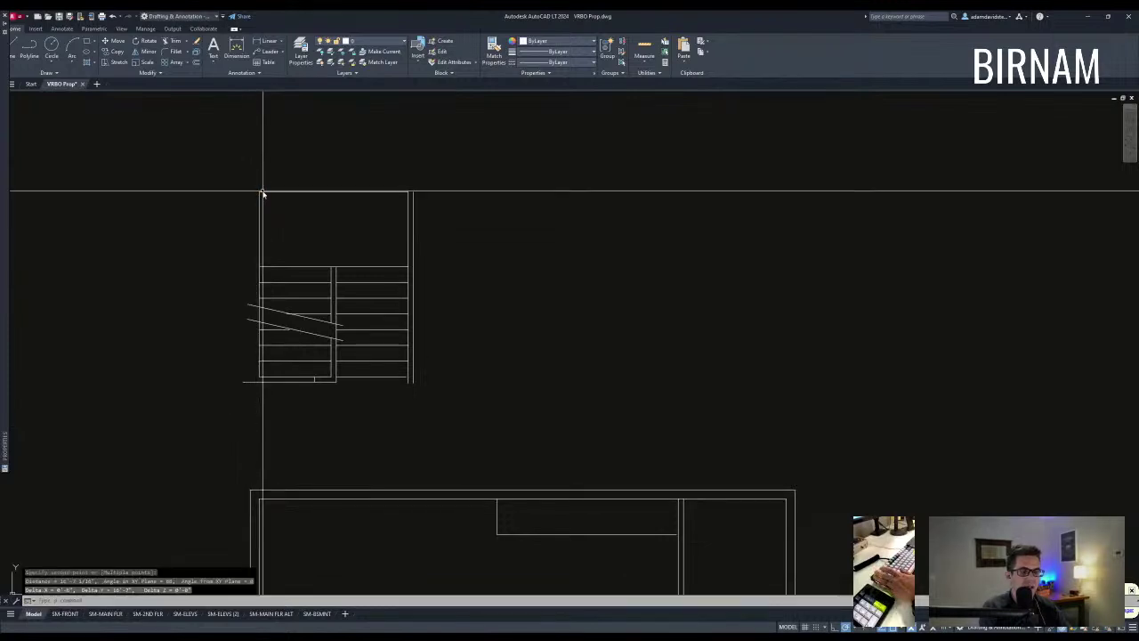
# Step: Offset the house's upper exterior wall line 17' upward, beyond the stair landing
pyautogui.write('o')
pyautogui.press('Return')
pyautogui.write('1')
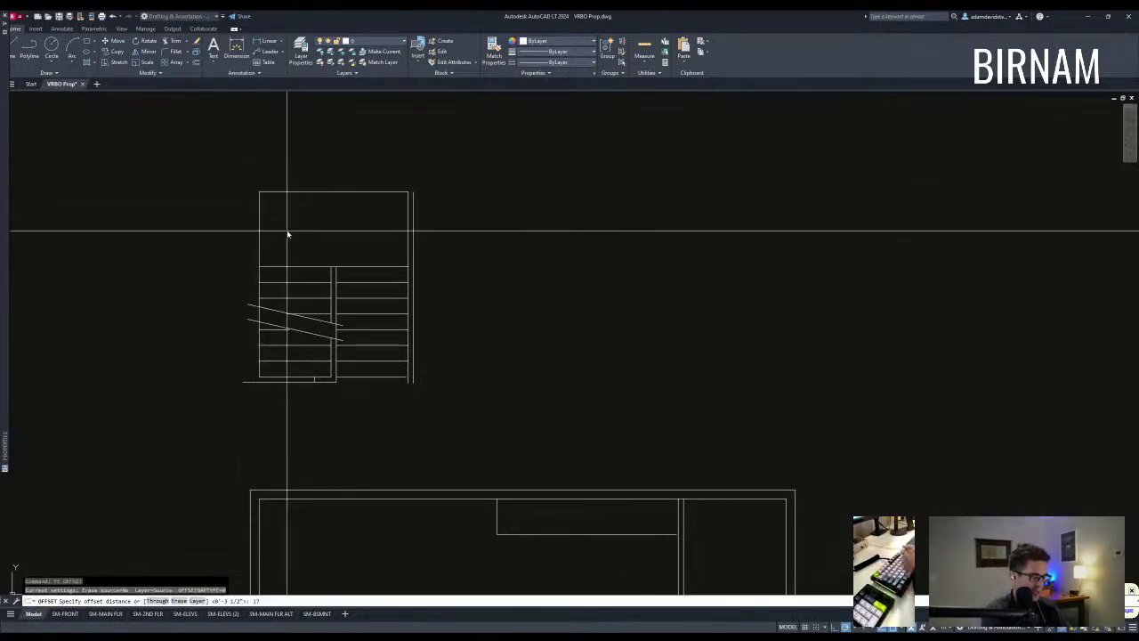
pyautogui.write('7')
pyautogui.press('Return')
pyautogui.press('Escape')
pyautogui.press('Escape')
pyautogui.write('ff')
pyautogui.press('Return')
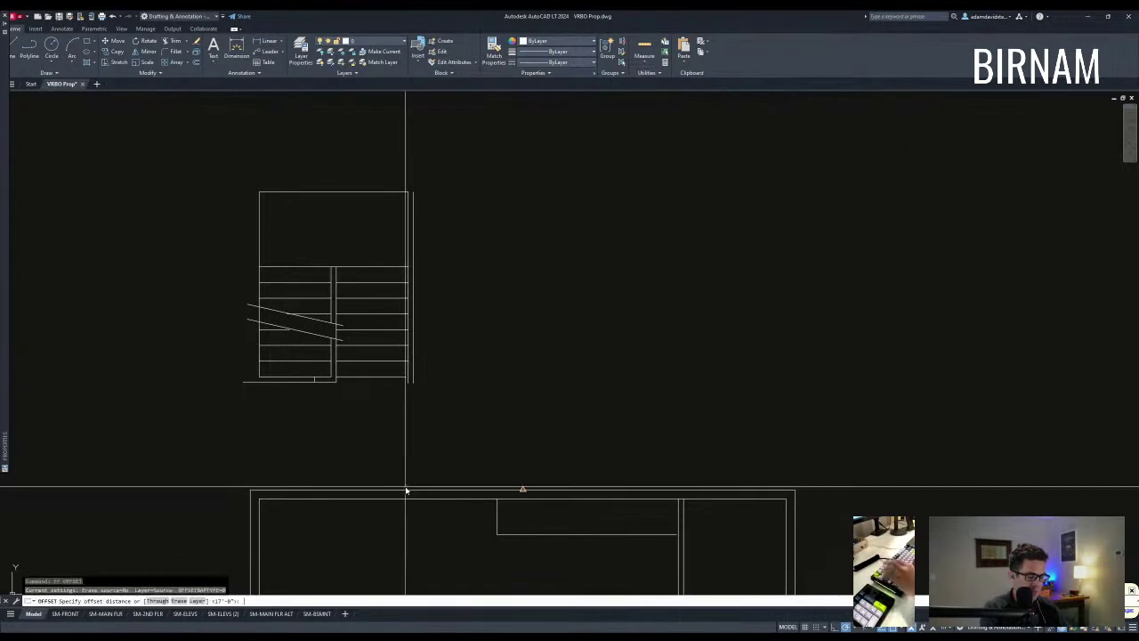
pyautogui.press('Return')
pyautogui.click(469, 490)
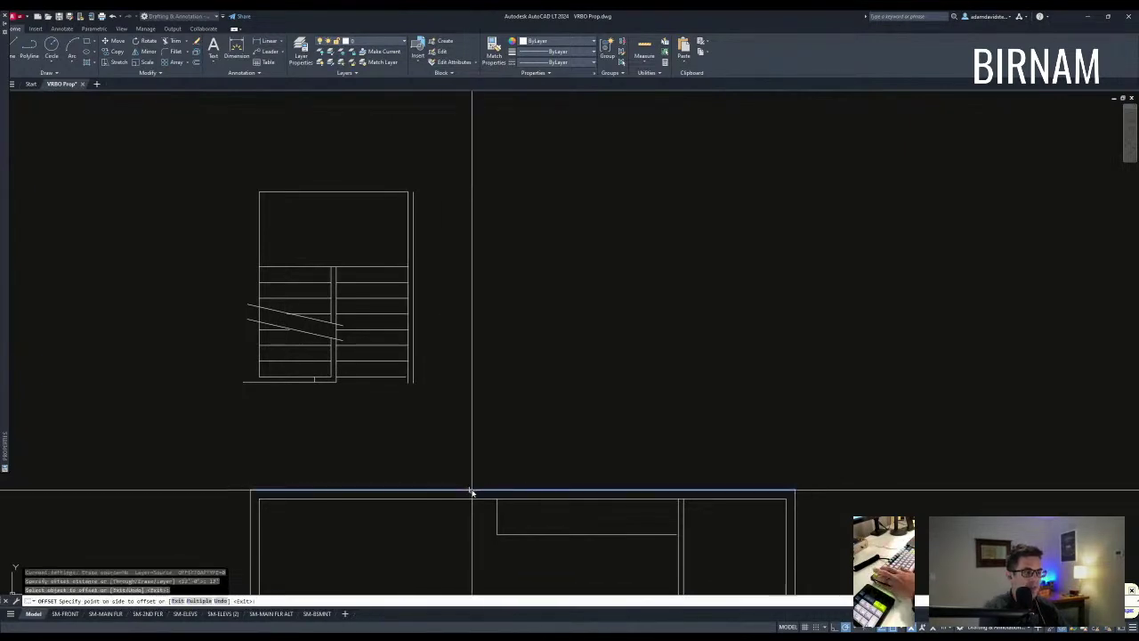
pyautogui.click(444, 276)
pyautogui.press('Escape')
pyautogui.press('Escape')
# Step: Offset the new upper wall line 6" downward to form the wall's inner face
pyautogui.press('Return')
pyautogui.press('Return')
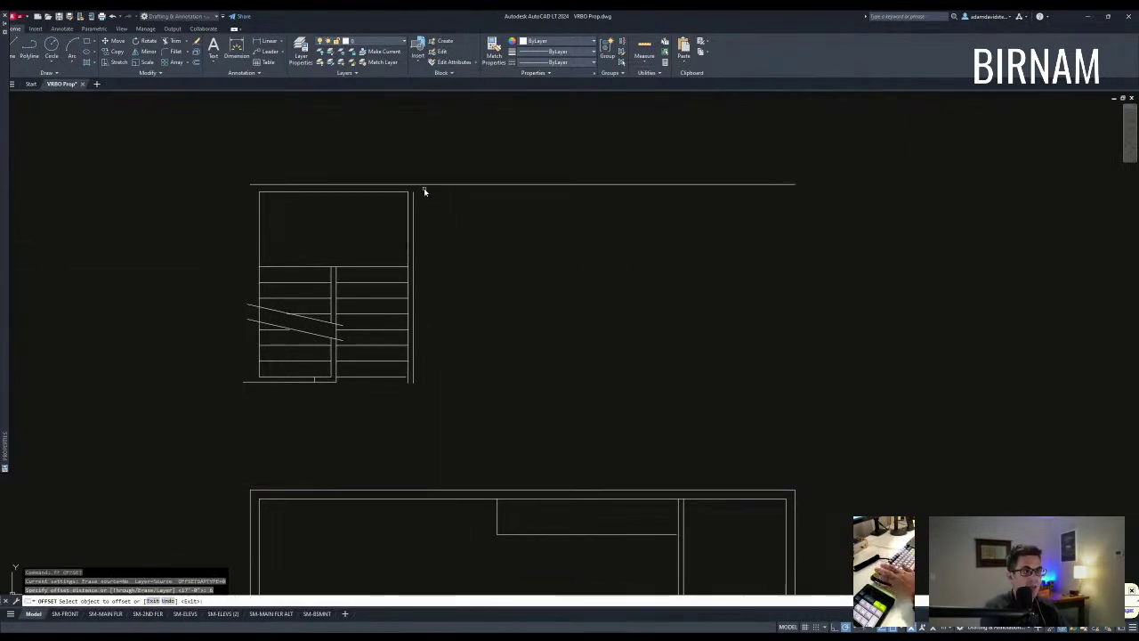
pyautogui.click(433, 184)
pyautogui.click(439, 231)
pyautogui.press('Escape')
pyautogui.press('Escape')
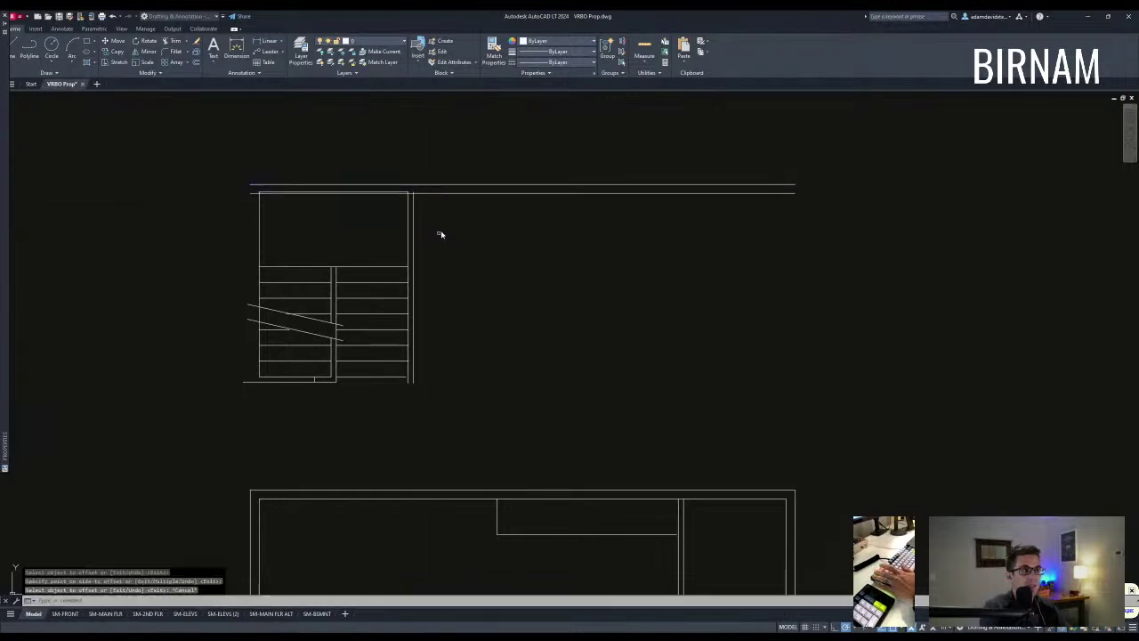
# Step: Move the stair so the top of its landing meets the inner face of the new upper wall
pyautogui.click(224, 442)
pyautogui.click(471, 162)
pyautogui.write('v')
pyautogui.press('Return')
pyautogui.scroll(2, 415, 190)
pyautogui.click(412, 194)
pyautogui.press('Escape')
pyautogui.scroll(-4, 463, 246)
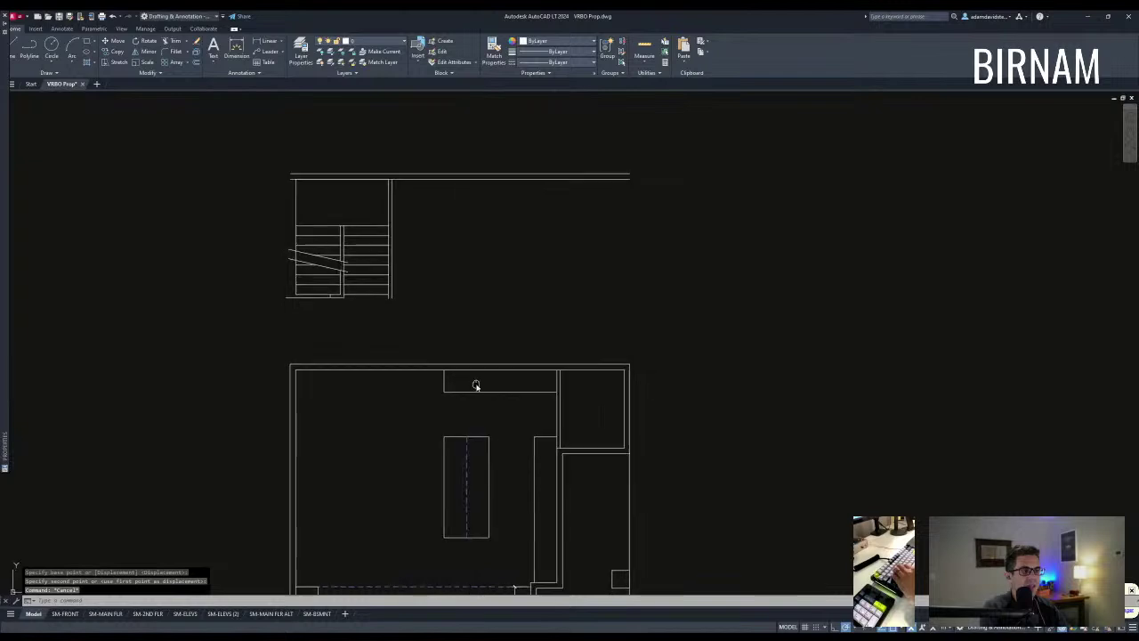
pyautogui.press('Escape')
pyautogui.press('Escape')
pyautogui.moveTo(573, 388); pyautogui.dragTo(540, 362, button='middle')
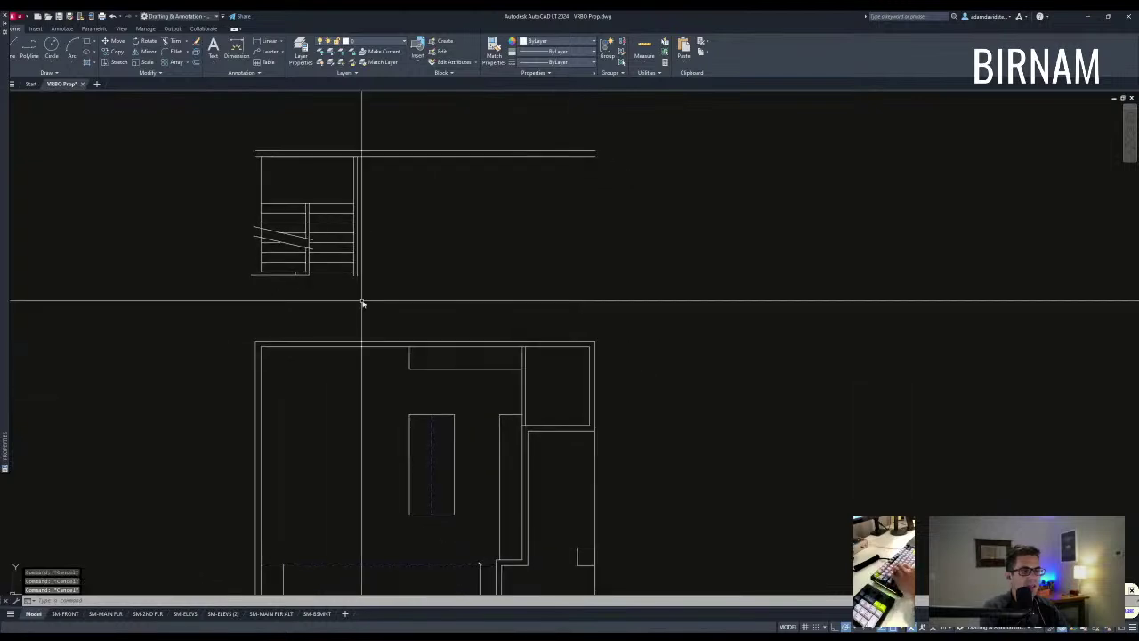
# Step: Copy the two lines of the pantry's right exterior wall about 12' to the left
pyautogui.click(679, 373)
pyautogui.click(621, 358)
pyautogui.write('co')
pyautogui.press('space')
pyautogui.click(795, 265)
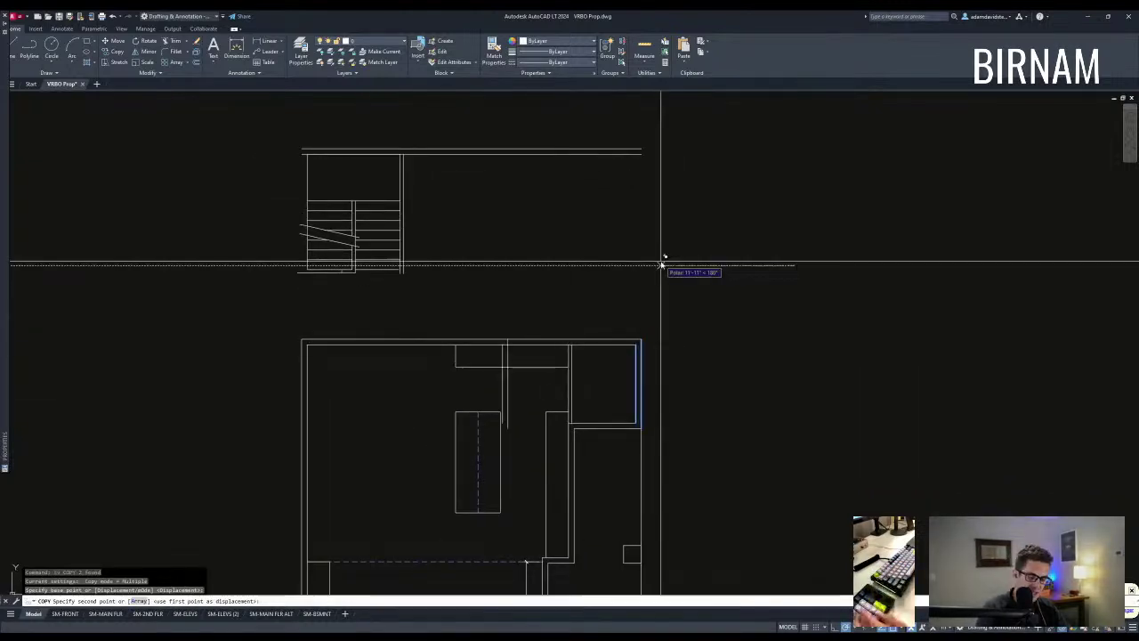
pyautogui.press('Escape')
# Step: Extend the copied wall lines up to the wing's new upper wall
pyautogui.write('ex')
pyautogui.press('Return')
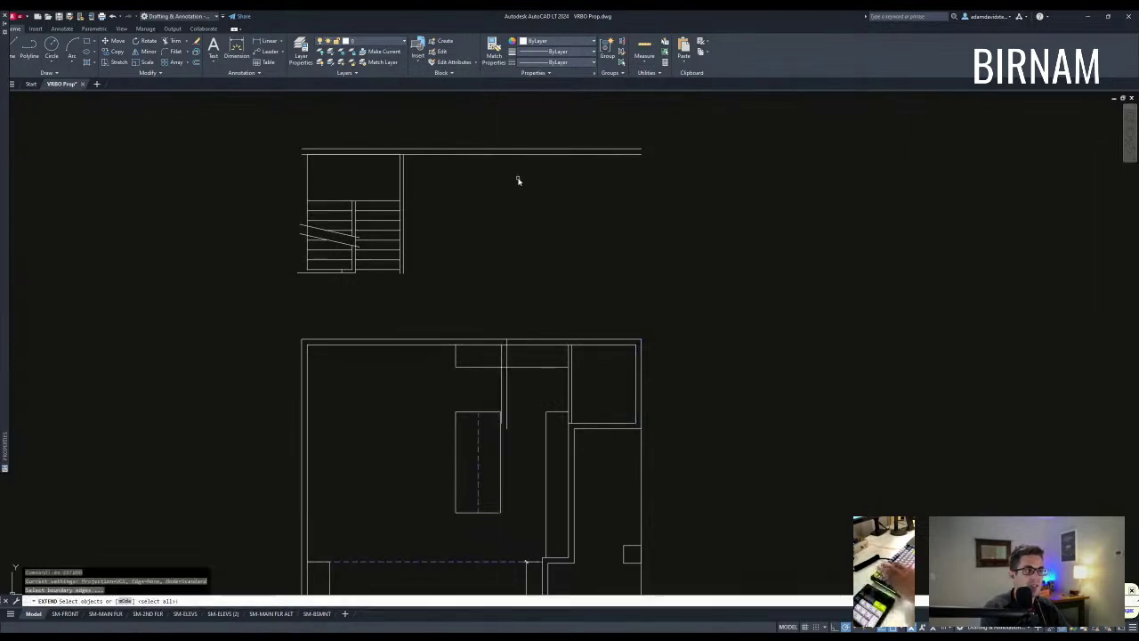
pyautogui.moveTo(493, 341); pyautogui.dragTo(492, 384, button='middle')
pyautogui.press('Escape')
pyautogui.press('Escape')
# Step: Fillet the inner and outer faces of the wing's right and upper walls into a clean corner
pyautogui.write('f')
pyautogui.press('space')
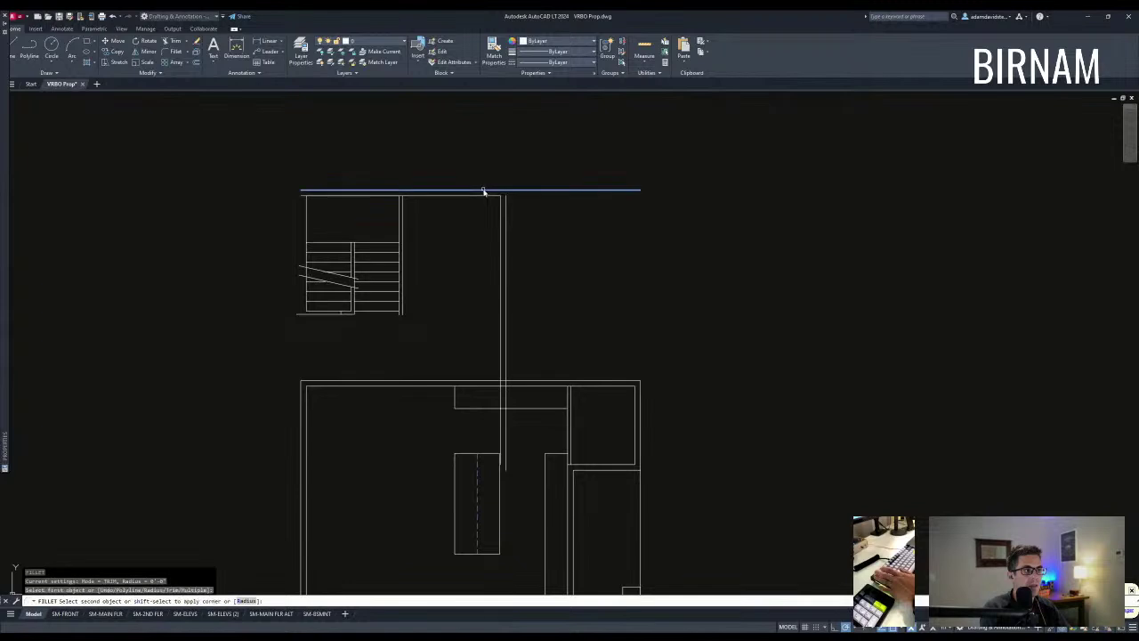
pyautogui.press('Escape')
pyautogui.press('Escape')
pyautogui.write('f')
pyautogui.press('space')
pyautogui.click(506, 204)
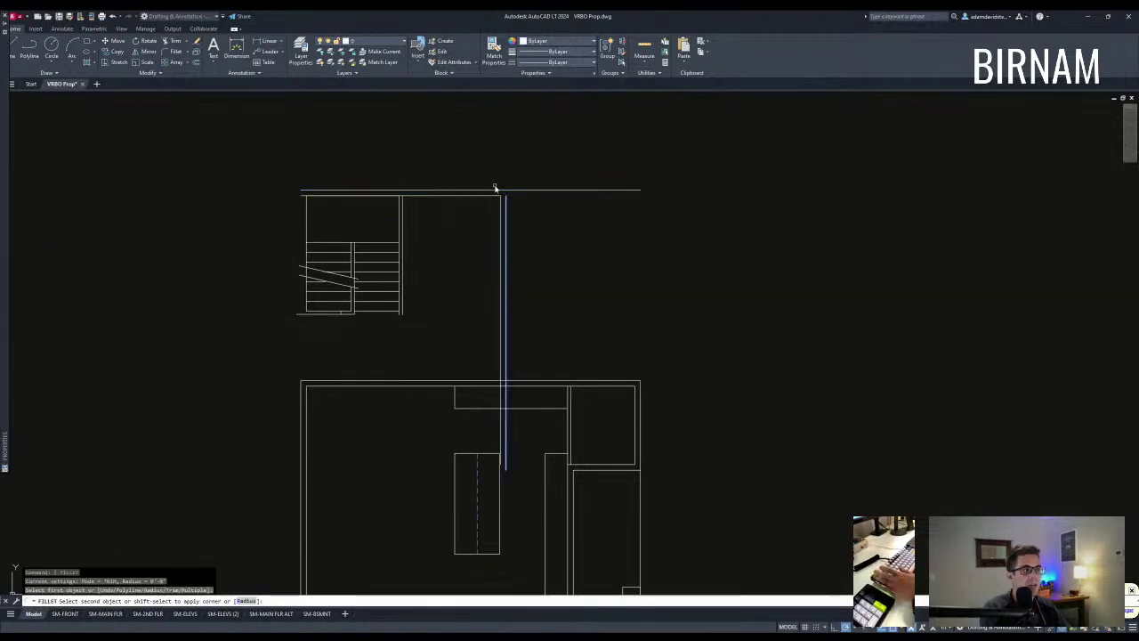
pyautogui.click(499, 191)
# Step: Trim the wing's right wall lines where they run below the house's upper exterior wall
pyautogui.scroll(4, 514, 378)
pyautogui.write('tr')
pyautogui.press('space')
pyautogui.click(517, 394)
pyautogui.click(371, 356)
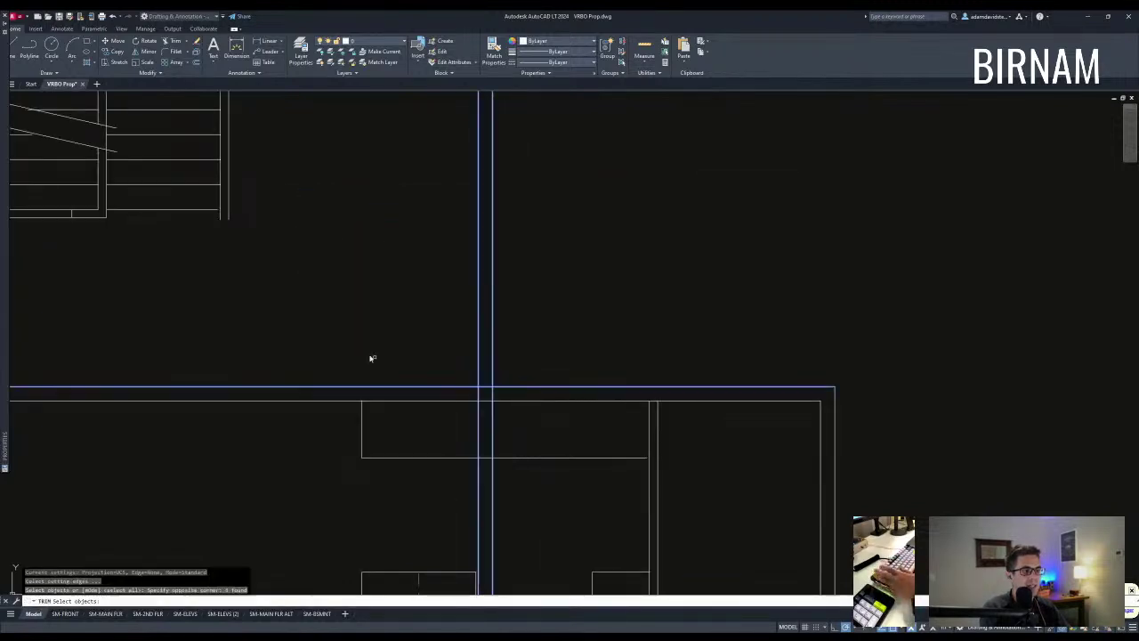
pyautogui.press('space')
pyautogui.click(513, 435)
pyautogui.click(421, 426)
pyautogui.press('Escape')
pyautogui.scroll(-6, 522, 431)
pyautogui.click(475, 300)
pyautogui.click(457, 254)
pyautogui.write('co')
pyautogui.press('space')
pyautogui.click(463, 321)
pyautogui.press('Escape')
pyautogui.press('Escape')
pyautogui.scroll(4, 463, 362)
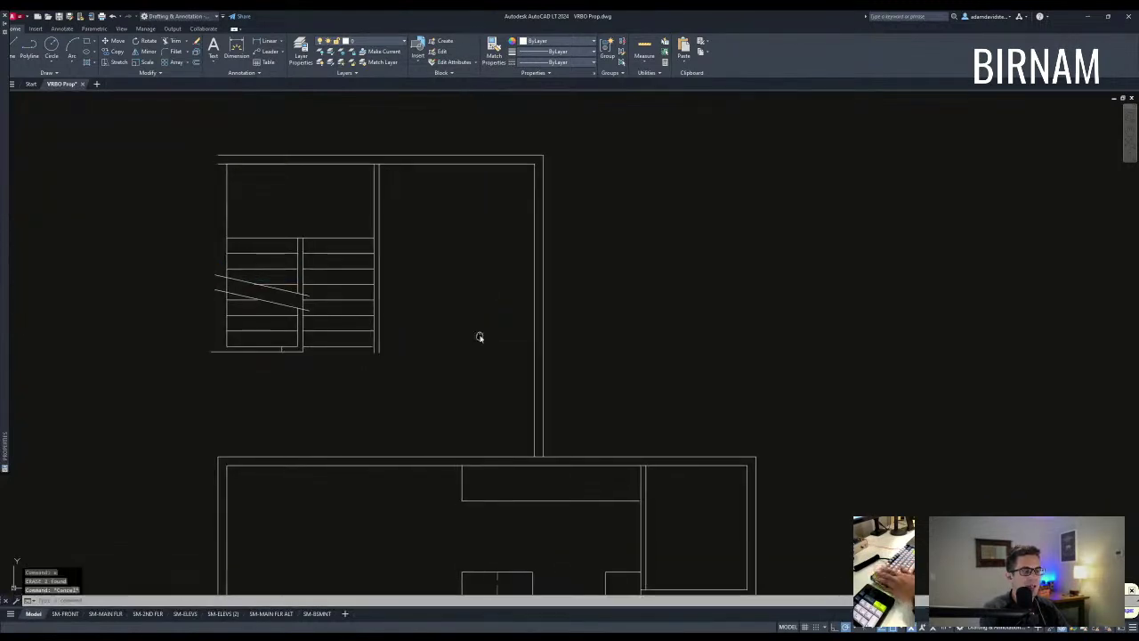
# Step: Trim the outer line of the house's upper wall between the two faces of the wing's right wall
pyautogui.scroll(-2, 478, 336)
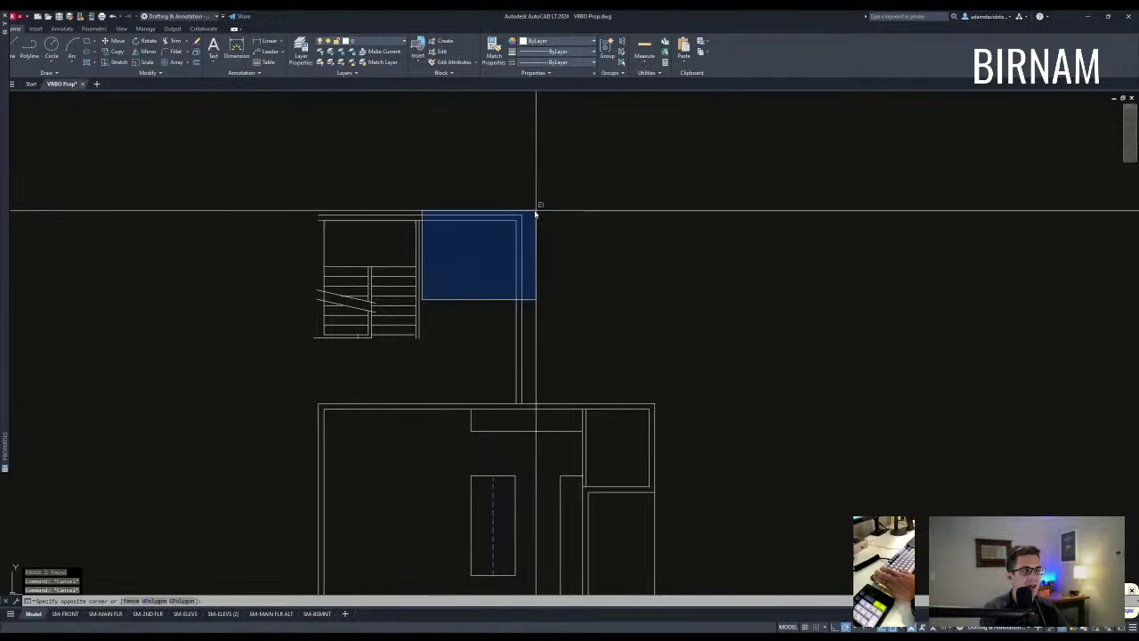
pyautogui.press('Escape')
pyautogui.press('Escape')
pyautogui.moveTo(556, 370)
pyautogui.mouseDown(button='middle')
pyautogui.moveTo(578, 341)
pyautogui.moveTo(480, 359)
pyautogui.mouseUp(button='middle')
pyautogui.scroll(4, 478, 409)
pyautogui.write('tr')
pyautogui.press('space')
pyautogui.click(479, 360)
pyautogui.click(407, 280)
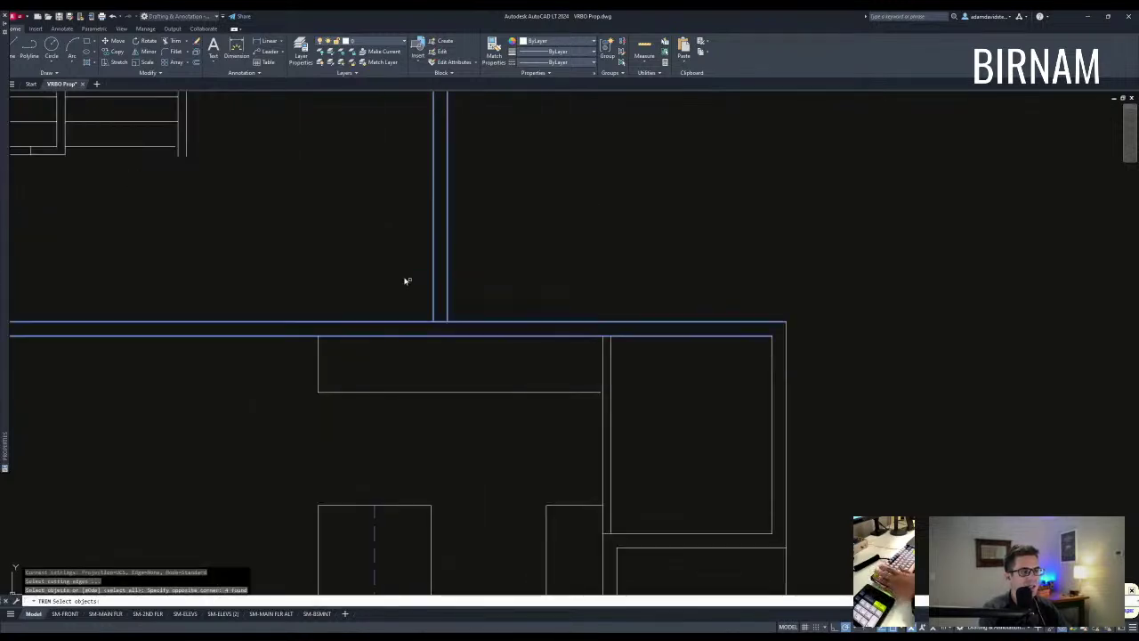
pyautogui.click(438, 319)
pyautogui.scroll(-2, 463, 374)
pyautogui.scroll(4, 464, 387)
# Step: Extend the inner face of the wing's right wall down to the inner face of the house's upper wall
pyautogui.write('ex')
pyautogui.click(460, 393)
pyautogui.click(445, 380)
pyautogui.press('space')
pyautogui.click(450, 344)
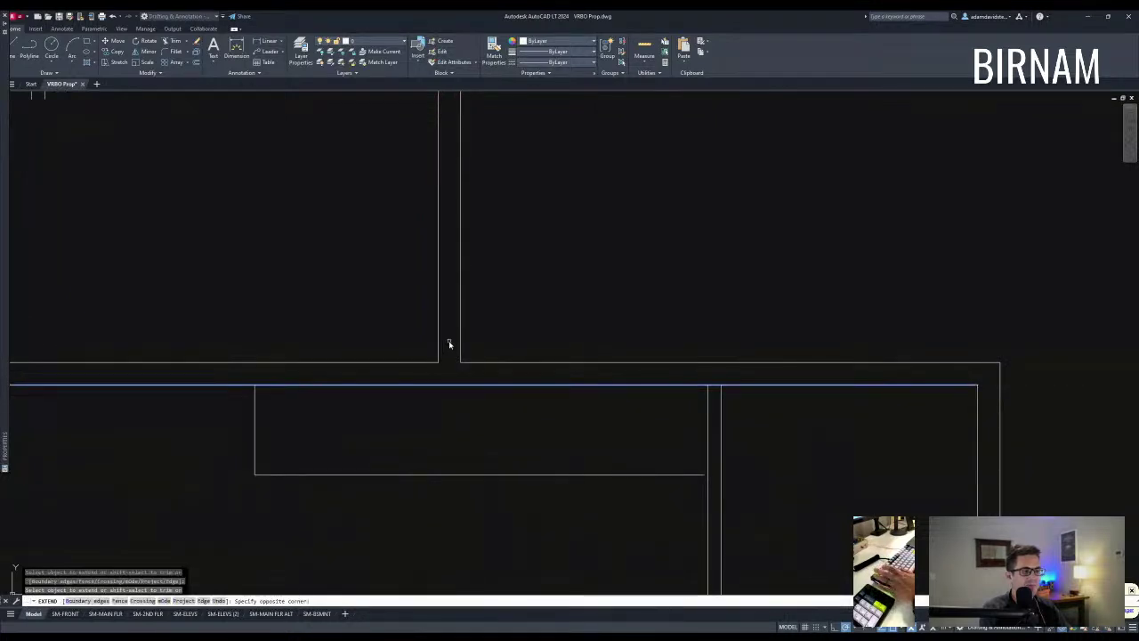
pyautogui.click(424, 330)
pyautogui.press('space')
# Step: Move the outer line of the wall between the wing and the kitchen 2.5" downward to thin it to an interior wall
pyautogui.moveTo(423, 330); pyautogui.dragTo(519, 354, button='middle')
pyautogui.scroll(-4, 517, 356)
pyautogui.click(432, 375)
pyautogui.click(423, 361)
pyautogui.write('v')
pyautogui.click(446, 278)
pyautogui.write('2.5')
pyautogui.press('Return')
pyautogui.press('Escape')
pyautogui.press('Escape')
# Step: Measure the thickness of the thinned wall between the wing and the kitchen
pyautogui.moveTo(429, 390); pyautogui.dragTo(458, 380, button='middle')
pyautogui.write('dd')
pyautogui.press('space')
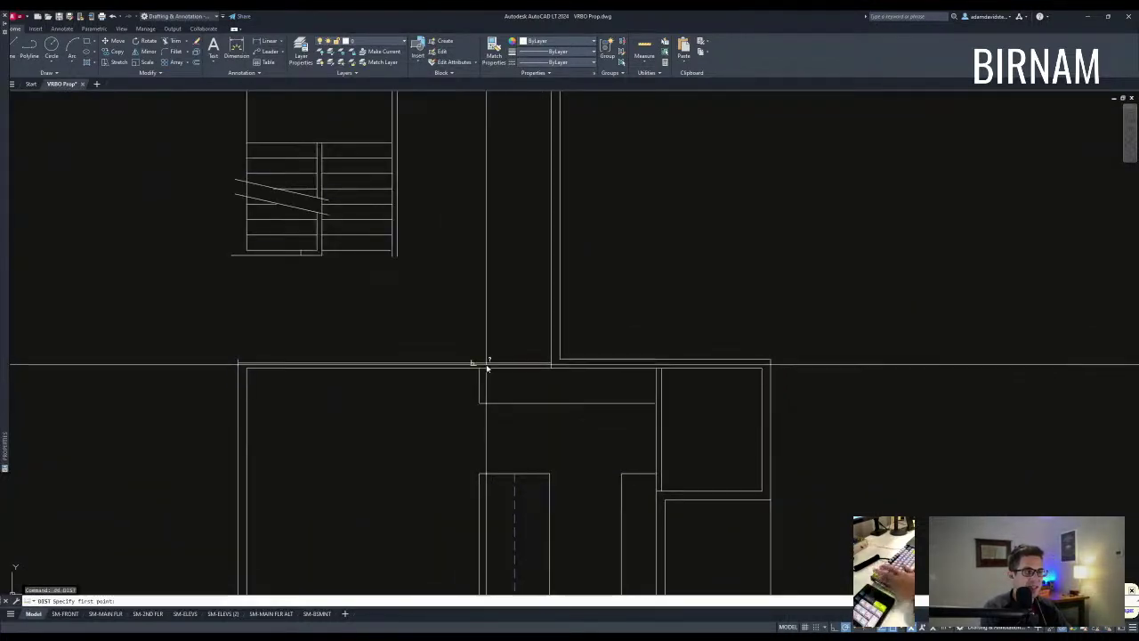
pyautogui.click(478, 363)
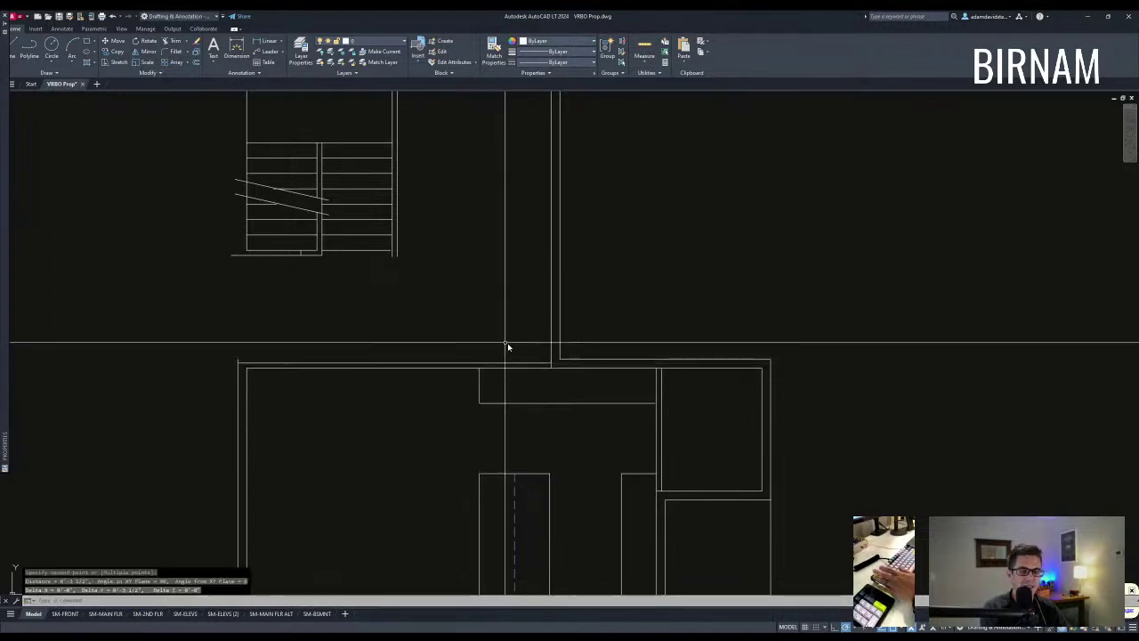
pyautogui.press('Escape')
# Step: Build a 3-1/2" partition between the stair's right wall and the wing's right wall by offsetting the upper inner wall line and trimming it
pyautogui.scroll(-3, 507, 358)
pyautogui.scroll(5, 457, 317)
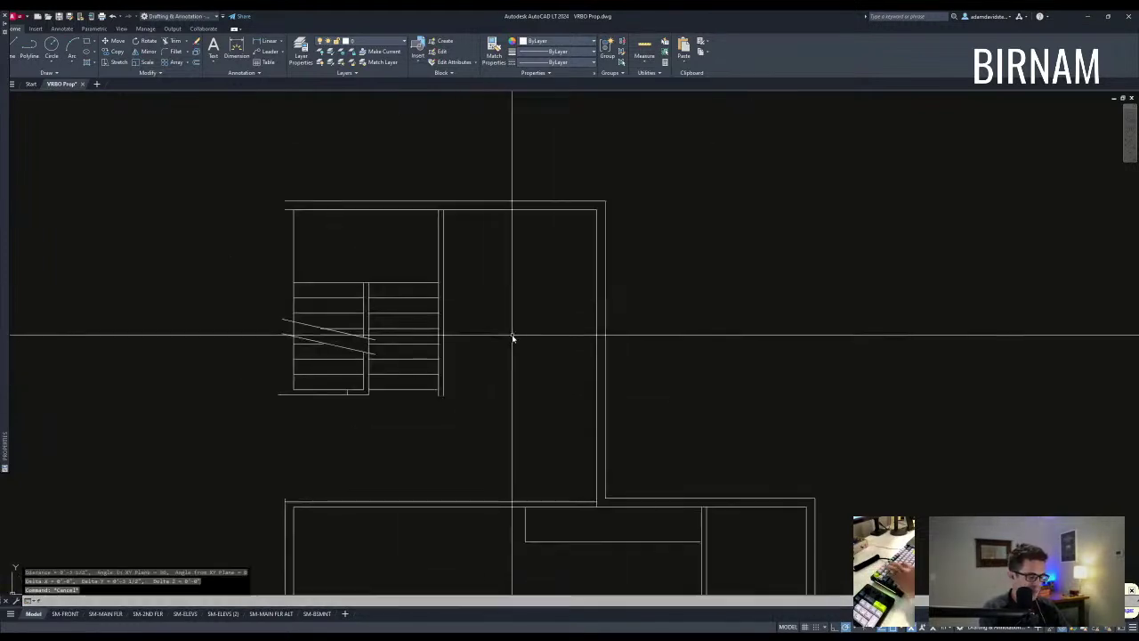
pyautogui.write('o')
pyautogui.press('space')
pyautogui.press('Escape')
pyautogui.write('tr')
pyautogui.press('space')
pyautogui.click(445, 361)
pyautogui.press('space')
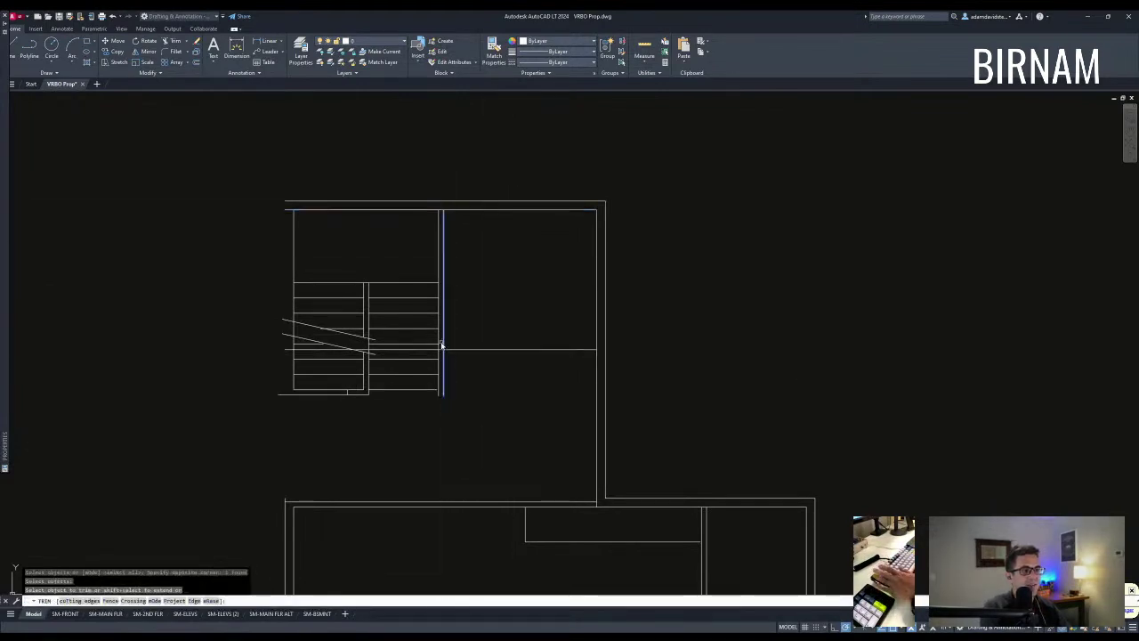
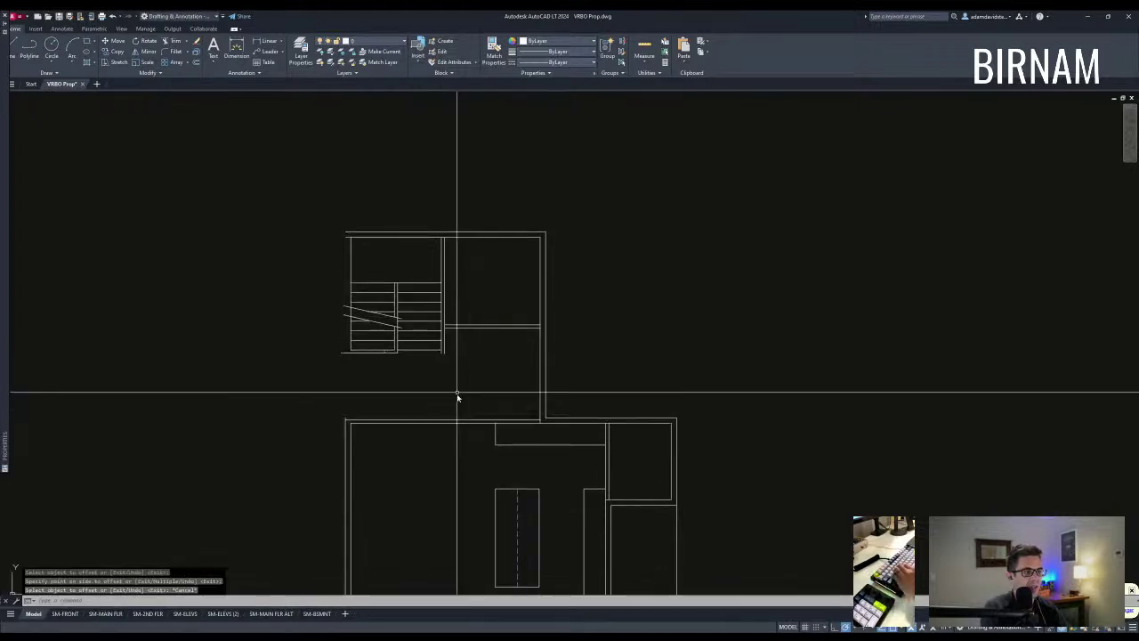
# Step: Examine the hallway space between the stair wing and the kitchen, and the overall floor plan layout
pyautogui.click(432, 361)
pyautogui.press('Escape')
pyautogui.press('Escape')
pyautogui.scroll(-2, 477, 309)
pyautogui.scroll(2, 454, 303)
pyautogui.moveTo(406, 388); pyautogui.dragTo(445, 355, button='middle')
pyautogui.click(441, 415)
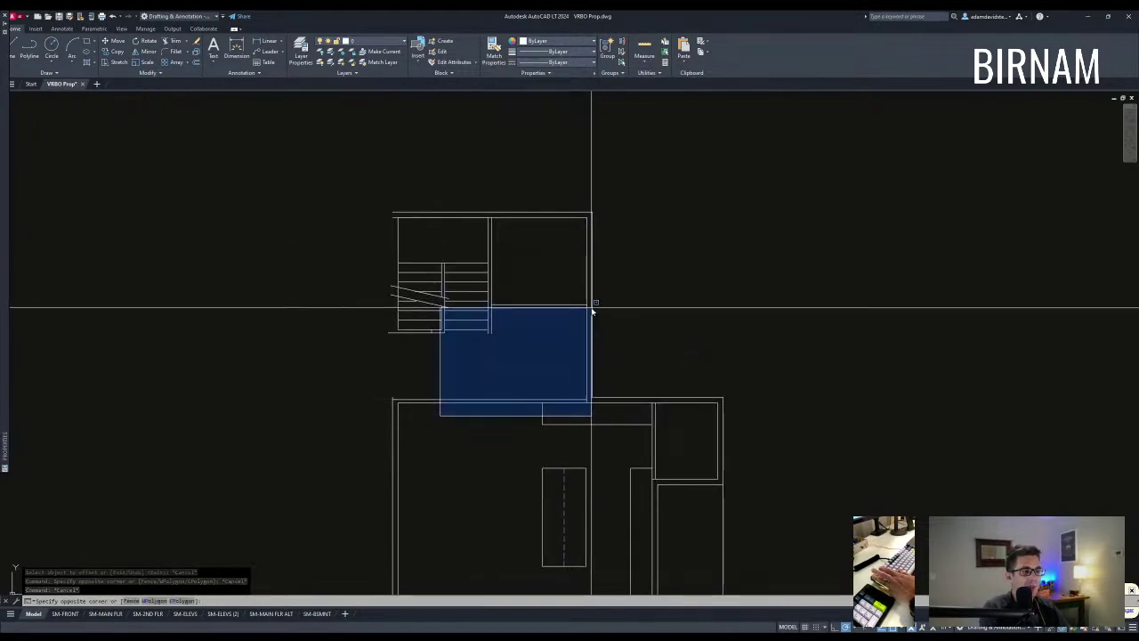
pyautogui.press('Escape')
pyautogui.press('Escape')
pyautogui.scroll(-2, 450, 373)
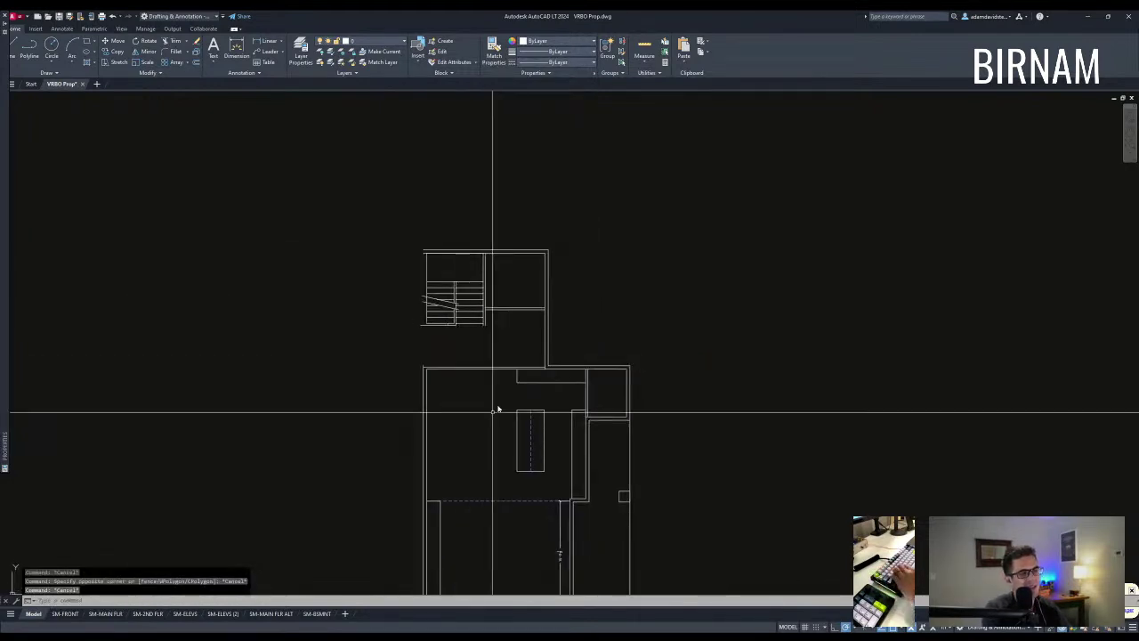
pyautogui.press('Escape')
pyautogui.press('Escape')
pyautogui.scroll(2, 478, 272)
pyautogui.scroll(-2, 486, 280)
pyautogui.moveTo(487, 379); pyautogui.dragTo(484, 324, button='middle')
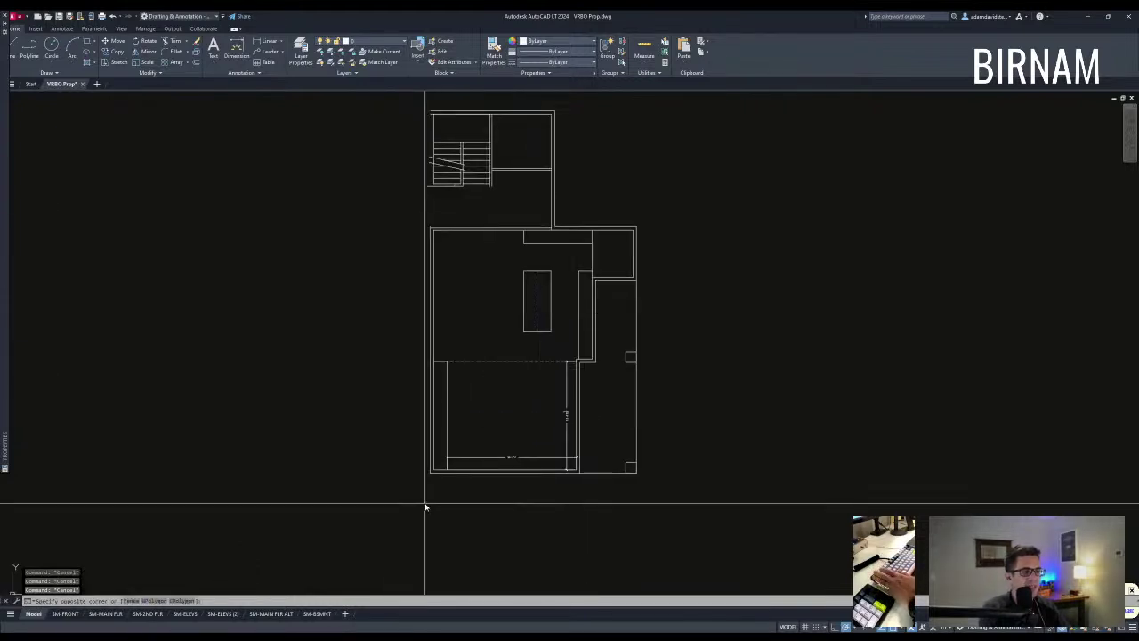
pyautogui.click(425, 501)
pyautogui.press('Escape')
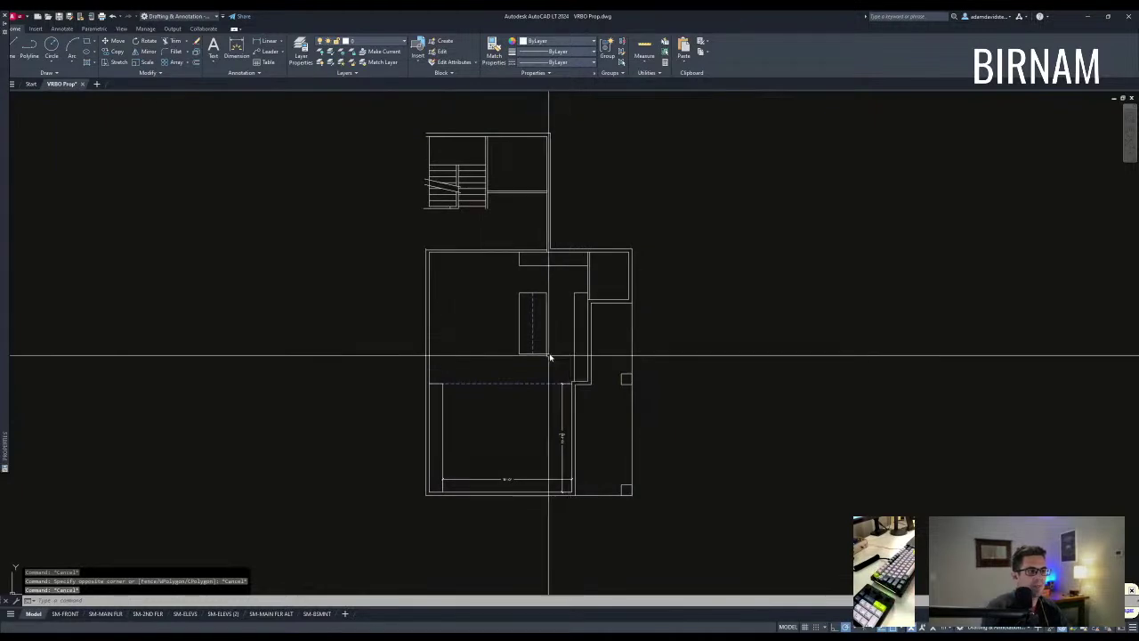
pyautogui.moveTo(563, 298); pyautogui.dragTo(567, 338, button='middle')
pyautogui.press('Escape')
pyautogui.scroll(2, 566, 251)
pyautogui.moveTo(566, 250); pyautogui.dragTo(488, 323, button='middle')
pyautogui.scroll(-4, 529, 286)
pyautogui.scroll(2, 527, 332)
# Step: Offset the outer line of the wing's right wall 6' outward
pyautogui.write('o')
pyautogui.press('space')
pyautogui.press('Escape')
pyautogui.press('Escape')
pyautogui.press('Escape')
pyautogui.press('o')
pyautogui.press('space')
pyautogui.write('6')
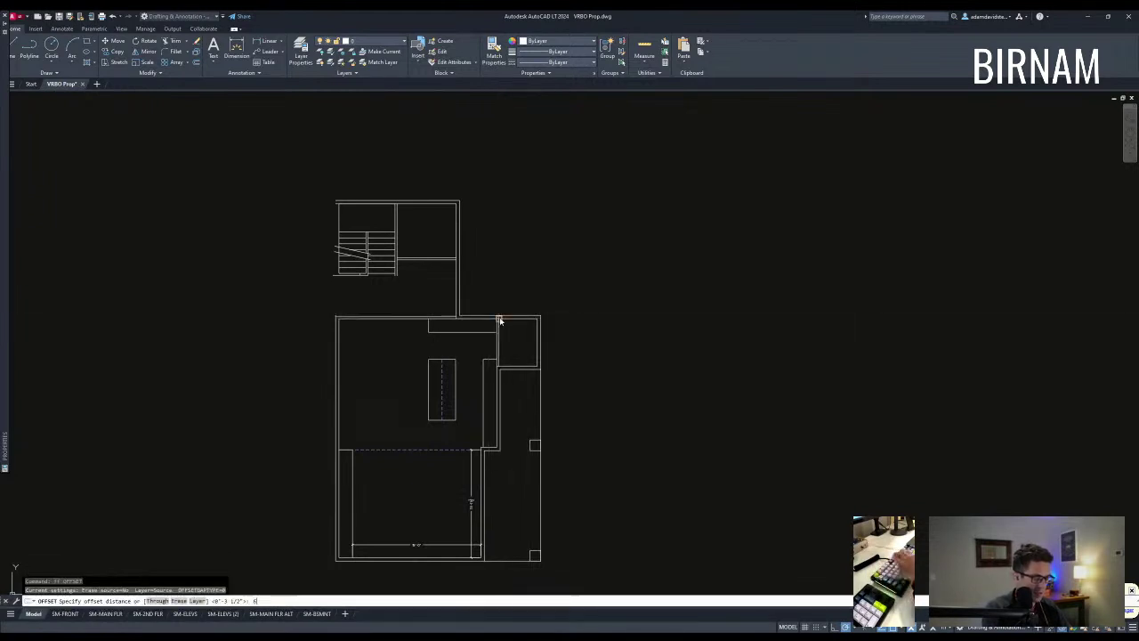
pyautogui.press('Return')
pyautogui.click(460, 262)
pyautogui.click(485, 261)
pyautogui.press('Escape')
# Step: Draw a horizontal line from the wing's right wall at the partition out past the offset line
pyautogui.press('l')
pyautogui.press('space')
pyautogui.click(460, 258)
pyautogui.click(500, 258)
pyautogui.press('Escape')
# Step: Trim the offset line above the new horizontal line to close the small rectangle beside the wing
pyautogui.write('tr')
pyautogui.press('space')
pyautogui.click(516, 284)
pyautogui.click(488, 245)
pyautogui.press('space')
pyautogui.click(500, 237)
pyautogui.press('Escape')
pyautogui.moveTo(485, 343); pyautogui.dragTo(519, 329, button='middle')
pyautogui.press('Escape')
pyautogui.moveTo(451, 340); pyautogui.dragTo(459, 354, button='middle')
pyautogui.moveTo(429, 252); pyautogui.dragTo(430, 258, button='middle')
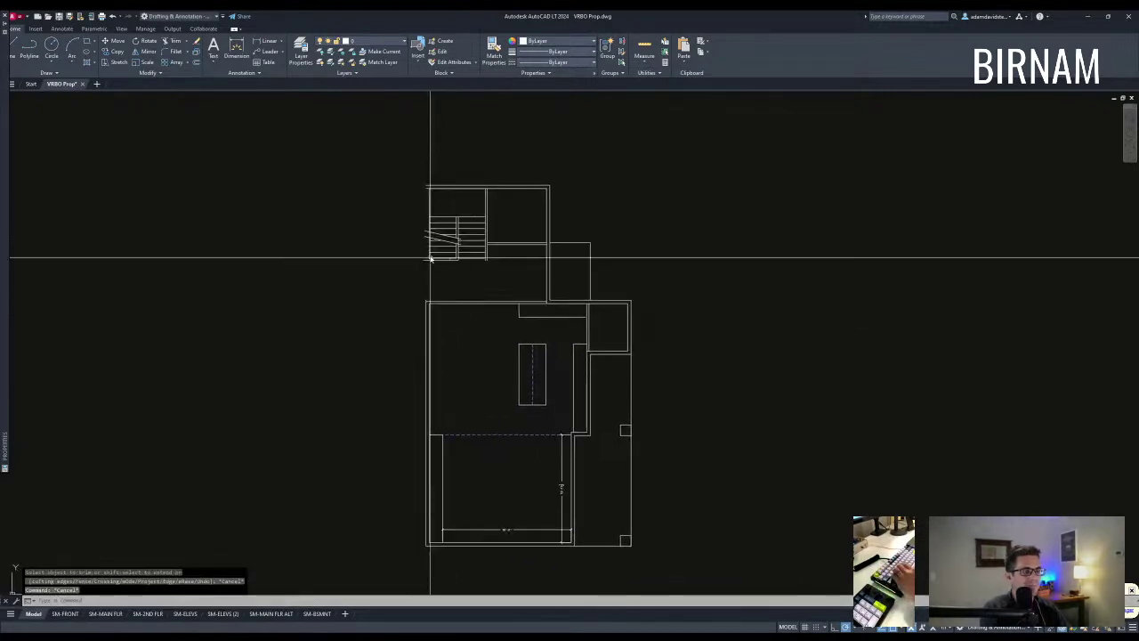
pyautogui.press('Escape')
pyautogui.press('Escape')
pyautogui.moveTo(526, 394); pyautogui.dragTo(526, 347, button='middle')
pyautogui.moveTo(553, 248); pyautogui.dragTo(554, 252, button='middle')
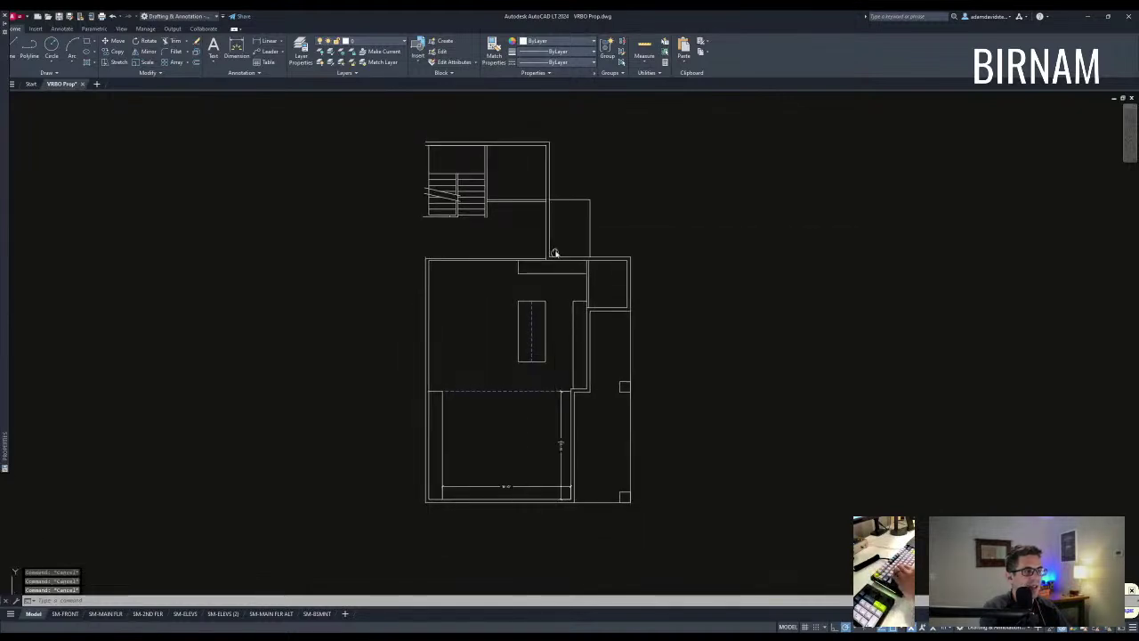
pyautogui.moveTo(457, 305); pyautogui.dragTo(472, 291, button='middle')
pyautogui.write('l')
pyautogui.press('Escape')
pyautogui.press('Escape')
# Step: Copy the short horizontal wall pair at the right-hand jog to the outer side of the living room's left exterior wall
pyautogui.scroll(5, 591, 387)
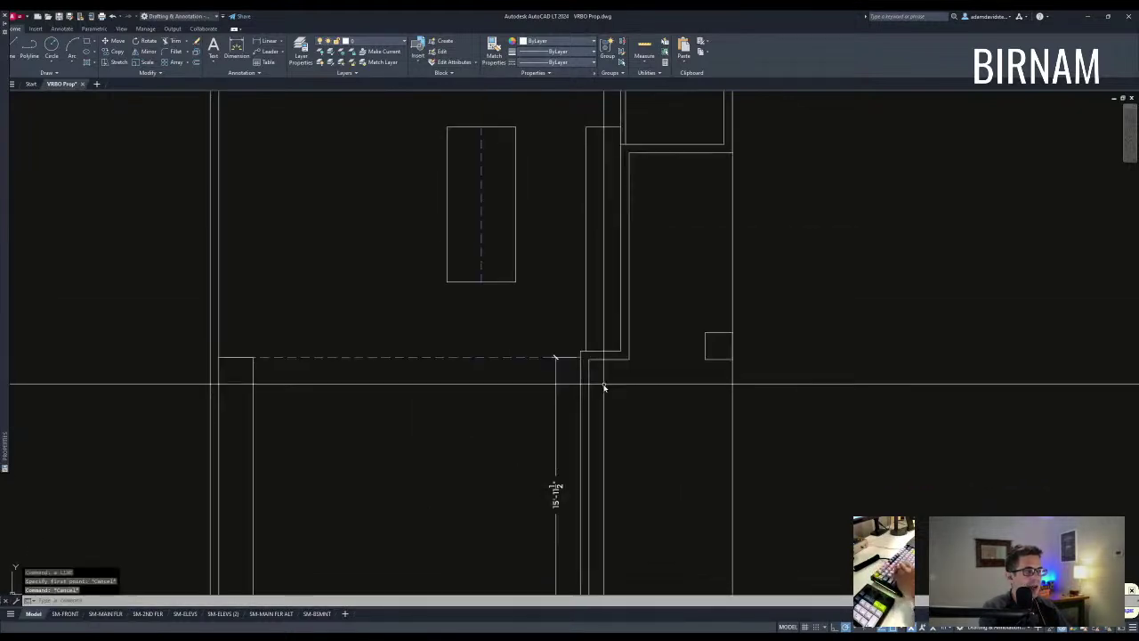
pyautogui.click(607, 379)
pyautogui.click(600, 345)
pyautogui.write('co')
pyautogui.click(608, 390)
pyautogui.moveTo(608, 389); pyautogui.dragTo(763, 377, button='middle')
pyautogui.click(346, 377)
pyautogui.press('Escape')
pyautogui.press('Escape')
# Step: Fillet the copied wall lines with the left exterior wall's faces so the wall turns outward above the living room
pyautogui.write('f')
pyautogui.click(353, 347)
pyautogui.click(365, 366)
pyautogui.press('space')
pyautogui.click(351, 338)
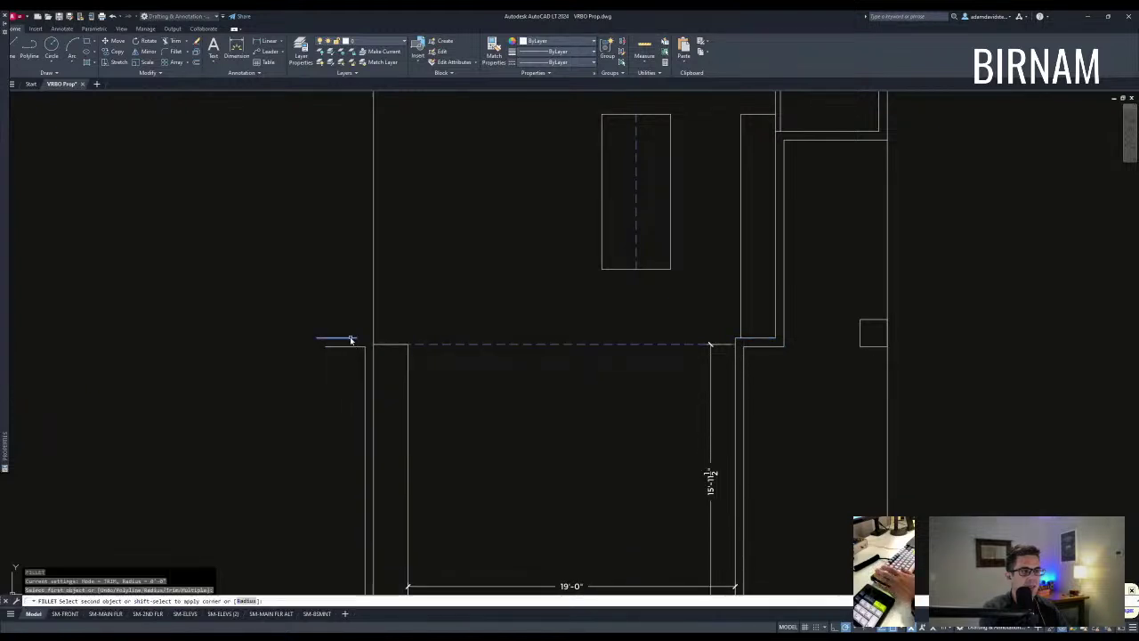
pyautogui.press('Escape')
pyautogui.press('Escape')
# Step: Erase the vertical line along the stair's left side
pyautogui.scroll(-5, 374, 360)
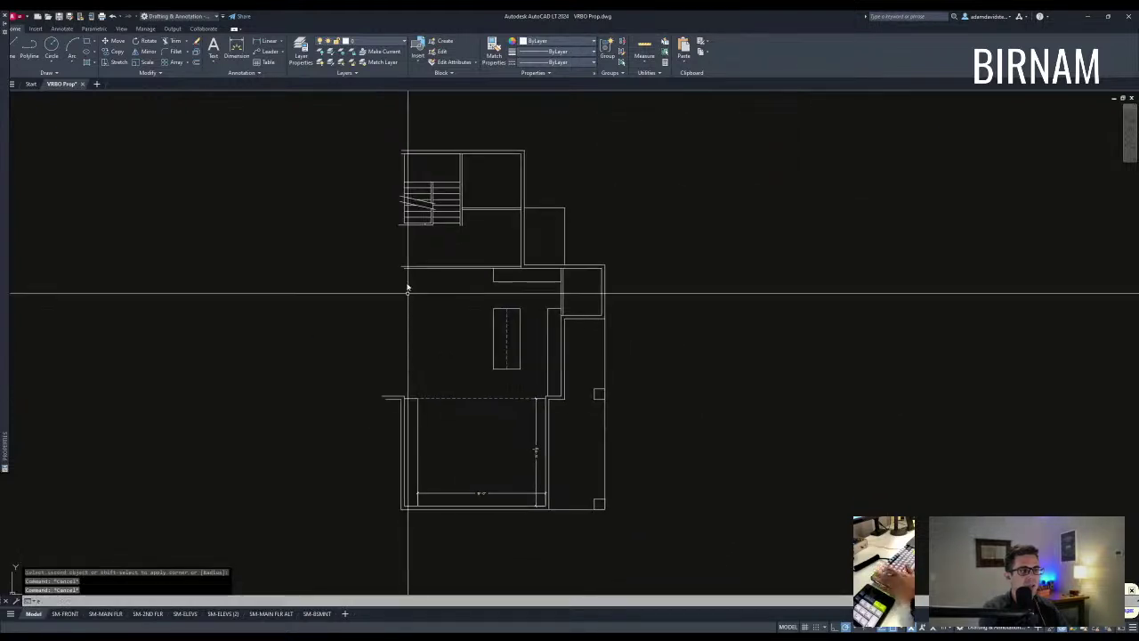
pyautogui.write('l')
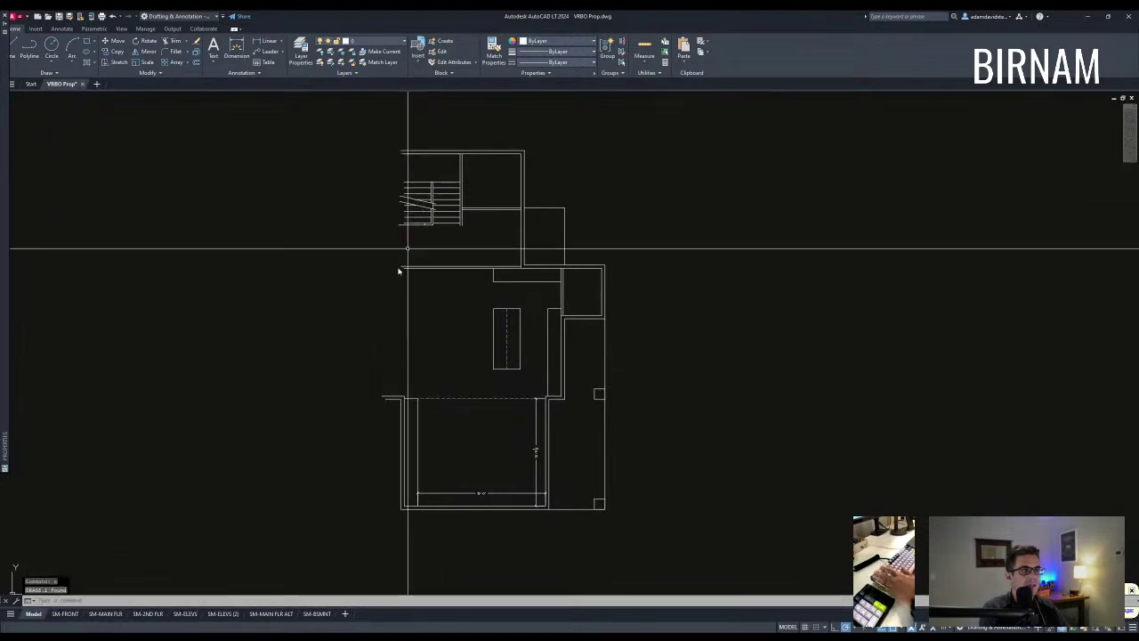
# Step: Draw a vertical line from the living room's left wall up along the stair and trim it at the wing's top wall
pyautogui.press('space')
pyautogui.click(404, 115)
pyautogui.press('Escape')
pyautogui.press('Escape')
pyautogui.scroll(4, 414, 157)
pyautogui.write('tr')
pyautogui.press('space')
pyautogui.click(416, 162)
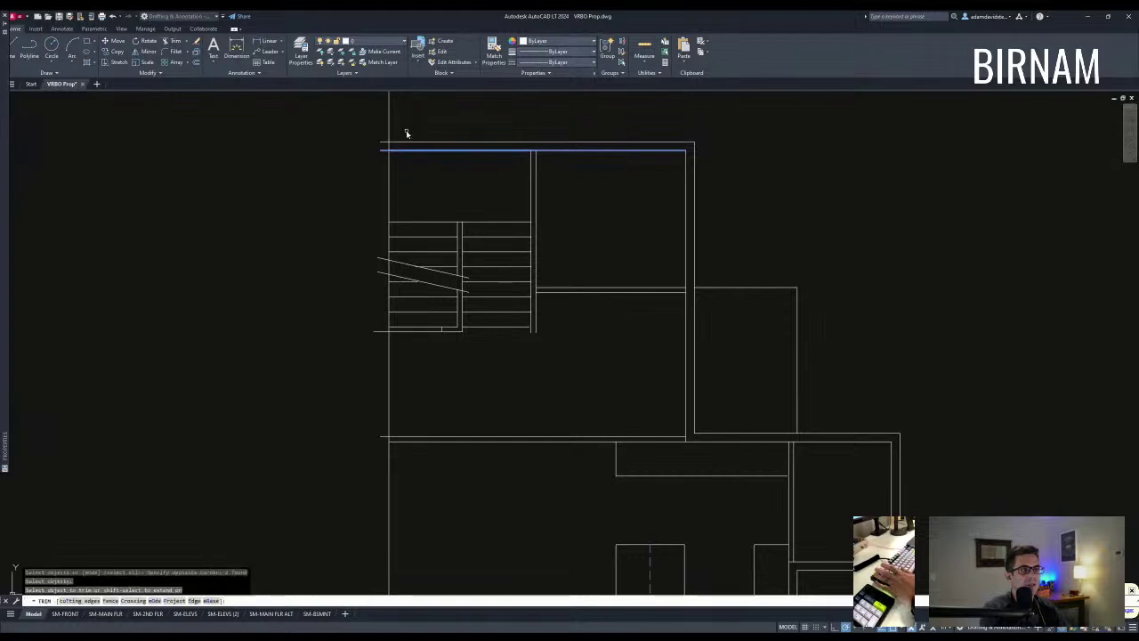
pyautogui.click(389, 127)
pyautogui.press('Escape')
pyautogui.press('Escape')
# Step: Erase the stub of the inner top wall line that projects left of the new vertical line
pyautogui.click(384, 154)
pyautogui.click(381, 148)
pyautogui.write('e')
pyautogui.press('space')
pyautogui.press('Escape')
pyautogui.press('Escape')
pyautogui.scroll(-2, 379, 210)
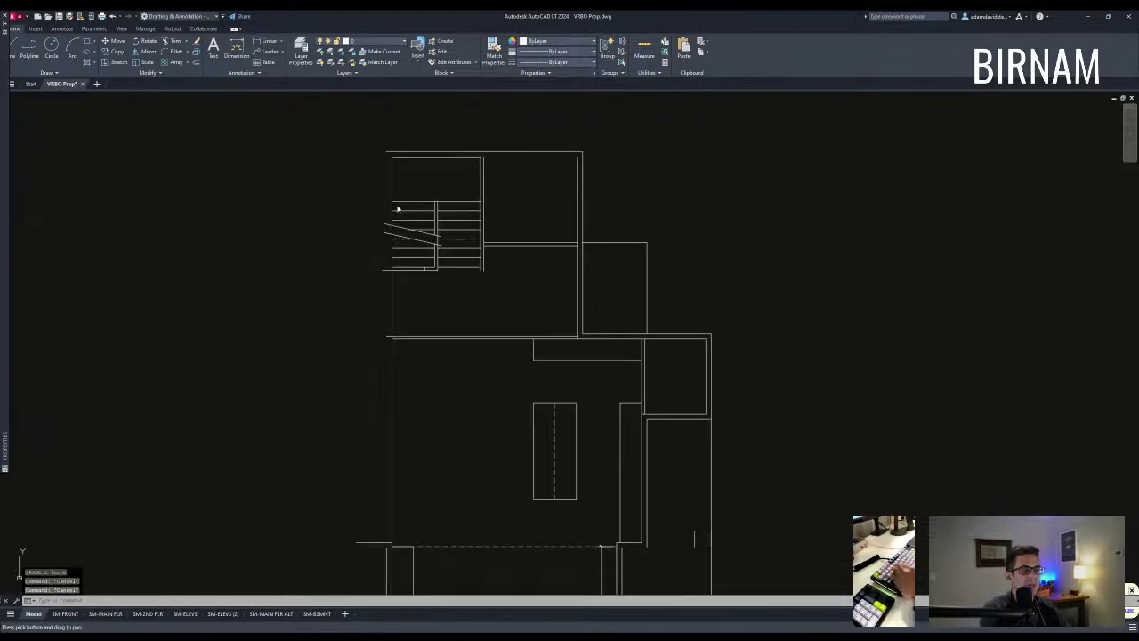
# Step: Offset the new vertical line 3.5" to the left to form the wall beside the stair and kitchen
pyautogui.scroll(-3, 415, 204)
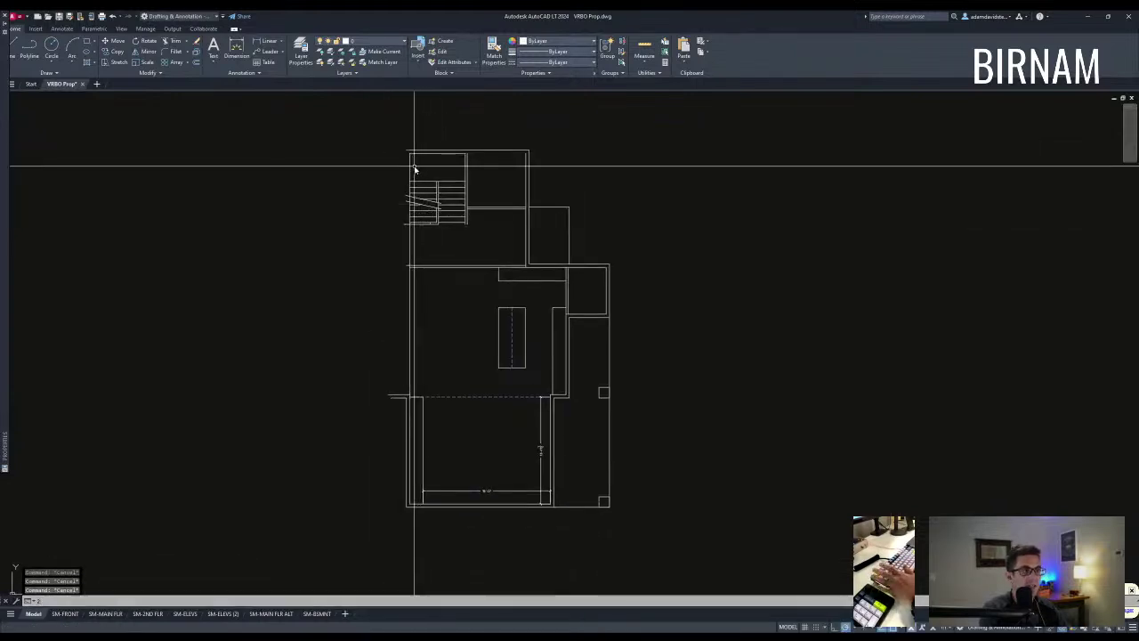
pyautogui.write('o')
pyautogui.press('space')
pyautogui.write('3.5')
pyautogui.press('space')
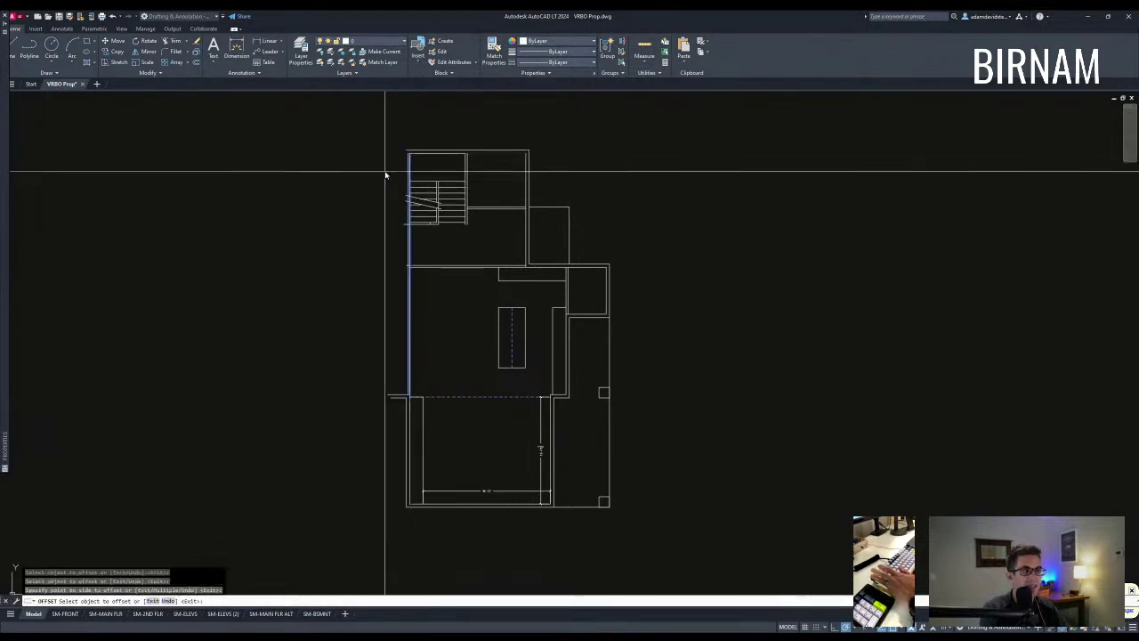
pyautogui.press('Escape')
pyautogui.press('Escape')
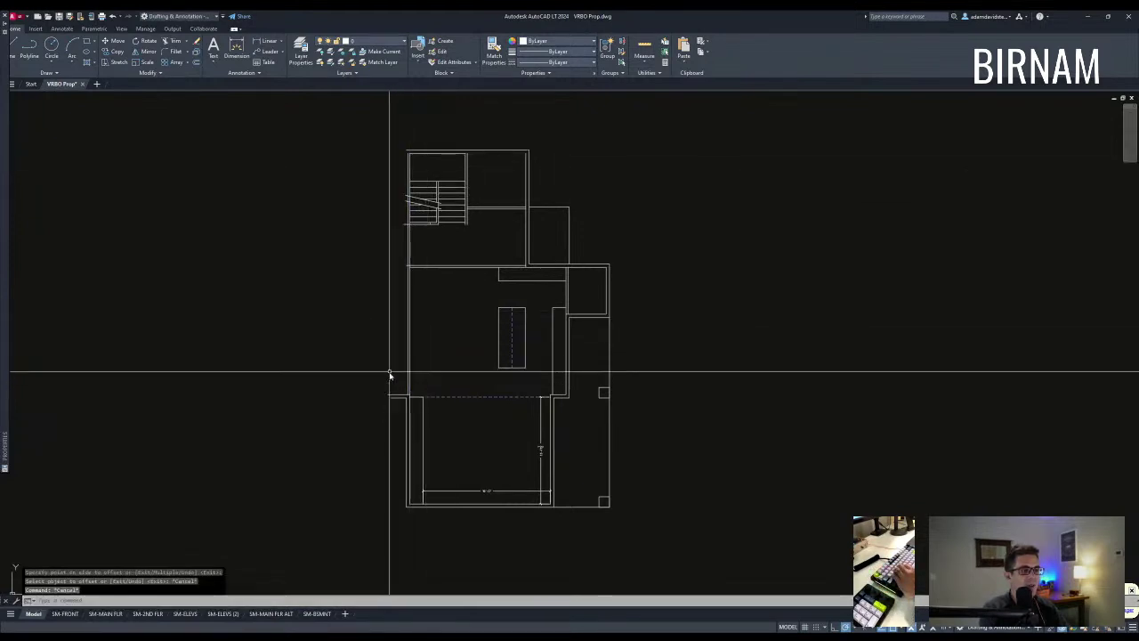
# Step: Trim the wall lines where the kitchen's top wall meets the new left wall to open the junction
pyautogui.click(390, 372)
pyautogui.press('Escape')
pyautogui.press('Escape')
pyautogui.scroll(3, 446, 284)
pyautogui.click(423, 285)
pyautogui.press('Escape')
pyautogui.press('Escape')
pyautogui.press('Escape')
pyautogui.write('tr')
pyautogui.press('space')
pyautogui.click(396, 276)
pyautogui.click(382, 252)
pyautogui.press('space')
pyautogui.scroll(6, 411, 258)
pyautogui.click(333, 244)
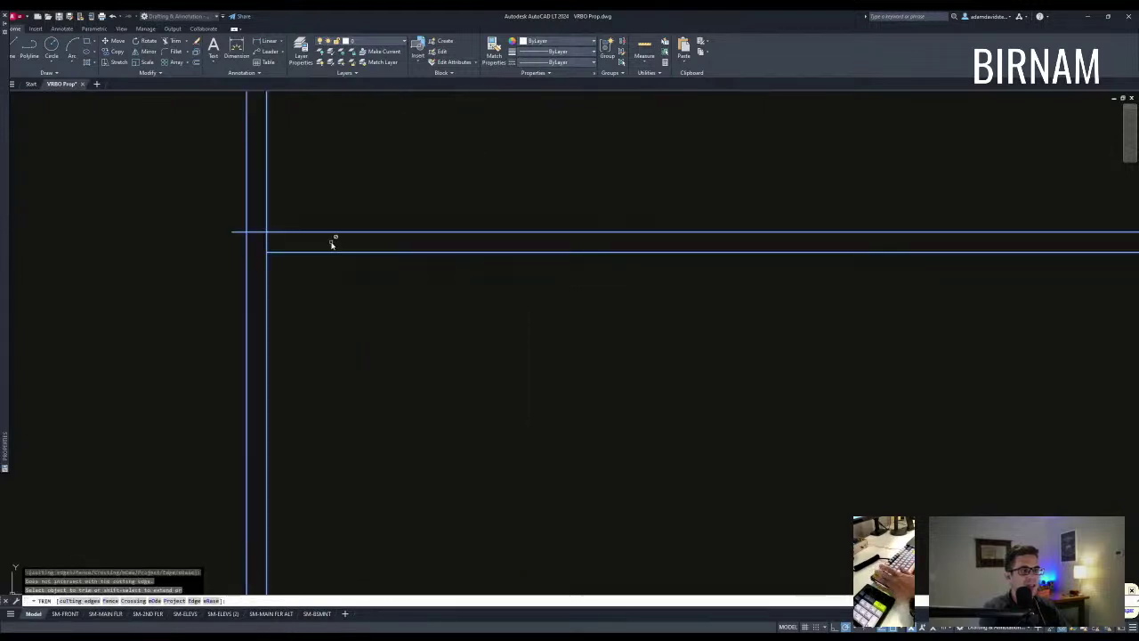
pyautogui.click(259, 235)
pyautogui.press('Escape')
pyautogui.press('Escape')
# Step: Redraw the upper face of the kitchen's top wall between the side walls and erase the leftover stub at its left end
pyautogui.scroll(-4, 342, 281)
pyautogui.write('a')
pyautogui.press('space')
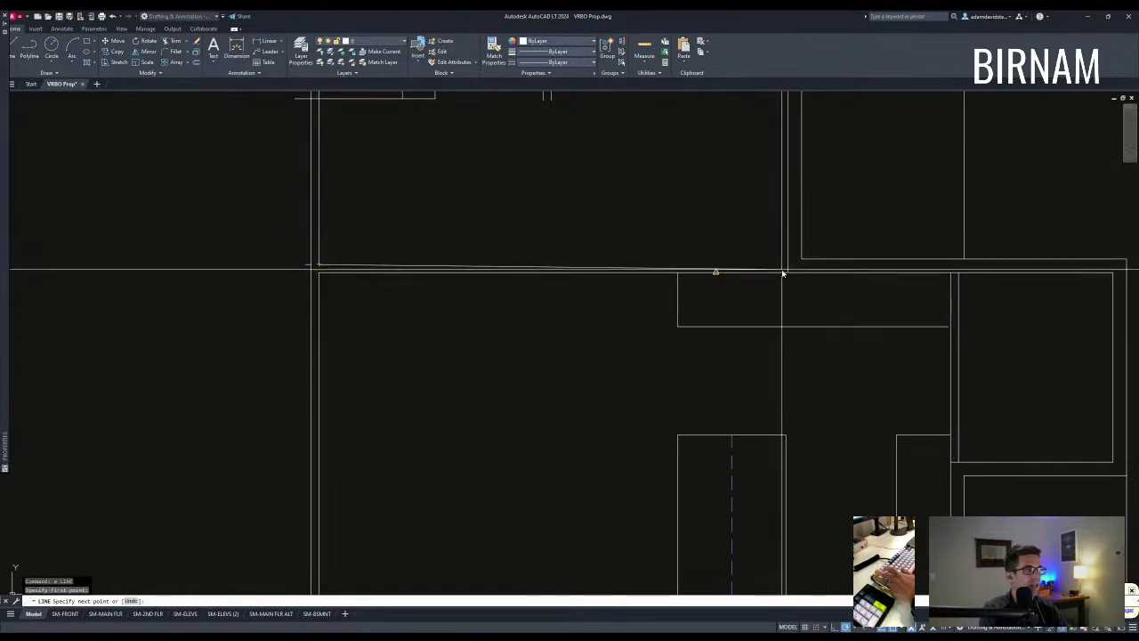
pyautogui.click(788, 264)
pyautogui.press('Escape')
pyautogui.press('Escape')
pyautogui.click(294, 300)
pyautogui.click(391, 226)
pyautogui.write('e')
pyautogui.press('space')
pyautogui.scroll(-6, 498, 334)
pyautogui.click(442, 328)
pyautogui.moveTo(499, 337); pyautogui.dragTo(509, 326, button='middle')
pyautogui.press('Escape')
pyautogui.click(285, 479)
pyautogui.press('Escape')
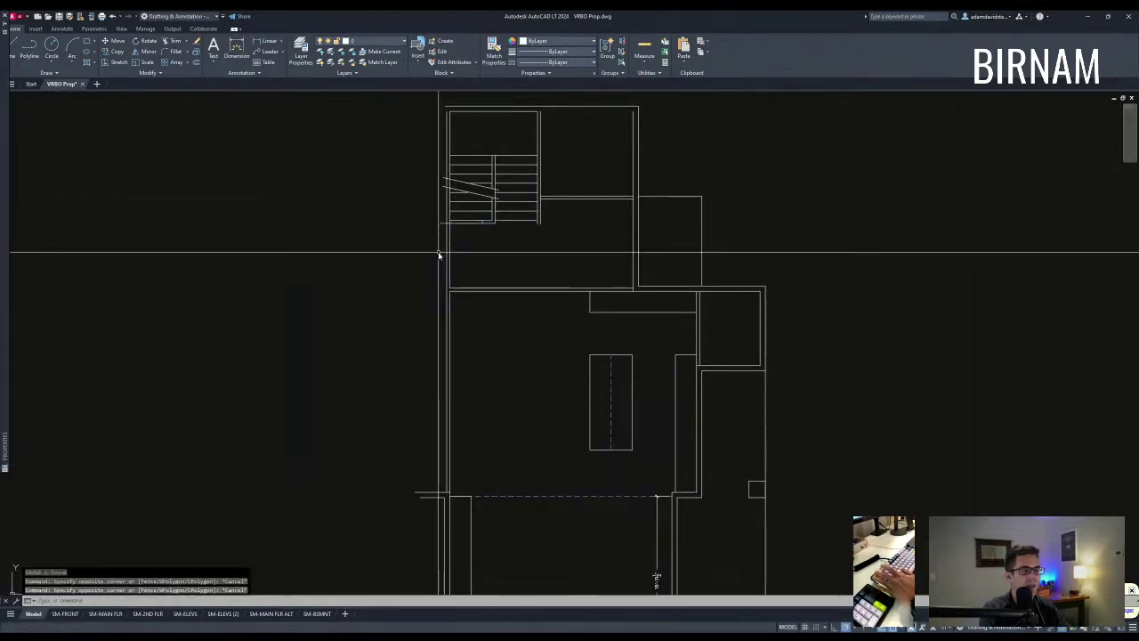
# Step: Draw a line from the top of the stair's right wall to the wing's upper-right inner corner
pyautogui.moveTo(440, 255); pyautogui.dragTo(471, 227, button='middle')
pyautogui.scroll(-4, 471, 226)
pyautogui.moveTo(412, 257); pyautogui.dragTo(410, 314, button='middle')
pyautogui.scroll(2, 591, 205)
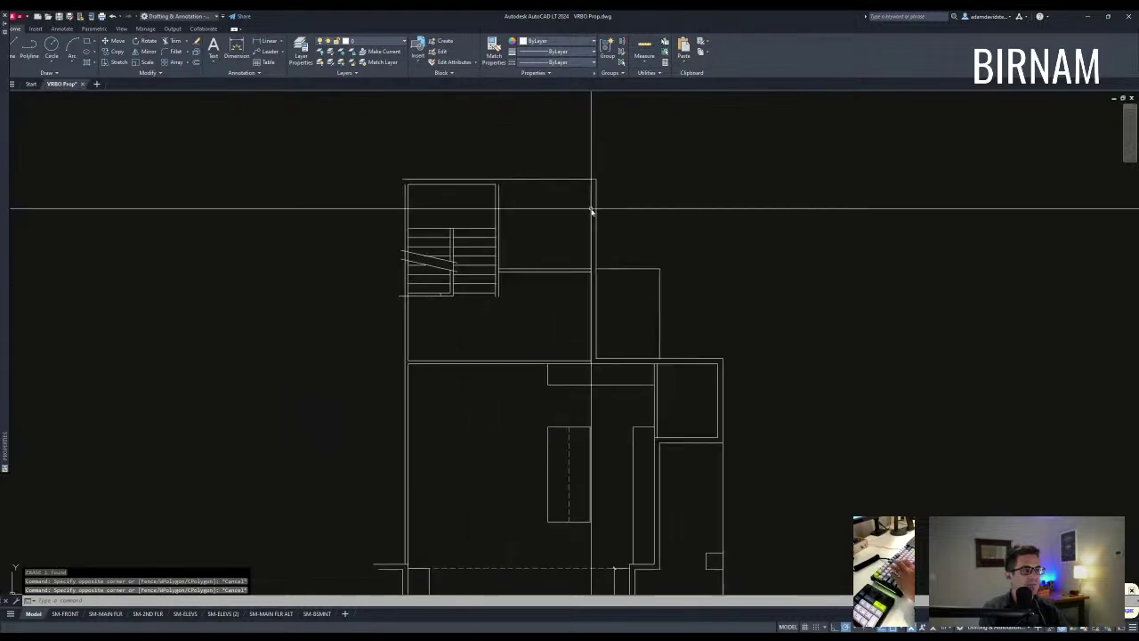
pyautogui.write('l')
pyautogui.press('space')
pyautogui.click(499, 185)
pyautogui.click(591, 184)
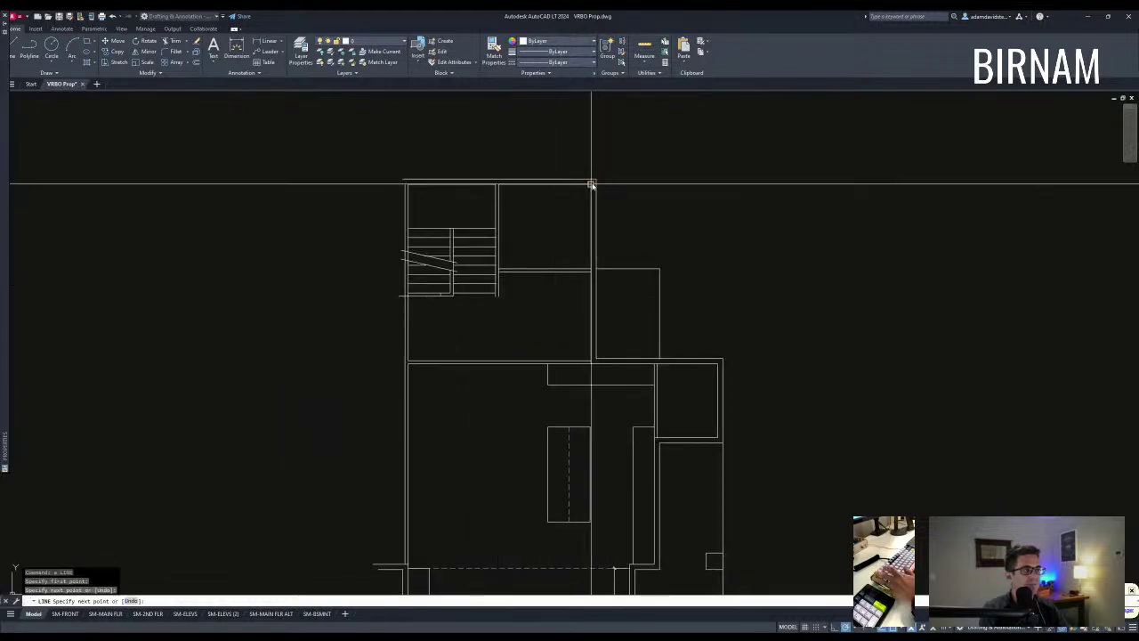
pyautogui.press('Escape')
pyautogui.press('Escape')
pyautogui.press('Escape')
pyautogui.scroll(-2, 579, 258)
pyautogui.moveTo(570, 259); pyautogui.dragTo(577, 248, button='middle')
# Step: Erase the short line just drawn and fillet the inner top wall line with the right wall's inner face
pyautogui.scroll(4, 547, 215)
pyautogui.click(500, 212)
pyautogui.click(783, 156)
pyautogui.press('Delete')
pyautogui.write('f')
pyautogui.press('space')
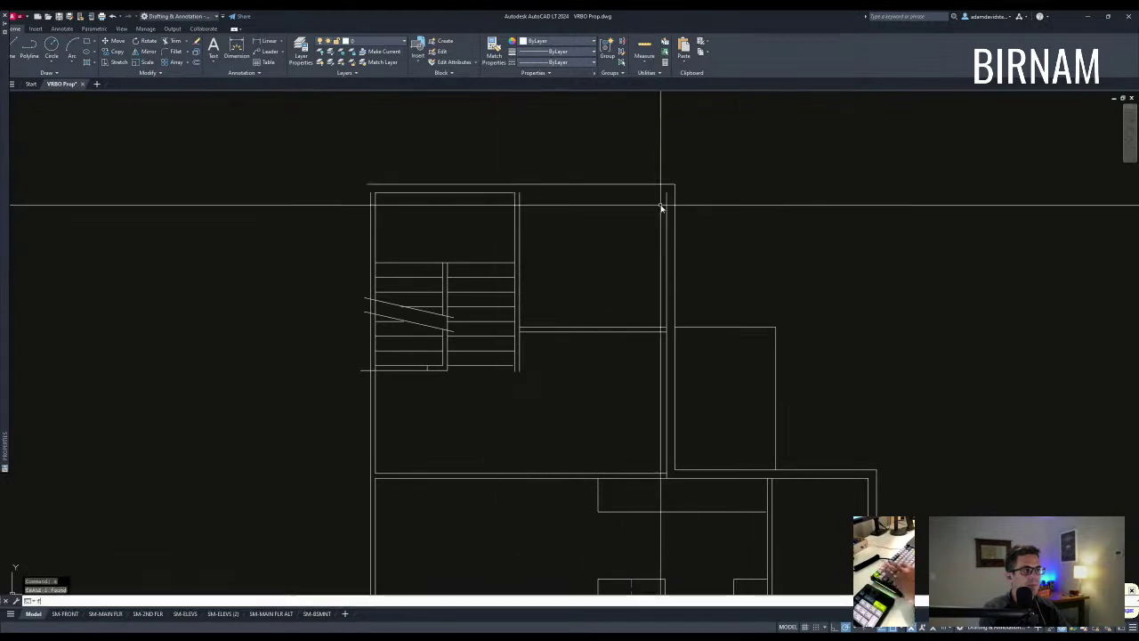
pyautogui.press('Escape')
pyautogui.press('Escape')
pyautogui.scroll(-5, 489, 193)
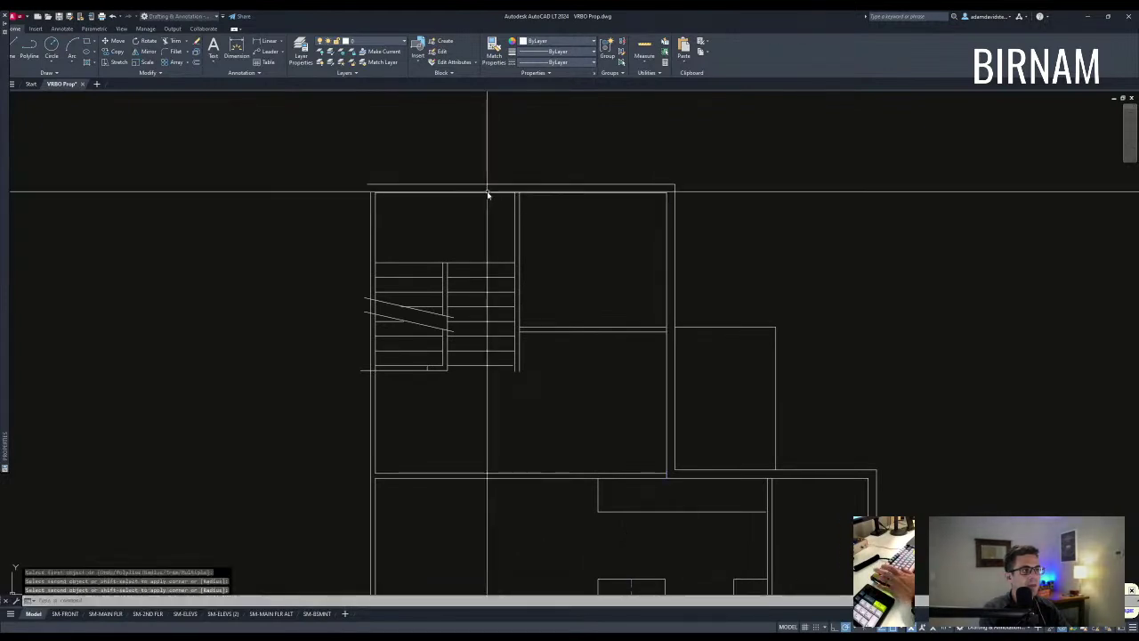
# Step: Trim the stair's bottom line where it projects past the inner face of the left wall
pyautogui.scroll(2, 473, 280)
pyautogui.click(496, 292)
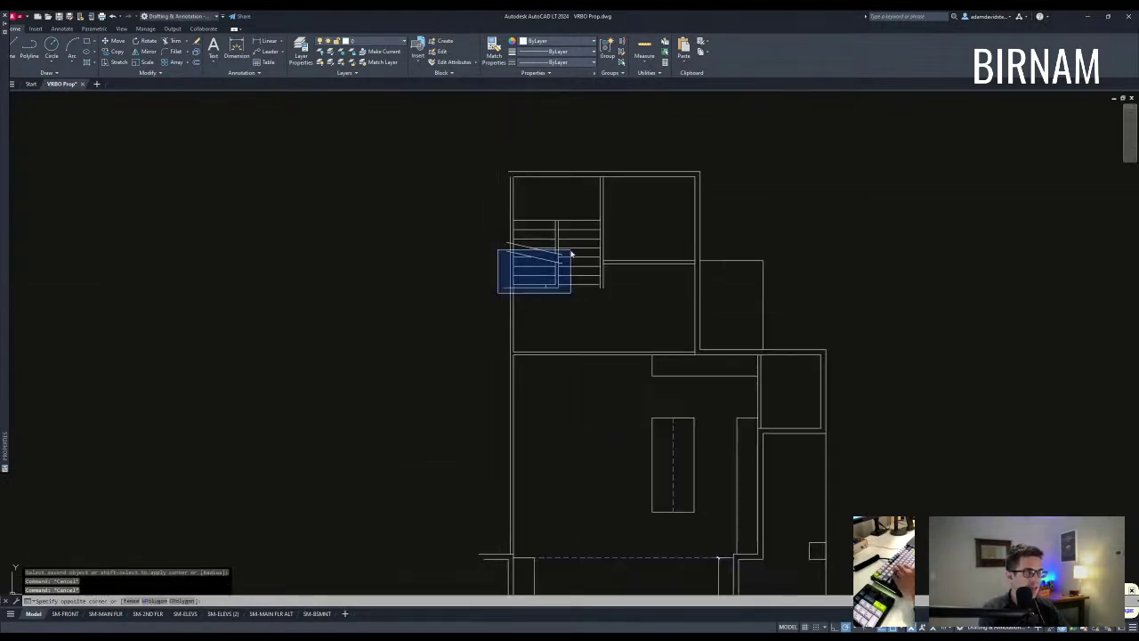
pyautogui.press('Escape')
pyautogui.press('Escape')
pyautogui.scroll(4, 513, 287)
pyautogui.write('tr')
pyautogui.press('space')
pyautogui.click(518, 298)
pyautogui.click(507, 295)
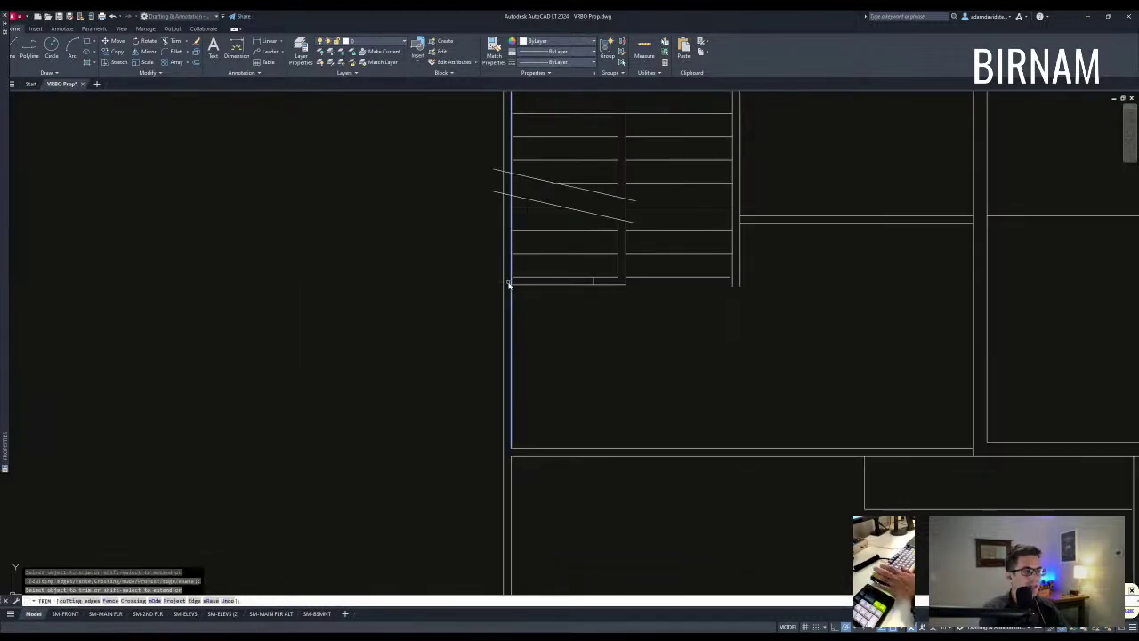
pyautogui.press('Escape')
pyautogui.press('Escape')
pyautogui.scroll(-6, 509, 285)
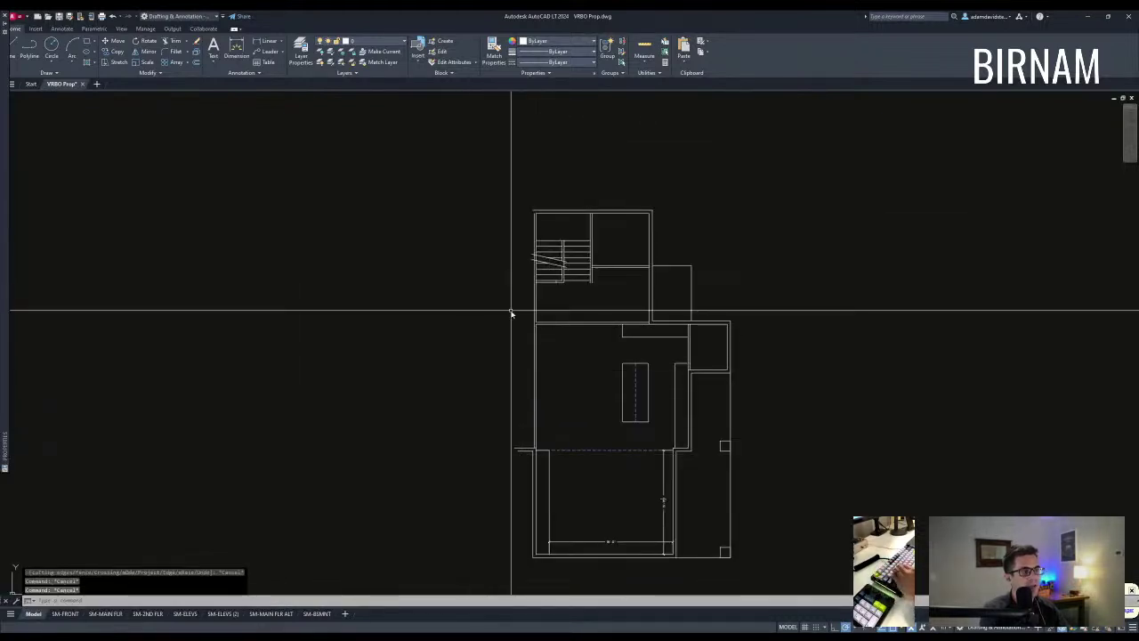
pyautogui.moveTo(477, 288); pyautogui.dragTo(452, 272, button='middle')
pyautogui.write('o')
pyautogui.press('space')
pyautogui.write('13')
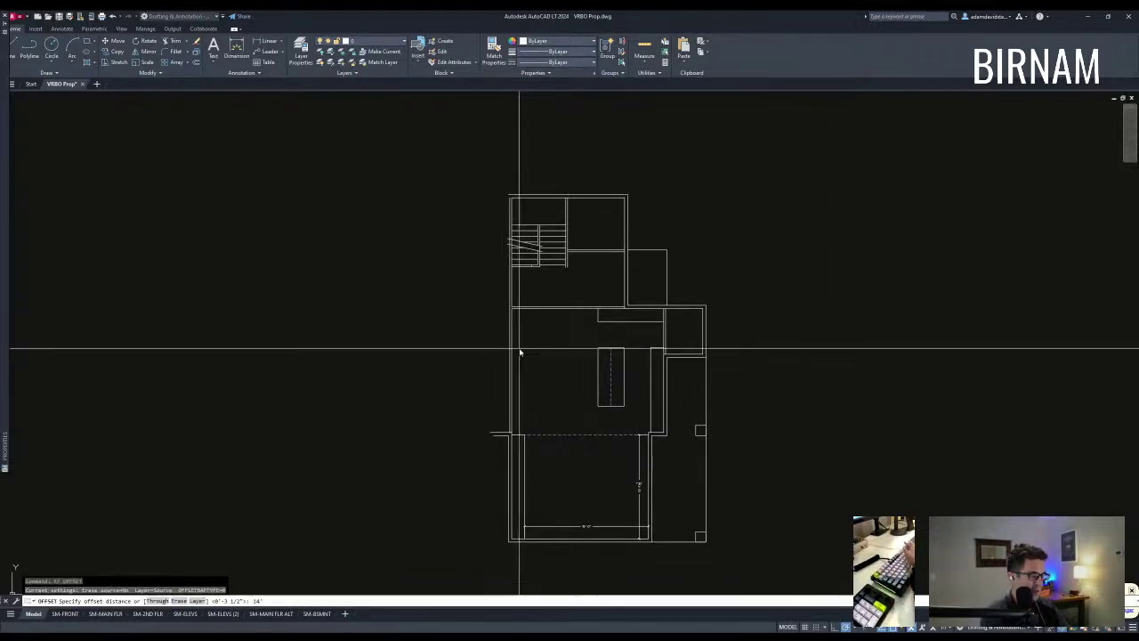
pyautogui.press('Escape')
# Step: Copy the living room's left exterior wall pair to the left and move the copy up beside the kitchen
pyautogui.click(514, 457)
pyautogui.click(464, 456)
pyautogui.write('co')
pyautogui.press('space')
pyautogui.click(477, 392)
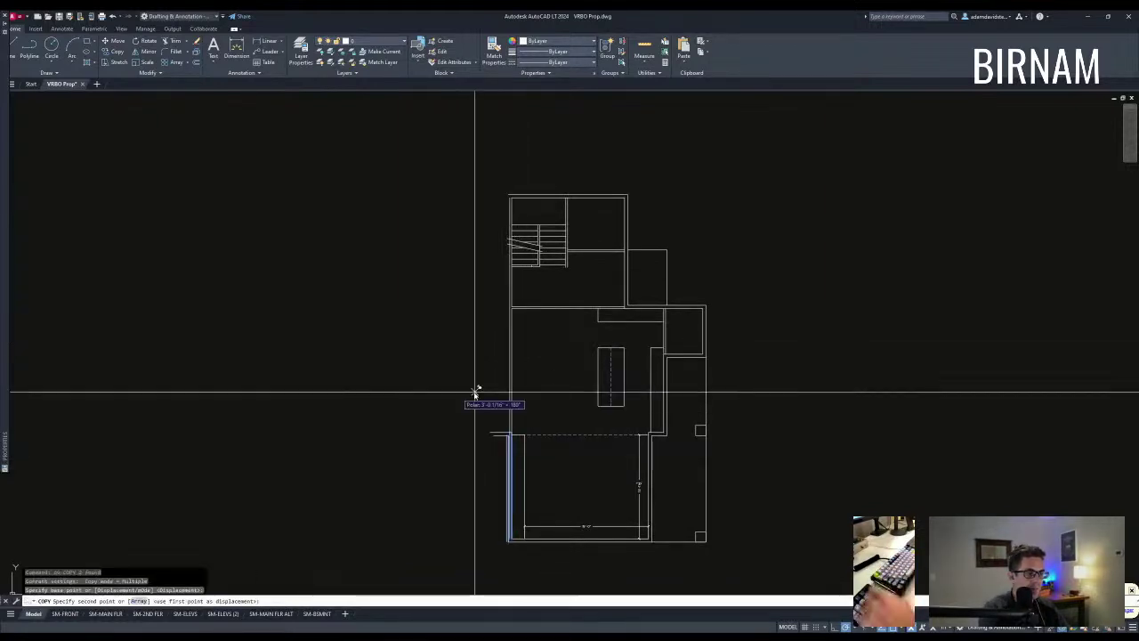
pyautogui.press('Escape')
pyautogui.click(428, 494)
pyautogui.click(405, 468)
pyautogui.write('m')
pyautogui.click(389, 414)
pyautogui.click(389, 308)
# Step: Fillet both faces of the copied wall with the outward-turning wall lines above the living room to close the lower-left corner
pyautogui.write('f')
pyautogui.press('space')
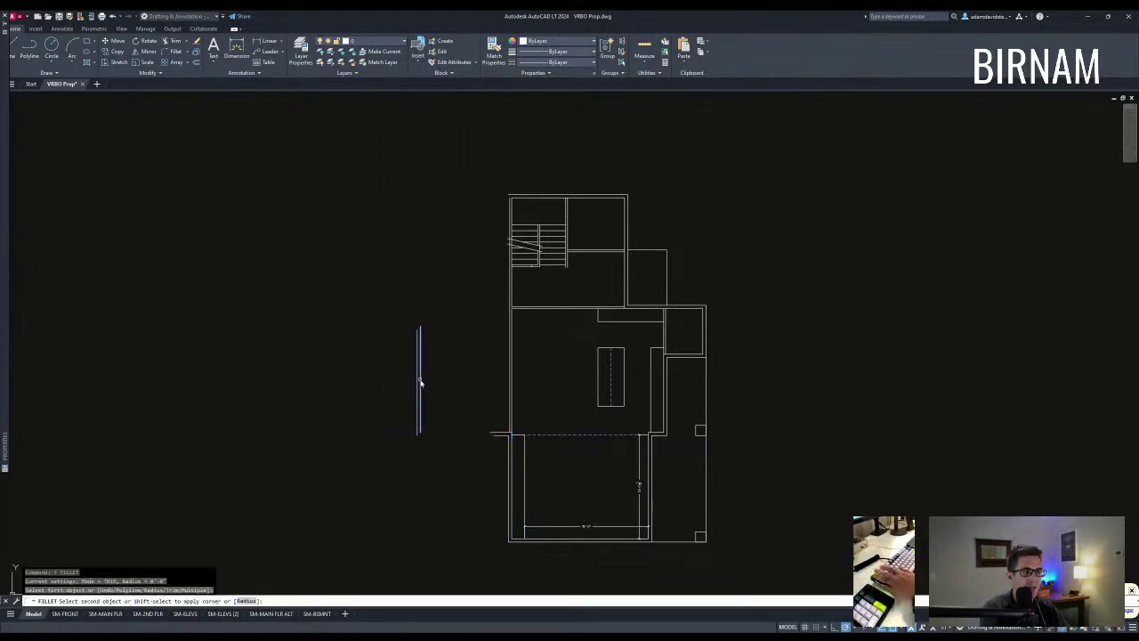
pyautogui.click(494, 434)
pyautogui.press('space')
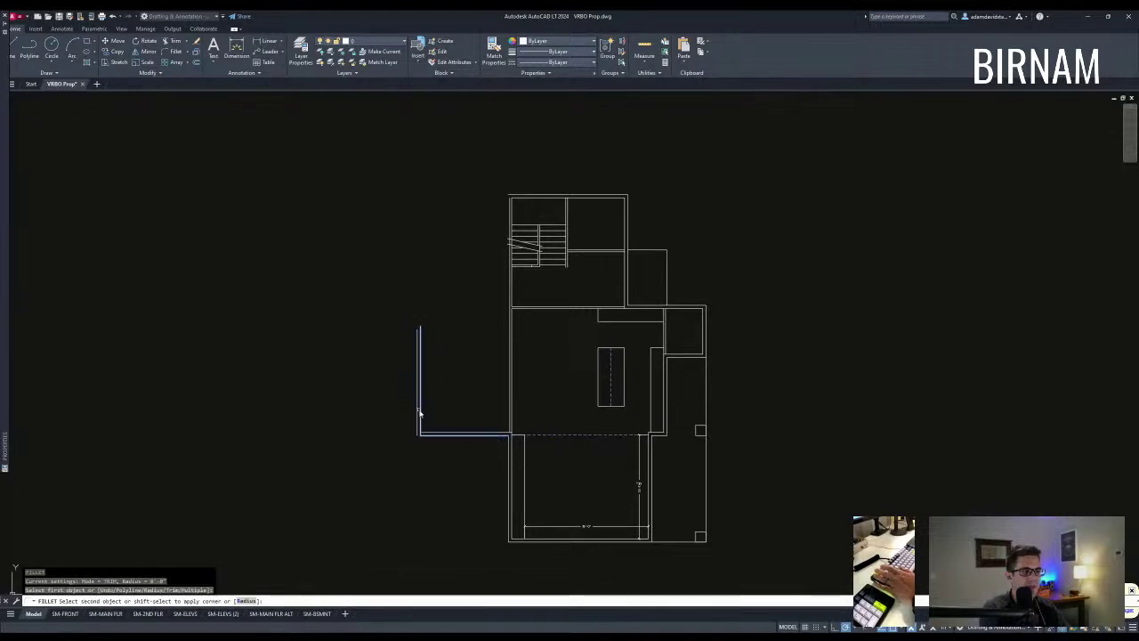
pyautogui.press('Escape')
# Step: Offset the new left room's bottom wall line upward and move the resulting line 24" to set the room's upper edge
pyautogui.write('o')
pyautogui.press('space')
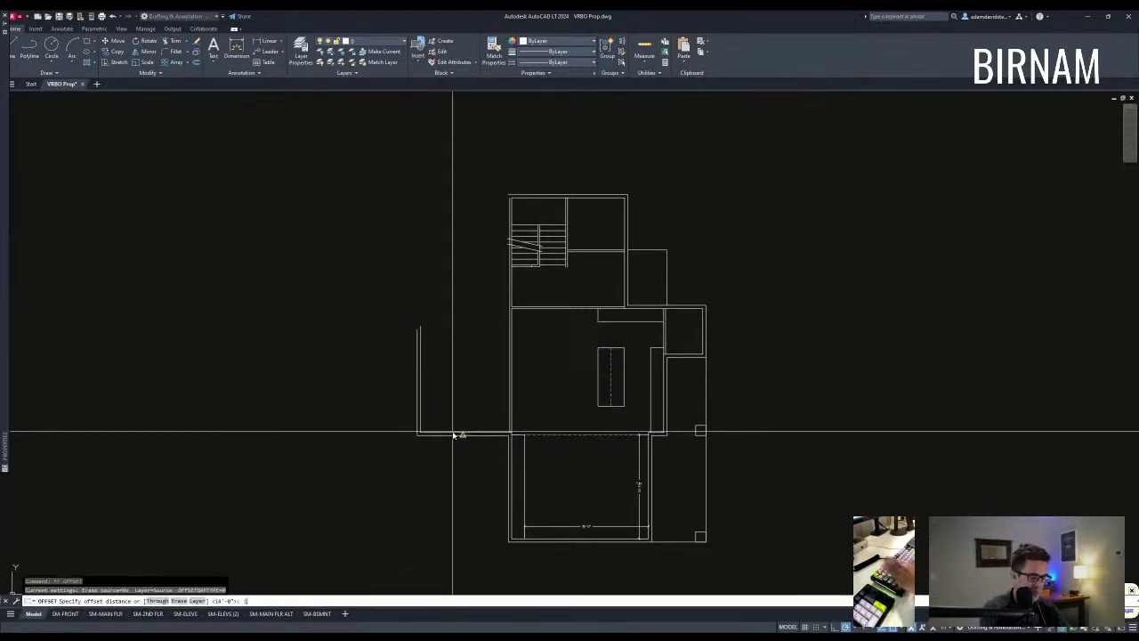
pyautogui.click(467, 392)
pyautogui.press('Escape')
pyautogui.click(478, 368)
pyautogui.click(465, 309)
pyautogui.write('v')
pyautogui.press('space')
pyautogui.click(464, 300)
pyautogui.write('24')
pyautogui.press('space')
pyautogui.press('Escape')
pyautogui.press('Escape')
# Step: Fillet the left exterior wall's inner and outer faces with the stair wing's top wall lines to close the upper-left corner
pyautogui.moveTo(415, 368); pyautogui.dragTo(419, 393, button='middle')
pyautogui.click(403, 469)
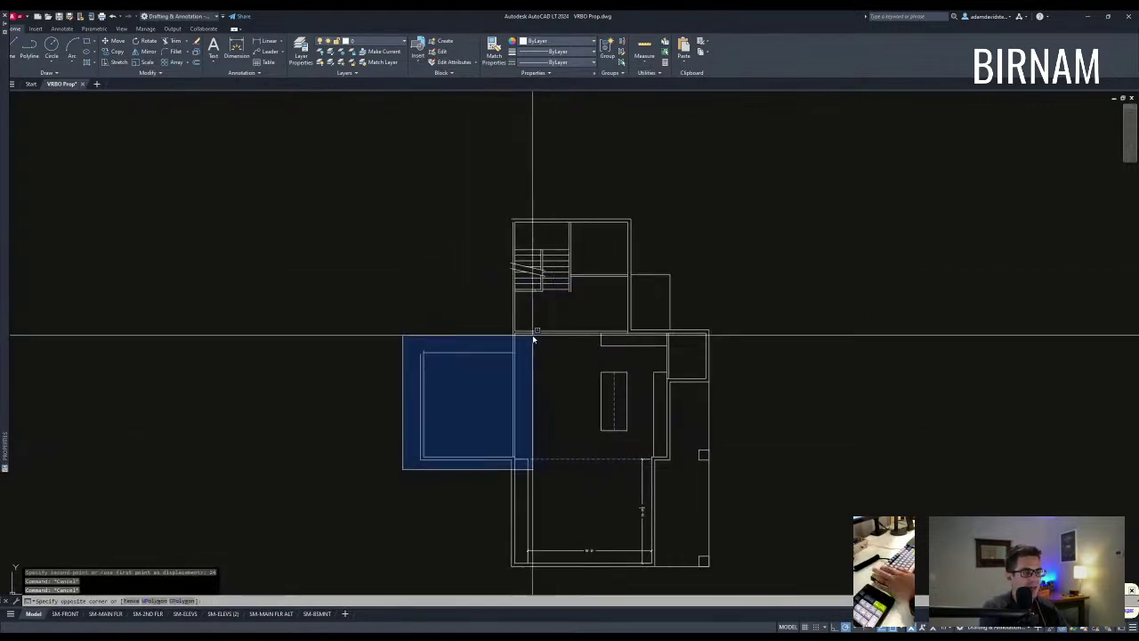
pyautogui.press('Escape')
pyautogui.press('f')
pyautogui.press('space')
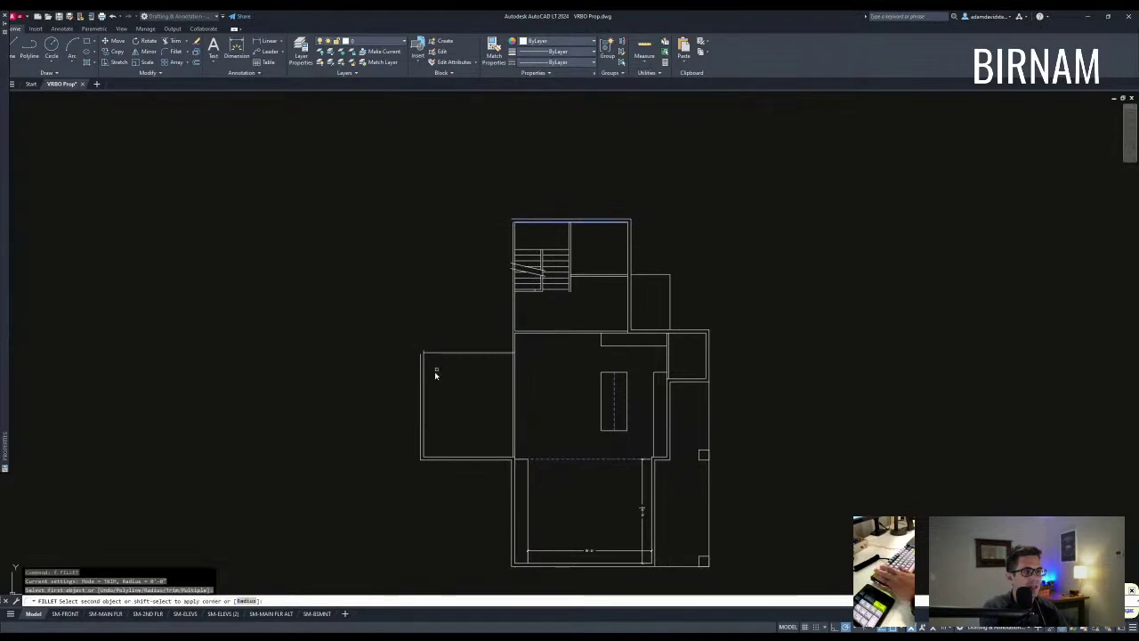
pyautogui.click(514, 220)
pyautogui.press('Escape')
pyautogui.moveTo(556, 341); pyautogui.dragTo(529, 303, button='middle')
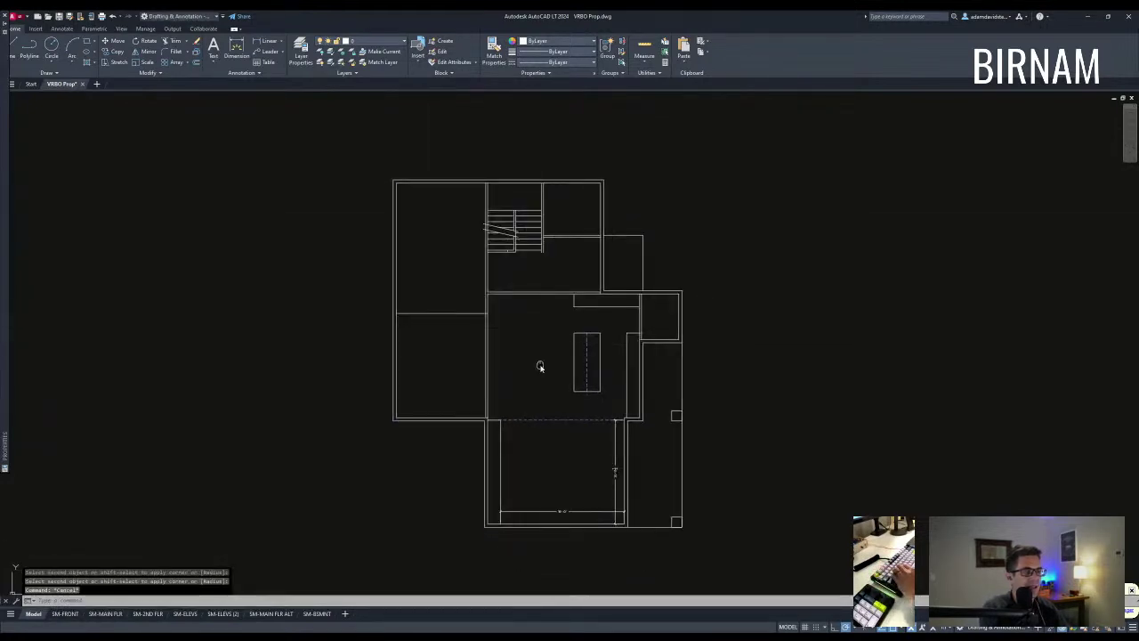
pyautogui.moveTo(540, 365); pyautogui.dragTo(522, 350, button='middle')
pyautogui.press('Escape')
pyautogui.press('Escape')
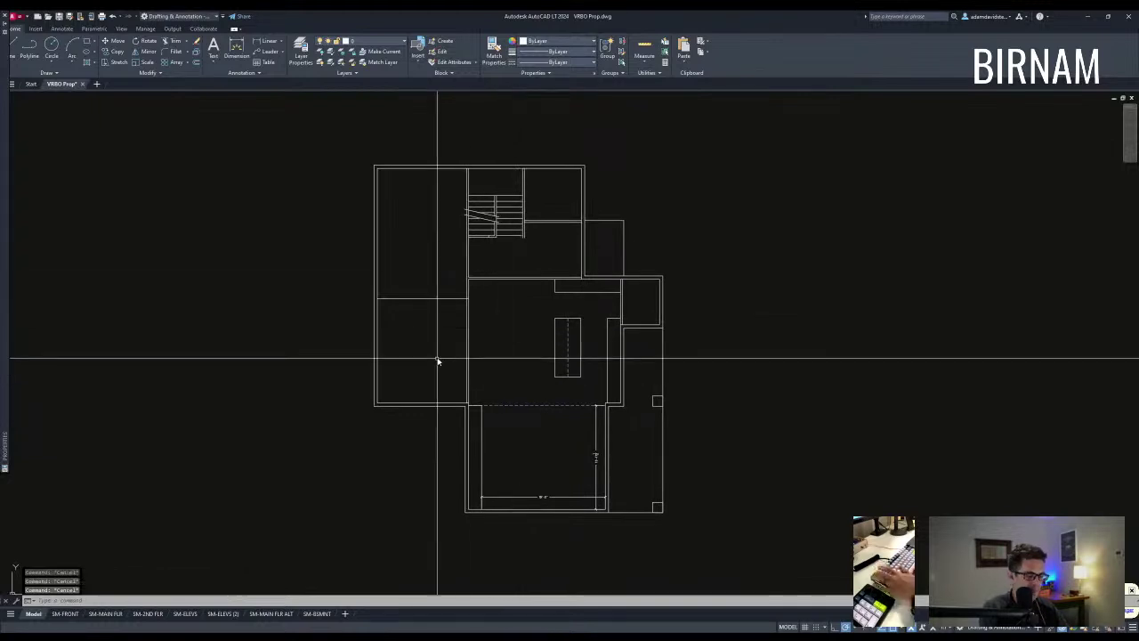
# Step: Offset the horizontal line dividing the left rooms by 3.5" to give the partition its thickness
pyautogui.write('o')
pyautogui.press('Return')
pyautogui.write('3.5')
pyautogui.press('Return')
pyautogui.click(430, 289)
pyautogui.press('Escape')
pyautogui.press('Escape')
pyautogui.moveTo(465, 321); pyautogui.dragTo(467, 324, button='middle')
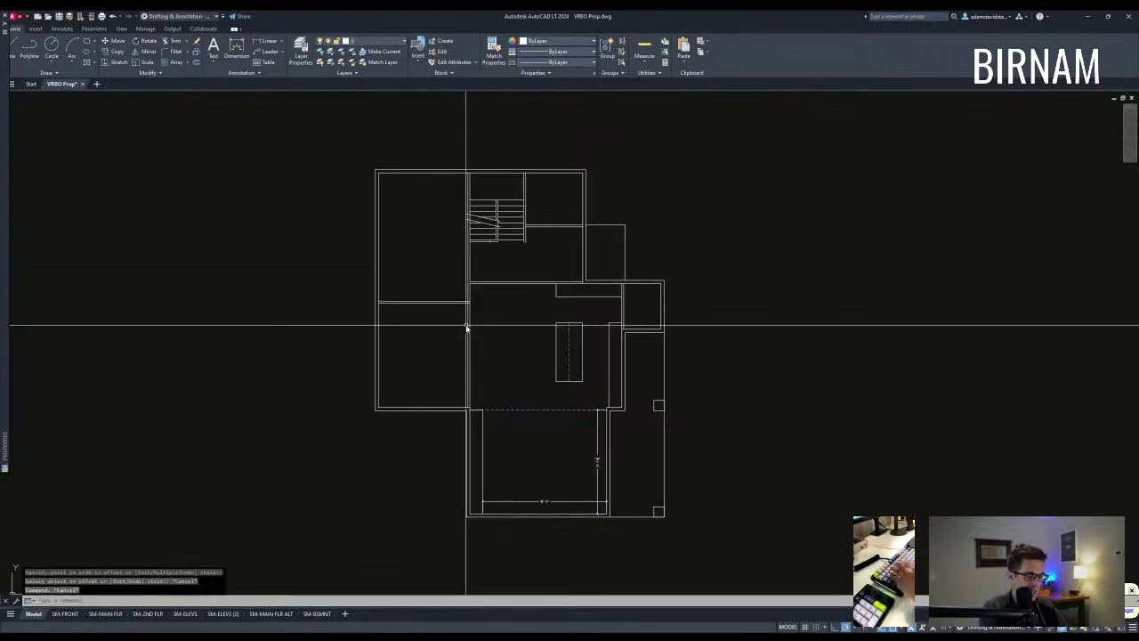
# Step: Offset the wall line left of the stair 48" to the left and double it to form a corridor wall
pyautogui.write('o')
pyautogui.press('Return')
pyautogui.write('48')
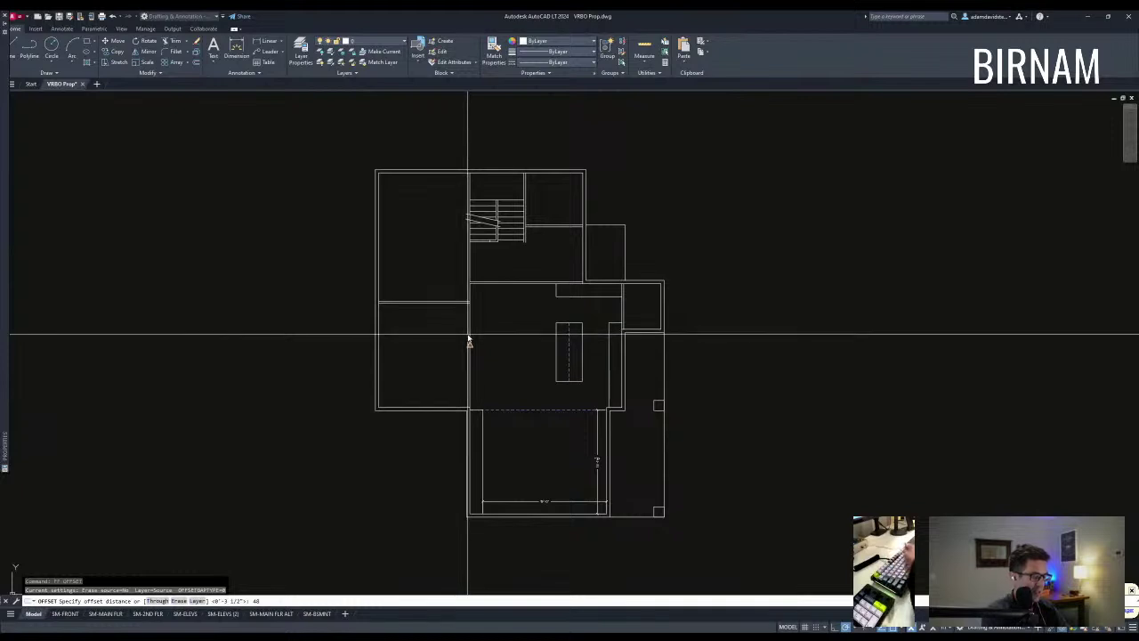
pyautogui.scroll(2, 471, 281)
pyautogui.press('Escape')
pyautogui.press('Escape')
pyautogui.press('Escape')
pyautogui.moveTo(431, 269); pyautogui.dragTo(433, 283, button='middle')
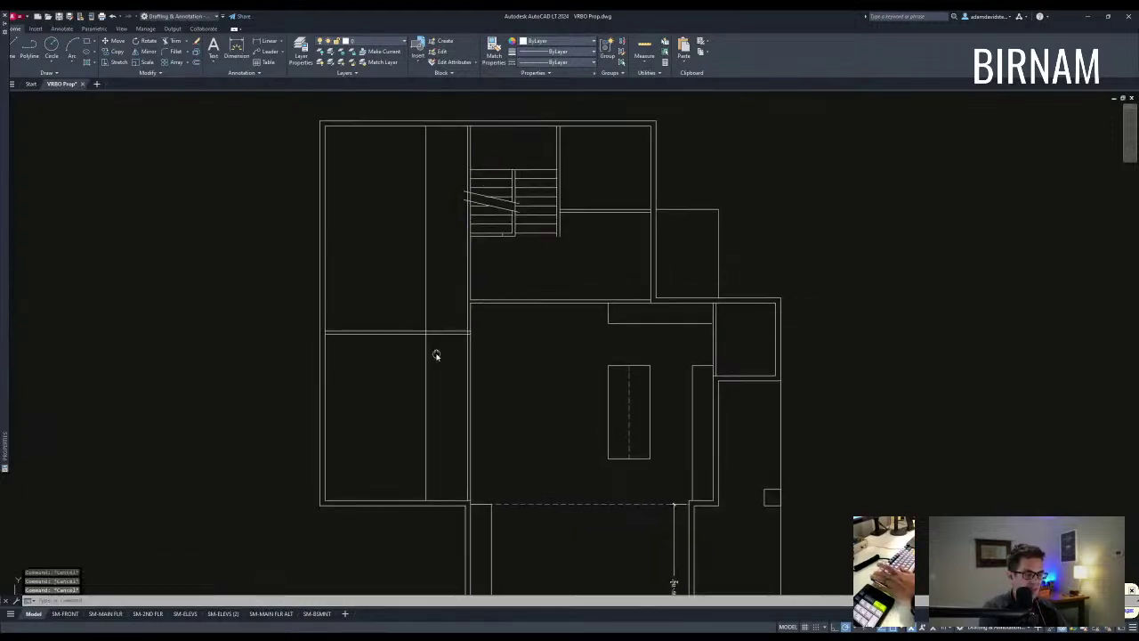
pyautogui.press('Escape')
# Step: Trim the corridor wall lines below the horizontal partition and clean up the partition's junctions with the adjoining walls
pyautogui.scroll(4, 418, 335)
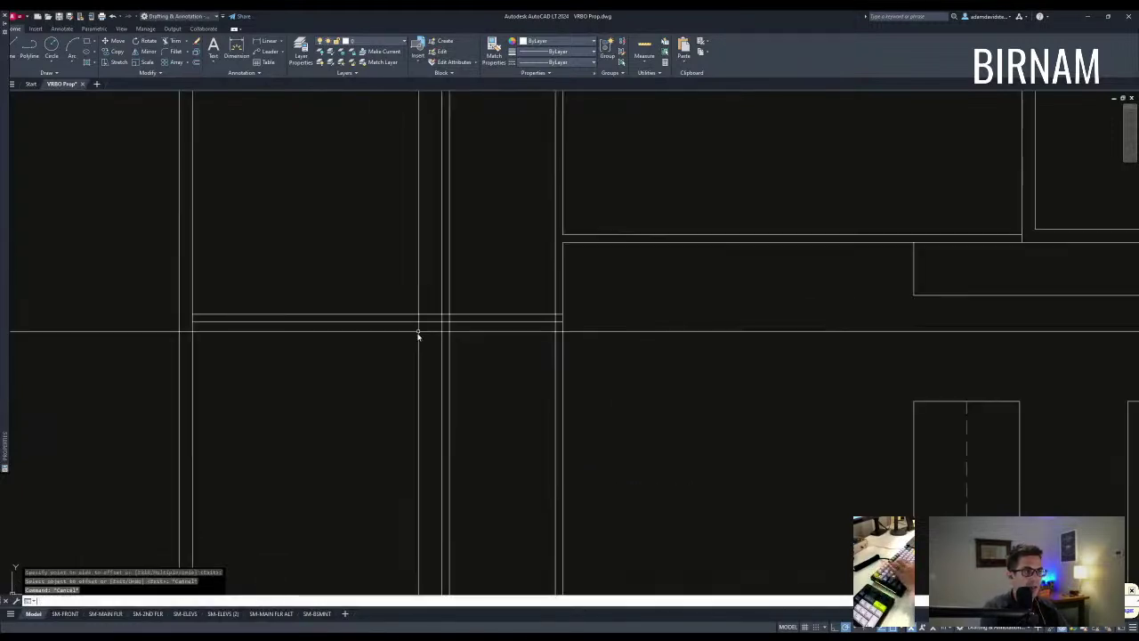
pyautogui.click(411, 299)
pyautogui.click(378, 352)
pyautogui.scroll(-3, 445, 356)
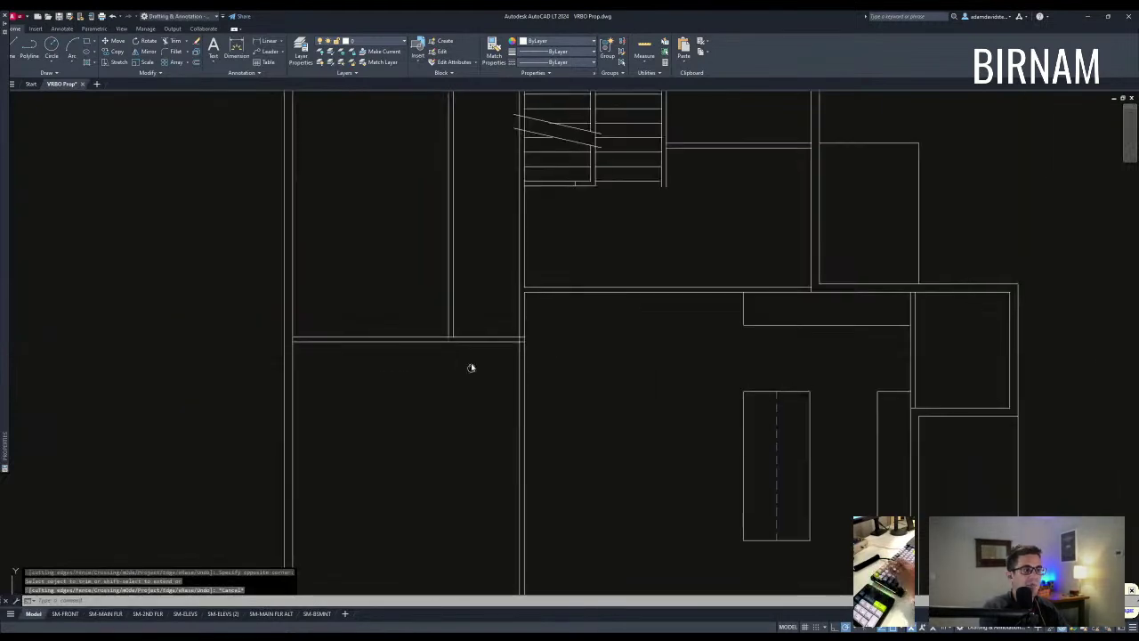
pyautogui.scroll(4, 456, 358)
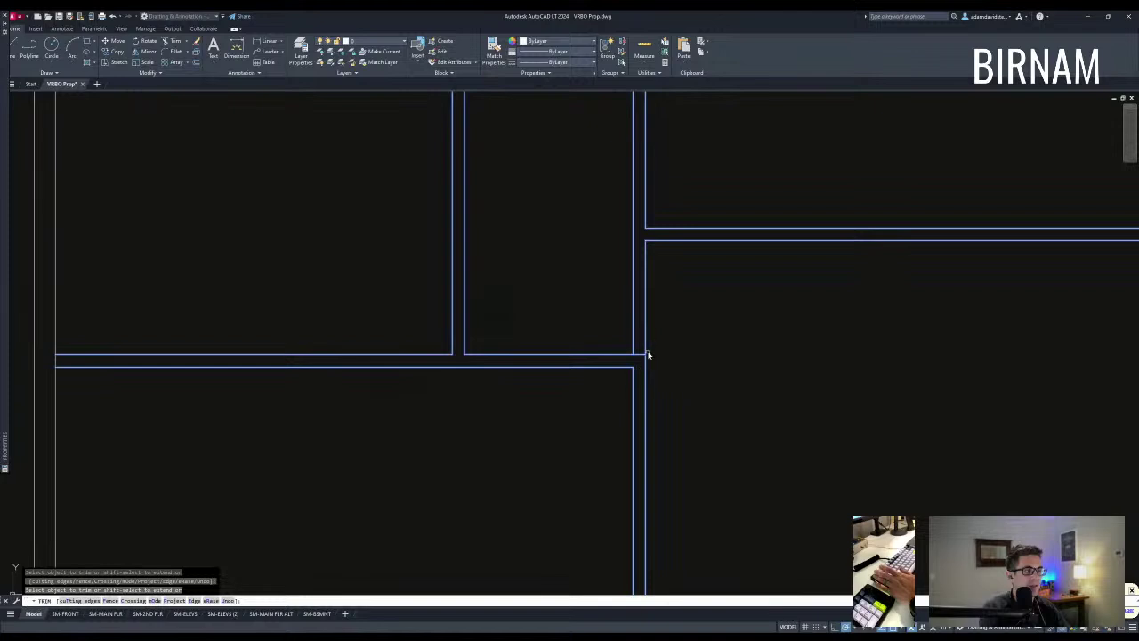
# Step: Trim the overlapping wall lines where the horizontal partition meets the long vertical interior wall
pyautogui.press('Escape')
pyautogui.press('Escape')
pyautogui.write('tr')
pyautogui.press('space')
pyautogui.click(652, 380)
pyautogui.click(633, 342)
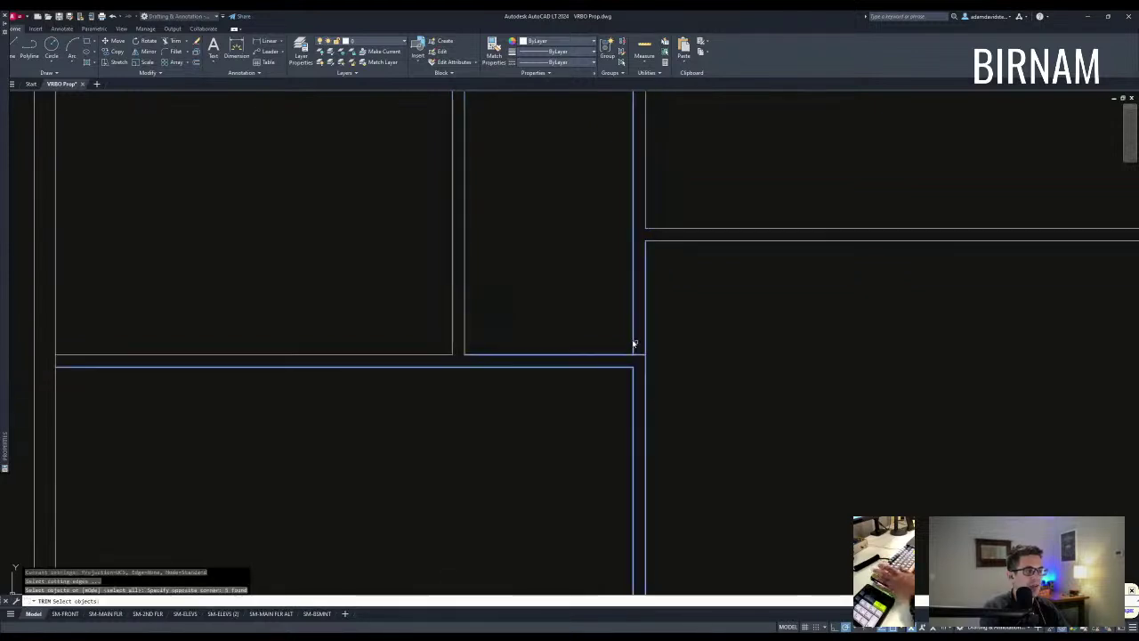
pyautogui.click(635, 357)
pyautogui.press('Escape')
# Step: Add a linear dimension across the inside width of the lower-left room, just above its lower wall
pyautogui.scroll(-6, 596, 437)
pyautogui.moveTo(575, 472); pyautogui.dragTo(559, 355, button='middle')
pyautogui.press('Escape')
pyautogui.press('Escape')
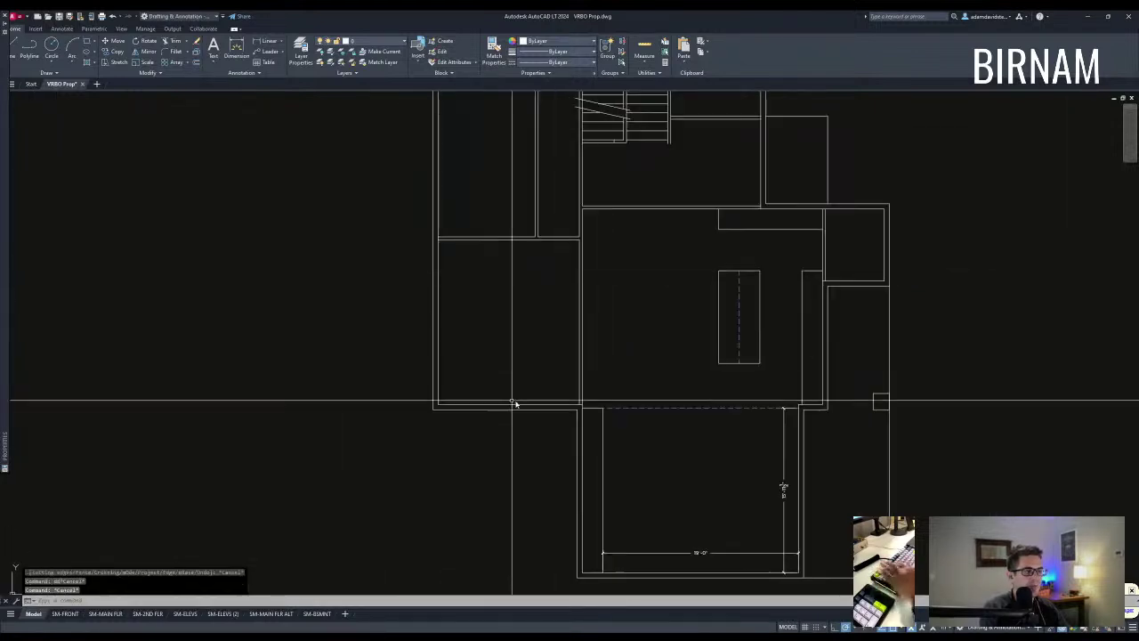
pyautogui.write('d')
pyautogui.press('space')
pyautogui.click(437, 405)
pyautogui.click(579, 405)
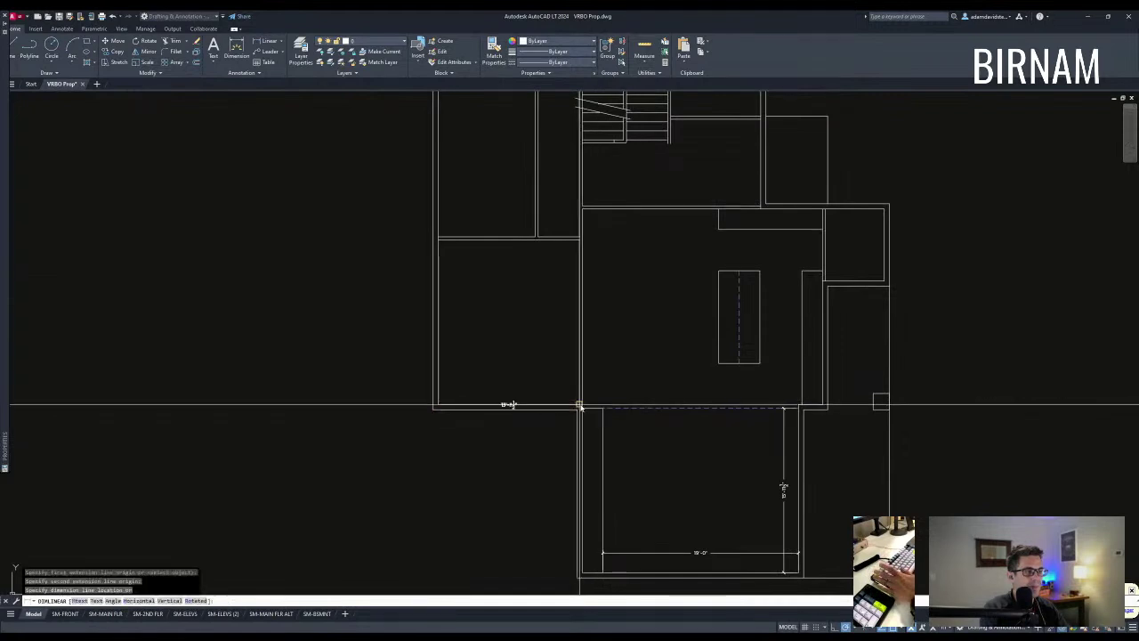
pyautogui.click(509, 390)
pyautogui.press('Escape')
pyautogui.press('Escape')
# Step: Add a vertical linear dimension along the inside of the left wall of the lower-left room
pyautogui.press('space')
pyautogui.click(438, 405)
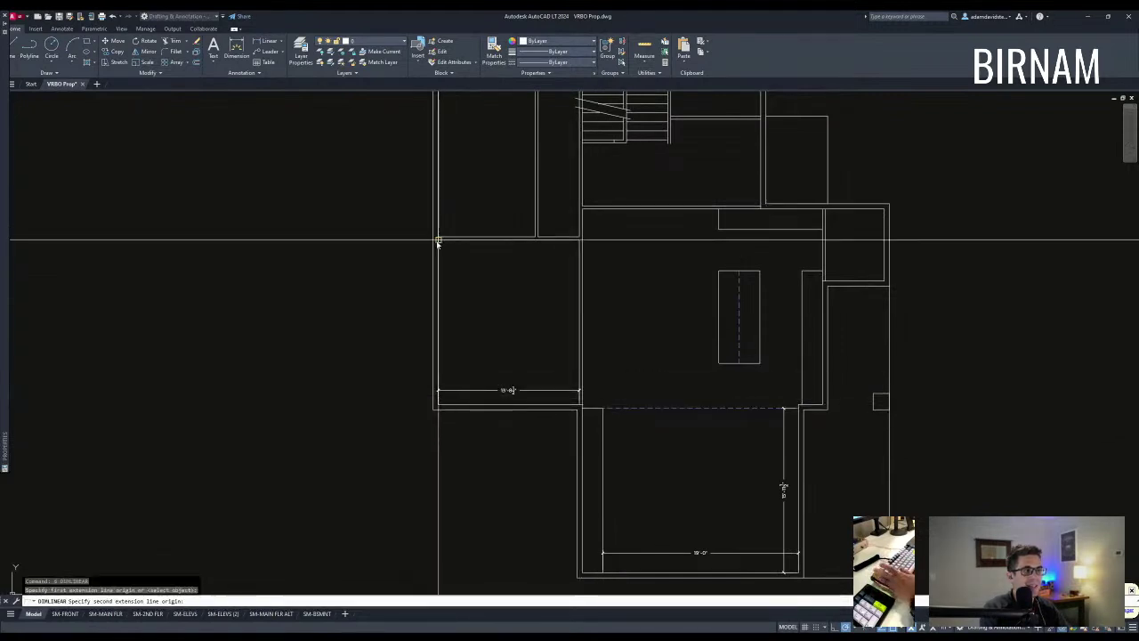
pyautogui.click(438, 240)
pyautogui.click(450, 276)
pyautogui.press('Escape')
pyautogui.press('Escape')
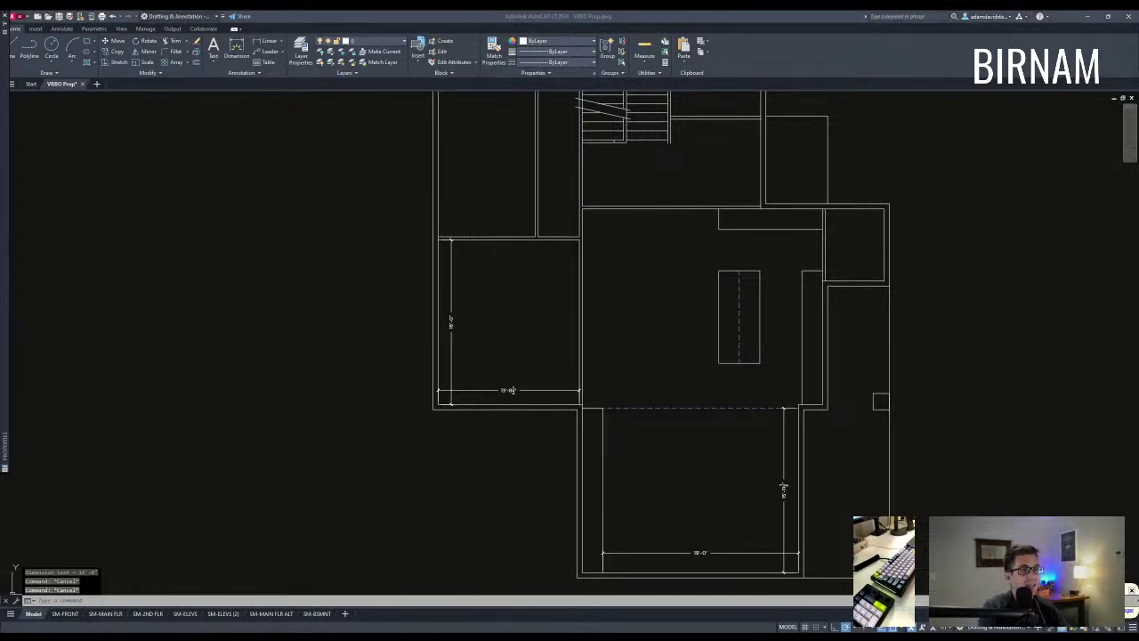
pyautogui.click(1088, 17)
pyautogui.press('Escape')
pyautogui.moveTo(557, 382); pyautogui.dragTo(537, 402, button='middle')
pyautogui.moveTo(532, 308); pyautogui.dragTo(530, 371, button='middle')
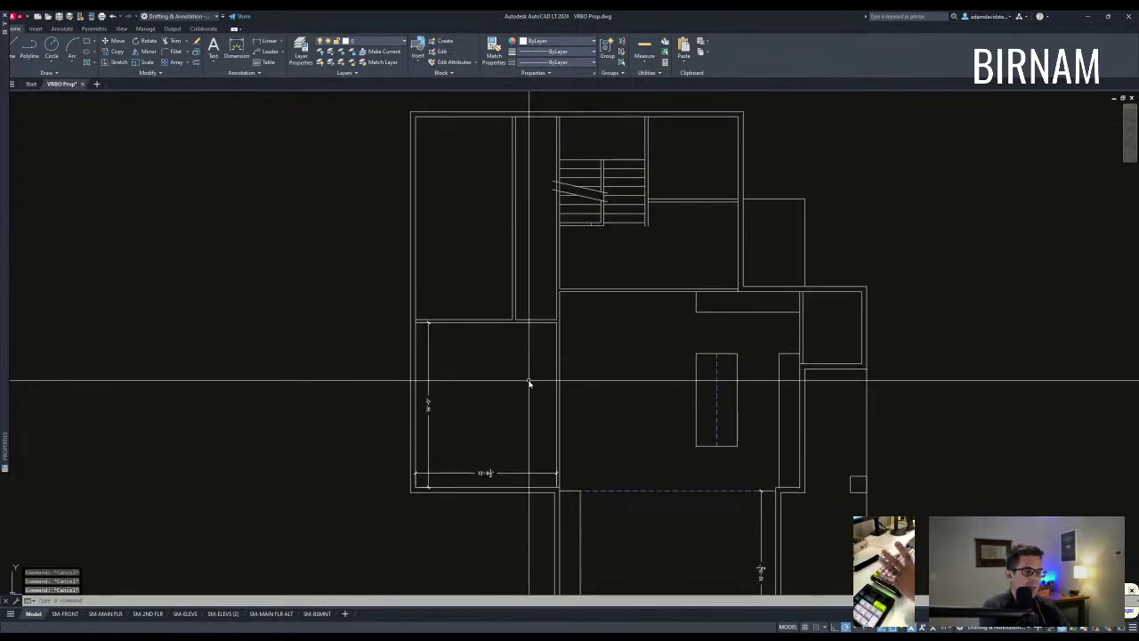
pyautogui.moveTo(527, 473); pyautogui.dragTo(512, 468, button='middle')
pyautogui.moveTo(419, 413); pyautogui.dragTo(405, 373, button='middle')
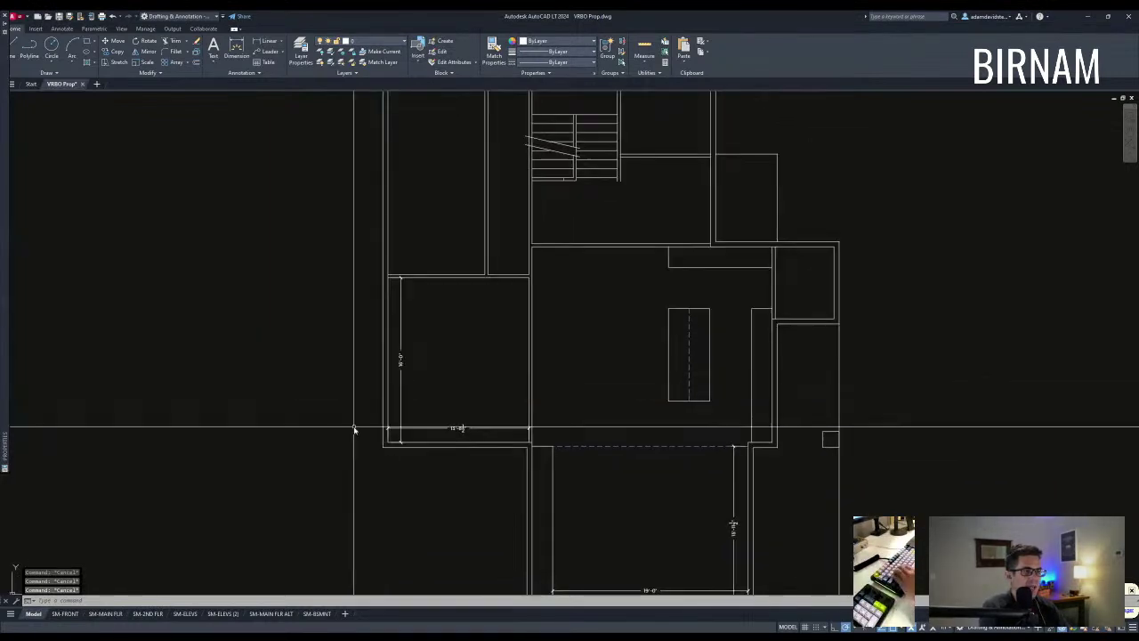
pyautogui.click(354, 429)
pyautogui.press('Escape')
# Step: Copy the bed with its two nightstands from the existing furniture into the lower-left room against its left wall
pyautogui.scroll(-7, 494, 307)
pyautogui.moveTo(494, 307); pyautogui.dragTo(502, 410, button='middle')
pyautogui.scroll(-5, 458, 305)
pyautogui.moveTo(383, 143); pyautogui.dragTo(516, 496, button='middle')
pyautogui.scroll(14, 307, 311)
pyautogui.moveTo(533, 171); pyautogui.dragTo(433, 392, button='middle')
pyautogui.click(442, 370)
pyautogui.click(432, 236)
pyautogui.write('rw')
pyautogui.press('space')
pyautogui.click(437, 277)
pyautogui.scroll(-14, 477, 334)
pyautogui.scroll(12, 534, 424)
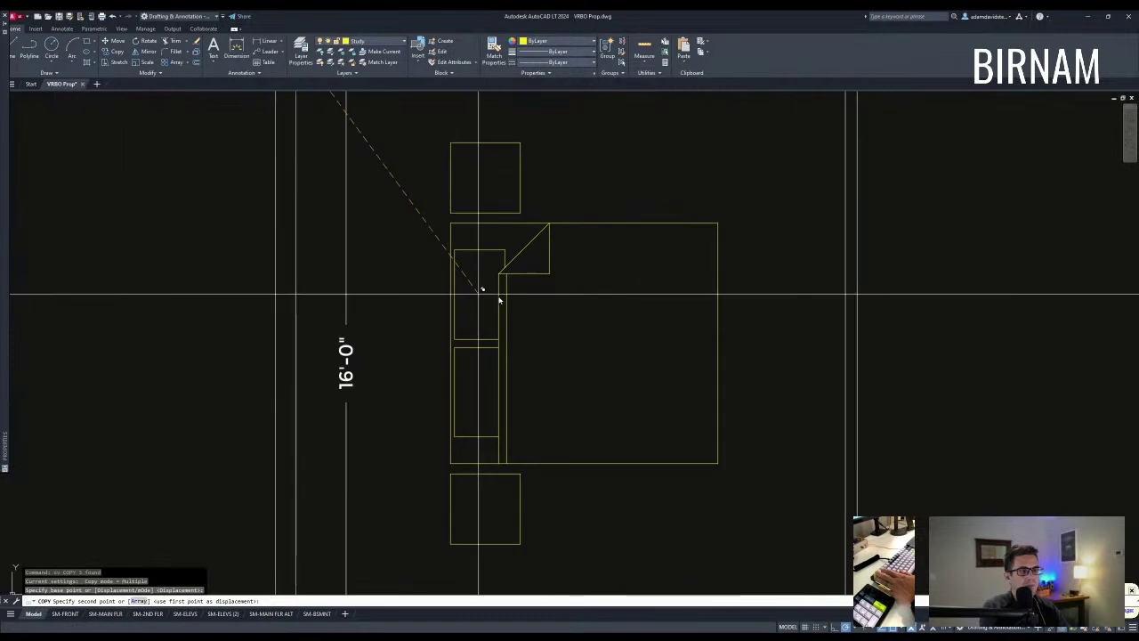
pyautogui.click(349, 301)
pyautogui.press('Escape')
pyautogui.press('Escape')
# Step: Move the bed and both nightstands slightly down along the left wall of the bedroom
pyautogui.scroll(-5, 382, 351)
pyautogui.scroll(5, 406, 370)
pyautogui.click(409, 402)
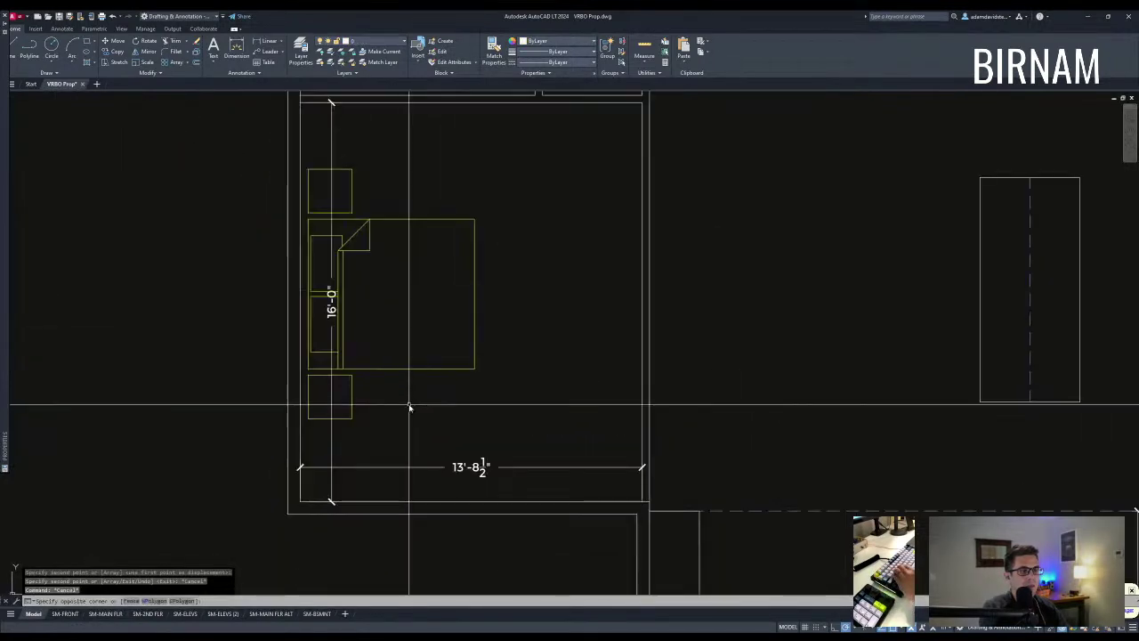
pyautogui.click(341, 192)
pyautogui.write('m')
pyautogui.press('space')
pyautogui.click(407, 262)
pyautogui.click(406, 283)
pyautogui.press('Escape')
pyautogui.press('Escape')
pyautogui.press('Escape')
pyautogui.scroll(-6, 406, 278)
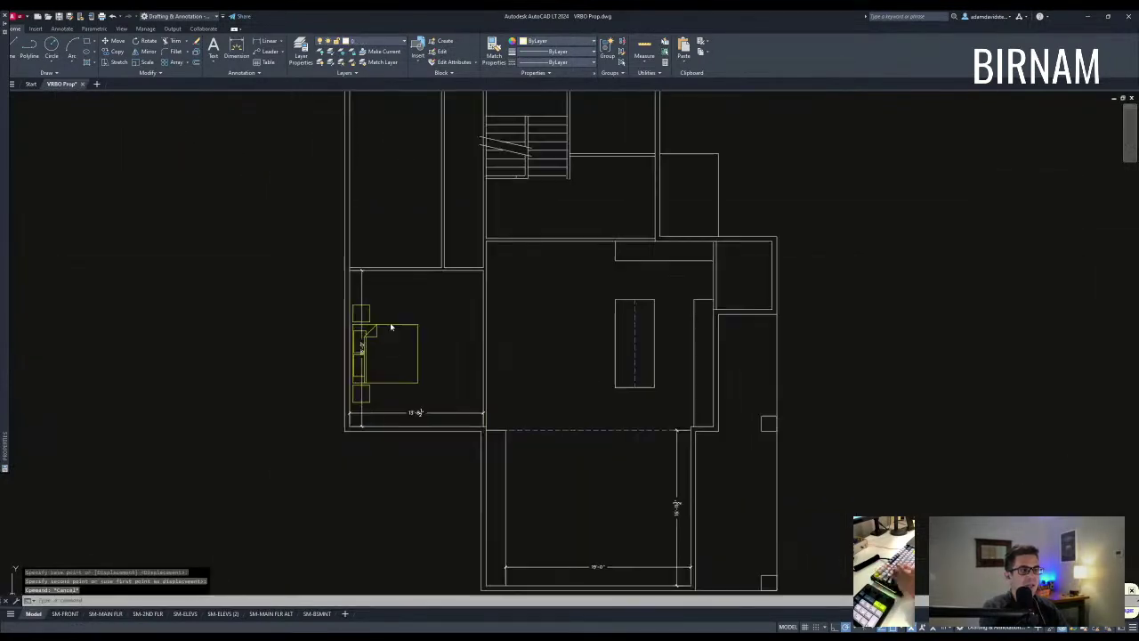
pyautogui.click(287, 382)
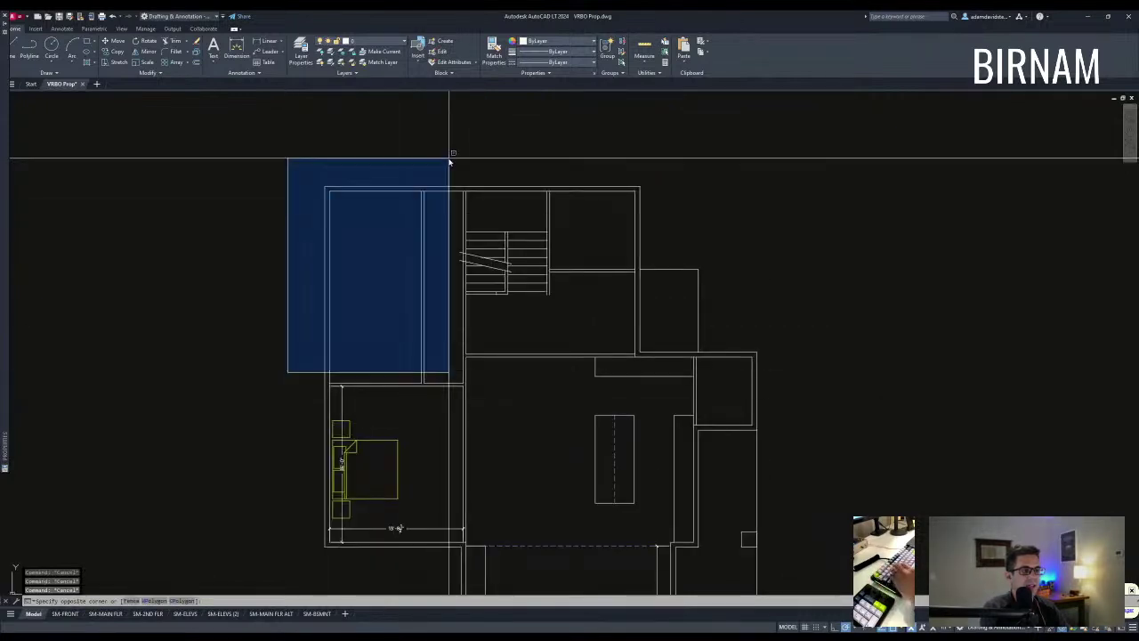
pyautogui.press('Escape')
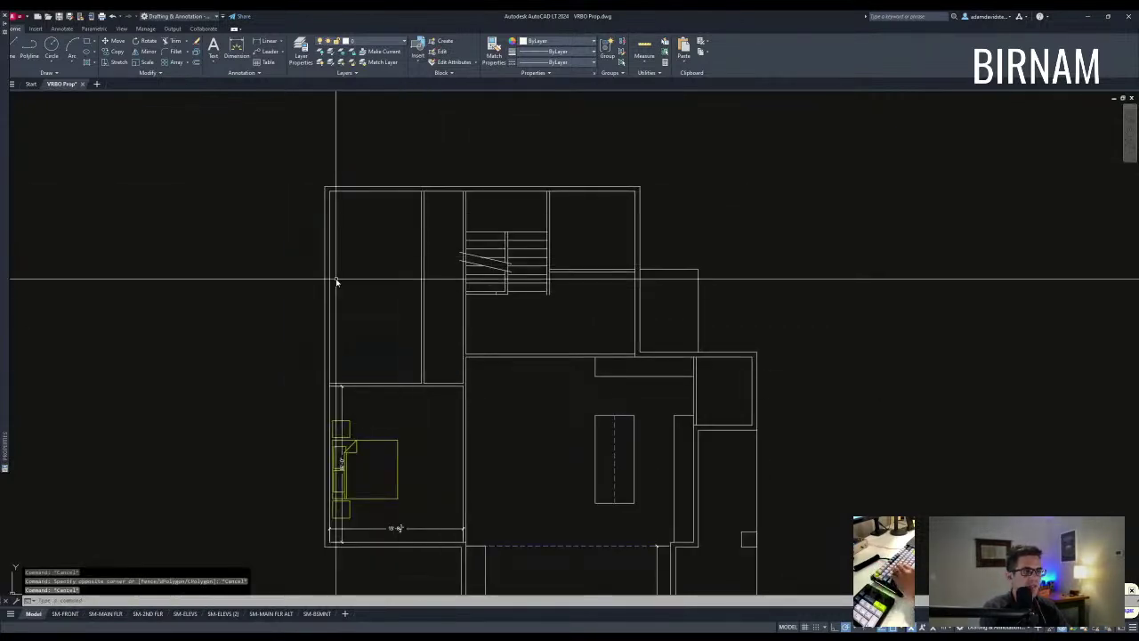
pyautogui.write('o')
pyautogui.press('space')
pyautogui.write('60')
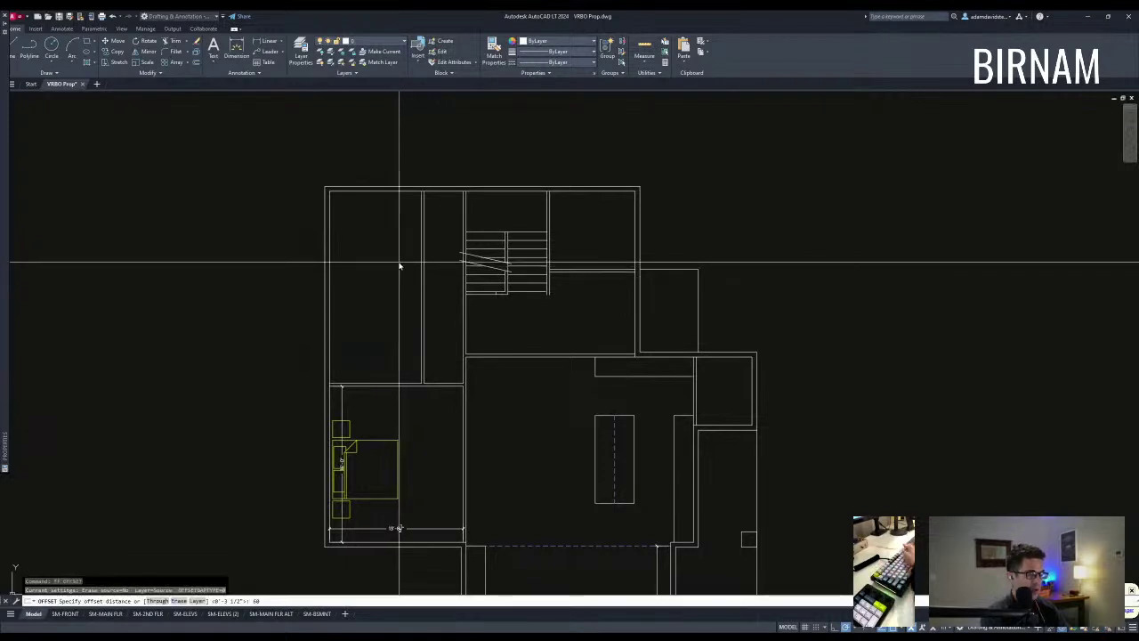
pyautogui.press('space')
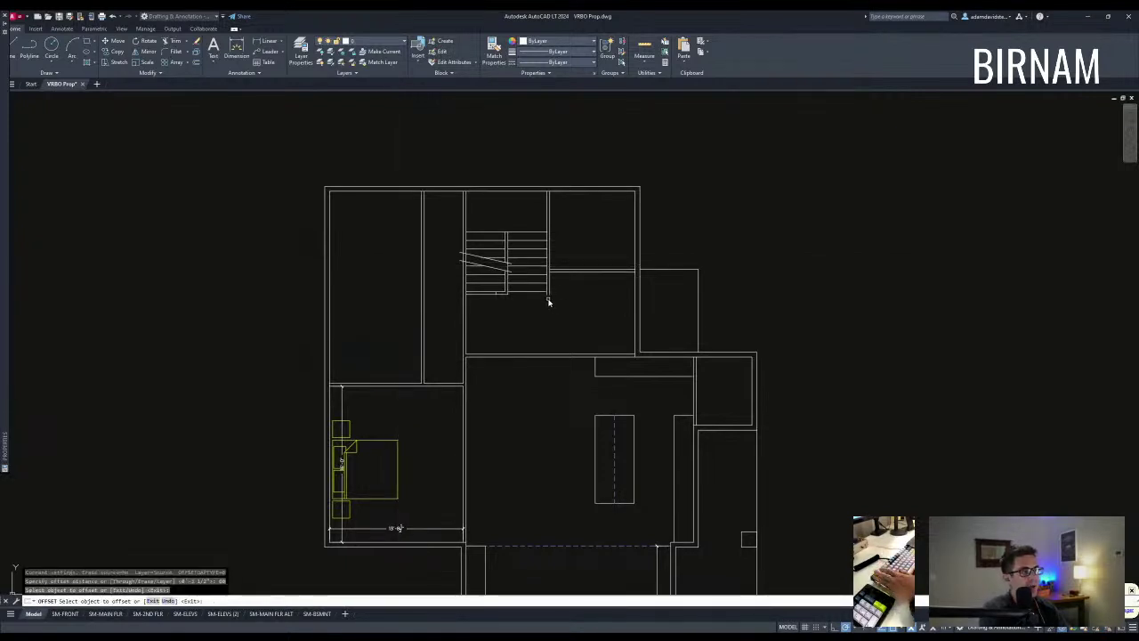
pyautogui.press('Escape')
pyautogui.press('Escape')
pyautogui.click(518, 301)
pyautogui.press('Escape')
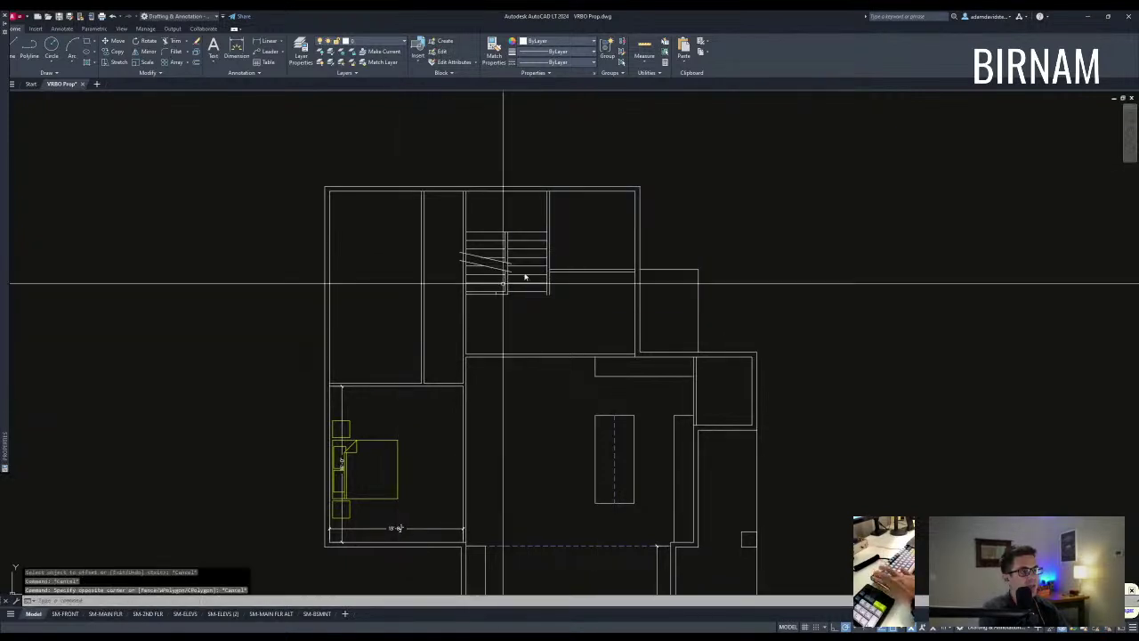
pyautogui.press('Escape')
# Step: Offset the inner line of the upper exterior wall 60 inches downward into the plan
pyautogui.moveTo(437, 301); pyautogui.dragTo(459, 304, button='middle')
pyautogui.write('of')
pyautogui.press('space')
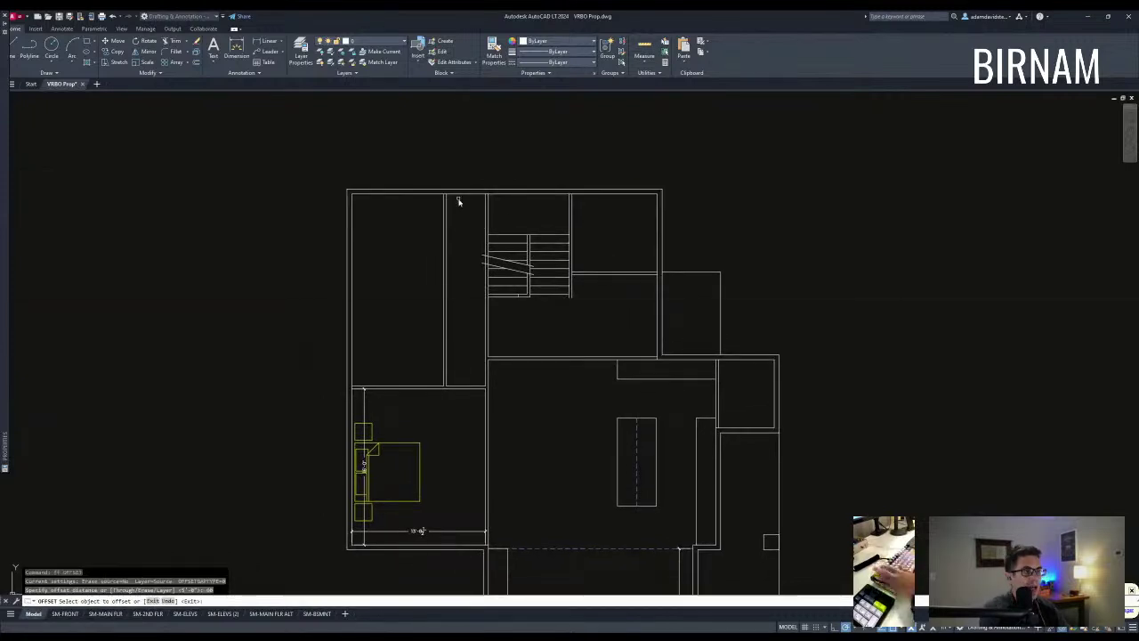
pyautogui.press('Escape')
pyautogui.press('Escape')
pyautogui.press('Escape')
# Step: Offset the new horizontal line by 3.5 inches to give the partition its wall thickness
pyautogui.write('of')
pyautogui.press('space')
pyautogui.write('3.5')
pyautogui.press('space')
pyautogui.click(462, 228)
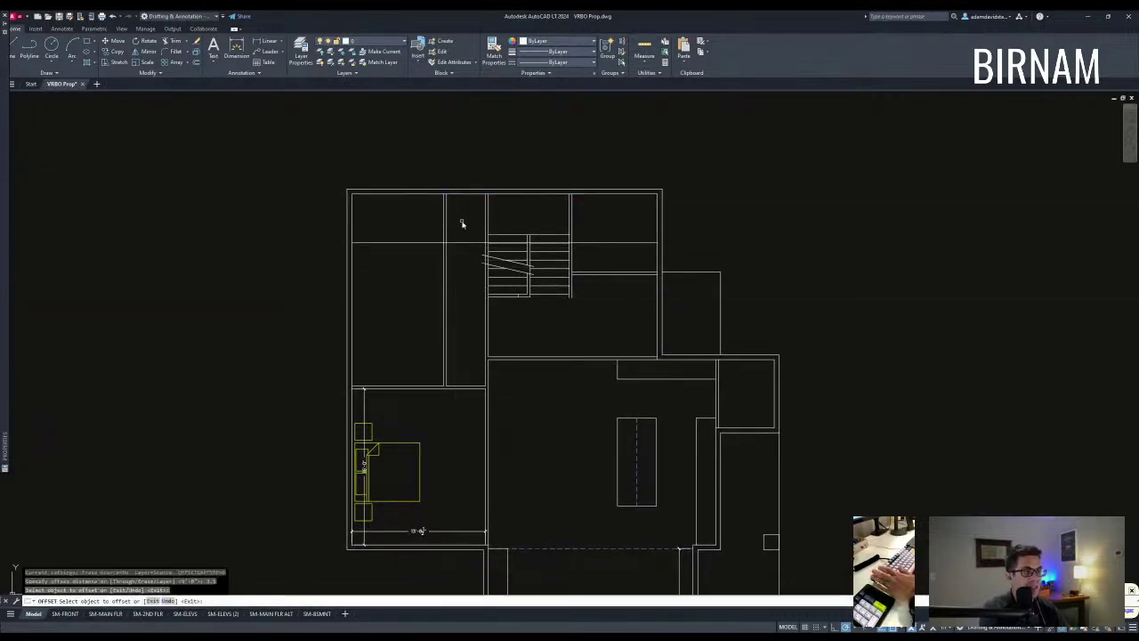
pyautogui.press('Escape')
# Step: Trim away the part of the vertical closet wall above the new horizontal partition
pyautogui.write('tr')
pyautogui.press('Return')
pyautogui.scroll(4, 450, 246)
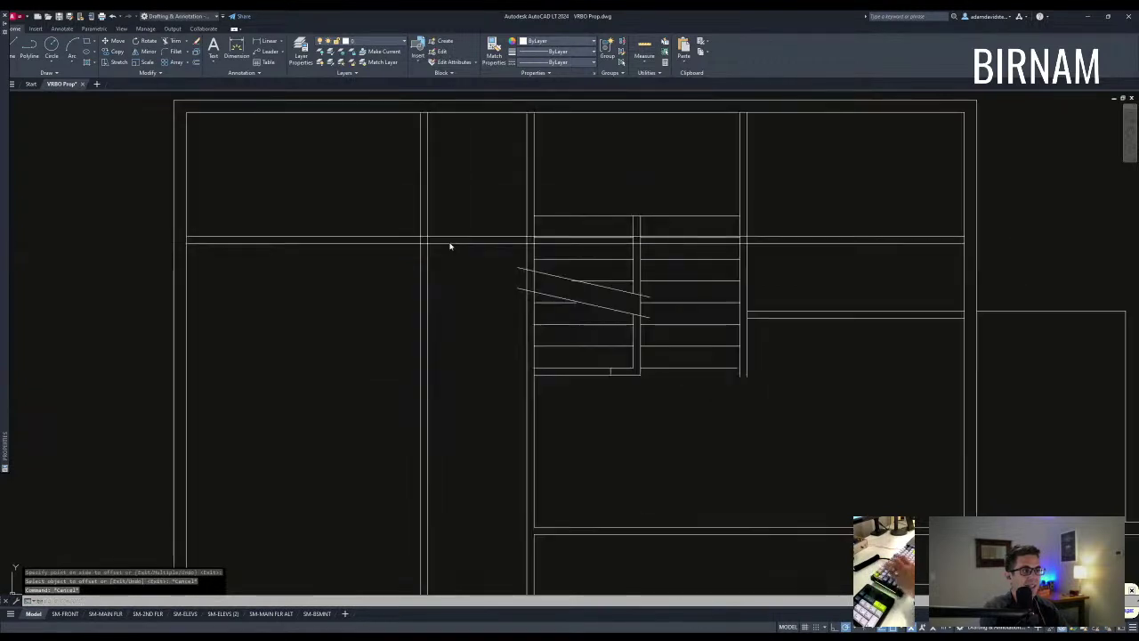
pyautogui.click(439, 221)
pyautogui.click(413, 205)
pyautogui.press('Escape')
pyautogui.scroll(-2, 450, 289)
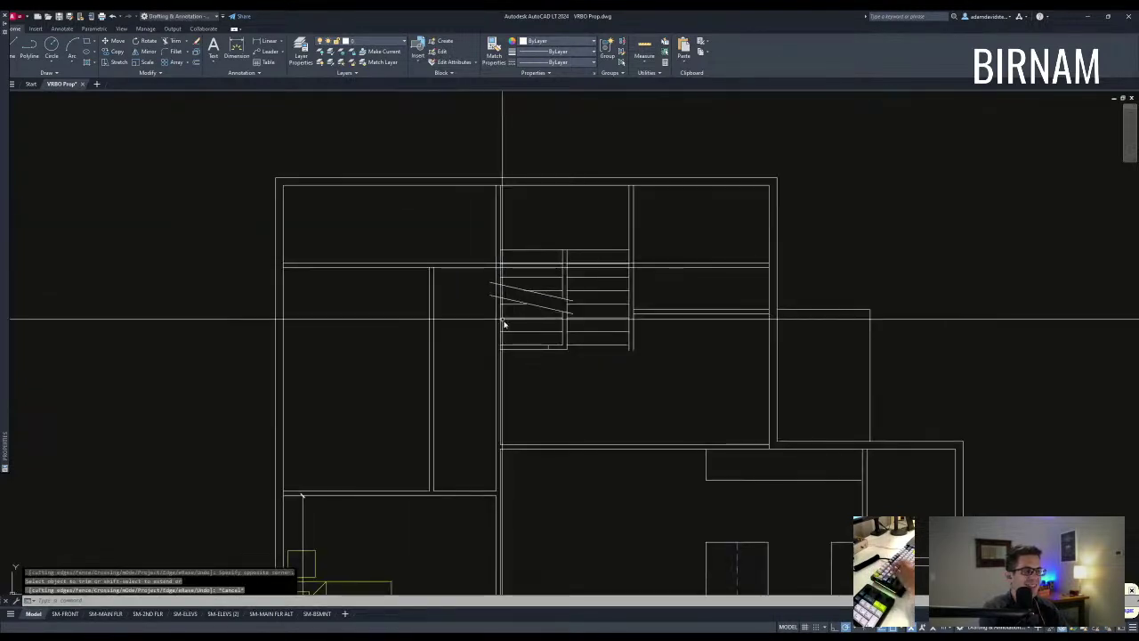
# Step: Trim off the horizontal partition lines that run through the staircase beyond the stair wall and clean up the junction
pyautogui.write('tr')
pyautogui.press('space')
pyautogui.scroll(4, 504, 272)
pyautogui.click(473, 242)
pyautogui.press('space')
pyautogui.click(537, 270)
pyautogui.click(514, 231)
pyautogui.scroll(2, 483, 252)
pyautogui.click(483, 255)
pyautogui.press('Escape')
pyautogui.moveTo(307, 309); pyautogui.dragTo(359, 330, button='middle')
pyautogui.scroll(-3, 360, 330)
# Step: Copy the upper segment of the stair wall's left line 60 inches to the left
pyautogui.click(460, 255)
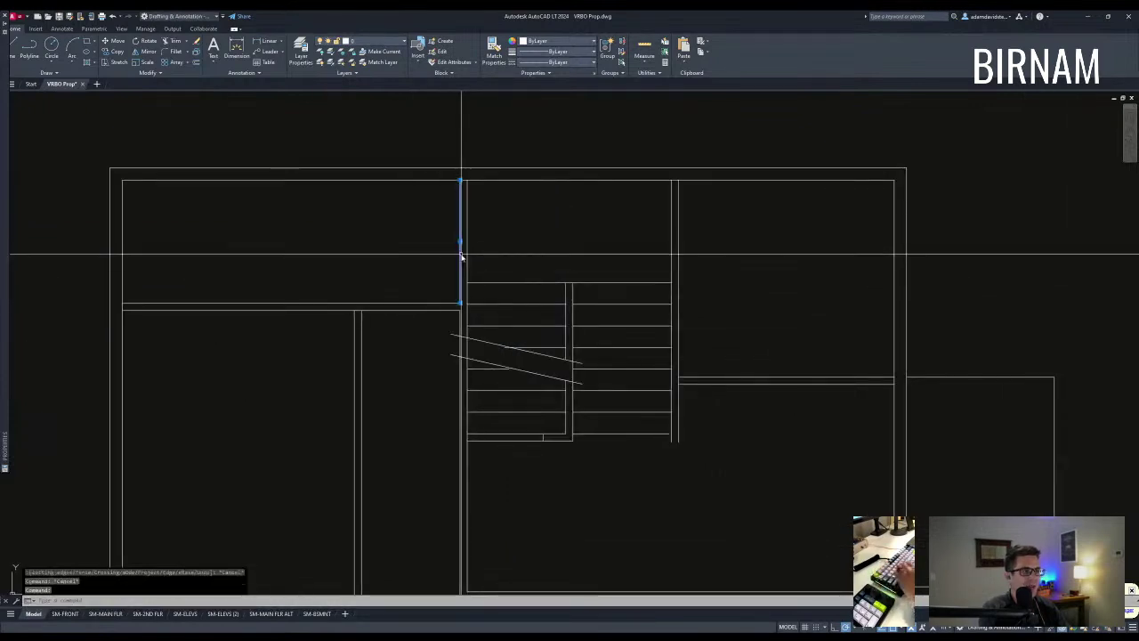
pyautogui.write('co')
pyautogui.press('Return')
pyautogui.click(437, 242)
pyautogui.write('60')
pyautogui.press('Return')
pyautogui.press('Escape')
pyautogui.press('Escape')
pyautogui.press('Escape')
# Step: Offset the copied vertical line 3.5 inches to the left to form a short partition wall
pyautogui.write('o')
pyautogui.press('Return')
pyautogui.write('3.5')
pyautogui.press('Return')
pyautogui.click(336, 233)
pyautogui.press('Escape')
pyautogui.press('Escape')
# Step: Trim the wall lines where the short vertical partition meets the horizontal partition
pyautogui.write('tr')
pyautogui.press('Return')
pyautogui.click(376, 342)
pyautogui.click(298, 282)
pyautogui.press('Escape')
# Step: Offset the lower line of the horizontal partition 48 inches downward
pyautogui.write('o')
pyautogui.press('Return')
pyautogui.scroll(-2, 373, 324)
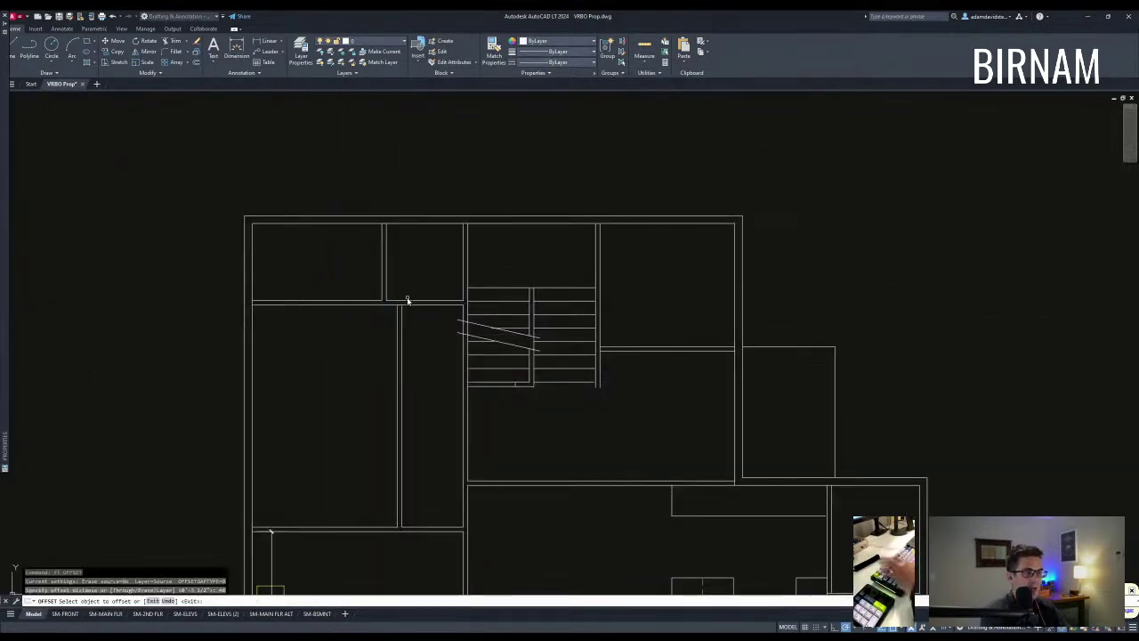
pyautogui.click(411, 304)
pyautogui.click(415, 394)
pyautogui.press('Escape')
pyautogui.press('Escape')
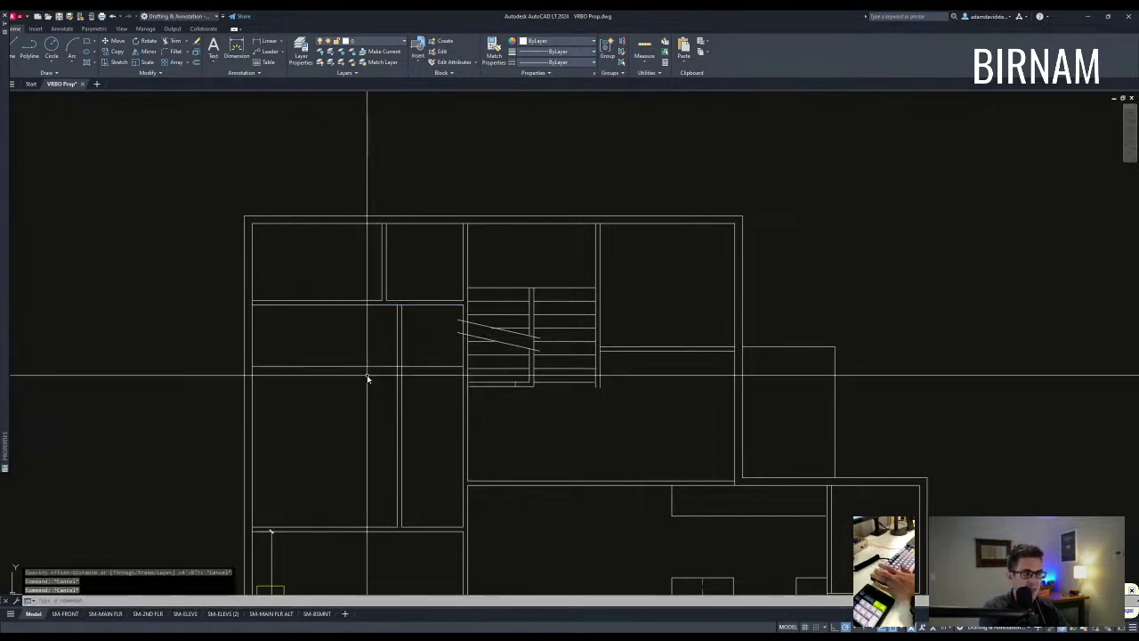
# Step: Offset the new lower horizontal line by 3.5 inches to create a second horizontal partition
pyautogui.press('Escape')
pyautogui.write('o')
pyautogui.press('Return')
pyautogui.write('3.5')
pyautogui.press('Return')
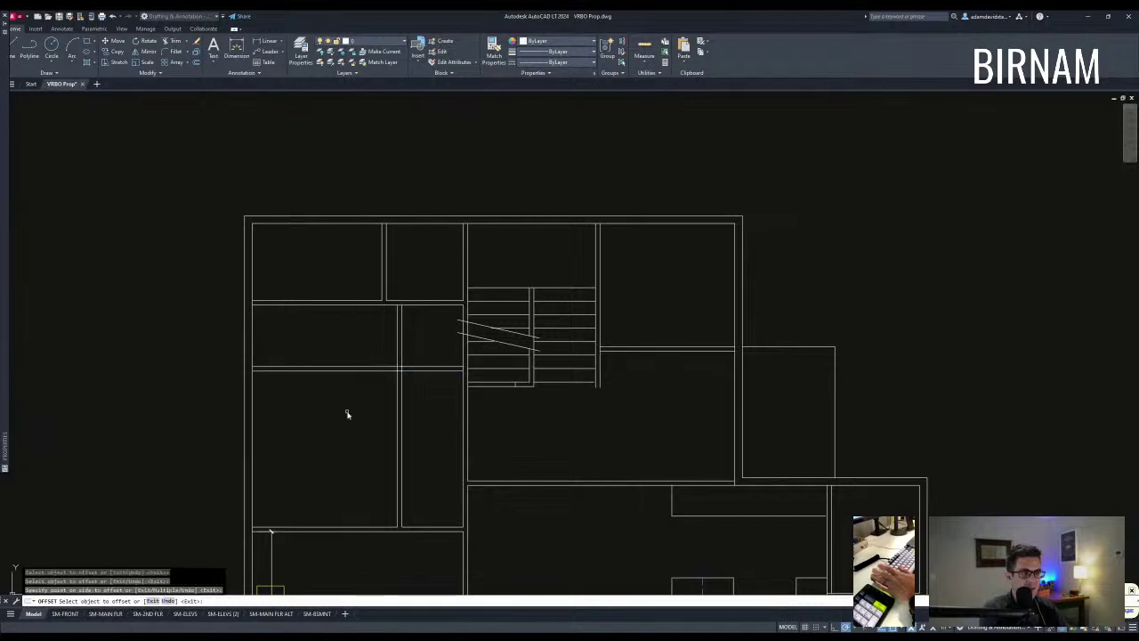
pyautogui.click(355, 407)
pyautogui.press('Escape')
# Step: Trim and fillet the short vertical partition and upper horizontal partition into a clean corner, removing the wall to its left
pyautogui.moveTo(355, 408); pyautogui.dragTo(376, 379, button='middle')
pyautogui.scroll(-2, 419, 344)
pyautogui.scroll(4, 421, 345)
pyautogui.write('tr')
pyautogui.click(435, 339)
pyautogui.click(372, 263)
pyautogui.press('Escape')
pyautogui.write('f')
pyautogui.press('Return')
pyautogui.click(391, 204)
pyautogui.click(399, 216)
pyautogui.click(354, 230)
pyautogui.click(321, 181)
pyautogui.write('e')
# Step: Trim the second horizontal partition where it crosses the vertical closet wall, removing its part to the right of that wall
pyautogui.scroll(-2, 406, 269)
pyautogui.write('tr')
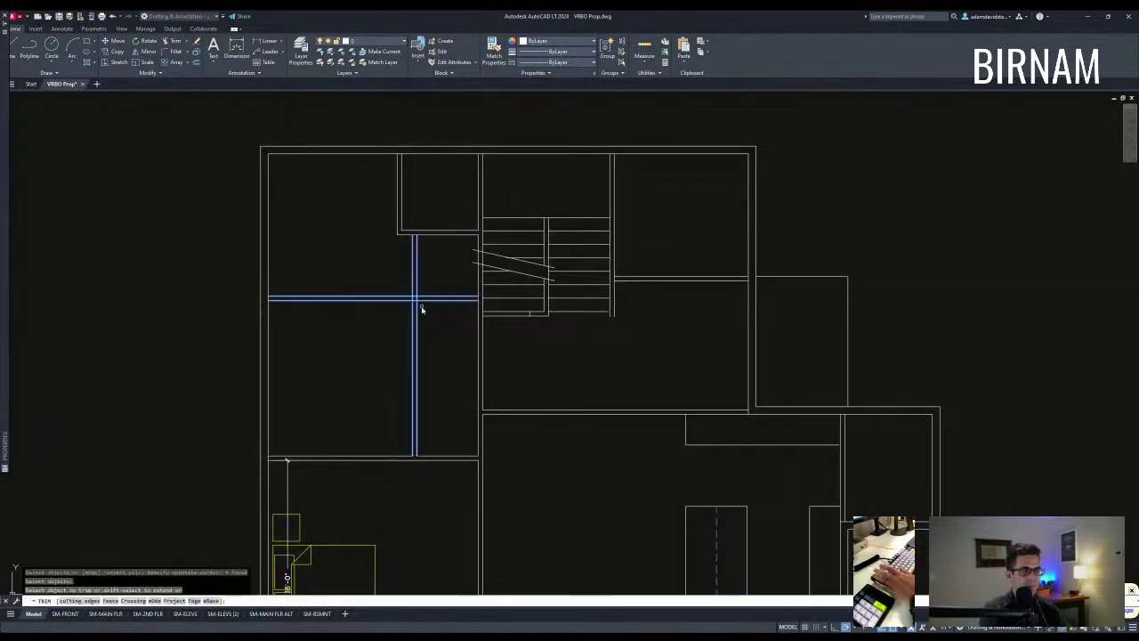
pyautogui.click(422, 309)
pyautogui.click(442, 267)
pyautogui.press('Escape')
pyautogui.scroll(-2, 432, 357)
pyautogui.moveTo(452, 379); pyautogui.dragTo(446, 340, button='middle')
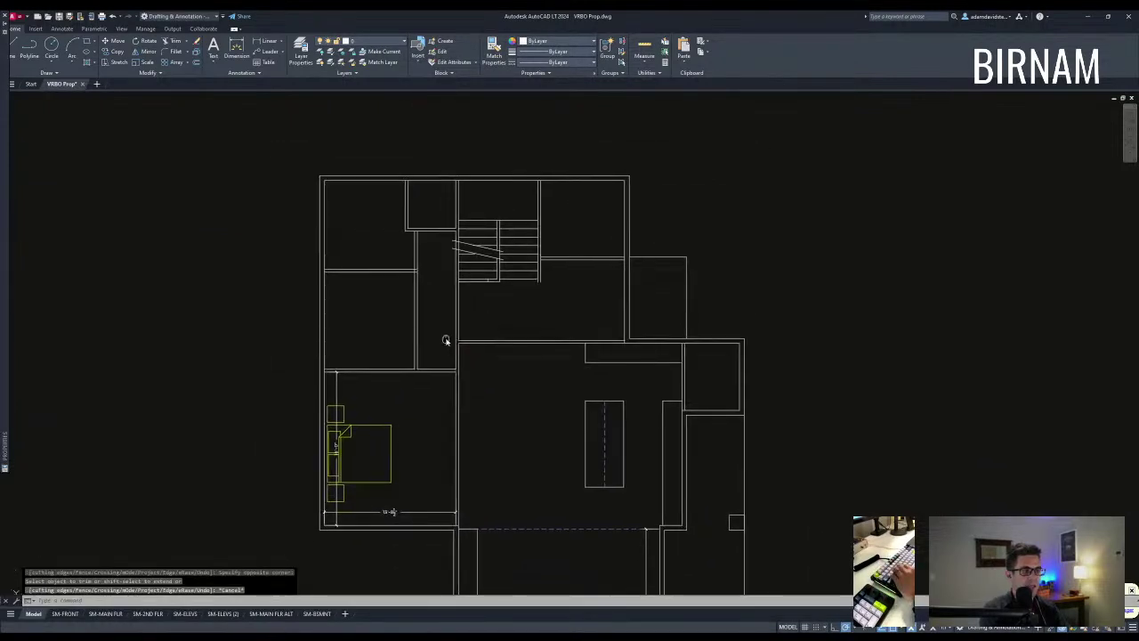
pyautogui.scroll(-2, 446, 340)
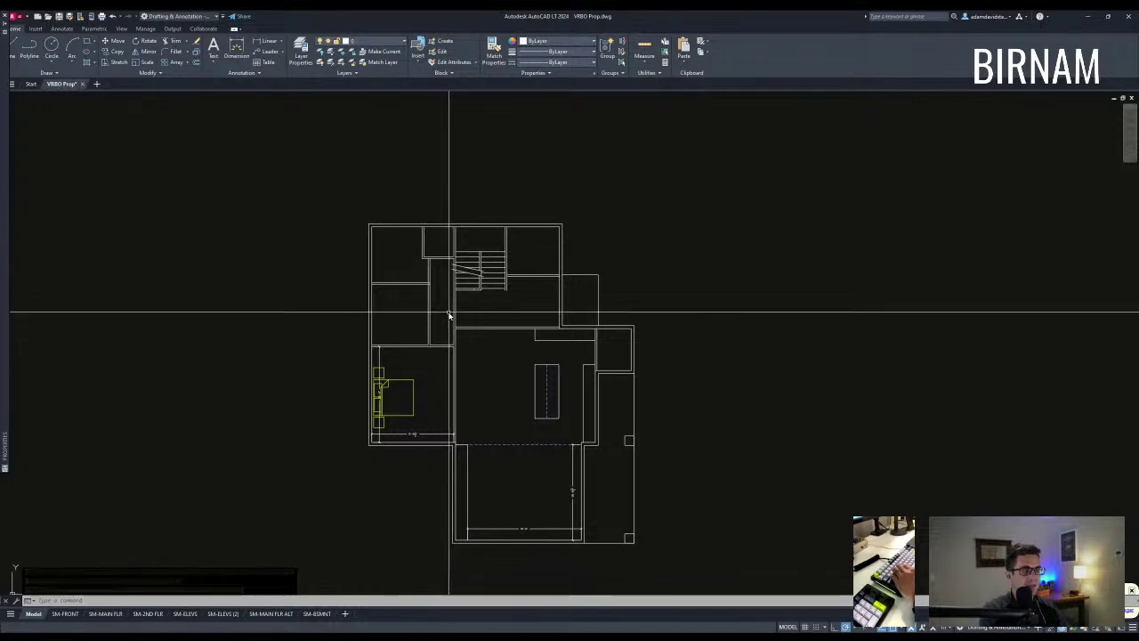
pyautogui.scroll(5, 380, 318)
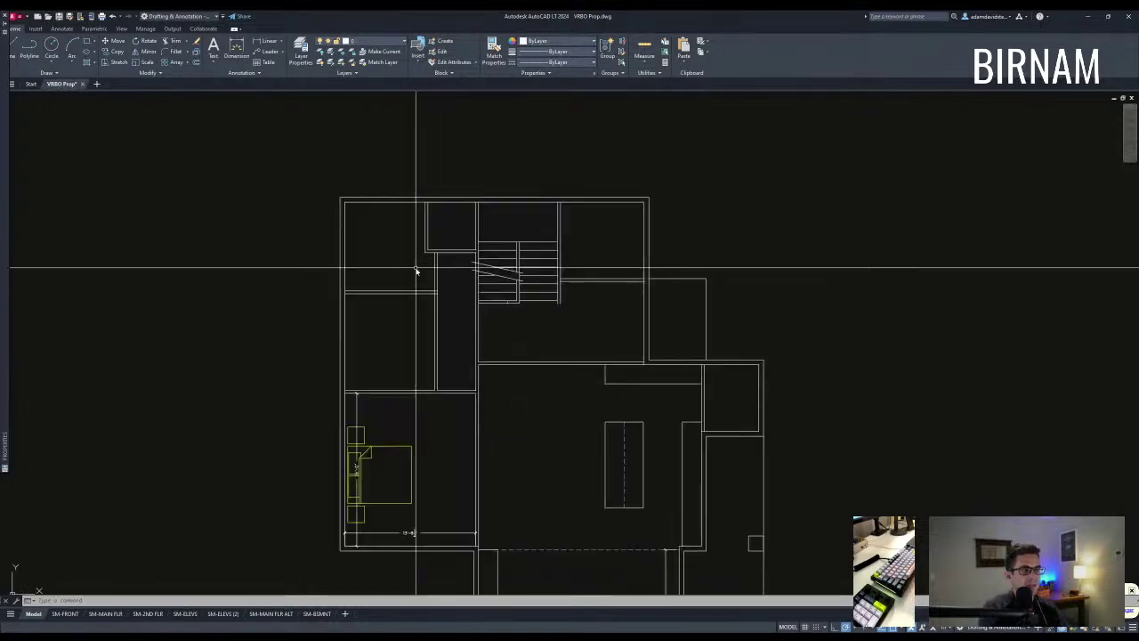
pyautogui.press('Escape')
pyautogui.press('Escape')
pyautogui.moveTo(341, 372); pyautogui.dragTo(376, 315, button='middle')
pyautogui.click(331, 436)
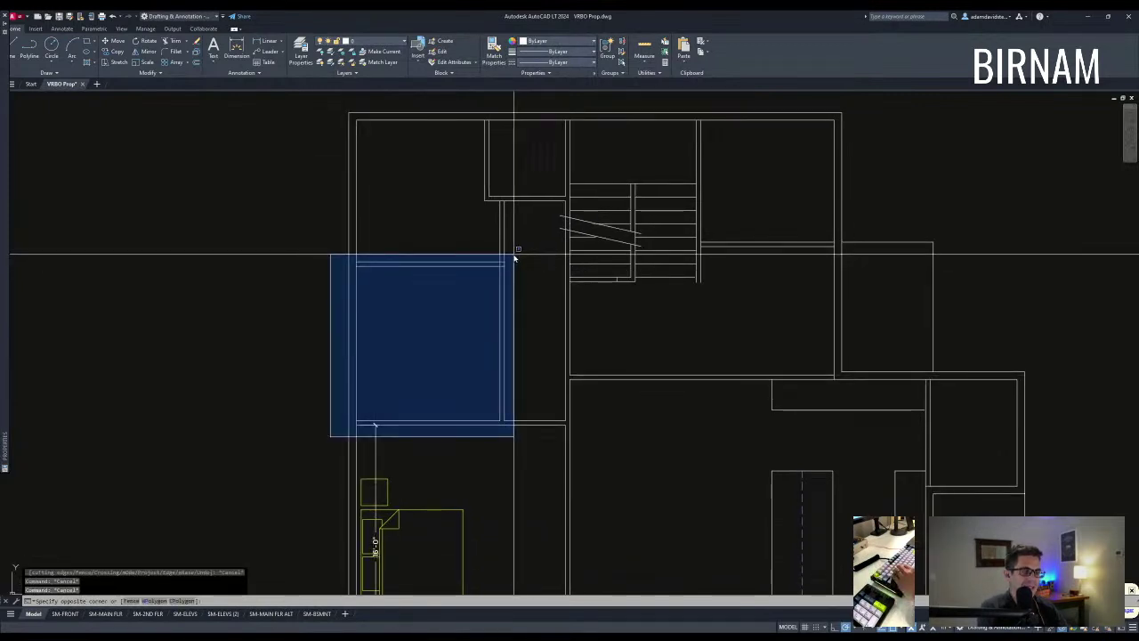
pyautogui.press('Escape')
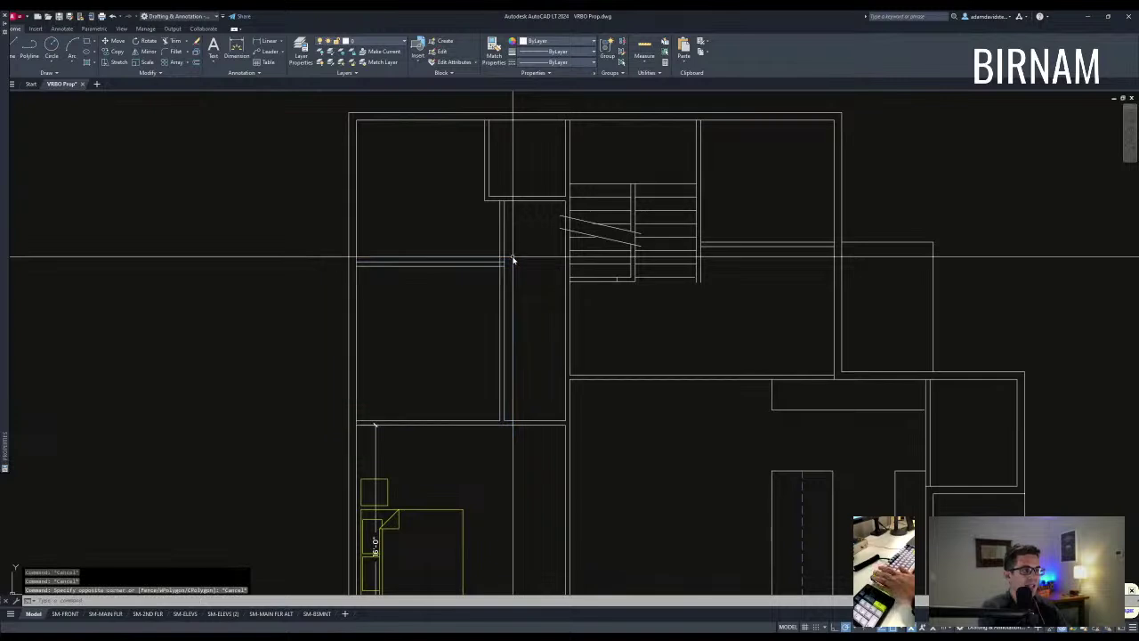
pyautogui.moveTo(506, 239); pyautogui.dragTo(506, 264, button='middle')
pyautogui.scroll(-2, 480, 303)
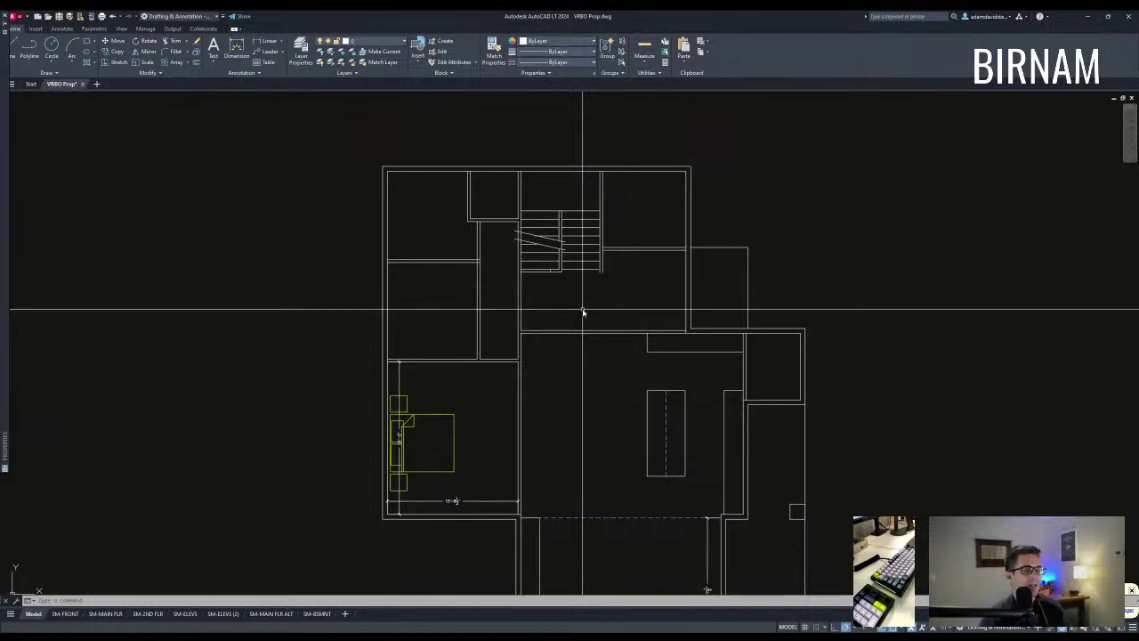
pyautogui.scroll(3, 472, 356)
pyautogui.press('Escape')
pyautogui.moveTo(481, 335); pyautogui.dragTo(493, 319, button='middle')
pyautogui.write('s')
pyautogui.press('space')
pyautogui.press('Escape')
pyautogui.press('Escape')
pyautogui.scroll(-2, 598, 322)
pyautogui.moveTo(598, 328); pyautogui.dragTo(579, 285, button='middle')
pyautogui.scroll(2, 559, 394)
pyautogui.moveTo(557, 397); pyautogui.dragTo(610, 383, button='middle')
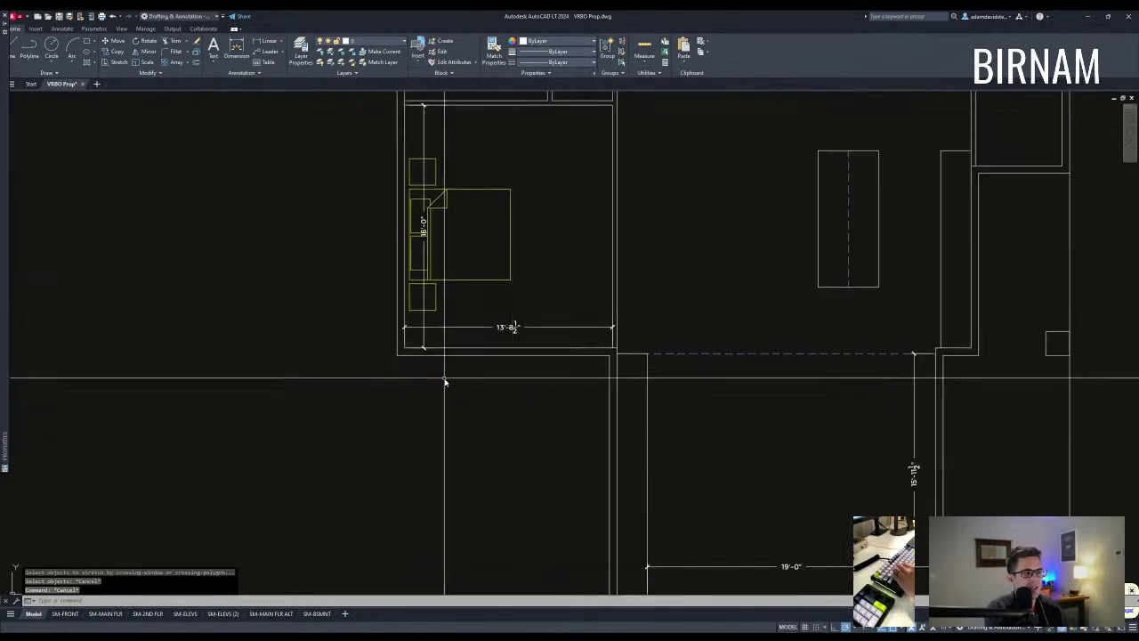
# Step: Move the furnished bedroom with its upper and lower walls, bed and dimensions 48 inches down
pyautogui.scroll(-2, 367, 363)
pyautogui.moveTo(367, 363); pyautogui.dragTo(361, 400, button='middle')
pyautogui.click(355, 418)
pyautogui.click(525, 231)
pyautogui.write('v')
pyautogui.press('space')
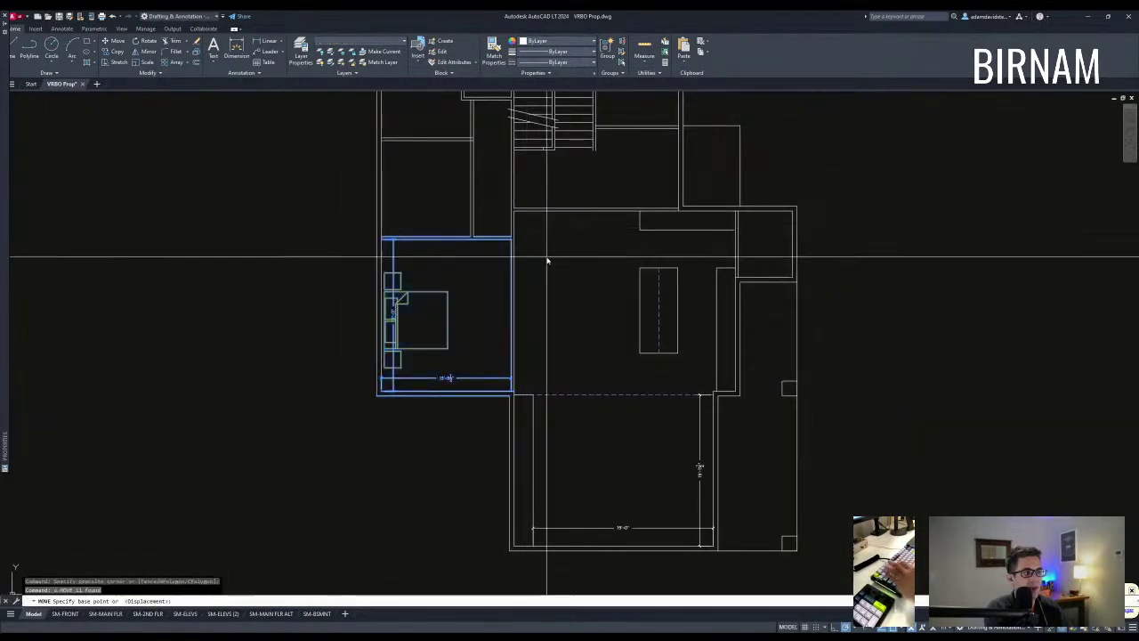
pyautogui.click(547, 256)
pyautogui.press('Return')
pyautogui.scroll(-2, 535, 345)
pyautogui.scroll(4, 520, 242)
pyautogui.press('Escape')
pyautogui.press('Escape')
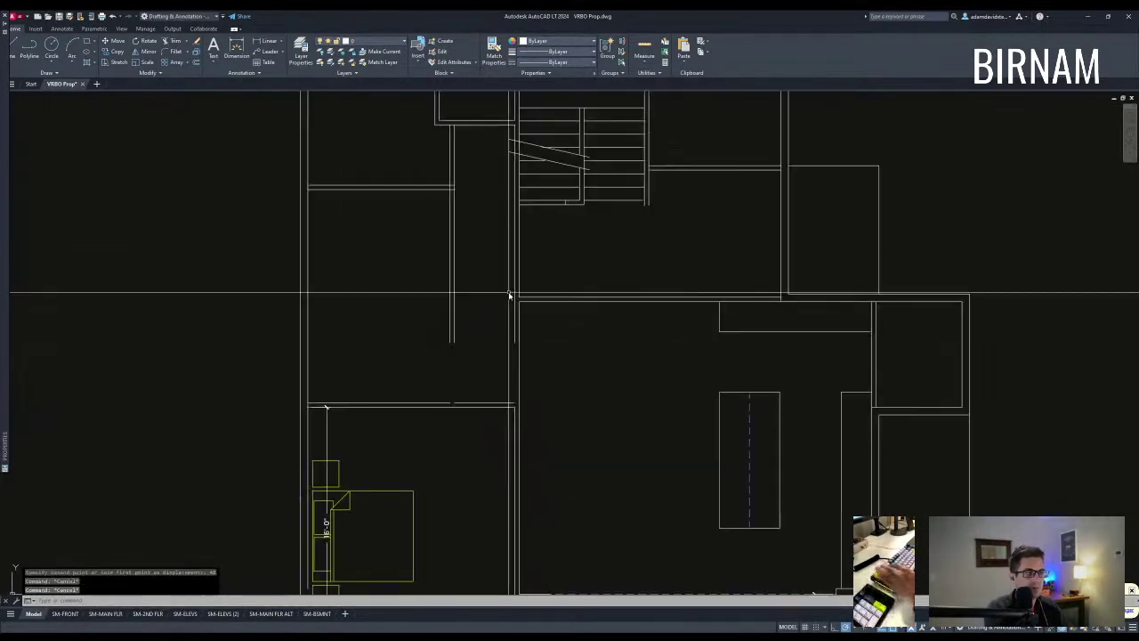
# Step: Extend the vertical closet partition and the open hallway wall line down to the moved bedroom's upper wall
pyautogui.write('ex')
pyautogui.press('space')
pyautogui.click(503, 439)
pyautogui.click(430, 358)
pyautogui.press('space')
pyautogui.scroll(4, 519, 336)
pyautogui.click(194, 311)
pyautogui.click(521, 344)
pyautogui.press('Escape')
pyautogui.press('Escape')
pyautogui.press('Escape')
pyautogui.scroll(-5, 492, 410)
# Step: Extend both lines of the left exterior wall down to the moved bedroom's lower wall
pyautogui.scroll(6, 460, 333)
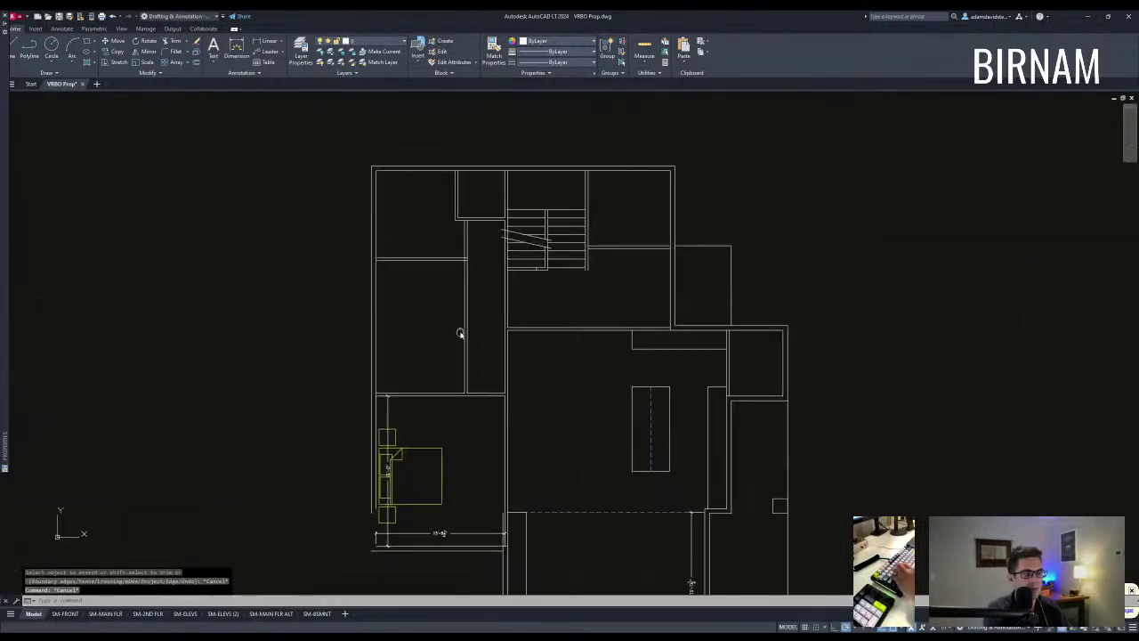
pyautogui.write('ex')
pyautogui.press('space')
pyautogui.click(406, 496)
pyautogui.click(389, 464)
pyautogui.press('space')
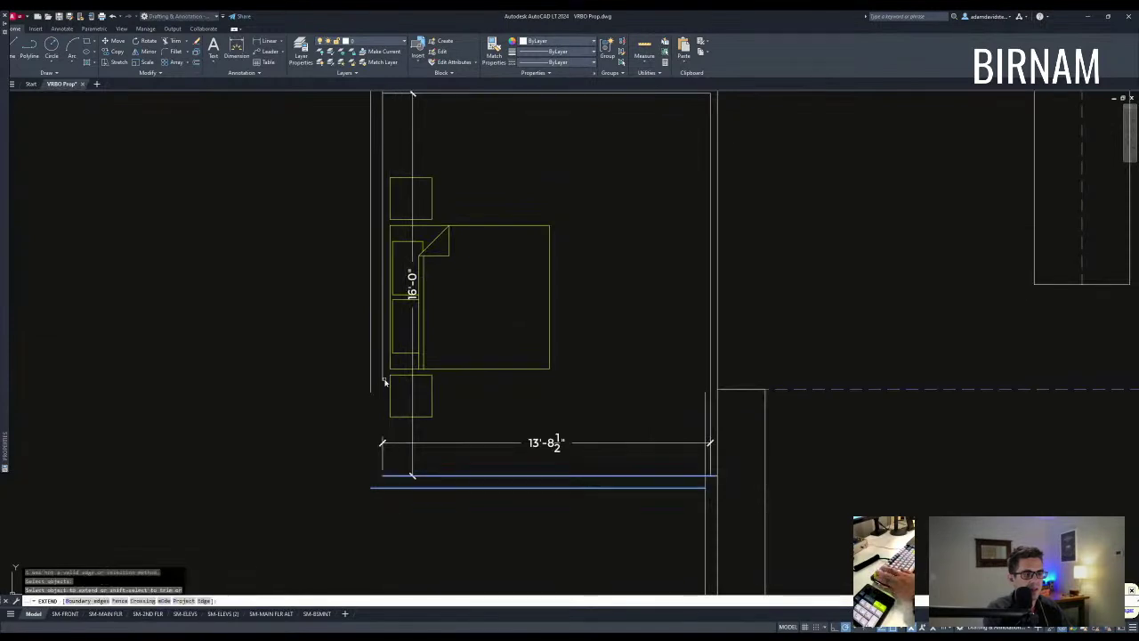
pyautogui.press('Escape')
pyautogui.press('Escape')
# Step: Offset the inner line of the left exterior wall 48 inches to the right
pyautogui.scroll(-3, 303, 358)
pyautogui.moveTo(467, 369); pyautogui.dragTo(461, 442, button='middle')
pyautogui.write('o')
pyautogui.press('Return')
pyautogui.write('48')
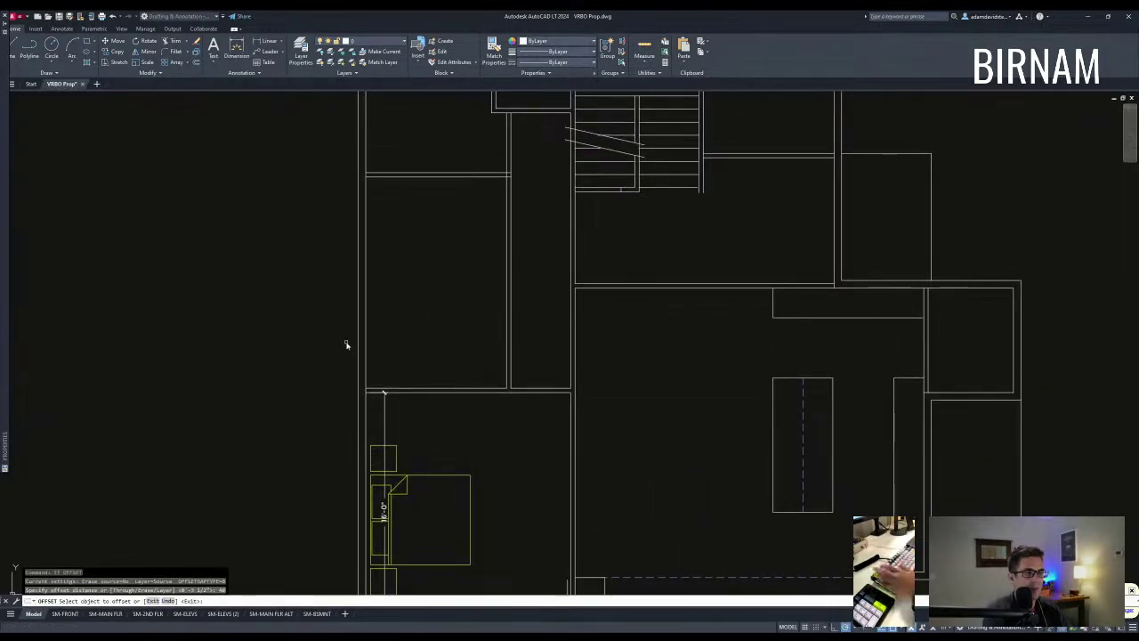
pyautogui.press('Escape')
pyautogui.press('Escape')
# Step: Offset the left line of the vertical closet partition 24 inches to the left
pyautogui.write('ff')
pyautogui.press('space')
pyautogui.write('24')
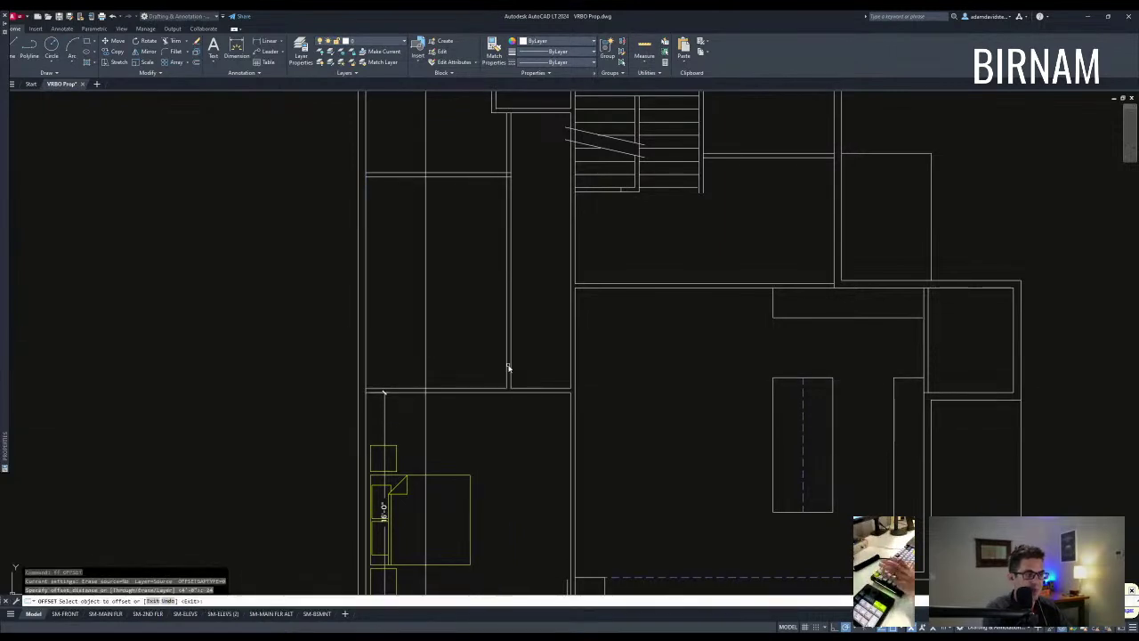
pyautogui.press('Escape')
pyautogui.press('Escape')
# Step: Measure the gap between the two new vertical lines and move the left one 6 inches to the left
pyautogui.write('di')
pyautogui.press('space')
pyautogui.click(476, 389)
pyautogui.click(426, 388)
pyautogui.click(440, 353)
pyautogui.click(407, 343)
pyautogui.write('m')
pyautogui.press('space')
pyautogui.click(413, 312)
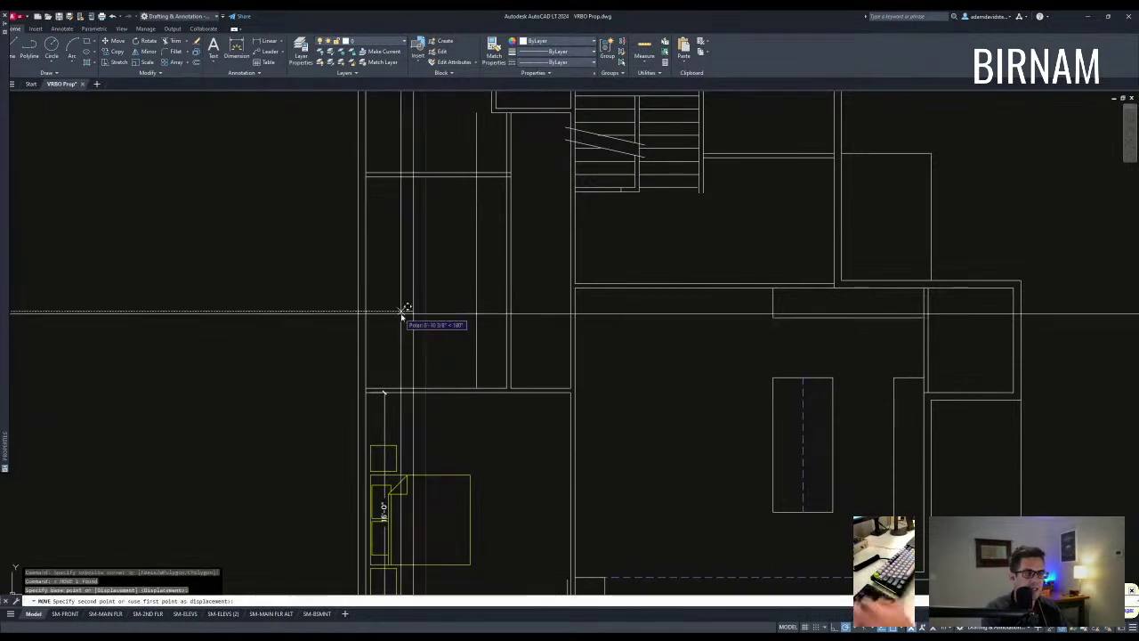
pyautogui.write('6')
pyautogui.press('Return')
pyautogui.press('Escape')
pyautogui.press('Escape')
pyautogui.press('Escape')
# Step: Measure the clear distance between the two vertical lines again along the bedroom's upper wall
pyautogui.moveTo(442, 388); pyautogui.dragTo(446, 399, button='middle')
pyautogui.write('di')
pyautogui.press('space')
pyautogui.click(480, 399)
pyautogui.click(421, 399)
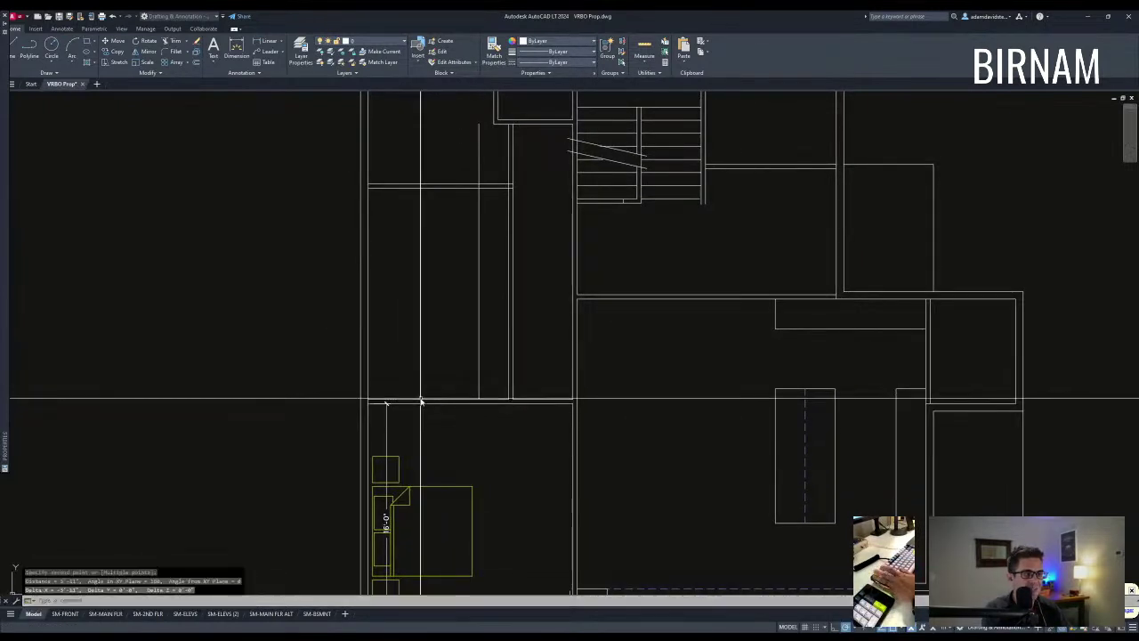
pyautogui.press('Escape')
pyautogui.press('Escape')
# Step: Offset the bedroom's upper wall line 8 feet upward
pyautogui.write('o')
pyautogui.press('Return')
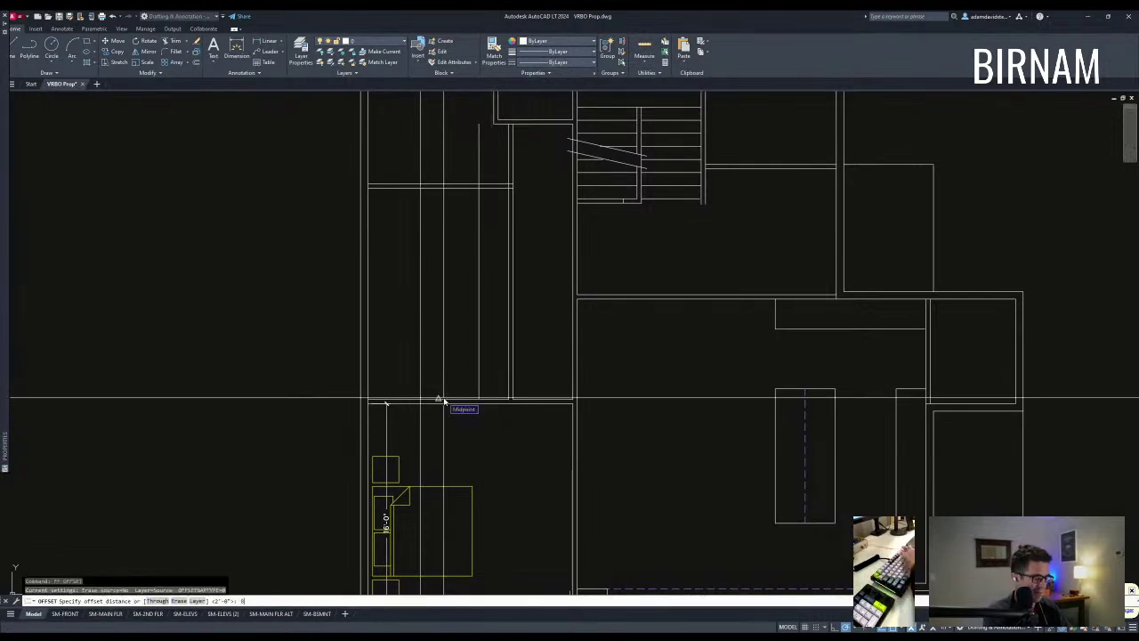
pyautogui.click(446, 382)
pyautogui.press('Escape')
pyautogui.press('Escape')
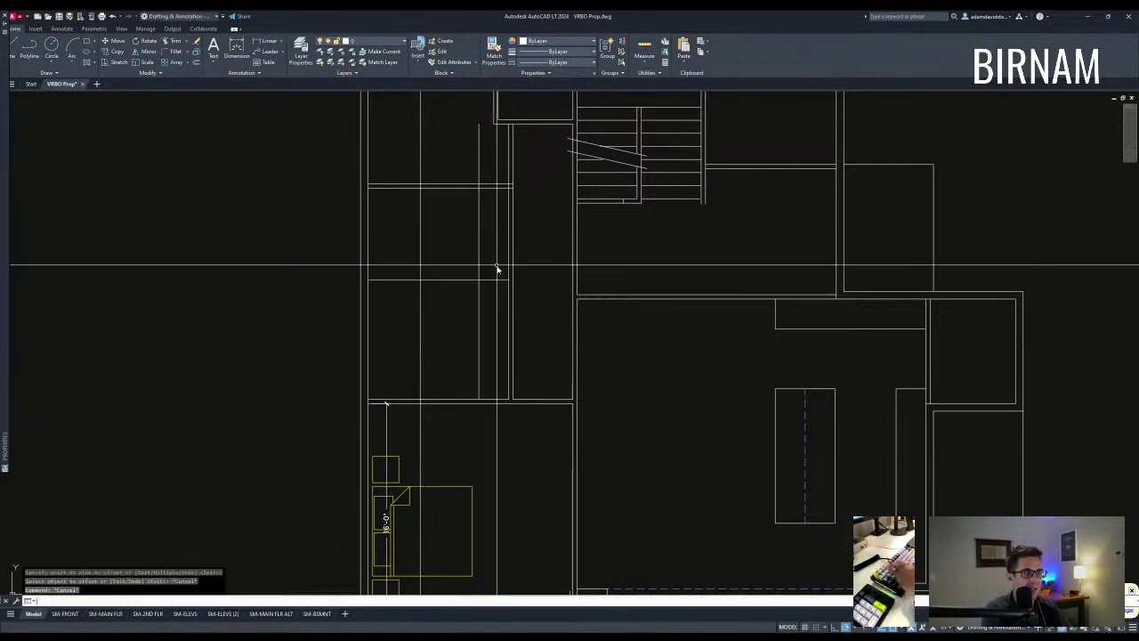
# Step: Trim the parts of the two new vertical lines above the new horizontal line
pyautogui.scroll(2, 498, 264)
pyautogui.write('tr')
pyautogui.press('Return')
pyautogui.click(484, 303)
pyautogui.click(358, 274)
pyautogui.press('Return')
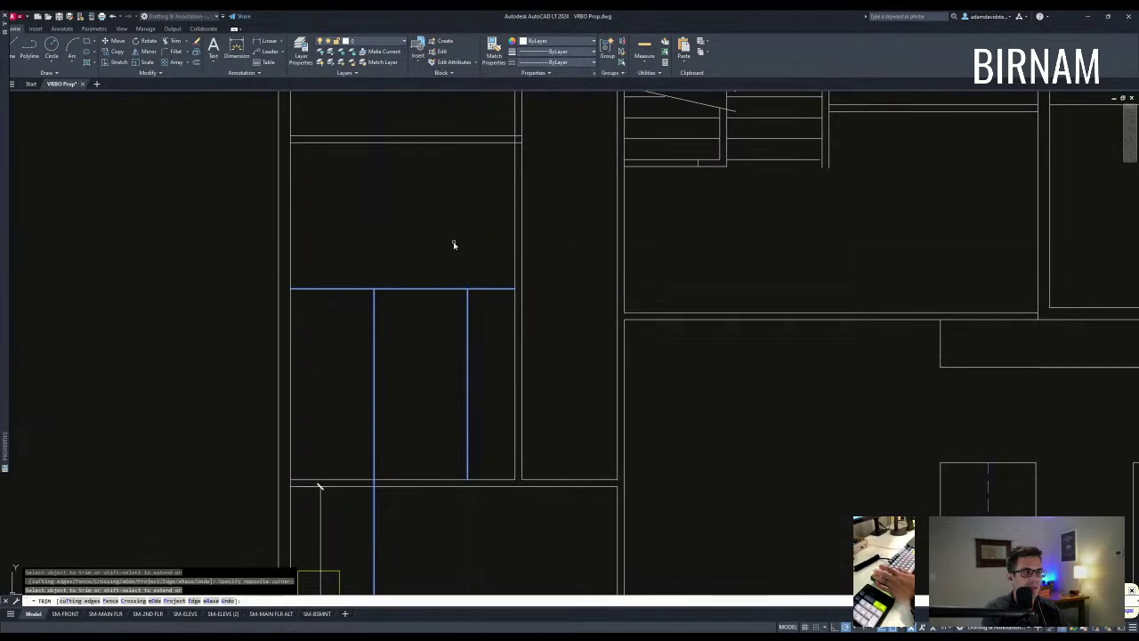
pyautogui.press('Escape')
# Step: Trim the left vertical line where it runs down into the bedroom below the upper wall
pyautogui.scroll(-2, 444, 284)
pyautogui.scroll(2, 421, 364)
pyautogui.write('t')
pyautogui.press('Escape')
pyautogui.scroll(-2, 459, 381)
pyautogui.scroll(2, 441, 410)
pyautogui.write('tr')
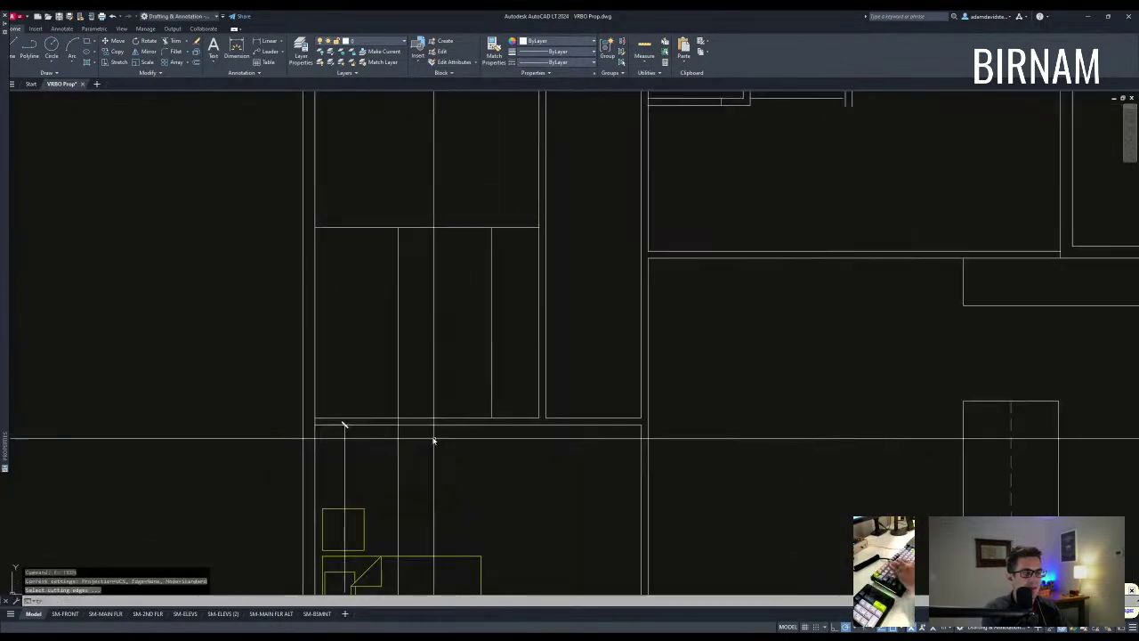
pyautogui.click(426, 417)
pyautogui.click(400, 461)
pyautogui.press('Escape')
# Step: Offset the new horizontal line 3.5 inches upward to make it a partition
pyautogui.scroll(-2, 463, 418)
pyautogui.write('o')
pyautogui.press('space')
pyautogui.press('space')
pyautogui.click(444, 309)
pyautogui.click(441, 280)
pyautogui.press('Escape')
pyautogui.press('Escape')
# Step: Offset the bedroom's upper wall line 6 feet upward and move the copy slightly down
pyautogui.moveTo(430, 347); pyautogui.dragTo(432, 348, button='middle')
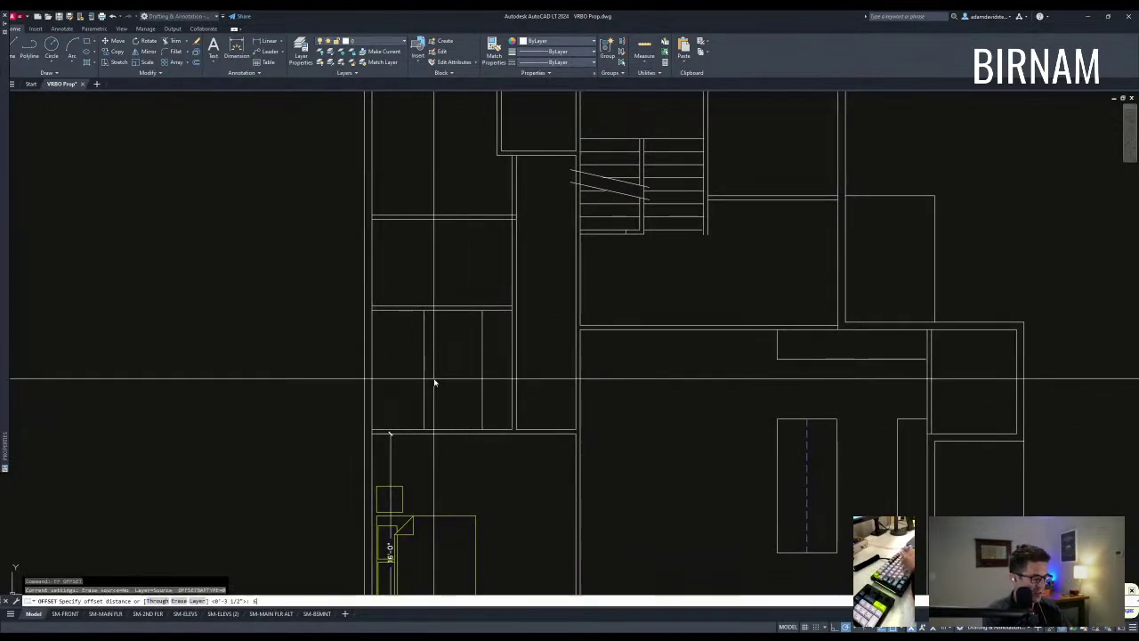
pyautogui.press('Escape')
pyautogui.press('Escape')
pyautogui.scroll(2, 438, 345)
pyautogui.click(437, 346)
pyautogui.click(430, 308)
pyautogui.write('m')
pyautogui.press('space')
pyautogui.click(443, 353)
pyautogui.click(445, 360)
# Step: Trim the short horizontal line and the left vertical line to a corner, forming a small rectangle against the exterior wall
pyautogui.write('tr')
pyautogui.press('space')
pyautogui.click(449, 346)
pyautogui.press('Escape')
pyautogui.press('Escape')
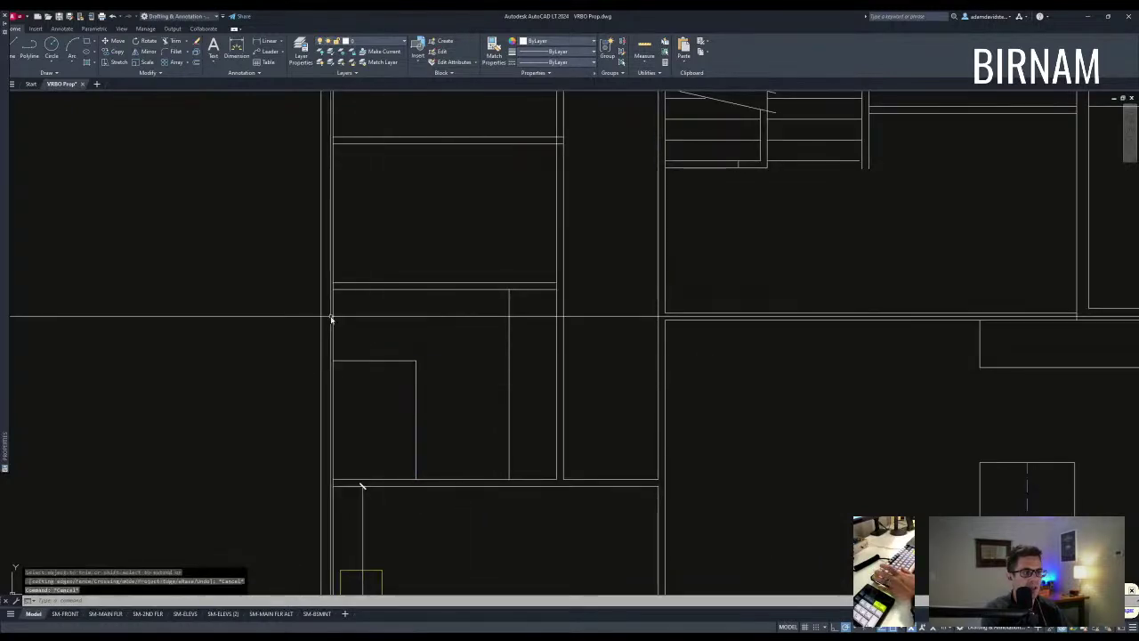
pyautogui.click(303, 277)
pyautogui.press('Escape')
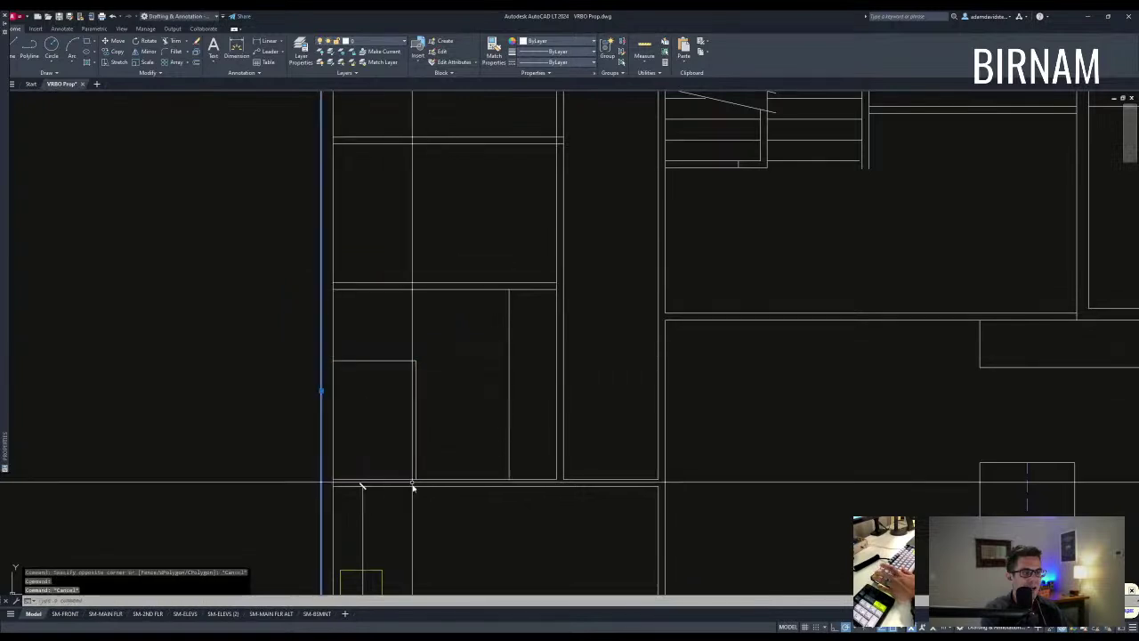
pyautogui.click(482, 505)
pyautogui.scroll(-5, 499, 490)
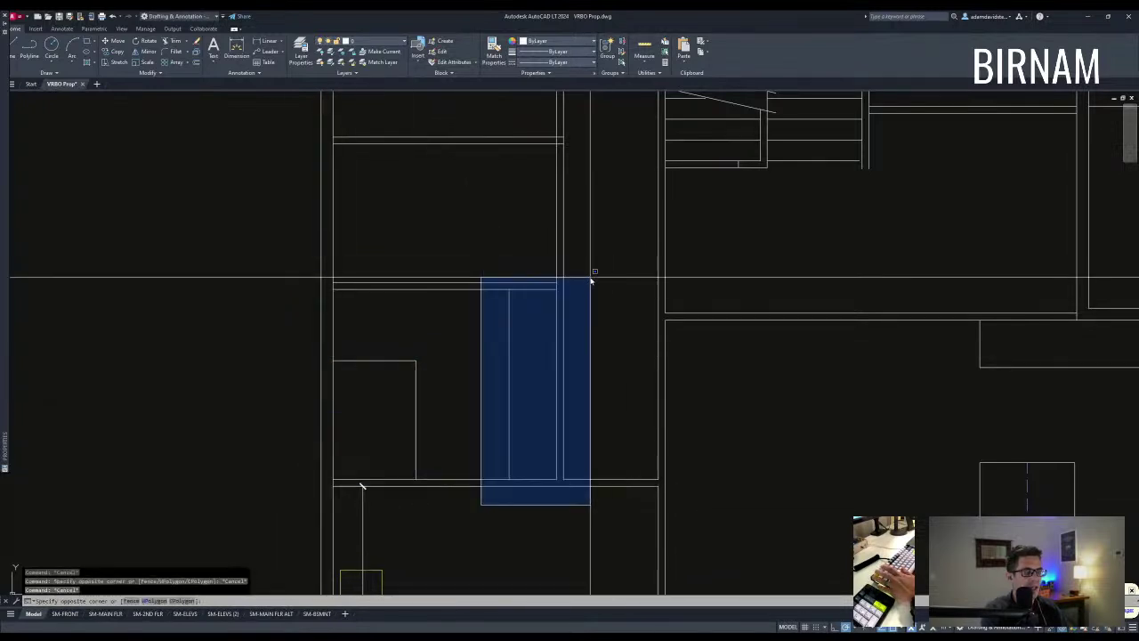
pyautogui.press('Escape')
pyautogui.press('Escape')
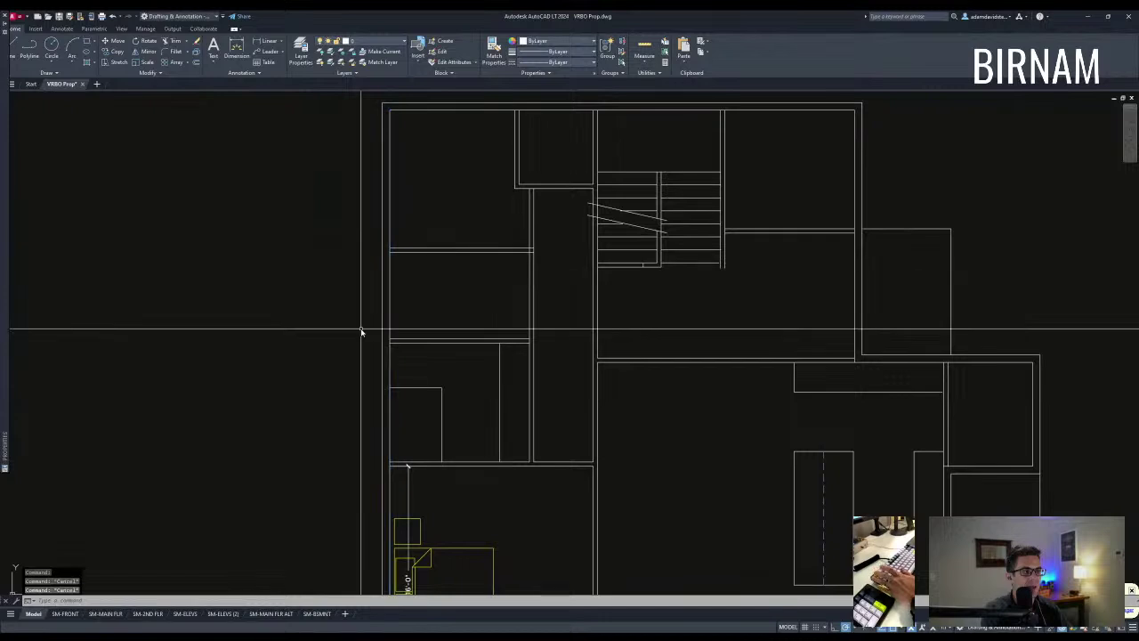
# Step: Delete the short horizontal line of the small rectangle and the double-line partition above it
pyautogui.click(364, 356)
pyautogui.press('Escape')
pyautogui.press('Escape')
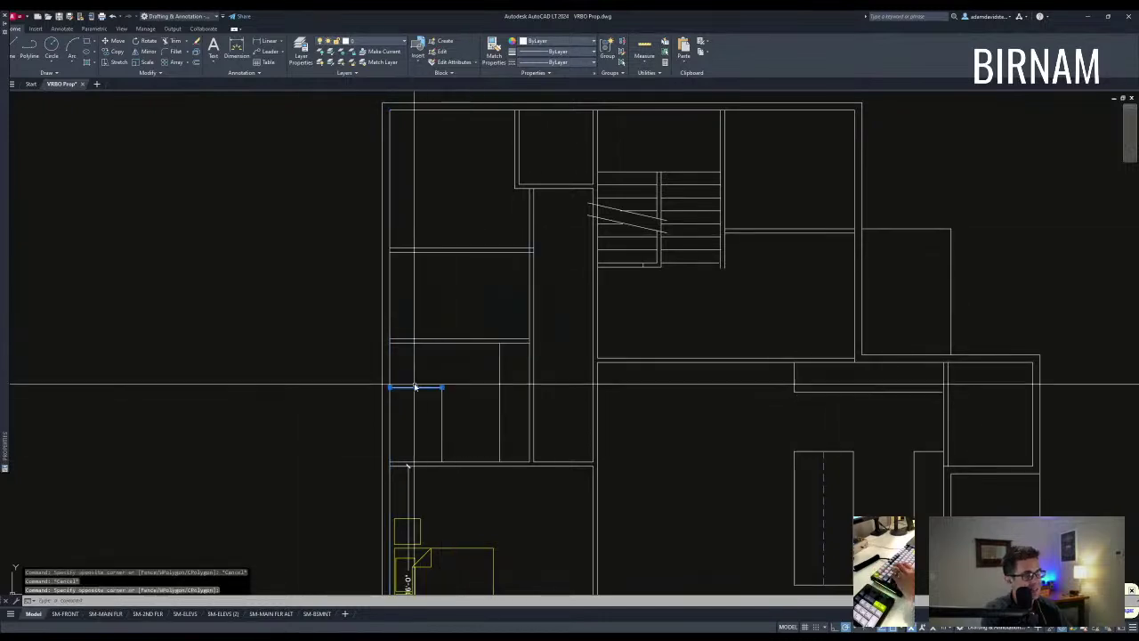
pyautogui.scroll(3, 483, 368)
pyautogui.scroll(-3, 455, 315)
pyautogui.scroll(3, 471, 354)
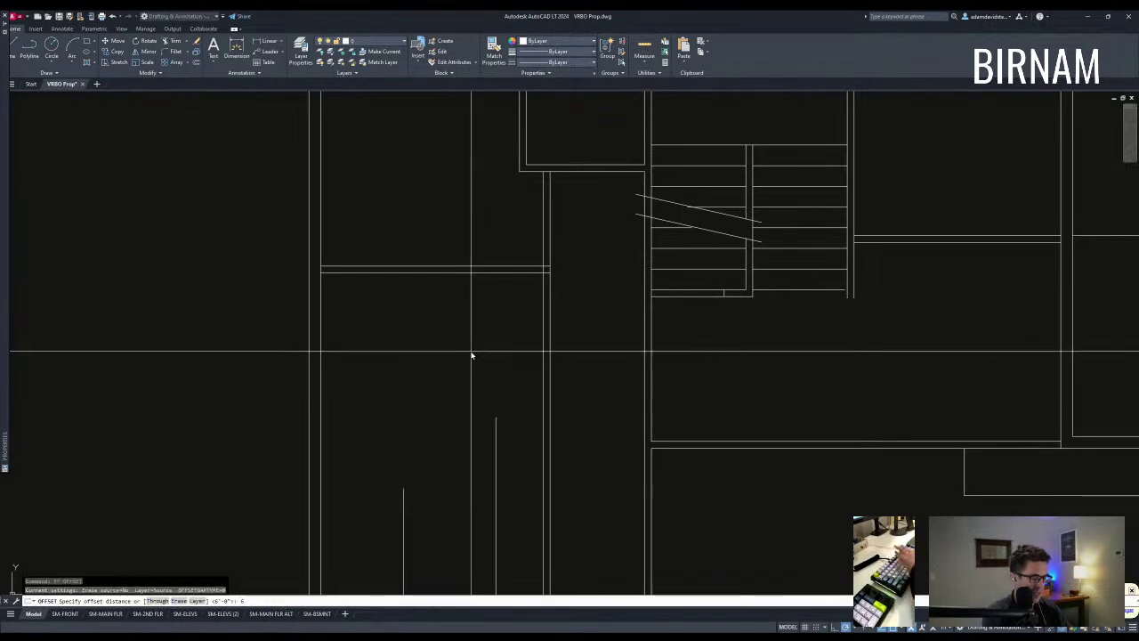
# Step: Offset the lower line of the remaining horizontal partition 60 inches down and double the copy with a 3.5 inch offset
pyautogui.click(479, 365)
pyautogui.press('Escape')
pyautogui.press('Escape')
pyautogui.moveTo(497, 450)
pyautogui.mouseDown(button='middle')
pyautogui.moveTo(508, 417)
pyautogui.moveTo(495, 397)
pyautogui.mouseUp(button='middle')
pyautogui.press('Escape')
pyautogui.press('Escape')
pyautogui.press('space')
pyautogui.press('space')
pyautogui.press('Escape')
# Step: Move the new two-line horizontal partition 6 inches up
pyautogui.scroll(-3, 490, 375)
pyautogui.click(489, 378)
pyautogui.click(470, 330)
pyautogui.write('v')
pyautogui.press('space')
pyautogui.click(480, 329)
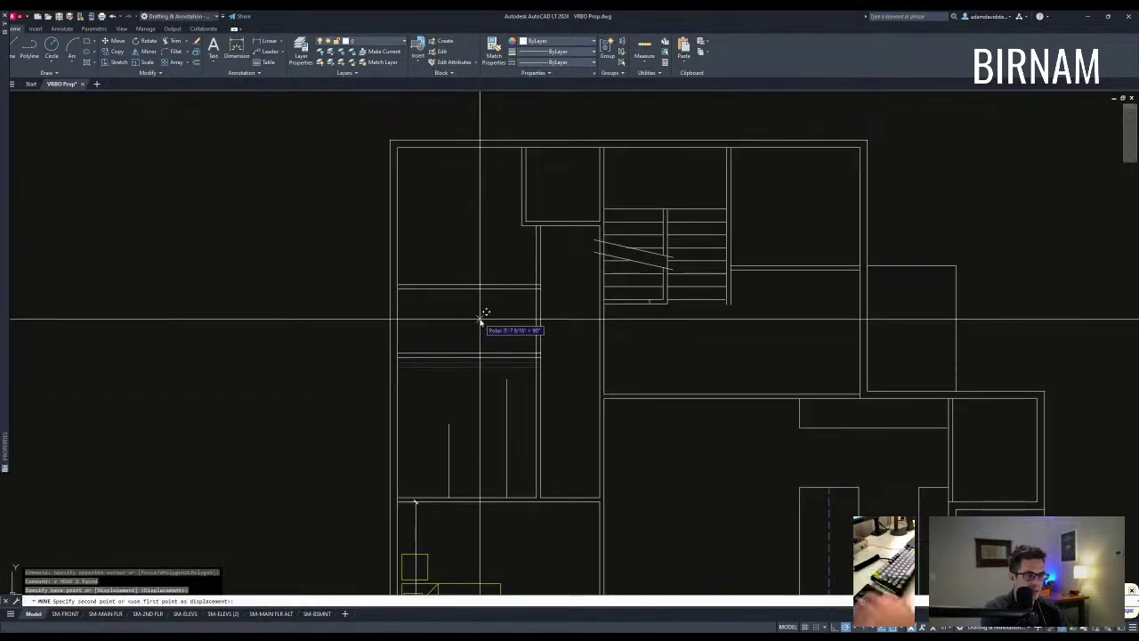
pyautogui.press('Escape')
pyautogui.scroll(3, 503, 396)
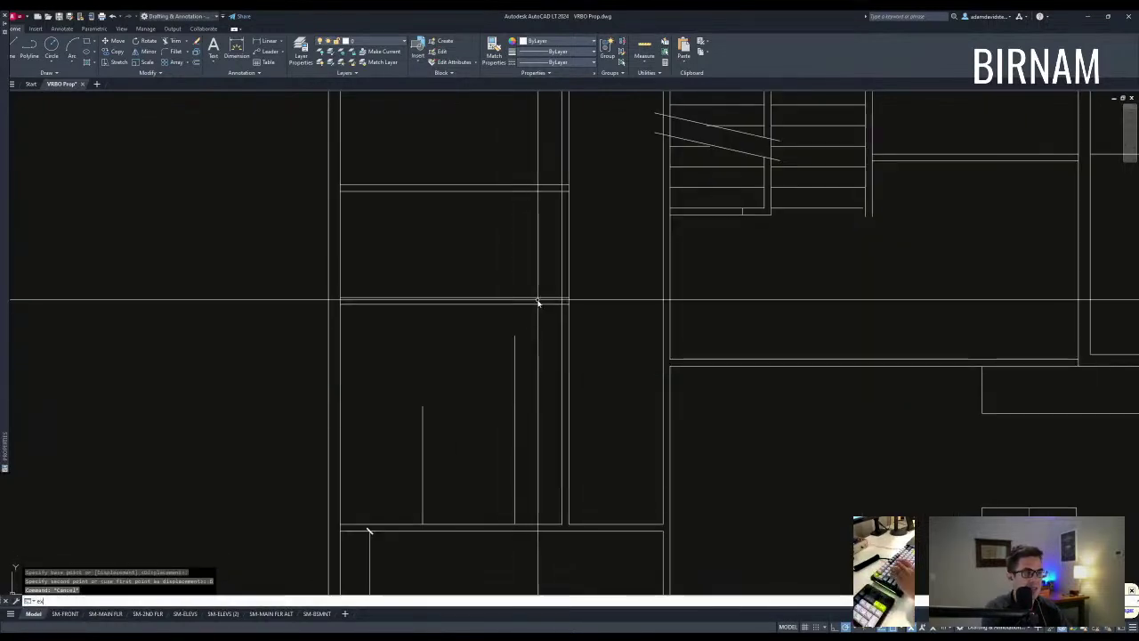
# Step: Extend the longer vertical line in the bathroom up to the horizontal partition above it
pyautogui.click(486, 344)
pyautogui.press('Escape')
pyautogui.moveTo(473, 407); pyautogui.dragTo(499, 387, button='middle')
# Step: Offset the lower line of the bathroom's top partition 36 inches down and double the copy with a 3.5 inch offset
pyautogui.write('ff')
pyautogui.press('space')
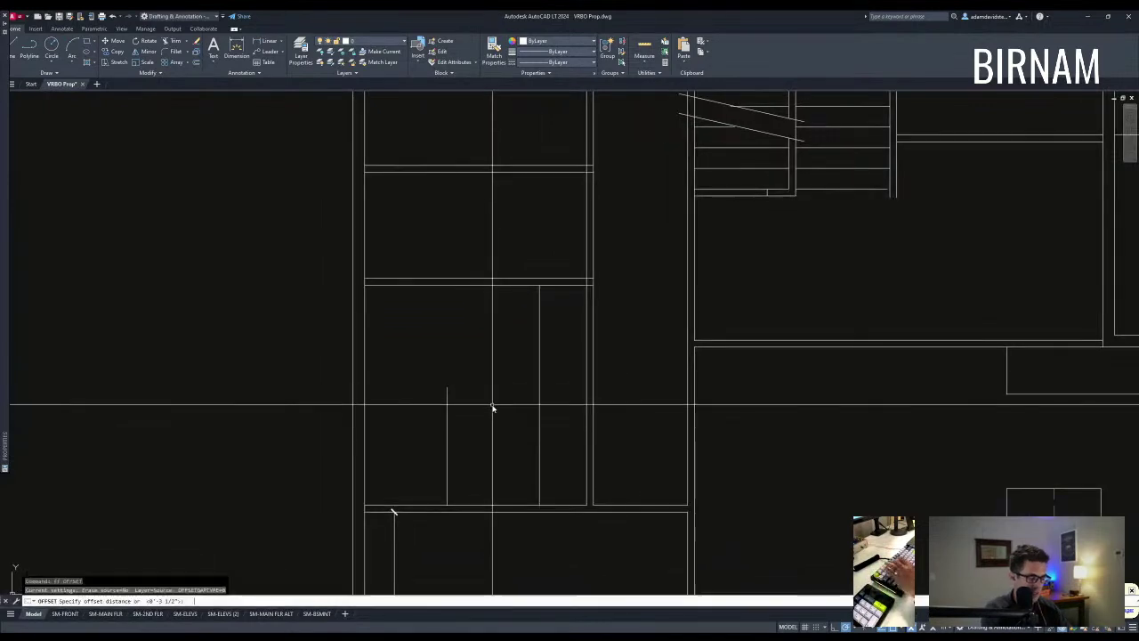
pyautogui.press('Escape')
pyautogui.write('ff')
pyautogui.press('space')
pyautogui.press('Escape')
pyautogui.write('ff')
pyautogui.press('space')
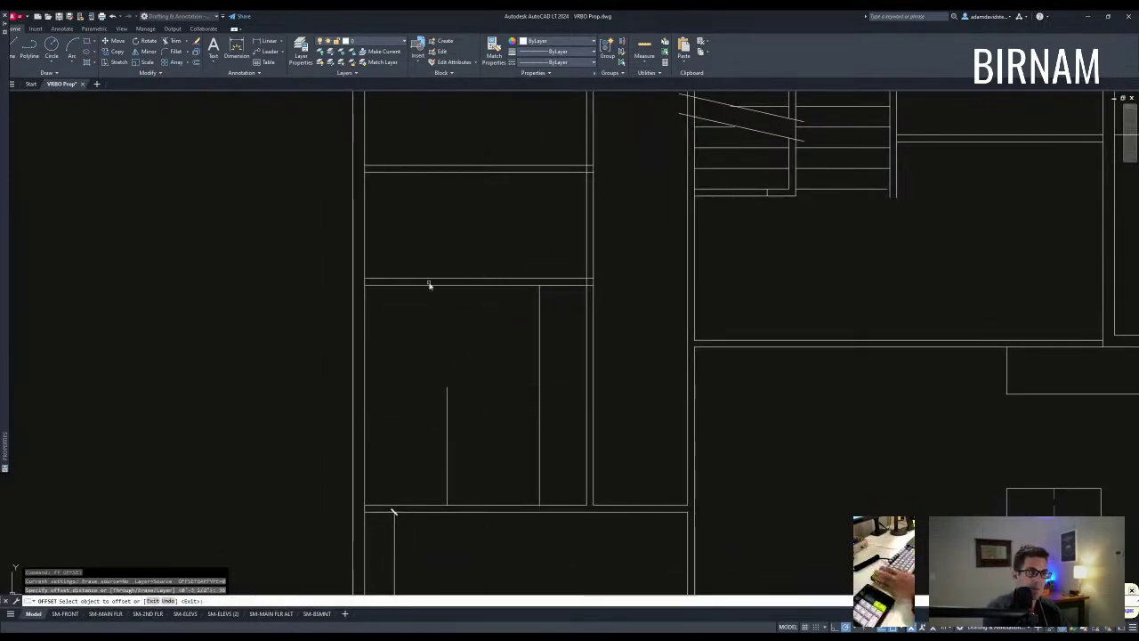
pyautogui.click(434, 284)
pyautogui.click(471, 414)
pyautogui.press('Escape')
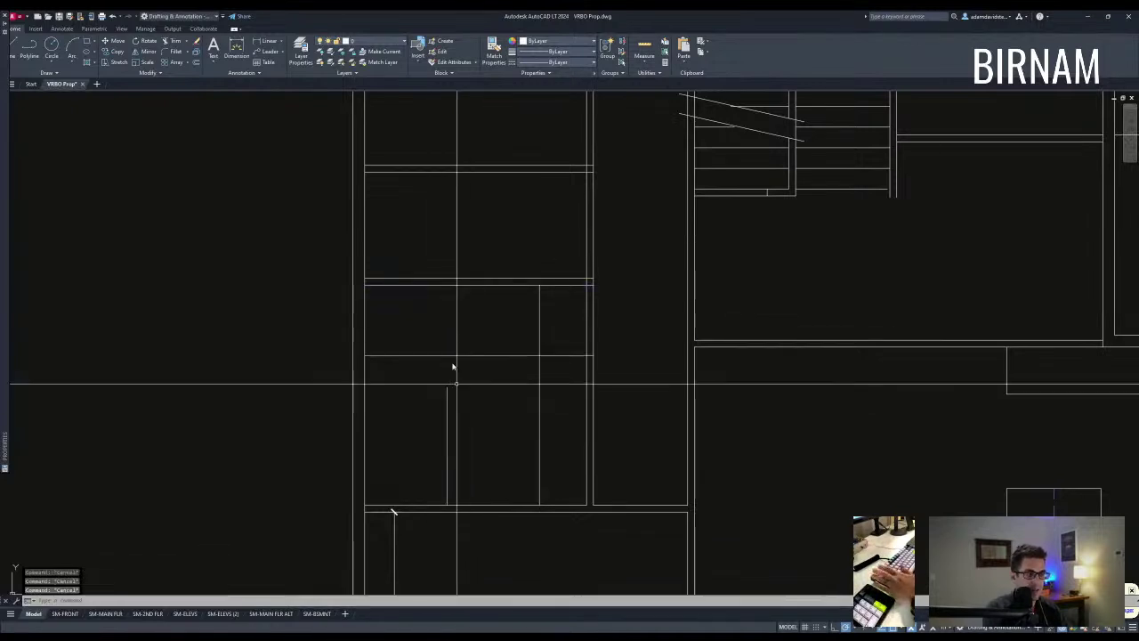
pyautogui.press('space')
pyautogui.press('space')
pyautogui.press('Escape')
pyautogui.press('Escape')
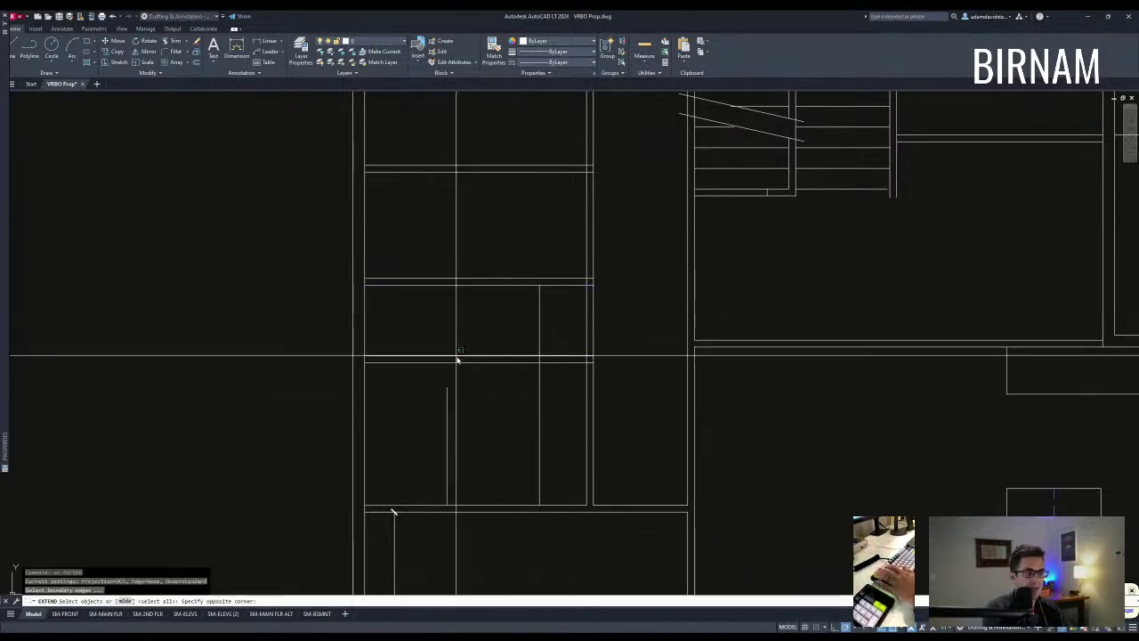
# Step: Extend the short vertical line up to the new partition and trim the partition's lines back to that vertical line
pyautogui.write('t')
pyautogui.press('space')
pyautogui.write('r')
pyautogui.press('Escape')
pyautogui.press('Escape')
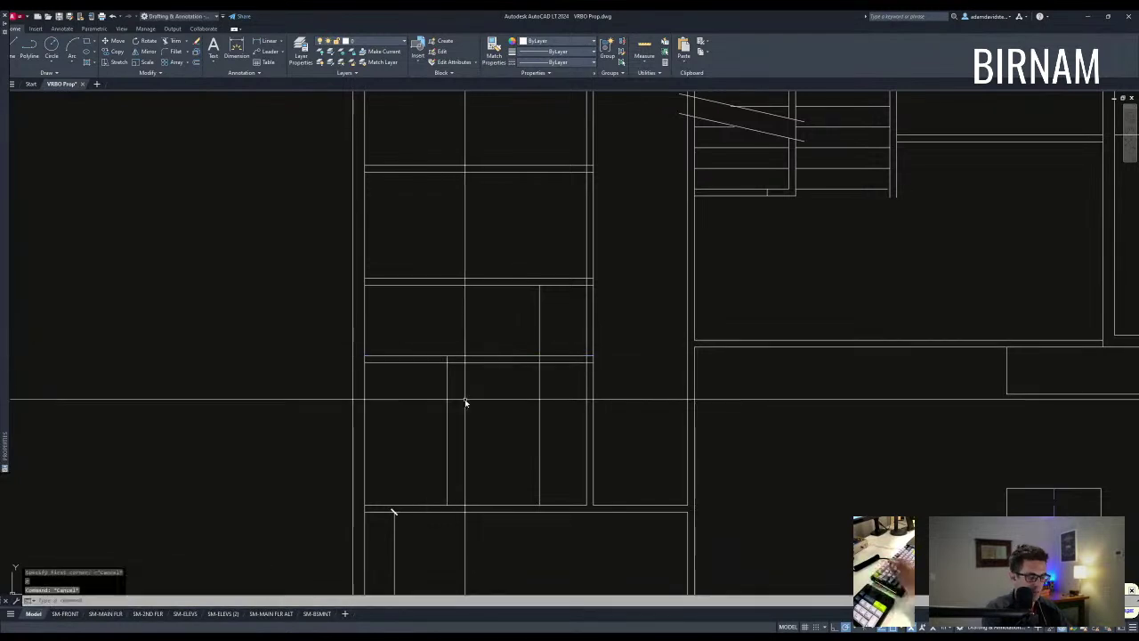
pyautogui.scroll(-4, 476, 370)
pyautogui.press('Escape')
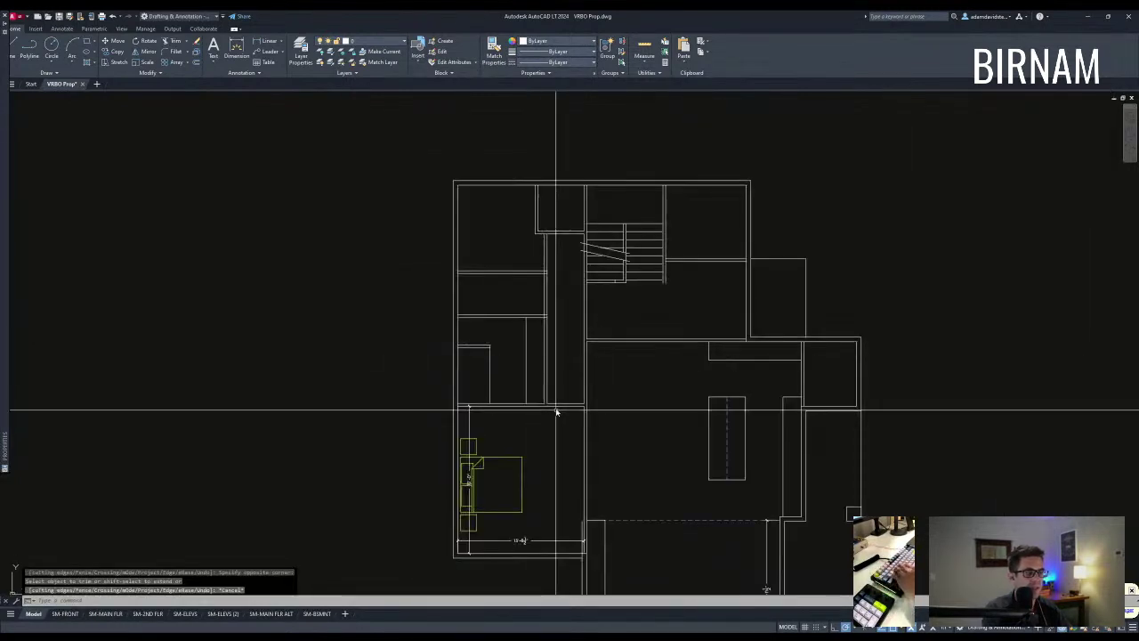
# Step: Trim the excess wall lines at the bedroom's lower-right corner
pyautogui.click(407, 572)
pyautogui.press('Escape')
pyautogui.scroll(2, 565, 583)
pyautogui.moveTo(565, 583); pyautogui.dragTo(526, 522, button='middle')
pyautogui.write('st')
pyautogui.press('space')
pyautogui.press('Escape')
pyautogui.scroll(6, 552, 495)
pyautogui.write('tr')
pyautogui.press('space')
pyautogui.click(573, 446)
pyautogui.click(543, 422)
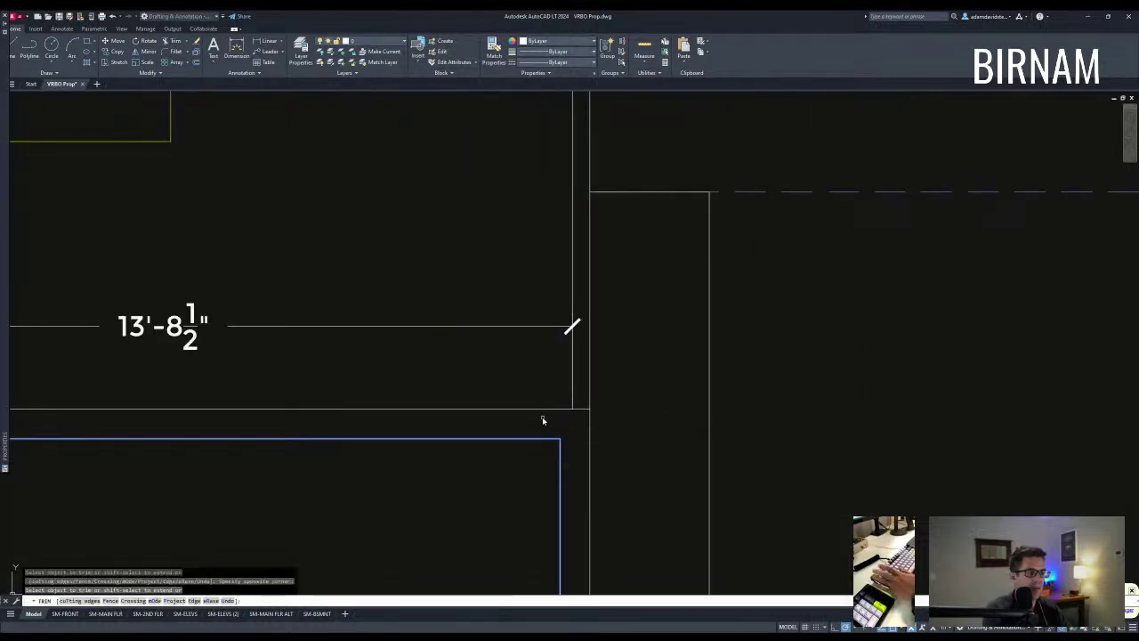
pyautogui.press('Escape')
# Step: Trim the junction where the bathroom's top partition meets the double-line hallway wall
pyautogui.scroll(-4, 574, 440)
pyautogui.moveTo(578, 445); pyautogui.dragTo(588, 525, button='middle')
pyautogui.scroll(-2, 552, 356)
pyautogui.moveTo(516, 270); pyautogui.dragTo(526, 308, button='middle')
pyautogui.press('Escape')
pyautogui.scroll(2, 522, 239)
pyautogui.moveTo(522, 239); pyautogui.dragTo(590, 382, button='middle')
pyautogui.write('tr')
pyautogui.press('space')
pyautogui.moveTo(591, 382); pyautogui.dragTo(552, 158)
pyautogui.press('space')
pyautogui.scroll(5, 573, 341)
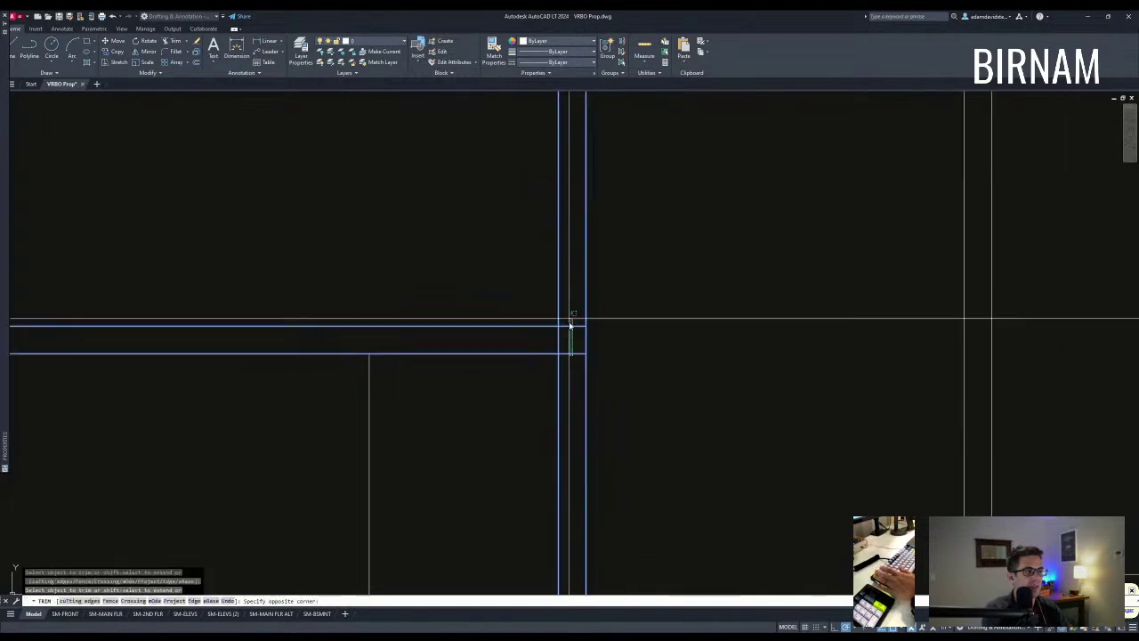
# Step: Trim the junction where the uppermost horizontal partition meets the hallway wall
pyautogui.scroll(-5, 587, 356)
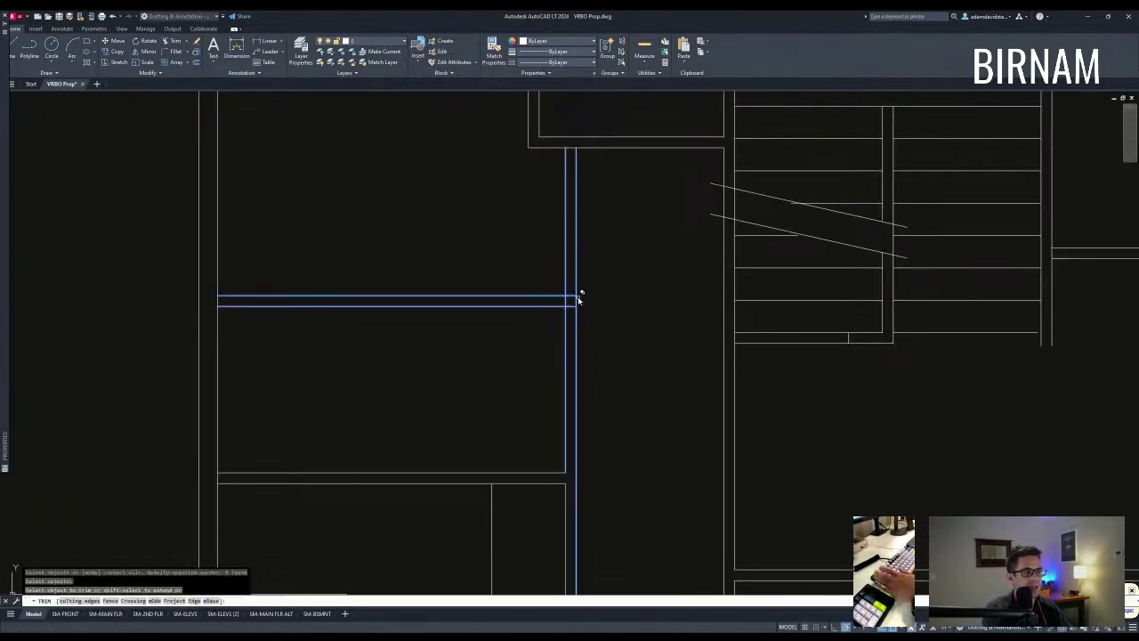
pyautogui.scroll(5, 571, 307)
pyautogui.click(561, 263)
pyautogui.click(557, 287)
pyautogui.click(541, 290)
pyautogui.press('Escape')
# Step: Stretch the uppermost horizontal partition slightly upward to enlarge the room below it
pyautogui.scroll(-5, 535, 366)
pyautogui.moveTo(594, 414); pyautogui.dragTo(609, 393, button='middle')
pyautogui.write('st')
pyautogui.press('space')
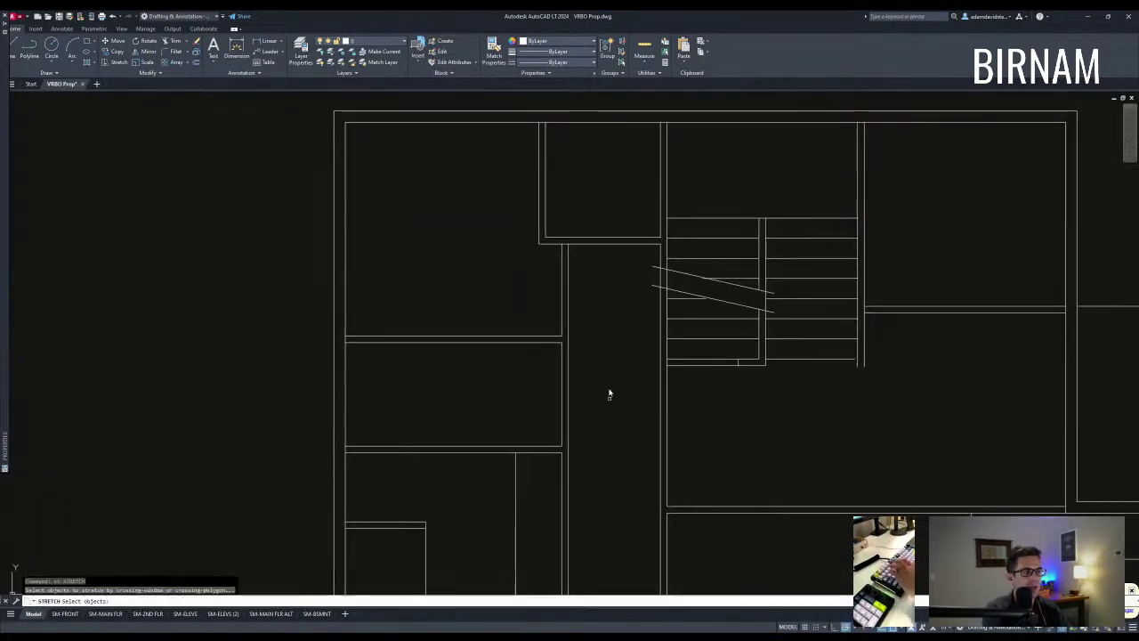
pyautogui.click(606, 365)
pyautogui.click(286, 299)
pyautogui.press('space')
pyautogui.click(277, 324)
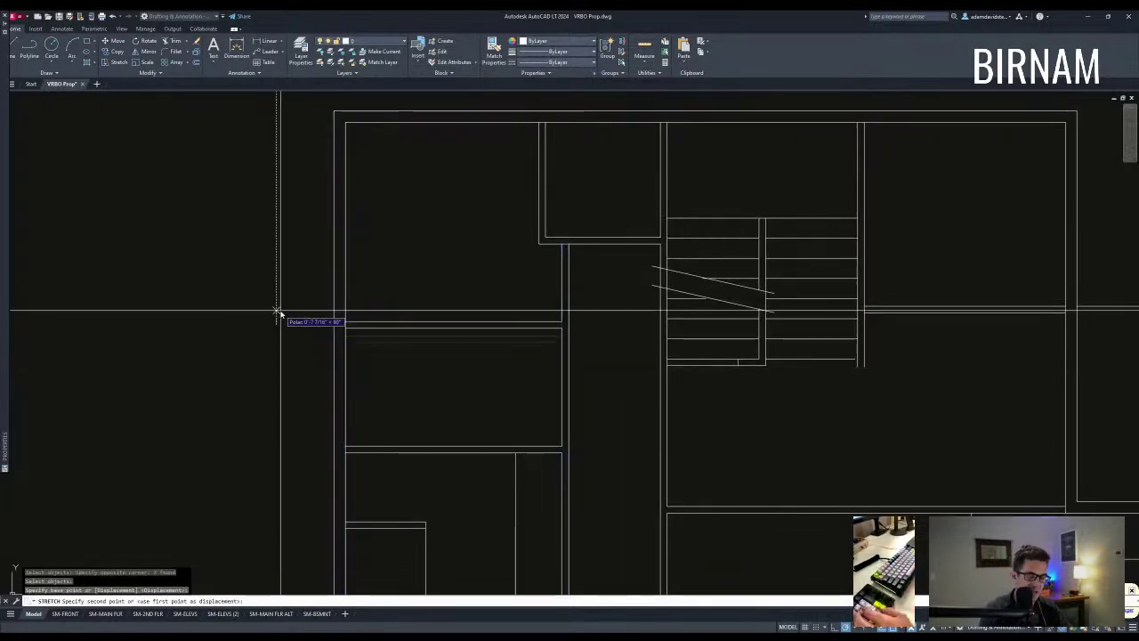
pyautogui.click(278, 313)
# Step: Measure the hallway wall from the uppermost partition up to the small top room's lower wall
pyautogui.write('di')
pyautogui.press('space')
pyautogui.click(562, 314)
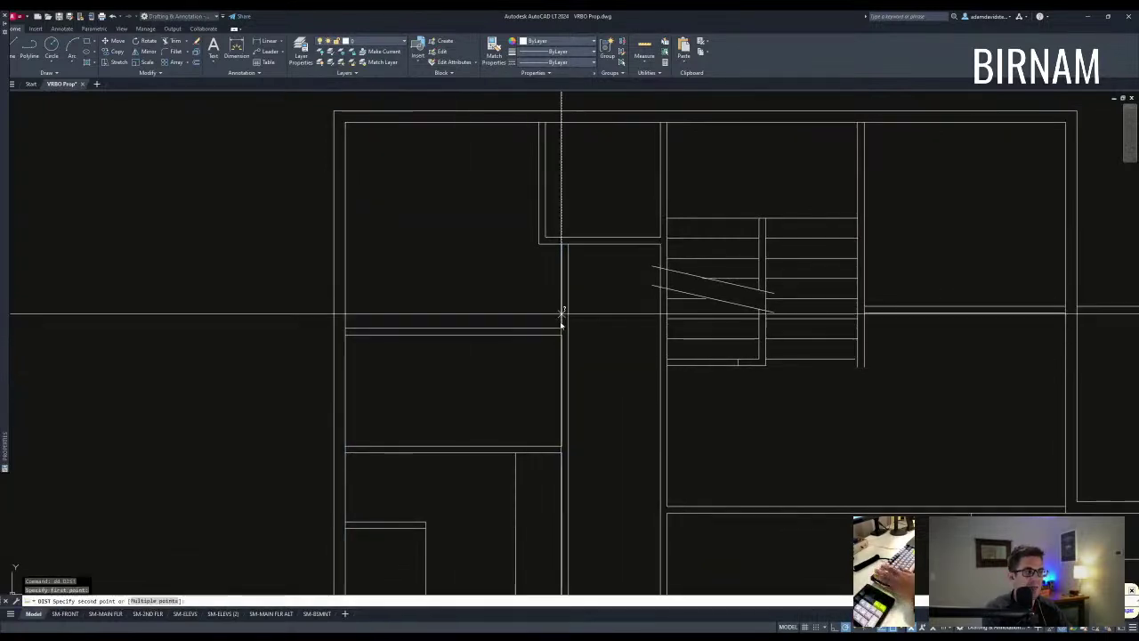
pyautogui.click(563, 245)
pyautogui.moveTo(578, 286); pyautogui.dragTo(527, 320, button='middle')
pyautogui.press('Escape')
# Step: Trim the horizontal line crossing the top of the double-line hallway wall below the small top room
pyautogui.scroll(-2, 575, 303)
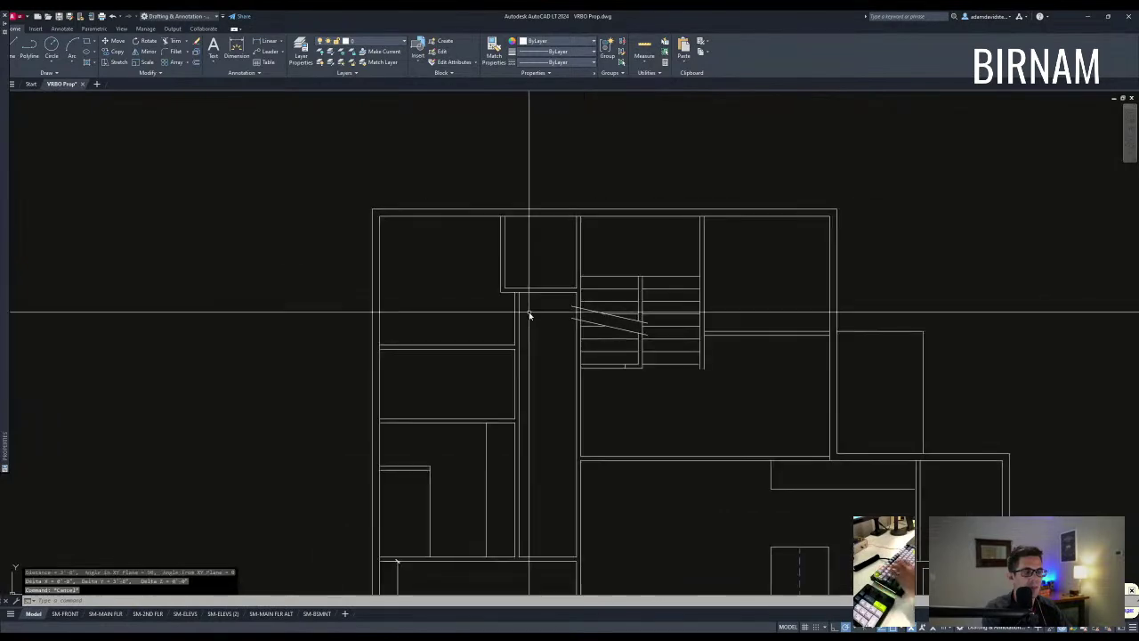
pyautogui.scroll(2, 533, 330)
pyautogui.write('tr')
pyautogui.press('space')
pyautogui.click(532, 334)
pyautogui.click(513, 315)
pyautogui.press('space')
pyautogui.press('Escape')
pyautogui.scroll(-4, 534, 356)
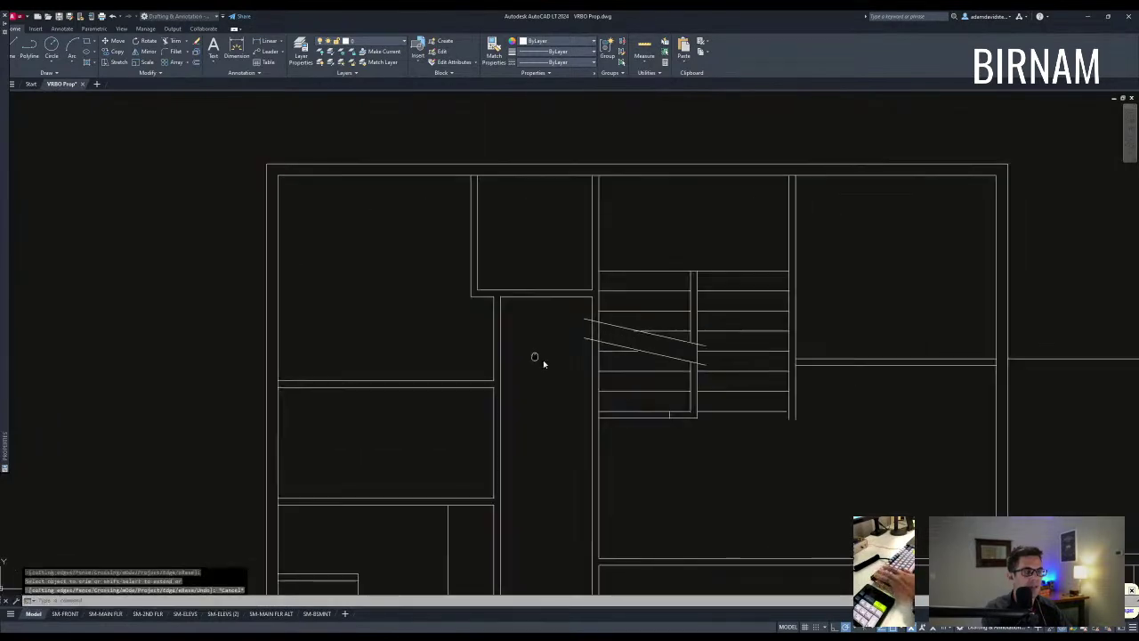
pyautogui.scroll(3, 565, 382)
pyautogui.moveTo(483, 377); pyautogui.dragTo(501, 354, button='middle')
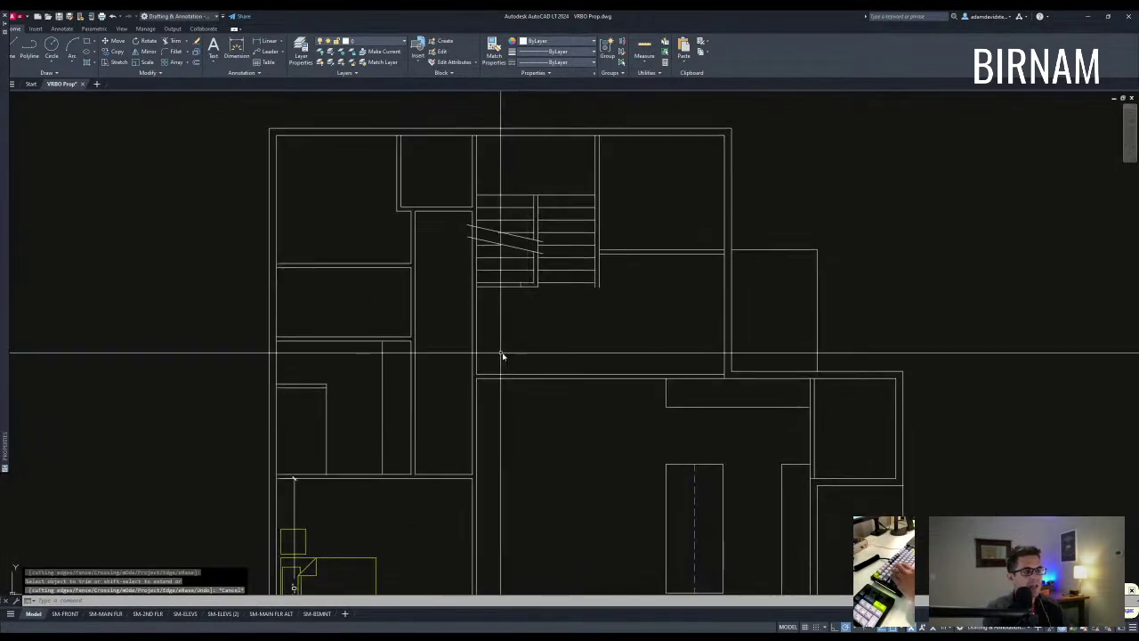
pyautogui.press('Escape')
pyautogui.moveTo(342, 253); pyautogui.dragTo(441, 279, button='middle')
pyautogui.click(353, 296)
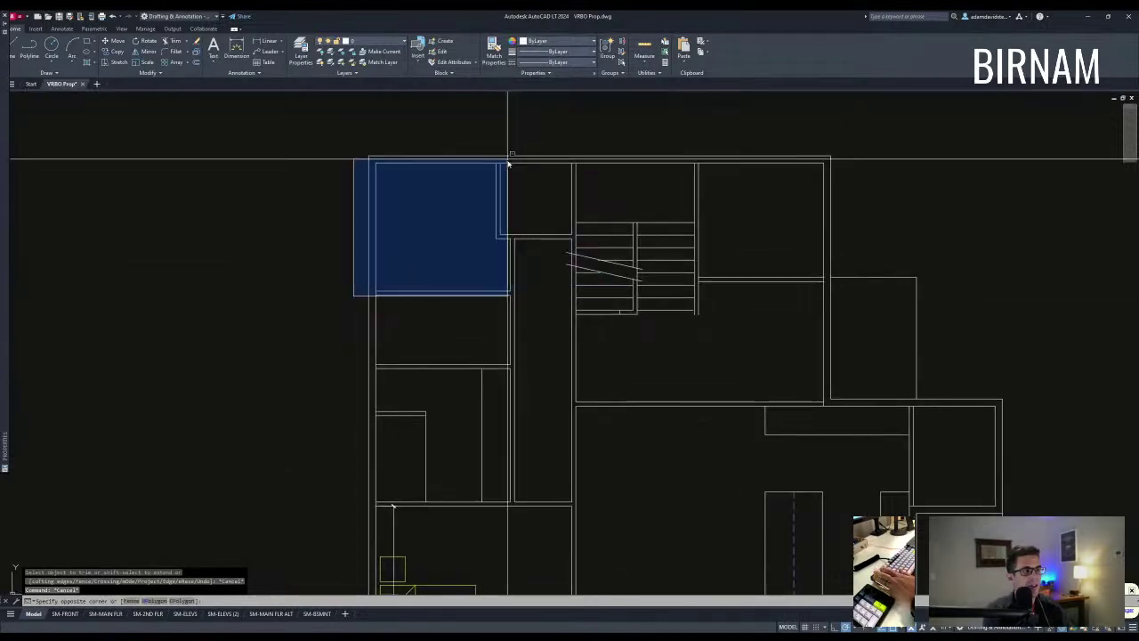
pyautogui.press('Escape')
pyautogui.press('Escape')
pyautogui.press('Escape')
# Step: Copy a room label from the Red-Shouldered 1st floor plan into the top-left room of the new plan
pyautogui.scroll(-8, 539, 254)
pyautogui.moveTo(484, 392); pyautogui.dragTo(490, 393, button='middle')
pyautogui.scroll(10, 341, 366)
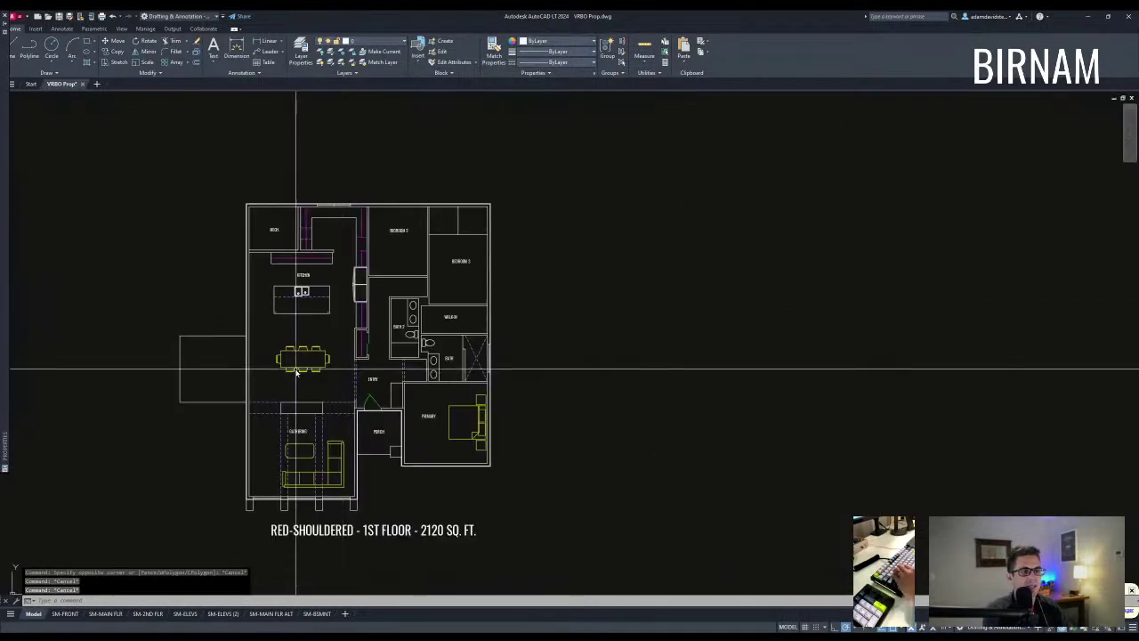
pyautogui.click(318, 207)
pyautogui.click(270, 188)
pyautogui.write('co')
pyautogui.click(274, 191)
pyautogui.scroll(-6, 339, 205)
pyautogui.moveTo(534, 253); pyautogui.dragTo(150, 309, button='middle')
pyautogui.scroll(-2, 534, 354)
pyautogui.scroll(3, 406, 267)
pyautogui.scroll(3, 584, 311)
pyautogui.click(606, 304)
pyautogui.press('Escape')
# Step: Change the copied label in the top-left room to LAUNDRY/MECH
pyautogui.click(605, 299)
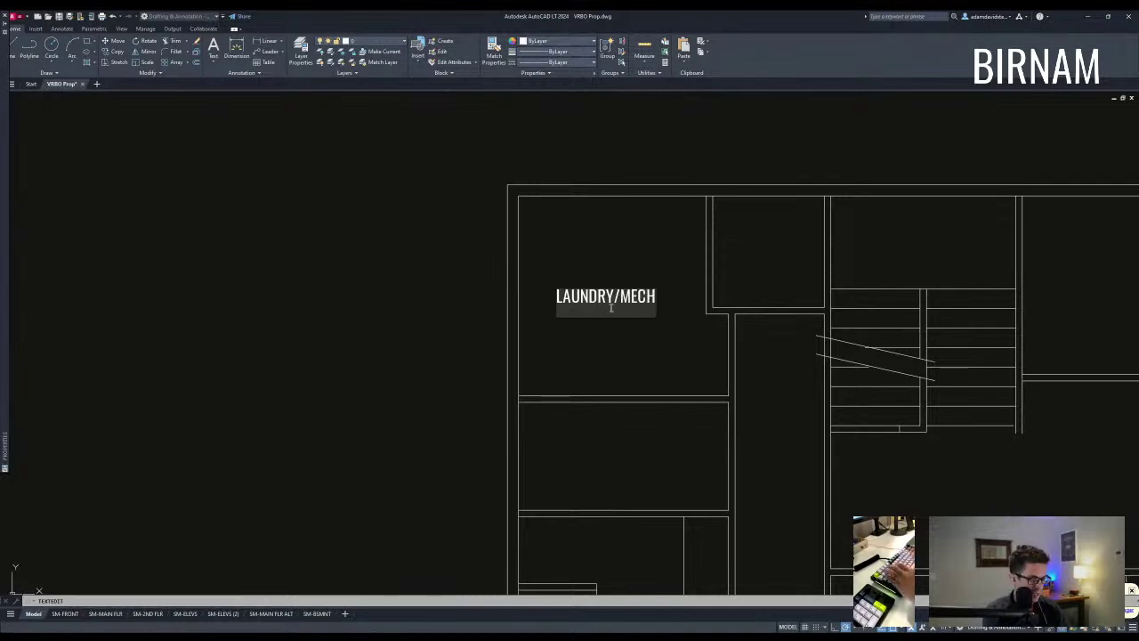
pyautogui.write('.')
pyautogui.press('Return')
pyautogui.press('Escape')
# Step: Copy the laundry label into the small room beside it and change the copy to PWD
pyautogui.moveTo(631, 336); pyautogui.dragTo(577, 308, button='middle')
pyautogui.click(578, 308)
pyautogui.click(532, 252)
pyautogui.write('cv')
pyautogui.press('space')
pyautogui.click(571, 271)
pyautogui.click(712, 217)
pyautogui.press('Escape')
pyautogui.write('PWD.')
pyautogui.press('Return')
# Step: Copy the PWD. label into the room below the laundry and change the copy to WALK-IN
pyautogui.click(736, 254)
pyautogui.click(687, 196)
pyautogui.write('cv')
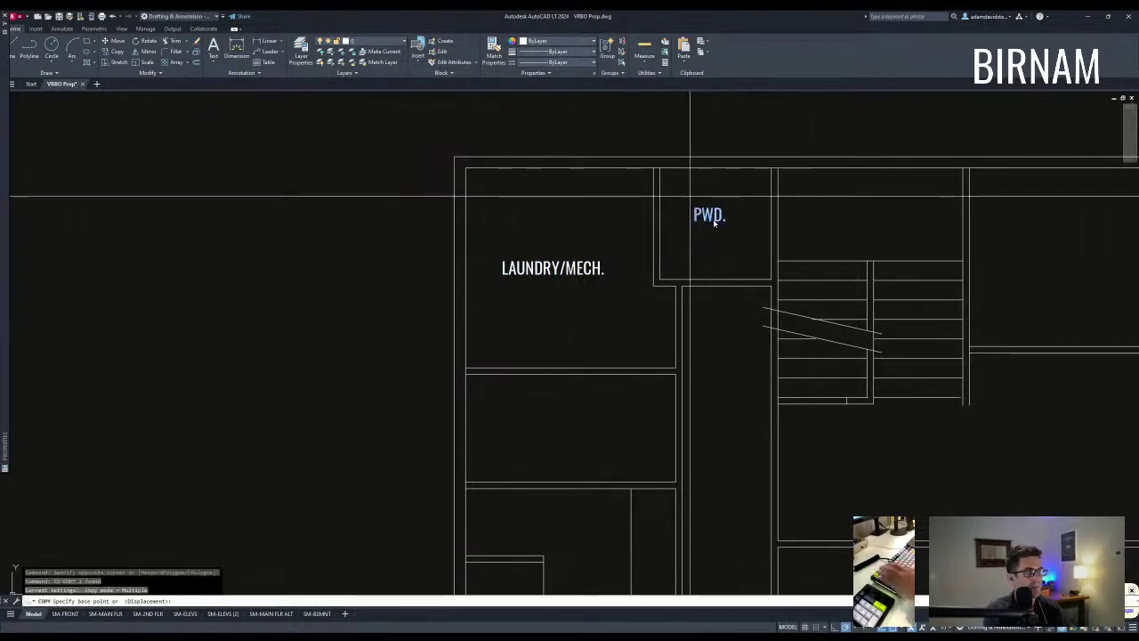
pyautogui.click(714, 221)
pyautogui.moveTo(677, 271); pyautogui.dragTo(682, 233, button='middle')
pyautogui.click(552, 419)
pyautogui.press('Escape')
pyautogui.scroll(-2, 491, 374)
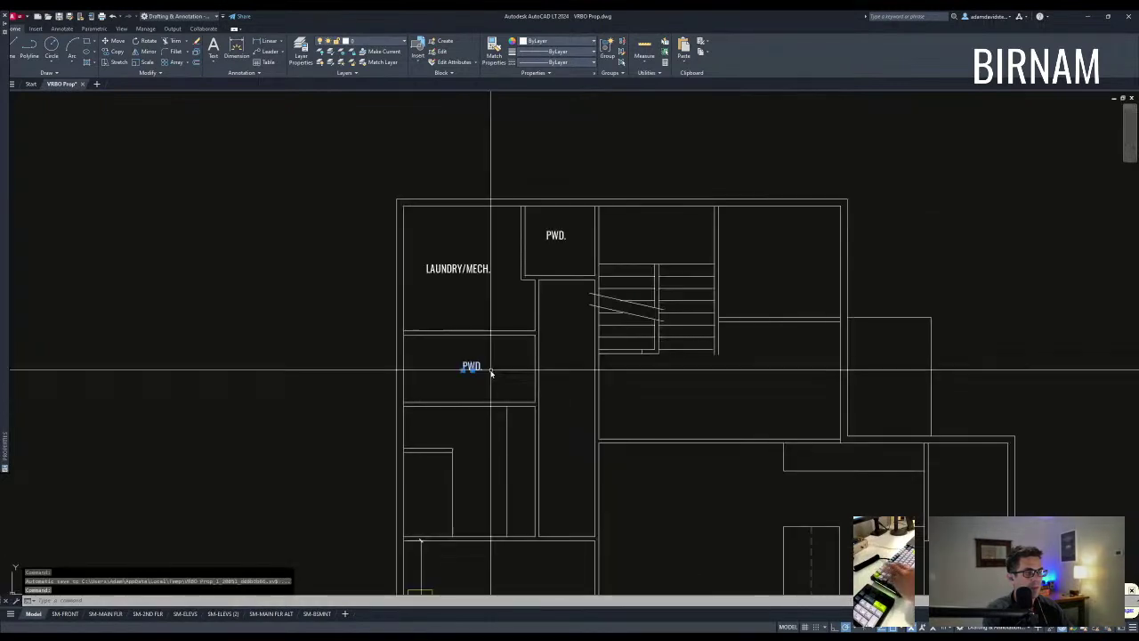
pyautogui.press('Escape')
pyautogui.click(474, 366)
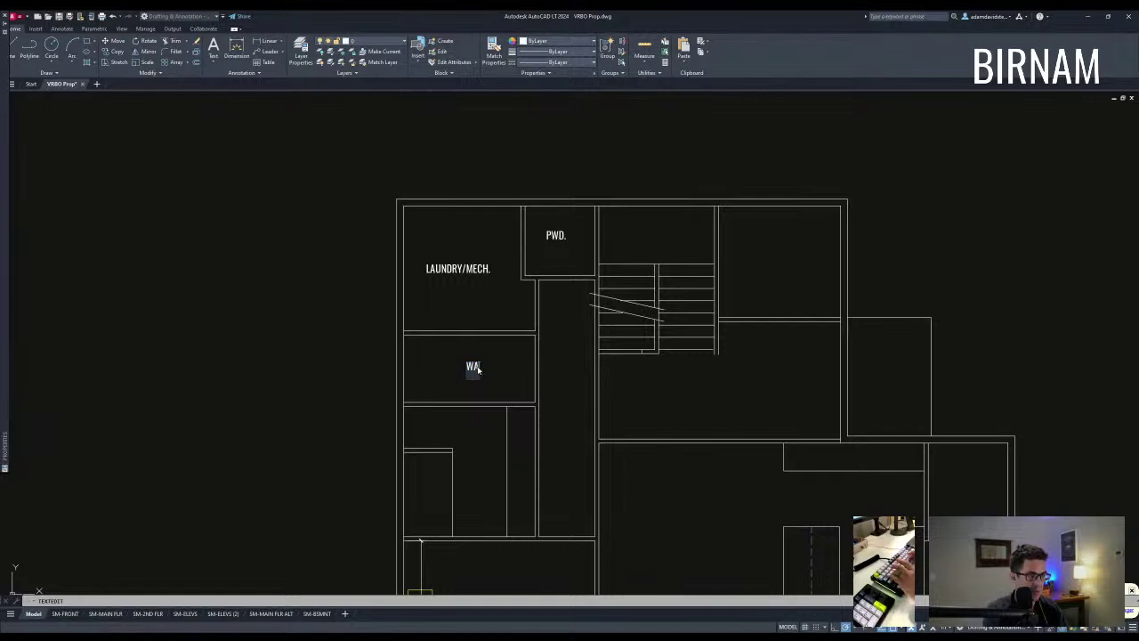
# Step: Copy the WALK-IN label into the bathroom and change the copy to BATH
pyautogui.write('co')
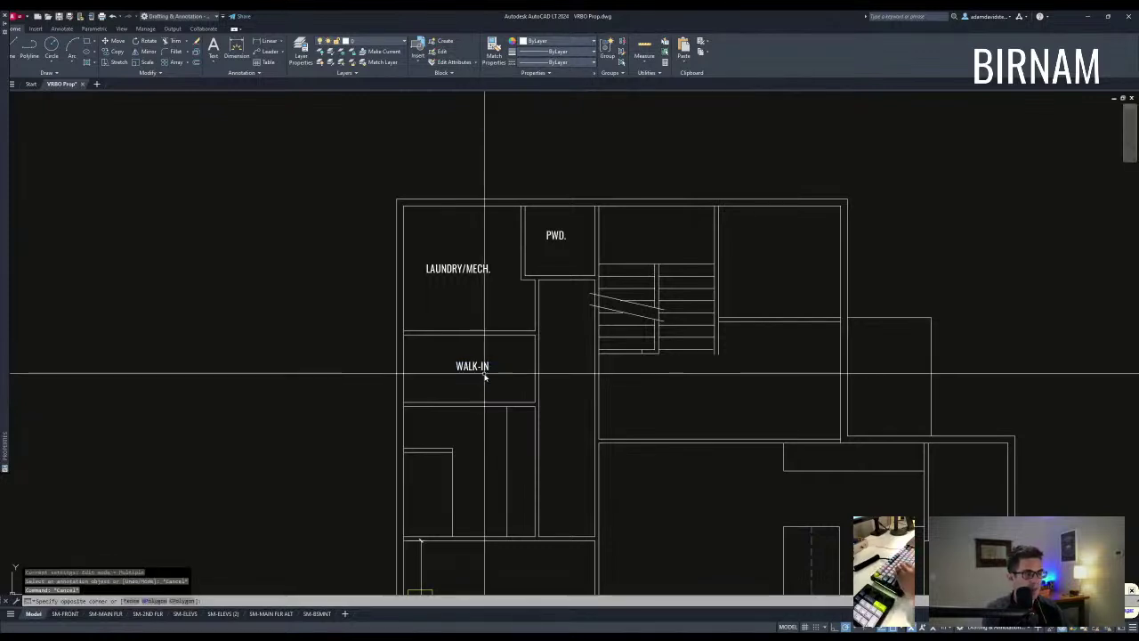
pyautogui.press('Return')
pyautogui.click(482, 384)
pyautogui.click(492, 493)
pyautogui.press('Escape')
pyautogui.doubleClick(473, 478)
pyautogui.write('BATH')
pyautogui.press('Return')
pyautogui.press('Escape')
pyautogui.press('Escape')
# Step: Copy the BATH label into the room to the right of the stairs and change the copy to OFFICE
pyautogui.click(500, 478)
pyautogui.click(474, 458)
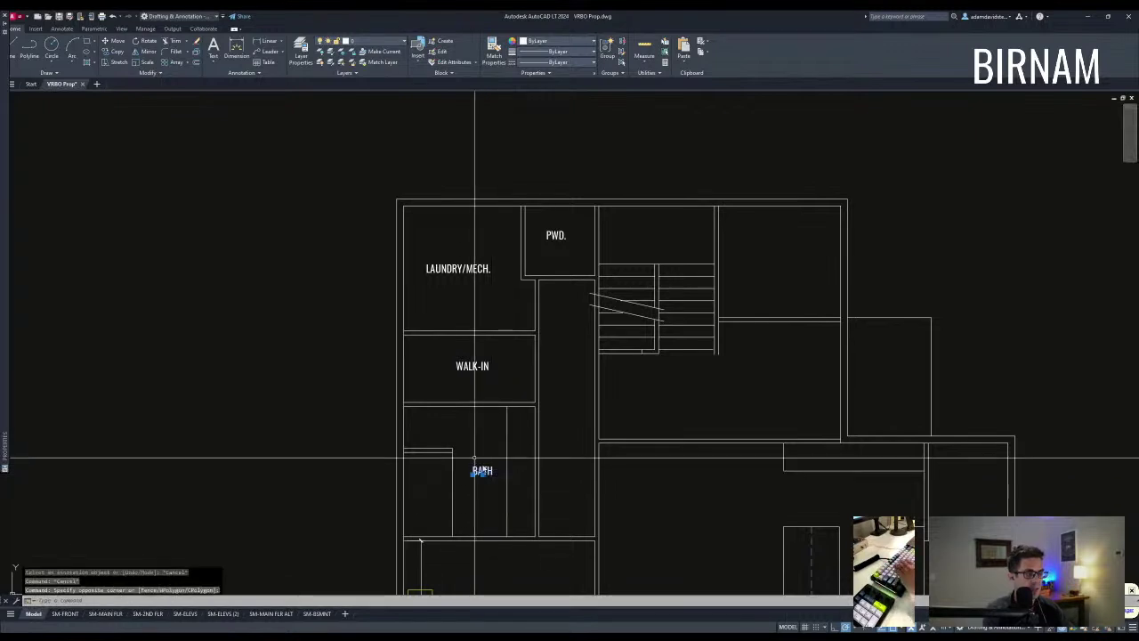
pyautogui.write('co')
pyautogui.press('Return')
pyautogui.click(483, 473)
pyautogui.click(789, 259)
pyautogui.press('Escape')
pyautogui.doubleClick(789, 256)
pyautogui.write('OFFICE')
pyautogui.press('Escape')
# Step: Move the OFFICE label to the centre of its room
pyautogui.write('m')
pyautogui.press('Return')
pyautogui.click(811, 228)
pyautogui.press('Escape')
pyautogui.click(788, 294)
pyautogui.scroll(-2, 765, 230)
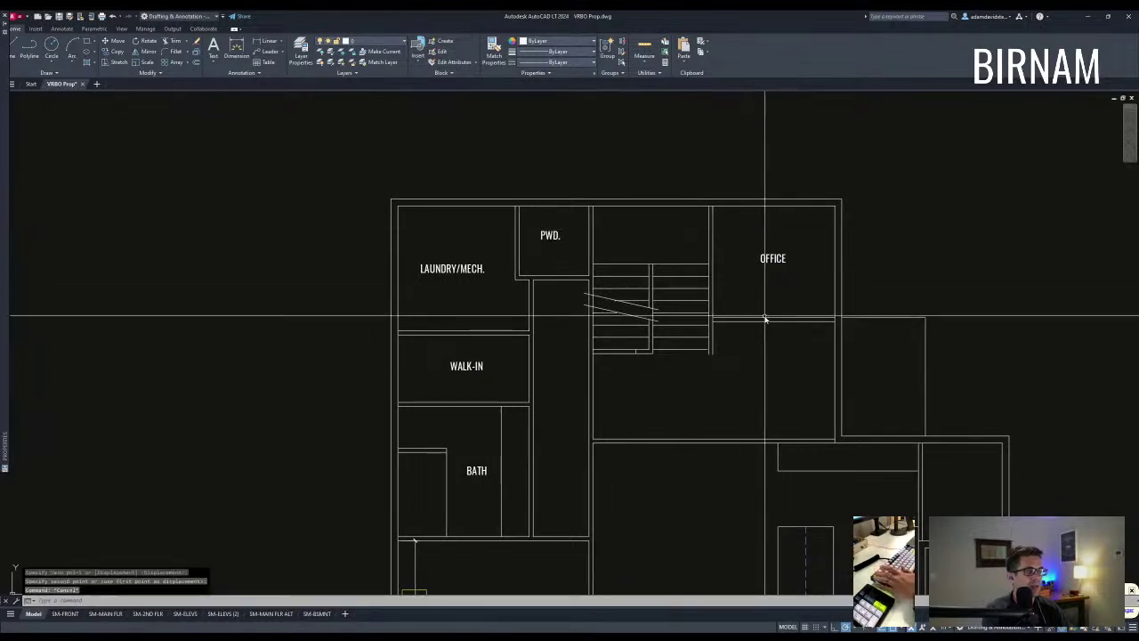
pyautogui.press('Escape')
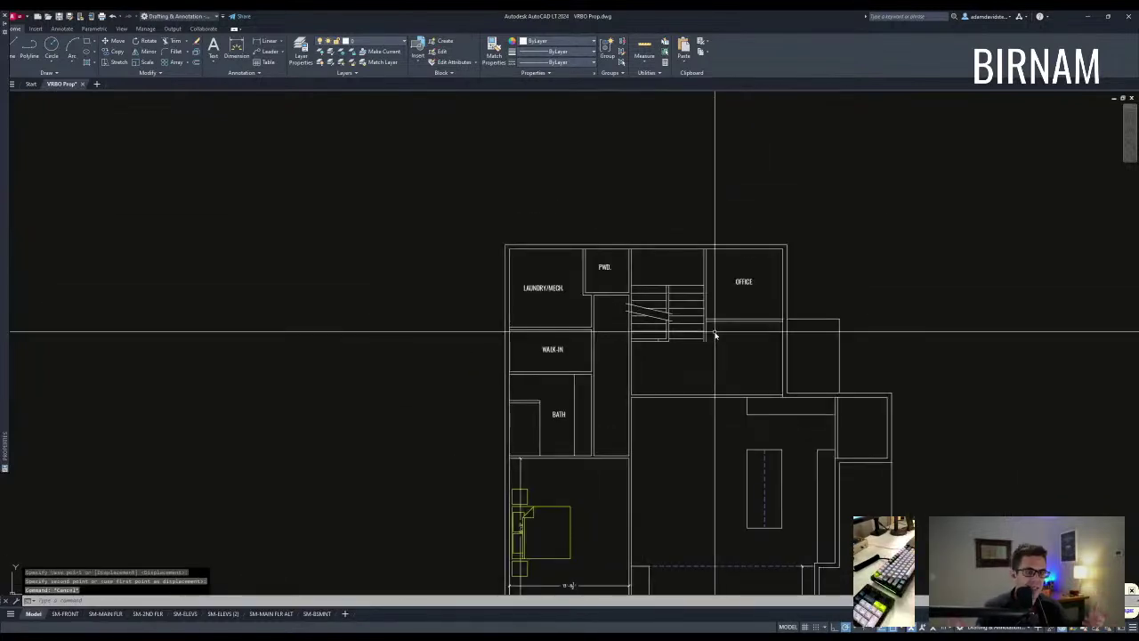
pyautogui.moveTo(714, 345); pyautogui.dragTo(664, 302, button='middle')
pyautogui.press('Escape')
pyautogui.press('Escape')
pyautogui.moveTo(664, 468); pyautogui.dragTo(623, 401, button='middle')
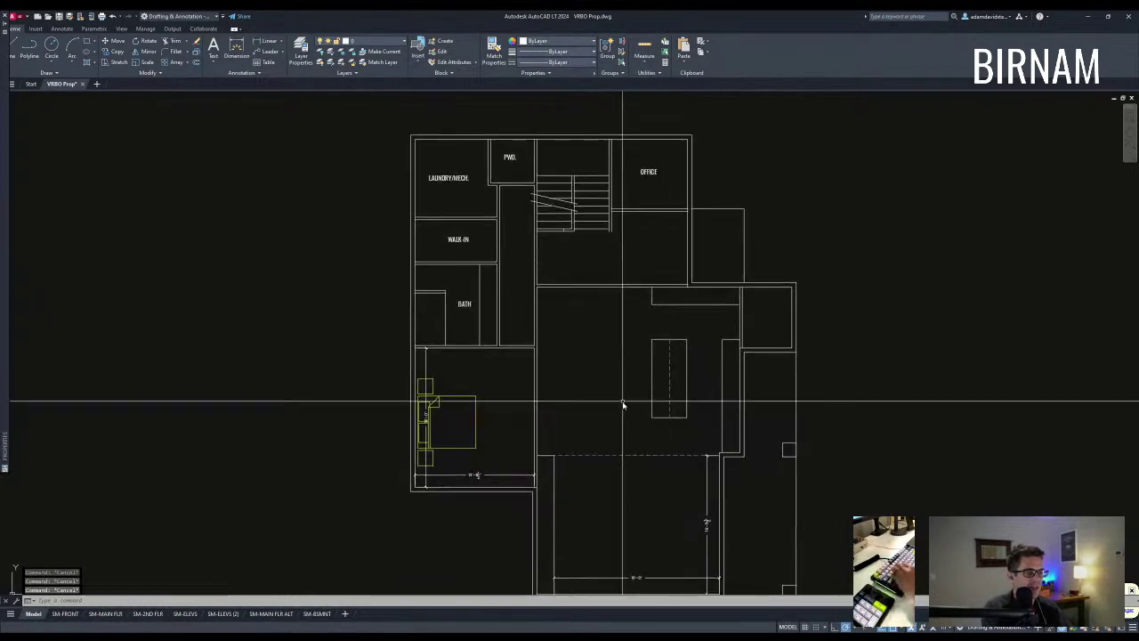
pyautogui.scroll(-2, 417, 400)
pyautogui.scroll(2, 460, 346)
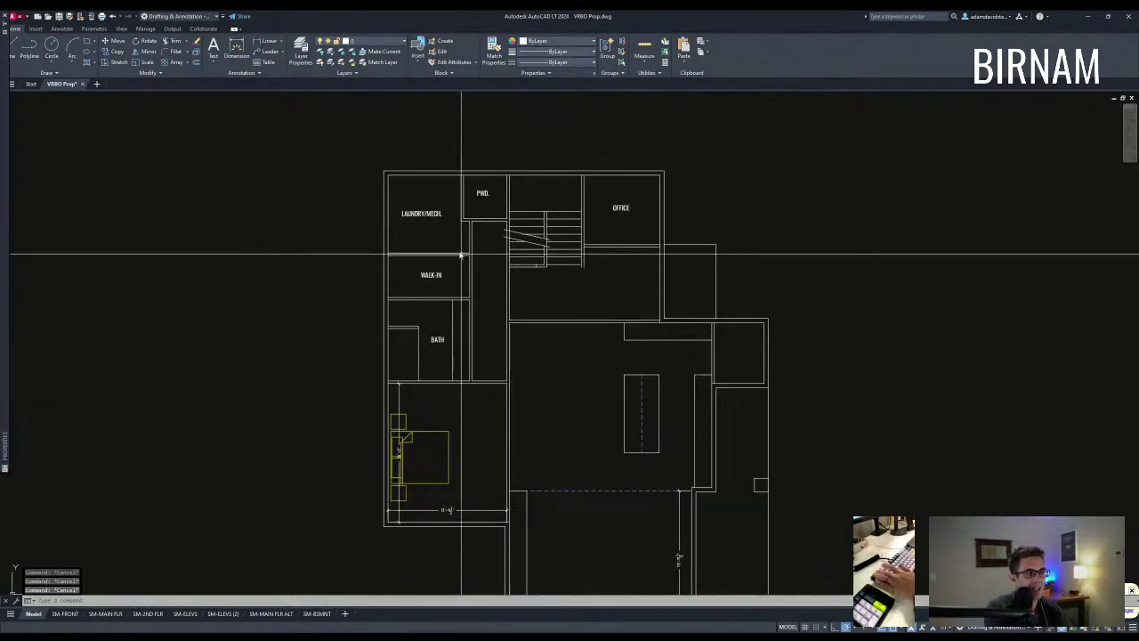
pyautogui.scroll(-2, 461, 407)
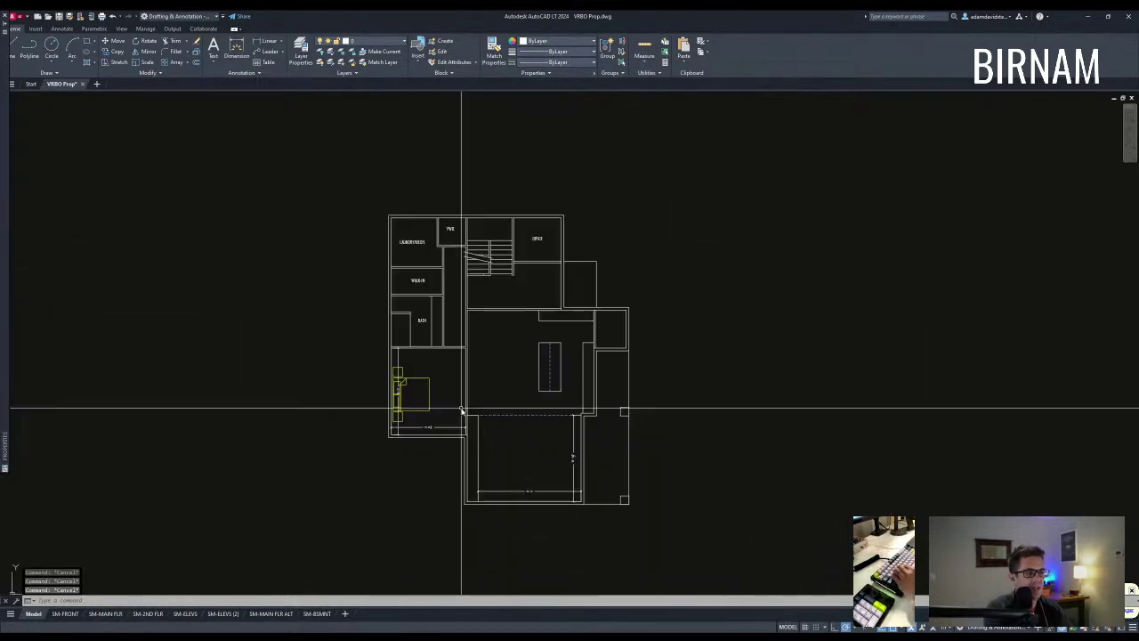
# Step: Review the main blocks of the floor plan: the bedroom wing, the stair and office rooms, and the living area with its porch
pyautogui.click(459, 453)
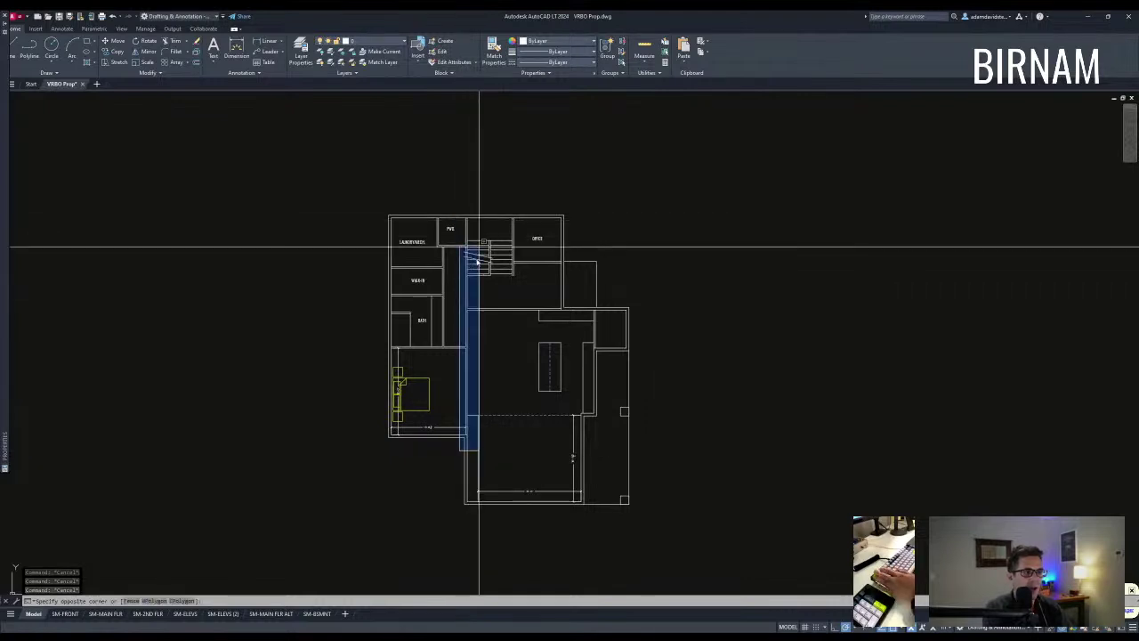
pyautogui.press('Escape')
pyautogui.press('Escape')
pyautogui.click(455, 312)
pyautogui.press('Escape')
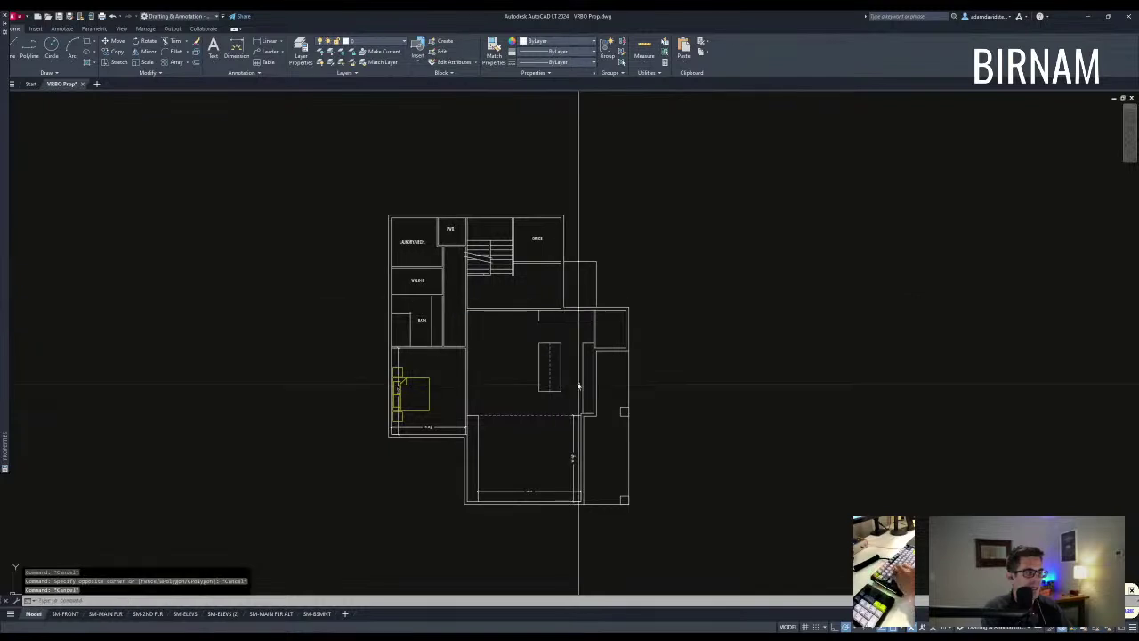
pyautogui.click(453, 511)
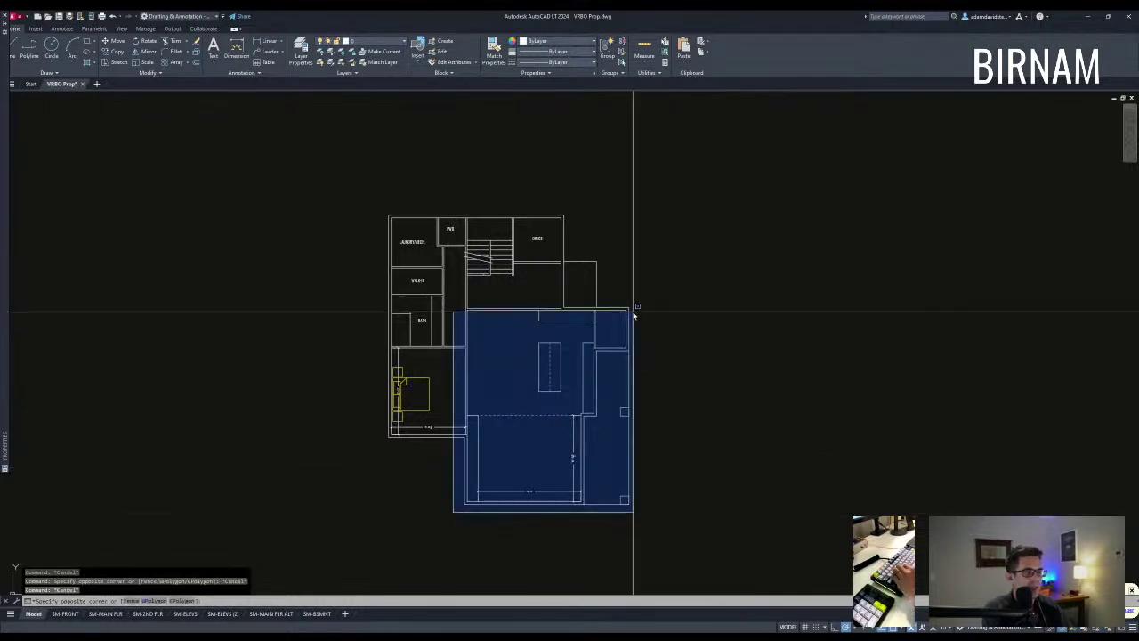
pyautogui.press('Escape')
pyautogui.click(361, 445)
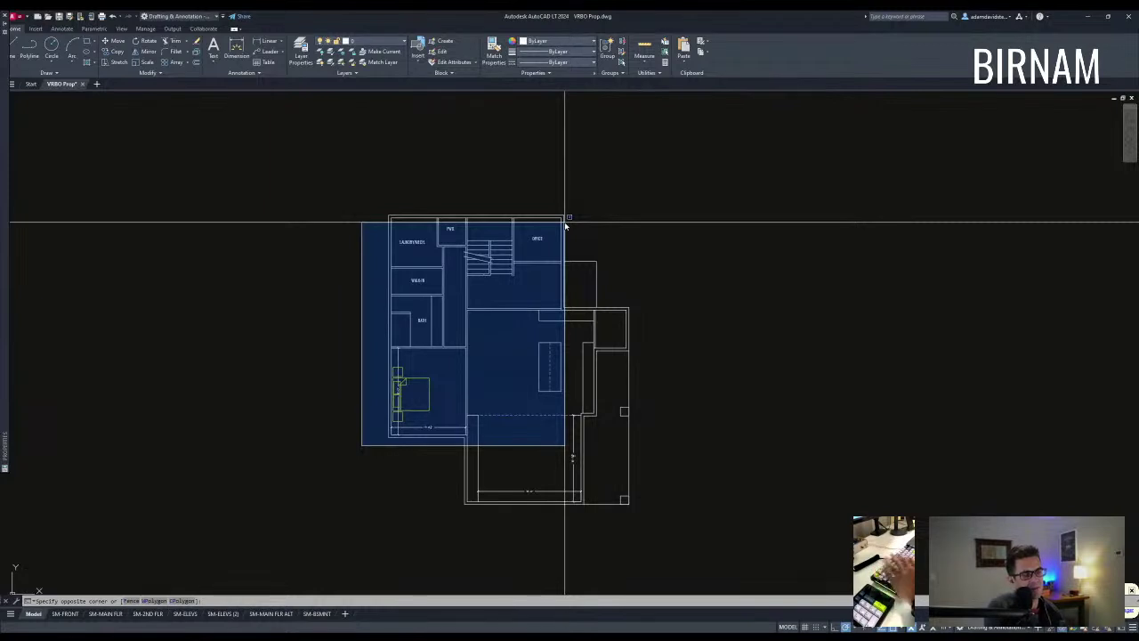
pyautogui.press('Escape')
pyautogui.press('Escape')
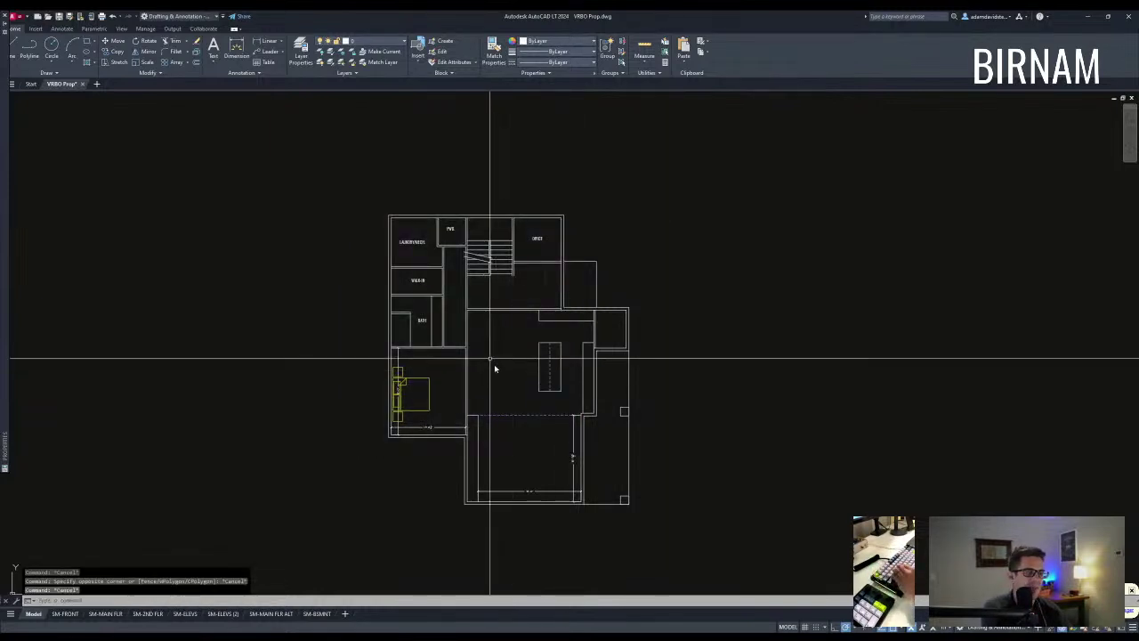
pyautogui.moveTo(504, 354); pyautogui.dragTo(501, 363, button='middle')
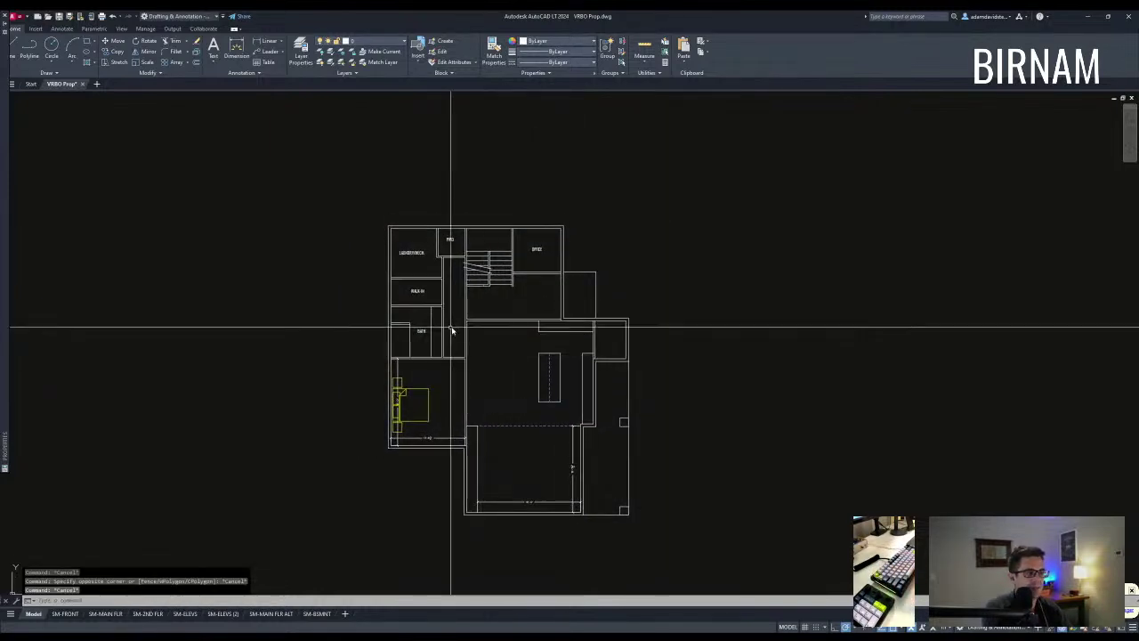
pyautogui.click(383, 322)
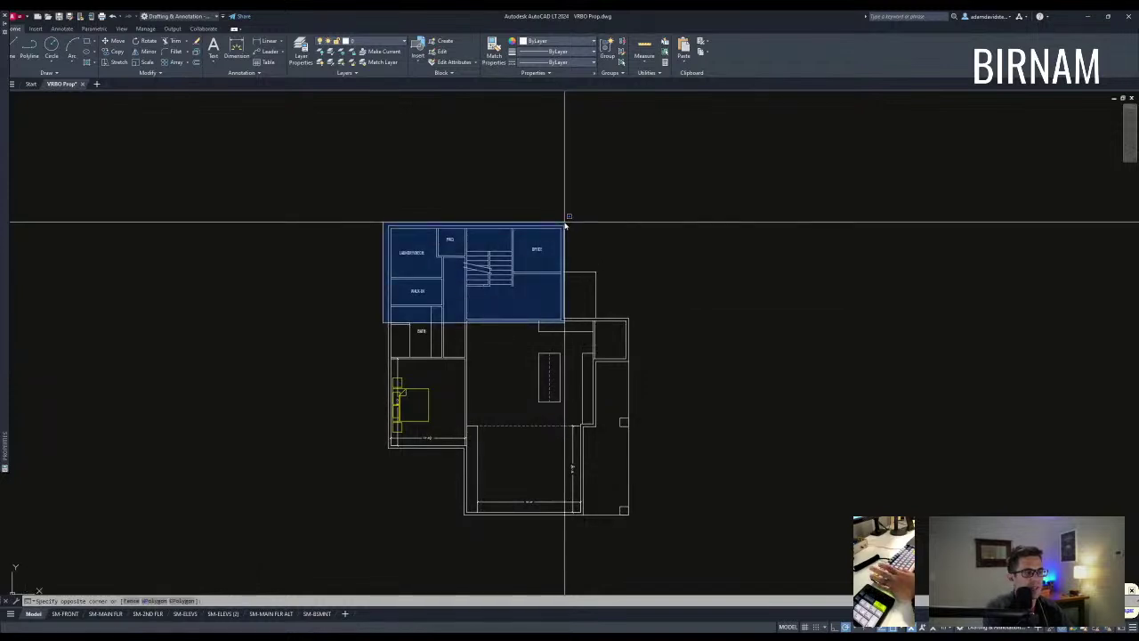
pyautogui.press('Escape')
pyautogui.press('Escape')
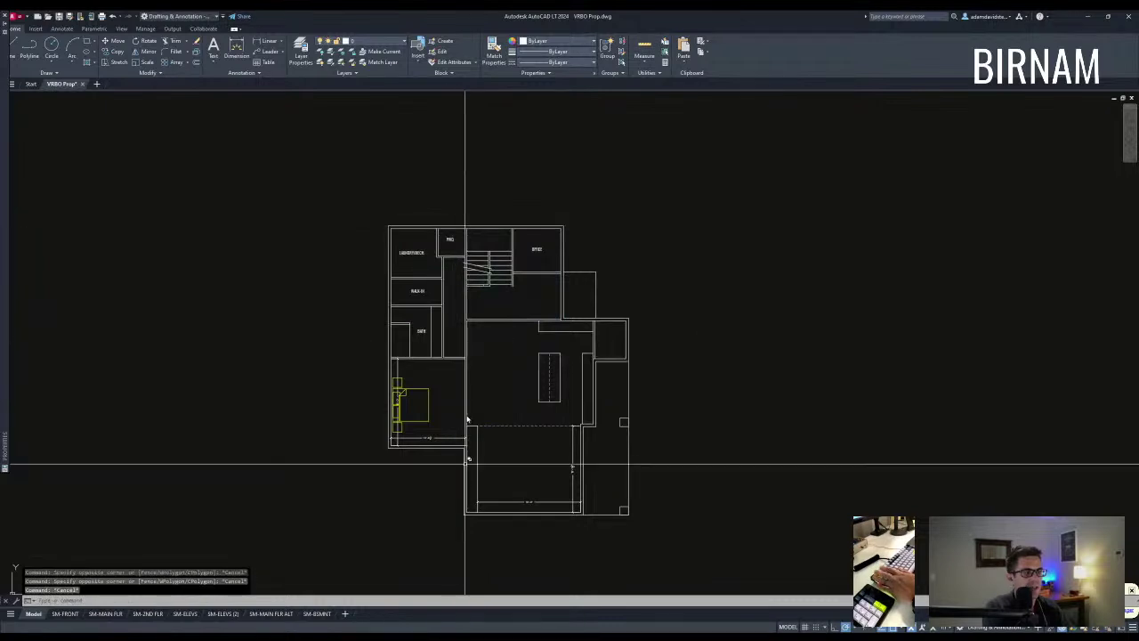
pyautogui.click(459, 528)
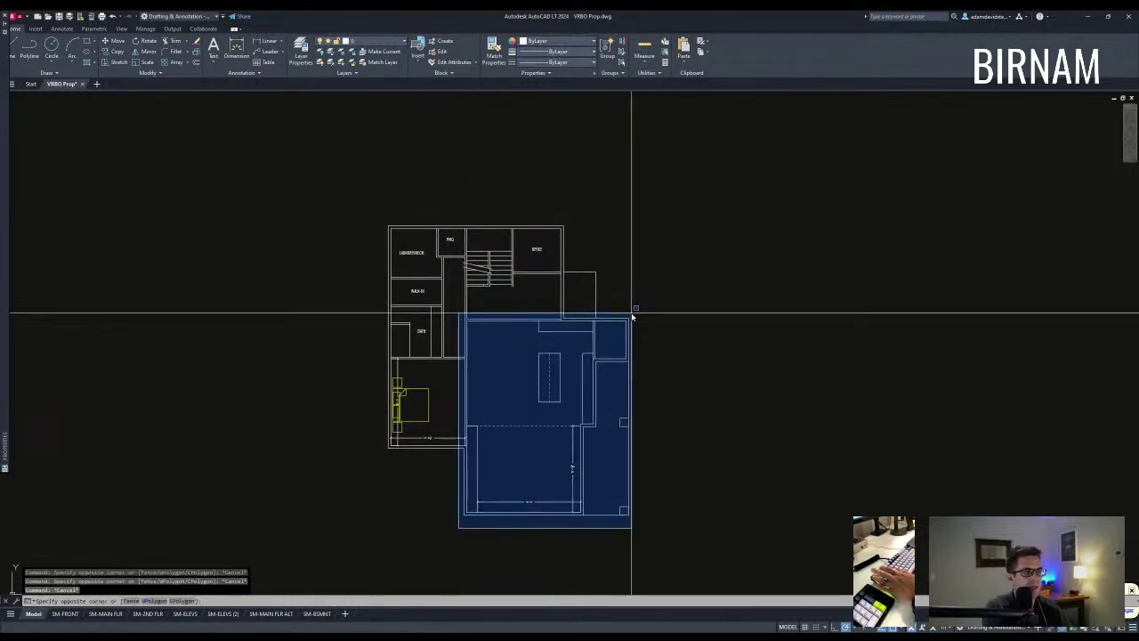
pyautogui.press('Escape')
pyautogui.press('Escape')
pyautogui.click(372, 456)
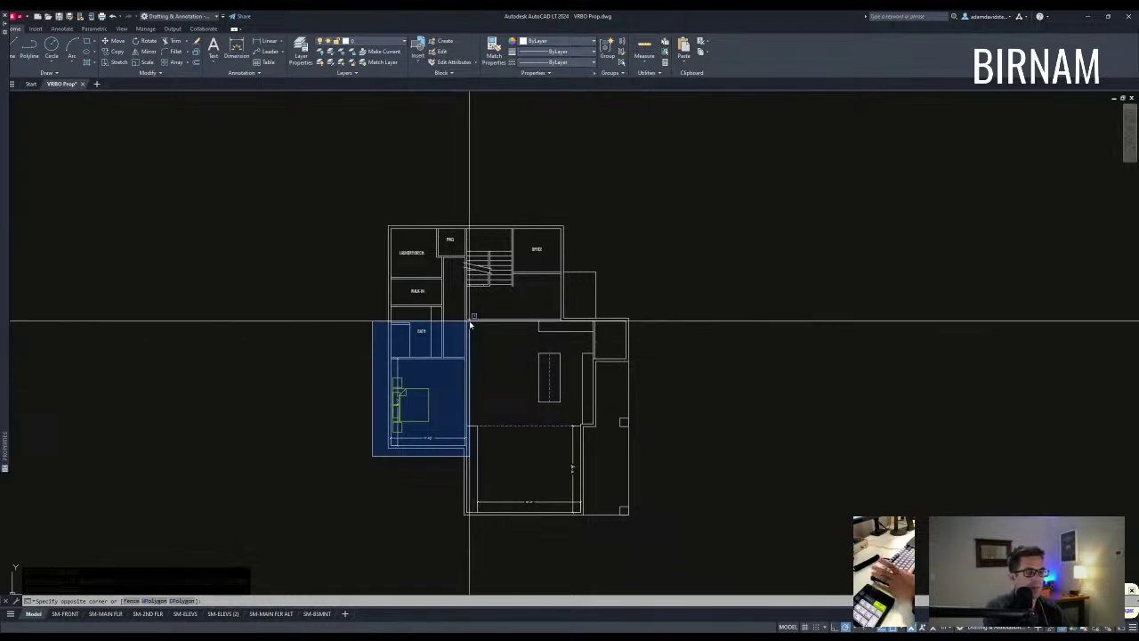
pyautogui.press('Escape')
pyautogui.press('Escape')
pyautogui.moveTo(620, 426); pyautogui.dragTo(595, 451, button='middle')
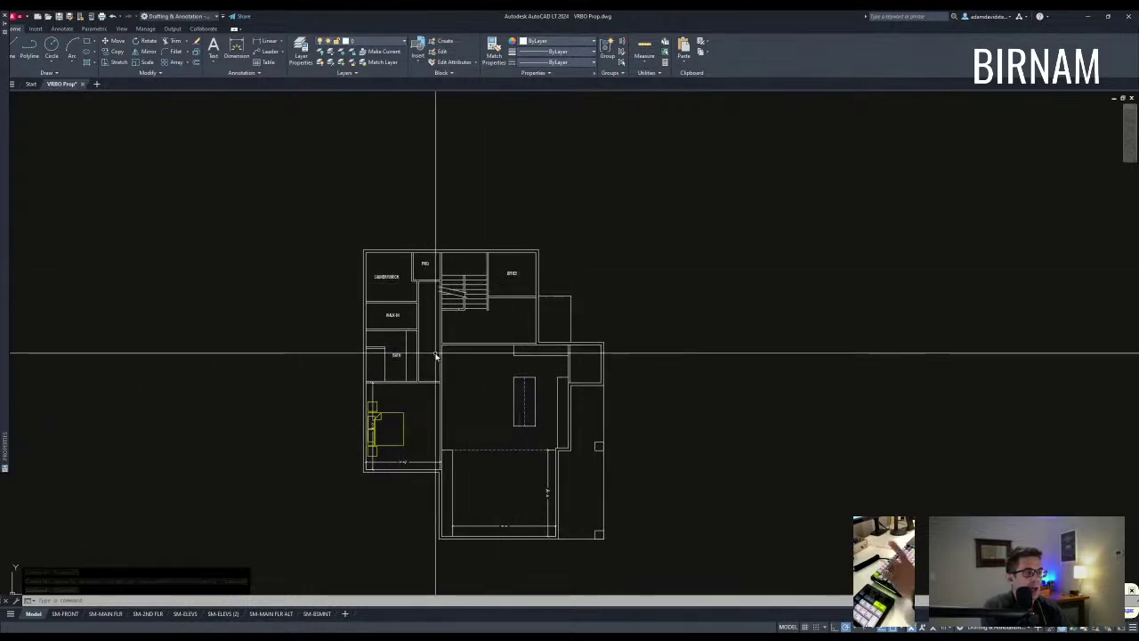
# Step: Examine the laundry/mechanical room at the upper-left corner of the plan in relation to the overall layout
pyautogui.scroll(3, 435, 356)
pyautogui.click(350, 334)
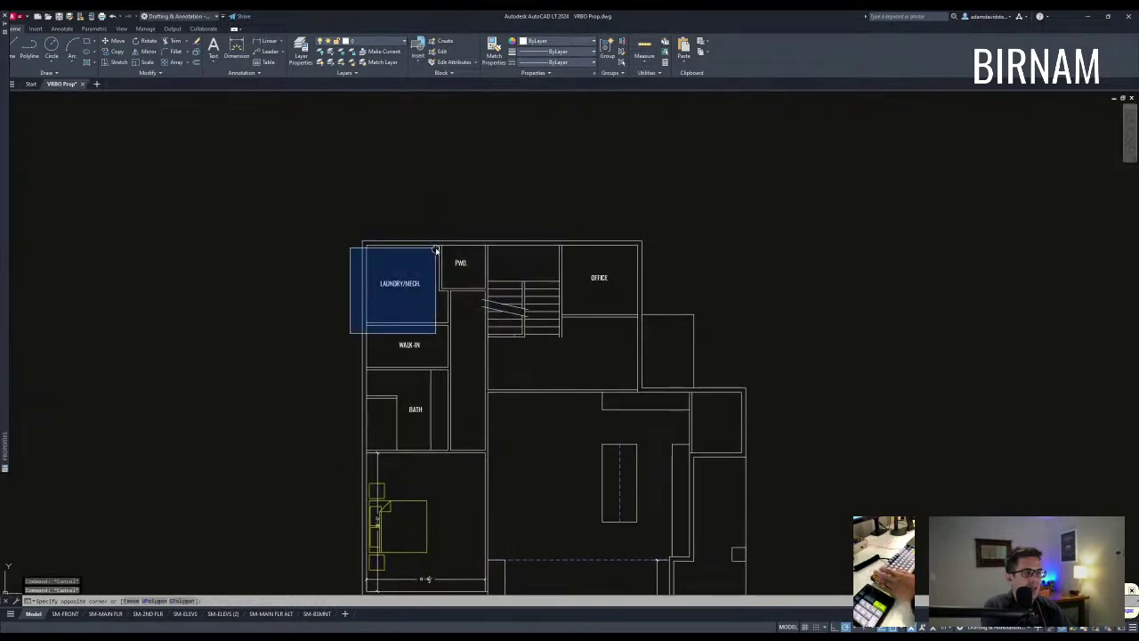
pyautogui.scroll(-3, 440, 246)
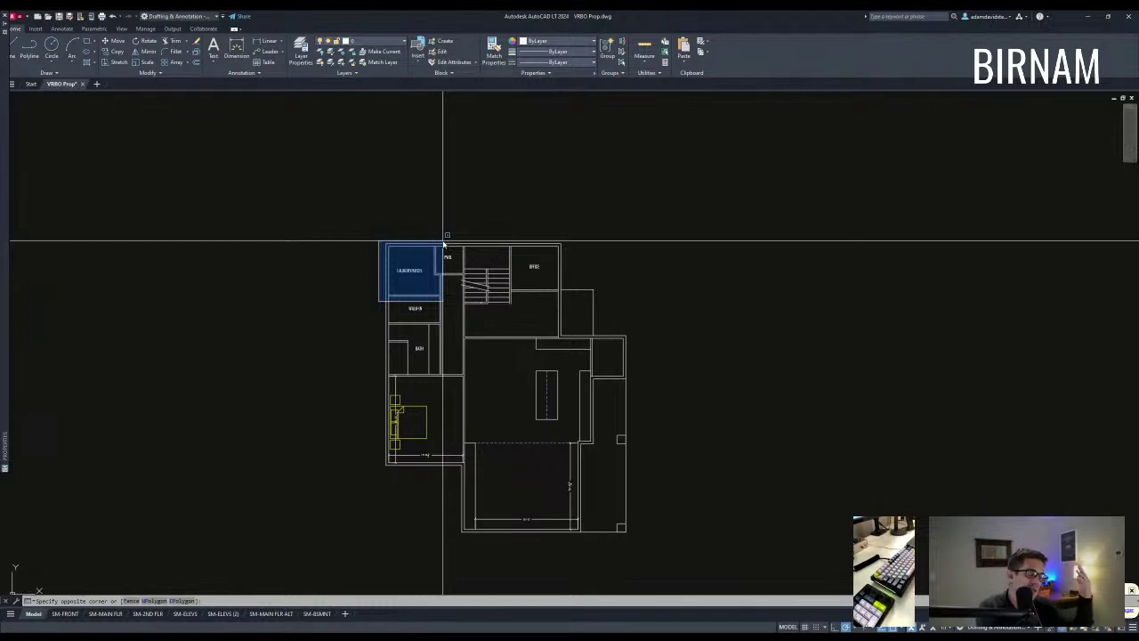
pyautogui.press('Escape')
pyautogui.press('Escape')
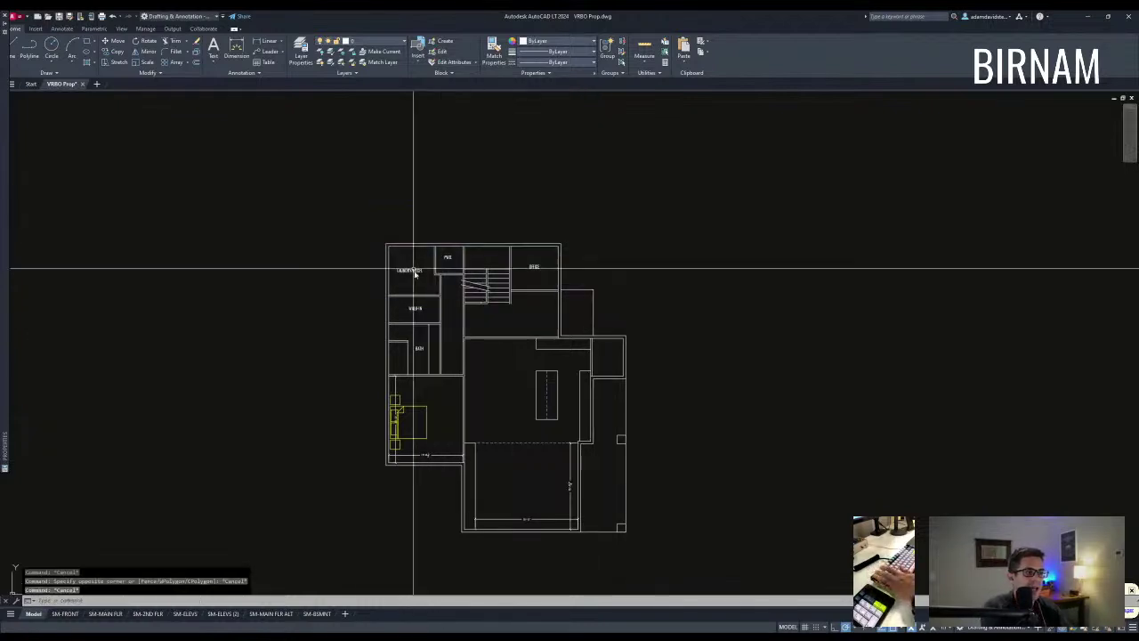
pyautogui.click(385, 234)
pyautogui.press('Escape')
pyautogui.press('Escape')
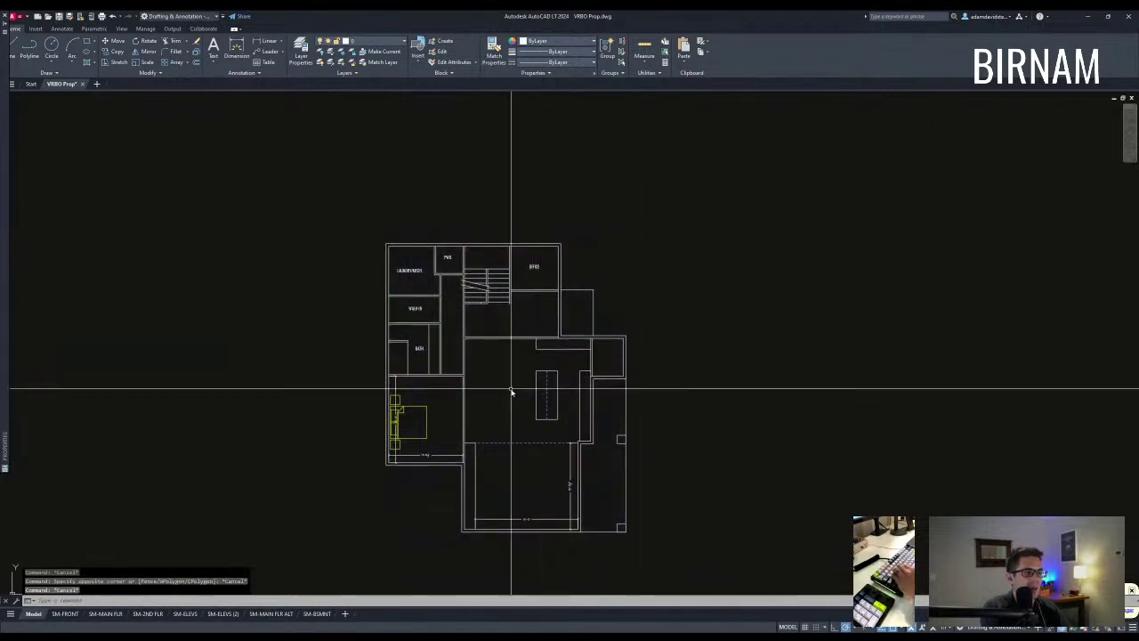
pyautogui.moveTo(504, 391); pyautogui.dragTo(494, 360, button='middle')
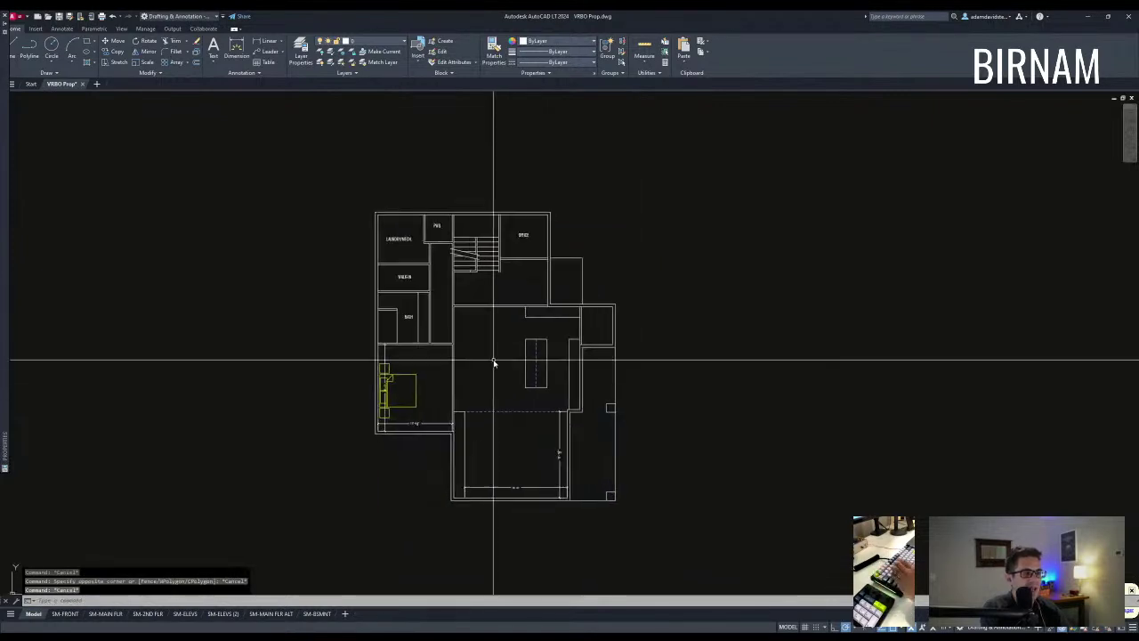
# Step: Erase the small stray piece at the wall between the stair area and the large main room
pyautogui.scroll(3, 464, 273)
pyautogui.click(468, 280)
pyautogui.click(478, 263)
pyautogui.write('e')
pyautogui.press('space')
pyautogui.scroll(-2, 457, 292)
pyautogui.press('Escape')
# Step: Examine how the hallway, entry space and main room connect with the bedroom wing and the stair and office block
pyautogui.click(376, 219)
pyautogui.press('Escape')
pyautogui.click(411, 206)
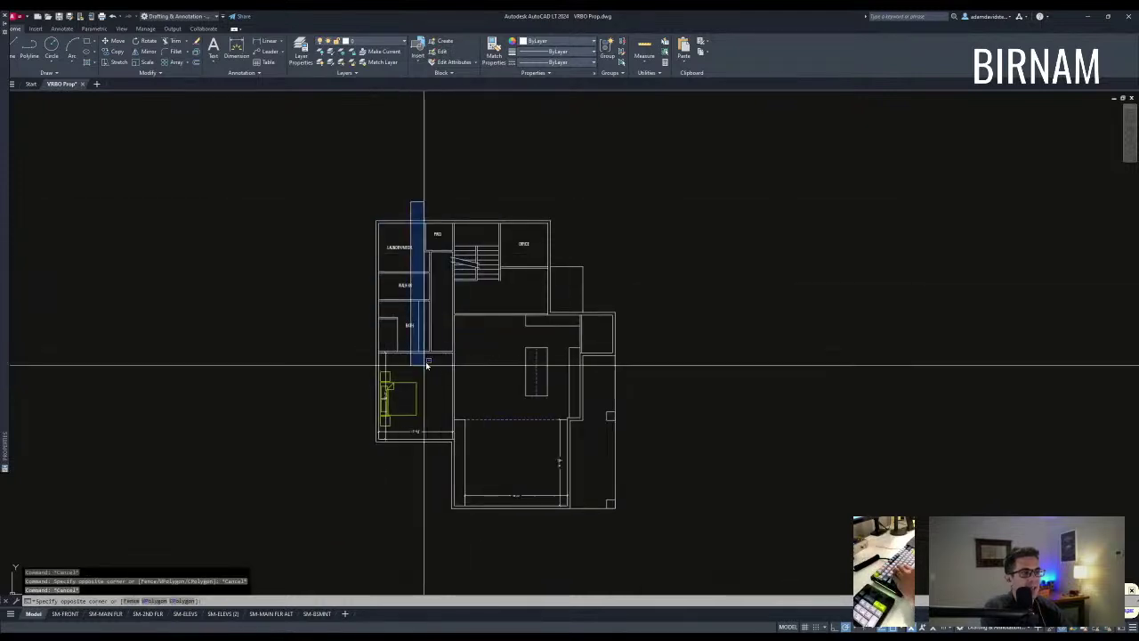
pyautogui.press('Escape')
pyautogui.click(409, 313)
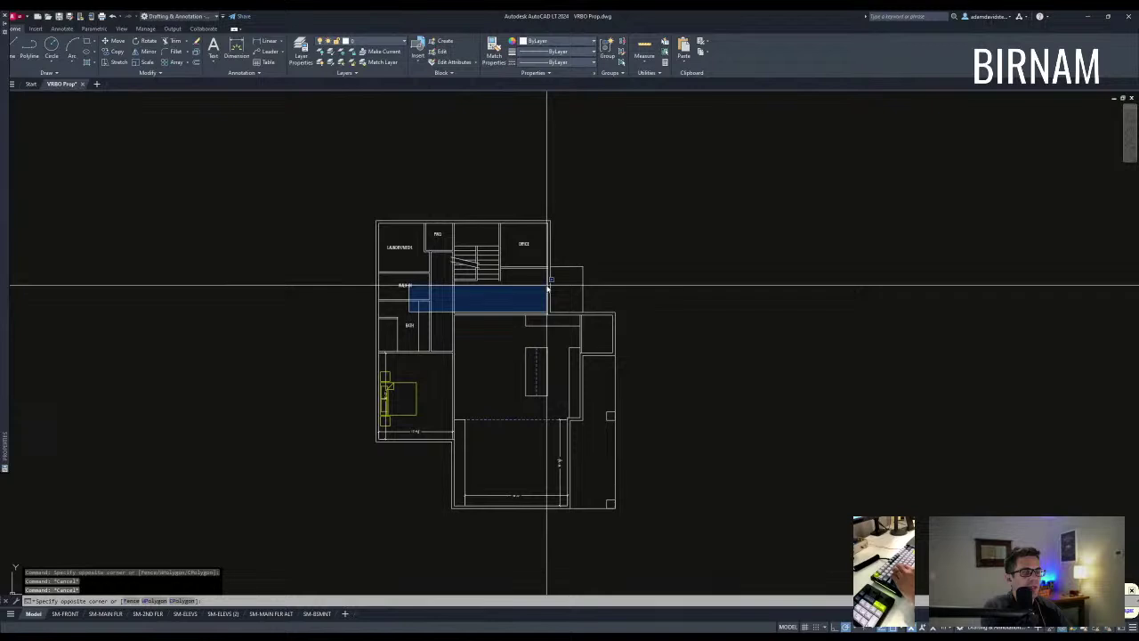
pyautogui.press('Escape')
pyautogui.click(444, 427)
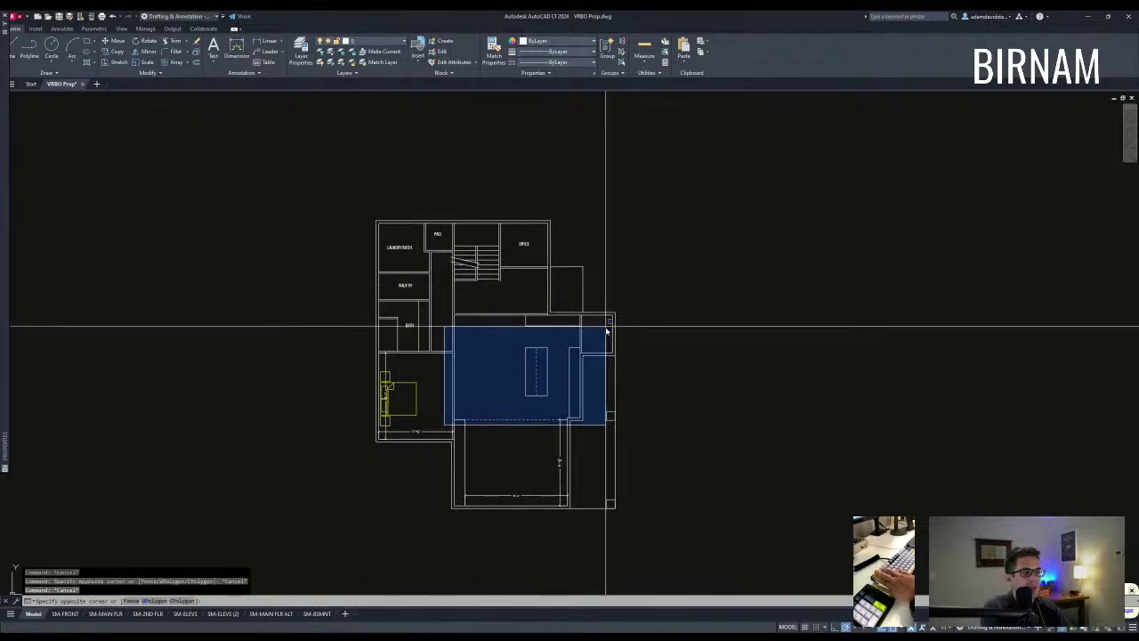
pyautogui.press('Escape')
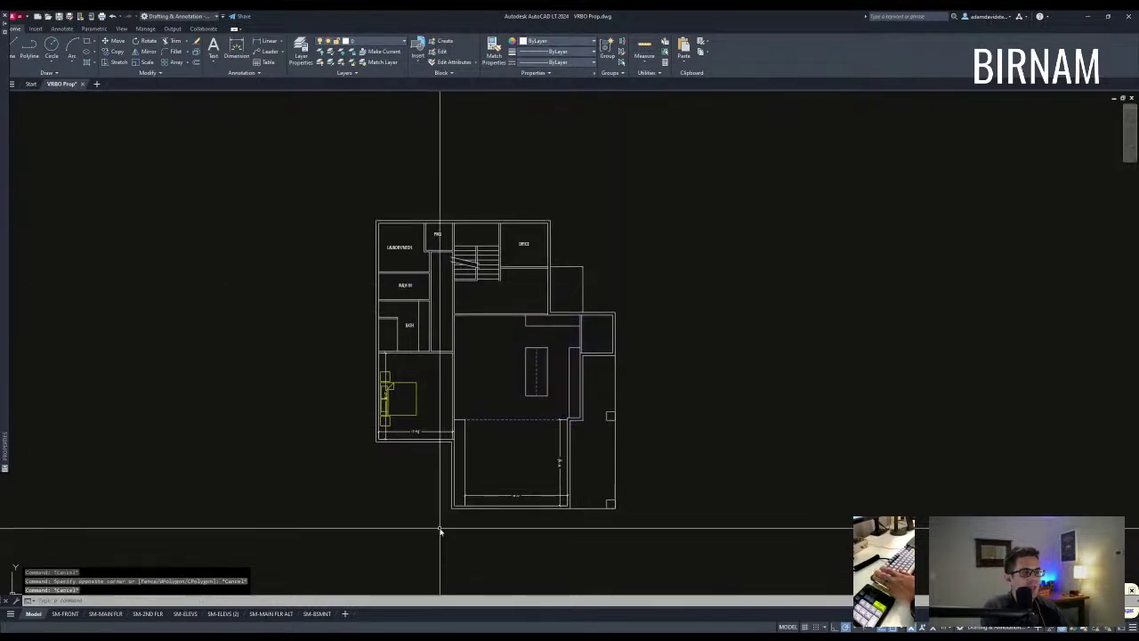
pyautogui.click(440, 529)
pyautogui.press('Escape')
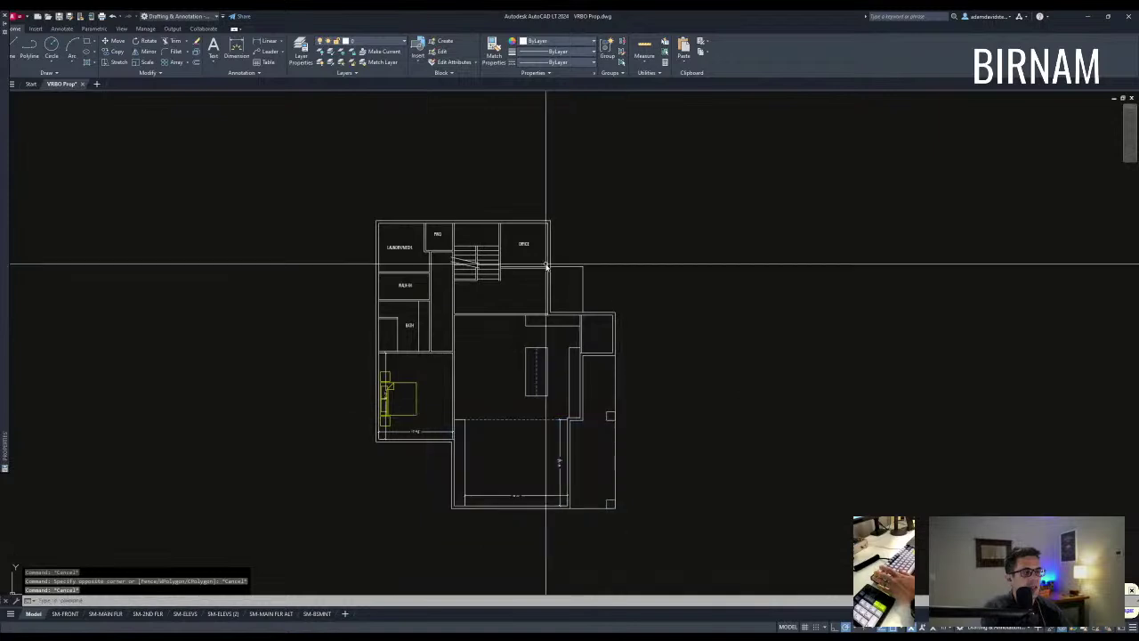
pyautogui.click(437, 343)
pyautogui.press('Escape')
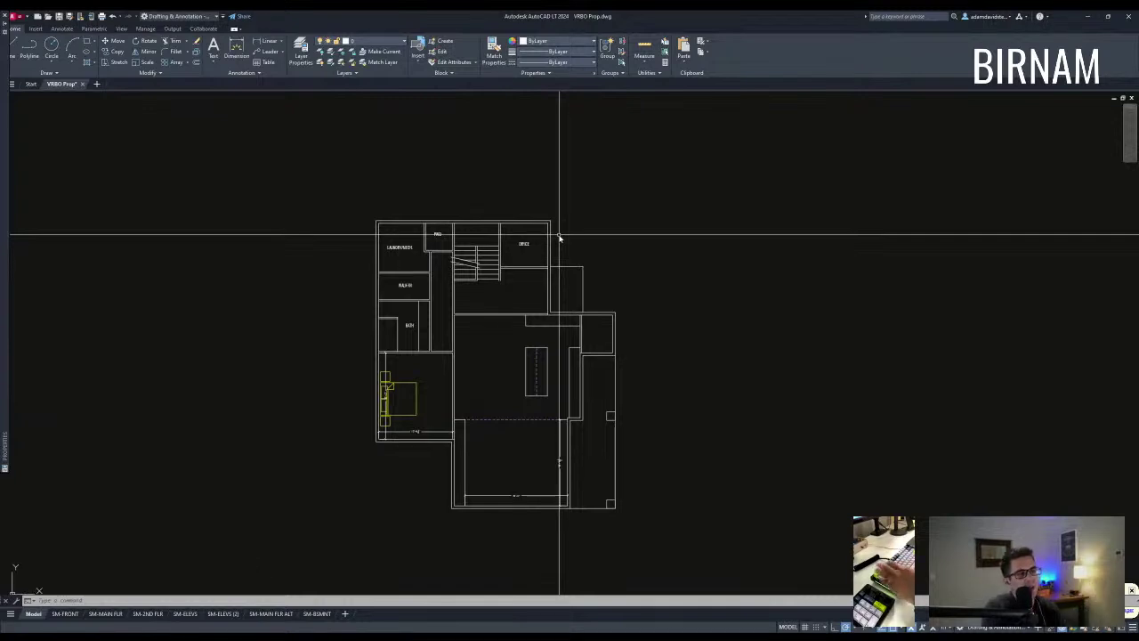
pyautogui.scroll(4, 473, 326)
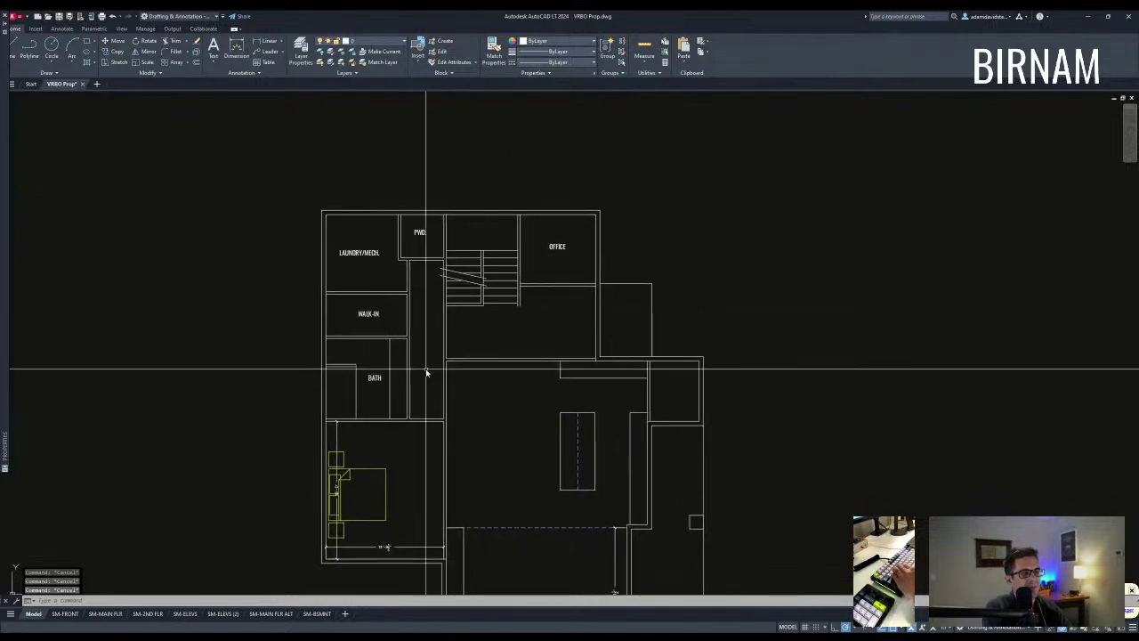
pyautogui.click(294, 368)
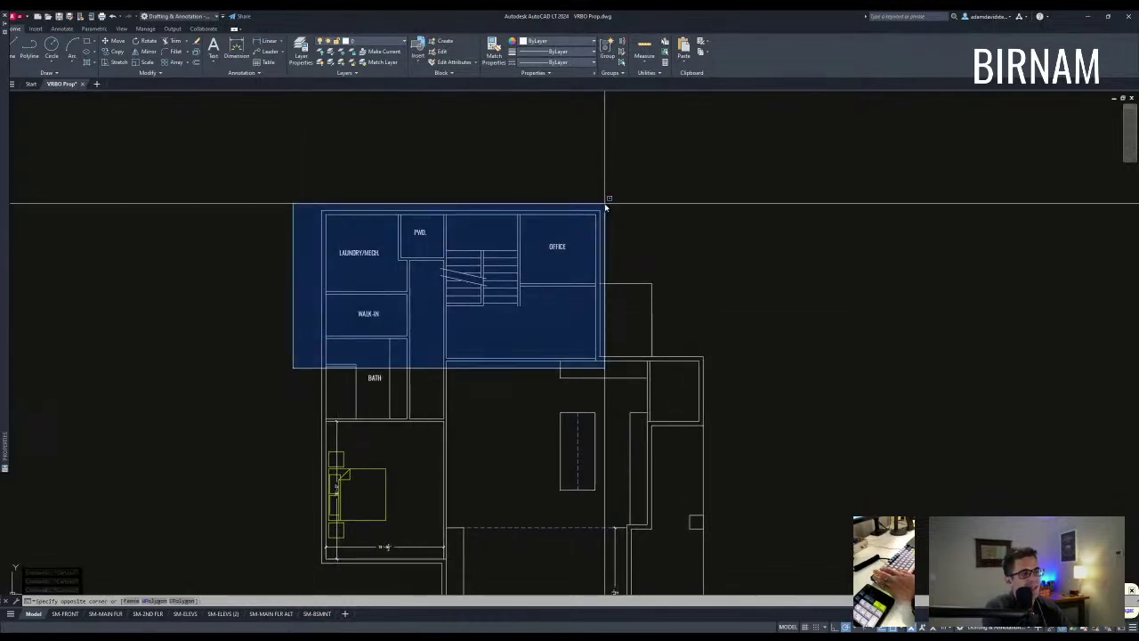
pyautogui.click(605, 207)
pyautogui.press('Escape')
pyautogui.press('Escape')
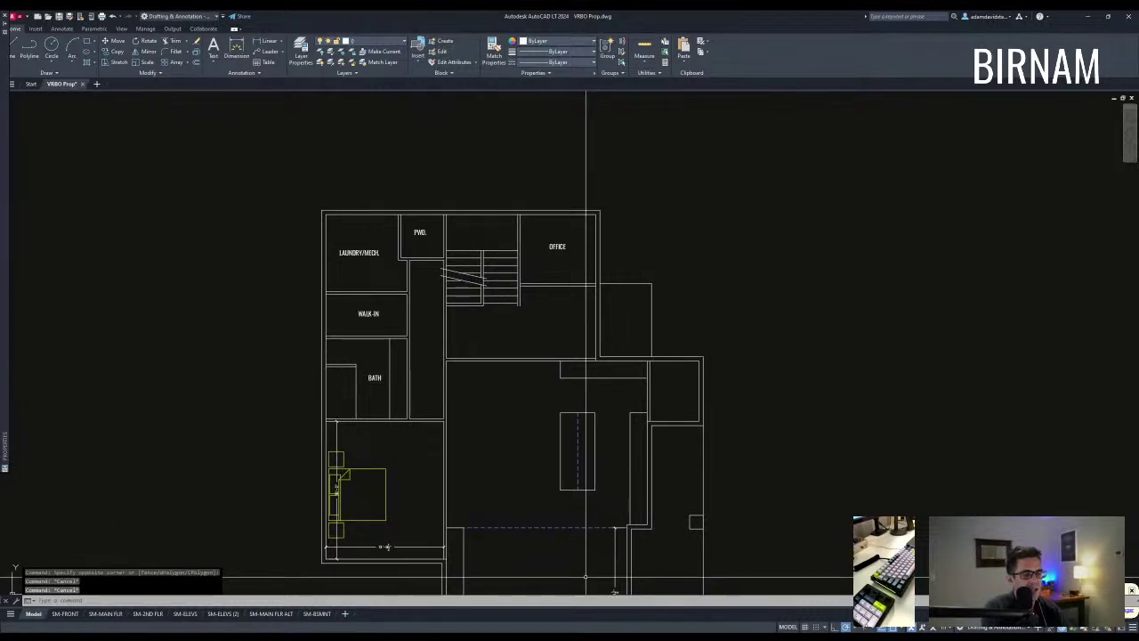
# Step: Inspect the space below the office, the laundry room, and the walk-in closet's wall along the hallway
pyautogui.hotkey('alt', 'Tab')
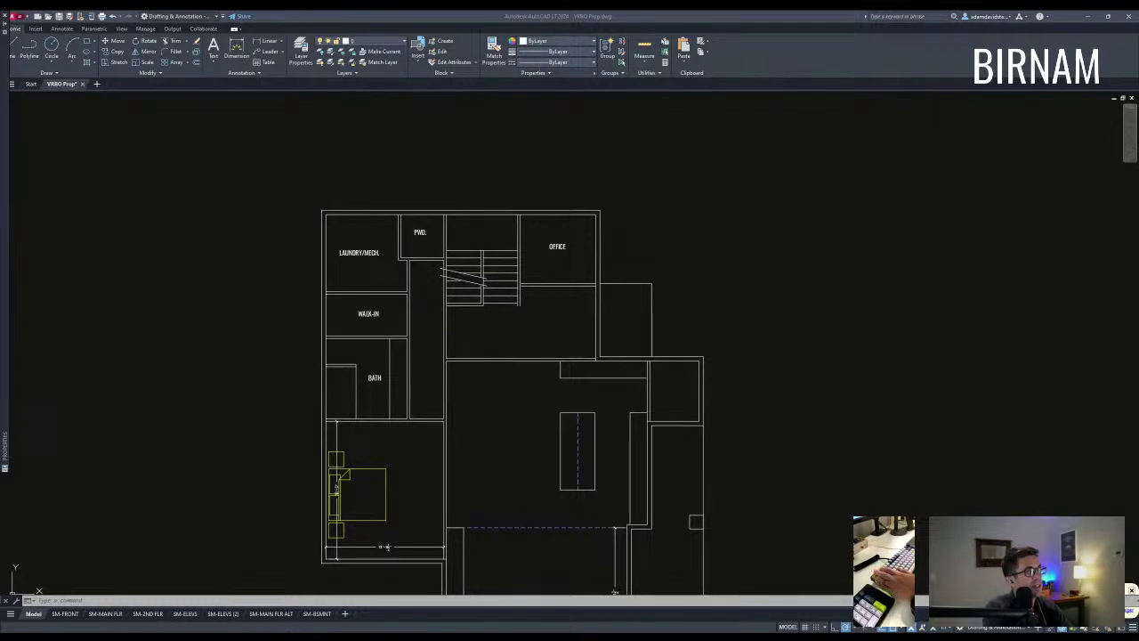
pyautogui.press('Escape')
pyautogui.press('Escape')
pyautogui.press('Escape')
pyautogui.scroll(3, 441, 356)
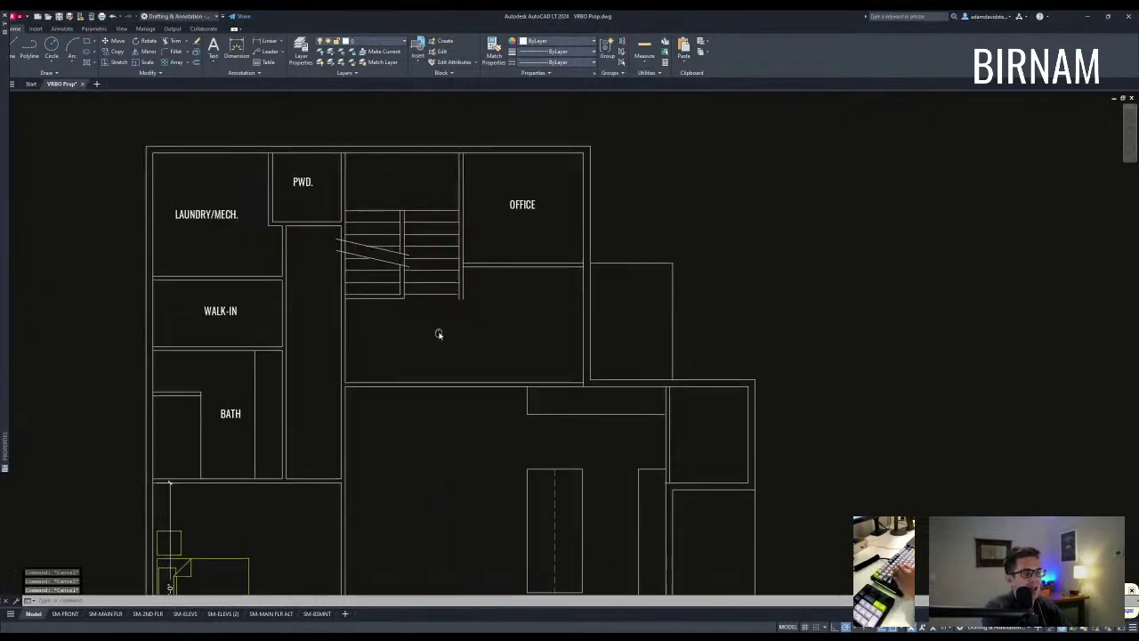
pyautogui.scroll(-3, 457, 385)
pyautogui.click(507, 381)
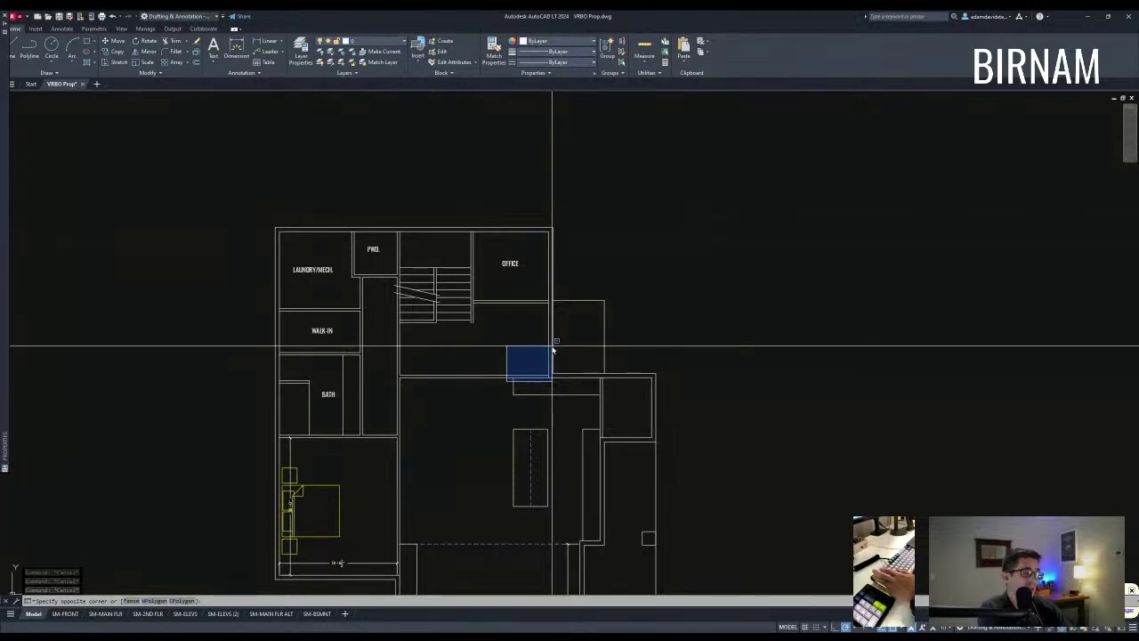
pyautogui.press('Escape')
pyautogui.press('Escape')
pyautogui.click(283, 282)
pyautogui.press('Escape')
pyautogui.press('Escape')
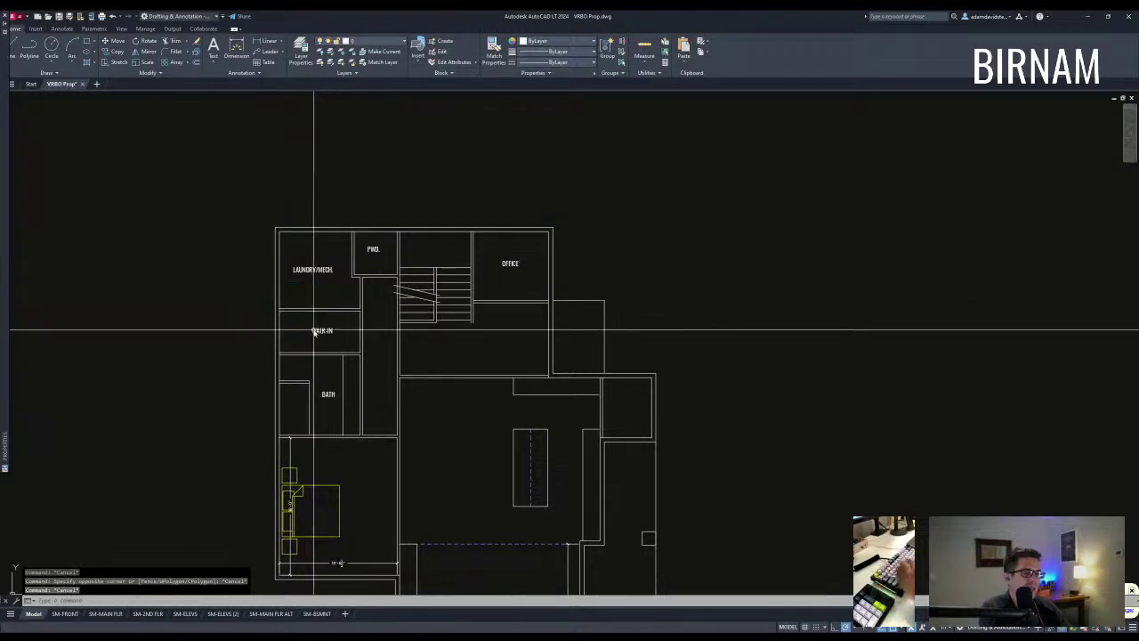
pyautogui.scroll(5, 303, 334)
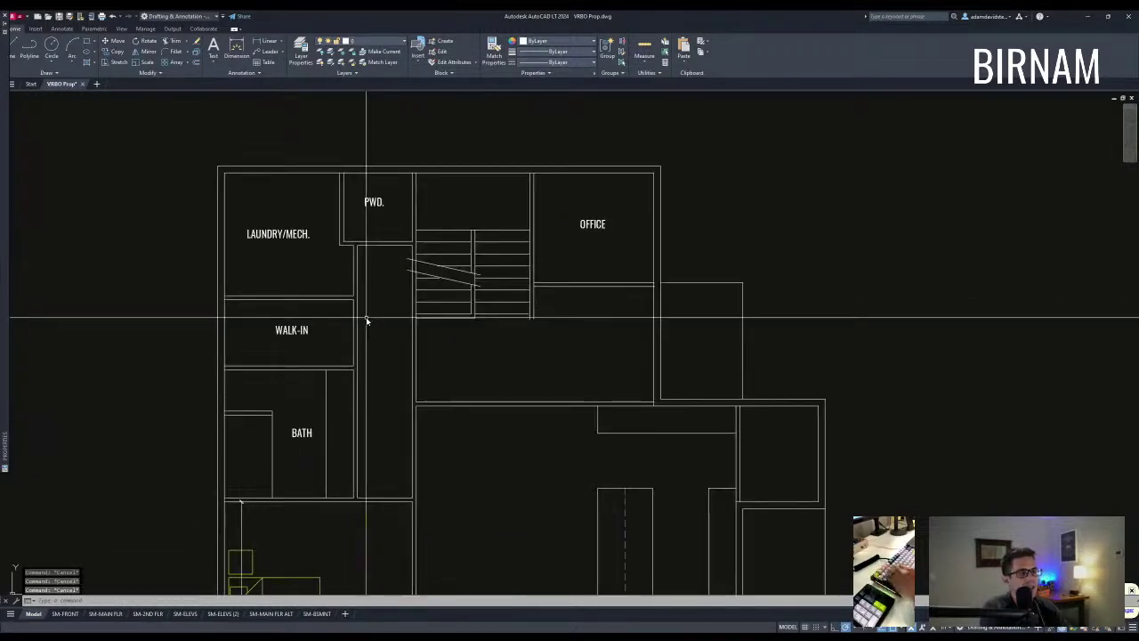
pyautogui.click(301, 391)
pyautogui.scroll(-2, 354, 301)
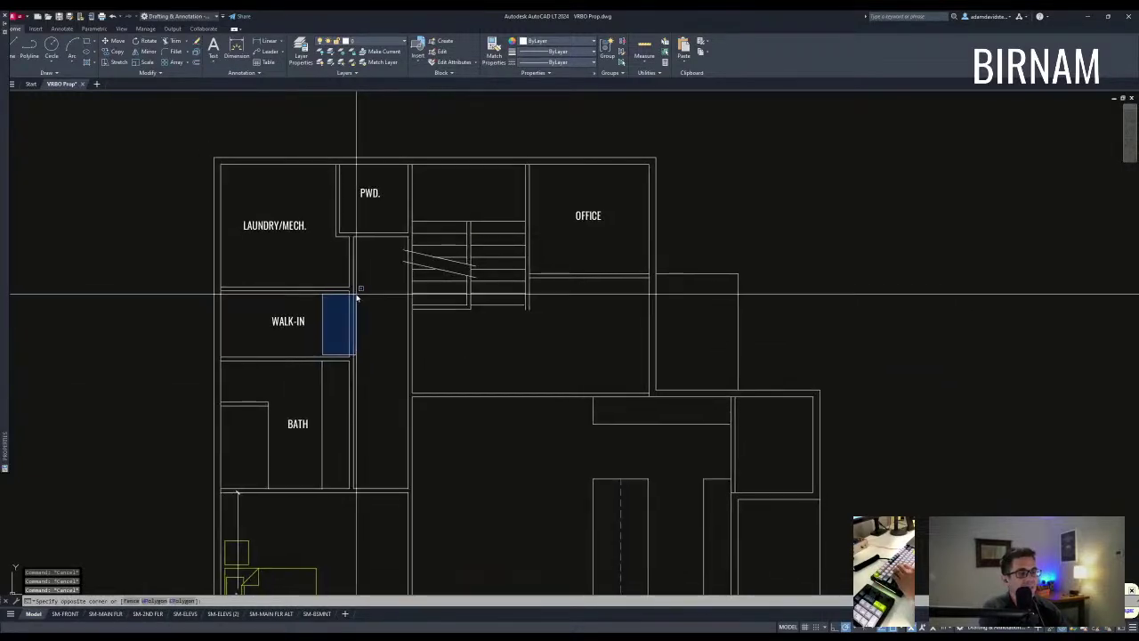
pyautogui.press('Escape')
pyautogui.scroll(-2, 349, 355)
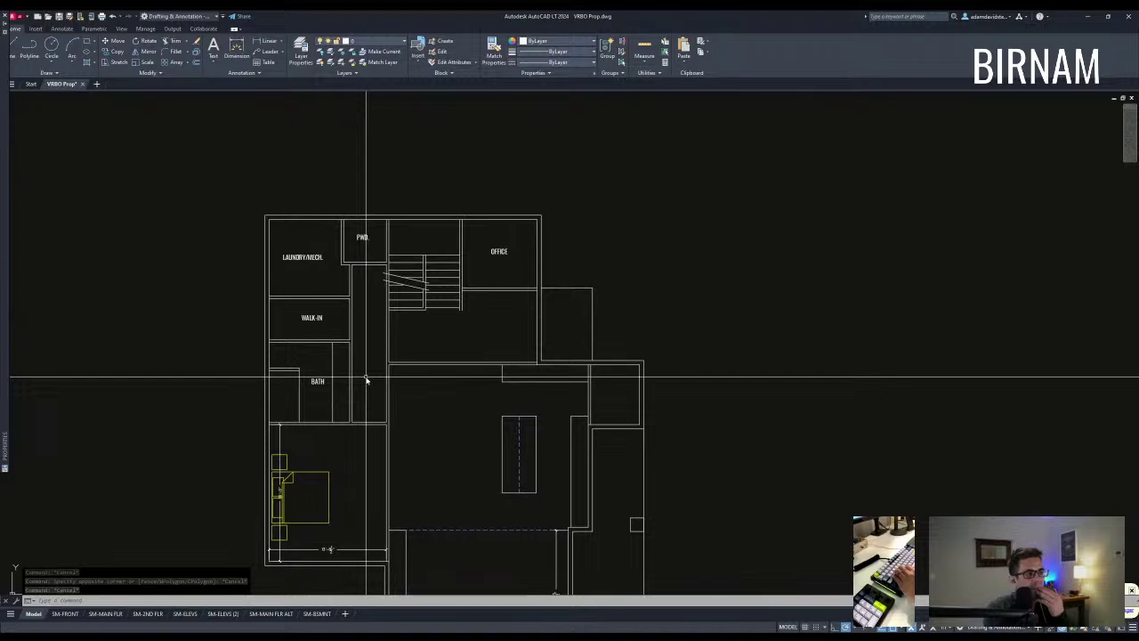
# Step: Mirror the stairs and the office with its label and walls about the vertical centreline between them, erasing the source objects
pyautogui.click(502, 330)
pyautogui.click(415, 241)
pyautogui.moveTo(485, 262); pyautogui.dragTo(469, 289, button='middle')
pyautogui.write('rr')
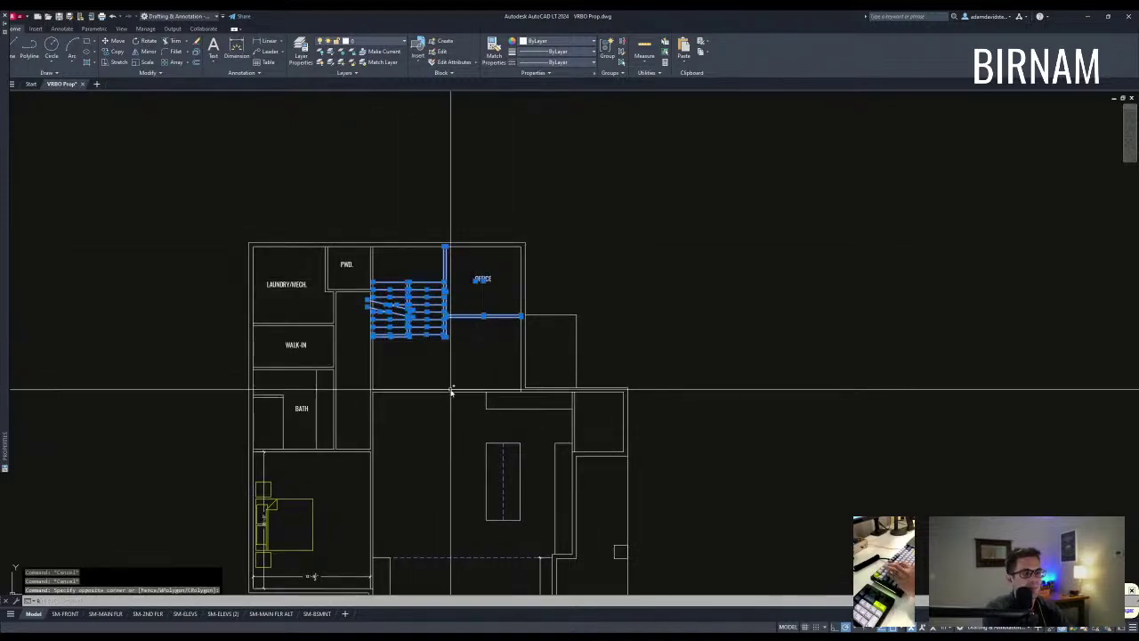
pyautogui.press('space')
pyautogui.click(446, 390)
pyautogui.click(446, 370)
pyautogui.write('y')
pyautogui.press('space')
pyautogui.press('Escape')
pyautogui.press('Escape')
pyautogui.moveTo(457, 358); pyautogui.dragTo(471, 367, button='middle')
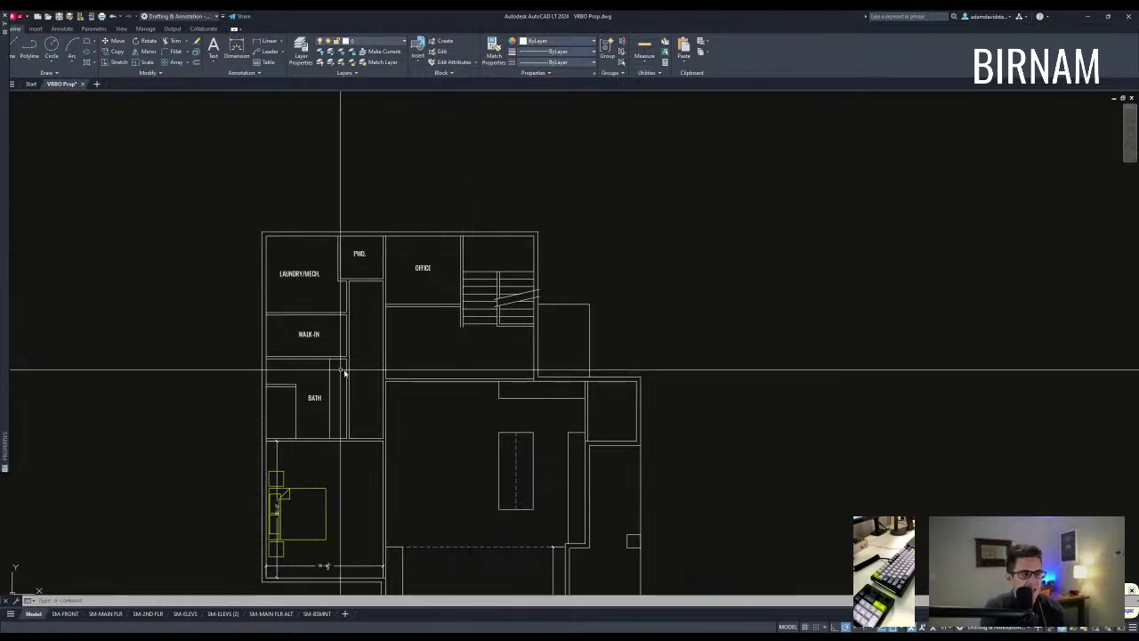
pyautogui.click(279, 374)
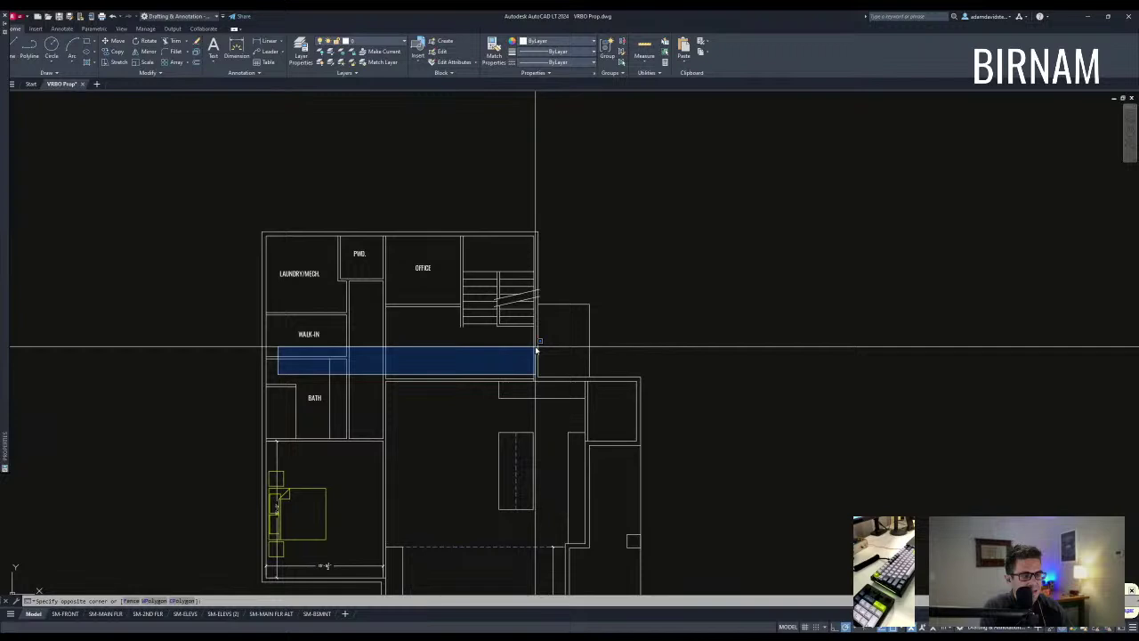
# Step: Undo the mirroring of the stairs and the office
pyautogui.press('Escape')
pyautogui.press('Escape')
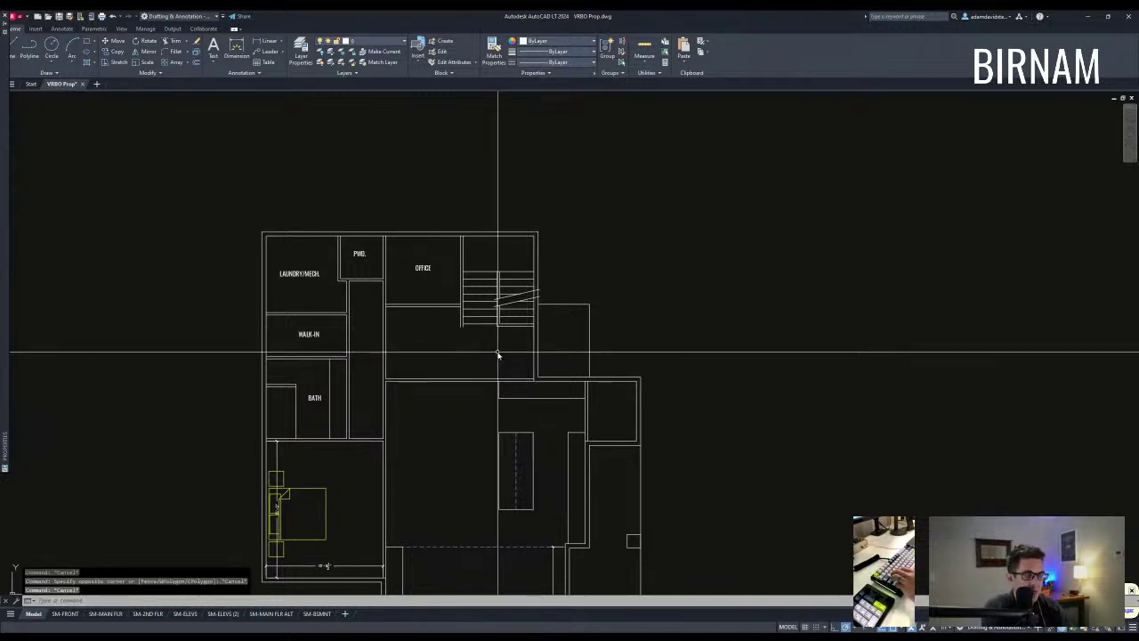
pyautogui.hotkey('ctrl', 'z')
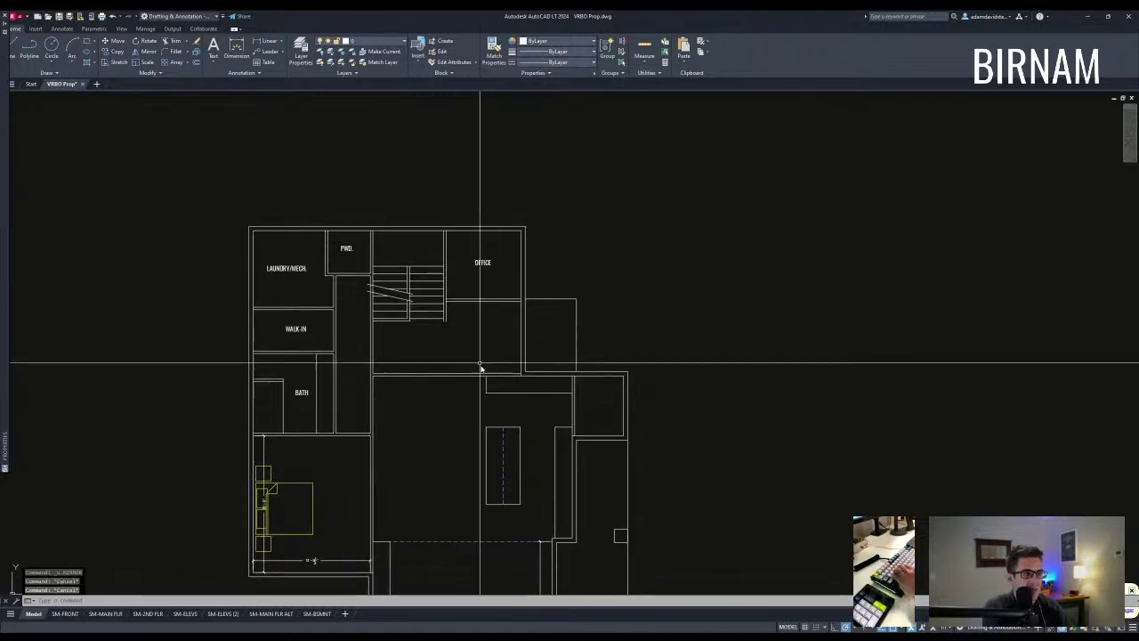
pyautogui.moveTo(487, 343)
pyautogui.mouseDown(button='middle')
pyautogui.moveTo(491, 288)
pyautogui.moveTo(463, 369)
pyautogui.moveTo(470, 338)
pyautogui.mouseUp(button='middle')
pyautogui.scroll(-2, 462, 376)
pyautogui.scroll(2, 462, 380)
pyautogui.scroll(-2, 475, 356)
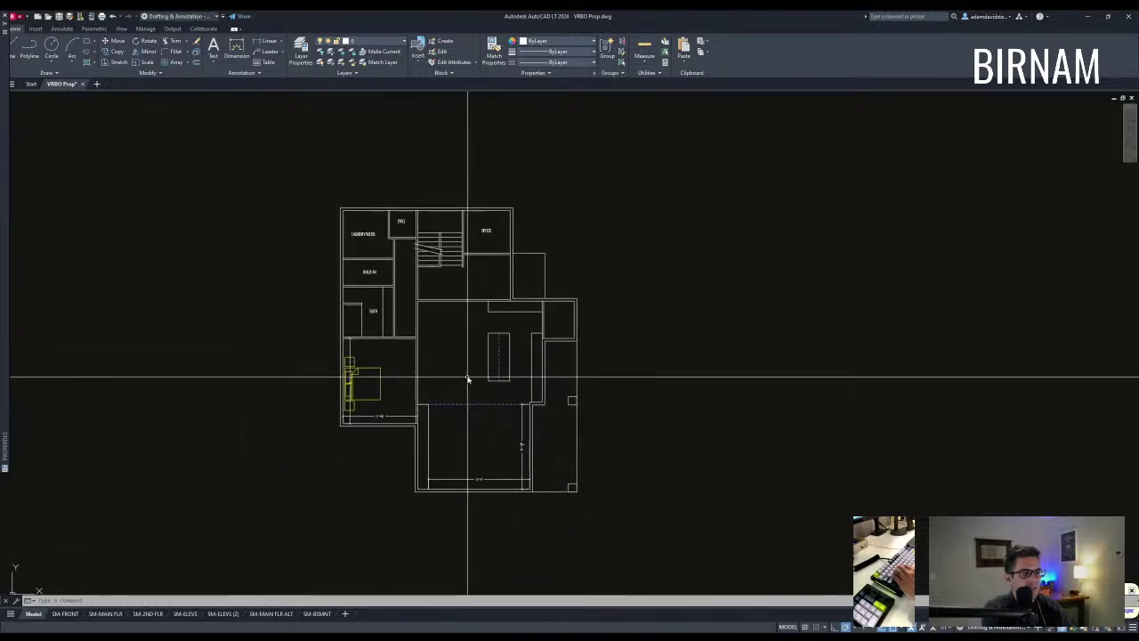
# Step: Move the main room block, with its kitchen, island and side porch, straight up 24 inches
pyautogui.click(410, 515)
pyautogui.click(605, 294)
pyautogui.moveTo(602, 309); pyautogui.dragTo(598, 318, button='middle')
pyautogui.write('v')
pyautogui.press('space')
pyautogui.click(591, 307)
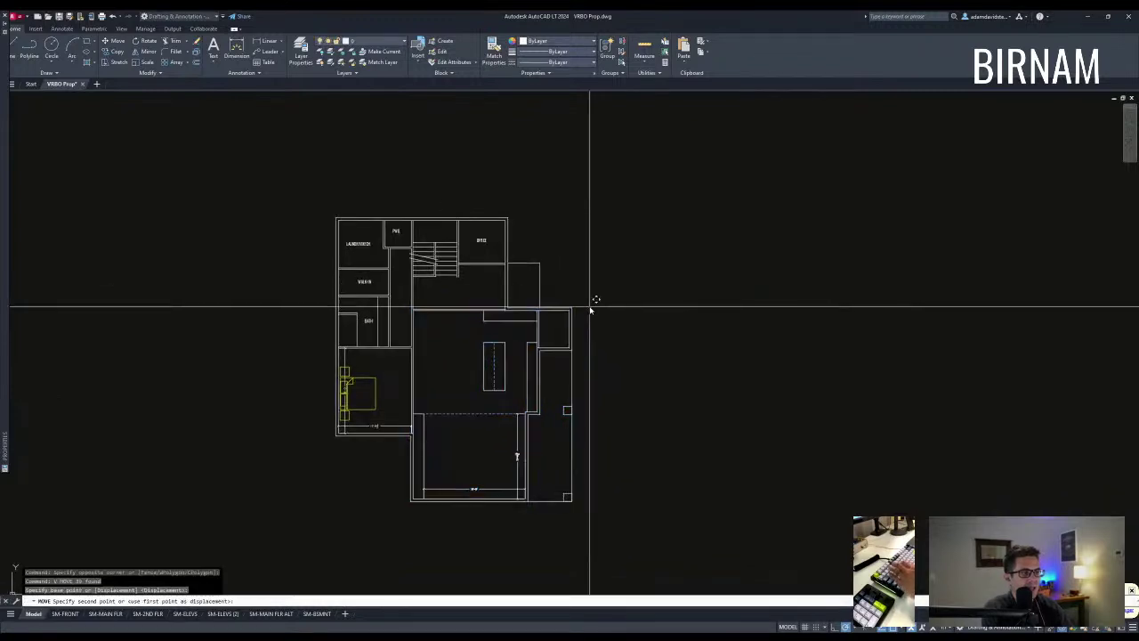
pyautogui.click(592, 296)
pyautogui.scroll(4, 441, 297)
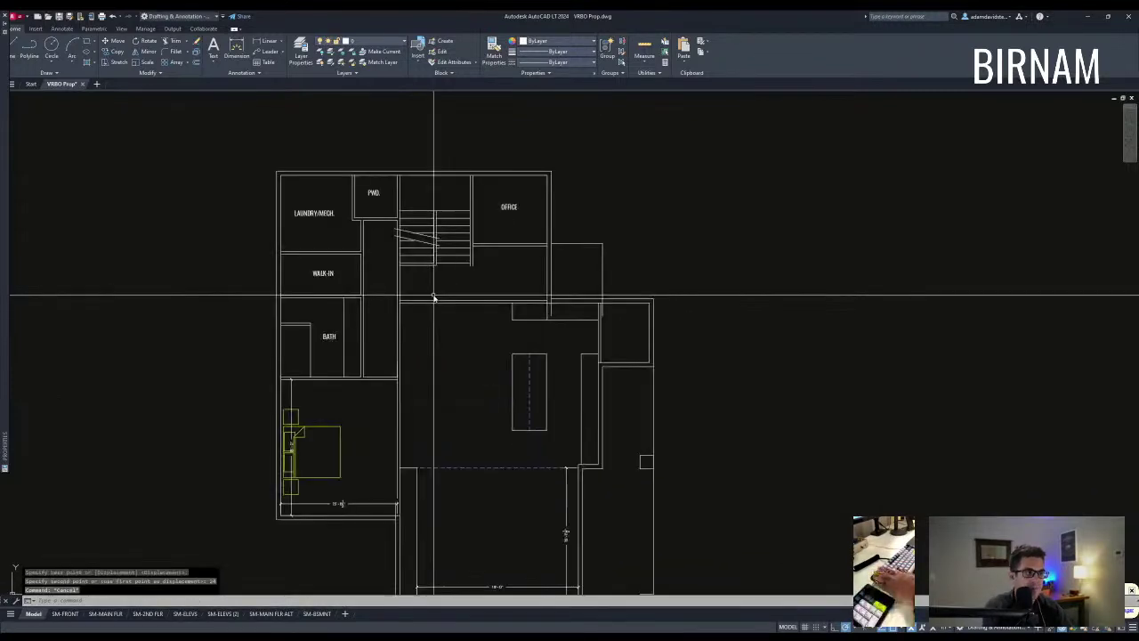
# Step: Measure the depth of the passage between the stairs and the main room's upper wall
pyautogui.write('di')
pyautogui.press('Return')
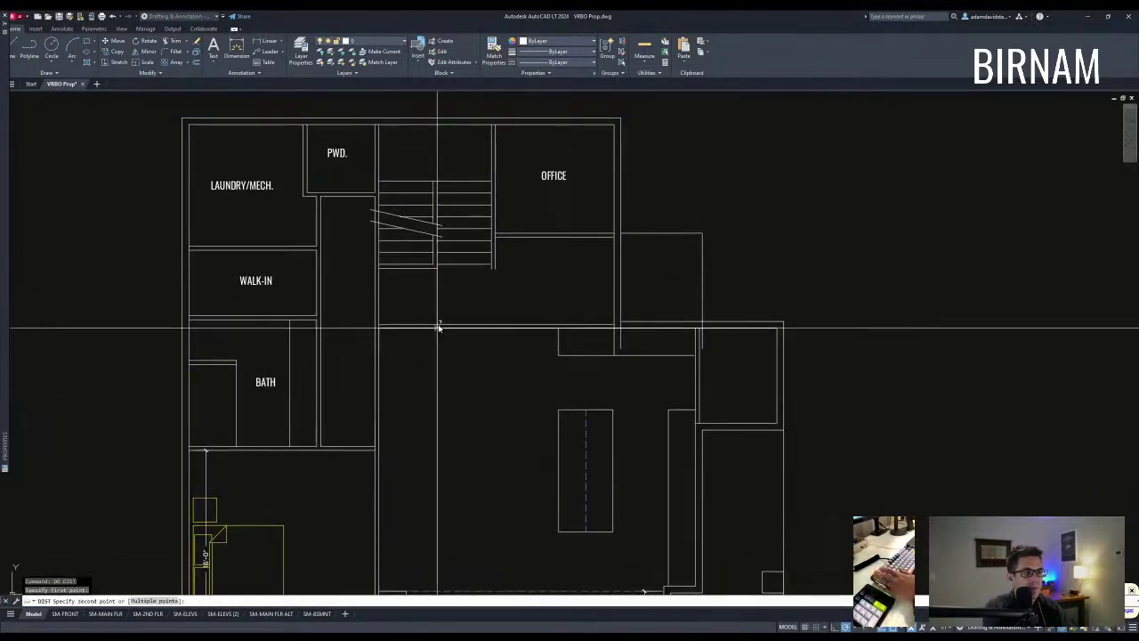
pyautogui.click(438, 327)
pyautogui.scroll(-5, 463, 330)
pyautogui.press('Escape')
# Step: Move the main room block with its kitchen and side porch straight down 12 inches
pyautogui.scroll(3, 405, 540)
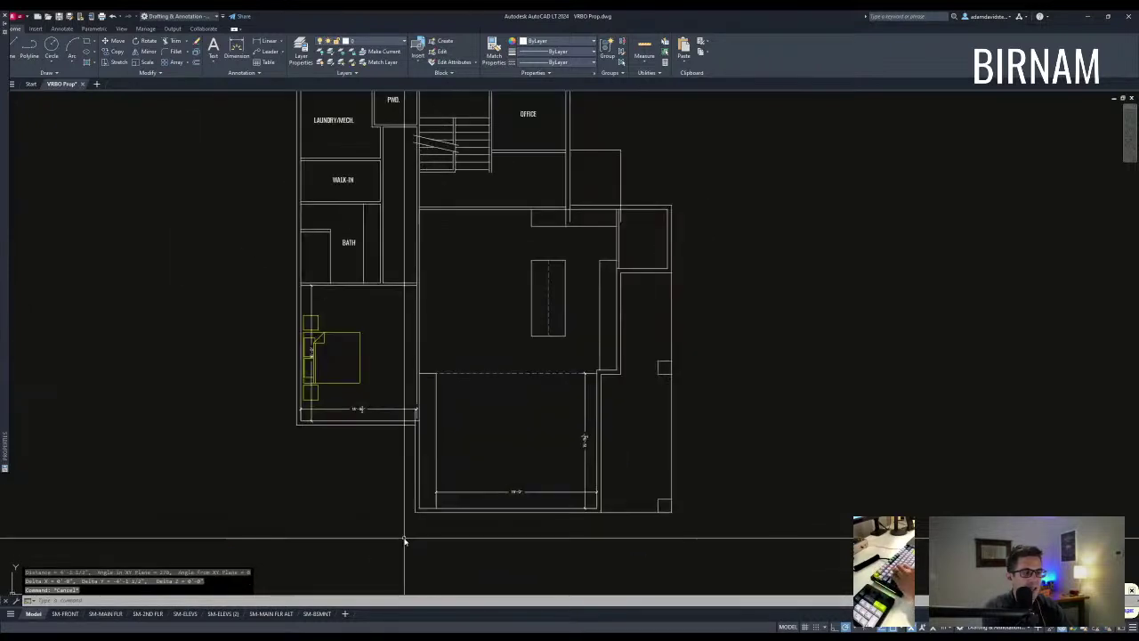
pyautogui.click(401, 544)
pyautogui.click(714, 190)
pyautogui.write('m')
pyautogui.press('Return')
pyautogui.click(695, 180)
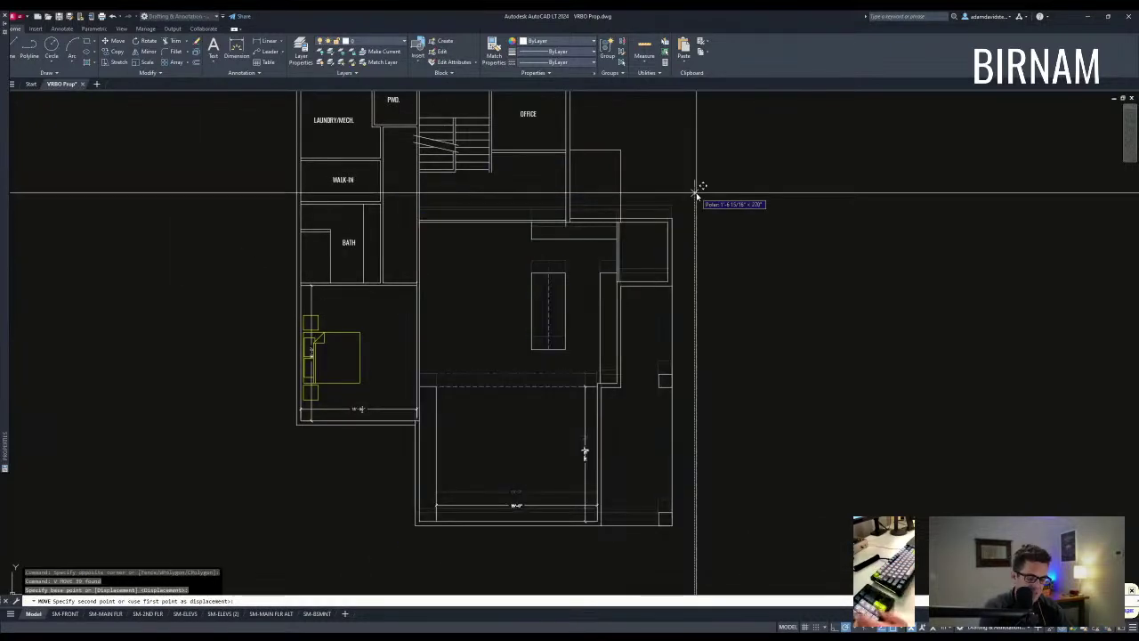
pyautogui.press('Escape')
pyautogui.press('Escape')
# Step: Stretch the loose wall line ends at the bedroom's lower corner down to the wall's outer face
pyautogui.scroll(8, 430, 396)
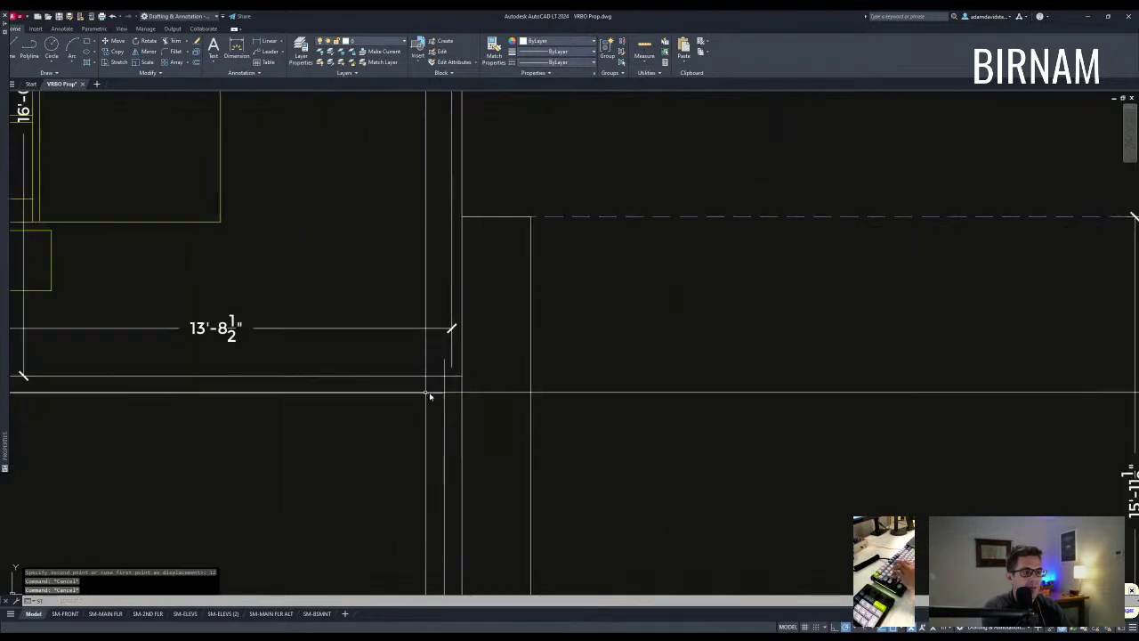
pyautogui.write('s')
pyautogui.press('Return')
pyautogui.scroll(3, 454, 382)
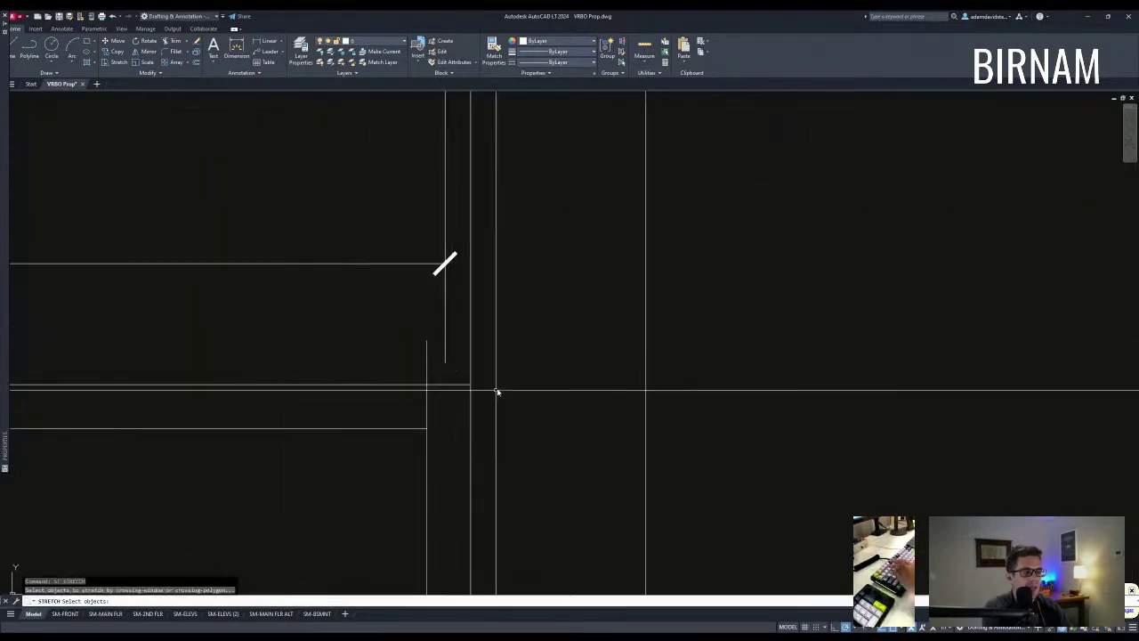
pyautogui.click(499, 378)
pyautogui.click(374, 288)
pyautogui.press('Return')
pyautogui.click(427, 341)
pyautogui.click(426, 436)
pyautogui.press('Escape')
pyautogui.scroll(-5, 445, 432)
pyautogui.scroll(4, 499, 401)
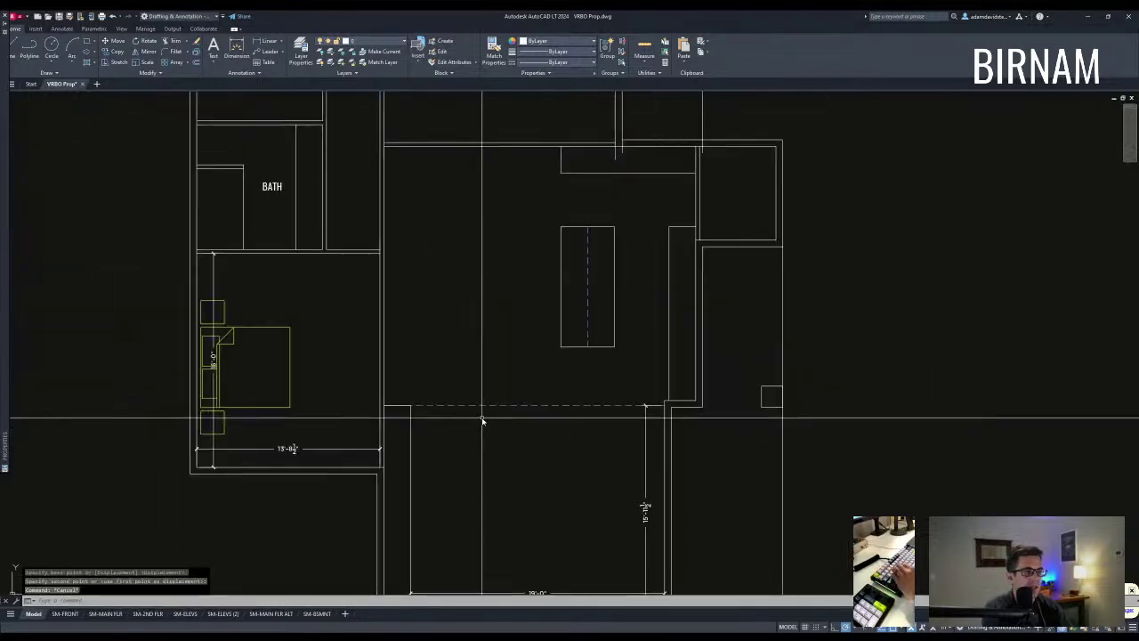
# Step: Stretch the overhanging entry and porch wall ends up to the main room's upper wall
pyautogui.scroll(4, 587, 267)
pyautogui.write('s')
pyautogui.press('Return')
pyautogui.click(614, 319)
pyautogui.click(294, 291)
pyautogui.press('Return')
pyautogui.click(375, 298)
pyautogui.click(375, 265)
pyautogui.press('Escape')
pyautogui.moveTo(462, 261); pyautogui.dragTo(486, 314, button='middle')
pyautogui.press('Escape')
pyautogui.press('Escape')
pyautogui.scroll(-4, 498, 325)
pyautogui.scroll(2, 494, 347)
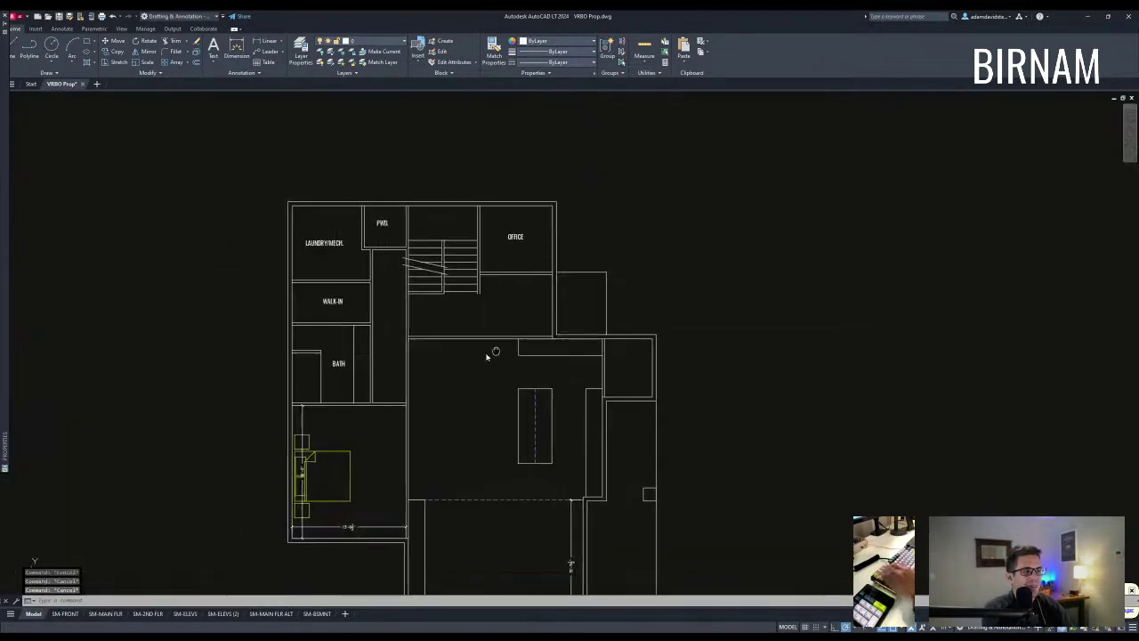
# Step: Trim the hallway wall line where the main room's upper wall joins it
pyautogui.scroll(6, 419, 354)
pyautogui.write('tr')
pyautogui.press('Return')
pyautogui.click(450, 301)
pyautogui.click(445, 309)
pyautogui.press('Return')
pyautogui.scroll(2, 444, 309)
pyautogui.click(440, 306)
pyautogui.click(418, 309)
pyautogui.press('Escape')
pyautogui.press('Escape')
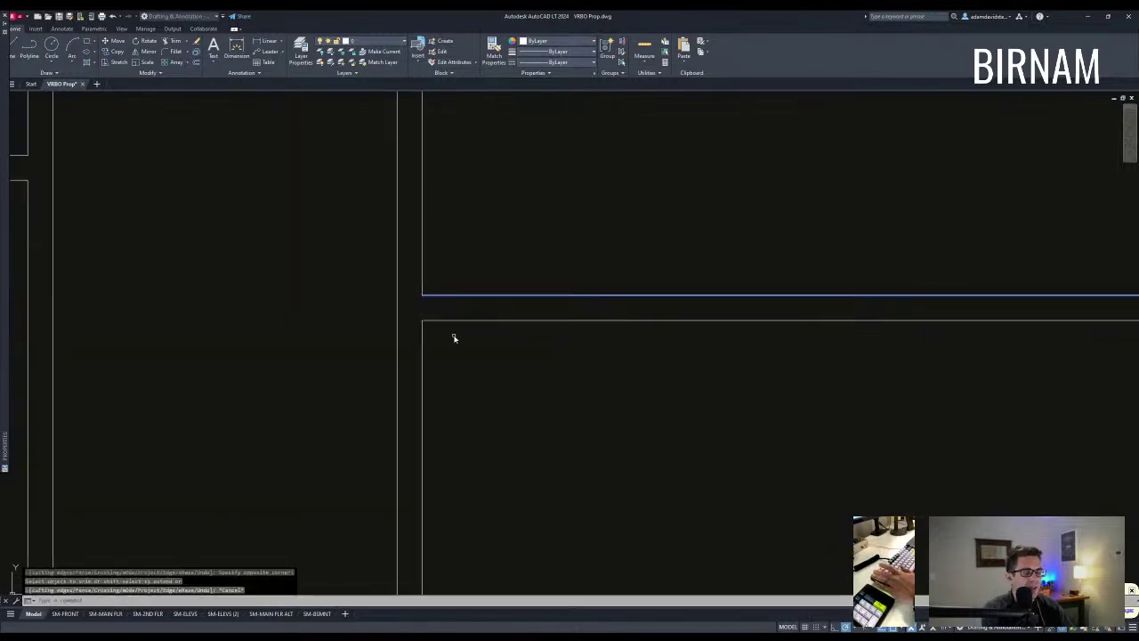
pyautogui.scroll(-3, 477, 360)
pyautogui.click(488, 401)
pyautogui.click(480, 399)
pyautogui.press('Escape')
pyautogui.scroll(3, 499, 465)
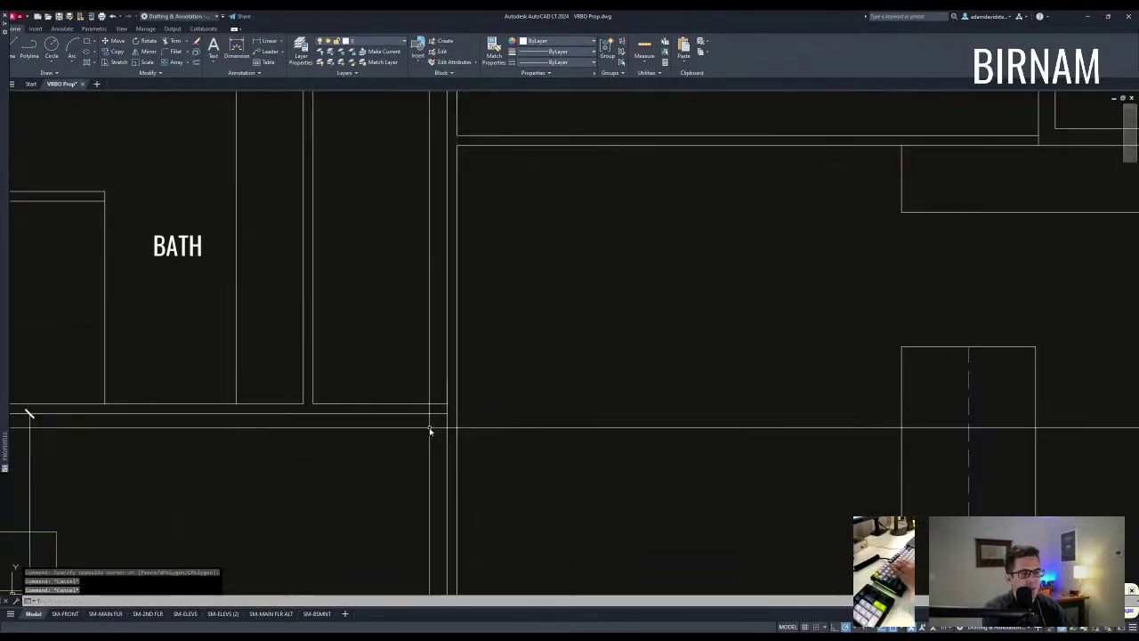
pyautogui.write('tr')
pyautogui.press('Return')
pyautogui.press('Escape')
pyautogui.scroll(-4, 406, 437)
pyautogui.moveTo(544, 300); pyautogui.dragTo(533, 355, button='middle')
pyautogui.press('Escape')
pyautogui.press('Escape')
# Step: Extend the linework at the lower end of the wall between the stairs and the office
pyautogui.moveTo(480, 308); pyautogui.dragTo(420, 256, button='middle')
pyautogui.scroll(-2, 420, 256)
pyautogui.scroll(6, 500, 272)
pyautogui.write('ex')
pyautogui.press('space')
pyautogui.click(603, 283)
pyautogui.click(569, 275)
pyautogui.press('space')
pyautogui.click(579, 267)
pyautogui.click(572, 277)
pyautogui.press('Escape')
pyautogui.moveTo(607, 339); pyautogui.dragTo(562, 307, button='middle')
pyautogui.scroll(-3, 561, 307)
pyautogui.moveTo(562, 358); pyautogui.dragTo(548, 336, button='middle')
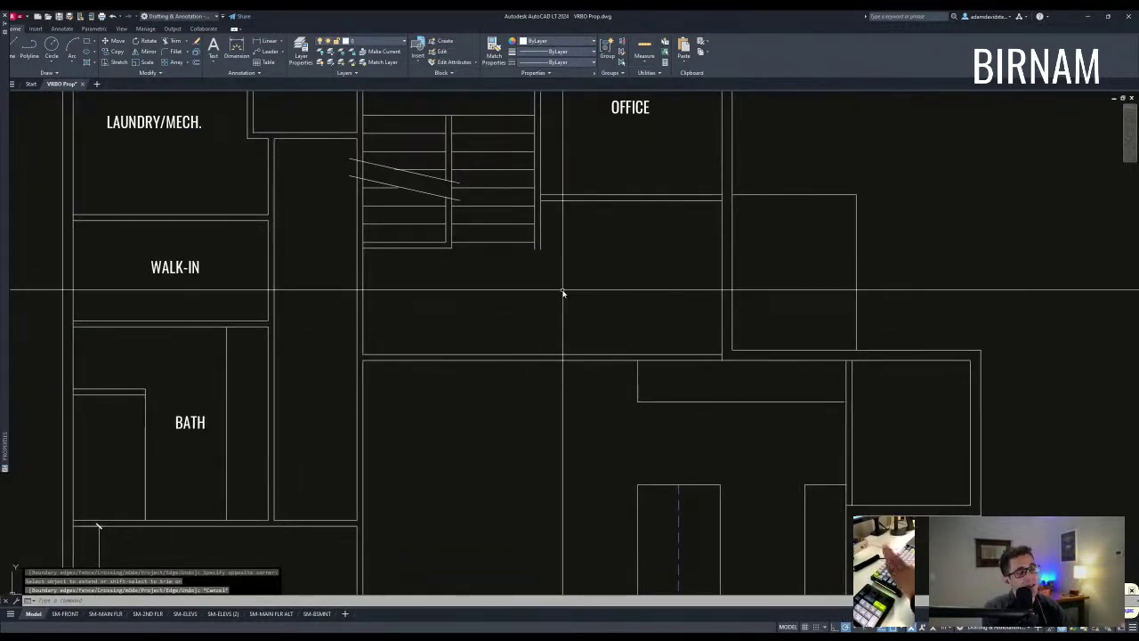
# Step: Draw a short line closing off the lower end of the wall beside the stairs
pyautogui.write('l')
pyautogui.press('Return')
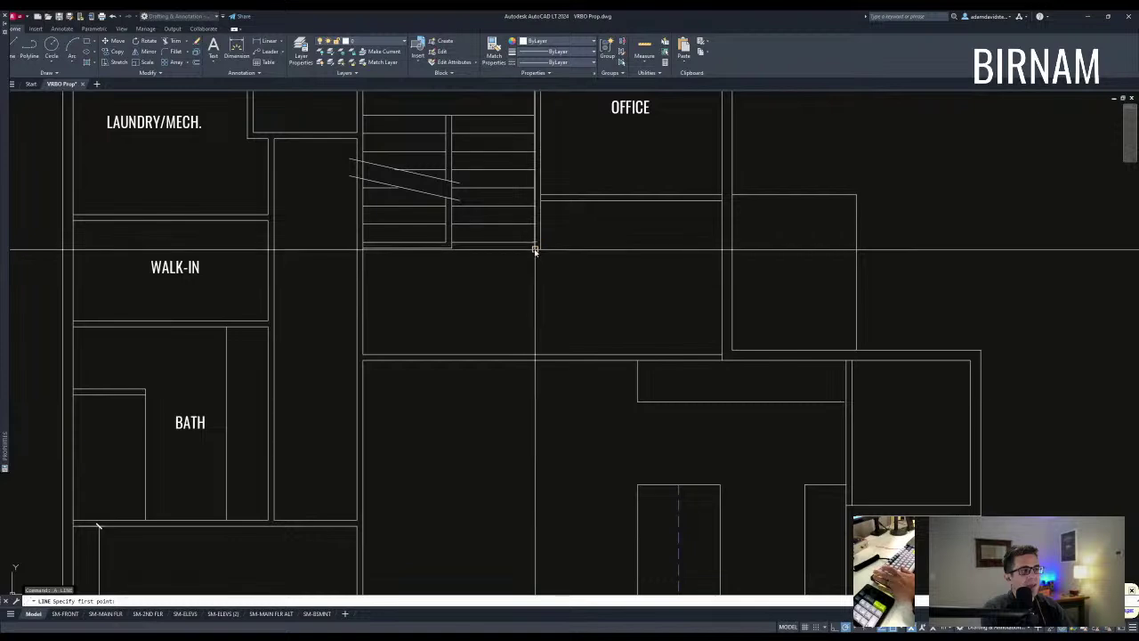
pyautogui.click(540, 249)
pyautogui.press('space')
# Step: Copy the wall's end line a short distance straight up to form a post at the stair wall's end
pyautogui.click(511, 264)
pyautogui.click(579, 228)
pyautogui.write('cv')
pyautogui.press('space')
pyautogui.click(569, 250)
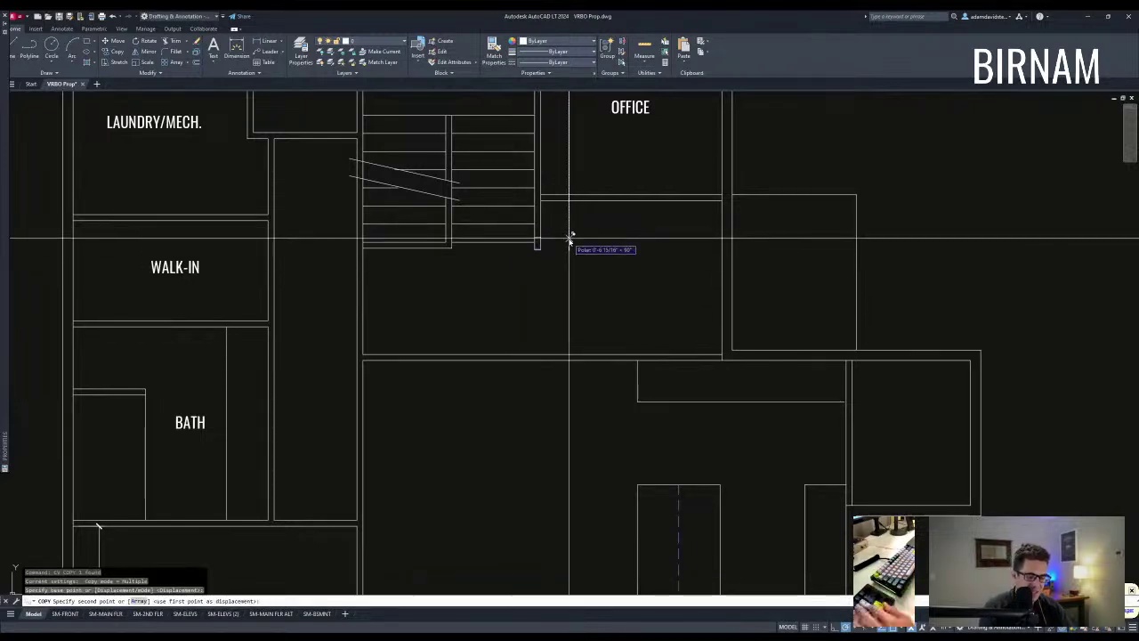
pyautogui.press('Return')
pyautogui.press('Escape')
pyautogui.press('Escape')
pyautogui.press('Escape')
# Step: Extend the lower line of the office's bottom wall across the stair wall to its stair-side face
pyautogui.scroll(4, 547, 219)
pyautogui.moveTo(548, 208); pyautogui.dragTo(544, 246, button='middle')
pyautogui.write('ex')
pyautogui.press('space')
pyautogui.click(521, 182)
pyautogui.click(508, 194)
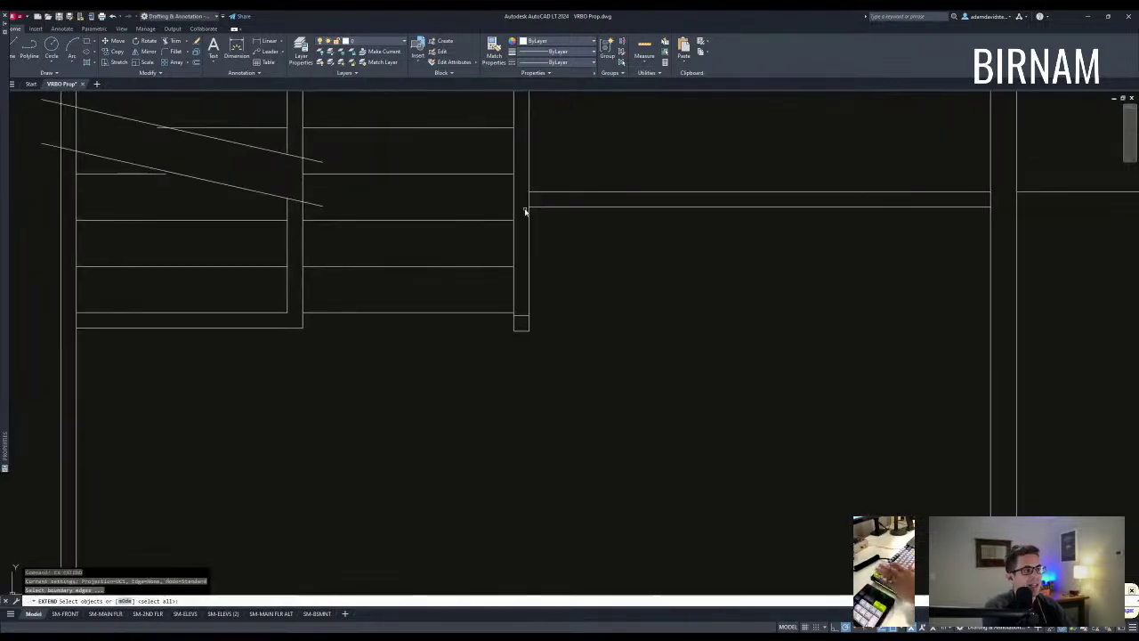
pyautogui.click(541, 216)
pyautogui.press('space')
# Step: Trim the stair wall's office-side line between the two lines of the office's bottom wall
pyautogui.write('tr')
pyautogui.press('space')
pyautogui.click(560, 228)
pyautogui.click(479, 181)
pyautogui.press('space')
pyautogui.moveTo(535, 203); pyautogui.dragTo(524, 200)
pyautogui.press('Escape')
# Step: Draw a vertical centre line in the stair wall's lower stub, from the end post up to the office wall
pyautogui.write('l')
pyautogui.press('Return')
pyautogui.click(522, 319)
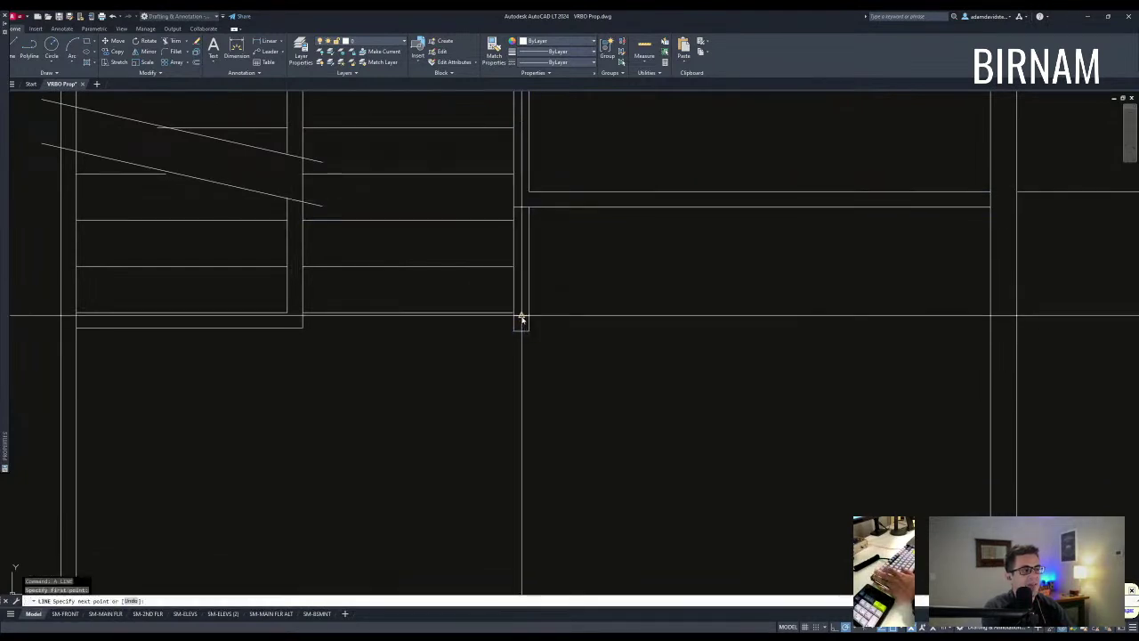
pyautogui.click(522, 211)
pyautogui.press('Escape')
pyautogui.press('Escape')
pyautogui.scroll(-6, 517, 347)
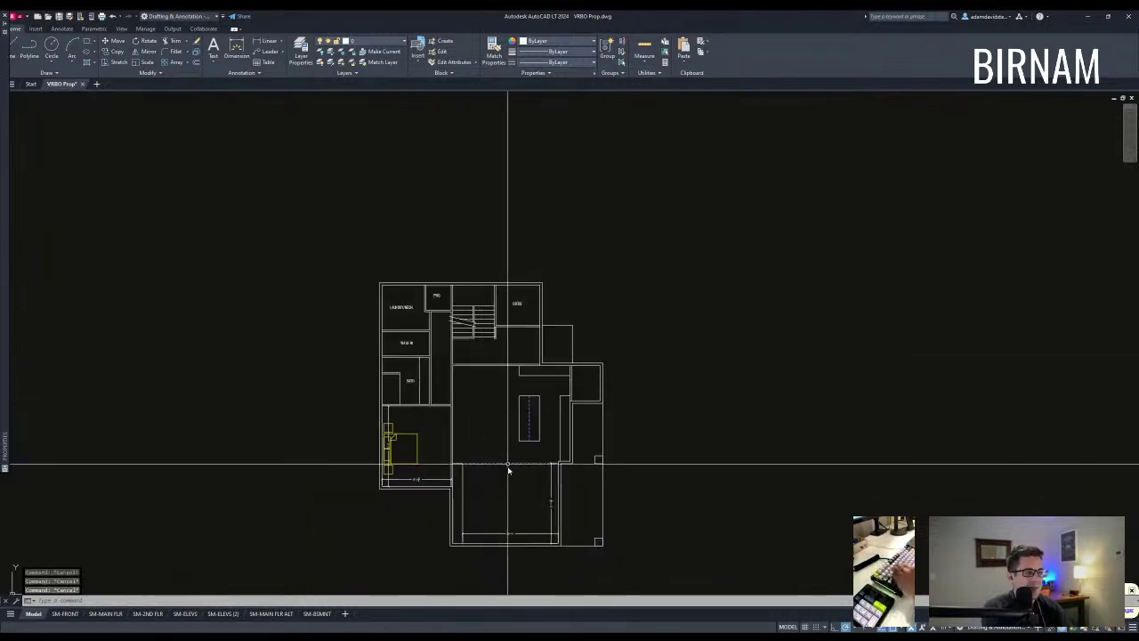
pyautogui.scroll(2, 509, 466)
pyautogui.moveTo(510, 454); pyautogui.dragTo(510, 438, button='middle')
pyautogui.press('space')
pyautogui.press('Escape')
pyautogui.scroll(3, 527, 299)
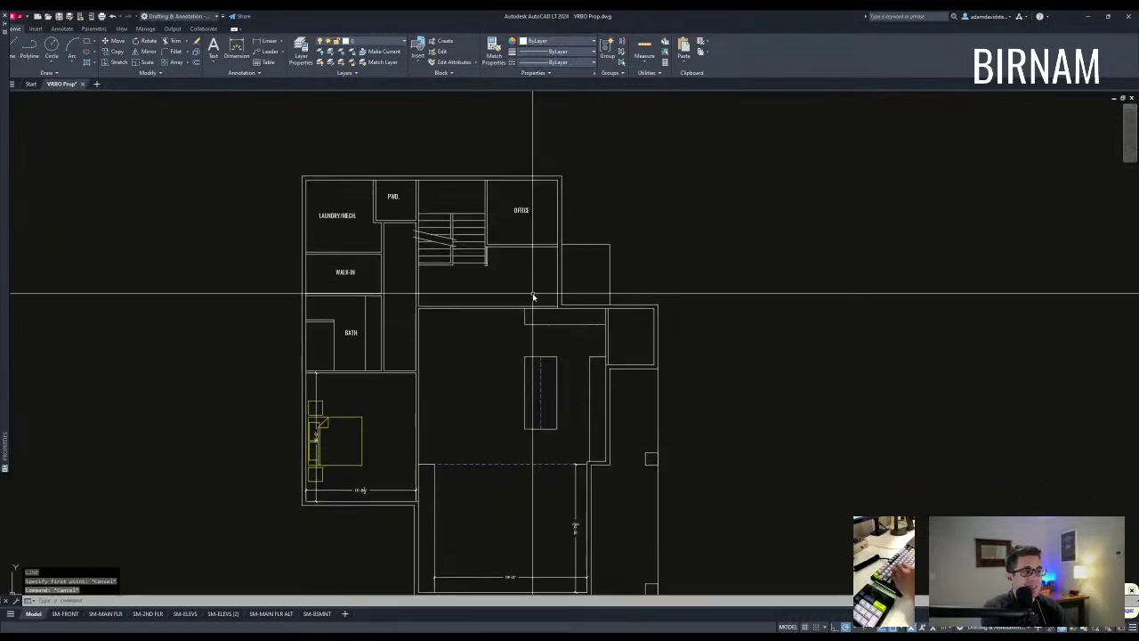
pyautogui.write('l')
pyautogui.press('Return')
pyautogui.click(544, 270)
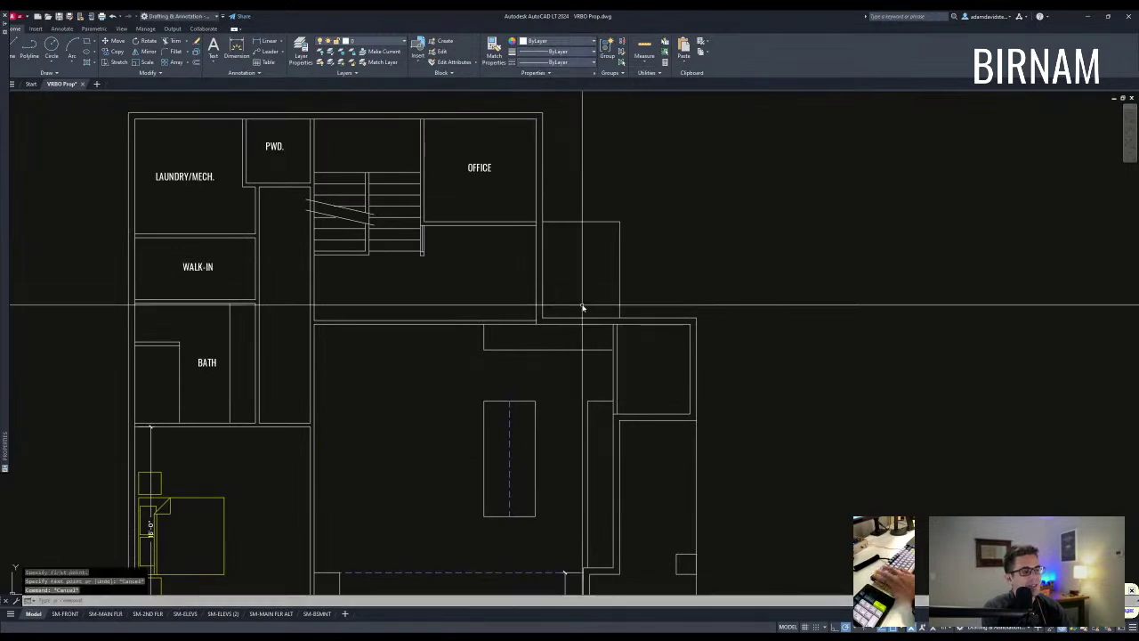
pyautogui.press('Escape')
pyautogui.press('Escape')
pyautogui.scroll(-3, 572, 293)
pyautogui.moveTo(560, 512)
pyautogui.mouseDown(button='middle')
pyautogui.moveTo(542, 427)
pyautogui.moveTo(546, 450)
pyautogui.mouseUp(button='middle')
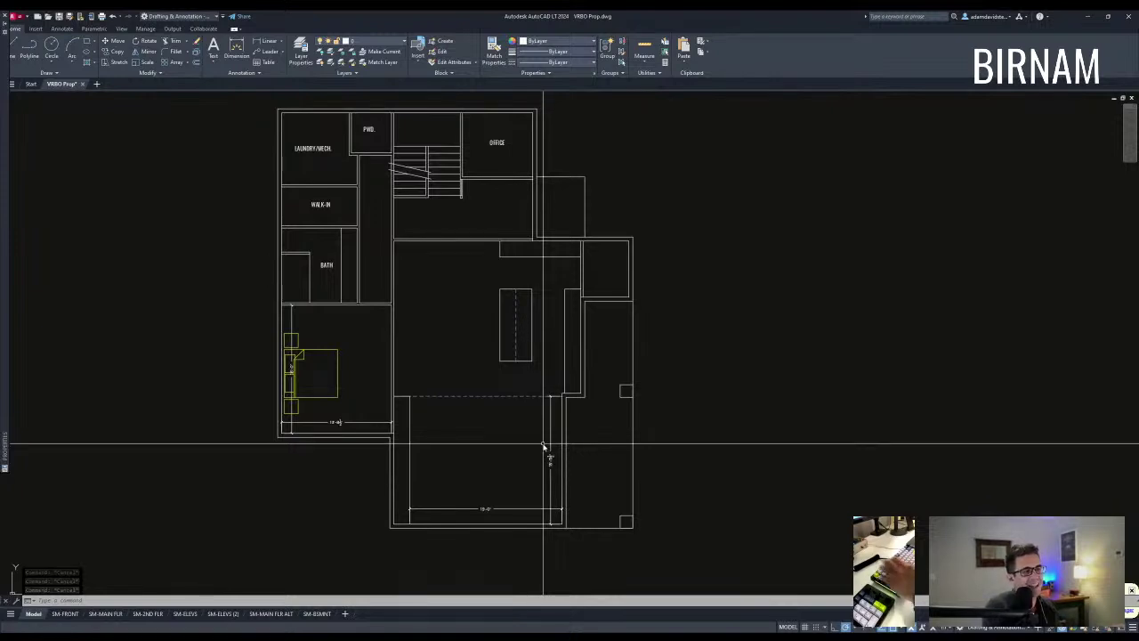
# Step: Draw a diagonal from the main room's lower-left corner to the counter's upper-left corner, and a vertical line from its midpoint up across the wall
pyautogui.write('l')
pyautogui.press('Return')
pyautogui.click(394, 398)
pyautogui.click(500, 247)
pyautogui.press('Escape')
pyautogui.write('l')
pyautogui.press('Return')
pyautogui.click(447, 318)
pyautogui.click(448, 218)
pyautogui.press('Escape')
# Step: Trim the vertical line to a short mark inside the wall's thickness and erase the construction diagonal
pyautogui.write('tr')
pyautogui.press('Return')
pyautogui.click(460, 262)
pyautogui.click(438, 229)
pyautogui.press('Return')
pyautogui.click(447, 230)
pyautogui.click(448, 266)
pyautogui.press('Escape')
pyautogui.click(471, 294)
pyautogui.click(435, 257)
pyautogui.write('e')
pyautogui.press('Return')
# Step: Copy the short centre mark 6' to each side along the wall above the main room
pyautogui.scroll(2, 431, 256)
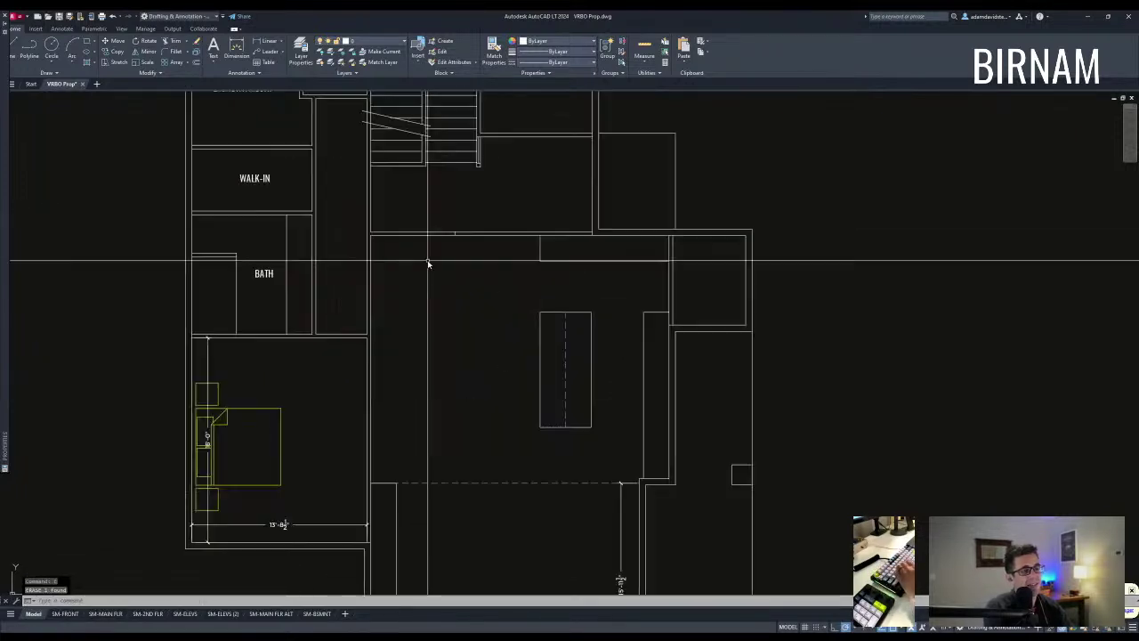
pyautogui.click(429, 261)
pyautogui.click(489, 197)
pyautogui.write('co')
pyautogui.press('Return')
pyautogui.click(489, 195)
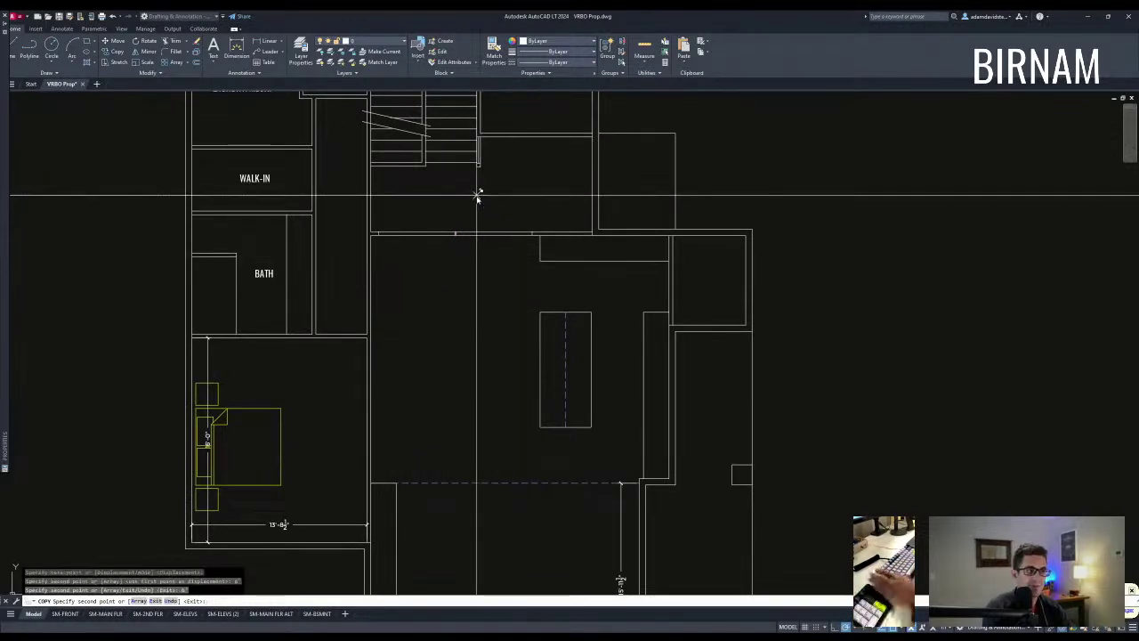
pyautogui.press('Return')
# Step: Trim the wall lines between the two outer marks to form an opening into the main room
pyautogui.write('tr')
pyautogui.press('Return')
pyautogui.click(597, 293)
pyautogui.click(359, 207)
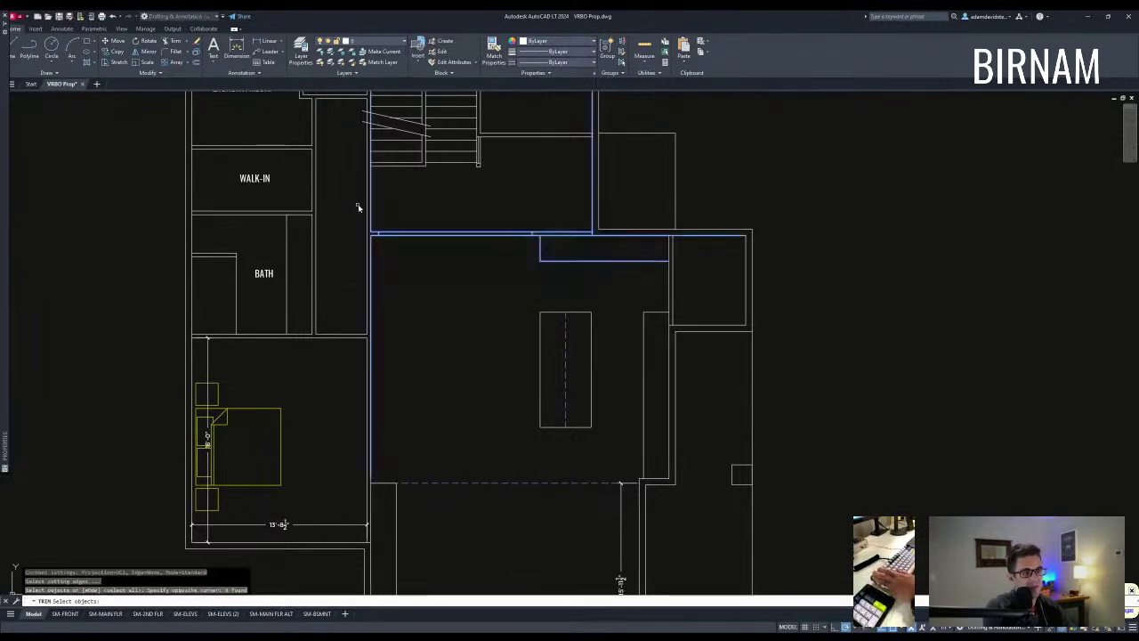
pyautogui.click(429, 219)
pyautogui.press('Escape')
pyautogui.scroll(2, 431, 255)
pyautogui.write('l')
pyautogui.press('Return')
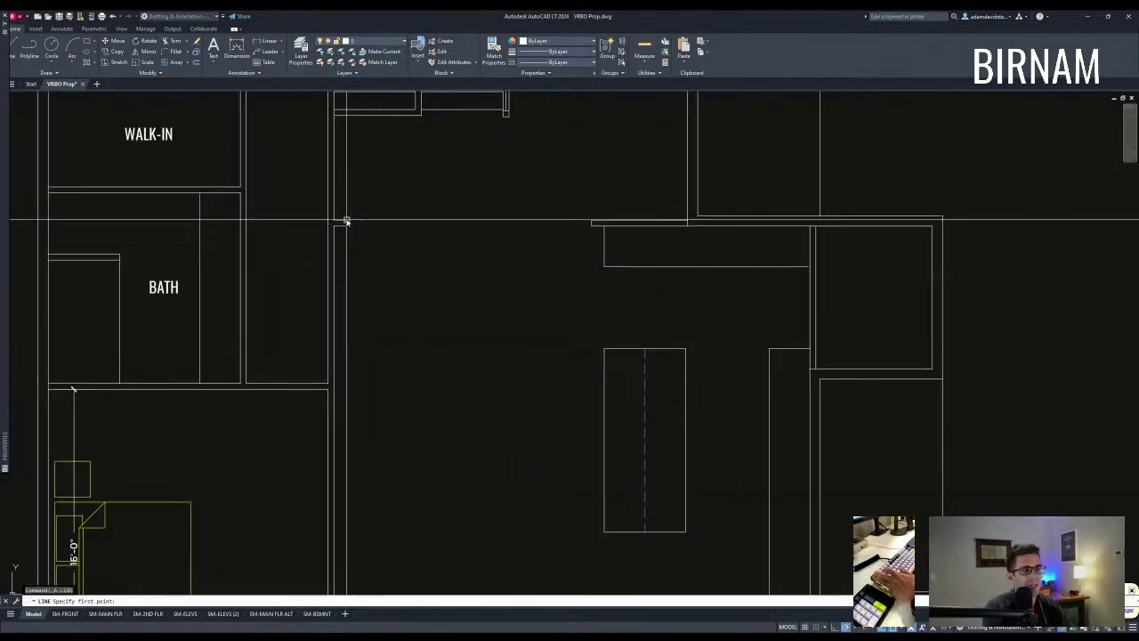
pyautogui.click(589, 217)
pyautogui.press('Return')
pyautogui.hotkey('ctrl', 'z')
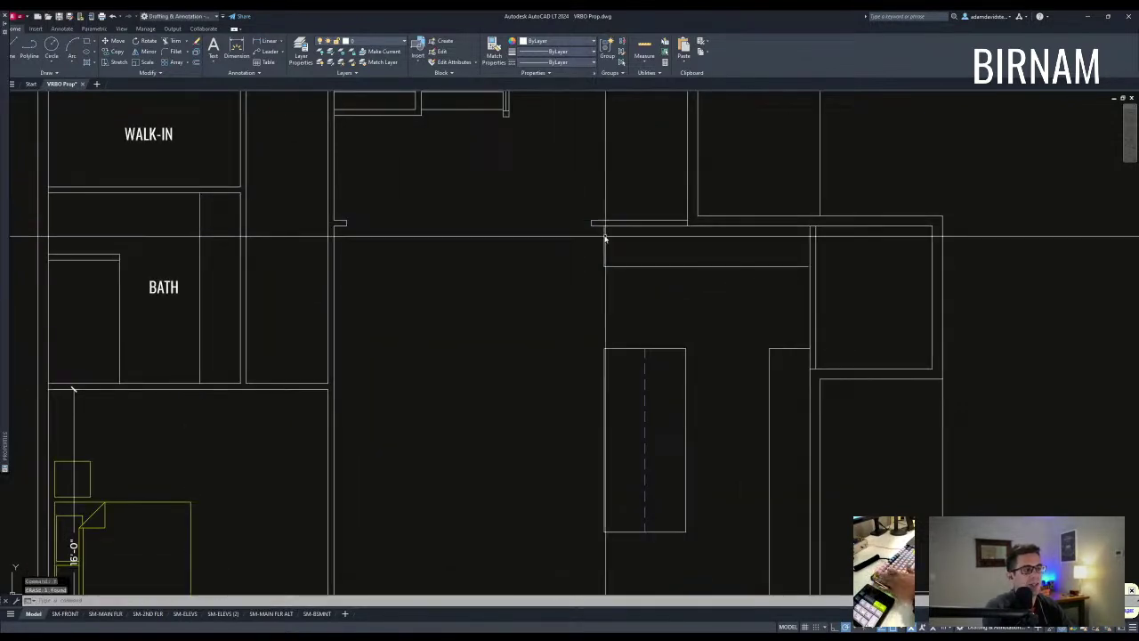
# Step: Draw horizontal lines across the new opening along the wall's upper and lower faces
pyautogui.write('l')
pyautogui.press('Return')
pyautogui.press('Return')
pyautogui.write('a')
pyautogui.press('Return')
pyautogui.click(347, 226)
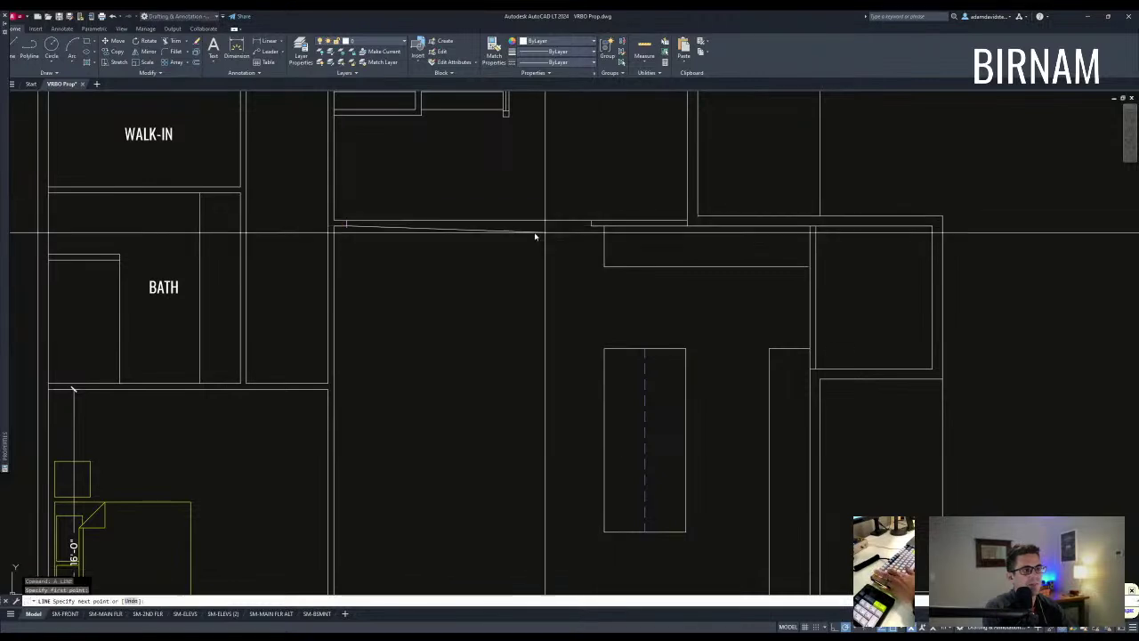
pyautogui.click(591, 220)
pyautogui.press('Return')
# Step: Match the two lines across the opening to the dashed line properties already used in the plan
pyautogui.scroll(-2, 588, 317)
pyautogui.write('ma')
pyautogui.press('Return')
pyautogui.click(624, 369)
pyautogui.click(522, 301)
pyautogui.press('Escape')
pyautogui.scroll(-2, 534, 371)
pyautogui.press('Escape')
pyautogui.press('Escape')
pyautogui.scroll(2, 492, 271)
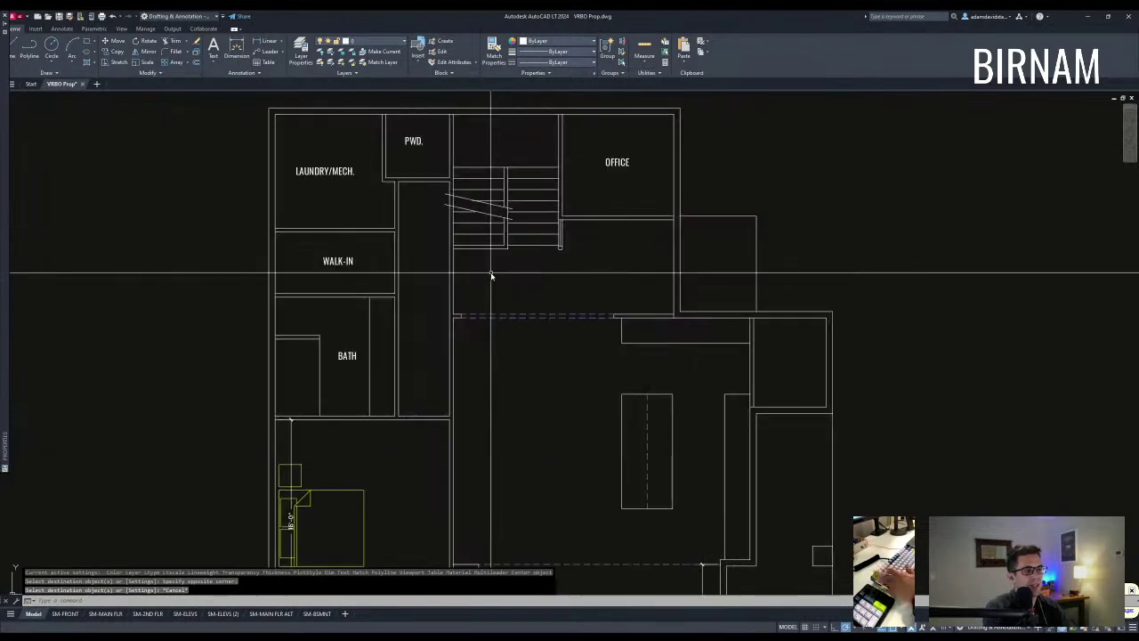
pyautogui.click(432, 315)
pyautogui.press('Escape')
# Step: Copy the whole main-floor plan, including both wings and the porch, to an empty area of the drawing
pyautogui.scroll(-5, 499, 356)
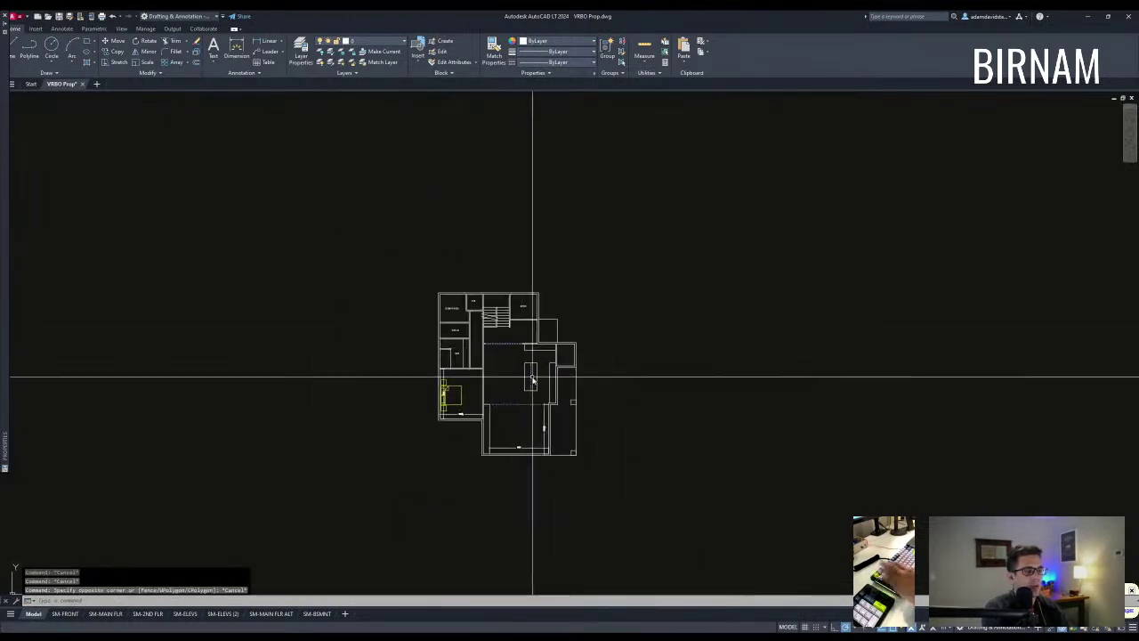
pyautogui.scroll(2, 463, 445)
pyautogui.press('Escape')
pyautogui.press('Escape')
pyautogui.click(445, 452)
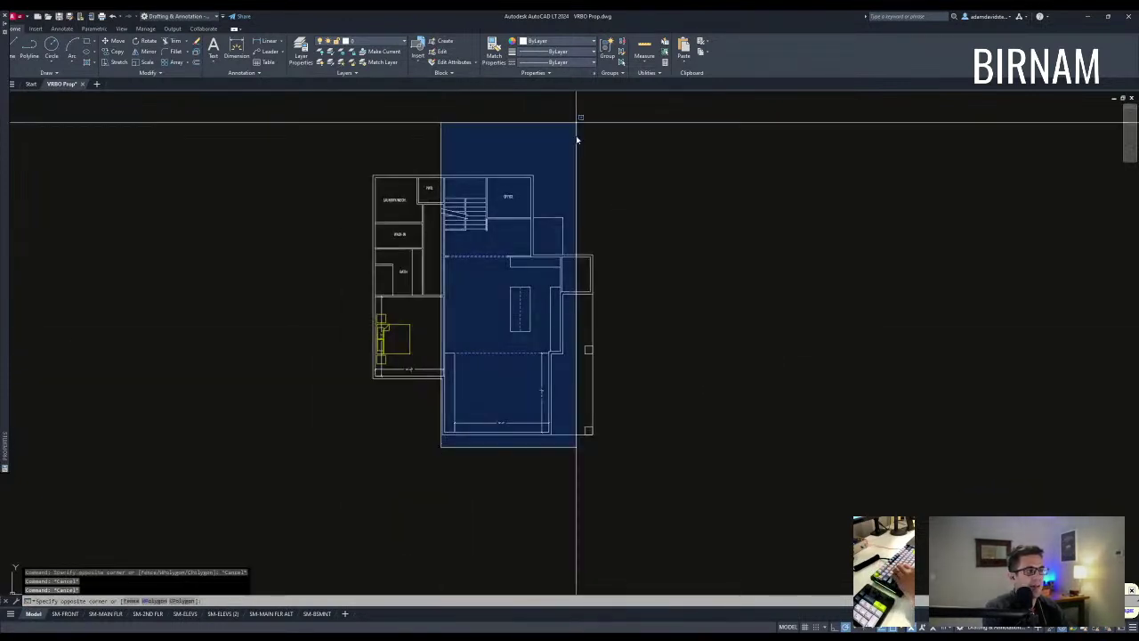
pyautogui.click(606, 163)
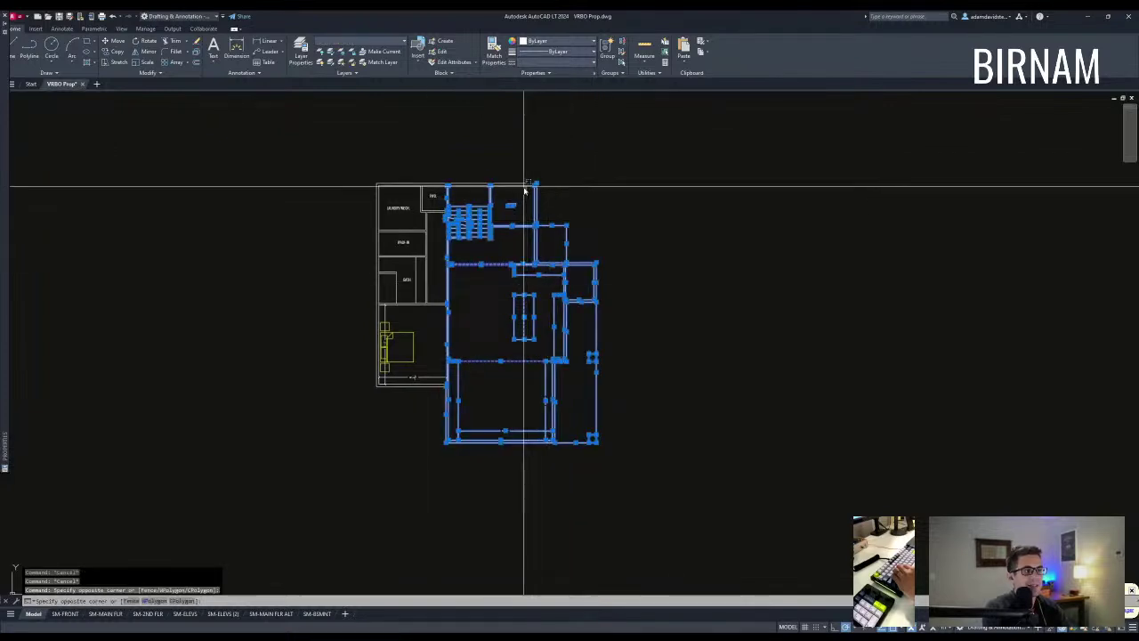
pyautogui.click(451, 273)
pyautogui.click(390, 223)
pyautogui.click(366, 218)
pyautogui.scroll(2, 416, 403)
pyautogui.click(435, 391)
pyautogui.click(424, 368)
pyautogui.scroll(-2, 447, 406)
pyautogui.write('co')
pyautogui.press('space')
pyautogui.click(510, 405)
pyautogui.moveTo(510, 405); pyautogui.dragTo(490, 500, button='middle')
pyautogui.scroll(-4, 489, 498)
pyautogui.click(494, 323)
pyautogui.press('Escape')
pyautogui.press('Escape')
# Step: Erase furniture, dimensions and interior linework from the left wing and lower room of the copied plan
pyautogui.scroll(7, 506, 337)
pyautogui.click(548, 338)
pyautogui.click(503, 309)
pyautogui.write('e')
pyautogui.press('space')
pyautogui.moveTo(463, 330); pyautogui.dragTo(465, 399, button='middle')
pyautogui.click(389, 311)
pyautogui.click(310, 254)
pyautogui.press('Delete')
# Step: Match the dashed line between the copied main room and the lower room to the solid wall line properties
pyautogui.moveTo(315, 234); pyautogui.dragTo(320, 249, button='middle')
pyautogui.write('ma')
pyautogui.press('Return')
pyautogui.click(567, 241)
pyautogui.click(557, 244)
pyautogui.click(550, 224)
pyautogui.press('Escape')
# Step: Erase the kitchen island and counters from the copied plan's main room
pyautogui.moveTo(563, 205); pyautogui.dragTo(551, 327, button='middle')
pyautogui.click(564, 308)
pyautogui.click(382, 118)
pyautogui.write('e')
pyautogui.moveTo(443, 183); pyautogui.dragTo(453, 224, button='middle')
pyautogui.press('Escape')
pyautogui.press('Escape')
pyautogui.press('Escape')
# Step: Offset the solid line below the main room upward by the stored distance to form a wall
pyautogui.write('o')
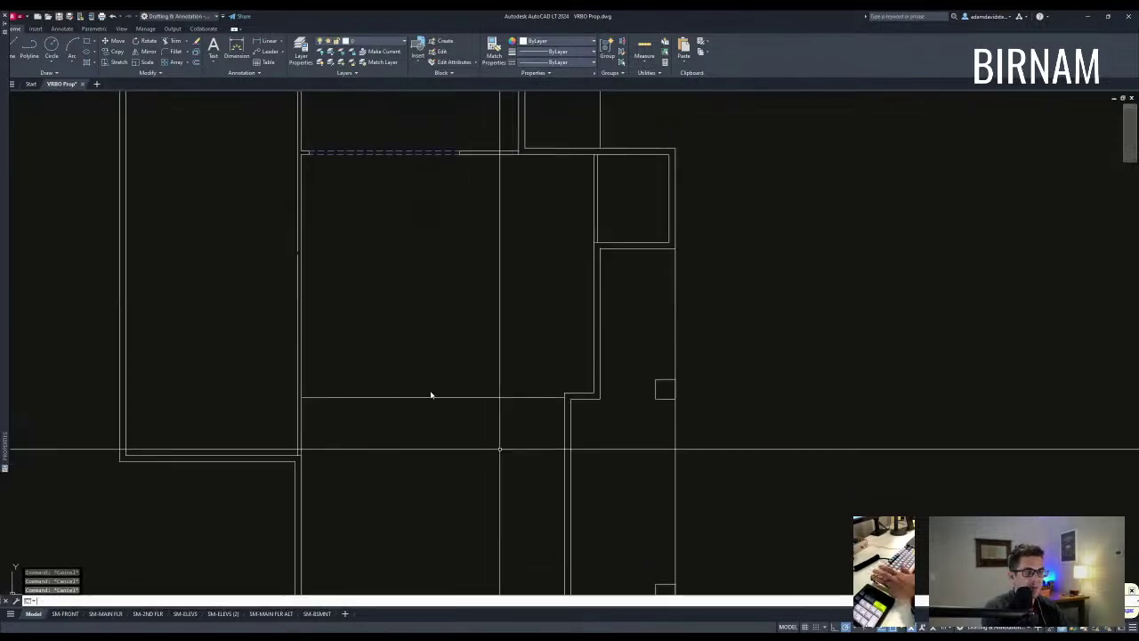
pyautogui.press('space')
pyautogui.press('space')
pyautogui.click(435, 398)
pyautogui.click(438, 383)
pyautogui.press('Escape')
# Step: Move the new wall's two lines up so the upper one is flush with the inner line of the exterior wall's jog
pyautogui.scroll(4, 569, 407)
pyautogui.click(543, 409)
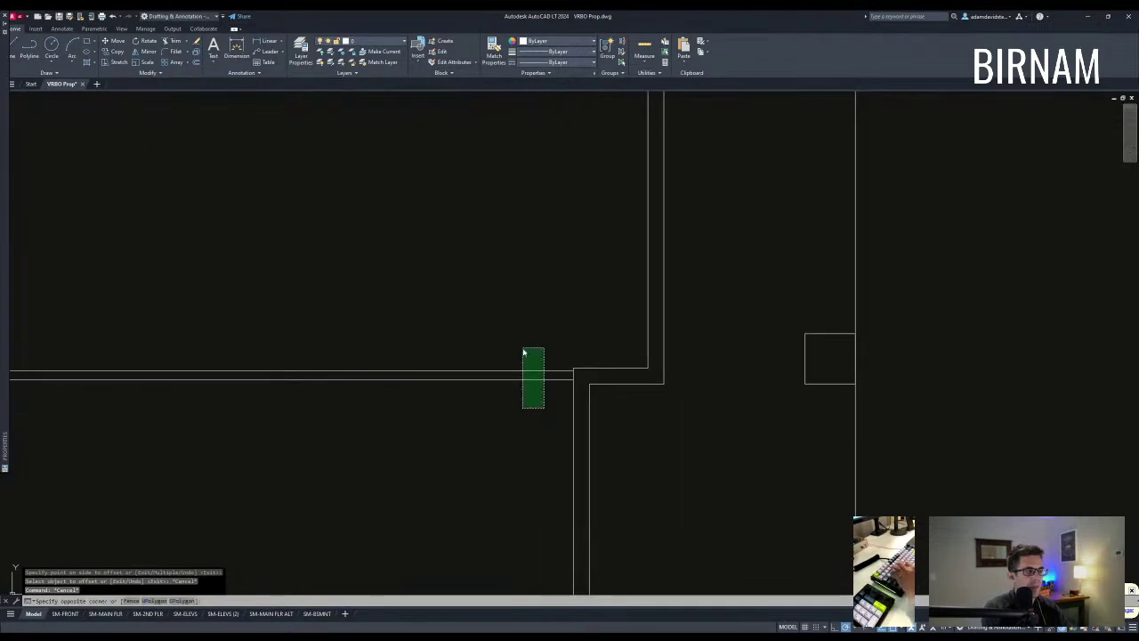
pyautogui.click(523, 350)
pyautogui.write('v')
pyautogui.scroll(4, 561, 360)
pyautogui.press('Escape')
pyautogui.press('Escape')
pyautogui.press('Escape')
# Step: Erase the office's bottom wall and the dashed opening lines from the copied plan
pyautogui.scroll(-6, 551, 383)
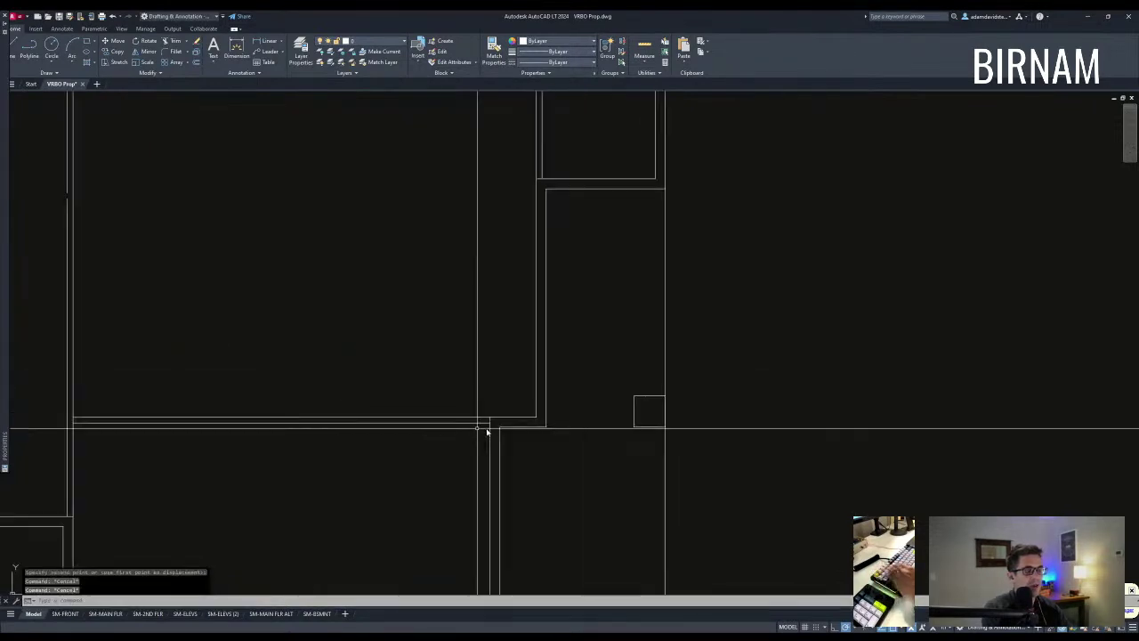
pyautogui.moveTo(534, 357); pyautogui.dragTo(560, 341, button='middle')
pyautogui.click(364, 348)
pyautogui.click(424, 256)
pyautogui.write('e')
pyautogui.press('Escape')
pyautogui.click(328, 293)
pyautogui.click(503, 265)
pyautogui.press('Delete')
# Step: Erase the OFFICE label from the copied plan
pyautogui.click(488, 207)
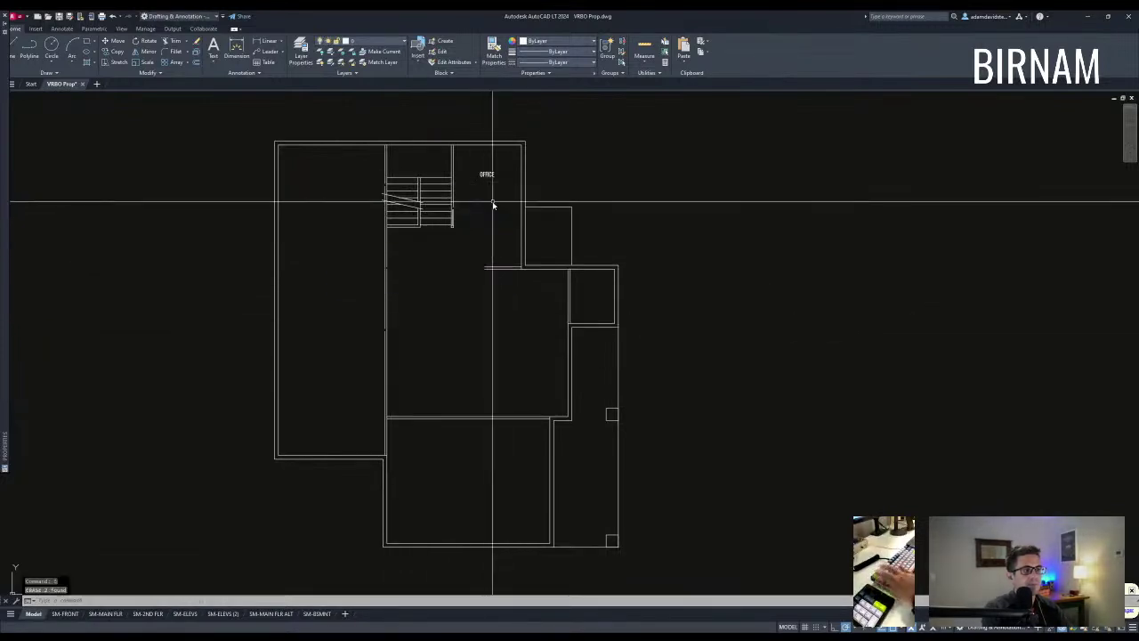
pyautogui.write('e')
pyautogui.press('Escape')
pyautogui.press('Escape')
# Step: Erase the short wall fragments between the left wing and the stairs, and extend the remaining wall lines up to the top exterior wall
pyautogui.moveTo(420, 233); pyautogui.dragTo(437, 255, button='middle')
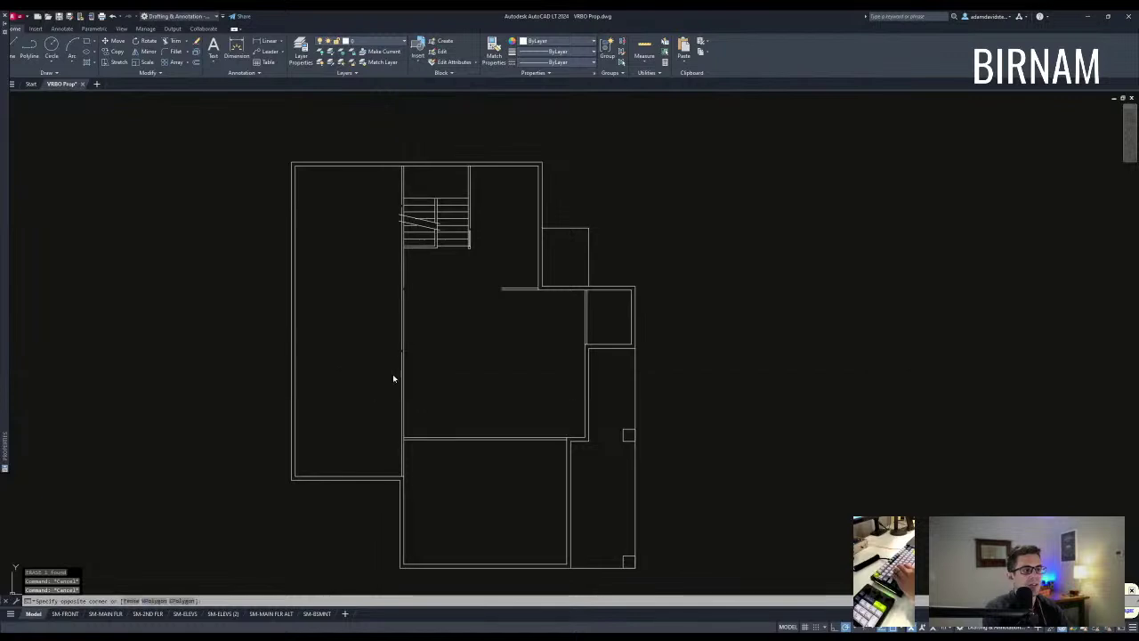
pyautogui.click(382, 389)
pyautogui.click(417, 178)
pyautogui.press('Delete')
pyautogui.write('ex')
pyautogui.press('Return')
pyautogui.click(392, 168)
pyautogui.press('Return')
pyautogui.click(447, 356)
pyautogui.click(351, 341)
pyautogui.press('Escape')
# Step: Copy the two horizontal exterior wall lines above the small right-hand room across to the left wing, just below stair level
pyautogui.moveTo(476, 415); pyautogui.dragTo(478, 379, button='middle')
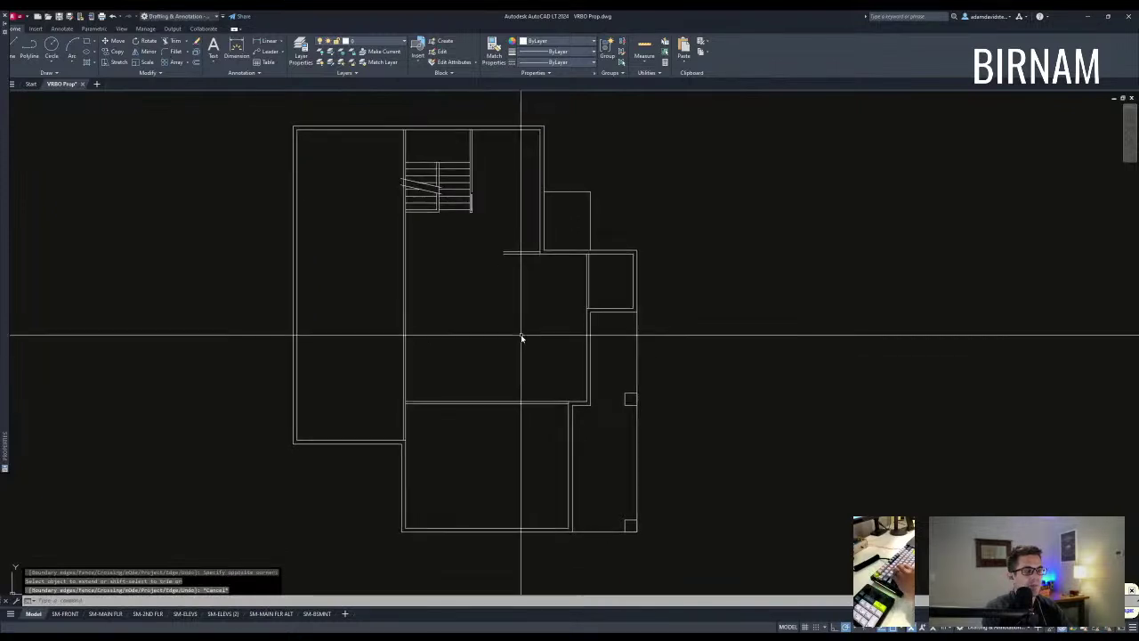
pyautogui.click(568, 271)
pyautogui.click(566, 237)
pyautogui.write('co')
pyautogui.press('Return')
pyautogui.click(571, 279)
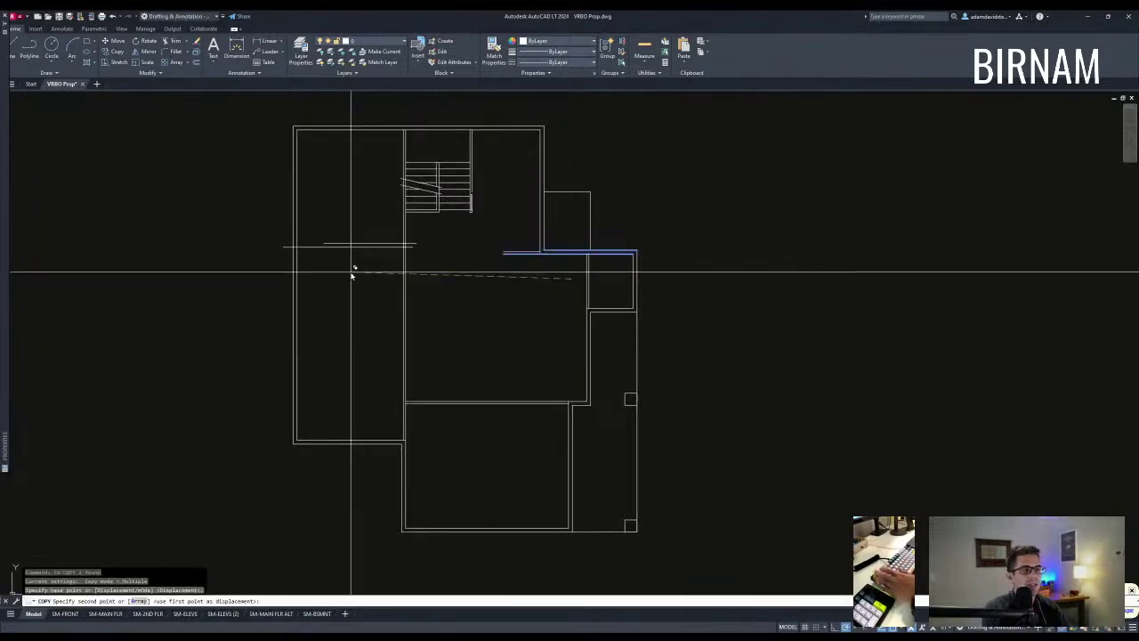
pyautogui.press('Escape')
# Step: Fillet the copied wall lines with the left wing's outer wall lines to close its lower-left corner
pyautogui.write('f')
pyautogui.press('Return')
pyautogui.click(331, 254)
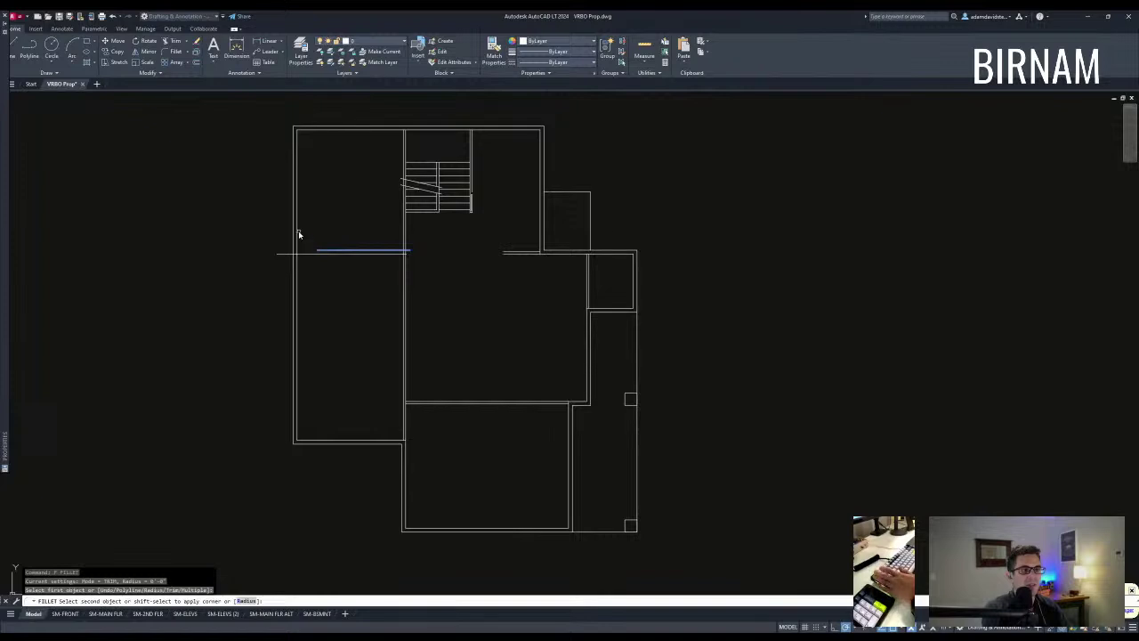
pyautogui.click(295, 234)
pyautogui.press('Escape')
pyautogui.press('Escape')
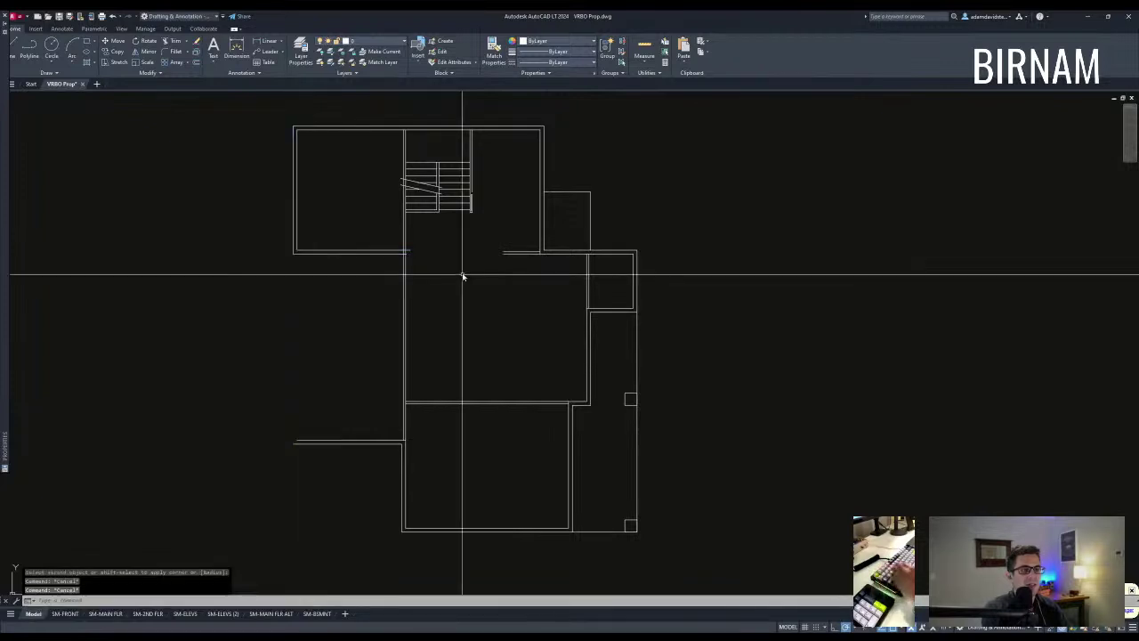
# Step: Trim away the double wall lines between the left wing's lower wall and the lower room
pyautogui.moveTo(462, 275); pyautogui.dragTo(468, 258, button='middle')
pyautogui.write('tr')
pyautogui.press('Return')
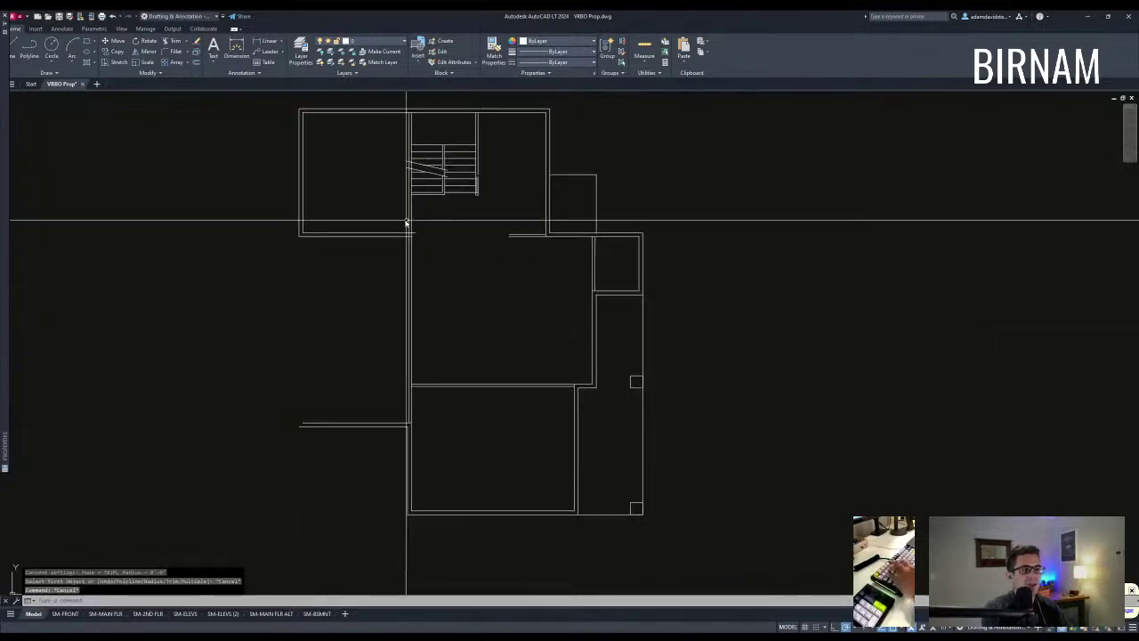
pyautogui.scroll(3, 402, 239)
pyautogui.press('Escape')
pyautogui.scroll(-2, 338, 293)
pyautogui.moveTo(401, 378); pyautogui.dragTo(454, 330, button='middle')
# Step: Fillet the left wing's lower wall lines with the vertical wall lines of the lower room to form the re-entrant corner
pyautogui.write('f')
pyautogui.press('Return')
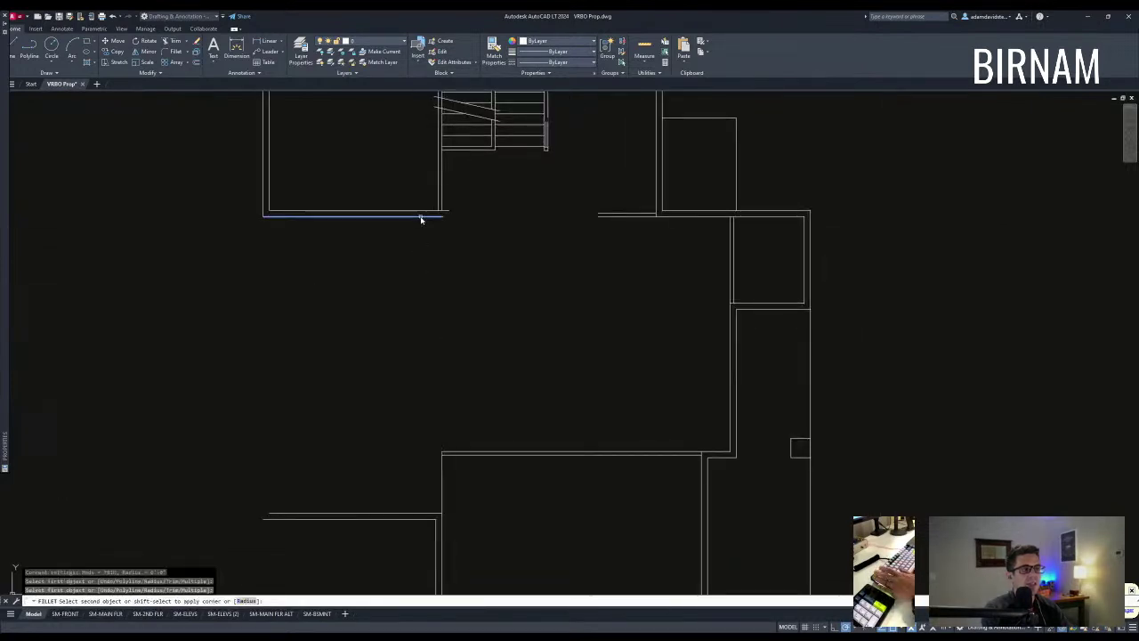
pyautogui.scroll(-2, 501, 241)
pyautogui.click(460, 438)
pyautogui.press('Return')
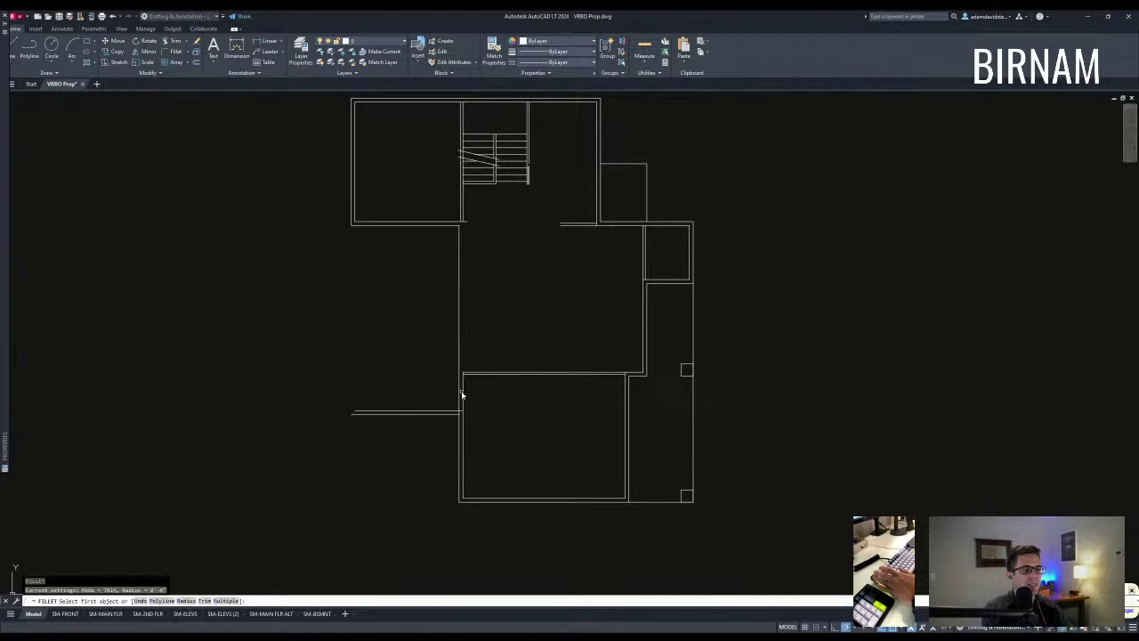
pyautogui.click(444, 224)
pyautogui.press('Escape')
# Step: Erase the two leftover horizontal wall lines of the former left wing beside the lower room
pyautogui.moveTo(432, 412); pyautogui.dragTo(448, 363, button='middle')
pyautogui.click(445, 377)
pyautogui.click(400, 308)
pyautogui.write('e')
pyautogui.press('Return')
pyautogui.press('Escape')
# Step: Fillet the stair's centre wall lines with the short horizontal wall lines below the stairs to close the upper-right room's corner
pyautogui.moveTo(542, 360); pyautogui.dragTo(496, 438, button='middle')
pyautogui.scroll(-2, 494, 441)
pyautogui.scroll(4, 534, 353)
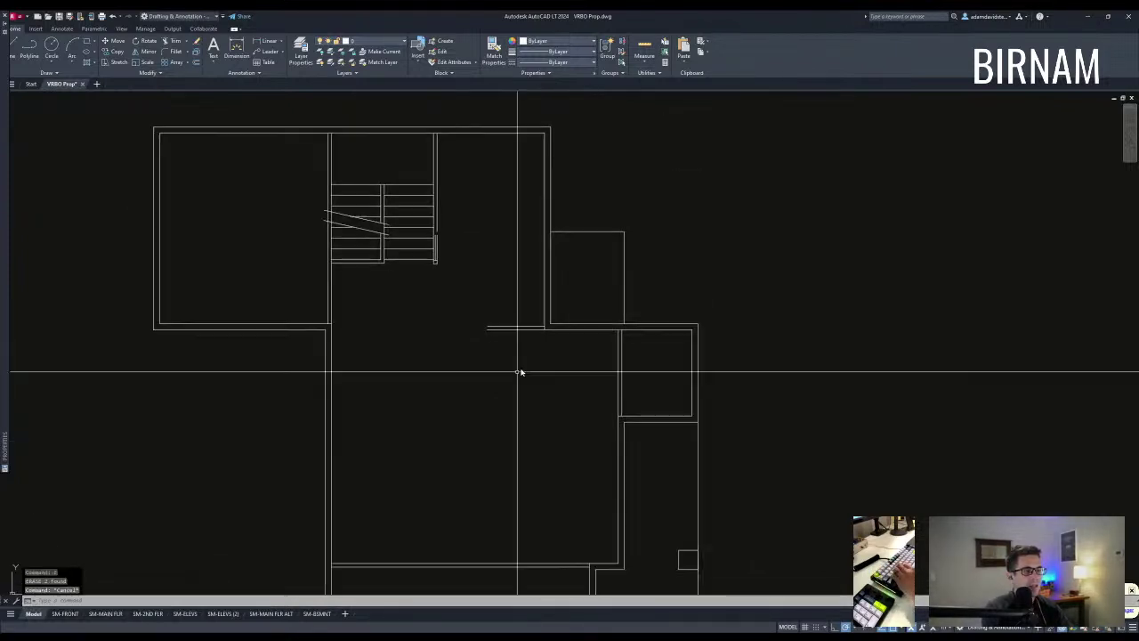
pyautogui.write('f')
pyautogui.press('Return')
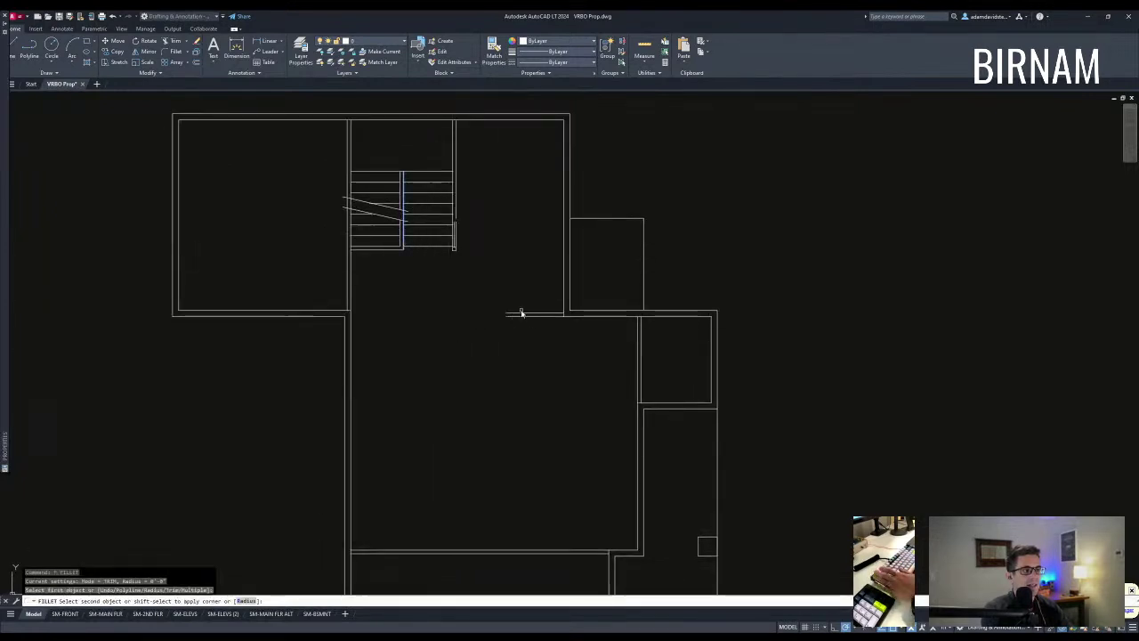
pyautogui.click(522, 316)
pyautogui.press('Return')
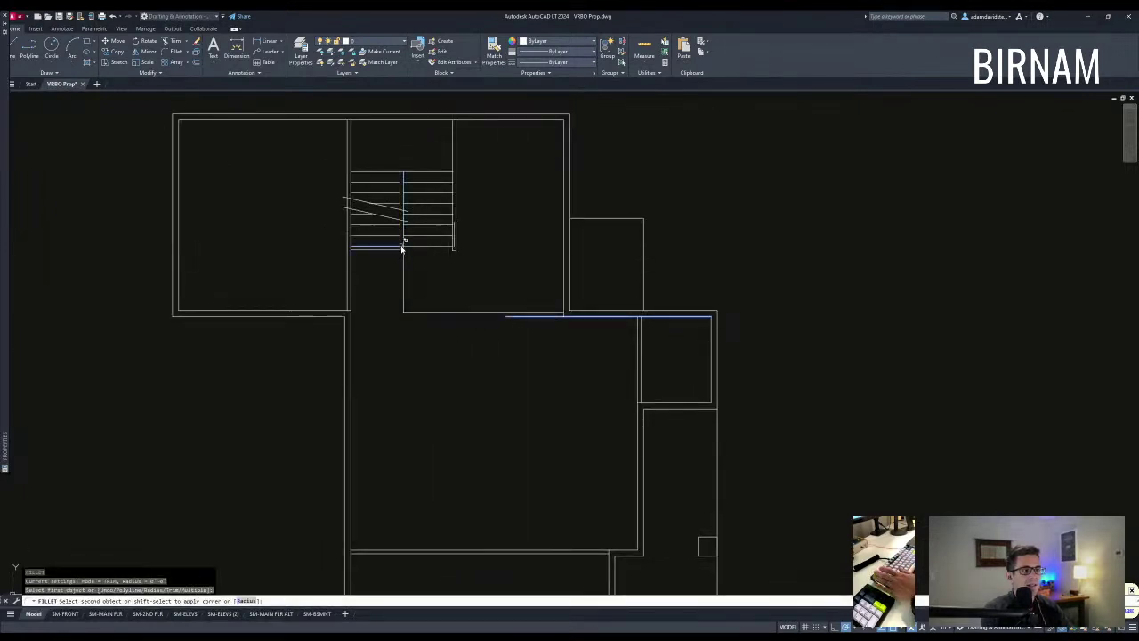
pyautogui.press('Escape')
pyautogui.moveTo(490, 305); pyautogui.dragTo(488, 325, button='middle')
pyautogui.press('Escape')
pyautogui.scroll(-2, 448, 363)
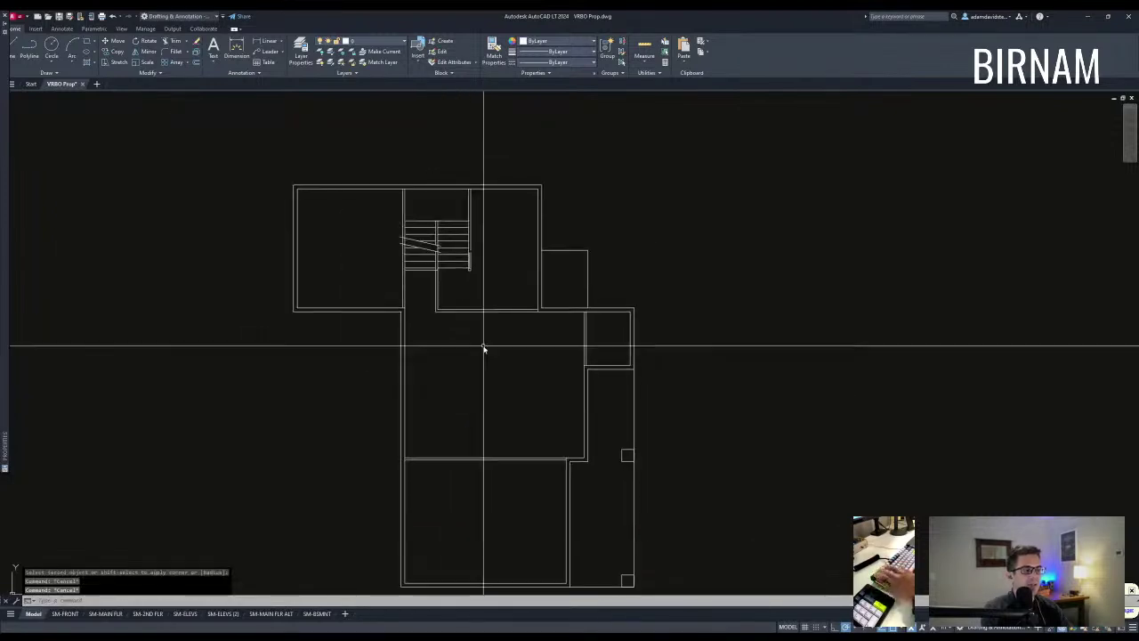
# Step: Erase the small right-hand room's left wall lines and the vertical wall lines between it and the lower room
pyautogui.moveTo(597, 477); pyautogui.dragTo(575, 420, button='middle')
pyautogui.press('Escape')
pyautogui.click(574, 296)
pyautogui.click(521, 280)
pyautogui.write('e')
pyautogui.press('Return')
pyautogui.press('Escape')
pyautogui.click(584, 372)
pyautogui.click(545, 357)
pyautogui.write('e')
pyautogui.press('Return')
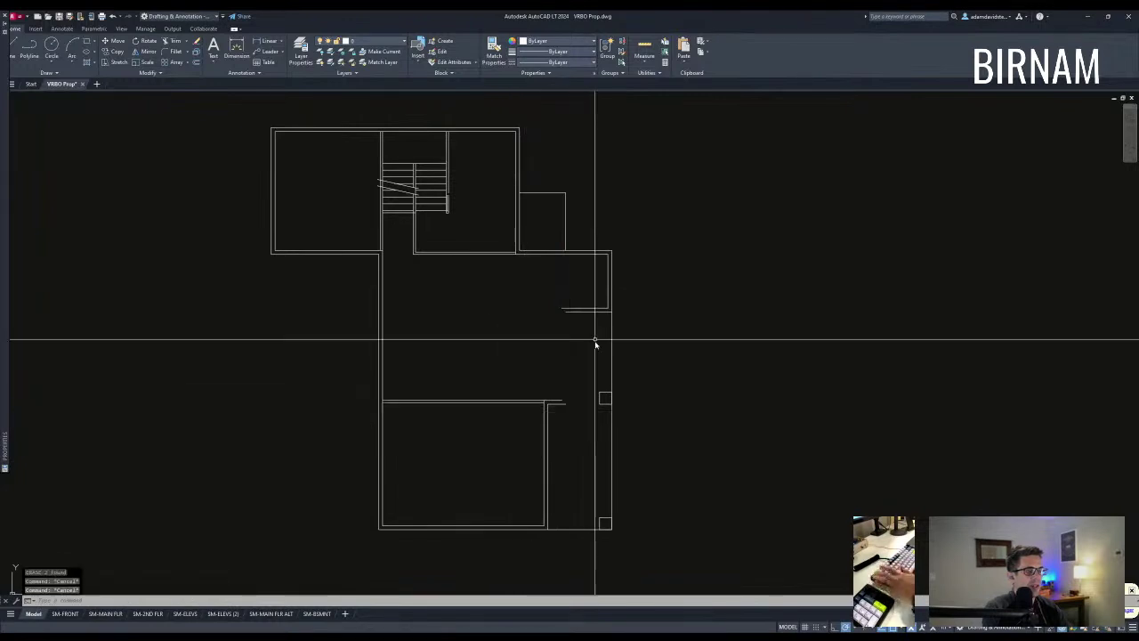
# Step: Erase the small right-hand room's lower wall lines and the upper square porch post
pyautogui.click(576, 293)
pyautogui.write('e')
pyautogui.click(590, 417)
pyautogui.click(624, 387)
pyautogui.write('e')
pyautogui.press('Escape')
pyautogui.click(634, 354)
pyautogui.click(578, 326)
pyautogui.press('Escape')
pyautogui.write('s')
pyautogui.click(587, 423)
pyautogui.click(559, 386)
pyautogui.press('space')
pyautogui.click(559, 400)
pyautogui.press('Escape')
pyautogui.write('s')
pyautogui.click(590, 417)
pyautogui.click(559, 394)
pyautogui.press('Escape')
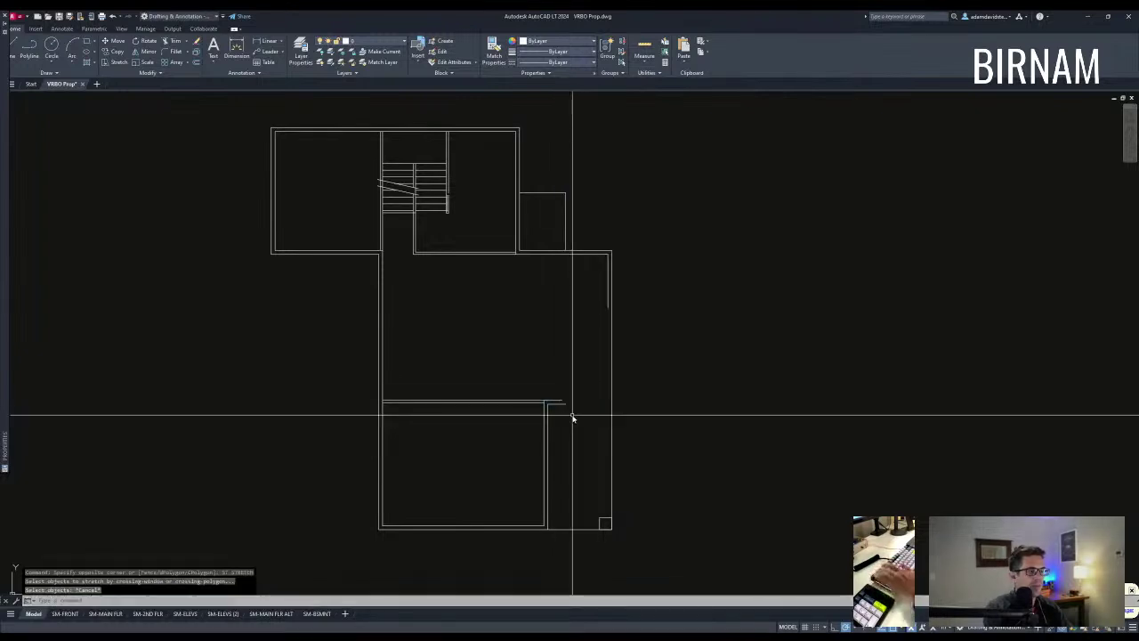
# Step: Stretch the short wall stub above the lower room across to the plan's right exterior line
pyautogui.scroll(2, 574, 415)
pyautogui.write('s')
pyautogui.press('Return')
pyautogui.click(561, 402)
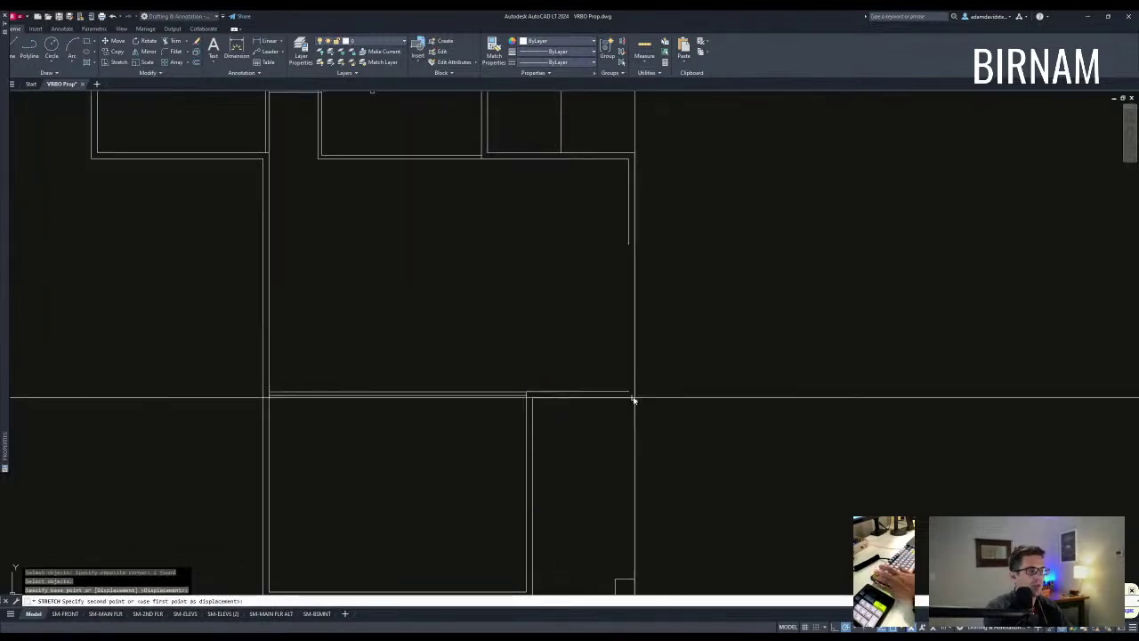
pyautogui.click(635, 398)
pyautogui.moveTo(634, 397); pyautogui.dragTo(613, 438, button='middle')
pyautogui.press('Escape')
# Step: Stretch the lower end of the right exterior wall down to meet the extended horizontal wall
pyautogui.write('s')
pyautogui.click(634, 333)
pyautogui.click(596, 274)
pyautogui.press('space')
pyautogui.click(614, 290)
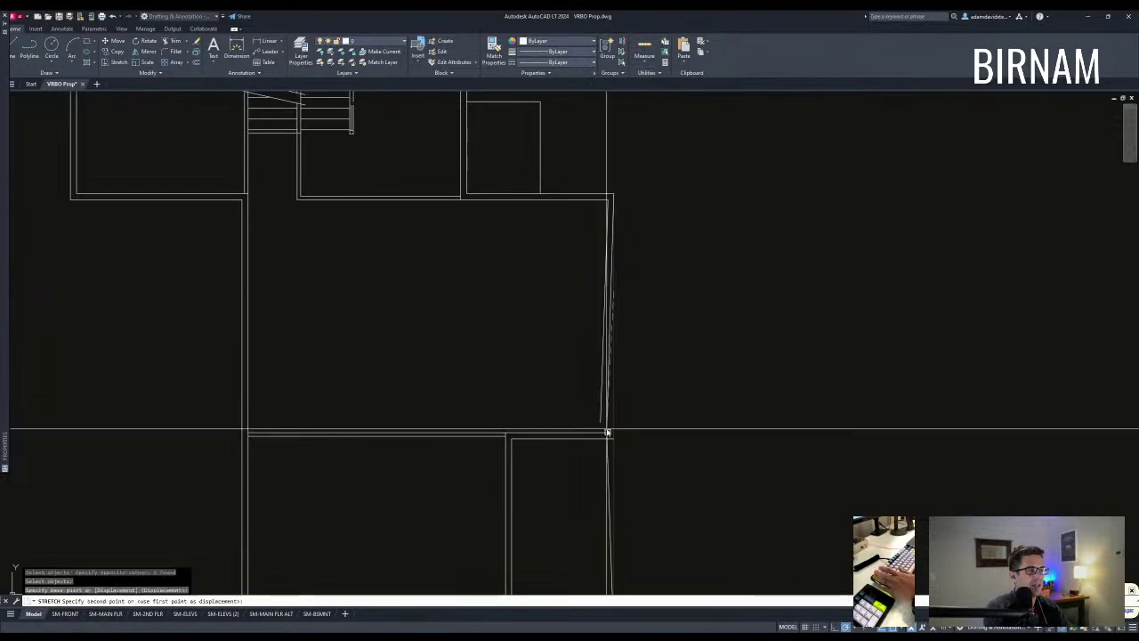
pyautogui.press('Escape')
pyautogui.press('Escape')
pyautogui.scroll(-2, 604, 336)
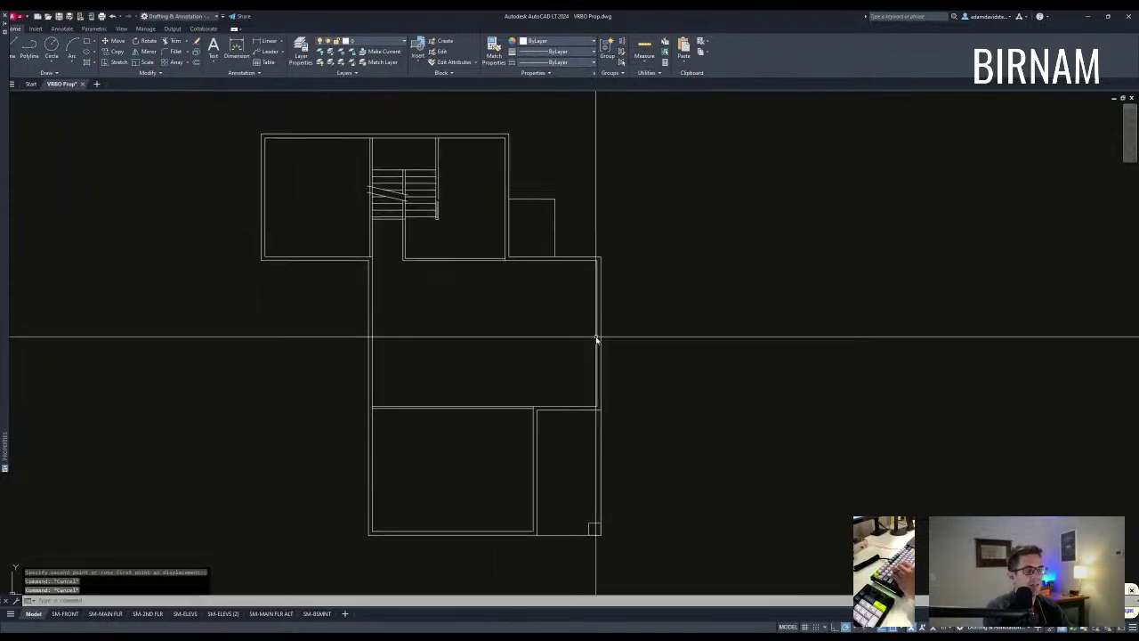
# Step: Measure the inside length of the enlarged middle room's right wall from corner to corner, and check it again closer up
pyautogui.write('di')
pyautogui.press('Return')
pyautogui.click(598, 405)
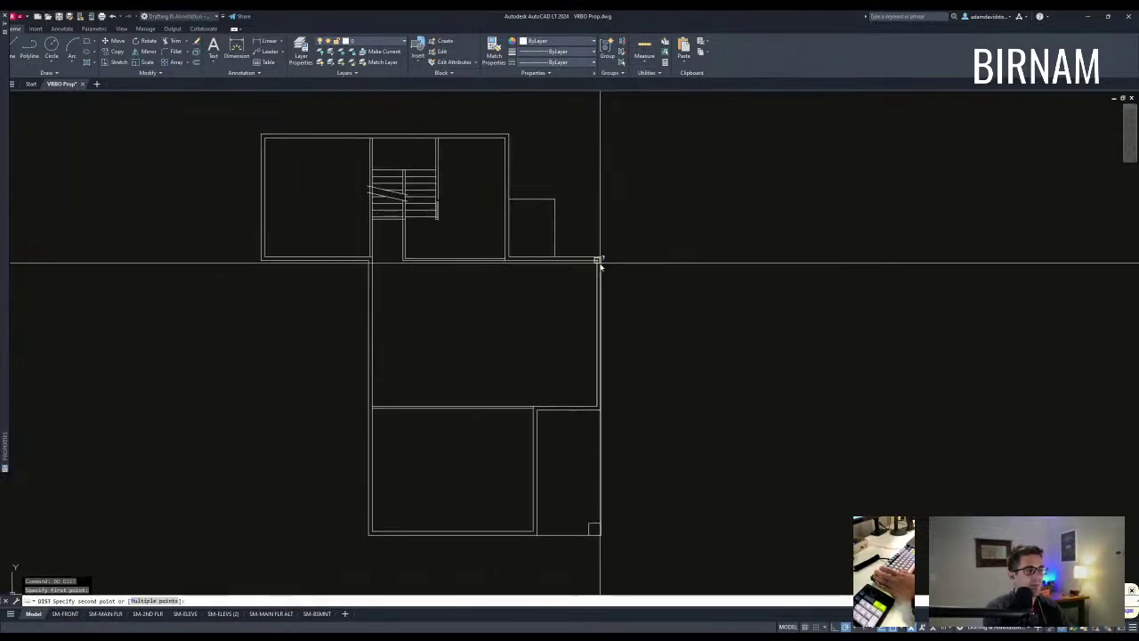
pyautogui.click(598, 260)
pyautogui.press('Escape')
pyautogui.press('Escape')
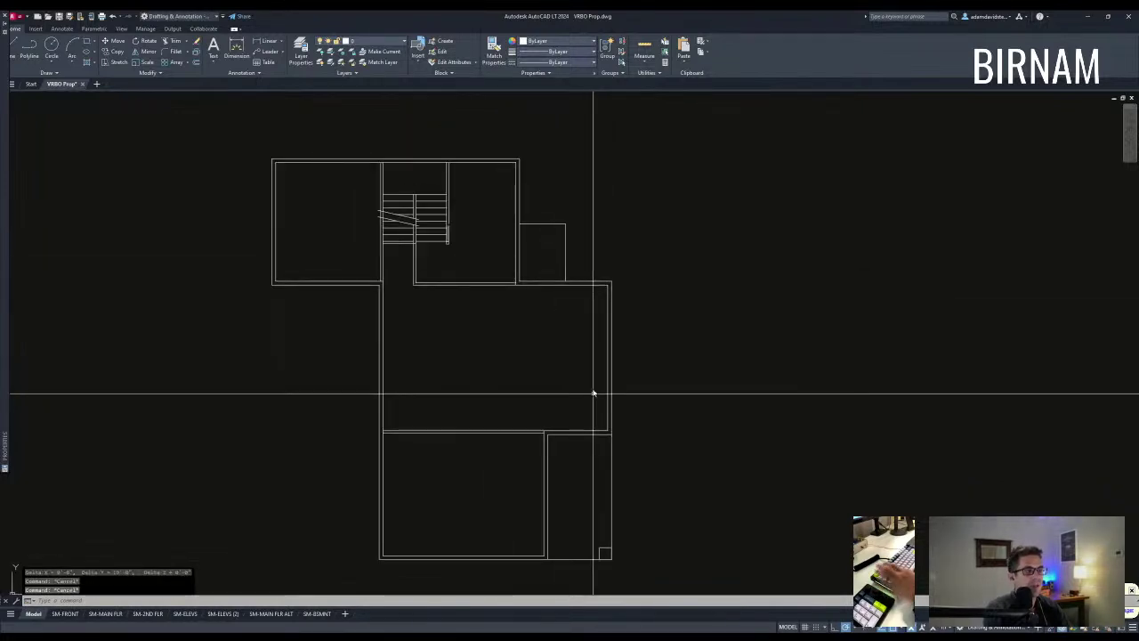
pyautogui.press('Escape')
pyautogui.moveTo(595, 425); pyautogui.dragTo(577, 386, button='middle')
pyautogui.scroll(-2, 562, 397)
pyautogui.scroll(5, 572, 330)
pyautogui.press('Return')
pyautogui.click(633, 422)
pyautogui.click(634, 188)
pyautogui.scroll(-2, 614, 335)
pyautogui.press('Escape')
pyautogui.press('Escape')
pyautogui.press('Escape')
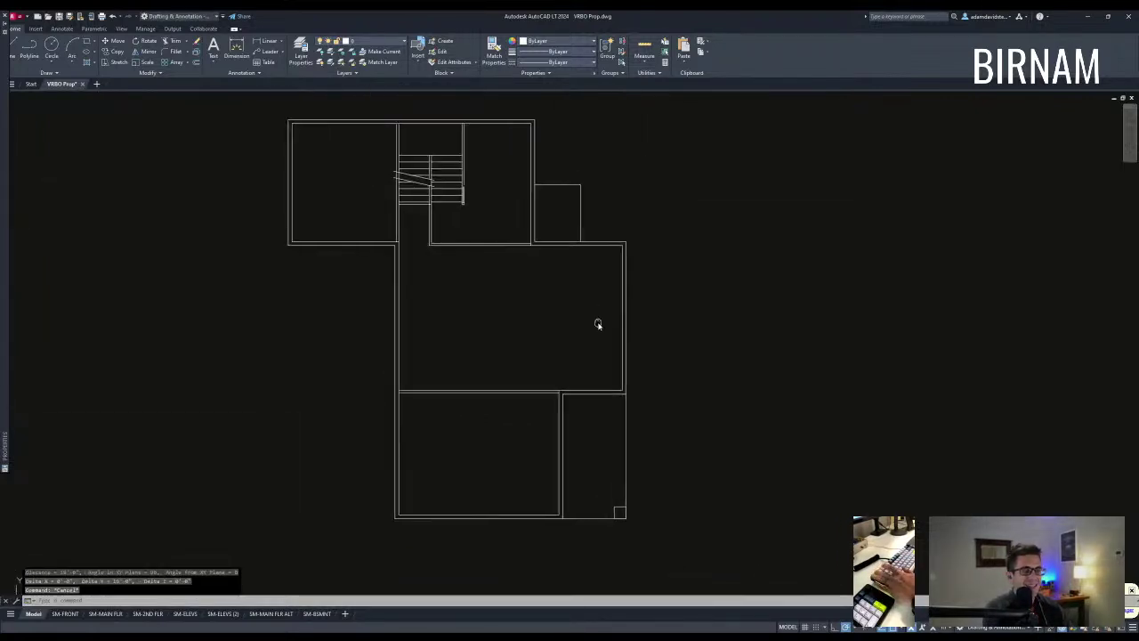
pyautogui.scroll(1, 624, 392)
pyautogui.scroll(-1, 595, 315)
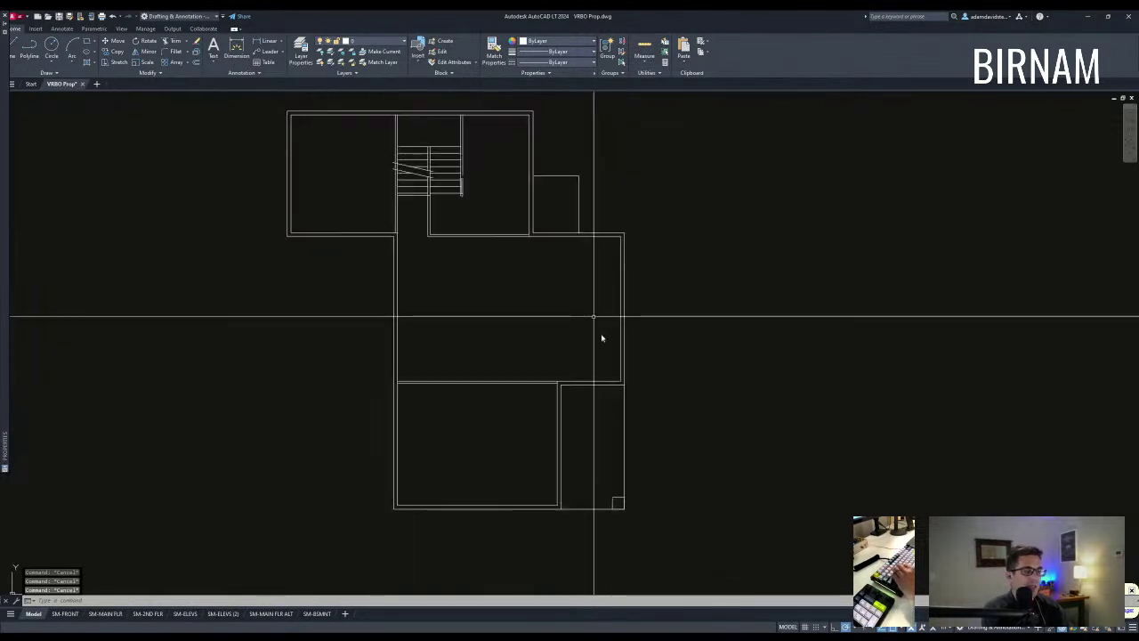
# Step: Offset the wall line below the upper-right room 6' downward, and offset the copy by 3.5" to form a partition
pyautogui.moveTo(595, 315); pyautogui.dragTo(601, 338, button='middle')
pyautogui.write('o')
pyautogui.press('Return')
pyautogui.write('8')
pyautogui.press('Escape')
pyautogui.press('Return')
pyautogui.click(575, 296)
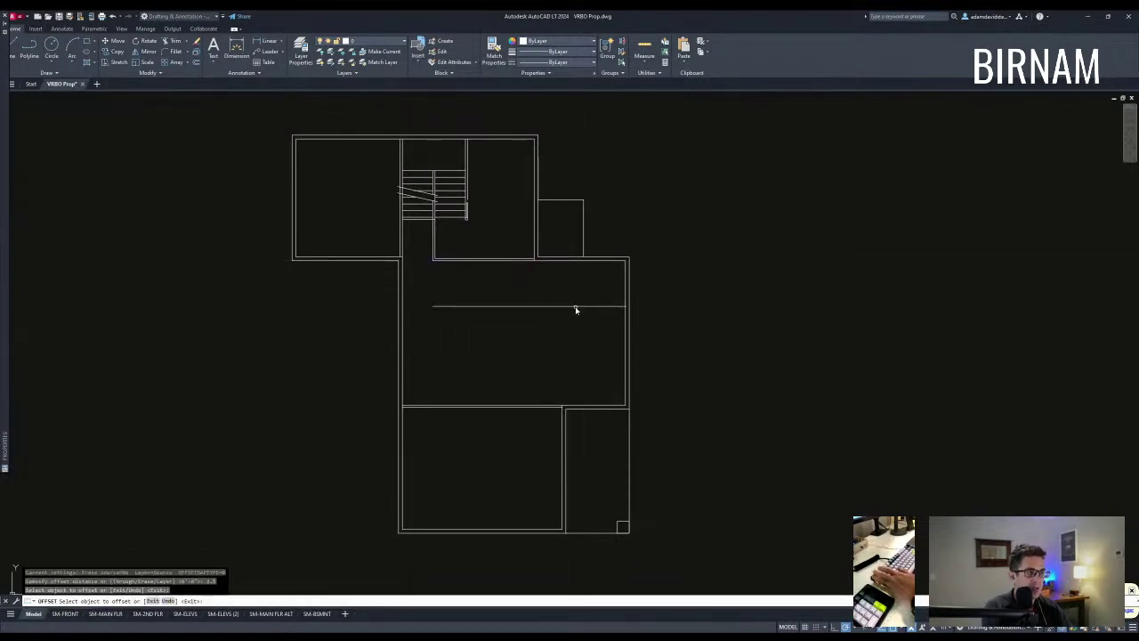
pyautogui.press('Escape')
pyautogui.moveTo(537, 336); pyautogui.dragTo(538, 325, button='middle')
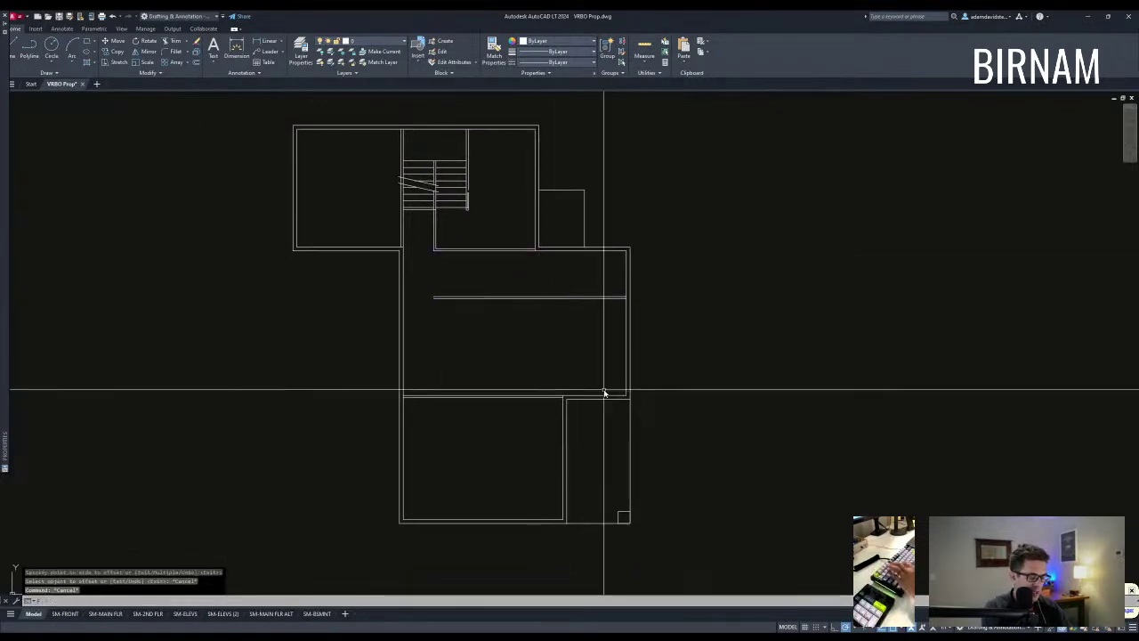
# Step: Offset the middle room's right inner wall line 13' inward and trim the new horizontal partition back to it
pyautogui.write('of')
pyautogui.press('Return')
pyautogui.write('13')
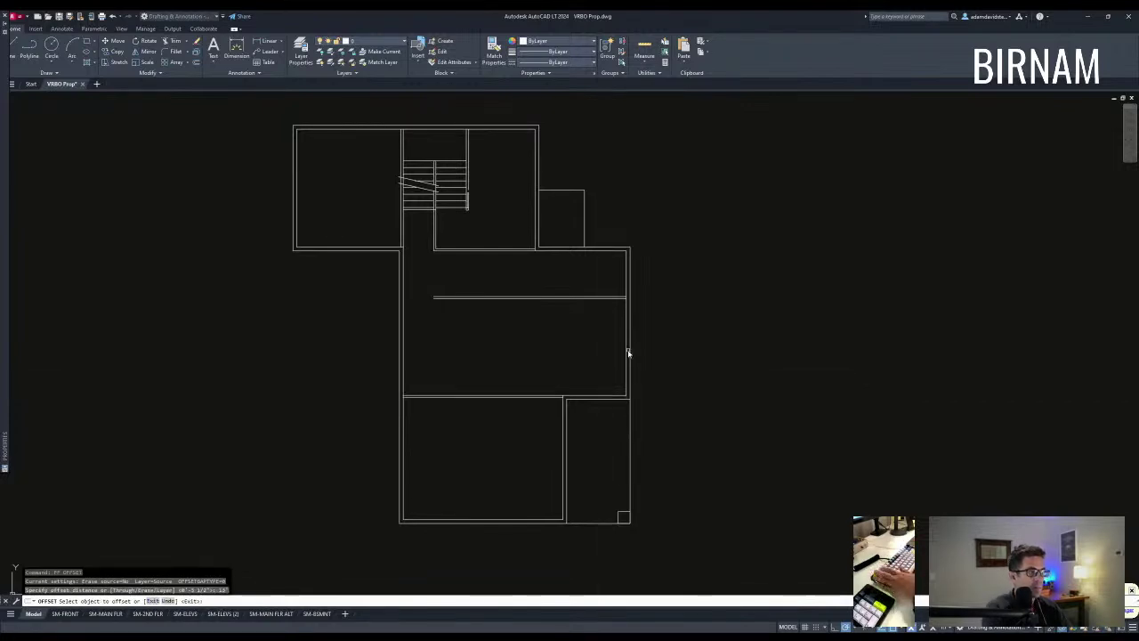
pyautogui.click(549, 354)
pyautogui.press('Escape')
pyautogui.press('Escape')
pyautogui.click(490, 286)
pyautogui.press('Escape')
pyautogui.press('Escape')
# Step: Offset the new vertical partition line by 3.5" to give the wall its thickness
pyautogui.write('of')
pyautogui.press('Return')
pyautogui.write('3.5')
pyautogui.press('Return')
pyautogui.click(521, 324)
pyautogui.press('Escape')
pyautogui.press('Escape')
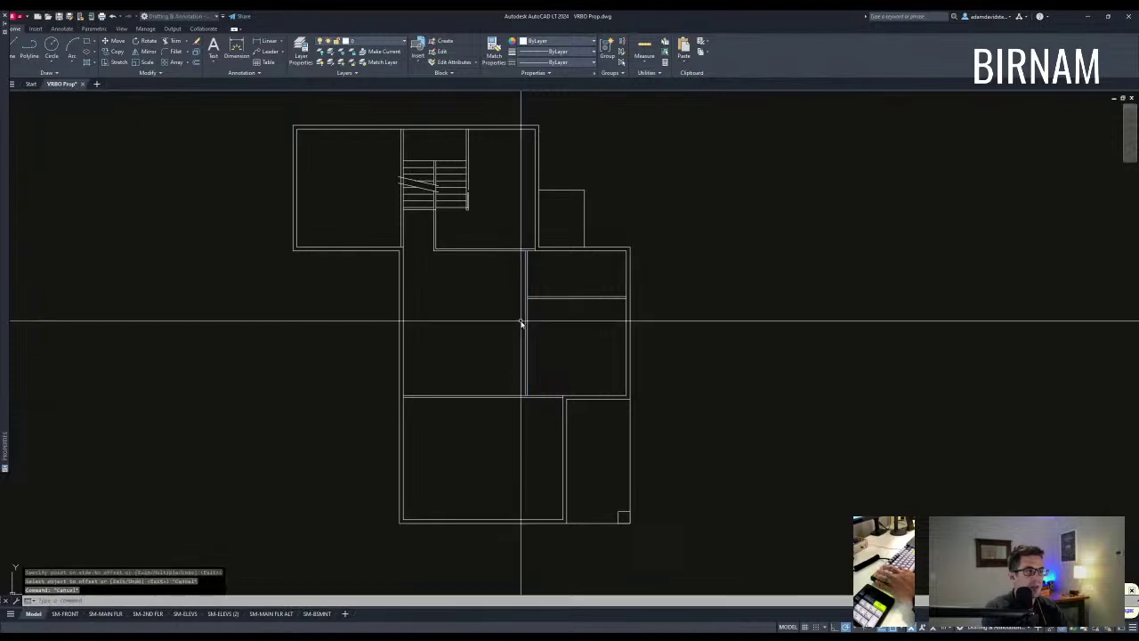
pyautogui.press('Escape')
pyautogui.press('Escape')
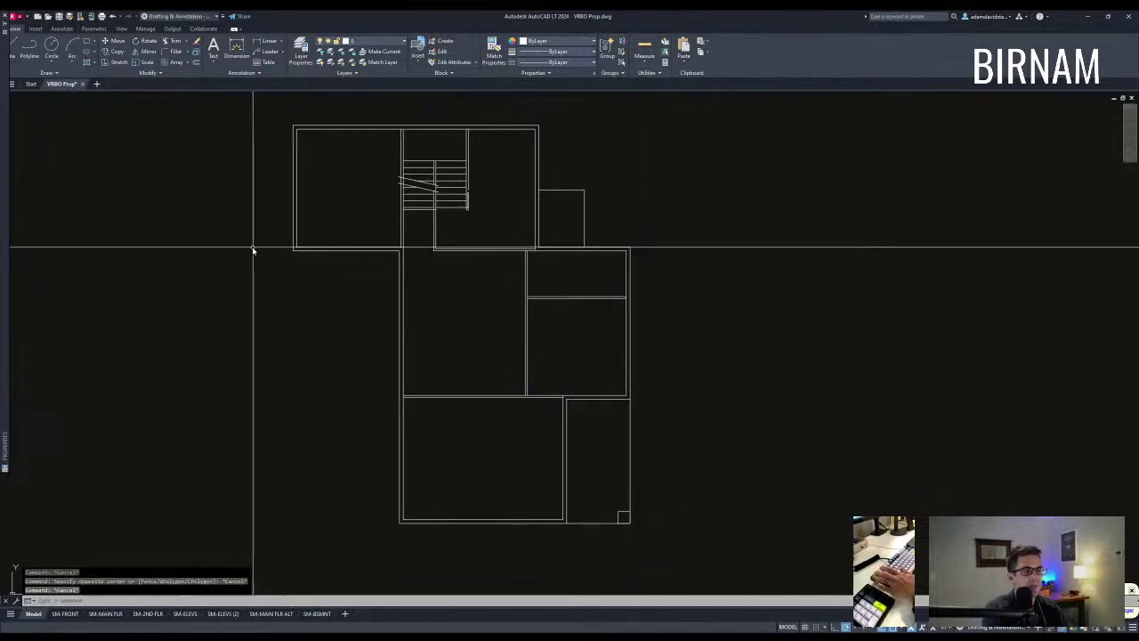
pyautogui.click(269, 258)
pyautogui.press('Escape')
# Step: Erase the short wall end piece at the bottom of the stair's right-hand wall
pyautogui.moveTo(491, 236); pyautogui.dragTo(492, 243, button='middle')
pyautogui.scroll(2, 492, 243)
pyautogui.moveTo(480, 295); pyautogui.dragTo(473, 308, button='middle')
pyautogui.click(401, 267)
pyautogui.click(427, 268)
pyautogui.click(477, 209)
pyautogui.write('ect ')
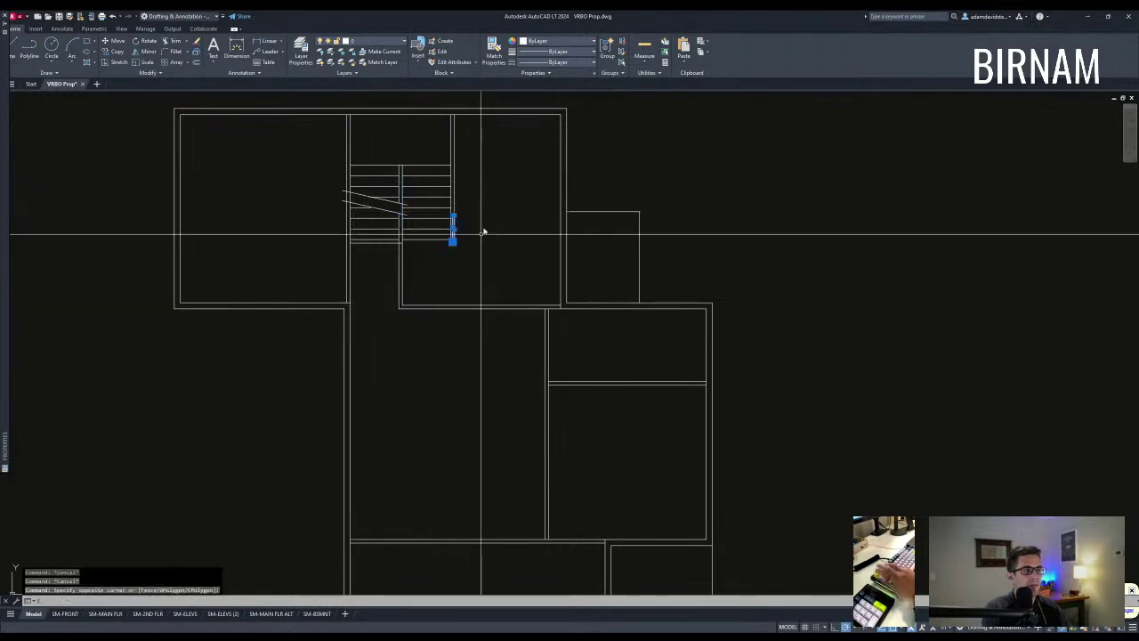
# Step: Fillet the wall lines below the stairs with the stair's right-hand wall lines to close the stair's lower-right corner
pyautogui.write('f')
pyautogui.press('Return')
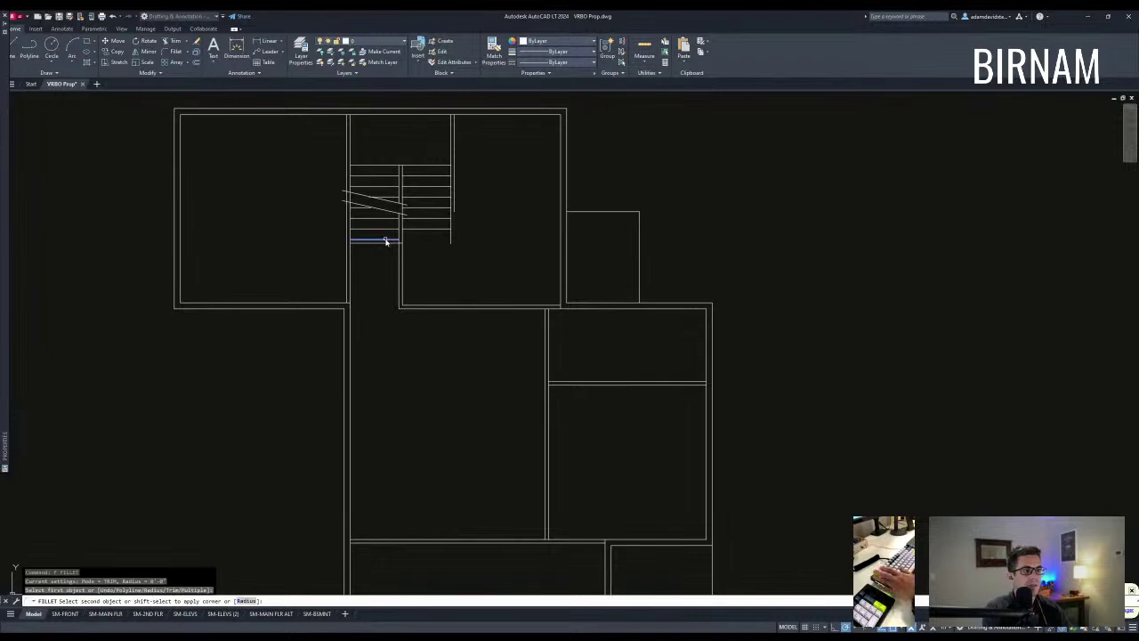
pyautogui.click(451, 210)
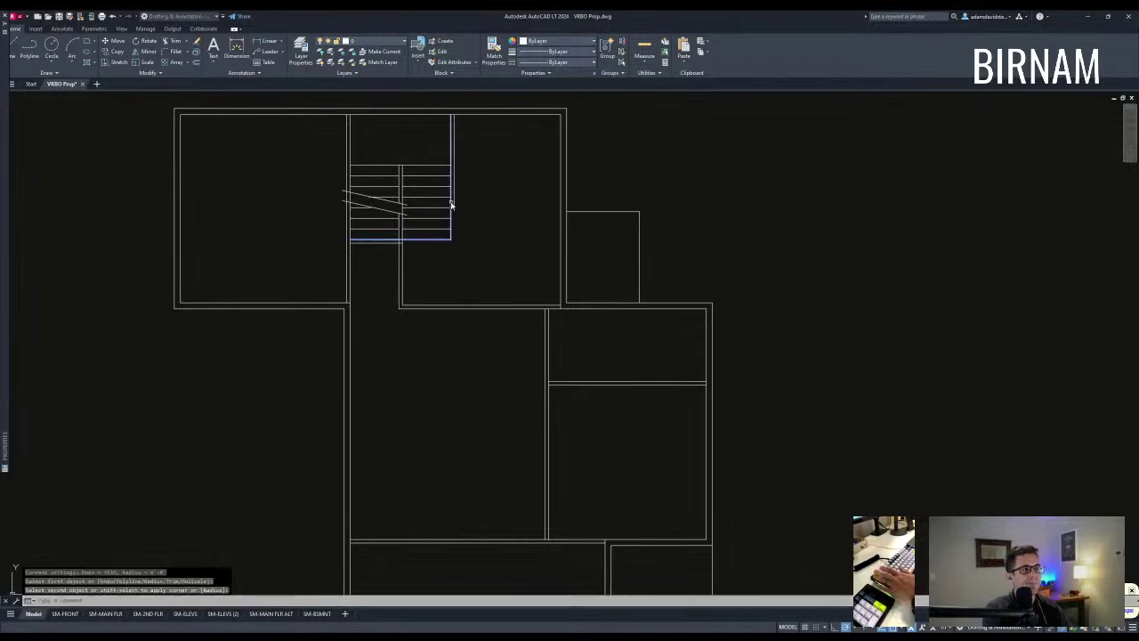
pyautogui.click(388, 242)
# Step: Trim the stair's centre wall lines so they end at the wall below the stairs
pyautogui.write('tr')
pyautogui.press('Return')
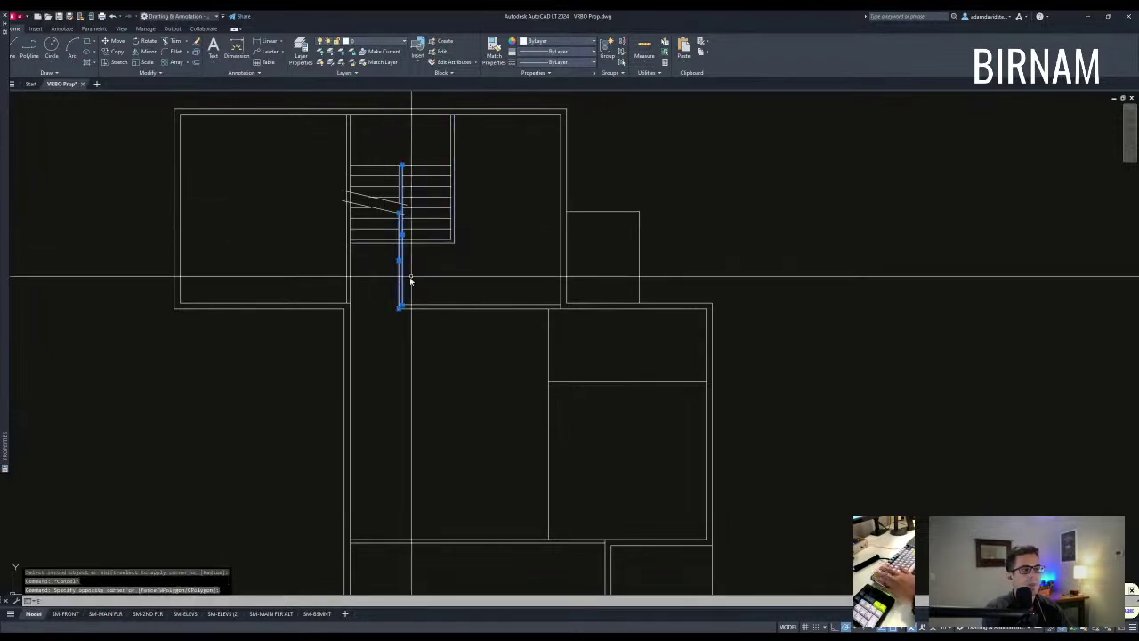
pyautogui.scroll(6, 402, 238)
pyautogui.click(402, 238)
pyautogui.click(413, 253)
pyautogui.scroll(-5, 345, 274)
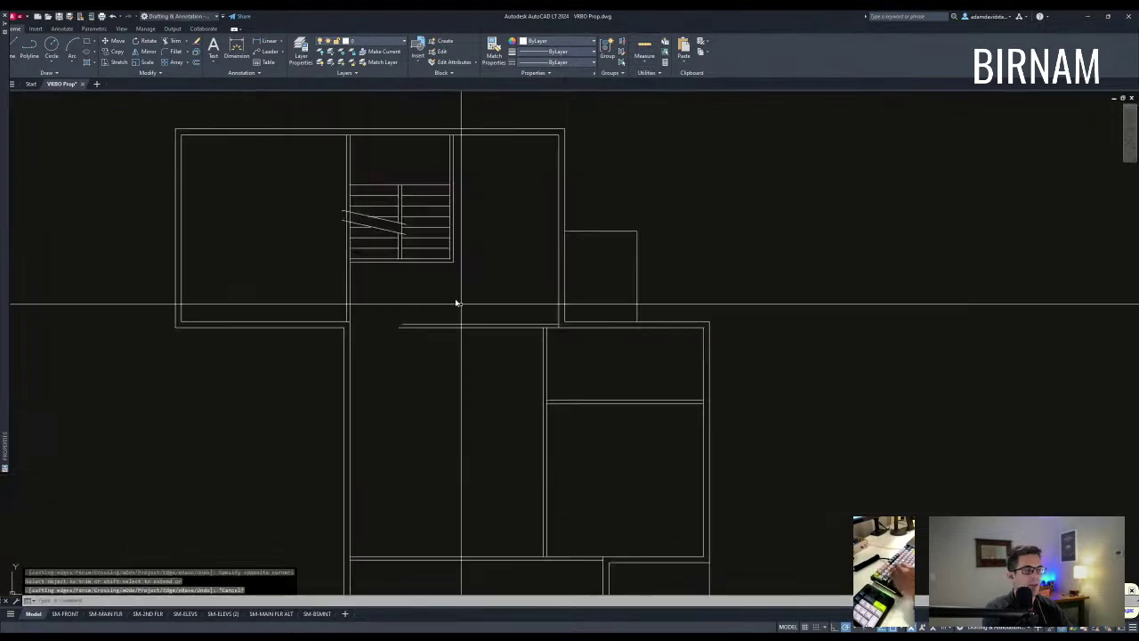
pyautogui.press('Escape')
# Step: Fillet the horizontal wall lines below the upper-right room with the new vertical partition lines to form a corner
pyautogui.write('f')
pyautogui.press('Return')
pyautogui.click(548, 334)
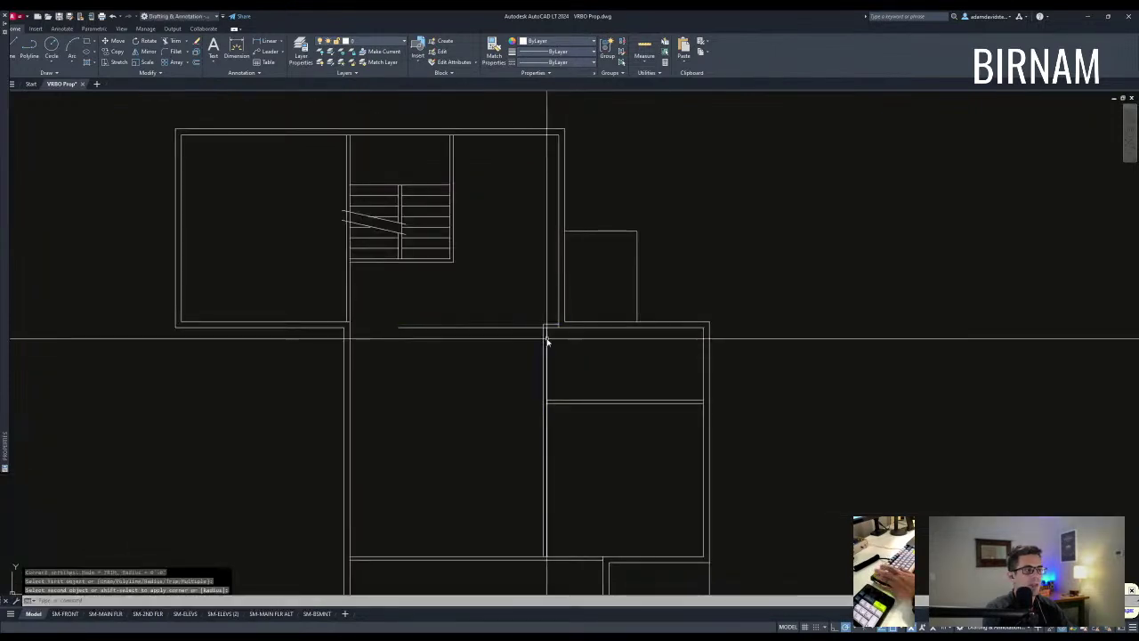
pyautogui.press('Escape')
pyautogui.scroll(-2, 545, 388)
pyautogui.moveTo(459, 529); pyautogui.dragTo(450, 440, button='middle')
pyautogui.click(412, 499)
pyautogui.press('Escape')
pyautogui.press('Escape')
pyautogui.moveTo(646, 236); pyautogui.dragTo(631, 285, button='middle')
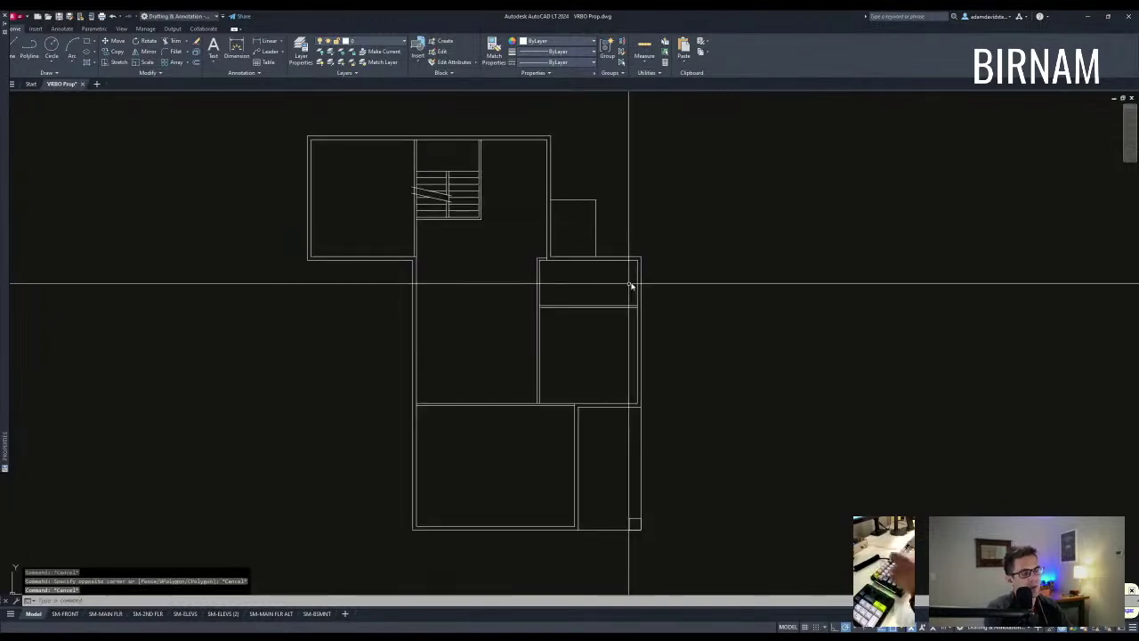
pyautogui.click(565, 502)
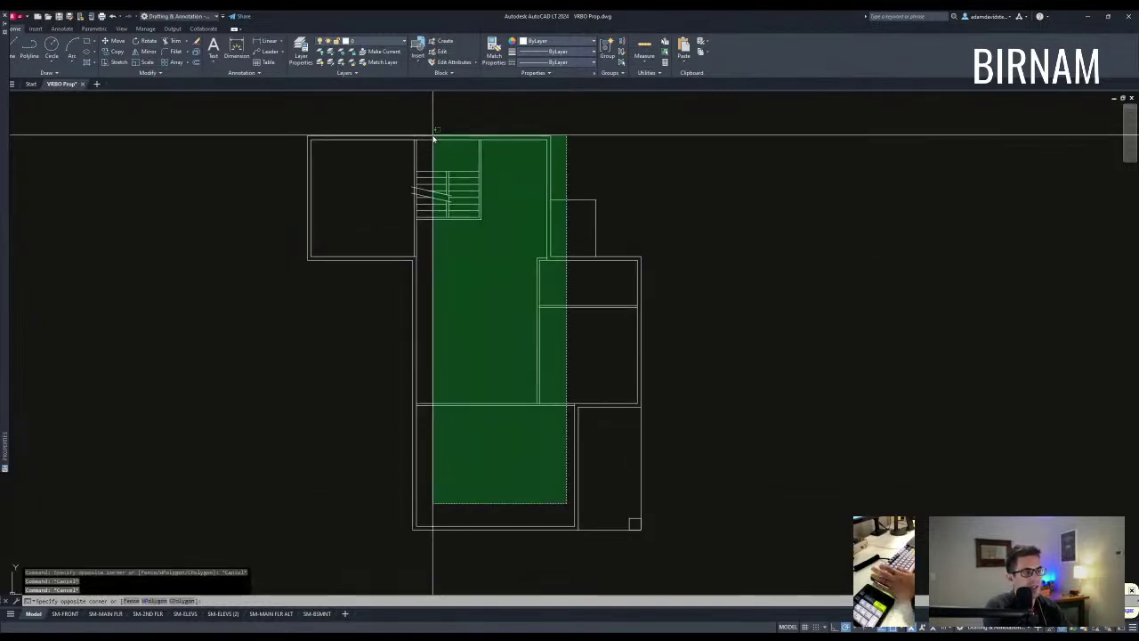
pyautogui.press('Escape')
# Step: Measure the plan's overall width along the lower partition line and again at the top of the right-hand rooms
pyautogui.write('di')
pyautogui.press('Return')
pyautogui.click(642, 408)
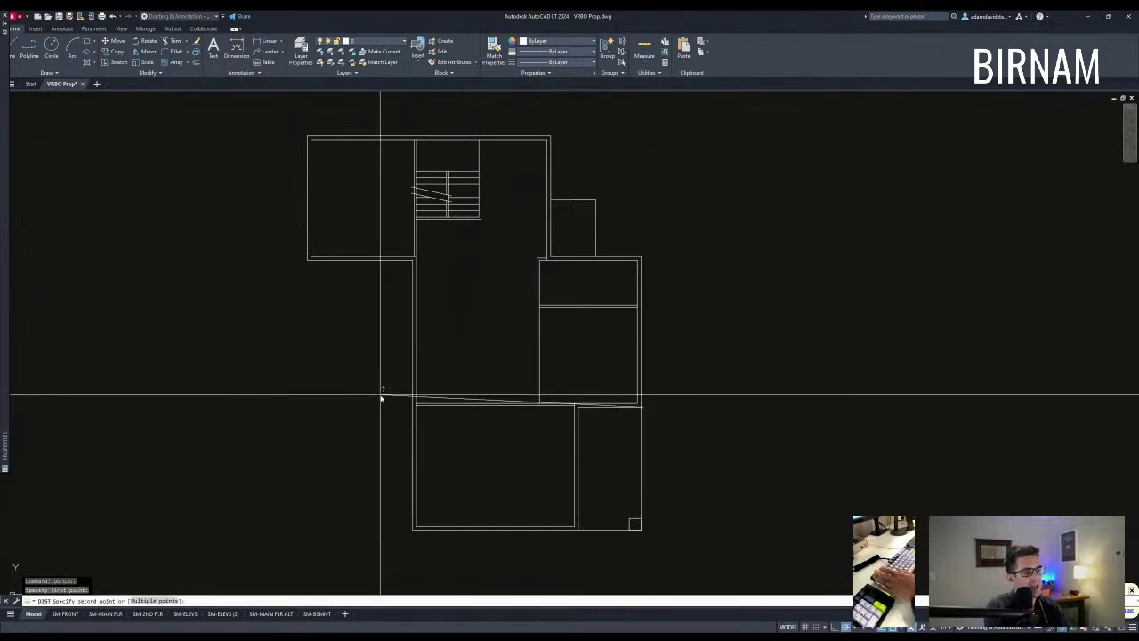
pyautogui.click(413, 407)
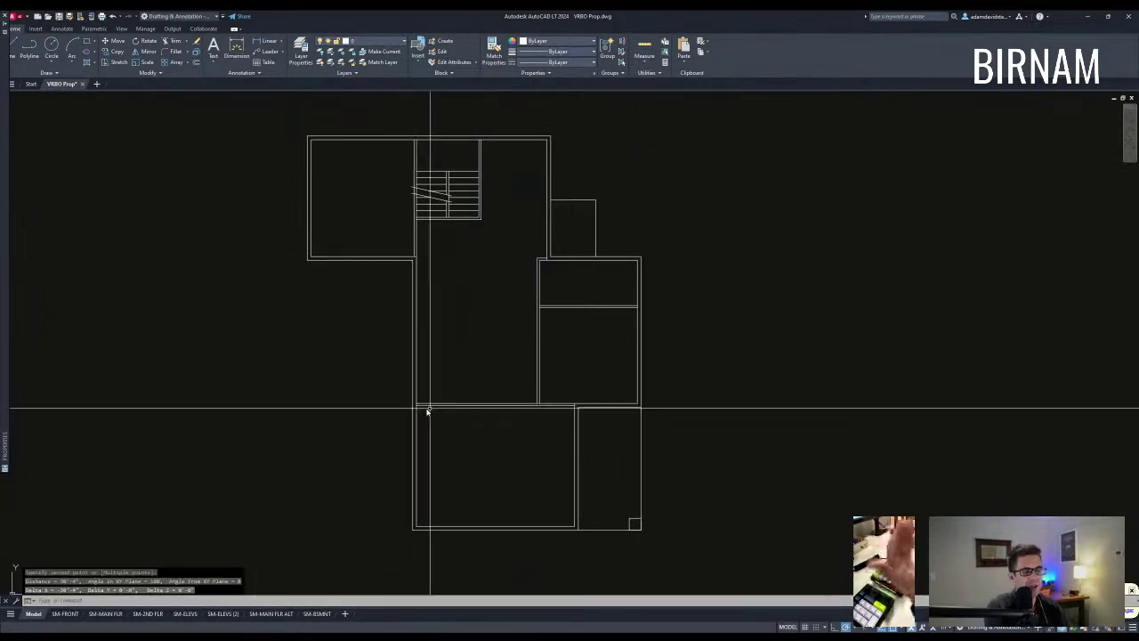
pyautogui.press('Return')
pyautogui.click(641, 264)
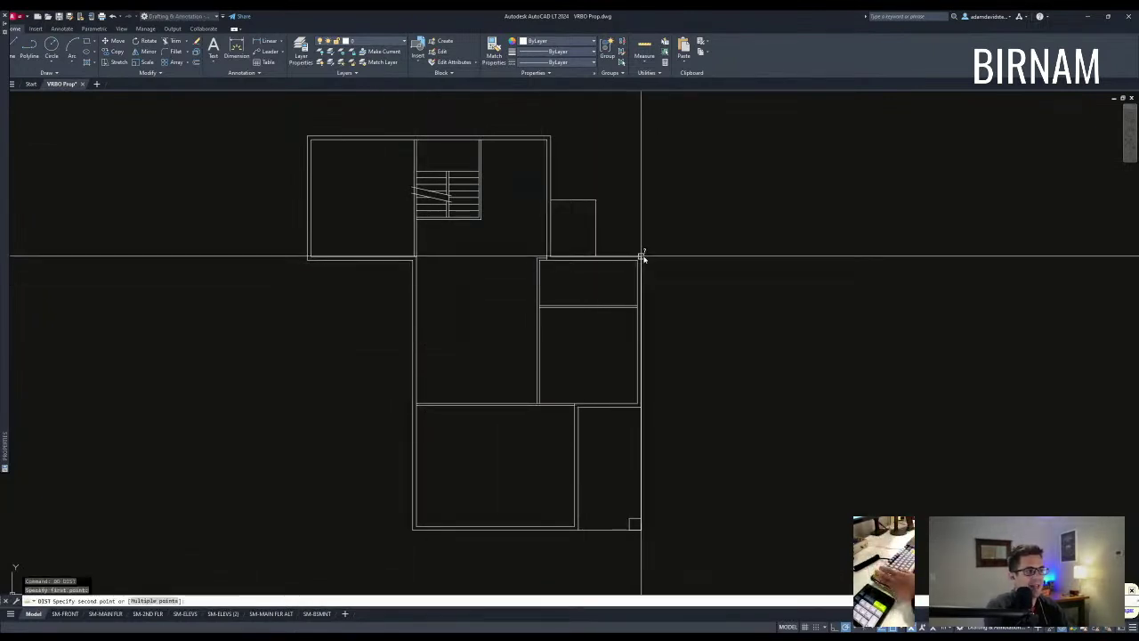
pyautogui.click(410, 261)
# Step: Measure the outer length of the upper-left room's left exterior wall
pyautogui.press('Return')
pyautogui.click(307, 259)
pyautogui.click(307, 136)
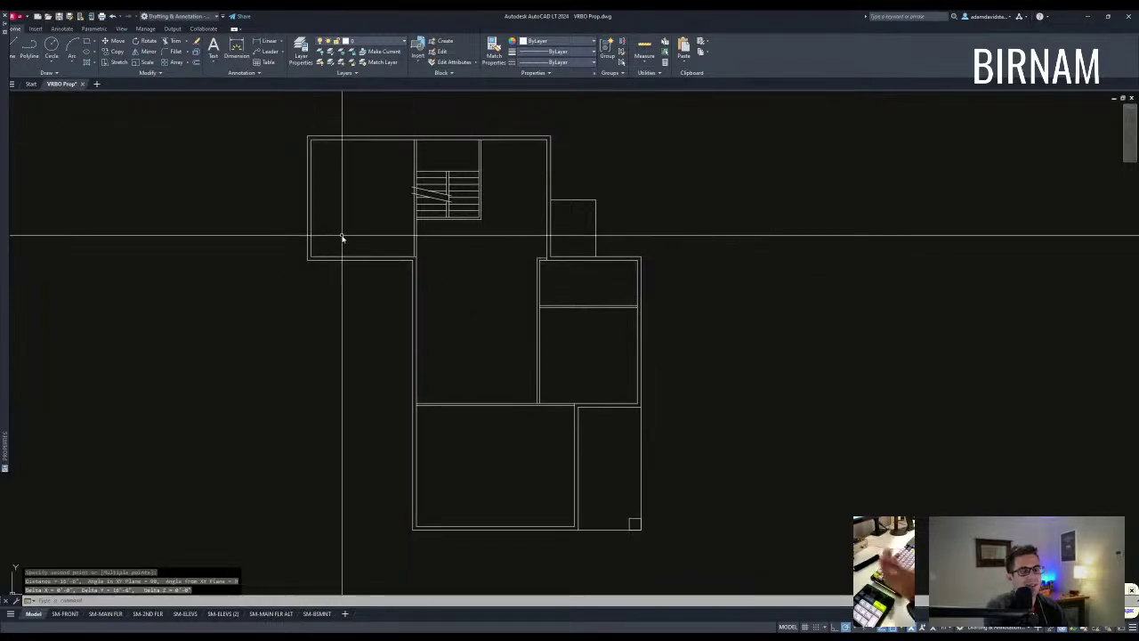
pyautogui.scroll(-2, 390, 191)
pyautogui.press('Escape')
pyautogui.press('Escape')
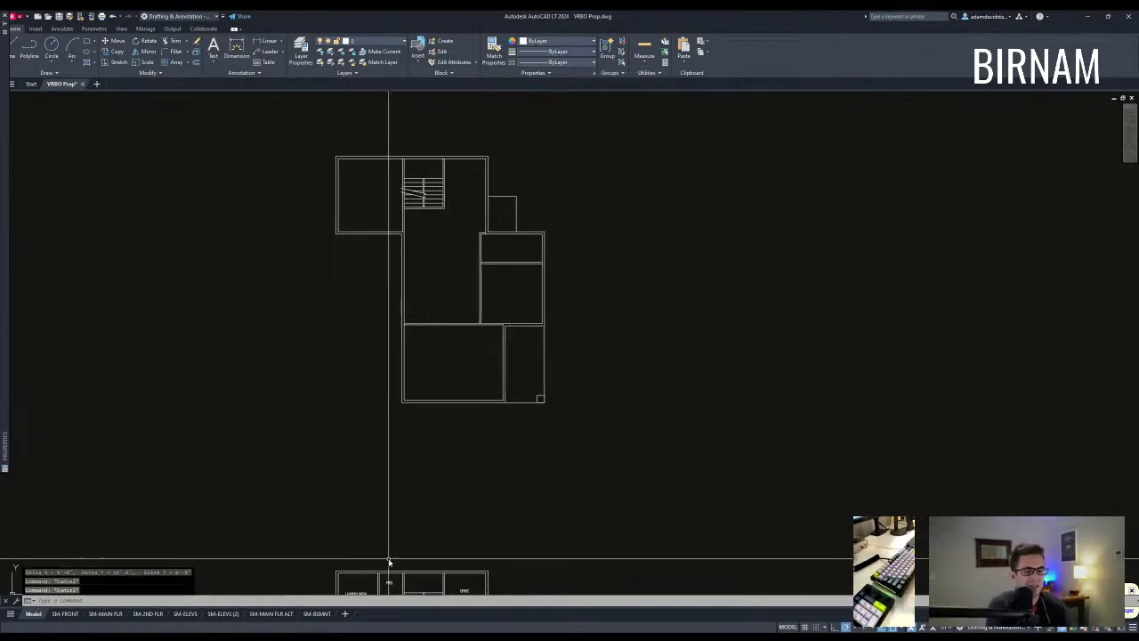
pyautogui.click(395, 639)
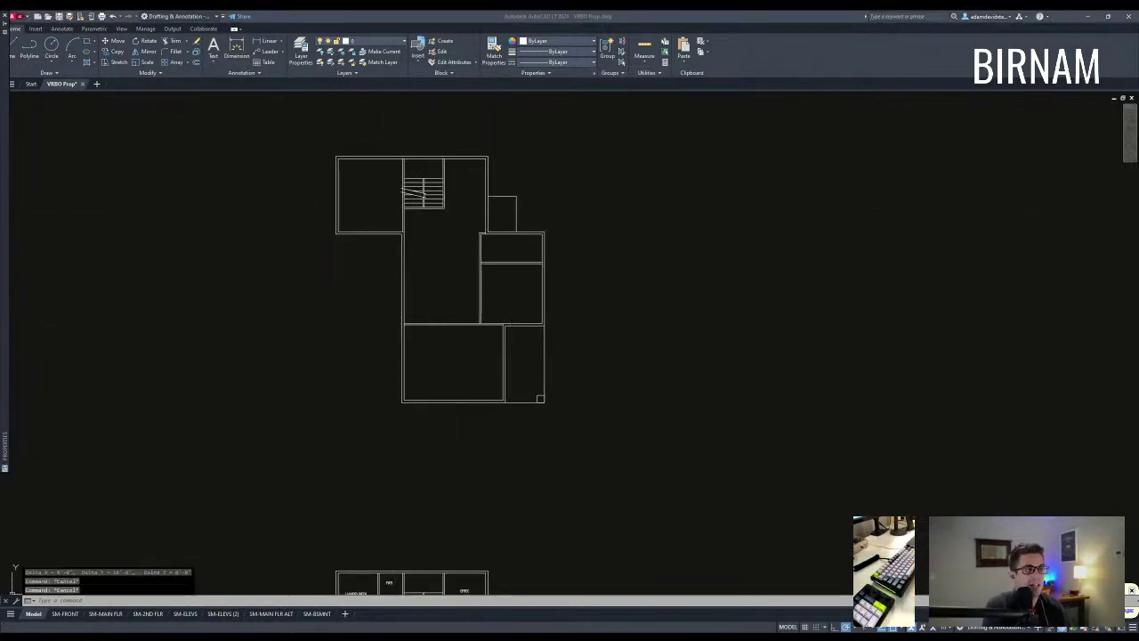
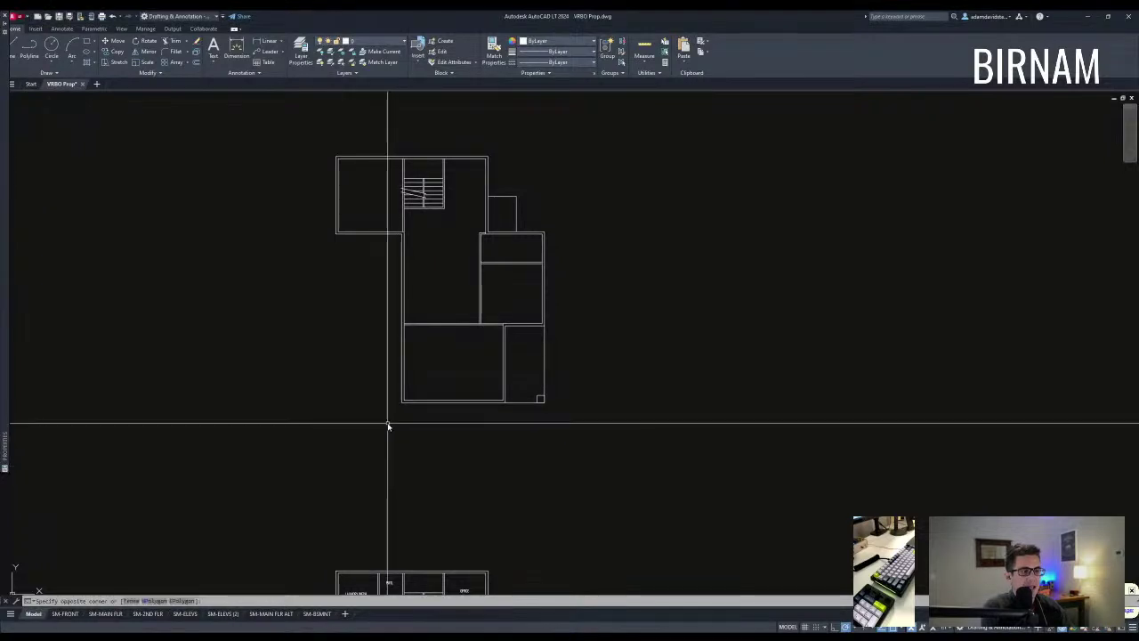
pyautogui.click(389, 422)
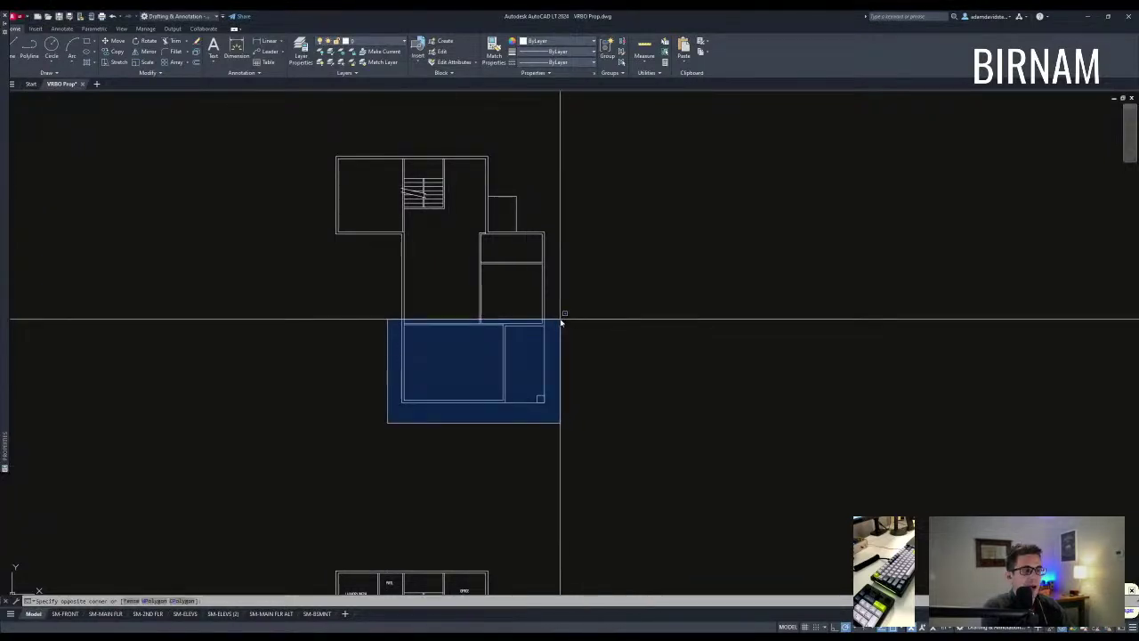
pyautogui.press('Escape')
pyautogui.press('Escape')
pyautogui.scroll(2, 417, 415)
pyautogui.click(406, 408)
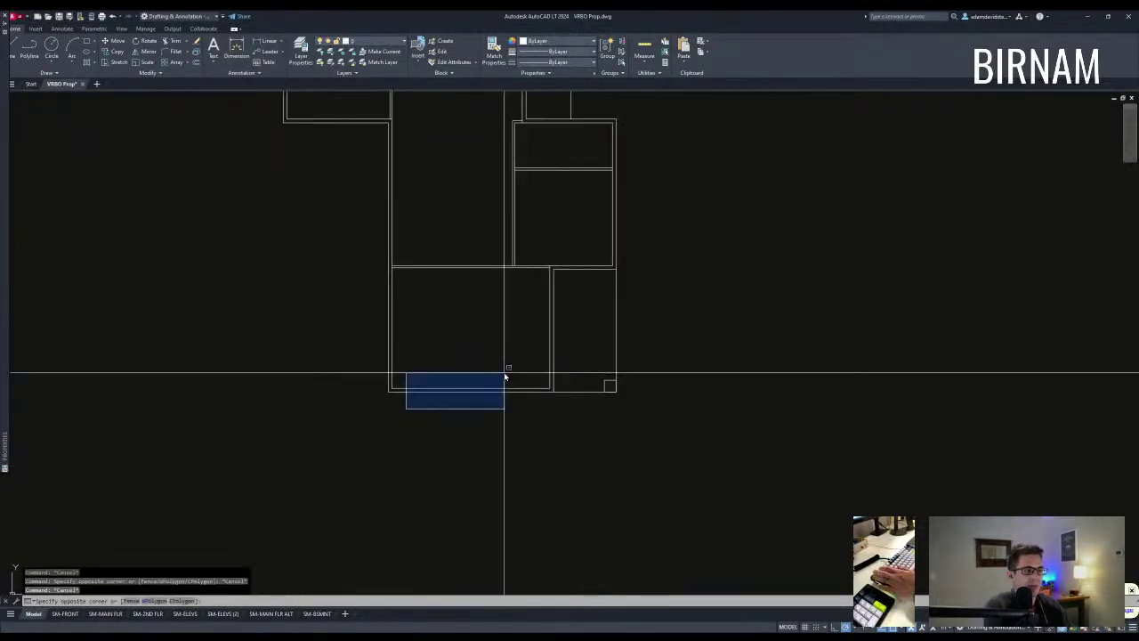
pyautogui.press('Escape')
pyautogui.click(538, 417)
pyautogui.press('Escape')
pyautogui.moveTo(638, 247); pyautogui.dragTo(629, 272, button='middle')
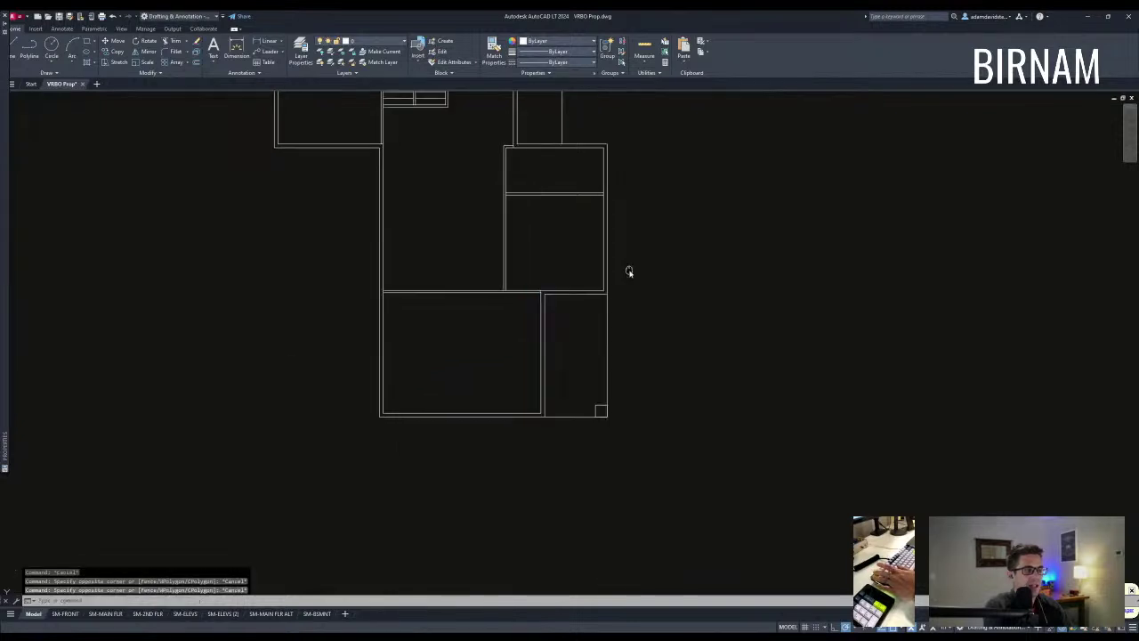
pyautogui.scroll(-2, 557, 391)
pyautogui.click(511, 383)
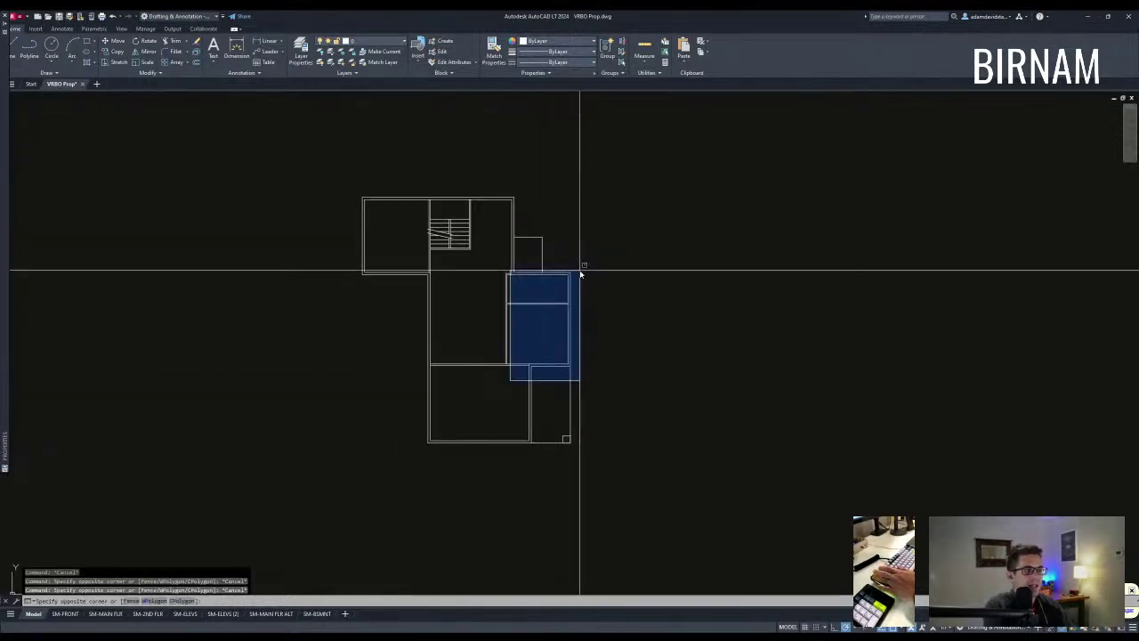
pyautogui.press('Escape')
# Step: Fillet the short horizontal wall lines above the right-hand rooms with the stair's right-hand wall lines to enclose the upper-right room
pyautogui.scroll(2, 516, 329)
pyautogui.scroll(3, 526, 334)
pyautogui.write('f')
pyautogui.press('Return')
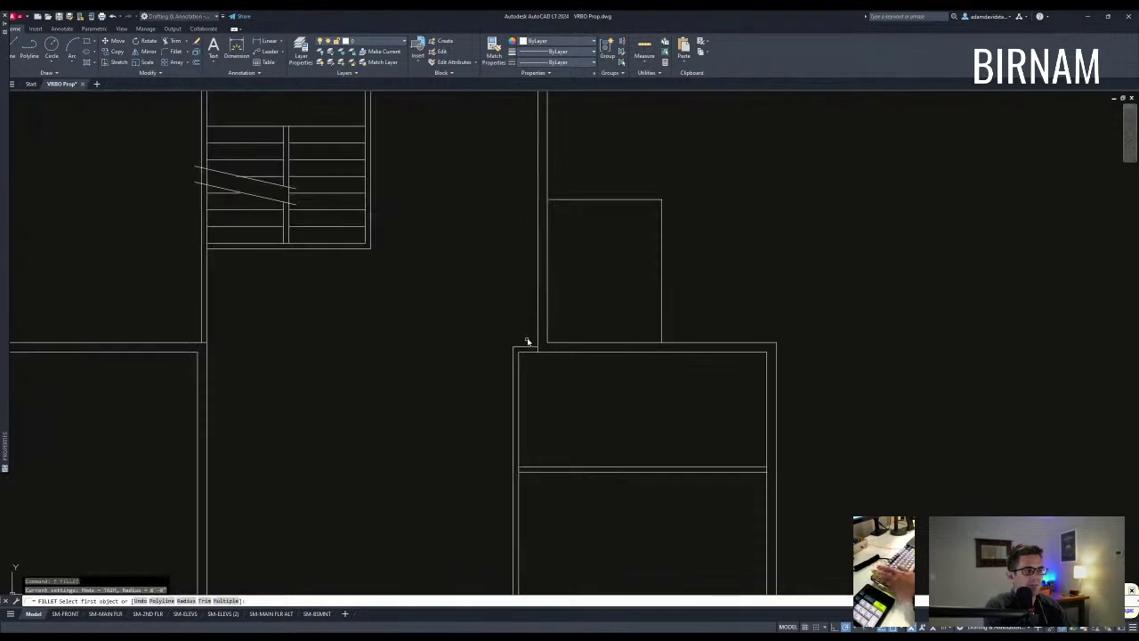
pyautogui.click(371, 235)
pyautogui.press('Return')
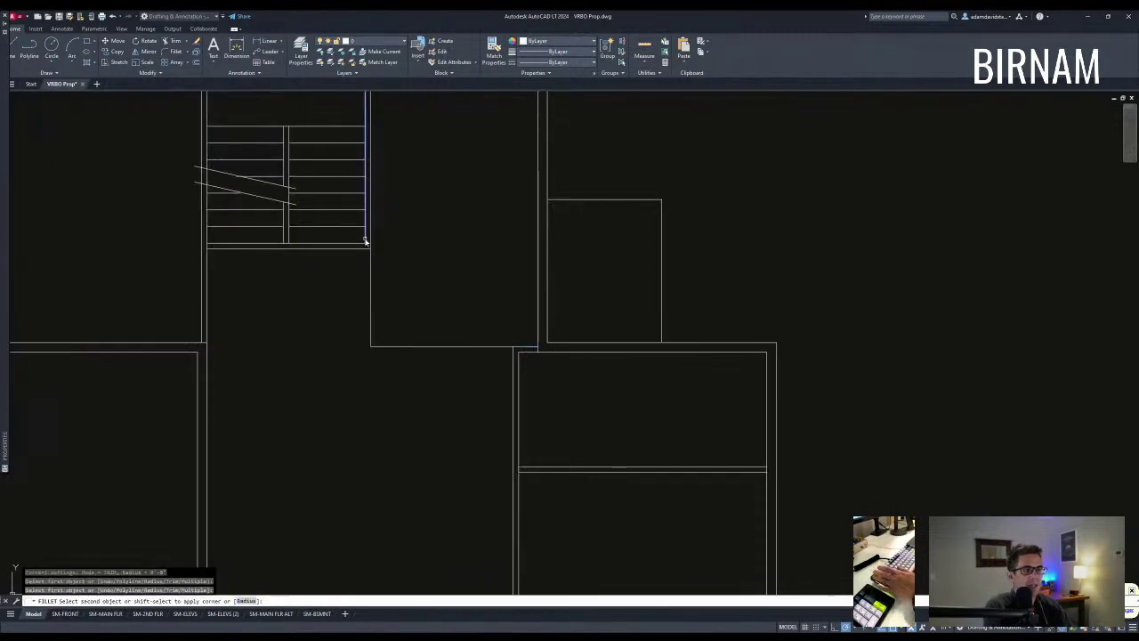
pyautogui.press('Escape')
pyautogui.scroll(-4, 520, 358)
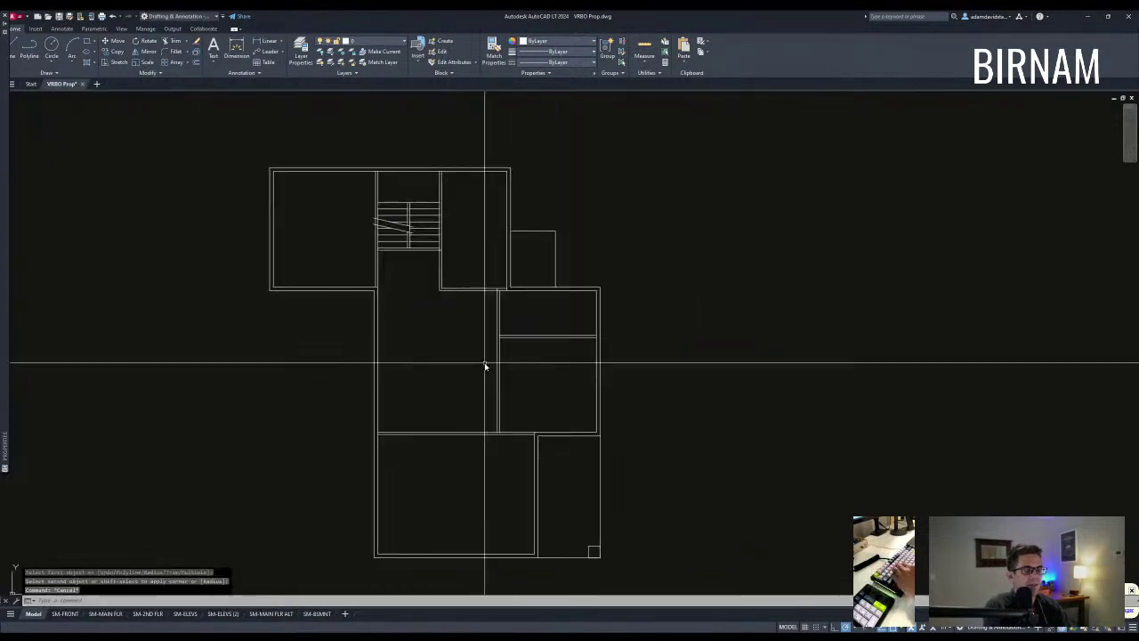
# Step: Measure the inside width of the upper-right room beside the stairs along its top wall
pyautogui.moveTo(496, 290); pyautogui.dragTo(496, 339, button='middle')
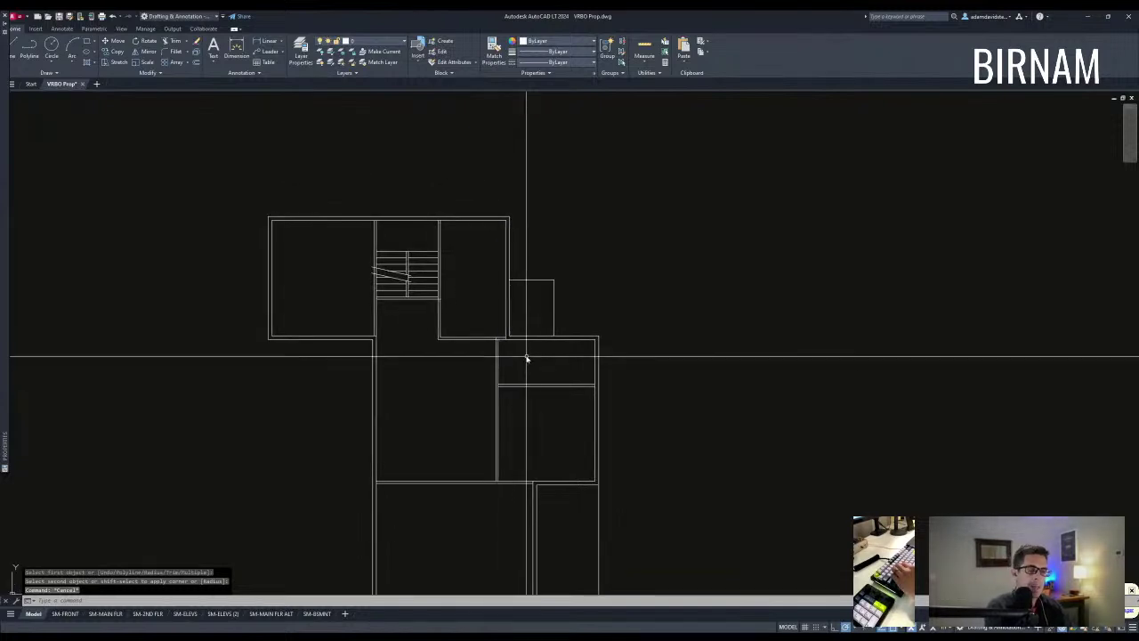
pyautogui.moveTo(526, 400); pyautogui.dragTo(524, 371, button='middle')
pyautogui.scroll(-2, 523, 371)
pyautogui.press('Escape')
pyautogui.press('Escape')
pyautogui.scroll(6, 493, 286)
pyautogui.write('dd')
pyautogui.press('space')
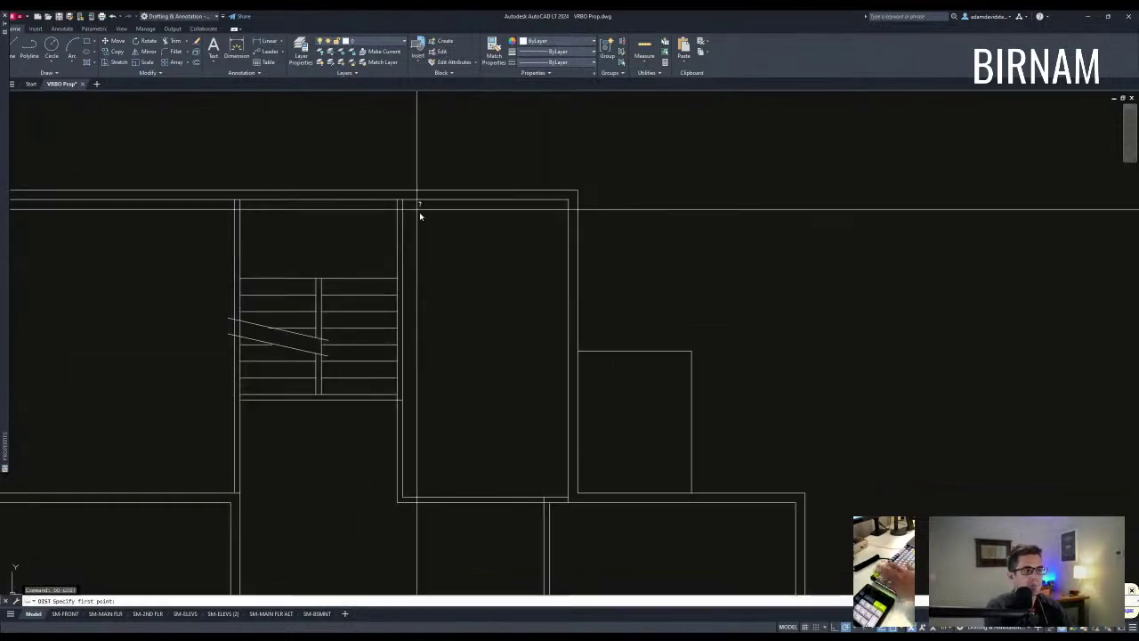
pyautogui.click(568, 198)
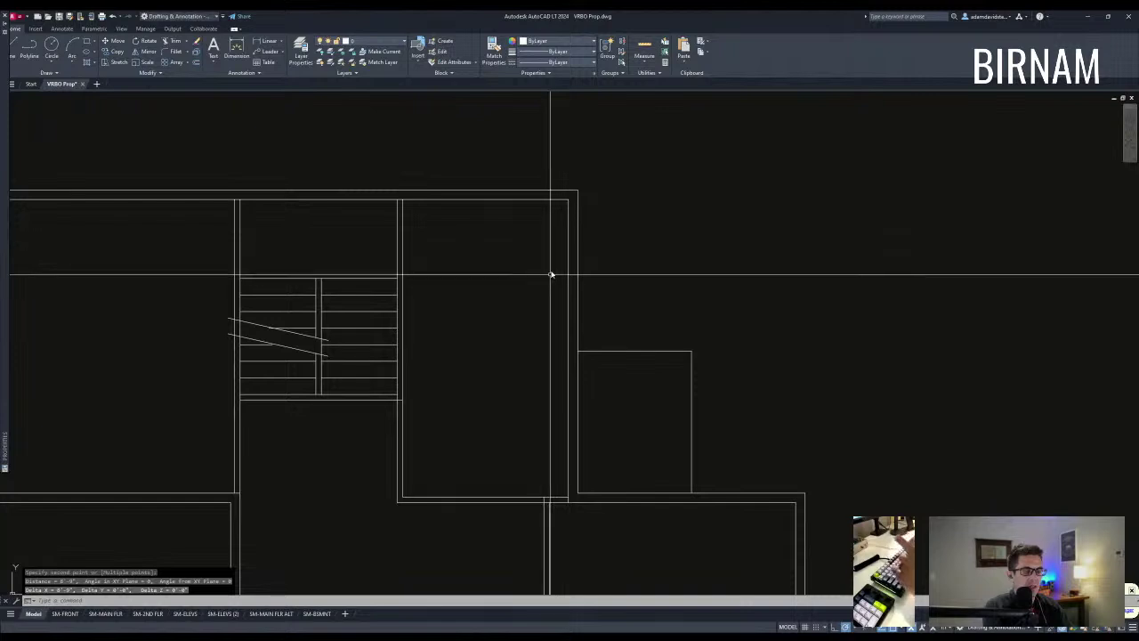
pyautogui.press('Escape')
pyautogui.press('Escape')
# Step: Measure the upper-left room diagonally between its inside lower-right and upper-left corners
pyautogui.scroll(-6, 534, 356)
pyautogui.scroll(4, 545, 398)
pyautogui.press('Escape')
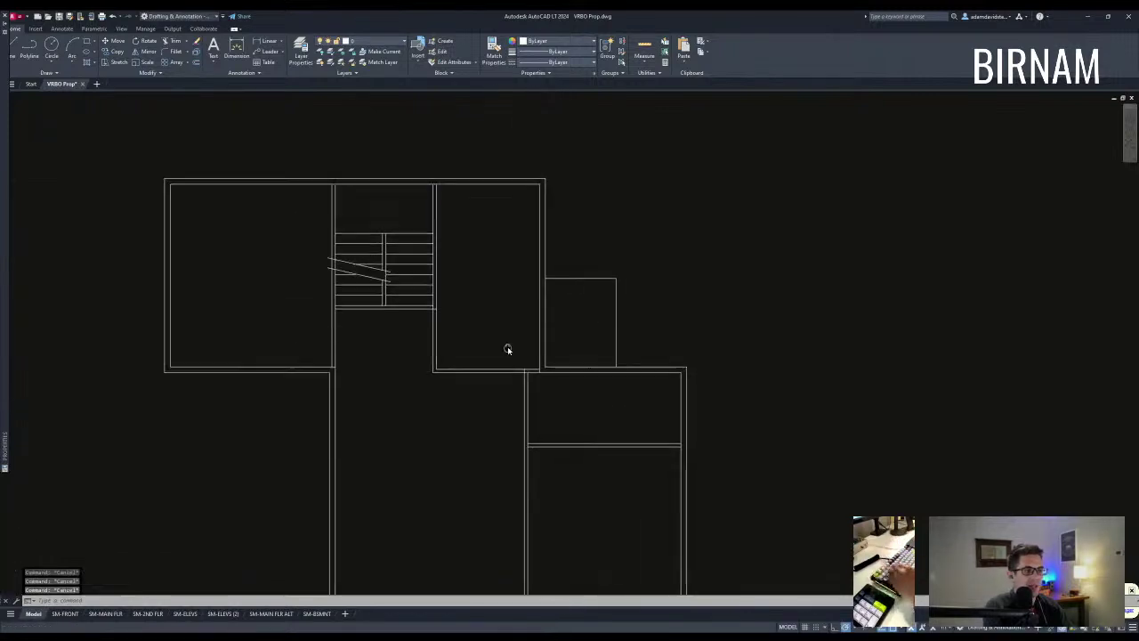
pyautogui.click(324, 336)
pyautogui.press('Escape')
pyautogui.moveTo(366, 306); pyautogui.dragTo(444, 314, button='middle')
pyautogui.write('dd')
pyautogui.press('space')
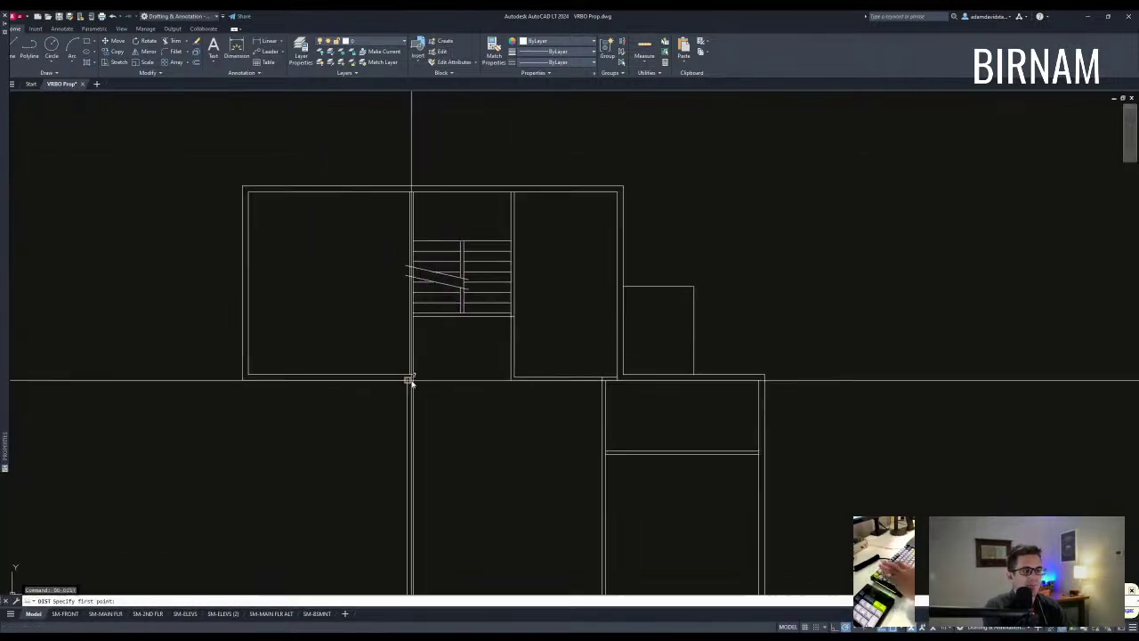
pyautogui.click(409, 375)
pyautogui.click(247, 196)
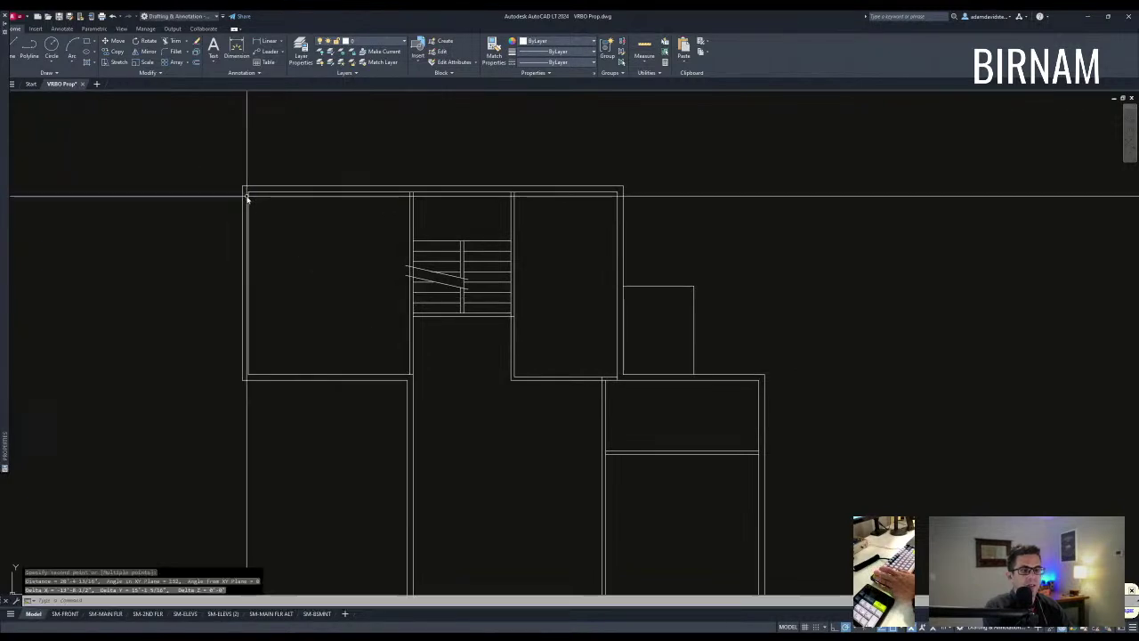
pyautogui.press('Escape')
pyautogui.press('Escape')
pyautogui.click(202, 394)
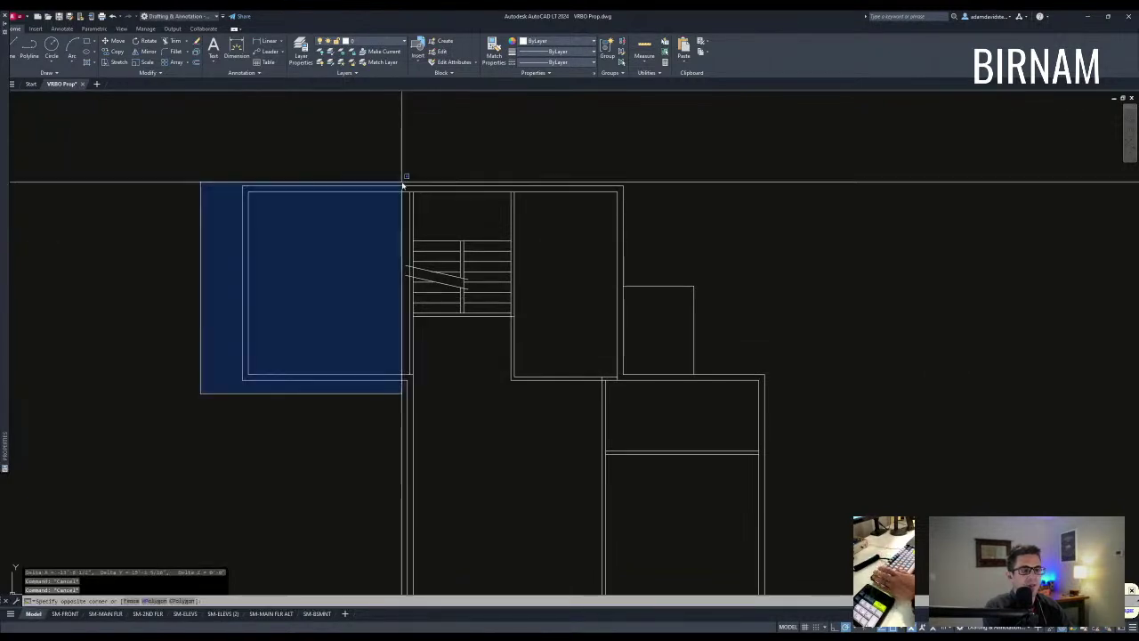
pyautogui.press('Escape')
pyautogui.press('Escape')
pyautogui.press('Escape')
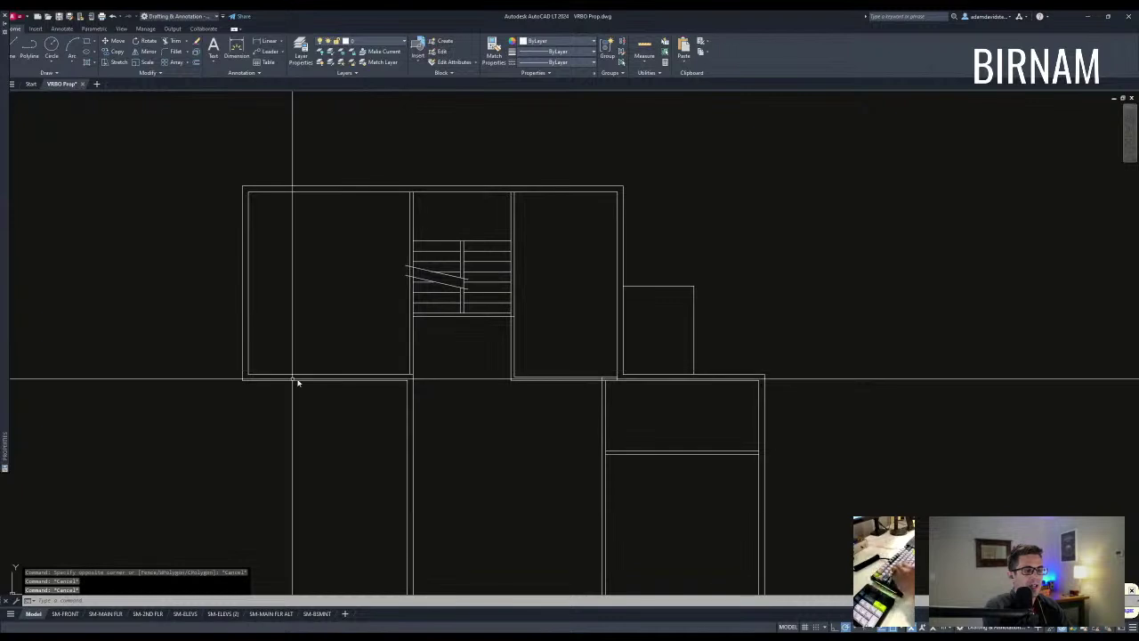
pyautogui.click(236, 384)
pyautogui.press('Escape')
pyautogui.scroll(-2, 382, 329)
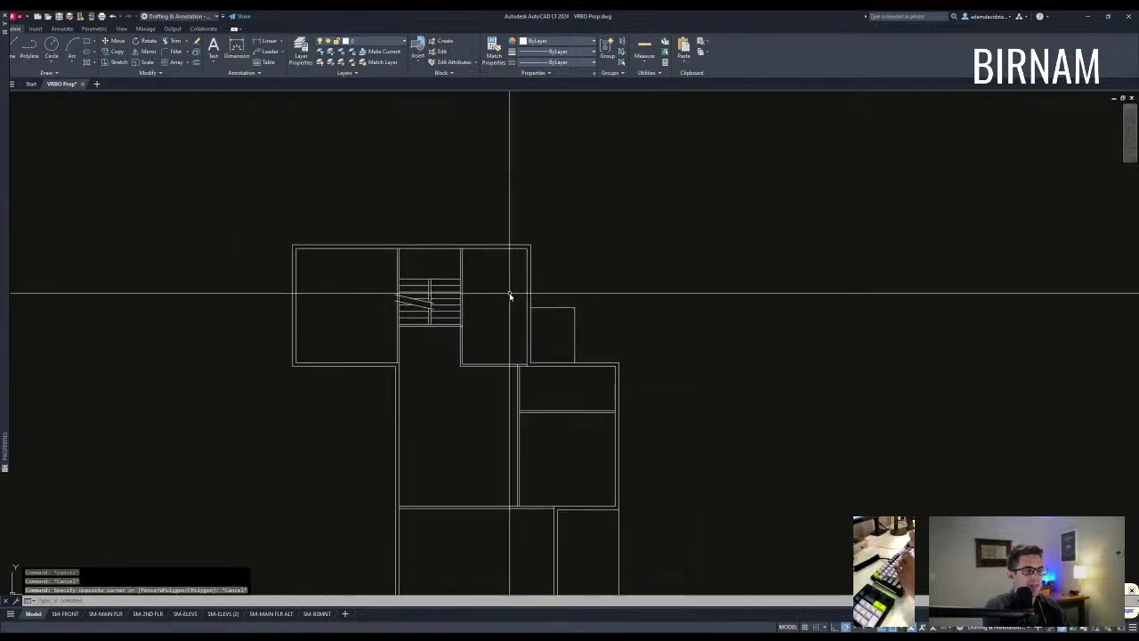
pyautogui.press('Escape')
pyautogui.press('Escape')
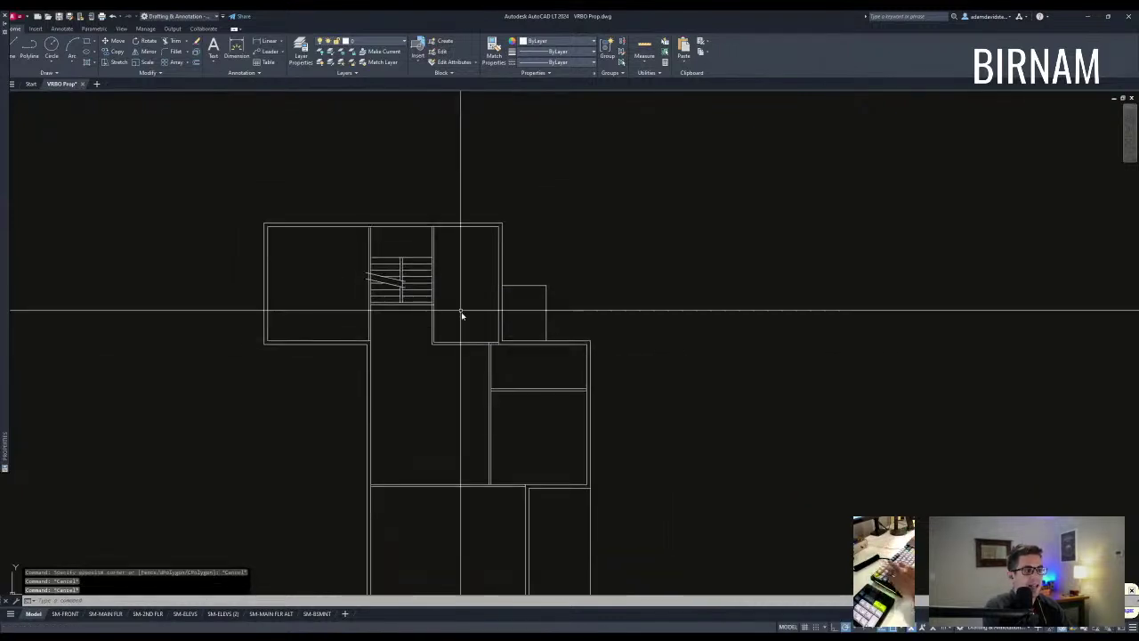
# Step: Measure the upper-right room diagonally from its inside upper-left corner to its lower-right corner
pyautogui.scroll(2, 460, 318)
pyautogui.click(397, 382)
pyautogui.press('Escape')
pyautogui.write('di')
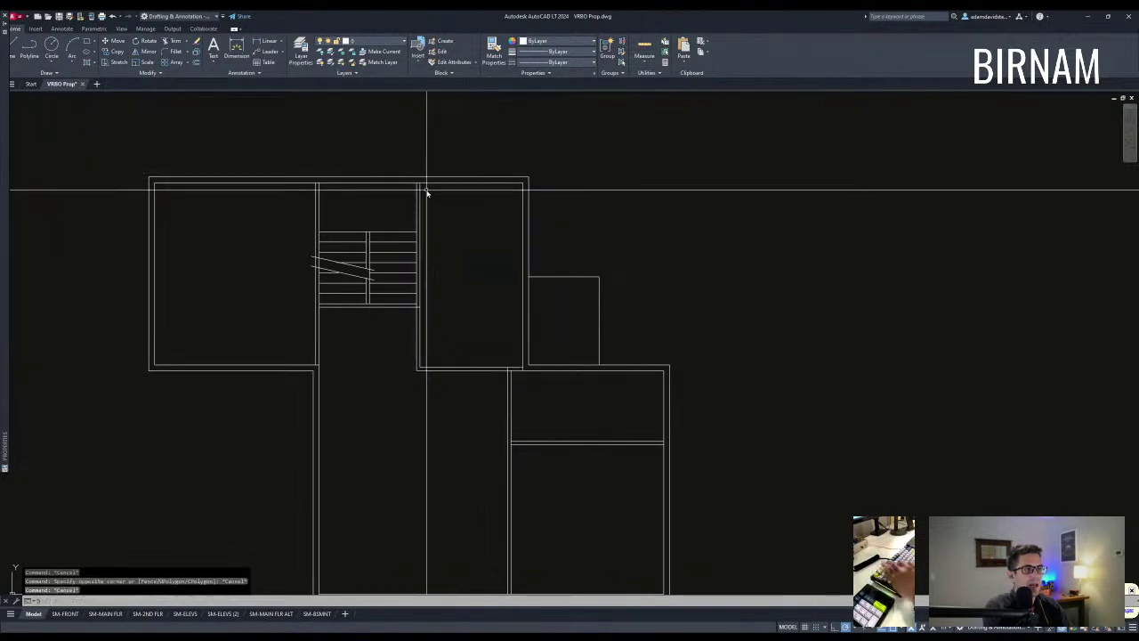
pyautogui.press('Return')
pyautogui.click(420, 184)
pyautogui.scroll(2, 549, 360)
pyautogui.click(522, 355)
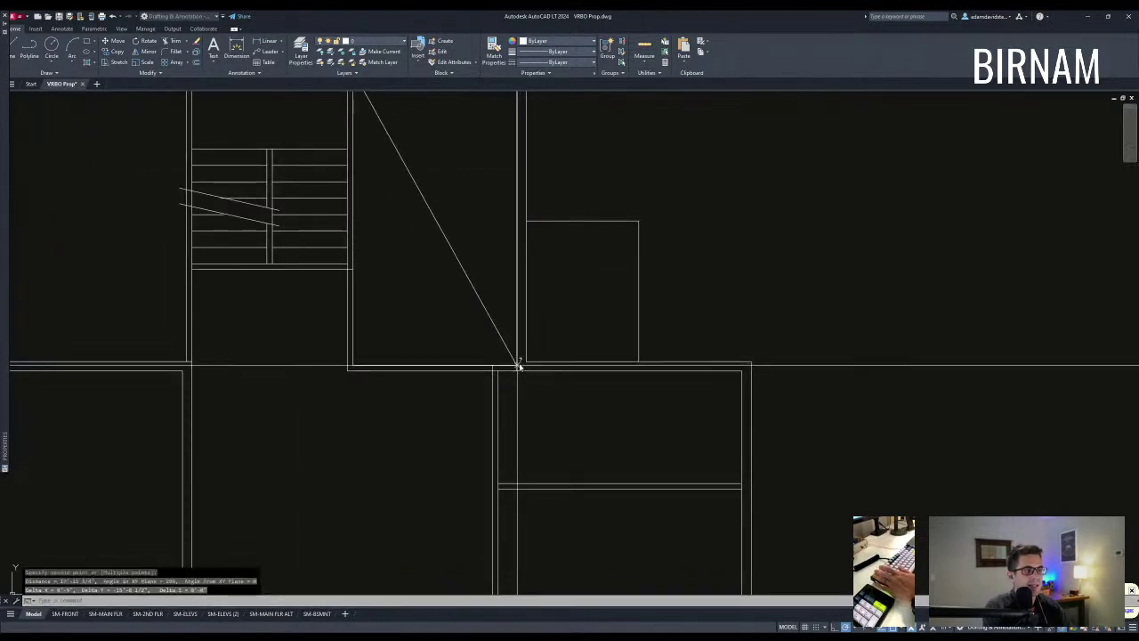
pyautogui.scroll(-8, 522, 356)
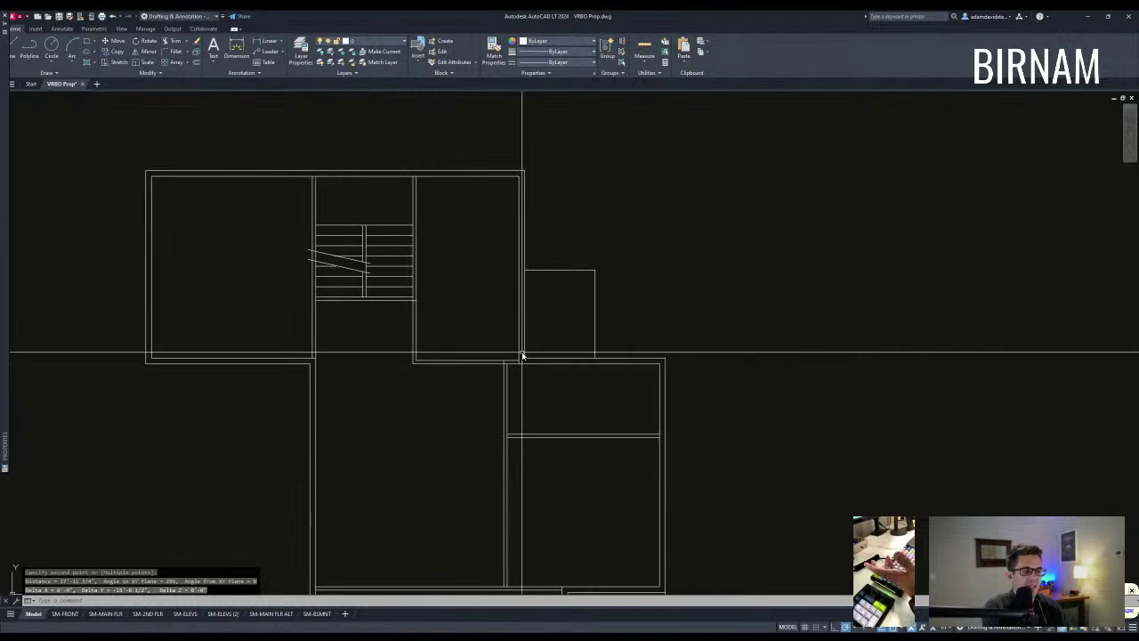
pyautogui.press('Escape')
pyautogui.scroll(5, 523, 398)
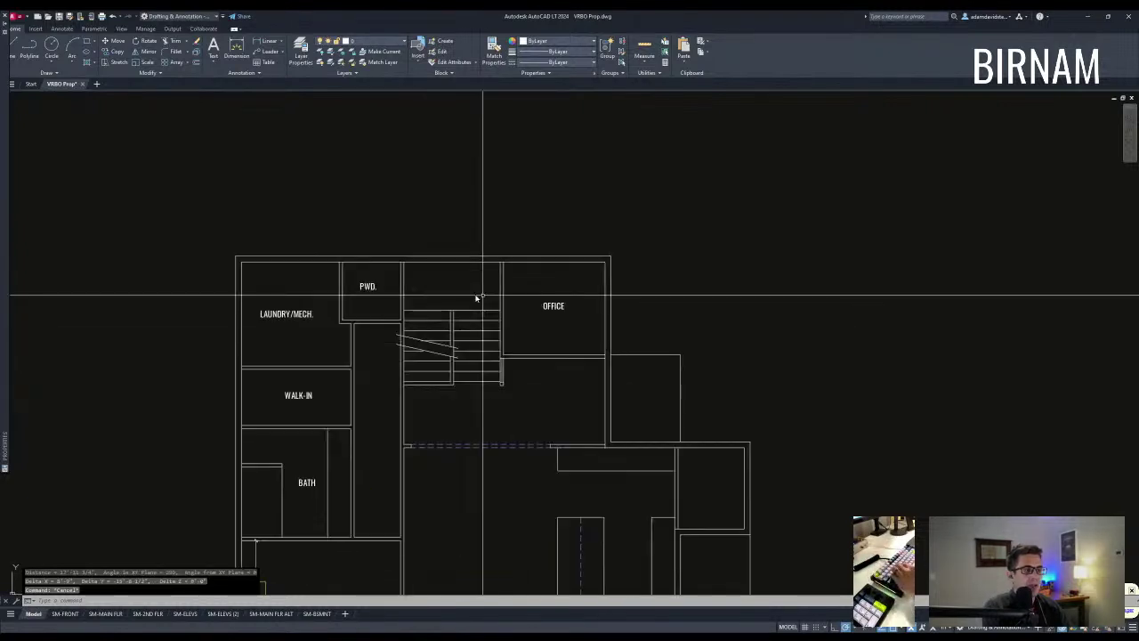
pyautogui.click(422, 266)
pyautogui.press('Escape')
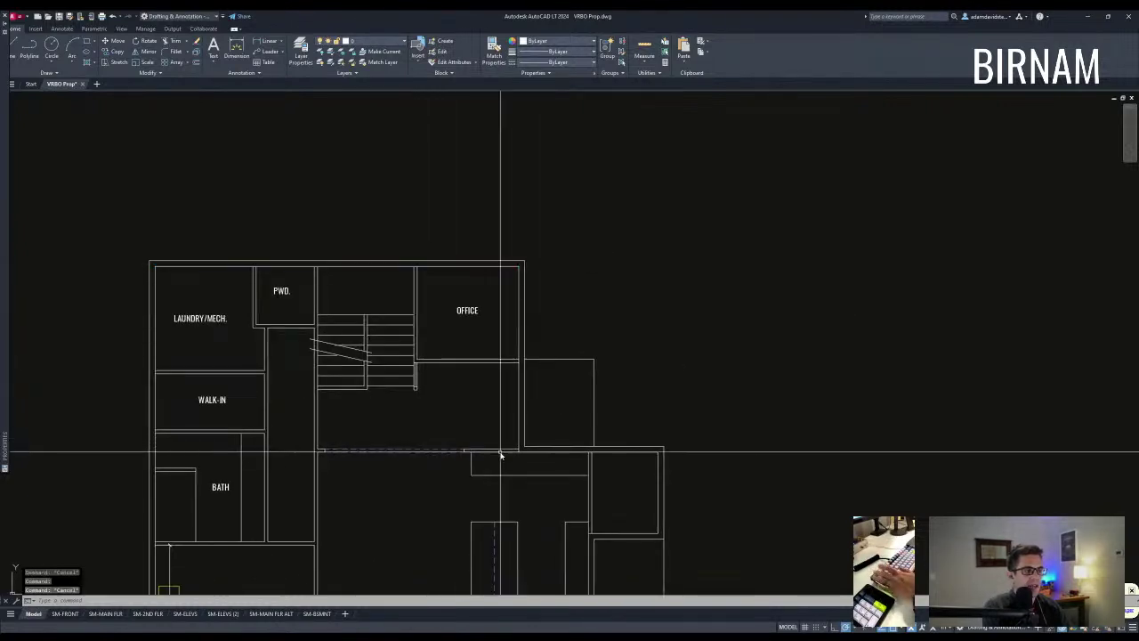
pyautogui.click(411, 456)
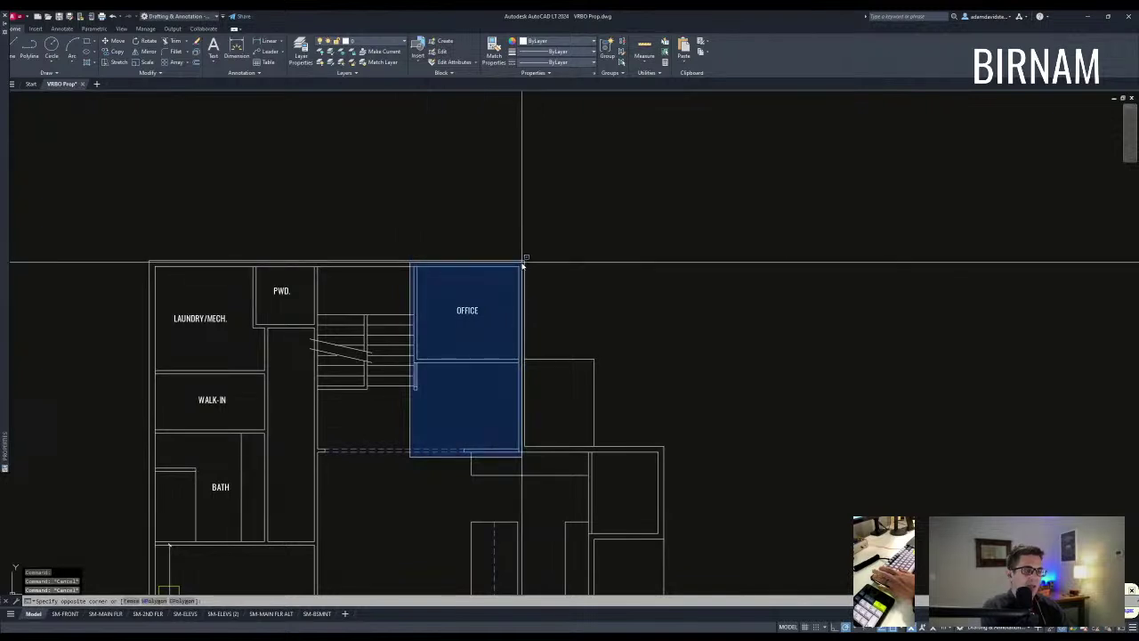
pyautogui.press('Escape')
pyautogui.moveTo(515, 465); pyautogui.dragTo(495, 462, button='middle')
# Step: Stretch the right exterior wall of the office in the labelled main-floor plan outward to widen the office
pyautogui.write('se')
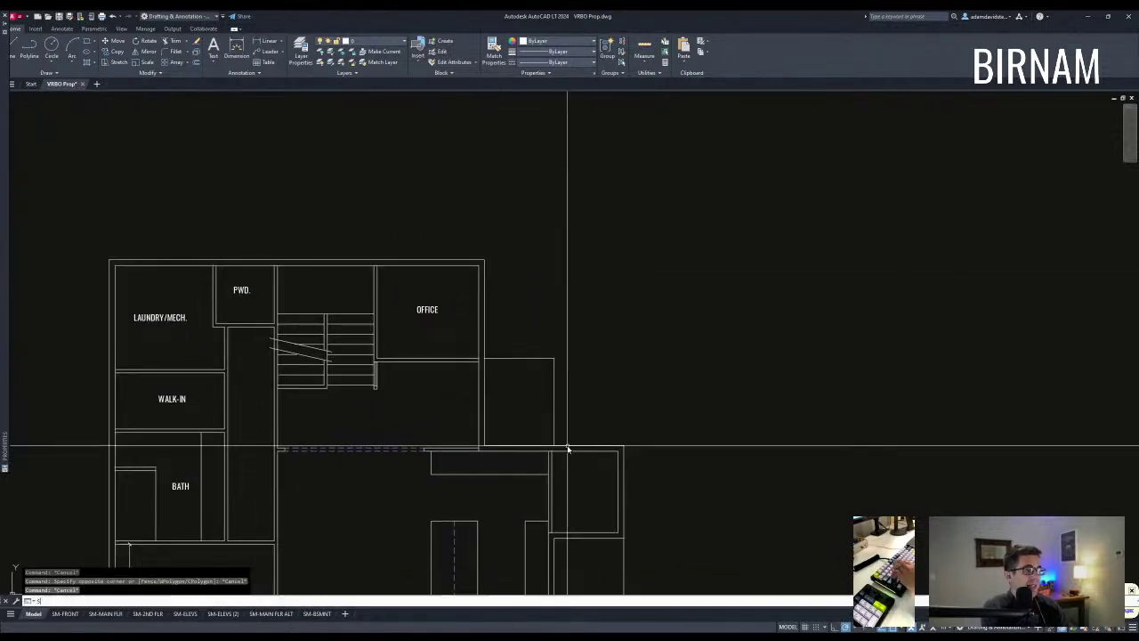
pyautogui.press('space')
pyautogui.scroll(2, 570, 447)
pyautogui.press('Escape')
pyautogui.write('s')
pyautogui.press('Return')
pyautogui.click(448, 465)
pyautogui.click(418, 140)
pyautogui.press('Return')
pyautogui.click(455, 138)
pyautogui.click(468, 138)
# Step: Stretch the outer edge of the small rectangle beside the main-floor office outward, away from the exterior wall
pyautogui.moveTo(556, 293); pyautogui.dragTo(522, 287, button='middle')
pyautogui.write('s')
pyautogui.press('Return')
pyautogui.click(521, 450)
pyautogui.press('Return')
pyautogui.click(503, 259)
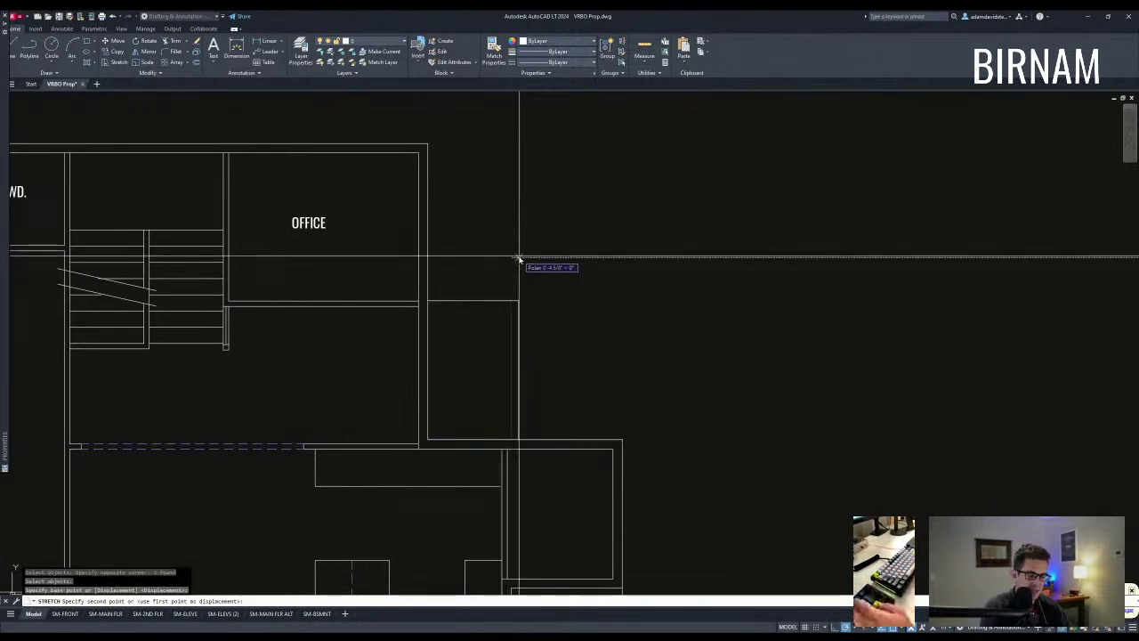
pyautogui.press('Return')
pyautogui.scroll(-5, 519, 258)
pyautogui.moveTo(519, 258); pyautogui.dragTo(519, 417, button='middle')
pyautogui.press('Escape')
pyautogui.press('Escape')
pyautogui.scroll(5, 509, 295)
pyautogui.write('sf')
pyautogui.press('Return')
pyautogui.click(508, 375)
pyautogui.press('Escape')
pyautogui.press('Escape')
# Step: Stretch the copied plan's upper-right exterior wall and the adjoining small rectangle 18 inches to the right
pyautogui.write('sf')
pyautogui.press('Return')
pyautogui.click(576, 374)
pyautogui.moveTo(472, 116); pyautogui.dragTo(468, 145, button='middle')
pyautogui.click(468, 145)
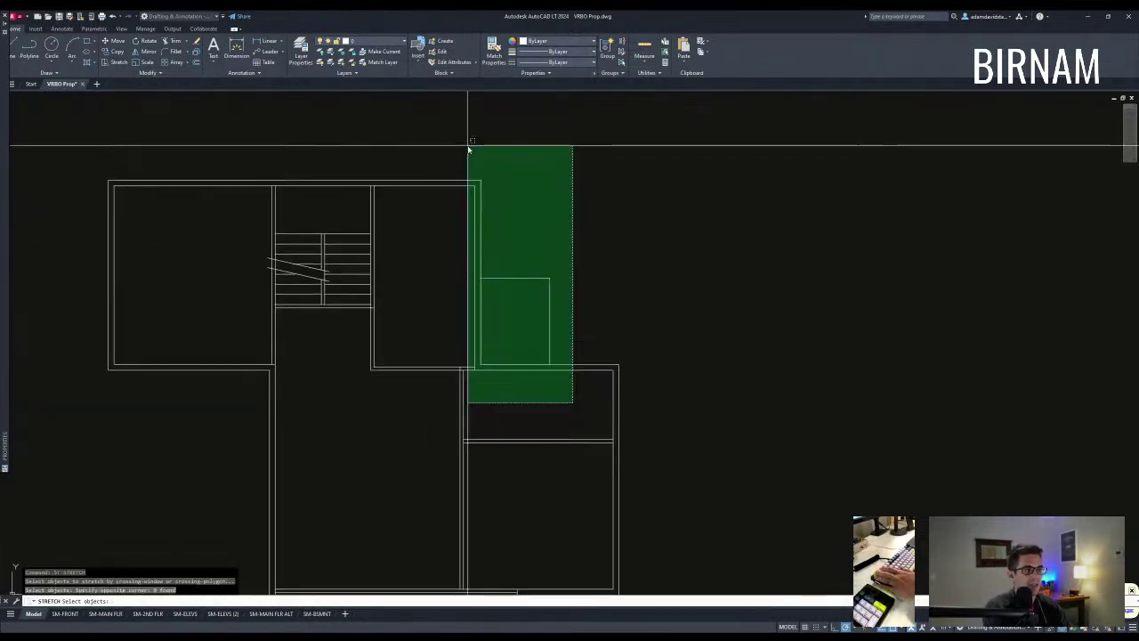
pyautogui.press('Return')
pyautogui.click(495, 140)
pyautogui.write('18')
pyautogui.press('Return')
# Step: Measure the widened upper-right room diagonally between its inside lower-right and upper-left corners
pyautogui.write('di')
pyautogui.press('Return')
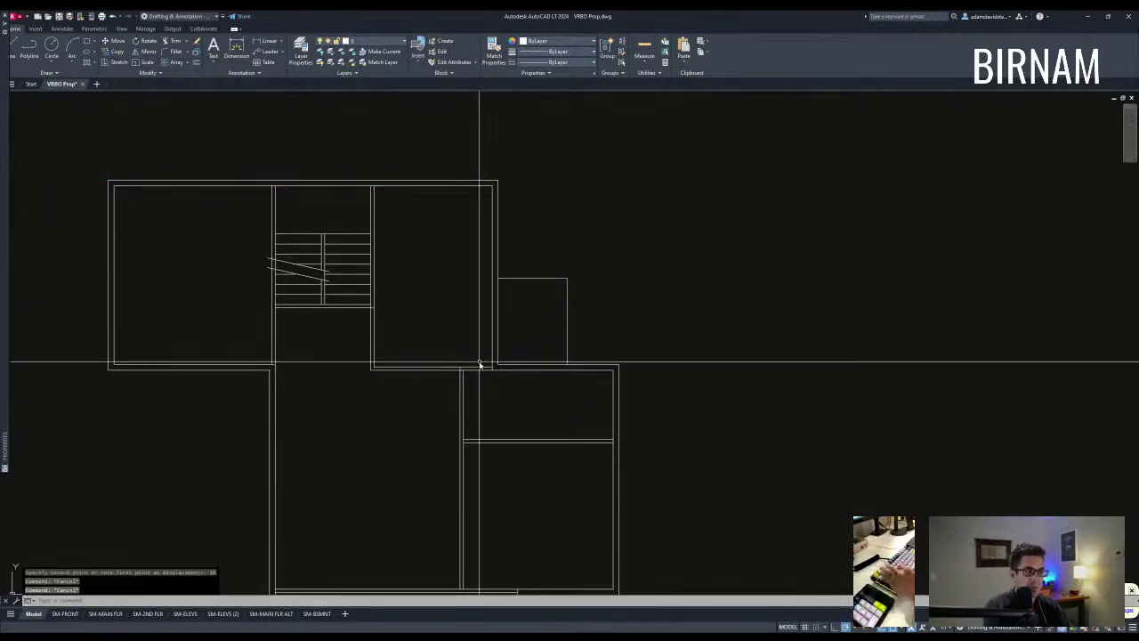
pyautogui.click(494, 365)
pyautogui.click(374, 189)
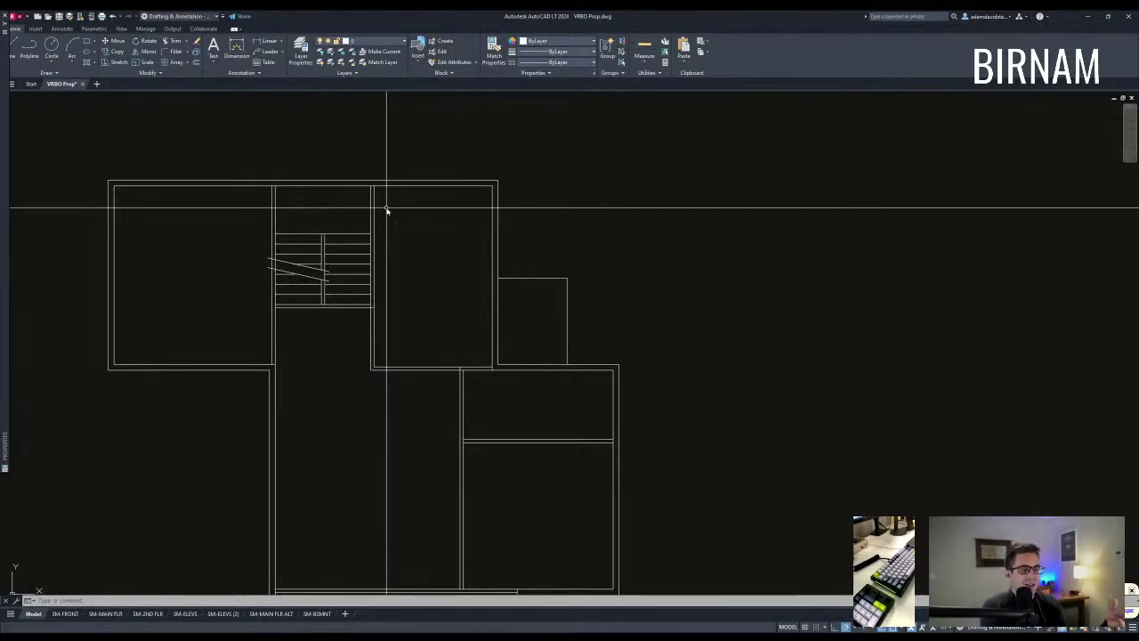
# Step: Sketch a two-segment line from the dashed opening's end up and across to the exterior wall, below the labelled main-floor office
pyautogui.click(470, 385)
pyautogui.press('Escape')
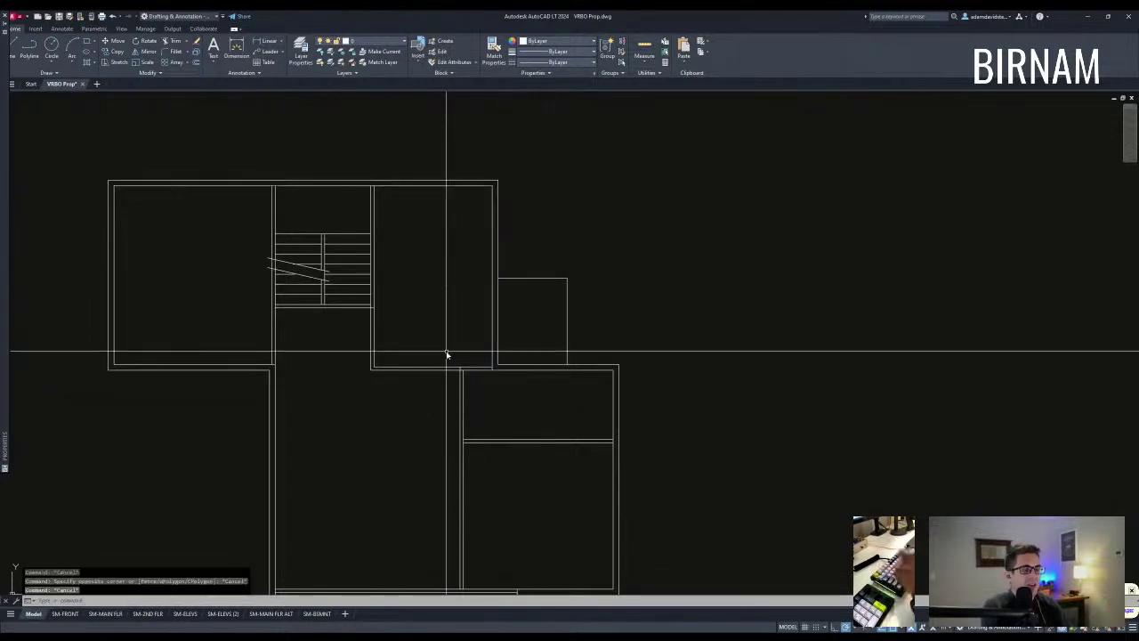
pyautogui.scroll(-4, 446, 341)
pyautogui.scroll(4, 467, 471)
pyautogui.scroll(5, 374, 490)
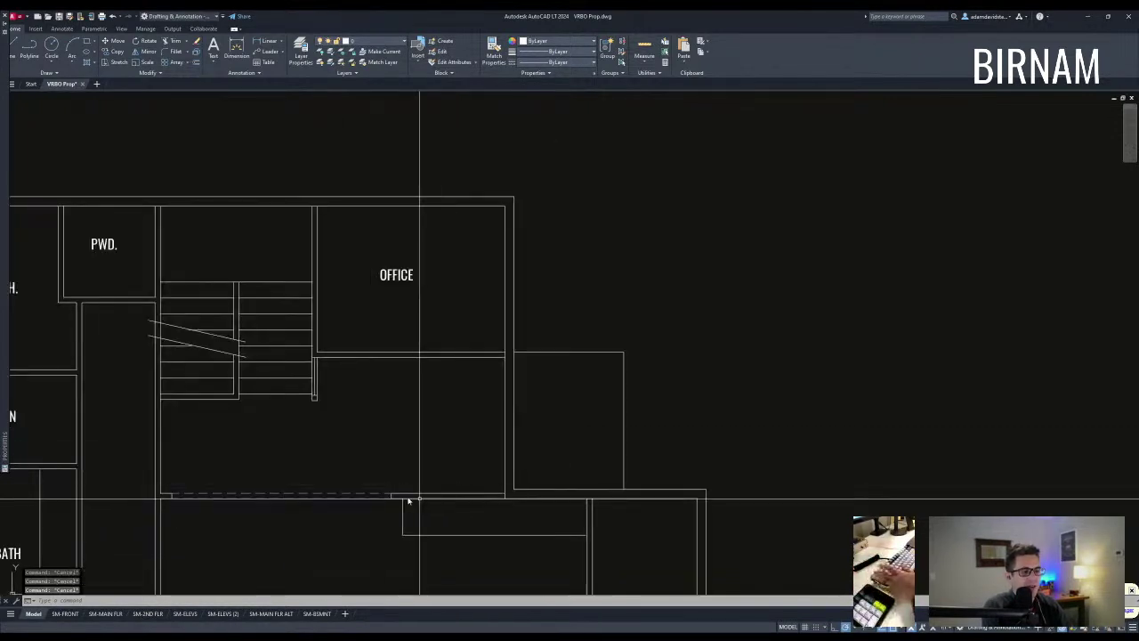
pyautogui.write('l')
pyautogui.press('Return')
pyautogui.click(368, 491)
pyautogui.click(368, 434)
pyautogui.click(549, 434)
pyautogui.press('Escape')
pyautogui.press('Escape')
pyautogui.scroll(-5, 455, 487)
pyautogui.moveTo(450, 491); pyautogui.dragTo(460, 452, button='middle')
# Step: Erase the two lines sketched below the main-floor office
pyautogui.click(462, 442)
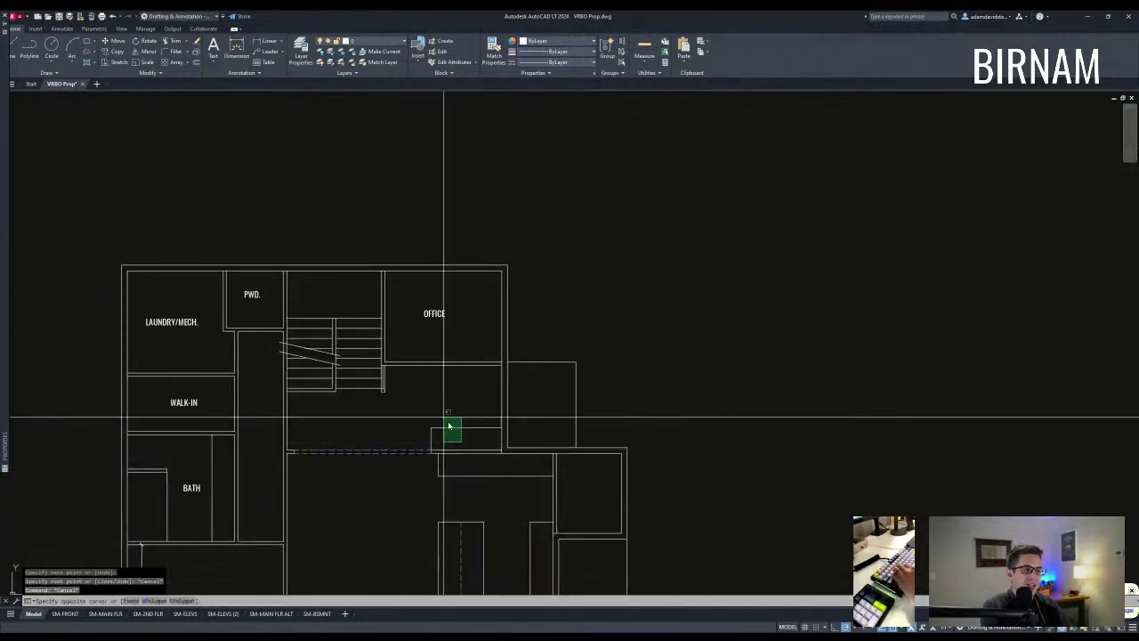
pyautogui.click(422, 412)
pyautogui.write('e')
pyautogui.press('Return')
pyautogui.scroll(-5, 498, 325)
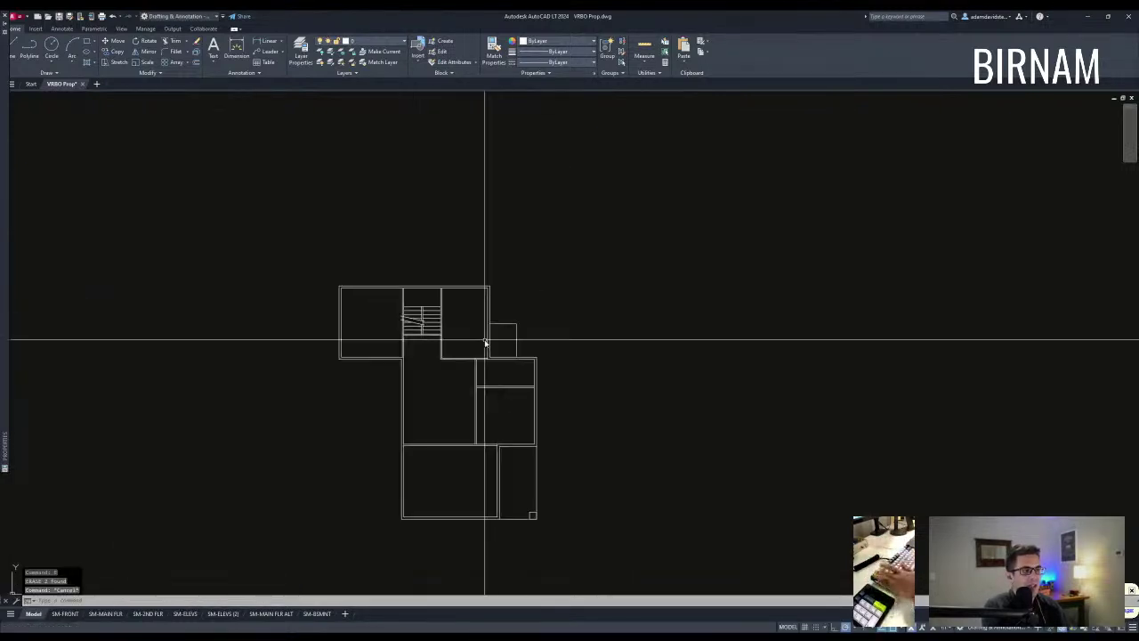
pyautogui.scroll(5, 534, 427)
pyautogui.scroll(5, 473, 344)
pyautogui.write('t')
pyautogui.press('space')
pyautogui.click(463, 376)
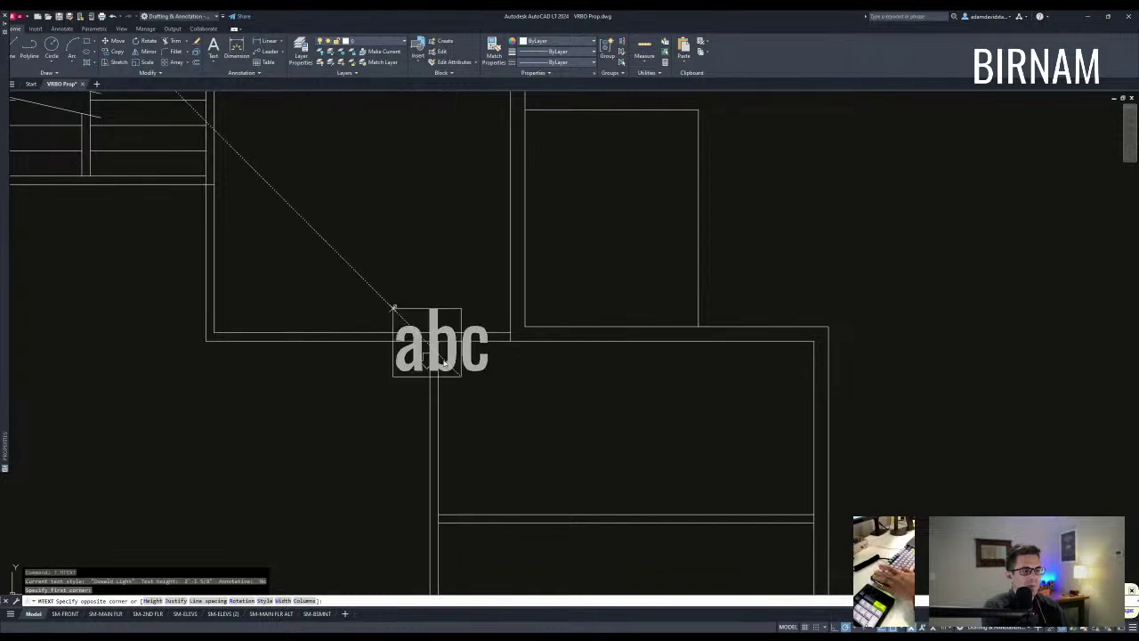
pyautogui.press('Escape')
pyautogui.press('Escape')
# Step: Trim the overlapping partition and wall lines into a clean junction under the copied plan's upper-right room
pyautogui.write('tr')
pyautogui.press('space')
pyautogui.click(463, 369)
pyautogui.click(369, 302)
pyautogui.press('space')
pyautogui.scroll(5, 440, 336)
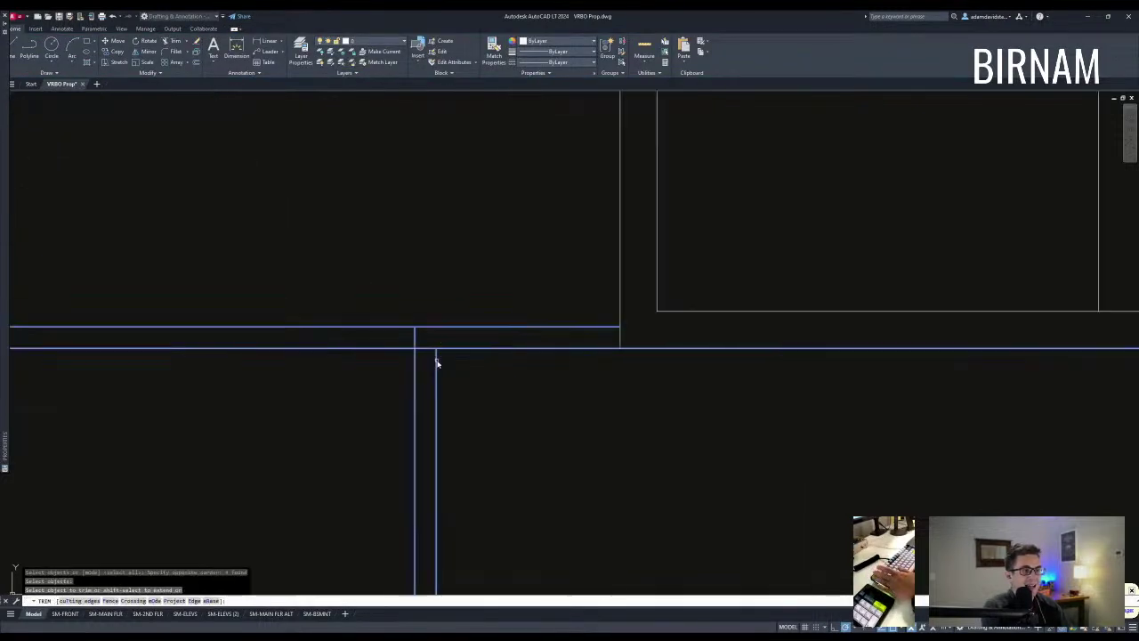
pyautogui.click(431, 352)
pyautogui.click(412, 335)
pyautogui.scroll(-6, 511, 335)
pyautogui.press('Escape')
# Step: Try to fillet the wall line beside the stairs to the horizontal partition between the right-hand rooms
pyautogui.scroll(-2, 555, 450)
pyautogui.moveTo(556, 452); pyautogui.dragTo(540, 407, button='middle')
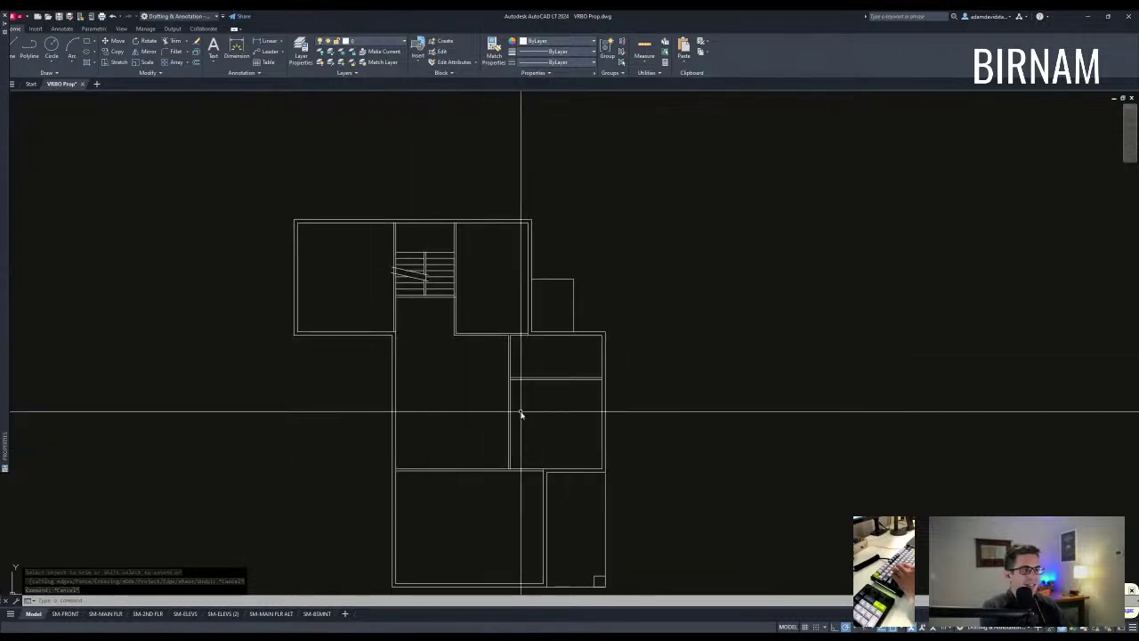
pyautogui.write('f')
pyautogui.press('Return')
pyautogui.scroll(2, 503, 377)
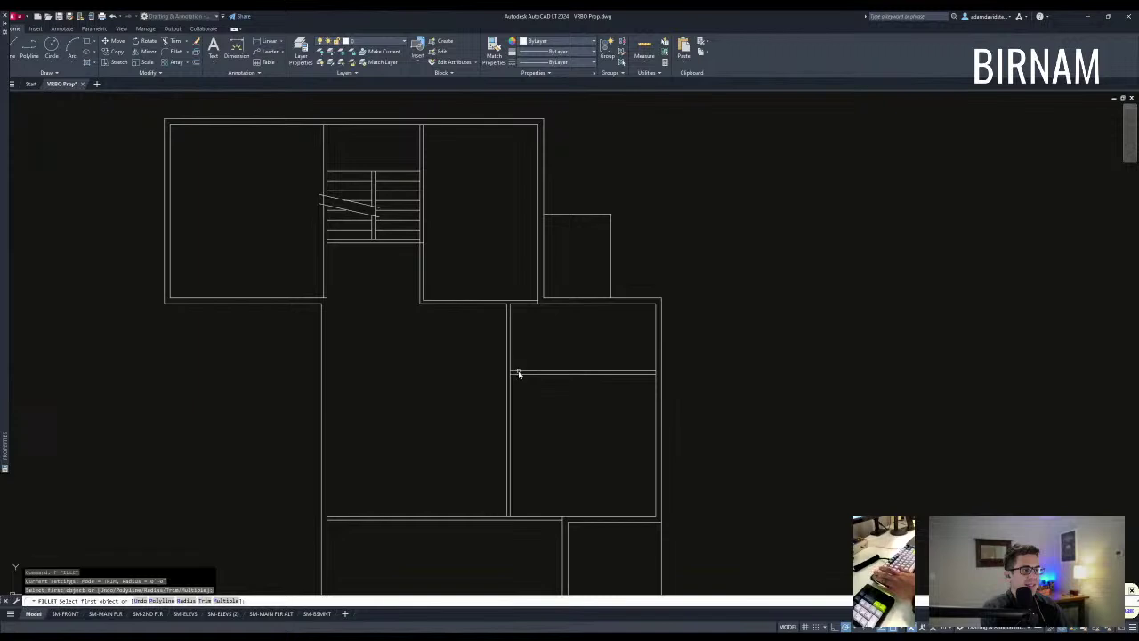
pyautogui.click(424, 286)
pyautogui.press('space')
pyautogui.click(420, 281)
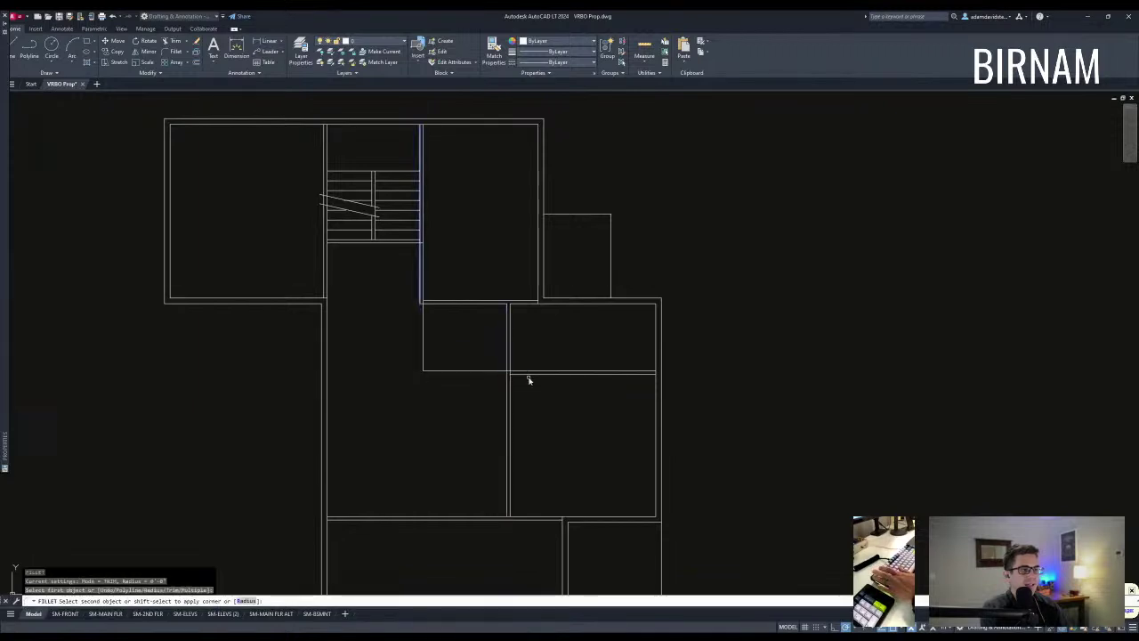
pyautogui.press('Escape')
pyautogui.moveTo(526, 377); pyautogui.dragTo(557, 377, button='middle')
pyautogui.press('Escape')
pyautogui.press('Escape')
pyautogui.hotkey('ctrl', 'z')
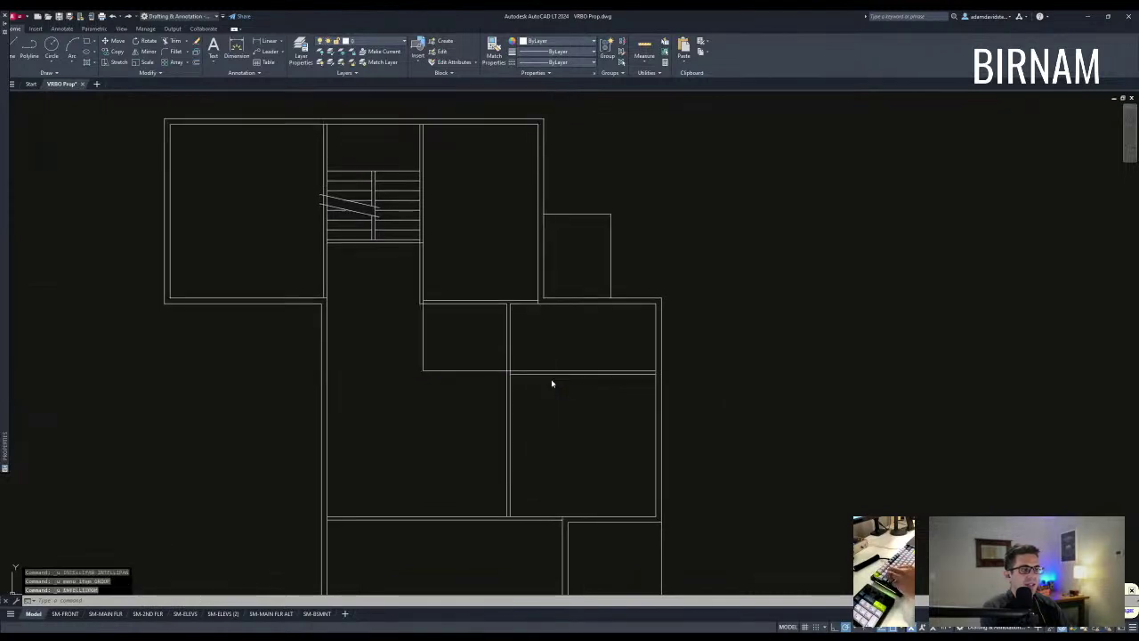
# Step: Review the copied plan's room layout, covering the upper rooms, the right-hand rooms and the central space
pyautogui.moveTo(509, 381); pyautogui.dragTo(478, 371, button='middle')
pyautogui.click(467, 365)
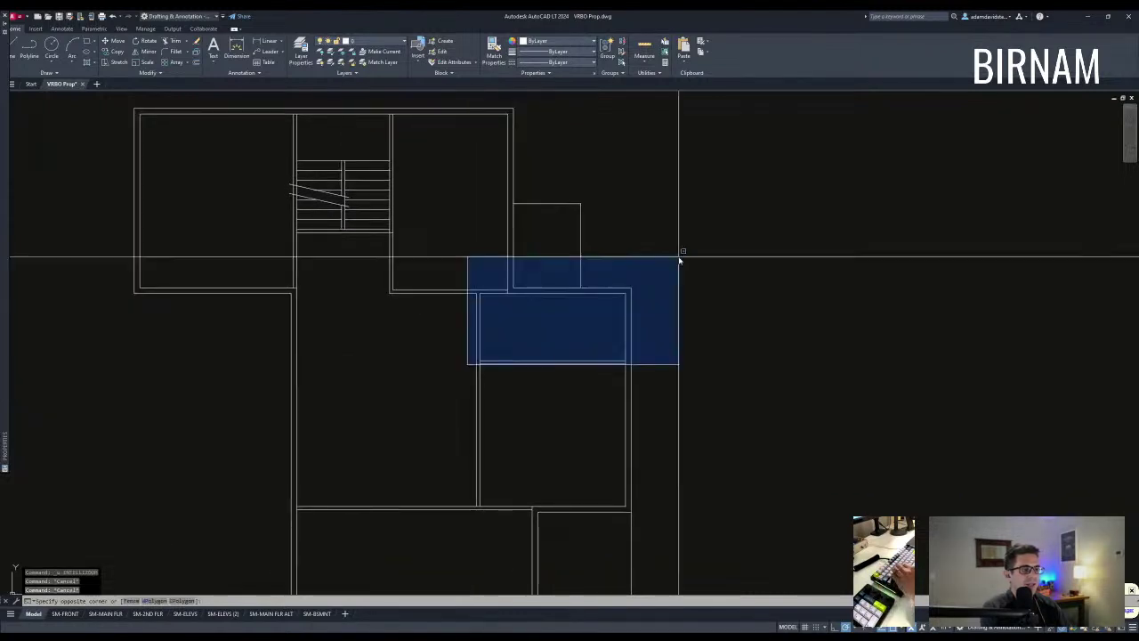
pyautogui.scroll(-2, 547, 322)
pyautogui.scroll(2, 488, 270)
pyautogui.press('Escape')
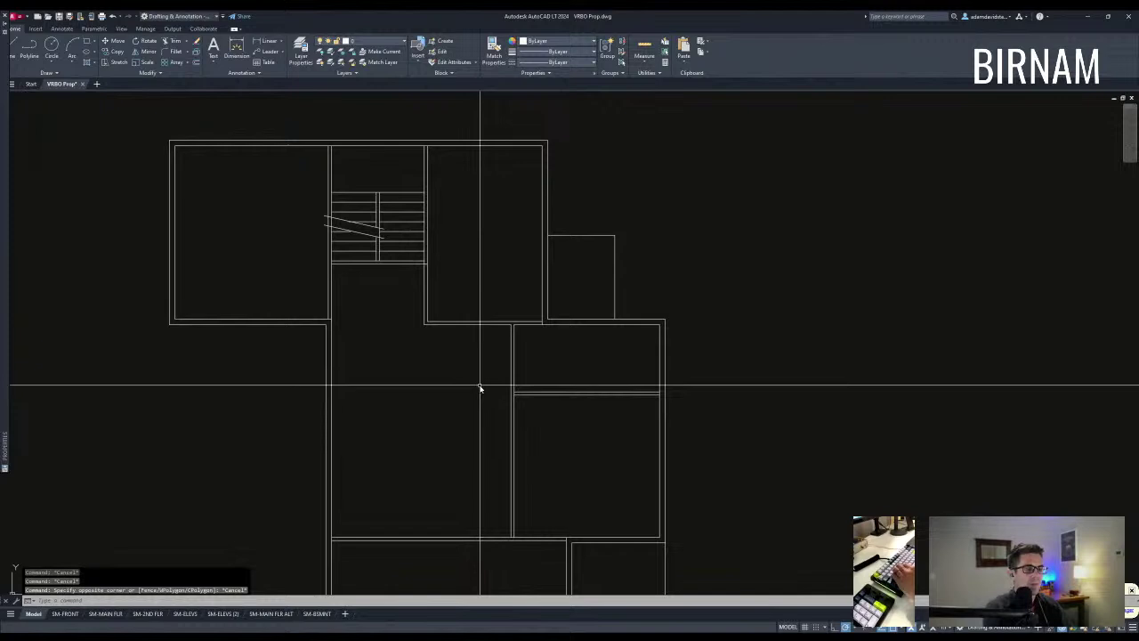
pyautogui.moveTo(480, 388); pyautogui.dragTo(475, 341, button='middle')
pyautogui.scroll(-2, 552, 347)
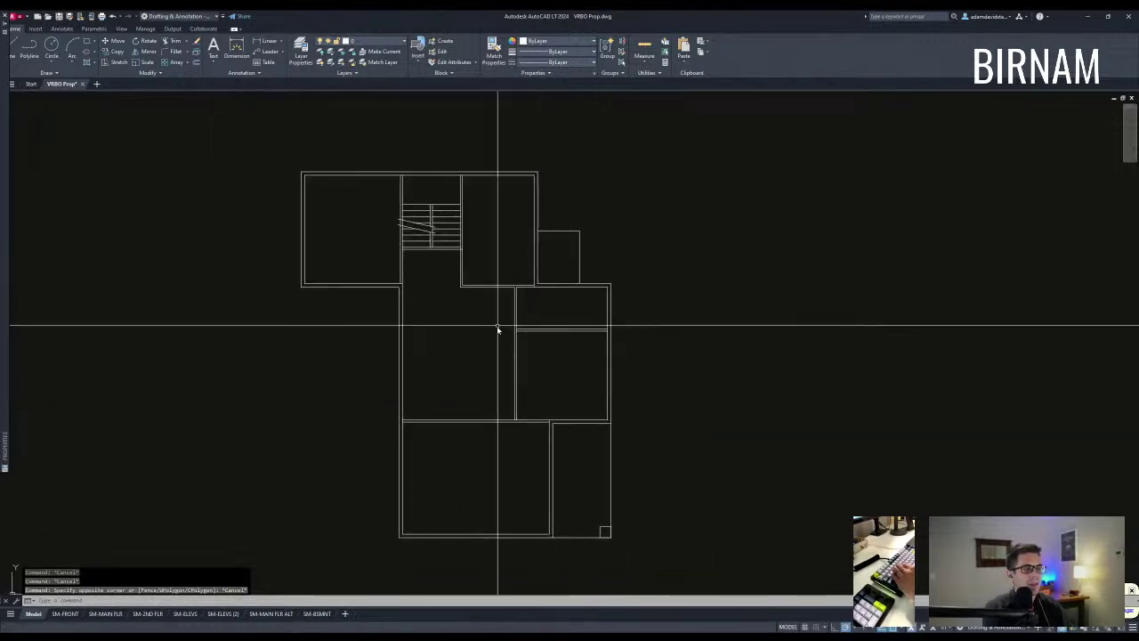
pyautogui.press('Escape')
pyautogui.click(522, 411)
pyautogui.press('Escape')
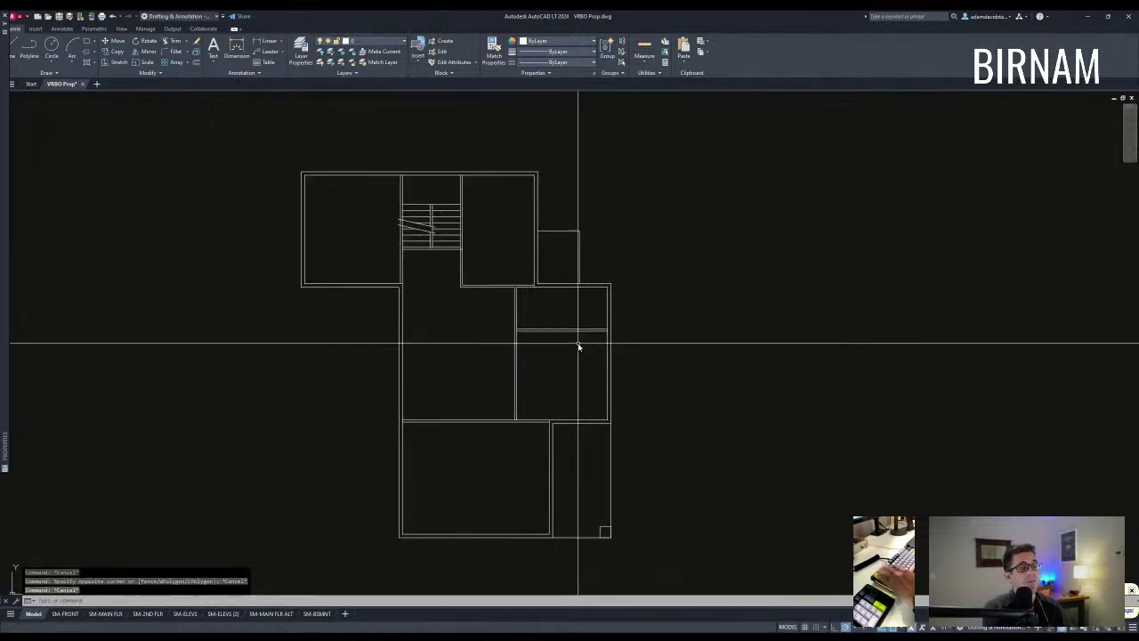
pyautogui.scroll(-2, 450, 396)
pyautogui.scroll(2, 393, 307)
pyautogui.press('Escape')
pyautogui.click(336, 209)
pyautogui.press('Escape')
pyautogui.click(506, 216)
pyautogui.press('Escape')
pyautogui.click(561, 495)
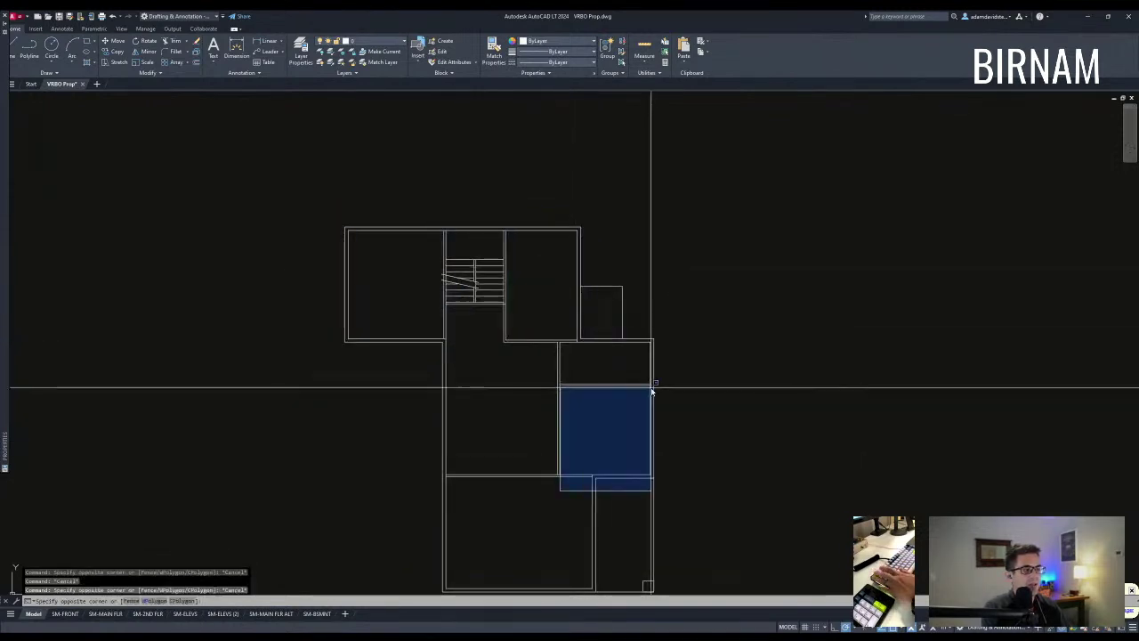
pyautogui.press('Escape')
pyautogui.click(431, 491)
pyautogui.press('Escape')
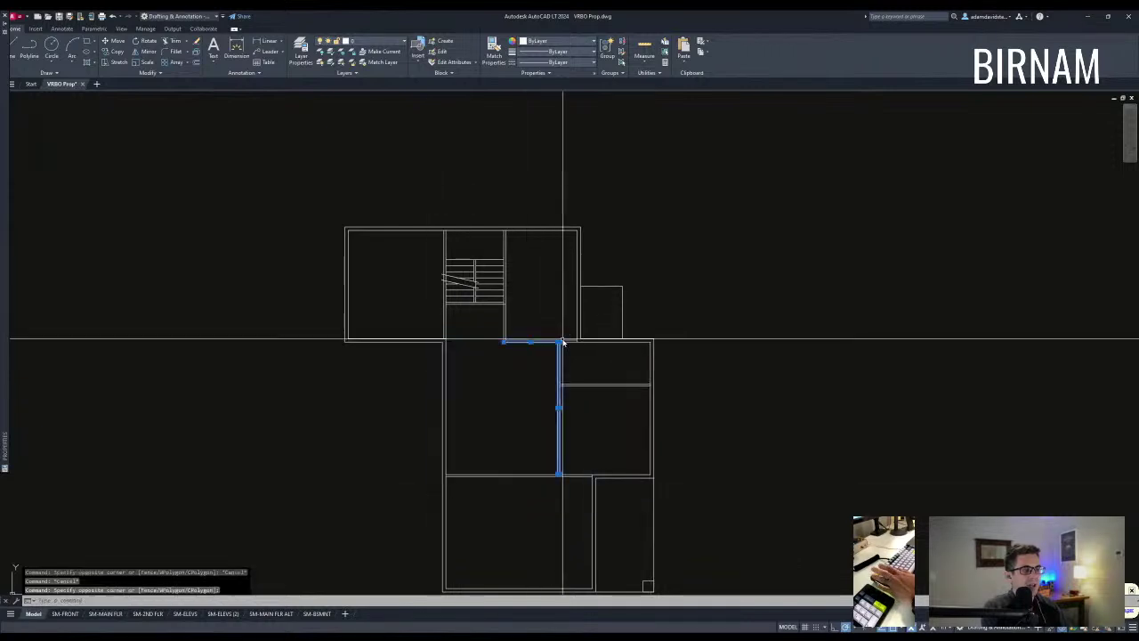
pyautogui.scroll(2, 490, 479)
pyautogui.write('di')
pyautogui.press('Return')
pyautogui.click(423, 477)
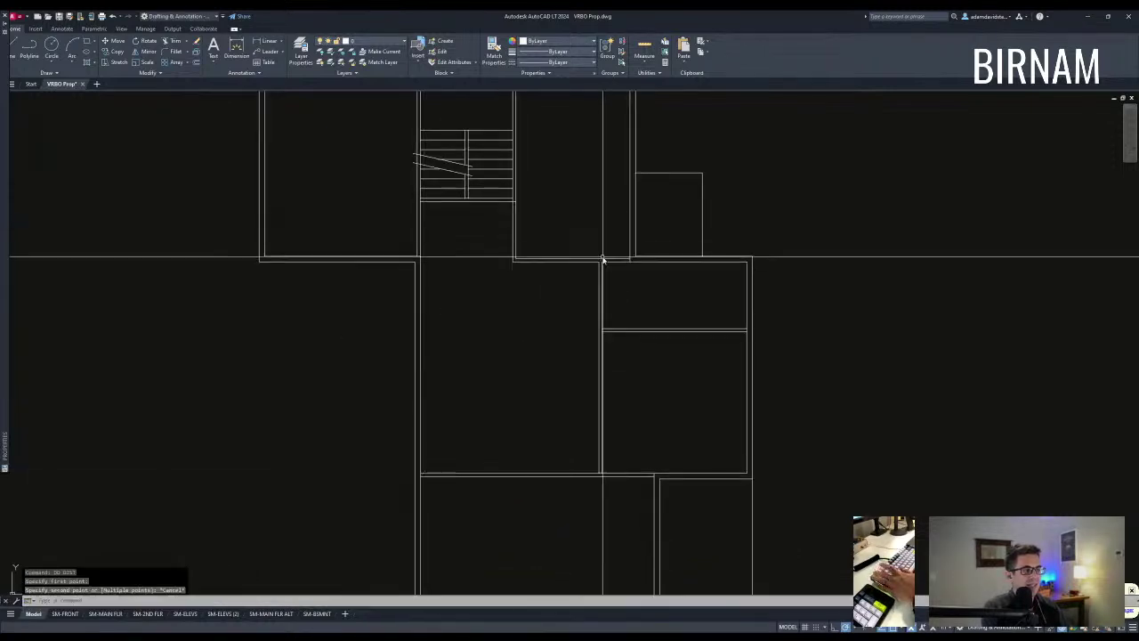
pyautogui.press('Escape')
pyautogui.press('Escape')
# Step: Measure the copied plan's central room diagonally from its inside upper-right corner to its inside lower-left corner
pyautogui.scroll(2, 602, 262)
pyautogui.write('dd')
pyautogui.press('Return')
pyautogui.click(601, 261)
pyautogui.moveTo(380, 573); pyautogui.dragTo(464, 408, button='middle')
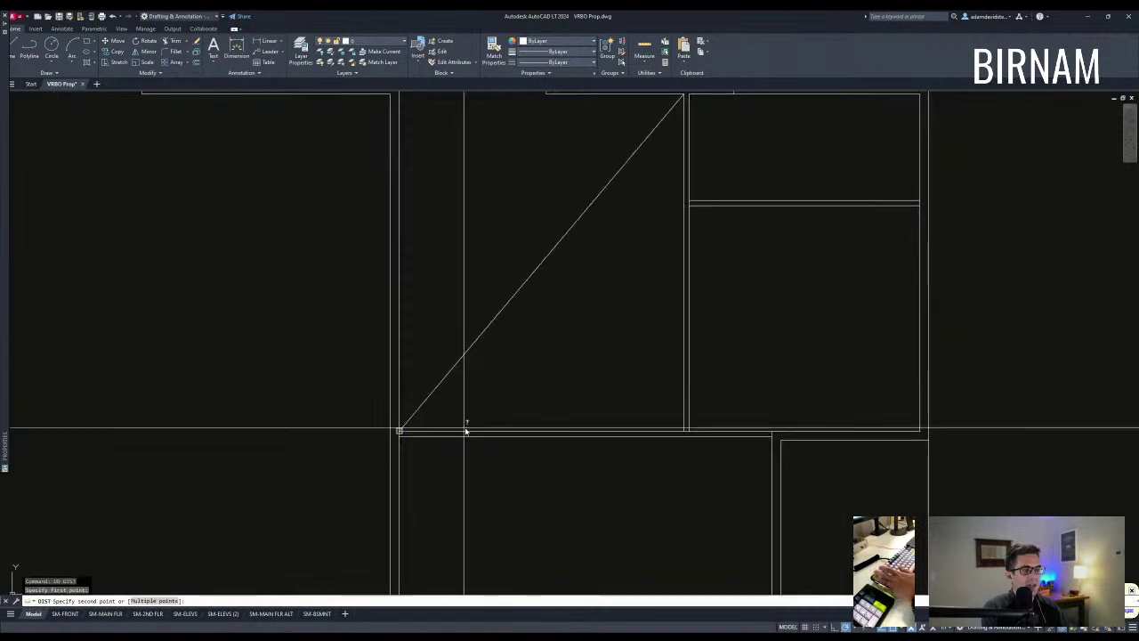
pyautogui.click(400, 430)
pyautogui.scroll(-2, 635, 335)
pyautogui.moveTo(634, 336); pyautogui.dragTo(597, 314, button='middle')
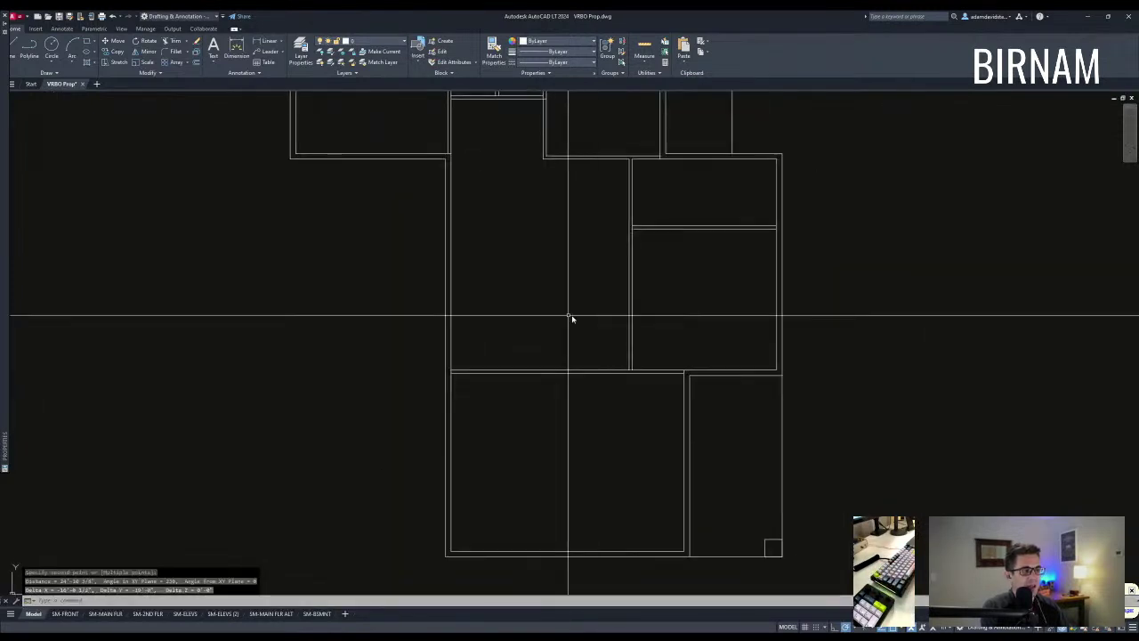
pyautogui.press('Escape')
pyautogui.scroll(-4, 615, 310)
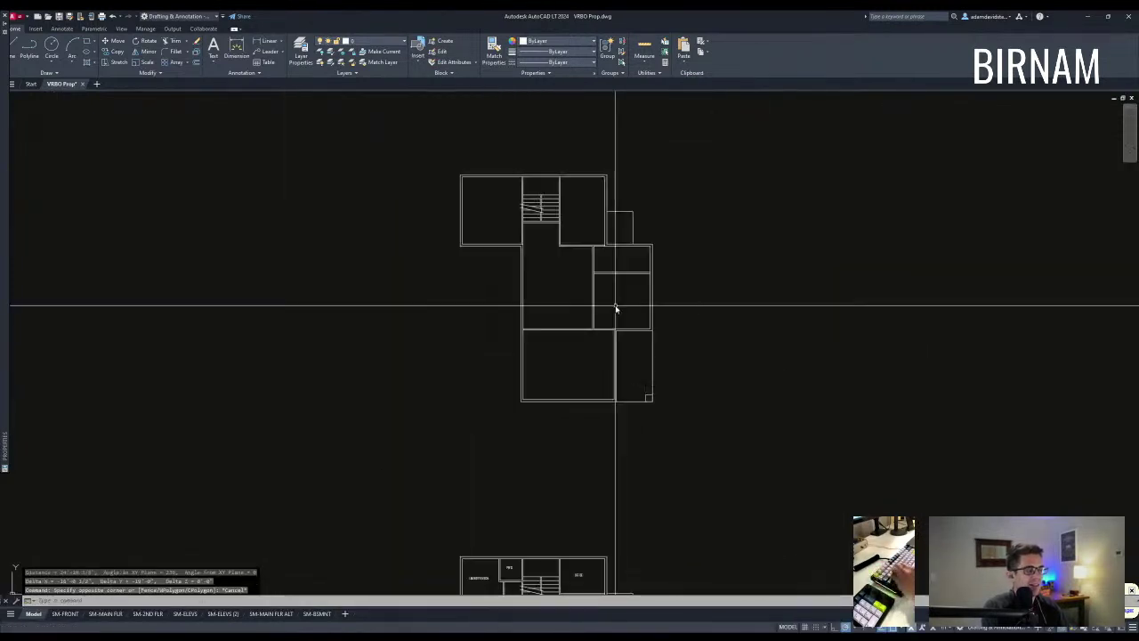
pyautogui.scroll(2, 569, 298)
pyautogui.click(508, 330)
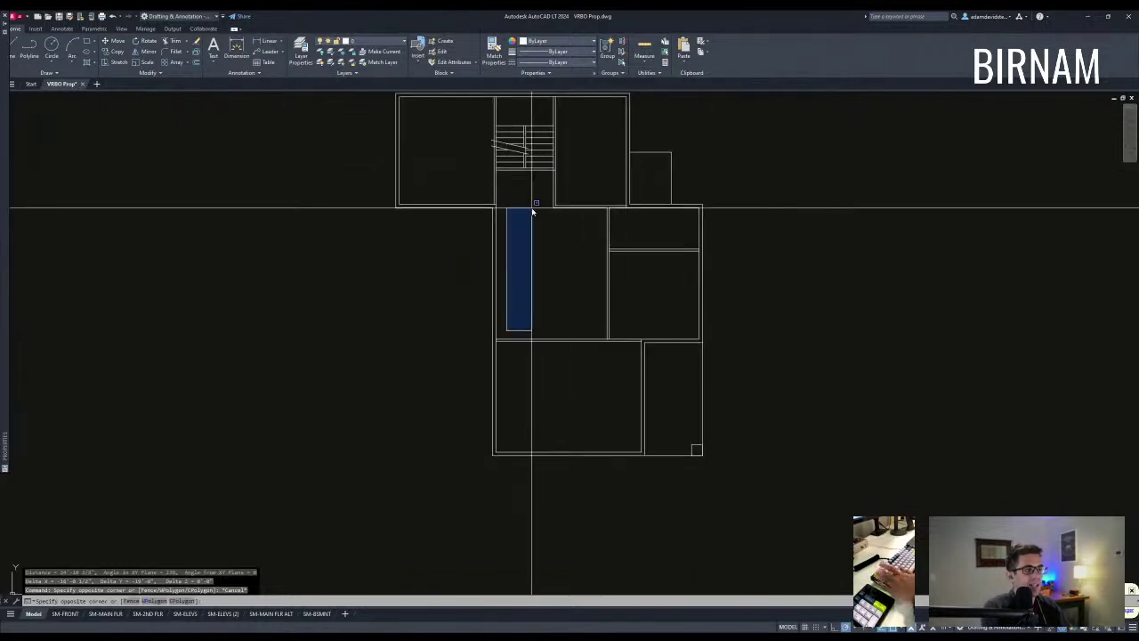
pyautogui.press('Escape')
pyautogui.press('Escape')
pyautogui.moveTo(532, 229); pyautogui.dragTo(531, 234, button='middle')
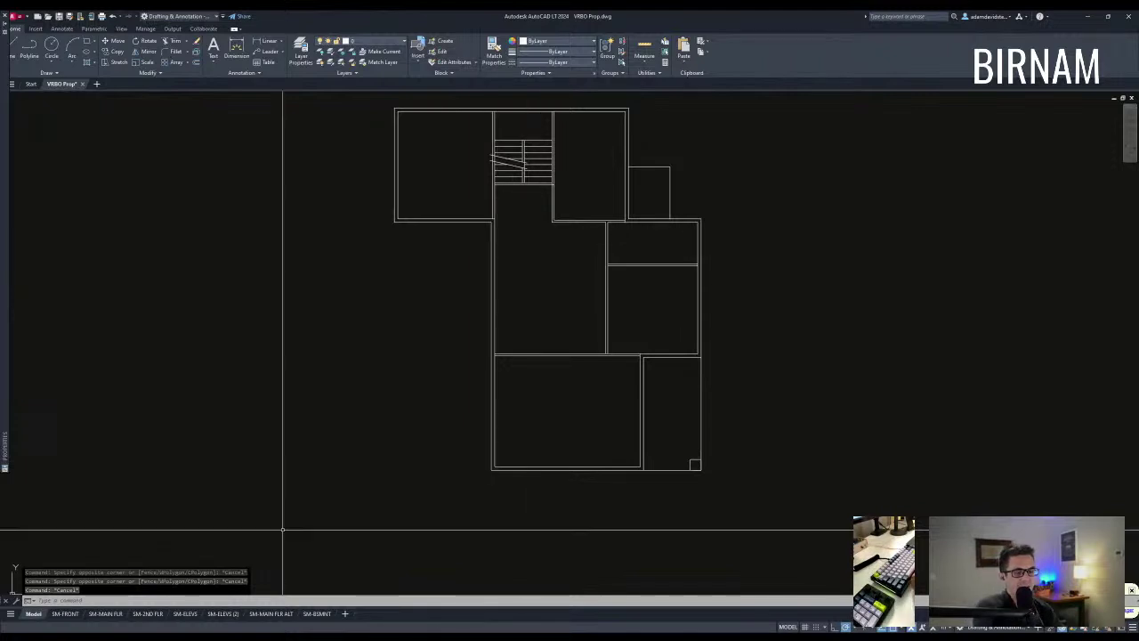
pyautogui.hotkey('alt', 'Tab')
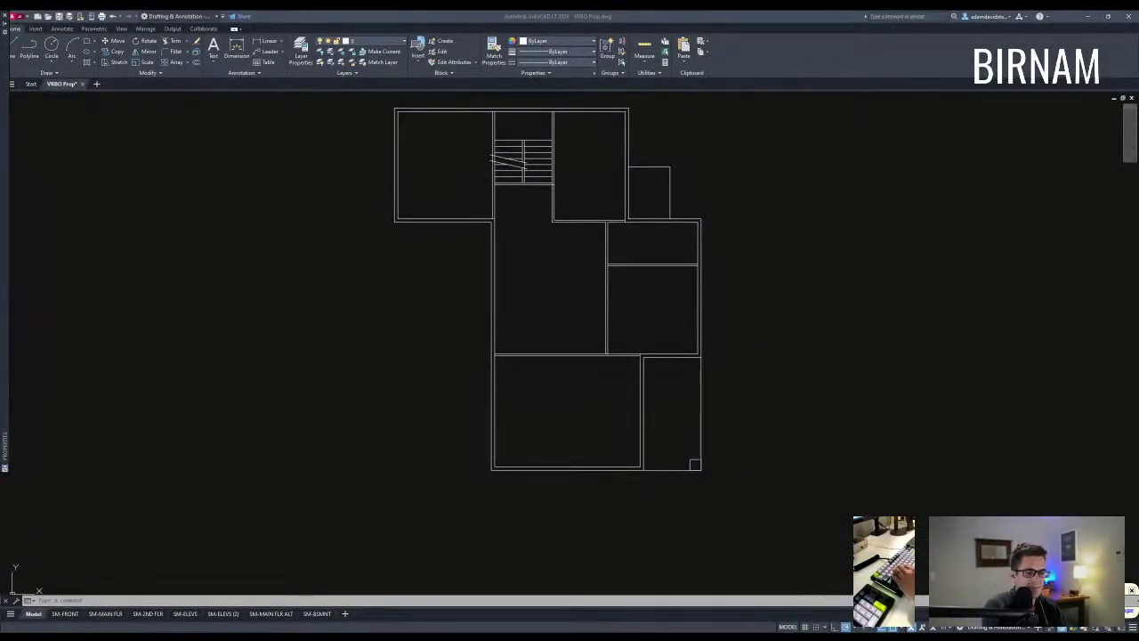
pyautogui.moveTo(626, 298); pyautogui.dragTo(540, 327, button='middle')
pyautogui.press('Escape')
pyautogui.press('Escape')
pyautogui.click(389, 500)
pyautogui.press('Escape')
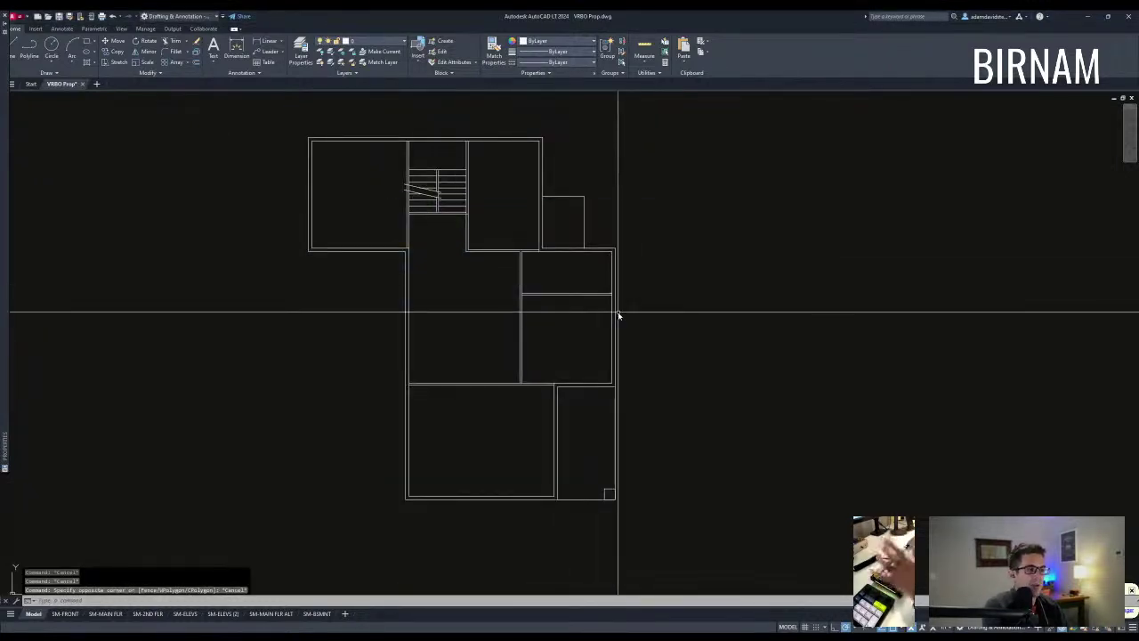
# Step: Measure the small right-hand room above the horizontal partition diagonally from its lower-left to its upper-right corner
pyautogui.scroll(2, 487, 281)
pyautogui.write('di')
pyautogui.press('Return')
pyautogui.scroll(2, 529, 293)
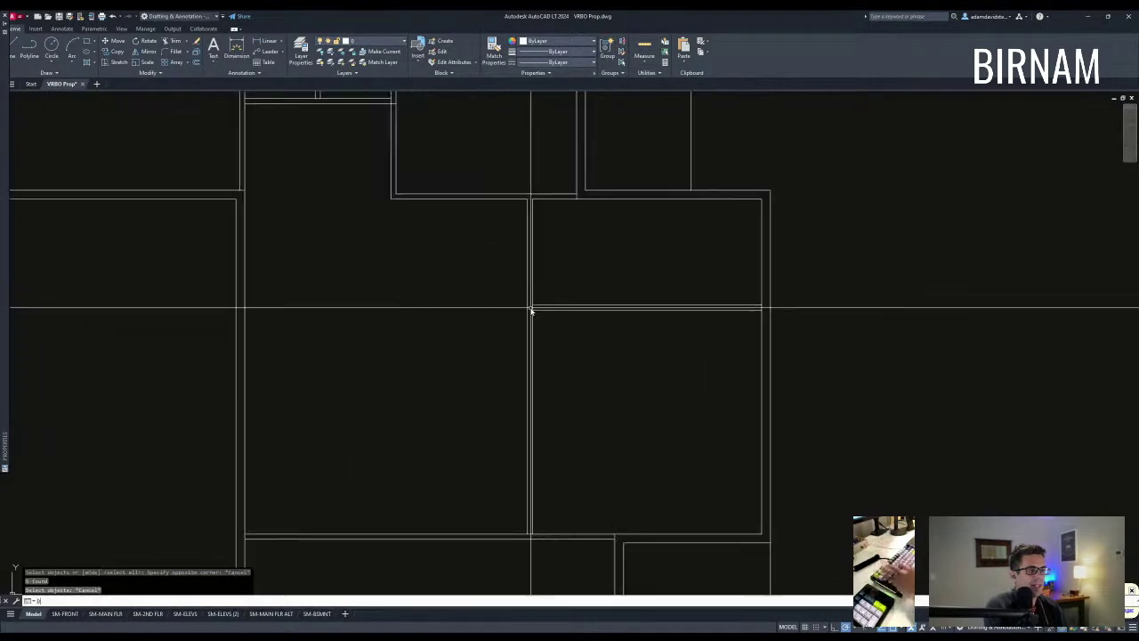
pyautogui.click(532, 307)
pyautogui.click(761, 198)
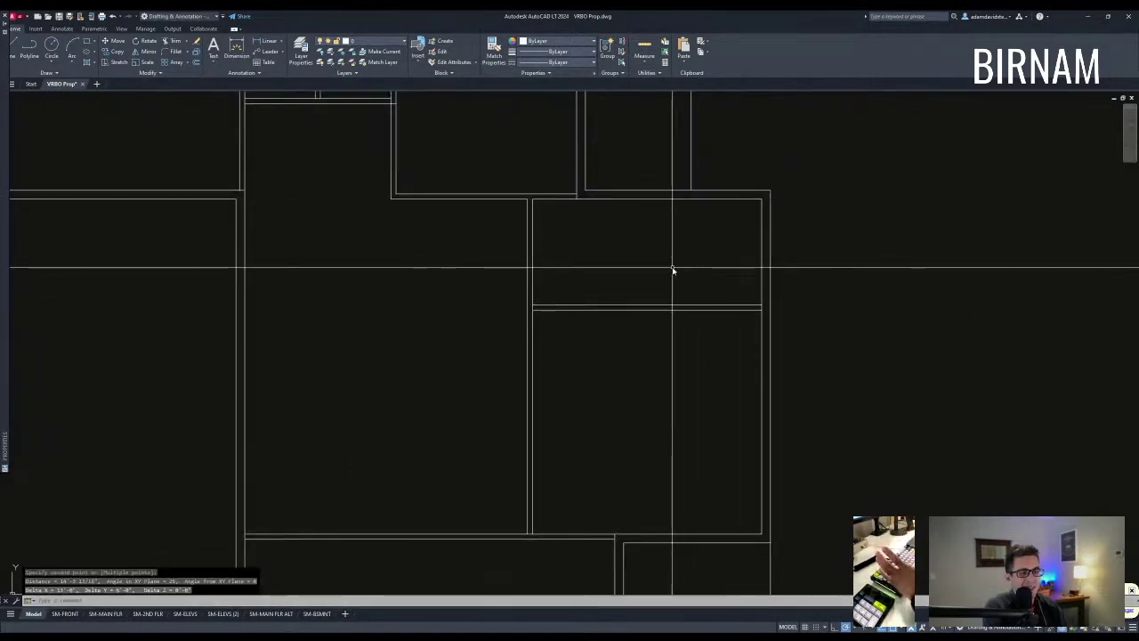
pyautogui.press('Escape')
pyautogui.scroll(-2, 636, 348)
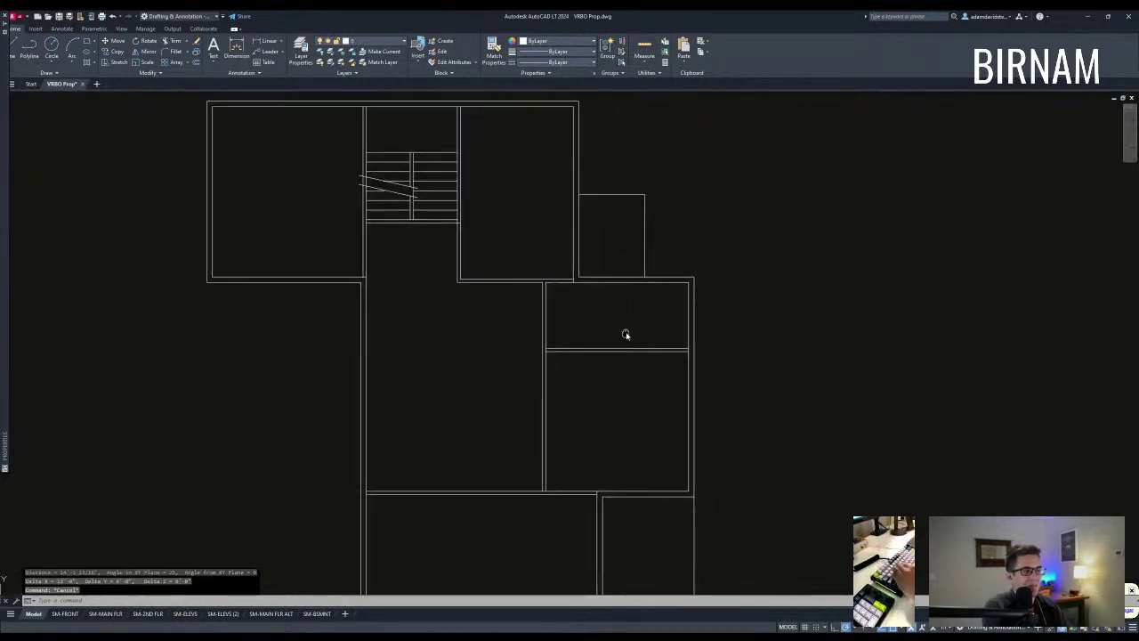
pyautogui.press('Escape')
pyautogui.press('Escape')
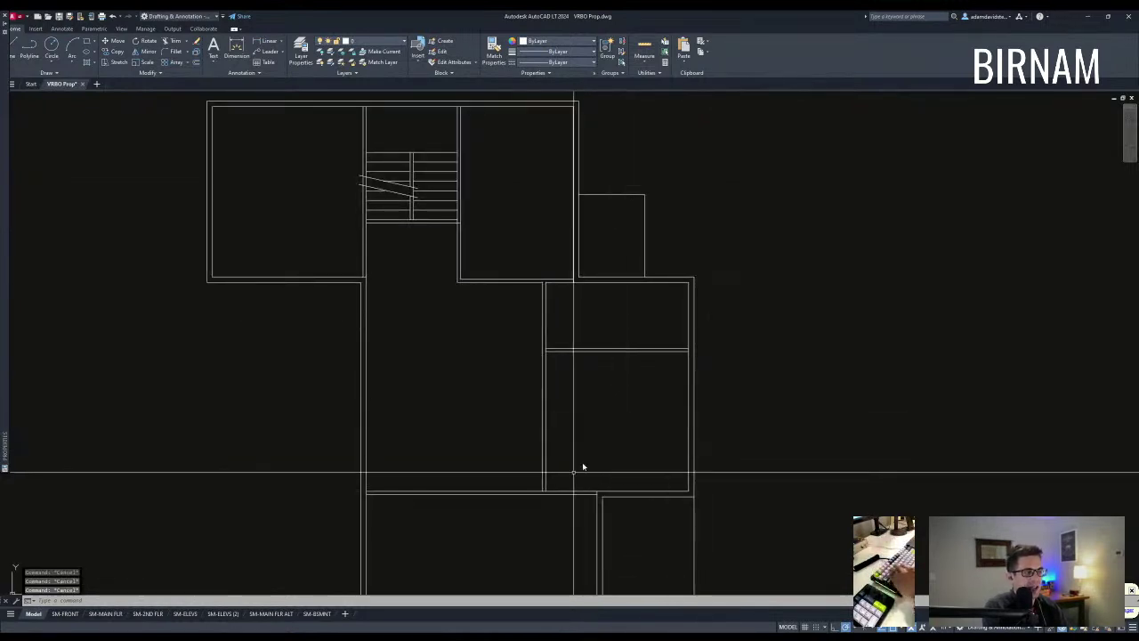
# Step: Measure the right-hand room below the horizontal partition diagonally from its lower-left to its upper-right corner
pyautogui.write('di')
pyautogui.press('Return')
pyautogui.click(547, 489)
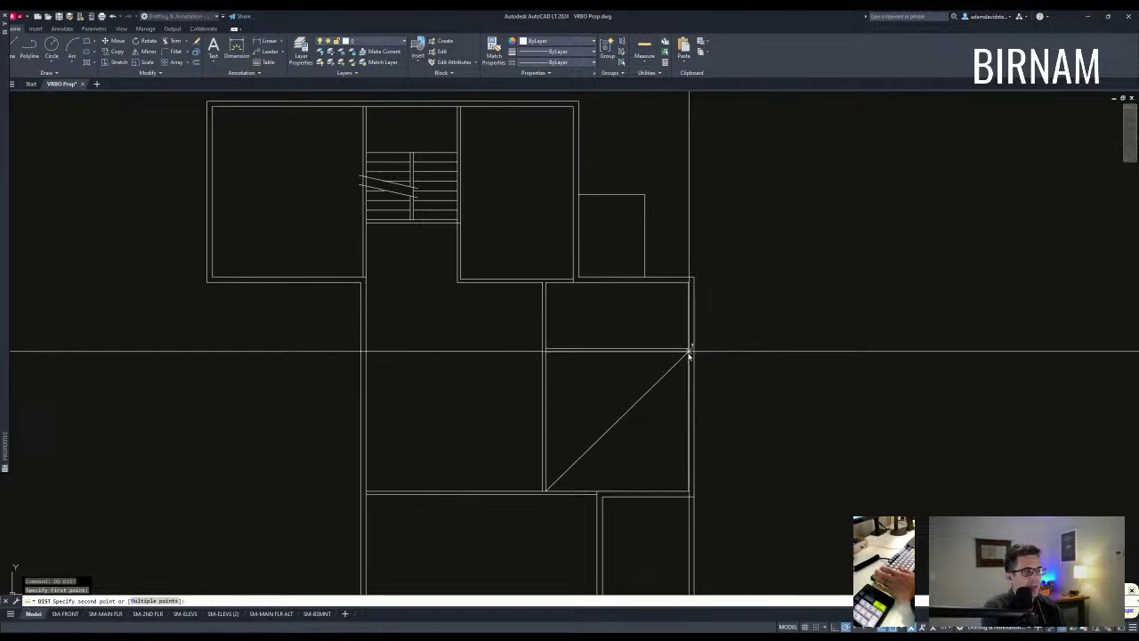
pyautogui.click(688, 354)
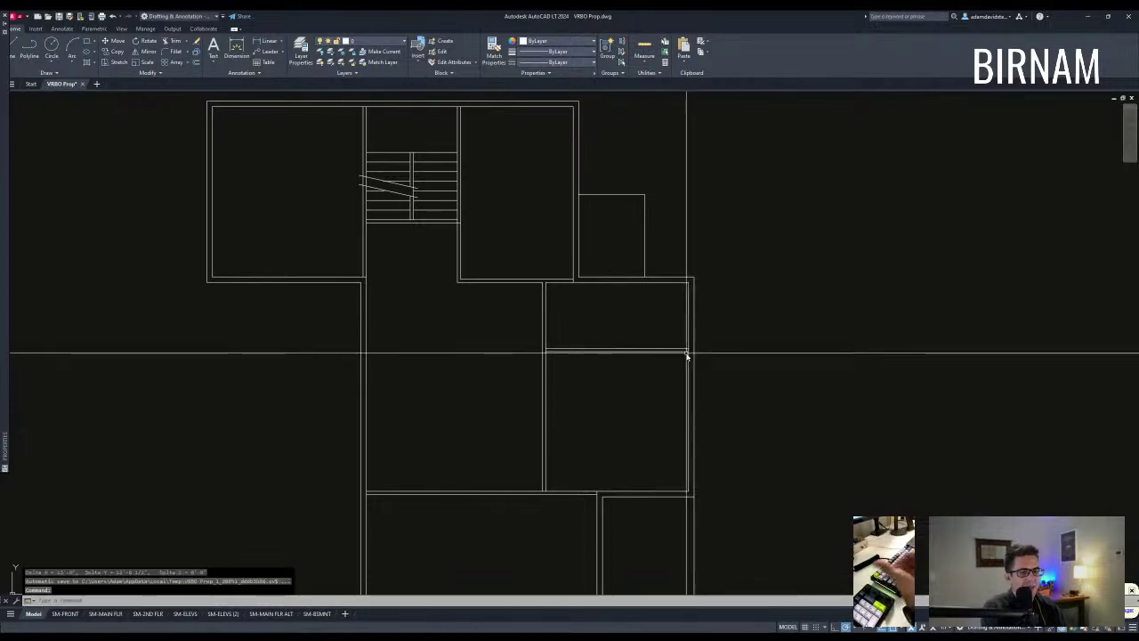
# Step: Measure the room to the right of the stairs diagonally from its inside lower-left to its inside upper-right corner
pyautogui.moveTo(591, 278); pyautogui.dragTo(605, 347, button='middle')
pyautogui.write('di')
pyautogui.press('Return')
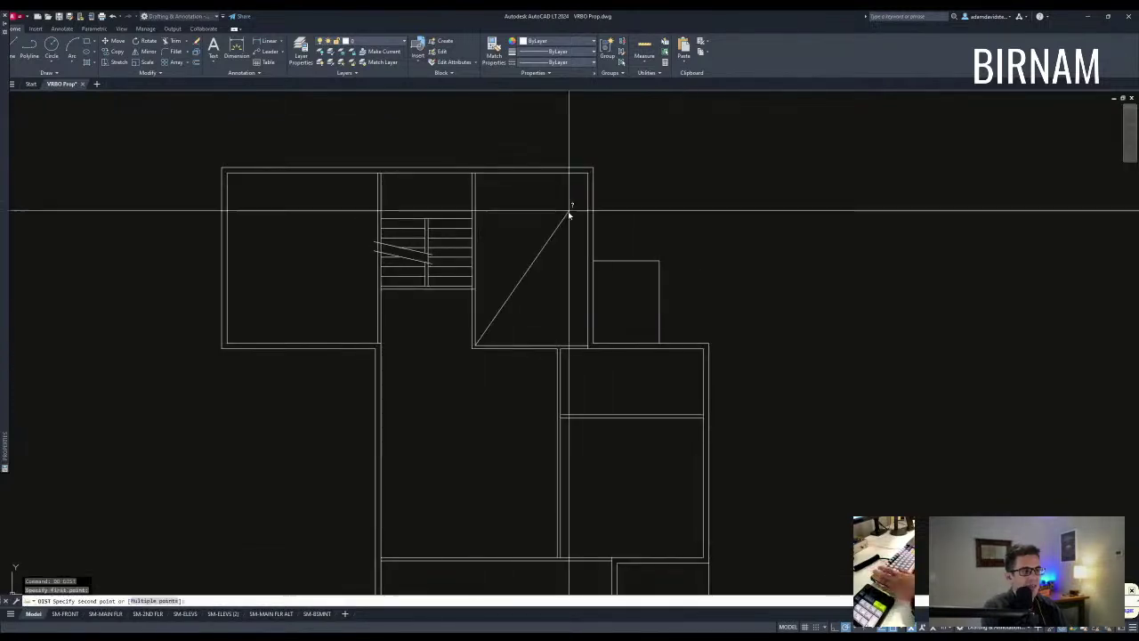
pyautogui.click(591, 174)
pyautogui.moveTo(547, 273); pyautogui.dragTo(572, 280, button='middle')
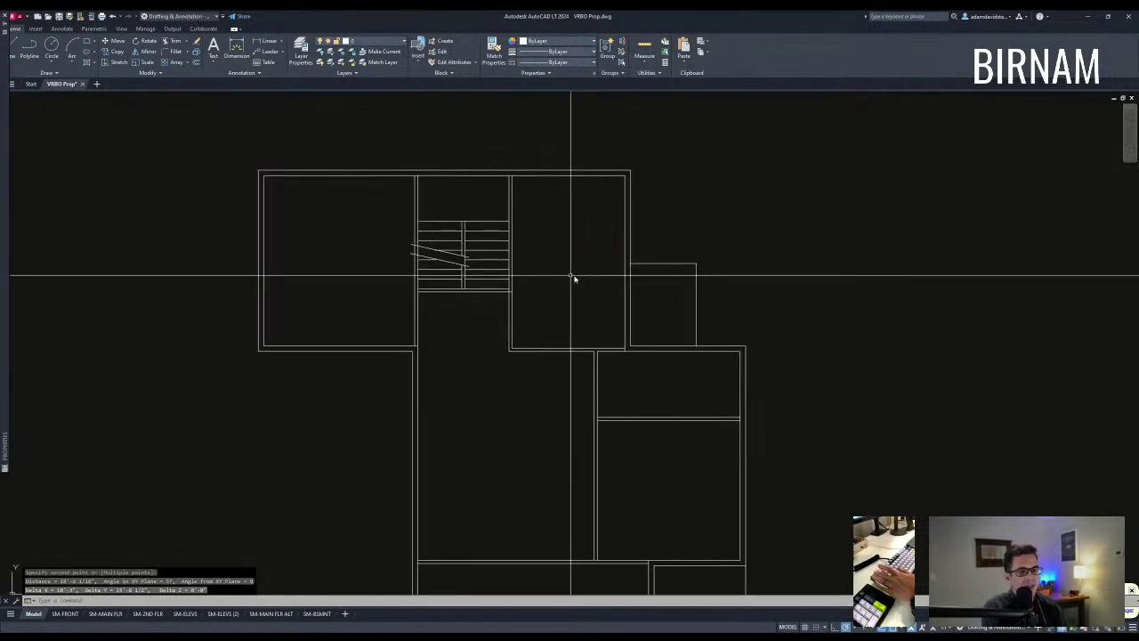
# Step: Measure the room to the left of the stairs diagonally from its inside lower-right to its inside upper-left corner
pyautogui.write('di')
pyautogui.press('Return')
pyautogui.click(415, 345)
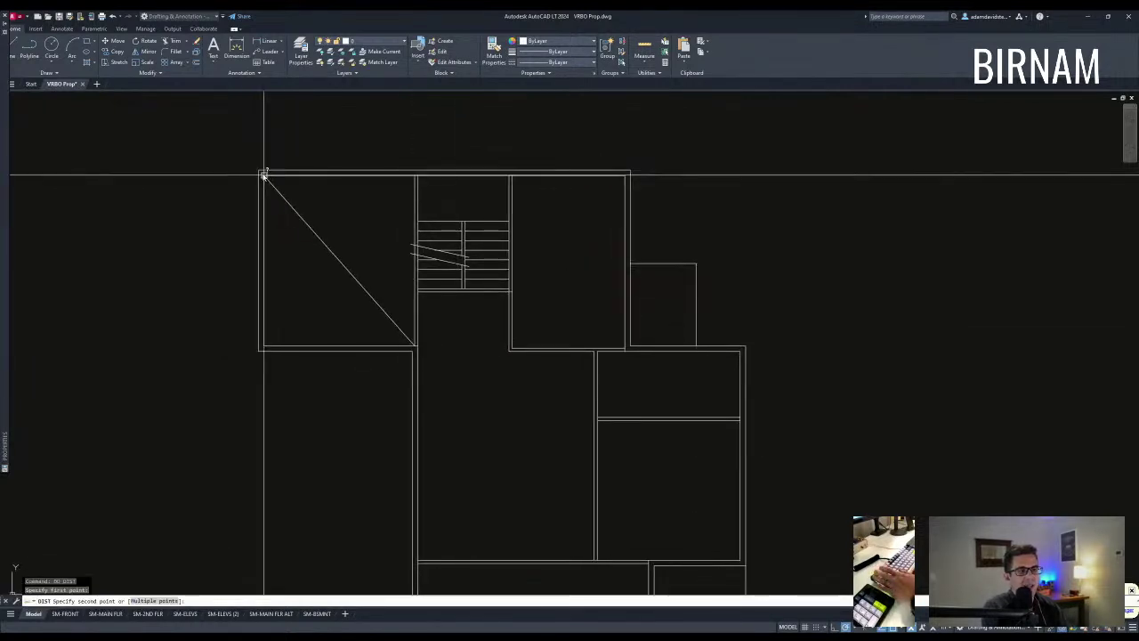
pyautogui.click(264, 175)
pyautogui.moveTo(397, 316); pyautogui.dragTo(399, 307, button='middle')
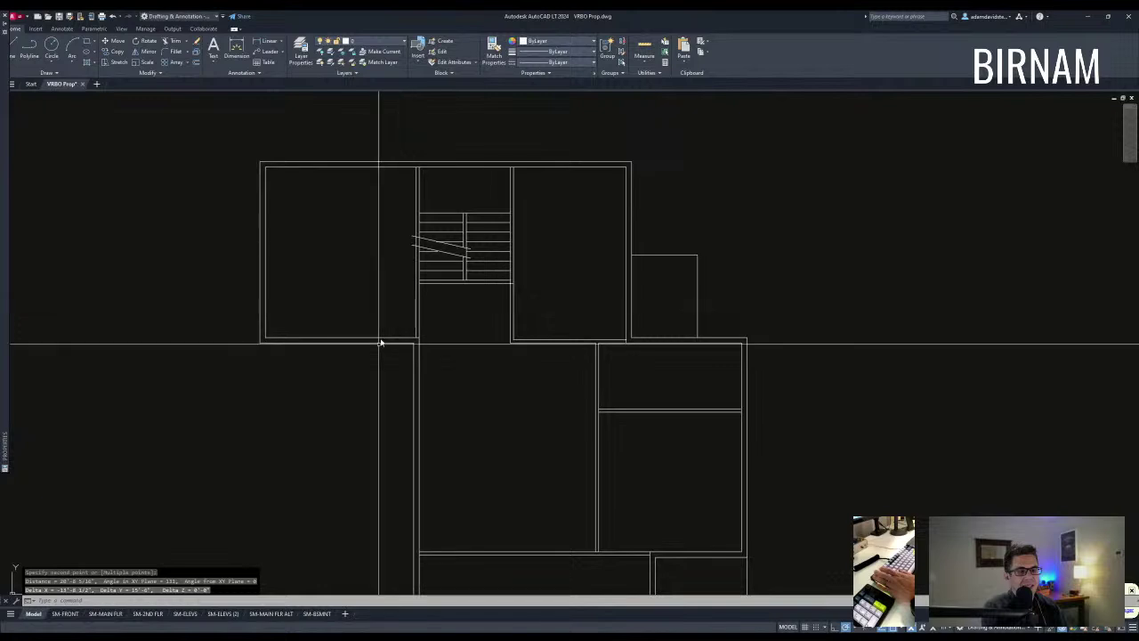
# Step: Stretch the bottom wall of the room left of the stairs straight down about 6 ft
pyautogui.scroll(-2, 381, 343)
pyautogui.write('s')
pyautogui.press('Return')
pyautogui.click(454, 315)
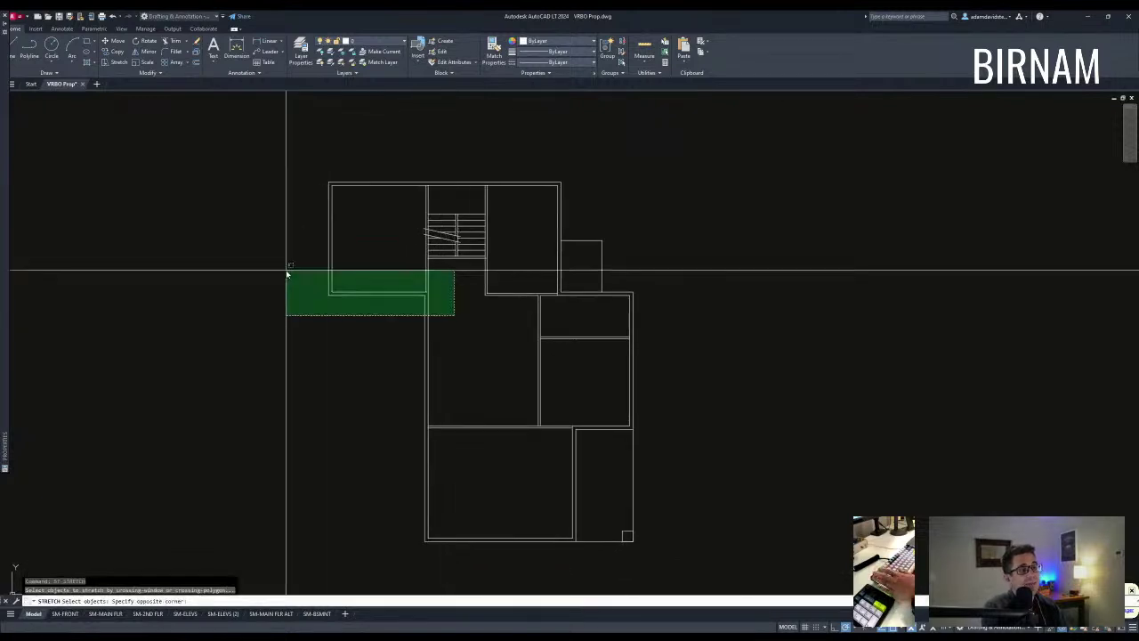
pyautogui.click(287, 274)
pyautogui.press('Return')
pyautogui.click(331, 323)
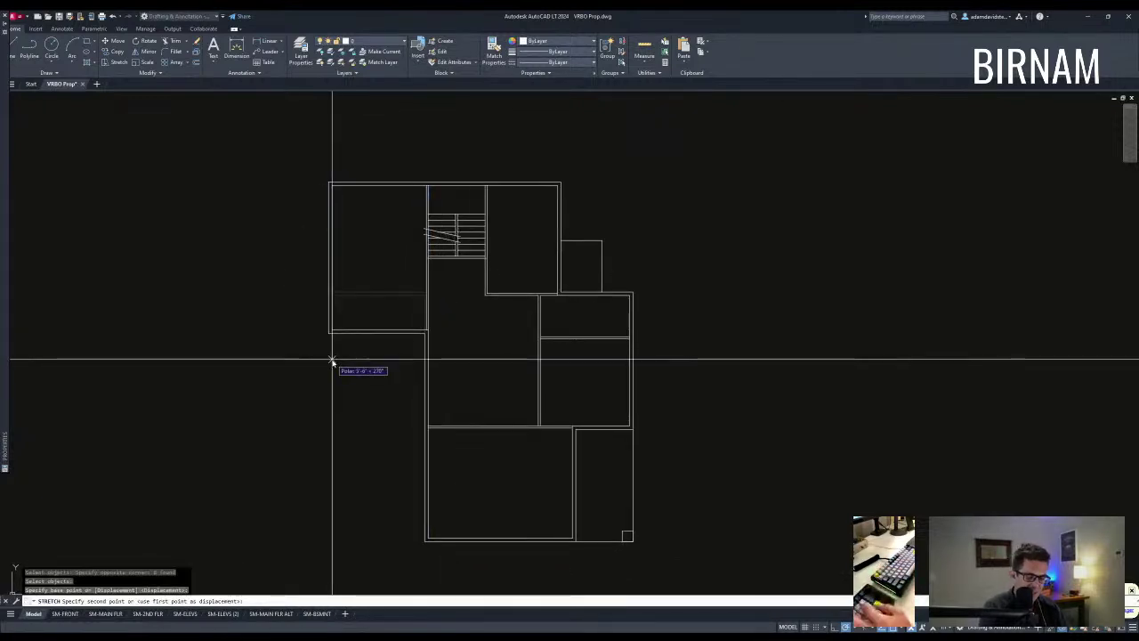
pyautogui.press('Return')
# Step: Copy the two wall lines above the main-floor bedroom to the upper plan, using the plans' top-left outer corners as copy points
pyautogui.scroll(-4, 374, 359)
pyautogui.moveTo(386, 390); pyautogui.dragTo(433, 234, button='middle')
pyautogui.press('Escape')
pyautogui.press('Escape')
pyautogui.scroll(4, 412, 438)
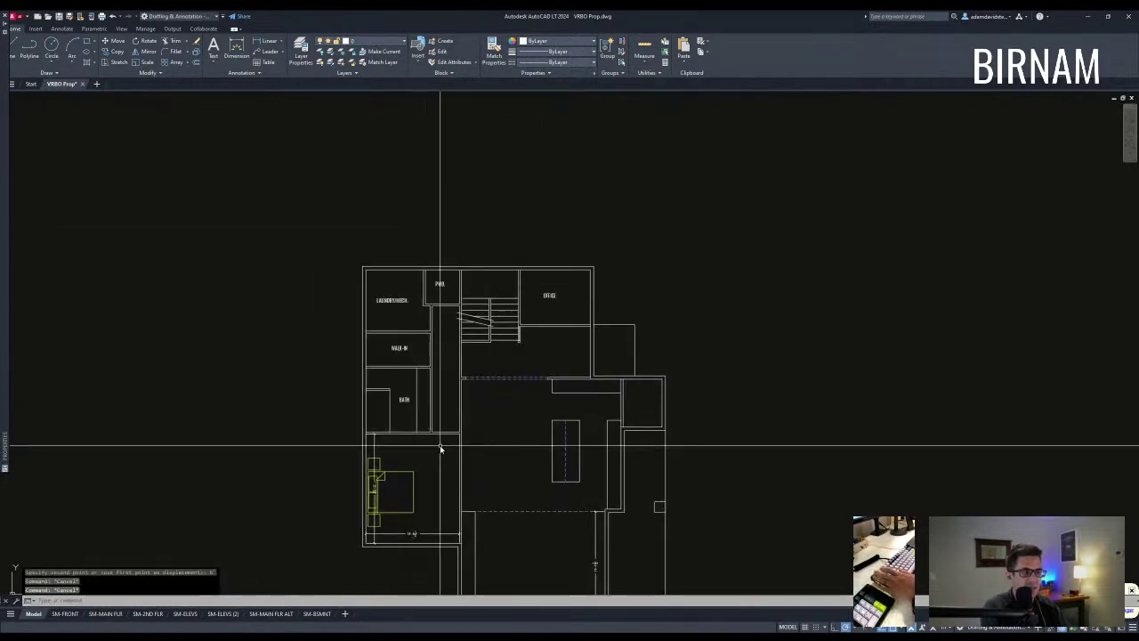
pyautogui.click(452, 445)
pyautogui.click(447, 420)
pyautogui.write('cv')
pyautogui.press('space')
pyautogui.click(363, 267)
pyautogui.moveTo(374, 205); pyautogui.dragTo(400, 517, button='middle')
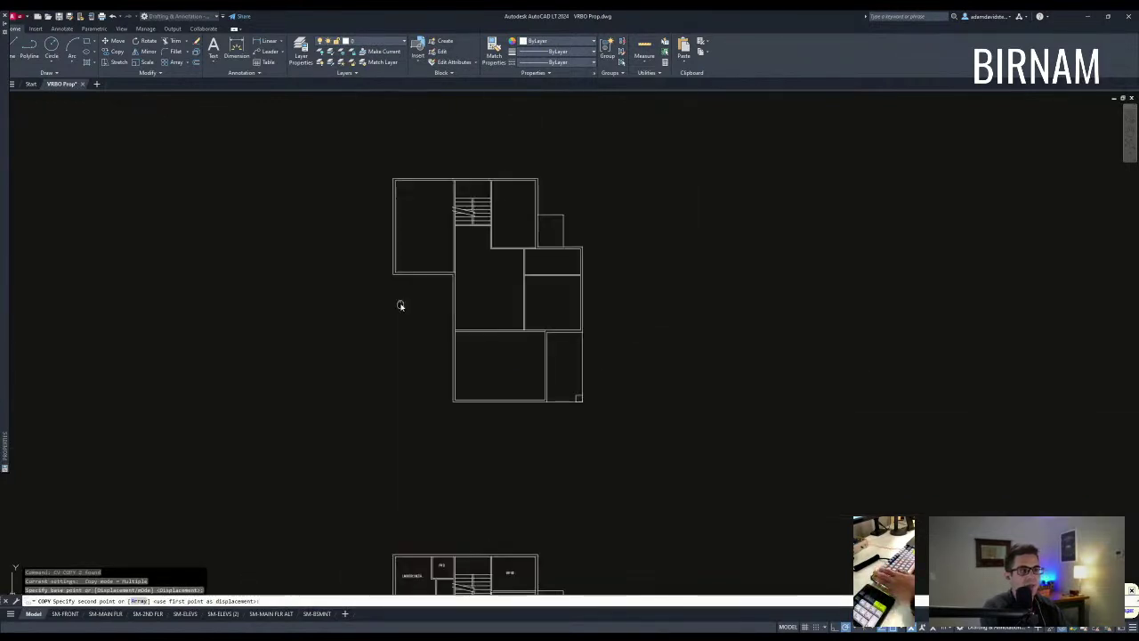
pyautogui.moveTo(395, 253); pyautogui.dragTo(398, 507, button='middle')
pyautogui.click(392, 227)
pyautogui.press('Escape')
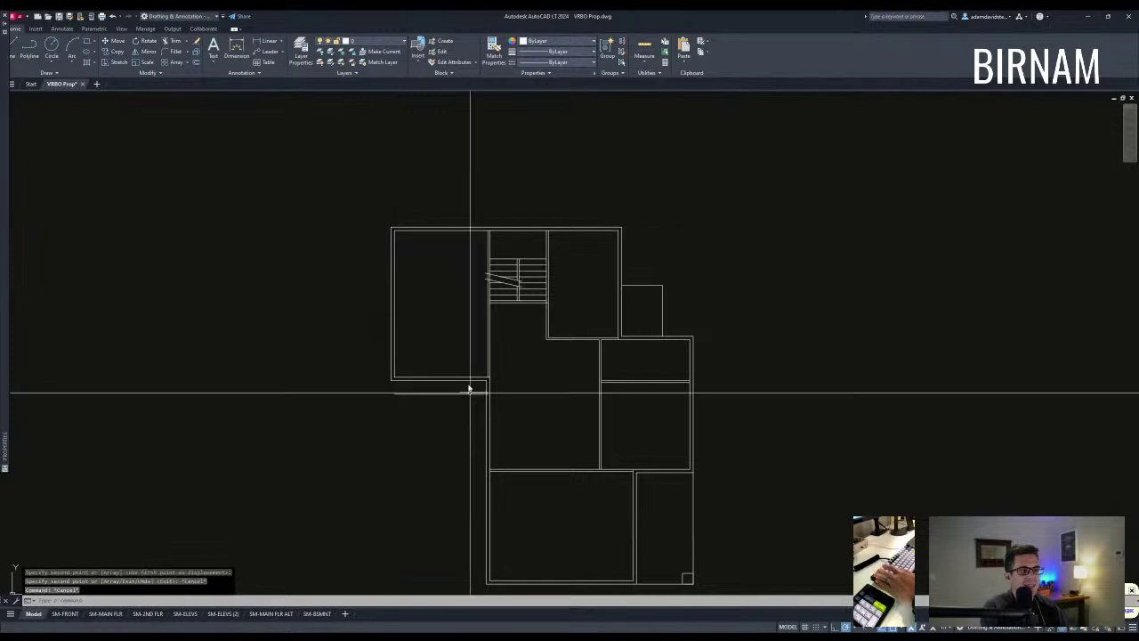
# Step: Offset the short copied wall line 6 inches downward and erase the long copied line
pyautogui.scroll(5, 478, 408)
pyautogui.write('ff')
pyautogui.press('space')
pyautogui.write('6')
pyautogui.press('space')
pyautogui.click(465, 365)
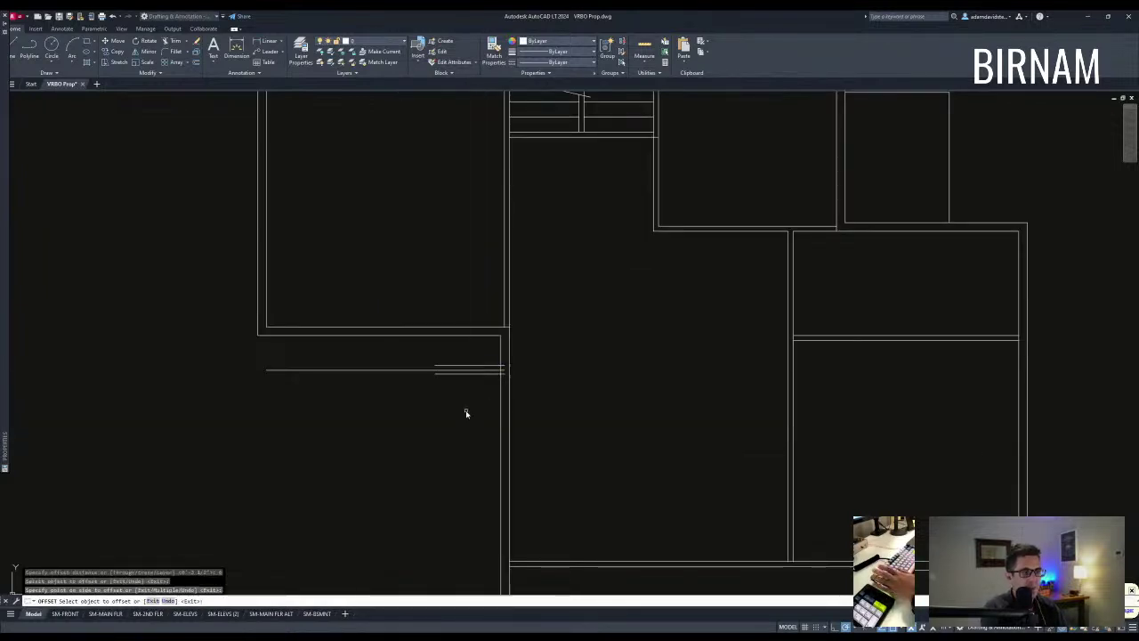
pyautogui.click(464, 377)
pyautogui.press('Escape')
pyautogui.click(398, 370)
pyautogui.click(395, 354)
pyautogui.click(429, 384)
pyautogui.write('e')
pyautogui.press('space')
pyautogui.press('Escape')
pyautogui.press('Escape')
# Step: Stretch the left room's bottom wall down to the upper reference line and erase the short reference lines
pyautogui.write('s')
pyautogui.press('Return')
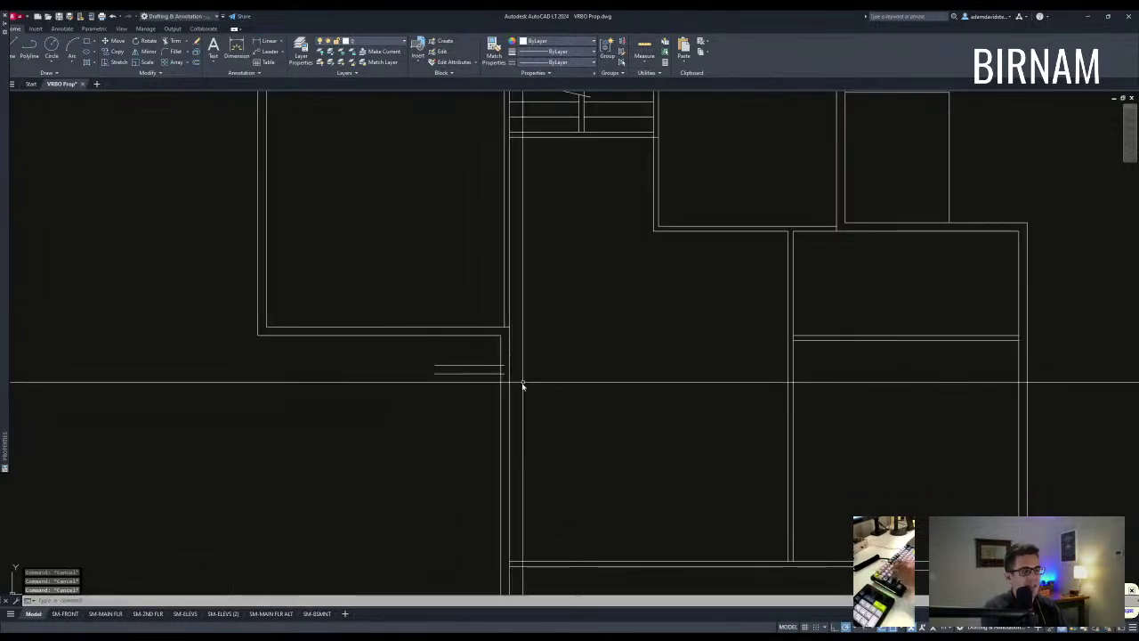
pyautogui.click(559, 401)
pyautogui.click(252, 297)
pyautogui.press('Return')
pyautogui.click(504, 327)
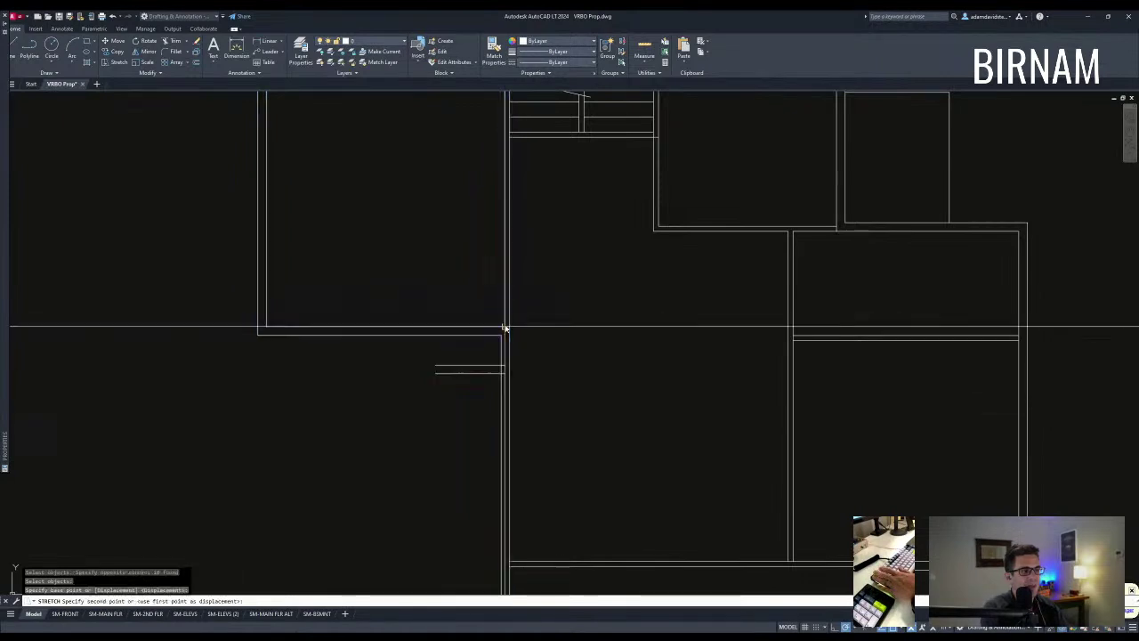
pyautogui.click(504, 366)
pyautogui.click(416, 448)
pyautogui.click(565, 387)
pyautogui.write('e')
pyautogui.press('space')
# Step: Offset the left room's bottom wall line upward to form a double-line horizontal partition about 6 ft above it
pyautogui.write('o')
pyautogui.press('Return')
pyautogui.write('6')
pyautogui.press('Return')
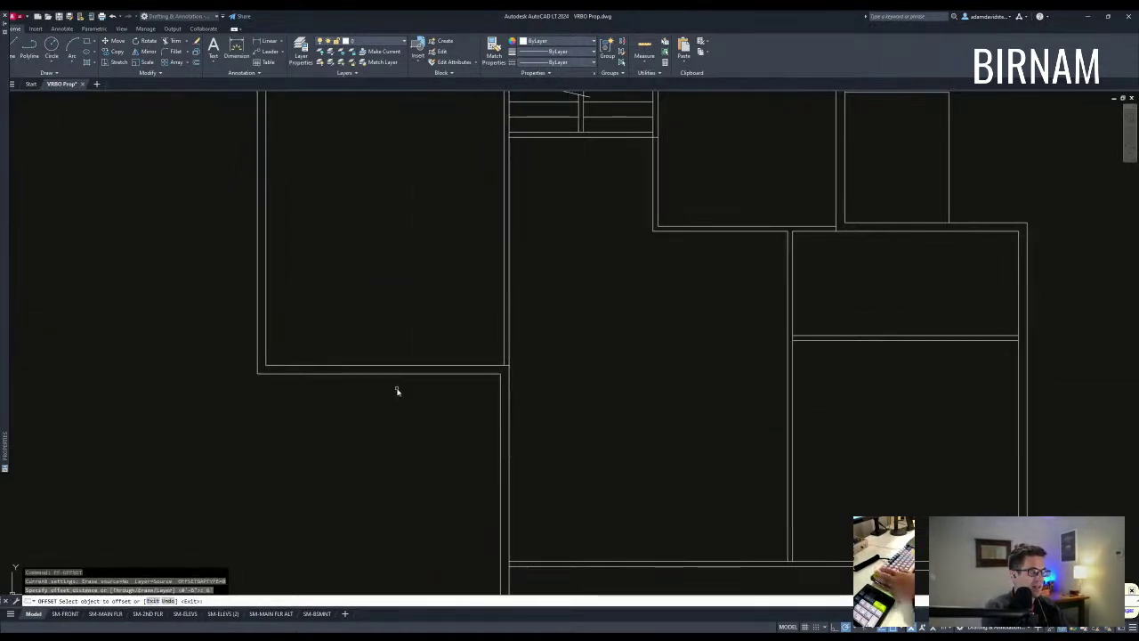
pyautogui.scroll(-3, 381, 368)
pyautogui.press('Escape')
pyautogui.press('Escape')
pyautogui.press('Escape')
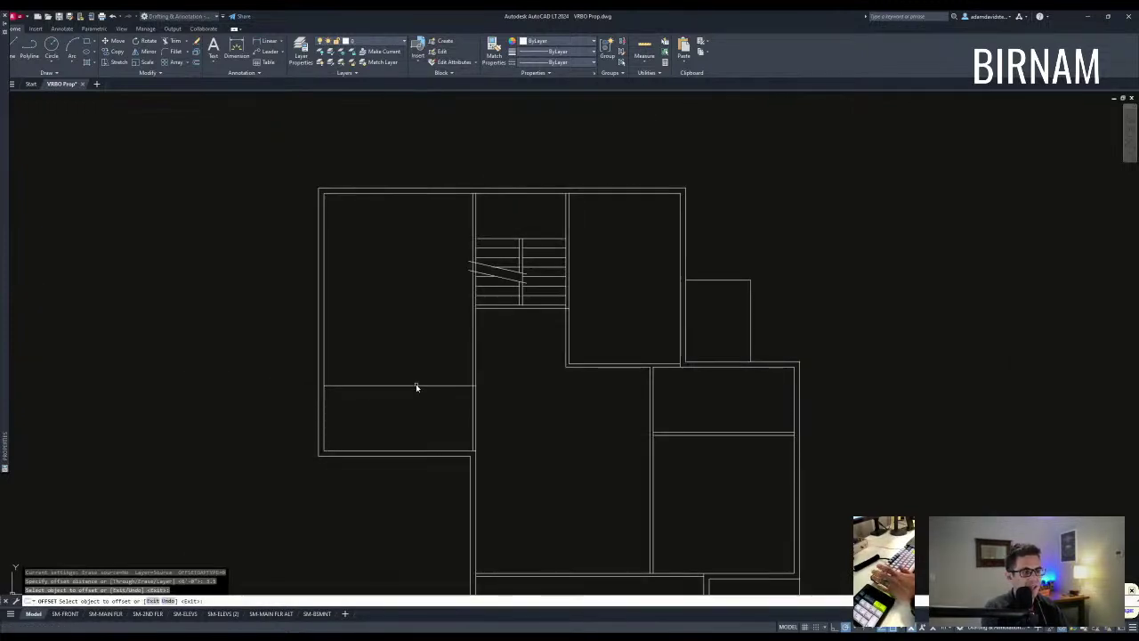
pyautogui.scroll(-2, 455, 358)
pyautogui.click(346, 395)
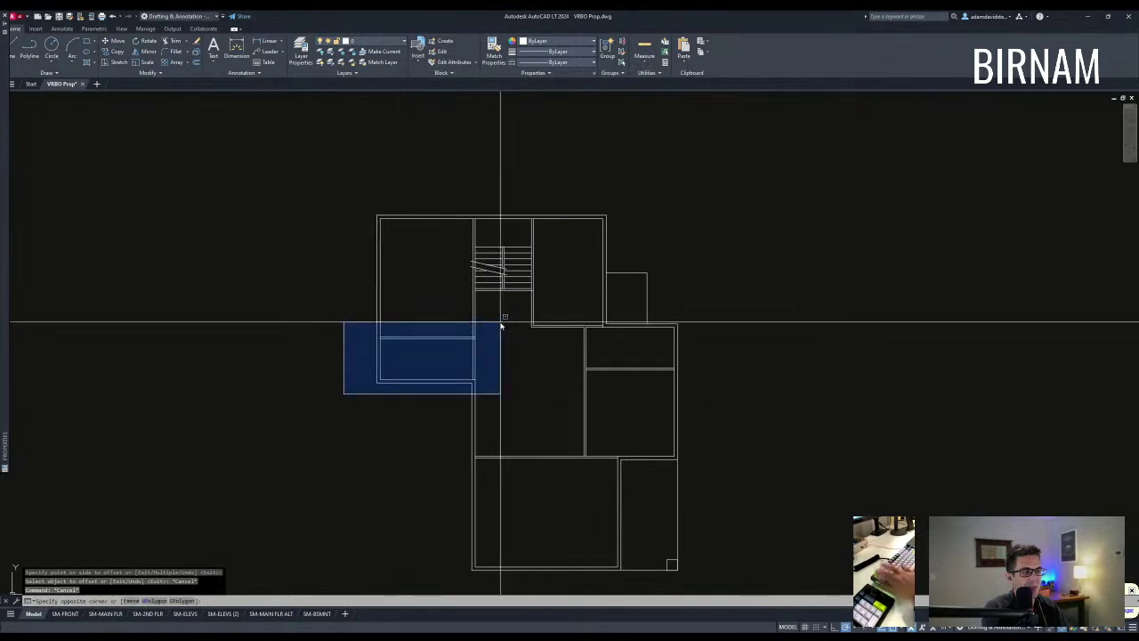
pyautogui.press('Escape')
pyautogui.click(566, 376)
pyautogui.press('Escape')
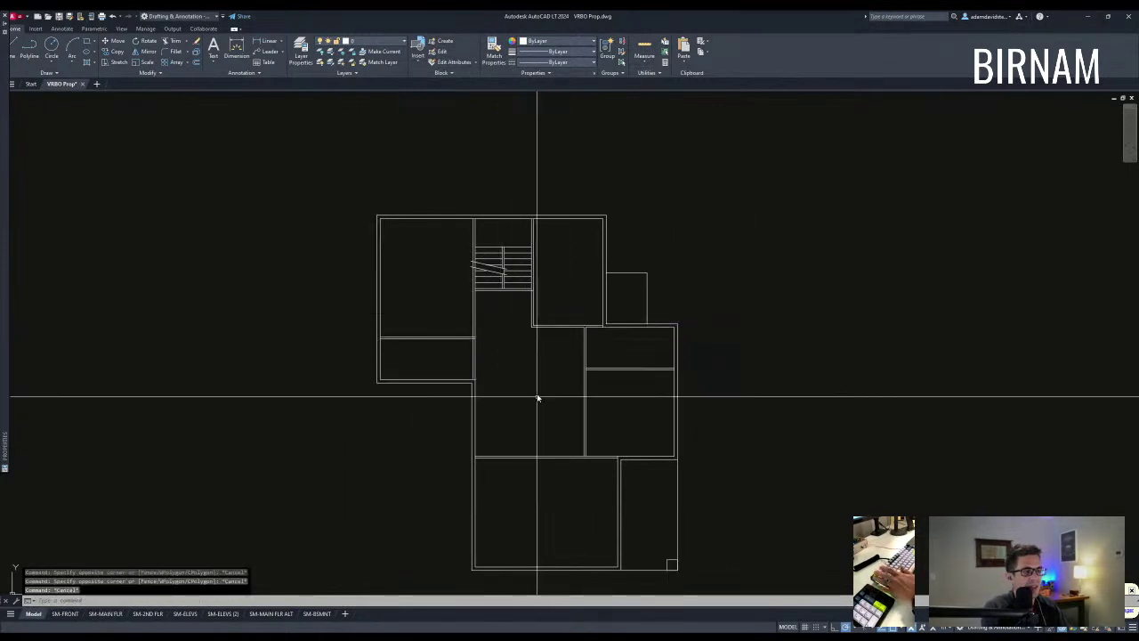
pyautogui.click(531, 468)
pyautogui.press('Escape')
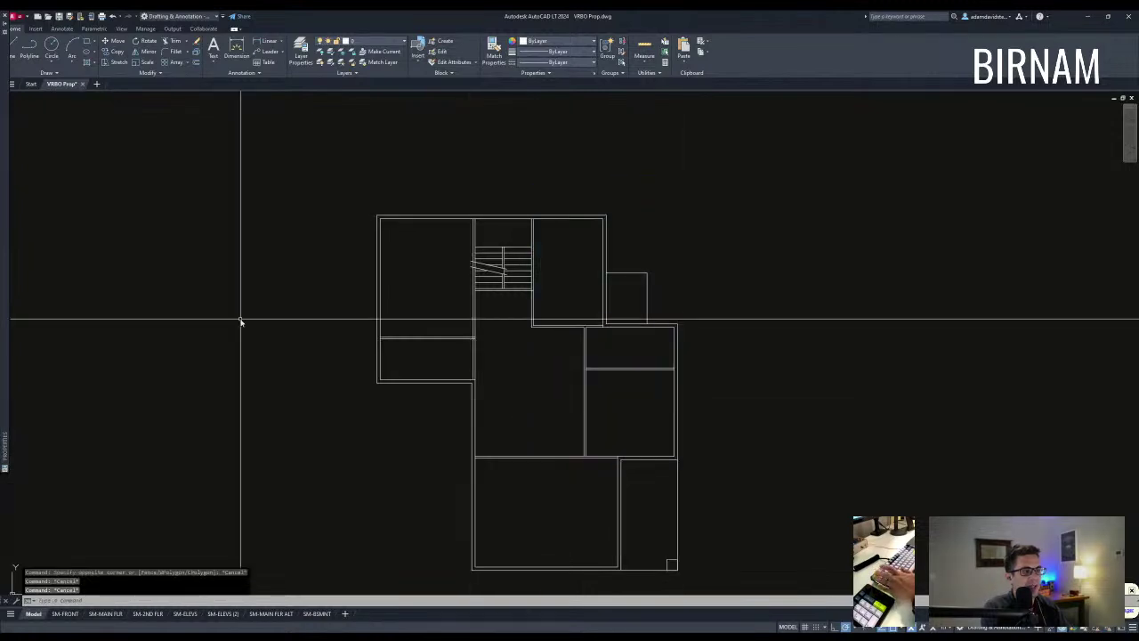
# Step: Trace a polyline on the main-floor plan's exterior from the top-left corner down the left side and along the bottom wall
pyautogui.scroll(-2, 424, 389)
pyautogui.scroll(-4, 437, 330)
pyautogui.scroll(5, 407, 326)
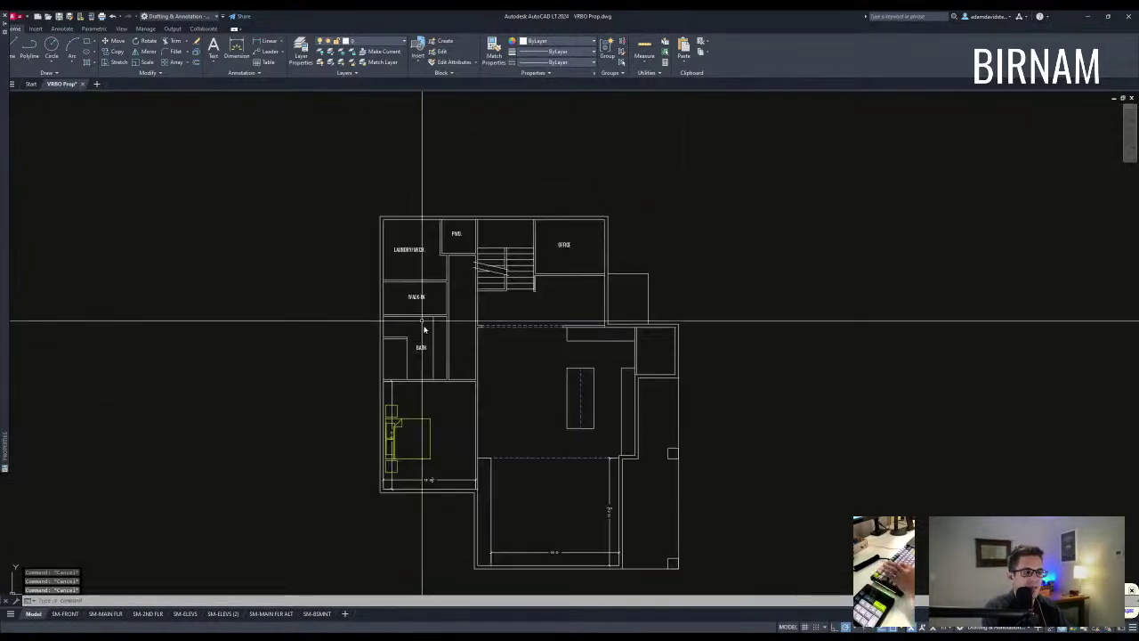
pyautogui.write('pl')
pyautogui.press('Return')
pyautogui.scroll(2, 392, 427)
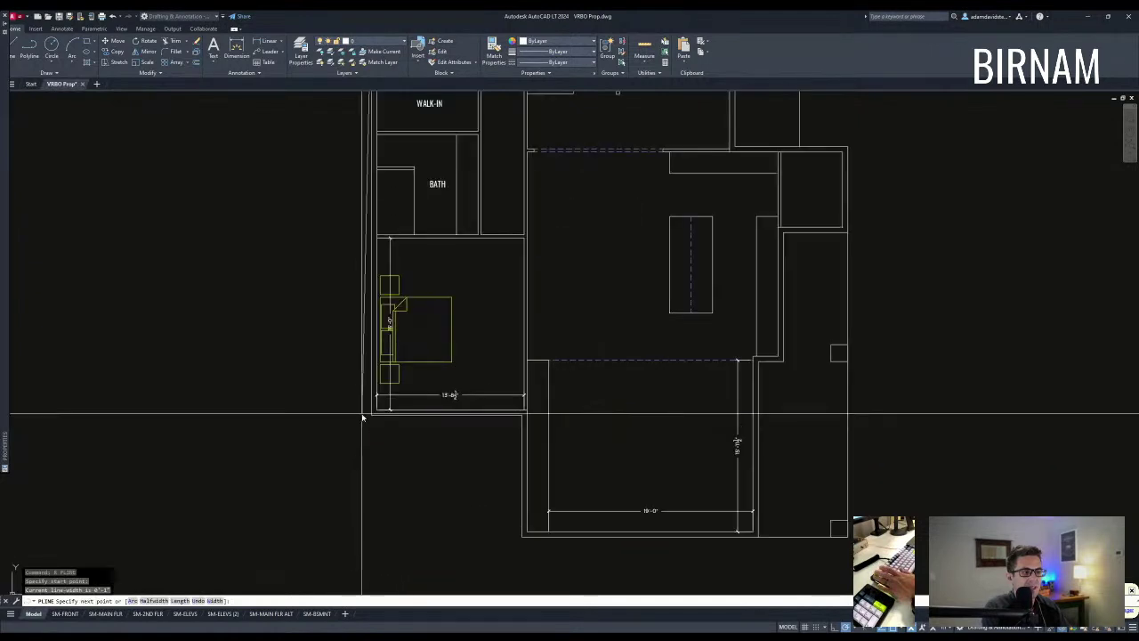
pyautogui.click(371, 415)
pyautogui.click(523, 415)
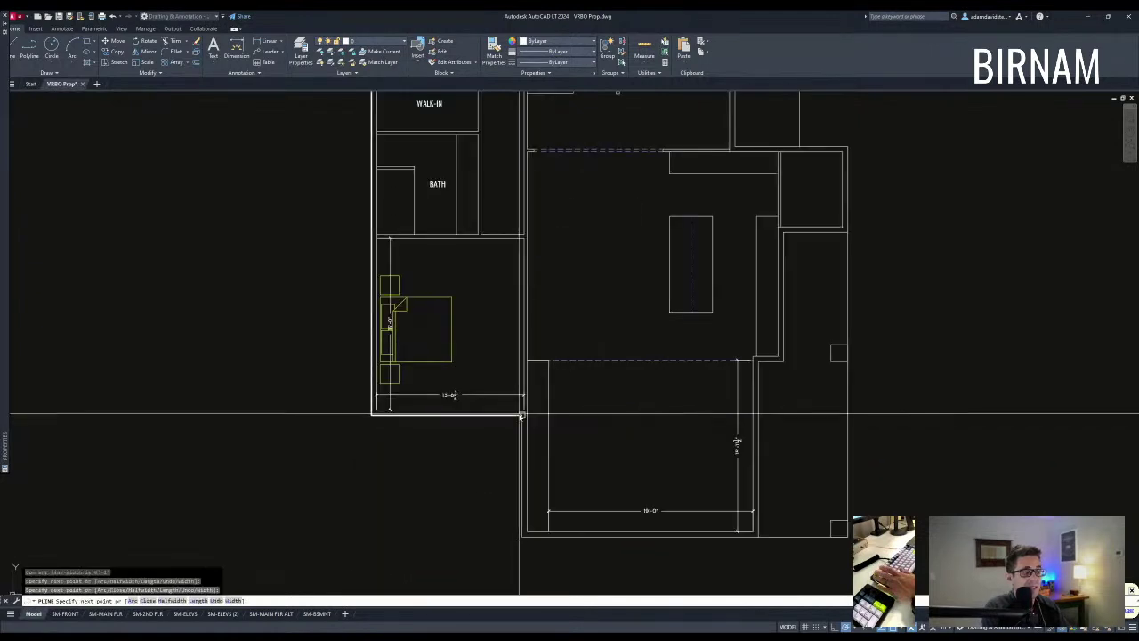
pyautogui.click(522, 537)
pyautogui.moveTo(697, 510); pyautogui.dragTo(423, 458, button='middle')
pyautogui.click(485, 485)
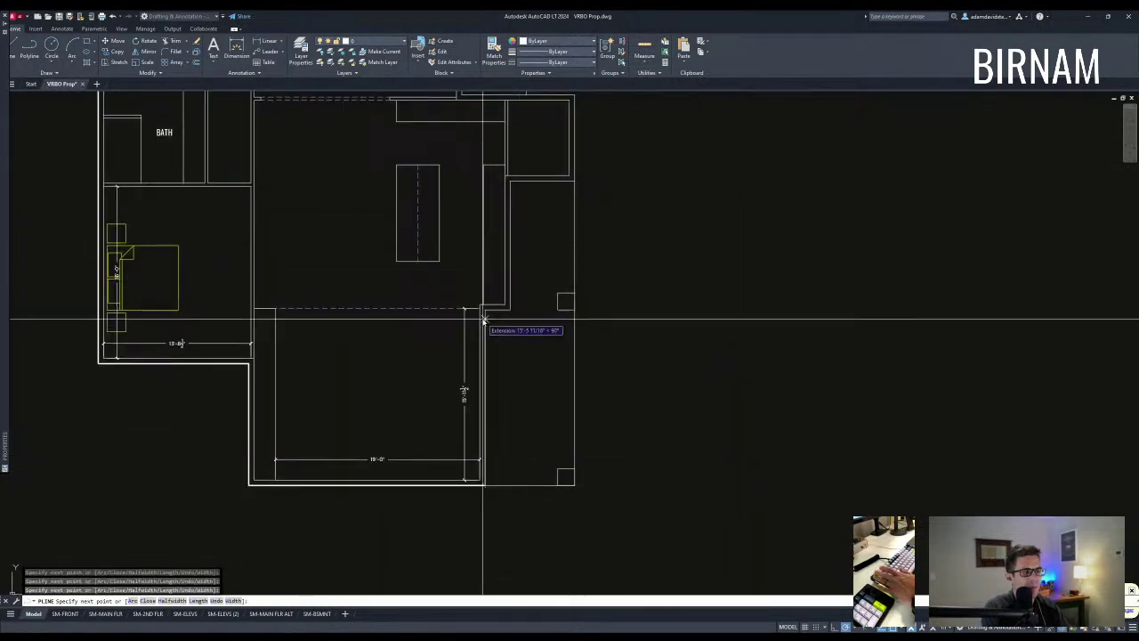
# Step: Continue the main-floor outline polyline up the stepped right-hand exterior walls and along the top wall back to its starting corner
pyautogui.click(484, 309)
pyautogui.click(510, 309)
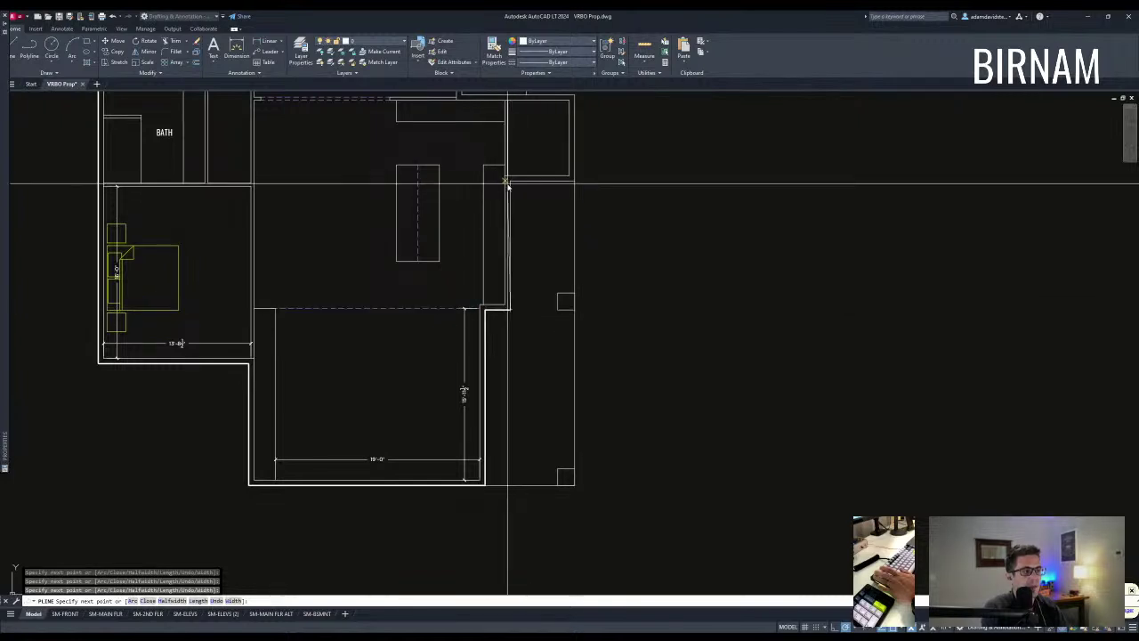
pyautogui.click(510, 181)
pyautogui.click(575, 181)
pyautogui.moveTo(579, 98); pyautogui.dragTo(571, 271, button='middle')
pyautogui.click(570, 269)
pyautogui.click(457, 270)
pyautogui.moveTo(465, 106); pyautogui.dragTo(452, 225, button='middle')
pyautogui.click(444, 218)
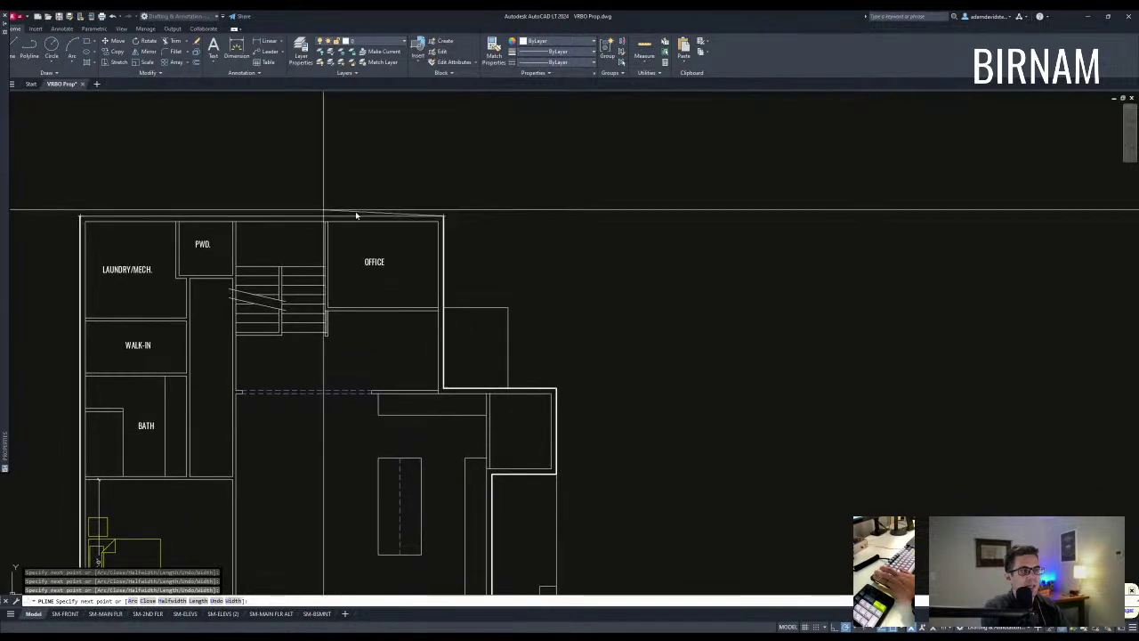
pyautogui.moveTo(96, 214); pyautogui.dragTo(418, 216, button='middle')
pyautogui.click(401, 217)
pyautogui.press('Escape')
pyautogui.press('Escape')
# Step: Measure the area enclosed by the main-floor outline polyline with the Area command's Object option
pyautogui.write('aa')
pyautogui.press('Return')
pyautogui.write('o')
pyautogui.press('Return')
pyautogui.scroll(6, 393, 219)
pyautogui.click(427, 210)
pyautogui.doubleClick(428, 211)
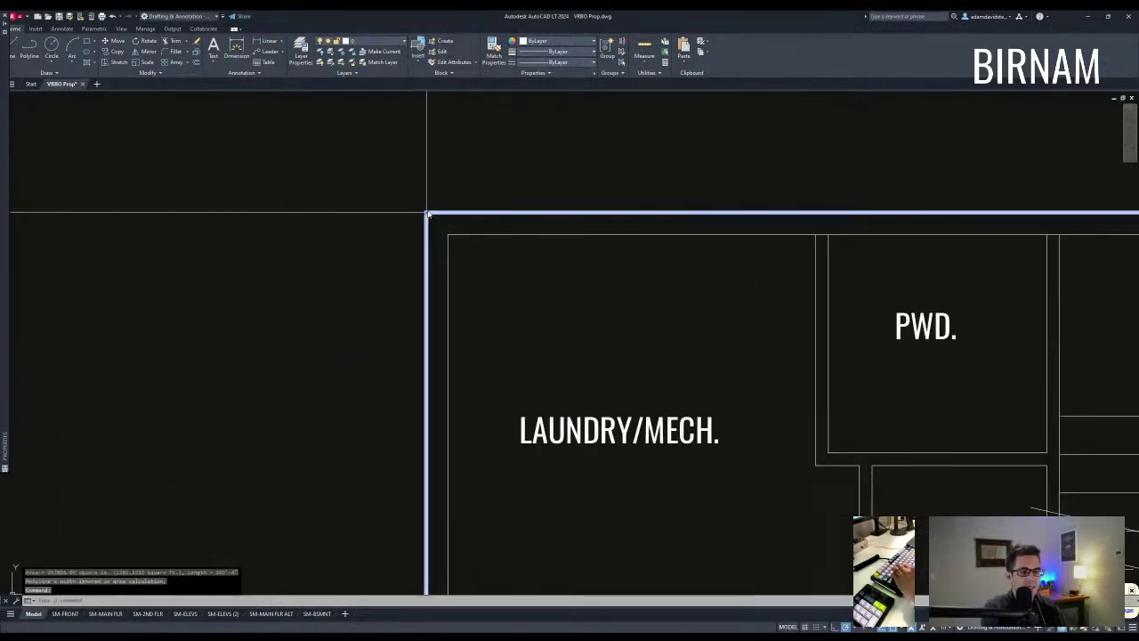
# Step: Erase the outline polyline traced around the main-floor plan
pyautogui.scroll(-7, 439, 245)
pyautogui.write('e')
pyautogui.press('Return')
pyautogui.press('Escape')
pyautogui.press('Escape')
pyautogui.scroll(8, 534, 445)
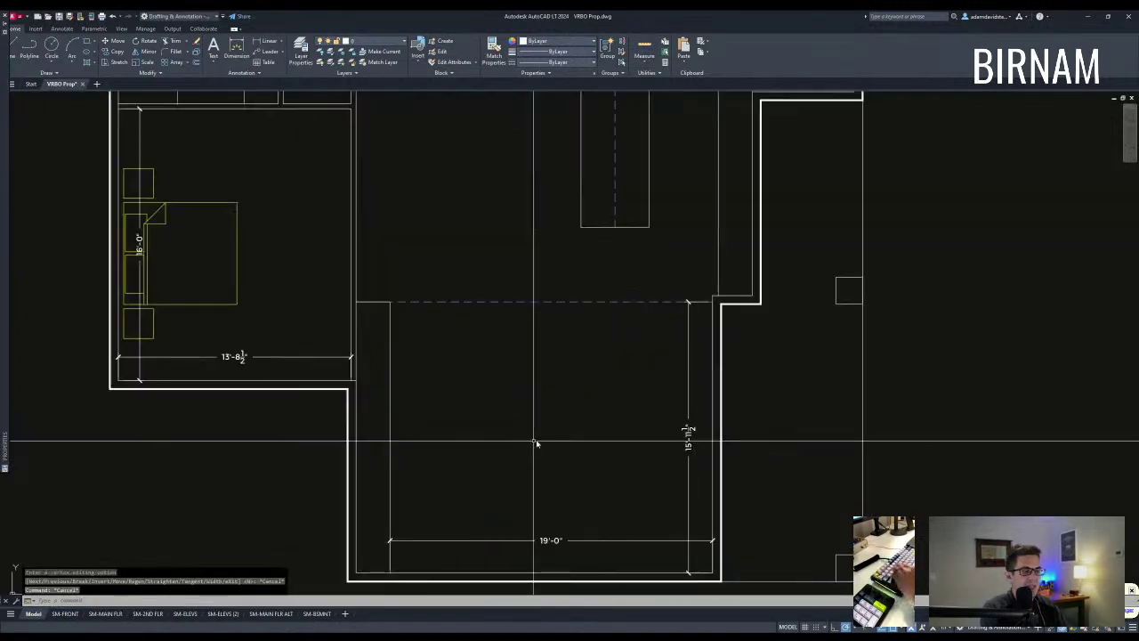
pyautogui.scroll(2, 191, 323)
pyautogui.click(201, 319)
pyautogui.click(188, 313)
pyautogui.write('e')
pyautogui.press('Return')
pyautogui.press('Escape')
# Step: Trace a polyline on the upper plan from its top-left exterior corner down the left side to the wall above the large bottom room
pyautogui.scroll(-8, 213, 301)
pyautogui.scroll(-3, 382, 387)
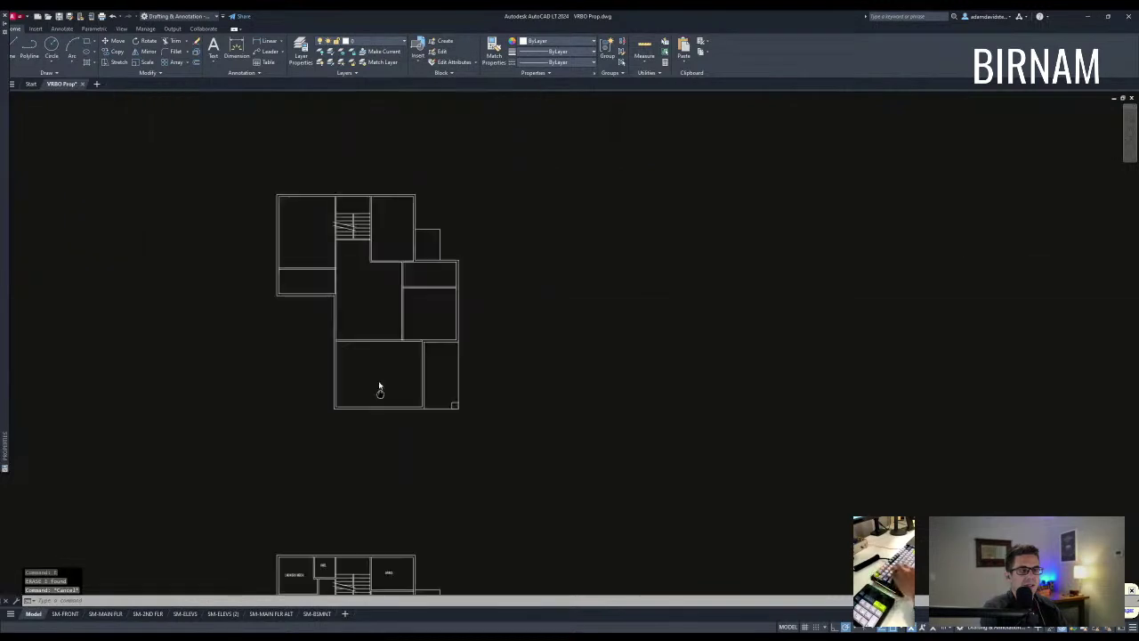
pyautogui.scroll(2, 279, 265)
pyautogui.scroll(1, 271, 240)
pyautogui.write('pl')
pyautogui.press('Return')
pyautogui.click(271, 230)
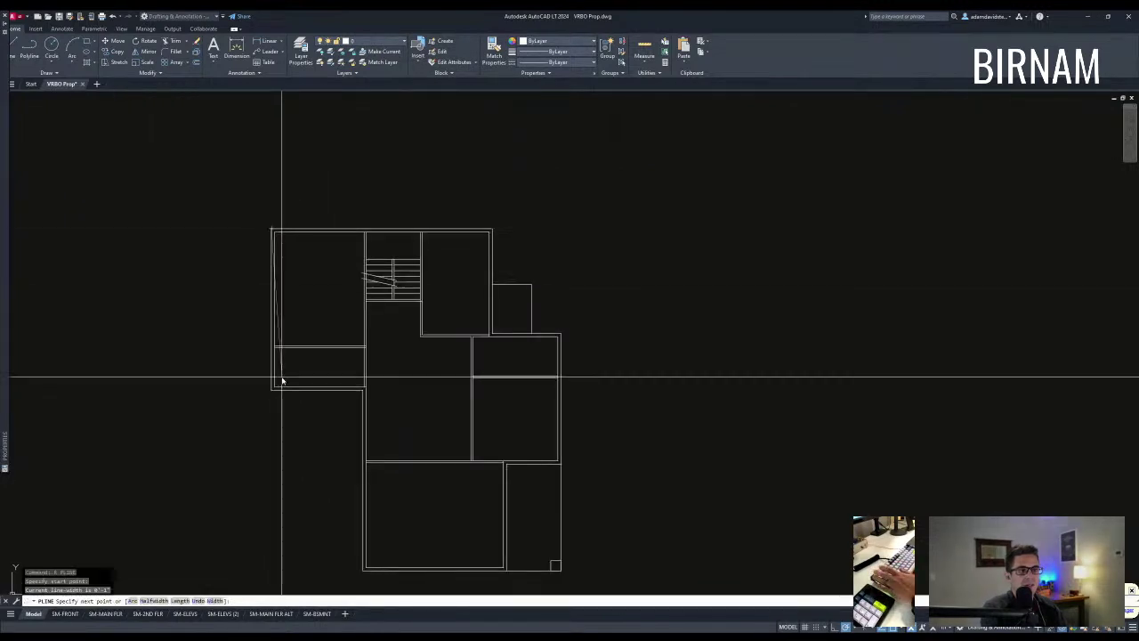
pyautogui.scroll(4, 267, 391)
pyautogui.click(260, 399)
pyautogui.moveTo(260, 400); pyautogui.dragTo(191, 345, button='middle')
pyautogui.click(423, 346)
pyautogui.moveTo(424, 346); pyautogui.dragTo(425, 259, button='middle')
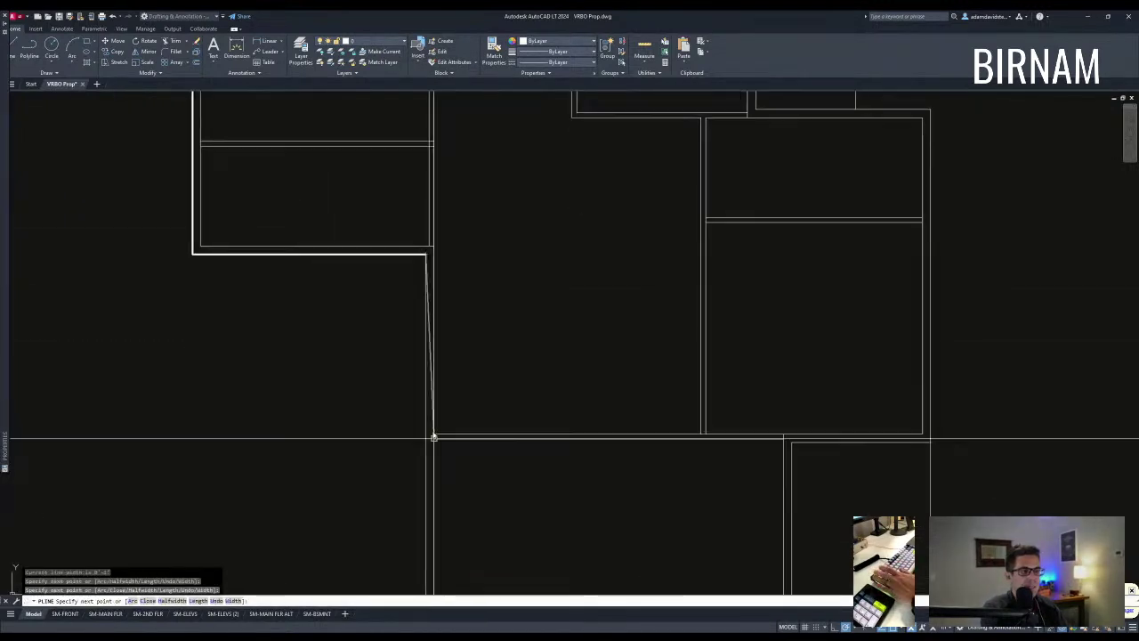
pyautogui.click(425, 439)
# Step: Continue the upper plan's polyline along the wall above the bottom room, up the right-hand exterior walls and back along the top
pyautogui.moveTo(703, 425); pyautogui.dragTo(496, 401, button='middle')
pyautogui.scroll(2, 572, 414)
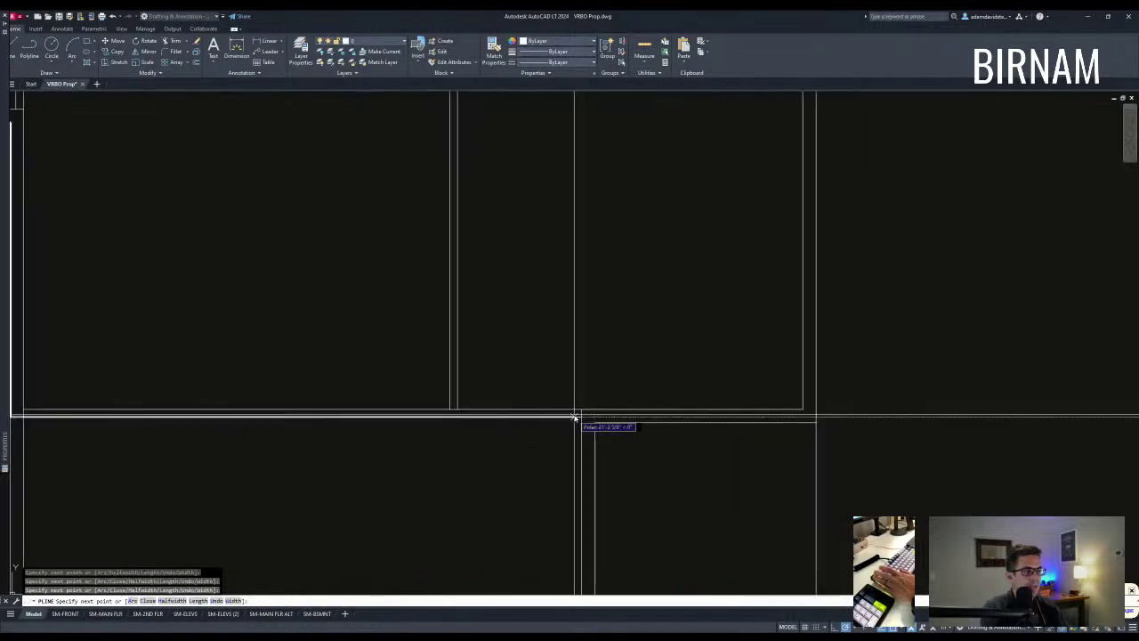
pyautogui.click(581, 417)
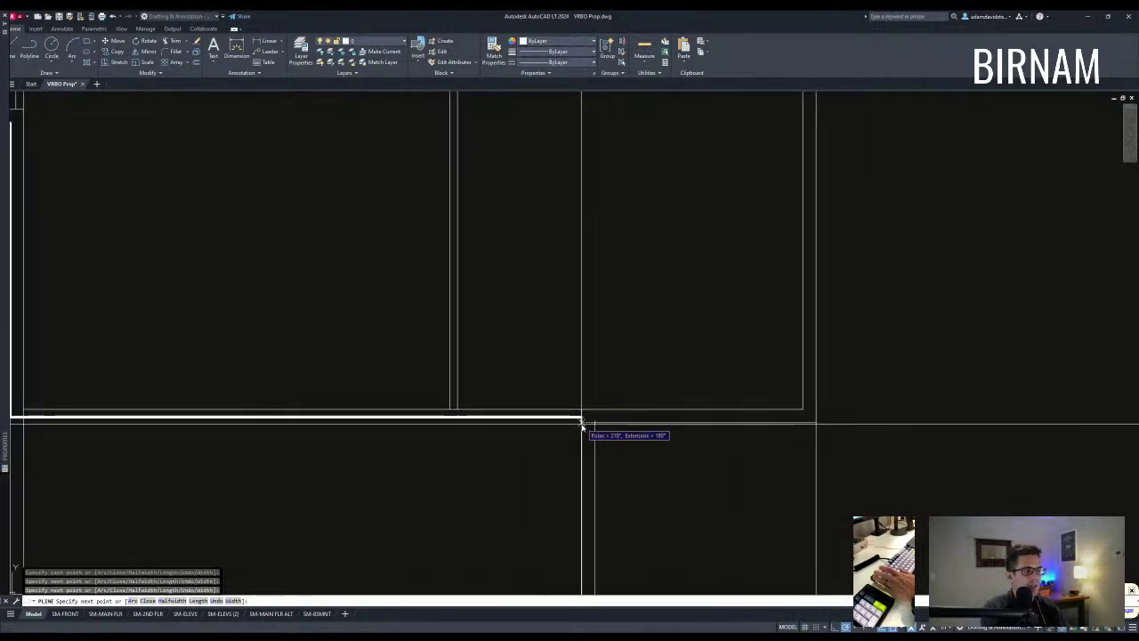
pyautogui.scroll(-5, 813, 424)
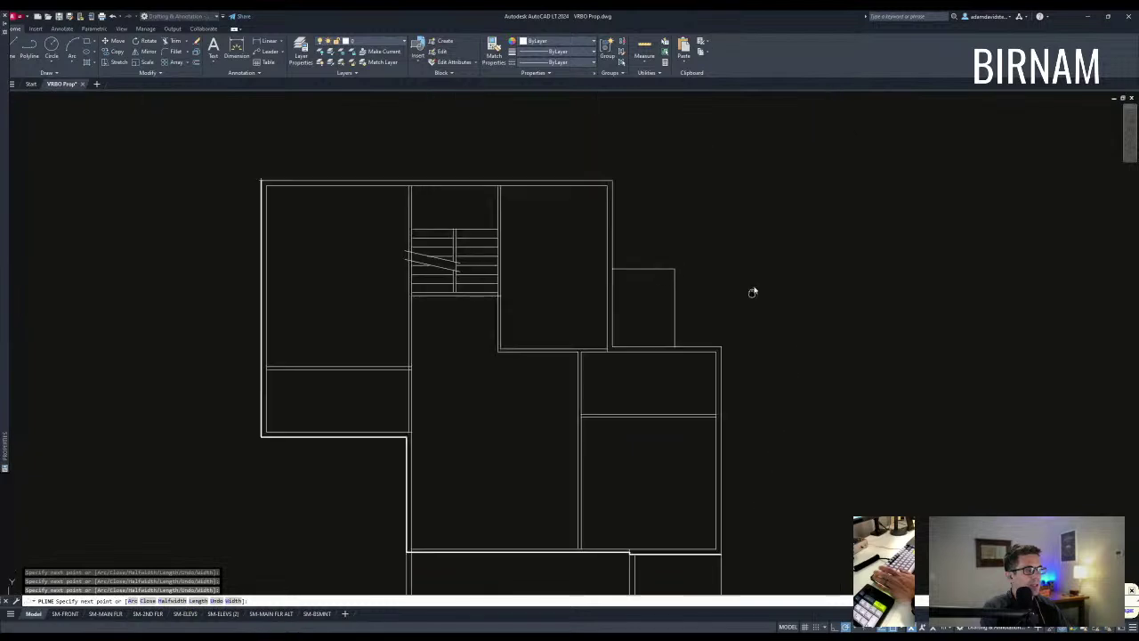
pyautogui.moveTo(753, 293); pyautogui.dragTo(702, 412, button='middle')
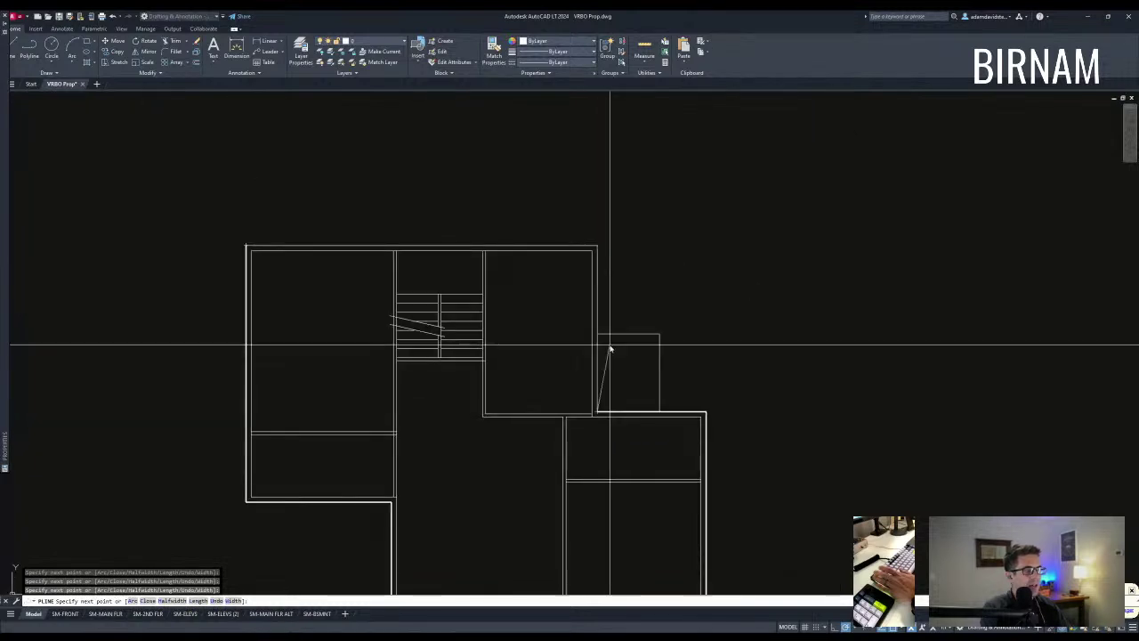
pyautogui.click(597, 245)
pyautogui.click(246, 246)
pyautogui.press('Escape')
pyautogui.press('Escape')
pyautogui.press('Escape')
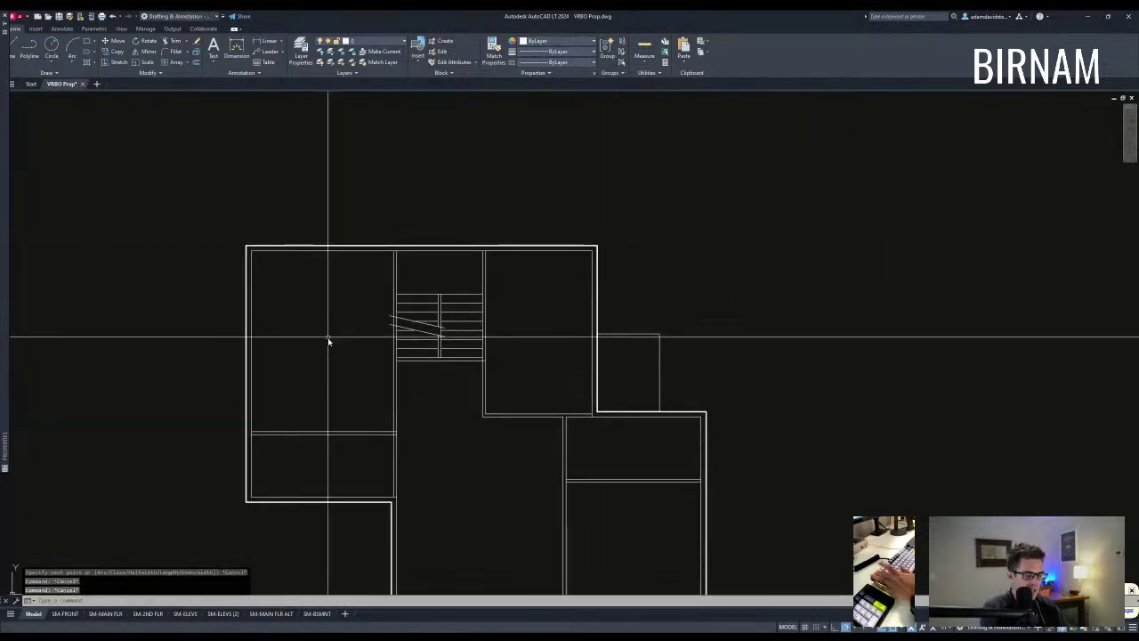
# Step: Measure the area enclosed by the upper plan's outline polyline with the Area command's Object option
pyautogui.write('AA')
pyautogui.press('Return')
pyautogui.write('O')
pyautogui.press('Return')
pyautogui.click(300, 255)
pyautogui.scroll(10, 758, 247)
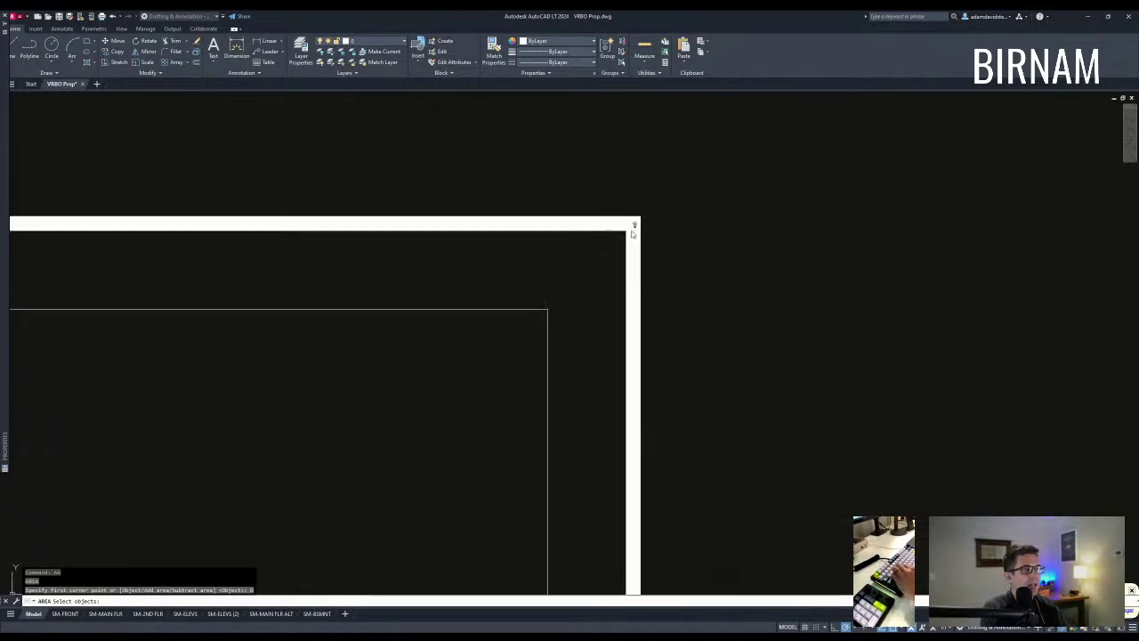
pyautogui.write('aa')
pyautogui.press('Return')
pyautogui.write('o')
pyautogui.press('Return')
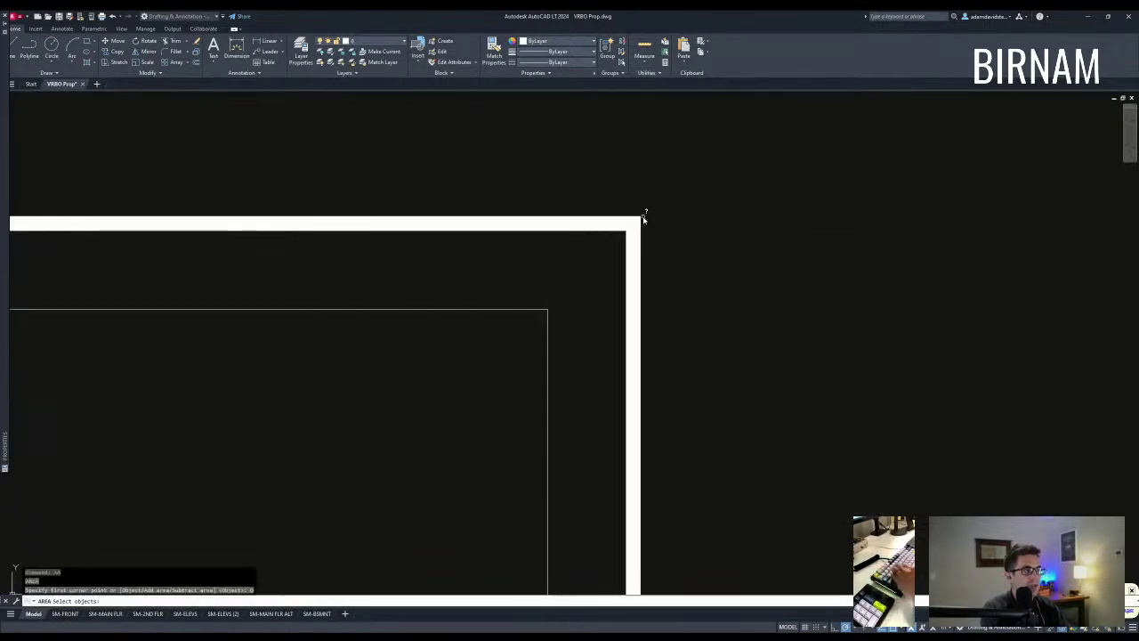
pyautogui.click(640, 218)
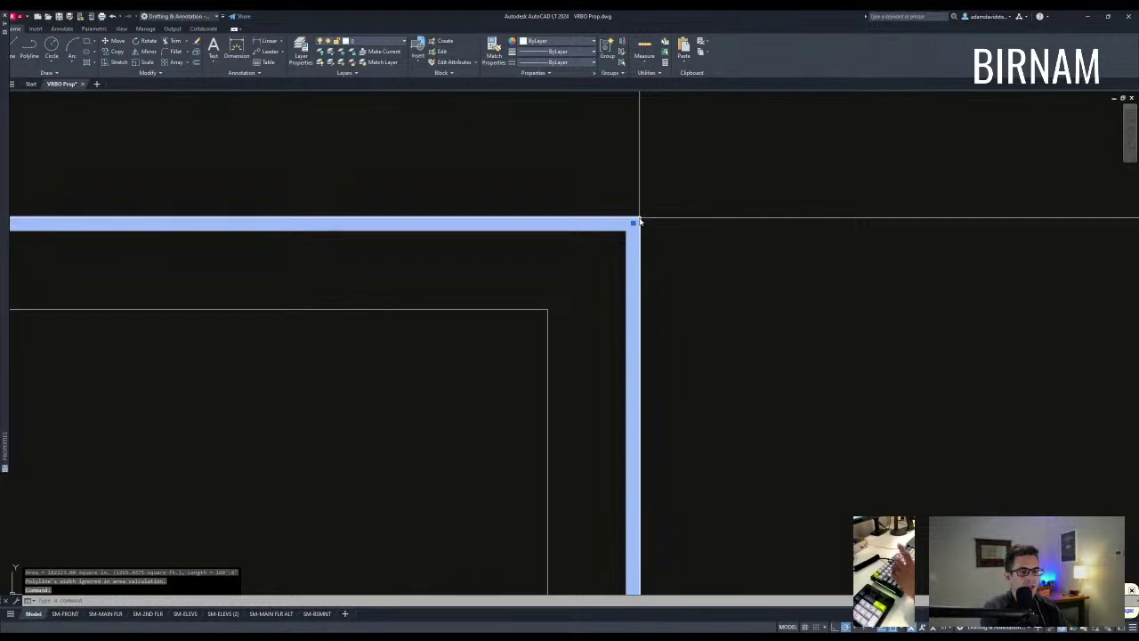
# Step: Erase the outline polyline traced around the upper plan
pyautogui.press('Escape')
pyautogui.press('Escape')
pyautogui.scroll(-6, 647, 249)
pyautogui.scroll(9, 630, 290)
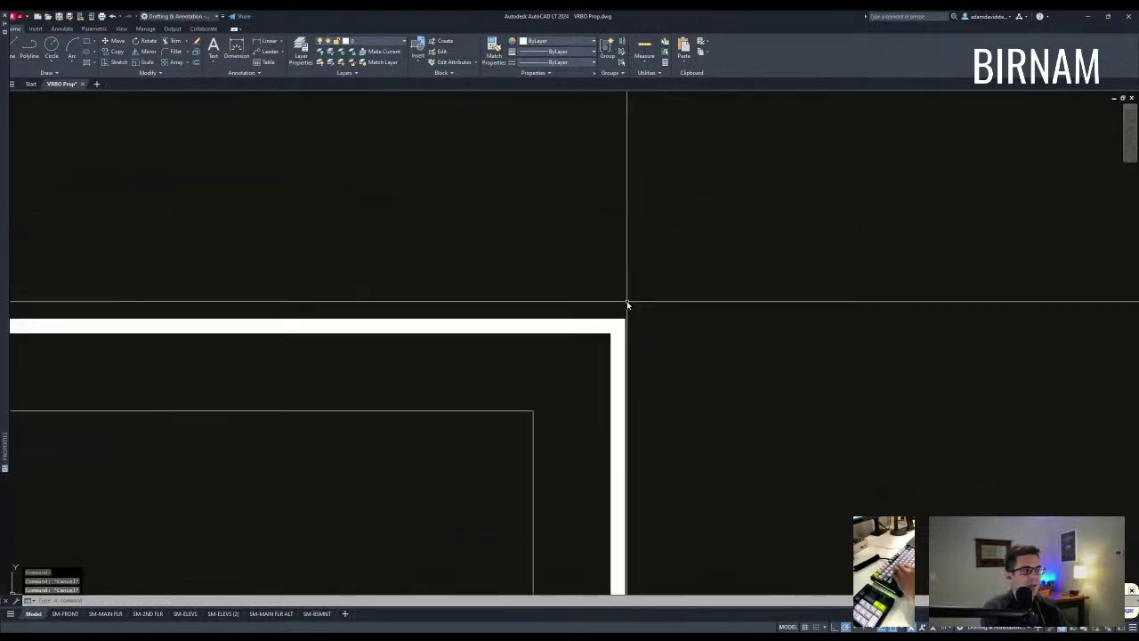
pyautogui.click(617, 385)
pyautogui.click(616, 388)
pyautogui.press('Escape')
pyautogui.click(628, 384)
pyautogui.click(610, 361)
pyautogui.write('e')
pyautogui.press('Return')
pyautogui.press('Escape')
pyautogui.press('Escape')
# Step: Return from the upper plan to the labelled main-floor plan and look over its kitchen and living area
pyautogui.scroll(-8, 596, 369)
pyautogui.scroll(-5, 592, 401)
pyautogui.scroll(3, 585, 305)
pyautogui.scroll(-4, 572, 470)
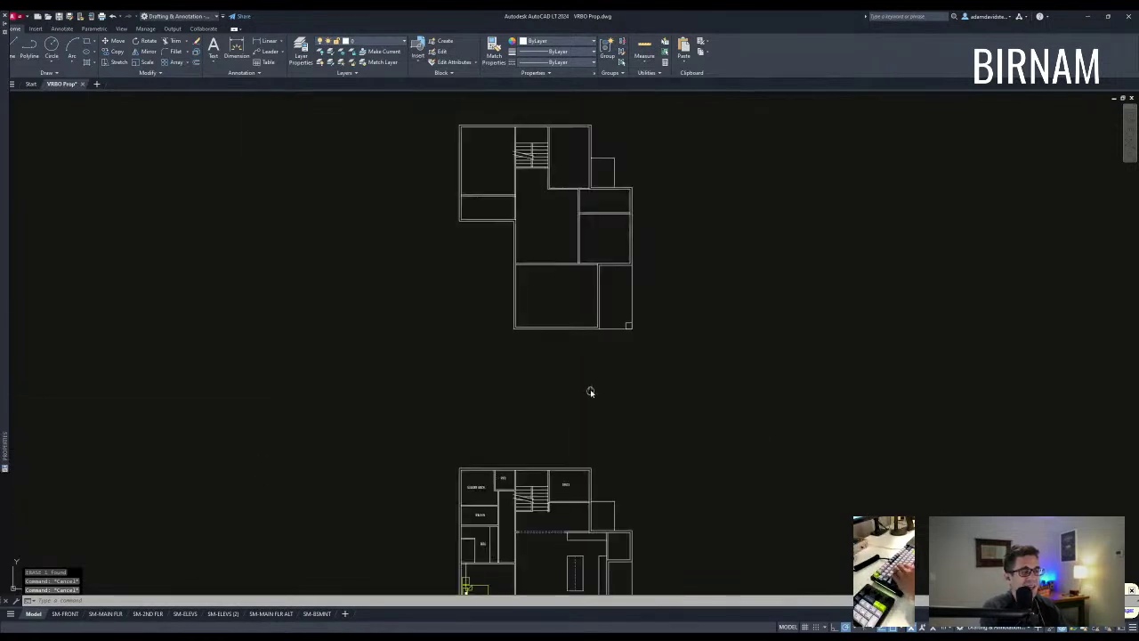
pyautogui.scroll(4, 590, 389)
pyautogui.click(466, 470)
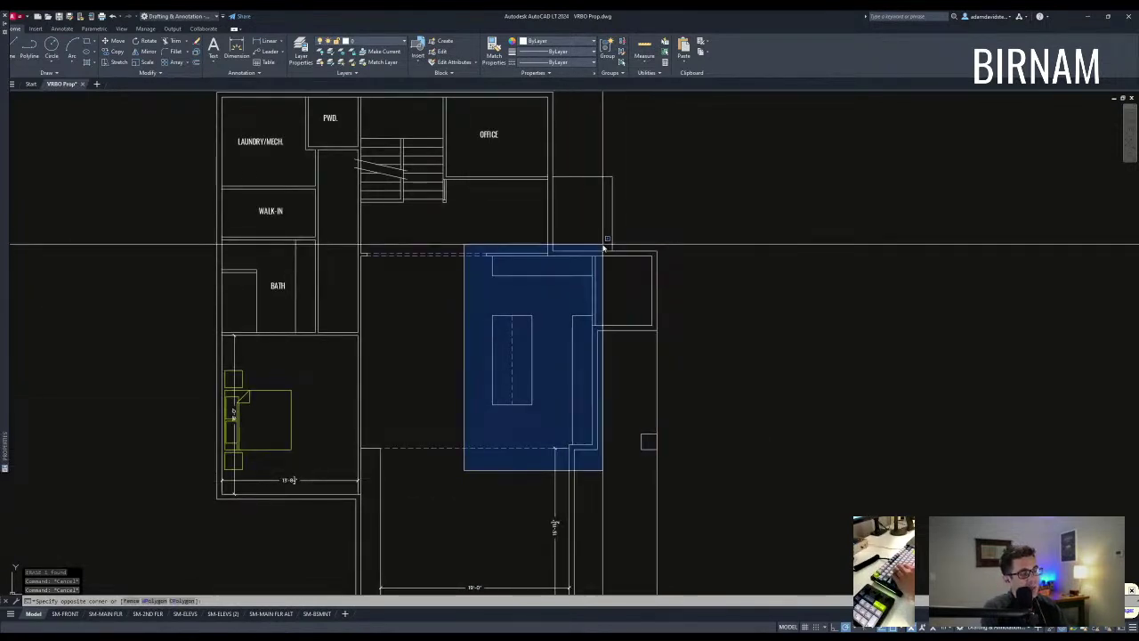
pyautogui.press('Escape')
pyautogui.press('Escape')
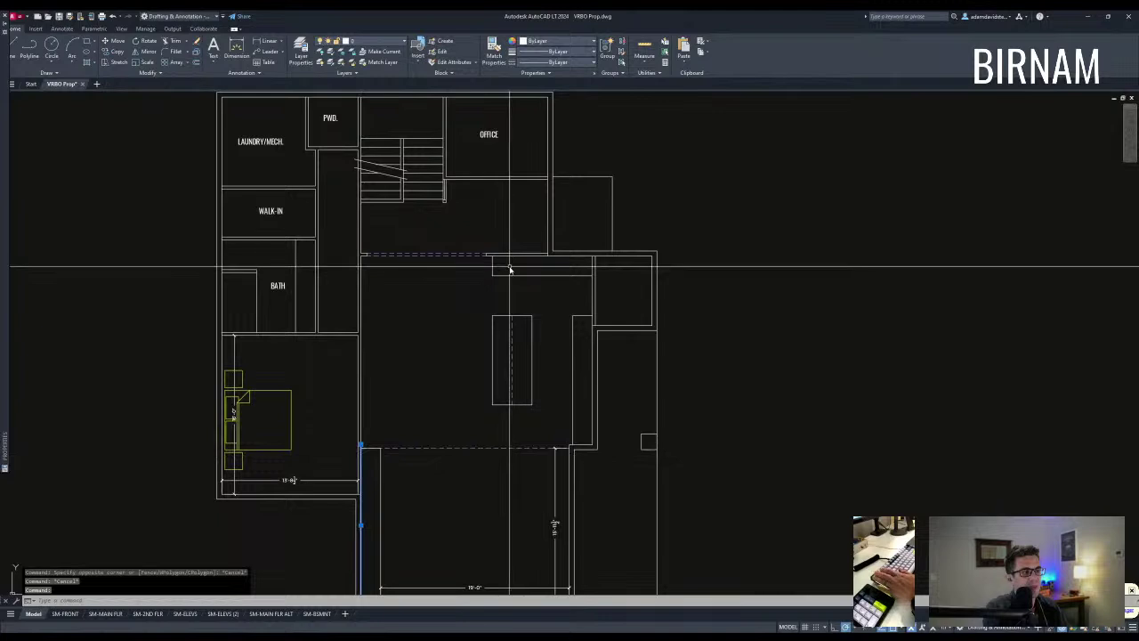
pyautogui.click(356, 454)
pyautogui.press('Escape')
pyautogui.press('Escape')
pyautogui.scroll(-5, 492, 288)
pyautogui.scroll(5, 470, 401)
pyautogui.scroll(-5, 500, 520)
pyautogui.scroll(5, 506, 427)
pyautogui.scroll(-4, 514, 415)
pyautogui.scroll(4, 527, 369)
pyautogui.scroll(-3, 540, 372)
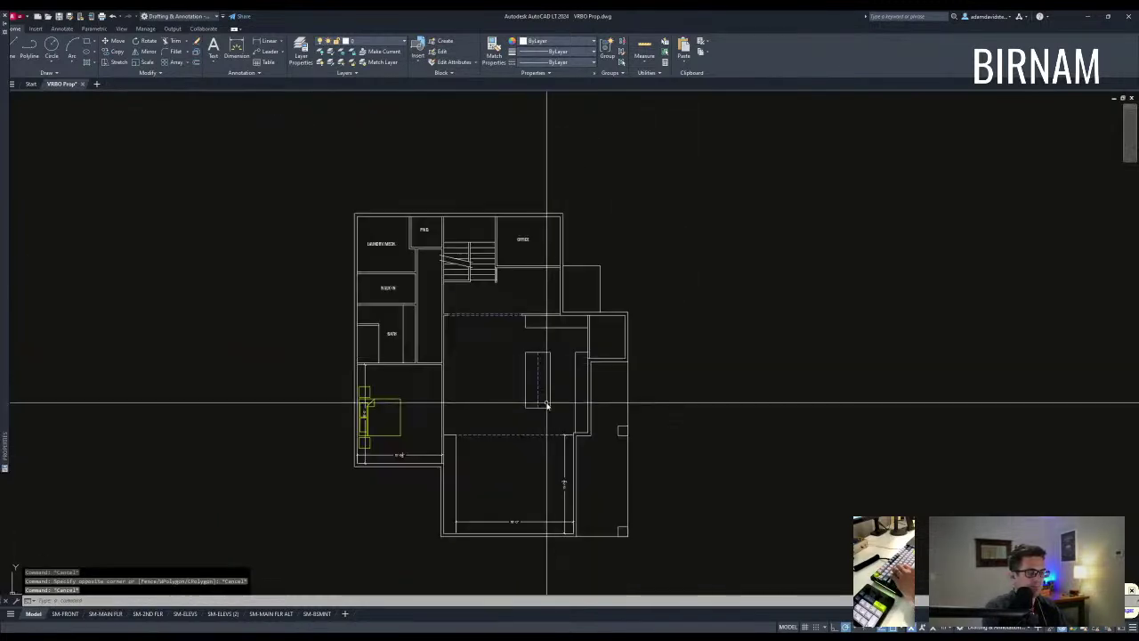
pyautogui.scroll(-3, 522, 306)
pyautogui.scroll(3, 377, 465)
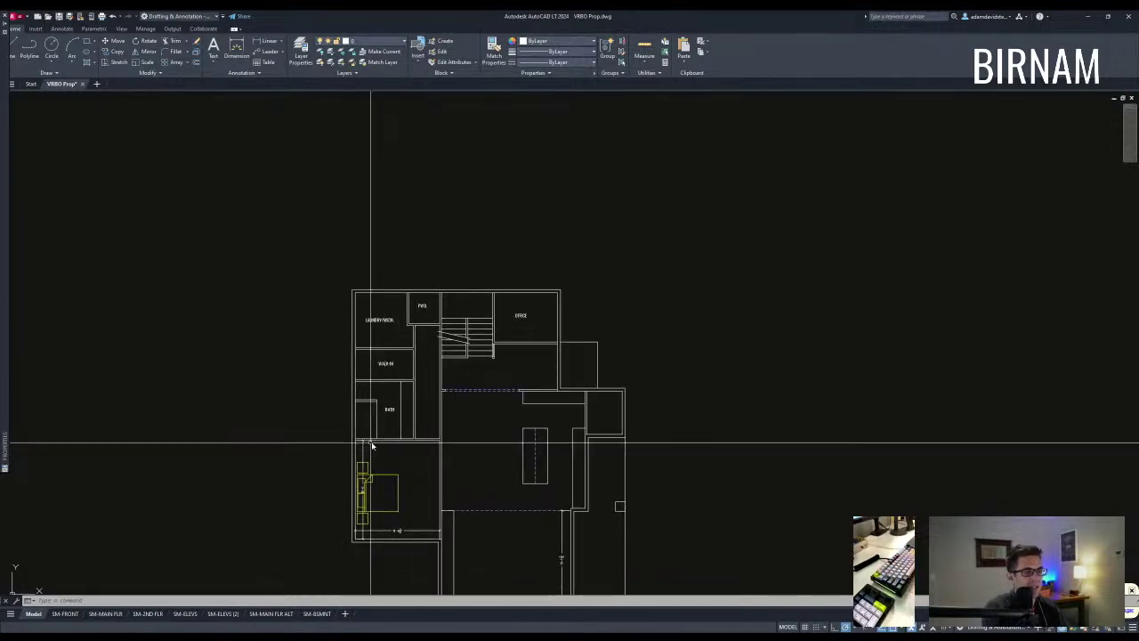
# Step: Examine the main-floor plan's bath and walk-in rooms, the office and the area around the stairs
pyautogui.scroll(2, 339, 458)
pyautogui.click(340, 454)
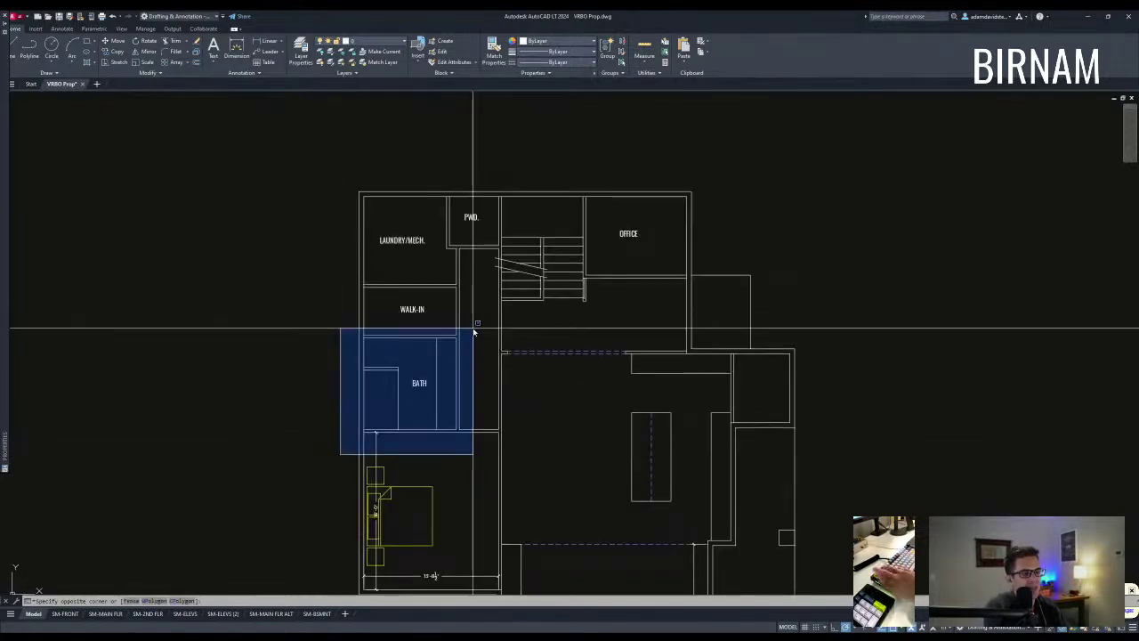
pyautogui.press('Escape')
pyautogui.press('Escape')
pyautogui.click(331, 457)
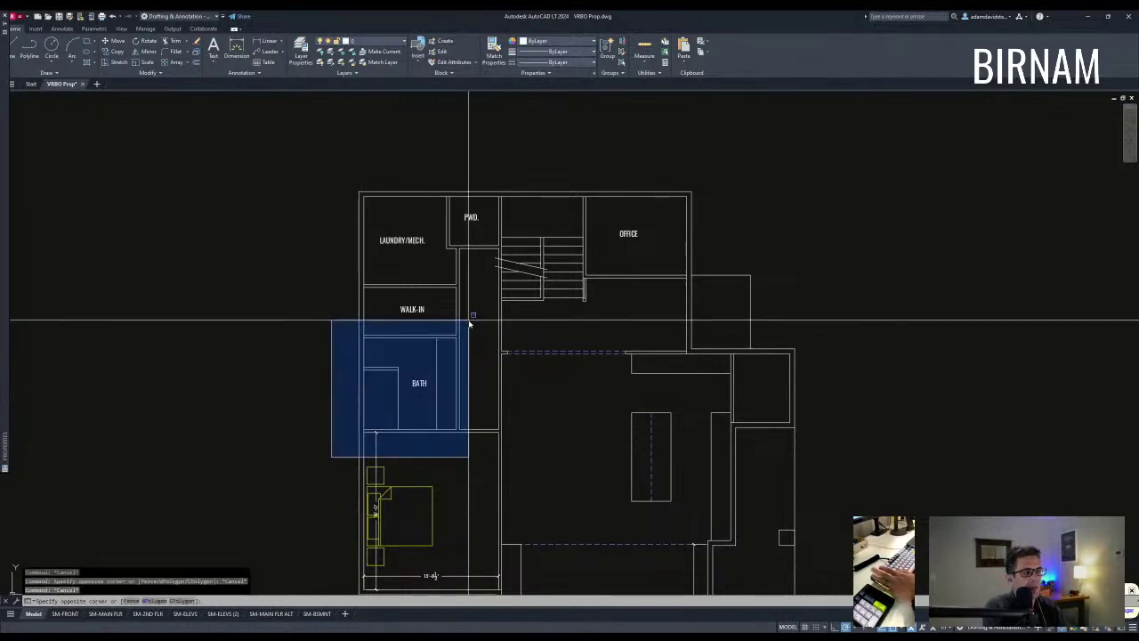
pyautogui.press('Escape')
pyautogui.moveTo(469, 324); pyautogui.dragTo(452, 349, button='middle')
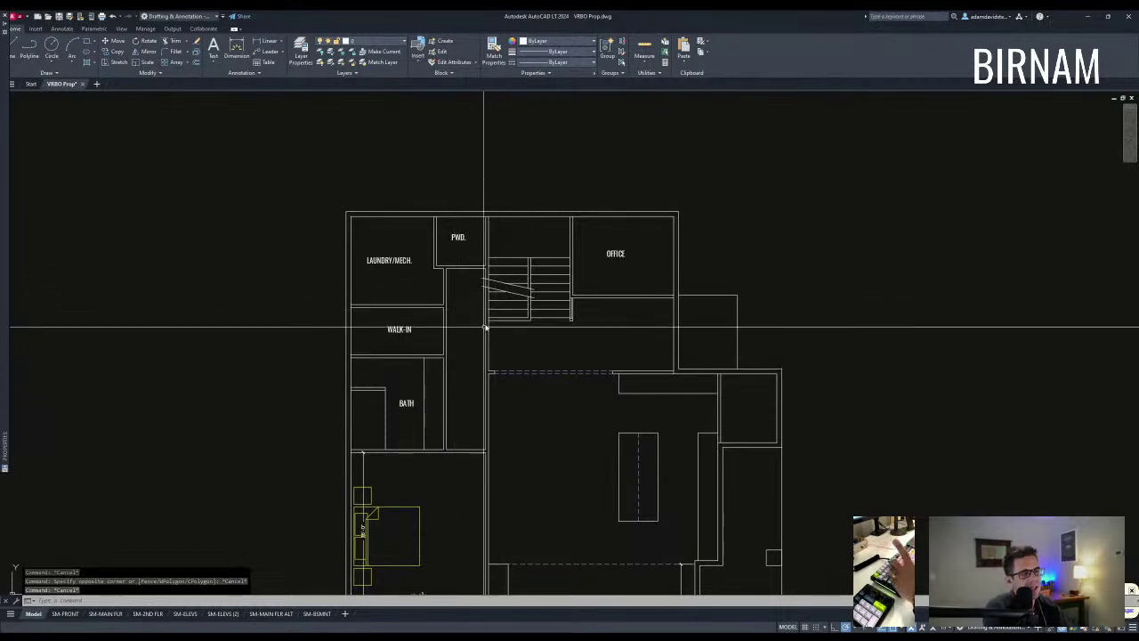
pyautogui.moveTo(654, 357); pyautogui.dragTo(638, 375, button='middle')
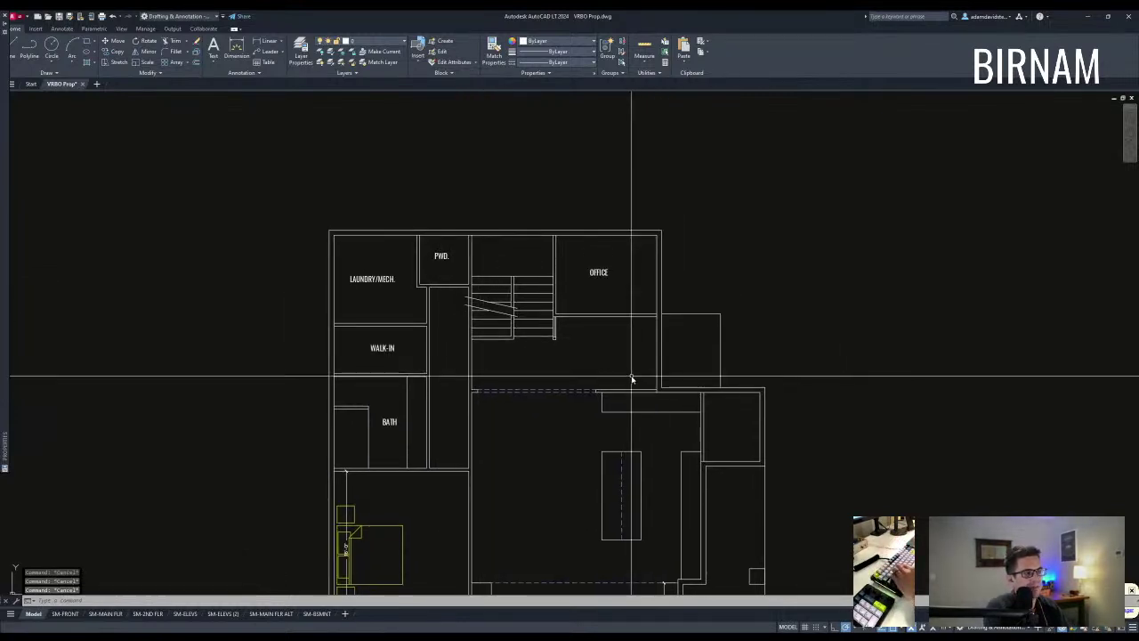
pyautogui.moveTo(621, 329); pyautogui.dragTo(525, 365, button='middle')
pyautogui.click(477, 289)
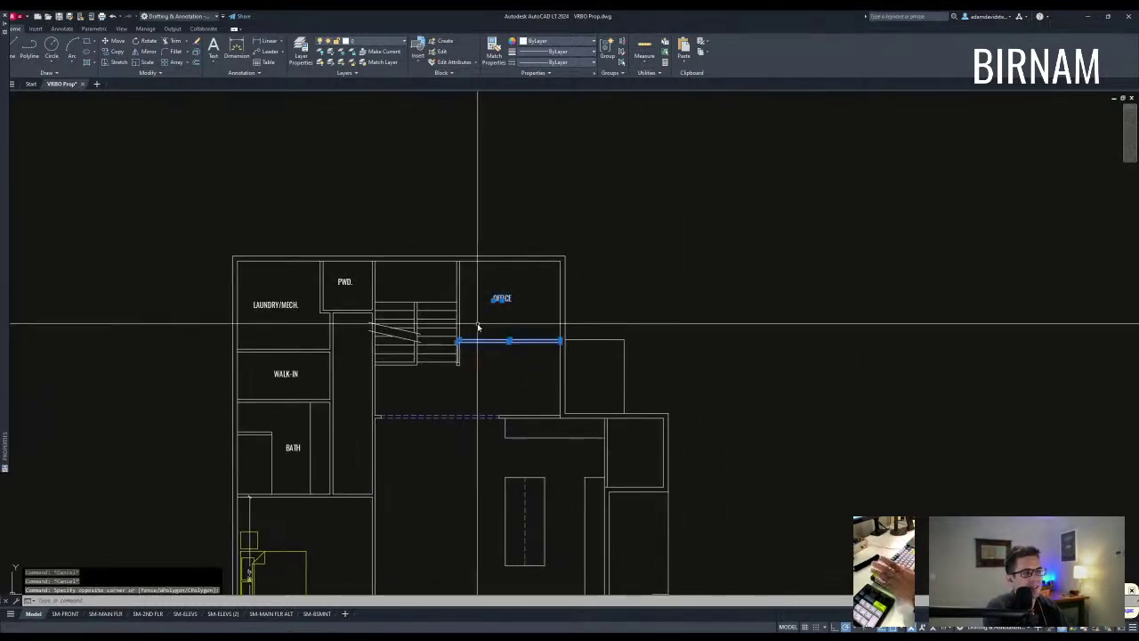
pyautogui.press('Escape')
pyautogui.press('Escape')
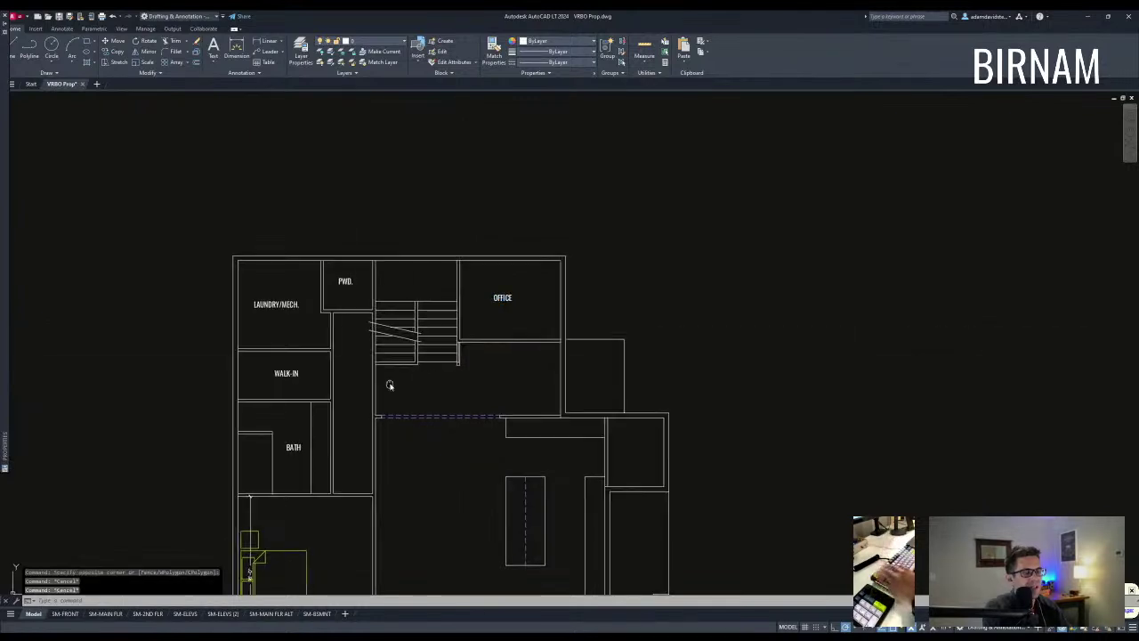
pyautogui.moveTo(397, 349); pyautogui.dragTo(400, 346, button='middle')
pyautogui.scroll(2, 490, 375)
pyautogui.scroll(-2, 490, 361)
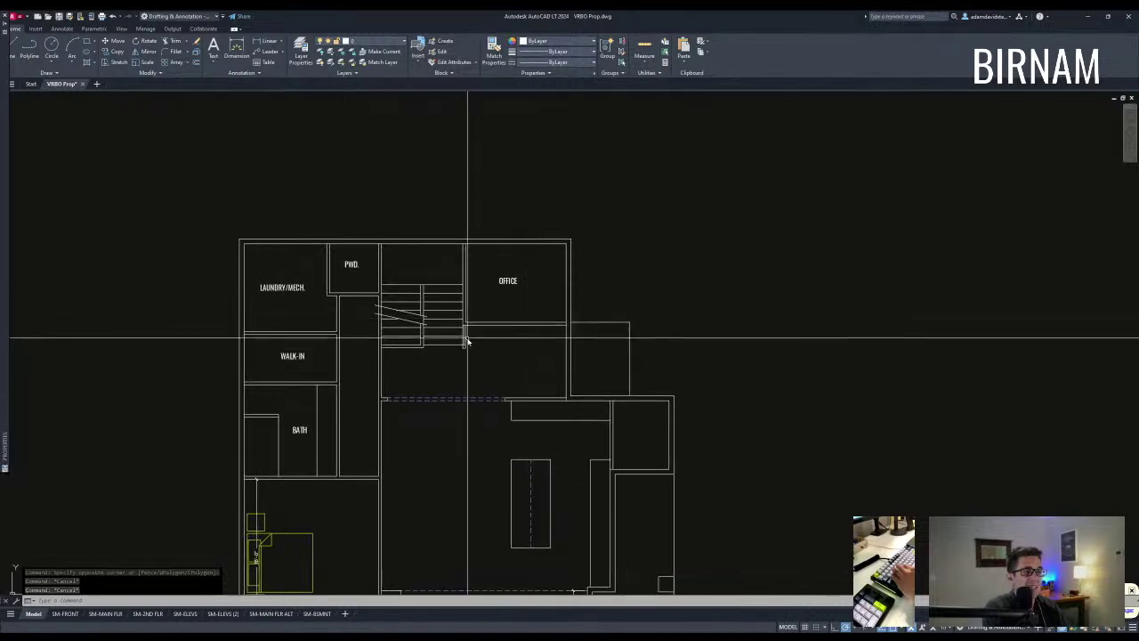
# Step: Offset the line of the office's lower wall 42 inches up into the office
pyautogui.scroll(3, 570, 377)
pyautogui.moveTo(488, 295); pyautogui.dragTo(511, 329, button='middle')
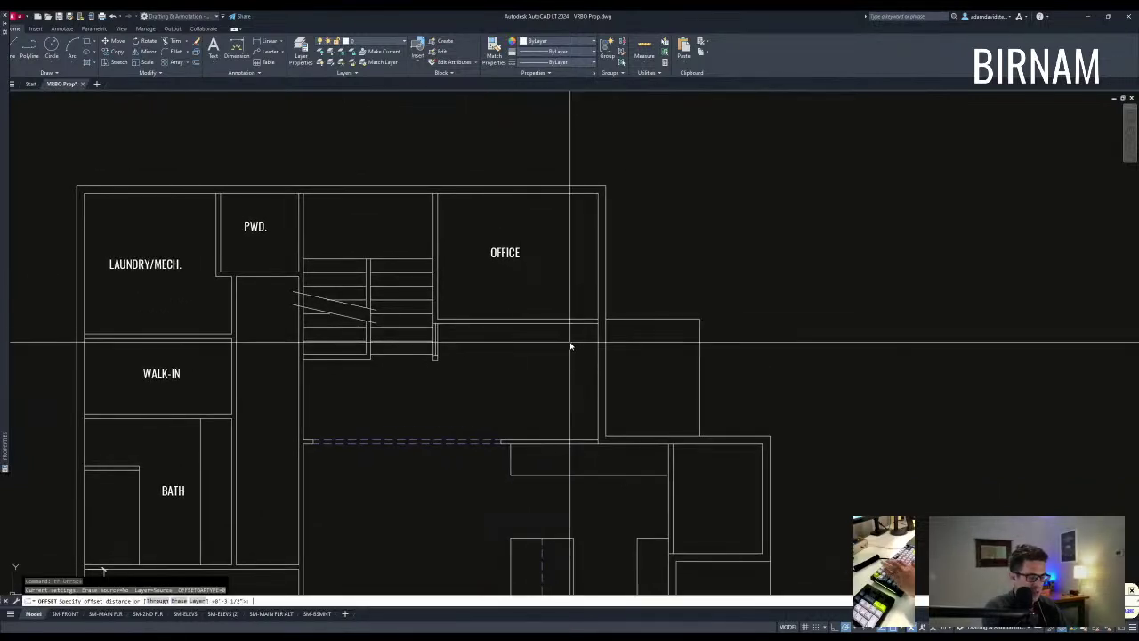
pyautogui.press('Return')
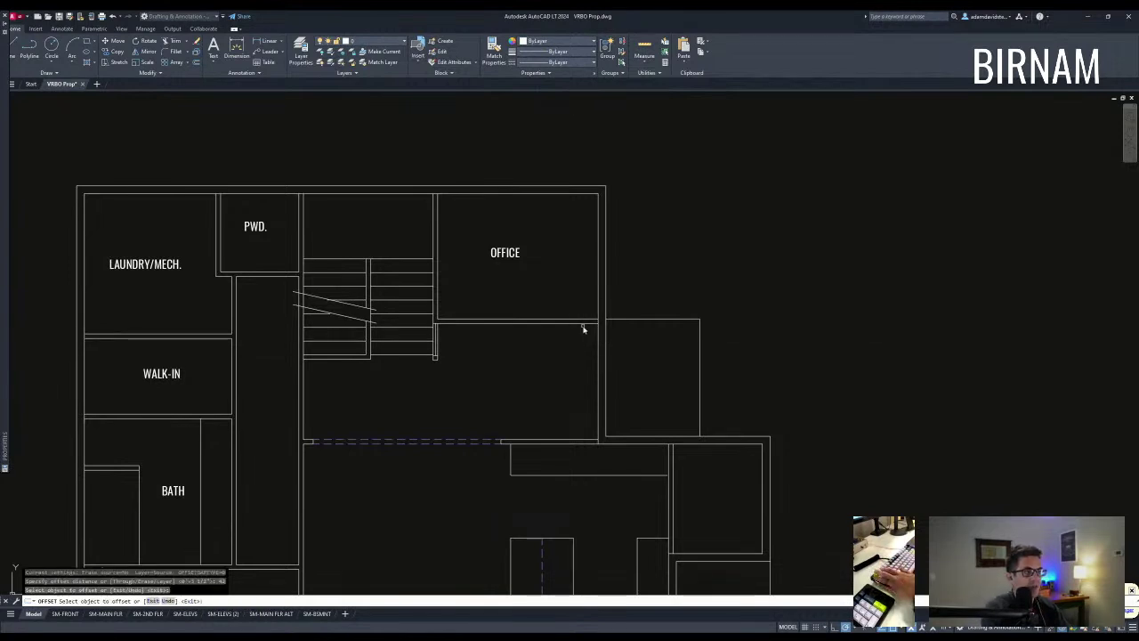
pyautogui.click(580, 316)
pyautogui.press('Escape')
pyautogui.press('Escape')
pyautogui.moveTo(591, 324); pyautogui.dragTo(589, 338, button='middle')
pyautogui.moveTo(516, 382); pyautogui.dragTo(522, 371, button='middle')
pyautogui.press('Escape')
pyautogui.press('Escape')
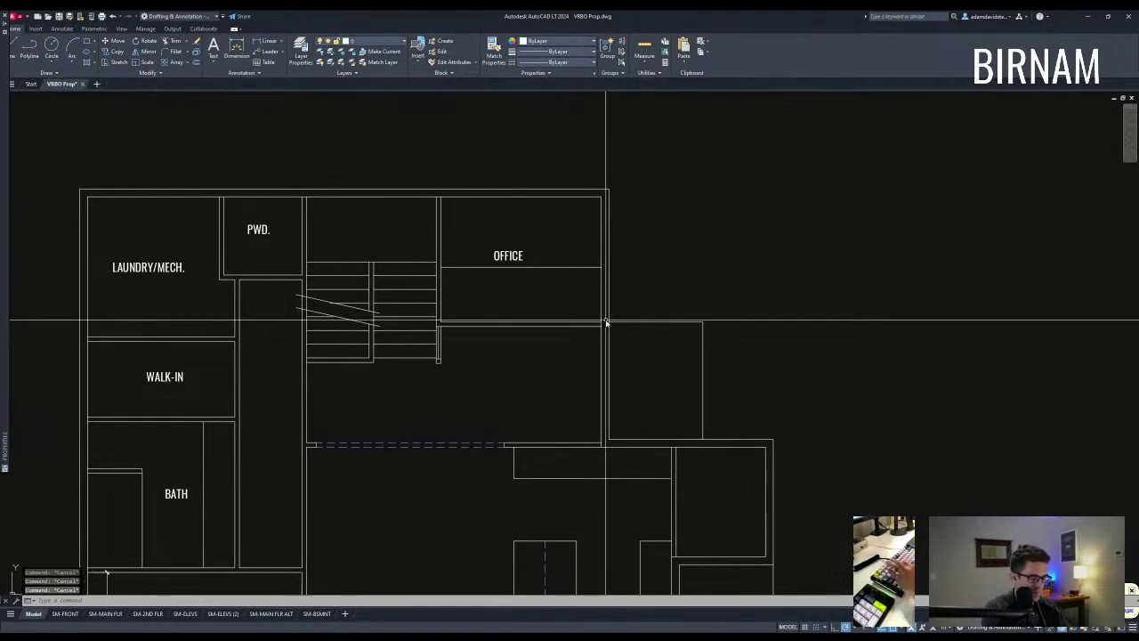
# Step: Offset the inner face of the exterior wall beside the office 7' into the room
pyautogui.write('ff')
pyautogui.press('space')
pyautogui.write('7')
pyautogui.click(602, 294)
pyautogui.click(560, 317)
pyautogui.press('Escape')
pyautogui.press('Escape')
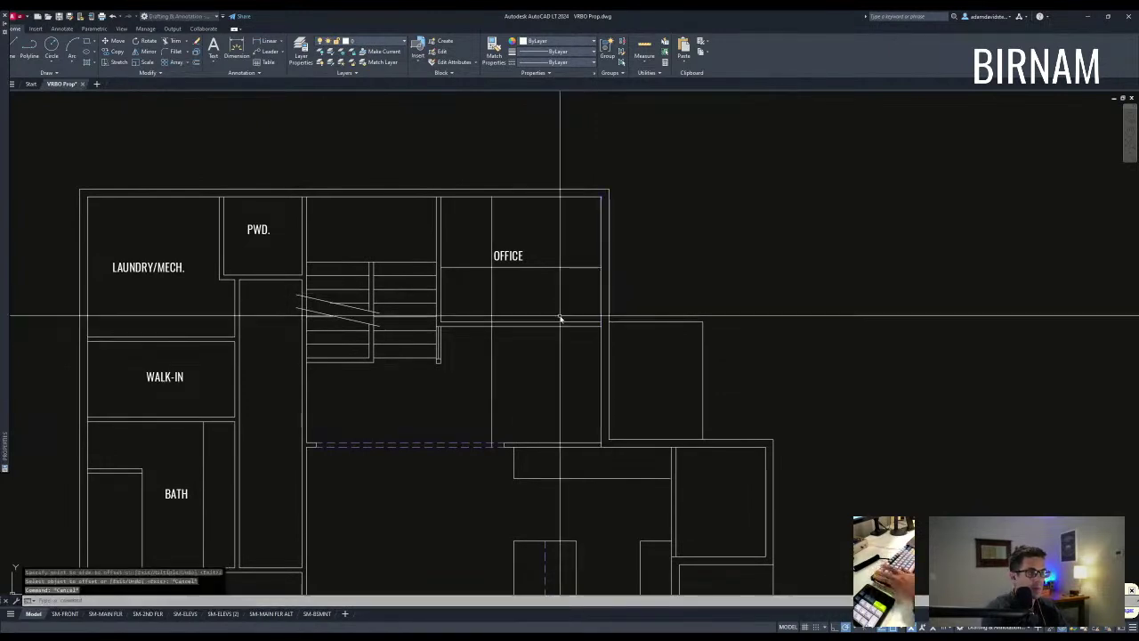
# Step: Trim the two offset lines in the office so they meet at a corner, removing the overhanging ends
pyautogui.write('tr')
pyautogui.press('space')
pyautogui.click(505, 354)
pyautogui.click(481, 264)
pyautogui.press('space')
pyautogui.click(500, 237)
pyautogui.click(479, 272)
pyautogui.press('Escape')
pyautogui.press('Escape')
# Step: Offset the new partition lines in the office by 3.5 inches to give them wall thickness
pyautogui.write('ff')
pyautogui.press('space')
pyautogui.write('3.5')
pyautogui.press('space')
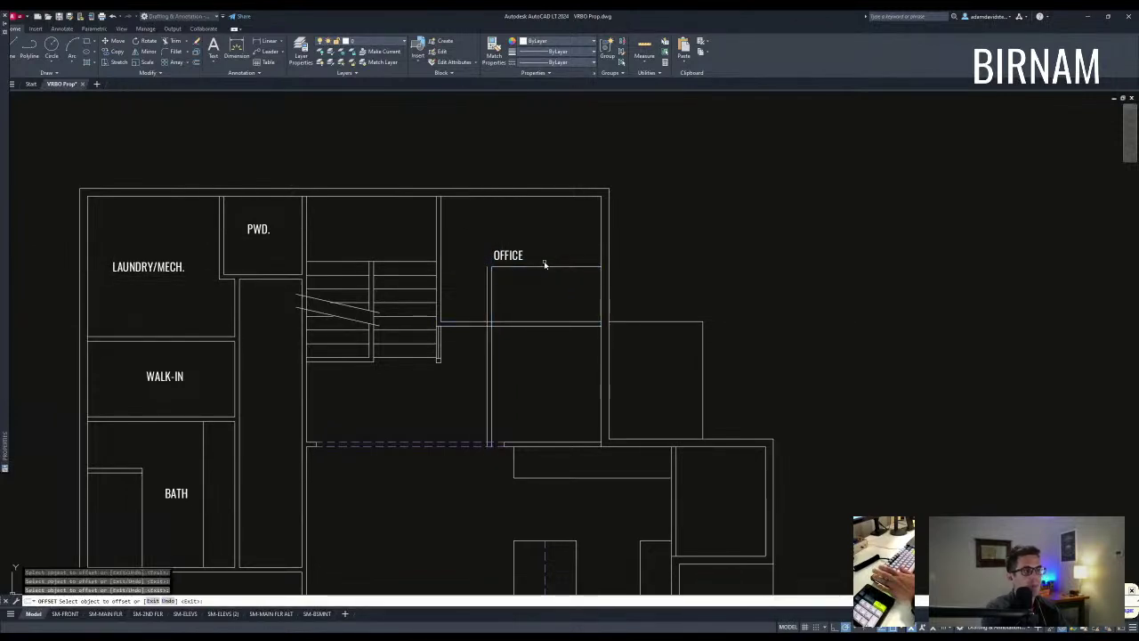
# Step: Trim away the closet's vertical wall lines where they run below the office's lower wall
pyautogui.press('Escape')
pyautogui.write('tr')
pyautogui.press('Return')
pyautogui.scroll(2, 483, 337)
pyautogui.click(519, 351)
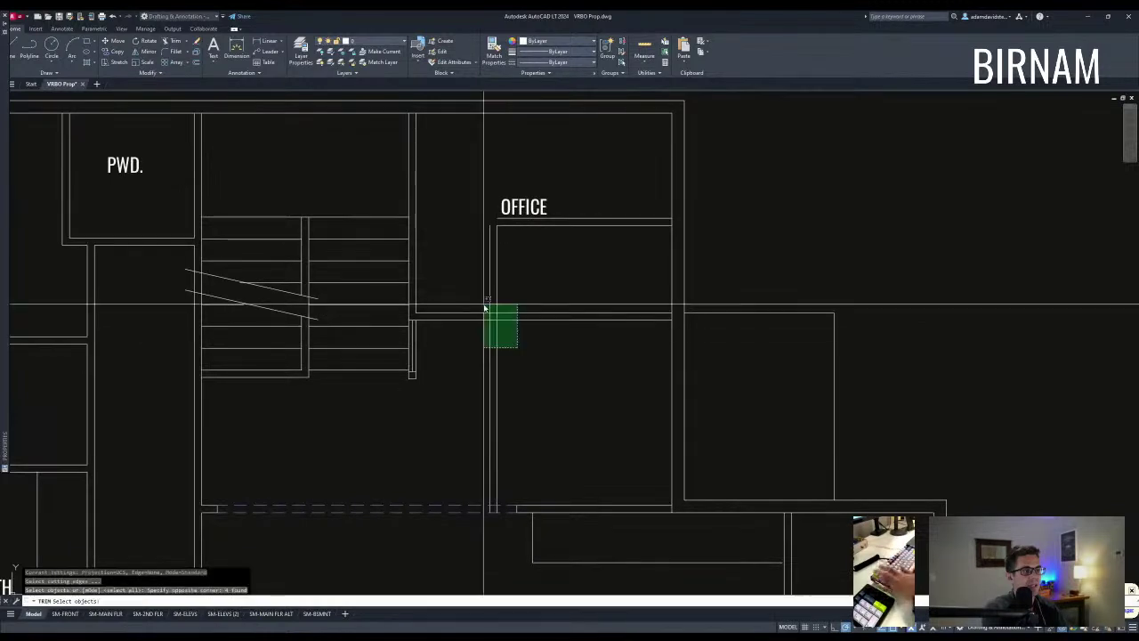
pyautogui.click(486, 360)
pyautogui.press('Escape')
pyautogui.press('Escape')
pyautogui.moveTo(506, 357); pyautogui.dragTo(507, 373, button='middle')
# Step: Try to move the closet lines and the office's lower wall 12 inches, and undo the move
pyautogui.click(405, 347)
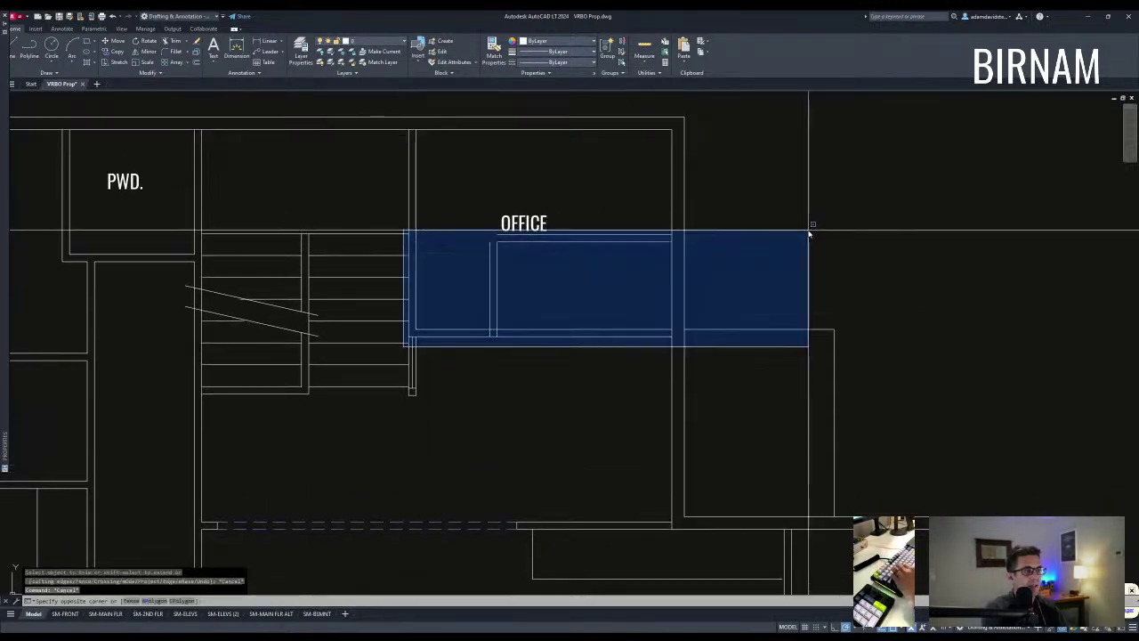
pyautogui.click(807, 230)
pyautogui.write('v')
pyautogui.press('space')
pyautogui.click(776, 211)
pyautogui.write('12')
pyautogui.press('Return')
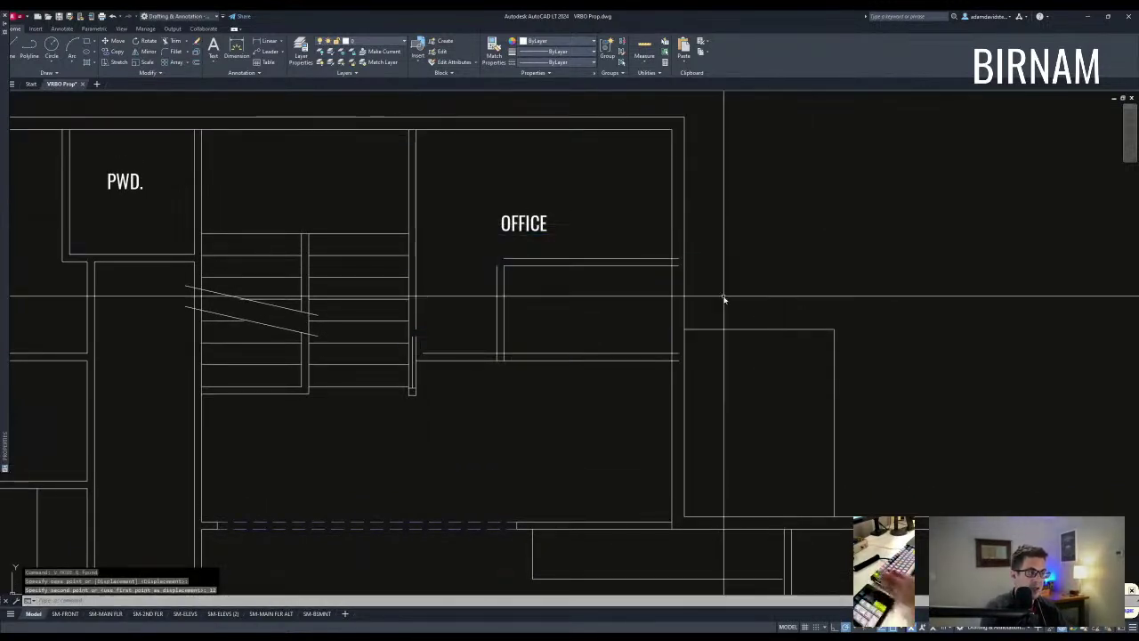
pyautogui.hotkey('ctrl', 'z')
# Step: Move the office's lower wall together with the closet walls 12 inches straight down
pyautogui.click(562, 357)
pyautogui.click(479, 306)
pyautogui.click(584, 251)
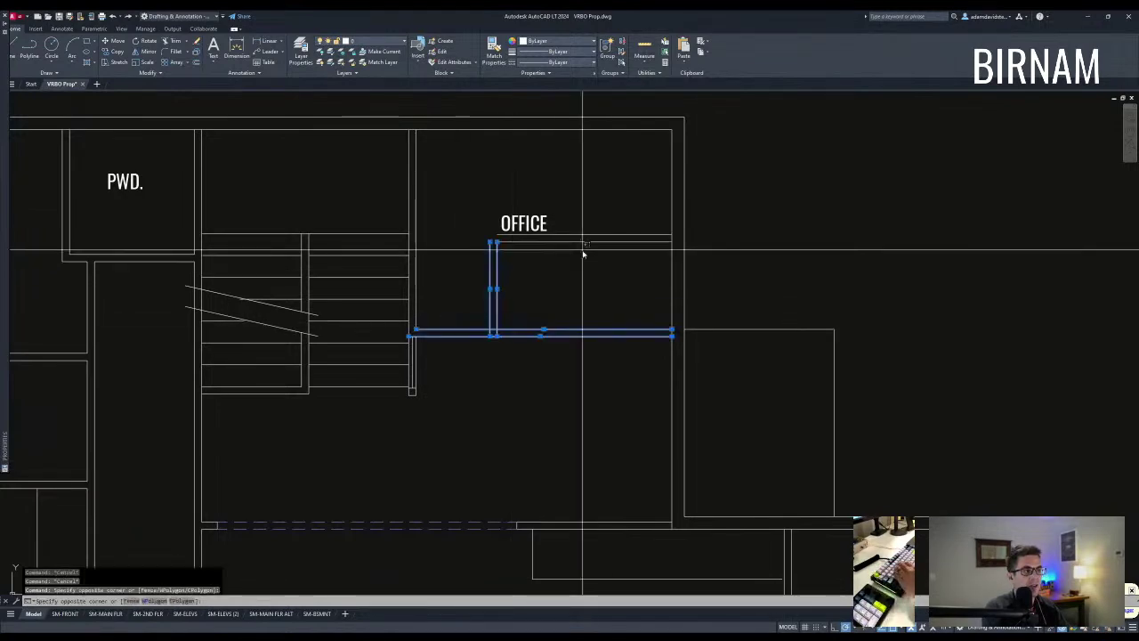
pyautogui.click(572, 223)
pyautogui.write('v')
pyautogui.press('space')
pyautogui.click(598, 191)
pyautogui.click(599, 192)
pyautogui.write('12')
pyautogui.press('Return')
pyautogui.press('Escape')
pyautogui.scroll(-2, 600, 201)
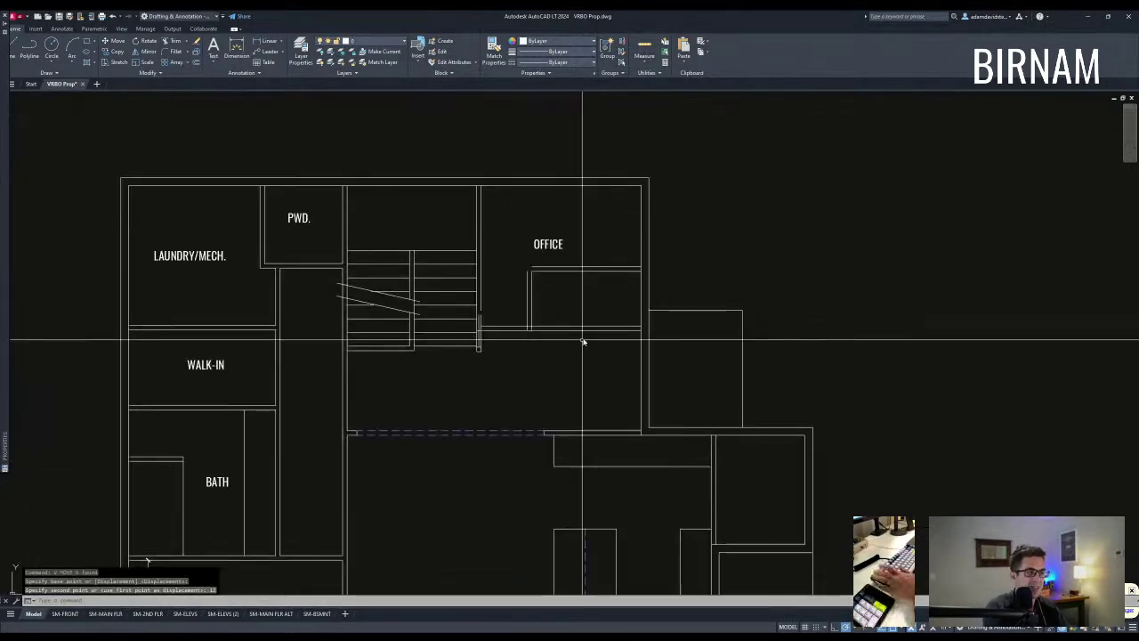
# Step: Move the OFFICE label slightly to suit the resized room
pyautogui.scroll(-2, 495, 397)
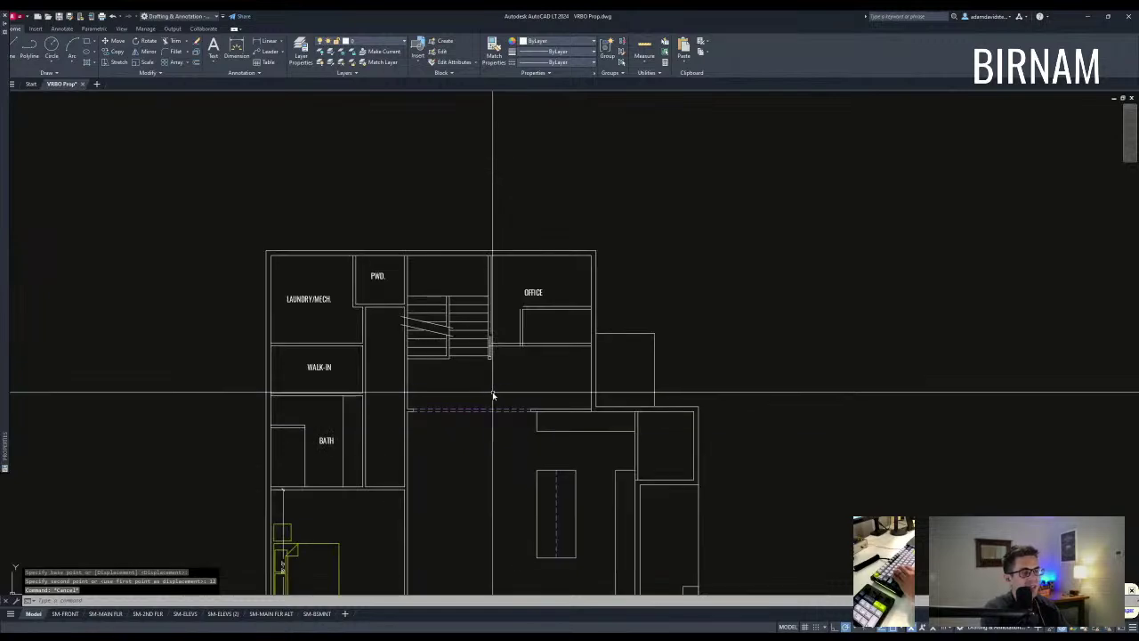
pyautogui.scroll(2, 528, 307)
pyautogui.click(555, 290)
pyautogui.click(537, 276)
pyautogui.write('v')
pyautogui.click(537, 276)
pyautogui.click(549, 264)
# Step: Measure the kitchen's depth from the wall at the lower end of the side counter to the back wall
pyautogui.moveTo(554, 405); pyautogui.dragTo(535, 212, button='middle')
pyautogui.scroll(-2, 535, 212)
pyautogui.write('di')
pyautogui.press('Return')
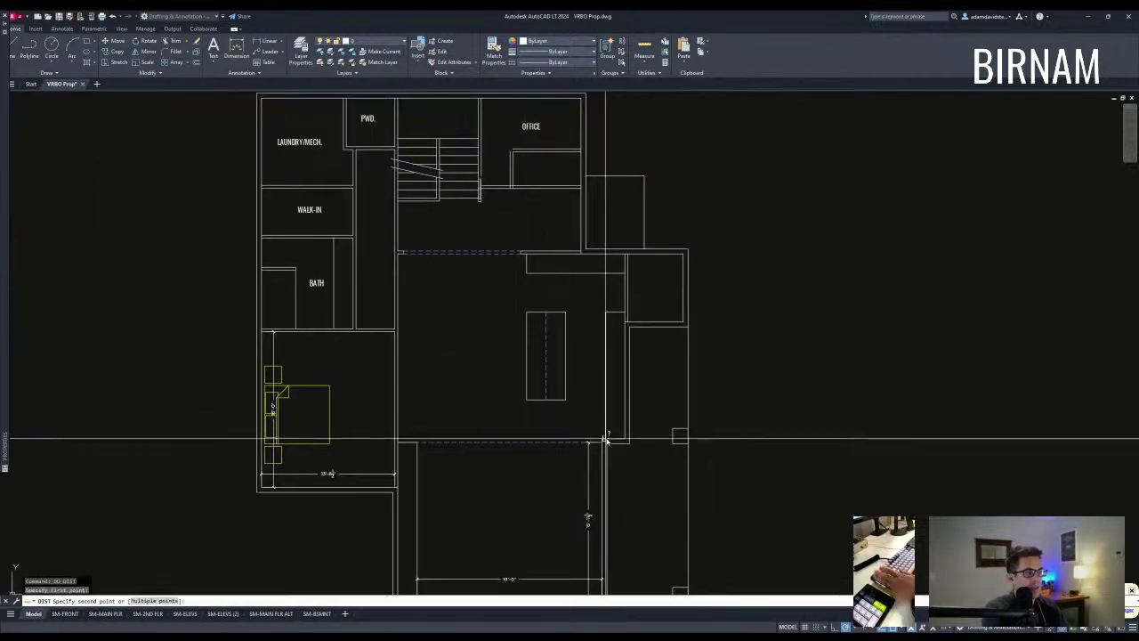
pyautogui.click(604, 256)
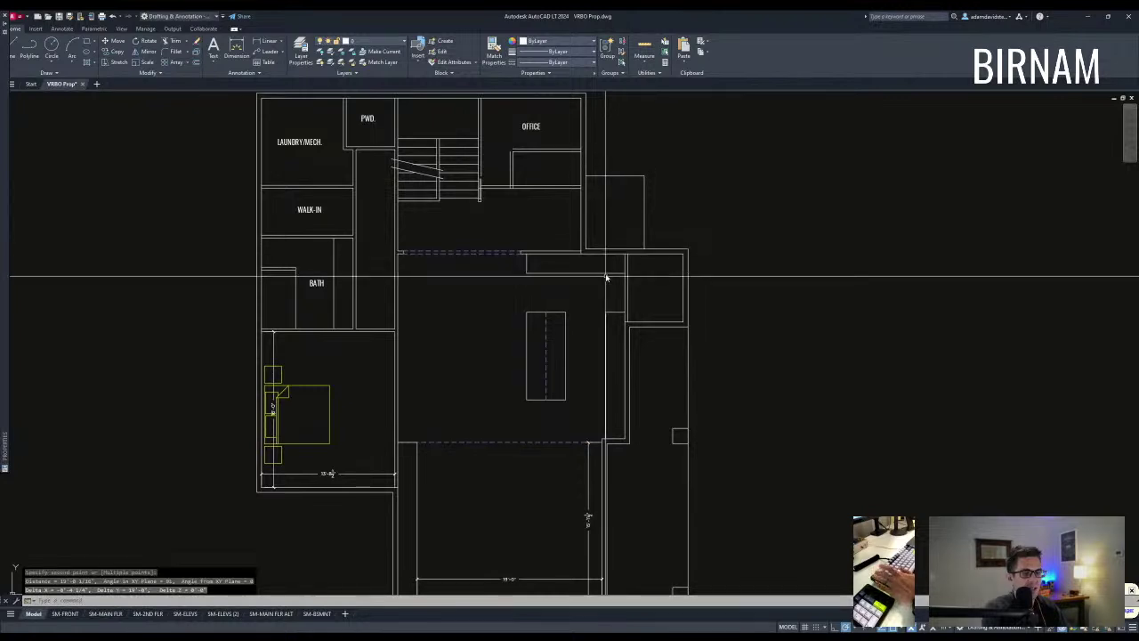
pyautogui.press('Escape')
pyautogui.press('Escape')
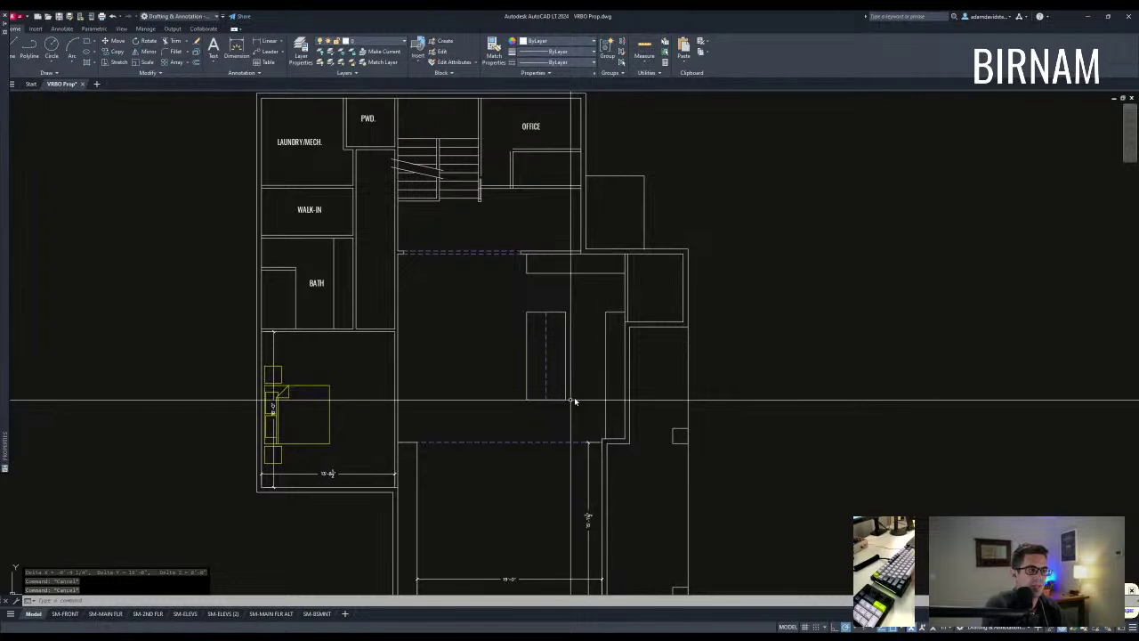
# Step: Examine the overall main floor layout and its relation to the floor plan drawn above it
pyautogui.scroll(-2, 445, 356)
pyautogui.click(405, 497)
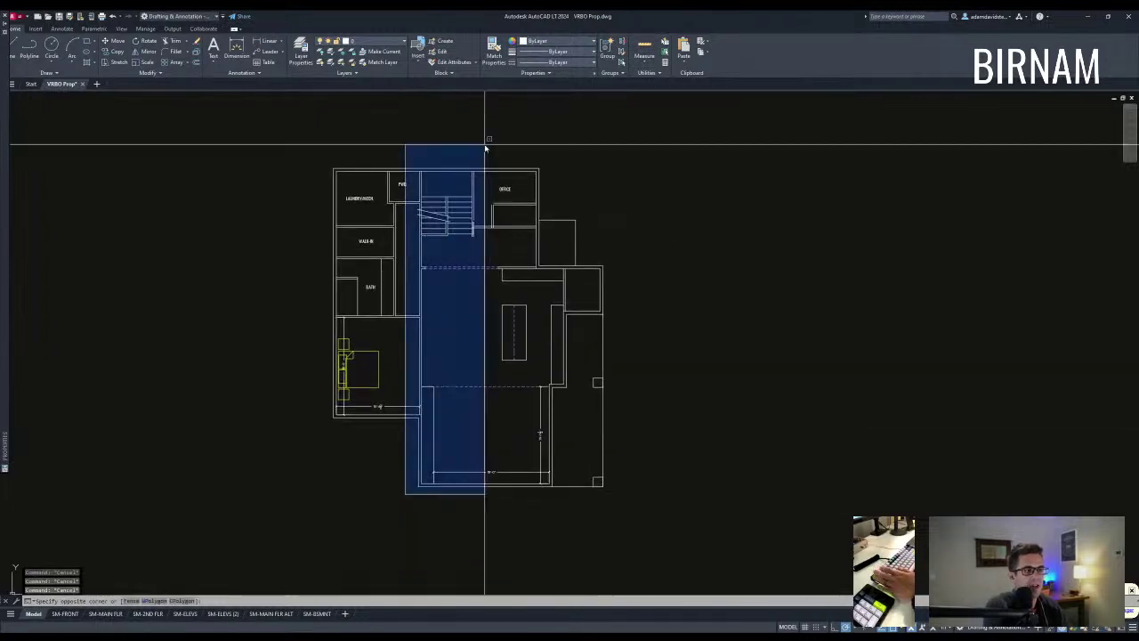
pyautogui.press('Escape')
pyautogui.moveTo(415, 262); pyautogui.dragTo(422, 336, button='middle')
pyautogui.scroll(-2, 430, 407)
pyautogui.moveTo(458, 202); pyautogui.dragTo(458, 315, button='middle')
pyautogui.moveTo(482, 371); pyautogui.dragTo(486, 297, button='middle')
pyautogui.moveTo(537, 436); pyautogui.dragTo(534, 385, button='middle')
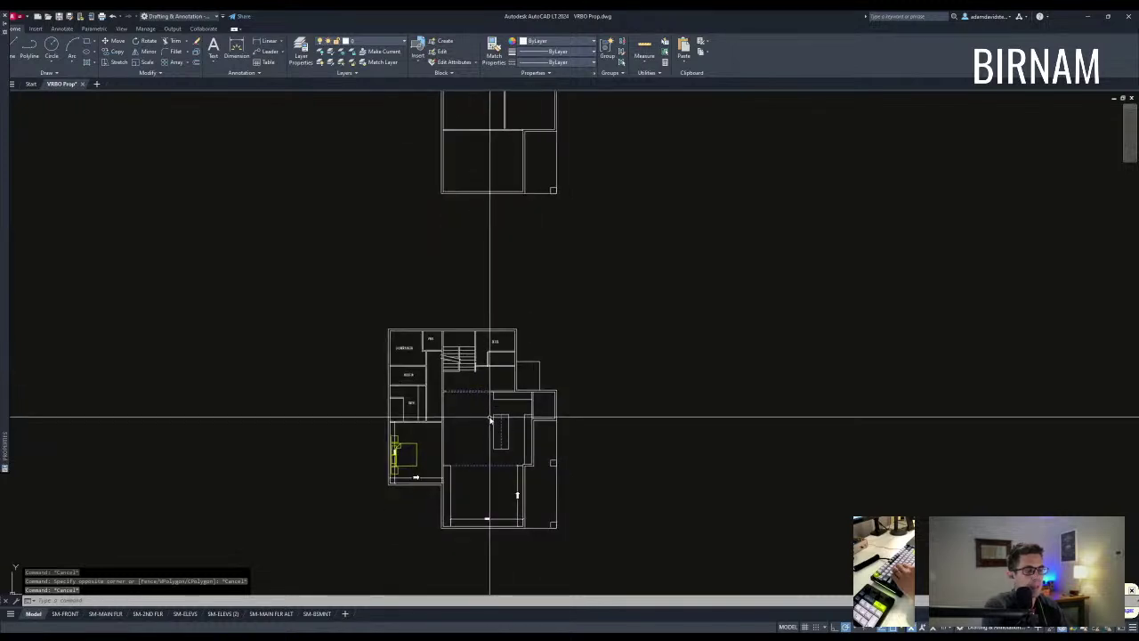
pyautogui.scroll(2, 425, 469)
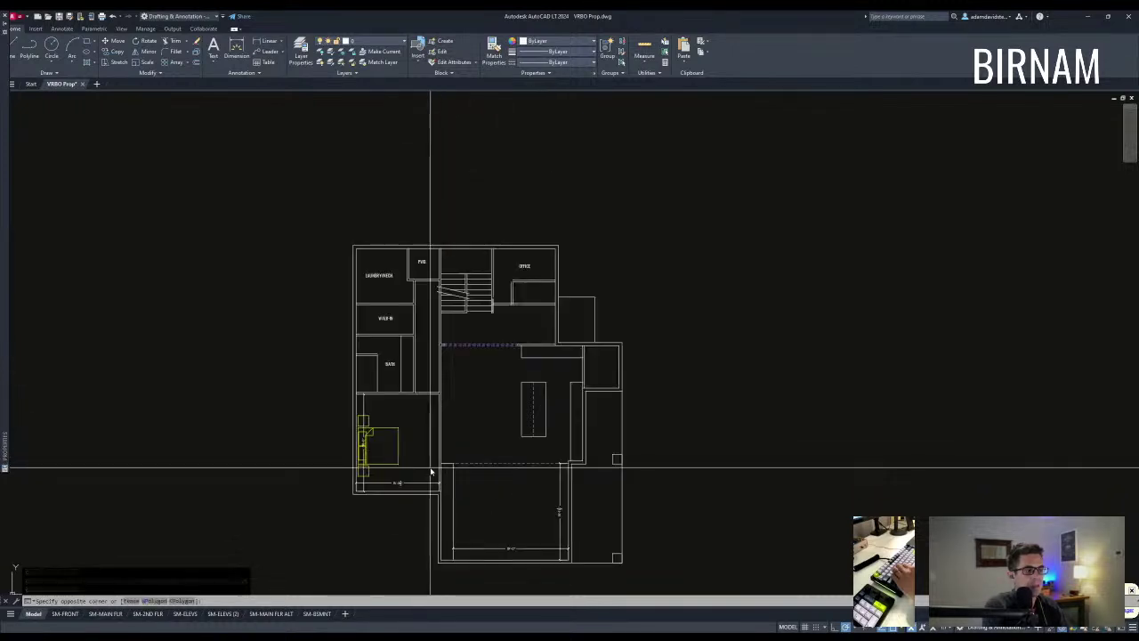
pyautogui.scroll(-2, 539, 427)
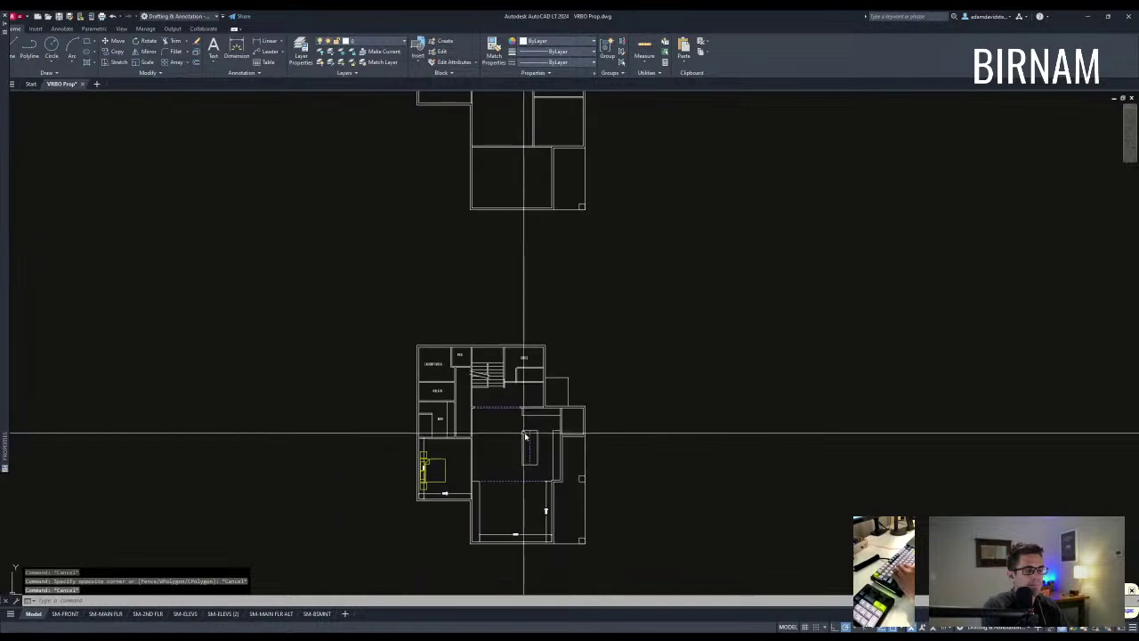
# Step: Measure the distance from the closet's top wall to the office's upper exterior wall
pyautogui.moveTo(512, 327)
pyautogui.mouseDown(button='middle')
pyautogui.moveTo(514, 450)
pyautogui.moveTo(532, 318)
pyautogui.mouseUp(button='middle')
pyautogui.scroll(5, 532, 318)
pyautogui.write('di')
pyautogui.press('Return')
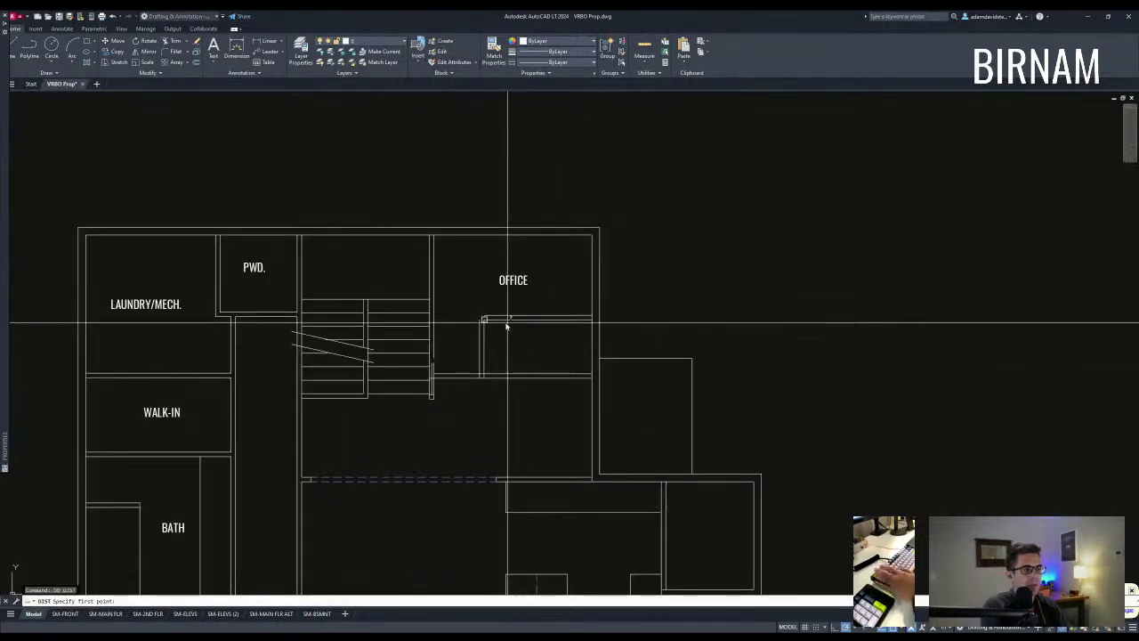
pyautogui.click(539, 315)
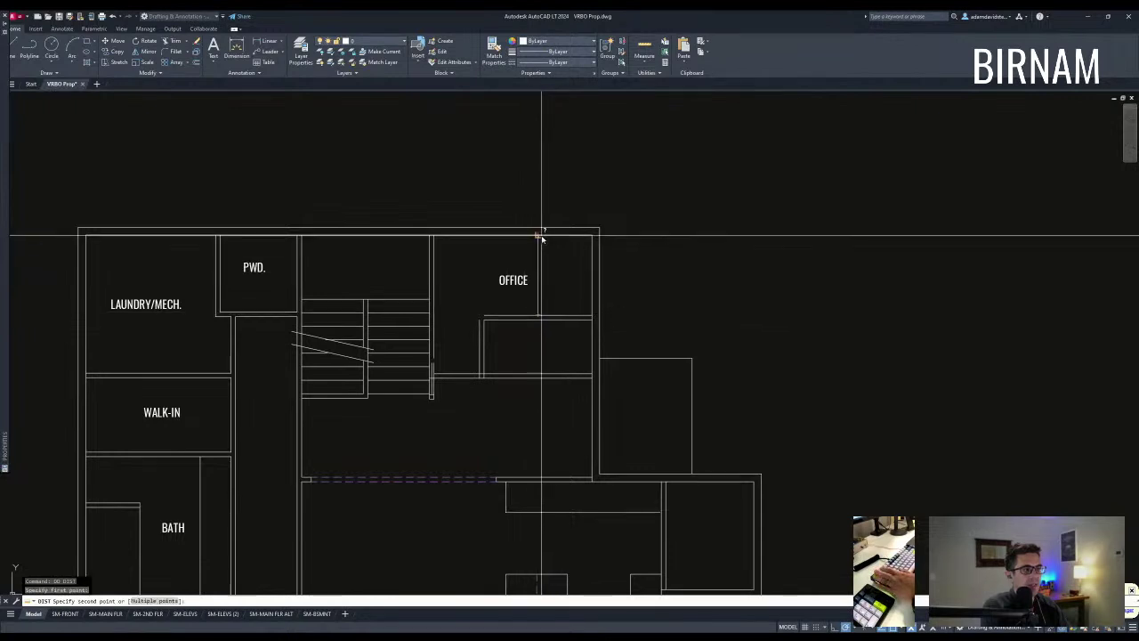
pyautogui.click(542, 238)
pyautogui.press('Escape')
pyautogui.press('Escape')
# Step: Delete the closet walls from inside the office
pyautogui.moveTo(552, 359); pyautogui.dragTo(552, 338, button='middle')
pyautogui.click(517, 330)
pyautogui.click(475, 297)
pyautogui.press('Delete')
# Step: Offset the office's right wall and lower wall 60 inches into the room
pyautogui.write('of')
pyautogui.press('Return')
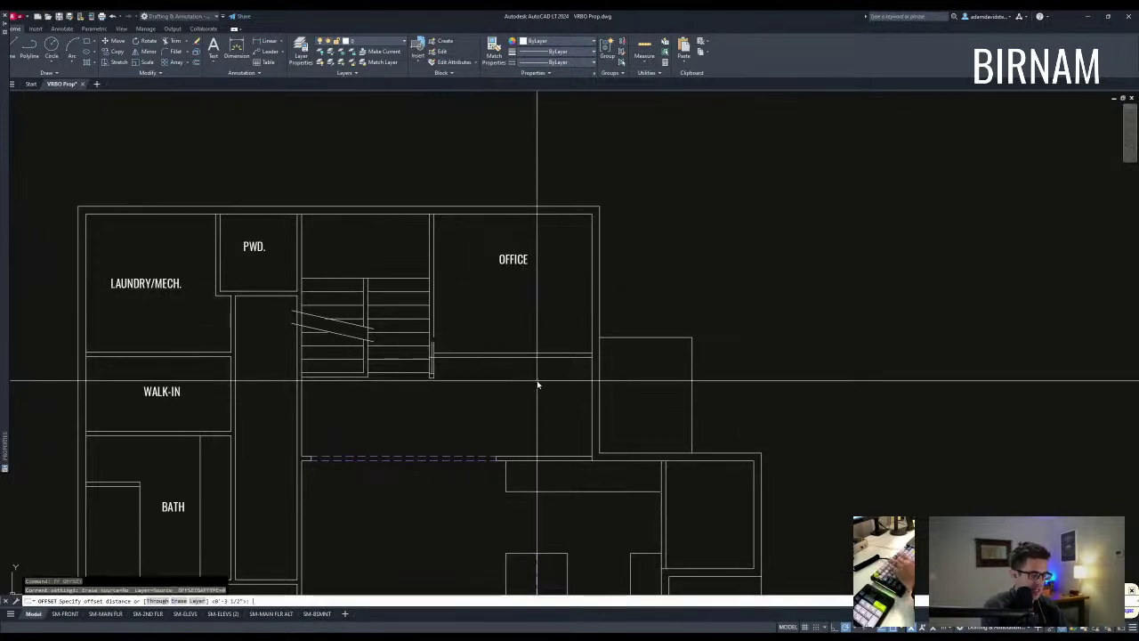
pyautogui.write('60')
pyautogui.press('Return')
pyautogui.click(590, 341)
pyautogui.click(543, 349)
pyautogui.click(510, 258)
# Step: Trim the offset lines into a square closet outline in the office's lower right corner
pyautogui.press('Escape')
pyautogui.write('t')
pyautogui.press('Return')
pyautogui.press('Escape')
pyautogui.write('tr')
pyautogui.press('Return')
pyautogui.click(526, 293)
pyautogui.click(505, 275)
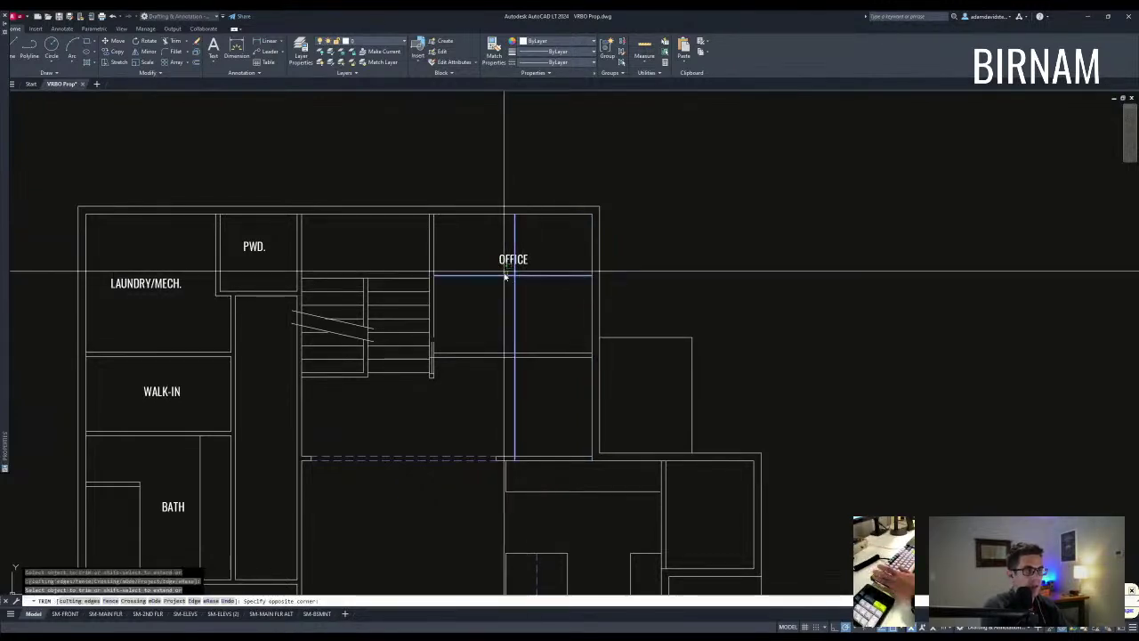
pyautogui.click(515, 237)
pyautogui.press('Escape')
pyautogui.write('tr')
pyautogui.press('Return')
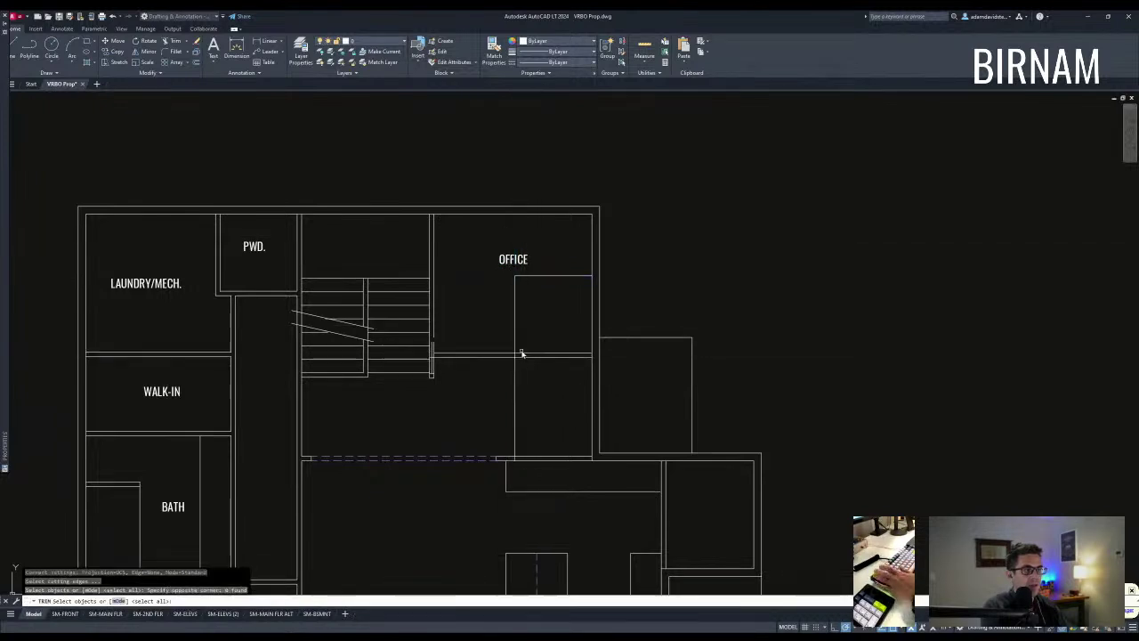
pyautogui.click(515, 376)
pyautogui.press('Escape')
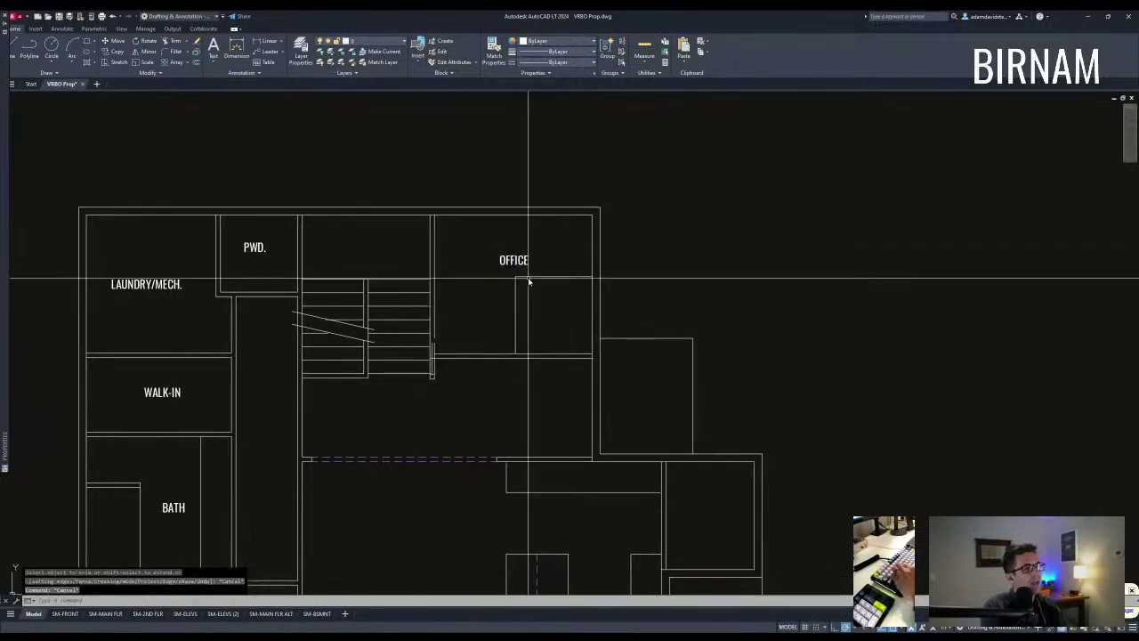
# Step: Move the OFFICE label clear of the new closet outline
pyautogui.click(529, 277)
pyautogui.click(506, 259)
pyautogui.write('v')
pyautogui.press('Return')
pyautogui.click(502, 304)
pyautogui.press('Escape')
pyautogui.press('Escape')
# Step: Delete the square closet outline from the office's lower right corner
pyautogui.scroll(-2, 530, 351)
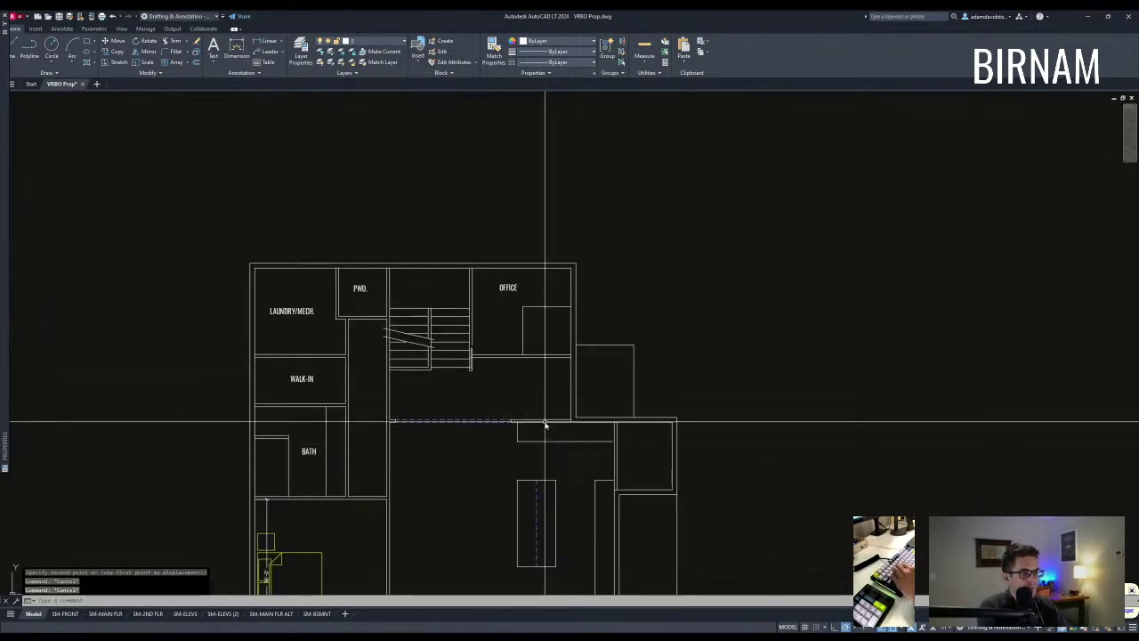
pyautogui.click(529, 323)
pyautogui.press('Delete')
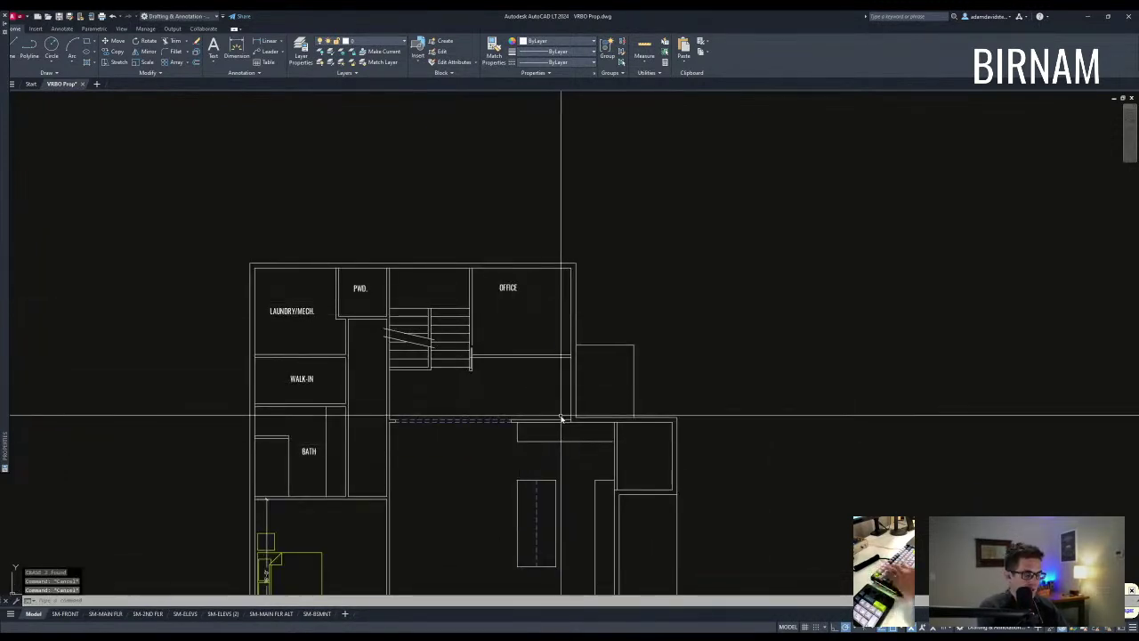
# Step: Offset the right exterior wall 7 feet inward and the wall above the kitchen 42 inches upward
pyautogui.write('o')
pyautogui.press('Return')
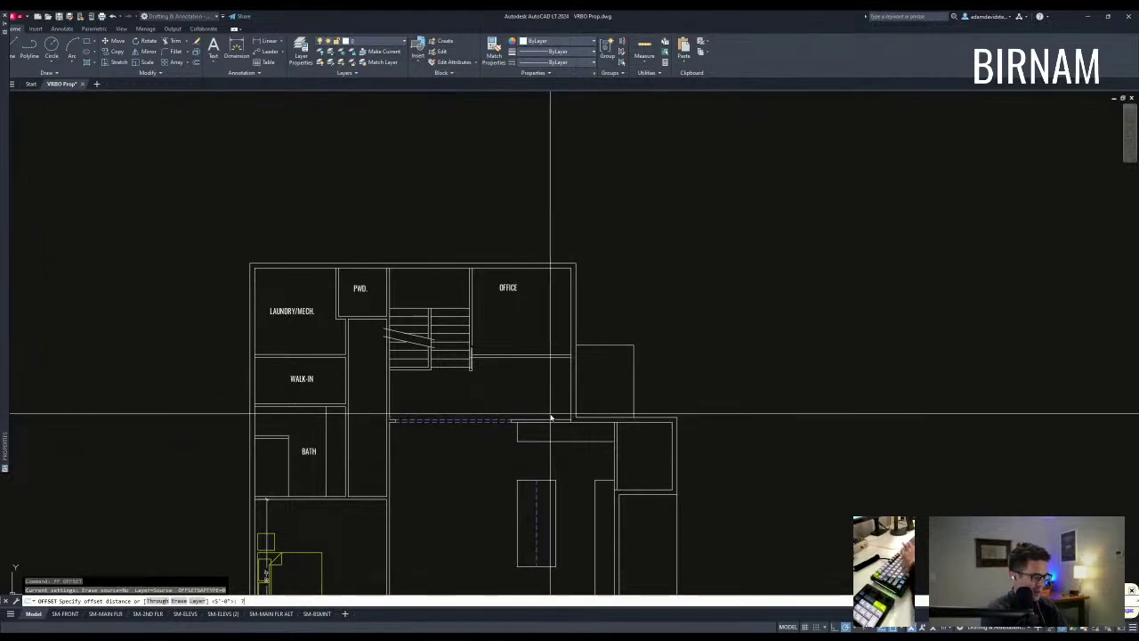
pyautogui.press('Escape')
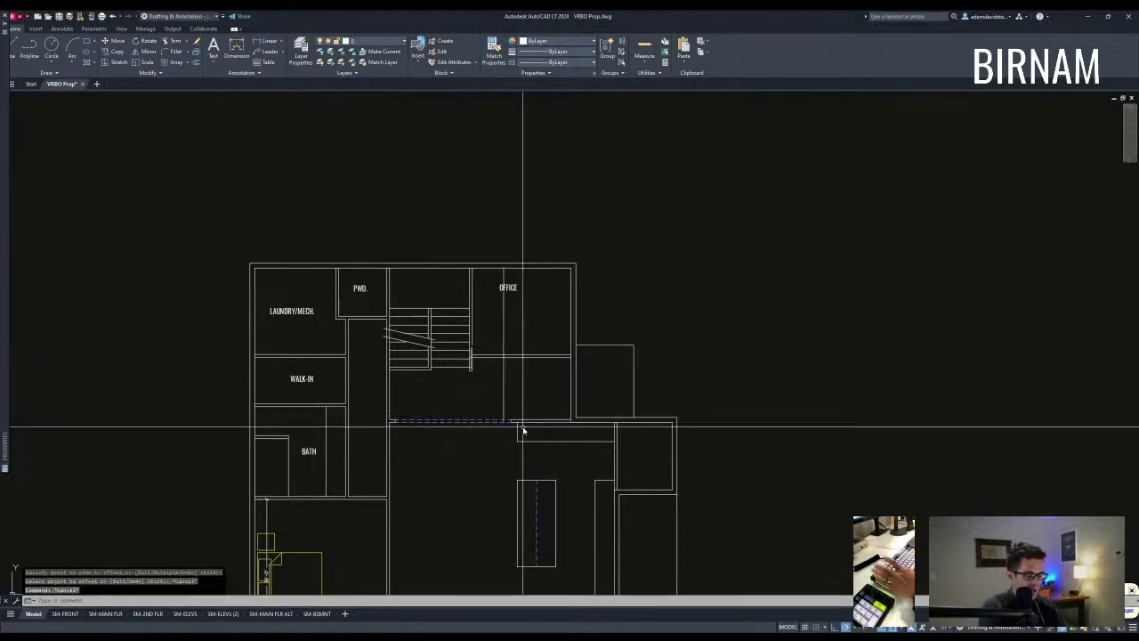
pyautogui.write('of')
pyautogui.press('Return')
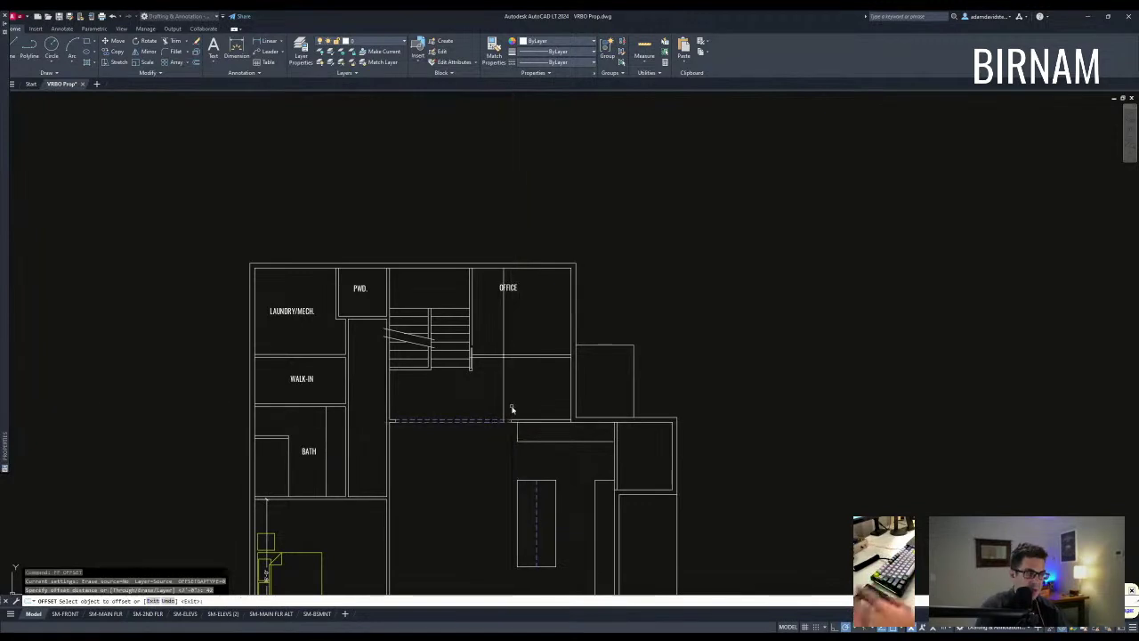
# Step: Extend and trim the offset lines into a rectangular closet outline in the corner above the kitchen wall
pyautogui.press('Escape')
pyautogui.write('ex')
pyautogui.press('Return')
pyautogui.scroll(3, 508, 400)
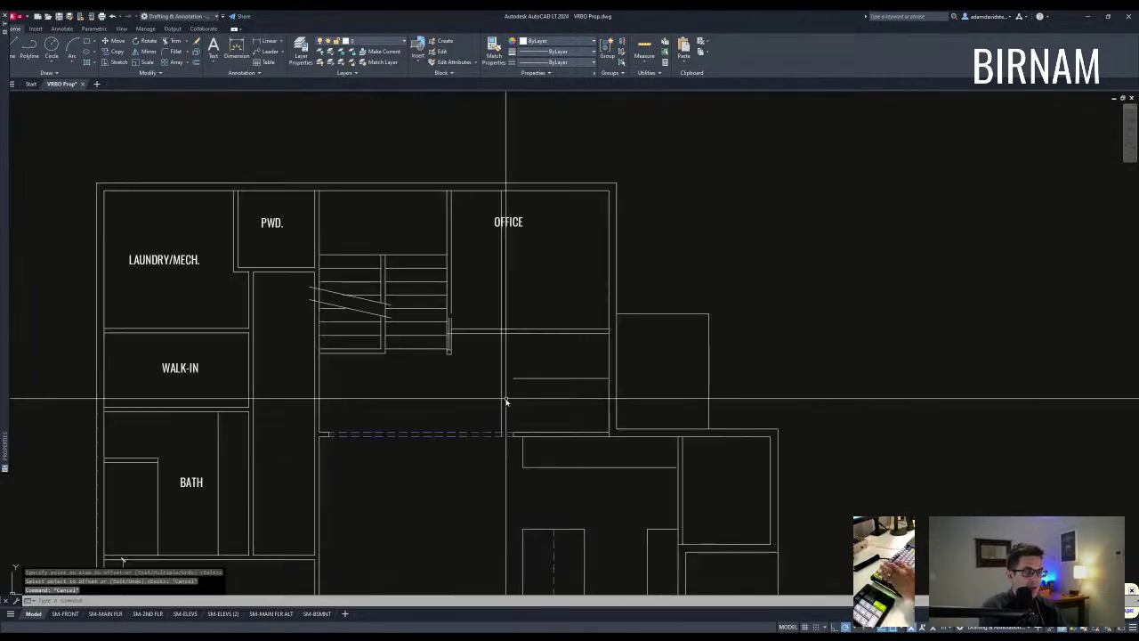
pyautogui.press('Escape')
pyautogui.write('tr')
pyautogui.press('Return')
pyautogui.click(520, 387)
pyautogui.click(486, 366)
pyautogui.click(507, 363)
pyautogui.press('Escape')
# Step: Move the office's lower wall up 36 inches
pyautogui.click(552, 345)
pyautogui.click(549, 316)
pyautogui.write('v')
pyautogui.press('space')
pyautogui.click(550, 290)
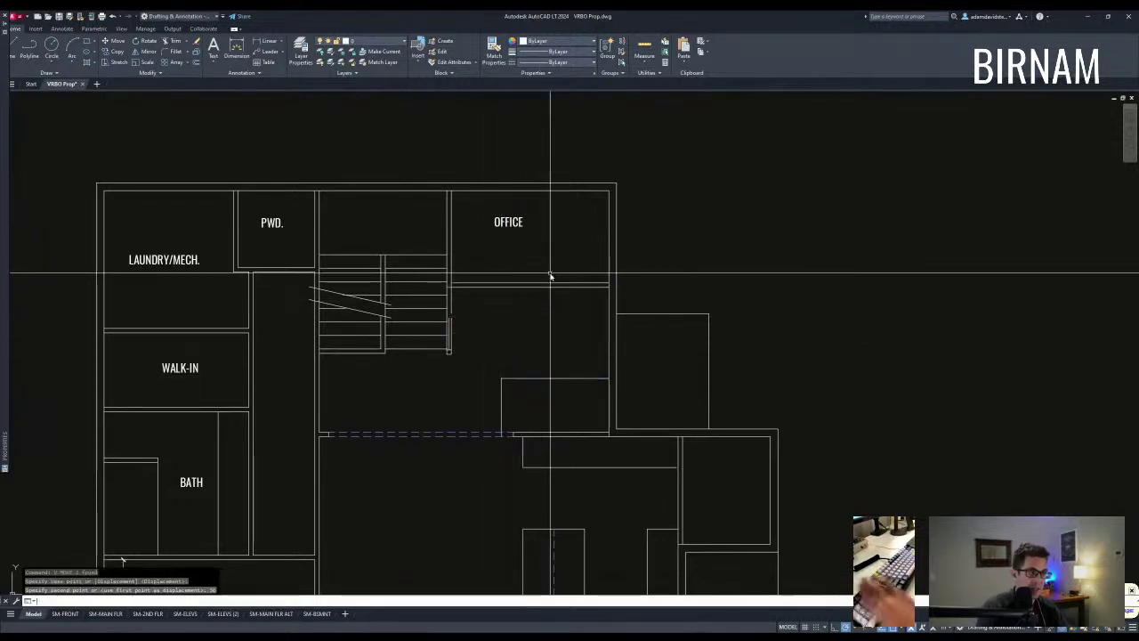
pyautogui.press('Escape')
pyautogui.press('Escape')
# Step: Move the OFFICE label to the middle of the reduced room
pyautogui.moveTo(552, 356); pyautogui.dragTo(545, 397, button='middle')
pyautogui.click(544, 290)
pyautogui.click(510, 264)
pyautogui.write('v')
pyautogui.press('space')
pyautogui.click(534, 295)
pyautogui.click(553, 299)
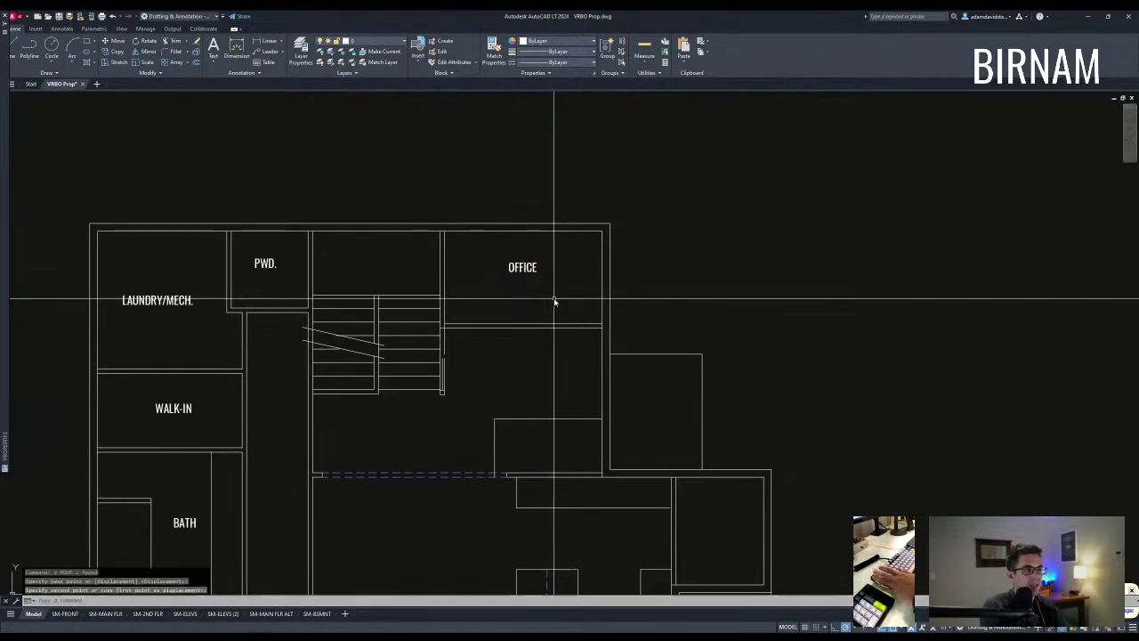
# Step: Offset the two new closet lines outward 3.5 inches to give its walls thickness
pyautogui.press('Escape')
pyautogui.press('Escape')
pyautogui.press('Escape')
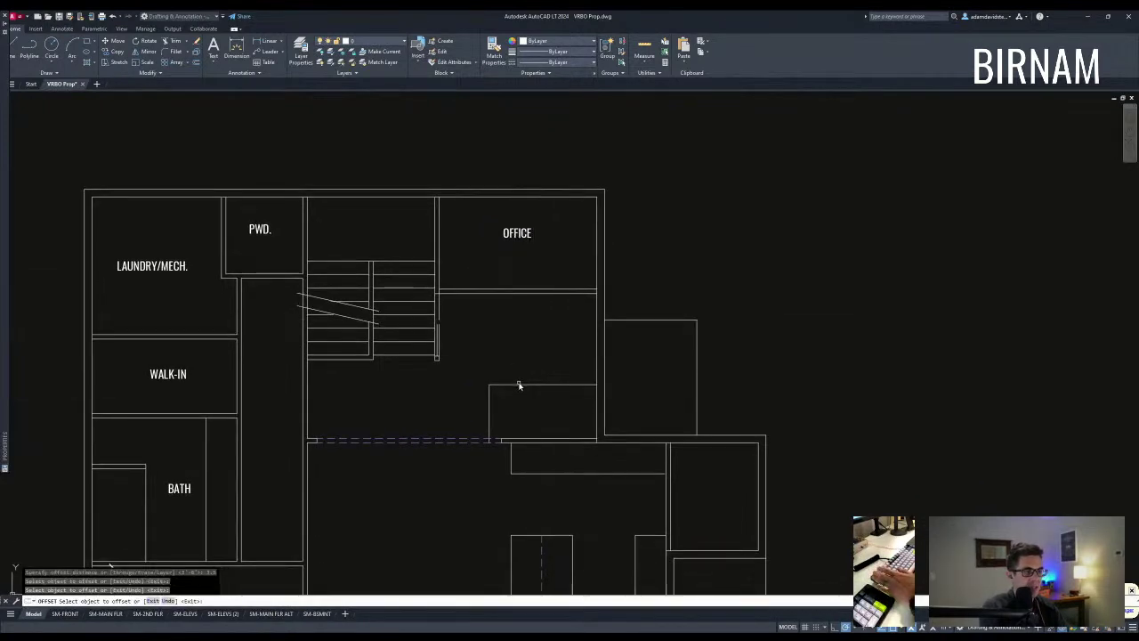
pyautogui.click(480, 412)
pyautogui.press('Escape')
pyautogui.press('Escape')
# Step: Erase the powder room's walls and its PWD. label
pyautogui.moveTo(531, 407)
pyautogui.mouseDown(button='middle')
pyautogui.moveTo(534, 397)
pyautogui.moveTo(533, 414)
pyautogui.mouseUp(button='middle')
pyautogui.moveTo(201, 362); pyautogui.dragTo(300, 384, button='middle')
pyautogui.click(316, 324)
pyautogui.click(377, 255)
pyautogui.press('e')
pyautogui.press('Return')
pyautogui.press('Escape')
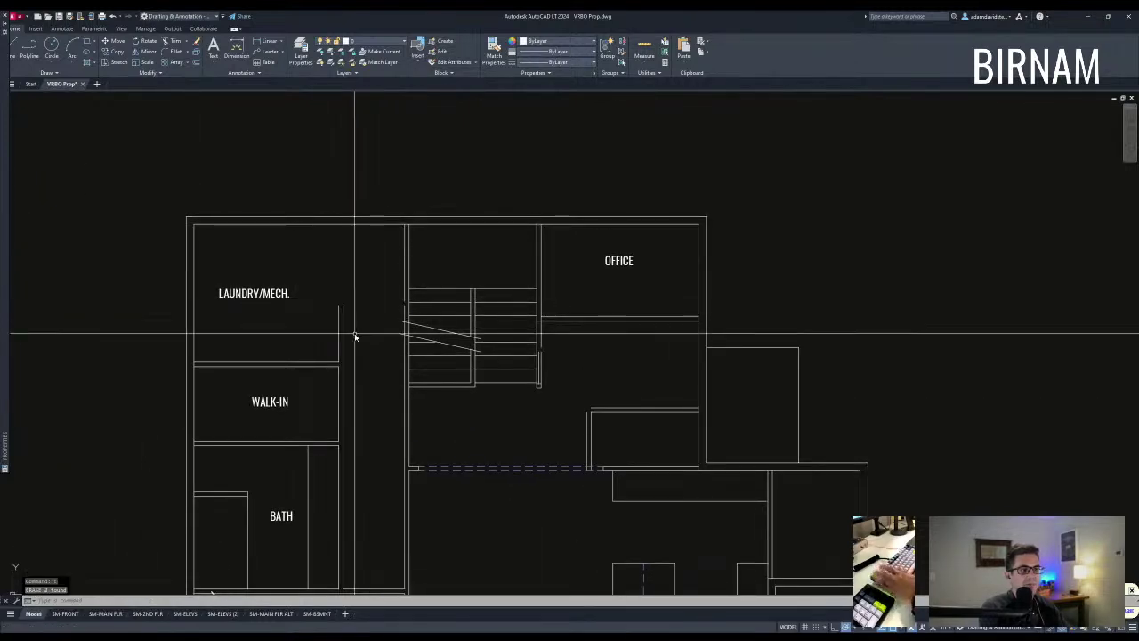
# Step: Extend the wall between the laundry and the walk-in across the hallway to the stair wall
pyautogui.scroll(-2, 357, 338)
pyautogui.scroll(2, 392, 347)
pyautogui.write('ex')
pyautogui.press('Return')
pyautogui.press('Escape')
# Step: Move the LAUNDRY/MECH. label to the right, toward the stair wall
pyautogui.moveTo(311, 297); pyautogui.dragTo(361, 366, button='middle')
pyautogui.click(361, 339)
pyautogui.click(323, 300)
pyautogui.press('v')
pyautogui.press('space')
pyautogui.click(330, 318)
pyautogui.click(427, 309)
pyautogui.press('Escape')
# Step: Offset the left exterior wall's inner line into the laundry area as a partition line for a relocated walk-in
pyautogui.write('o')
pyautogui.press('Return')
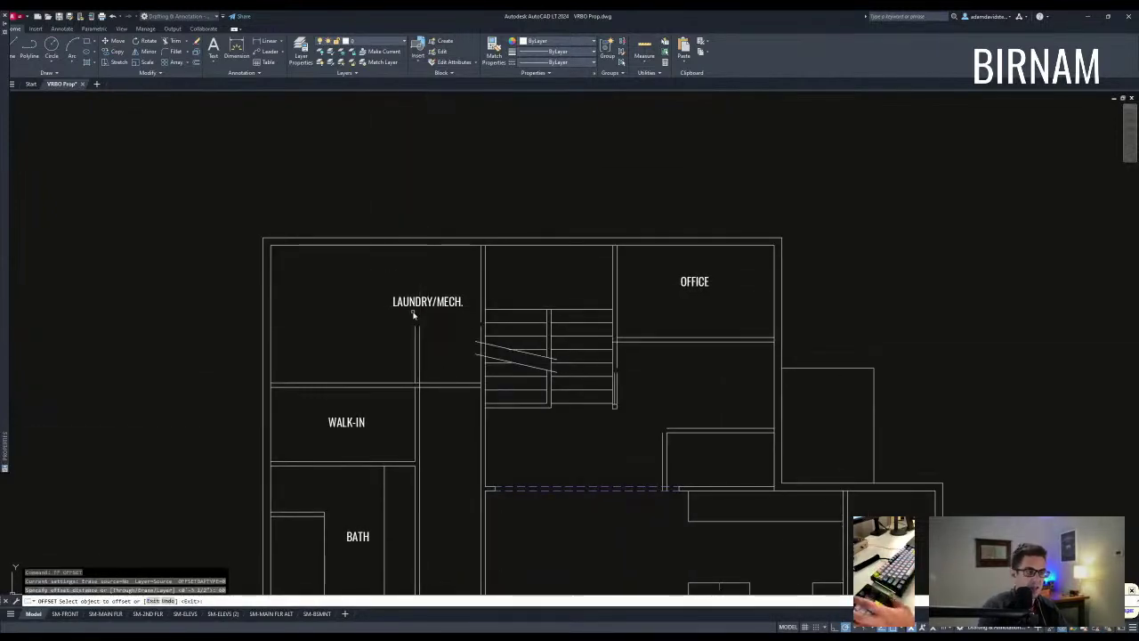
pyautogui.click(270, 276)
pyautogui.click(331, 325)
pyautogui.press('Escape')
pyautogui.write('tr')
pyautogui.press('space')
pyautogui.press('Escape')
pyautogui.moveTo(375, 424); pyautogui.dragTo(376, 389, button='middle')
# Step: Move the WALK-IN label up into the new space beside the laundry
pyautogui.click(368, 419)
pyautogui.click(346, 391)
pyautogui.write('v')
pyautogui.press('space')
pyautogui.click(348, 381)
pyautogui.click(316, 283)
# Step: Erase the two wall lines between the old walk-in and the bath
pyautogui.click(366, 433)
pyautogui.moveTo(354, 452)
pyautogui.mouseDown(button='middle')
pyautogui.moveTo(384, 422)
pyautogui.moveTo(388, 384)
pyautogui.moveTo(403, 436)
pyautogui.mouseUp(button='middle')
pyautogui.click(350, 399)
pyautogui.write('e')
pyautogui.press('Escape')
pyautogui.click(415, 444)
pyautogui.click(384, 413)
pyautogui.write('e')
pyautogui.press('Escape')
# Step: Erase the upper piece of the hallway wall's inner line, the bath's counter line and the BATH label
pyautogui.moveTo(431, 395); pyautogui.dragTo(424, 453, button='middle')
pyautogui.write('tr')
pyautogui.press('space')
pyautogui.scroll(2, 442, 360)
pyautogui.press('Escape')
pyautogui.click(431, 328)
pyautogui.click(414, 300)
pyautogui.write('e')
pyautogui.click(390, 514)
pyautogui.click(454, 233)
pyautogui.press('Escape')
pyautogui.press('Escape')
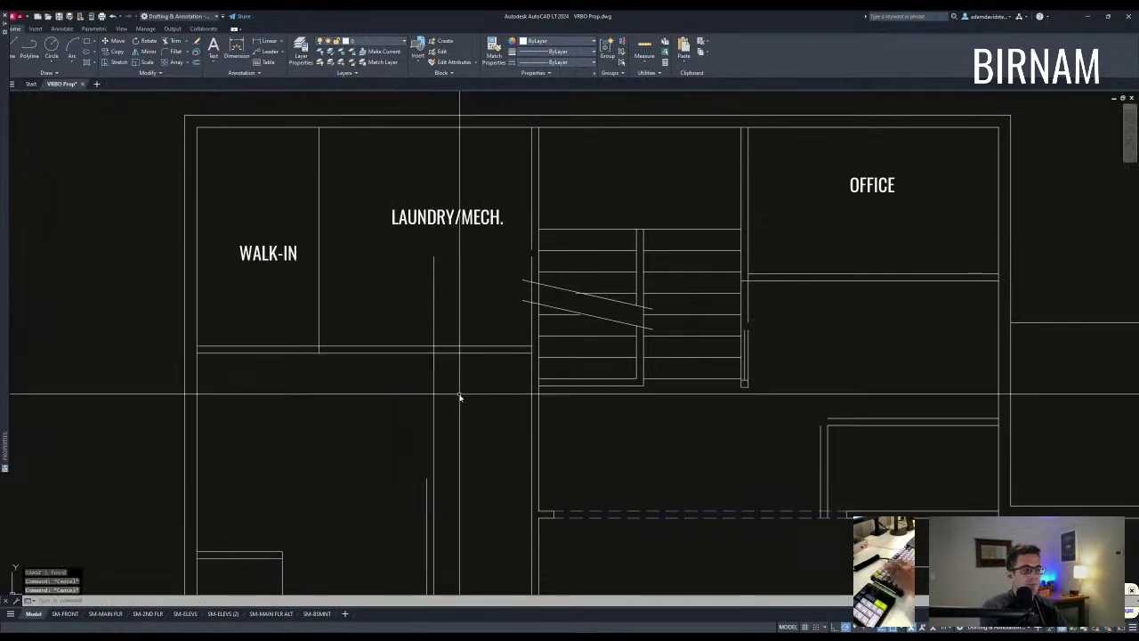
# Step: Trim the hallway wall line where it runs past the laundry's lower wall
pyautogui.write('tr')
pyautogui.press('space')
pyautogui.click(451, 356)
pyautogui.click(445, 348)
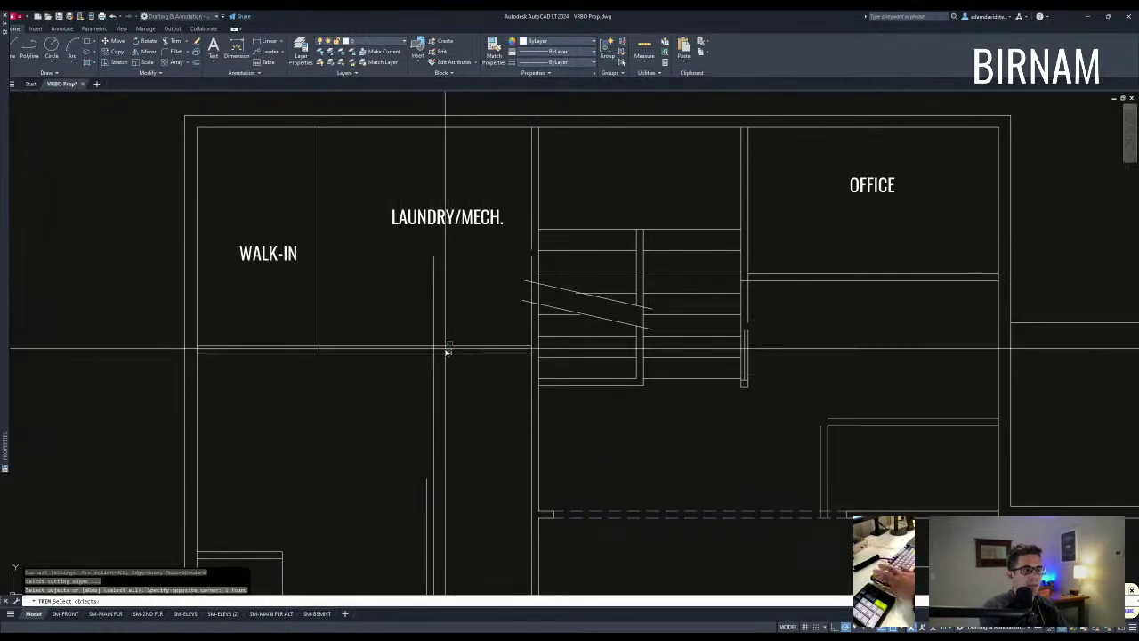
pyautogui.click(411, 313)
pyautogui.press('Escape')
pyautogui.press('Escape')
# Step: Extend the shorter line of the hallway wall up to the laundry's lower wall
pyautogui.write('ex')
pyautogui.press('space')
pyautogui.click(420, 354)
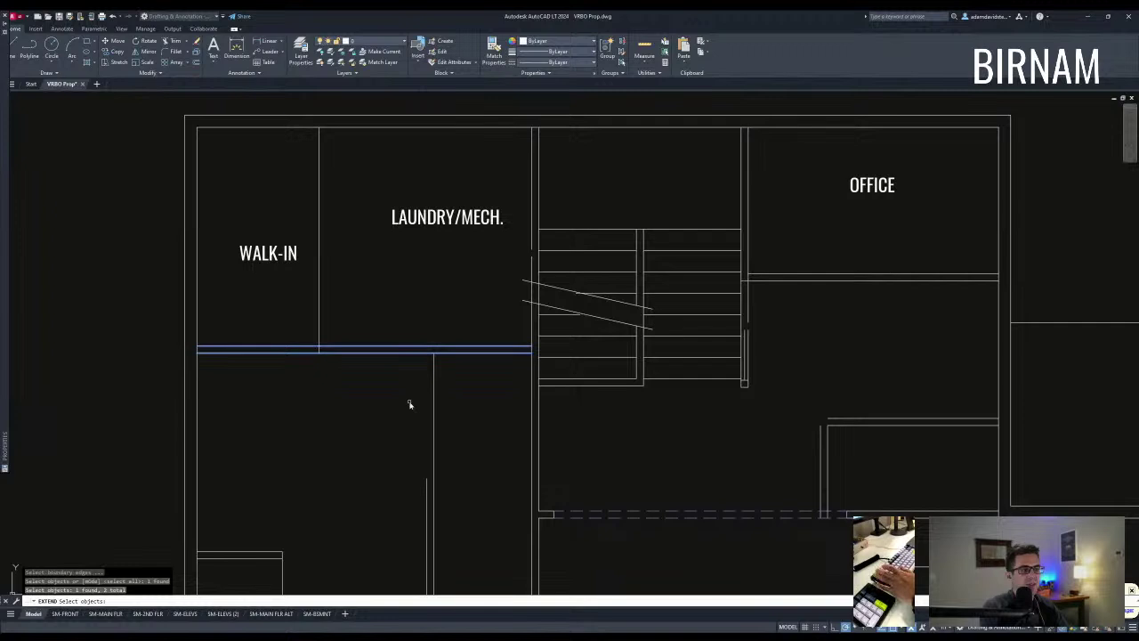
pyautogui.press('Return')
pyautogui.moveTo(409, 405); pyautogui.dragTo(424, 361, button='middle')
pyautogui.scroll(-2, 381, 454)
pyautogui.press('Escape')
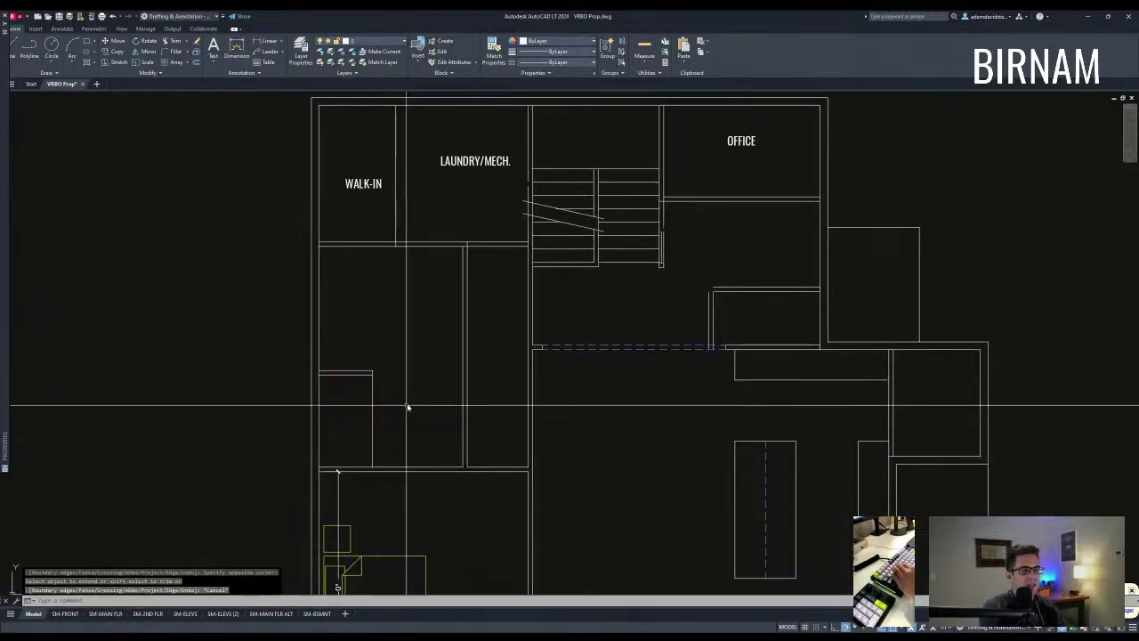
pyautogui.moveTo(443, 254); pyautogui.dragTo(443, 339, button='middle')
pyautogui.press('Escape')
pyautogui.press('Escape')
pyautogui.click(413, 304)
pyautogui.click(385, 310)
pyautogui.write('m')
pyautogui.press('space')
pyautogui.click(433, 294)
pyautogui.press('Escape')
pyautogui.press('Escape')
# Step: Move the partition line between the walk-in and the laundry slightly to the right, widening the walk-in
pyautogui.click(413, 297)
pyautogui.click(358, 304)
pyautogui.write('v')
pyautogui.press('space')
pyautogui.click(432, 301)
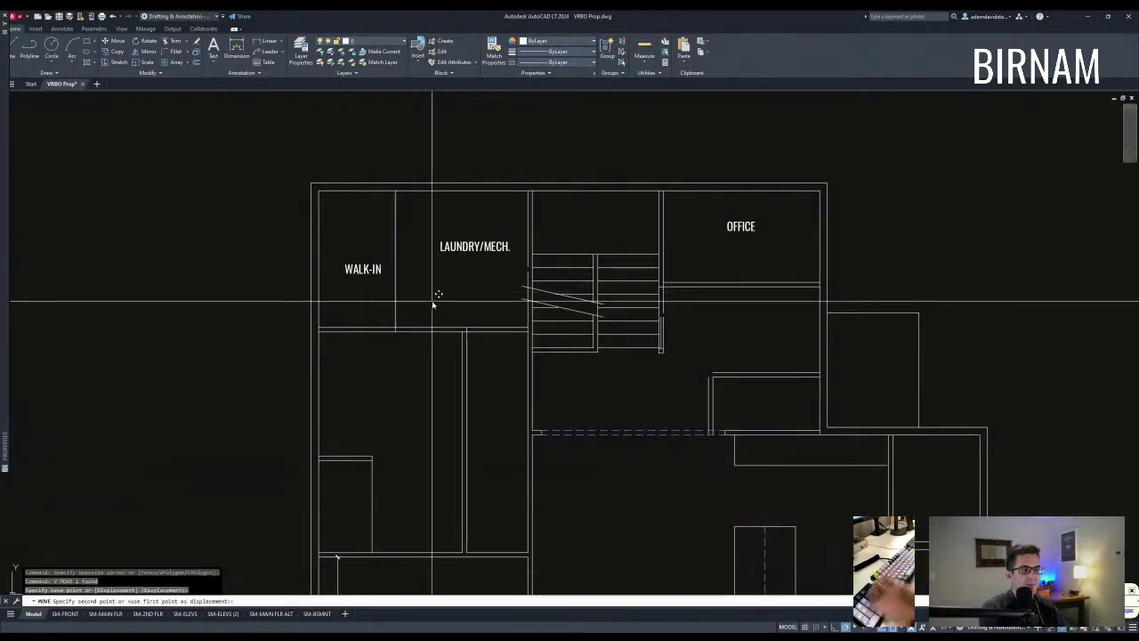
pyautogui.press('Escape')
pyautogui.press('Escape')
pyautogui.press('Escape')
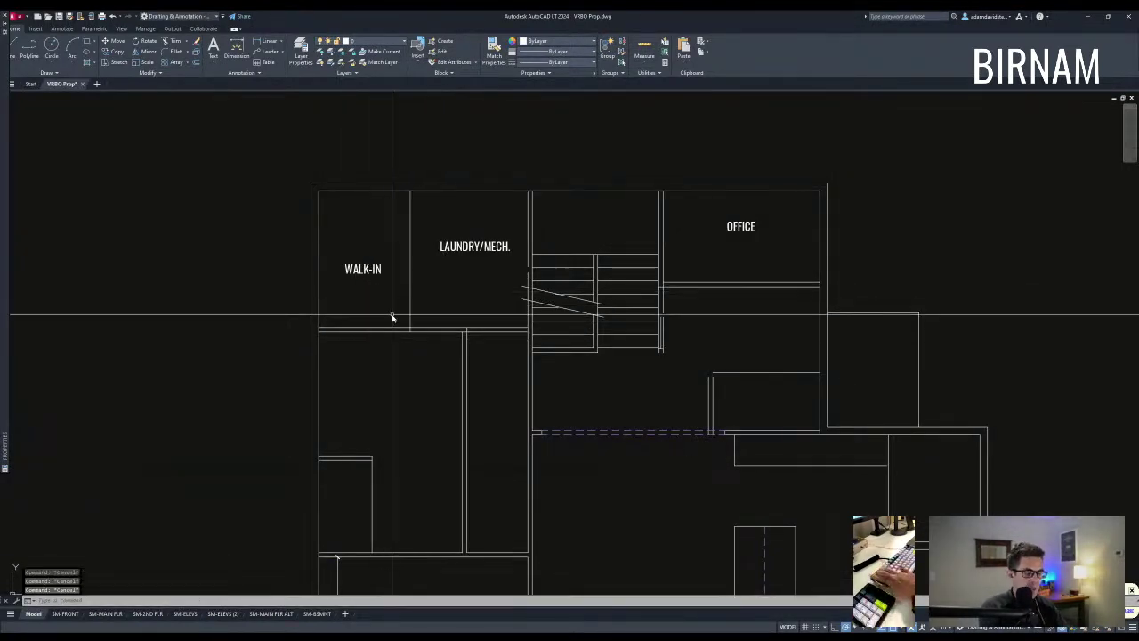
# Step: Offset the walk-in partition line 3.5 inches toward the walk-in to give the wall its thickness
pyautogui.write('o')
pyautogui.press('space')
pyautogui.write('3.5')
pyautogui.press('space')
pyautogui.click(411, 305)
pyautogui.click(410, 282)
pyautogui.click(383, 288)
pyautogui.press('Escape')
pyautogui.press('Escape')
pyautogui.moveTo(415, 348); pyautogui.dragTo(422, 329, button='middle')
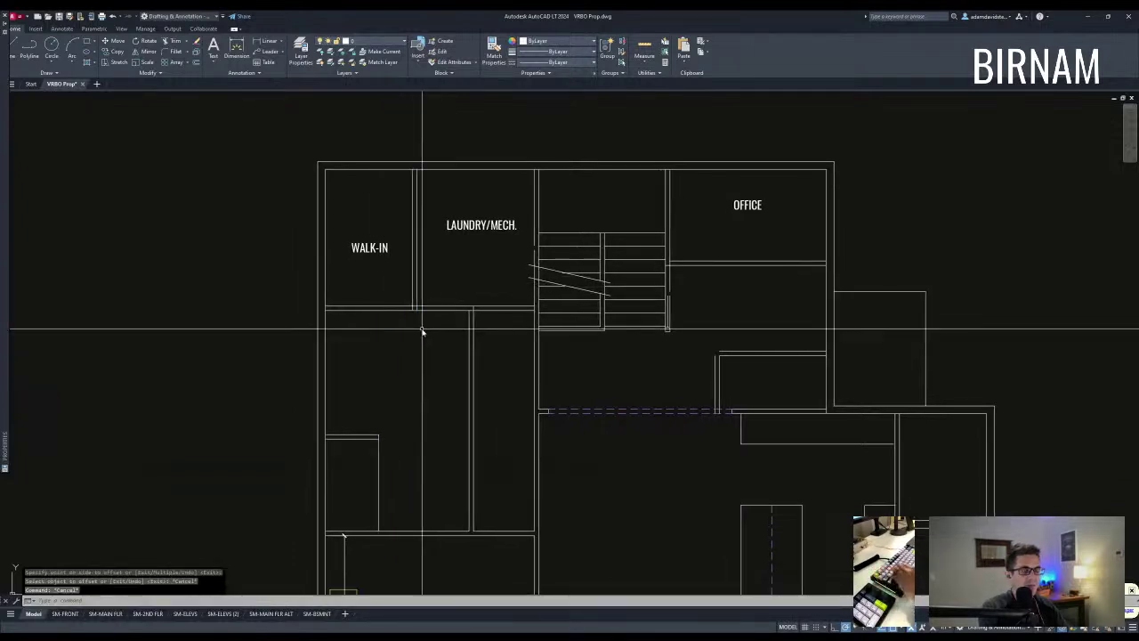
# Step: Stretch the lower wall of the walk-in and laundry downward by 24 inches
pyautogui.moveTo(471, 415); pyautogui.dragTo(470, 390, button='middle')
pyautogui.click(309, 337)
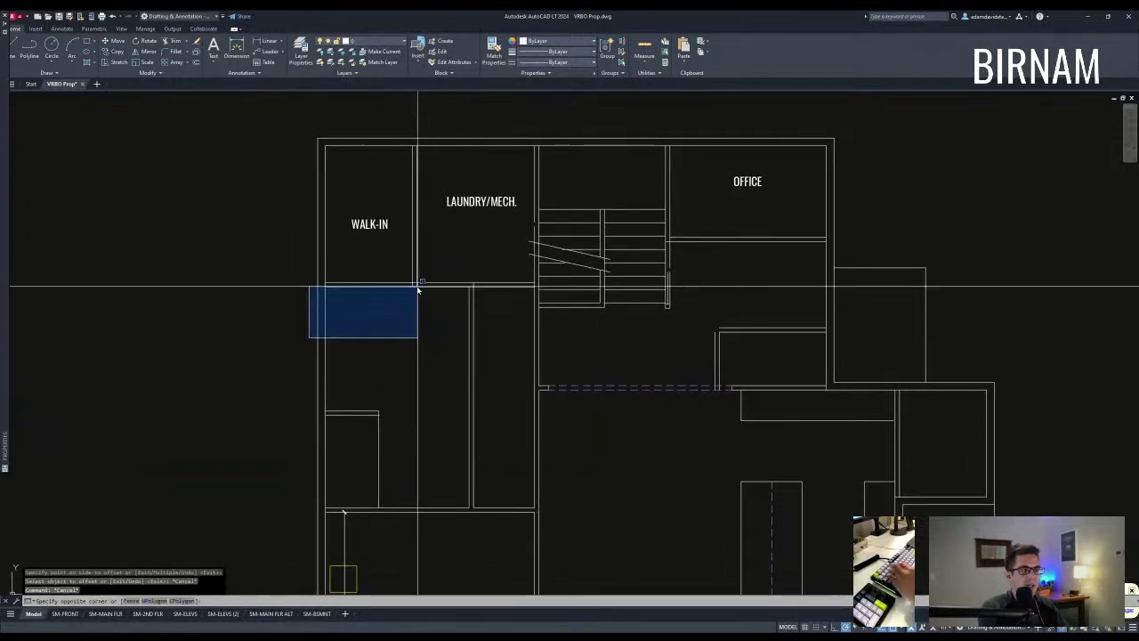
pyautogui.press('Escape')
pyautogui.write('s')
pyautogui.press('space')
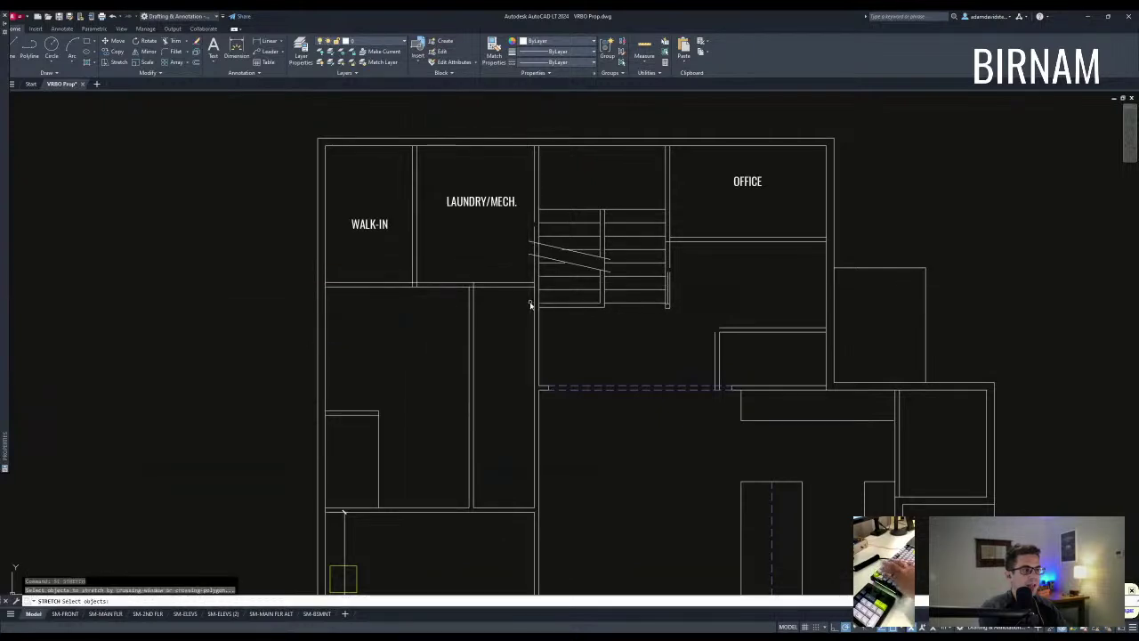
pyautogui.scroll(2, 532, 302)
pyautogui.click(536, 306)
pyautogui.click(133, 258)
pyautogui.press('space')
pyautogui.click(324, 338)
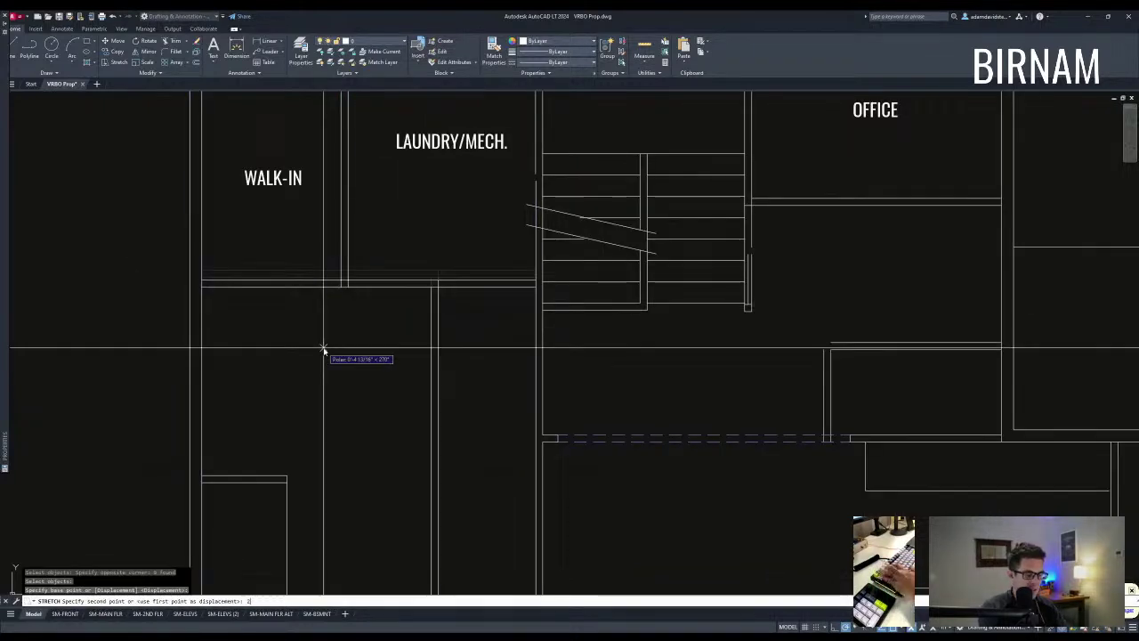
pyautogui.write('24')
pyautogui.press('Return')
pyautogui.press('Escape')
# Step: Offset the hallway wall's bath-side line 2'-0" into the bath to form a counter line
pyautogui.scroll(-2, 347, 397)
pyautogui.moveTo(351, 398); pyautogui.dragTo(359, 362, button='middle')
pyautogui.moveTo(355, 311); pyautogui.dragTo(360, 319, button='middle')
pyautogui.moveTo(429, 416); pyautogui.dragTo(461, 379, button='middle')
pyautogui.write('o')
pyautogui.press('space')
pyautogui.click(396, 354)
pyautogui.press('Escape')
pyautogui.press('Escape')
# Step: Offset the upper wall line of the bath's small enclosure upward and extend the enclosure's right edge to the walk-in wall
pyautogui.write('o')
pyautogui.press('space')
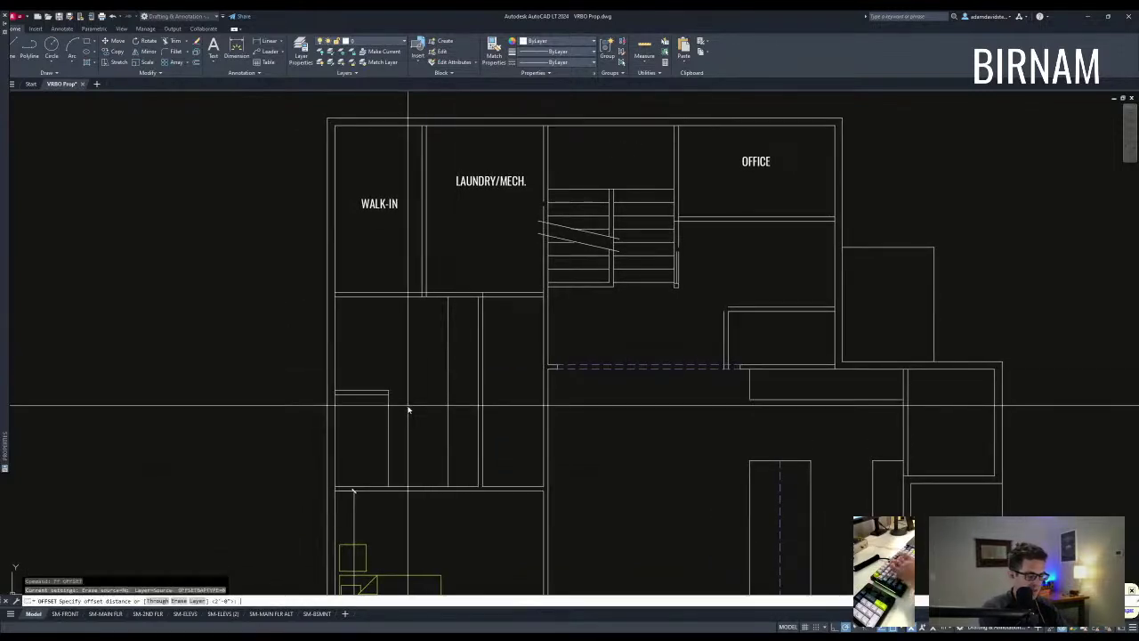
pyautogui.press('Escape')
pyautogui.press('Escape')
pyautogui.moveTo(404, 333); pyautogui.dragTo(393, 365, button='middle')
pyautogui.write('ex')
pyautogui.press('space')
pyautogui.click(406, 330)
pyautogui.click(397, 316)
pyautogui.press('space')
pyautogui.press('Escape')
pyautogui.moveTo(468, 437); pyautogui.dragTo(468, 428, button='middle')
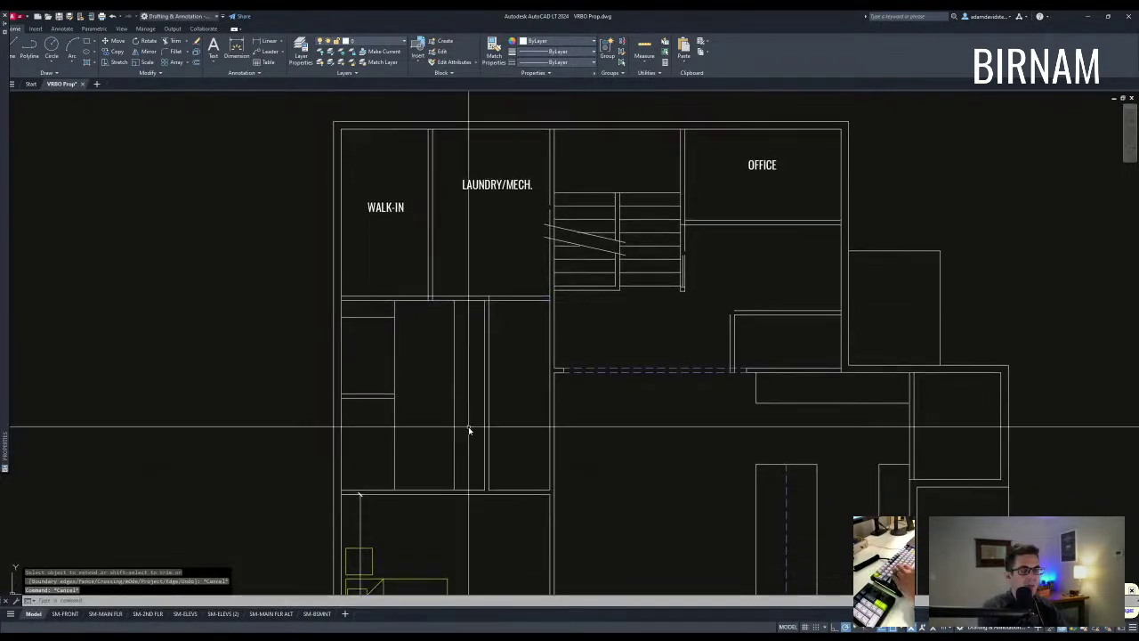
# Step: Move the partition between the walk-in and laundry left to line up with the bath enclosure's right edge
pyautogui.moveTo(436, 335); pyautogui.dragTo(438, 370, button='middle')
pyautogui.moveTo(517, 401); pyautogui.dragTo(514, 406, button='middle')
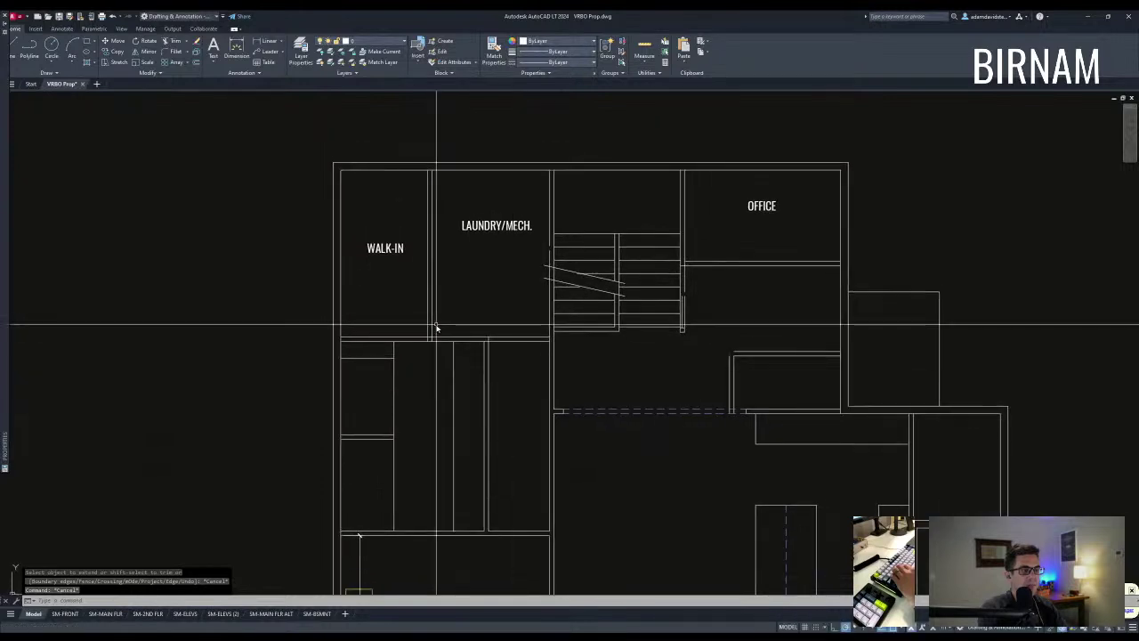
pyautogui.click(452, 300)
pyautogui.click(406, 314)
pyautogui.write('v')
pyautogui.press('space')
pyautogui.press('Escape')
pyautogui.press('Escape')
# Step: Move the partition between the walk-in and laundry 38 inches to the right
pyautogui.click(450, 330)
pyautogui.click(410, 317)
pyautogui.write('v')
pyautogui.press('space')
pyautogui.click(428, 341)
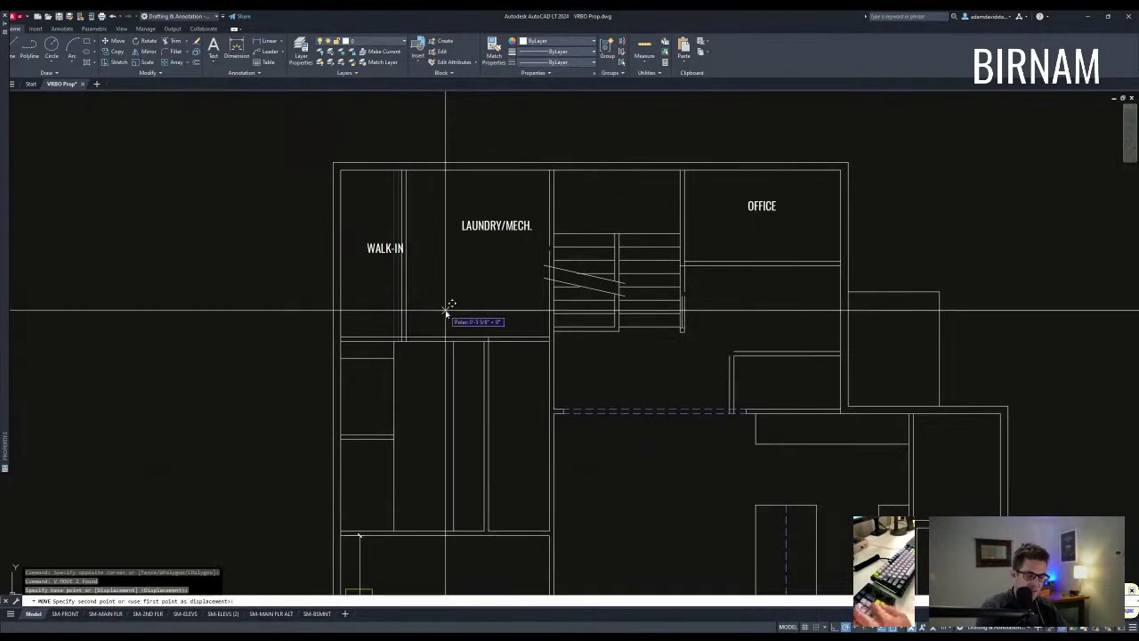
pyautogui.write('38')
pyautogui.press('Return')
pyautogui.moveTo(460, 326); pyautogui.dragTo(460, 345, button='middle')
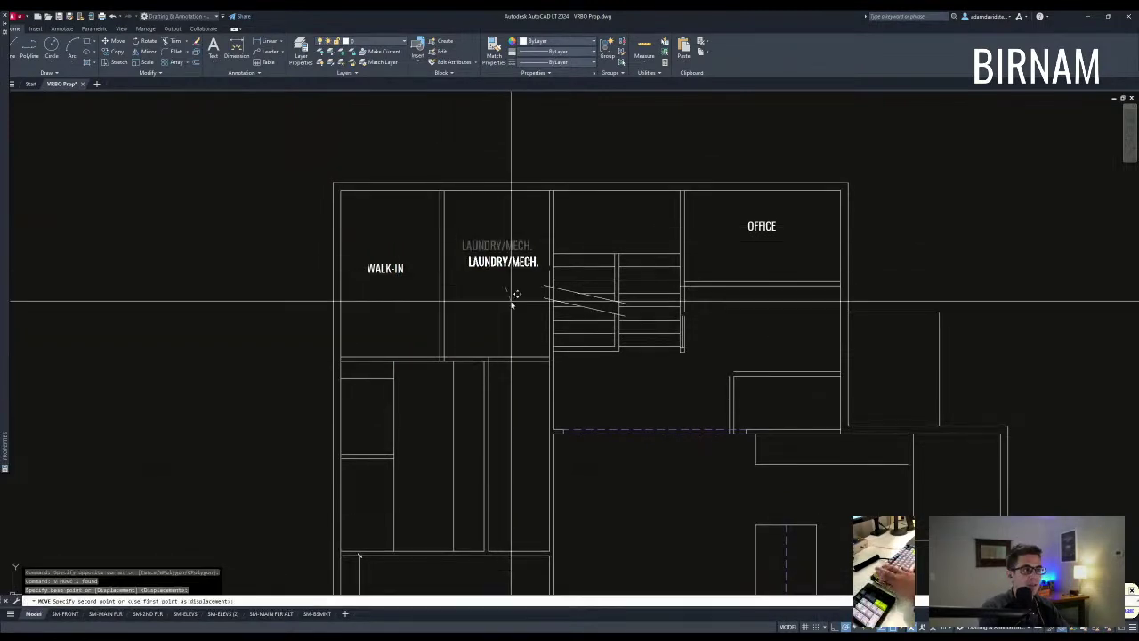
pyautogui.press('Escape')
pyautogui.press('Escape')
# Step: Measure the laundry room diagonally between its opposite inside corners
pyautogui.write('di')
pyautogui.press('space')
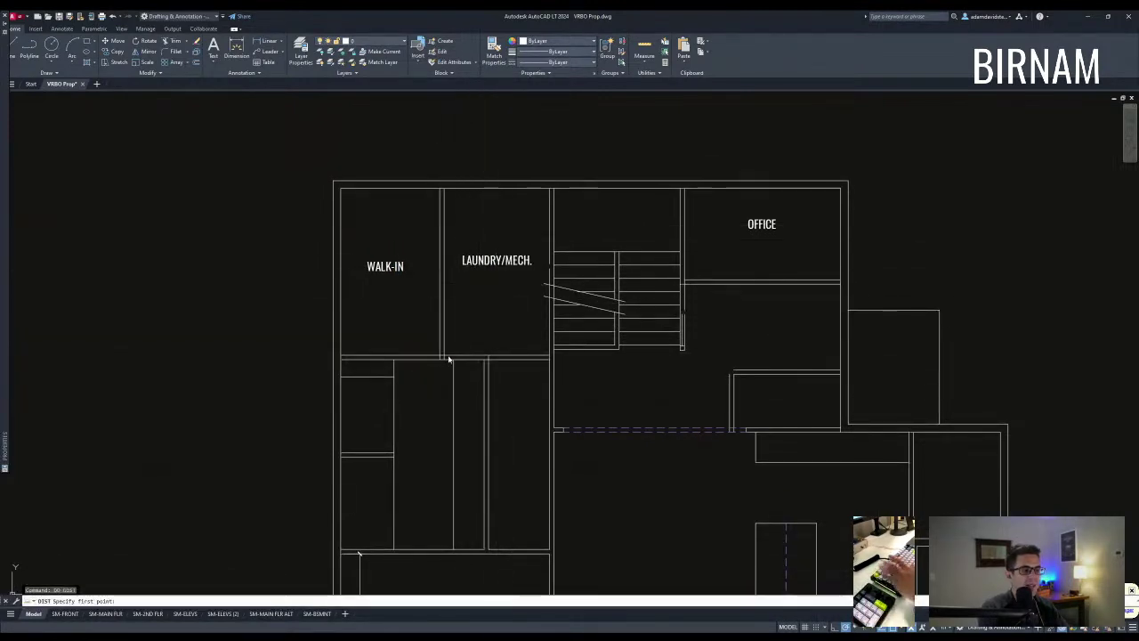
pyautogui.click(445, 356)
pyautogui.click(550, 188)
# Step: Measure the walk-in diagonally between its opposite inside corners
pyautogui.moveTo(497, 245); pyautogui.dragTo(520, 253, button='middle')
pyautogui.write('di')
pyautogui.press('space')
pyautogui.click(462, 364)
pyautogui.click(365, 197)
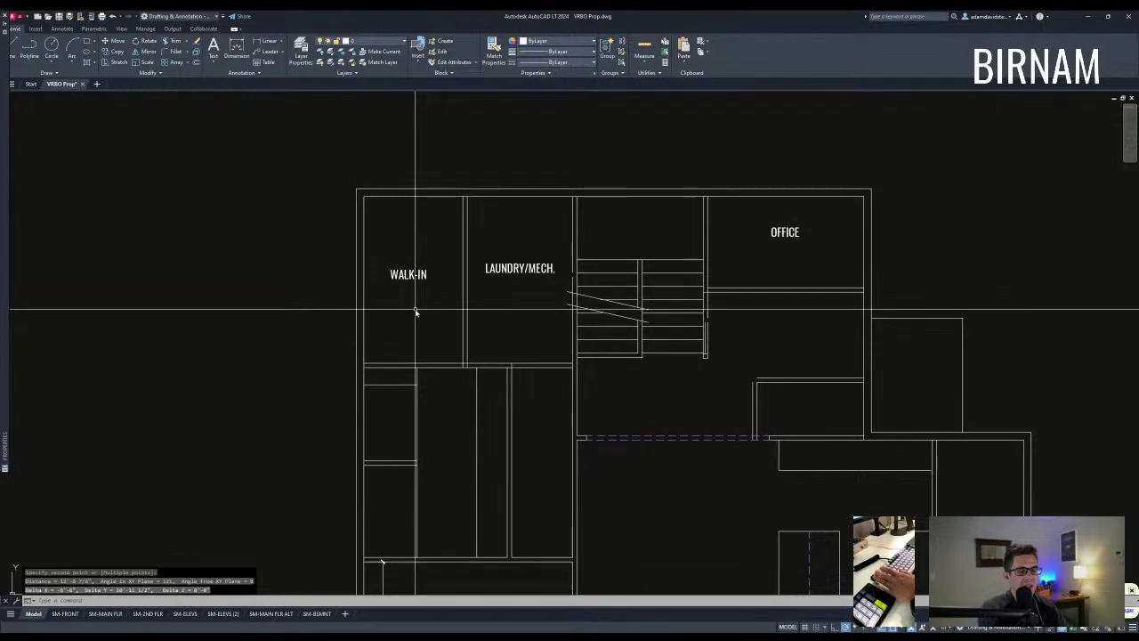
pyautogui.press('Escape')
pyautogui.press('Escape')
pyautogui.scroll(-2, 557, 354)
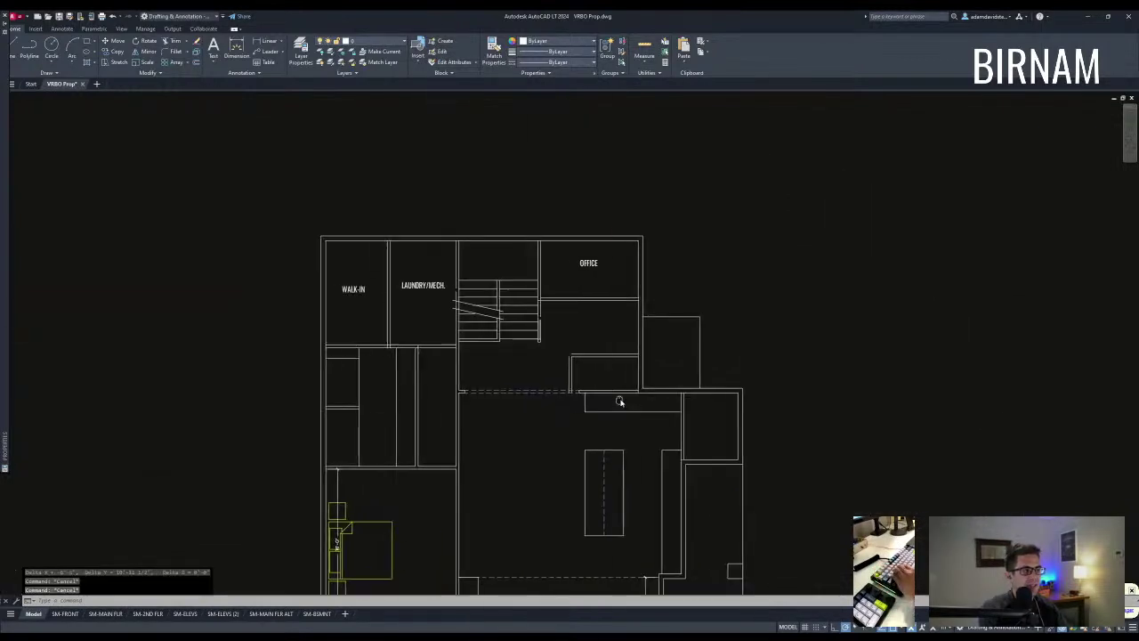
pyautogui.scroll(4, 574, 369)
pyautogui.scroll(-4, 543, 370)
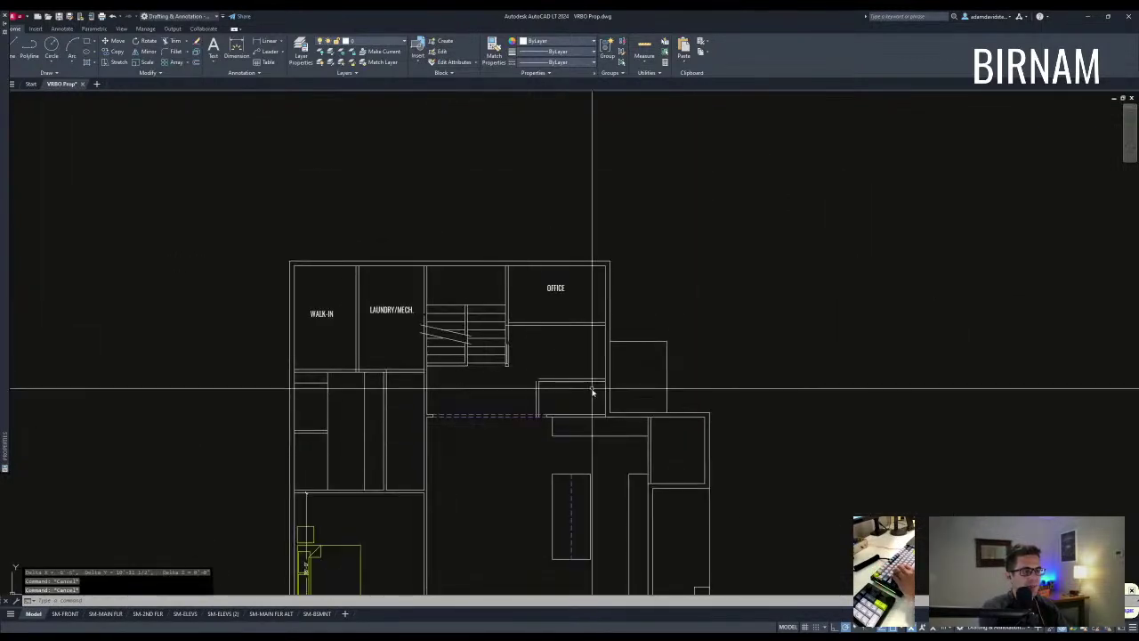
# Step: Measure the gap between the upper-left corner of the closet and the lower end of the stair wall
pyautogui.scroll(6, 592, 391)
pyautogui.write('di')
pyautogui.press('space')
pyautogui.press('Escape')
pyautogui.write('f')
pyautogui.press('space')
pyautogui.press('Escape')
pyautogui.write('di')
pyautogui.press('space')
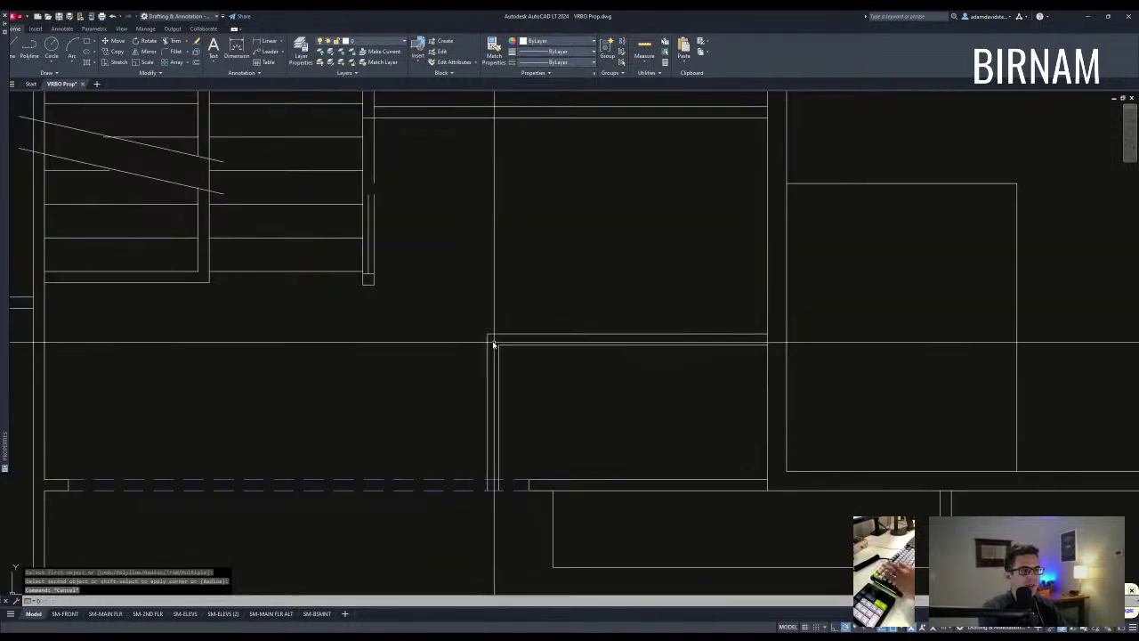
pyautogui.click(489, 334)
pyautogui.click(374, 285)
pyautogui.scroll(-5, 466, 371)
pyautogui.press('Escape')
pyautogui.press('Escape')
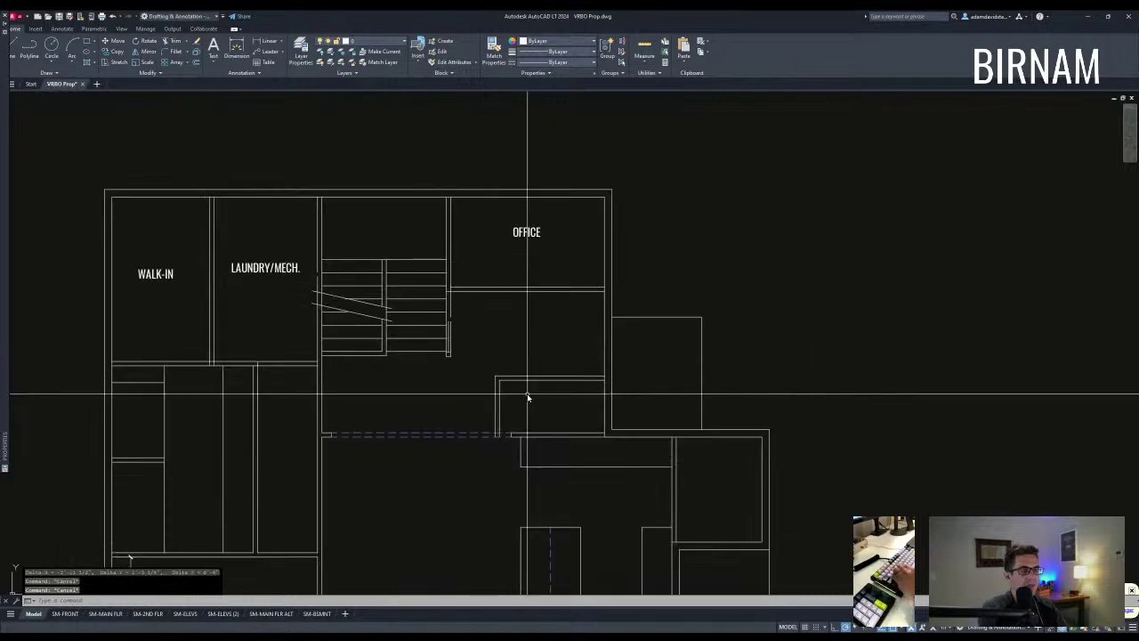
pyautogui.click(525, 398)
pyautogui.click(472, 348)
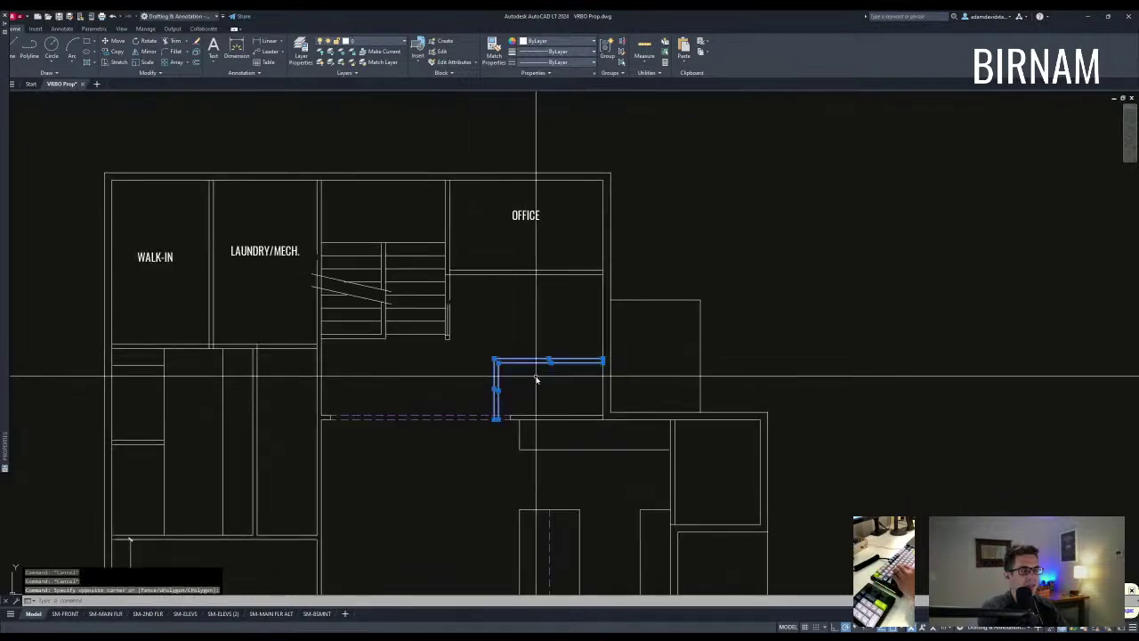
pyautogui.scroll(-3, 534, 383)
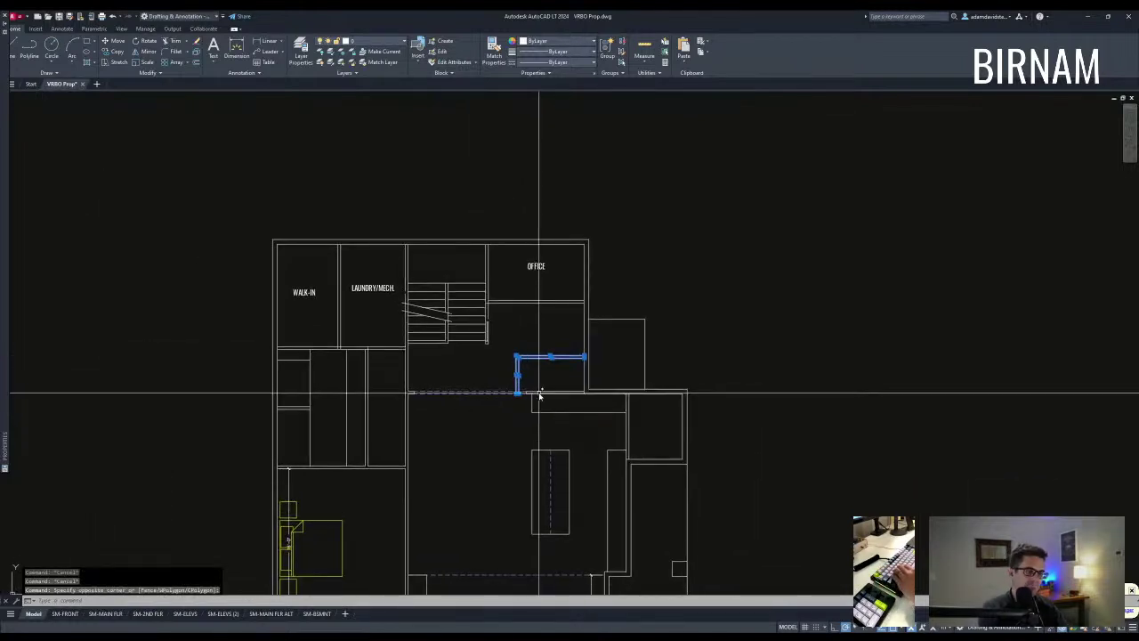
pyautogui.moveTo(560, 380); pyautogui.dragTo(476, 370, button='middle')
pyautogui.press('Escape')
pyautogui.press('Escape')
pyautogui.scroll(2, 526, 382)
pyautogui.scroll(-2, 476, 370)
pyautogui.scroll(-2, 492, 396)
pyautogui.click(436, 400)
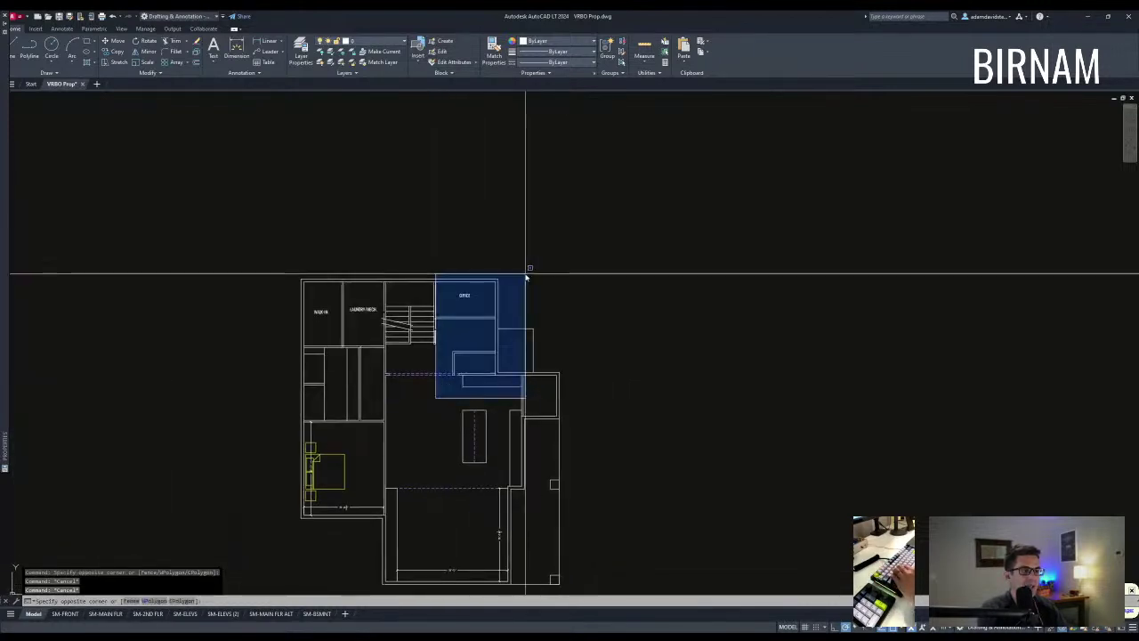
pyautogui.press('Escape')
pyautogui.press('Escape')
pyautogui.scroll(-2, 519, 412)
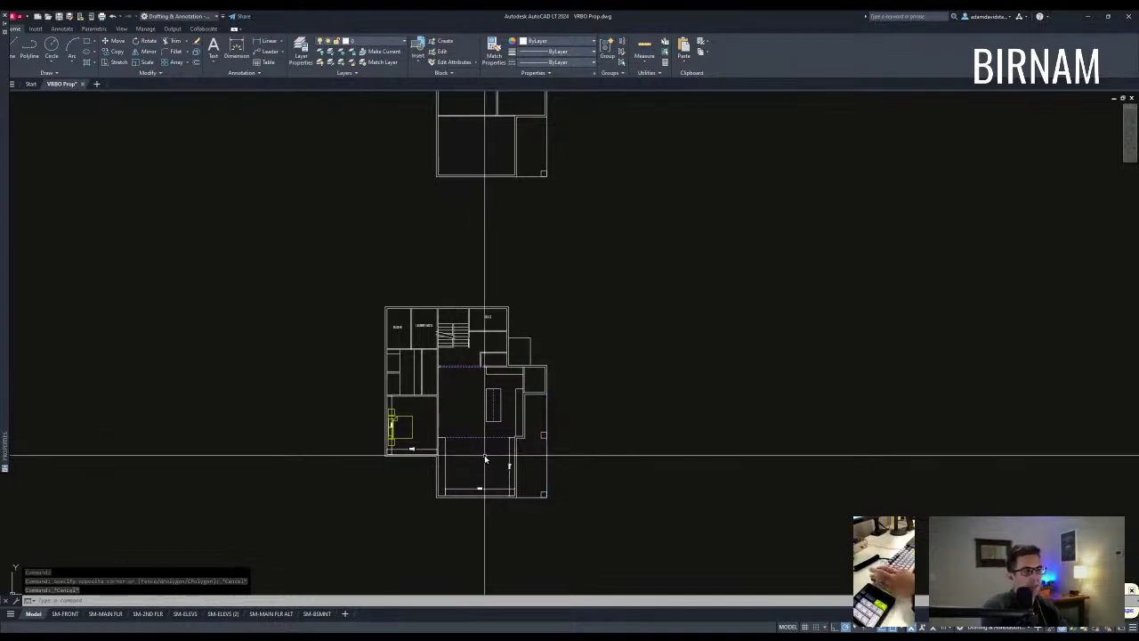
# Step: Offset the office-side face of the stair wall 60 inches to the right, into the office
pyautogui.scroll(2, 483, 406)
pyautogui.write('o')
pyautogui.press('space')
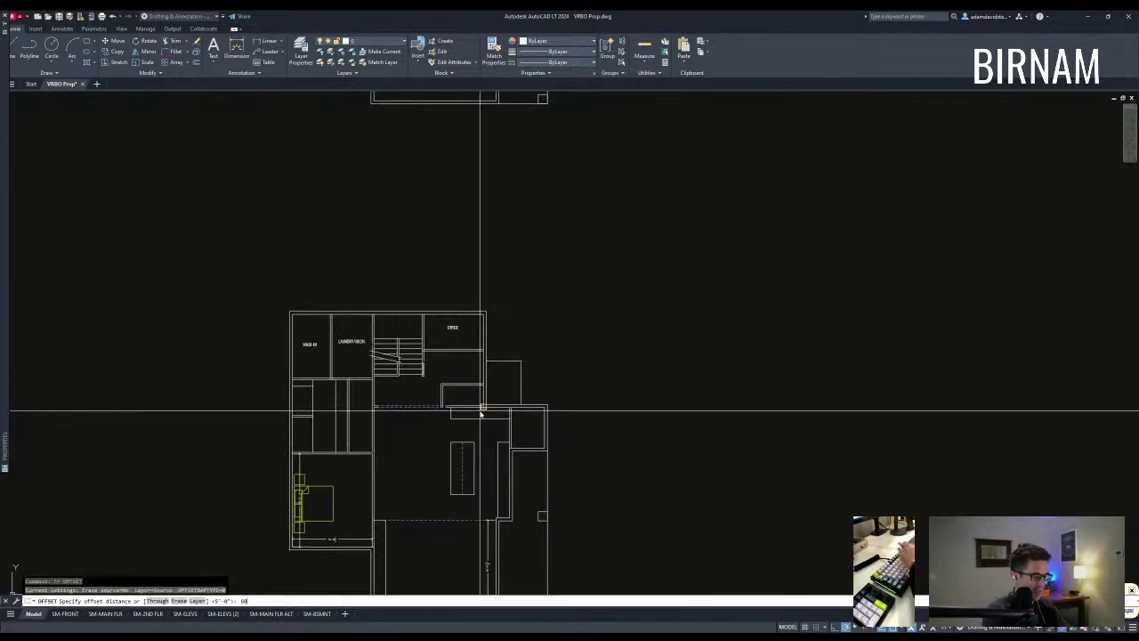
pyautogui.write('60')
pyautogui.press('Return')
pyautogui.scroll(2, 442, 350)
pyautogui.click(415, 315)
pyautogui.click(497, 402)
pyautogui.press('Escape')
pyautogui.press('Escape')
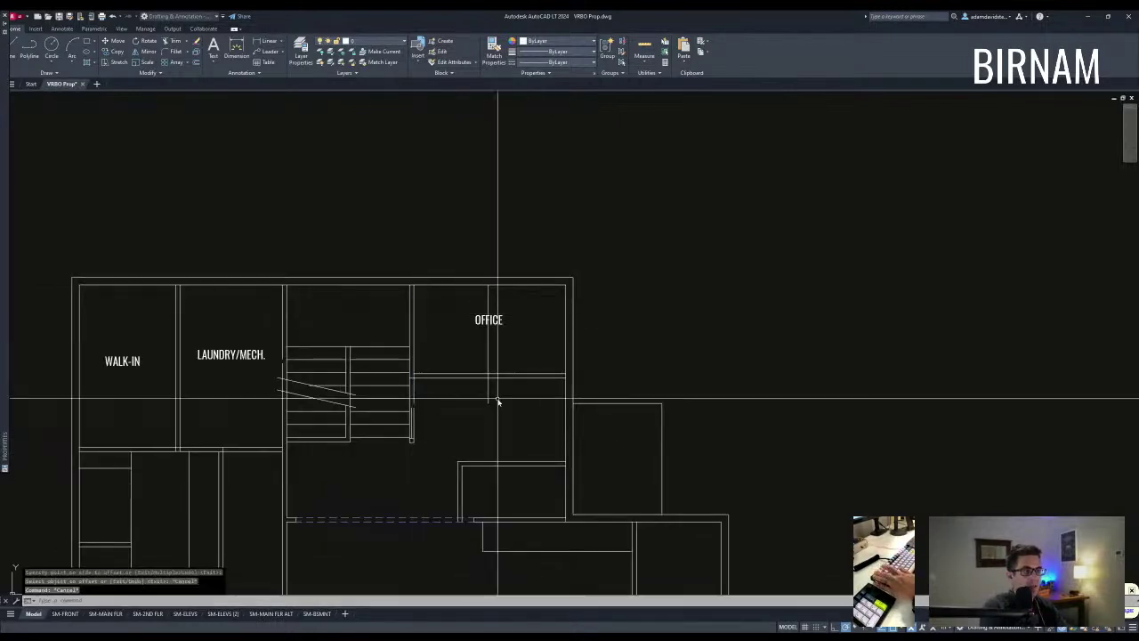
# Step: Offset the new line through the office 3.5 inches to the right to form a partition
pyautogui.moveTo(517, 391); pyautogui.dragTo(520, 383, button='middle')
pyautogui.press('Escape')
pyautogui.press('Escape')
pyautogui.write('o')
pyautogui.press('space')
pyautogui.write('3.5')
pyautogui.press('Return')
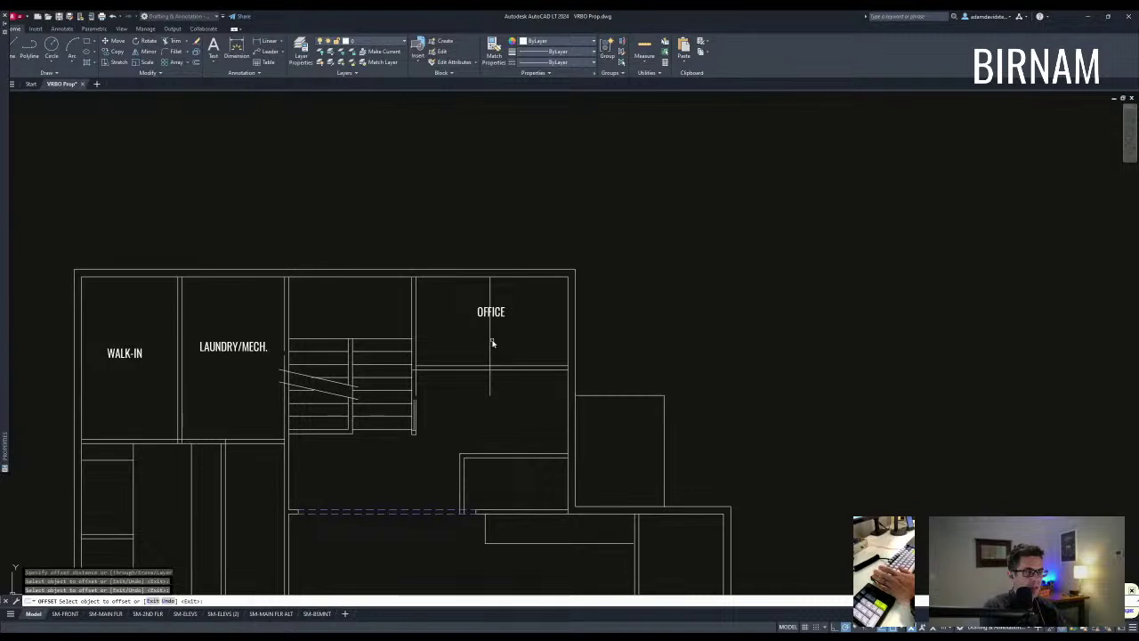
pyautogui.click(509, 351)
pyautogui.press('Escape')
pyautogui.press('Escape')
# Step: Move the office's lower wall down to meet the lower ends of the new partition lines
pyautogui.moveTo(548, 384); pyautogui.dragTo(537, 366, button='middle')
pyautogui.click(537, 366)
pyautogui.click(520, 332)
pyautogui.write('v')
pyautogui.press('space')
pyautogui.click(484, 348)
pyautogui.click(488, 375)
pyautogui.press('Escape')
pyautogui.press('Escape')
# Step: Erase the L-shaped closet walls below the office and move the OFFICE label into the room right of the partition
pyautogui.click(443, 437)
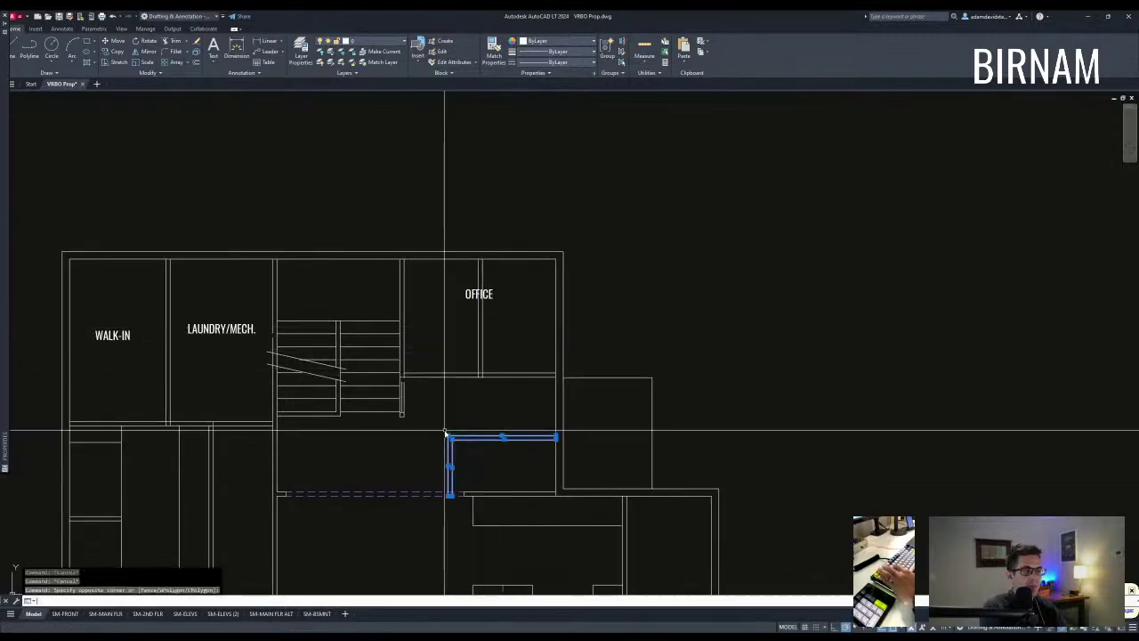
pyautogui.moveTo(480, 392); pyautogui.dragTo(472, 424, button='middle')
pyautogui.click(484, 320)
pyautogui.write('v')
pyautogui.click(477, 331)
pyautogui.click(519, 347)
pyautogui.press('Escape')
pyautogui.press('Escape')
# Step: Measure the office diagonally from its lower-left to its upper-right inside corner
pyautogui.moveTo(530, 390); pyautogui.dragTo(519, 371, button='middle')
pyautogui.write('dq')
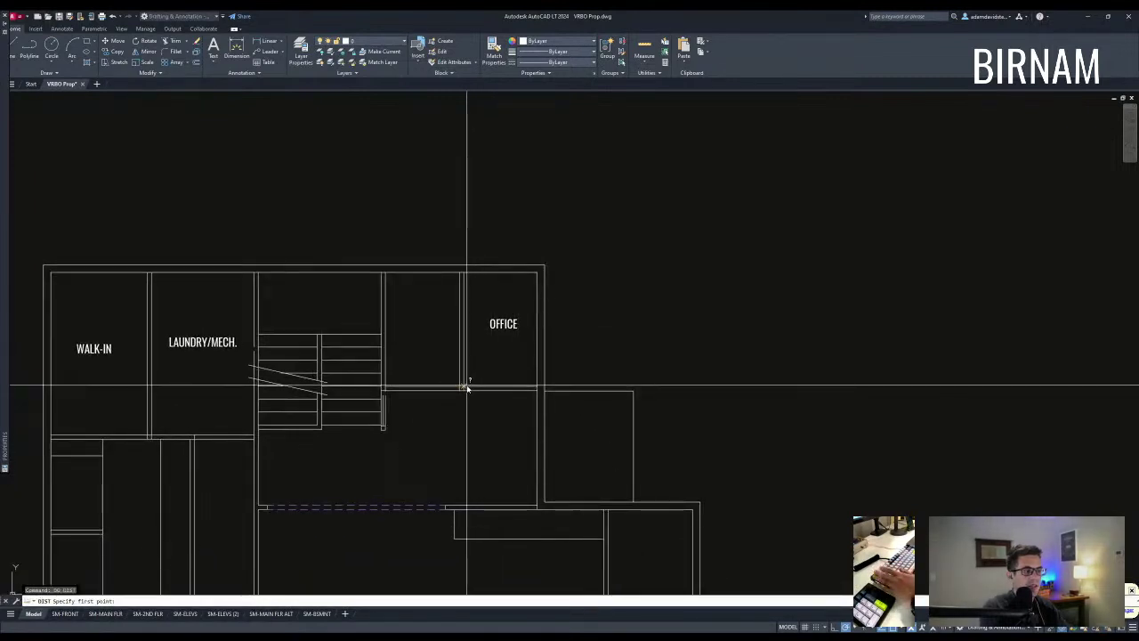
pyautogui.click(467, 388)
pyautogui.click(536, 275)
pyautogui.press('Escape')
pyautogui.press('Escape')
# Step: Measure the width of the left stair flight between the centre wall and the laundry wall
pyautogui.moveTo(418, 394); pyautogui.dragTo(492, 389, button='middle')
pyautogui.moveTo(438, 450); pyautogui.dragTo(456, 441, button='middle')
pyautogui.write('ddi')
pyautogui.press('space')
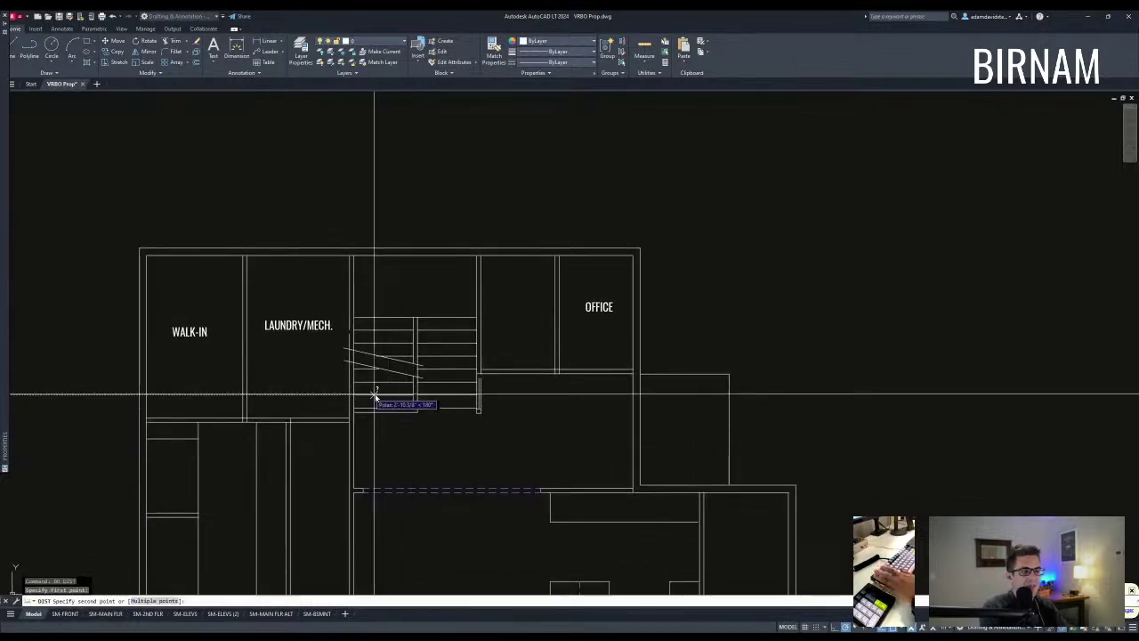
pyautogui.click(354, 394)
pyautogui.moveTo(397, 396); pyautogui.dragTo(418, 402, button='middle')
pyautogui.press('Escape')
pyautogui.press('Escape')
# Step: Stretch the stair's centre wall and right wall 4 inches to the left
pyautogui.write('st')
pyautogui.press('space')
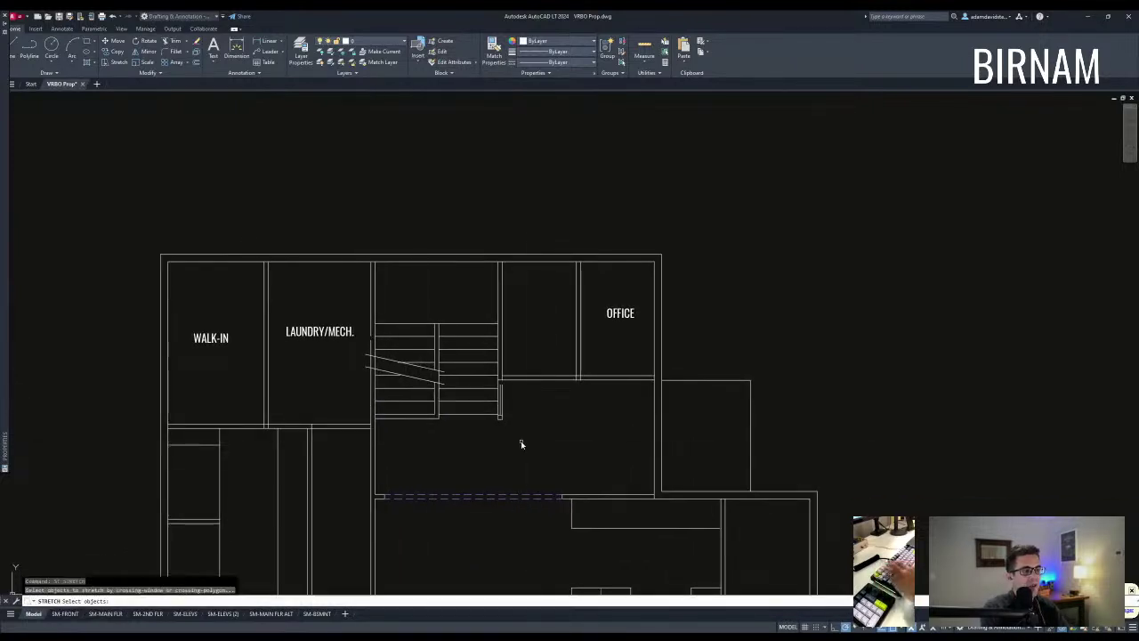
pyautogui.click(524, 450)
pyautogui.click(434, 238)
pyautogui.press('space')
pyautogui.click(479, 221)
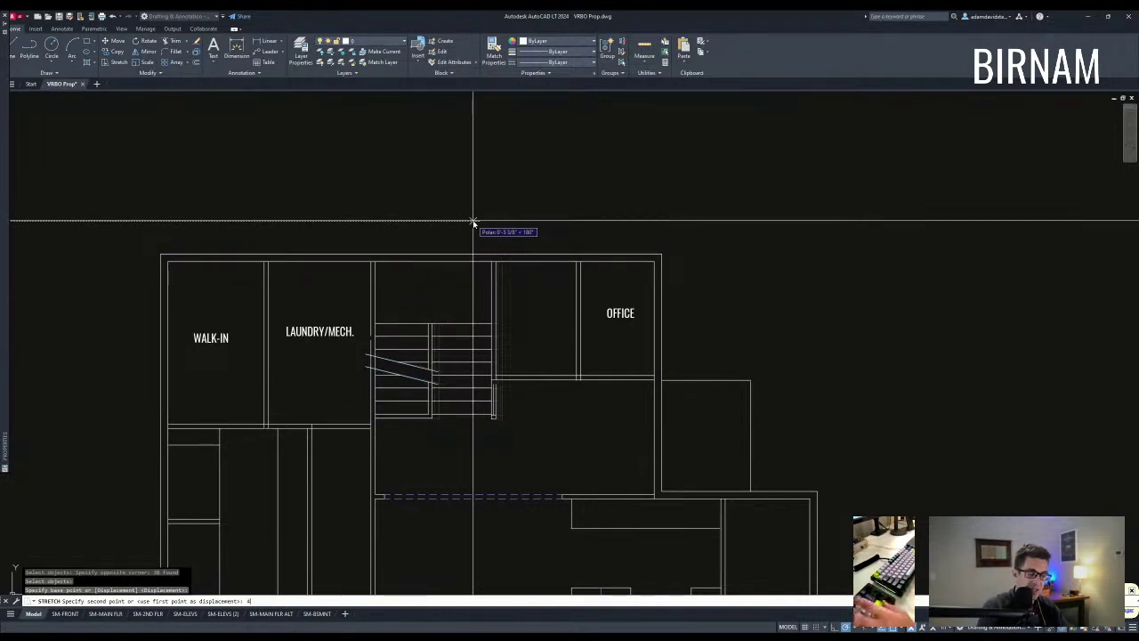
pyautogui.press('space')
pyautogui.press('Escape')
pyautogui.press('Escape')
# Step: Stretch only the stair's right wall a further 4 inches to the left
pyautogui.write('st')
pyautogui.press('space')
pyautogui.click(526, 444)
pyautogui.click(477, 228)
pyautogui.press('space')
pyautogui.click(500, 216)
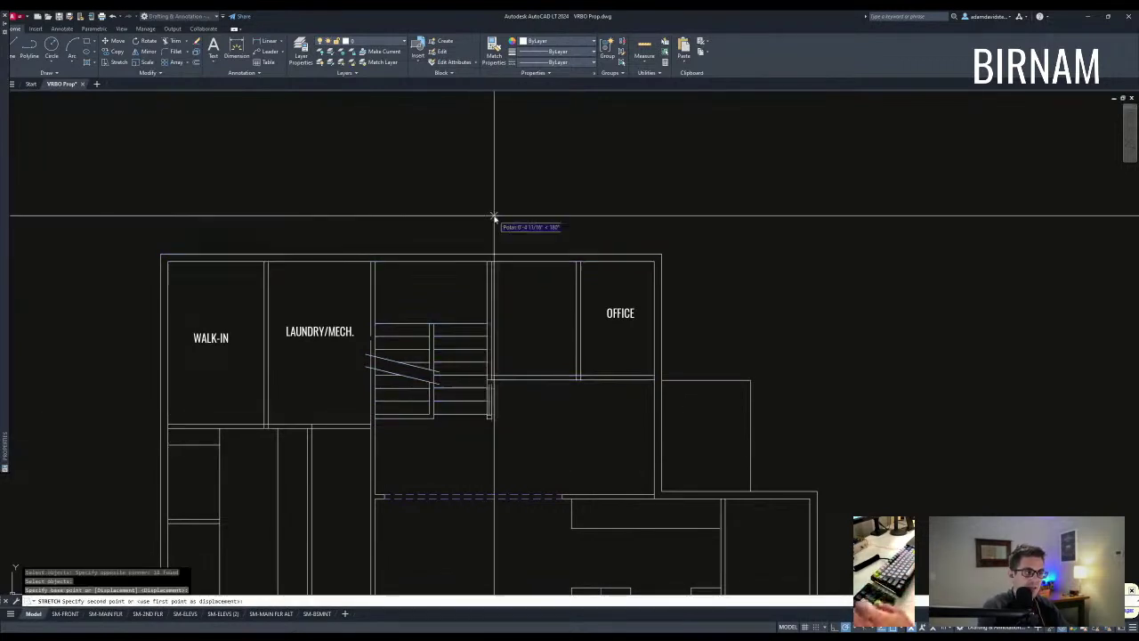
pyautogui.press('Escape')
pyautogui.moveTo(525, 437); pyautogui.dragTo(504, 428, button='middle')
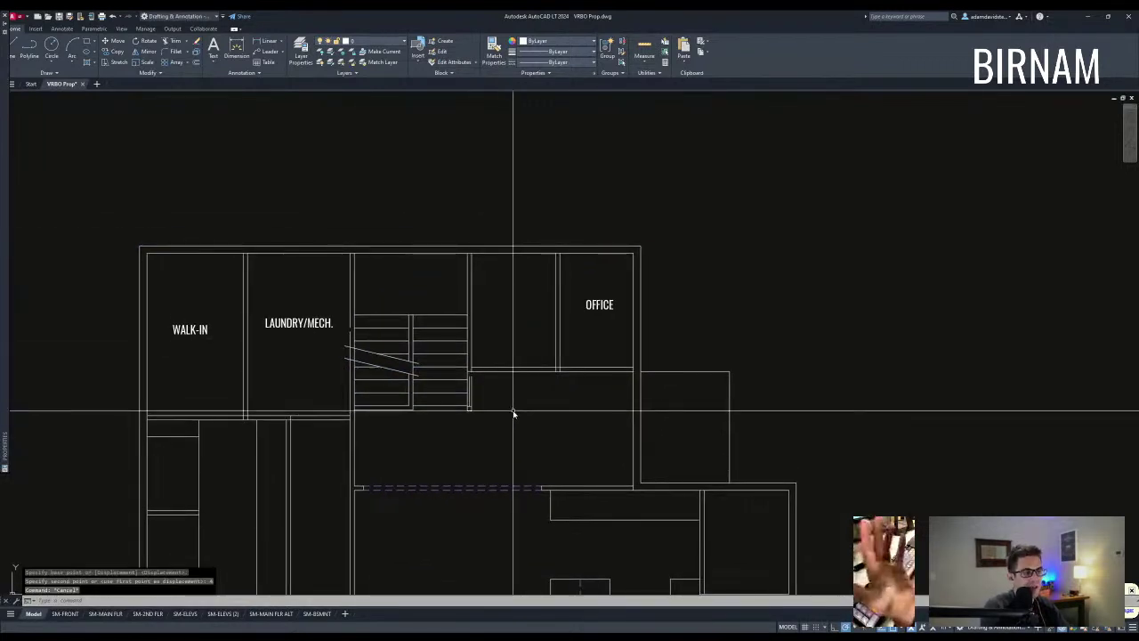
pyautogui.press('Escape')
# Step: Offset the right face of the shifted stair wall 60 inches to the right as a guide line
pyautogui.click(558, 364)
pyautogui.scroll(3, 552, 369)
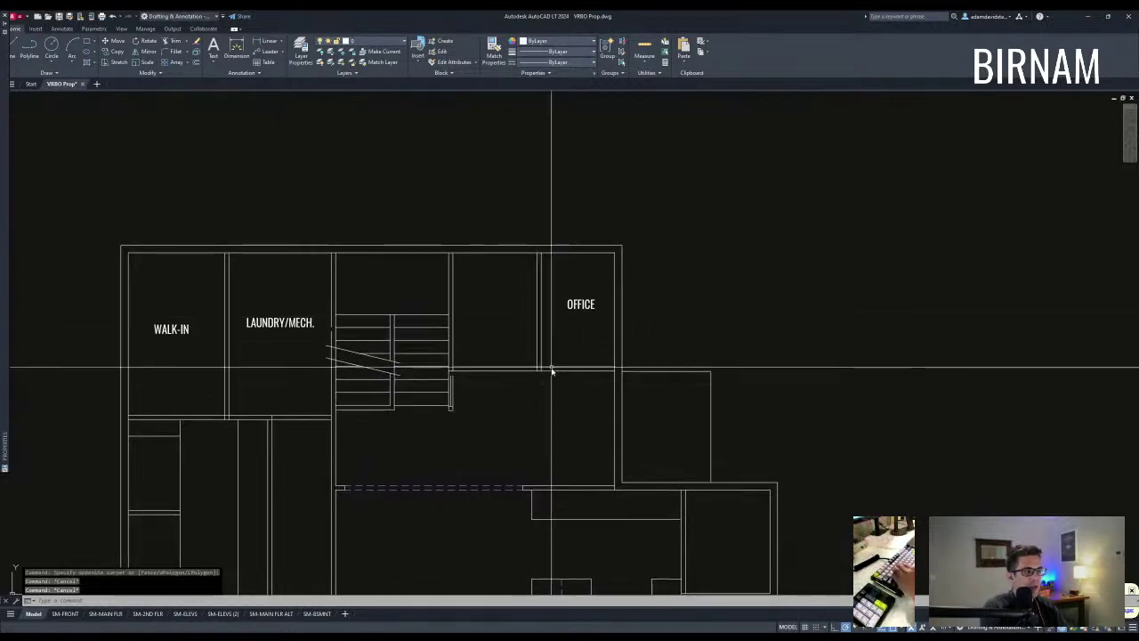
pyautogui.press('Escape')
pyautogui.write('o')
pyautogui.press('space')
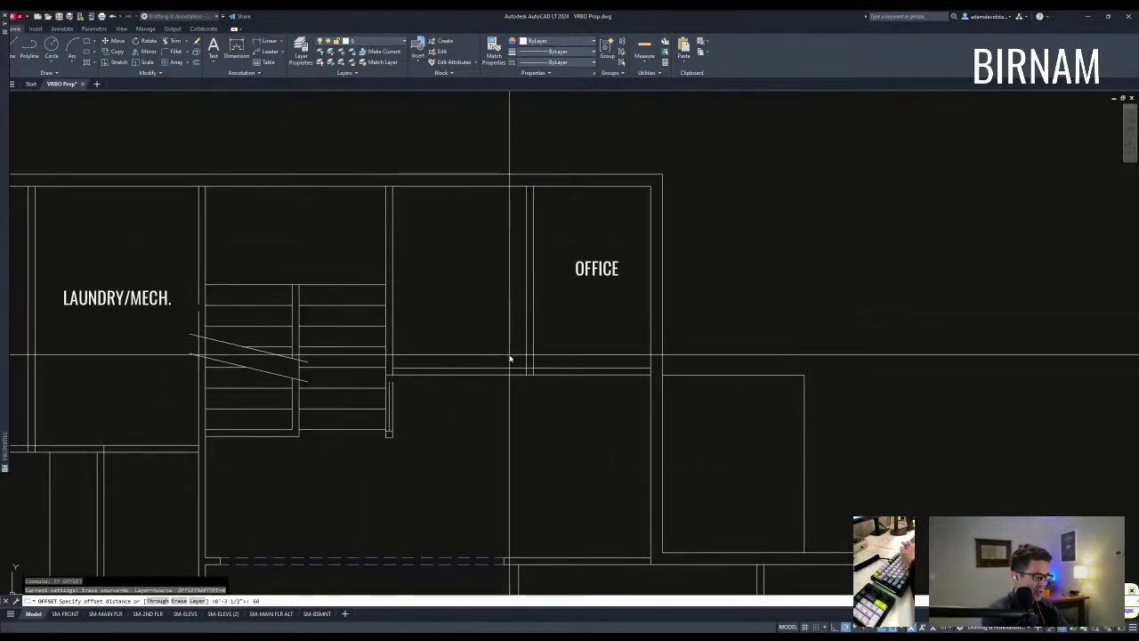
pyautogui.click(418, 292)
pyautogui.press('Escape')
# Step: Move the partition left of the office onto the 60-inch guide line
pyautogui.click(542, 357)
pyautogui.click(523, 333)
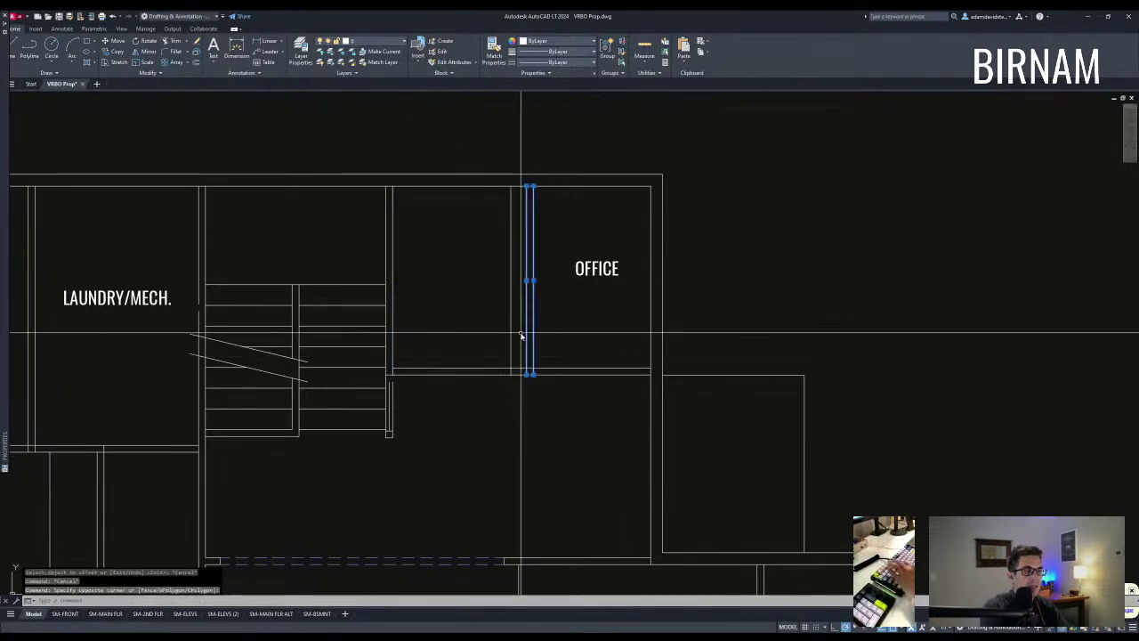
pyautogui.write('v')
pyautogui.press('space')
pyautogui.click(527, 369)
pyautogui.press('Escape')
pyautogui.press('Escape')
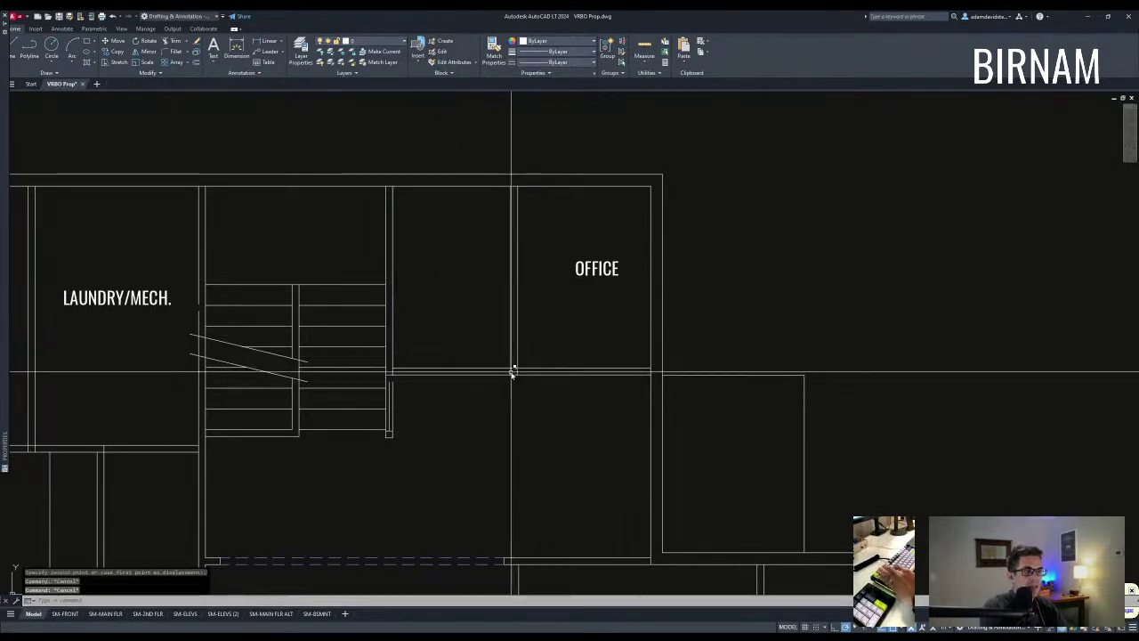
# Step: Erase the guide line overlapping the left face of the office partition
pyautogui.click(514, 372)
pyautogui.click(547, 407)
pyautogui.press('Escape')
pyautogui.press('Escape')
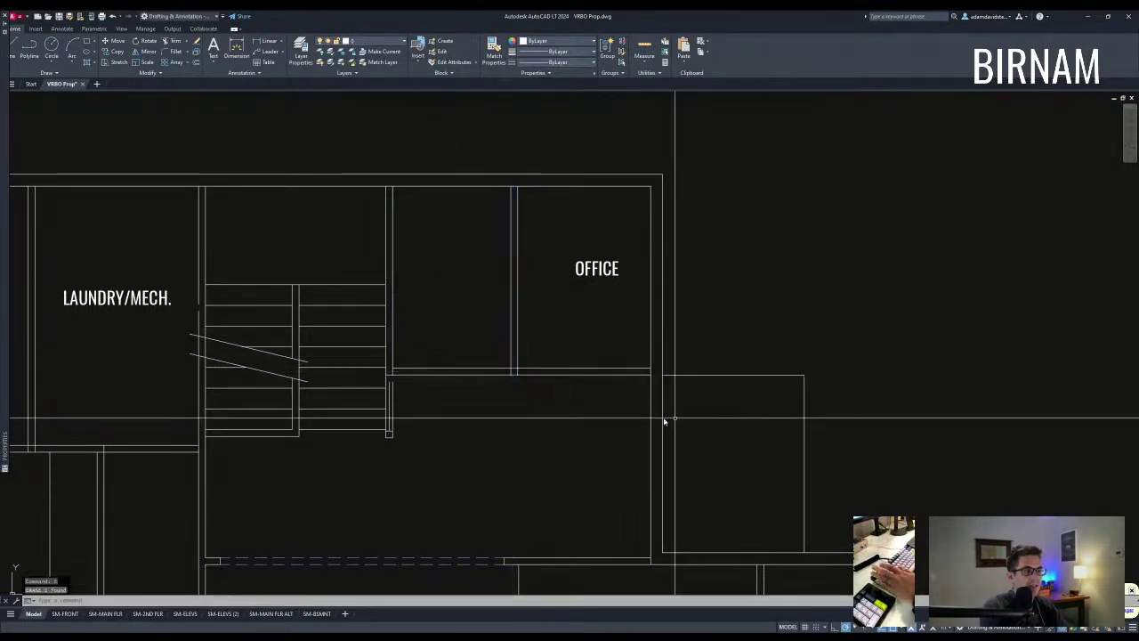
# Step: Measure the enlarged office diagonally from its lower-right to its upper-left inside corner
pyautogui.write('dd')
pyautogui.press('space')
pyautogui.click(522, 368)
pyautogui.press('Escape')
pyautogui.press('Escape')
pyautogui.press('space')
pyautogui.click(650, 367)
pyautogui.click(530, 188)
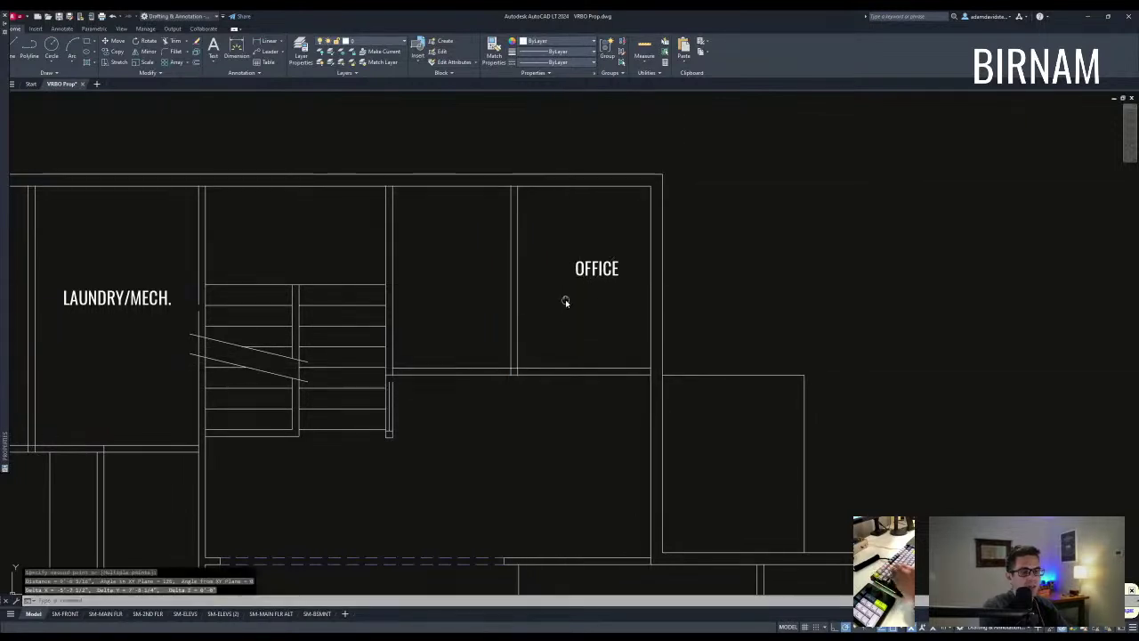
# Step: Offset the inside face of the upper exterior wall 24 inches down into the rooms
pyautogui.scroll(-5, 569, 342)
pyautogui.scroll(4, 542, 394)
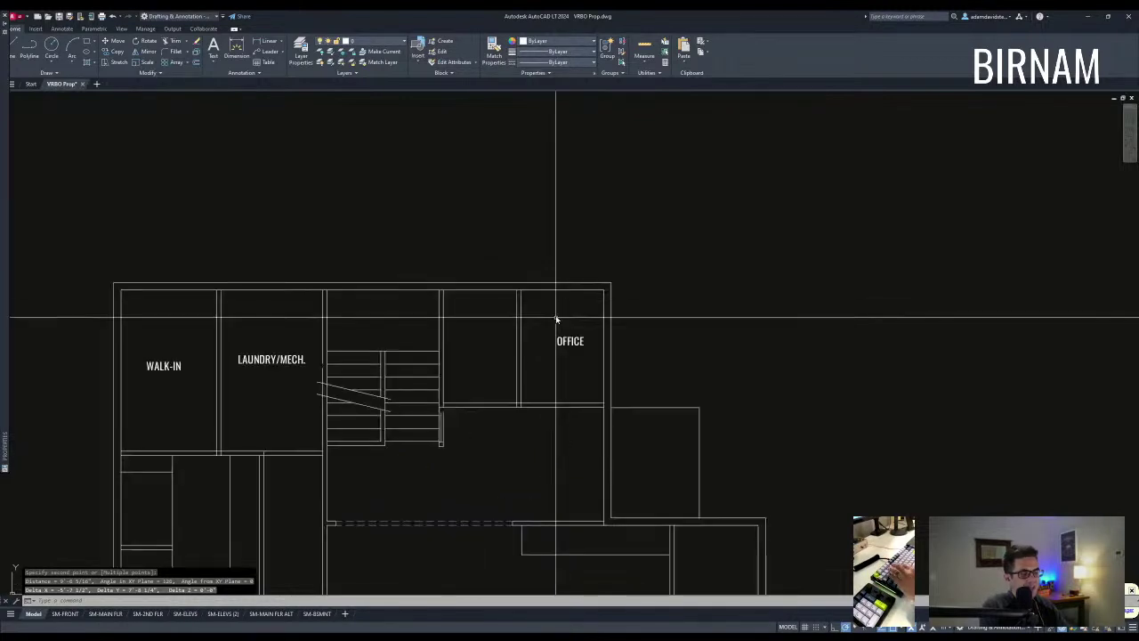
pyautogui.write('o')
pyautogui.press('space')
pyautogui.write('24')
pyautogui.press('space')
pyautogui.click(555, 290)
pyautogui.click(553, 304)
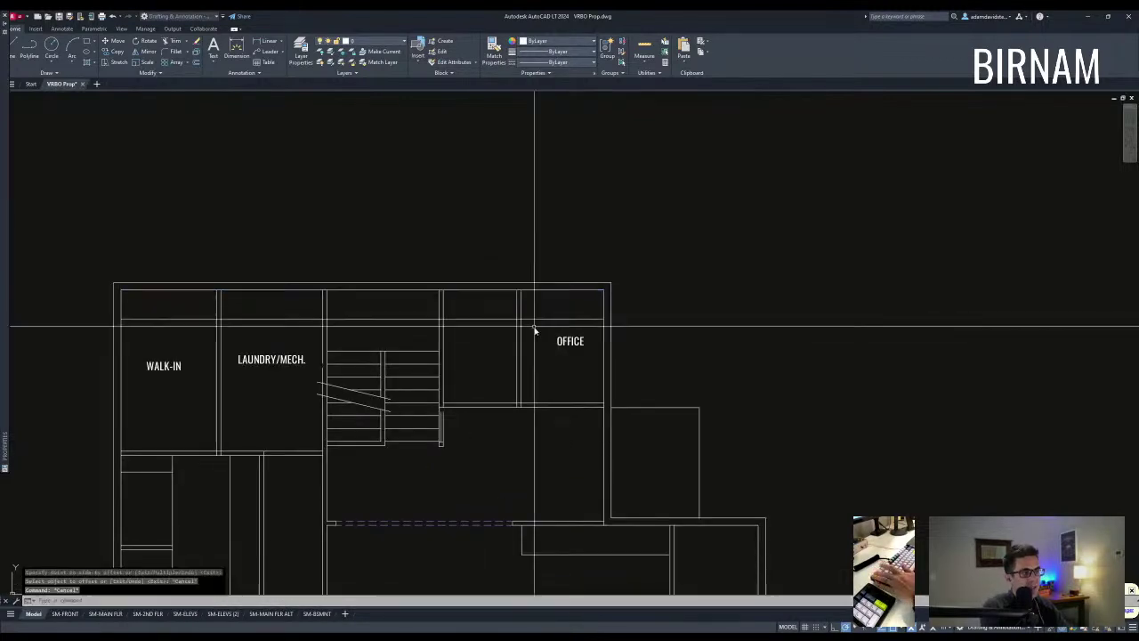
# Step: Trim the 24-inch offset line so that it spans only the office
pyautogui.scroll(5, 527, 318)
pyautogui.press('Escape')
pyautogui.press('Escape')
pyautogui.write('tr')
pyautogui.press('space')
pyautogui.click(512, 299)
pyautogui.press('space')
pyautogui.click(484, 333)
pyautogui.click(463, 308)
pyautogui.press('Escape')
pyautogui.scroll(-4, 567, 383)
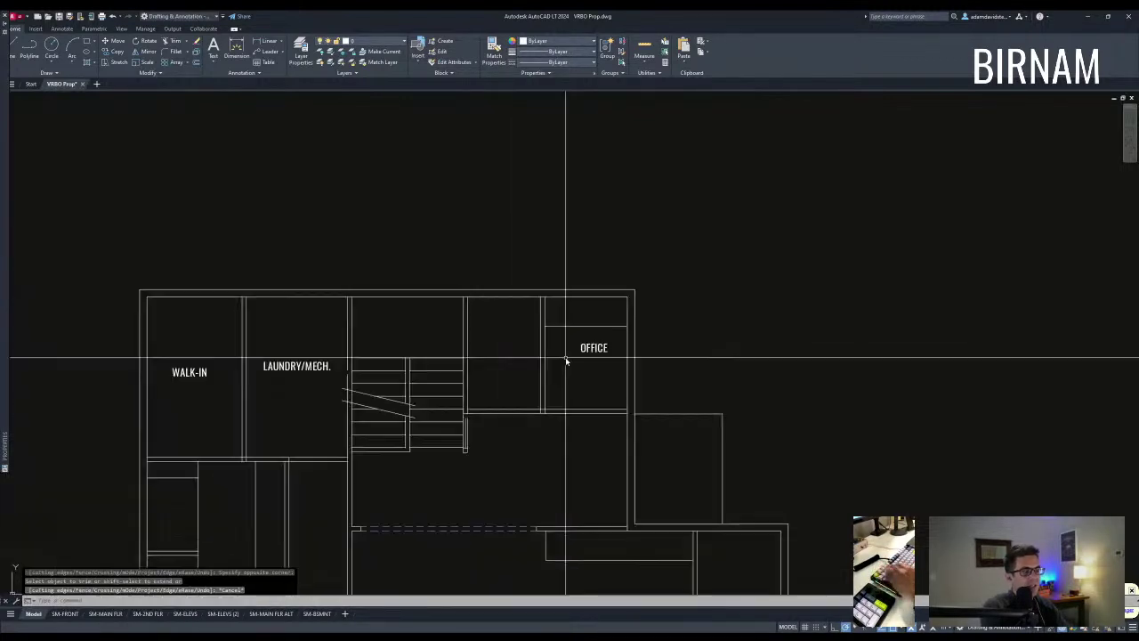
# Step: Move the OFFICE label slightly down and left to centre it in the space below the 24-inch line
pyautogui.click(613, 366)
pyautogui.click(585, 328)
pyautogui.write('m')
pyautogui.click(606, 377)
pyautogui.click(603, 381)
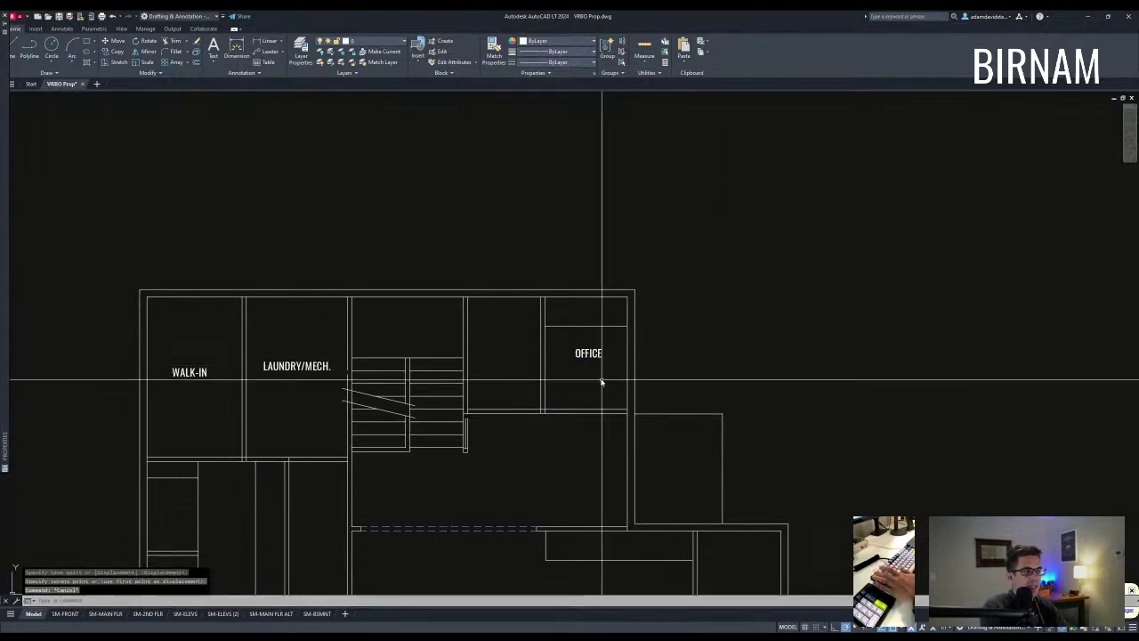
# Step: Examine the layout of the whole revised main floor plan
pyautogui.scroll(-3, 586, 348)
pyautogui.click(595, 442)
pyautogui.click(459, 328)
pyautogui.press('Escape')
pyautogui.scroll(-5, 569, 418)
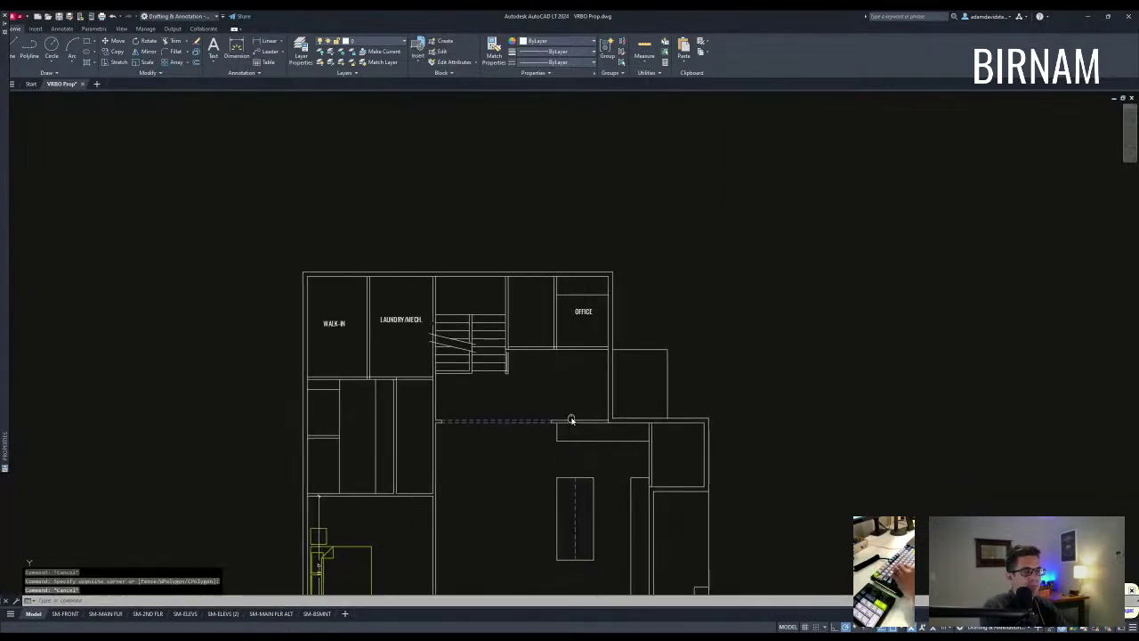
pyautogui.scroll(-2, 559, 390)
pyautogui.press('Escape')
pyautogui.moveTo(567, 178); pyautogui.dragTo(552, 407, button='middle')
pyautogui.moveTo(562, 483); pyautogui.dragTo(549, 369, button='middle')
pyautogui.press('Escape')
pyautogui.moveTo(518, 443); pyautogui.dragTo(514, 384, button='middle')
pyautogui.scroll(2, 484, 467)
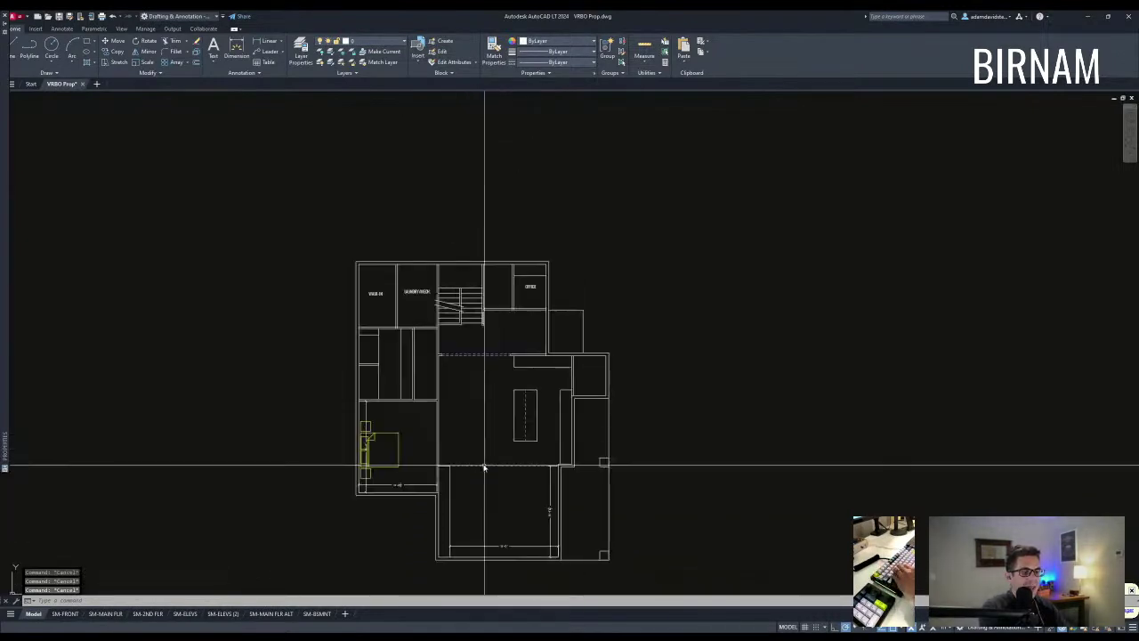
pyautogui.moveTo(484, 466); pyautogui.dragTo(492, 438, button='middle')
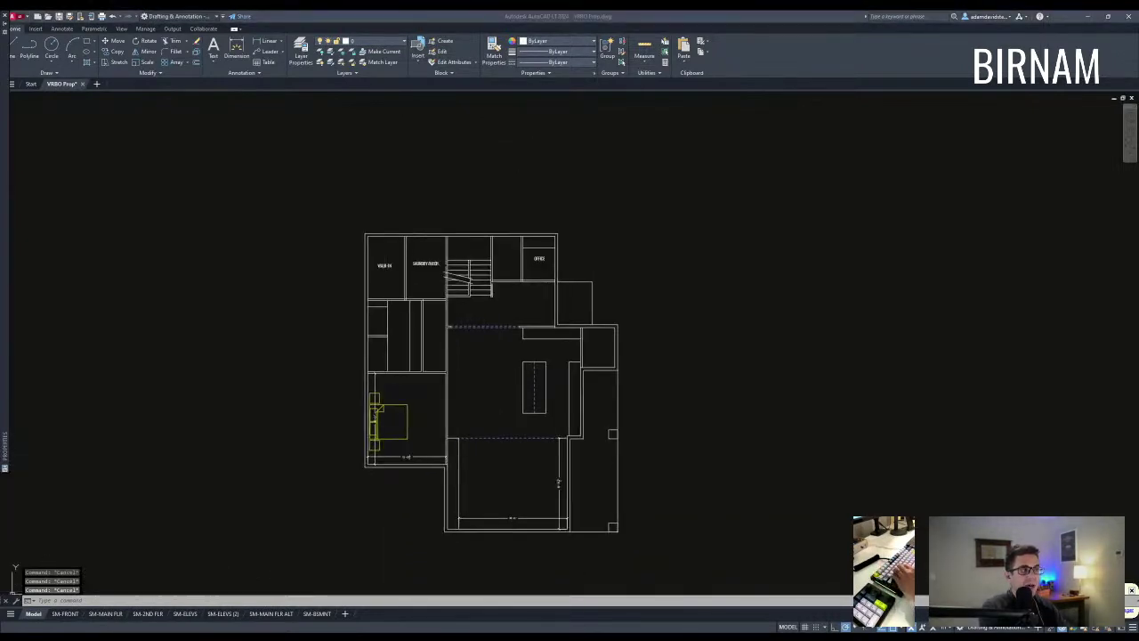
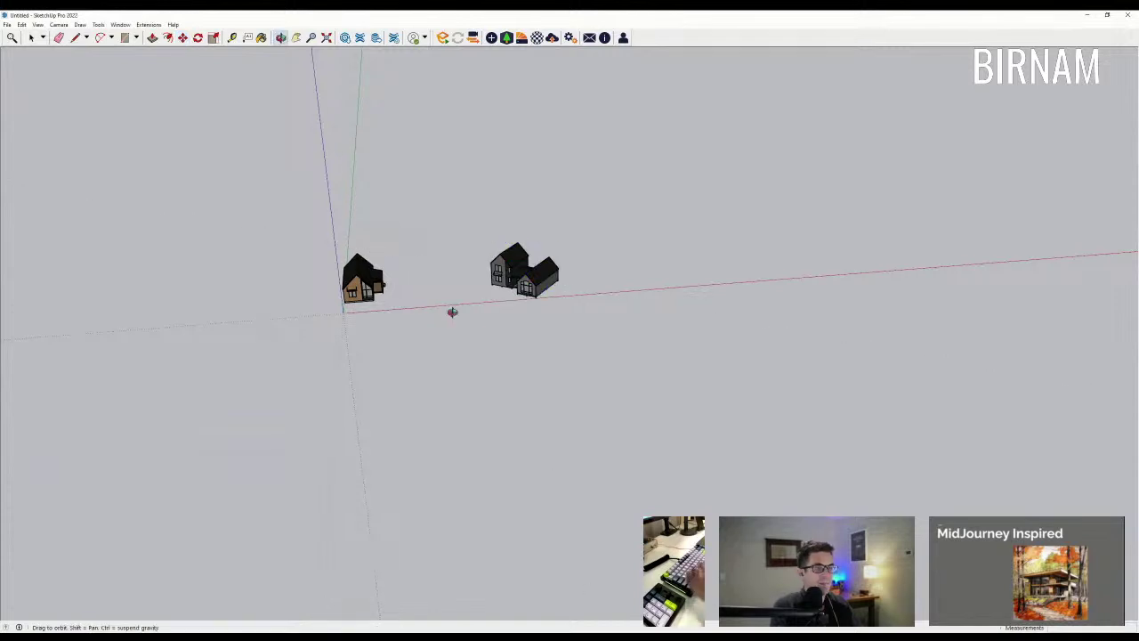
# Step: Import the AutoCAD drawing of the house footprint into the model
pyautogui.click(9, 25)
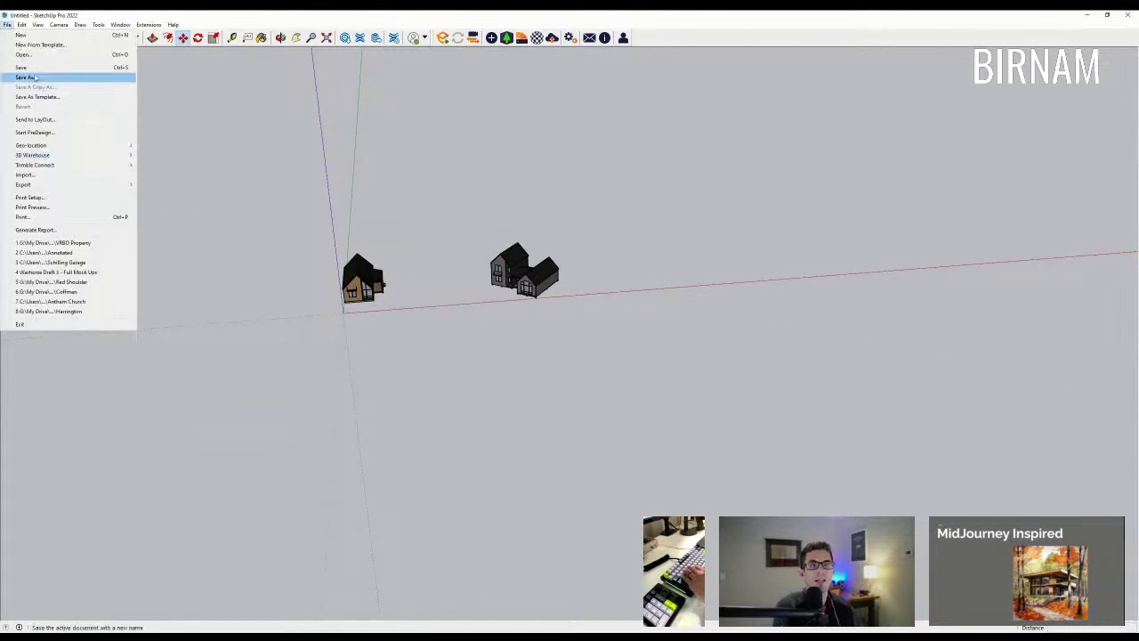
pyautogui.click(36, 174)
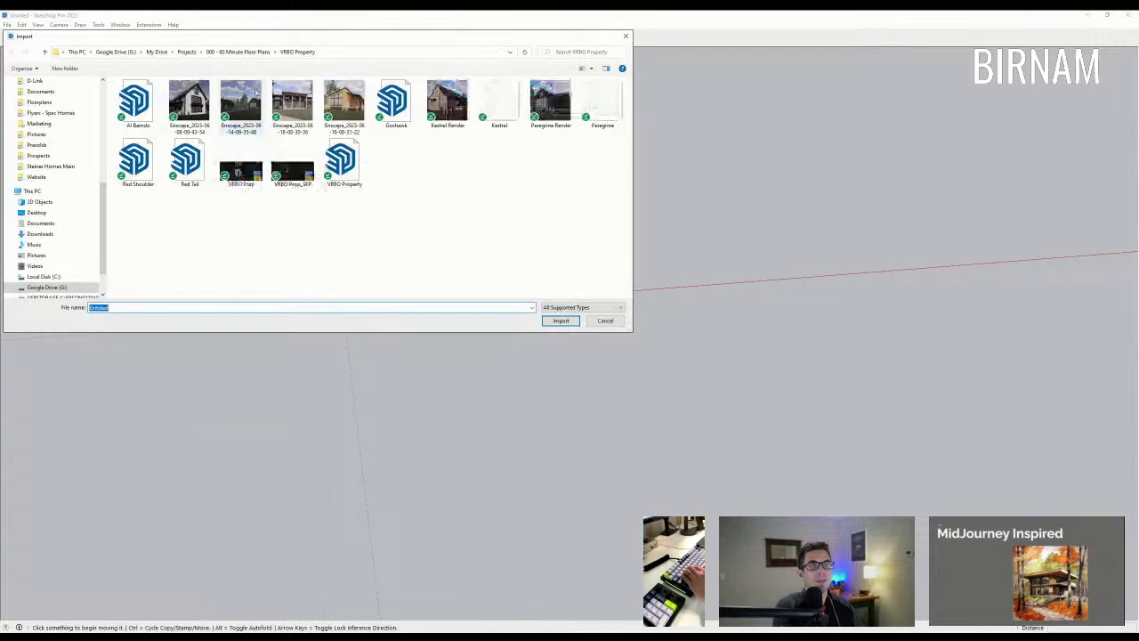
pyautogui.doubleClick(285, 177)
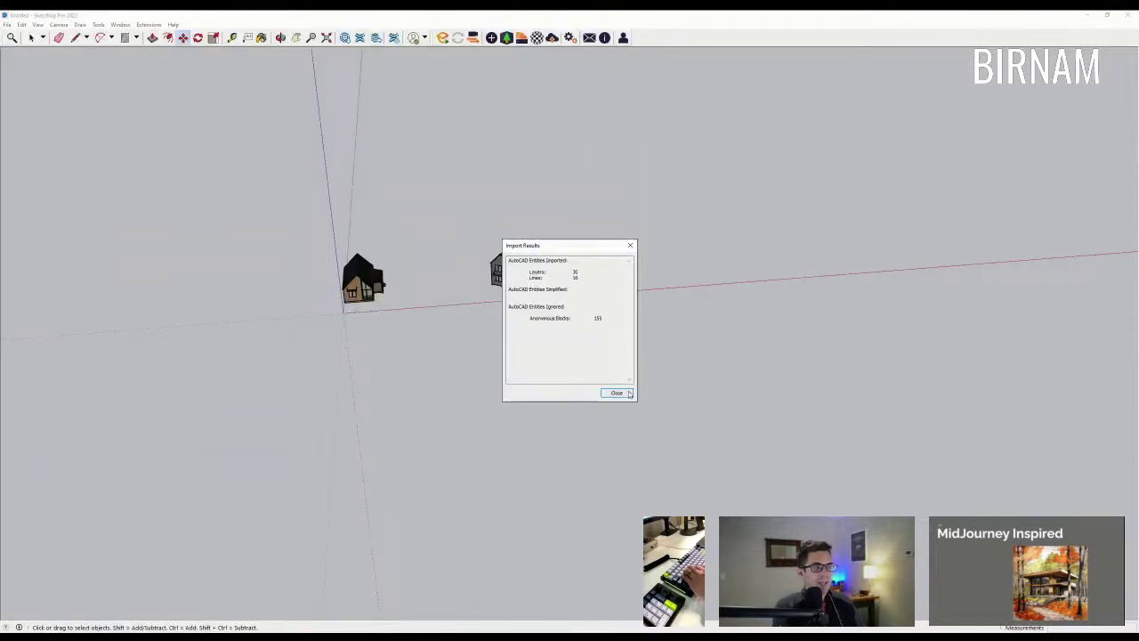
pyautogui.click(631, 394)
# Step: Move the small wood-clad house away from the origin so it stands clear of the imported footprint, and clear the selection
pyautogui.moveTo(338, 360); pyautogui.dragTo(339, 401, button='middle')
pyautogui.scroll(-2, 336, 392)
pyautogui.click(294, 343)
pyautogui.press('m')
pyautogui.scroll(-1, 376, 391)
pyautogui.click(367, 422)
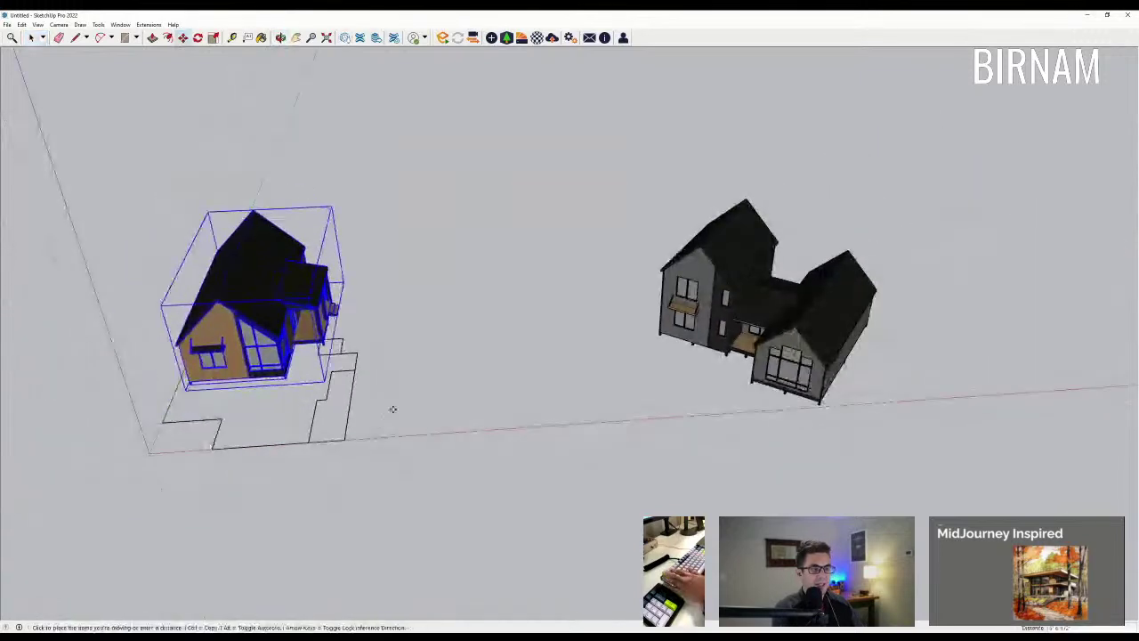
pyautogui.click(557, 318)
pyautogui.hotkey('ctrl', 't')
pyautogui.click(42, 37)
pyautogui.click(22, 38)
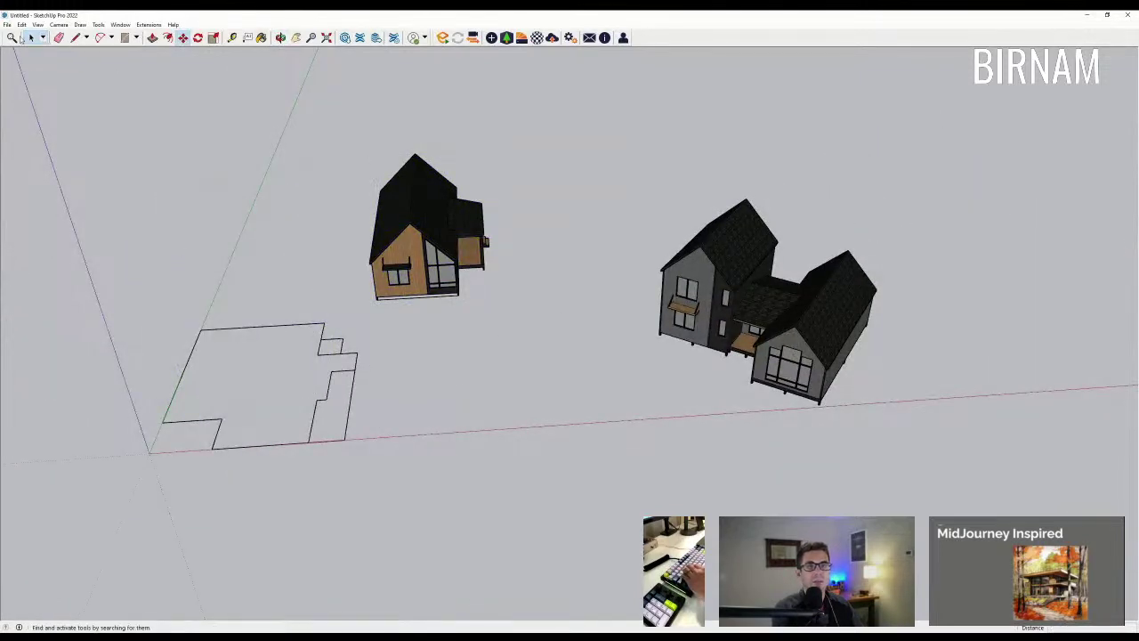
pyautogui.click(30, 37)
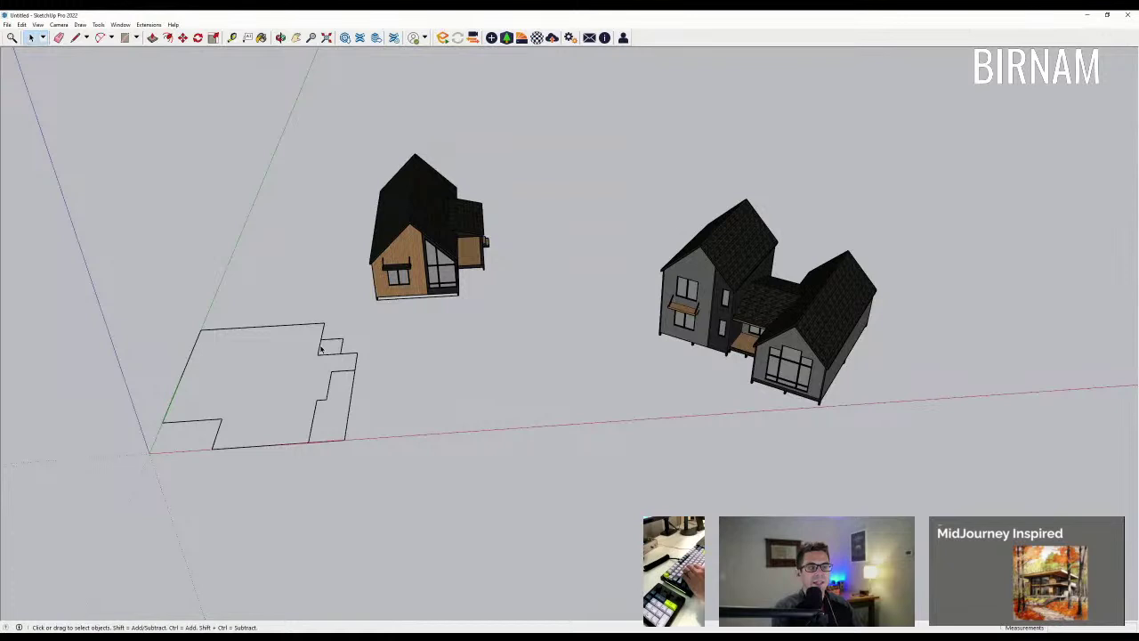
# Step: Explode the imported footprint and retrace the side porch's long inner edge to generate faces inside the outline
pyautogui.click(321, 349)
pyautogui.rightClick(322, 349)
pyautogui.click(354, 412)
pyautogui.moveTo(361, 404); pyautogui.dragTo(301, 383, button='middle')
pyautogui.scroll(5, 262, 362)
pyautogui.press('l')
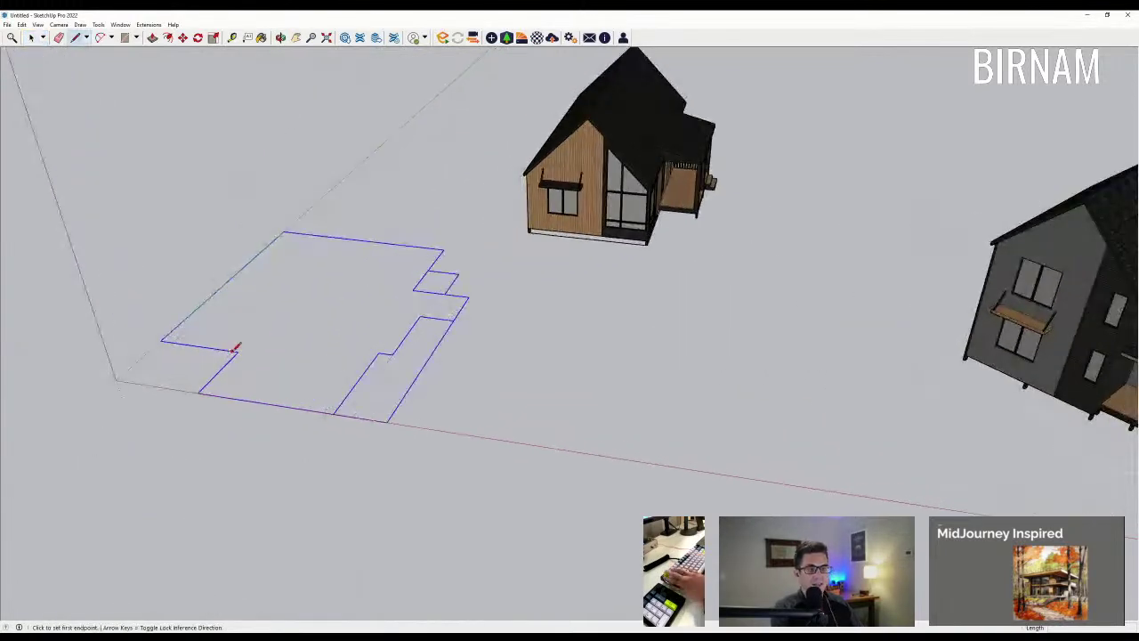
pyautogui.click(380, 354)
pyautogui.click(332, 416)
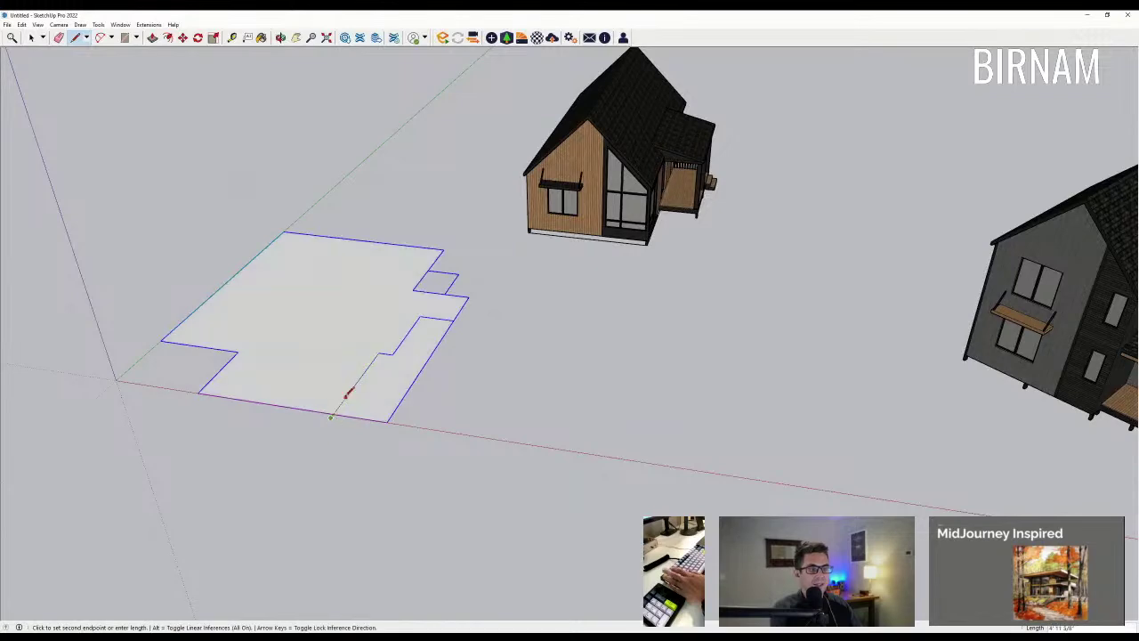
# Step: Erase the short line end that overshoots the front edge of the footprint at the side porch
pyautogui.moveTo(347, 394); pyautogui.dragTo(369, 450, button='middle')
pyautogui.press('e')
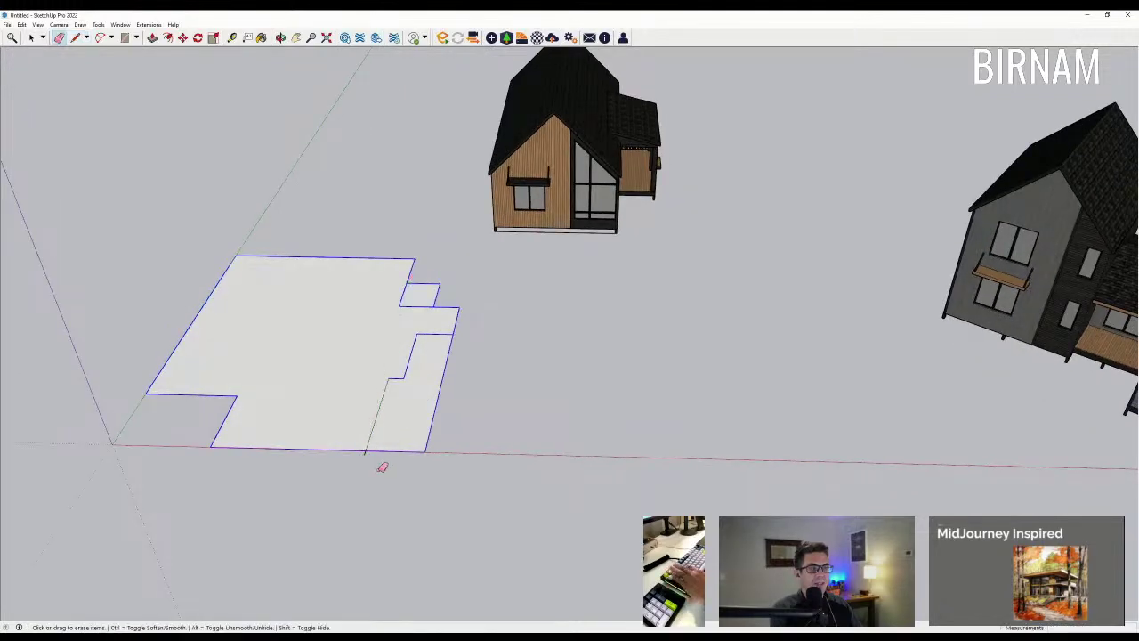
pyautogui.scroll(4, 365, 452)
pyautogui.scroll(-4, 382, 453)
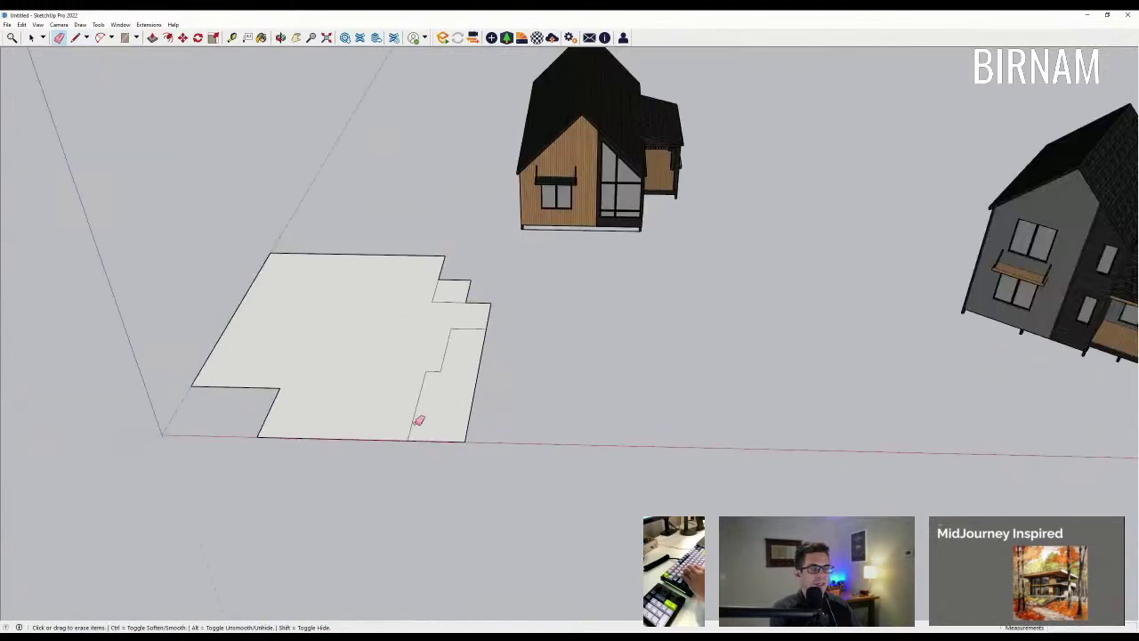
# Step: Push/pull the main house face of the footprint up 8 inches as a floor slab
pyautogui.moveTo(419, 421); pyautogui.dragTo(430, 369, button='middle')
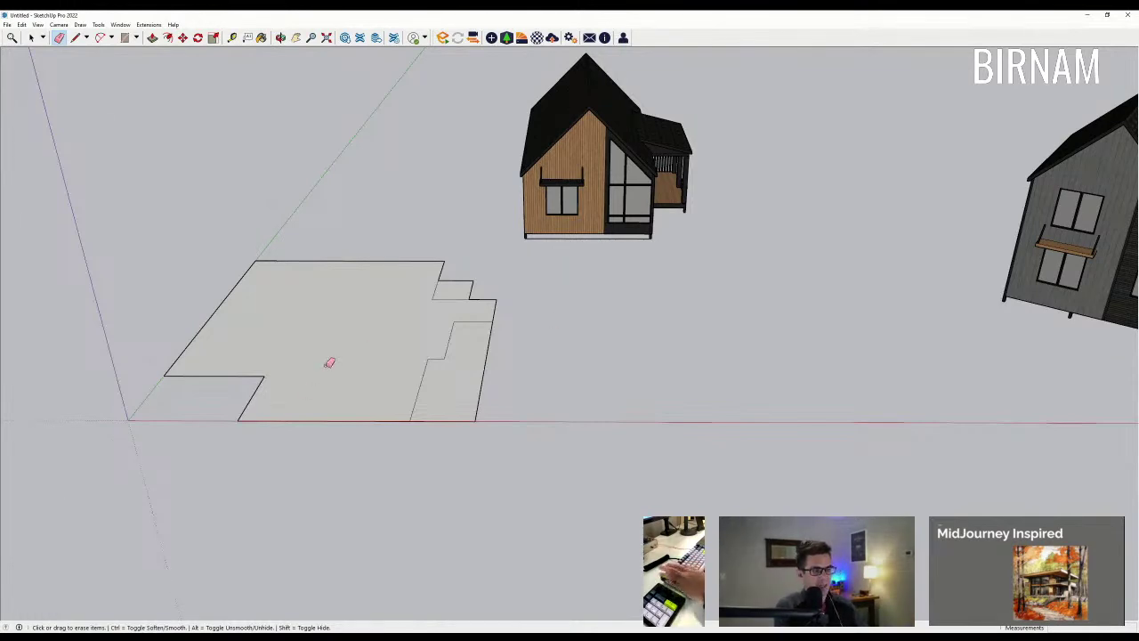
pyautogui.moveTo(328, 359)
pyautogui.mouseDown(button='middle')
pyautogui.moveTo(493, 439)
pyautogui.moveTo(445, 443)
pyautogui.moveTo(471, 425)
pyautogui.mouseUp(button='middle')
pyautogui.press('p')
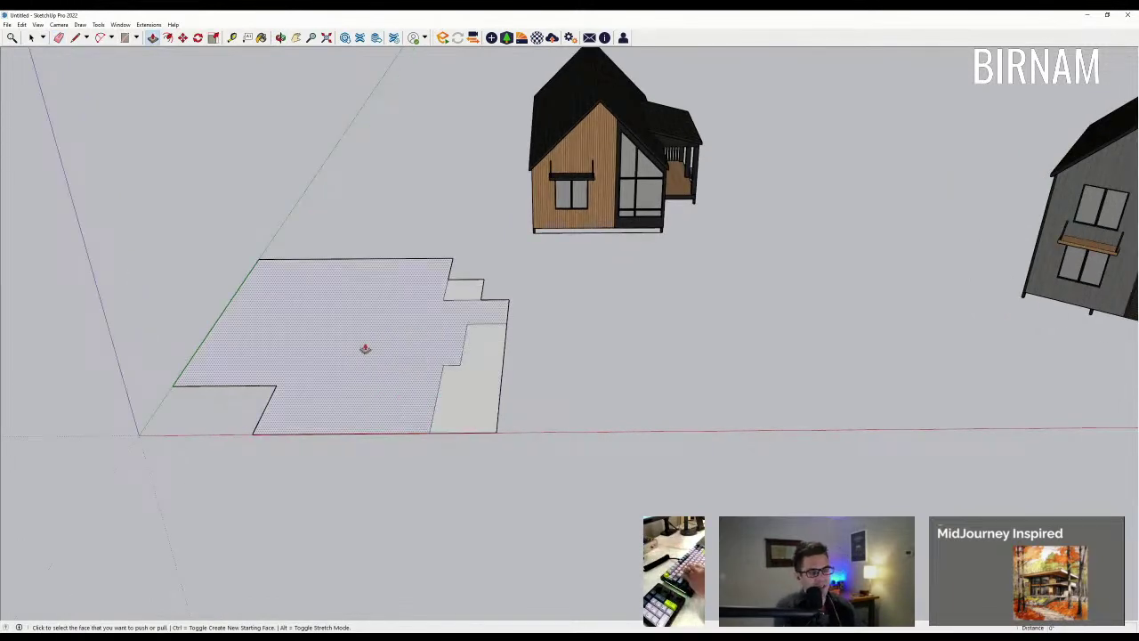
pyautogui.moveTo(363, 349); pyautogui.dragTo(363, 424, button='middle')
pyautogui.click(363, 424)
pyautogui.write('8')
pyautogui.press('Return')
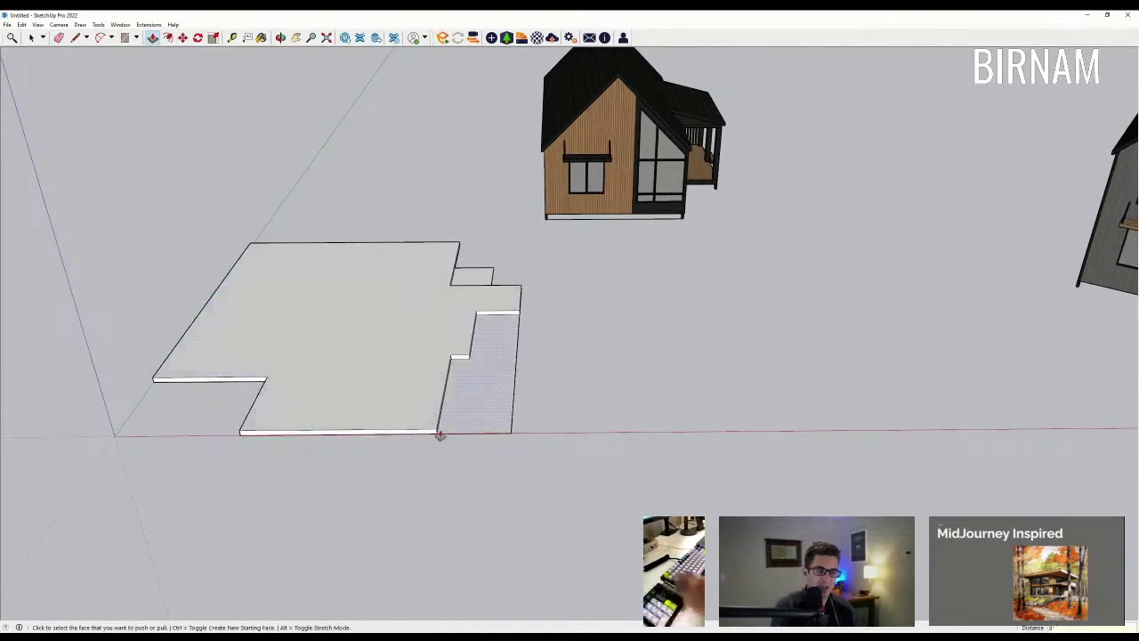
# Step: Push/pull the main slab's top face up a further 9'1.125" for the first-storey walls
pyautogui.moveTo(440, 434); pyautogui.dragTo(354, 370, button='middle')
pyautogui.scroll(2, 354, 370)
pyautogui.click(354, 371)
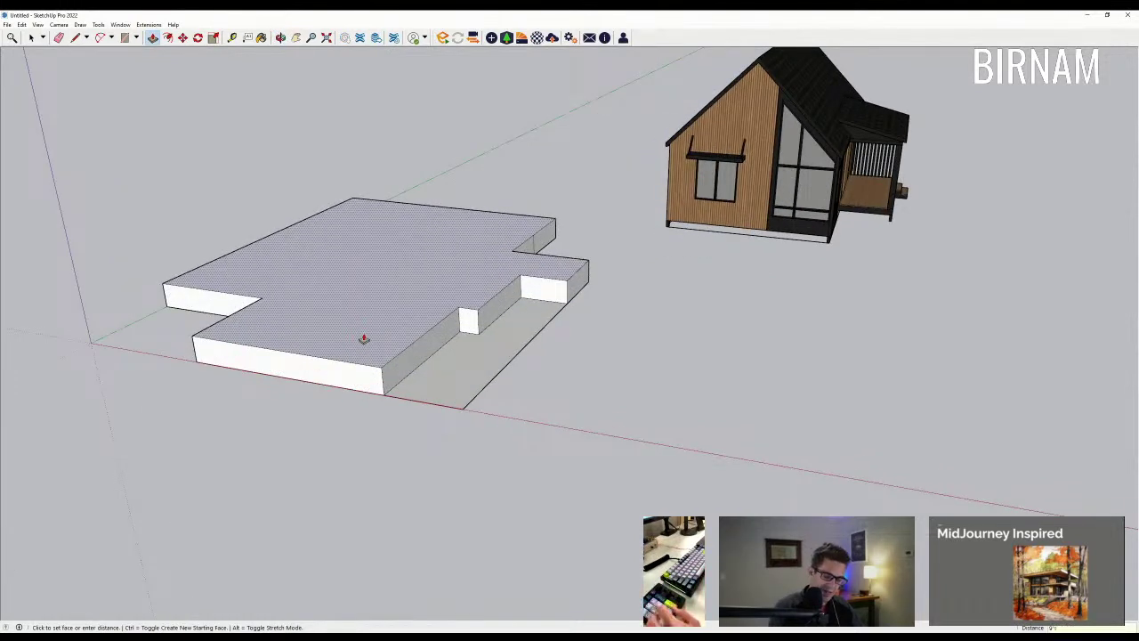
pyautogui.write("9'1.125")
pyautogui.press('Return')
# Step: Raise the top face of the main block by another 24 inches
pyautogui.moveTo(366, 307); pyautogui.dragTo(463, 297, button='middle')
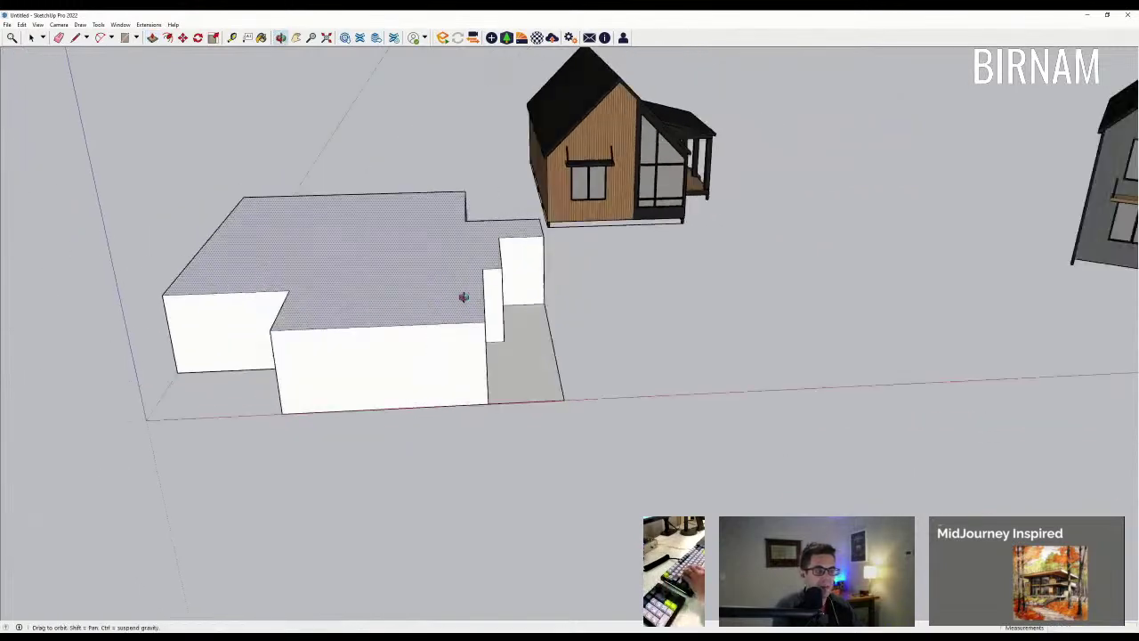
pyautogui.moveTo(405, 341); pyautogui.dragTo(445, 326, button='middle')
pyautogui.click(447, 317)
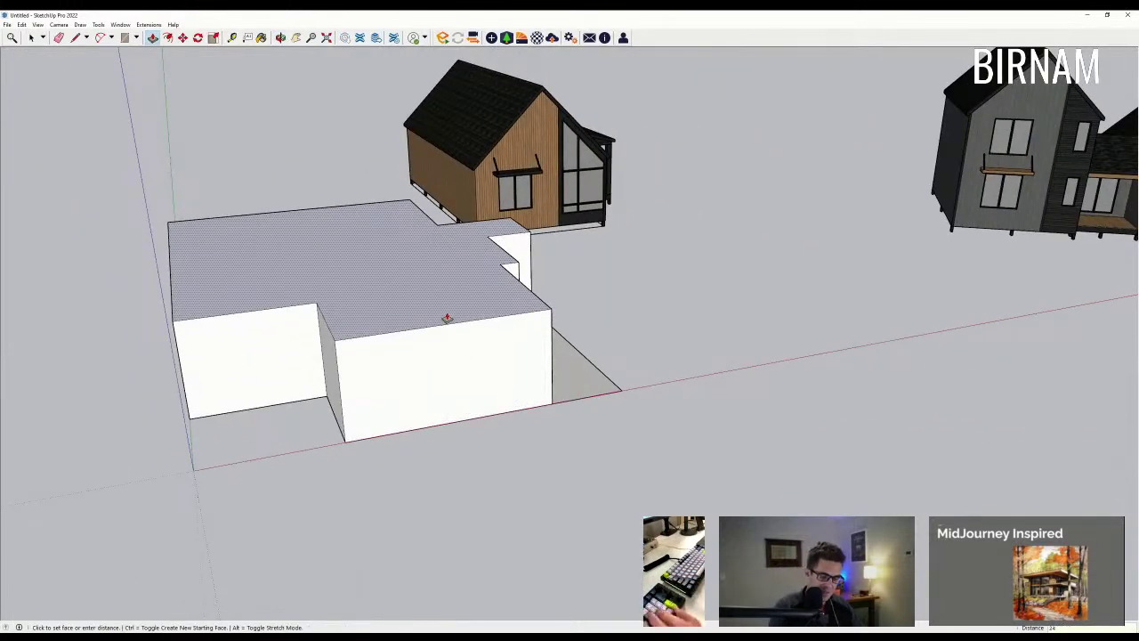
pyautogui.press('Return')
# Step: Push/pull the side porch face up into a thin floor slab beside the main block
pyautogui.moveTo(580, 327); pyautogui.dragTo(344, 317, button='middle')
pyautogui.moveTo(496, 356); pyautogui.dragTo(487, 412, button='middle')
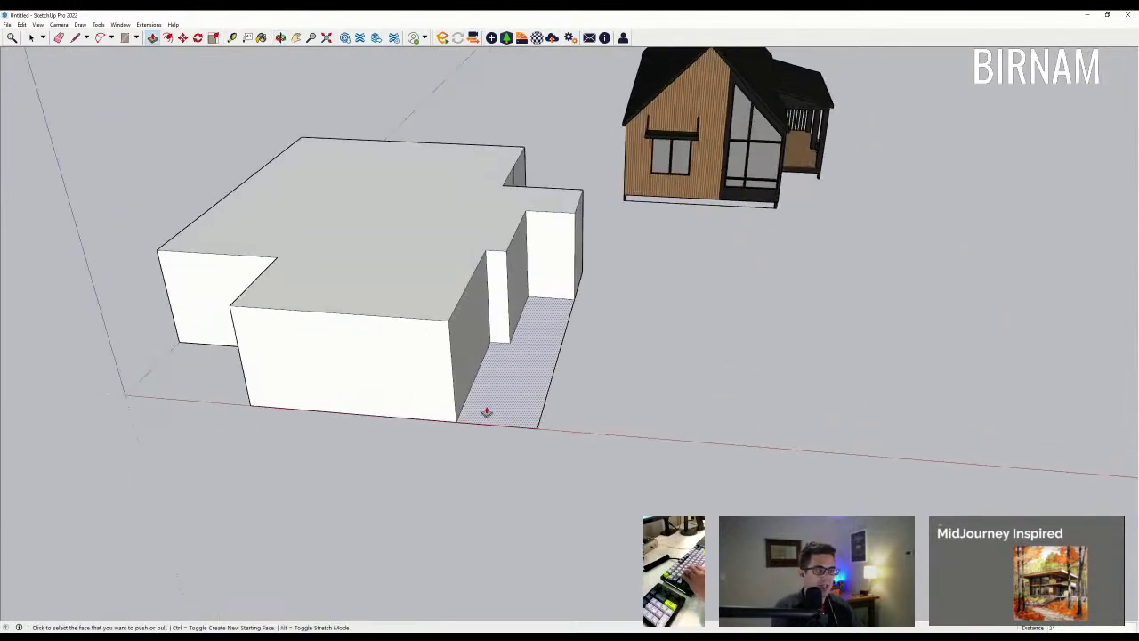
pyautogui.click(487, 412)
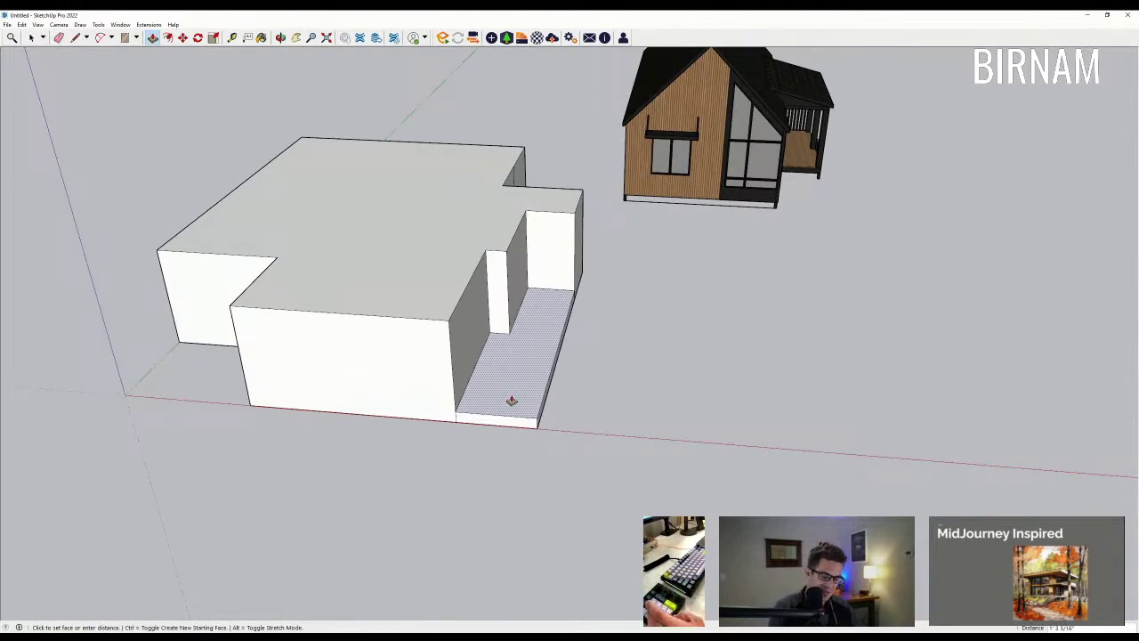
pyautogui.moveTo(511, 399); pyautogui.dragTo(498, 272, button='middle')
# Step: Try to push/pull the main block's top face up 8'1.1" for an upper storey
pyautogui.click(489, 271)
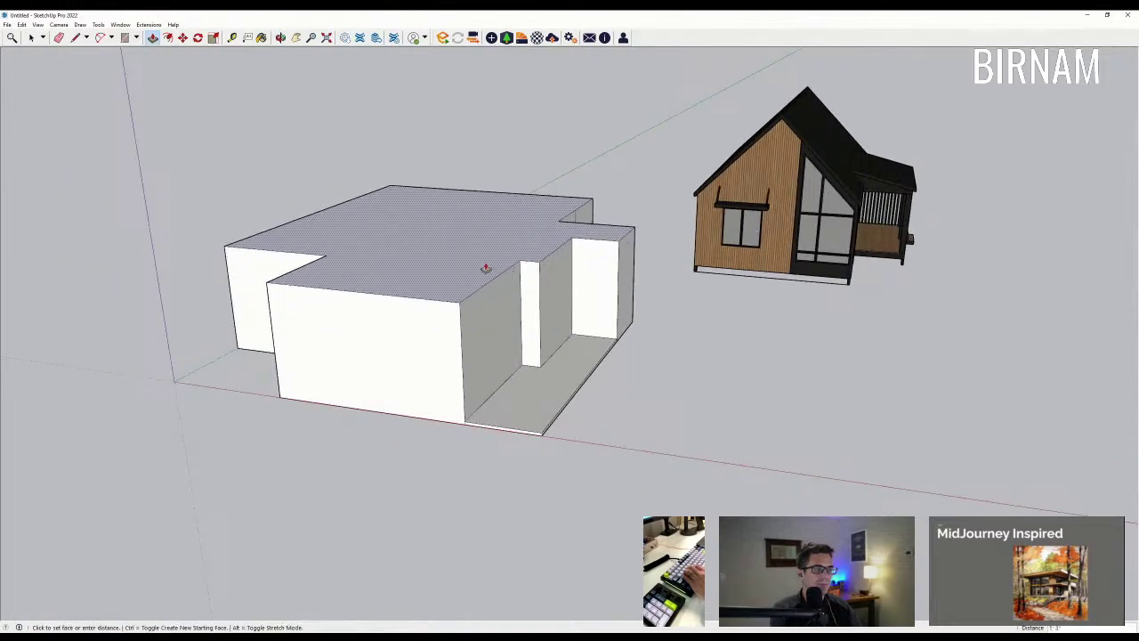
pyautogui.write("8'1.1")
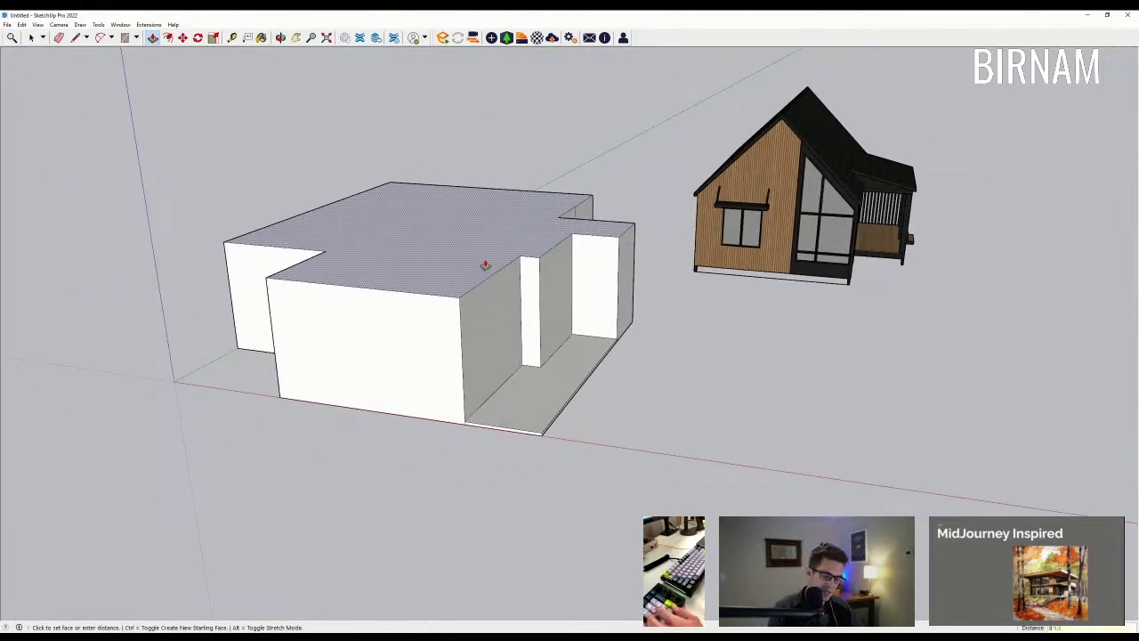
pyautogui.press('Return')
pyautogui.moveTo(486, 259)
pyautogui.mouseDown(button='middle')
pyautogui.moveTo(506, 313)
pyautogui.moveTo(557, 188)
pyautogui.mouseUp(button='middle')
pyautogui.press('e')
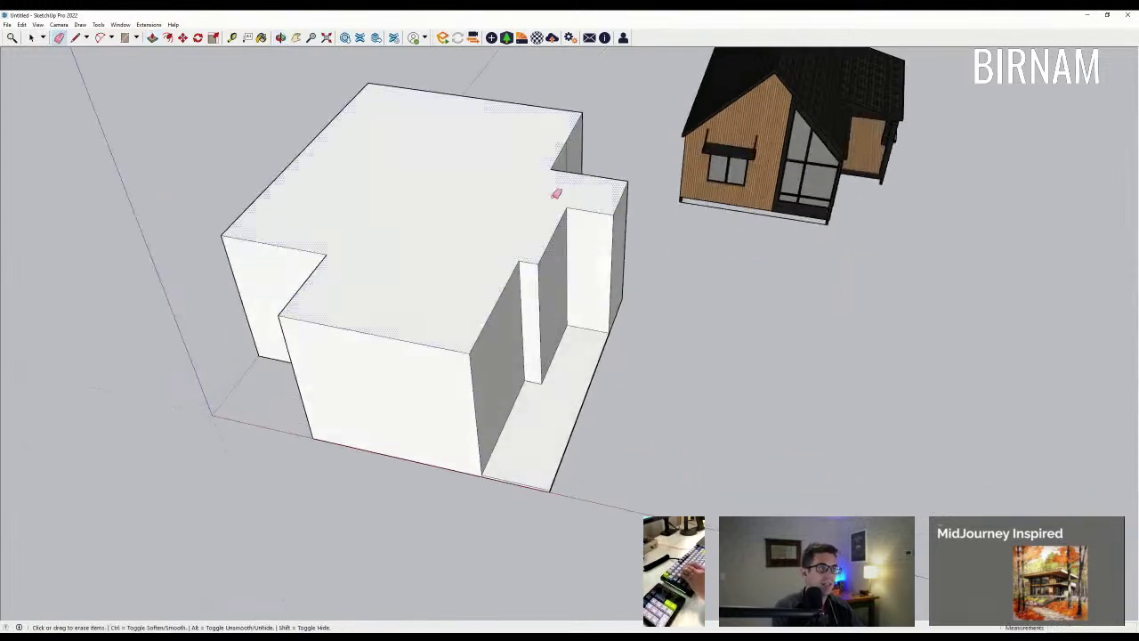
pyautogui.moveTo(400, 393)
pyautogui.mouseDown(button='middle')
pyautogui.moveTo(400, 379)
pyautogui.moveTo(537, 389)
pyautogui.moveTo(521, 406)
pyautogui.moveTo(511, 338)
pyautogui.moveTo(522, 344)
pyautogui.moveTo(516, 429)
pyautogui.mouseUp(button='middle')
# Step: Pull the side porch up to the main block's height and erase its outer walls, leaving its floor and a flat roof plane
pyautogui.press('p')
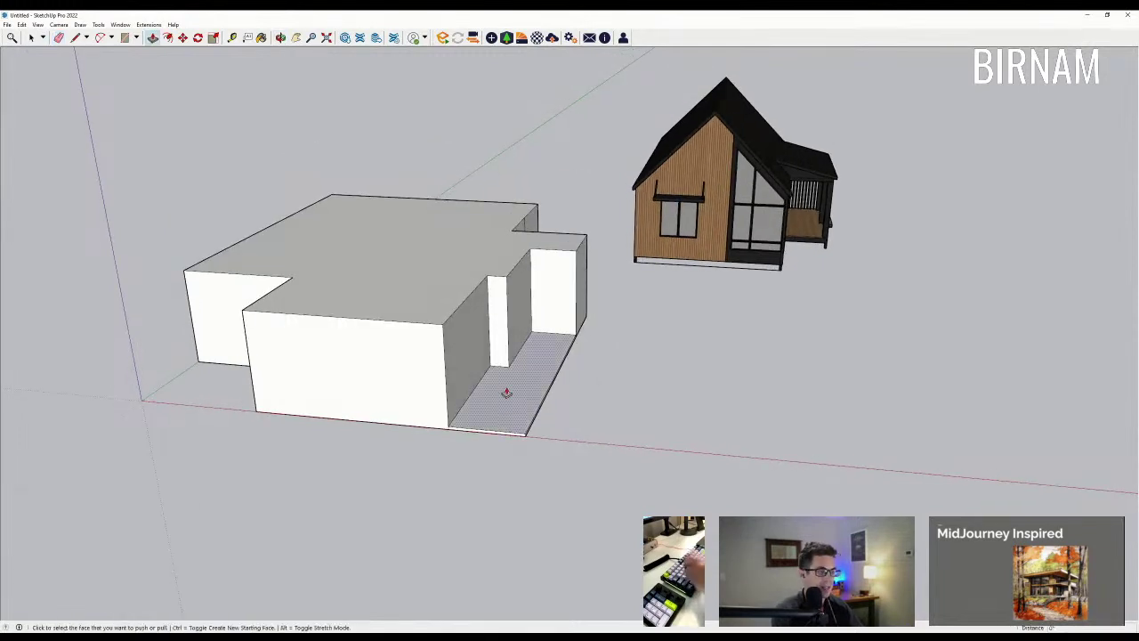
pyautogui.click(497, 400)
pyautogui.click(436, 324)
pyautogui.press('e')
pyautogui.click(525, 356)
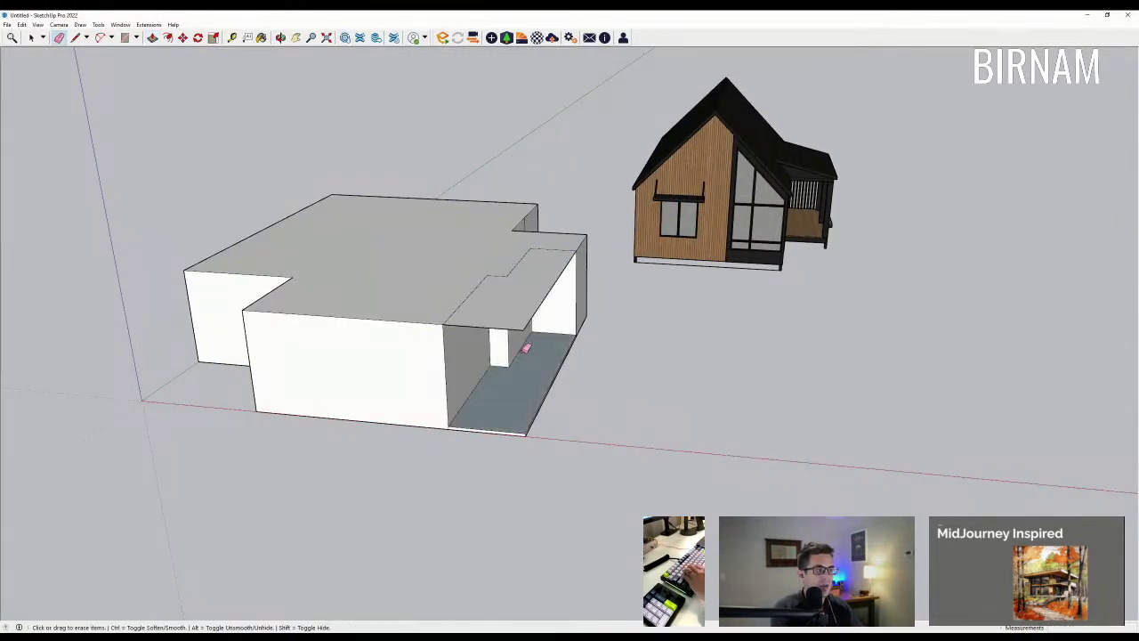
pyautogui.moveTo(598, 390); pyautogui.dragTo(483, 330, button='middle')
# Step: Push/pull the main block's top face up 8'1.125" from a new starting face to form the upper storey
pyautogui.press('p')
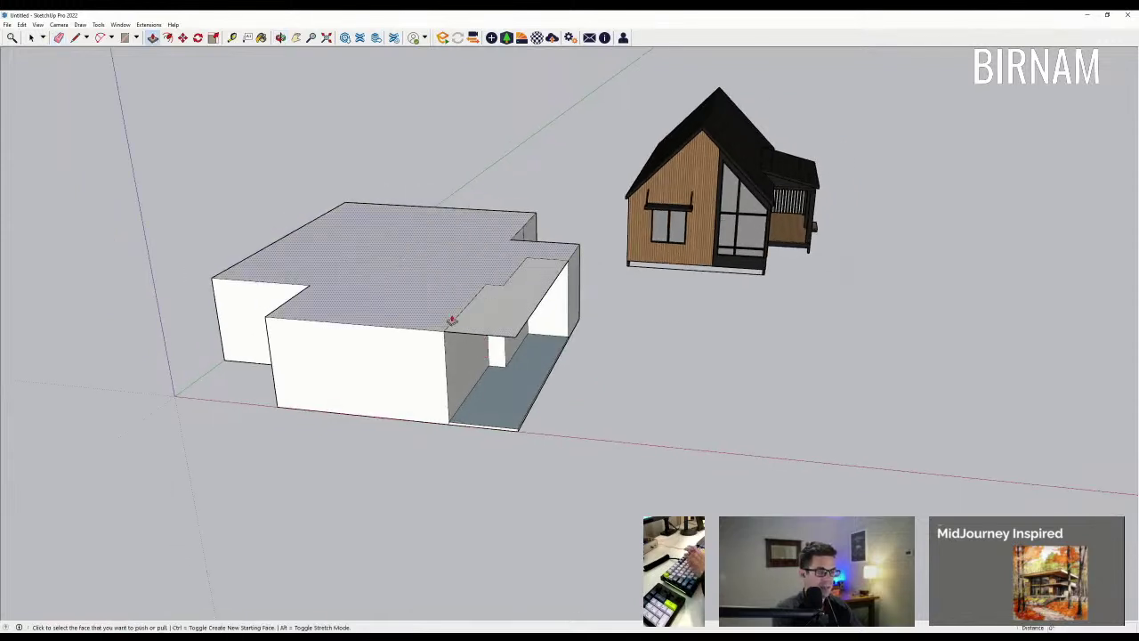
pyautogui.click(439, 313)
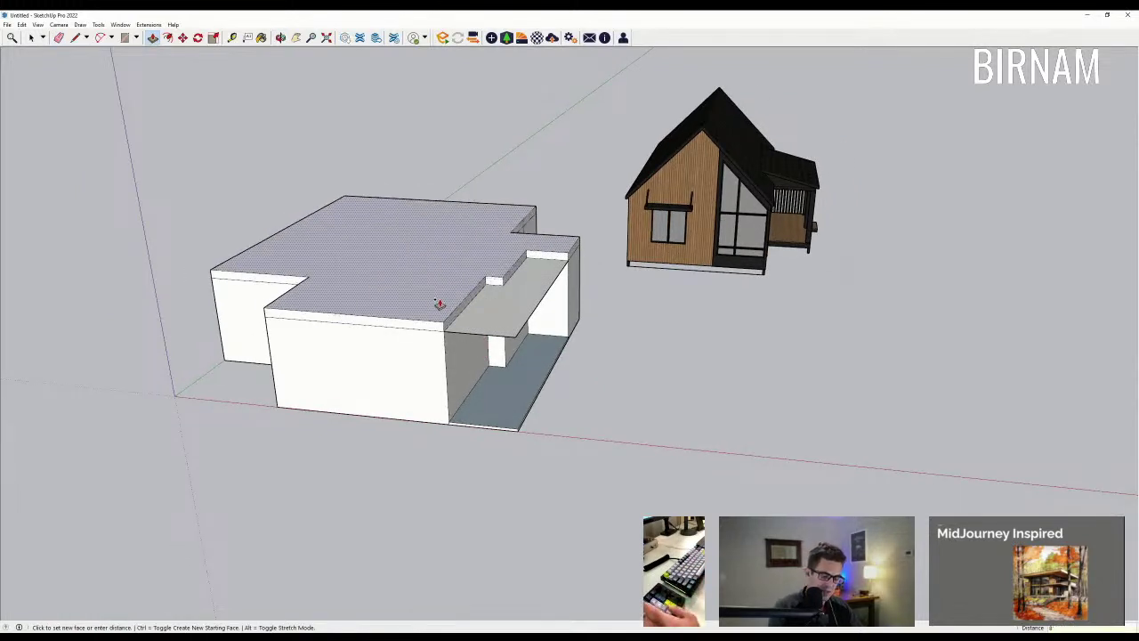
pyautogui.write("8'1.125")
pyautogui.press('Return')
# Step: Erase the seam line between the two storeys on the front block's walls
pyautogui.moveTo(430, 348)
pyautogui.mouseDown(button='middle')
pyautogui.moveTo(534, 315)
pyautogui.moveTo(430, 320)
pyautogui.mouseUp(button='middle')
pyautogui.press('e')
pyautogui.click(448, 327)
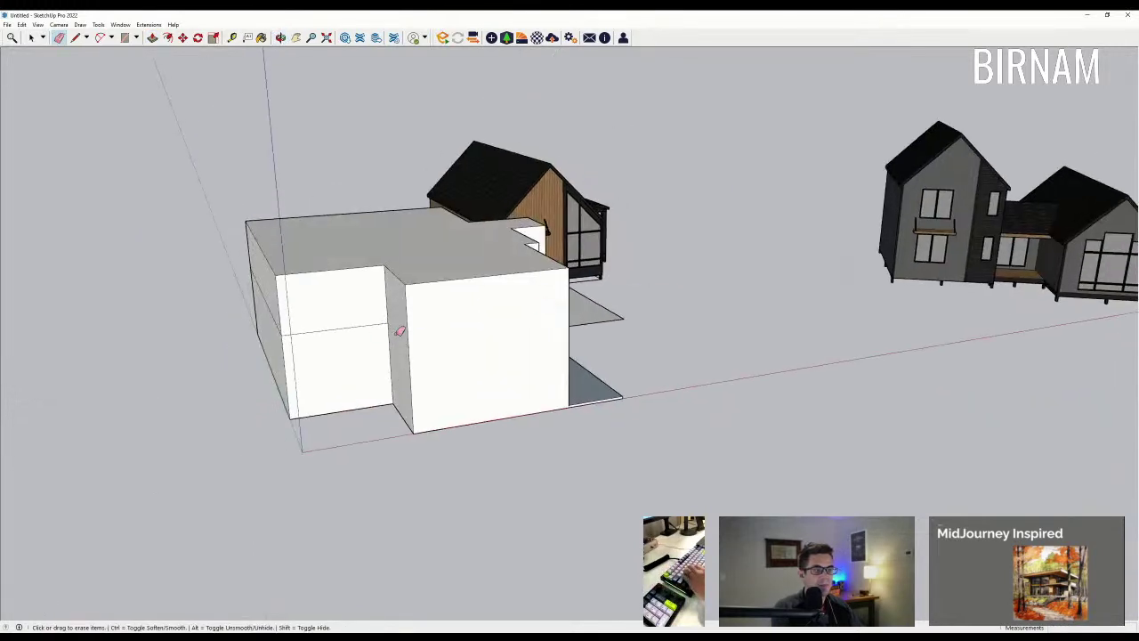
# Step: Extend the upper storey over the rear part of the side porch, flush with the outer wall, and erase the leftover seams there
pyautogui.moveTo(338, 322)
pyautogui.mouseDown(button='middle')
pyautogui.moveTo(372, 371)
pyautogui.moveTo(97, 292)
pyautogui.moveTo(624, 230)
pyautogui.moveTo(491, 318)
pyautogui.mouseUp(button='middle')
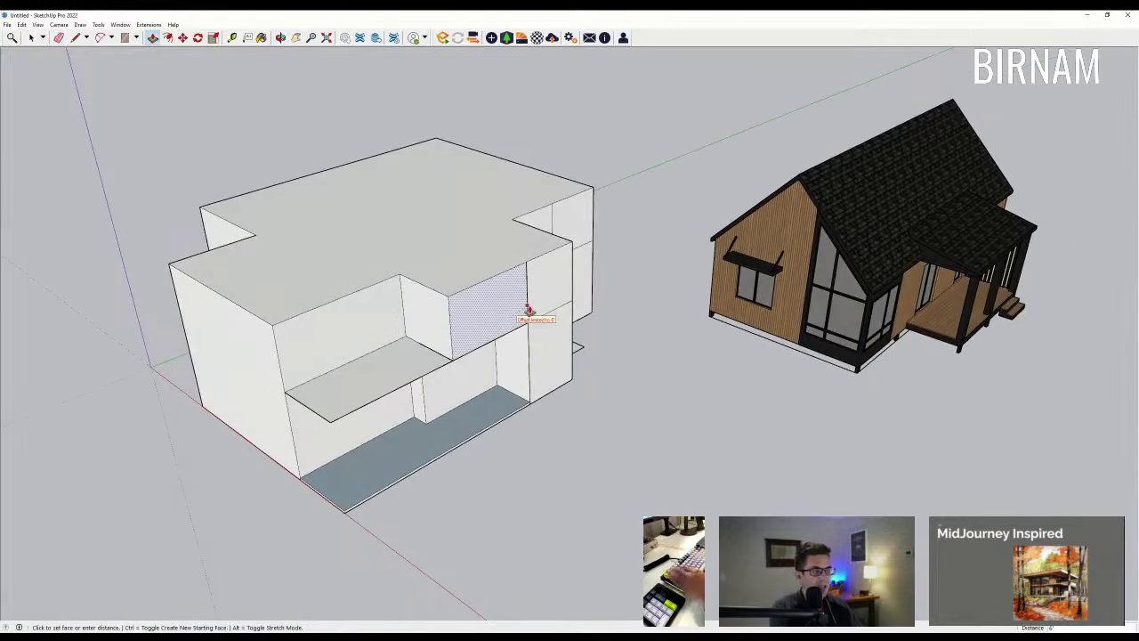
pyautogui.moveTo(542, 295); pyautogui.dragTo(382, 308, button='middle')
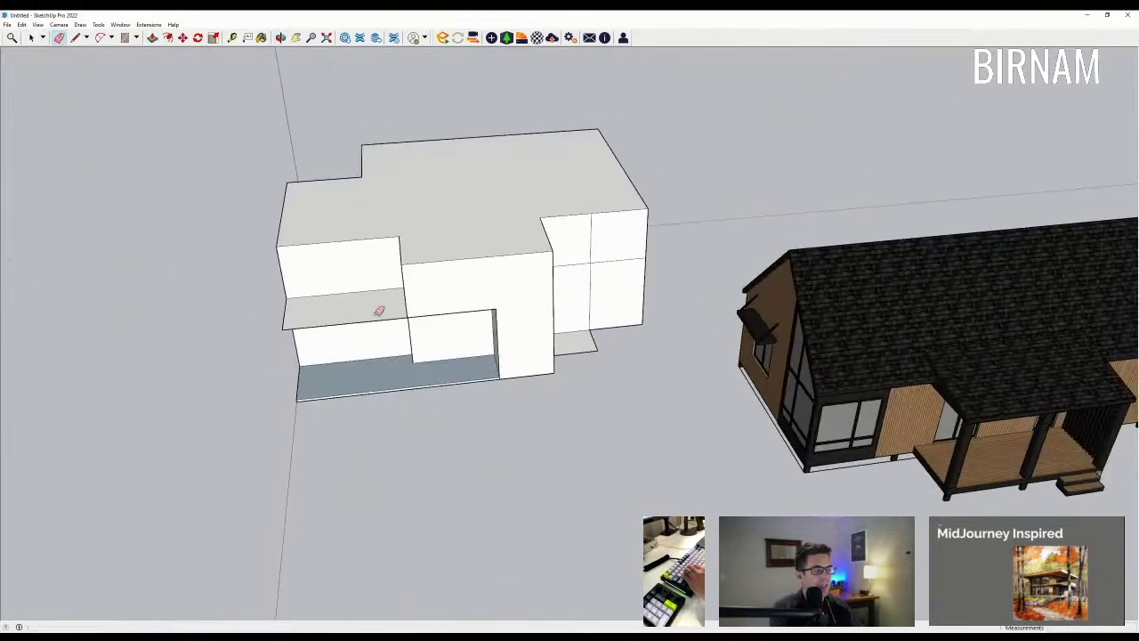
pyautogui.moveTo(598, 265)
pyautogui.mouseDown(button='middle')
pyautogui.moveTo(593, 252)
pyautogui.moveTo(460, 315)
pyautogui.moveTo(640, 308)
pyautogui.moveTo(445, 324)
pyautogui.moveTo(650, 332)
pyautogui.moveTo(522, 364)
pyautogui.mouseUp(button='middle')
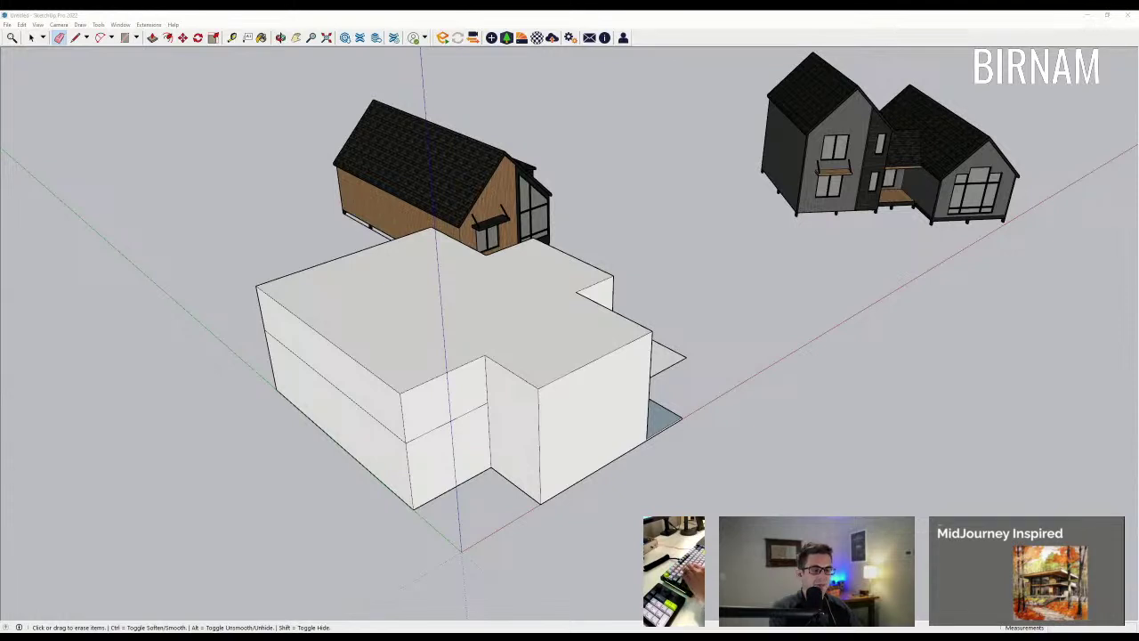
# Step: Push the upper-storey wall above the recessed front wing back 16 feet, leaving a single-storey wing in front of it
pyautogui.moveTo(429, 378); pyautogui.dragTo(422, 373, button='middle')
pyautogui.press('p')
pyautogui.click(435, 386)
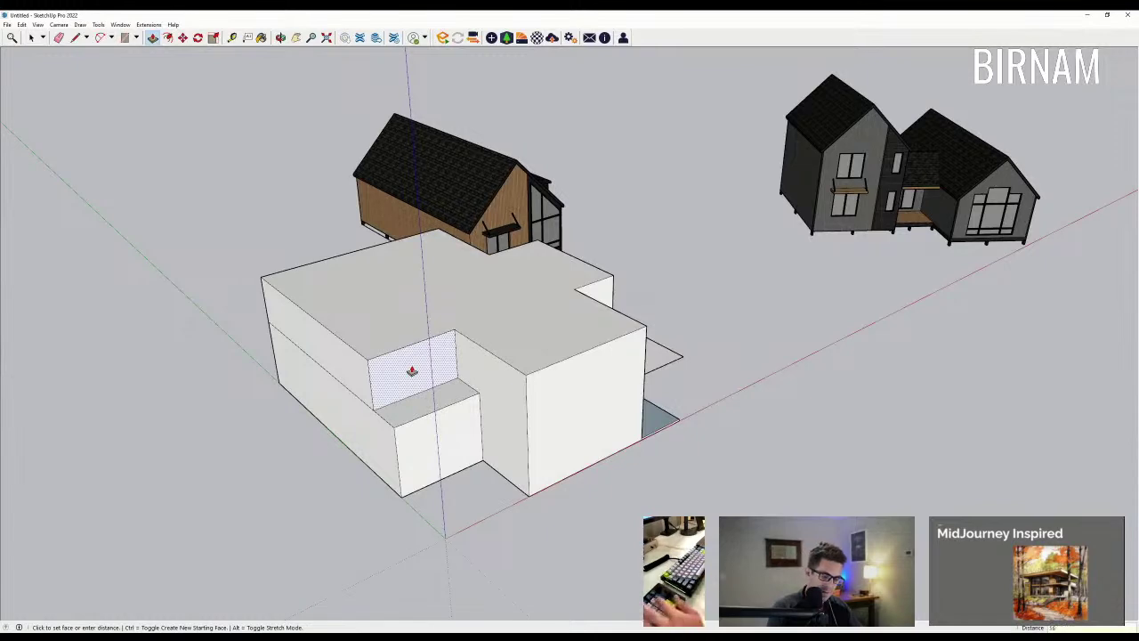
pyautogui.click(412, 372)
pyautogui.moveTo(414, 374); pyautogui.dragTo(333, 364, button='middle')
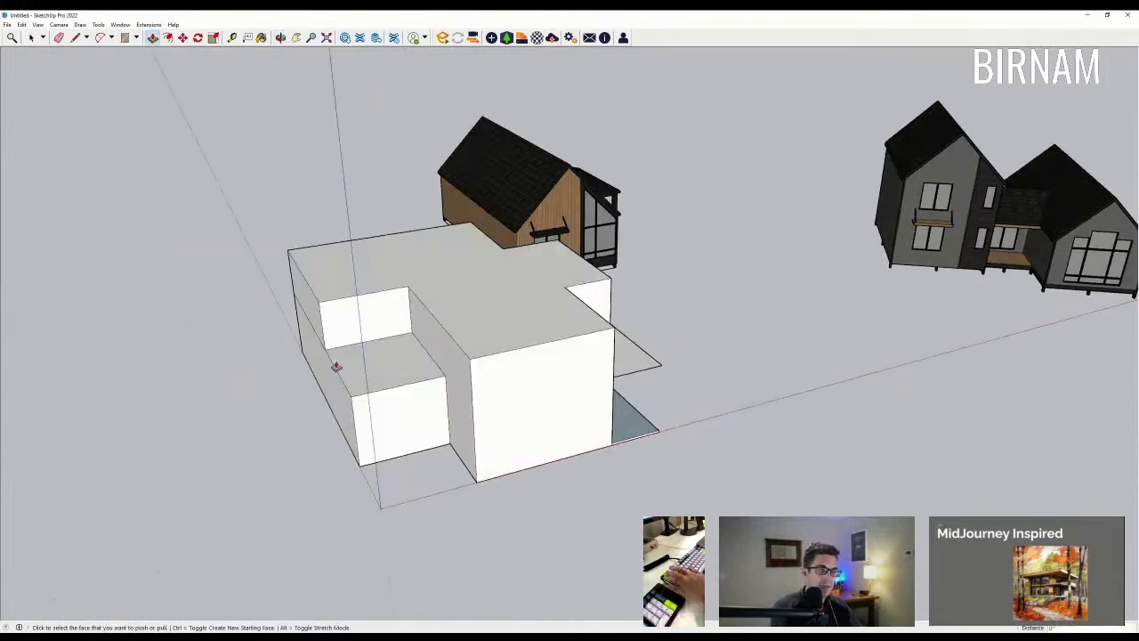
pyautogui.press('e')
pyautogui.moveTo(401, 320)
pyautogui.mouseDown(button='middle')
pyautogui.moveTo(531, 257)
pyautogui.moveTo(537, 348)
pyautogui.moveTo(575, 334)
pyautogui.moveTo(526, 315)
pyautogui.moveTo(433, 323)
pyautogui.moveTo(481, 364)
pyautogui.moveTo(497, 330)
pyautogui.moveTo(659, 326)
pyautogui.moveTo(587, 331)
pyautogui.mouseUp(button='middle')
pyautogui.moveTo(532, 364)
pyautogui.mouseDown(button='middle')
pyautogui.moveTo(642, 355)
pyautogui.moveTo(877, 303)
pyautogui.moveTo(795, 259)
pyautogui.moveTo(611, 265)
pyautogui.moveTo(552, 305)
pyautogui.mouseUp(button='middle')
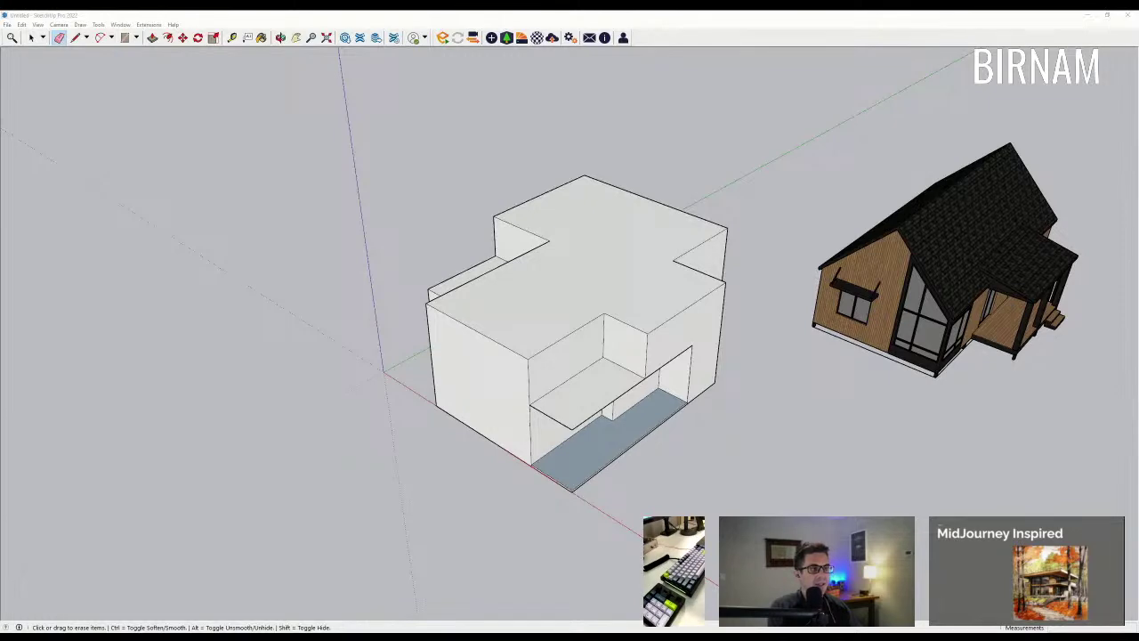
# Step: Split the roof face by extending the front block's long edge from the inner corner and running a line across to the opposite corner
pyautogui.moveTo(487, 364)
pyautogui.mouseDown(button='middle')
pyautogui.moveTo(463, 392)
pyautogui.moveTo(613, 321)
pyautogui.mouseUp(button='middle')
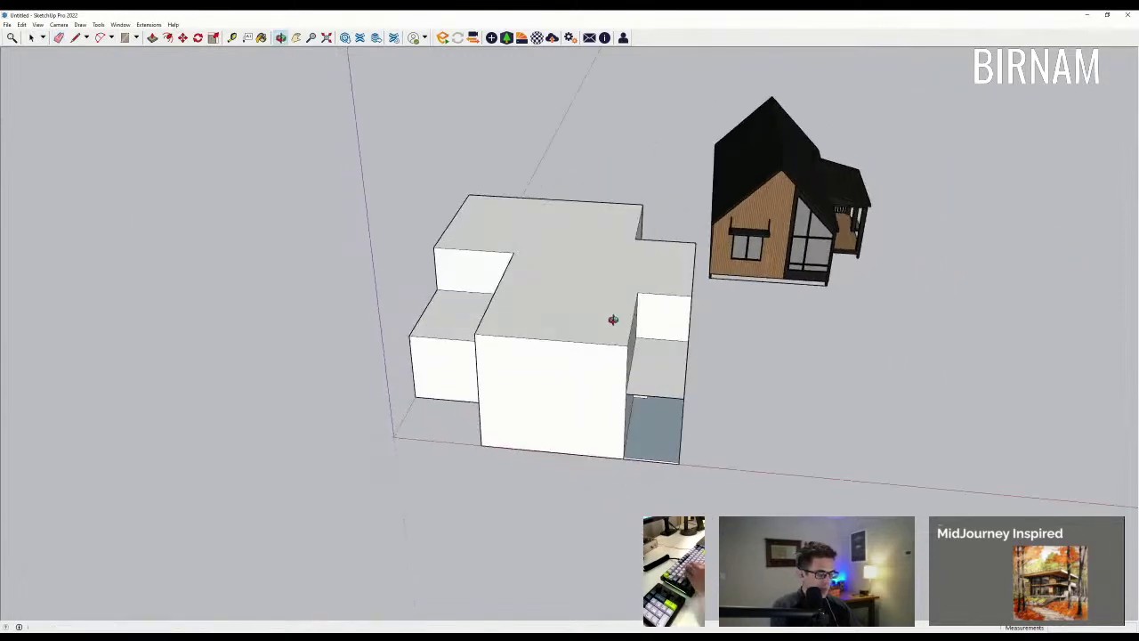
pyautogui.press('l')
pyautogui.scroll(5, 571, 229)
pyautogui.click(488, 262)
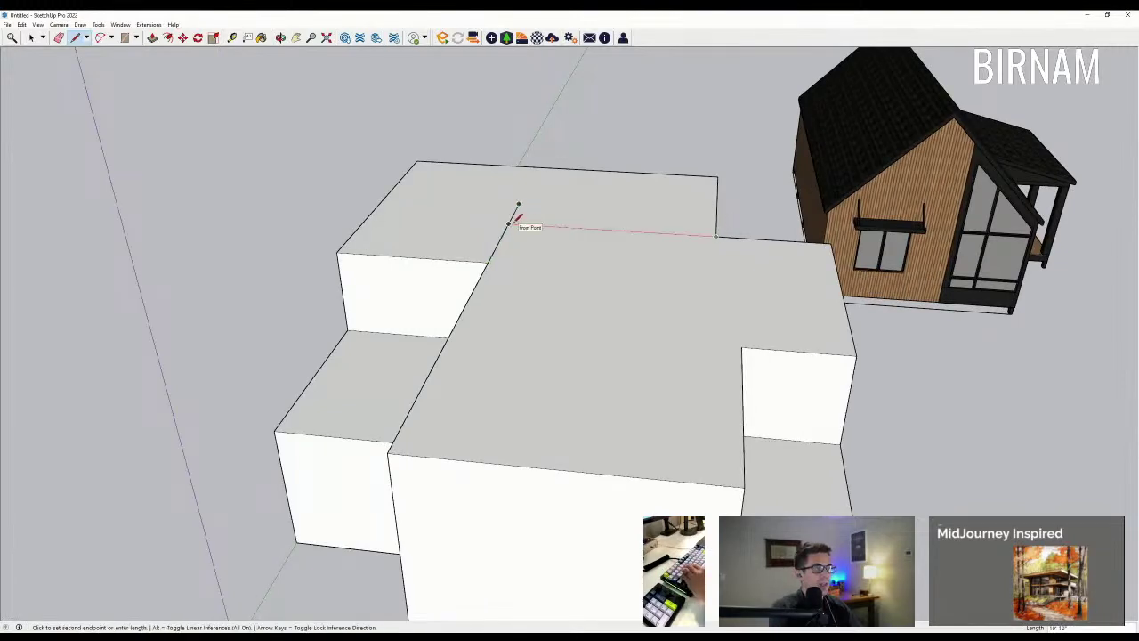
pyautogui.press('e')
# Step: Raise the front block's roof face by 12 inches
pyautogui.moveTo(516, 208)
pyautogui.mouseDown(button='middle')
pyautogui.moveTo(442, 380)
pyautogui.moveTo(602, 321)
pyautogui.moveTo(555, 300)
pyautogui.moveTo(491, 318)
pyautogui.moveTo(651, 279)
pyautogui.moveTo(621, 300)
pyautogui.moveTo(440, 334)
pyautogui.moveTo(585, 336)
pyautogui.moveTo(570, 389)
pyautogui.mouseUp(button='middle')
pyautogui.press('p')
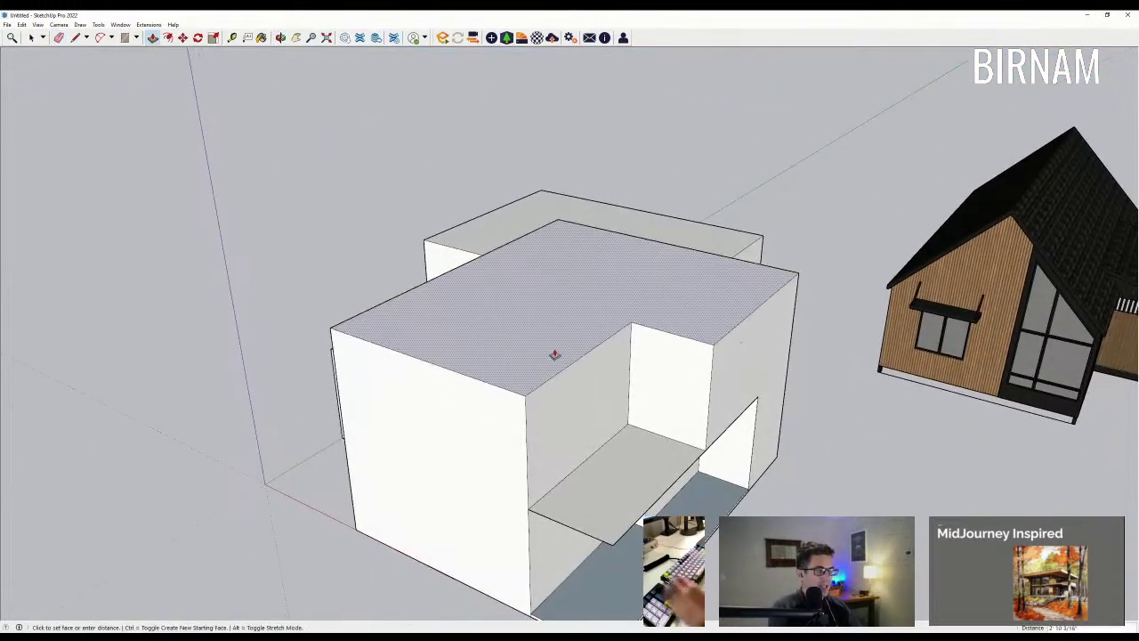
pyautogui.write('12')
pyautogui.press('Return')
pyautogui.moveTo(557, 347); pyautogui.dragTo(828, 347, button='middle')
pyautogui.scroll(3, 574, 298)
pyautogui.press('e')
pyautogui.scroll(2, 574, 297)
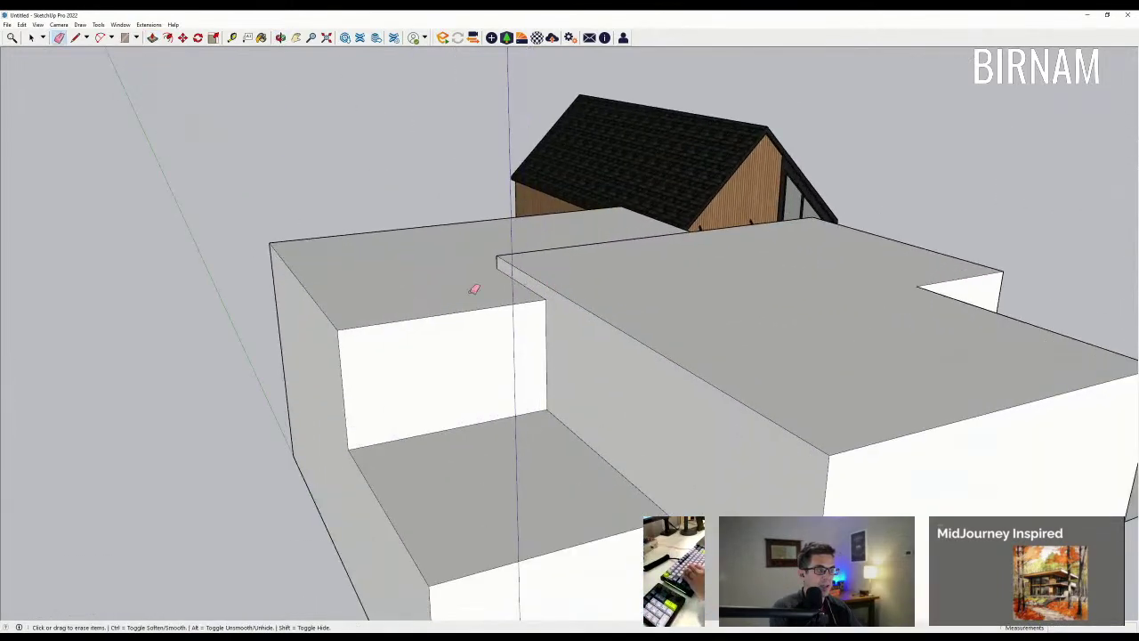
# Step: Offset the front block's roof outline outward to form an overhang strip around its whole perimeter
pyautogui.scroll(-5, 475, 289)
pyautogui.press('f')
pyautogui.moveTo(631, 328)
pyautogui.mouseDown(button='middle')
pyautogui.moveTo(690, 419)
pyautogui.moveTo(595, 410)
pyautogui.mouseUp(button='middle')
pyautogui.click(595, 409)
pyautogui.click(623, 445)
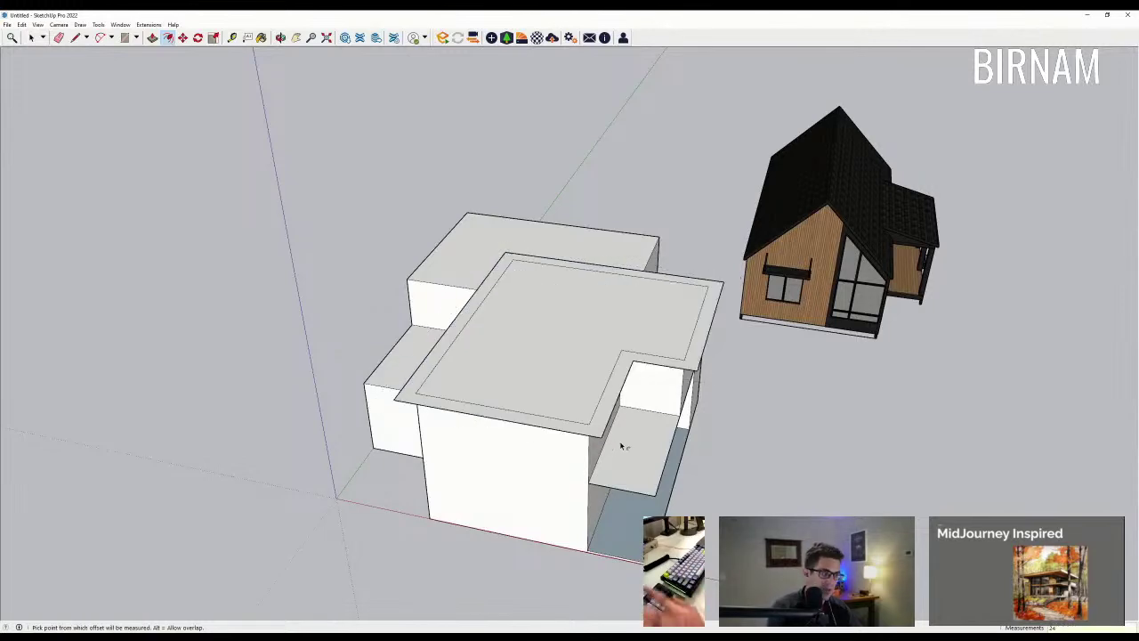
pyautogui.moveTo(623, 445)
pyautogui.mouseDown(button='middle')
pyautogui.moveTo(605, 427)
pyautogui.moveTo(623, 445)
pyautogui.mouseUp(button='middle')
# Step: Pull the front roof's perimeter overhang strip up 2 feet
pyautogui.press('p')
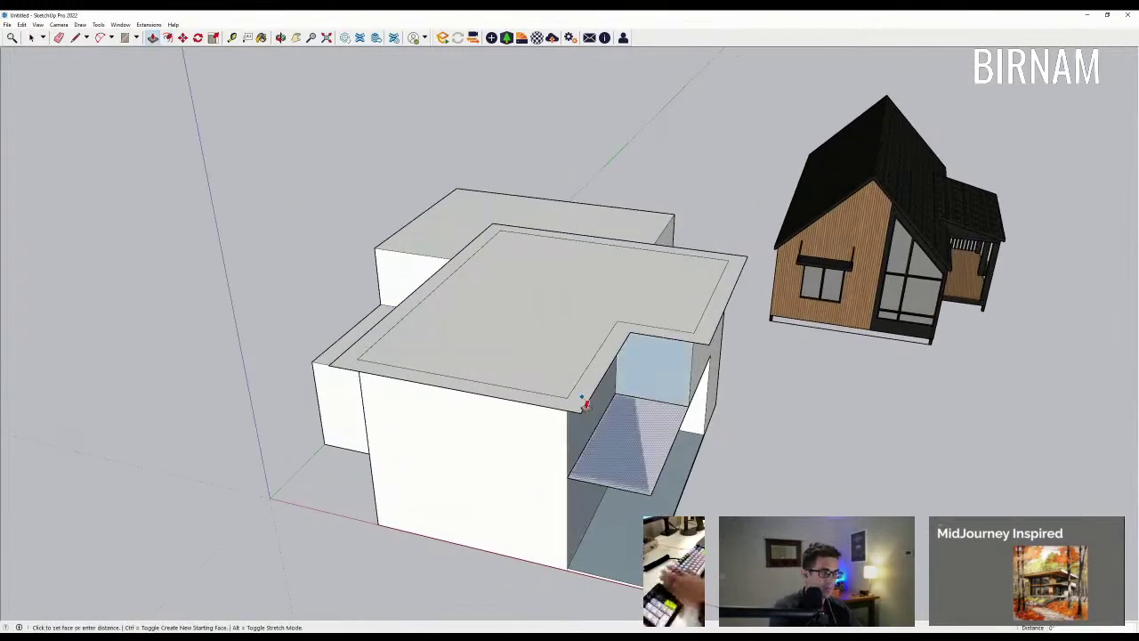
pyautogui.moveTo(582, 399)
pyautogui.mouseDown(button='middle')
pyautogui.moveTo(582, 415)
pyautogui.moveTo(559, 343)
pyautogui.moveTo(615, 343)
pyautogui.moveTo(321, 269)
pyautogui.moveTo(593, 332)
pyautogui.moveTo(792, 239)
pyautogui.mouseUp(button='middle')
pyautogui.click(558, 344)
pyautogui.write("2'")
pyautogui.press('Return')
# Step: Push the inner side faces of the raised rim across the front roof to start closing its recess
pyautogui.scroll(3, 615, 344)
pyautogui.click(771, 239)
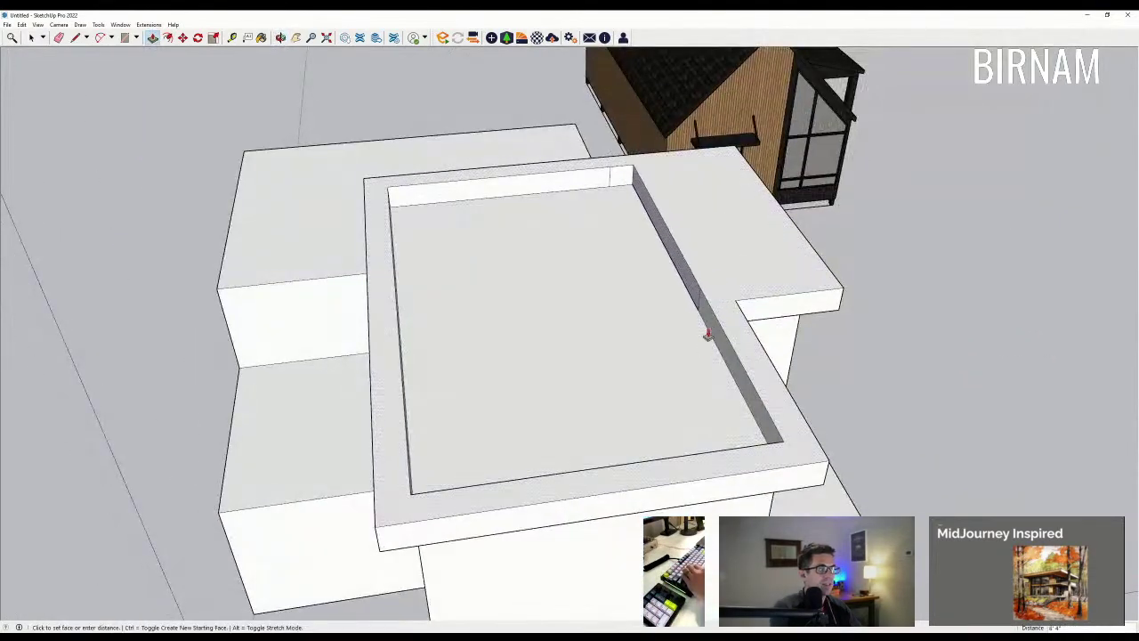
pyautogui.click(710, 331)
pyautogui.press('e')
pyautogui.moveTo(702, 291); pyautogui.dragTo(692, 273, button='middle')
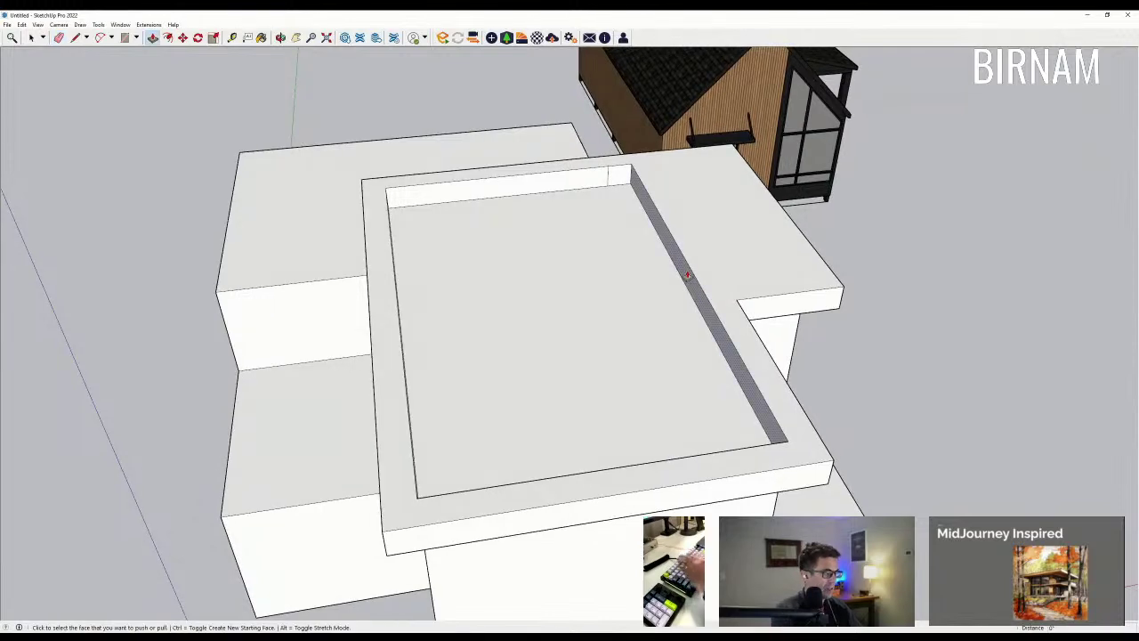
pyautogui.doubleClick(685, 274)
pyautogui.click(621, 216)
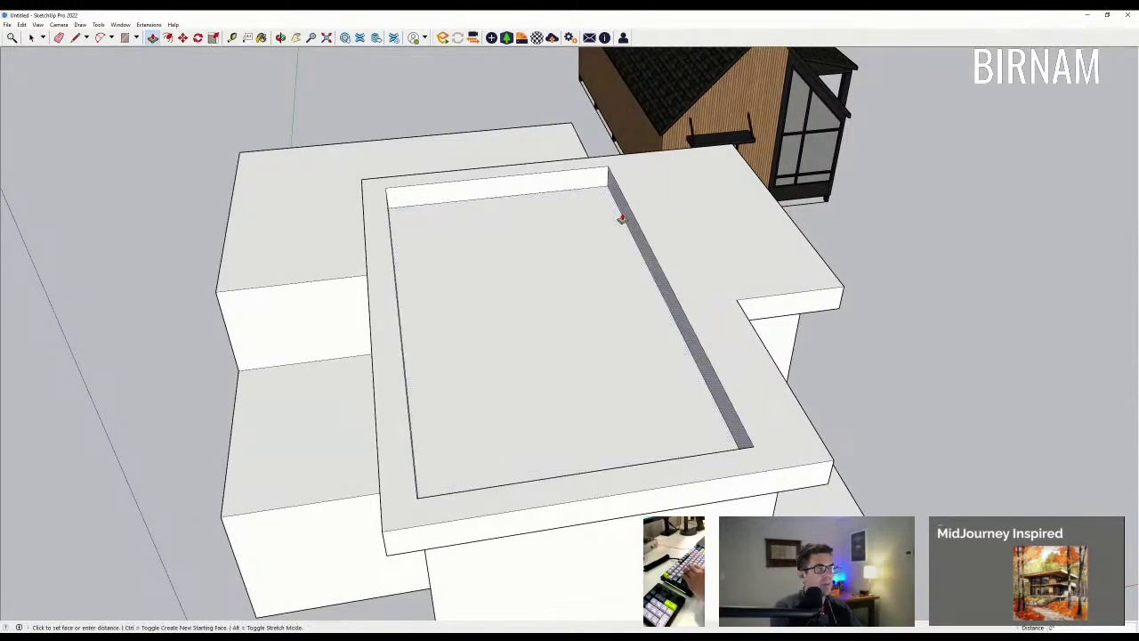
# Step: Finish filling the front roof's recess and extend its notched edge over the side balcony, flush with the outer roof edge
pyautogui.moveTo(433, 333); pyautogui.dragTo(591, 254, button='middle')
pyautogui.press('p')
pyautogui.click(602, 224)
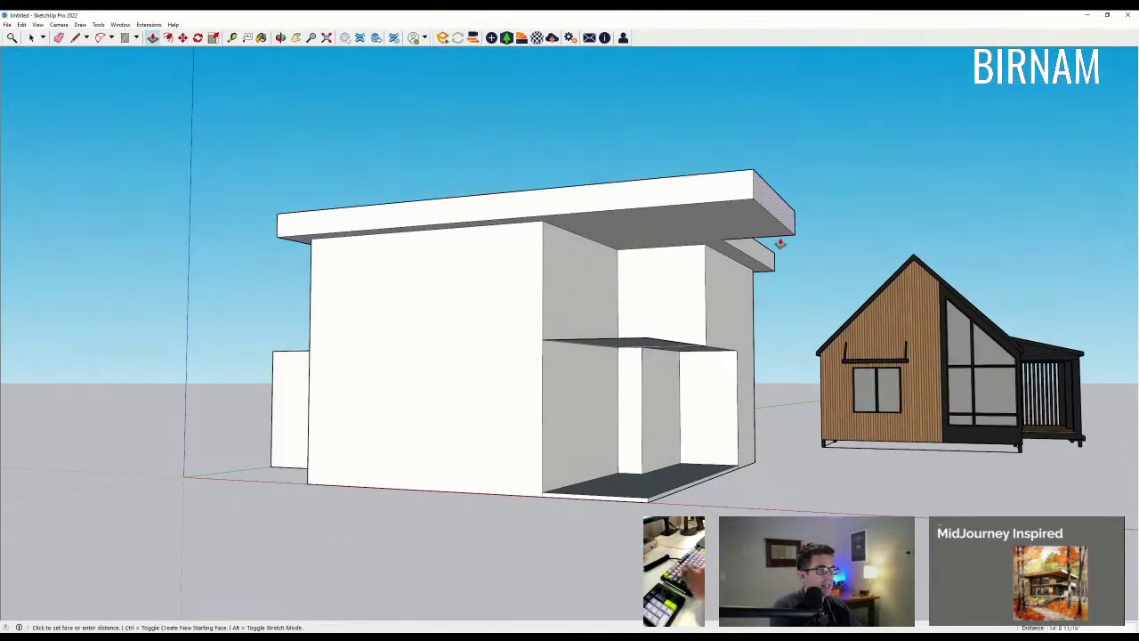
pyautogui.click(736, 249)
# Step: Thicken the balcony slab above the side porch from its underside
pyautogui.press('e')
pyautogui.moveTo(670, 322); pyautogui.dragTo(625, 258, button='middle')
pyautogui.press('p')
pyautogui.click(630, 306)
pyautogui.click(628, 290)
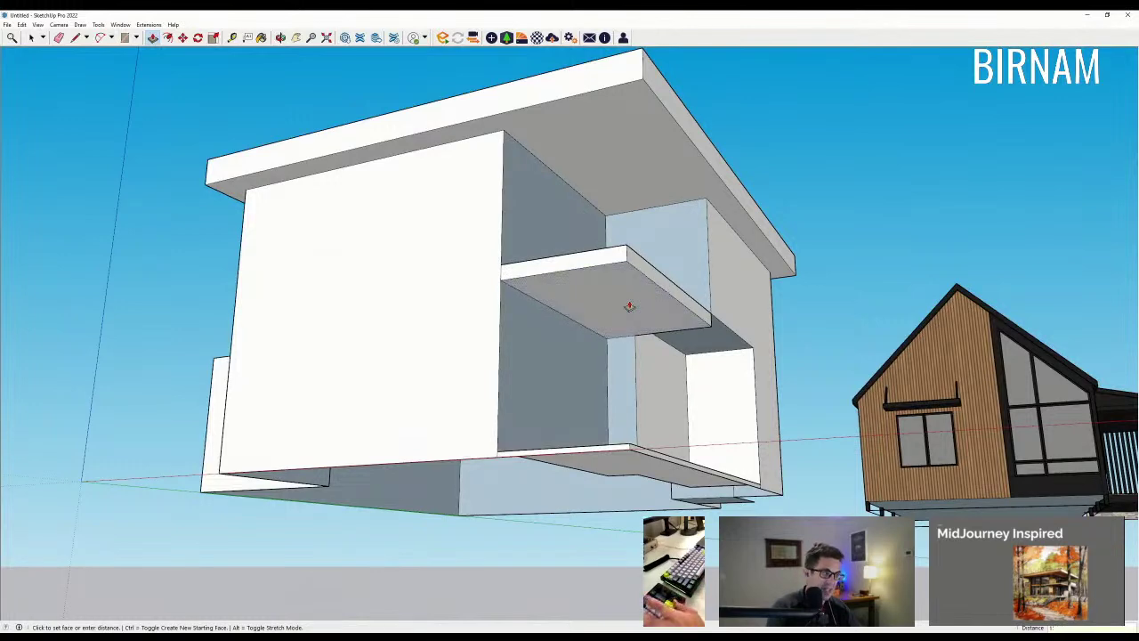
pyautogui.click(681, 344)
pyautogui.moveTo(681, 345)
pyautogui.mouseDown(button='middle')
pyautogui.moveTo(692, 364)
pyautogui.moveTo(738, 382)
pyautogui.moveTo(635, 401)
pyautogui.moveTo(687, 333)
pyautogui.moveTo(710, 431)
pyautogui.mouseUp(button='middle')
pyautogui.press('e')
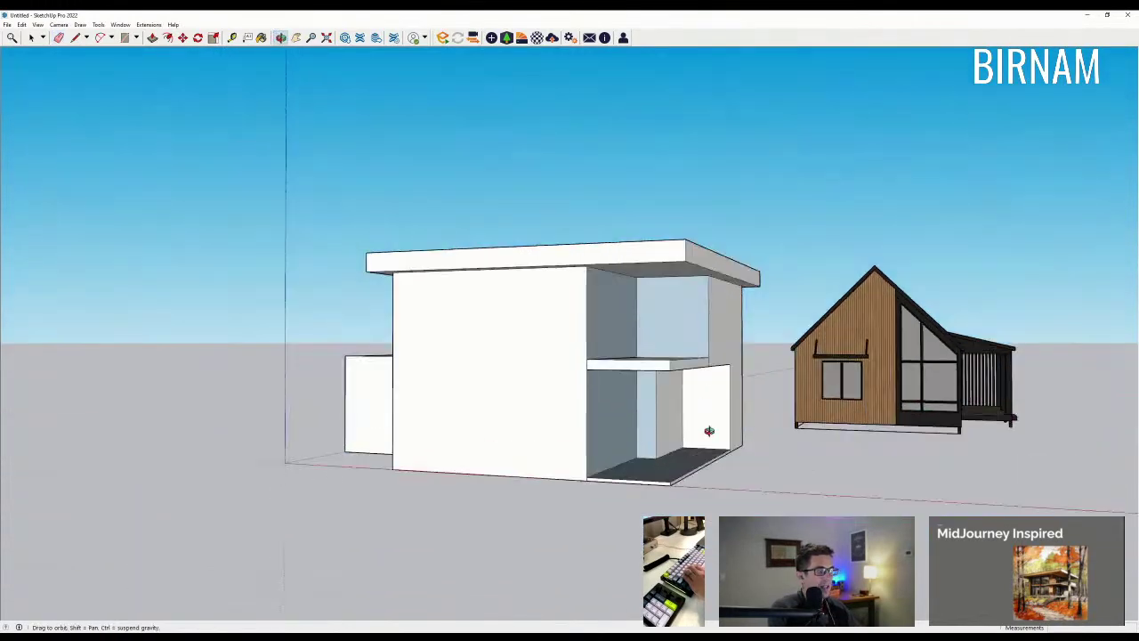
pyautogui.moveTo(644, 345)
pyautogui.mouseDown(button='middle')
pyautogui.moveTo(611, 333)
pyautogui.moveTo(590, 343)
pyautogui.moveTo(585, 406)
pyautogui.moveTo(659, 343)
pyautogui.mouseUp(button='middle')
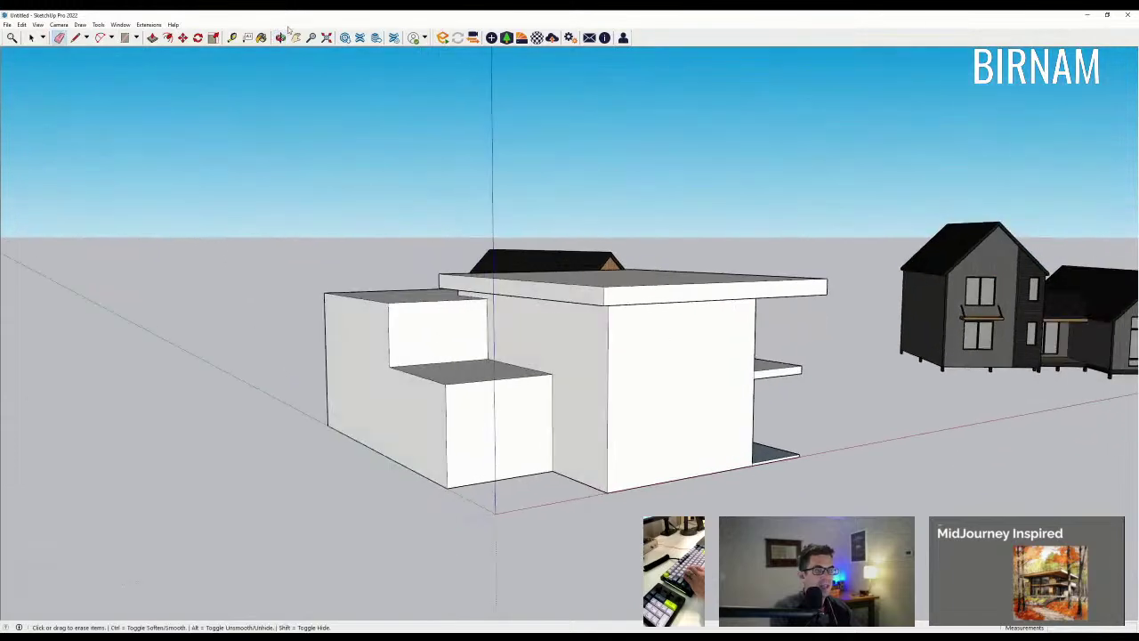
# Step: Adjust the front roof slab with Push/Pull and erase the leftover seam beneath it on the recessed balcony walls
pyautogui.click(168, 37)
pyautogui.moveTo(534, 374)
pyautogui.mouseDown()
pyautogui.moveTo(579, 397)
pyautogui.moveTo(593, 348)
pyautogui.moveTo(519, 303)
pyautogui.moveTo(628, 301)
pyautogui.mouseUp()
pyautogui.press('p')
pyautogui.scroll(2, 606, 289)
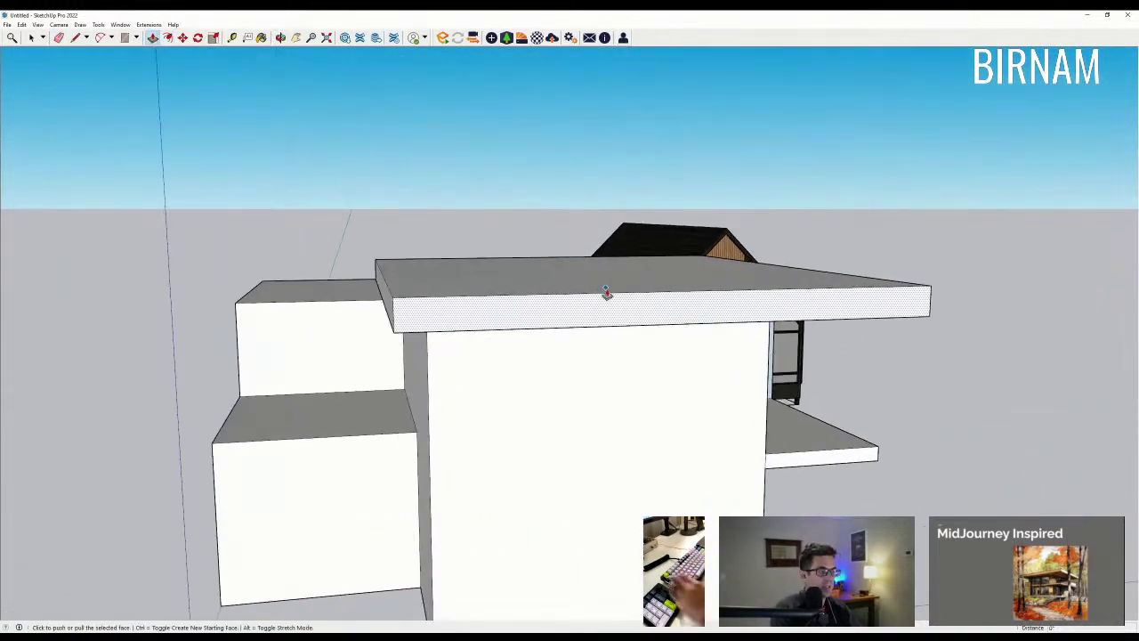
pyautogui.moveTo(606, 294)
pyautogui.mouseDown(button='middle')
pyautogui.moveTo(549, 315)
pyautogui.moveTo(656, 302)
pyautogui.moveTo(703, 344)
pyautogui.moveTo(664, 197)
pyautogui.moveTo(578, 223)
pyautogui.mouseUp(button='middle')
pyautogui.click(656, 303)
pyautogui.press('e')
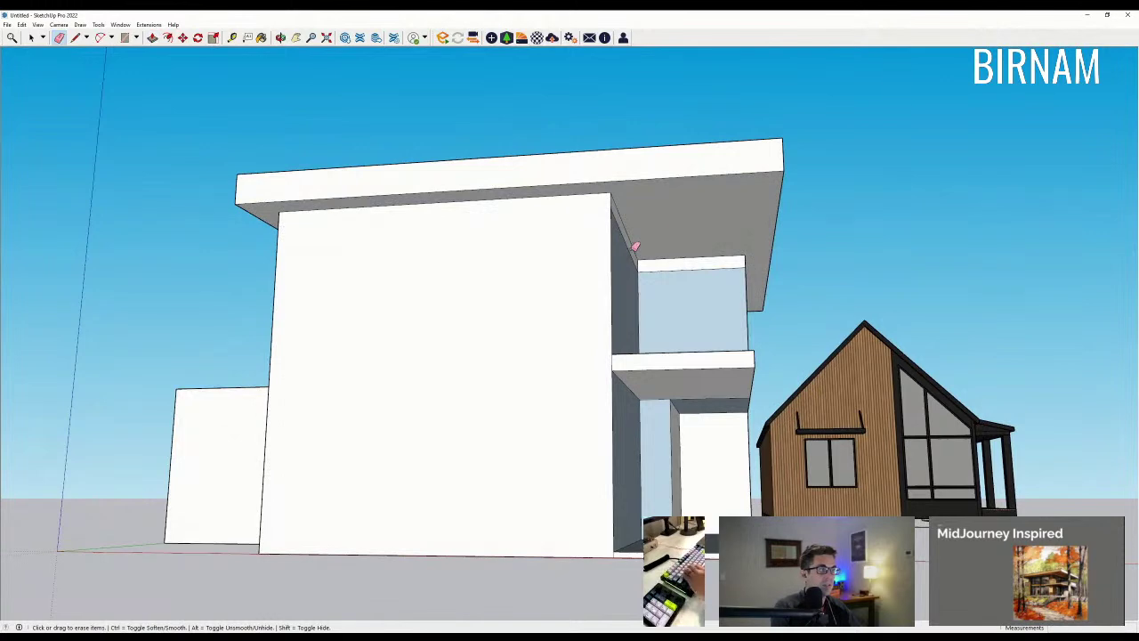
pyautogui.click(657, 270)
pyautogui.moveTo(713, 283); pyautogui.dragTo(643, 299, button='middle')
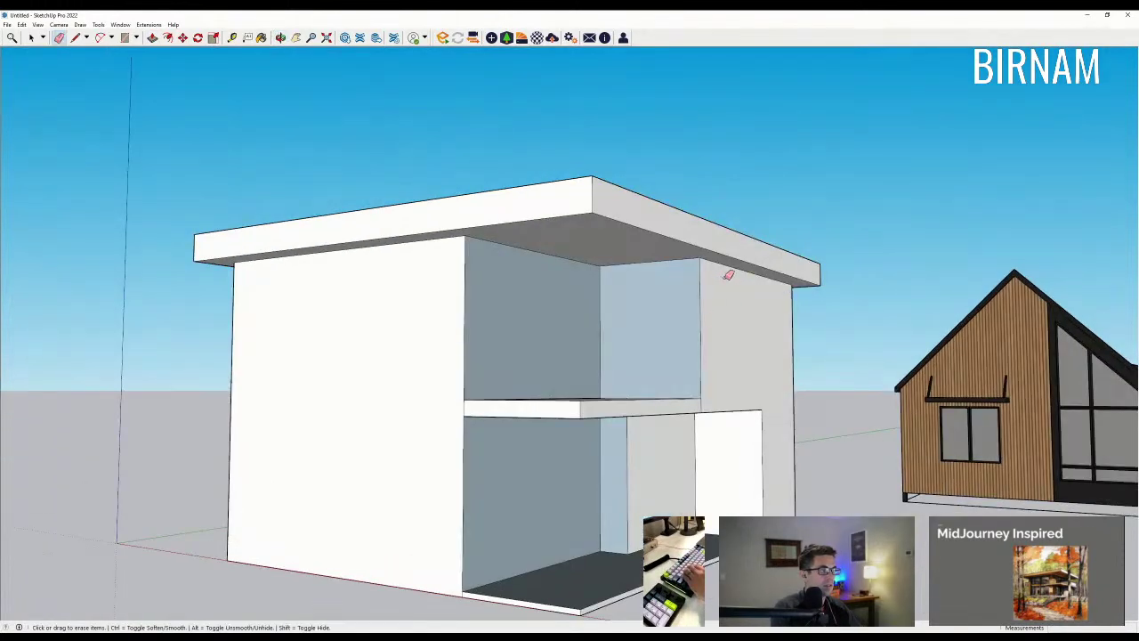
# Step: Offset the low side block's roof edges outward and draw a line closing the overhang strip against the front block's wall
pyautogui.moveTo(728, 275)
pyautogui.mouseDown(button='middle')
pyautogui.moveTo(671, 341)
pyautogui.moveTo(606, 296)
pyautogui.moveTo(567, 350)
pyautogui.moveTo(441, 279)
pyautogui.mouseUp(button='middle')
pyautogui.moveTo(186, 53); pyautogui.dragTo(242, 181, button='middle')
pyautogui.click(168, 38)
pyautogui.moveTo(423, 494); pyautogui.dragTo(572, 506, button='middle')
pyautogui.click(557, 462)
pyautogui.click(577, 492)
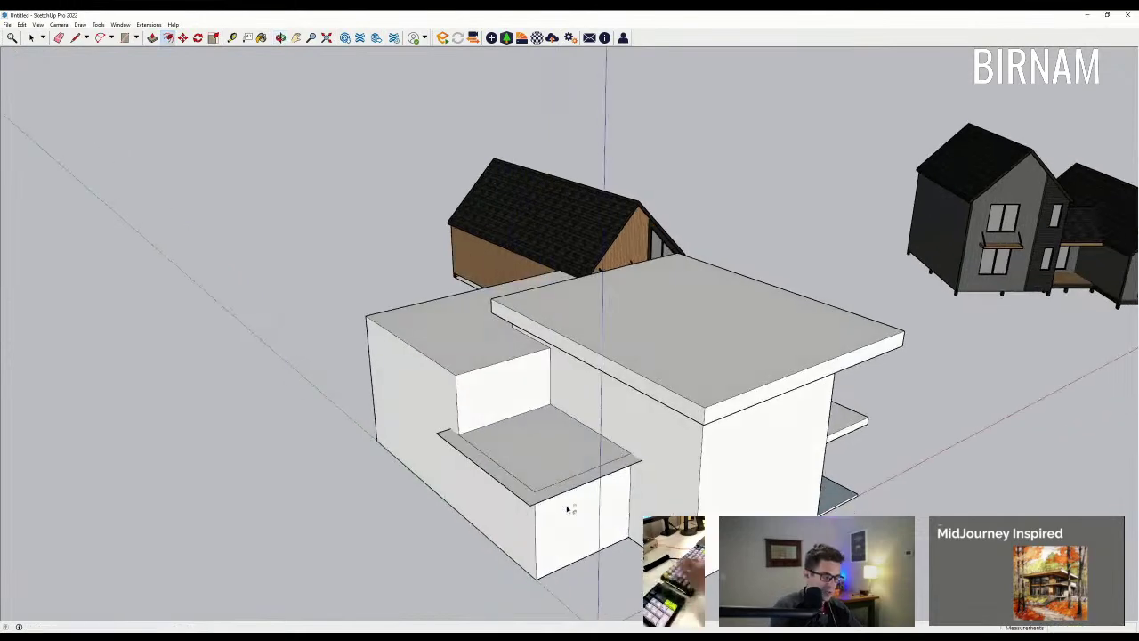
pyautogui.press('l')
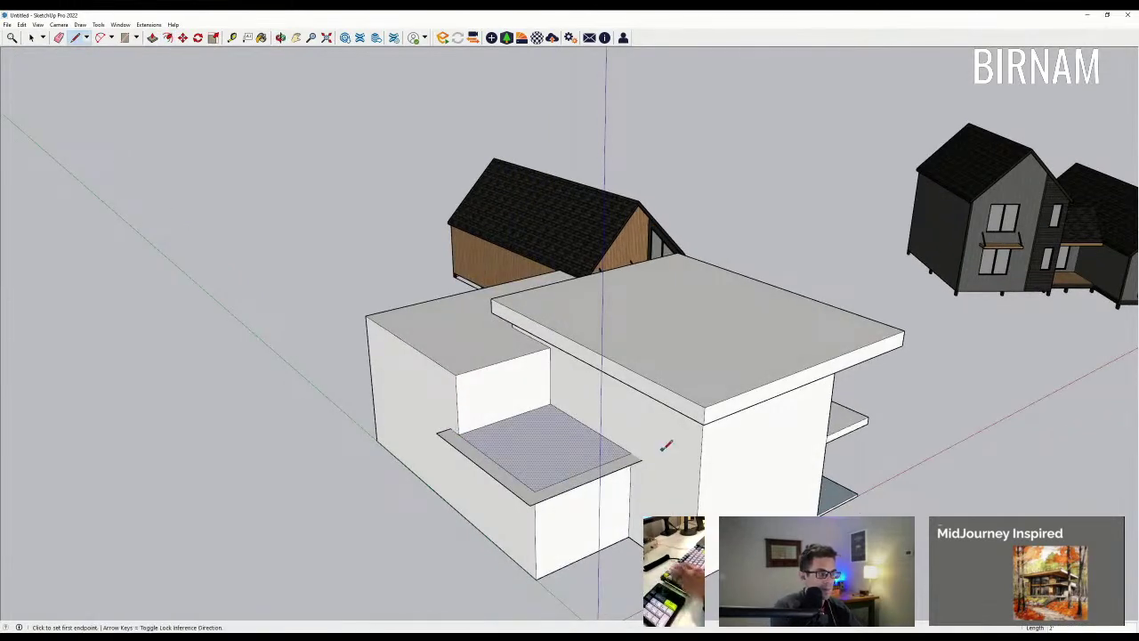
pyautogui.click(642, 458)
pyautogui.moveTo(644, 486); pyautogui.dragTo(586, 466, button='middle')
# Step: Pull the low side block's L-shaped overhang strip up 2 feet
pyautogui.press('p')
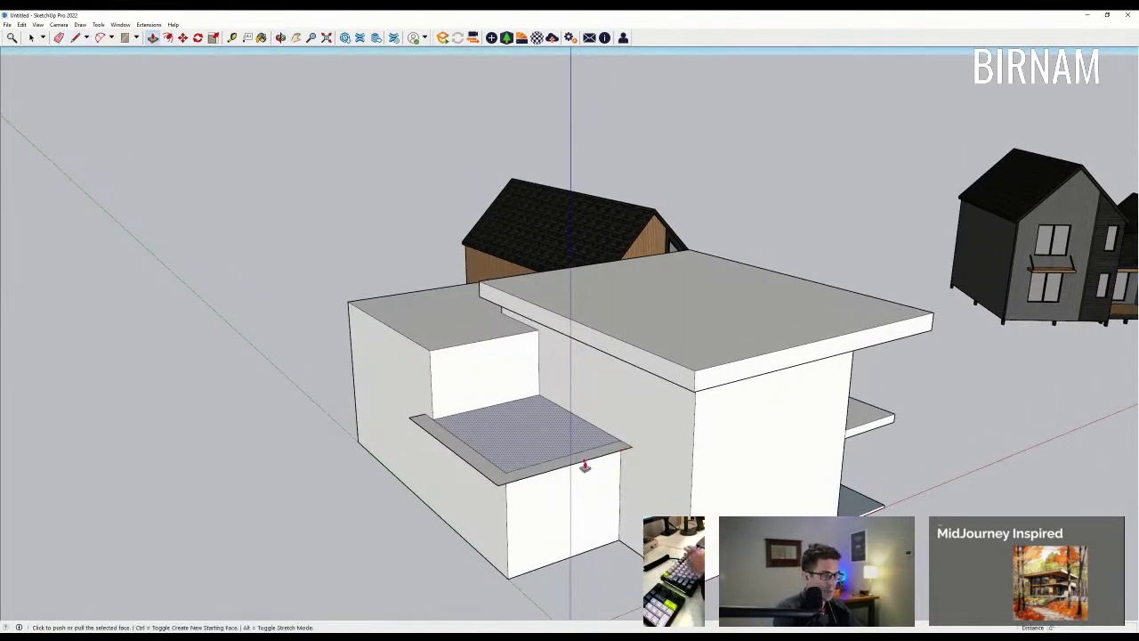
pyautogui.press('Escape')
pyautogui.scroll(2, 583, 464)
pyautogui.click(583, 461)
pyautogui.write("2'")
pyautogui.press('Return')
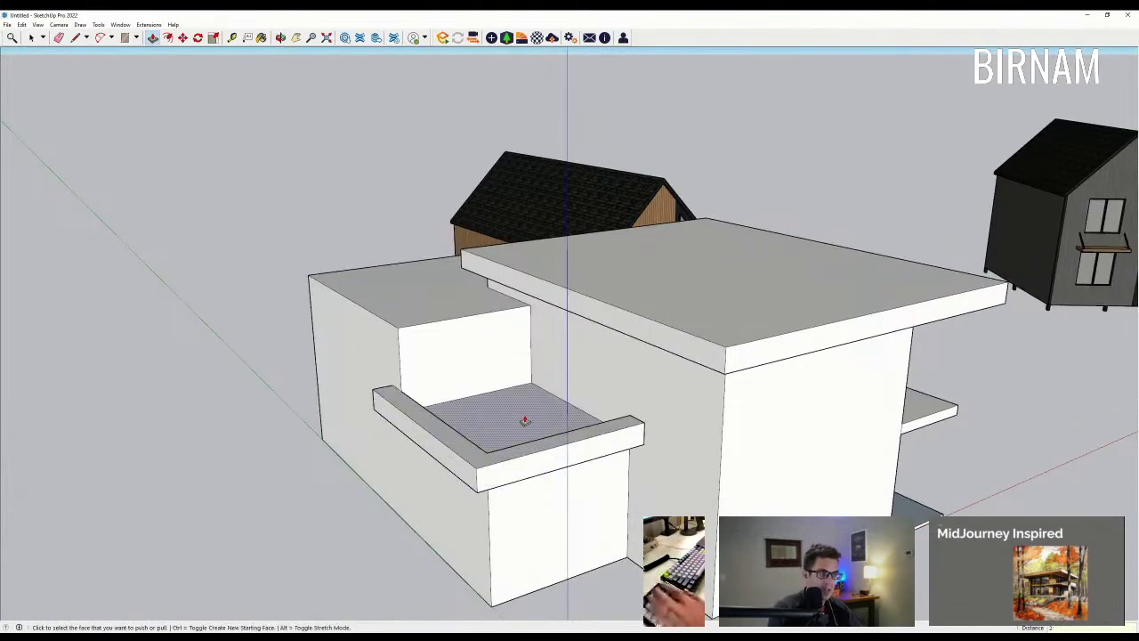
# Step: Try raising the low side roof's inner face flush with the rim and erasing the seam between them
pyautogui.click(524, 422)
pyautogui.click(612, 428)
pyautogui.press('e')
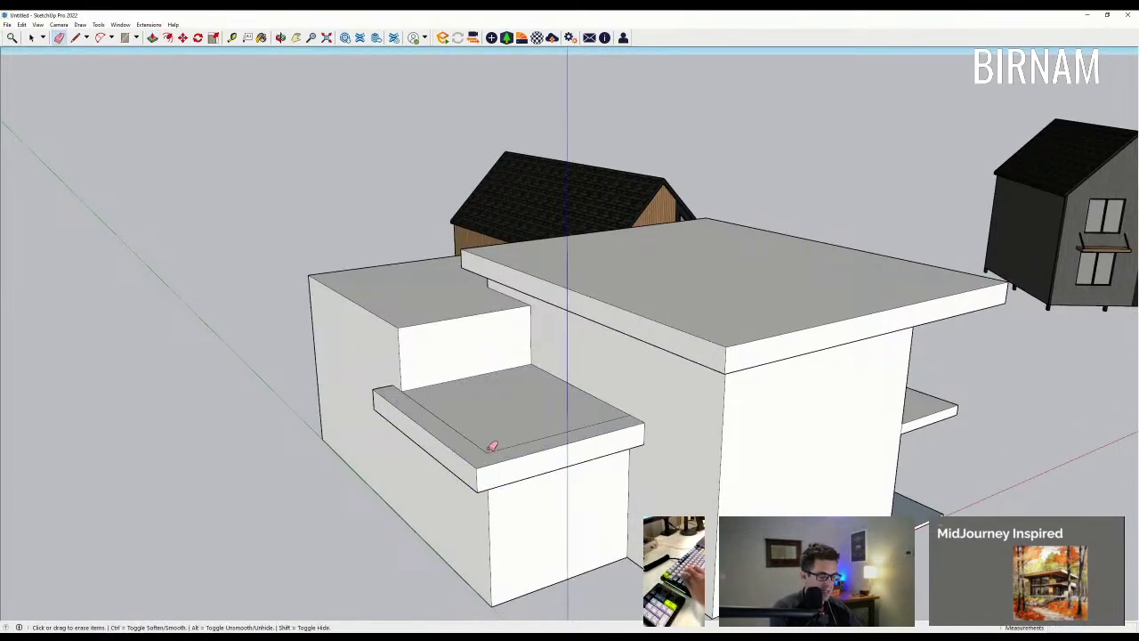
pyautogui.moveTo(496, 449); pyautogui.dragTo(496, 442)
pyautogui.hotkey('ctrl', 'z')
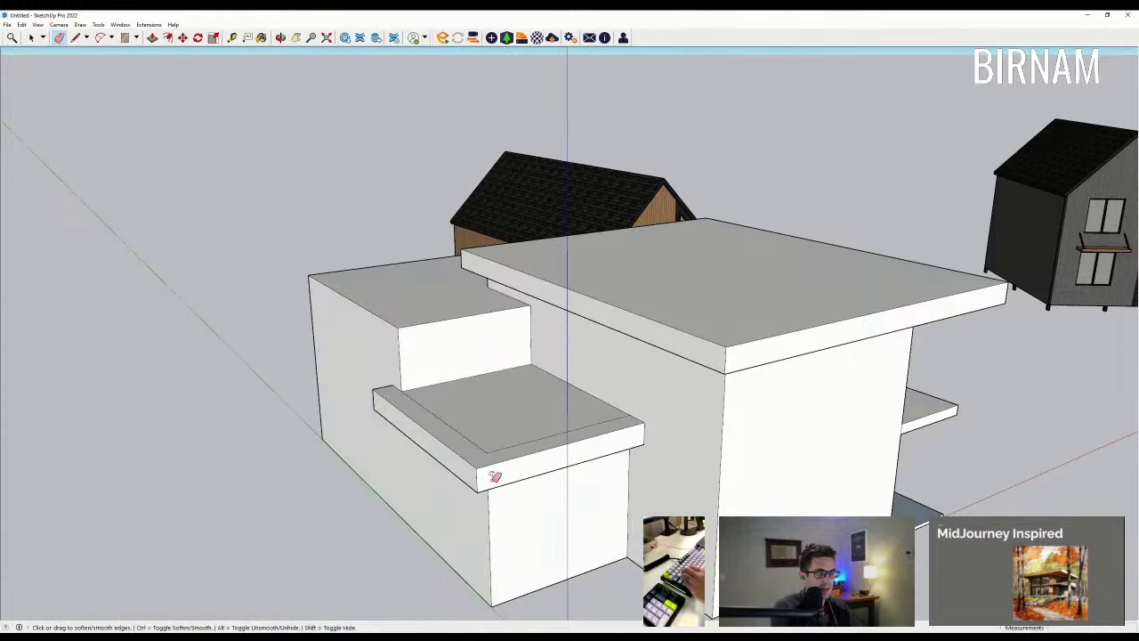
pyautogui.hotkey('ctrl', 'z')
# Step: Push the inner faces of the low side roof's rim across the recess to make one solid flat slab
pyautogui.press('p')
pyautogui.moveTo(514, 435); pyautogui.dragTo(850, 463, button='middle')
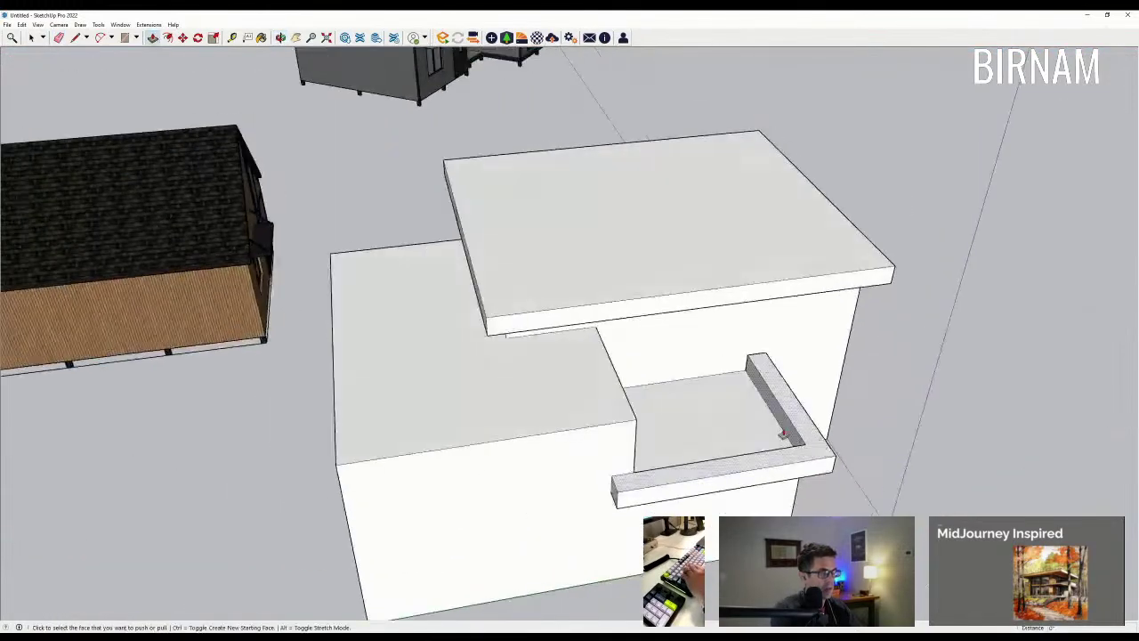
pyautogui.scroll(1, 784, 436)
pyautogui.click(785, 433)
# Step: Offset the rear block's roof outline outward and pull the resulting overhang strip up 2 feet
pyautogui.moveTo(589, 354); pyautogui.dragTo(575, 267, button='middle')
pyautogui.click(168, 37)
pyautogui.press('p')
pyautogui.scroll(2, 441, 344)
pyautogui.click(454, 340)
pyautogui.write("2'")
pyautogui.press('Return')
# Step: Fill the rear roof's recess by pushing the rim's inner faces across it
pyautogui.click(445, 258)
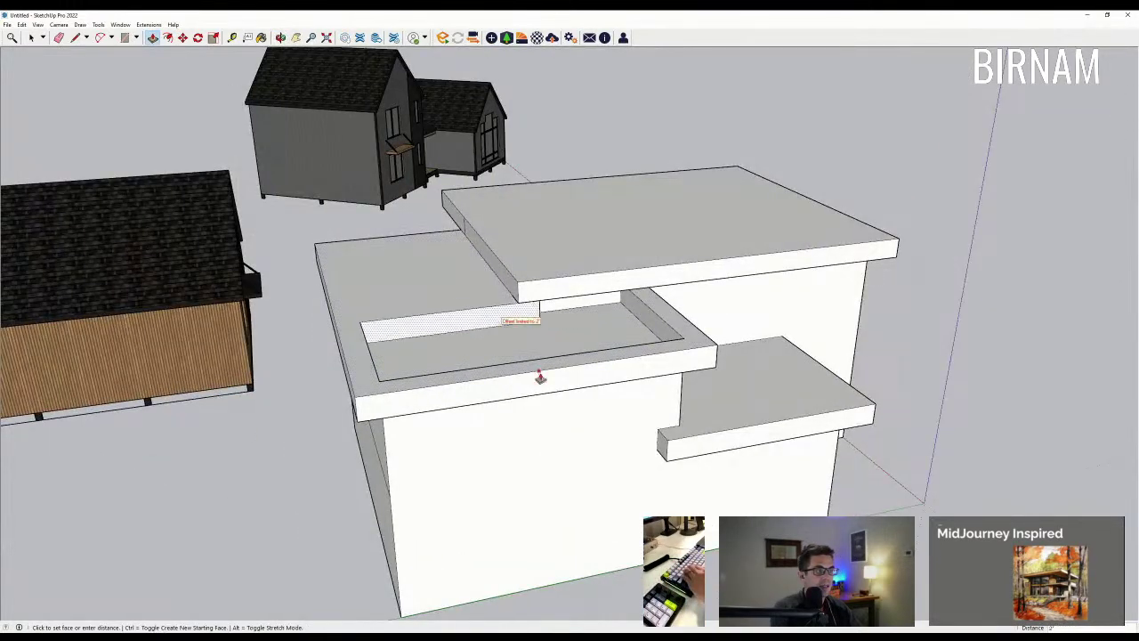
pyautogui.click(521, 358)
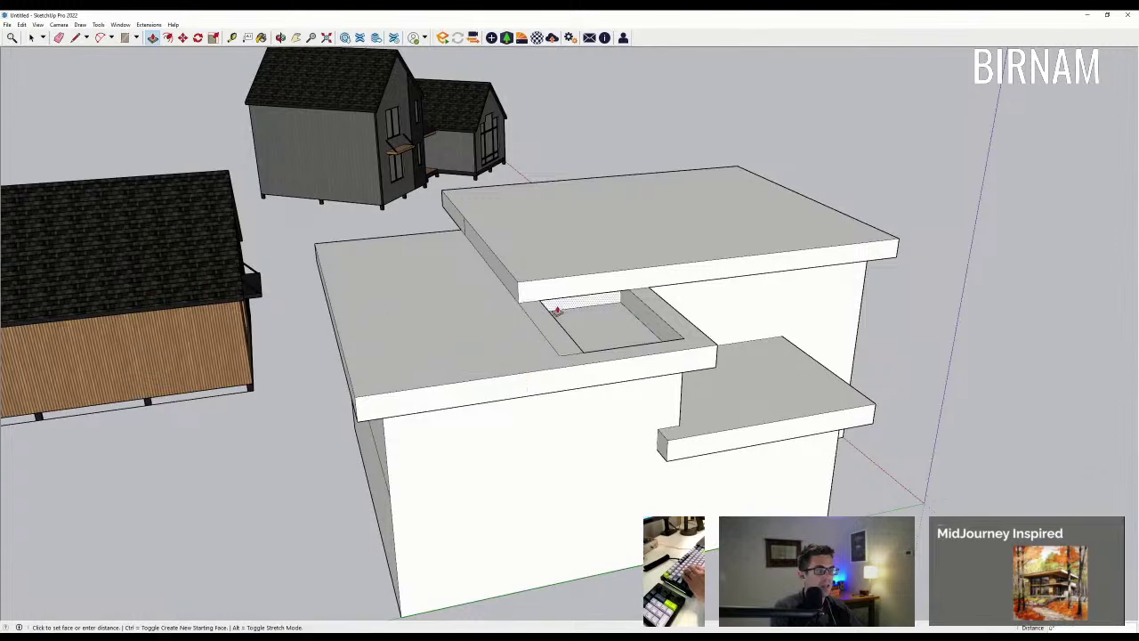
pyautogui.click(602, 362)
# Step: Erase the leftover seams on the rear roof slab and the storey line on the rear block's outer wall
pyautogui.press('e')
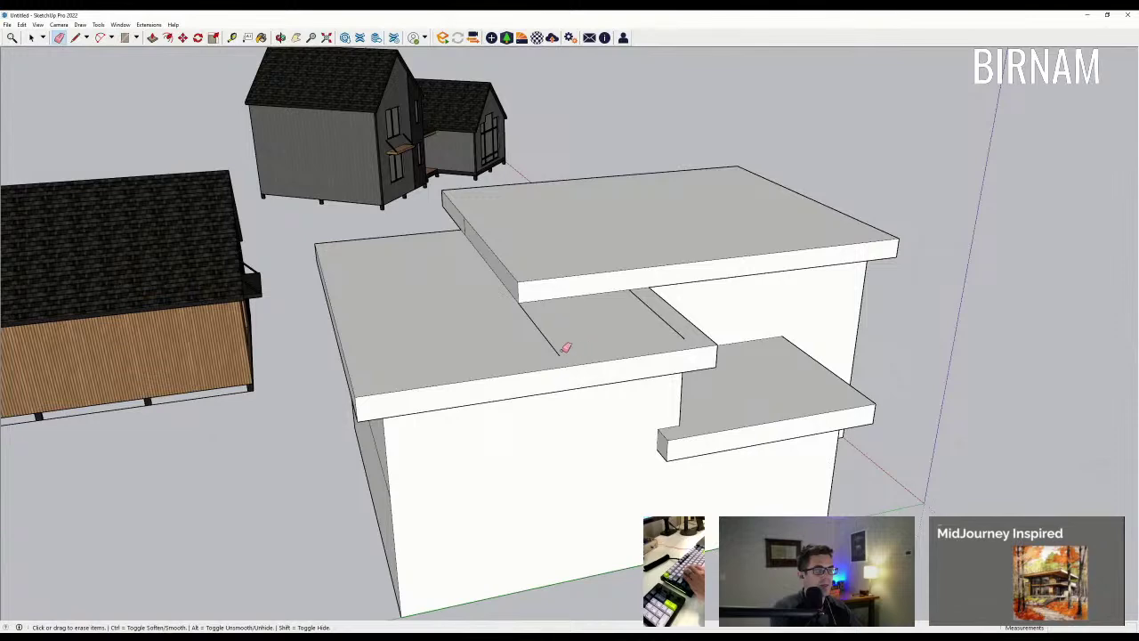
pyautogui.click(681, 326)
pyautogui.moveTo(681, 325)
pyautogui.mouseDown(button='middle')
pyautogui.moveTo(682, 341)
pyautogui.moveTo(952, 354)
pyautogui.moveTo(605, 280)
pyautogui.moveTo(526, 278)
pyautogui.mouseUp(button='middle')
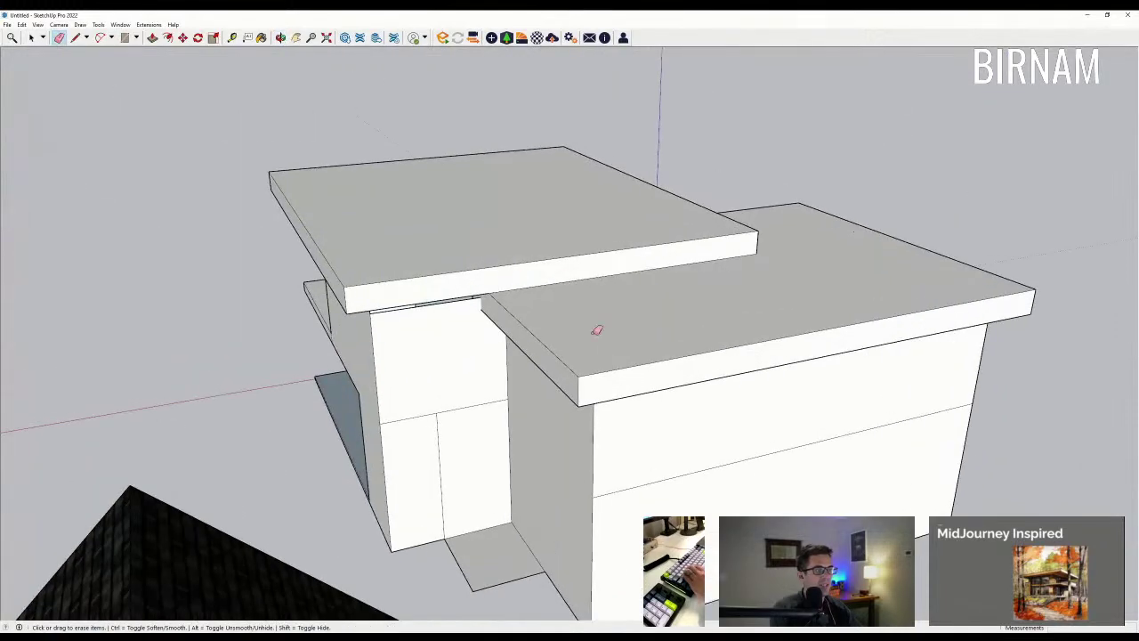
pyautogui.click(689, 482)
pyautogui.moveTo(691, 480); pyautogui.dragTo(855, 454, button='middle')
# Step: Examine the massing, roof overhangs and balcony recess from the side, the front at ground level and the rear
pyautogui.moveTo(656, 460); pyautogui.dragTo(797, 272, button='middle')
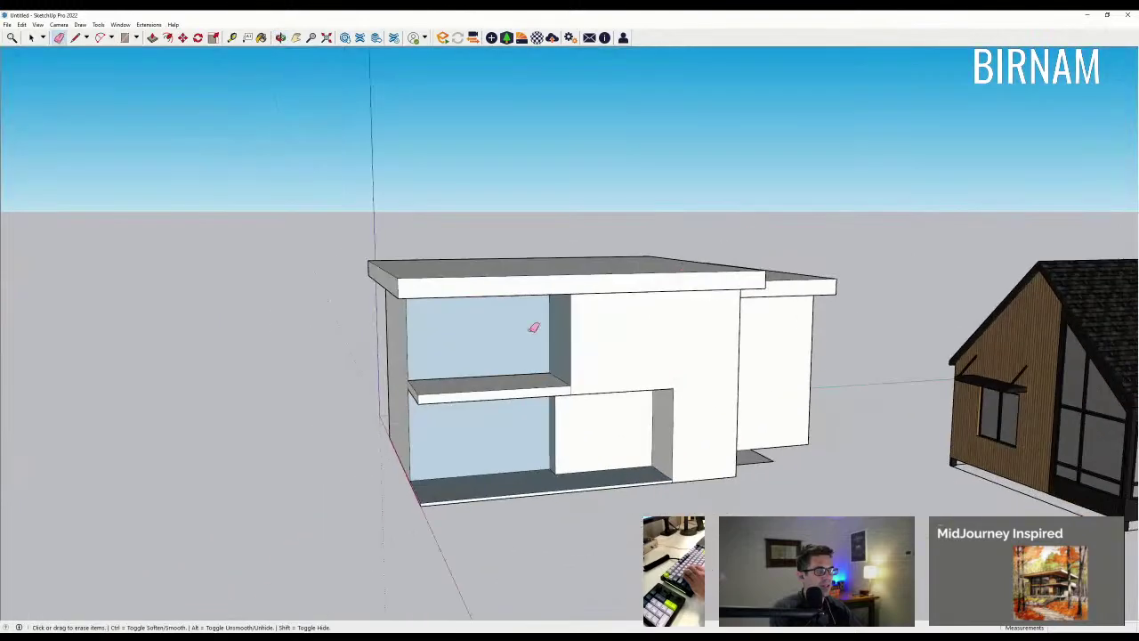
pyautogui.moveTo(534, 326); pyautogui.dragTo(742, 409, button='middle')
pyautogui.moveTo(626, 390)
pyautogui.mouseDown(button='middle')
pyautogui.moveTo(721, 269)
pyautogui.moveTo(709, 364)
pyautogui.moveTo(641, 333)
pyautogui.moveTo(590, 358)
pyautogui.moveTo(682, 333)
pyautogui.moveTo(710, 310)
pyautogui.mouseUp(button='middle')
pyautogui.scroll(1, 637, 380)
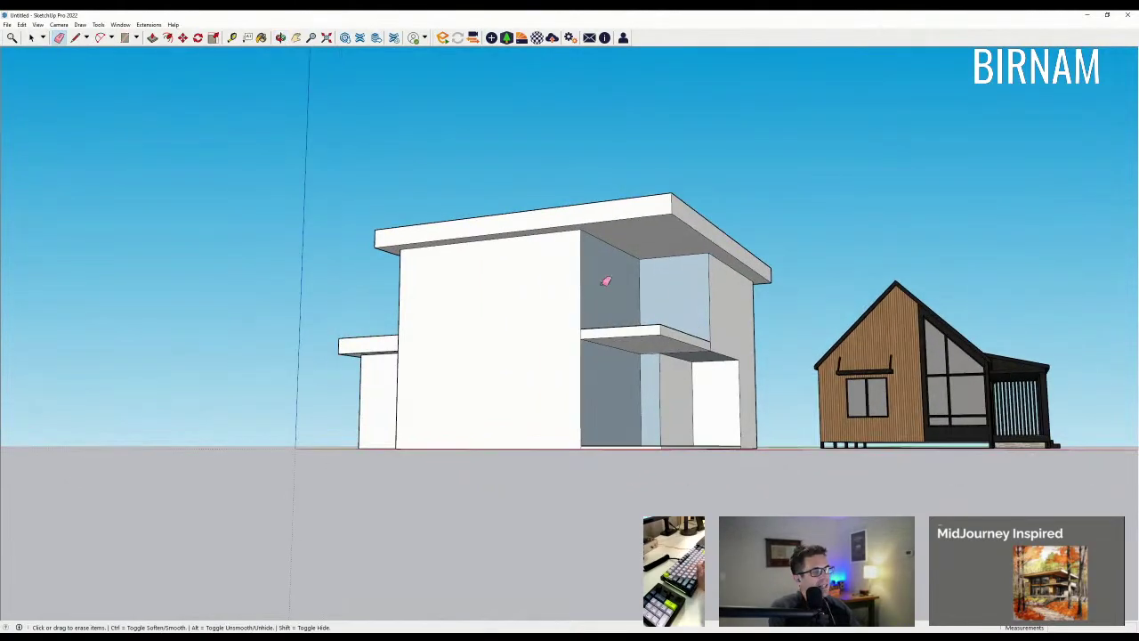
pyautogui.moveTo(595, 242); pyautogui.dragTo(590, 253, button='middle')
pyautogui.scroll(2, 588, 264)
pyautogui.moveTo(649, 314); pyautogui.dragTo(348, 446, button='middle')
pyautogui.moveTo(577, 488); pyautogui.dragTo(539, 452, button='middle')
pyautogui.scroll(2, 577, 569)
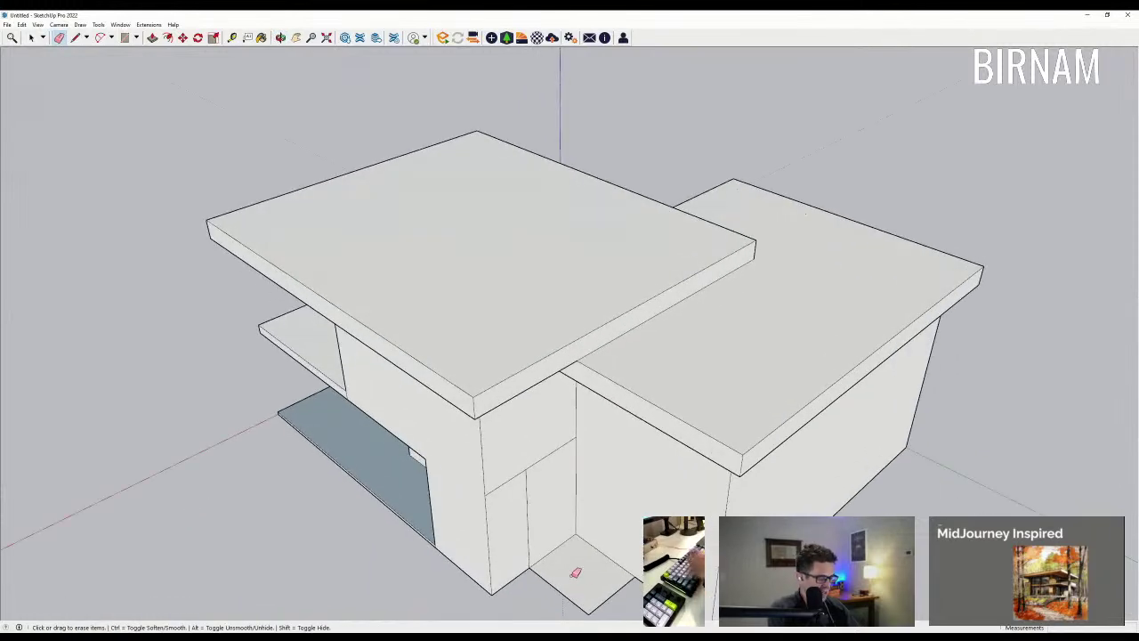
# Step: Raise the small entry pad in the rear inner corner to the height of the side porch floor
pyautogui.press('p')
pyautogui.scroll(2, 566, 578)
pyautogui.click(565, 580)
pyautogui.click(399, 526)
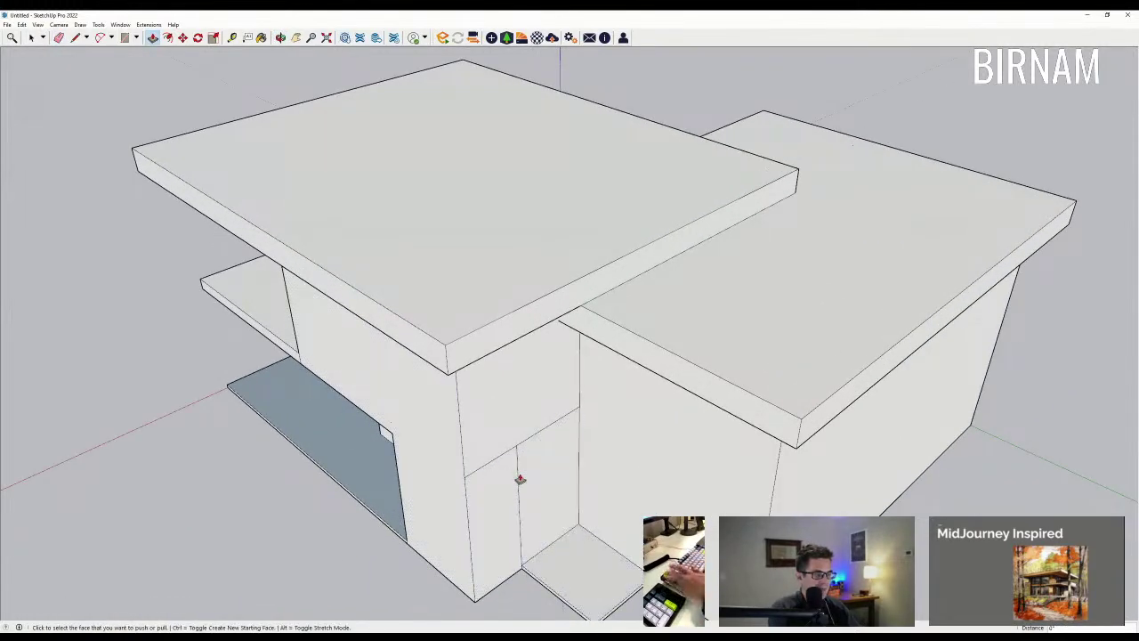
# Step: Extrude the entry pad into a single-storey block topped by a roof layer level with the wall's storey seam, and erase that seam
pyautogui.press('e')
pyautogui.moveTo(528, 479); pyautogui.dragTo(582, 481, button='middle')
pyautogui.press('p')
pyautogui.click(588, 554)
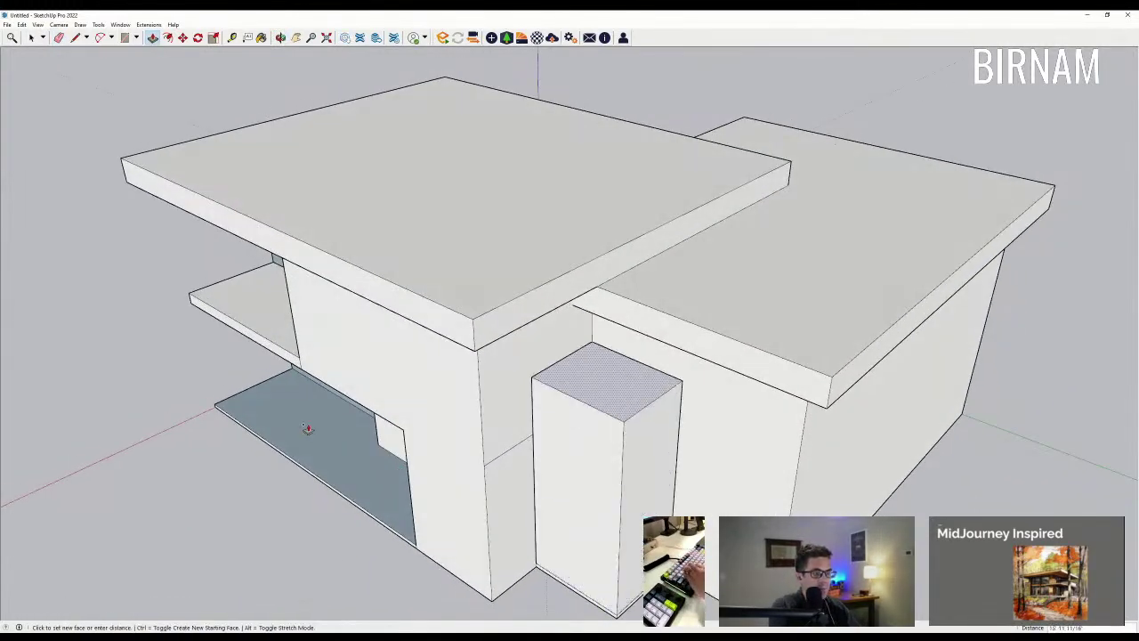
pyautogui.scroll(3, 566, 453)
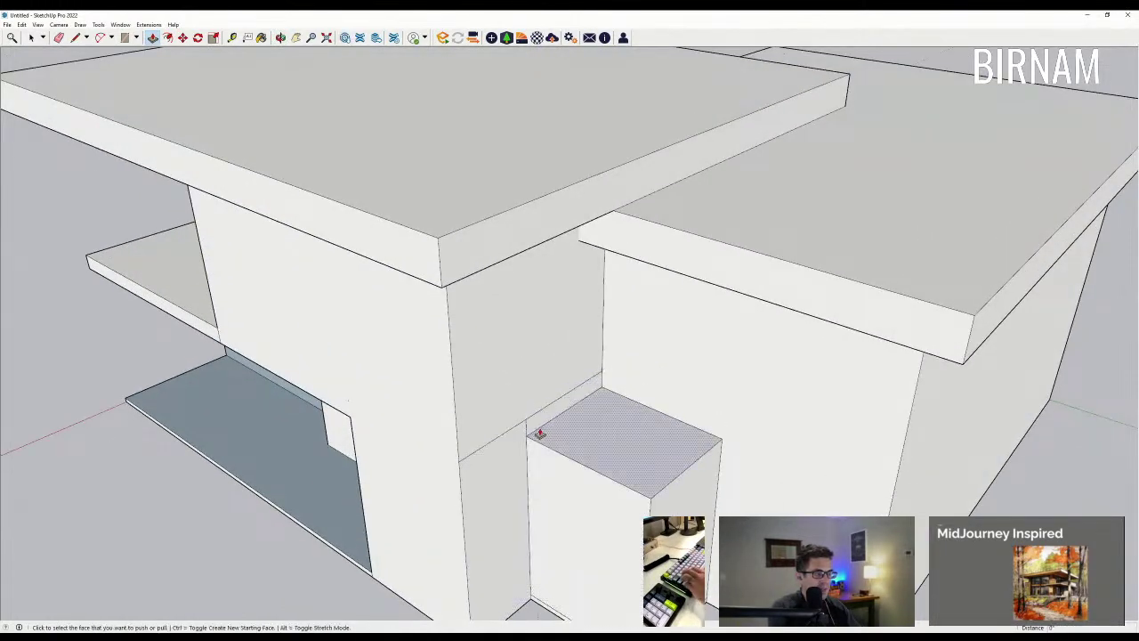
pyautogui.click(512, 429)
pyautogui.press('e')
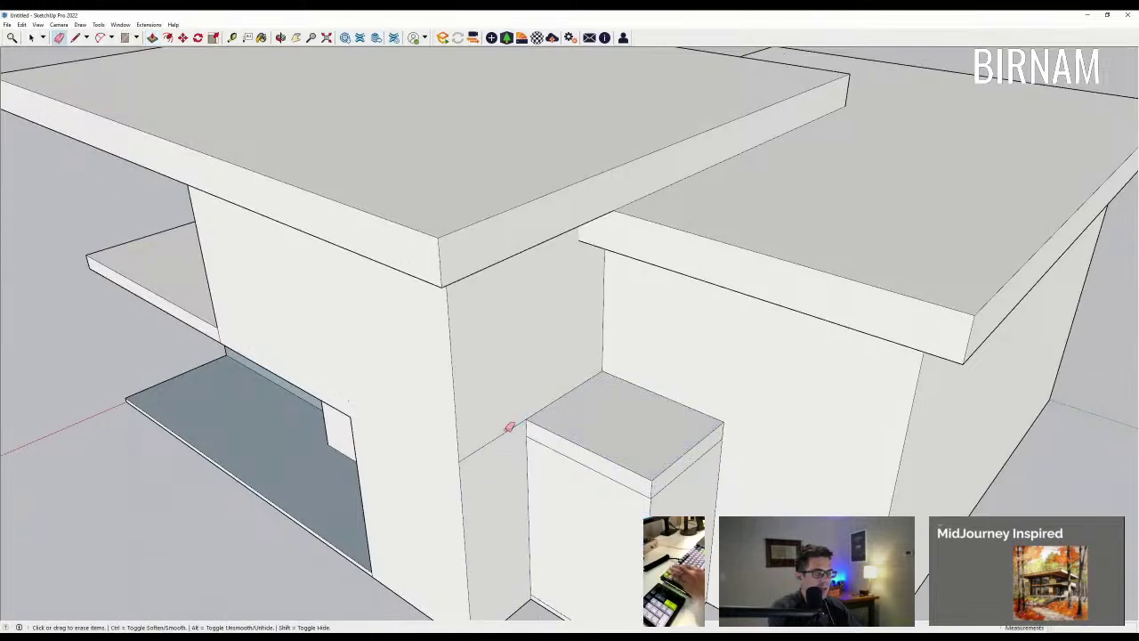
pyautogui.moveTo(570, 534)
pyautogui.mouseDown(button='middle')
pyautogui.moveTo(620, 493)
pyautogui.moveTo(616, 441)
pyautogui.mouseUp(button='middle')
# Step: Pull the two exposed edges of the entry block's roof layer outward 24 inches each
pyautogui.press('p')
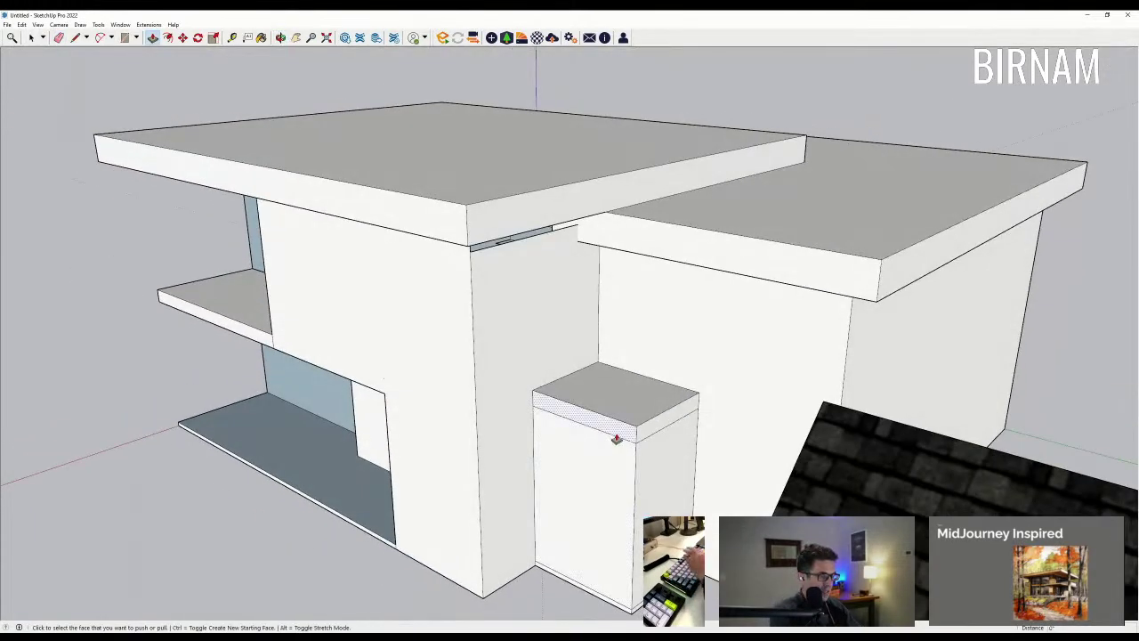
pyautogui.click(615, 440)
pyautogui.write('24')
pyautogui.press('Return')
pyautogui.click(632, 444)
pyautogui.write('24')
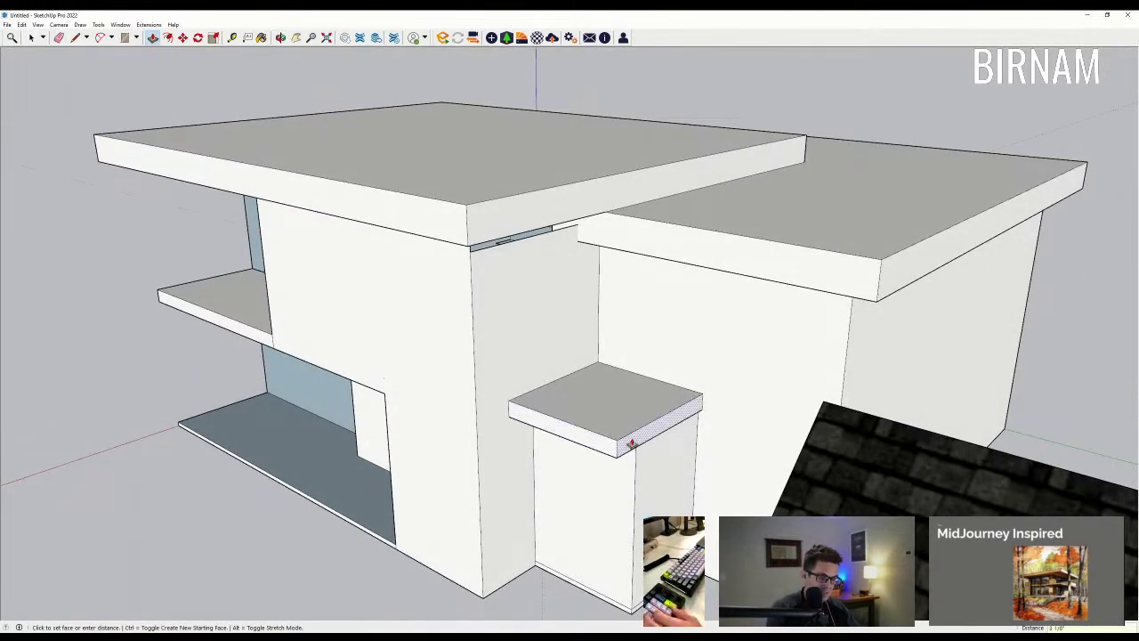
pyautogui.press('Return')
# Step: Move the wood-clad gabled reference house farther away from the new massing
pyautogui.scroll(-5, 632, 444)
pyautogui.moveTo(521, 379); pyautogui.dragTo(801, 356, button='middle')
pyautogui.moveTo(894, 451); pyautogui.dragTo(893, 458, button='middle')
pyautogui.press('space')
pyautogui.click(832, 414)
pyautogui.moveTo(819, 410); pyautogui.dragTo(849, 460, button='middle')
pyautogui.press('m')
pyautogui.click(829, 454)
pyautogui.click(960, 492)
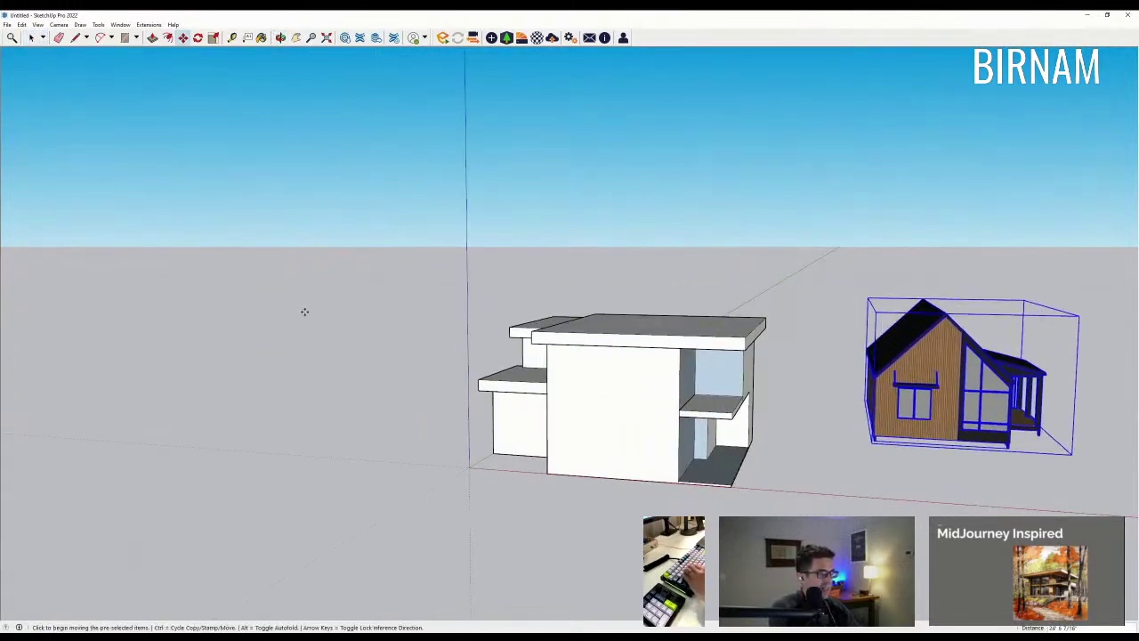
# Step: Draw a vertical line up the front wall to the roof, 30 inches in from the corner beside the lower block
pyautogui.moveTo(495, 463); pyautogui.dragTo(497, 454, button='middle')
pyautogui.press('l')
pyautogui.scroll(3, 497, 454)
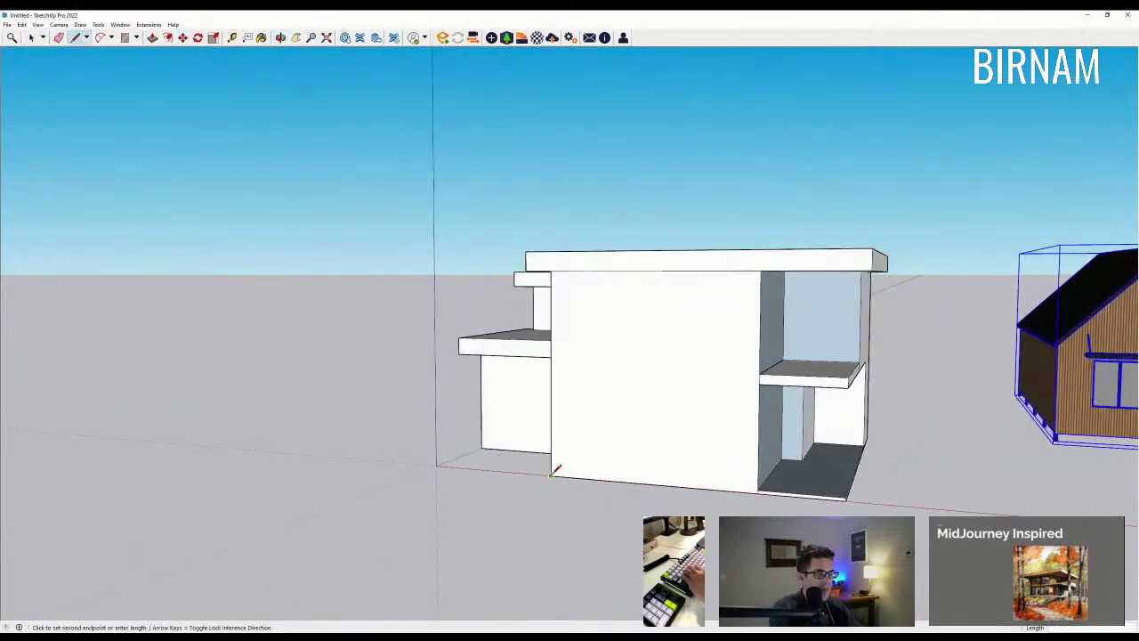
pyautogui.write('30')
pyautogui.press('Return')
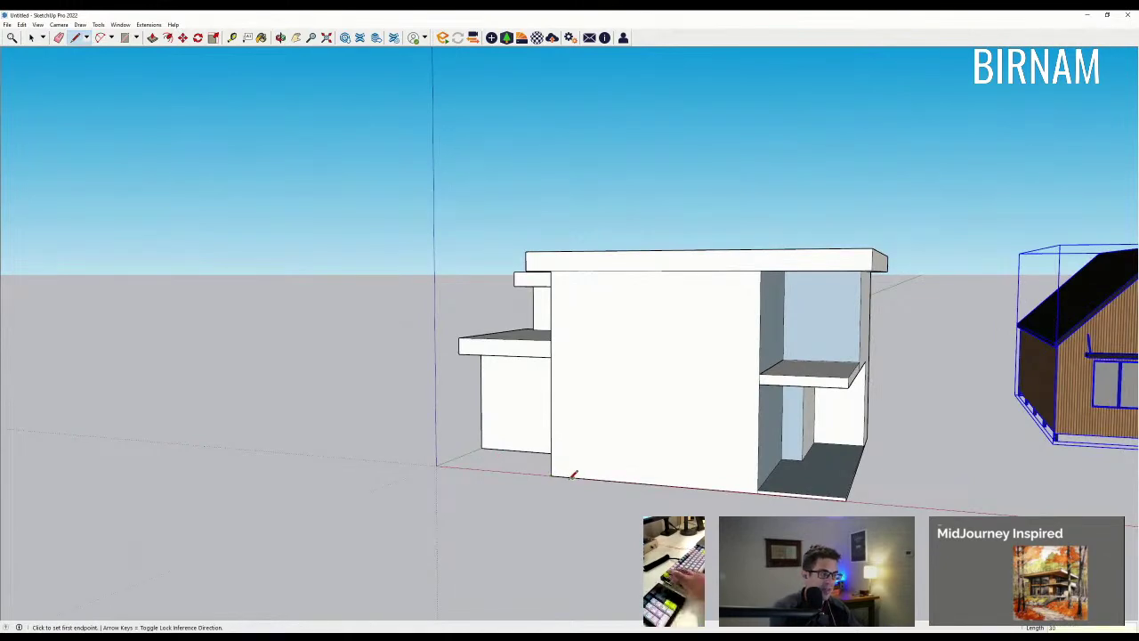
pyautogui.click(572, 477)
pyautogui.moveTo(590, 350); pyautogui.dragTo(704, 487, button='middle')
# Step: Draw a second full-height vertical line on the front wall, 48 inches in from the porch-side corner
pyautogui.scroll(6, 704, 488)
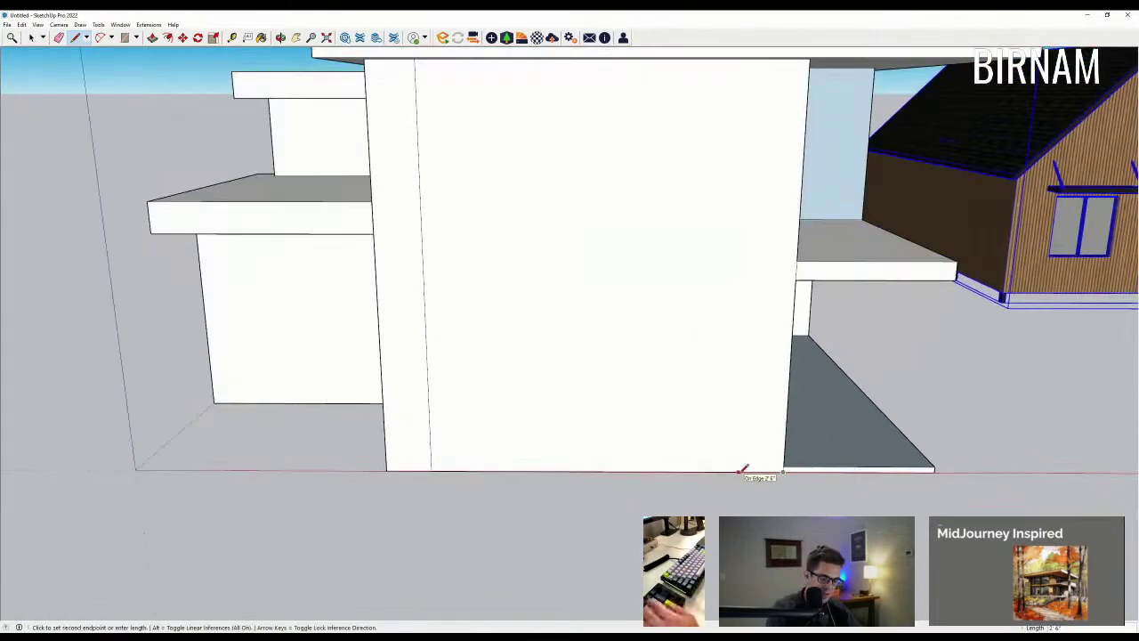
pyautogui.press('Escape')
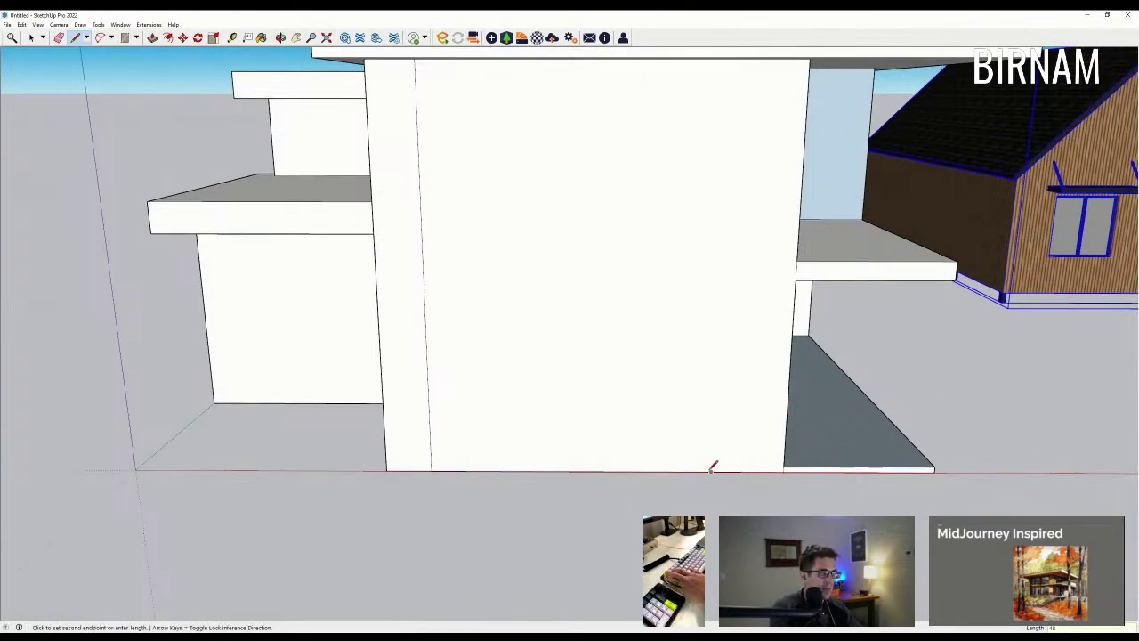
pyautogui.scroll(-3, 739, 356)
pyautogui.scroll(2, 723, 196)
pyautogui.moveTo(720, 148); pyautogui.dragTo(345, 630, button='middle')
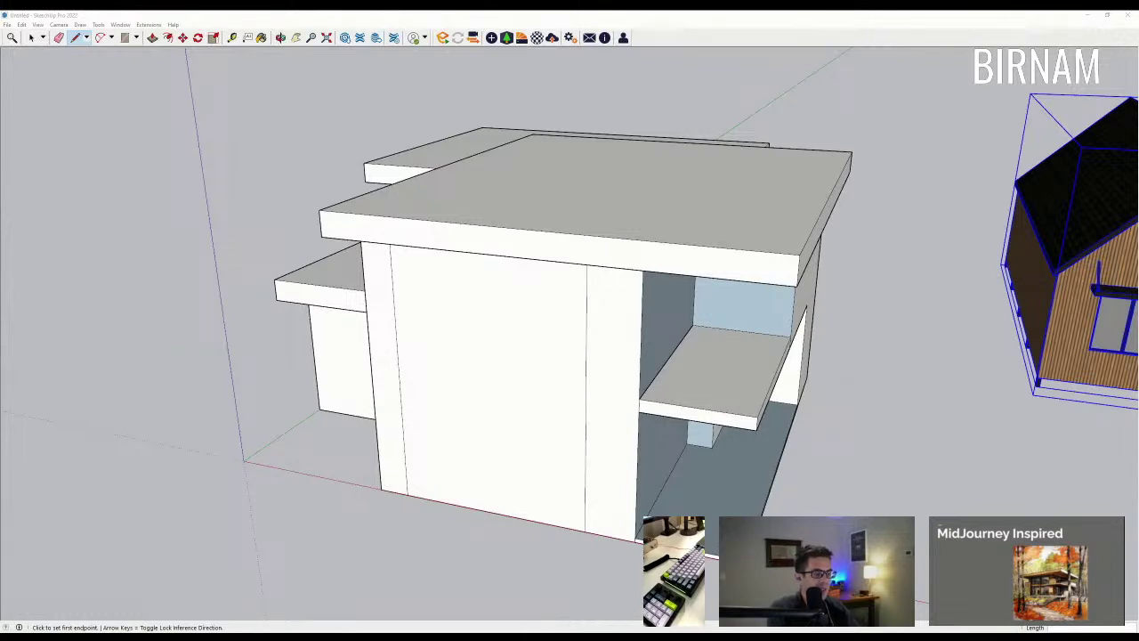
# Step: Try to pull the balcony slab's front edge forward and extend it 4 feet across the adjoining front wall strip
pyautogui.scroll(5, 624, 409)
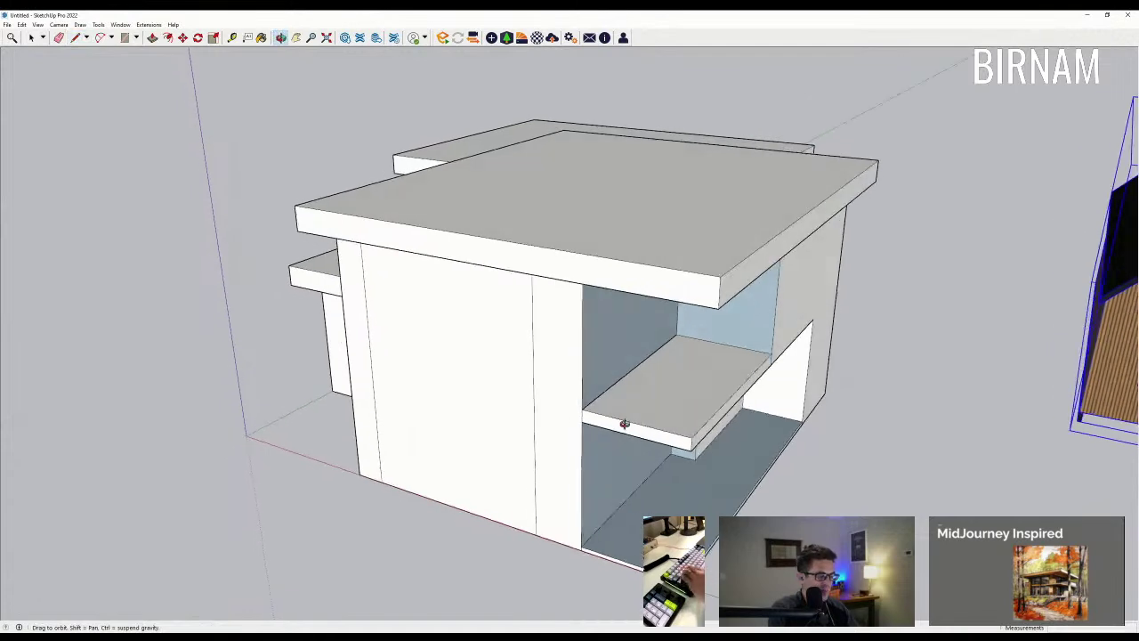
pyautogui.press('p')
pyautogui.scroll(2, 553, 432)
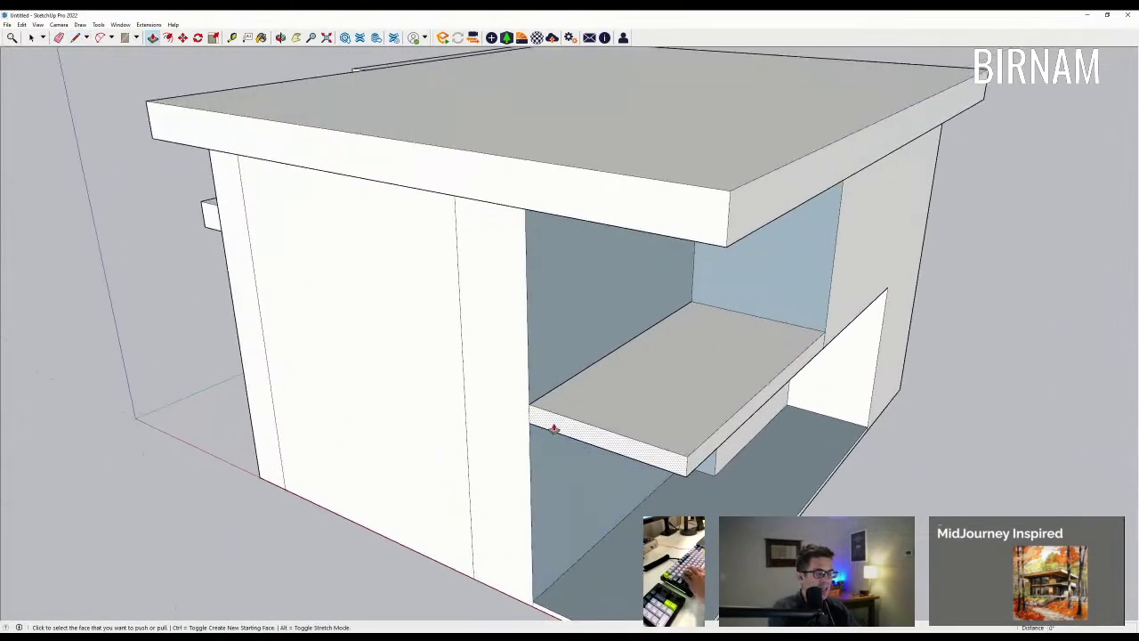
pyautogui.scroll(-6, 553, 430)
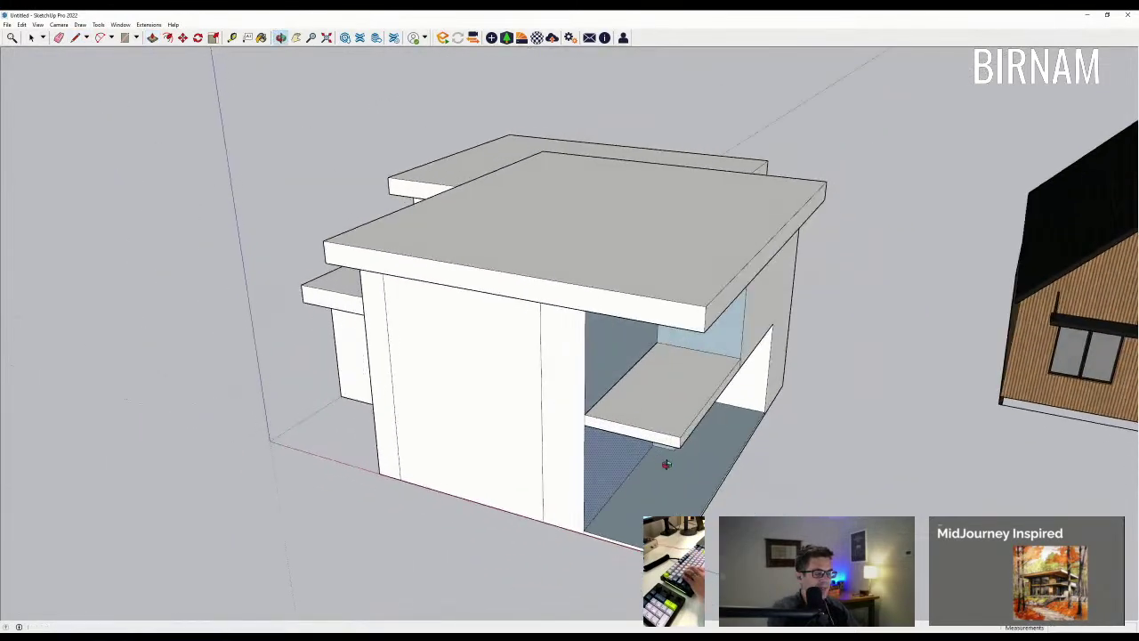
pyautogui.click(604, 432)
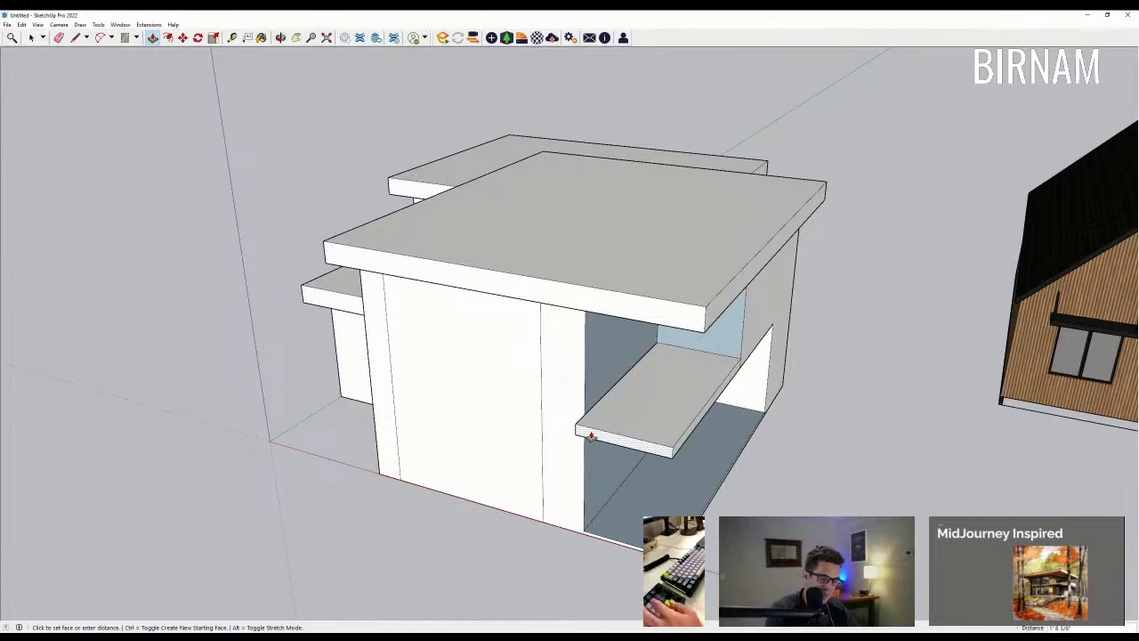
pyautogui.moveTo(591, 437)
pyautogui.mouseDown(button='middle')
pyautogui.moveTo(877, 427)
pyautogui.moveTo(822, 371)
pyautogui.mouseUp(button='middle')
pyautogui.scroll(3, 766, 365)
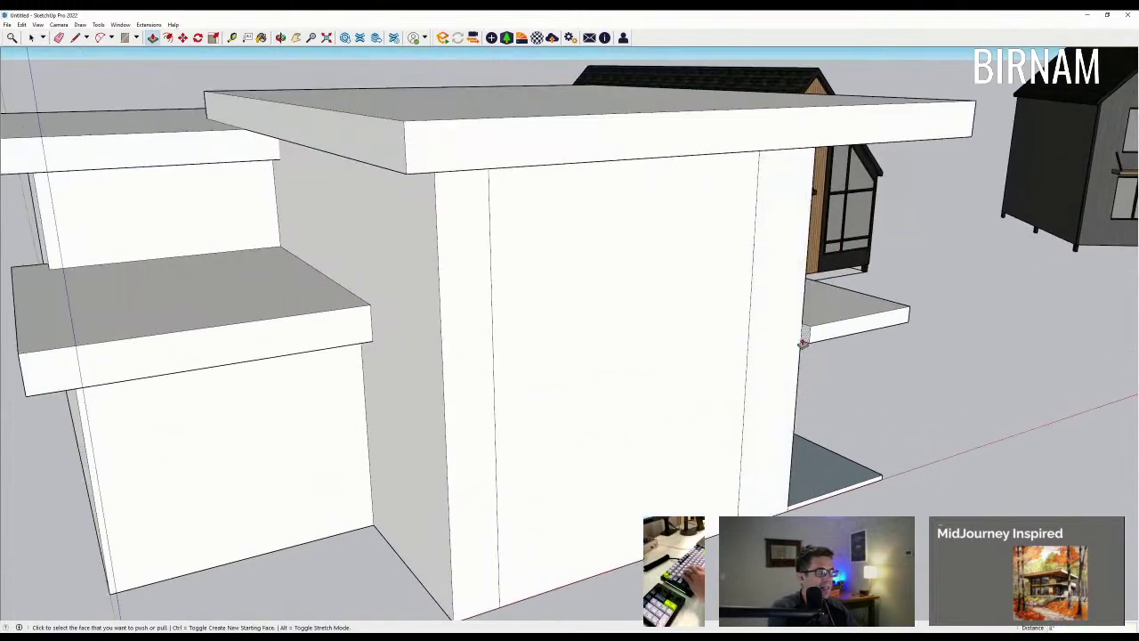
pyautogui.click(749, 375)
pyautogui.scroll(-6, 712, 369)
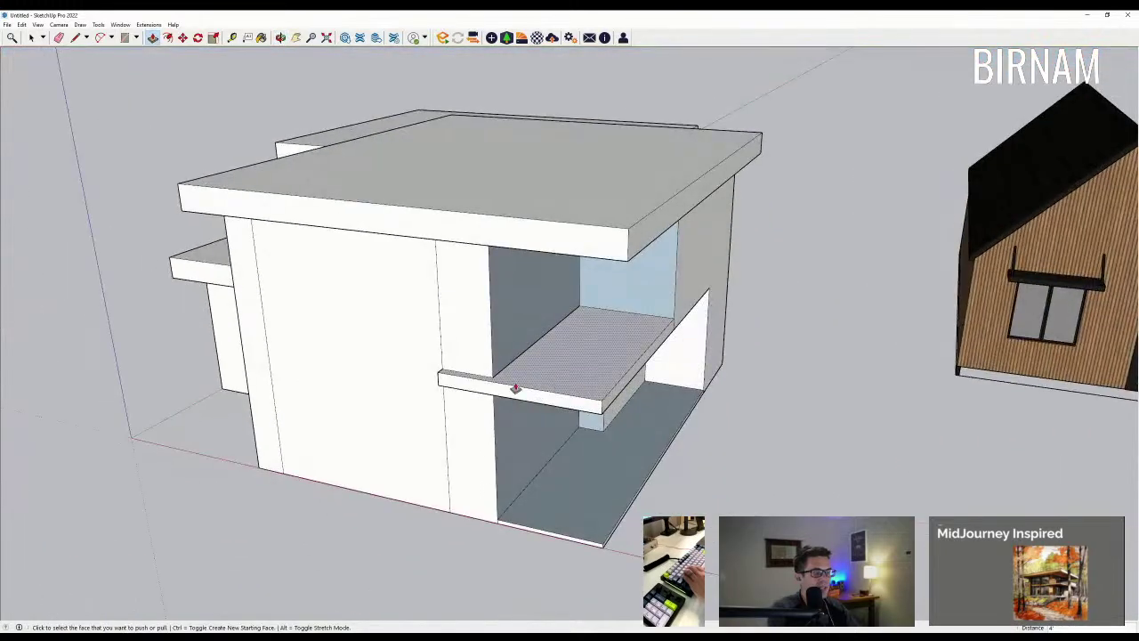
pyautogui.moveTo(515, 389)
pyautogui.mouseDown(button='middle')
pyautogui.moveTo(431, 435)
pyautogui.moveTo(509, 419)
pyautogui.moveTo(472, 449)
pyautogui.mouseUp(button='middle')
# Step: Push the middle panel of the front wall inward 6 inches between the two corner strips
pyautogui.scroll(3, 458, 481)
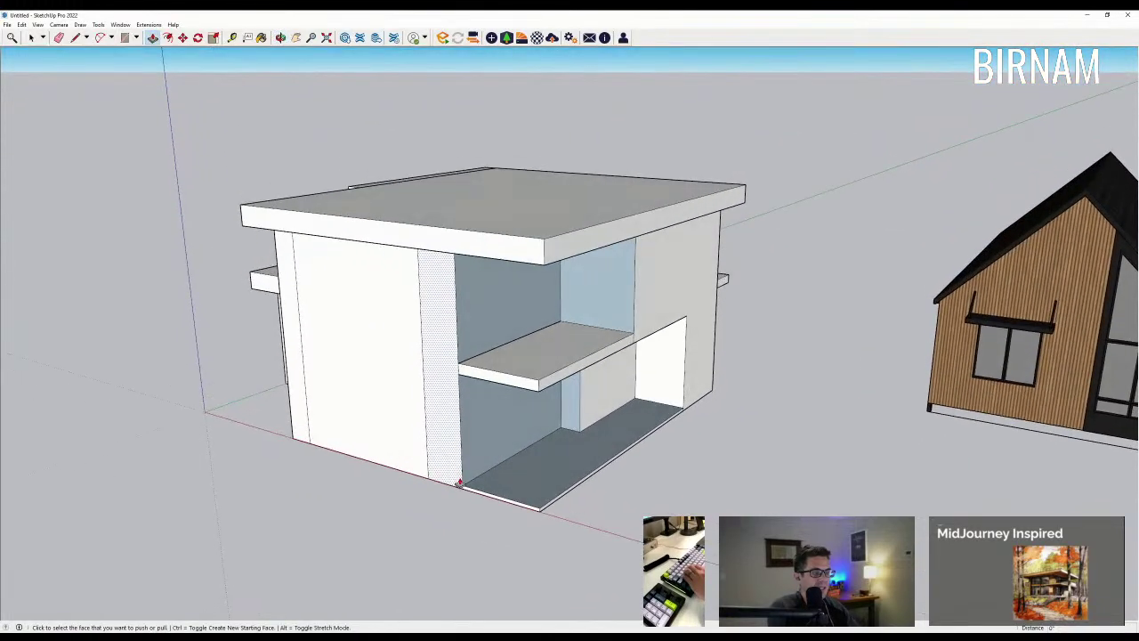
pyautogui.scroll(1, 458, 484)
pyautogui.moveTo(445, 471); pyautogui.dragTo(425, 458, button='middle')
pyautogui.scroll(2, 547, 394)
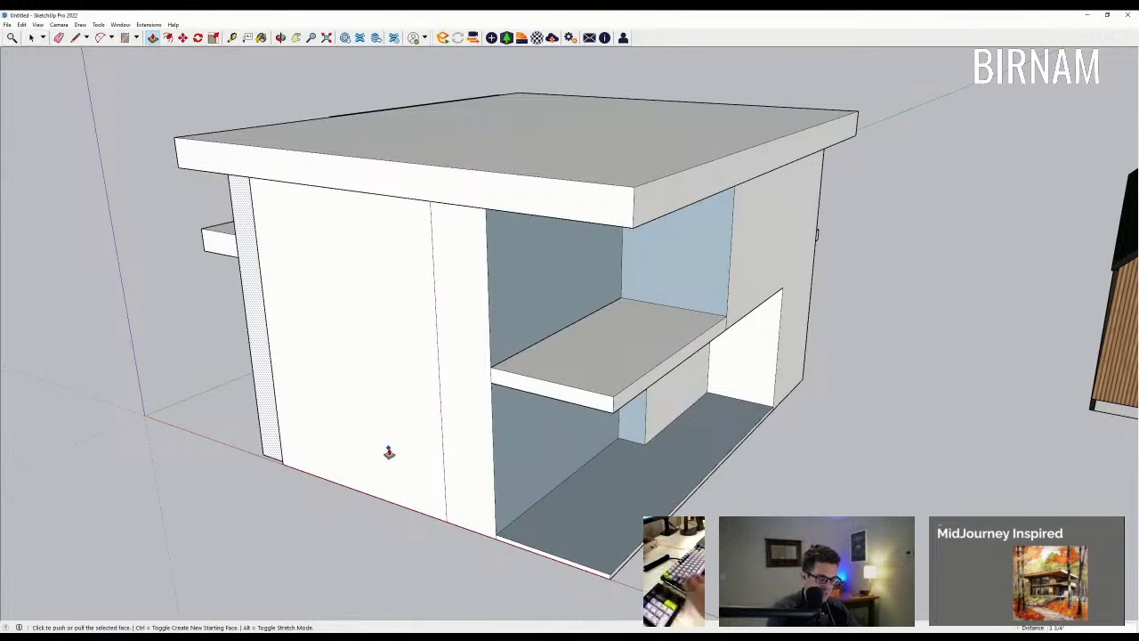
pyautogui.click(386, 454)
pyautogui.press('Escape')
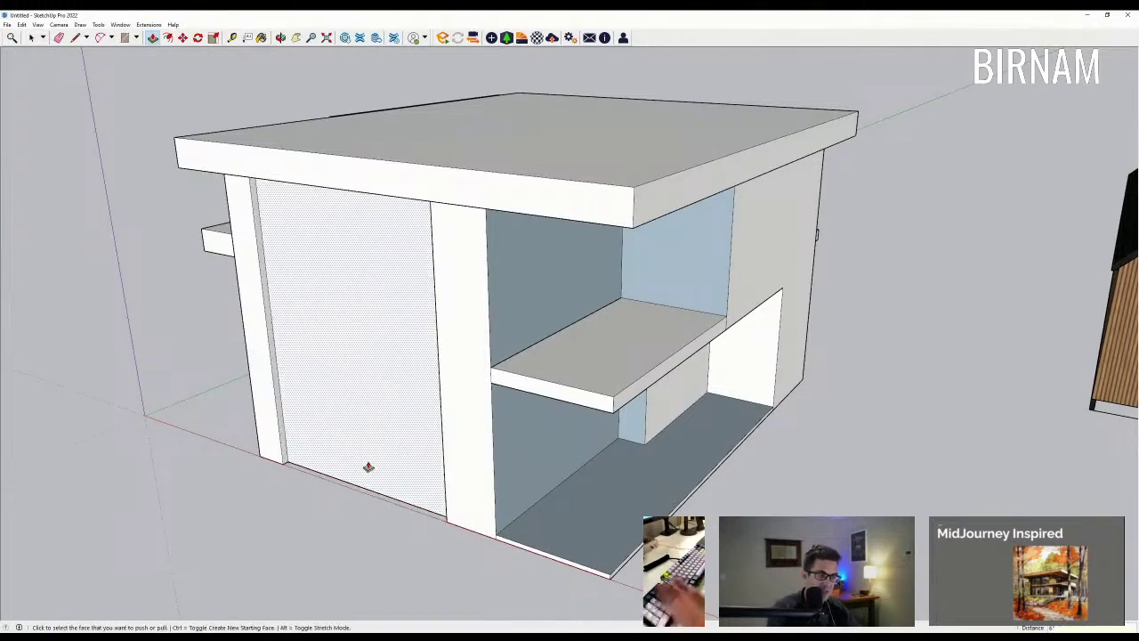
# Step: Draw a vertical line on the recessed porch wall from floor to roof, 48 inches back from the front corner
pyautogui.moveTo(369, 470); pyautogui.dragTo(480, 404, button='middle')
pyautogui.scroll(5, 485, 418)
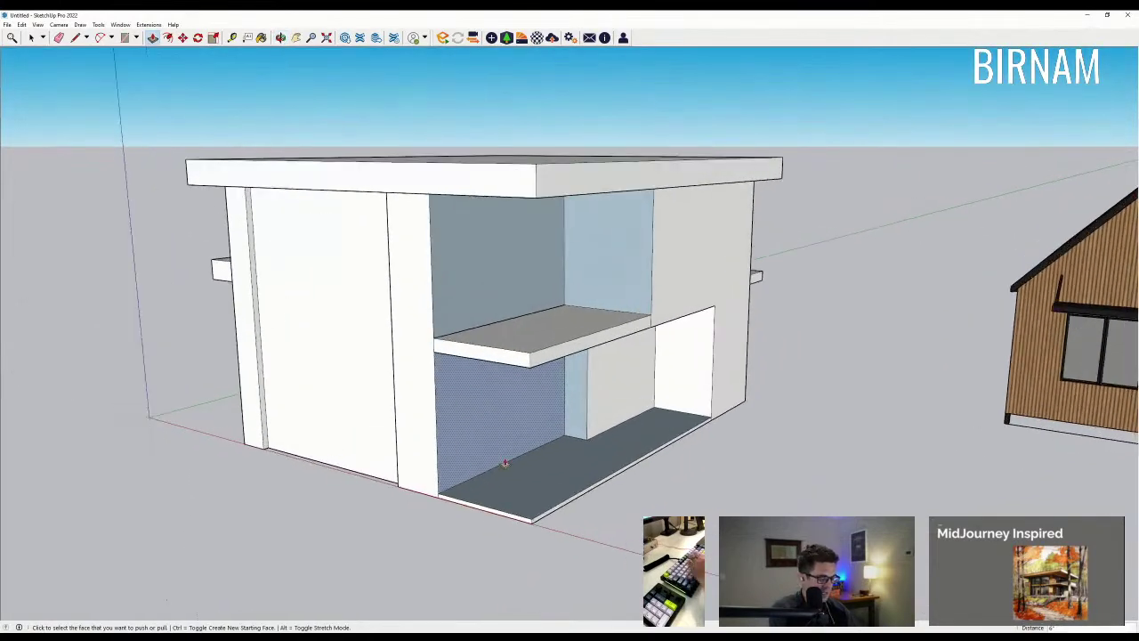
pyautogui.press('l')
pyautogui.click(434, 500)
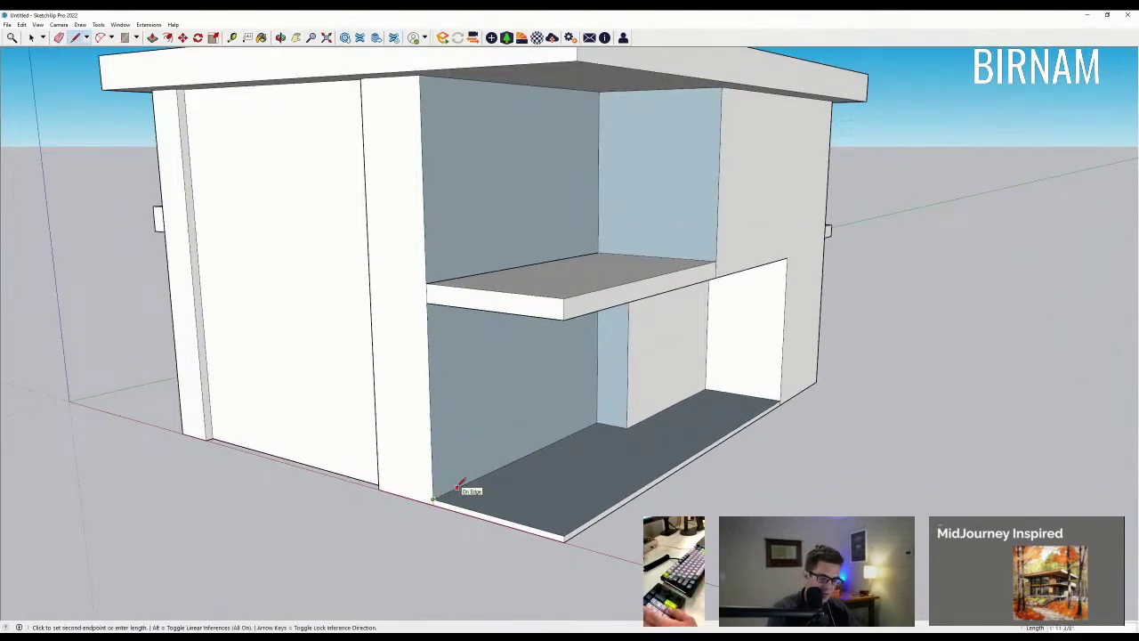
pyautogui.write('48')
pyautogui.press('Return')
pyautogui.moveTo(480, 475); pyautogui.dragTo(474, 170, button='middle')
pyautogui.click(478, 96)
pyautogui.moveTo(478, 96); pyautogui.dragTo(499, 196, button='middle')
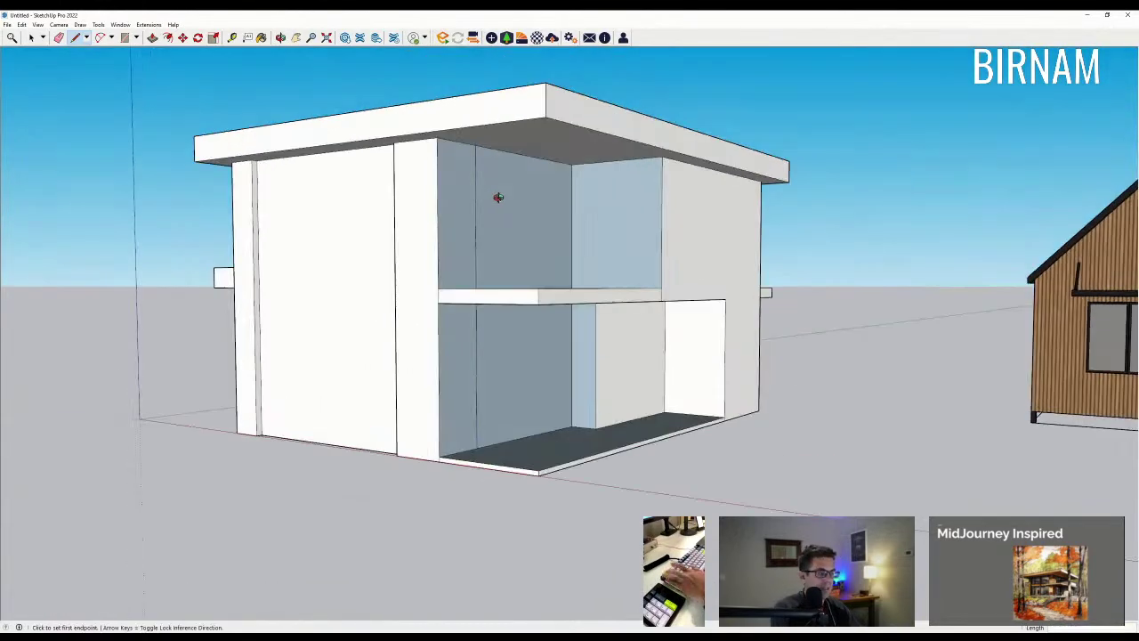
# Step: Recess the porch wall panels behind the new line 6 inches, both above and below the balcony slab
pyautogui.press('p')
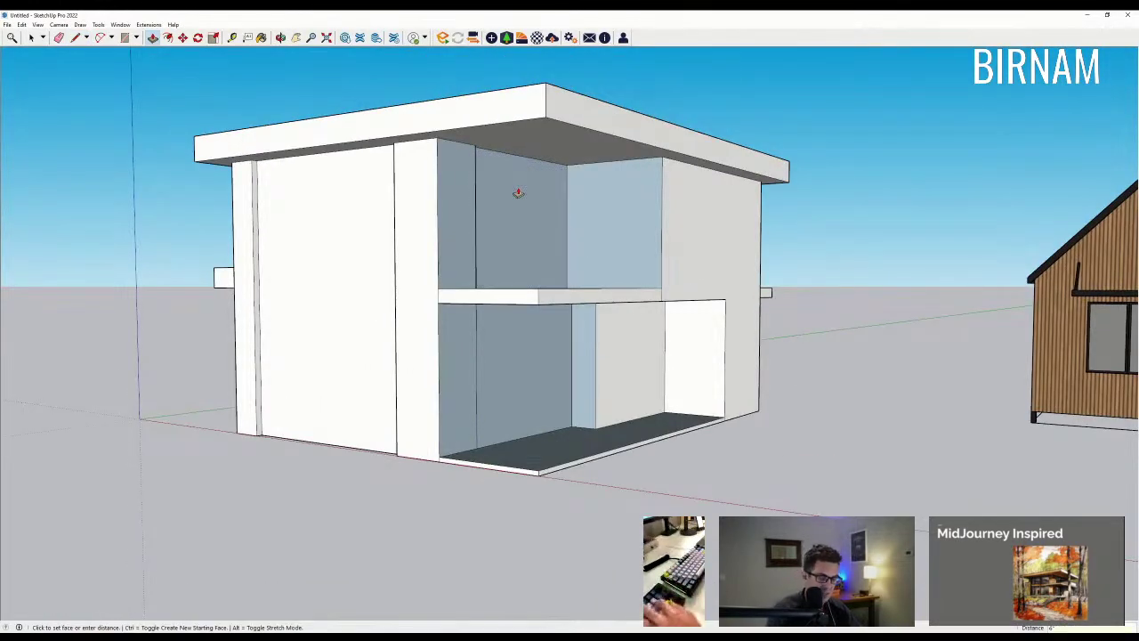
pyautogui.click(546, 415)
pyautogui.write('6')
pyautogui.press('Return')
pyautogui.moveTo(540, 392)
pyautogui.mouseDown(button='middle')
pyautogui.moveTo(686, 394)
pyautogui.moveTo(501, 382)
pyautogui.mouseUp(button='middle')
pyautogui.scroll(-3, 643, 400)
pyautogui.scroll(3, 554, 360)
pyautogui.press('e')
# Step: Draw a 12-inch square post outline at the outer front corner of the porch floor
pyautogui.moveTo(569, 370)
pyautogui.mouseDown(button='middle')
pyautogui.moveTo(605, 507)
pyautogui.moveTo(615, 351)
pyautogui.moveTo(602, 300)
pyautogui.moveTo(641, 577)
pyautogui.mouseUp(button='middle')
pyautogui.press('l')
pyautogui.click(641, 577)
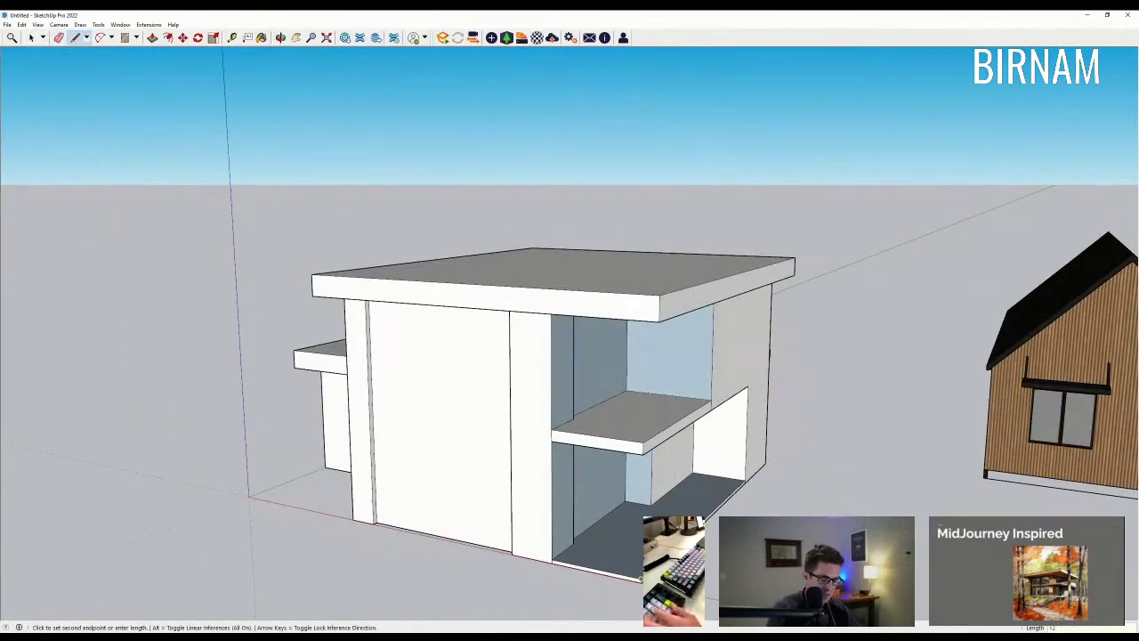
pyautogui.press('Escape')
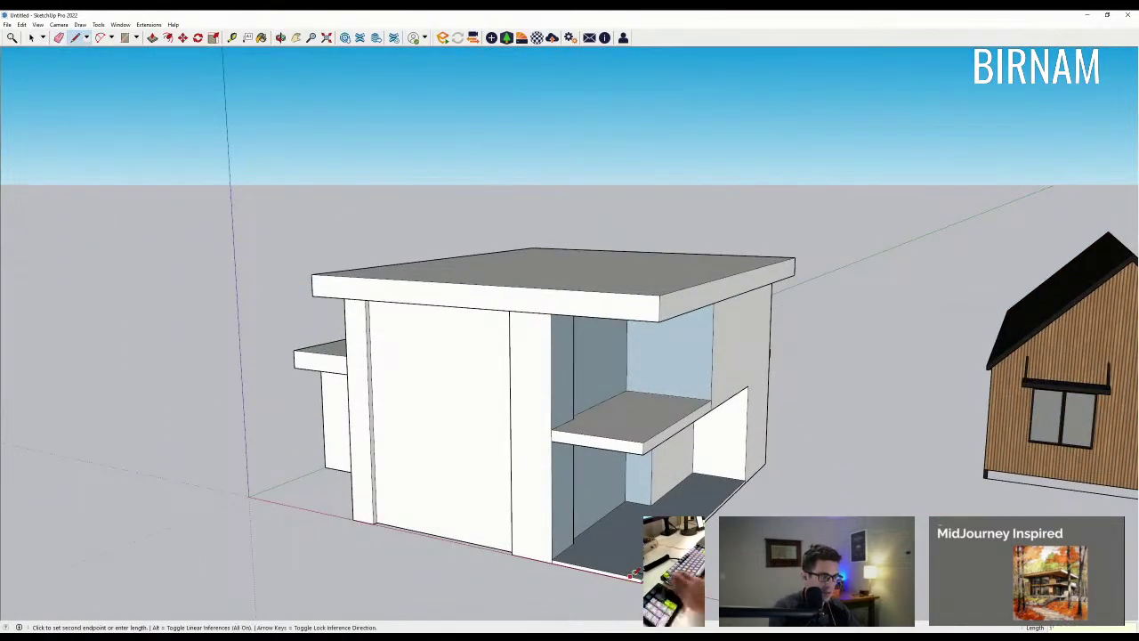
pyautogui.scroll(3, 636, 575)
# Step: Extrude the post outline through the balcony slab up to the main roof's underside and erase the seams where it crosses the slab
pyautogui.press('p')
pyautogui.click(634, 578)
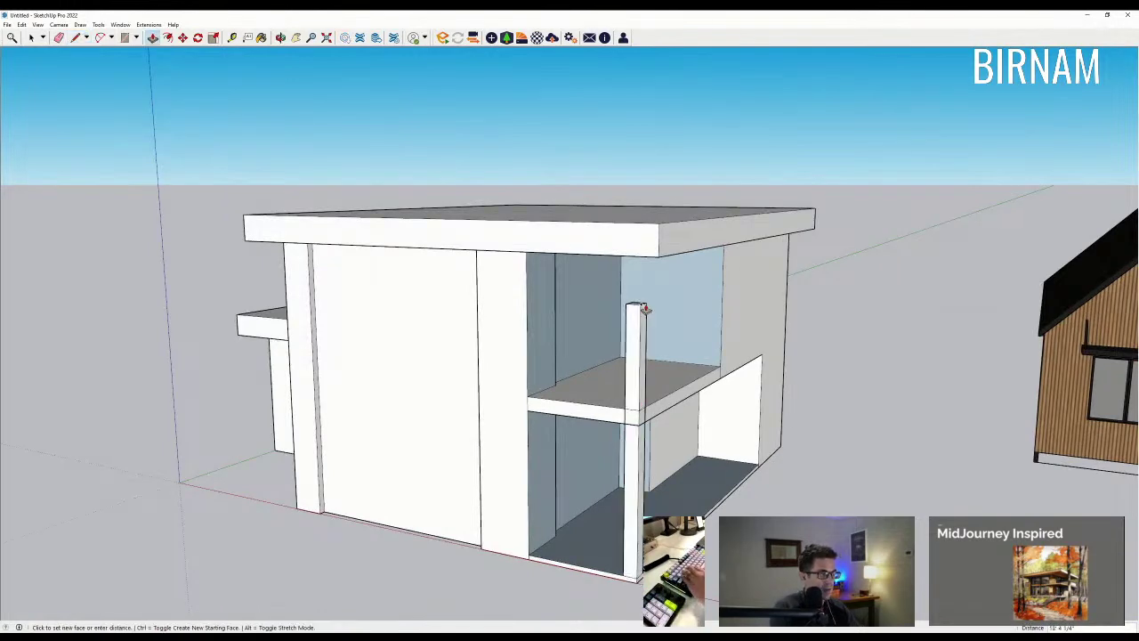
pyautogui.click(660, 258)
pyautogui.moveTo(671, 341); pyautogui.dragTo(614, 322, button='middle')
pyautogui.scroll(3, 603, 364)
pyautogui.press('e')
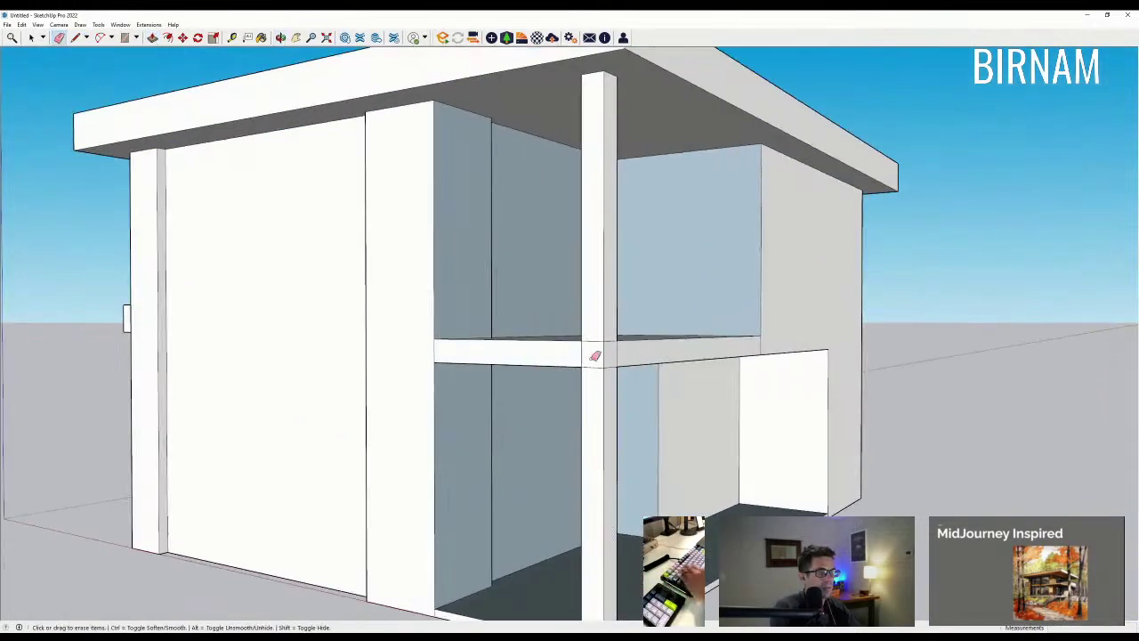
pyautogui.scroll(-3, 627, 349)
pyautogui.moveTo(596, 387); pyautogui.dragTo(697, 376, button='middle')
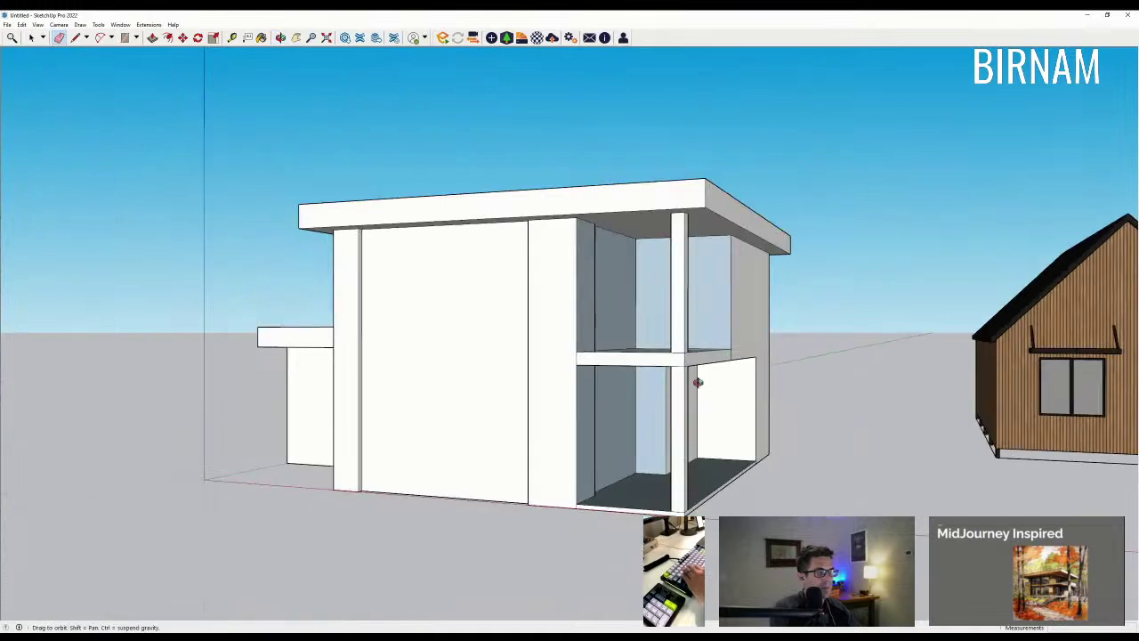
# Step: Remove the full-height post from the porch corner
pyautogui.scroll(1, 711, 338)
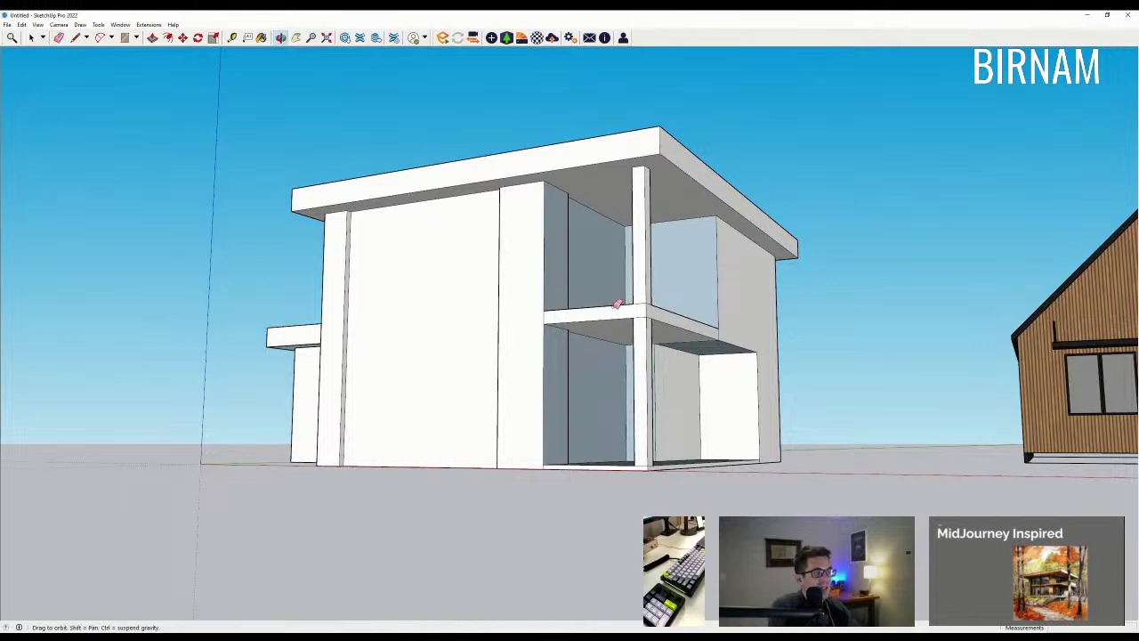
pyautogui.moveTo(617, 305)
pyautogui.mouseDown(button='middle')
pyautogui.moveTo(600, 400)
pyautogui.moveTo(606, 455)
pyautogui.mouseUp(button='middle')
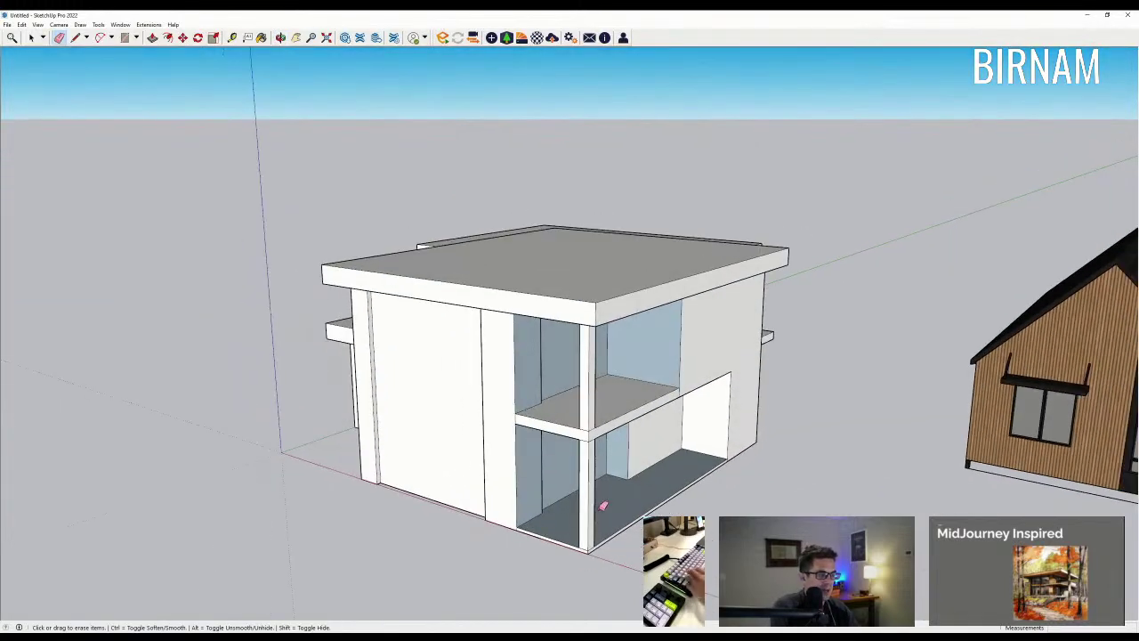
pyautogui.moveTo(547, 433); pyautogui.dragTo(539, 527, button='middle')
pyautogui.scroll(1, 541, 540)
pyautogui.scroll(-1, 561, 431)
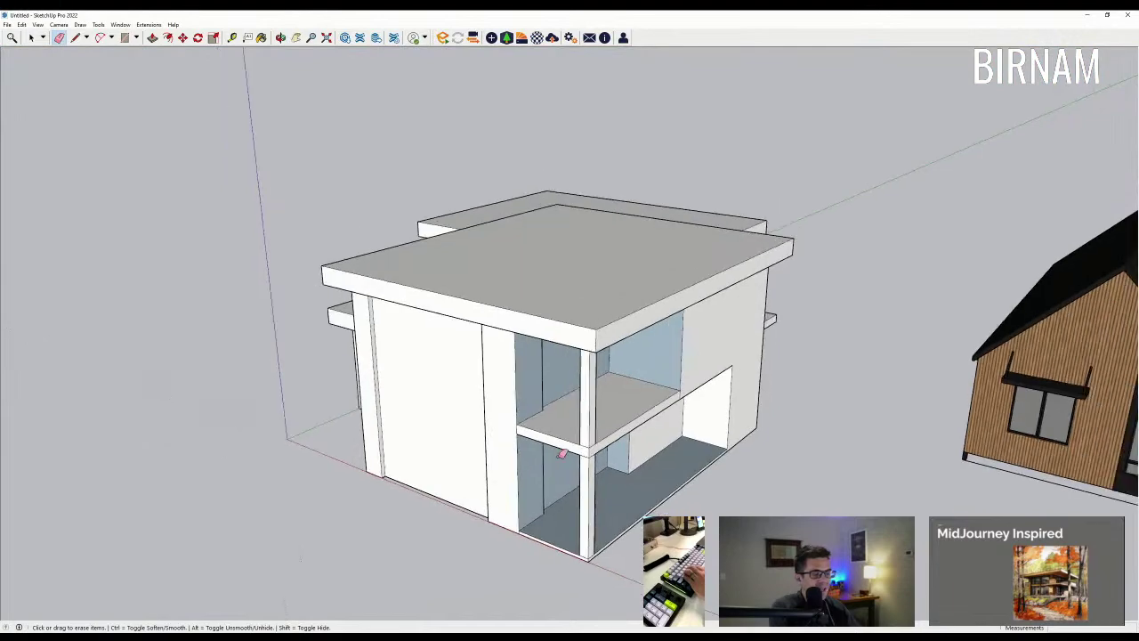
pyautogui.moveTo(561, 455)
pyautogui.mouseDown(button='middle')
pyautogui.moveTo(692, 514)
pyautogui.moveTo(621, 318)
pyautogui.moveTo(623, 288)
pyautogui.moveTo(710, 341)
pyautogui.moveTo(491, 363)
pyautogui.moveTo(621, 534)
pyautogui.moveTo(617, 579)
pyautogui.moveTo(628, 338)
pyautogui.moveTo(636, 330)
pyautogui.moveTo(646, 344)
pyautogui.moveTo(628, 539)
pyautogui.mouseUp(button='middle')
pyautogui.press('e')
pyautogui.scroll(1, 680, 331)
# Step: Draw a 12-inch square at the porch floor's outer front corner and extrude it up to the balcony slab's underside
pyautogui.press('l')
pyautogui.scroll(3, 616, 562)
pyautogui.click(599, 573)
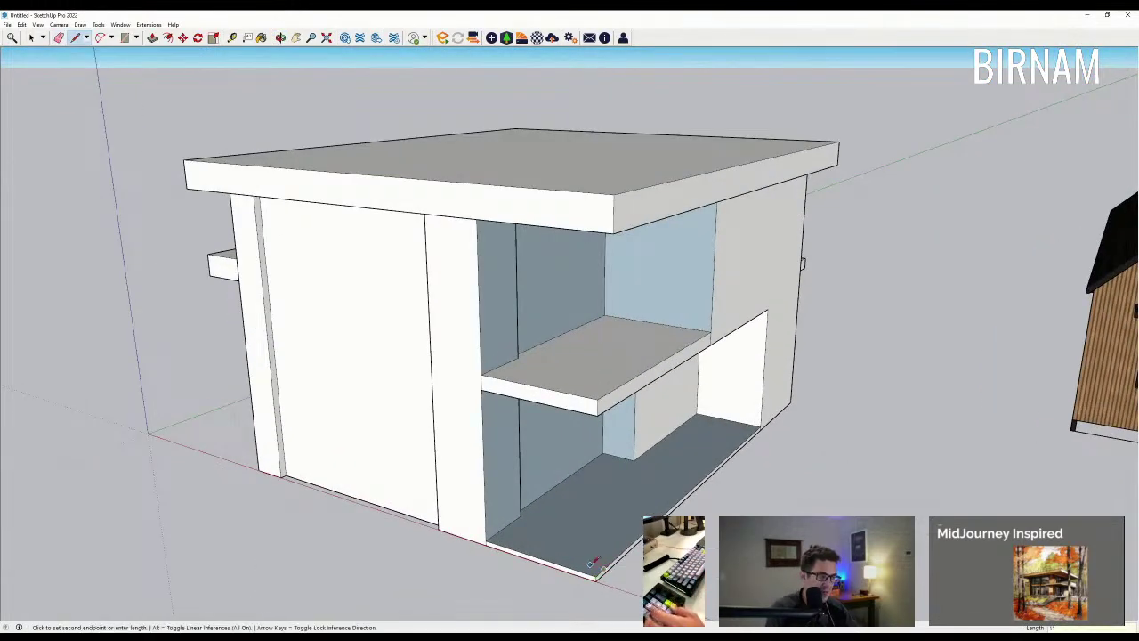
pyautogui.press('p')
pyautogui.moveTo(590, 564); pyautogui.dragTo(608, 530, button='middle')
pyautogui.click(608, 530)
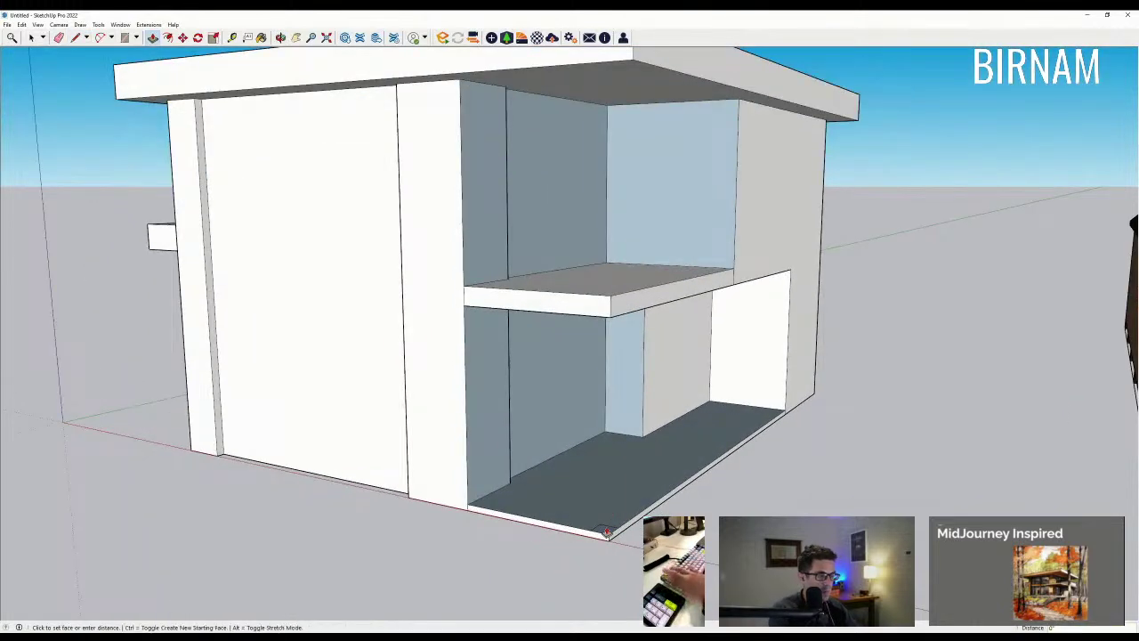
pyautogui.click(584, 318)
pyautogui.moveTo(600, 369); pyautogui.dragTo(699, 223, button='middle')
pyautogui.scroll(-3, 588, 332)
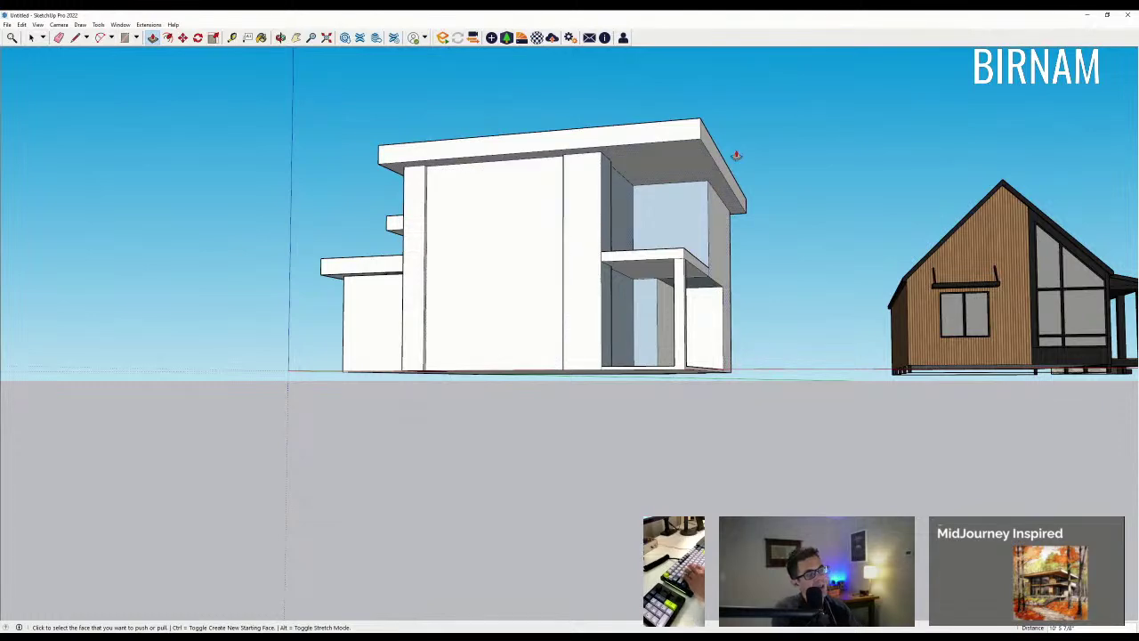
# Step: Close the open underside of the single-storey block's roof overhang by drawing its missing edge at the main wall
pyautogui.moveTo(666, 173); pyautogui.dragTo(463, 296, button='middle')
pyautogui.scroll(5, 579, 308)
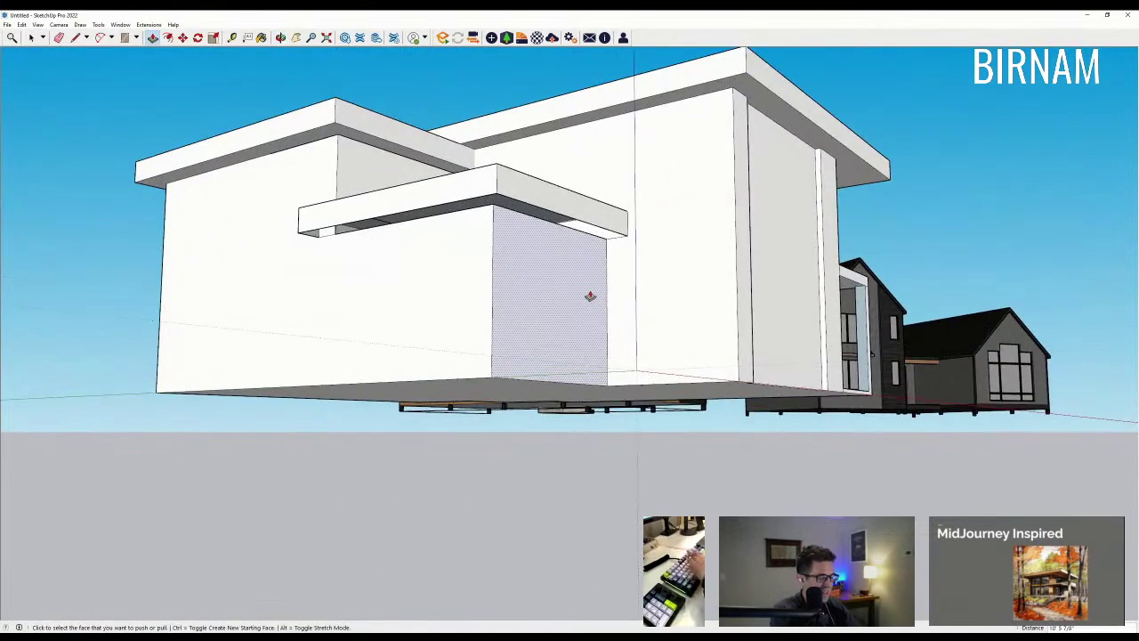
pyautogui.press('l')
pyautogui.click(612, 225)
pyautogui.click(638, 221)
pyautogui.press('e')
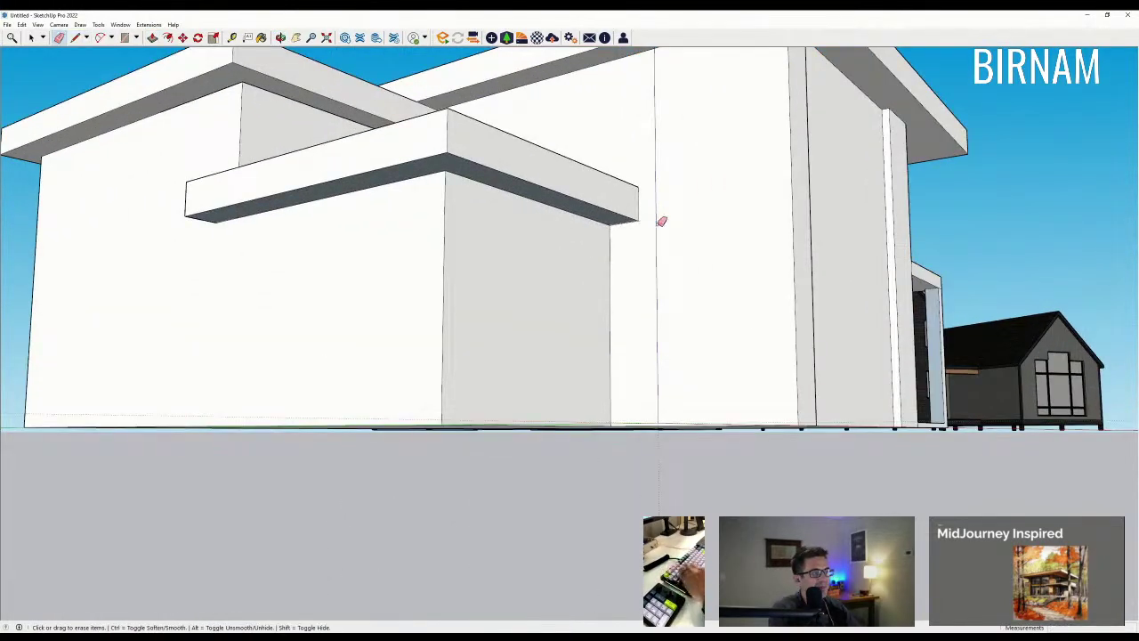
pyautogui.moveTo(662, 222); pyautogui.dragTo(452, 313, button='middle')
# Step: Select the corner post beneath the balcony slab
pyautogui.moveTo(681, 334)
pyautogui.mouseDown(button='middle')
pyautogui.moveTo(574, 345)
pyautogui.moveTo(555, 265)
pyautogui.moveTo(566, 325)
pyautogui.mouseUp(button='middle')
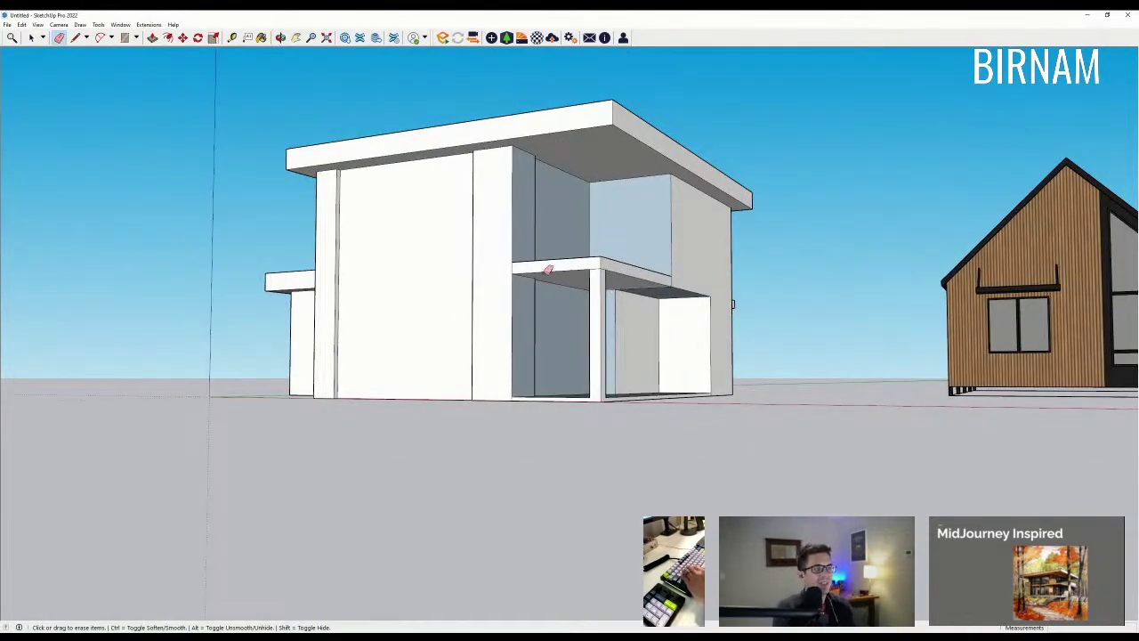
pyautogui.moveTo(549, 269); pyautogui.dragTo(569, 293, button='middle')
pyautogui.moveTo(462, 259)
pyautogui.mouseDown(button='middle')
pyautogui.moveTo(438, 246)
pyautogui.moveTo(458, 247)
pyautogui.mouseUp(button='middle')
pyautogui.scroll(4, 741, 358)
pyautogui.moveTo(742, 359); pyautogui.dragTo(773, 354, button='middle')
pyautogui.moveTo(773, 353); pyautogui.dragTo(741, 367)
pyautogui.moveTo(740, 367); pyautogui.dragTo(661, 466, button='middle')
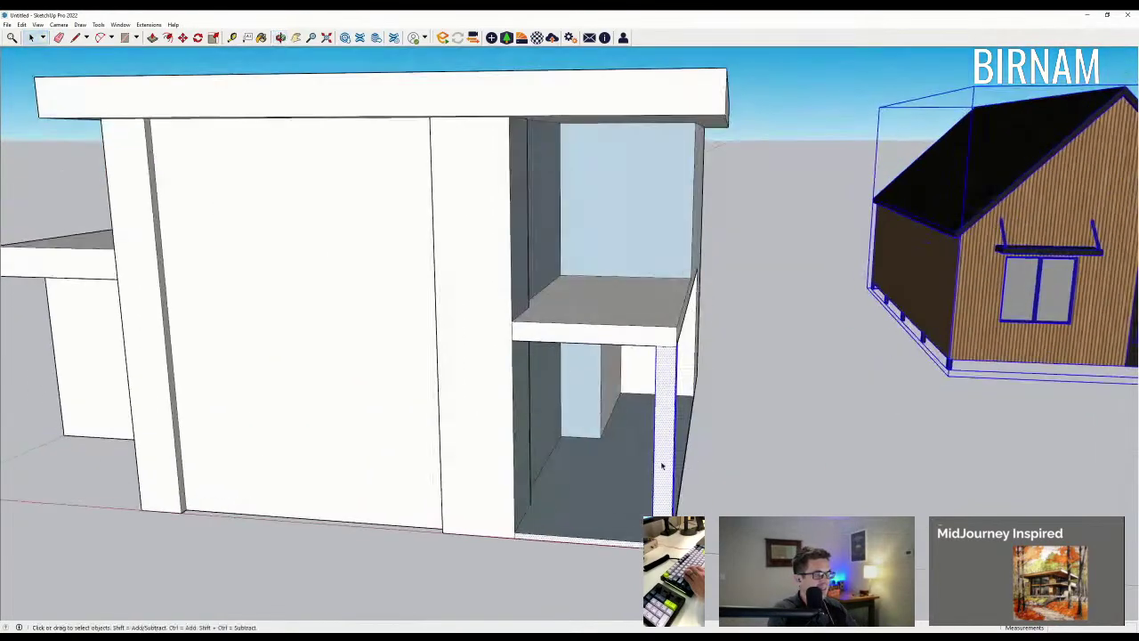
# Step: Outline a post-sized square at the balcony slab's outer front corner and extrude it up to the roof's underside
pyautogui.scroll(5, 661, 466)
pyautogui.press('l')
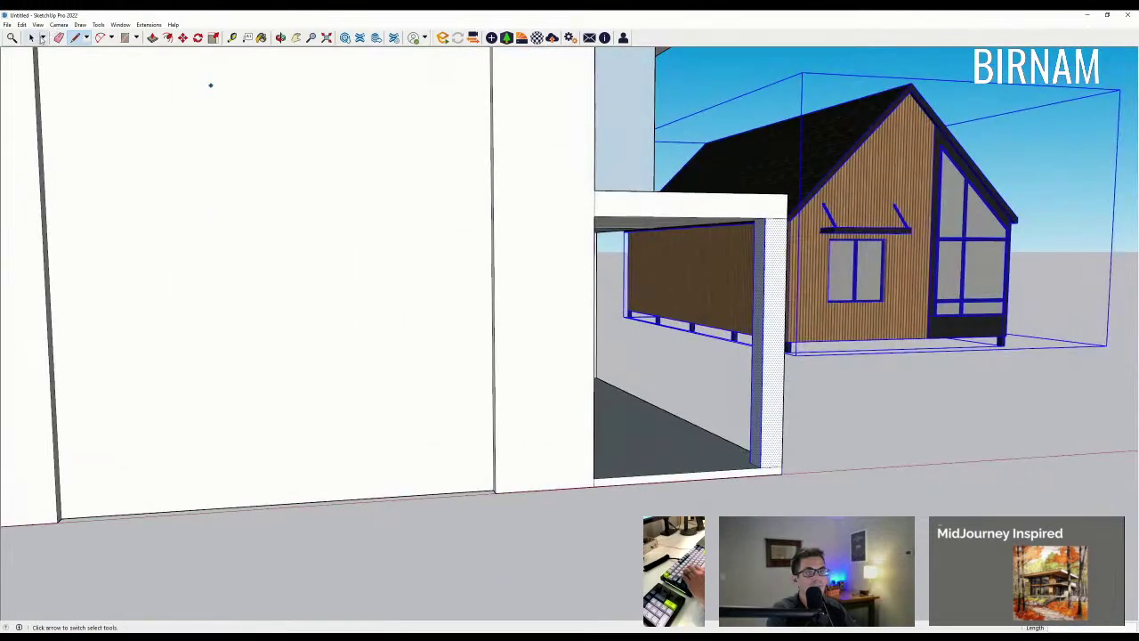
pyautogui.click(33, 38)
pyautogui.moveTo(846, 408)
pyautogui.mouseDown(button='middle')
pyautogui.moveTo(821, 433)
pyautogui.moveTo(673, 499)
pyautogui.moveTo(655, 587)
pyautogui.mouseUp(button='middle')
pyautogui.press('l')
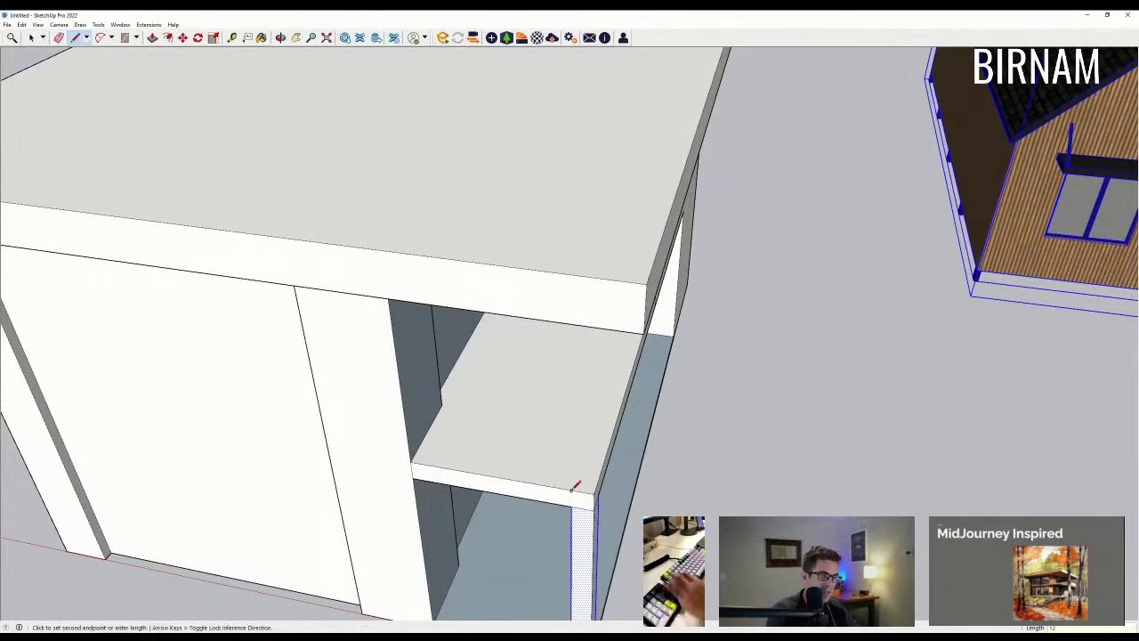
pyautogui.press('p')
pyautogui.moveTo(587, 475); pyautogui.dragTo(623, 347, button='middle')
pyautogui.click(502, 391)
pyautogui.click(527, 122)
pyautogui.scroll(-3, 555, 359)
pyautogui.scroll(-2, 623, 348)
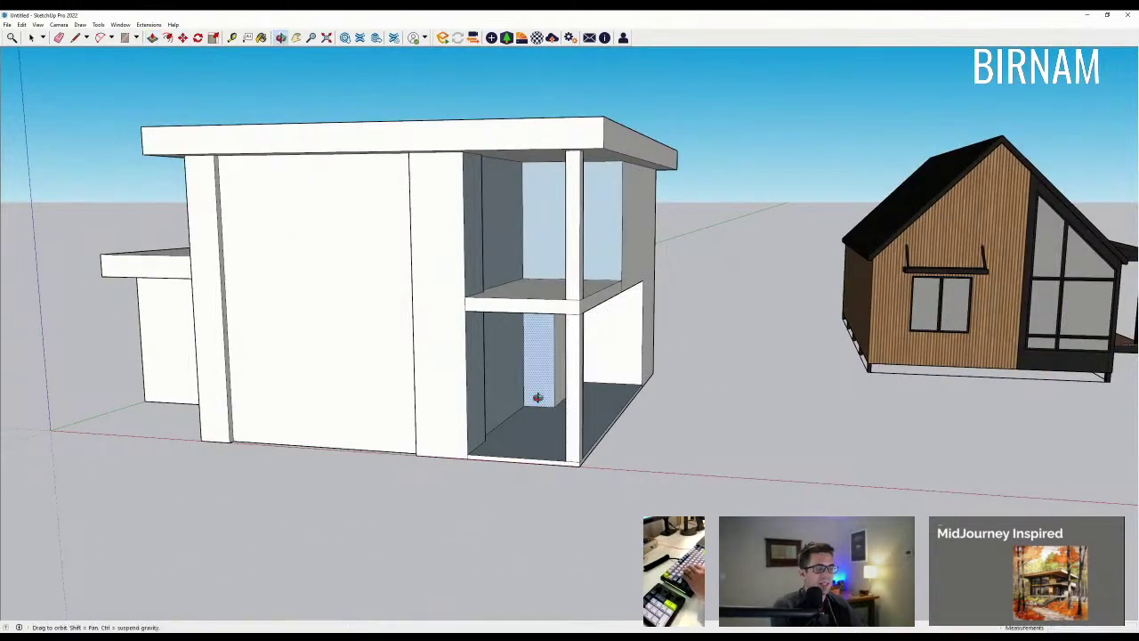
pyautogui.moveTo(539, 399); pyautogui.dragTo(610, 543, button='middle')
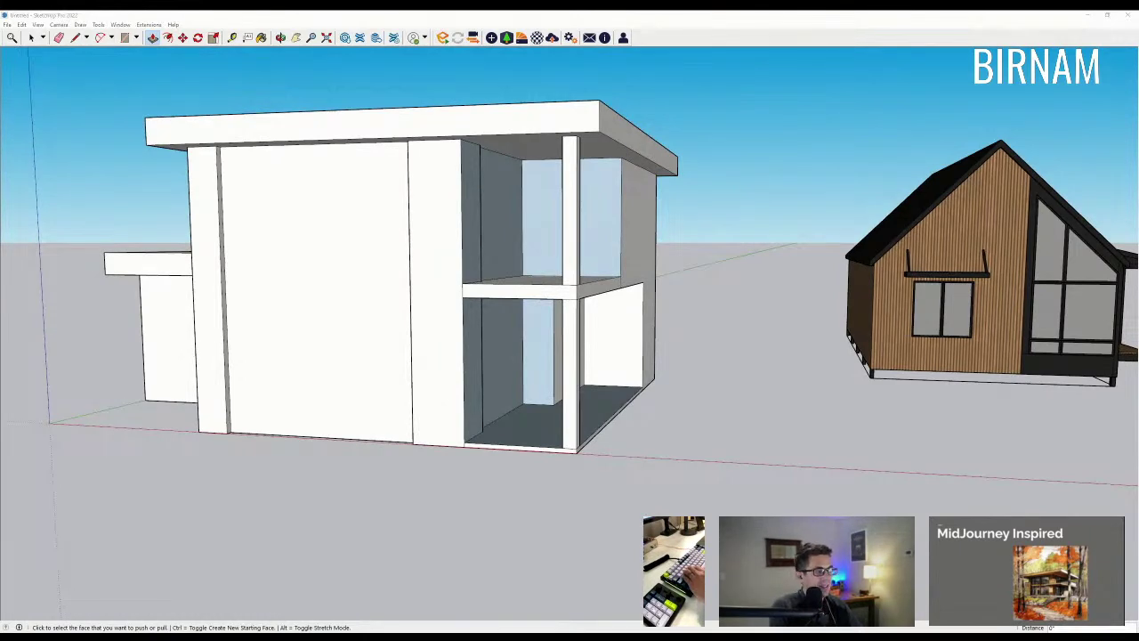
pyautogui.moveTo(507, 387); pyautogui.dragTo(356, 361, button='middle')
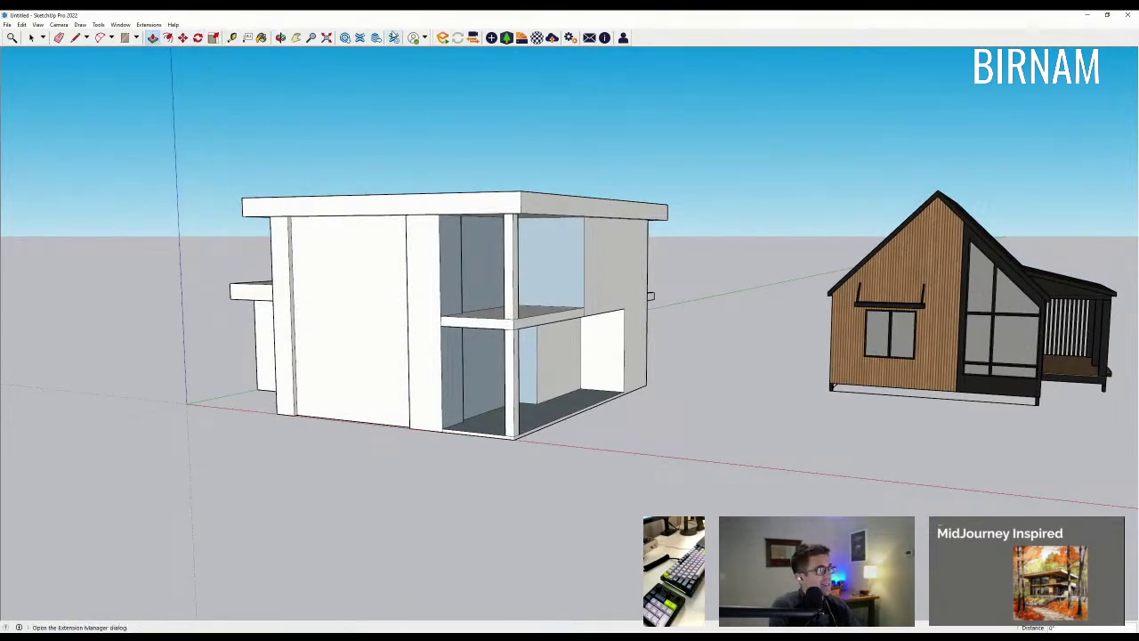
# Step: Show the Default Tray with its materials and components
pyautogui.click(149, 24)
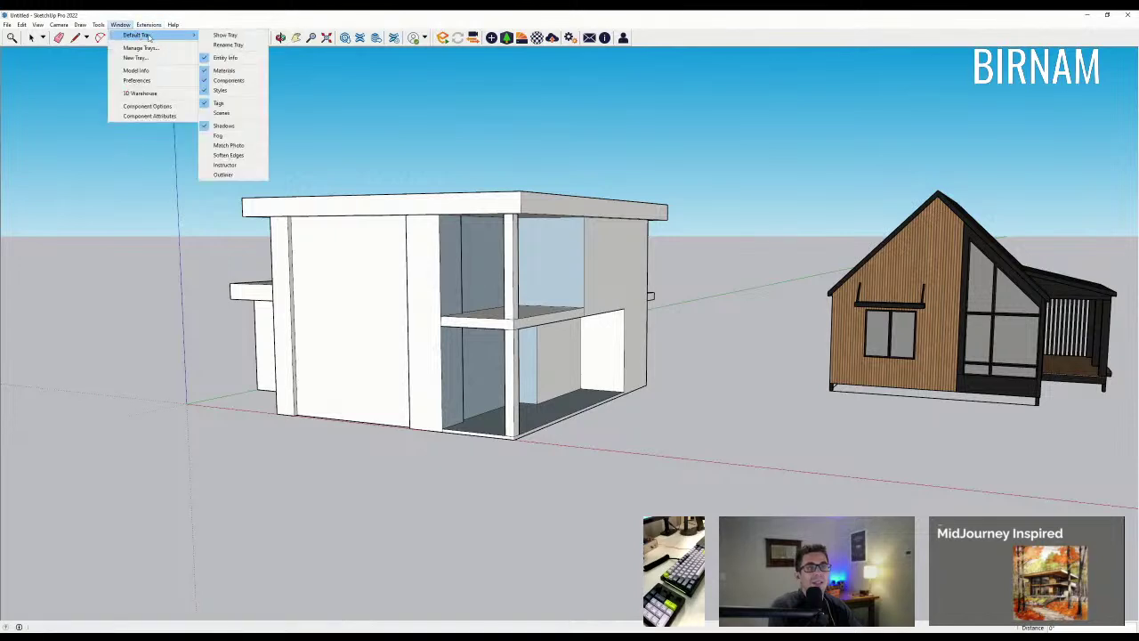
pyautogui.click(212, 39)
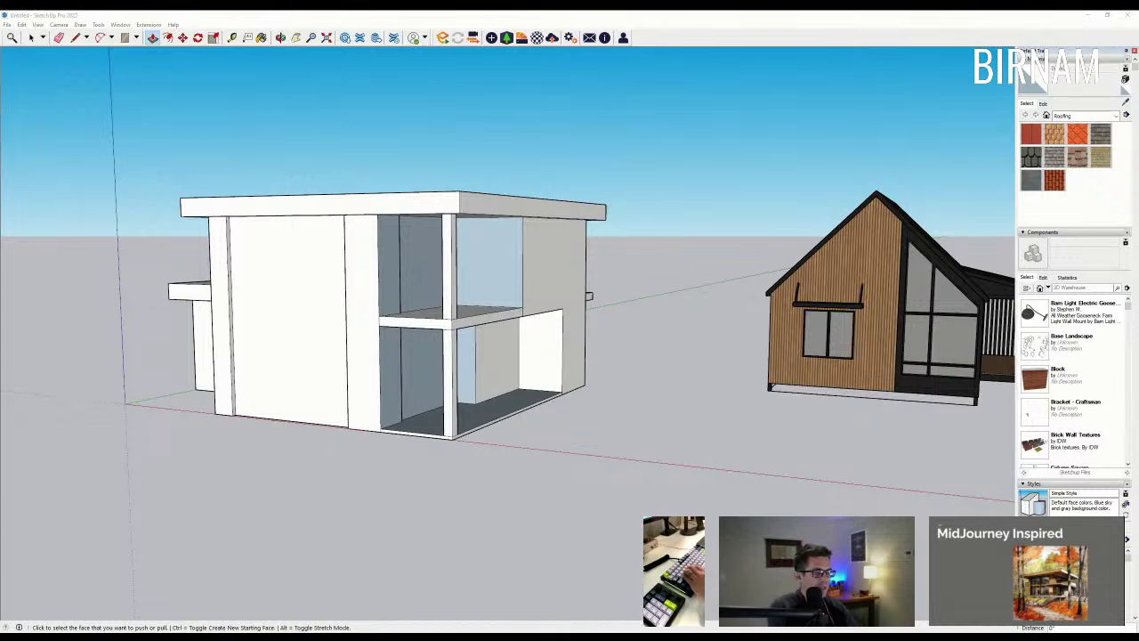
pyautogui.scroll(5, 466, 365)
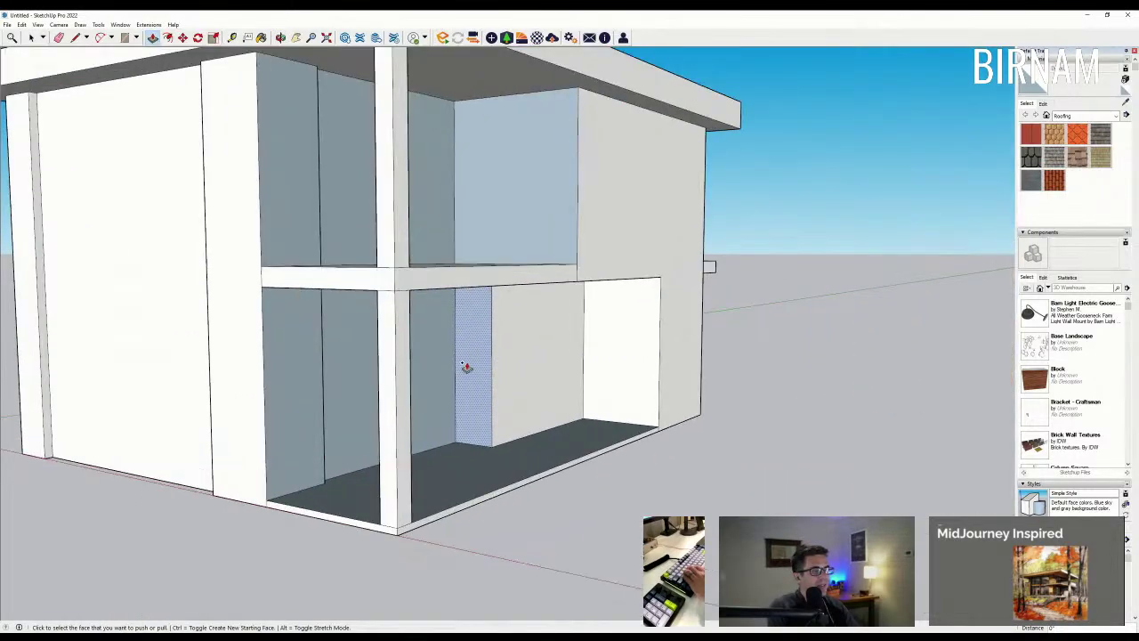
pyautogui.moveTo(466, 365); pyautogui.dragTo(504, 382, button='middle')
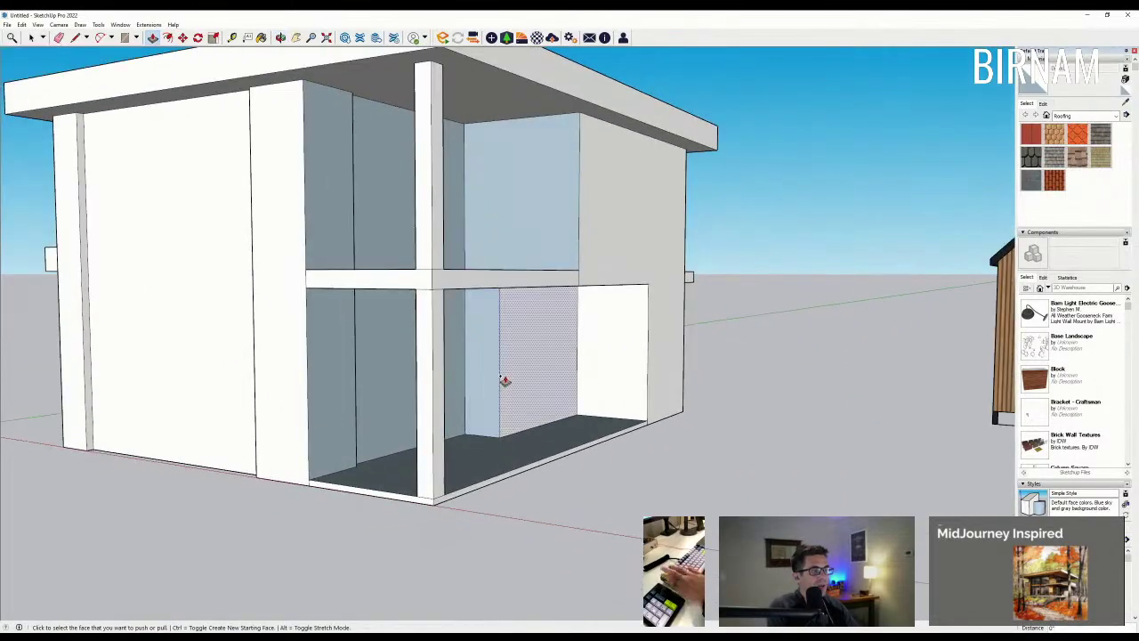
pyautogui.press('space')
pyautogui.moveTo(695, 465); pyautogui.dragTo(719, 463, button='middle')
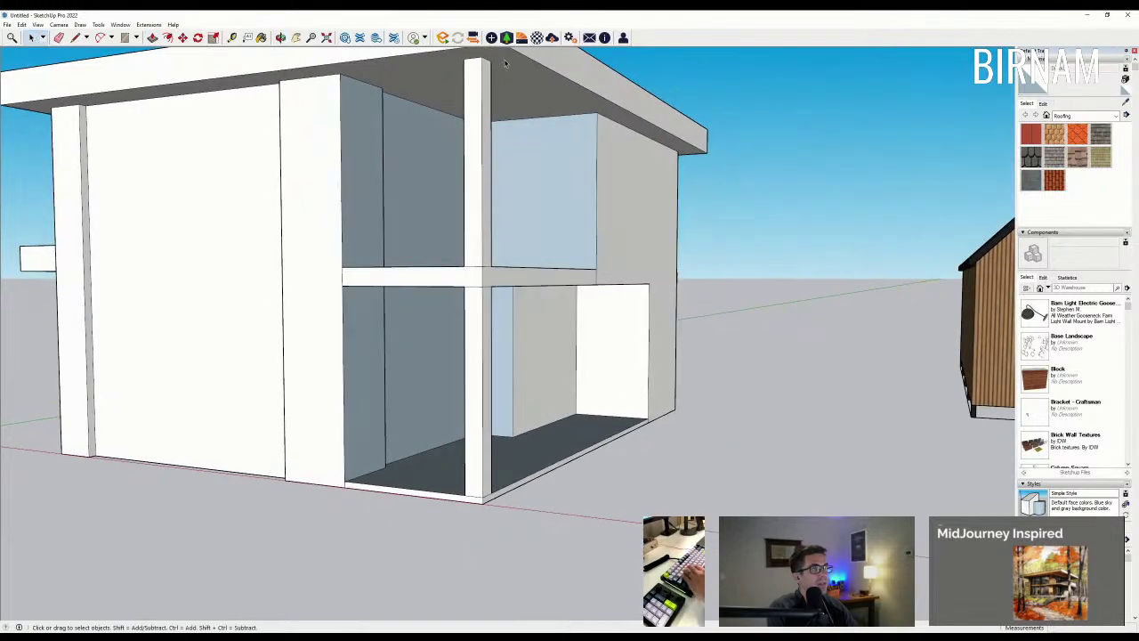
# Step: Rotate the grey two-gable reference house so its front lines up with the red axis
pyautogui.scroll(-4, 588, 383)
pyautogui.scroll(3, 482, 358)
pyautogui.scroll(-10, 482, 358)
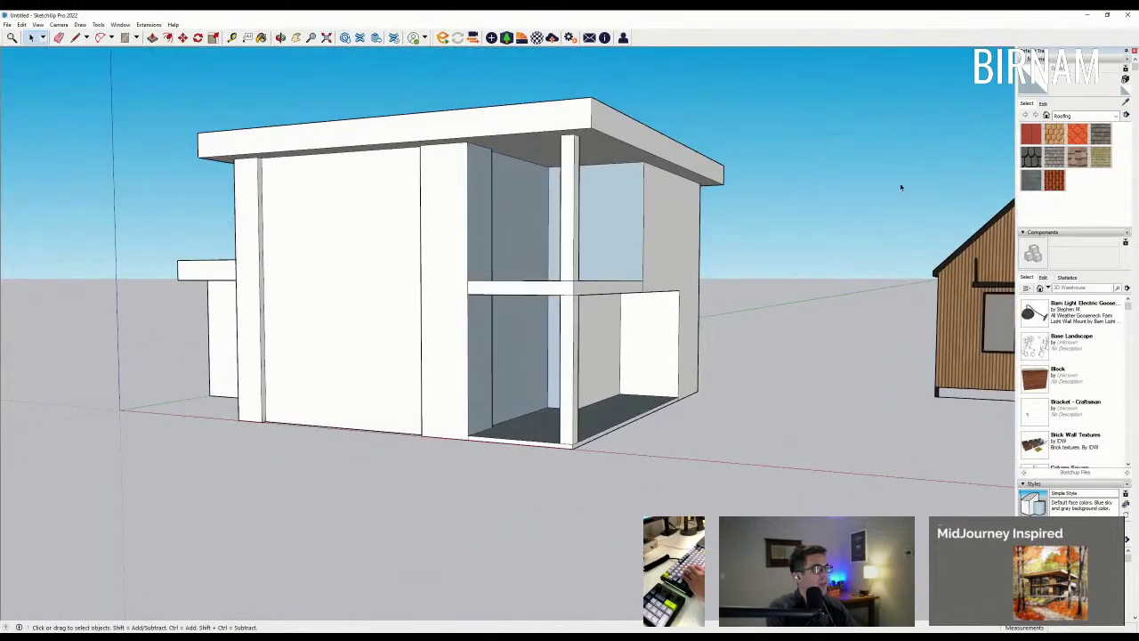
pyautogui.moveTo(568, 412); pyautogui.dragTo(637, 420, button='middle')
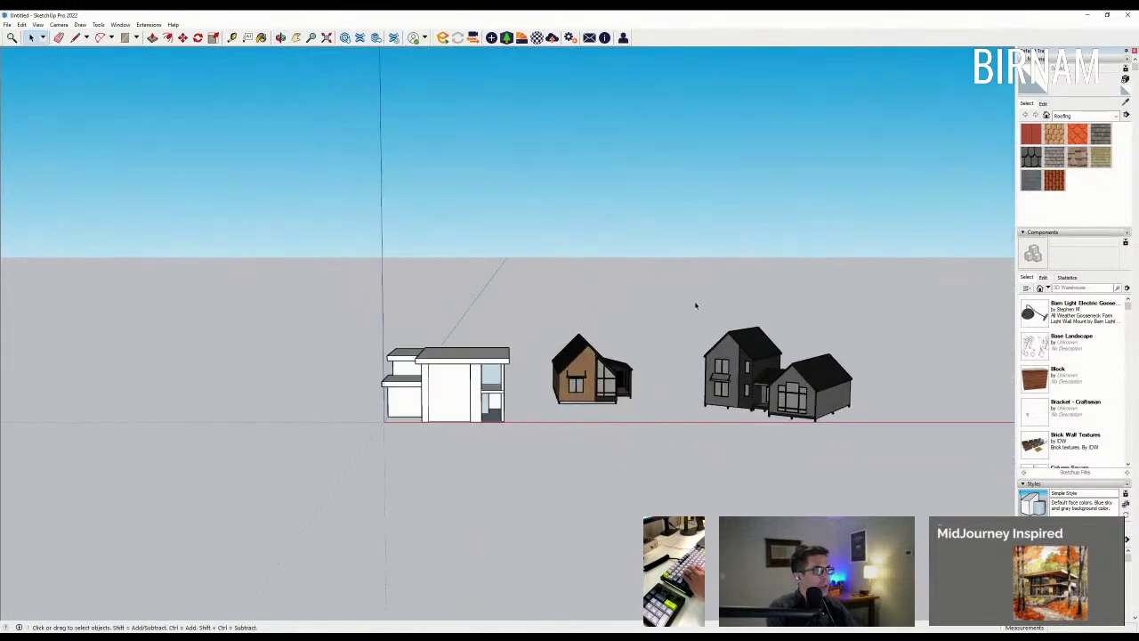
pyautogui.click(747, 382)
pyautogui.moveTo(746, 383); pyautogui.dragTo(801, 463, button='middle')
pyautogui.press('m')
pyautogui.scroll(1, 735, 302)
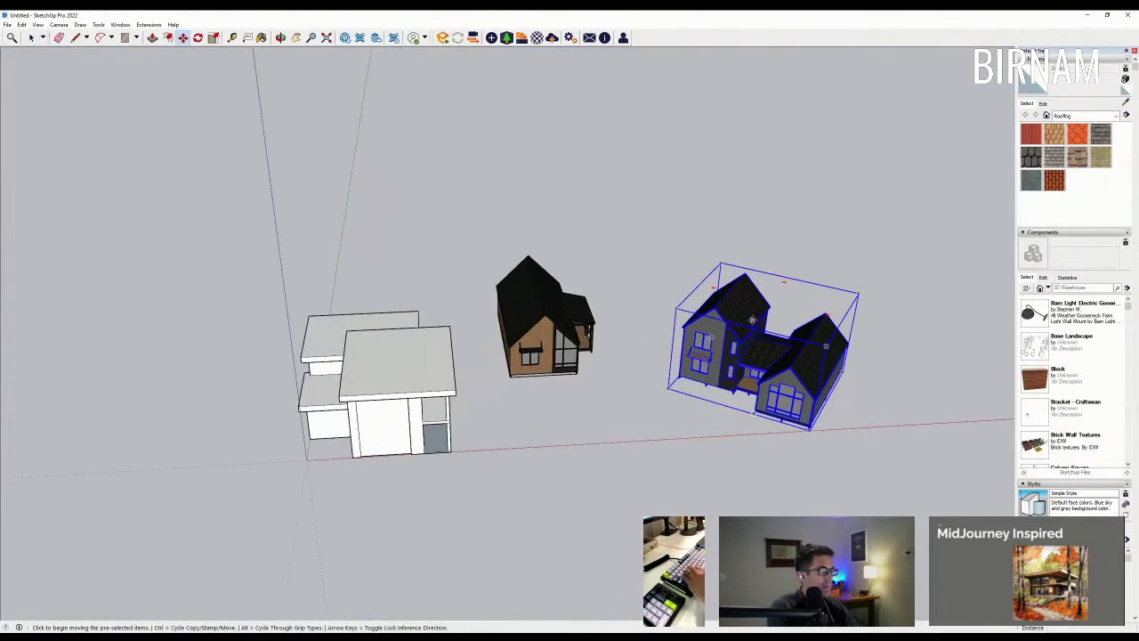
pyautogui.click(755, 323)
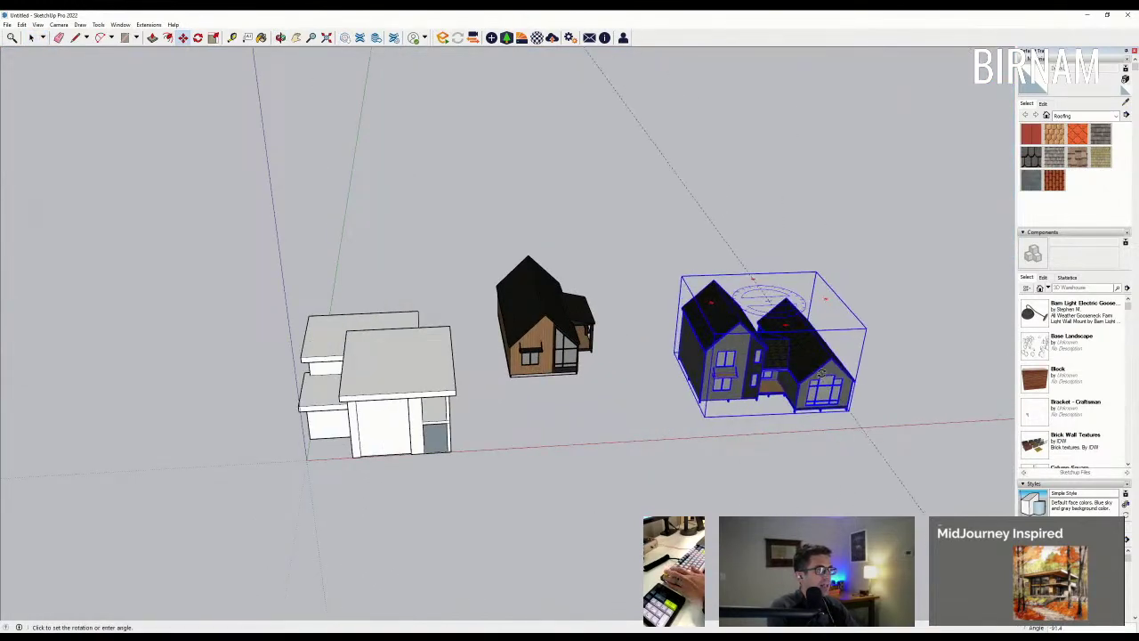
pyautogui.click(821, 373)
# Step: Sample the black wood plank material from a reference house and paint both exposed faces of the front pier beside the porch
pyautogui.press('m')
pyautogui.click(1125, 106)
pyautogui.moveTo(767, 383)
pyautogui.mouseDown(button='middle')
pyautogui.moveTo(648, 387)
pyautogui.moveTo(587, 338)
pyautogui.mouseUp(button='middle')
pyautogui.scroll(5, 743, 386)
pyautogui.click(751, 387)
pyautogui.scroll(-2, 726, 395)
pyautogui.scroll(3, 290, 311)
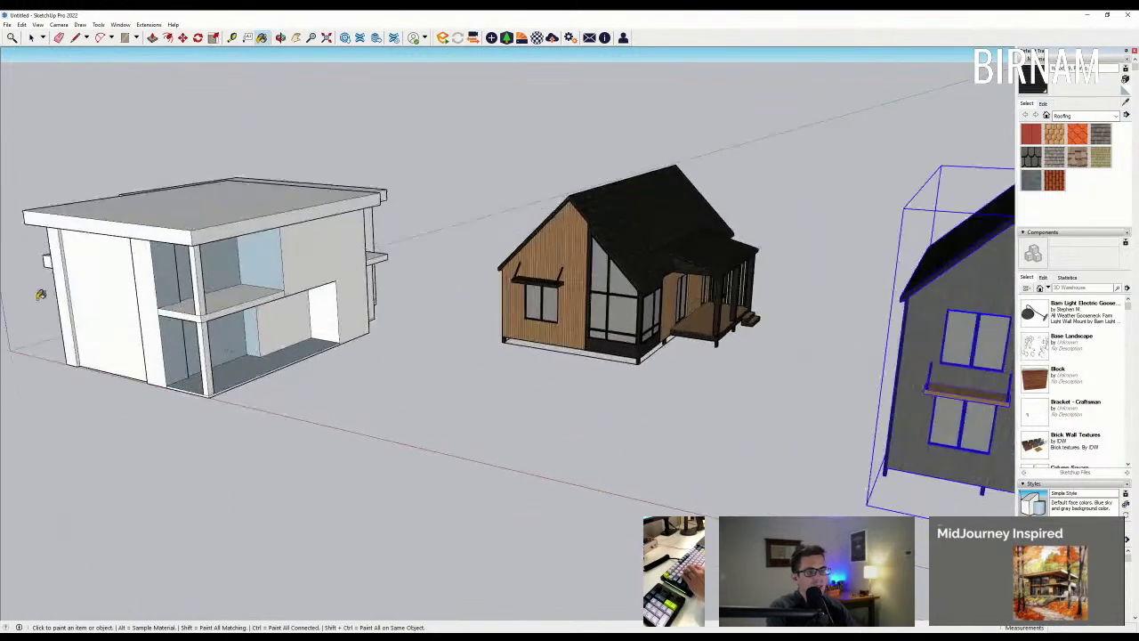
pyautogui.scroll(3, 217, 305)
pyautogui.click(204, 300)
pyautogui.click(223, 359)
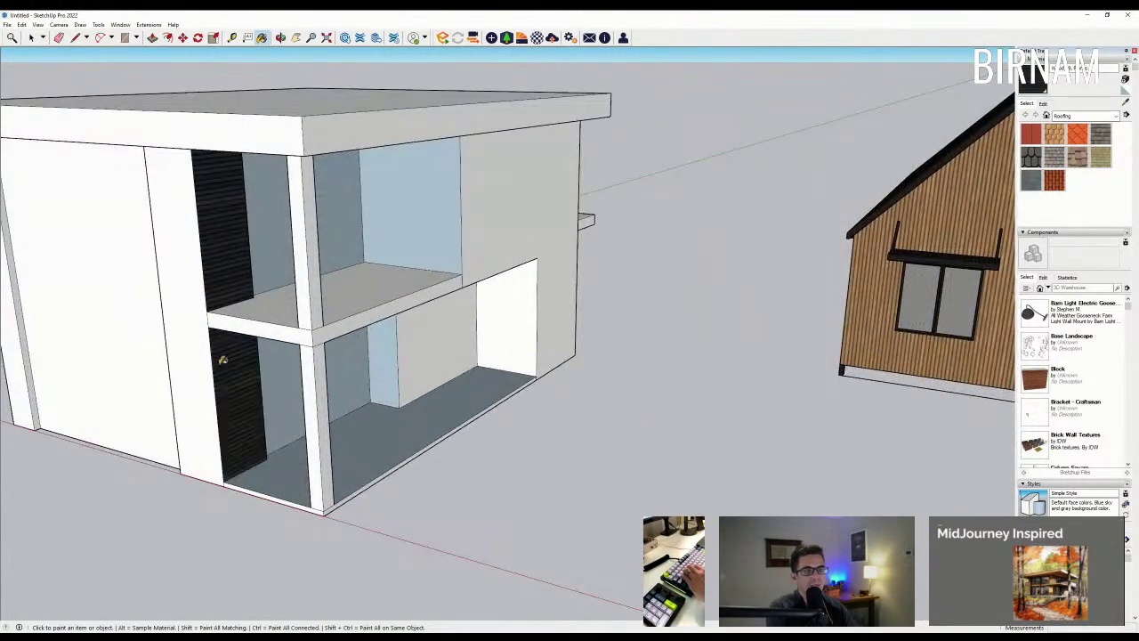
pyautogui.click(199, 333)
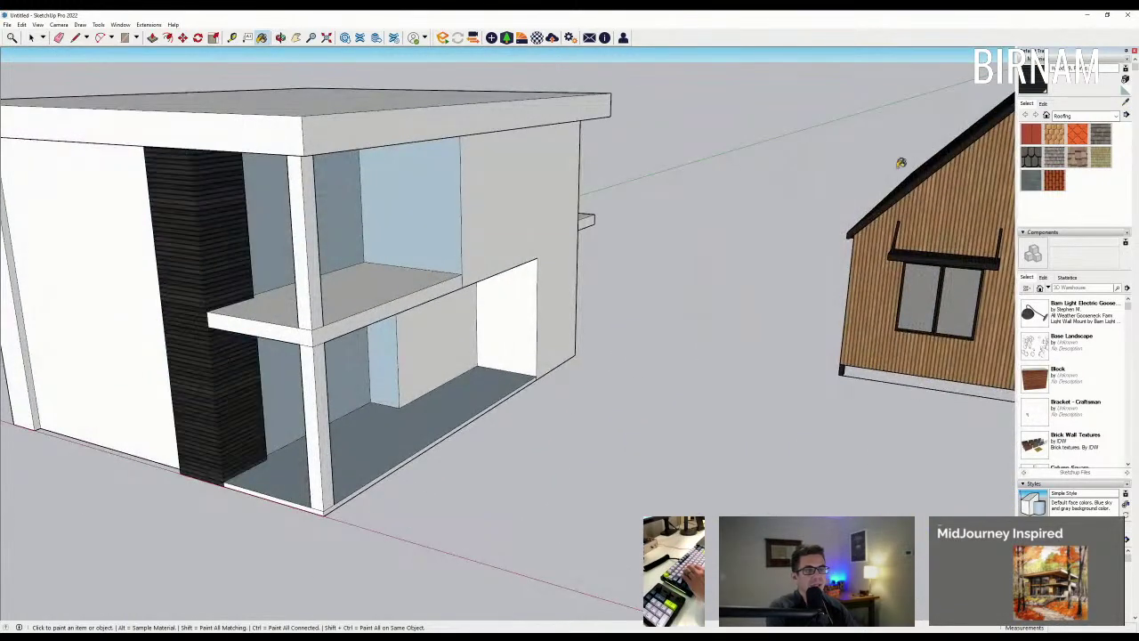
# Step: Reset the wood plank material to its original colour and paint the pier at the far end of the front wall with it
pyautogui.click(1047, 105)
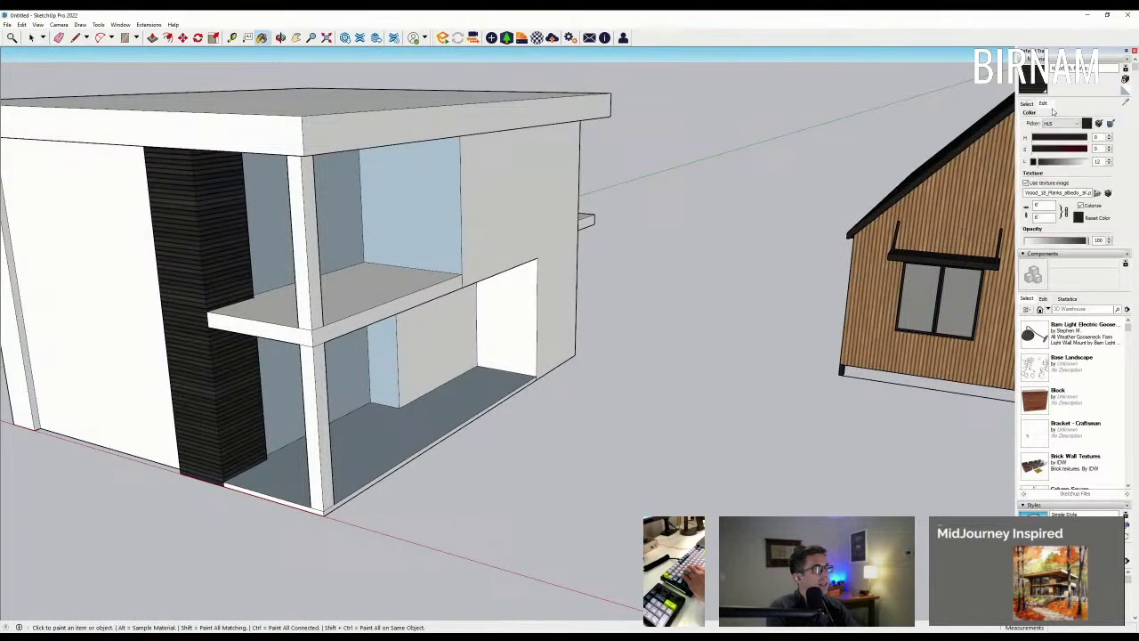
pyautogui.click(1080, 220)
pyautogui.moveTo(445, 472); pyautogui.dragTo(513, 409, button='middle')
pyautogui.scroll(-3, 513, 409)
pyautogui.moveTo(272, 372); pyautogui.dragTo(312, 370, button='middle')
pyautogui.scroll(4, 121, 322)
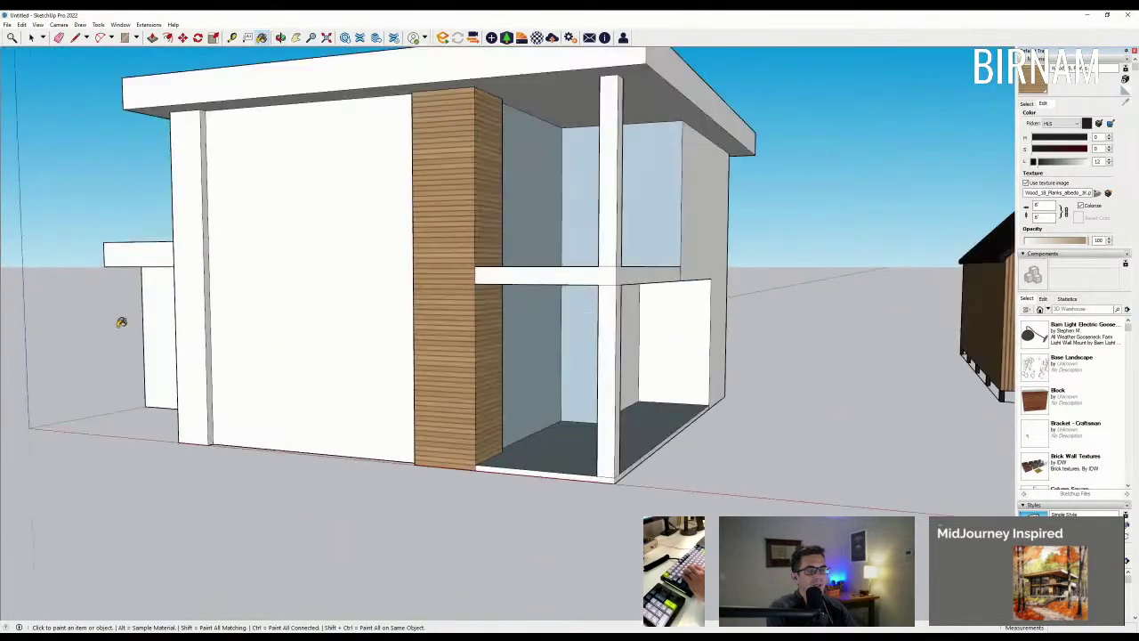
pyautogui.scroll(5, 204, 318)
pyautogui.click(194, 311)
pyautogui.moveTo(194, 311)
pyautogui.mouseDown(button='middle')
pyautogui.moveTo(593, 324)
pyautogui.moveTo(196, 331)
pyautogui.mouseUp(button='middle')
pyautogui.scroll(-4, 196, 331)
# Step: Paint the upper side wall, the balcony's end wall and the porch's end wall with the wood plank material
pyautogui.moveTo(499, 231); pyautogui.dragTo(484, 354, button='middle')
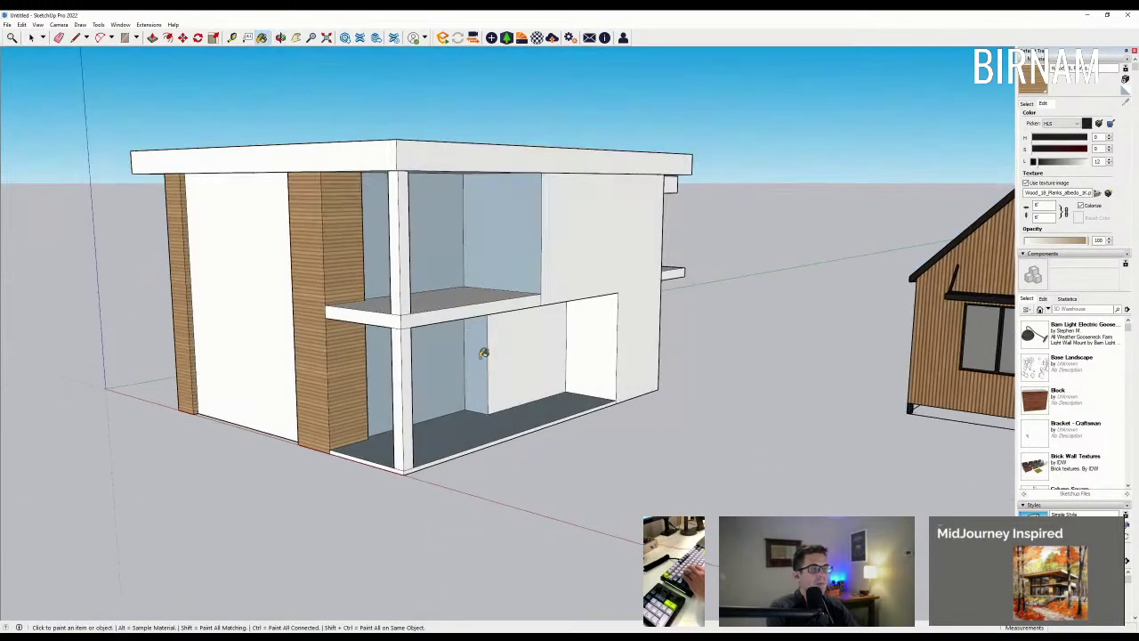
pyautogui.scroll(1, 483, 353)
pyautogui.click(600, 237)
pyautogui.click(498, 234)
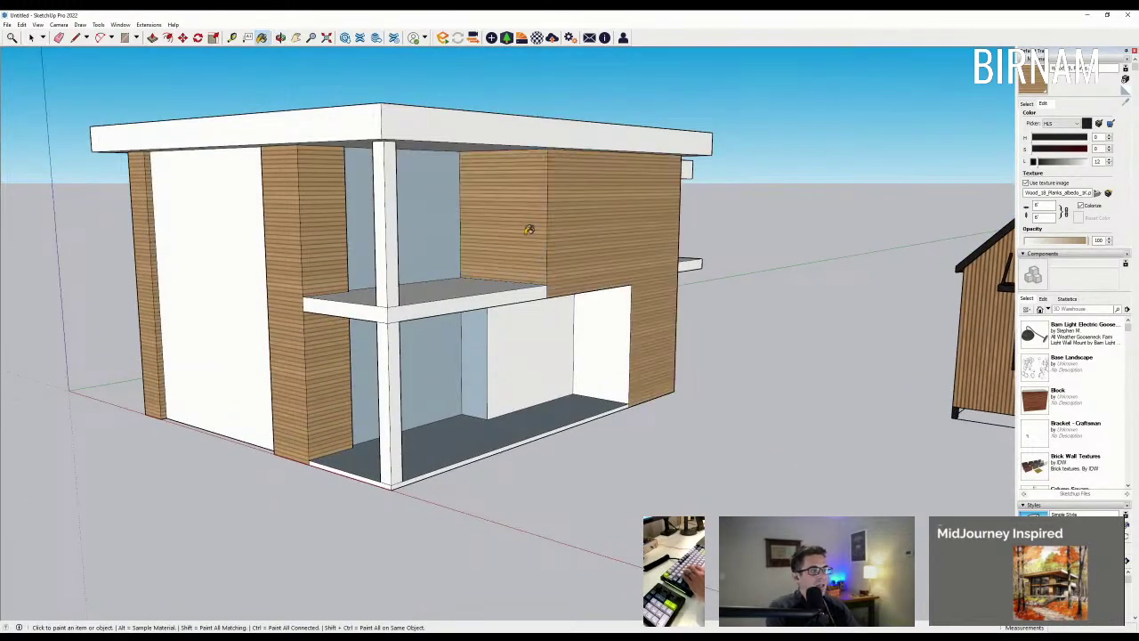
pyautogui.moveTo(538, 269)
pyautogui.mouseDown(button='middle')
pyautogui.moveTo(600, 305)
pyautogui.moveTo(652, 283)
pyautogui.mouseUp(button='middle')
pyautogui.click(627, 316)
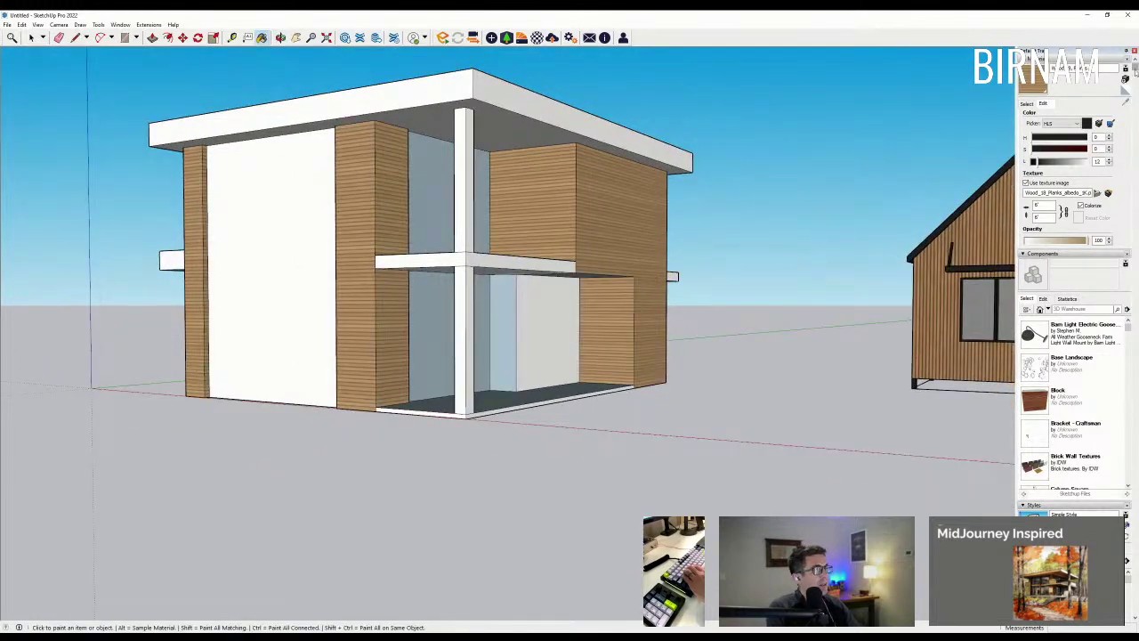
# Step: Paint the two faces of the porch's recessed wall corner with the Flagstone Ashlar stone from Brick, Cladding and Siding
pyautogui.click(1027, 103)
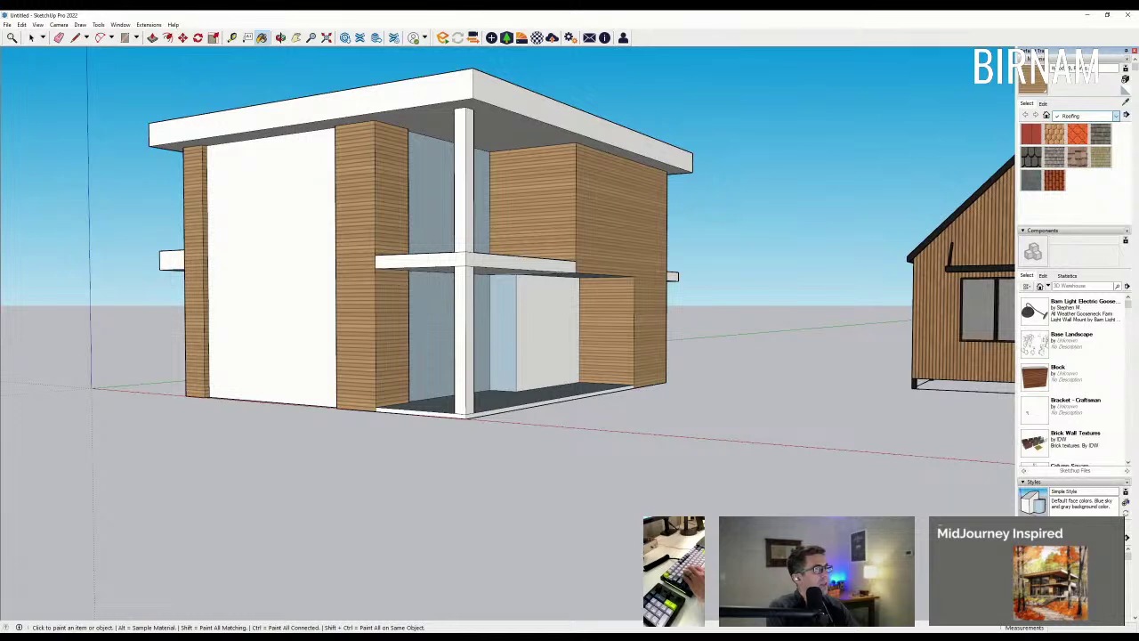
pyautogui.click(1103, 162)
pyautogui.click(558, 314)
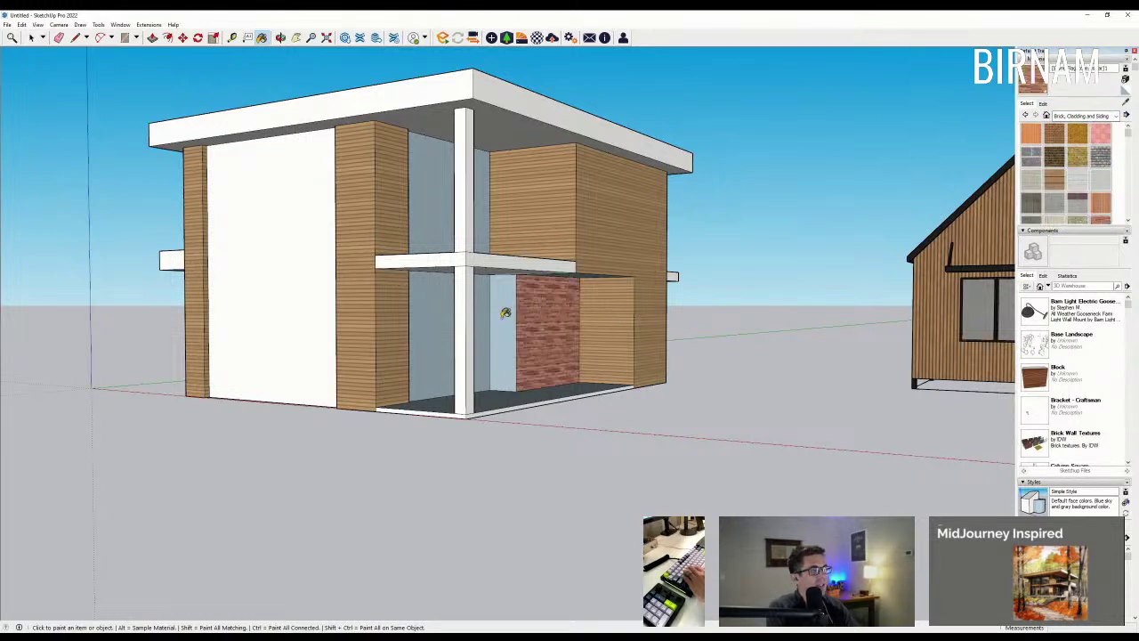
pyautogui.click(504, 313)
# Step: Try a desaturated light tint on the flagstone and match its colour to an object in the model
pyautogui.click(1043, 103)
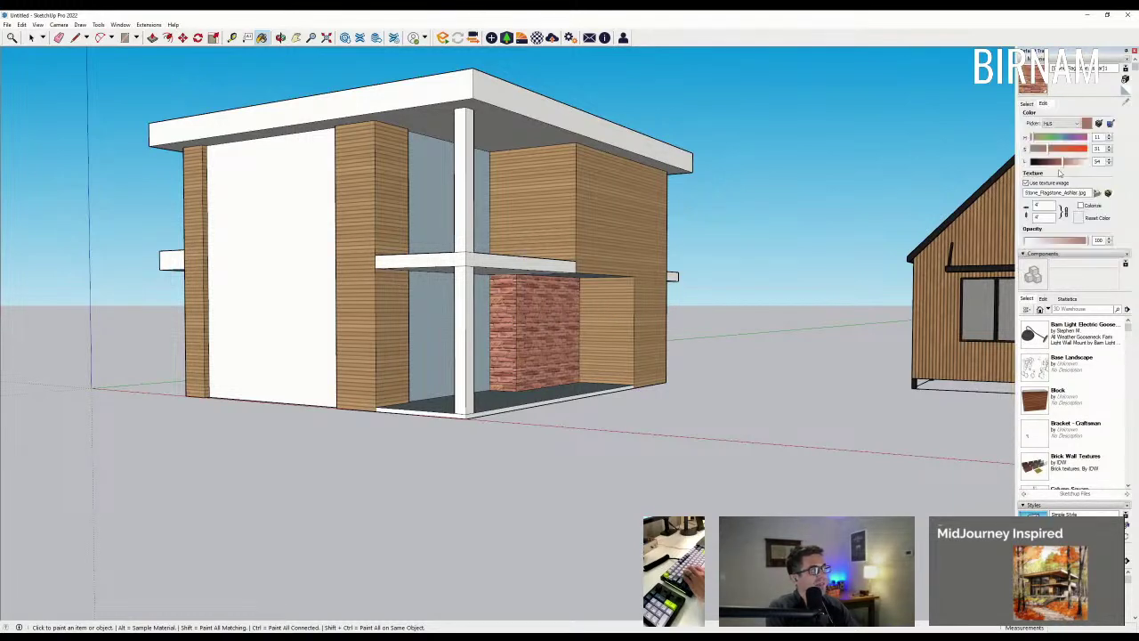
pyautogui.moveTo(975, 214); pyautogui.dragTo(1114, 138, button='middle')
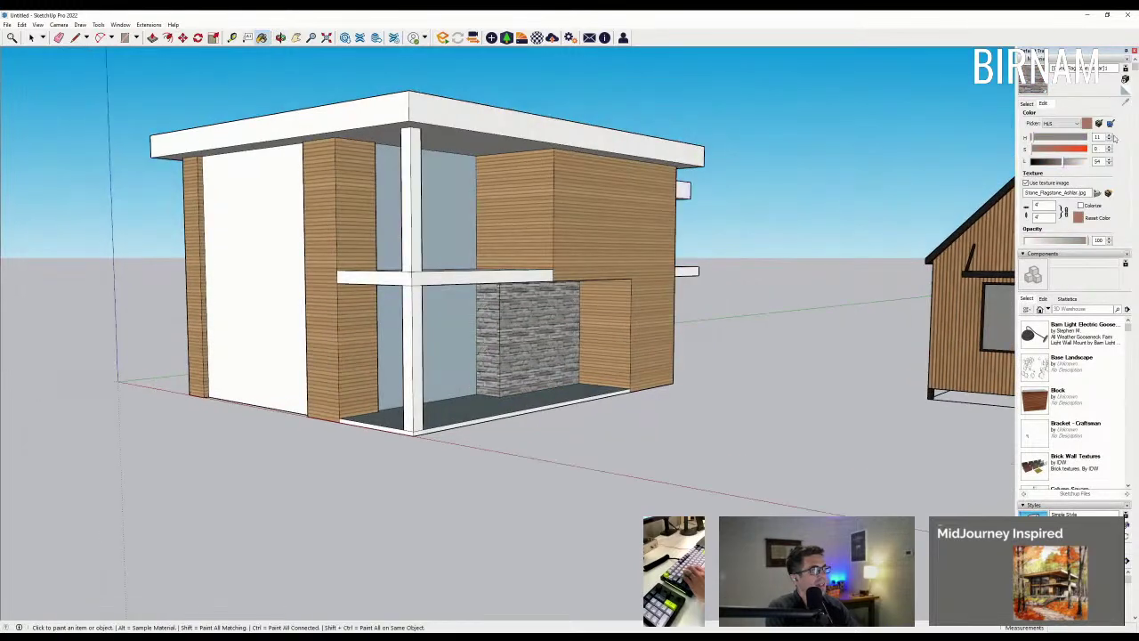
pyautogui.moveTo(1077, 159); pyautogui.dragTo(1081, 162)
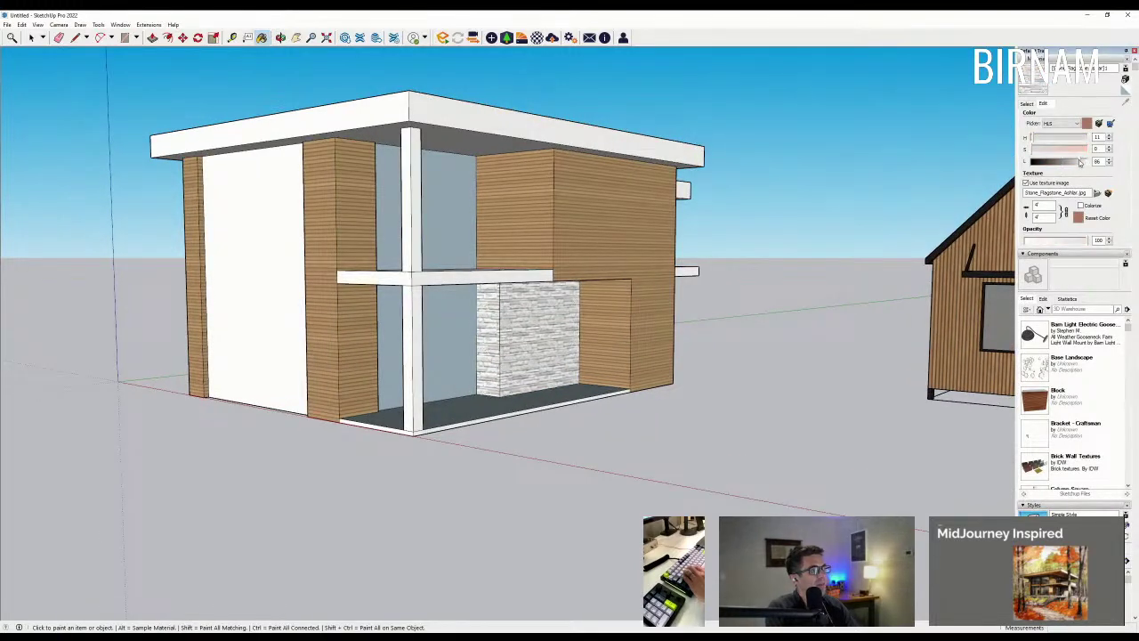
pyautogui.click(1100, 124)
pyautogui.click(588, 228)
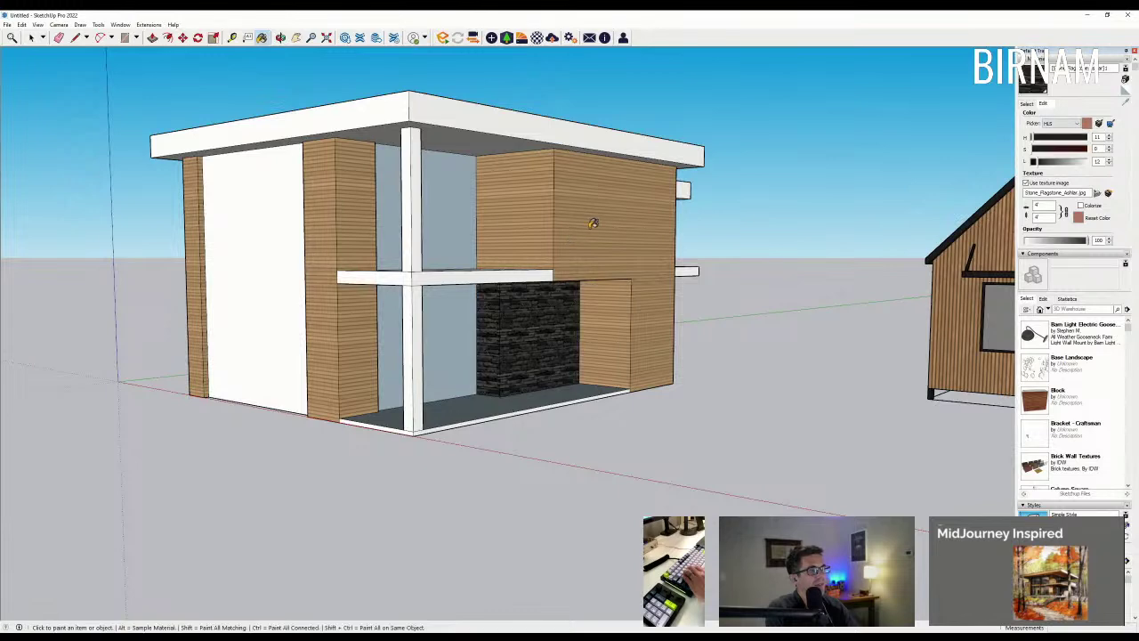
# Step: Reset the flagstone's colour and tint it a light cream with a lightness of 84
pyautogui.click(1079, 217)
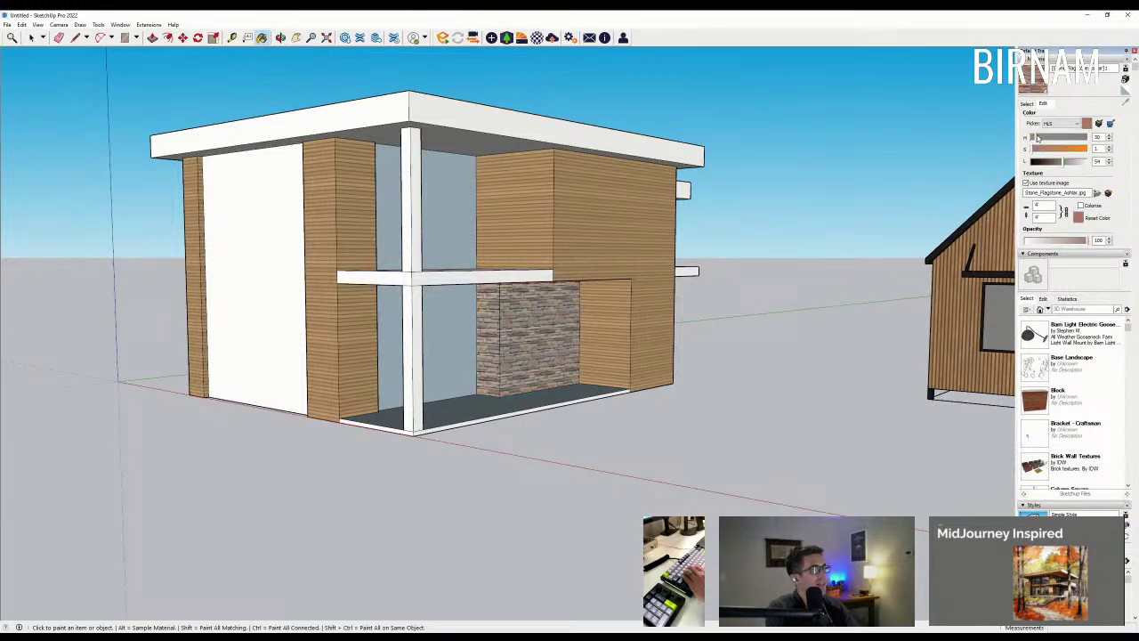
pyautogui.moveTo(1079, 163); pyautogui.dragTo(1080, 166)
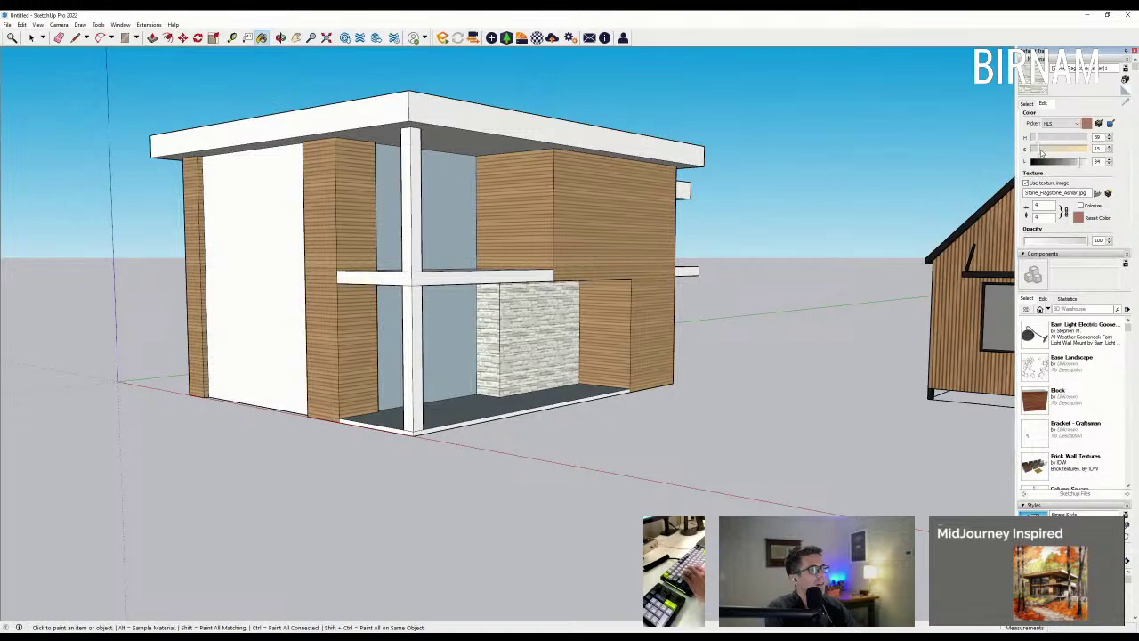
# Step: Erase the edge dividing the balcony slab's underside from the porch recess ceiling
pyautogui.moveTo(583, 363); pyautogui.dragTo(632, 339, button='middle')
pyautogui.scroll(6, 614, 335)
pyautogui.press('e')
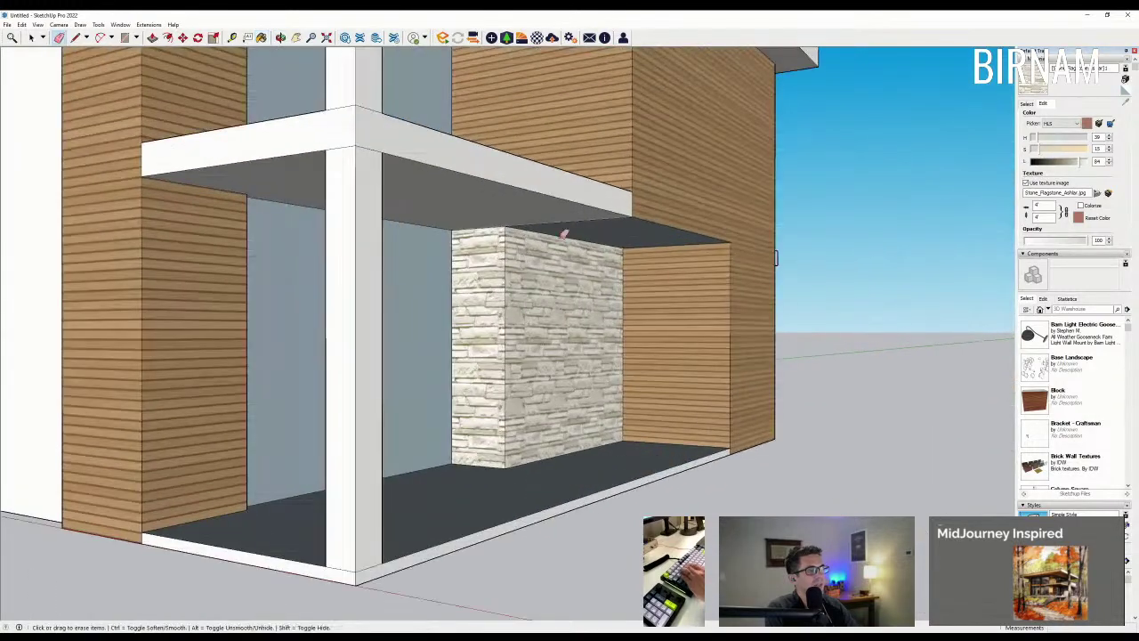
pyautogui.click(570, 221)
pyautogui.scroll(-8, 614, 300)
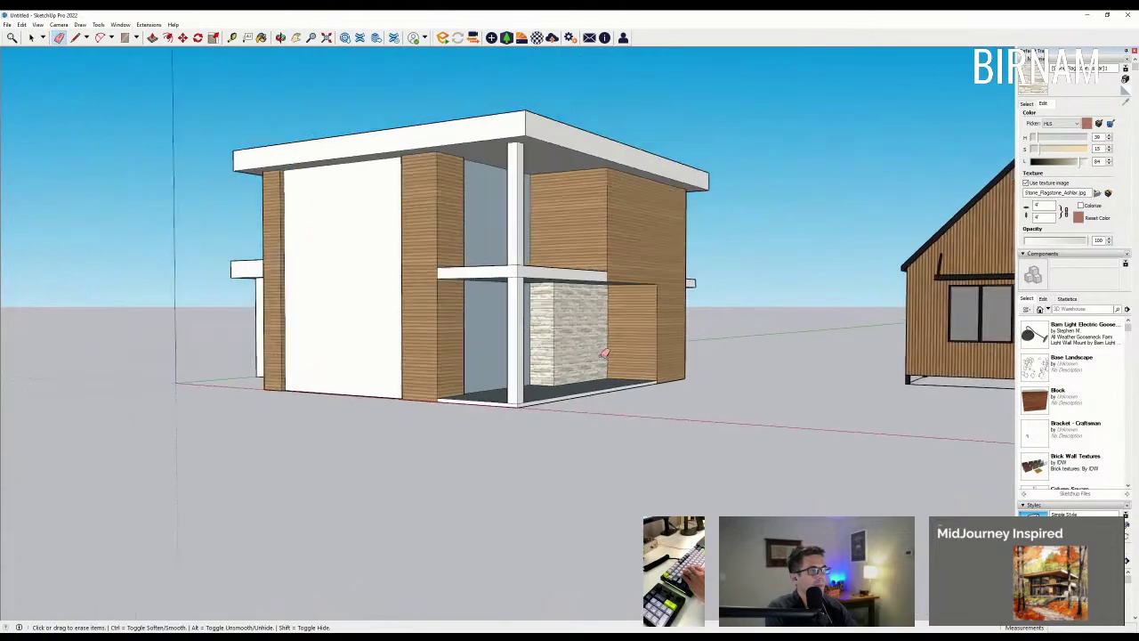
pyautogui.moveTo(598, 321)
pyautogui.mouseDown(button='middle')
pyautogui.moveTo(525, 364)
pyautogui.moveTo(733, 312)
pyautogui.moveTo(419, 382)
pyautogui.moveTo(487, 380)
pyautogui.mouseUp(button='middle')
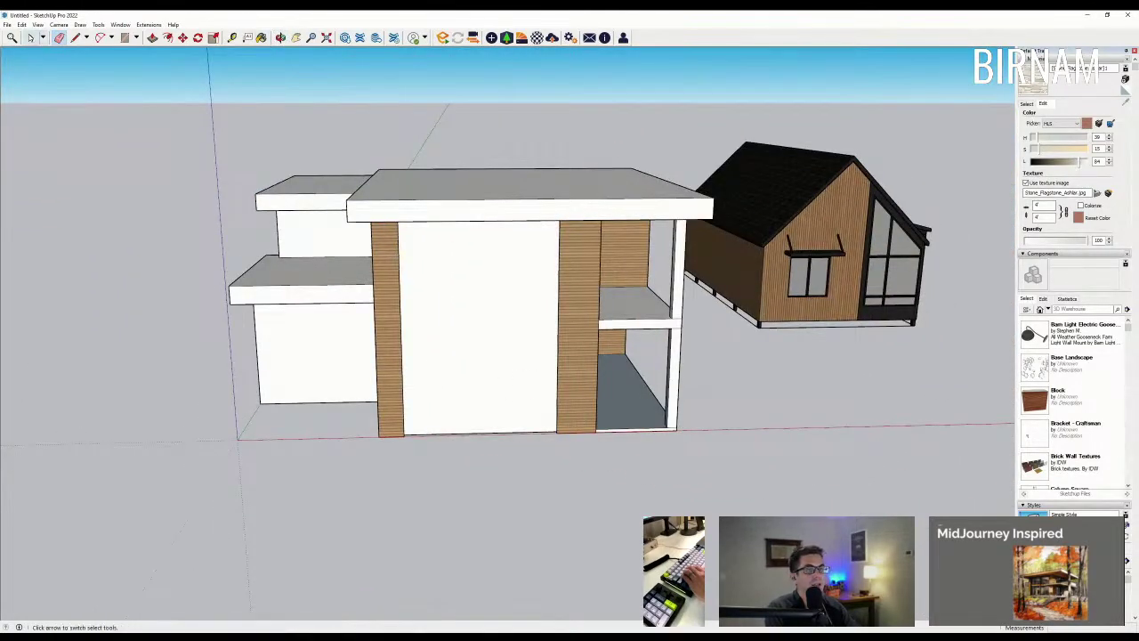
# Step: Copy the adjoining windows from the gable wall of the dark two-part reference house
pyautogui.press('space')
pyautogui.scroll(-3, 53, 212)
pyautogui.scroll(-3, 356, 262)
pyautogui.scroll(-3, 320, 254)
pyautogui.scroll(4, 733, 277)
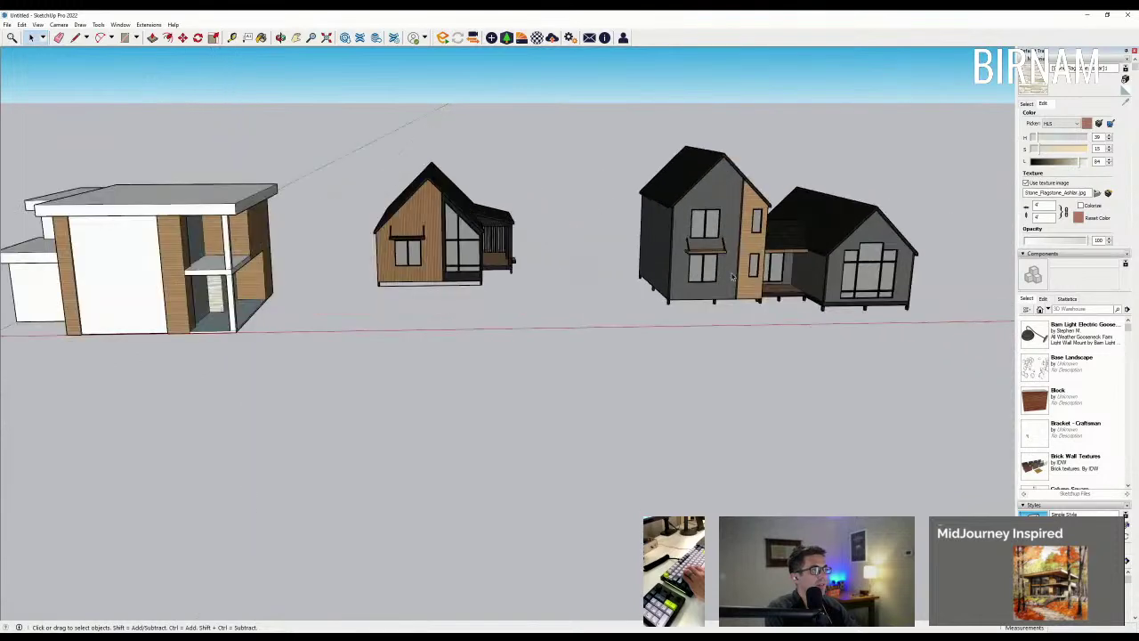
pyautogui.scroll(3, 852, 290)
pyautogui.doubleClick(851, 290)
pyautogui.scroll(3, 898, 296)
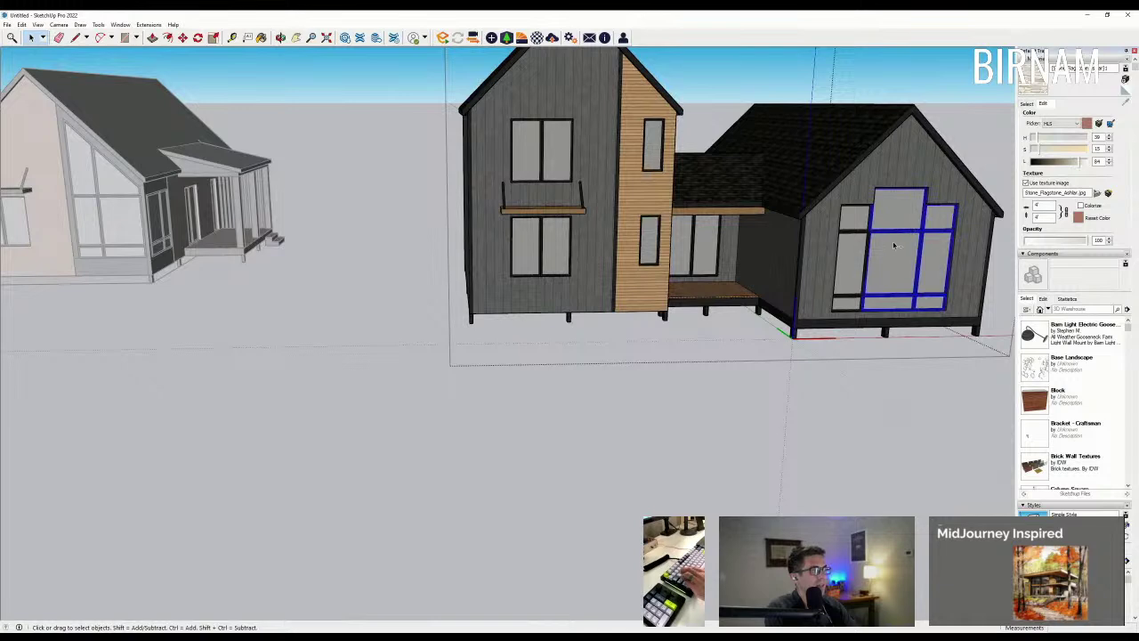
# Step: Paste the copied gable windows on the ground in front of the new house
pyautogui.scroll(-6, 770, 353)
pyautogui.click(397, 403)
pyautogui.scroll(1, 397, 404)
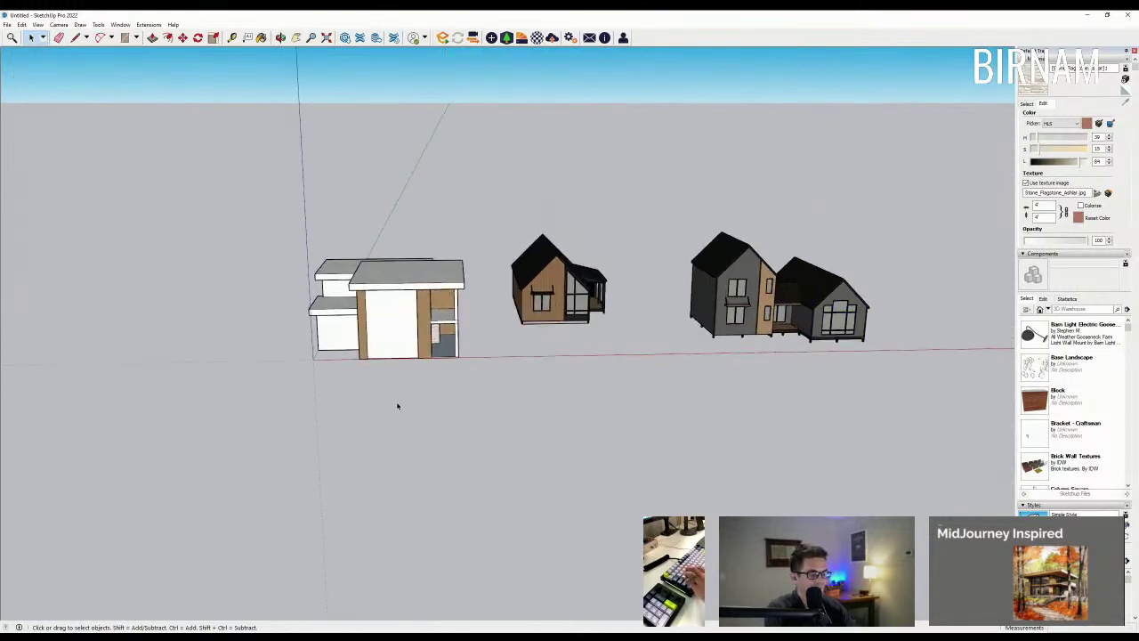
pyautogui.moveTo(397, 403); pyautogui.dragTo(395, 422, button='middle')
pyautogui.hotkey('ctrl', 'v')
pyautogui.scroll(2, 397, 404)
pyautogui.click(395, 399)
pyautogui.scroll(2, 142, 196)
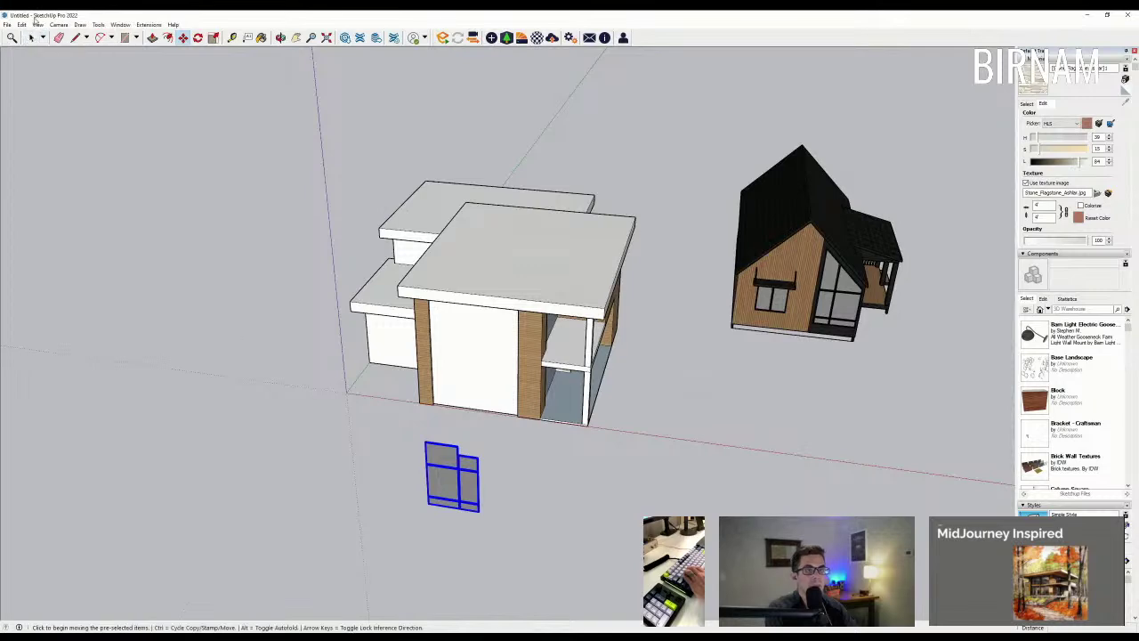
# Step: Copy the large lower window and its bottom pane to the lower right corner of the white front wall between the wood columns
pyautogui.click(30, 37)
pyautogui.scroll(5, 454, 485)
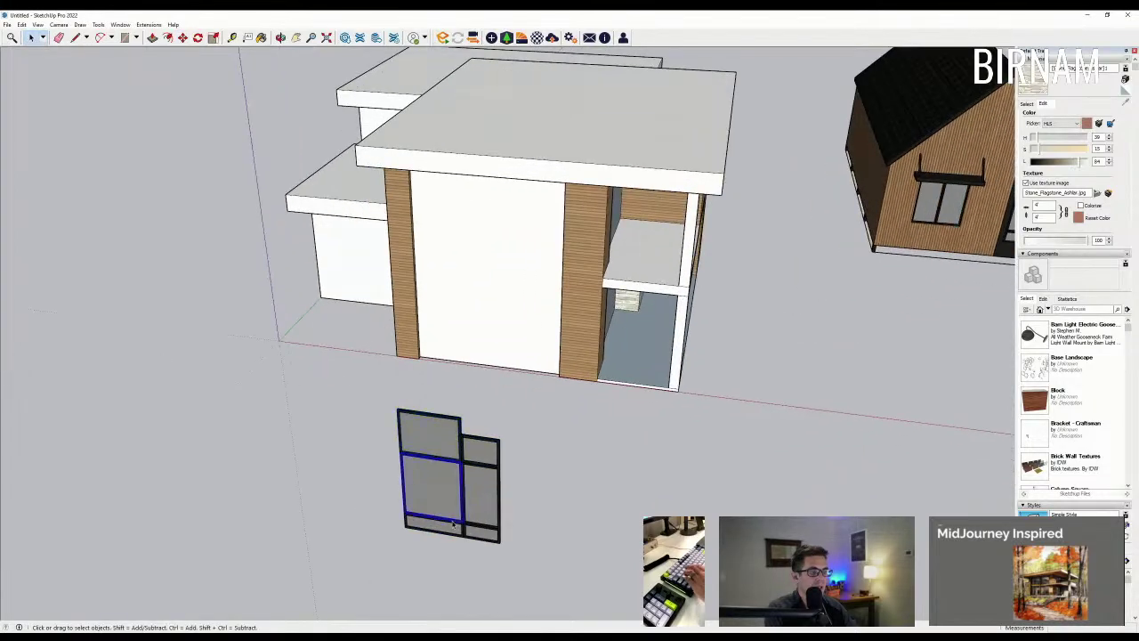
pyautogui.moveTo(487, 530); pyautogui.dragTo(437, 521, button='middle')
pyautogui.scroll(2, 427, 522)
pyautogui.press('m')
pyautogui.scroll(2, 388, 519)
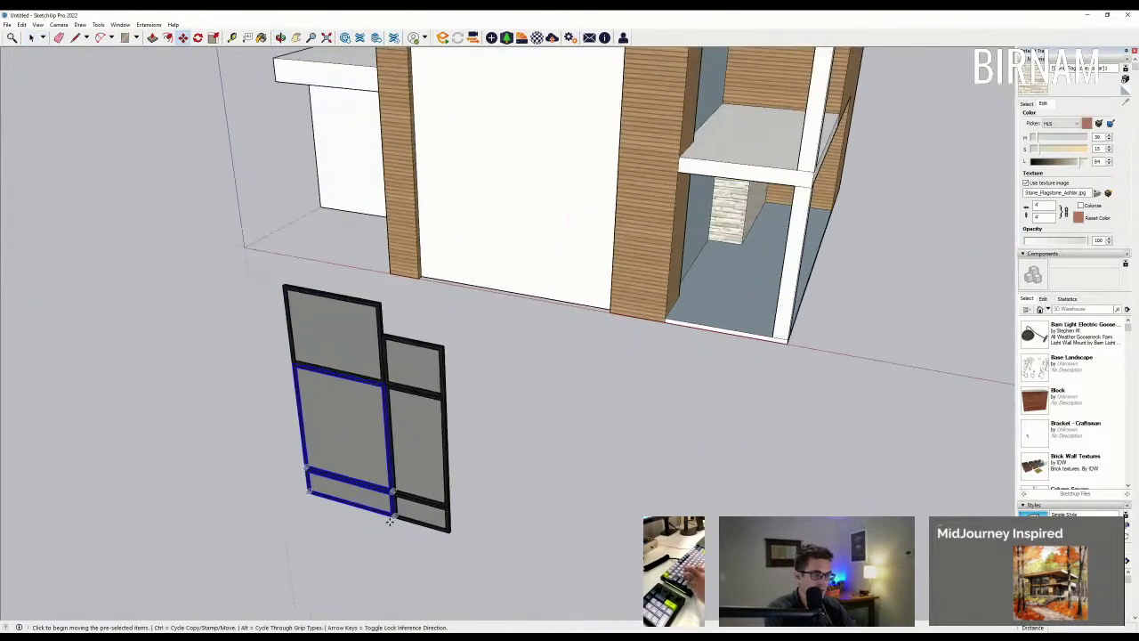
pyautogui.press('ctrl')
pyautogui.click(393, 518)
pyautogui.scroll(-3, 323, 445)
pyautogui.scroll(6, 448, 376)
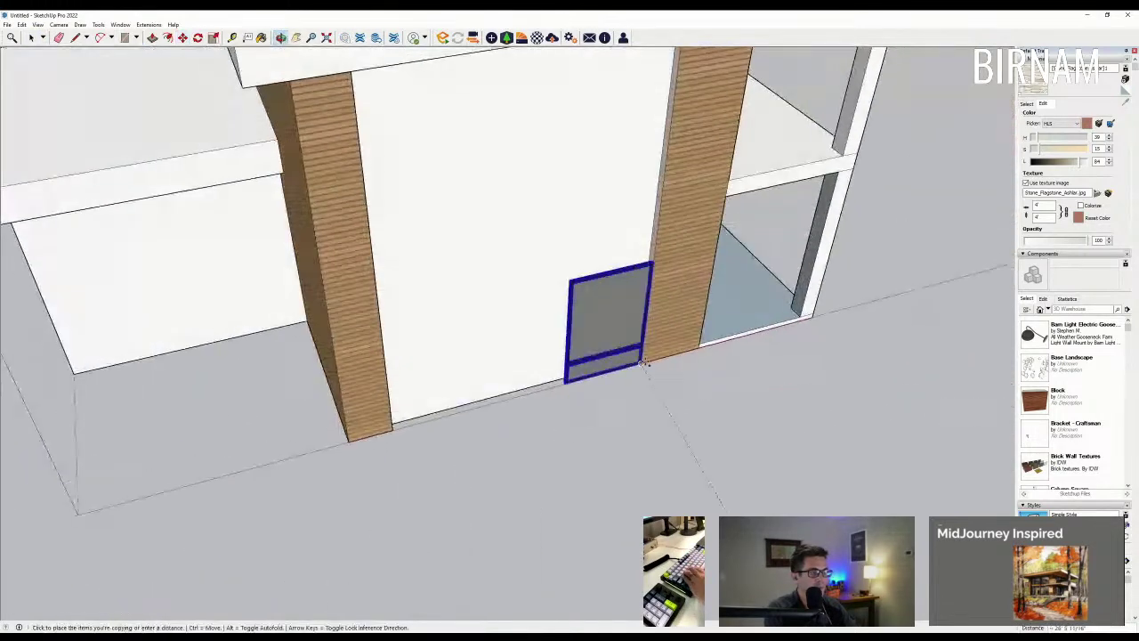
pyautogui.click(648, 370)
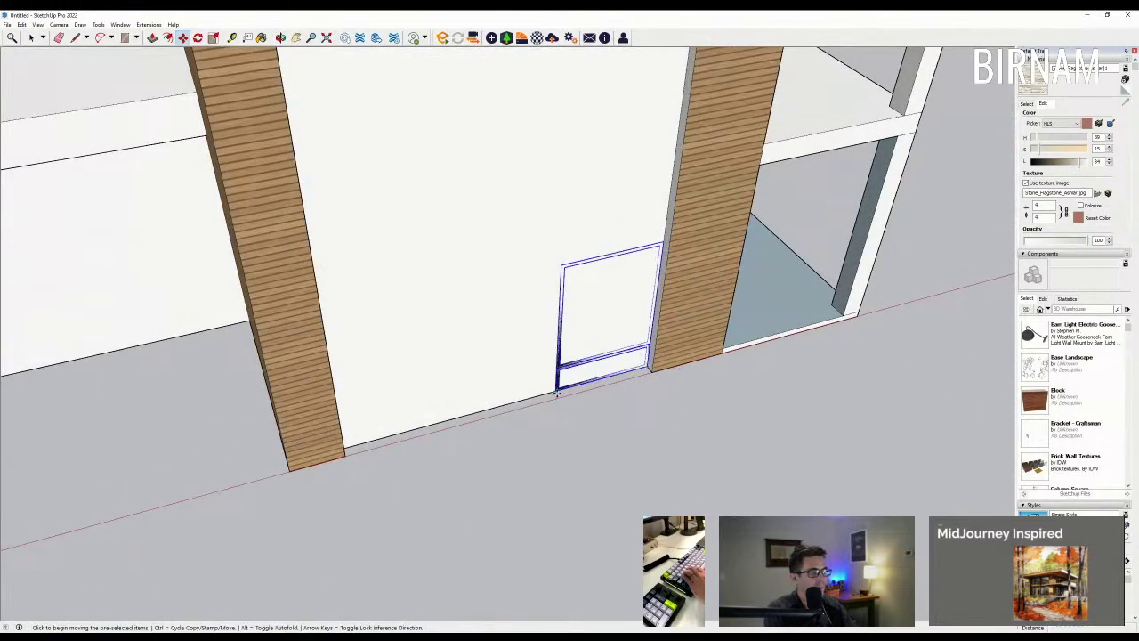
# Step: Move the copied window slightly forward so its frame and glass sit in front of the white wall
pyautogui.click(557, 393)
pyautogui.click(558, 395)
pyautogui.moveTo(560, 396); pyautogui.dragTo(502, 360, button='middle')
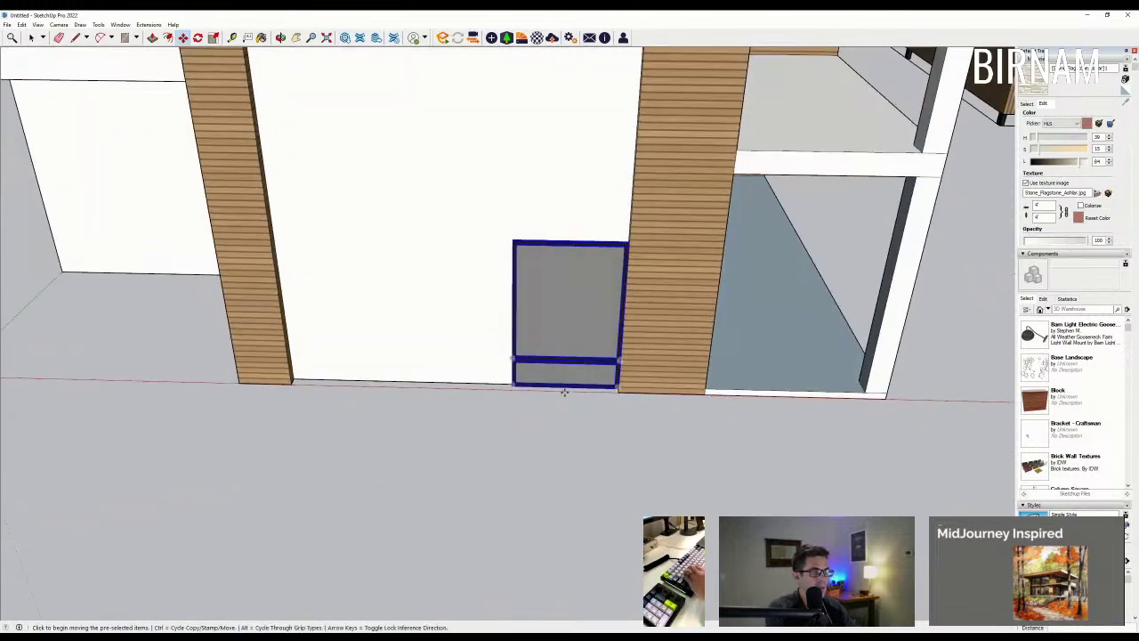
# Step: Copy the window twice to its left, edge to edge, to form a row of three along the wall's base
pyautogui.scroll(3, 623, 390)
pyautogui.press('ctrl')
pyautogui.moveTo(609, 392); pyautogui.dragTo(659, 384, button='middle')
pyautogui.scroll(3, 650, 377)
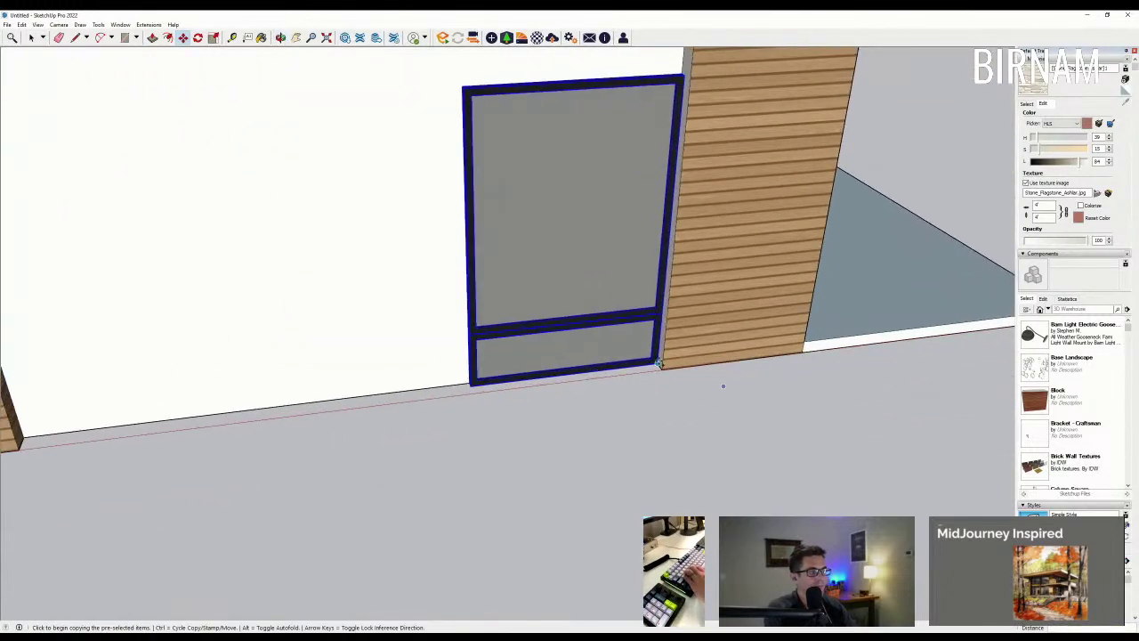
pyautogui.click(659, 364)
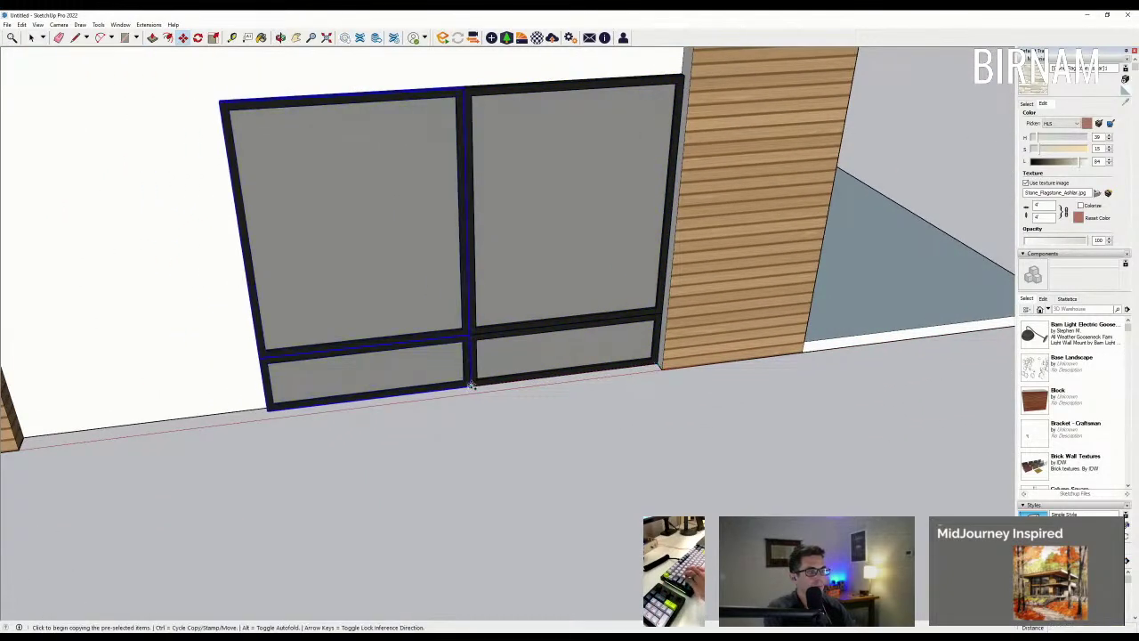
pyautogui.click(267, 411)
pyautogui.moveTo(267, 411); pyautogui.dragTo(197, 374, button='middle')
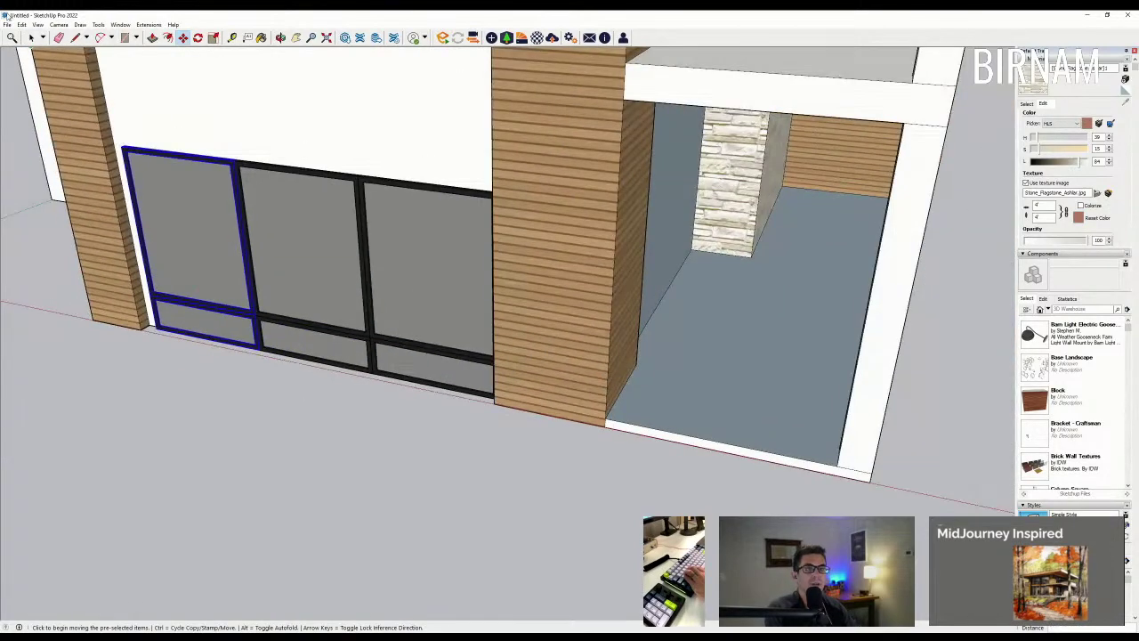
# Step: Select all three windows with their bottom panes and raise the row off the base of the front wall
pyautogui.keyDown('shift'); pyautogui.click(399, 360); pyautogui.keyUp('shift')
pyautogui.moveTo(400, 359); pyautogui.dragTo(427, 348, button='middle')
pyautogui.scroll(-2, 425, 345)
pyautogui.press('m')
pyautogui.click(406, 185)
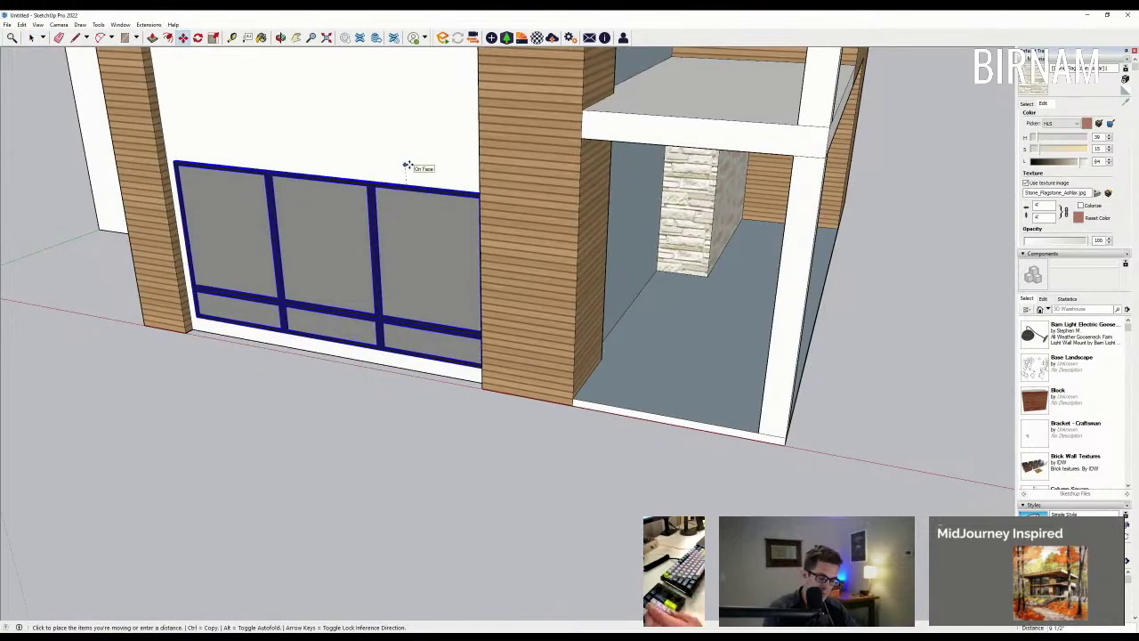
pyautogui.click(412, 164)
pyautogui.moveTo(411, 164); pyautogui.dragTo(534, 232, button='middle')
pyautogui.hotkey('ctrl', 't')
pyautogui.moveTo(338, 383); pyautogui.dragTo(409, 357, button='middle')
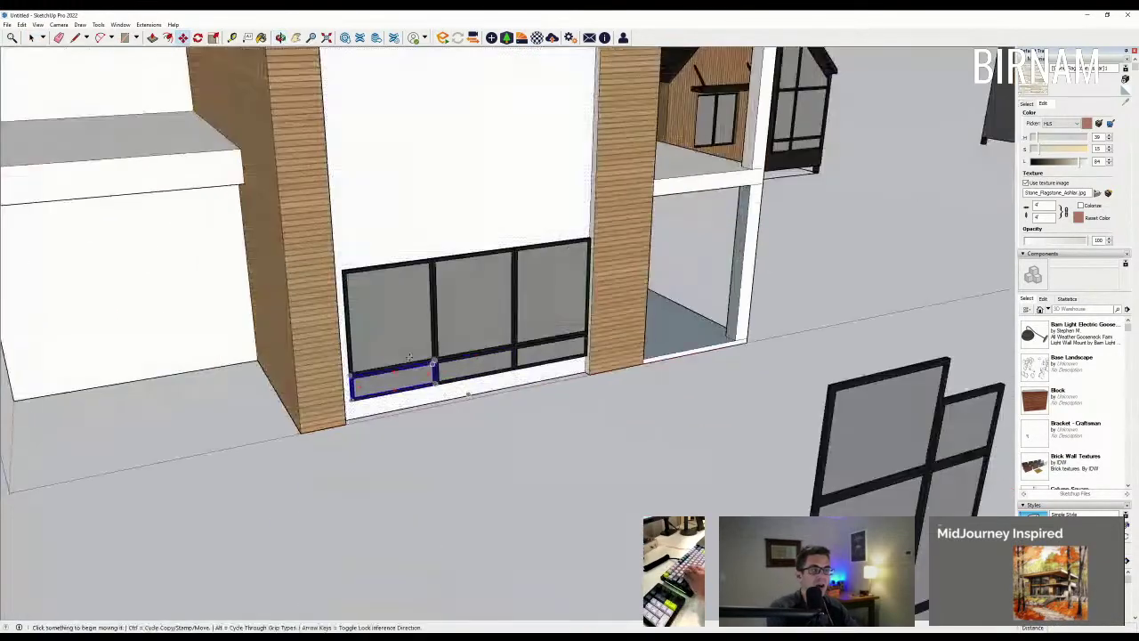
# Step: Try to extend the inner face of the left wood column 6 inches to meet the window row
pyautogui.click(30, 39)
pyautogui.moveTo(561, 278); pyautogui.dragTo(239, 300, button='middle')
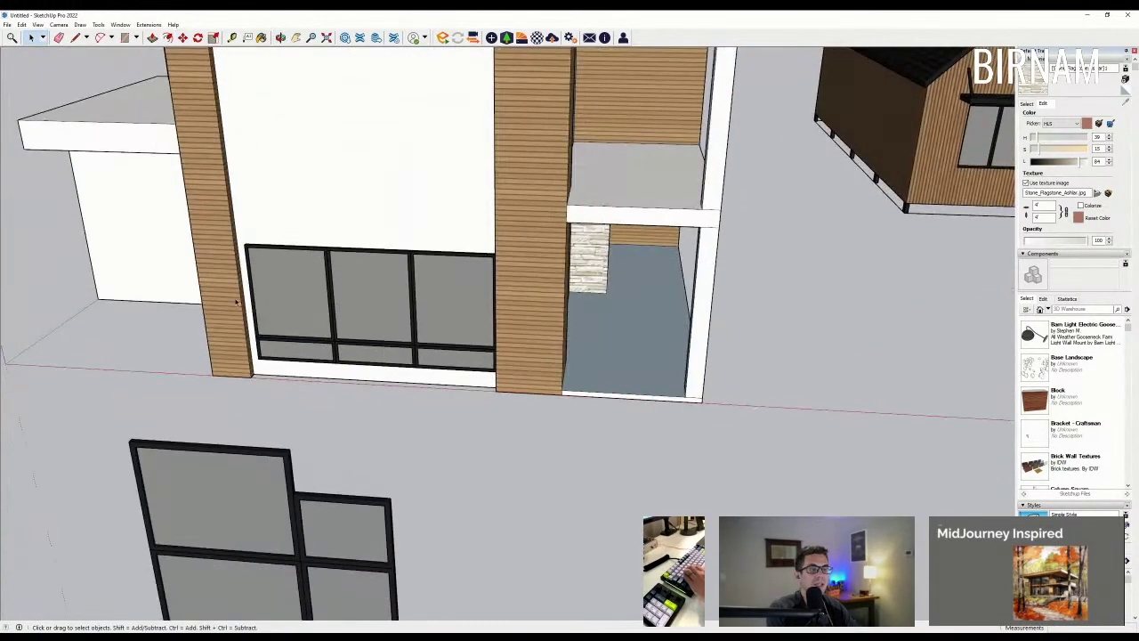
pyautogui.scroll(6, 311, 359)
pyautogui.scroll(-2, 286, 359)
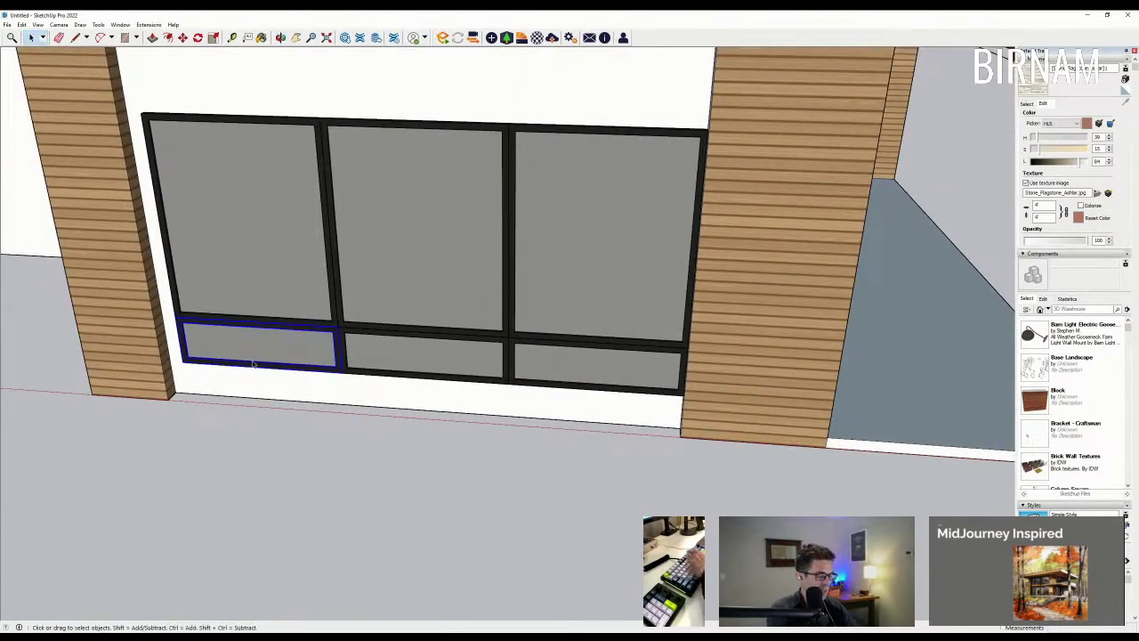
pyautogui.press('p')
pyautogui.click(176, 317)
pyautogui.scroll(-3, 318, 397)
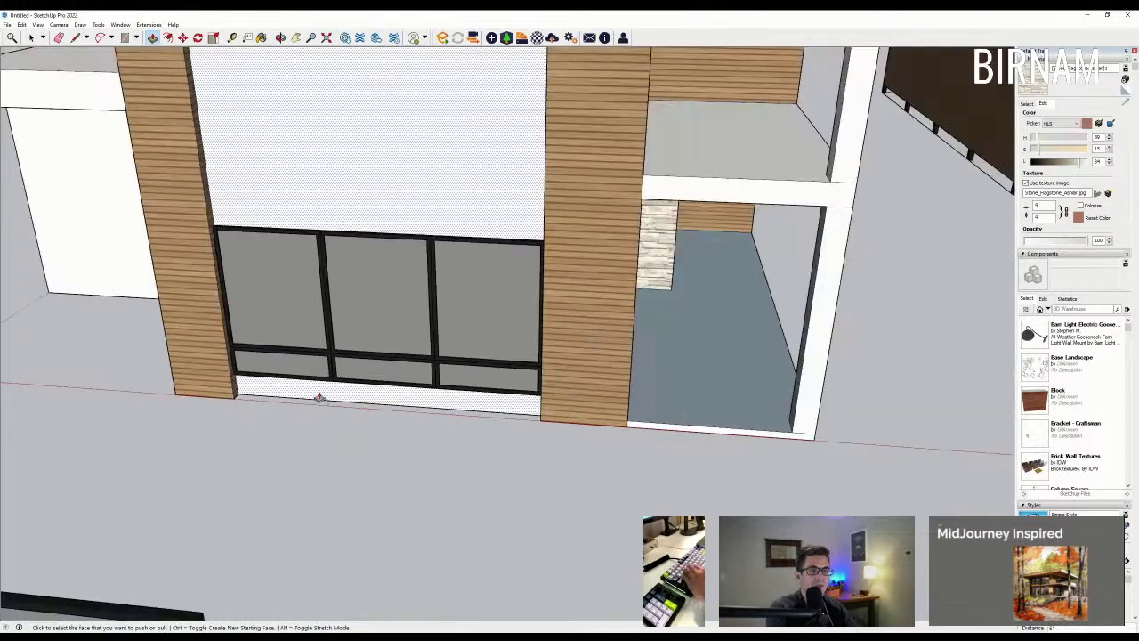
pyautogui.scroll(-2, 391, 341)
pyautogui.moveTo(417, 392); pyautogui.dragTo(374, 347, button='middle')
pyautogui.scroll(-2, 374, 347)
pyautogui.scroll(3, 300, 270)
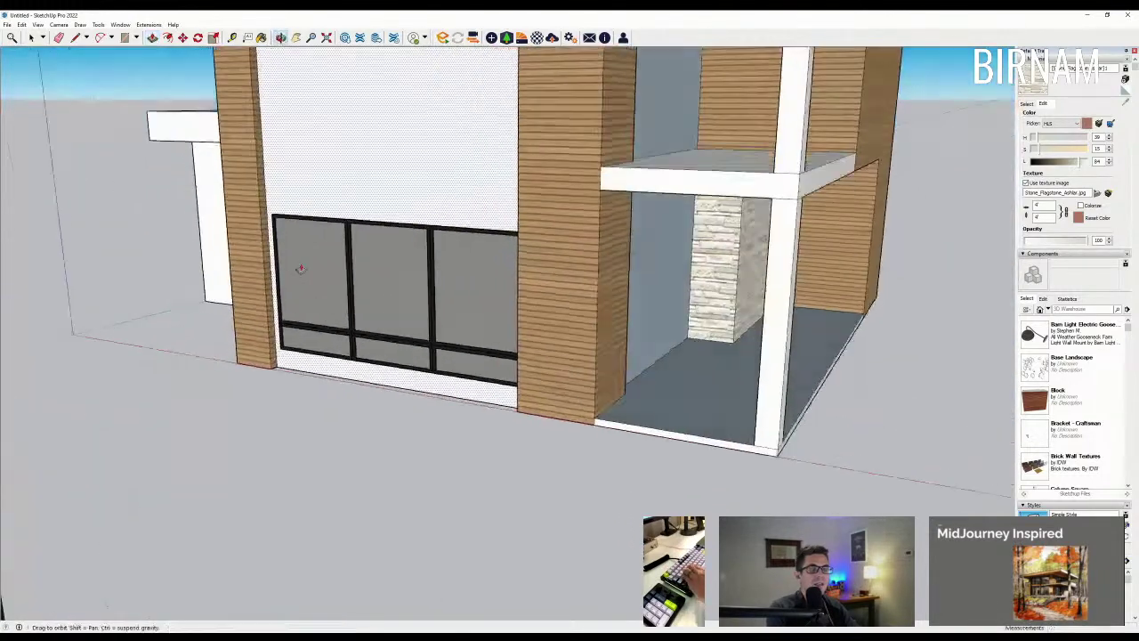
# Step: Try moving the whole window row sideways until its lower corner meets the left wood column
pyautogui.moveTo(300, 269); pyautogui.dragTo(605, 401, button='middle')
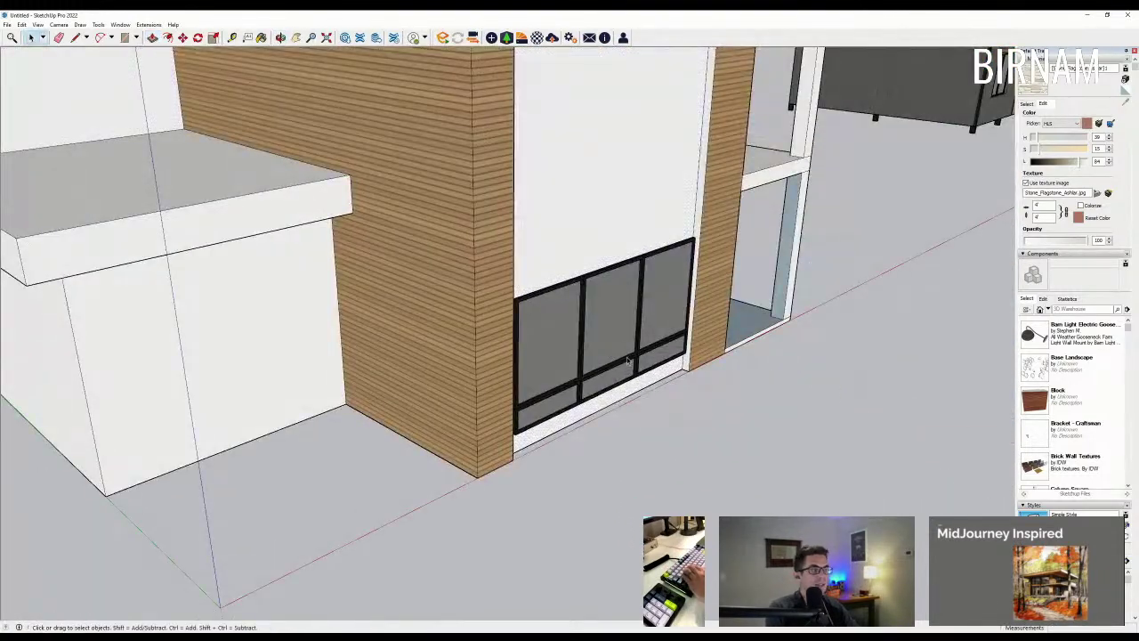
pyautogui.moveTo(627, 360); pyautogui.dragTo(562, 401, button='middle')
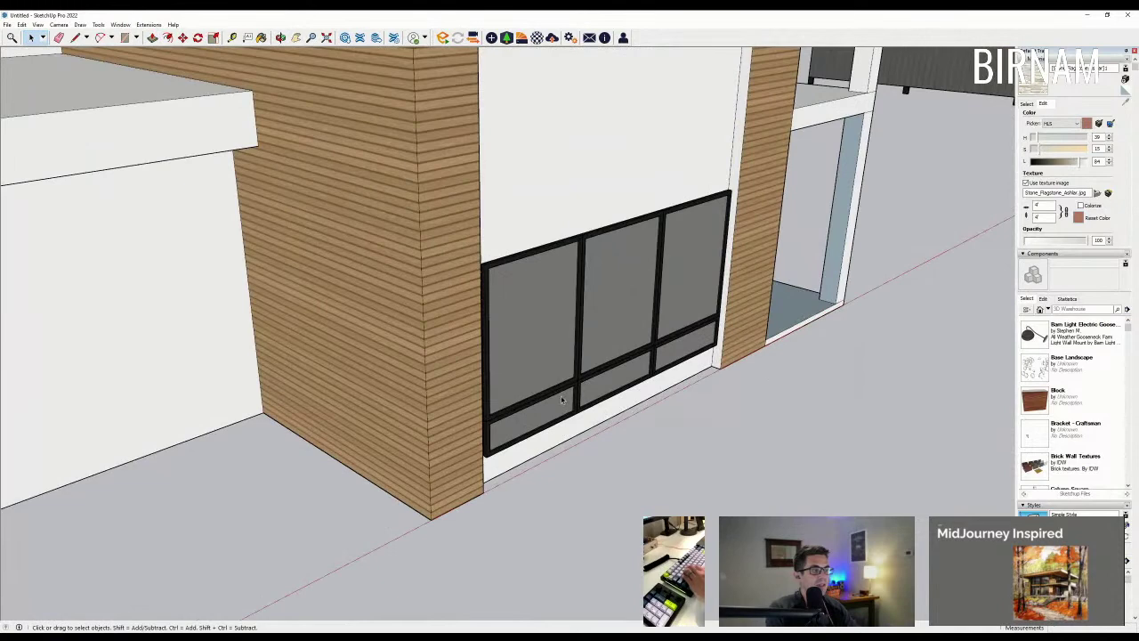
pyautogui.click(663, 349)
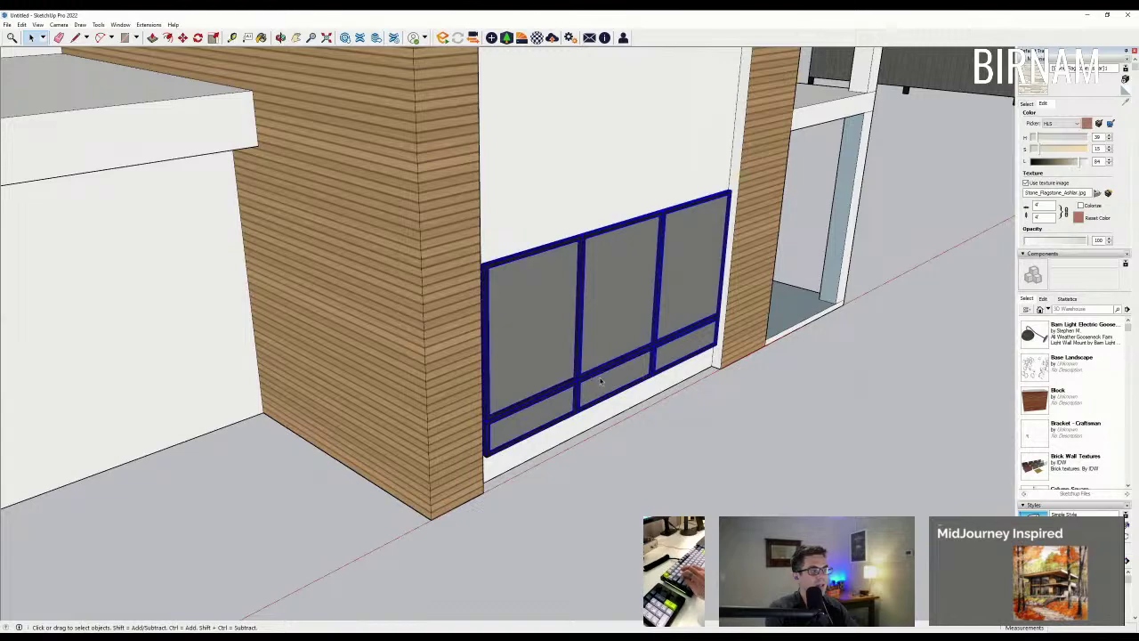
pyautogui.moveTo(599, 381); pyautogui.dragTo(428, 393, button='middle')
pyautogui.scroll(2, 261, 386)
pyautogui.press('m')
pyautogui.scroll(3, 173, 388)
pyautogui.moveTo(170, 389); pyautogui.dragTo(154, 371, button='middle')
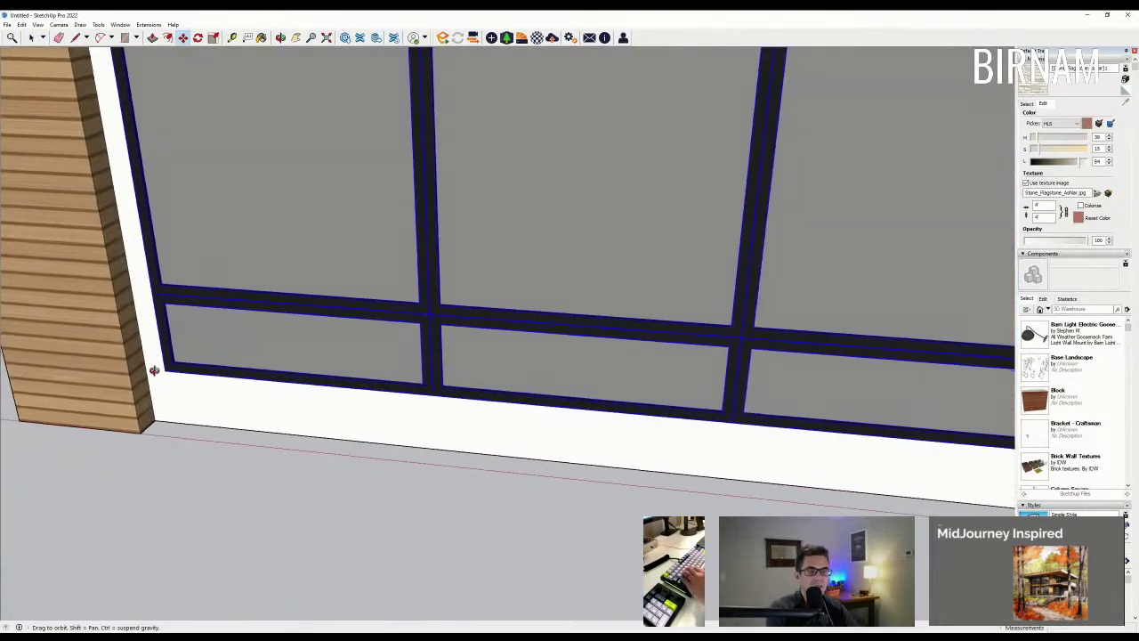
pyautogui.press('m')
pyautogui.click(164, 373)
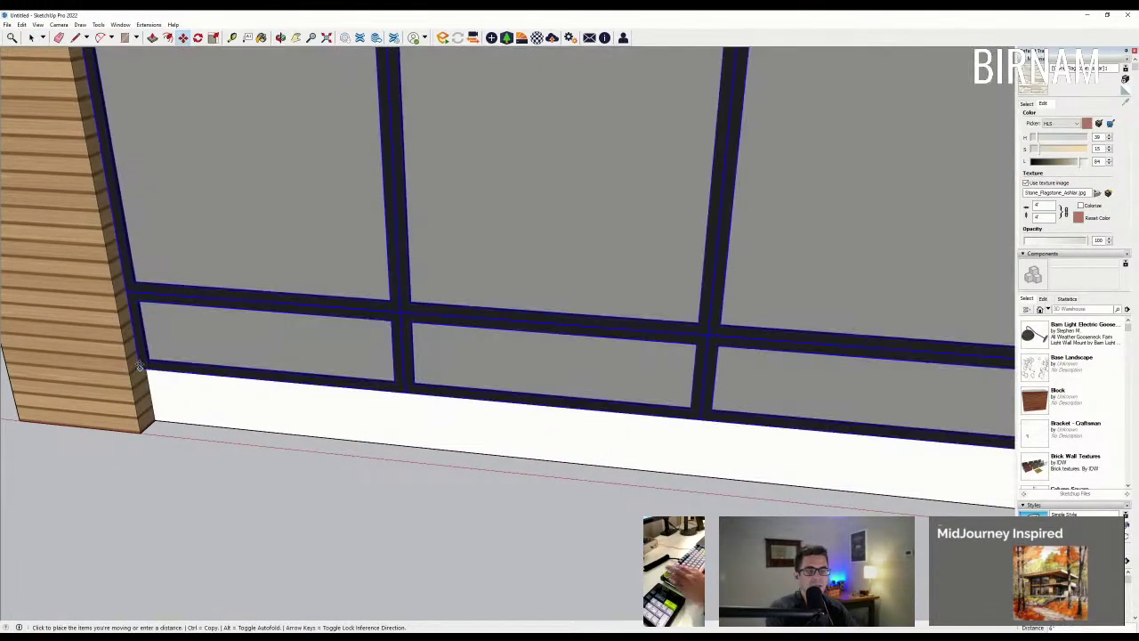
pyautogui.press('Escape')
pyautogui.scroll(-3, 323, 343)
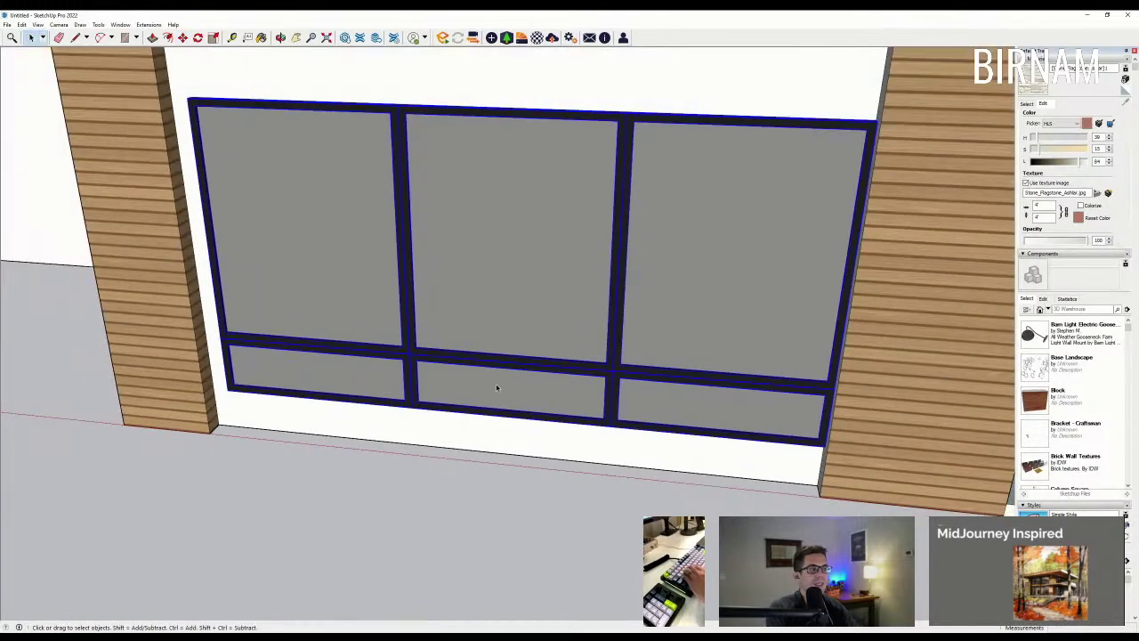
# Step: Shift the two leftmost windows 3 inches toward the left wood column, separating them from the right window
pyautogui.moveTo(496, 386); pyautogui.dragTo(512, 343, button='middle')
pyautogui.hotkey('ctrl', 't')
pyautogui.scroll(-3, 537, 337)
pyautogui.press('m')
pyautogui.click(539, 195)
pyautogui.click(537, 174)
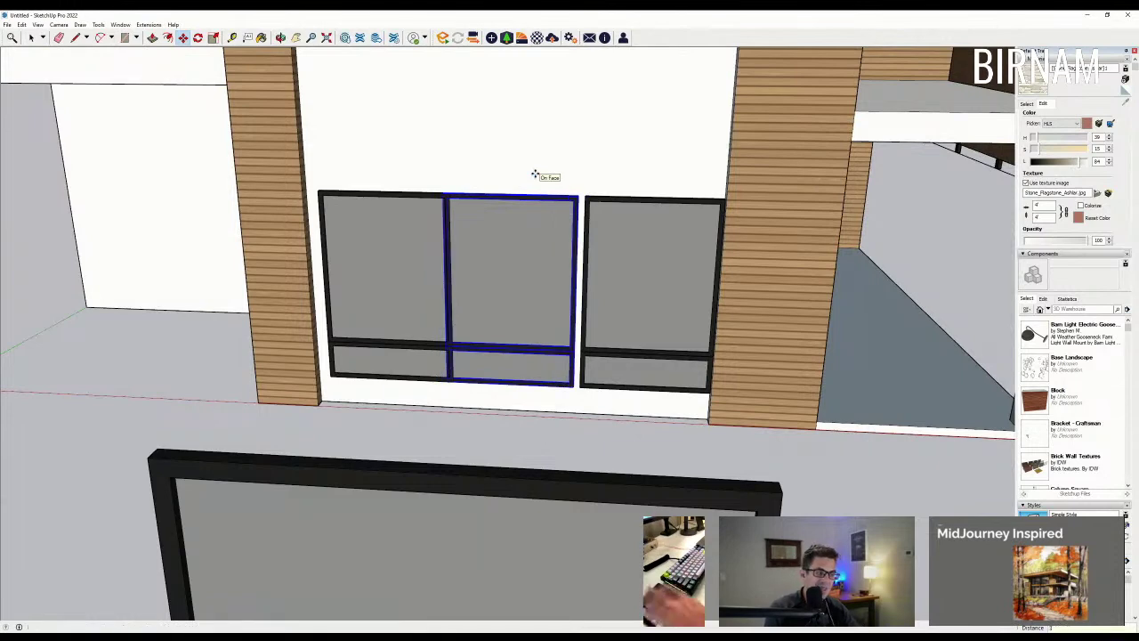
# Step: Shift the leftmost window against the left wood column, leaving an even gap beside the middle window
pyautogui.press('space')
pyautogui.scroll(2, 415, 332)
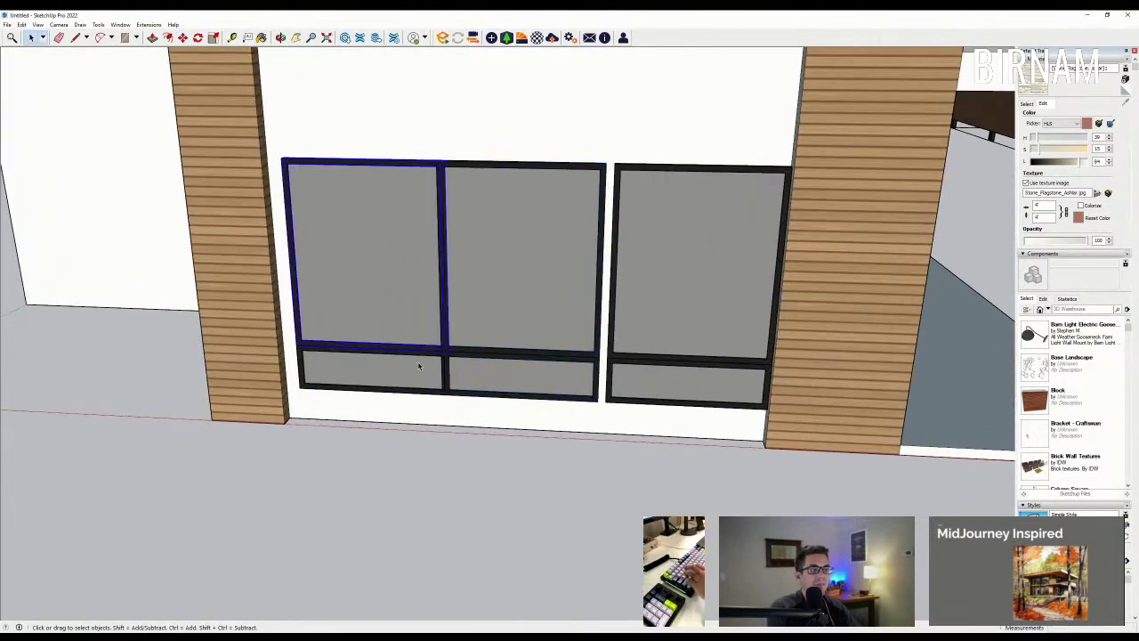
pyautogui.scroll(3, 442, 381)
pyautogui.press('m')
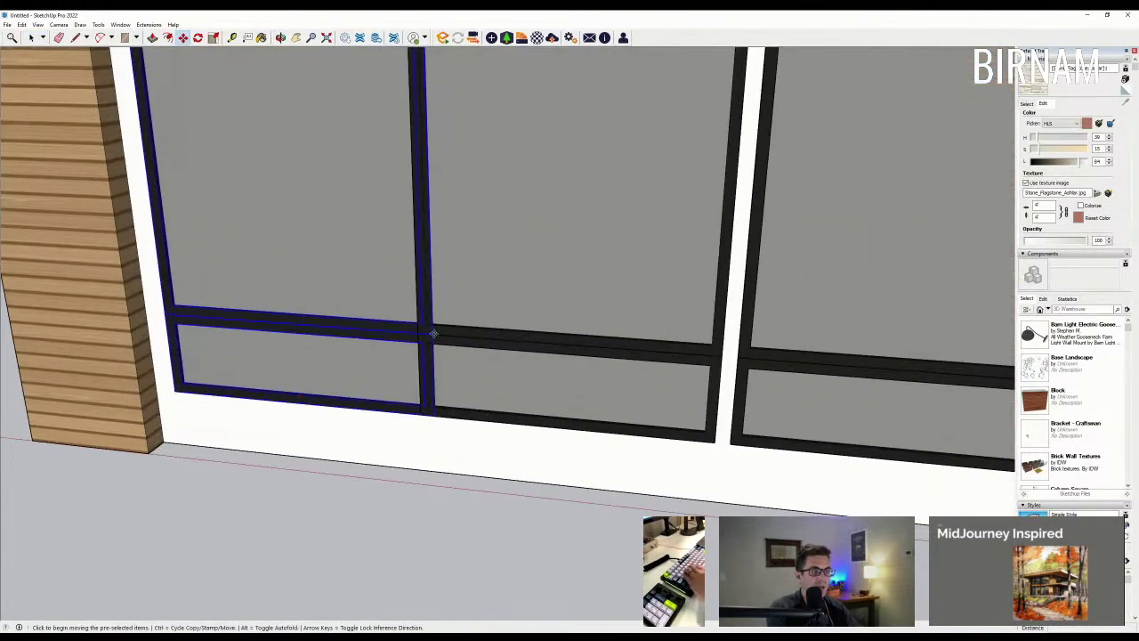
pyautogui.click(415, 333)
pyautogui.scroll(-5, 415, 333)
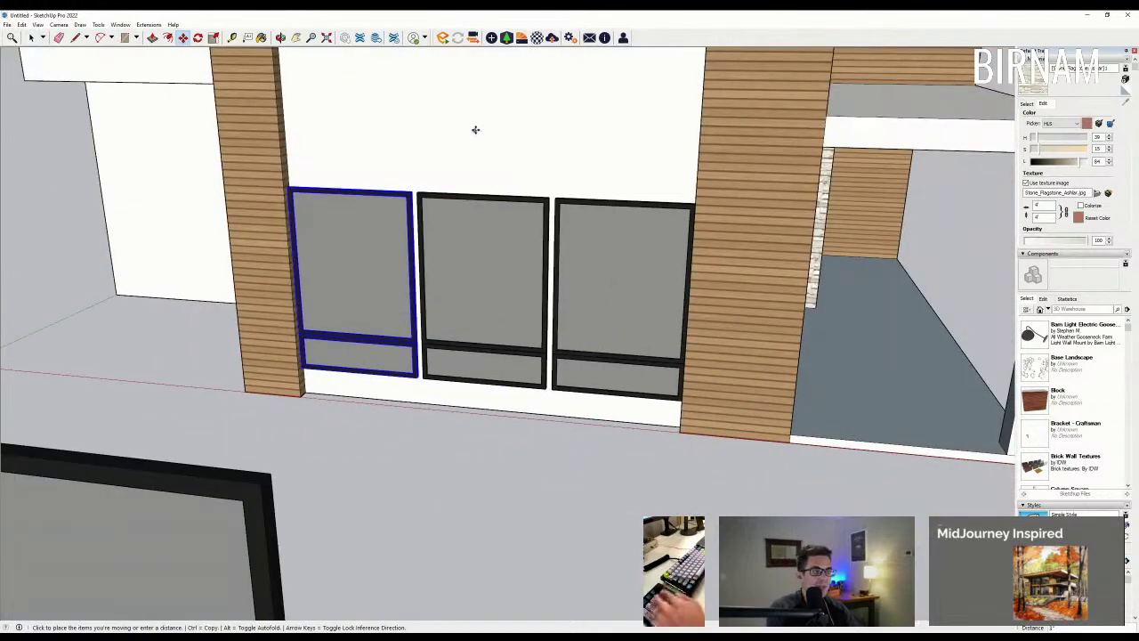
pyautogui.click(475, 130)
# Step: Try drawing a line across the front wall along the tops of the three windows, from column to column
pyautogui.scroll(4, 410, 363)
pyautogui.moveTo(409, 364); pyautogui.dragTo(491, 397, button='middle')
pyautogui.scroll(-4, 491, 397)
pyautogui.scroll(-5, 555, 393)
pyautogui.moveTo(559, 390); pyautogui.dragTo(661, 379, button='middle')
pyautogui.press('l')
pyautogui.scroll(5, 668, 334)
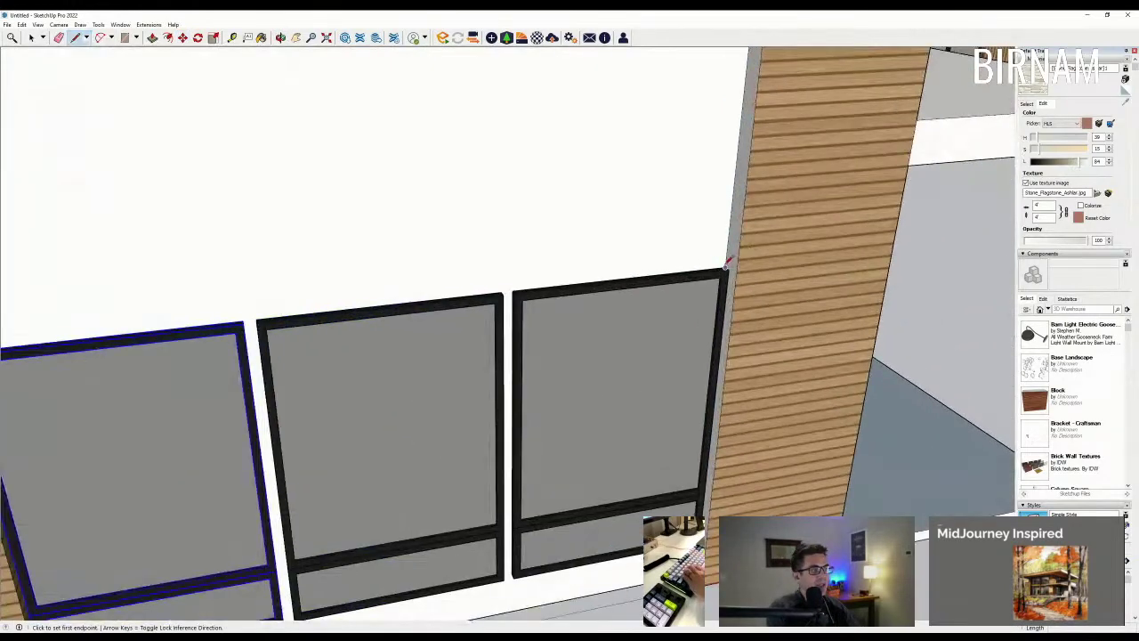
pyautogui.scroll(-3, 399, 315)
pyautogui.moveTo(400, 315); pyautogui.dragTo(140, 237, button='middle')
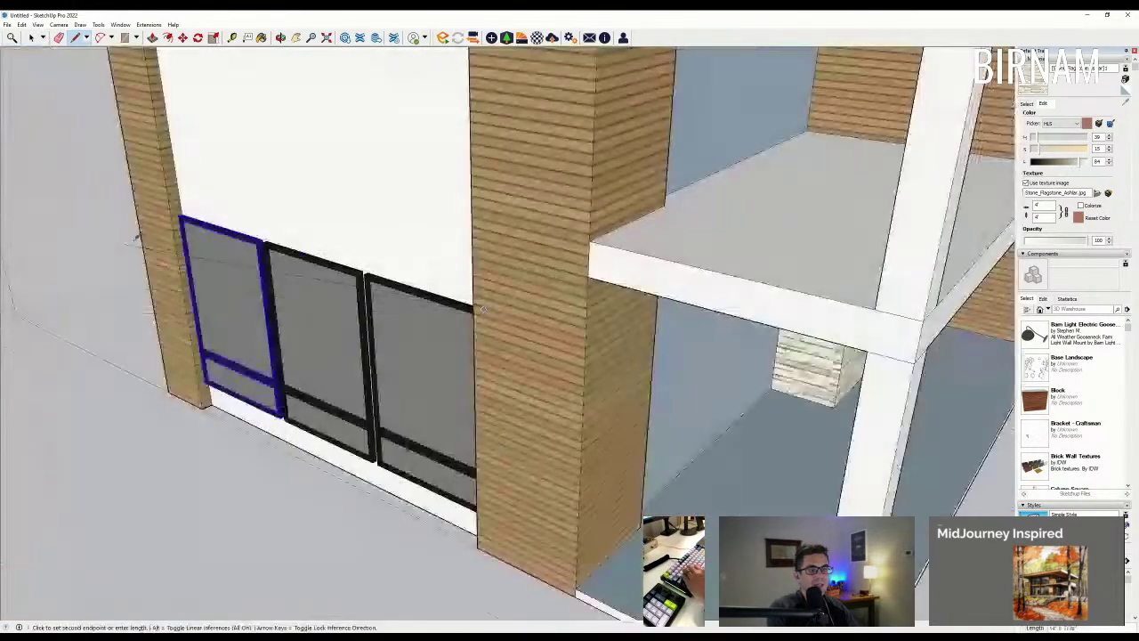
pyautogui.scroll(4, 178, 228)
pyautogui.press('Escape')
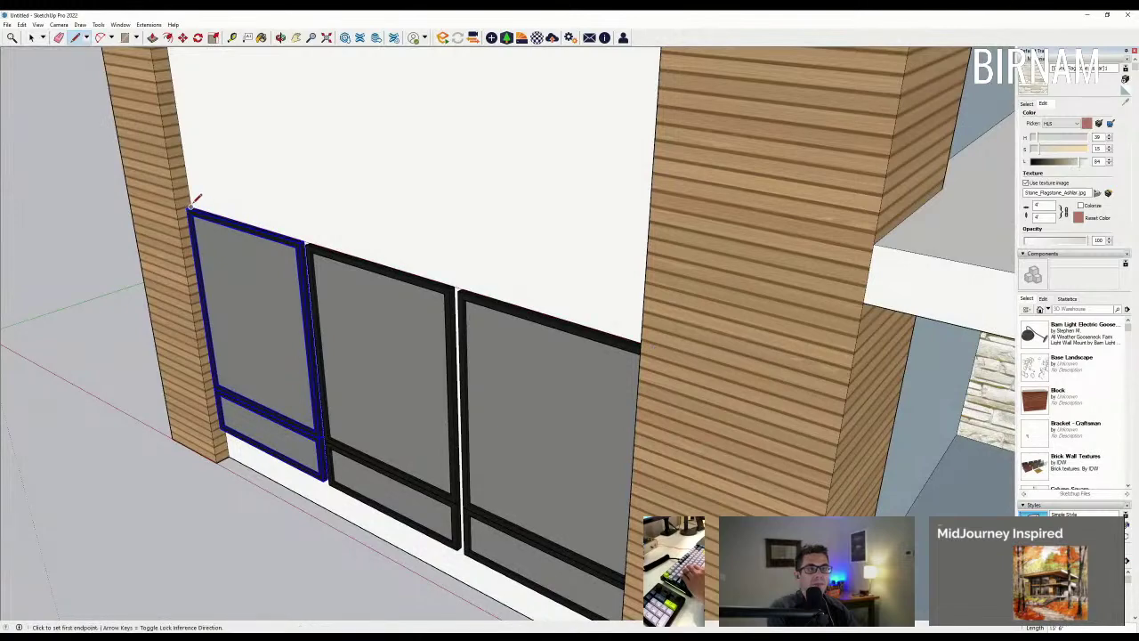
pyautogui.scroll(-8, 190, 205)
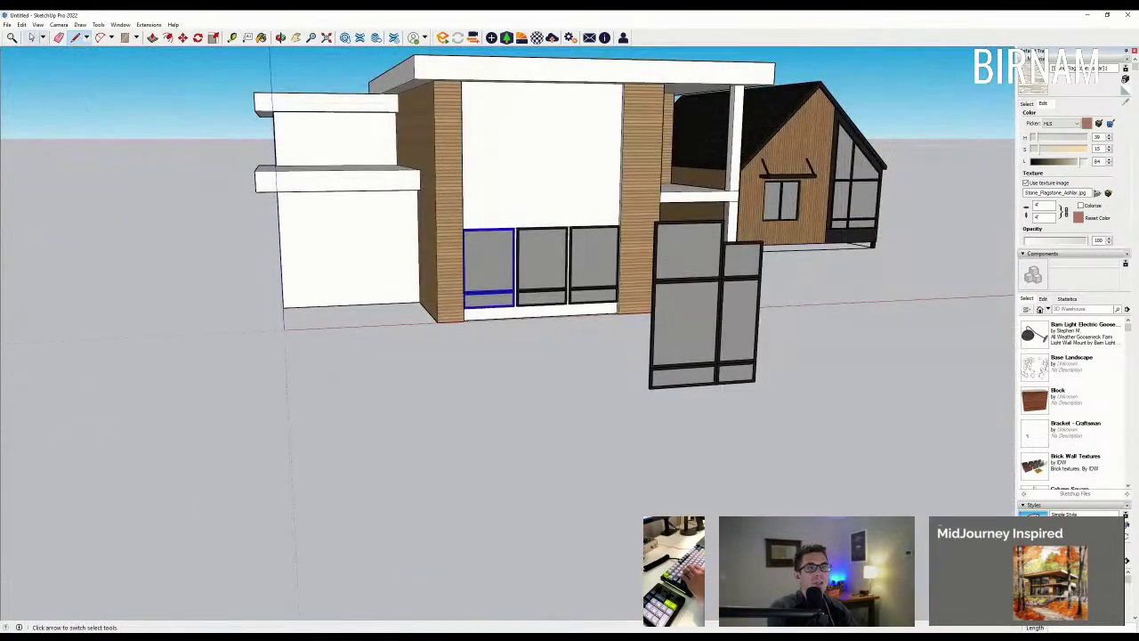
# Step: Copy the row of three front windows straight up the wall, placing the copy just above the original row
pyautogui.click(31, 37)
pyautogui.scroll(5, 490, 322)
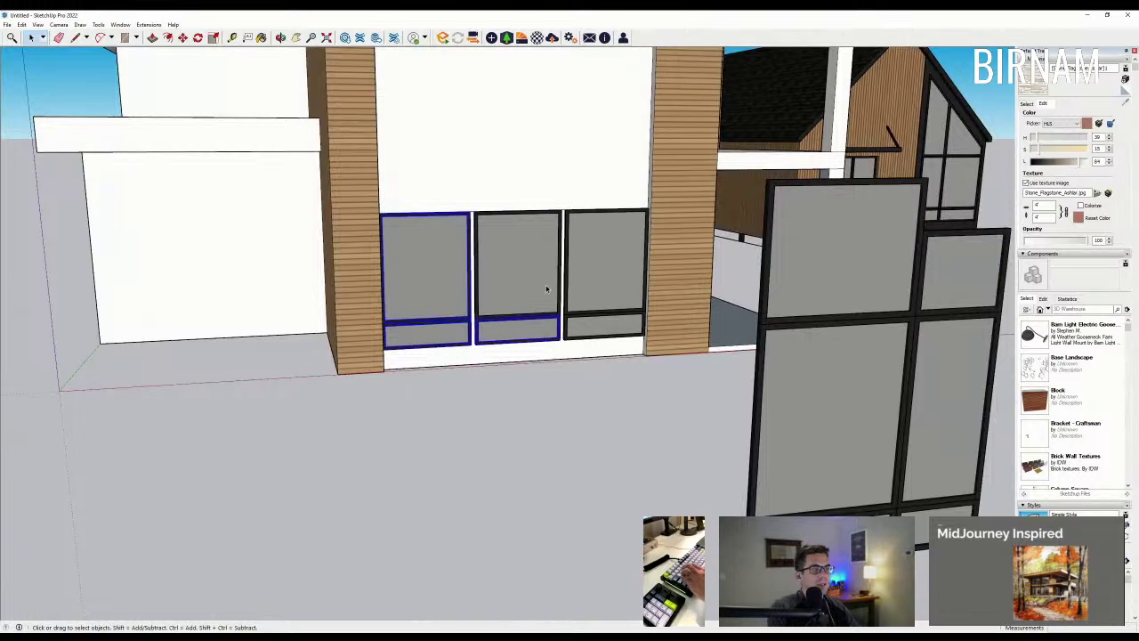
pyautogui.press('m')
pyautogui.scroll(4, 623, 338)
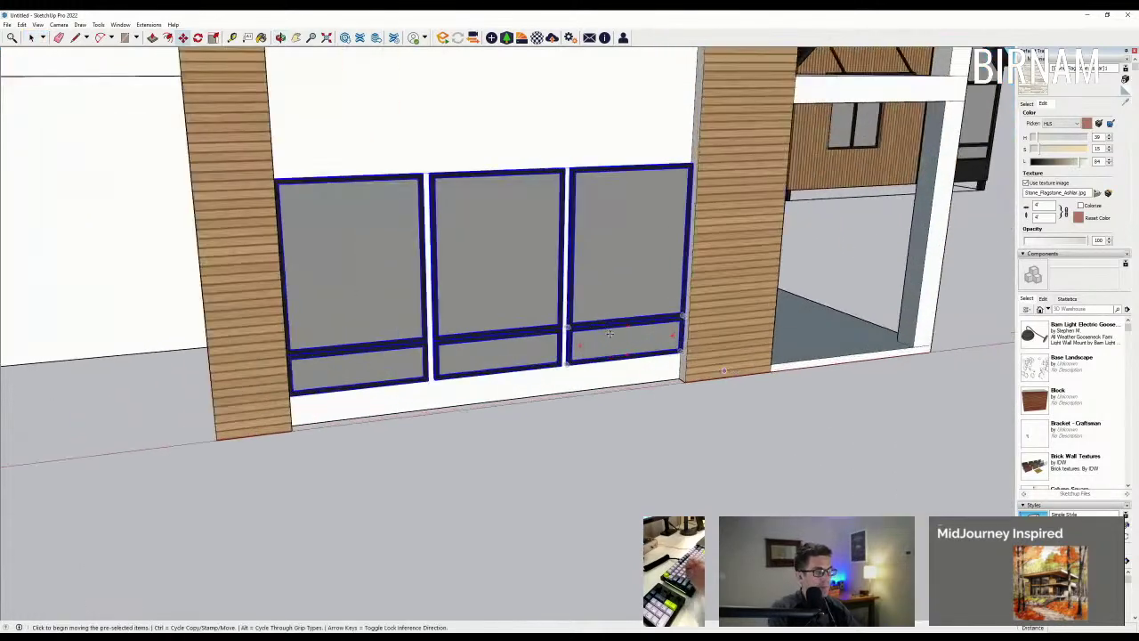
pyautogui.click(700, 353)
pyautogui.scroll(-3, 699, 353)
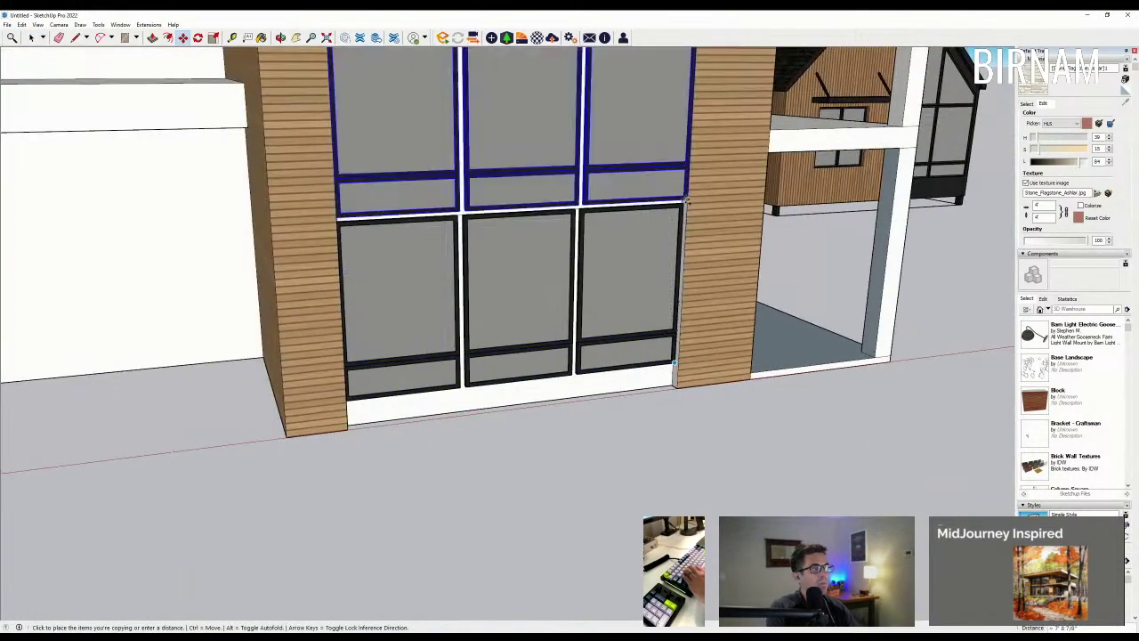
pyautogui.click(682, 203)
# Step: Raise the copied window row onto the upper storey between the wood columns, leaving a wide wall band between both rows
pyautogui.scroll(-5, 614, 347)
pyautogui.moveTo(614, 347); pyautogui.dragTo(630, 152, button='middle')
pyautogui.scroll(6, 630, 152)
pyautogui.scroll(-5, 674, 171)
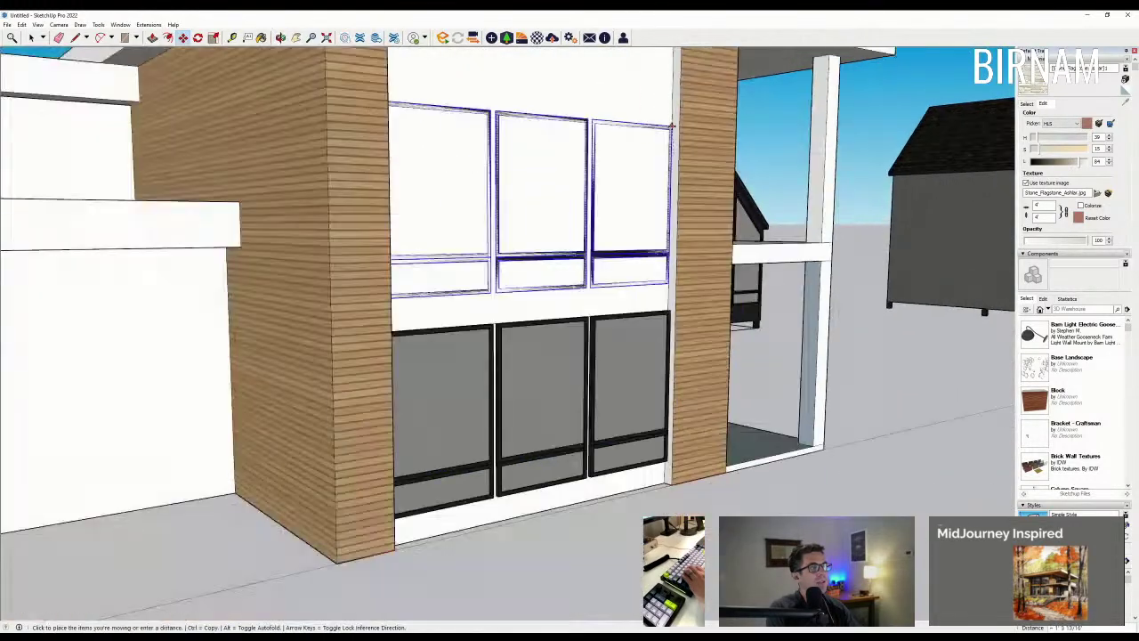
pyautogui.click(676, 105)
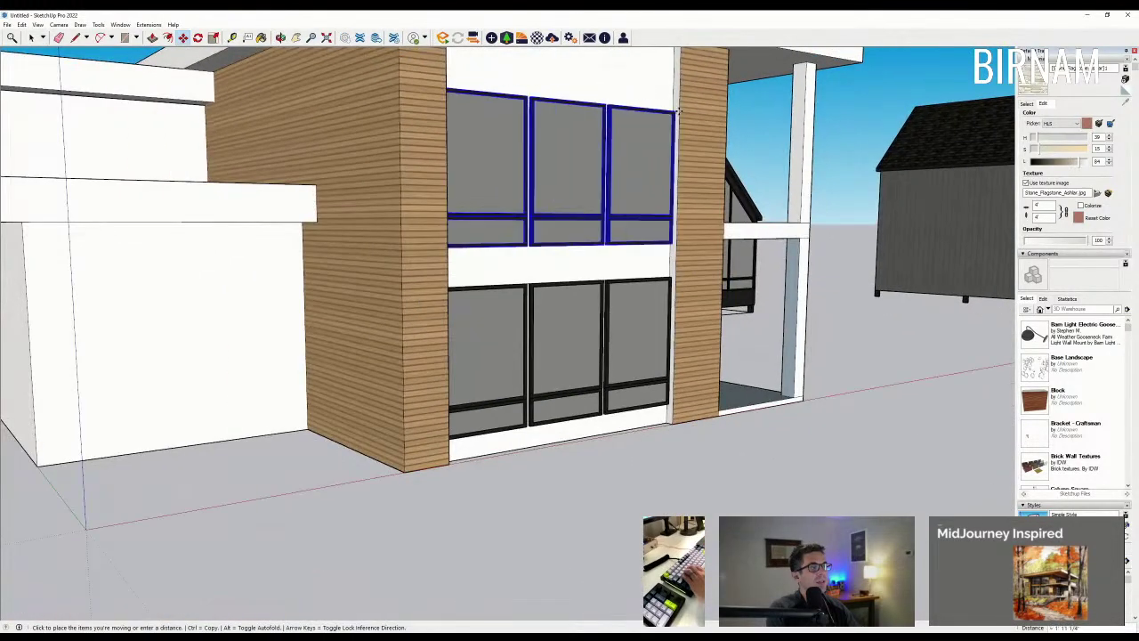
pyautogui.moveTo(683, 110); pyautogui.dragTo(674, 87, button='middle')
pyautogui.scroll(2, 673, 87)
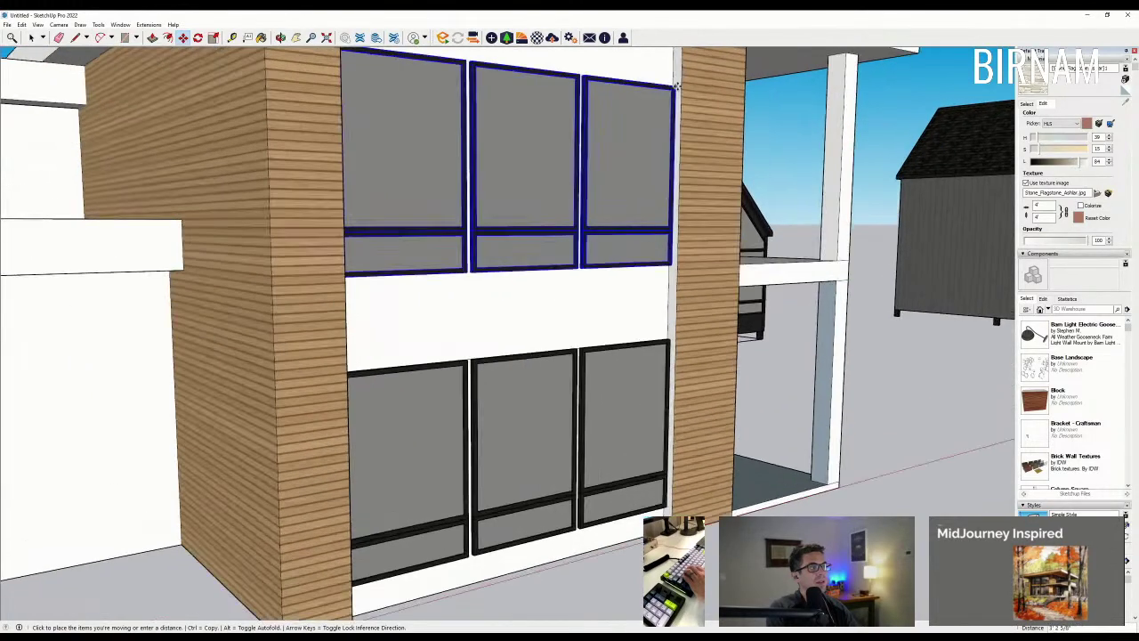
pyautogui.click(674, 86)
pyautogui.scroll(-4, 623, 205)
pyautogui.moveTo(623, 205); pyautogui.dragTo(551, 233, button='middle')
pyautogui.scroll(-2, 552, 233)
# Step: Copy the low bottom panes of the three upper-storey windows onto the tops of those windows as transoms
pyautogui.click(30, 37)
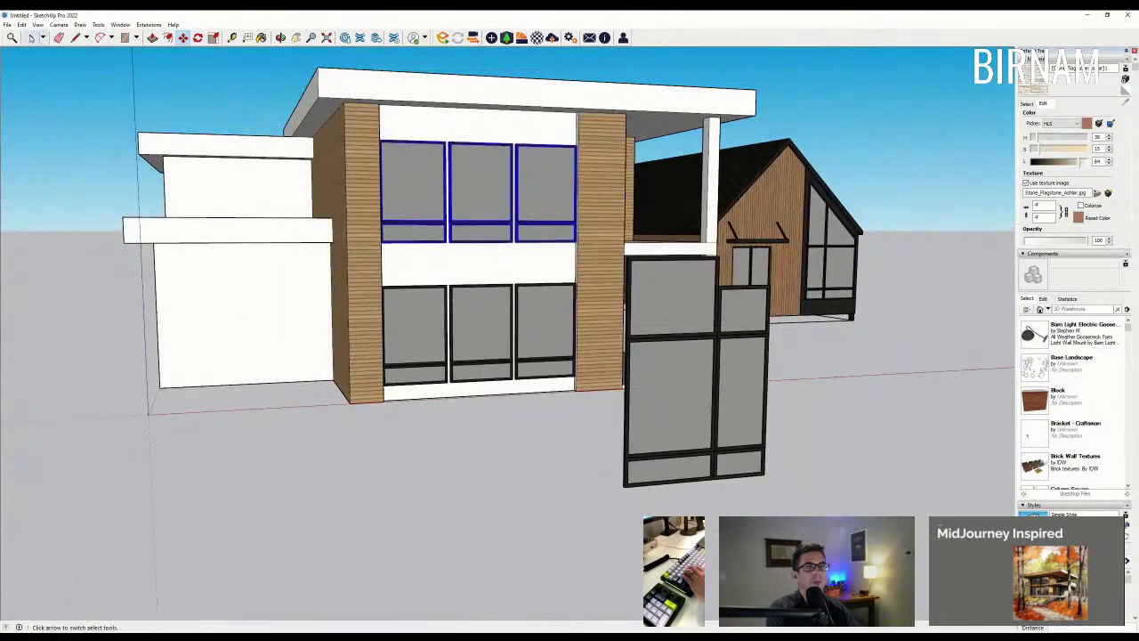
pyautogui.scroll(3, 473, 234)
pyautogui.click(474, 234)
pyautogui.keyDown('shift'); pyautogui.click(574, 236); pyautogui.keyUp('shift')
pyautogui.scroll(4, 605, 267)
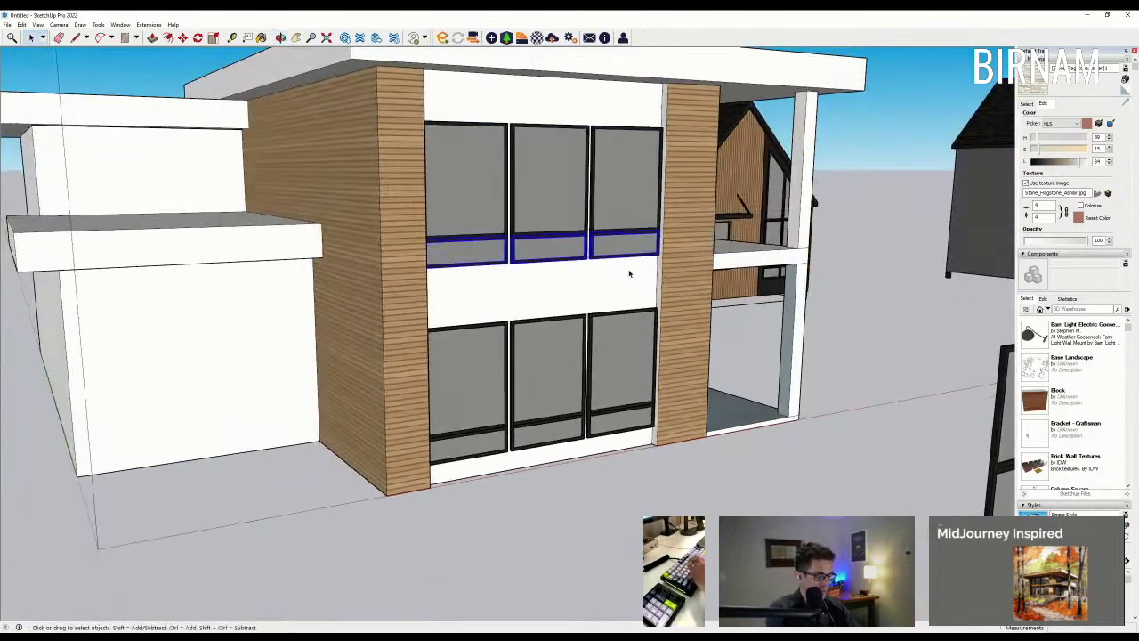
pyautogui.press('m')
pyautogui.press('ctrl')
pyautogui.scroll(-4, 602, 265)
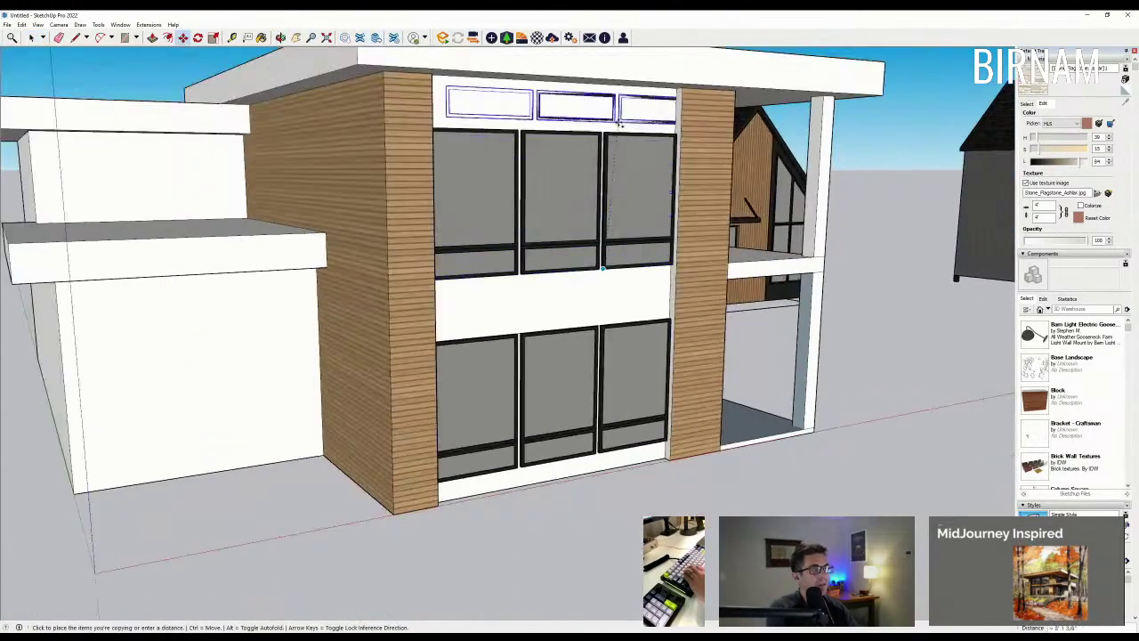
pyautogui.scroll(2, 604, 131)
pyautogui.scroll(-3, 699, 212)
pyautogui.moveTo(698, 211); pyautogui.dragTo(407, 313, button='middle')
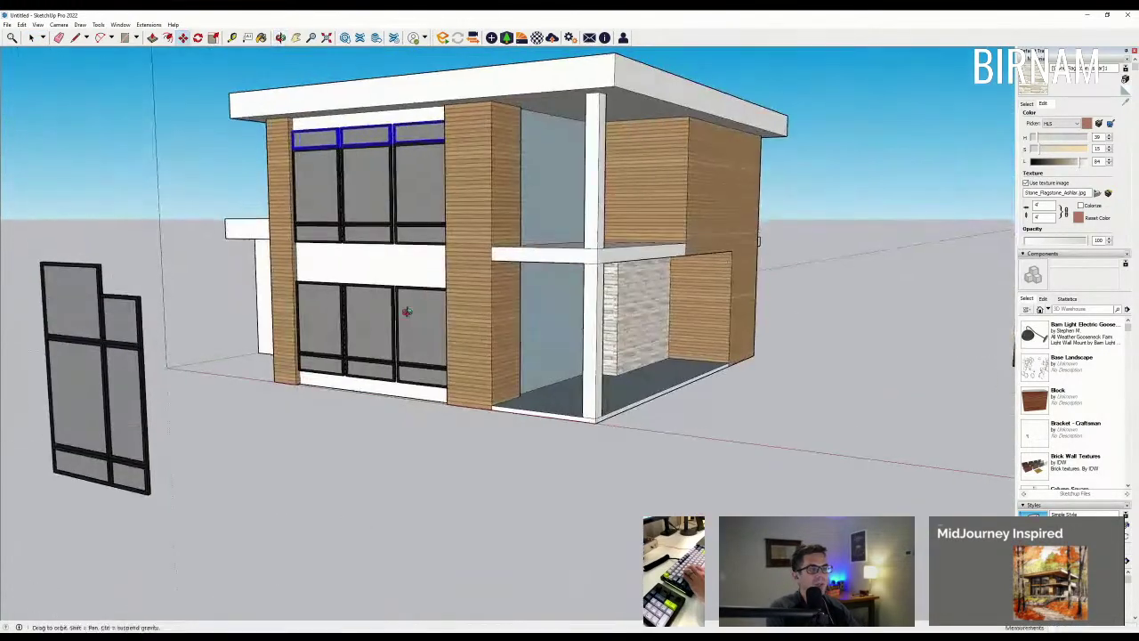
pyautogui.scroll(-2, 406, 312)
pyautogui.moveTo(292, 381); pyautogui.dragTo(267, 409, button='middle')
pyautogui.click(31, 37)
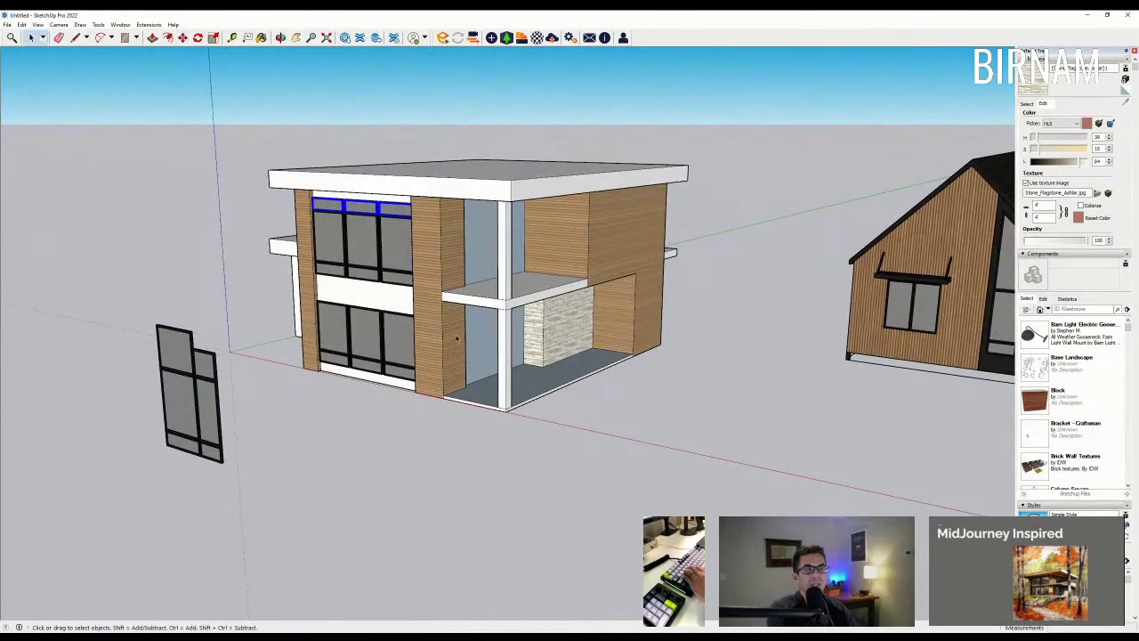
pyautogui.scroll(6, 331, 186)
pyautogui.moveTo(294, 218)
pyautogui.mouseDown(button='middle')
pyautogui.moveTo(334, 185)
pyautogui.moveTo(379, 234)
pyautogui.moveTo(280, 203)
pyautogui.mouseUp(button='middle')
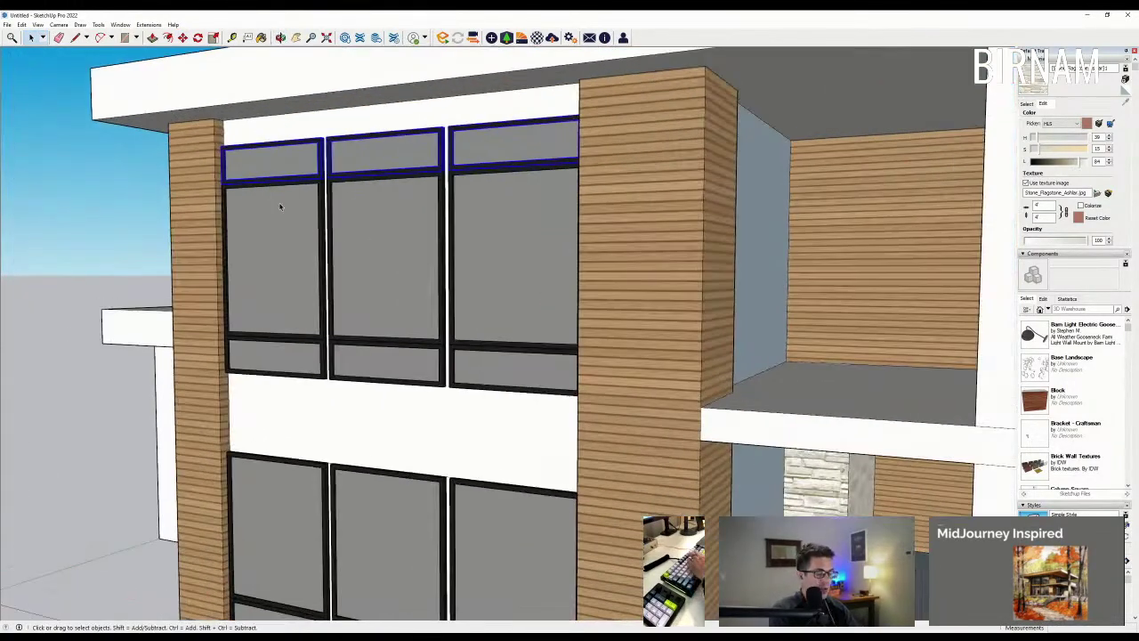
pyautogui.press('l')
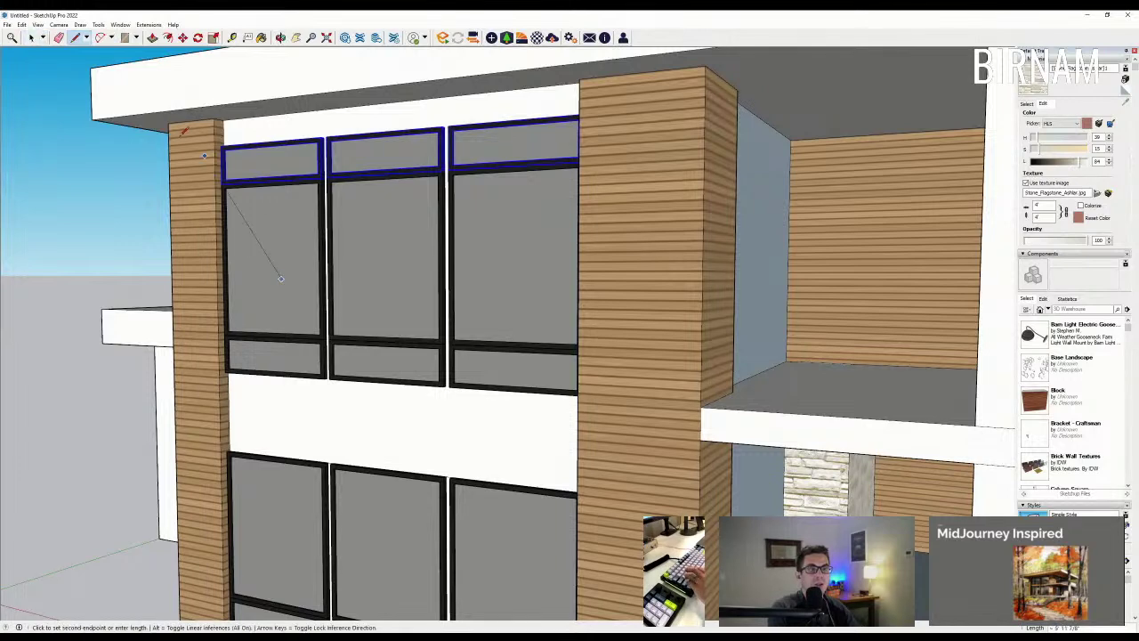
pyautogui.press('space')
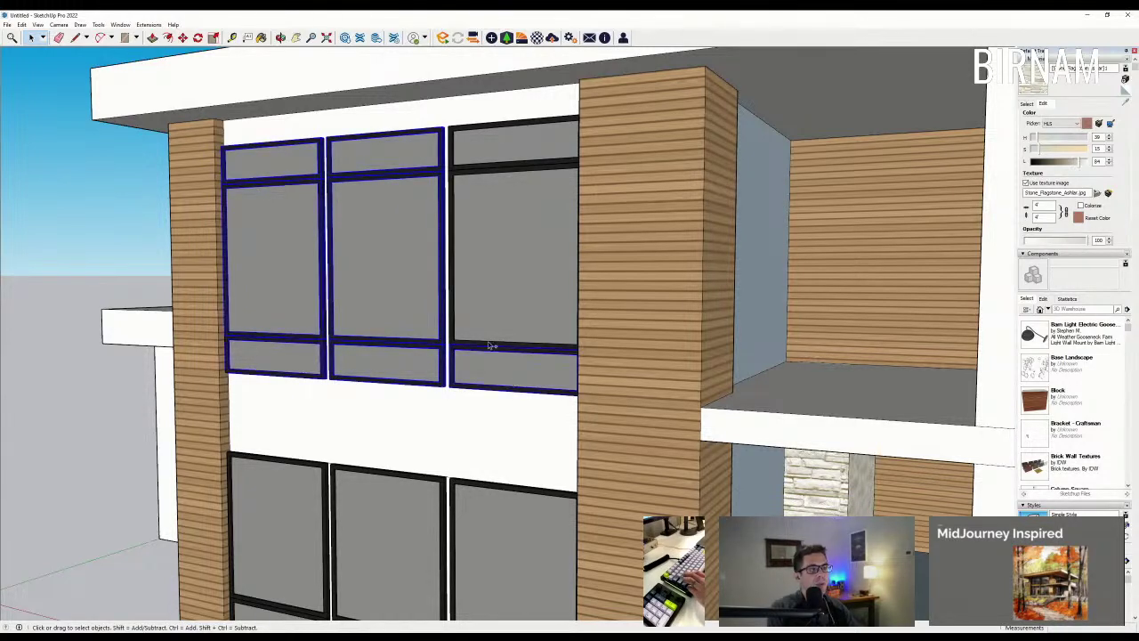
# Step: Move the complete upper window row with its transoms vertically, leaving a narrow wall strip beneath the roof
pyautogui.moveTo(472, 160); pyautogui.dragTo(468, 176, button='middle')
pyautogui.press('m')
pyautogui.scroll(2, 440, 142)
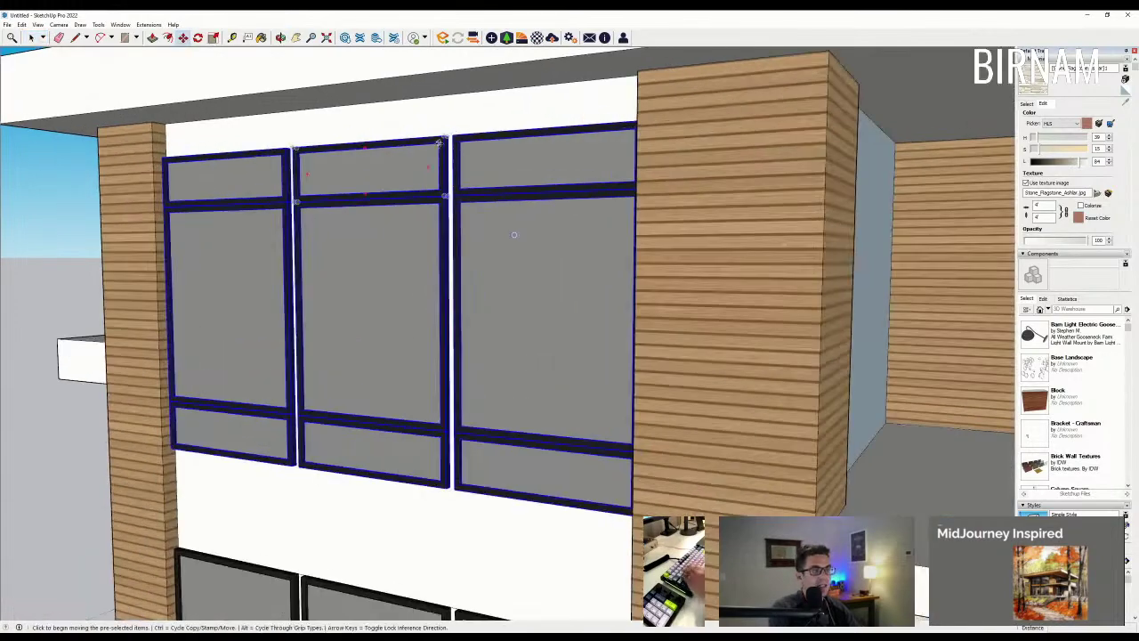
pyautogui.click(514, 234)
pyautogui.scroll(-3, 511, 190)
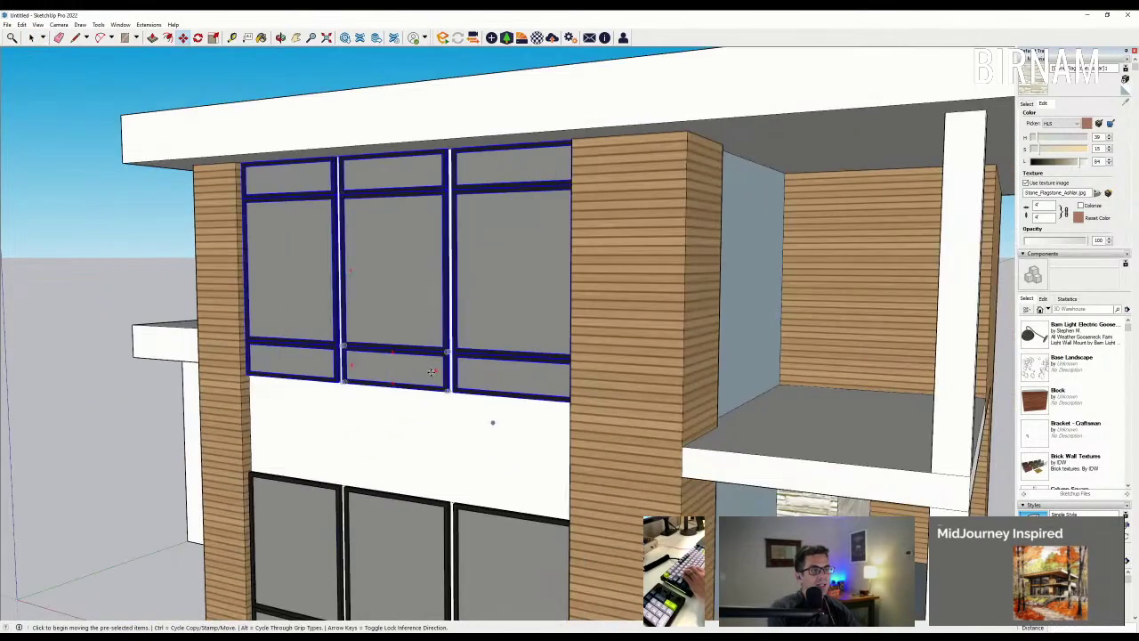
pyautogui.click(437, 425)
pyautogui.scroll(-2, 434, 420)
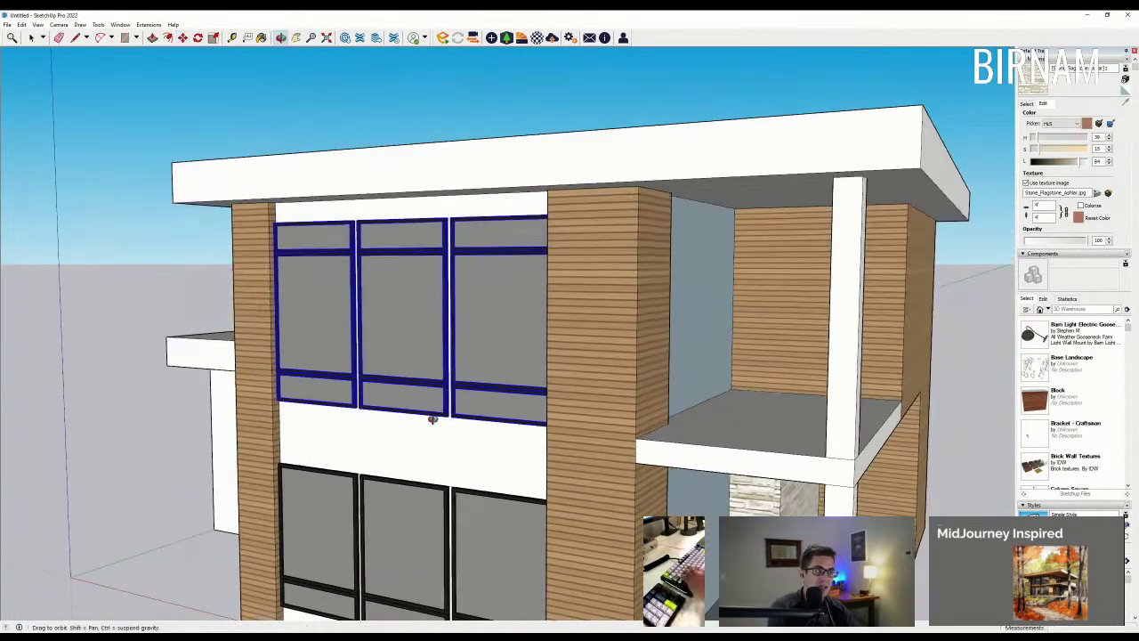
pyautogui.moveTo(433, 420); pyautogui.dragTo(438, 405, button='middle')
pyautogui.scroll(-2, 493, 353)
pyautogui.scroll(-2, 493, 352)
# Step: Draw a line across the front wall along the tops of the upper windows, from column to column
pyautogui.moveTo(493, 352); pyautogui.dragTo(695, 233, button='middle')
pyautogui.scroll(3, 530, 343)
pyautogui.scroll(2, 575, 271)
pyautogui.scroll(-1, 712, 298)
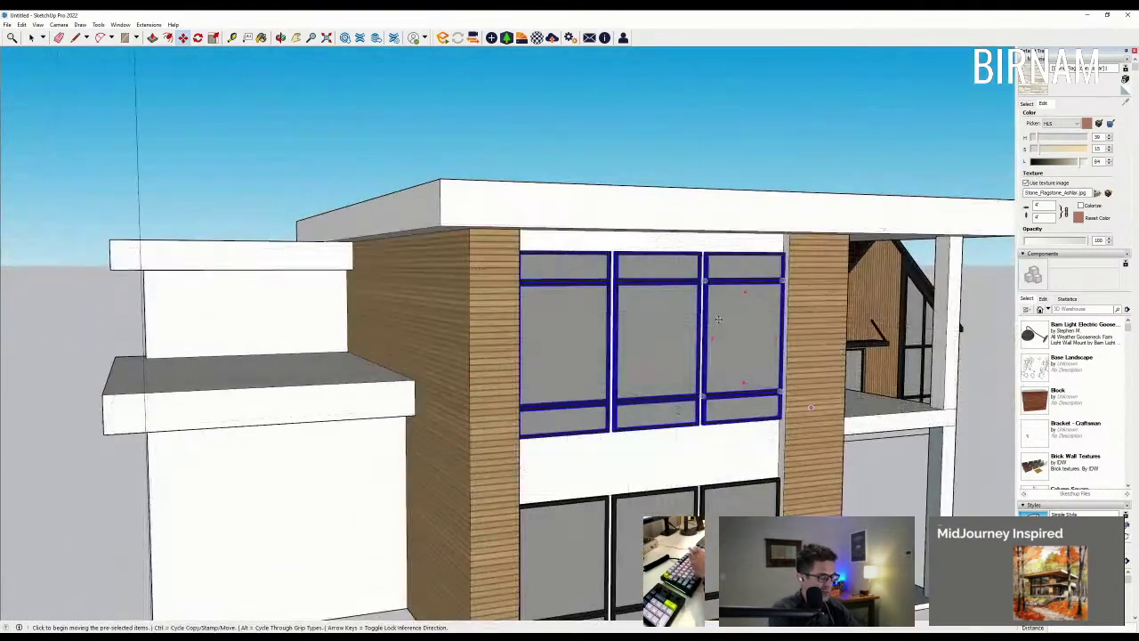
pyautogui.press('l')
pyautogui.moveTo(741, 273); pyautogui.dragTo(789, 278, button='middle')
pyautogui.scroll(2, 807, 228)
pyautogui.scroll(8, 799, 282)
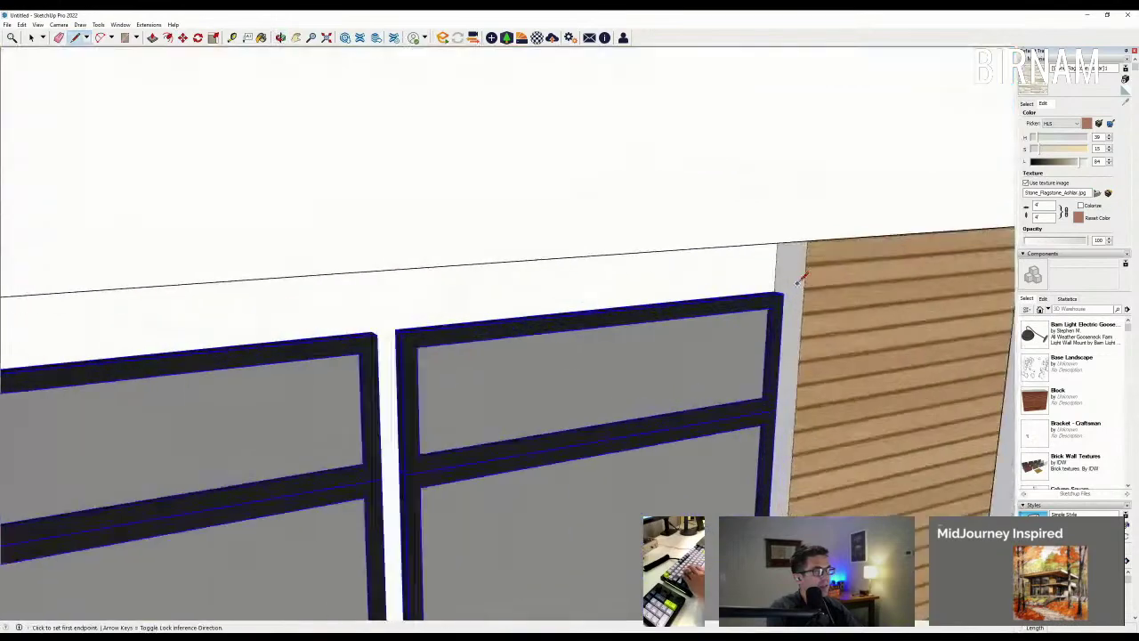
pyautogui.click(766, 292)
pyautogui.scroll(-6, 682, 287)
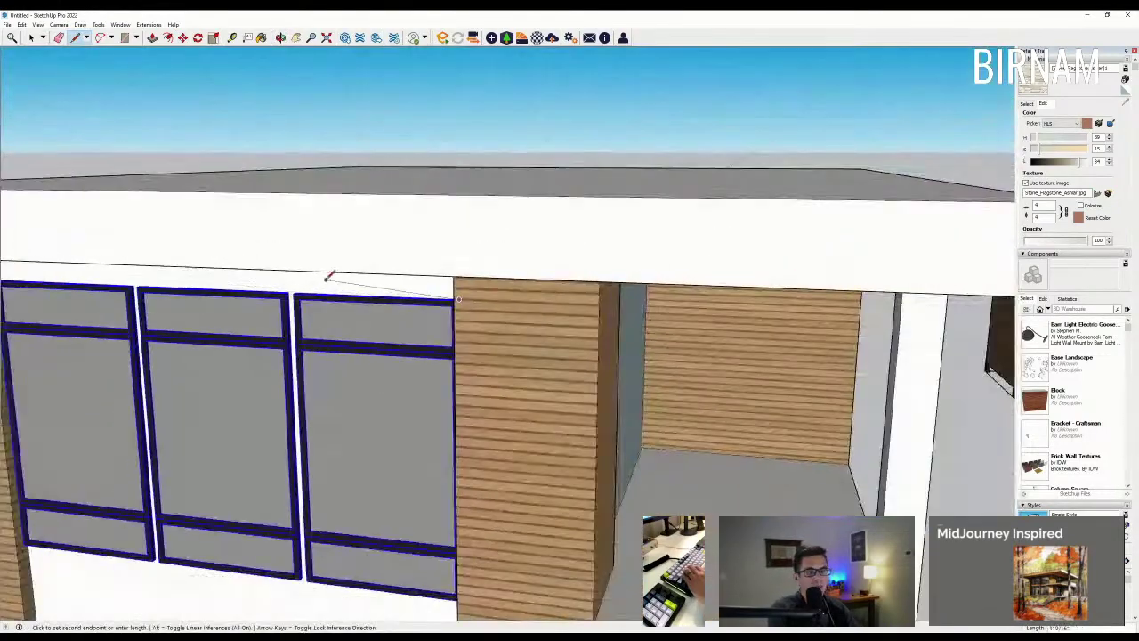
pyautogui.moveTo(326, 273); pyautogui.dragTo(76, 246, button='middle')
pyautogui.scroll(2, 77, 246)
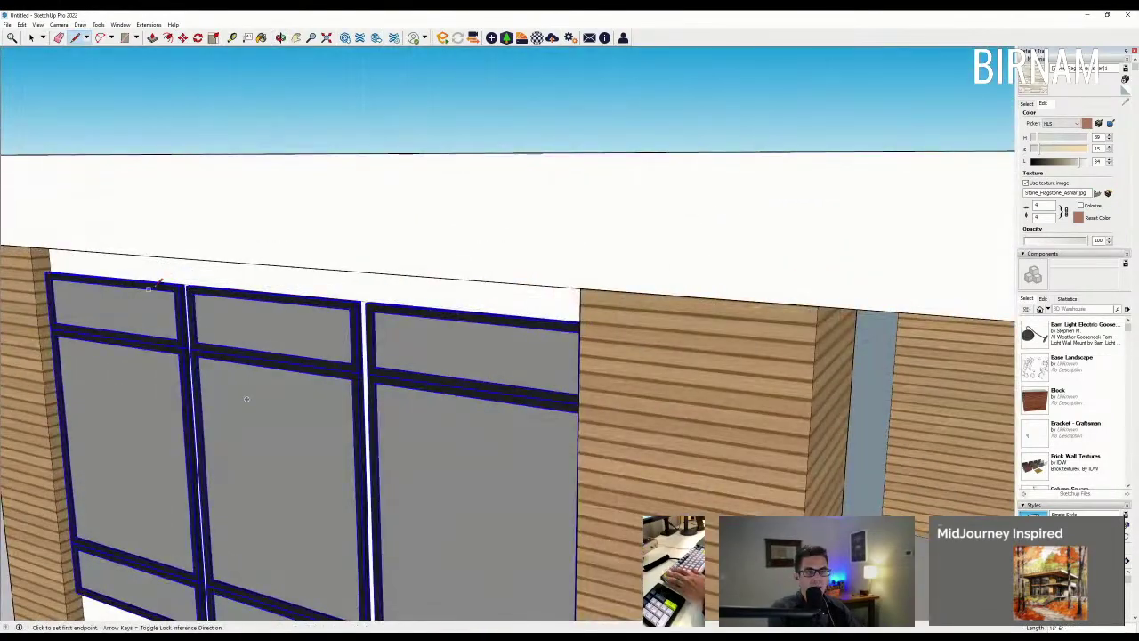
# Step: Push/pull the wall strip between the upper windows and the roof outward by 4 inches
pyautogui.moveTo(149, 288); pyautogui.dragTo(156, 241, button='middle')
pyautogui.press('p')
pyautogui.click(150, 268)
pyautogui.write('4')
pyautogui.press('Return')
# Step: Draw a rectangle over the wall band between the upper and lower window rows, from column to column
pyautogui.scroll(-5, 259, 242)
pyautogui.moveTo(318, 341)
pyautogui.mouseDown(button='middle')
pyautogui.moveTo(397, 500)
pyautogui.moveTo(626, 437)
pyautogui.mouseUp(button='middle')
pyautogui.press('l')
pyautogui.scroll(4, 753, 371)
pyautogui.scroll(2, 713, 409)
pyautogui.scroll(-1, 713, 409)
pyautogui.press('r')
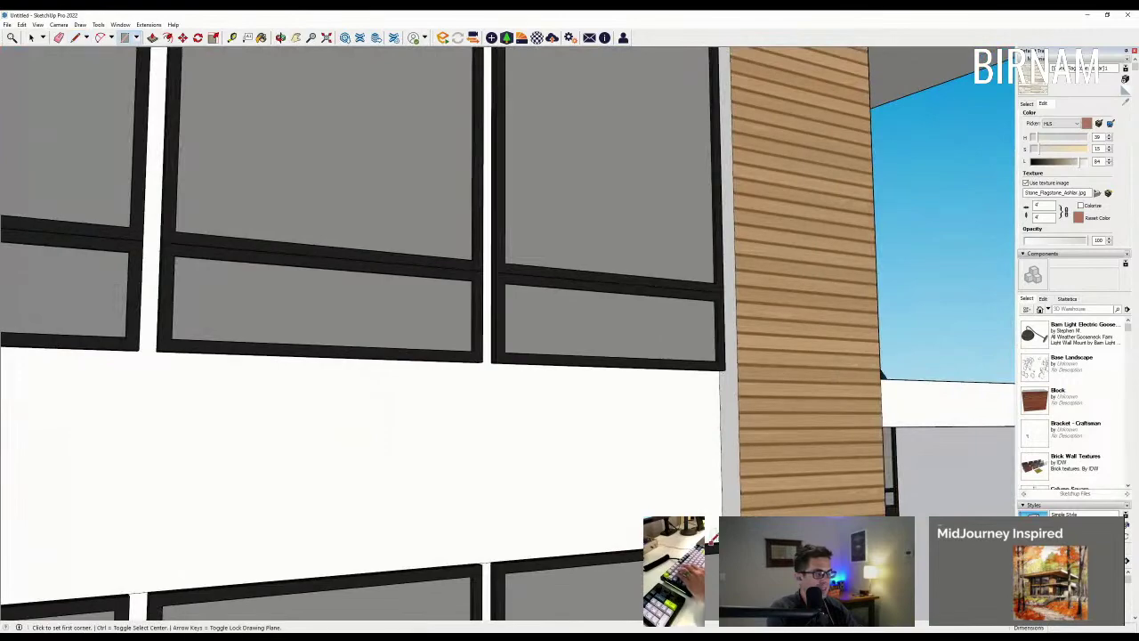
pyautogui.click(721, 542)
pyautogui.moveTo(534, 520); pyautogui.dragTo(133, 422, button='middle')
pyautogui.scroll(-3, 169, 410)
pyautogui.scroll(4, 118, 407)
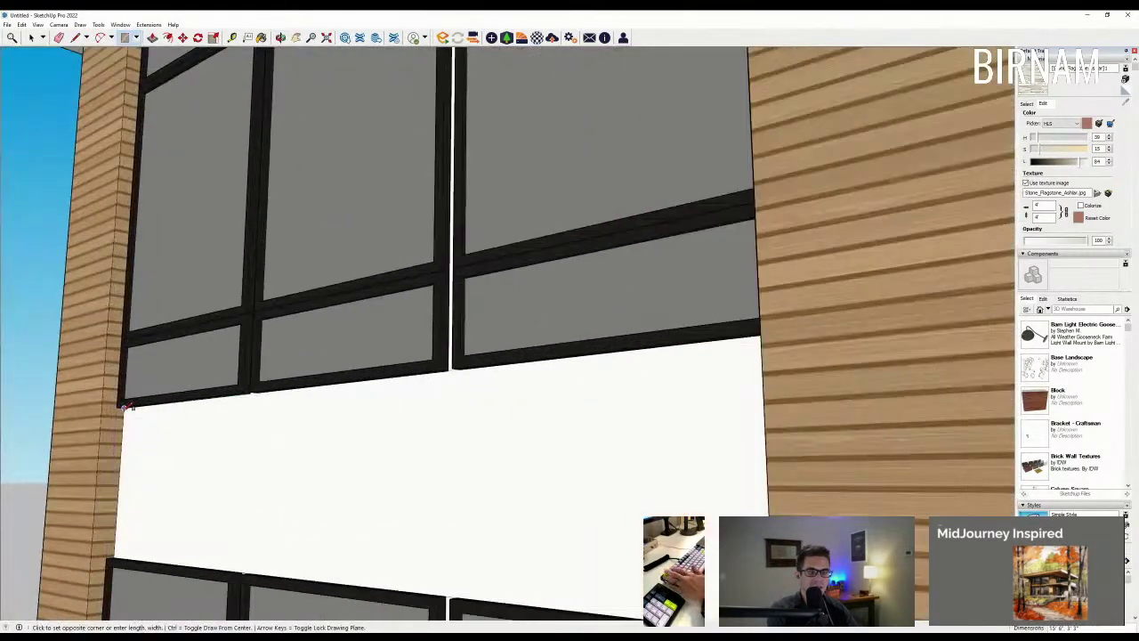
pyautogui.click(124, 406)
# Step: Push/pull the wall band between the two window rows outward by 4 inches
pyautogui.moveTo(282, 469); pyautogui.dragTo(321, 496, button='middle')
pyautogui.press('p')
pyautogui.click(323, 499)
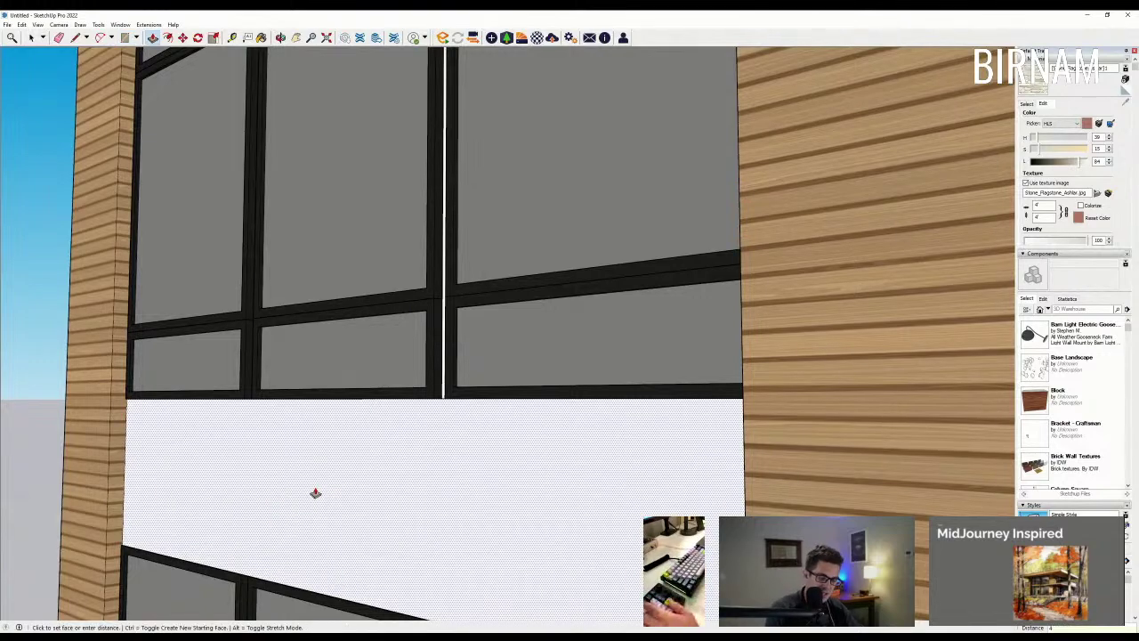
pyautogui.scroll(-10, 316, 492)
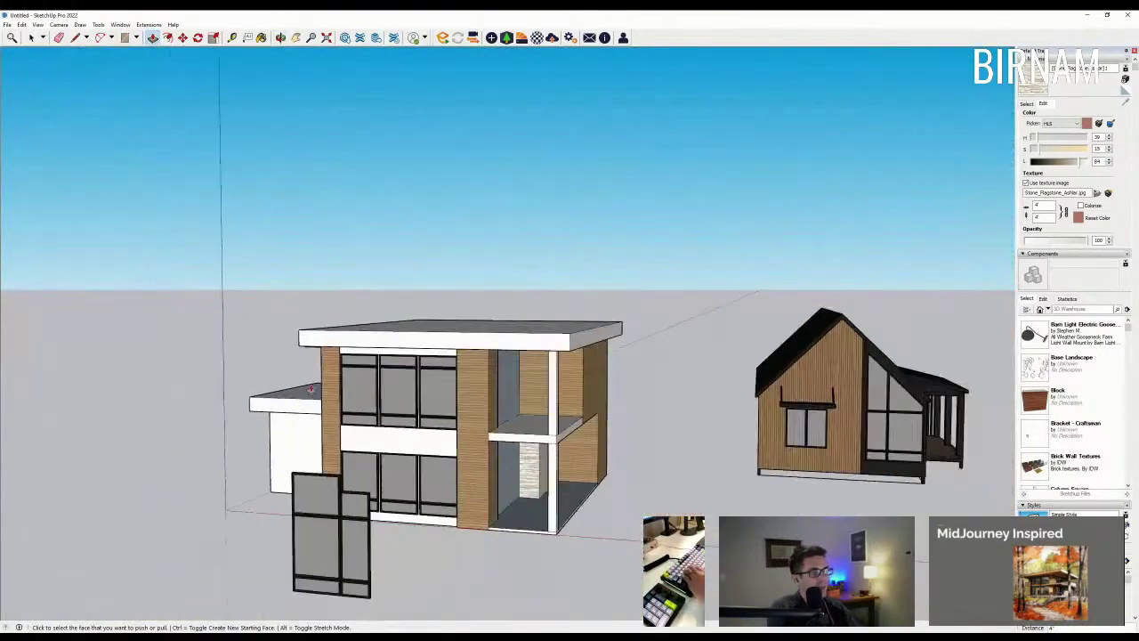
pyautogui.moveTo(310, 389)
pyautogui.mouseDown(button='middle')
pyautogui.moveTo(229, 408)
pyautogui.moveTo(414, 508)
pyautogui.mouseUp(button='middle')
pyautogui.scroll(3, 412, 499)
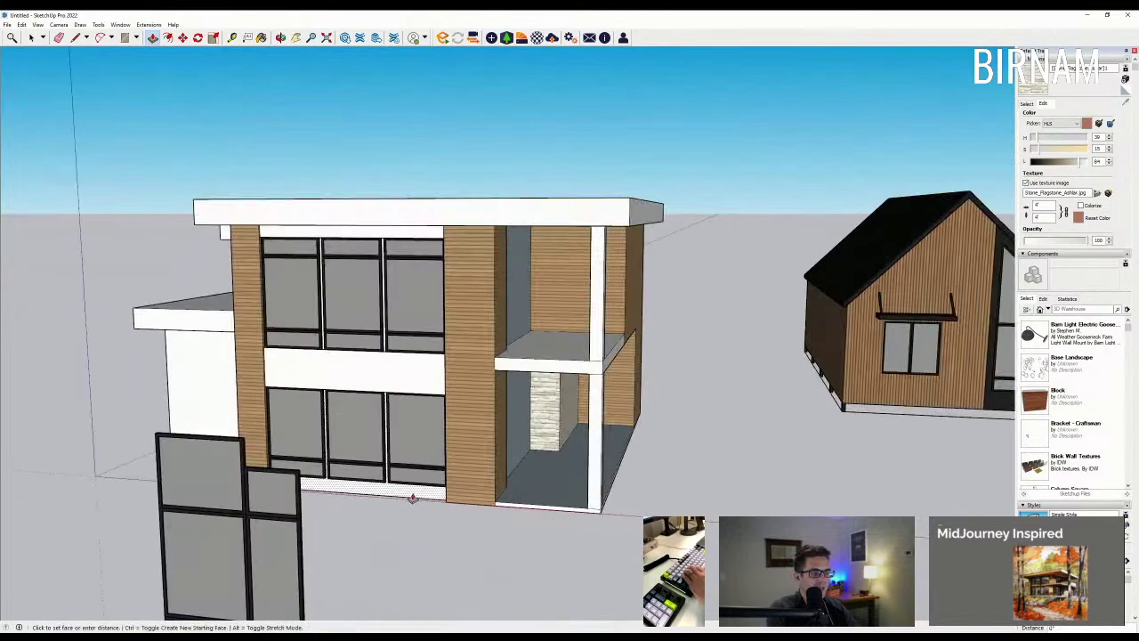
# Step: Draw a rectangle over the base strip beneath the lower windows, from column to column
pyautogui.press('r')
pyautogui.scroll(5, 294, 470)
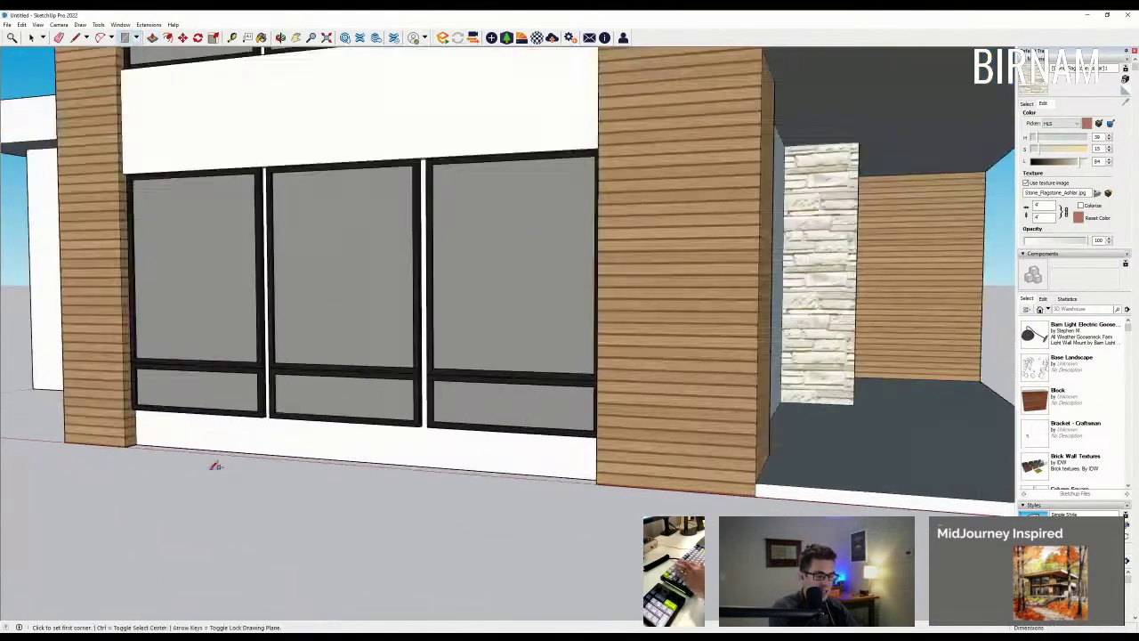
pyautogui.scroll(4, 215, 464)
pyautogui.click(133, 438)
pyautogui.scroll(2, 305, 437)
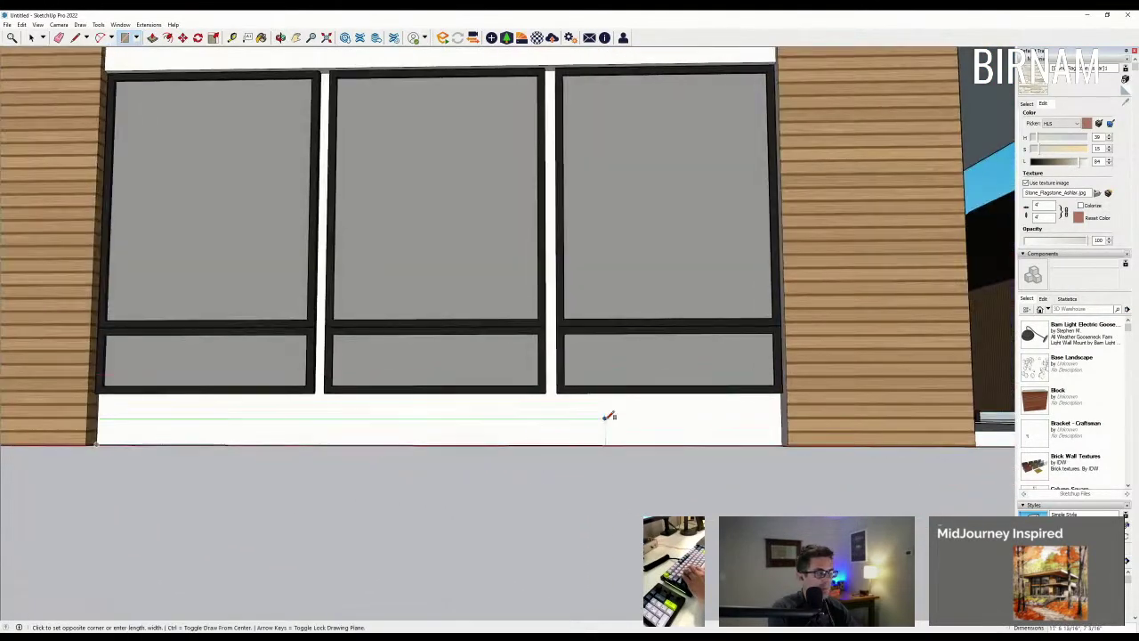
pyautogui.moveTo(605, 417); pyautogui.dragTo(719, 389, button='middle')
pyautogui.scroll(2, 808, 393)
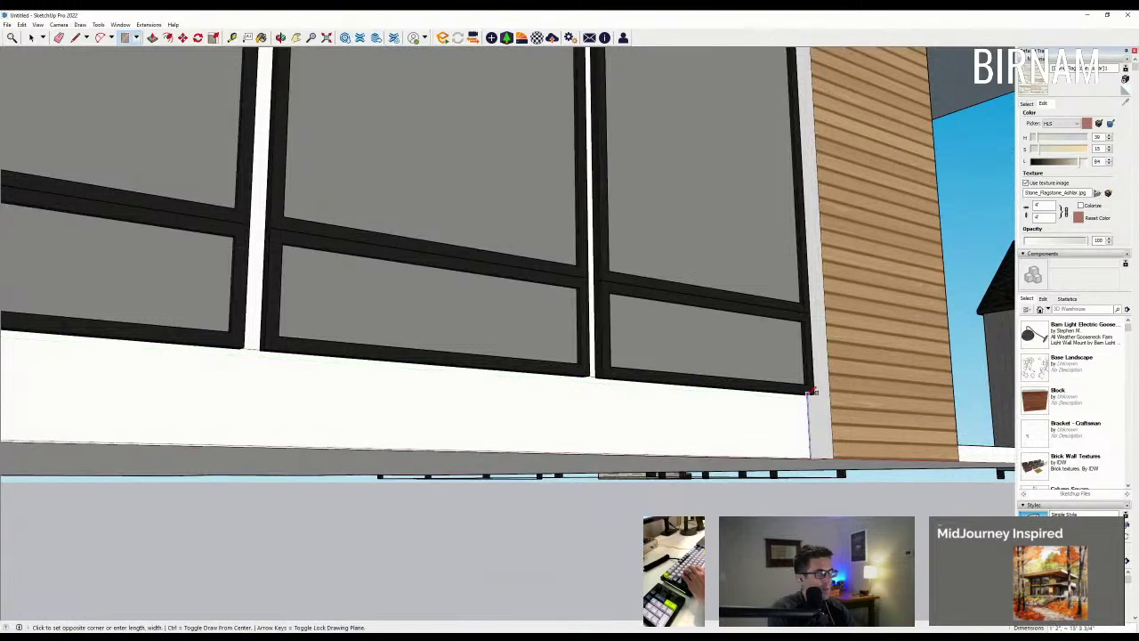
pyautogui.click(810, 393)
pyautogui.scroll(3, 810, 393)
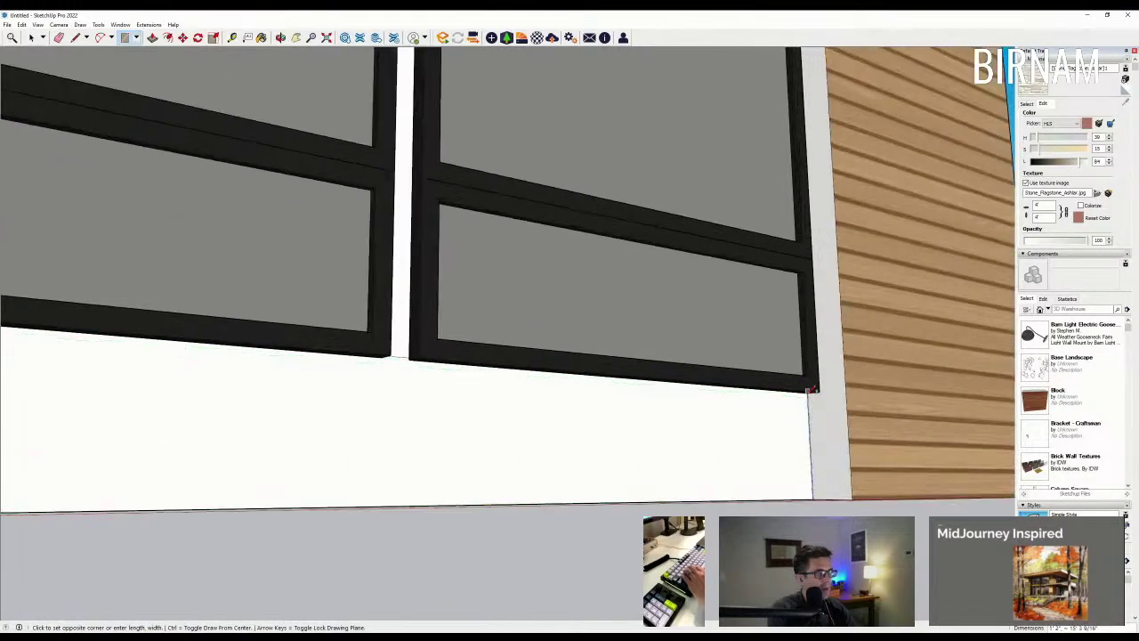
# Step: Push/pull the base strip beneath the lower windows outward by 4 inches
pyautogui.moveTo(789, 441); pyautogui.dragTo(687, 478, button='middle')
pyautogui.press('p')
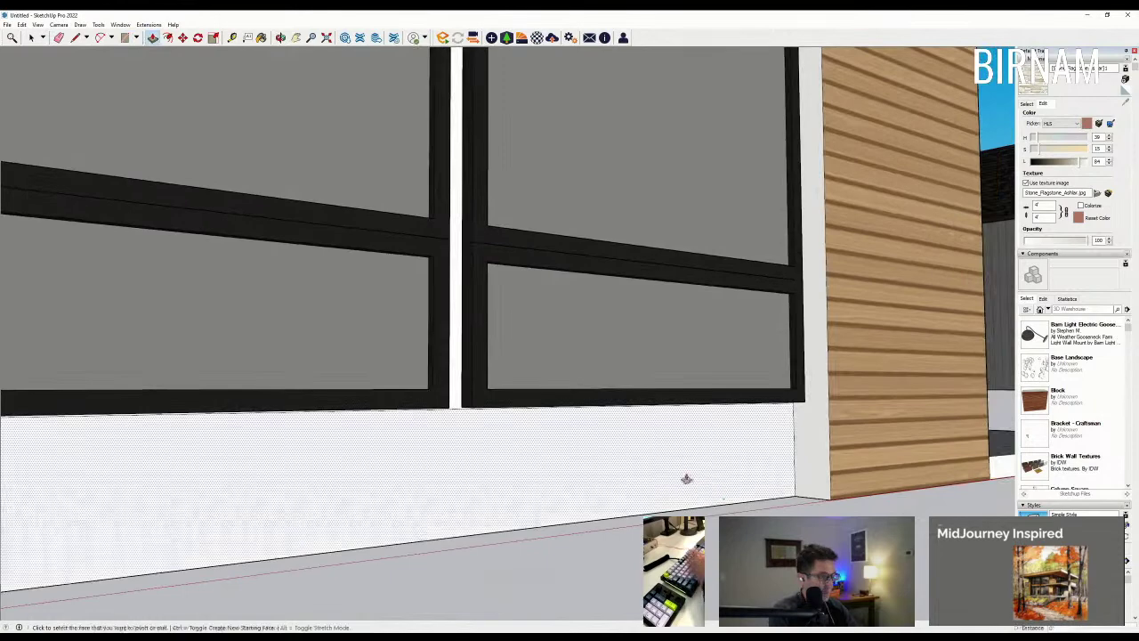
pyautogui.write('2')
pyautogui.press('Return')
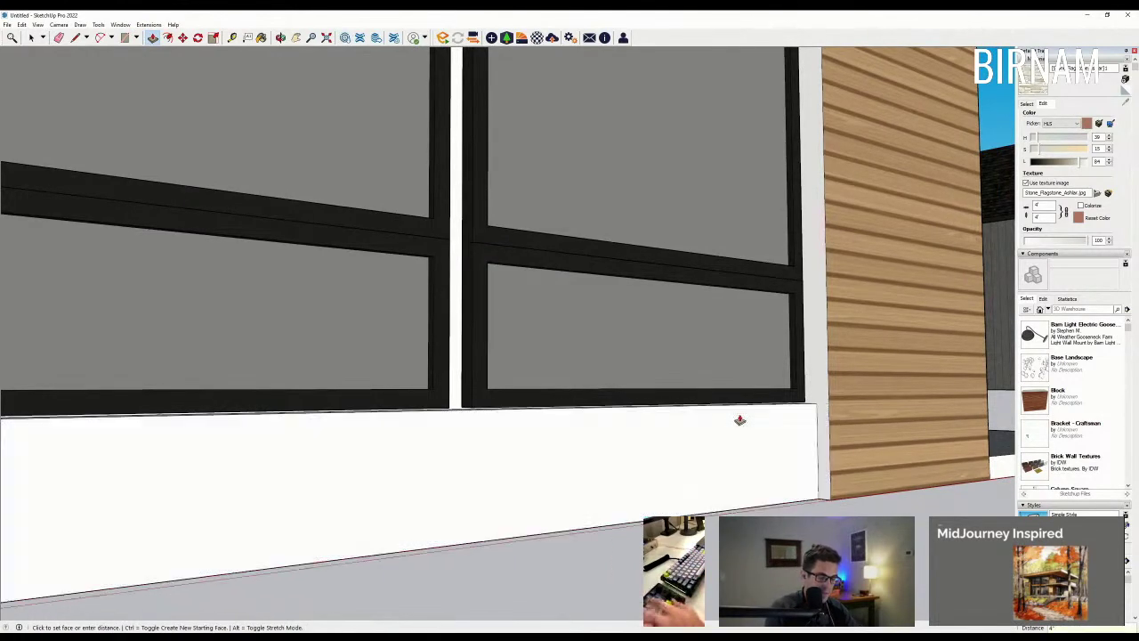
# Step: Push/pull the base strip's top face to meet the underside of the lower windows
pyautogui.moveTo(740, 420); pyautogui.dragTo(588, 518, button='middle')
pyautogui.scroll(2, 515, 512)
pyautogui.click(516, 512)
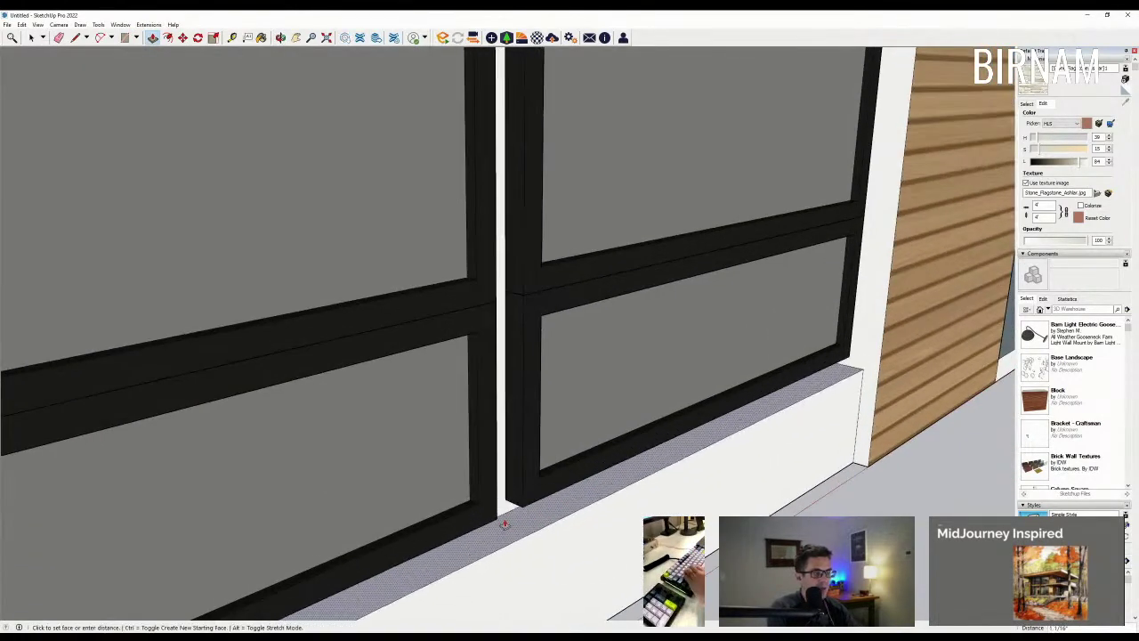
pyautogui.click(495, 521)
pyautogui.scroll(-15, 559, 476)
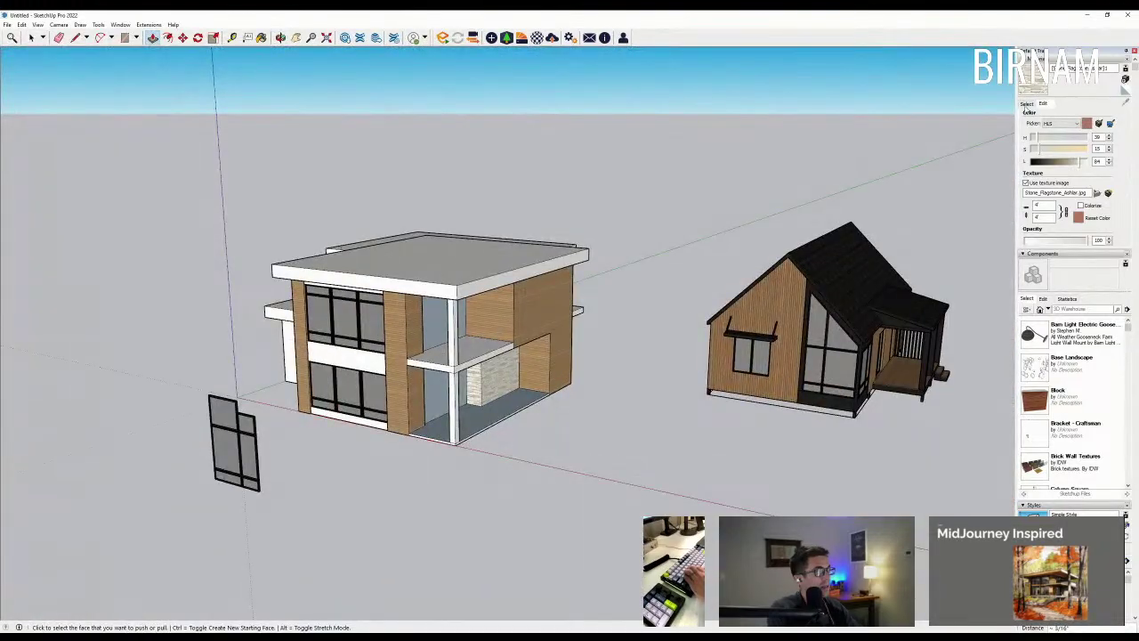
# Step: Sample the black window-frame material and paint the base strip beneath the lower windows with it
pyautogui.click(1027, 106)
pyautogui.click(1128, 102)
pyautogui.scroll(6, 365, 384)
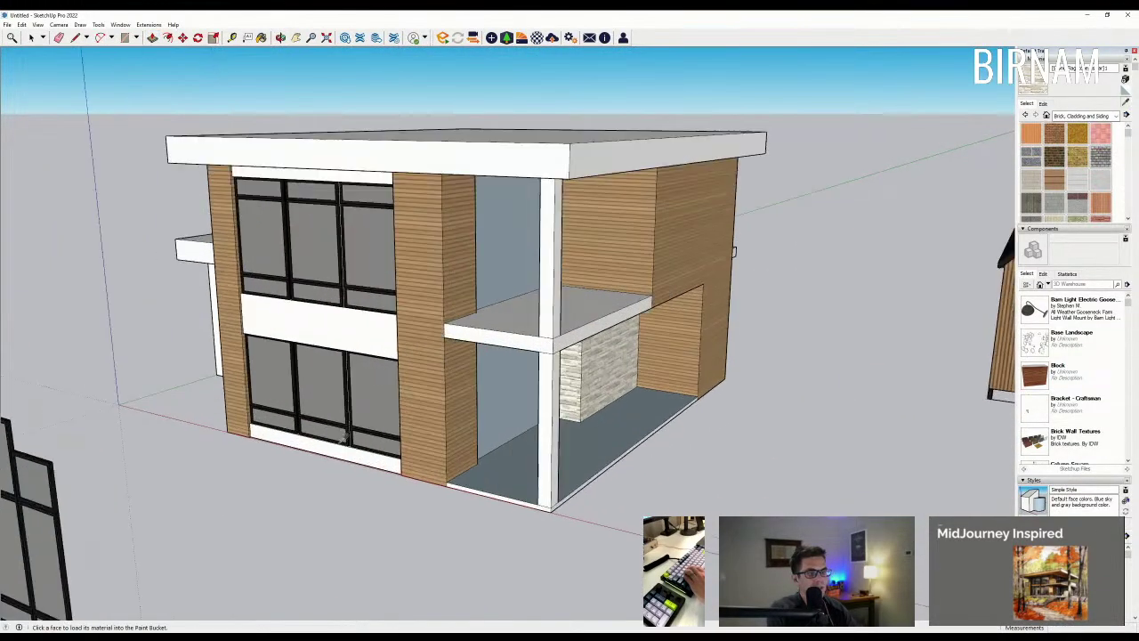
pyautogui.scroll(5, 361, 460)
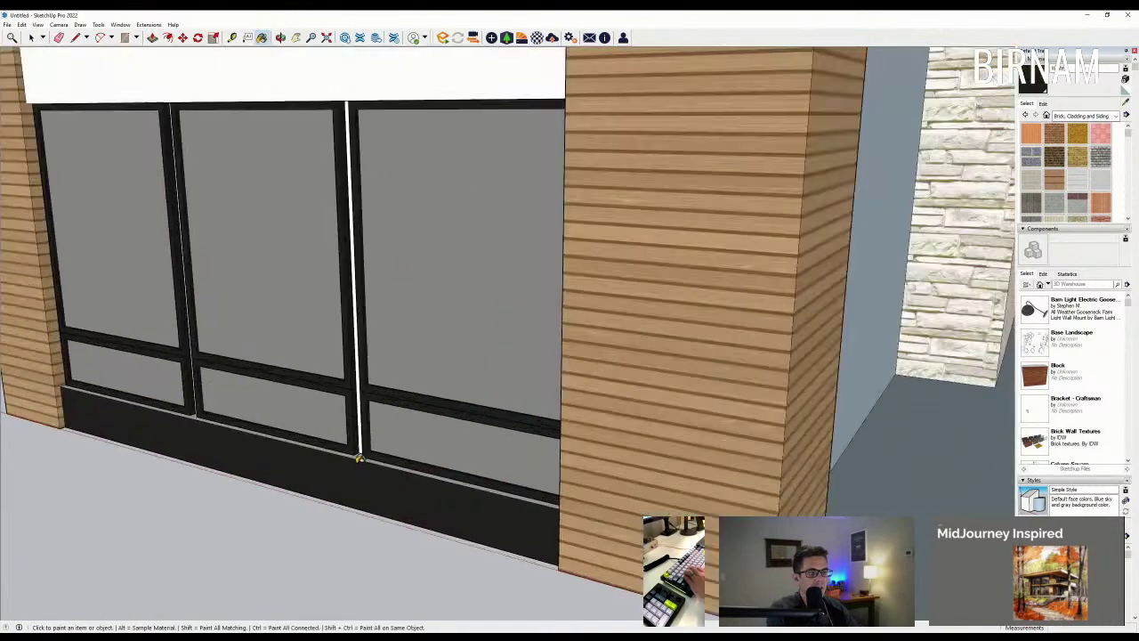
pyautogui.scroll(-8, 363, 414)
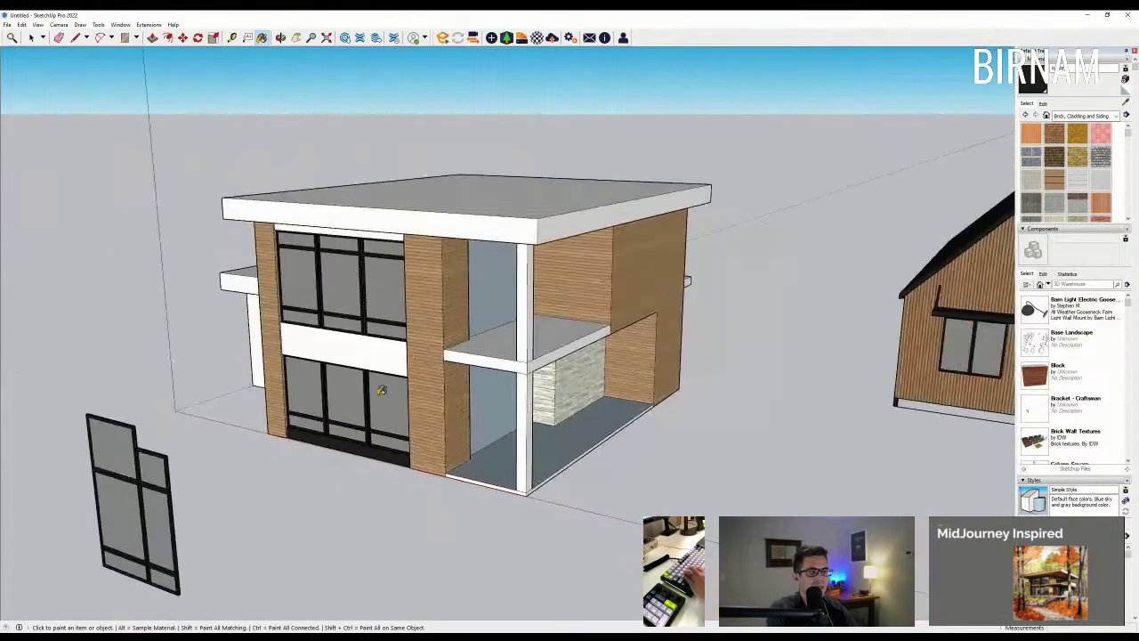
# Step: Paint the wall band between the two window rows and the strip above the upper windows black
pyautogui.scroll(4, 365, 352)
pyautogui.click(343, 330)
pyautogui.moveTo(327, 359)
pyautogui.mouseDown(button='middle')
pyautogui.moveTo(452, 328)
pyautogui.moveTo(321, 333)
pyautogui.mouseUp(button='middle')
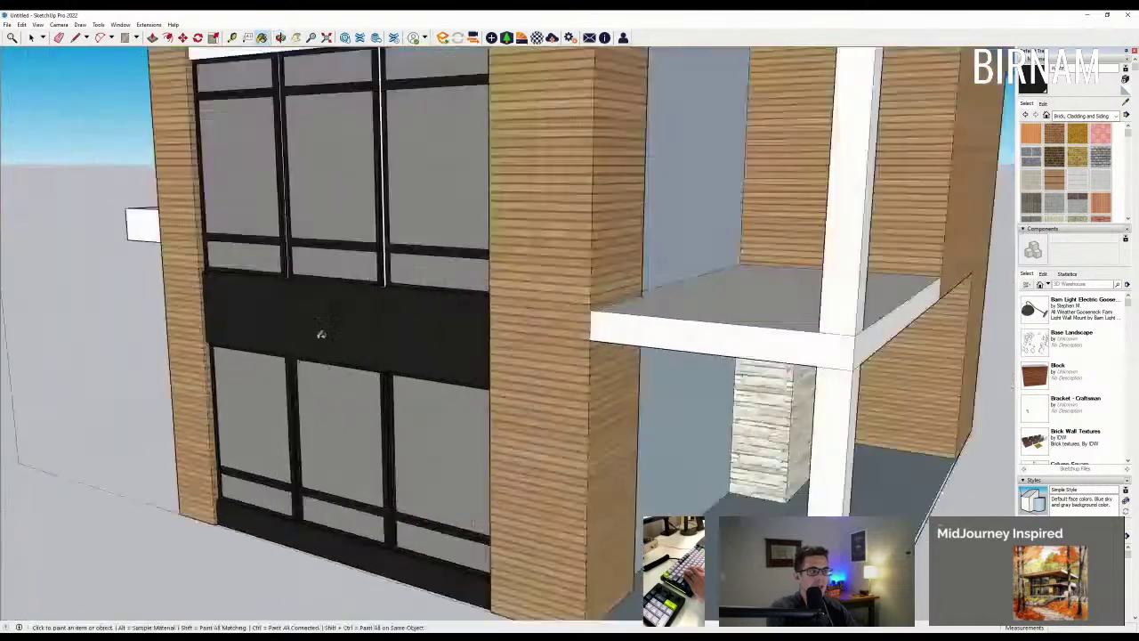
pyautogui.scroll(1, 356, 356)
pyautogui.scroll(-4, 366, 361)
pyautogui.scroll(3, 380, 155)
pyautogui.click(378, 153)
pyautogui.scroll(3, 387, 155)
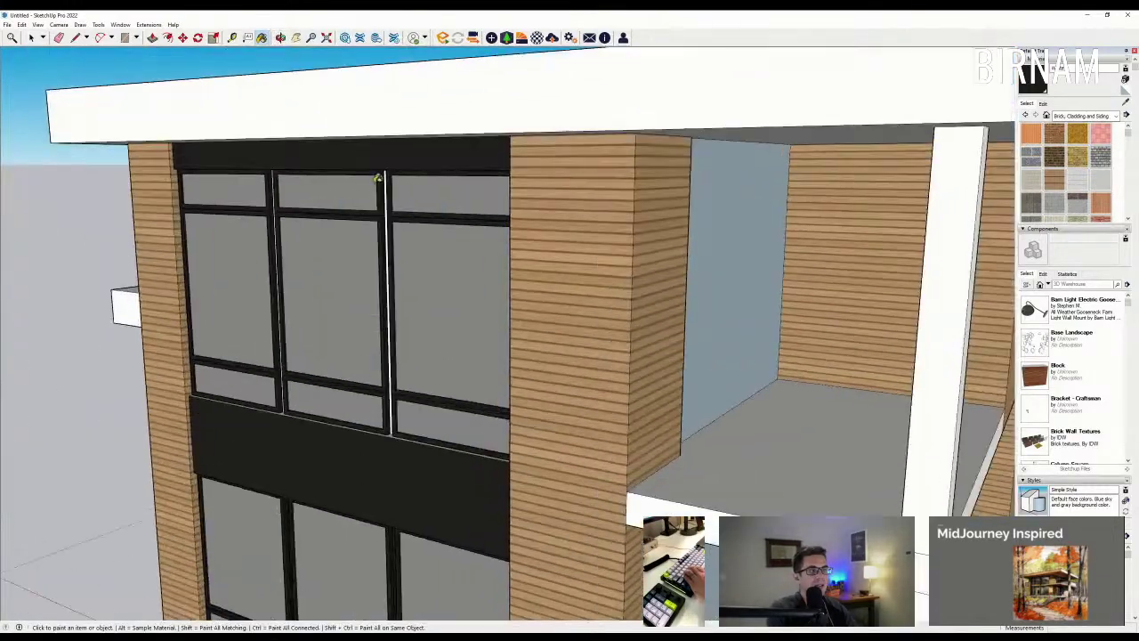
# Step: Paint the white vertical gaps between the window units black
pyautogui.scroll(5, 379, 153)
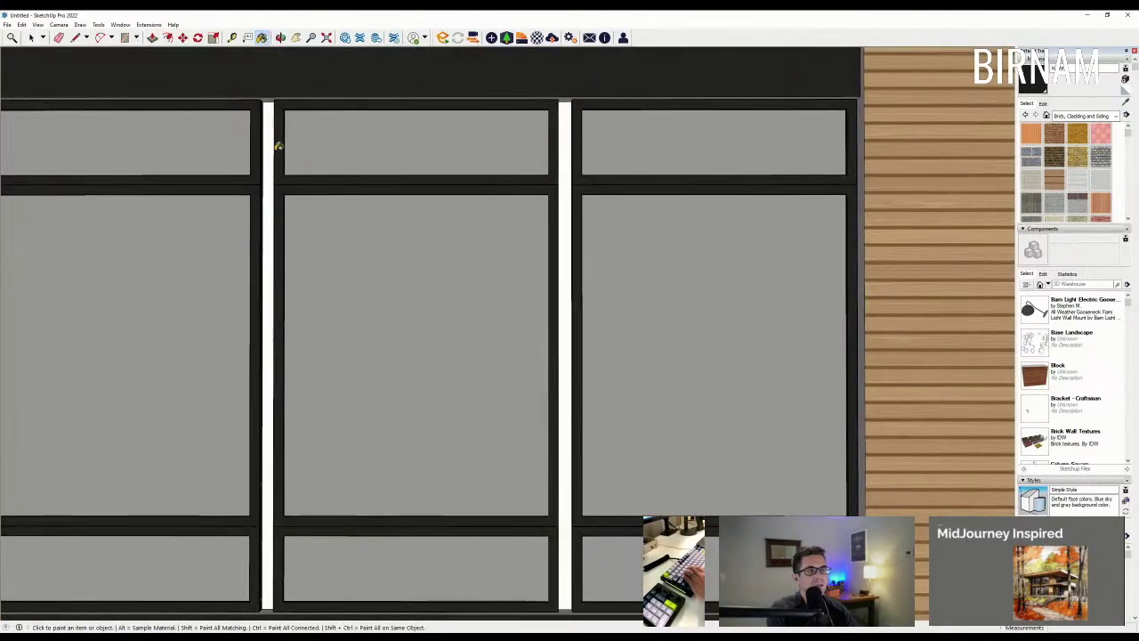
pyautogui.scroll(-5, 569, 95)
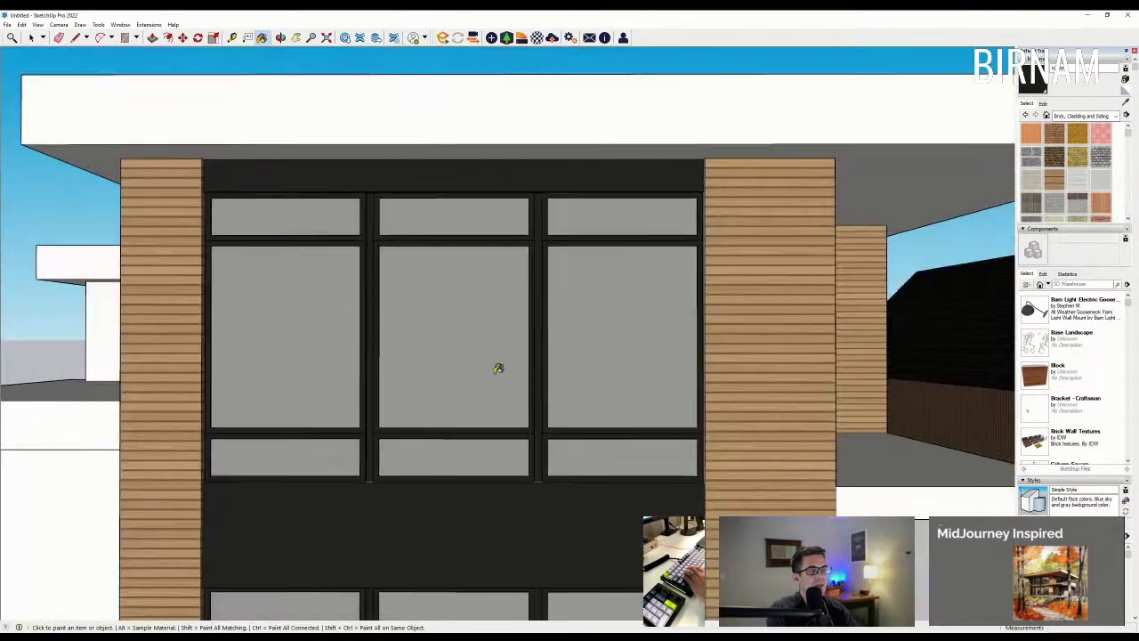
pyautogui.moveTo(498, 369)
pyautogui.mouseDown(button='middle')
pyautogui.moveTo(555, 522)
pyautogui.moveTo(495, 414)
pyautogui.moveTo(496, 273)
pyautogui.moveTo(435, 389)
pyautogui.moveTo(283, 373)
pyautogui.moveTo(339, 227)
pyautogui.mouseUp(button='middle')
pyautogui.scroll(3, 536, 538)
pyautogui.scroll(-4, 531, 490)
pyautogui.scroll(4, 489, 261)
pyautogui.click(487, 257)
pyautogui.scroll(-6, 435, 389)
# Step: Paint the fascia of the main flat roof black
pyautogui.scroll(4, 422, 222)
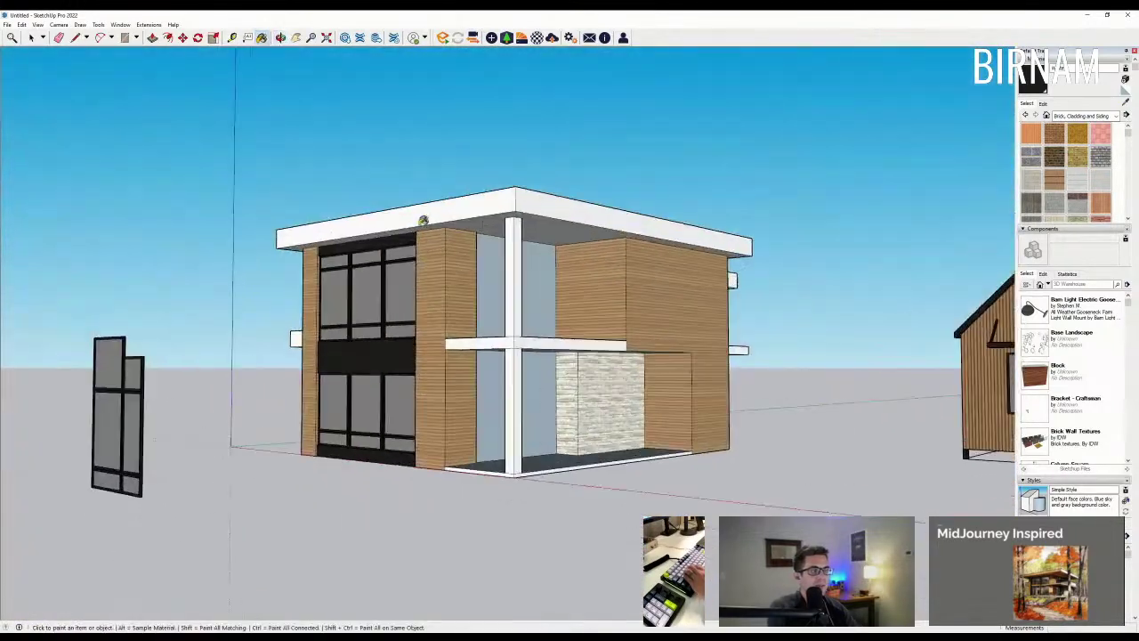
pyautogui.click(445, 205)
pyautogui.moveTo(610, 229); pyautogui.dragTo(580, 192, button='middle')
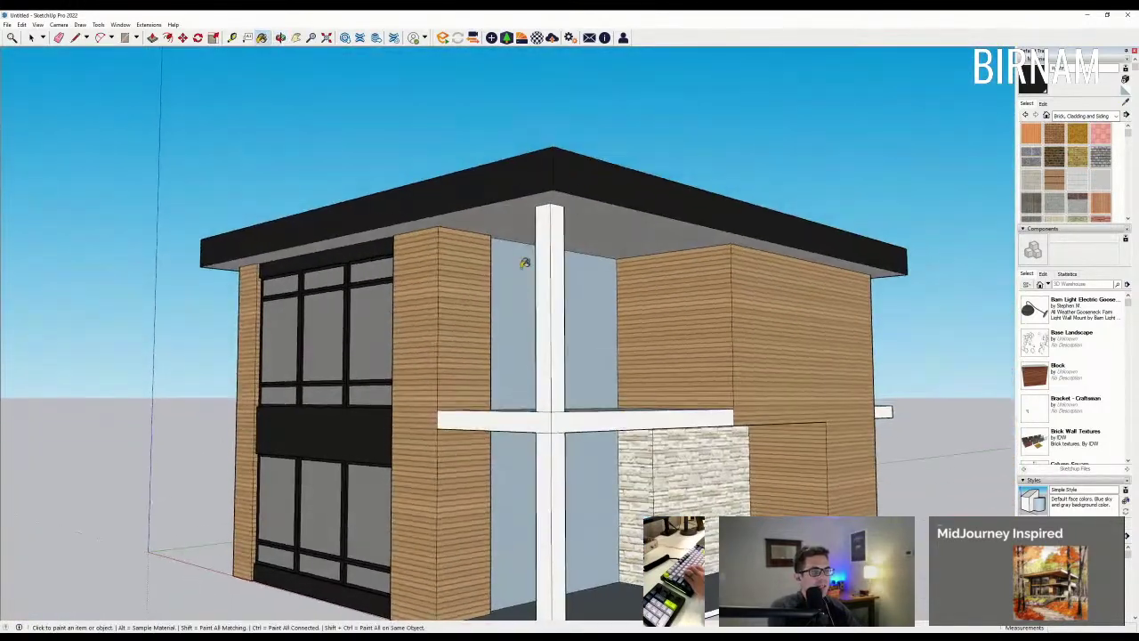
pyautogui.moveTo(367, 303); pyautogui.dragTo(436, 283, button='middle')
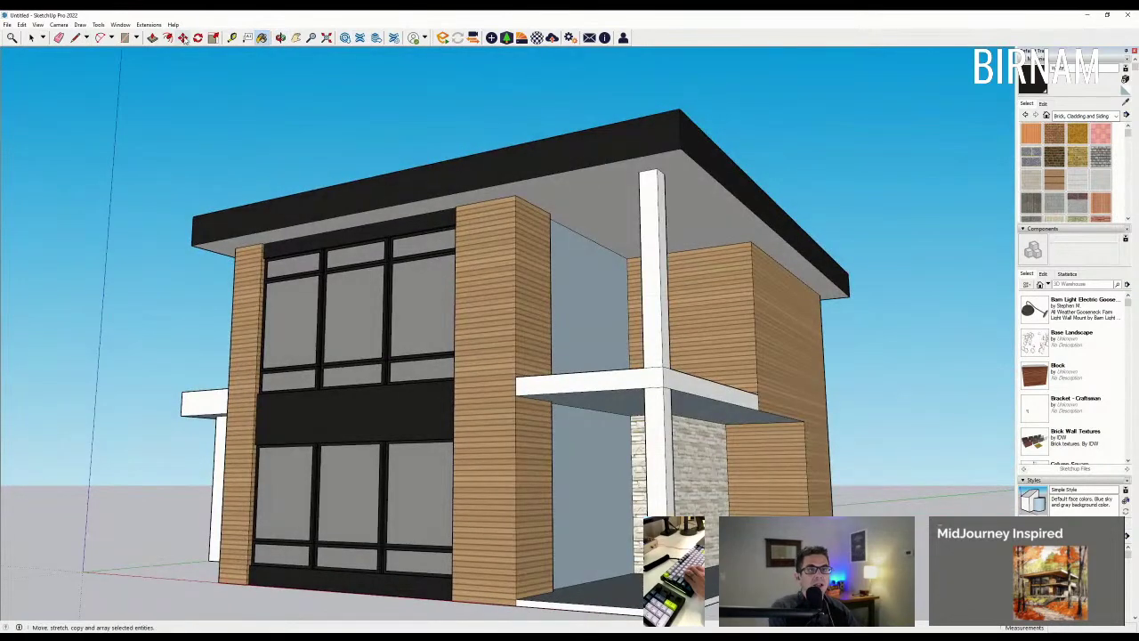
# Step: Offset the main roof's soffit face inward to form a thin border along the roof edge and walls
pyautogui.scroll(2, 602, 173)
pyautogui.click(602, 173)
pyautogui.scroll(2, 603, 176)
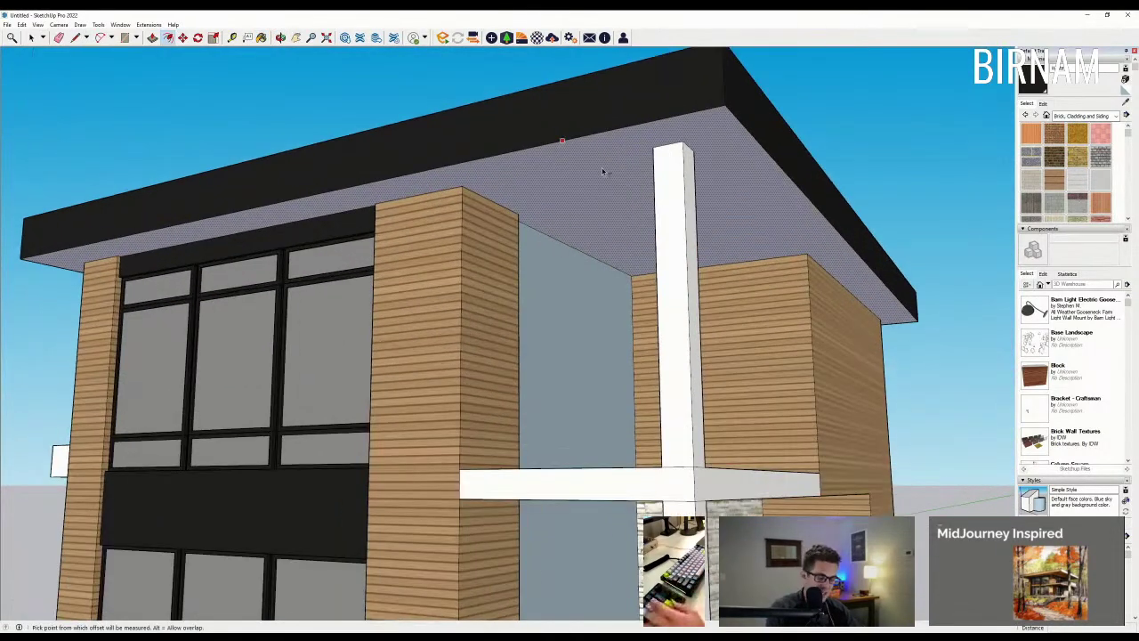
pyautogui.scroll(-3, 605, 184)
pyautogui.moveTo(534, 258); pyautogui.dragTo(699, 285, button='middle')
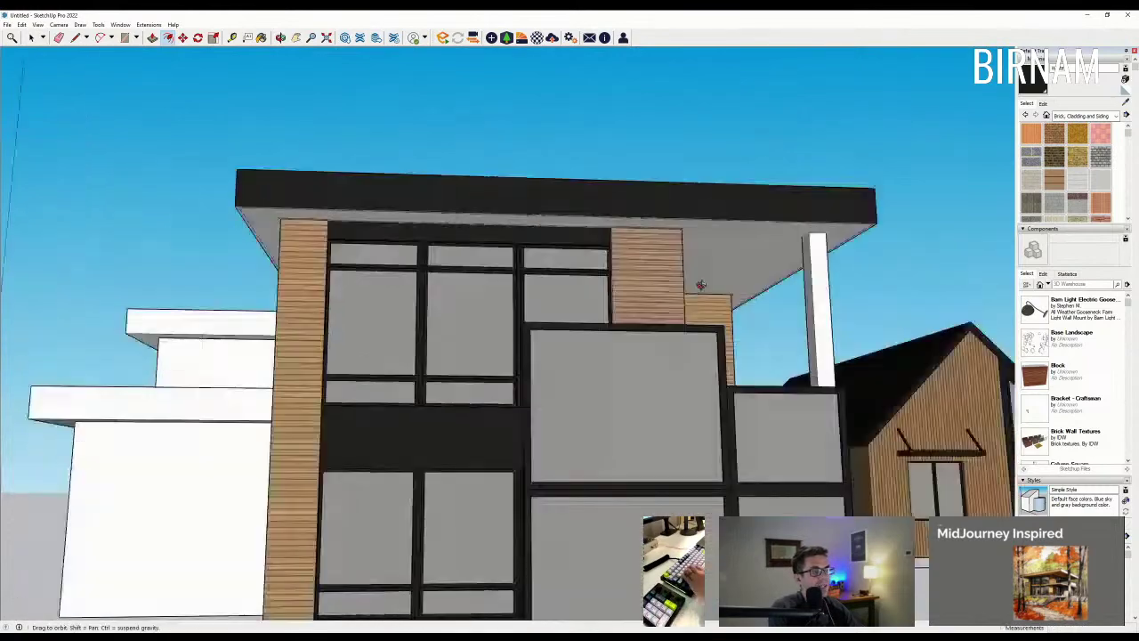
pyautogui.moveTo(365, 280); pyautogui.dragTo(140, 302, button='middle')
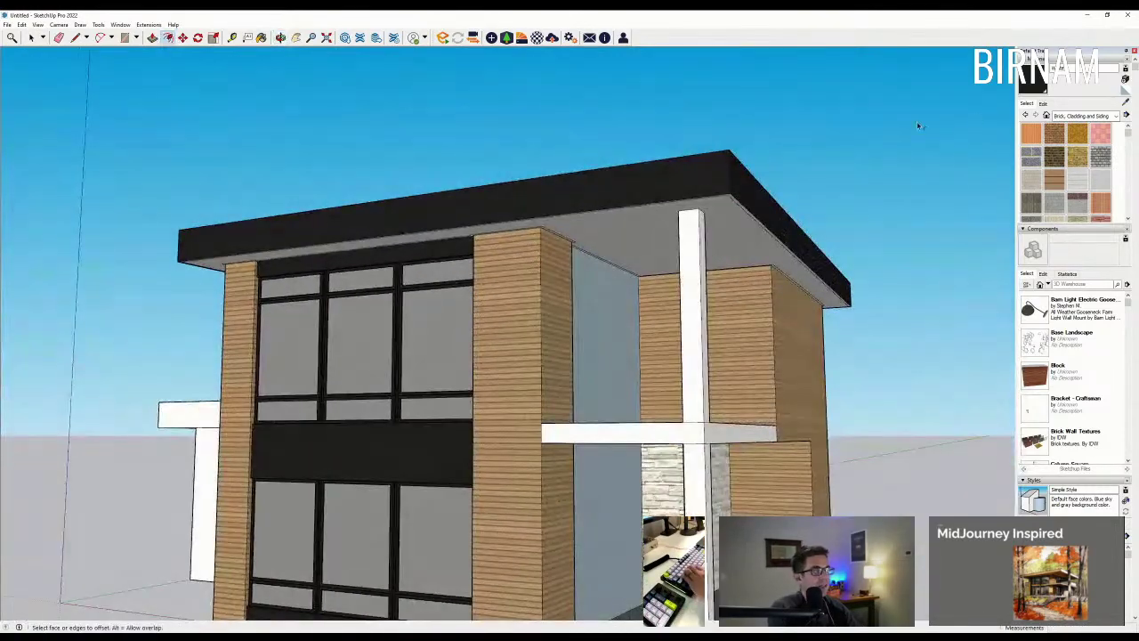
# Step: Paint the thin soffit border along the roof edge and wall tops black
pyautogui.scroll(4, 503, 177)
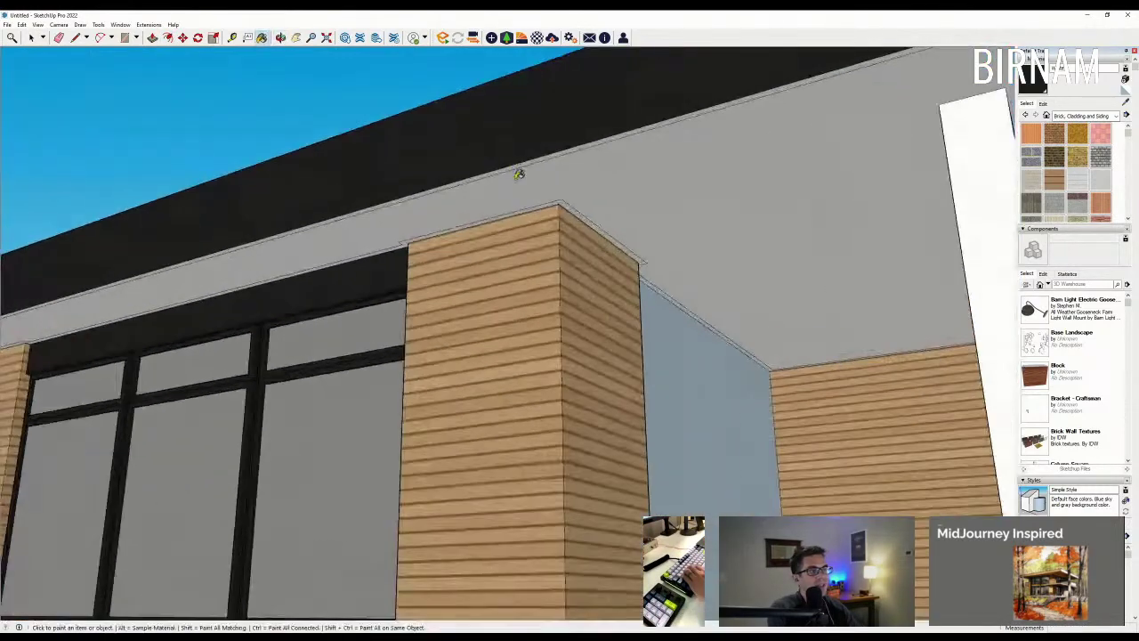
pyautogui.scroll(-5, 512, 161)
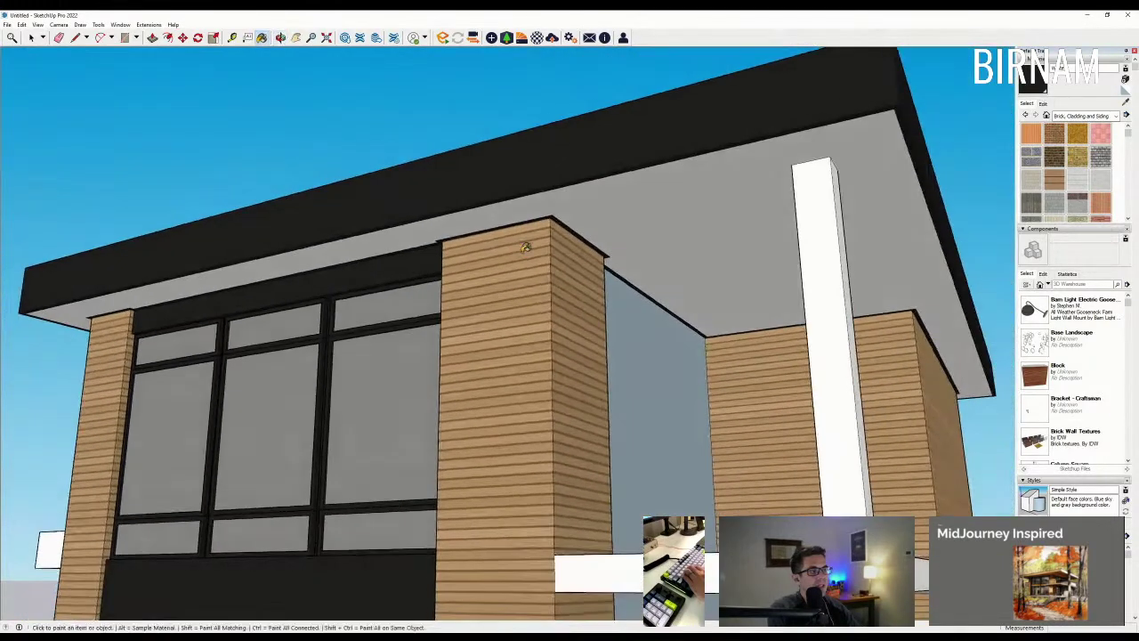
pyautogui.moveTo(447, 292); pyautogui.dragTo(210, 324, button='middle')
# Step: Sample the wood siding material from the wall and paint the main roof's soffit with it
pyautogui.scroll(5, 672, 287)
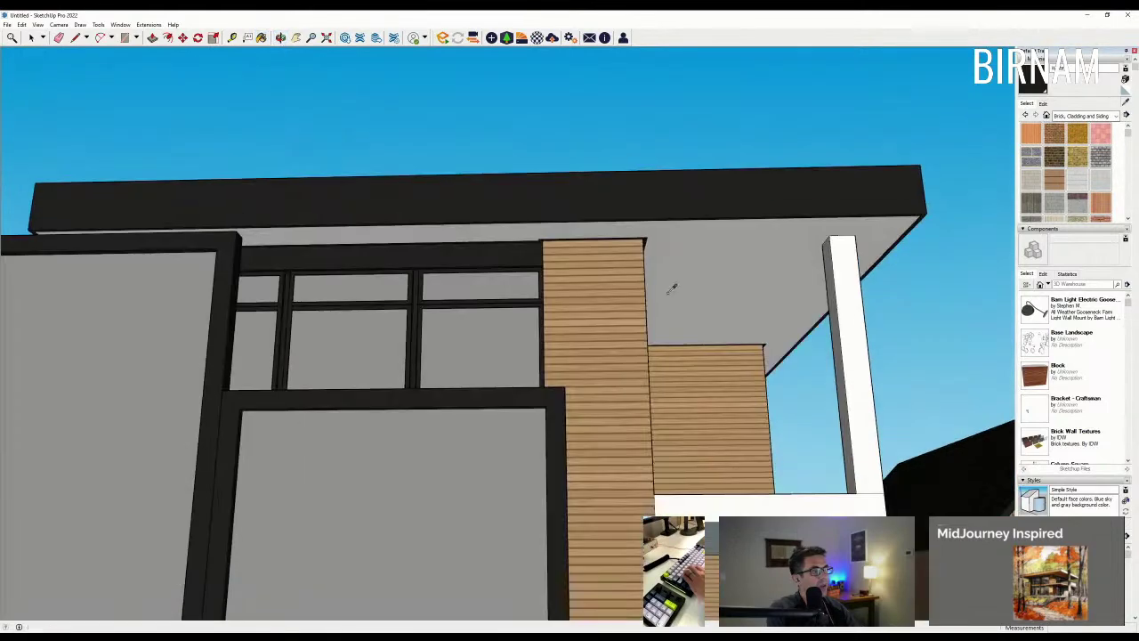
pyautogui.click(747, 228)
pyautogui.moveTo(743, 232)
pyautogui.mouseDown(button='middle')
pyautogui.moveTo(549, 290)
pyautogui.moveTo(557, 343)
pyautogui.moveTo(543, 362)
pyautogui.mouseUp(button='middle')
pyautogui.scroll(-5, 551, 374)
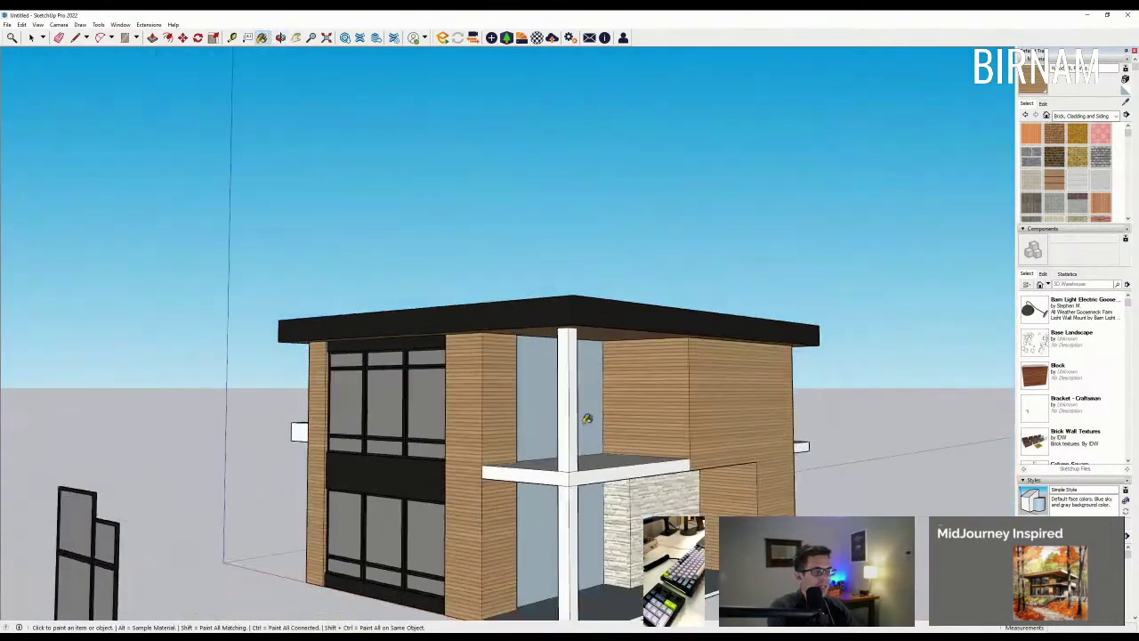
# Step: Find the Window Door Trim component in the component library and place it in front of the house
pyautogui.moveTo(556, 409); pyautogui.dragTo(550, 506, button='middle')
pyautogui.scroll(-4, 525, 485)
pyautogui.moveTo(428, 411); pyautogui.dragTo(409, 456, button='middle')
pyautogui.scroll(1, 405, 529)
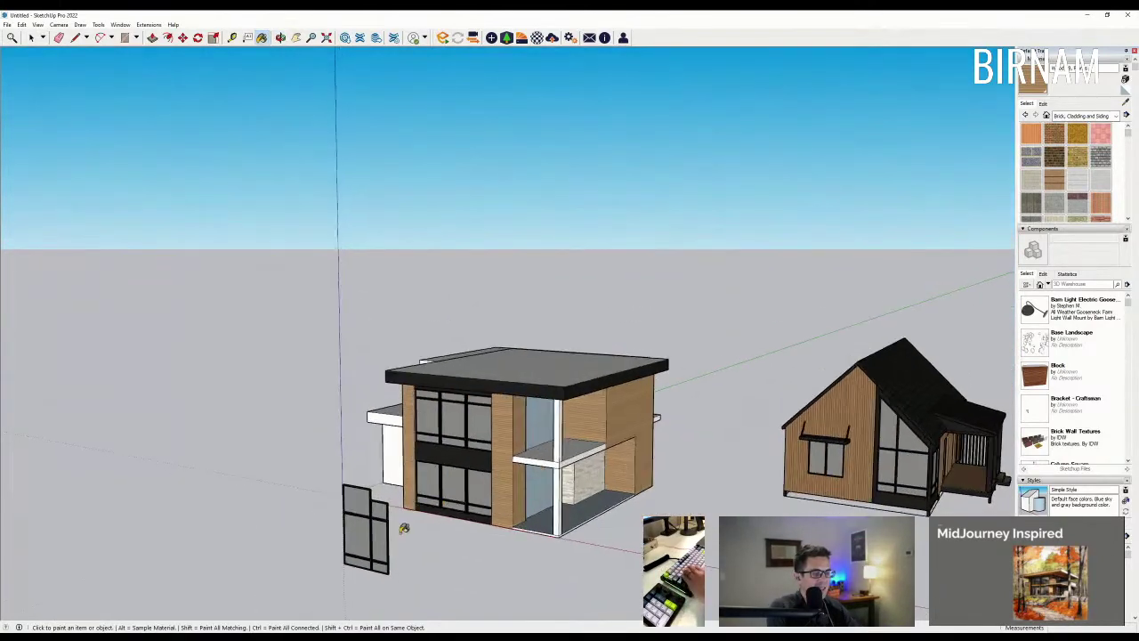
pyautogui.scroll(1, 450, 518)
pyautogui.scroll(3, 455, 519)
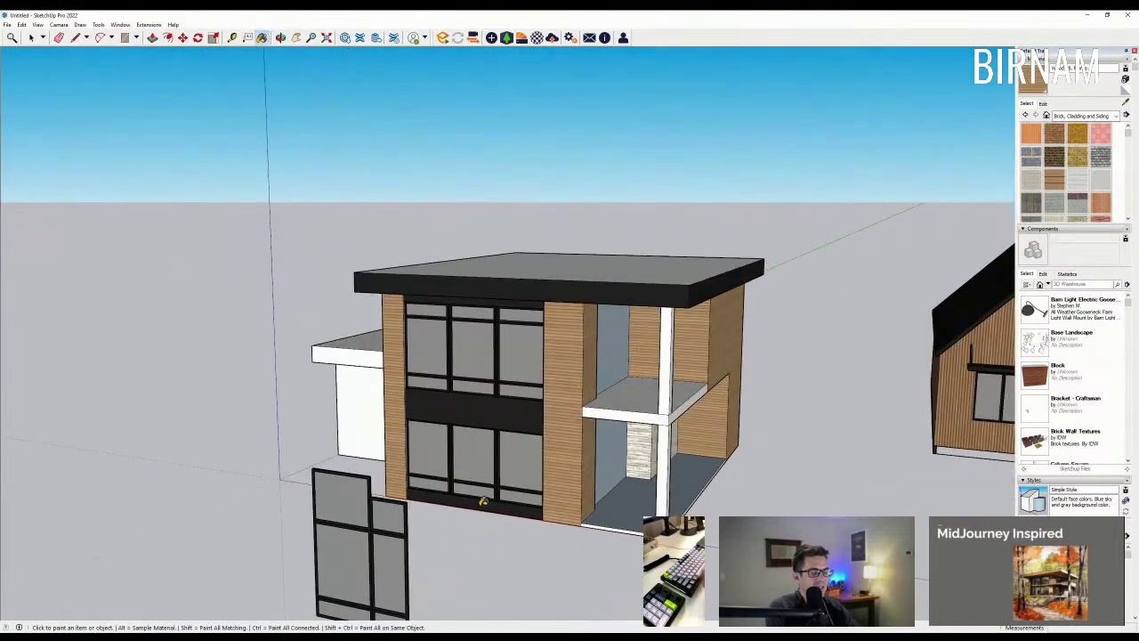
pyautogui.moveTo(474, 472); pyautogui.dragTo(506, 482, button='middle')
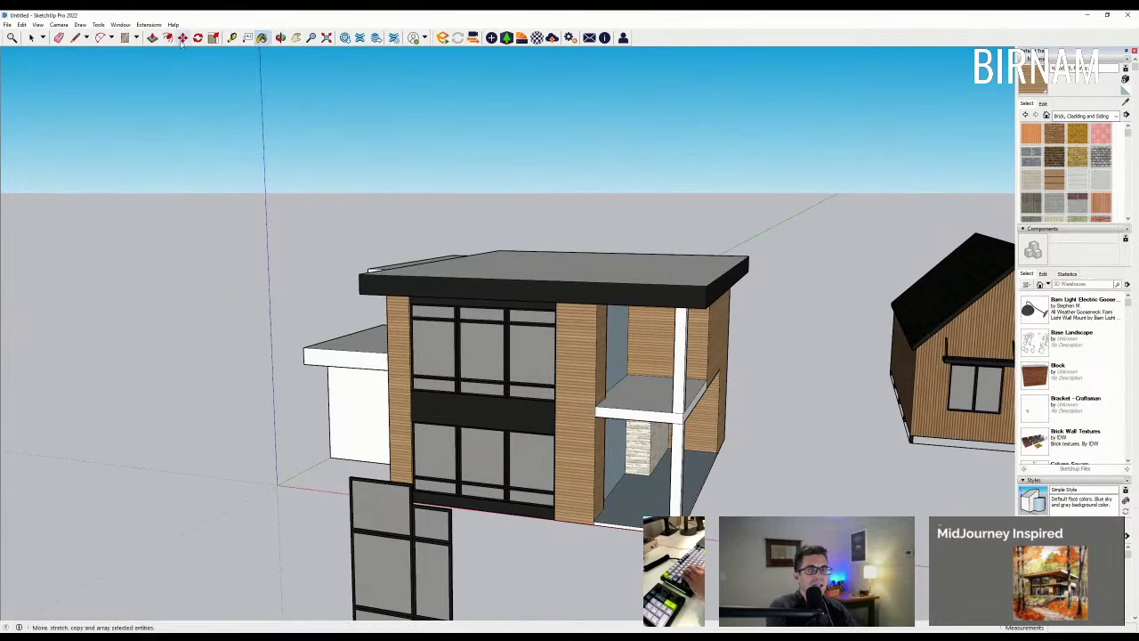
pyautogui.scroll(-10, 1072, 389)
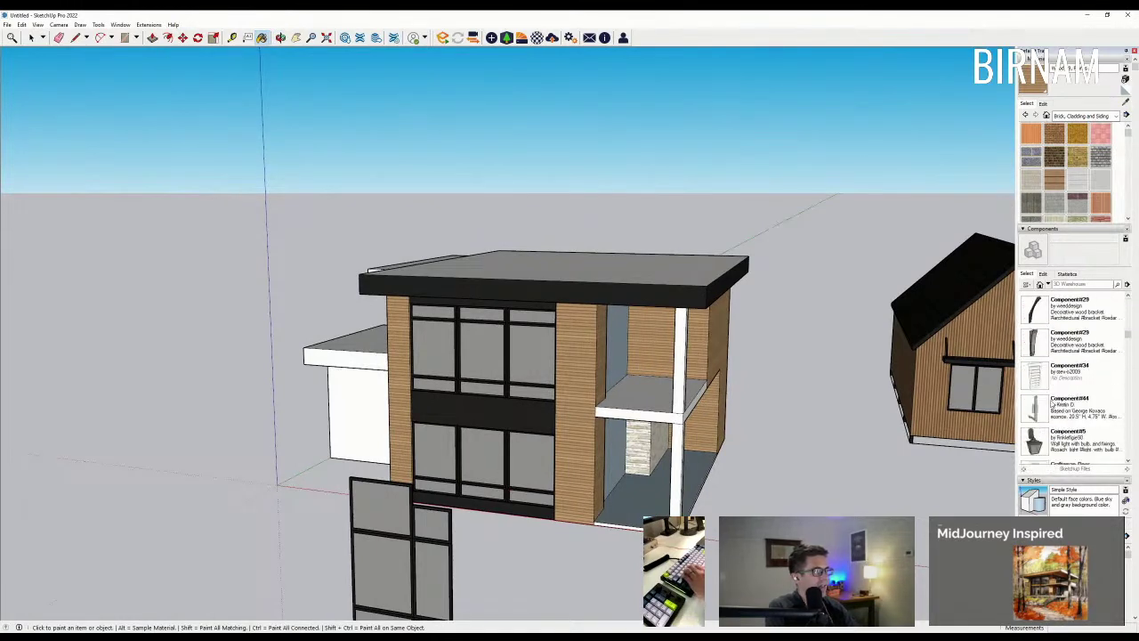
pyautogui.scroll(-8, 1049, 412)
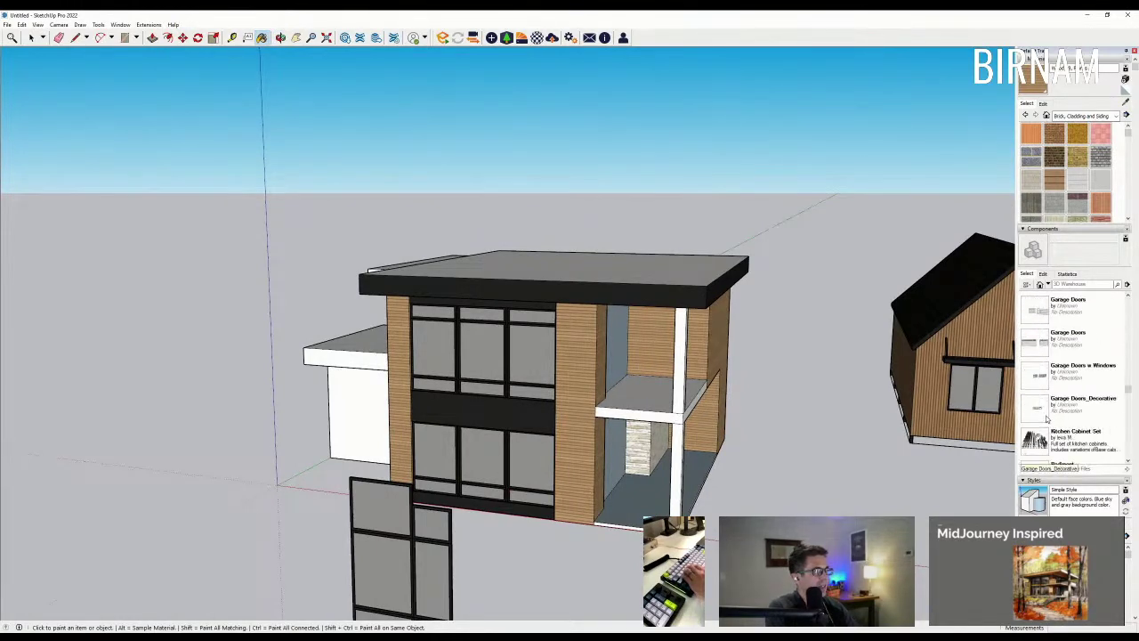
pyautogui.scroll(-2, 1044, 412)
pyautogui.click(1041, 345)
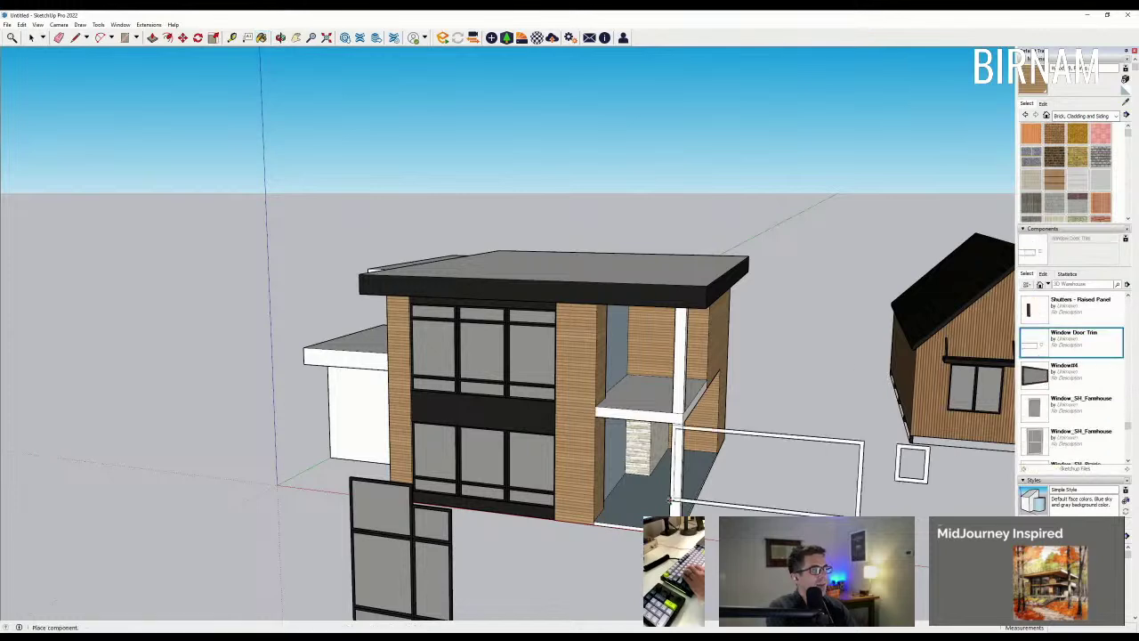
pyautogui.scroll(-3, 739, 472)
pyautogui.moveTo(592, 559); pyautogui.dragTo(312, 400, button='middle')
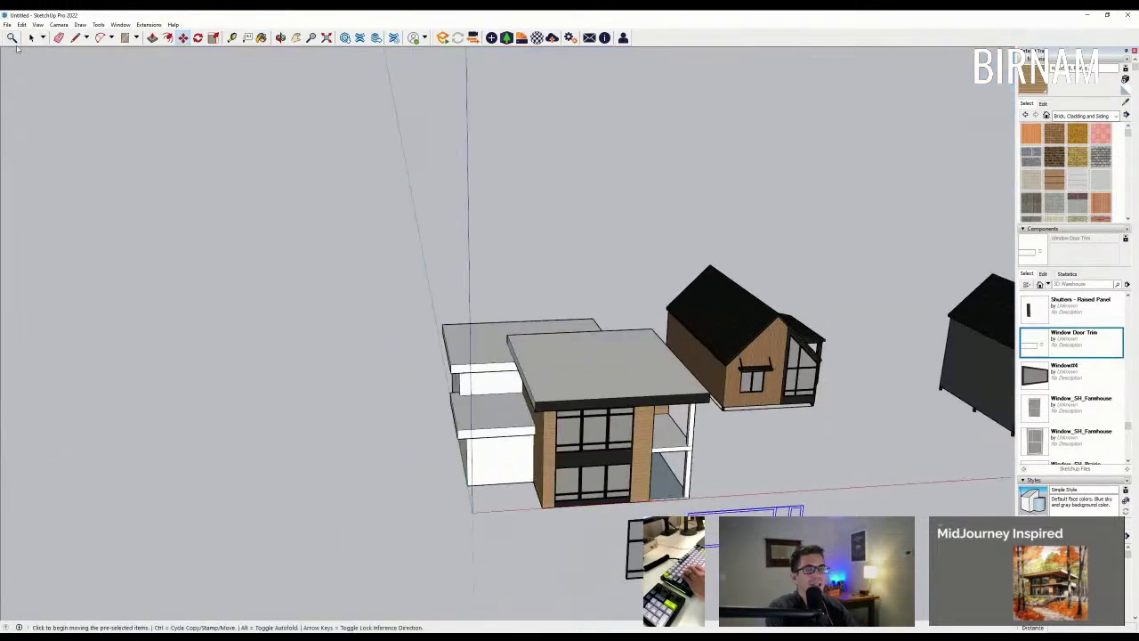
# Step: Explode the window and door trim component into its separate large and small frames
pyautogui.click(31, 39)
pyautogui.scroll(-3, 347, 383)
pyautogui.scroll(6, 580, 504)
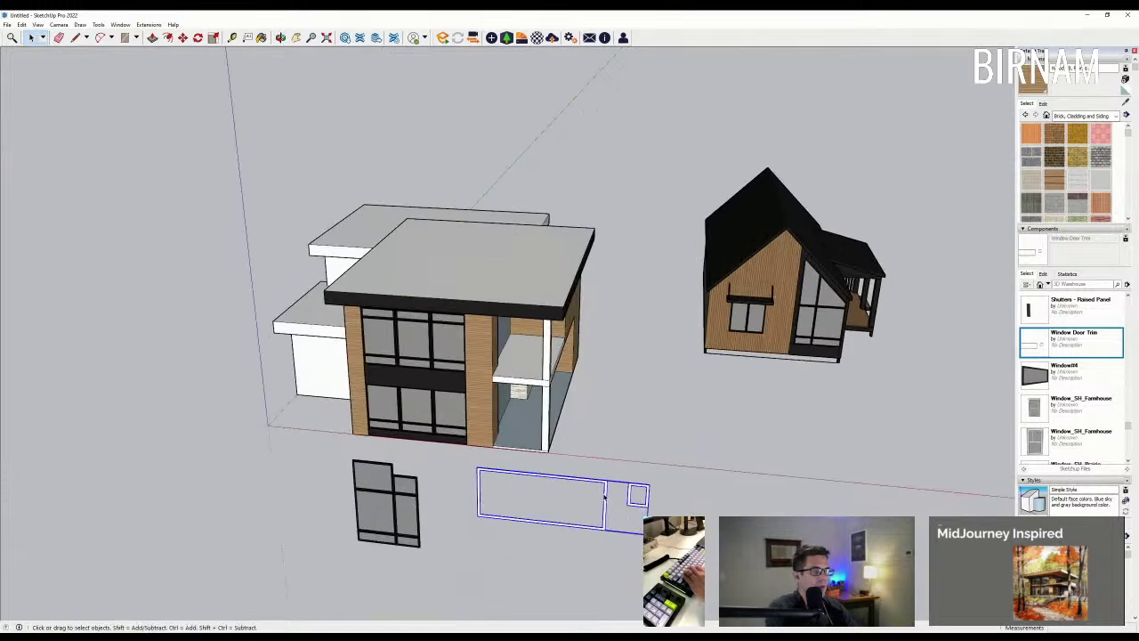
pyautogui.hotkey('ctrl', 'a')
pyautogui.click(608, 493)
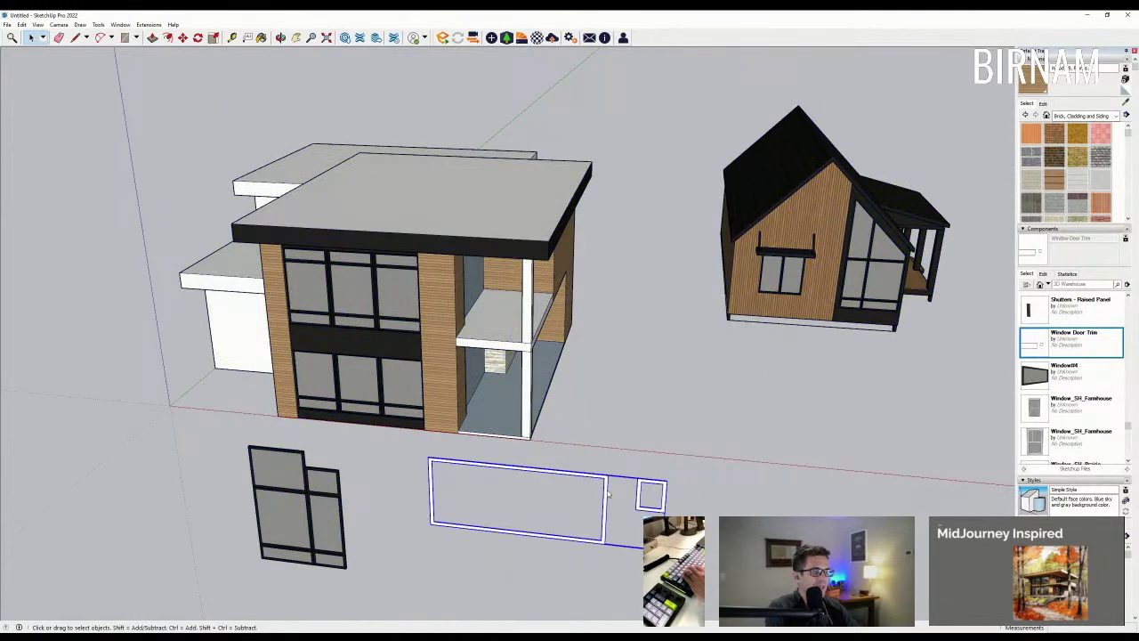
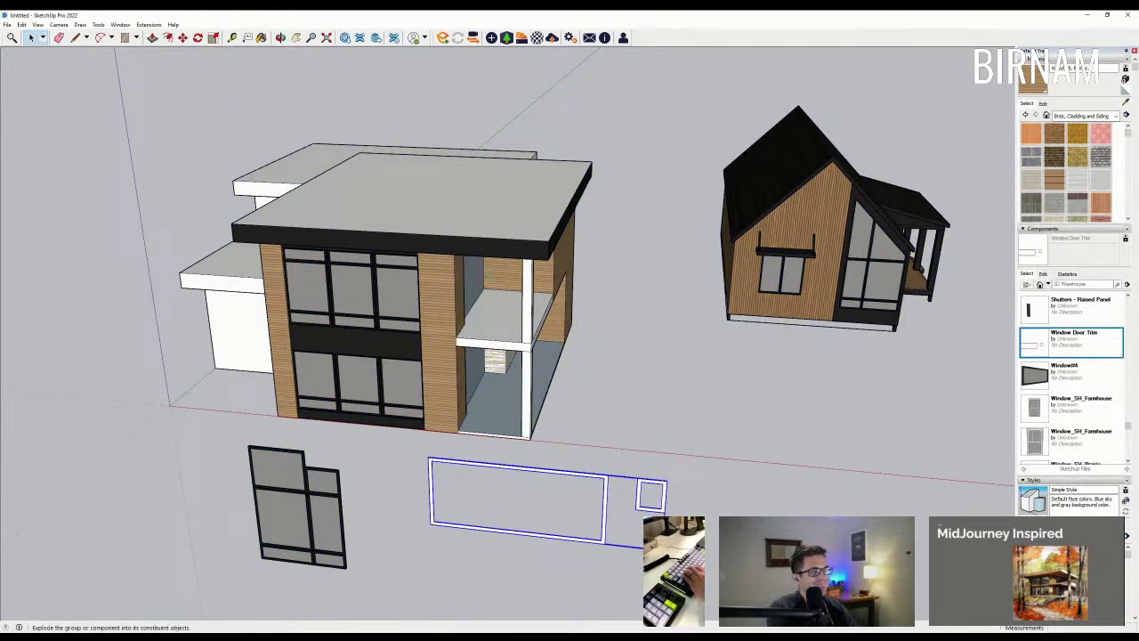
pyautogui.press('m')
pyautogui.scroll(3, 588, 507)
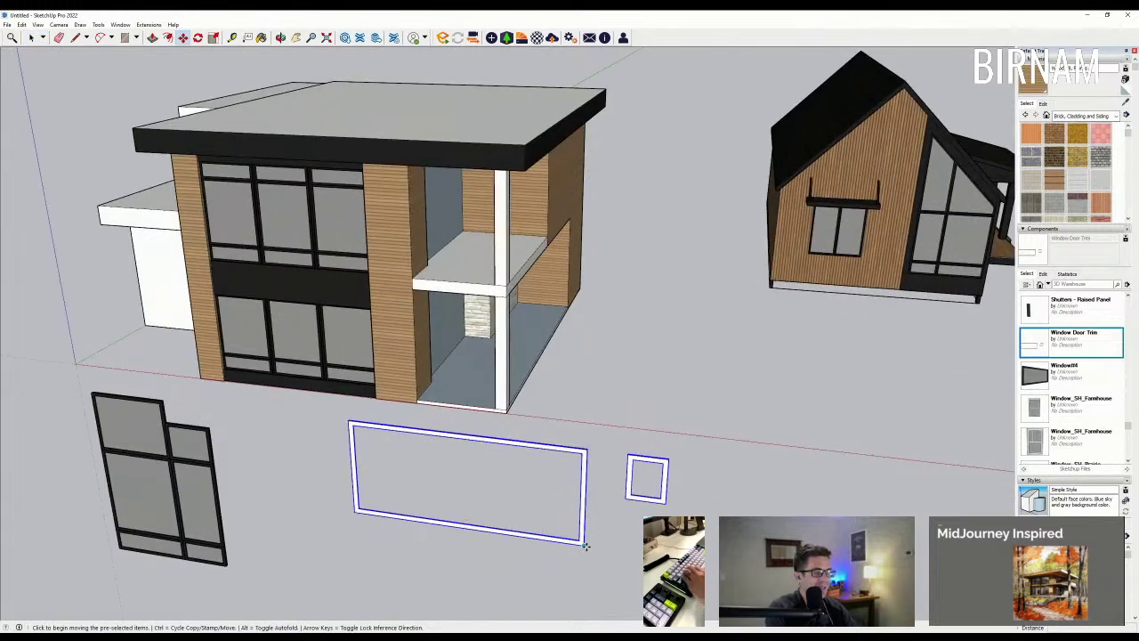
pyautogui.click(584, 545)
pyautogui.moveTo(429, 422); pyautogui.dragTo(636, 442, button='middle')
pyautogui.press('Escape')
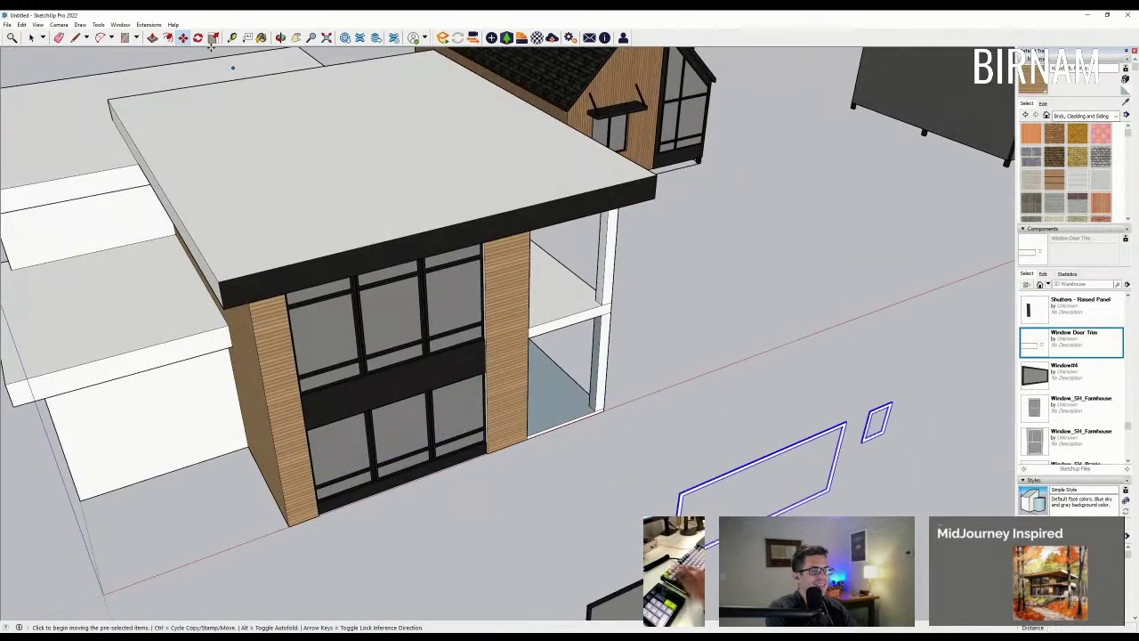
# Step: Move only the large white trim frame onto the house front, against the black panel between the upper and lower windows
pyautogui.click(31, 39)
pyautogui.scroll(-3, 591, 389)
pyautogui.scroll(3, 691, 385)
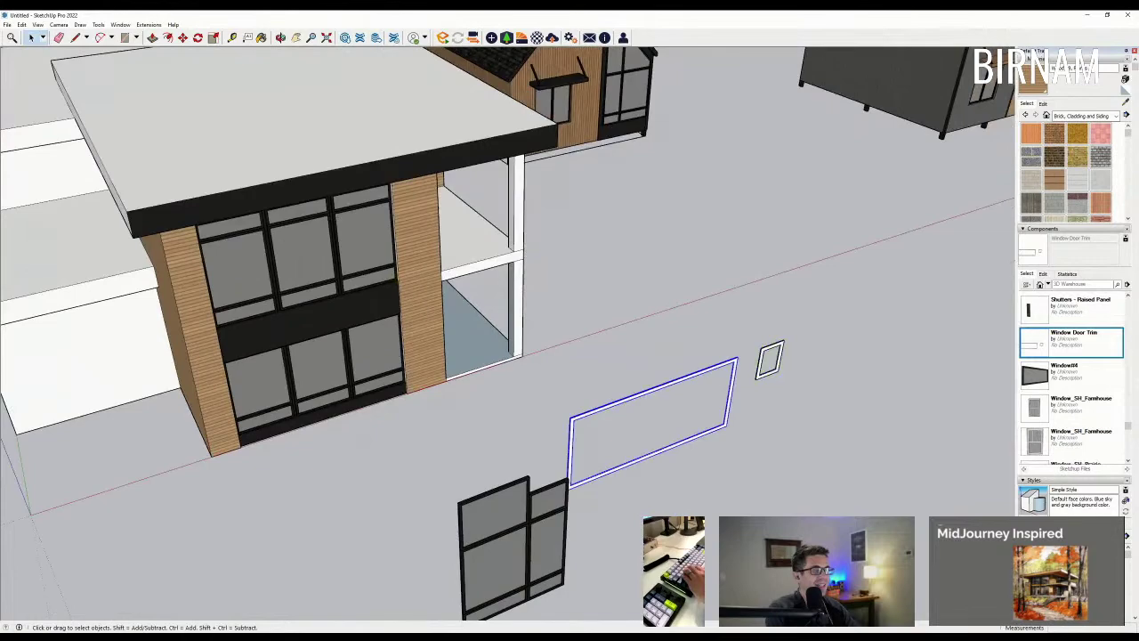
pyautogui.press('m')
pyautogui.scroll(4, 728, 417)
pyautogui.click(728, 417)
pyautogui.scroll(-3, 481, 356)
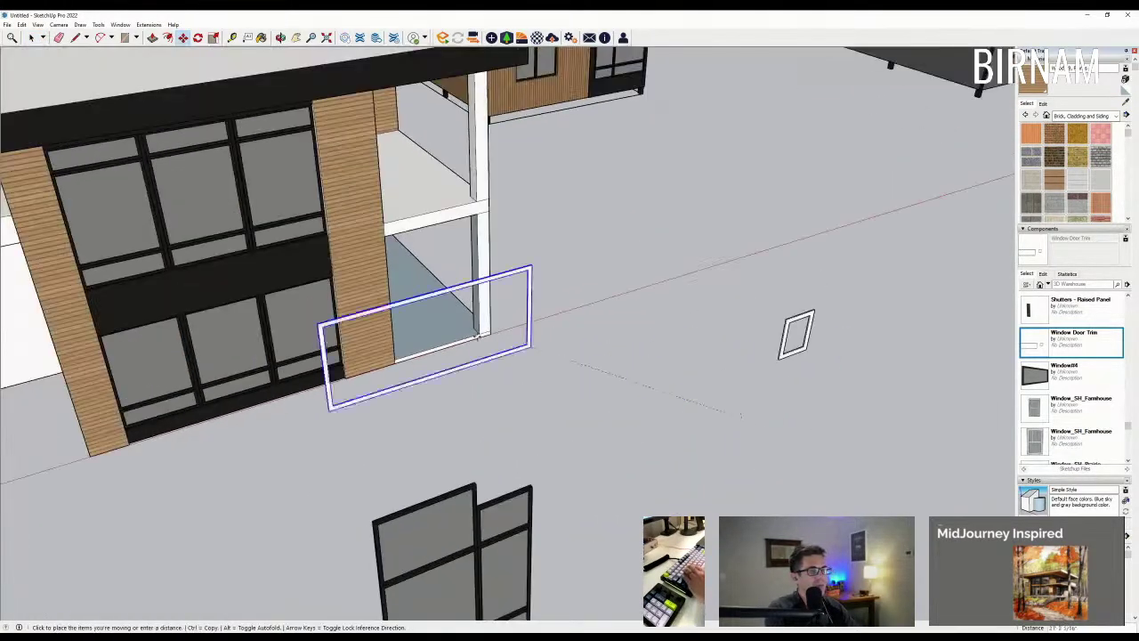
pyautogui.scroll(6, 402, 321)
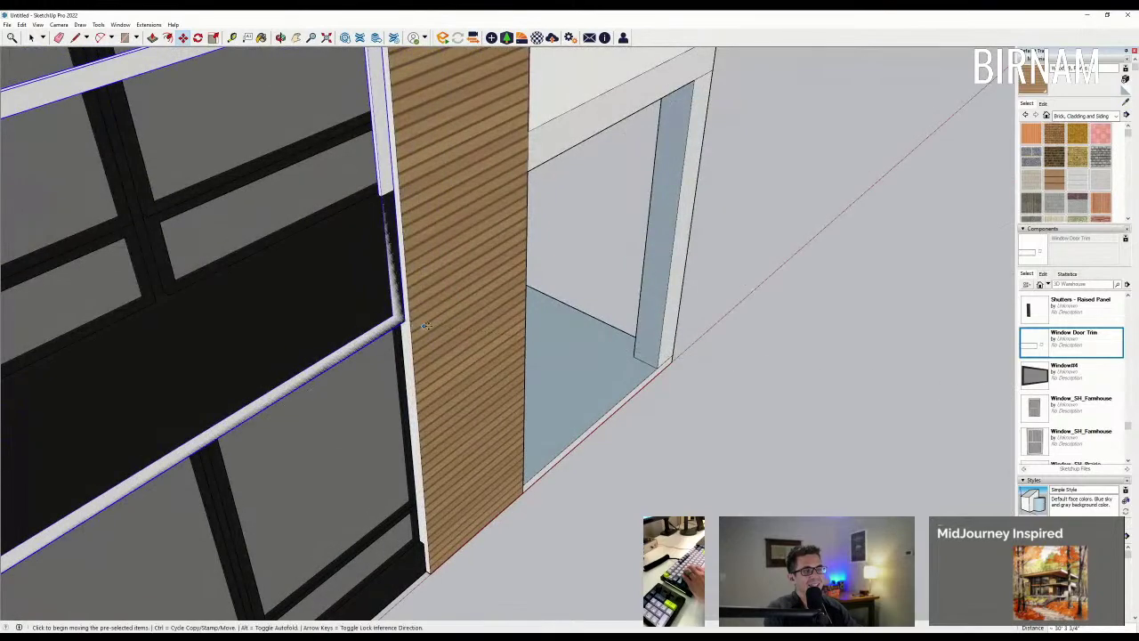
pyautogui.click(426, 326)
pyautogui.scroll(-2, 445, 316)
pyautogui.click(499, 288)
pyautogui.scroll(-5, 499, 287)
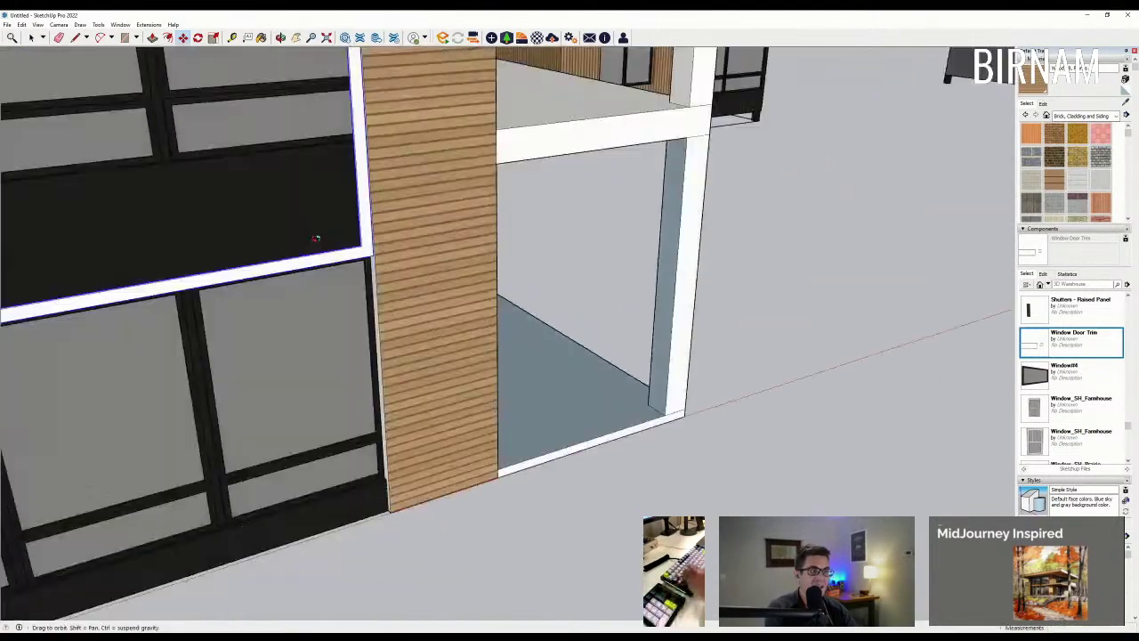
pyautogui.scroll(-4, 258, 189)
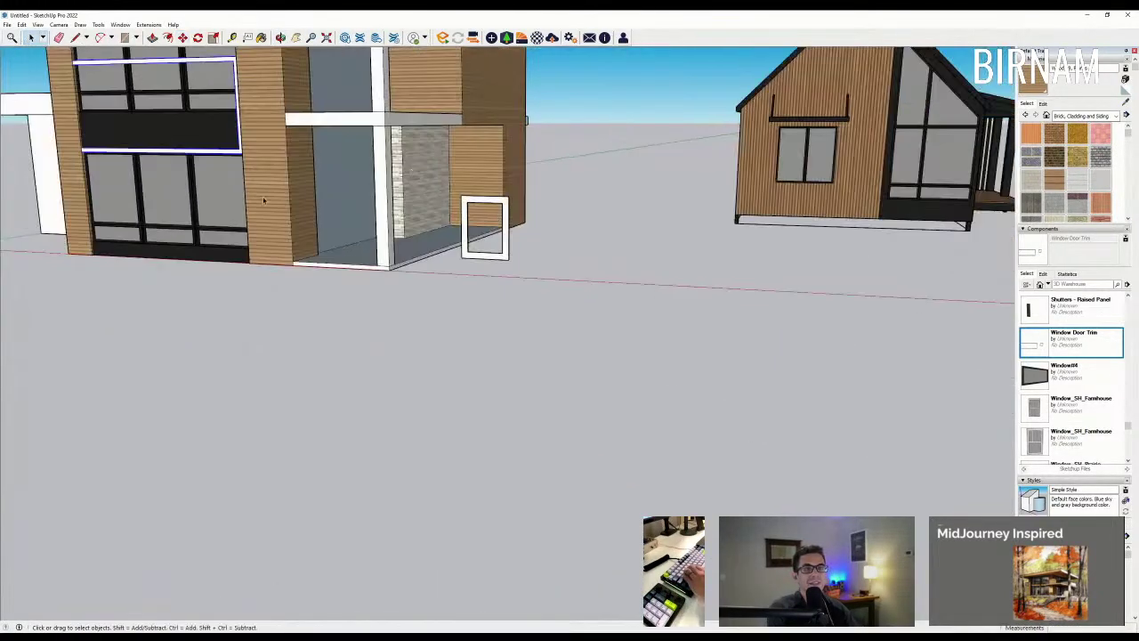
# Step: Open the large trim frame for editing and lower its top rail to the bottom edge of the upper windows
pyautogui.moveTo(265, 201); pyautogui.dragTo(489, 206, button='middle')
pyautogui.scroll(1, 260, 111)
pyautogui.doubleClick(260, 109)
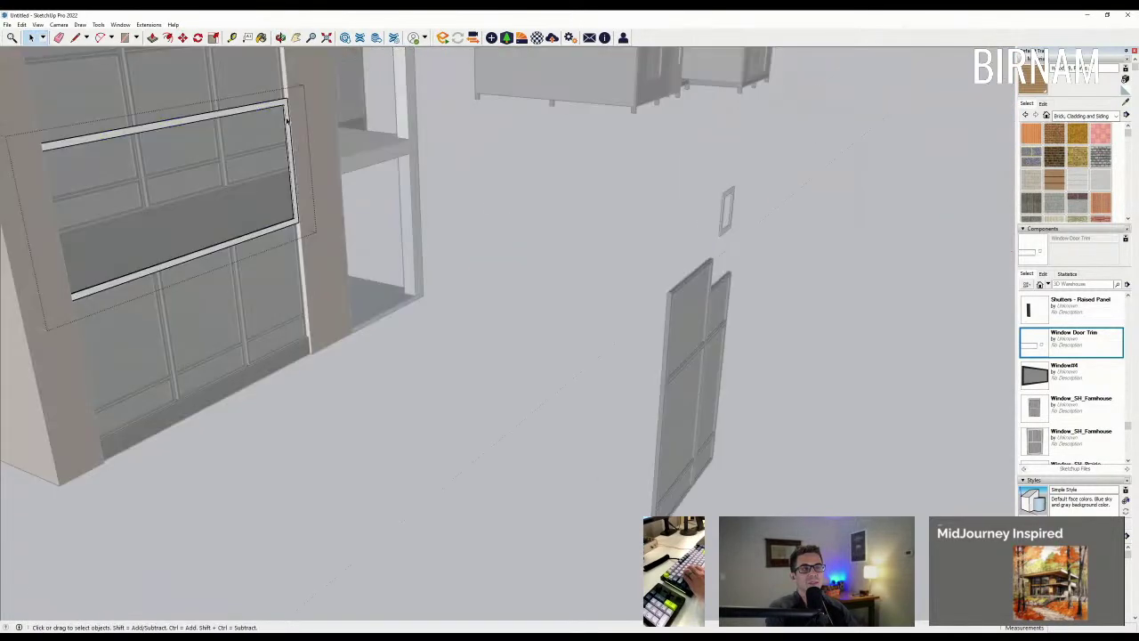
pyautogui.scroll(-3, 260, 112)
pyautogui.moveTo(695, 258); pyautogui.dragTo(348, 184, button='middle')
pyautogui.moveTo(195, 139); pyautogui.dragTo(392, 105)
pyautogui.moveTo(340, 119); pyautogui.dragTo(597, 272, button='middle')
pyautogui.press('m')
pyautogui.scroll(5, 480, 210)
pyautogui.scroll(2, 521, 211)
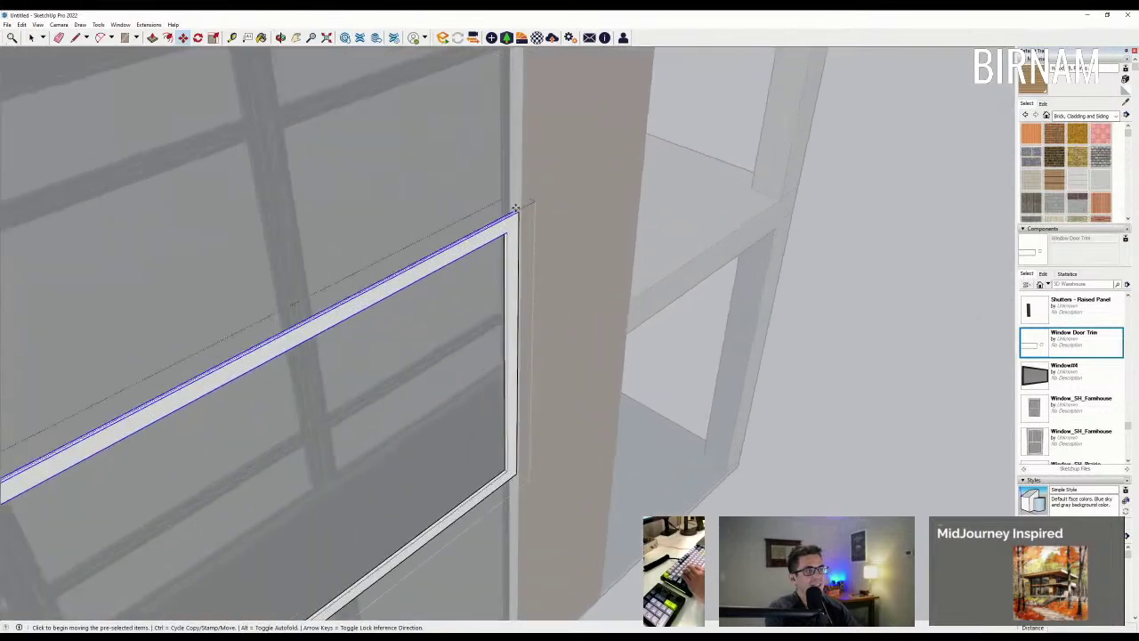
pyautogui.click(519, 212)
pyautogui.click(519, 372)
# Step: Move the frame's far upright so that it lines up with the end of the black panel by the wood pier
pyautogui.scroll(-4, 524, 371)
pyautogui.moveTo(756, 357); pyautogui.dragTo(455, 272, button='middle')
pyautogui.scroll(-3, 455, 272)
pyautogui.click(31, 39)
pyautogui.scroll(1, 131, 294)
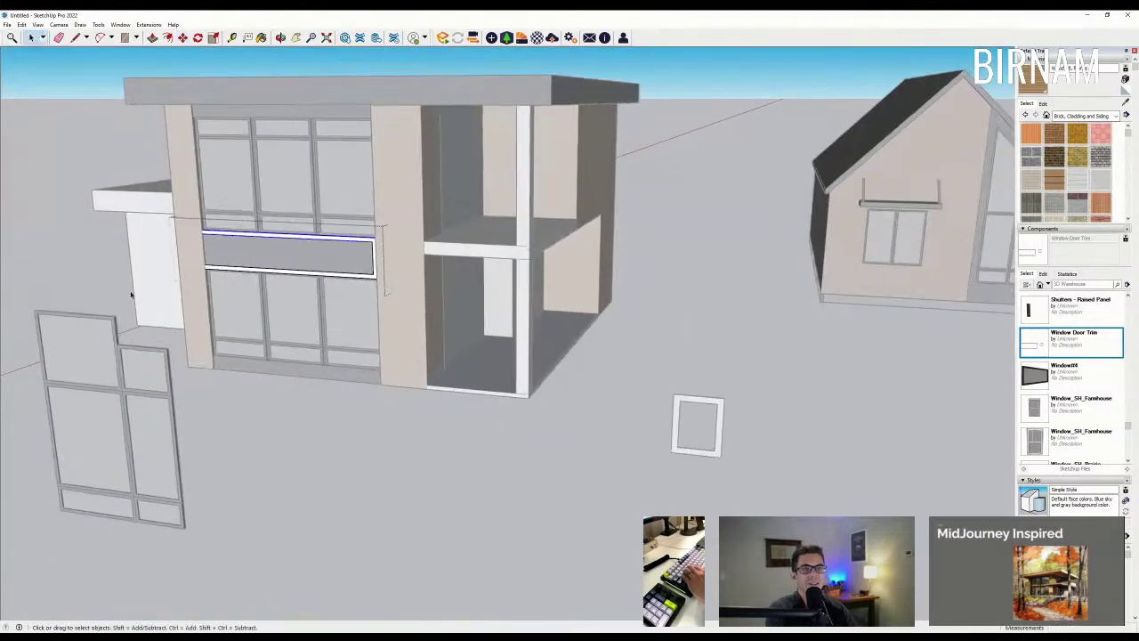
pyautogui.scroll(5, 215, 189)
pyautogui.press('m')
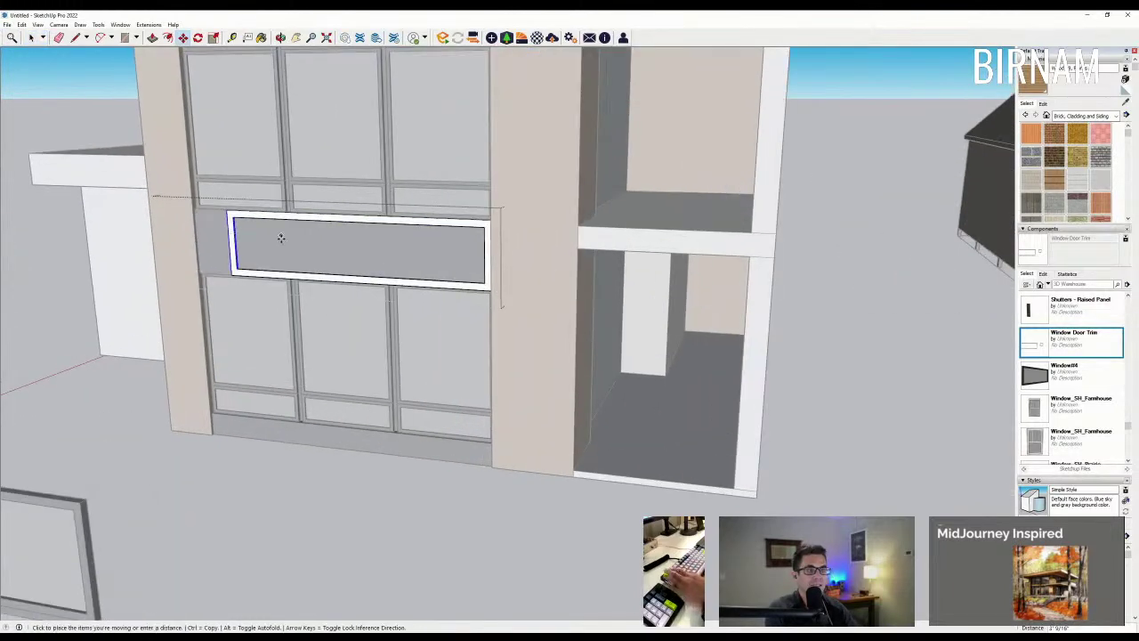
pyautogui.scroll(1, 213, 203)
pyautogui.moveTo(213, 203); pyautogui.dragTo(169, 267, button='middle')
pyautogui.scroll(2, 213, 272)
pyautogui.scroll(3, 169, 267)
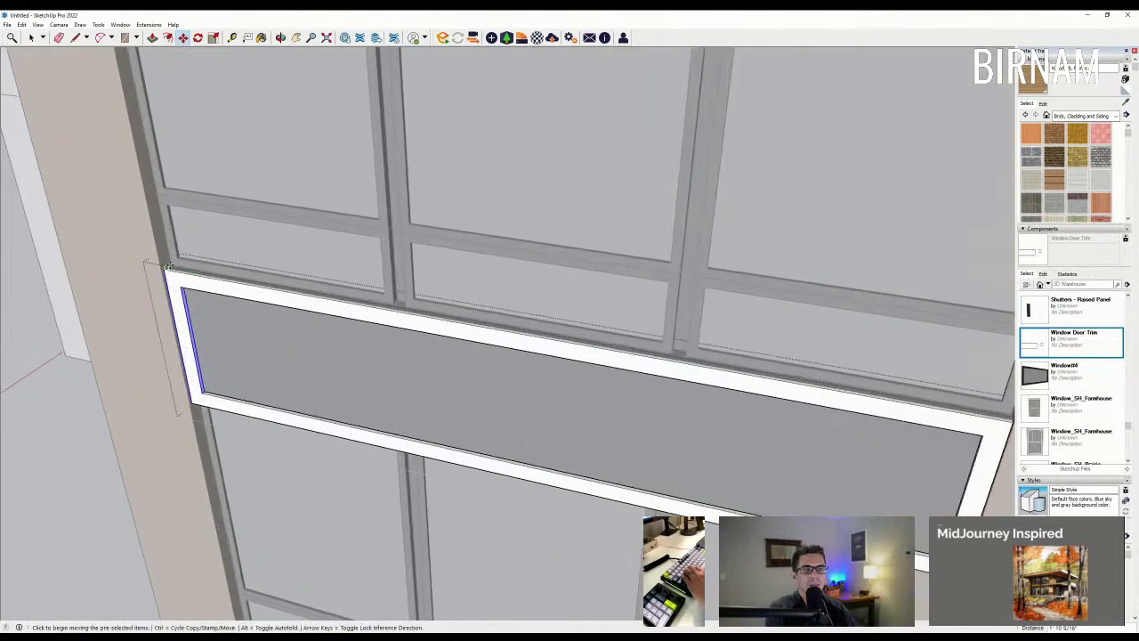
# Step: Paint the white trim frame between the two window rows with the black material sampled from the facade
pyautogui.scroll(-6, 169, 267)
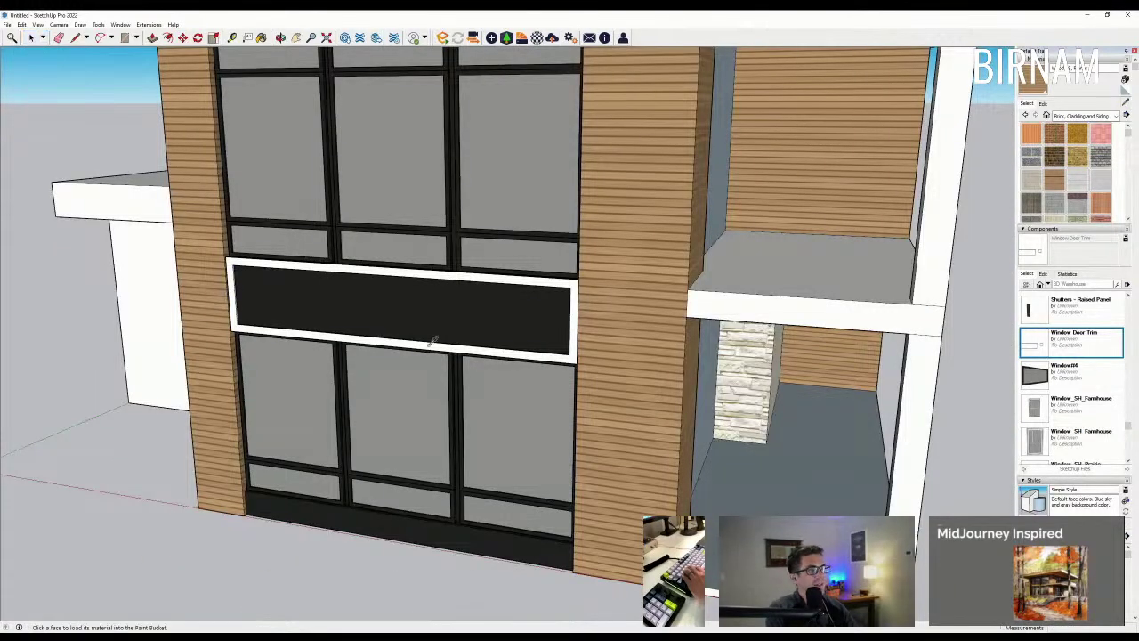
pyautogui.click(446, 271)
pyautogui.scroll(-3, 456, 311)
pyautogui.moveTo(477, 391); pyautogui.dragTo(383, 380, button='middle')
pyautogui.scroll(-6, 338, 334)
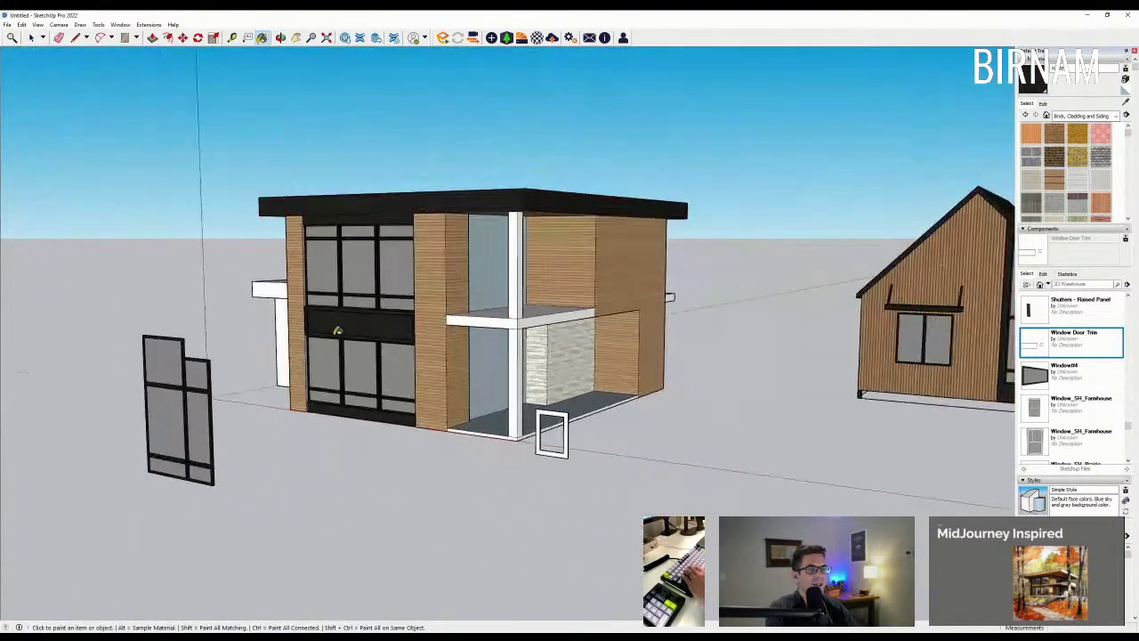
# Step: Examine the house from several angles and compare it with the finished neighbouring models
pyautogui.moveTo(423, 336); pyautogui.dragTo(373, 235, button='middle')
pyautogui.scroll(3, 450, 369)
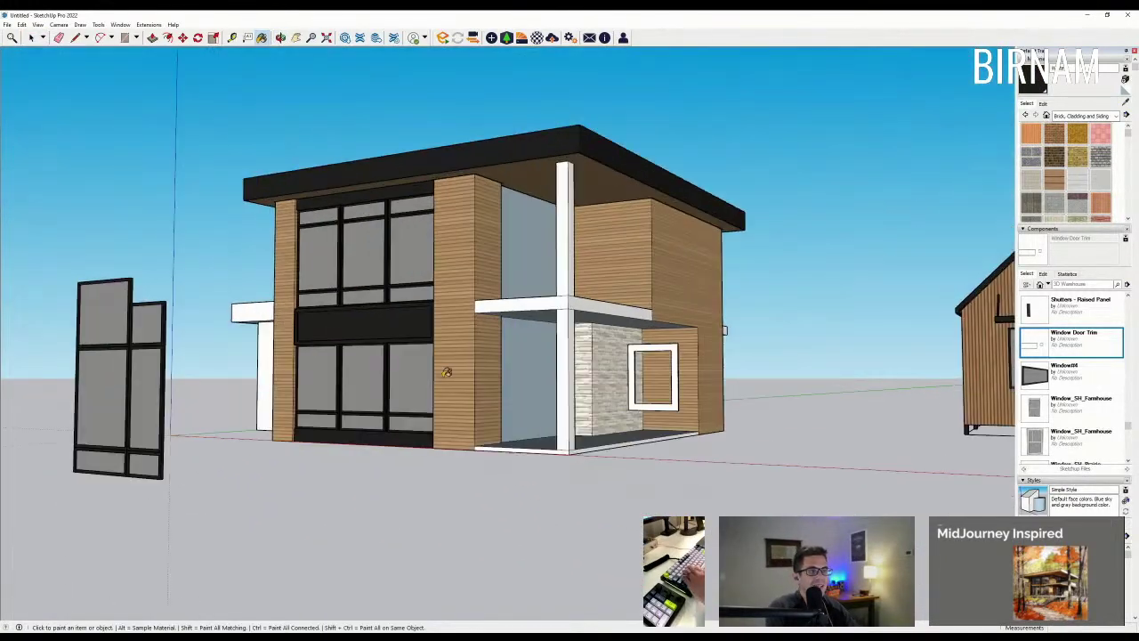
pyautogui.moveTo(397, 379); pyautogui.dragTo(437, 384, button='middle')
pyautogui.scroll(-3, 259, 413)
pyautogui.moveTo(307, 321); pyautogui.dragTo(235, 432, button='middle')
pyautogui.scroll(-3, 259, 413)
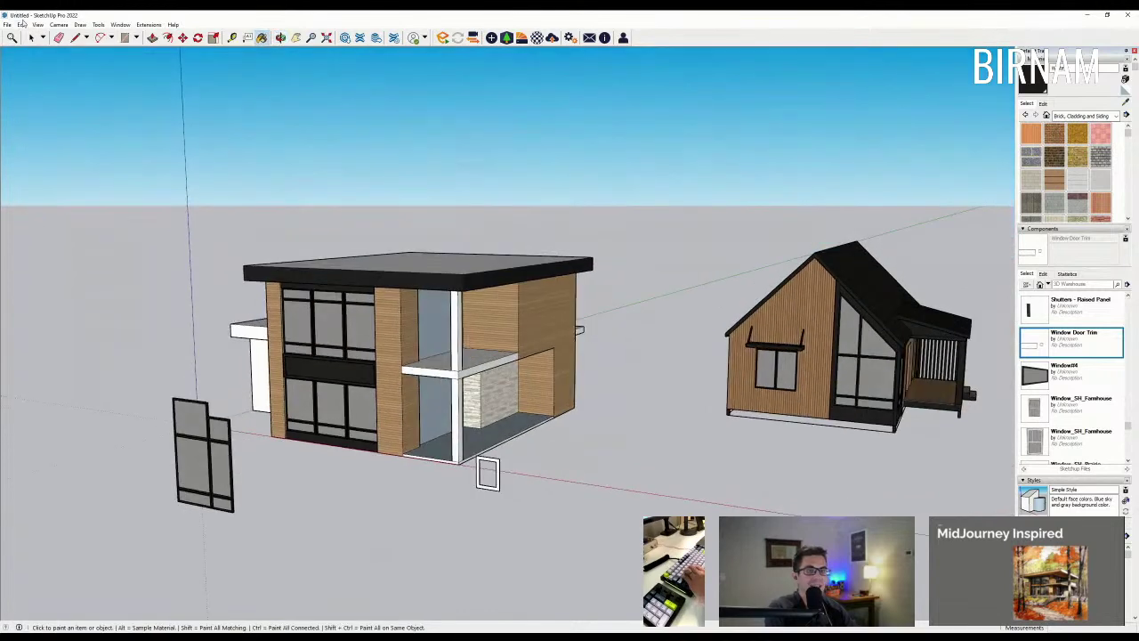
pyautogui.moveTo(314, 351); pyautogui.dragTo(278, 363, button='middle')
pyautogui.scroll(-3, 279, 363)
pyautogui.moveTo(766, 418); pyautogui.dragTo(659, 412, button='middle')
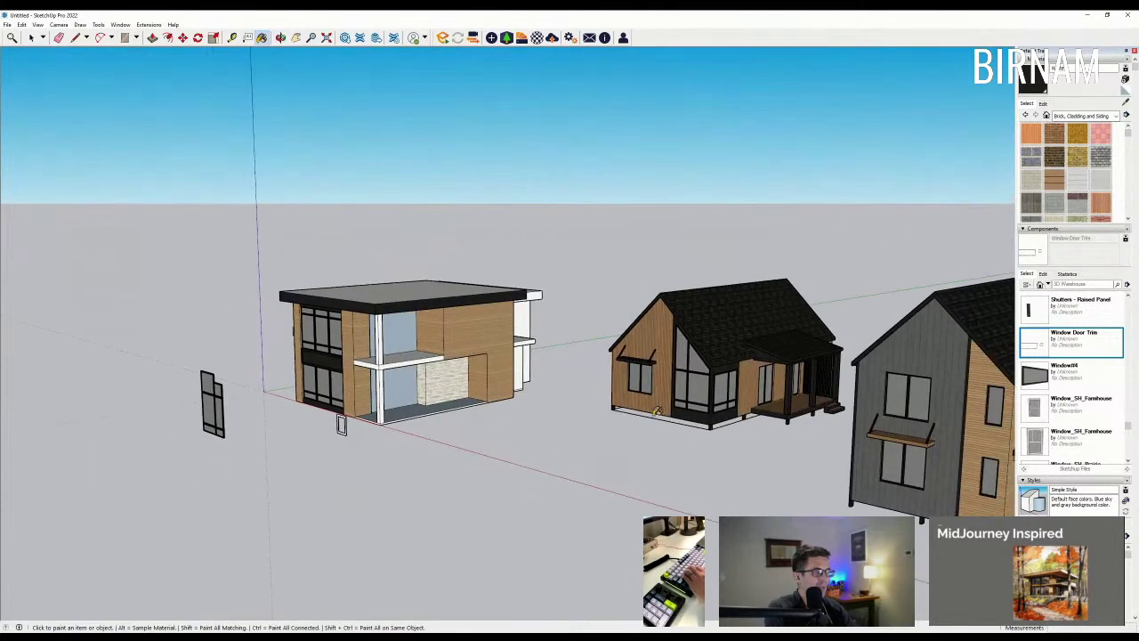
# Step: Copy the double glass door from the neighbouring wood cabin and paste it onto the covered ground-floor patio
pyautogui.scroll(1, 737, 397)
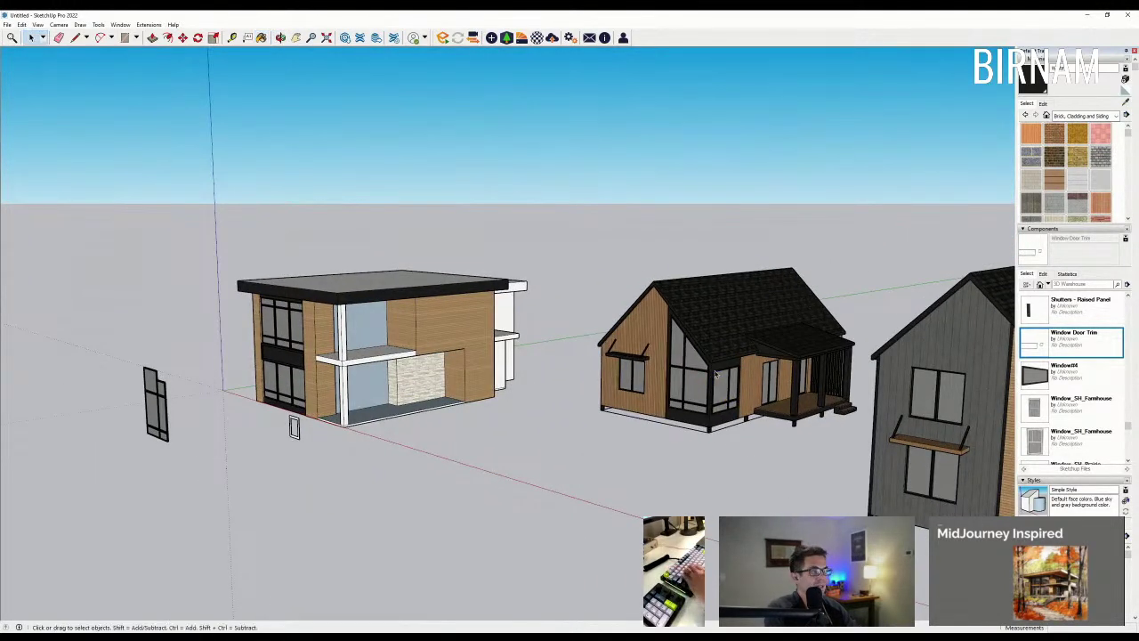
pyautogui.click(714, 374)
pyautogui.scroll(2, 730, 378)
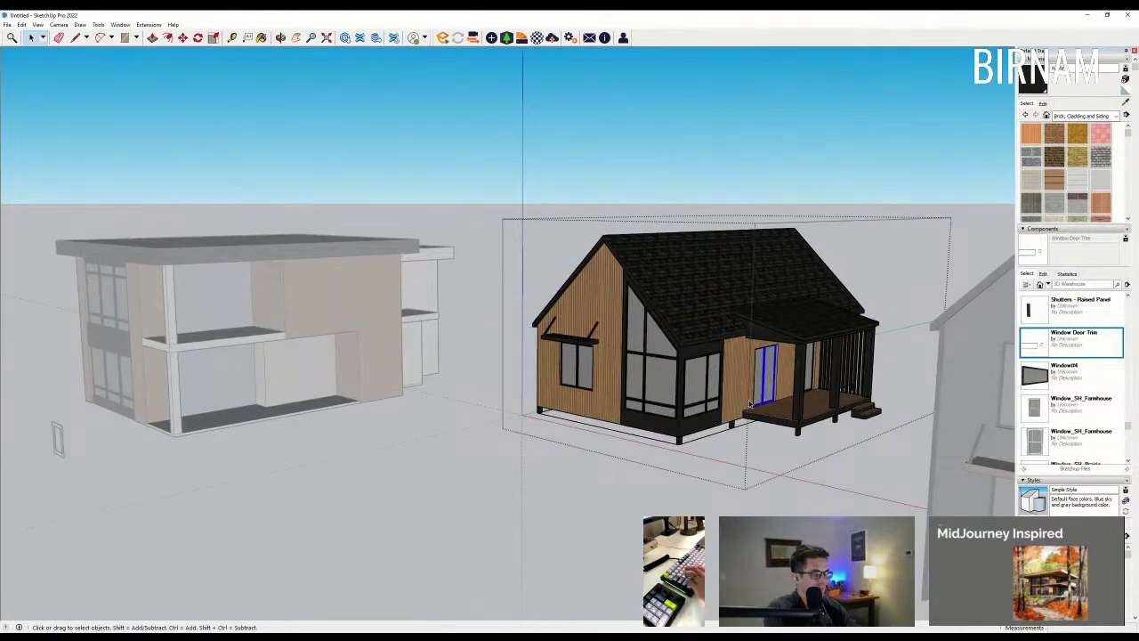
pyautogui.click(482, 550)
pyautogui.moveTo(462, 465); pyautogui.dragTo(424, 513, button='middle')
pyautogui.hotkey('ctrl', 'v')
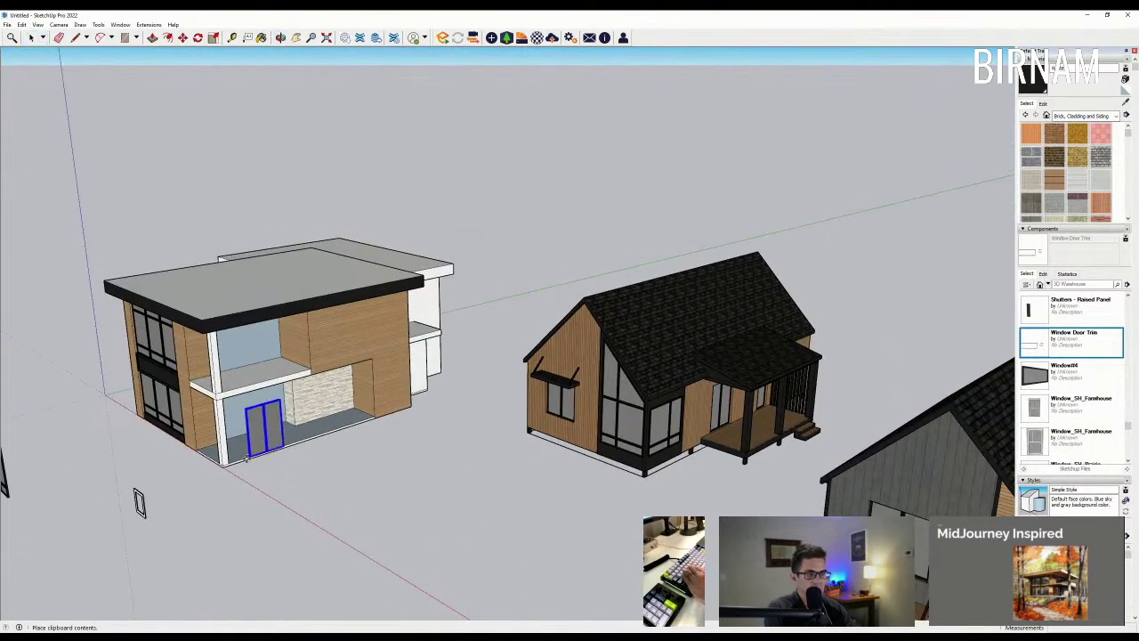
pyautogui.scroll(3, 253, 434)
pyautogui.scroll(5, 254, 437)
pyautogui.click(258, 436)
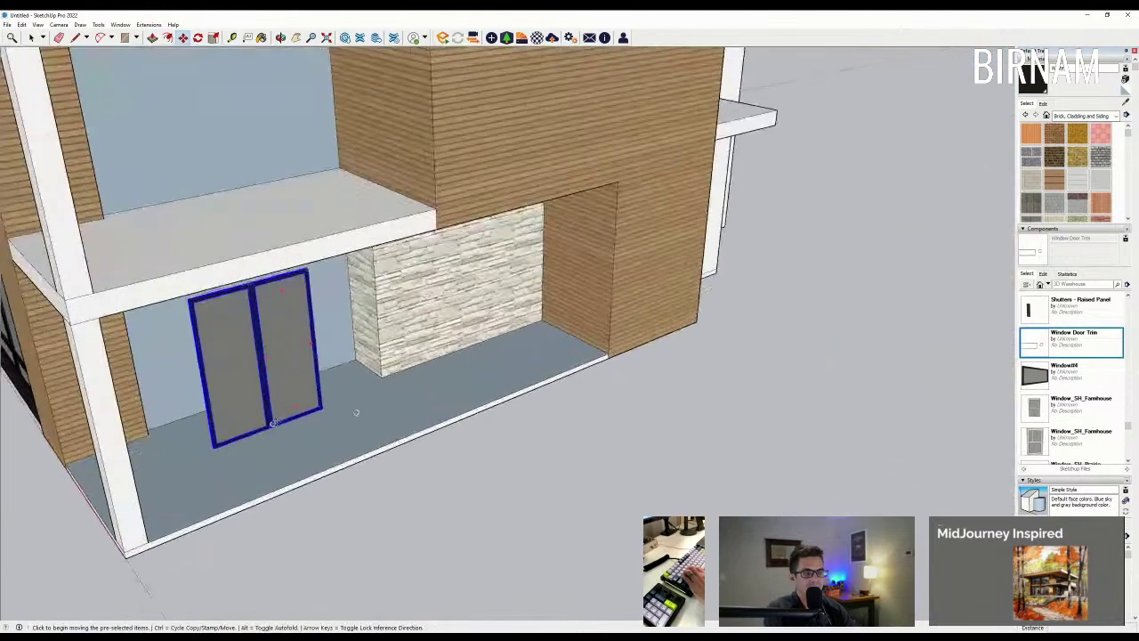
# Step: Move the double glass door back against the blue patio wall and adjust its position along the wall's base
pyautogui.scroll(5, 271, 428)
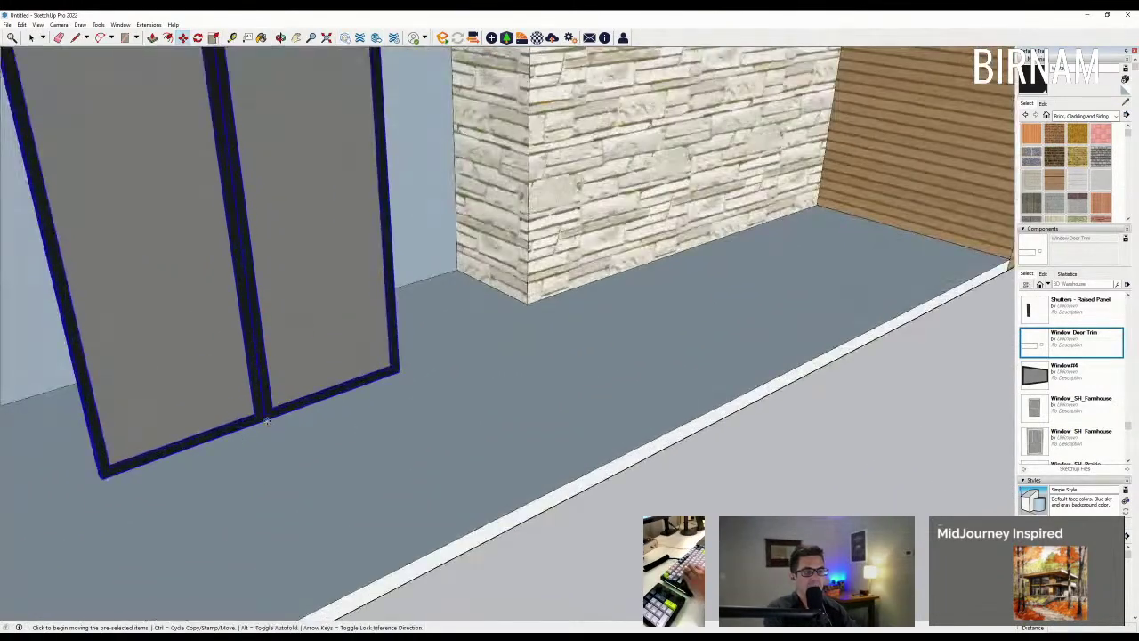
pyautogui.click(265, 420)
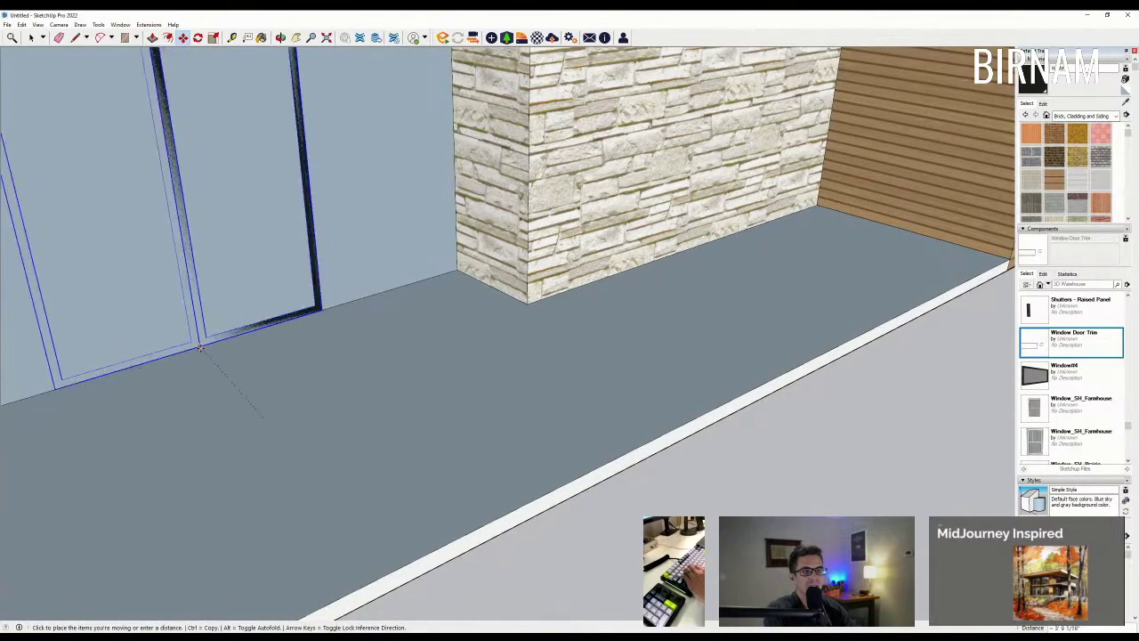
pyautogui.scroll(-2, 204, 344)
pyautogui.scroll(-2, 209, 344)
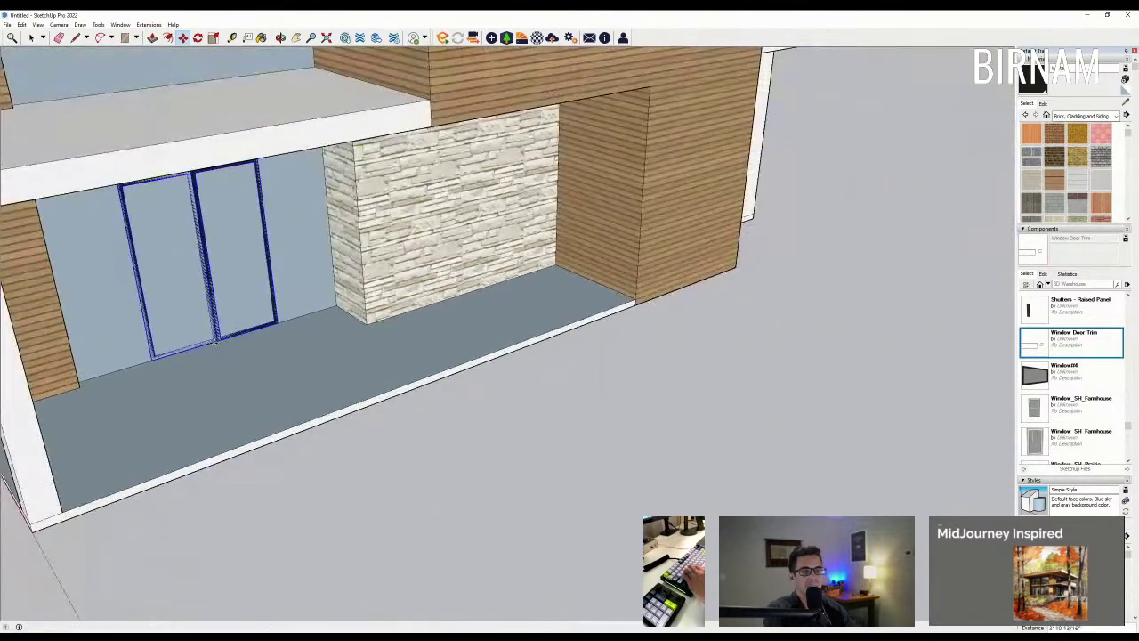
pyautogui.click(213, 342)
pyautogui.scroll(2, 213, 343)
pyautogui.click(250, 331)
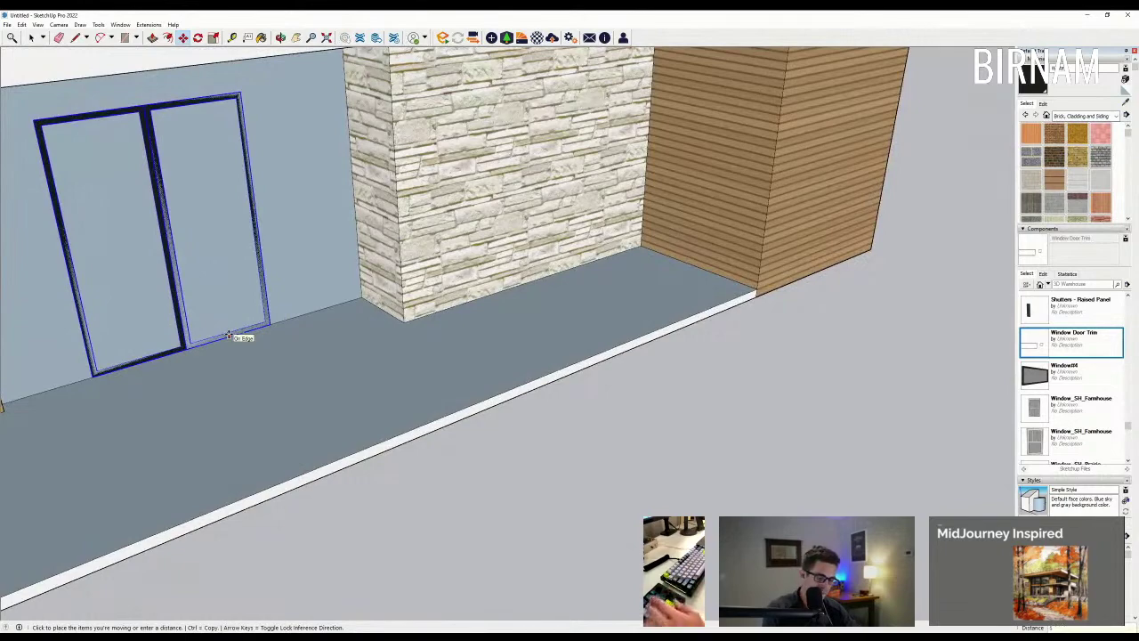
# Step: Copy the door panel nearer the stone wall sideways to make a row of three glass panels
pyautogui.scroll(-3, 229, 335)
pyautogui.click(33, 38)
pyautogui.scroll(3, 219, 297)
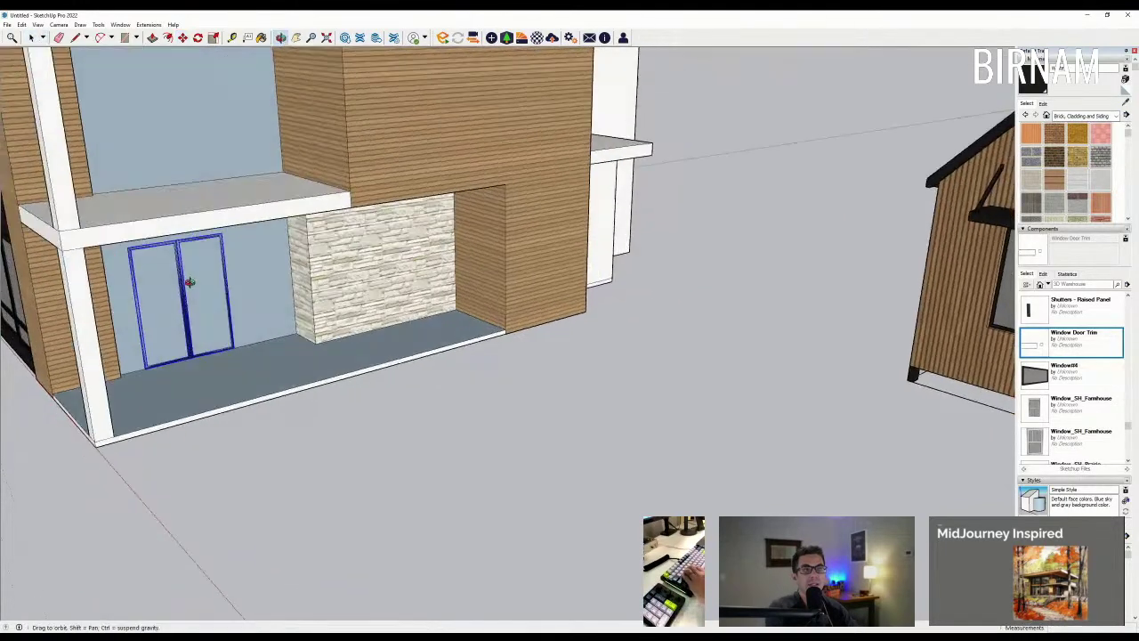
pyautogui.scroll(3, 229, 298)
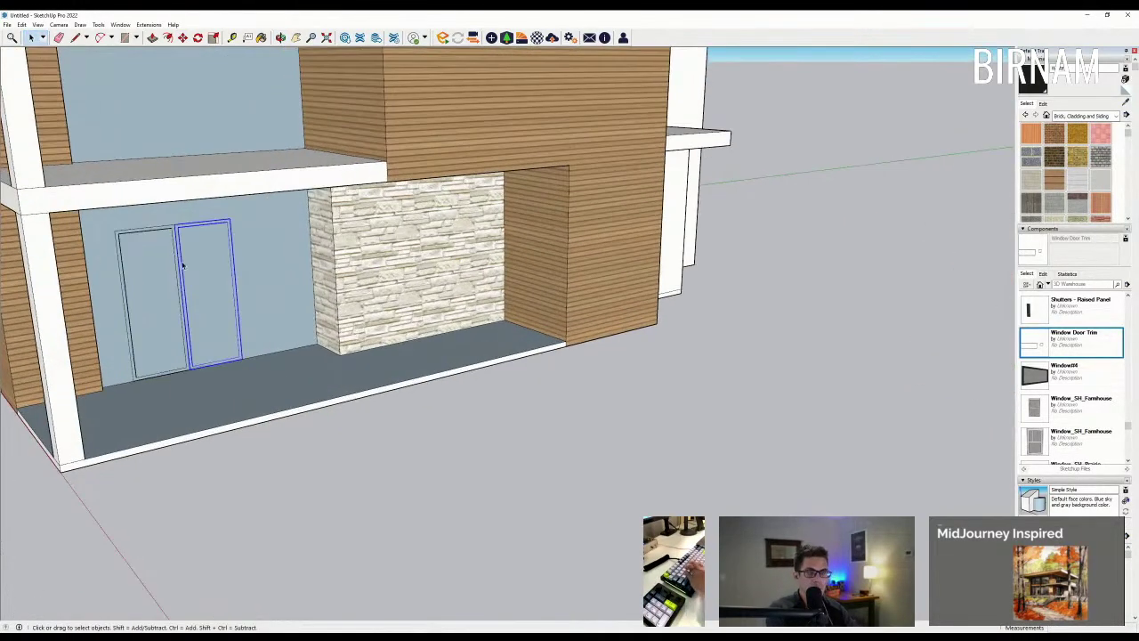
pyautogui.press('m')
pyautogui.press('ctrl')
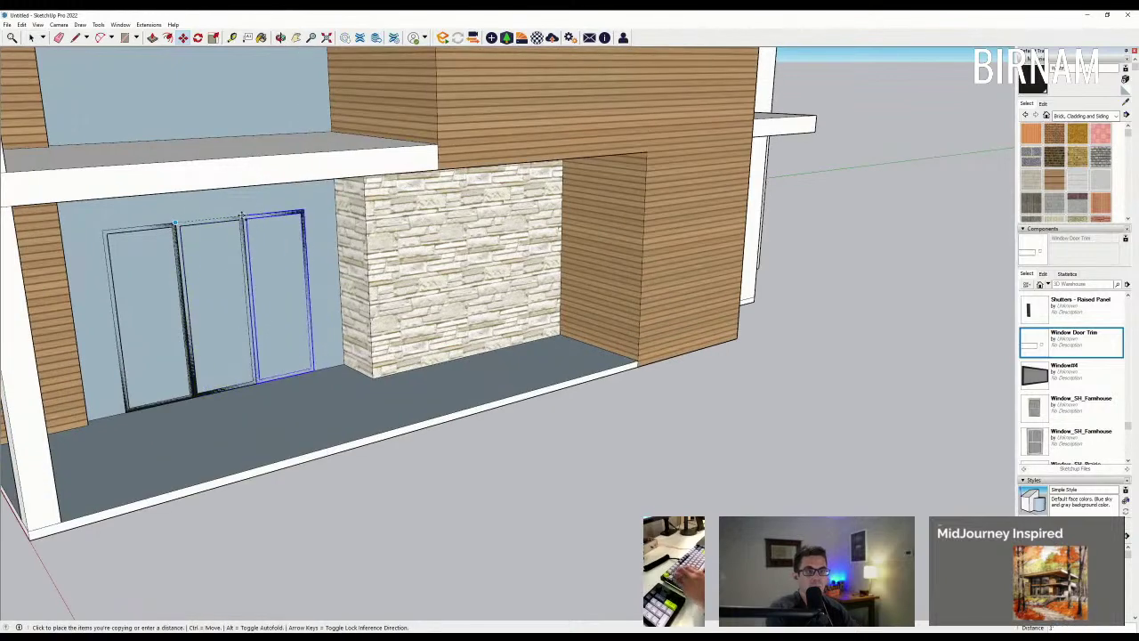
# Step: Sample the house's horizontal wood siding and paint the blue ground-floor patio wall with it
pyautogui.scroll(-5, 263, 251)
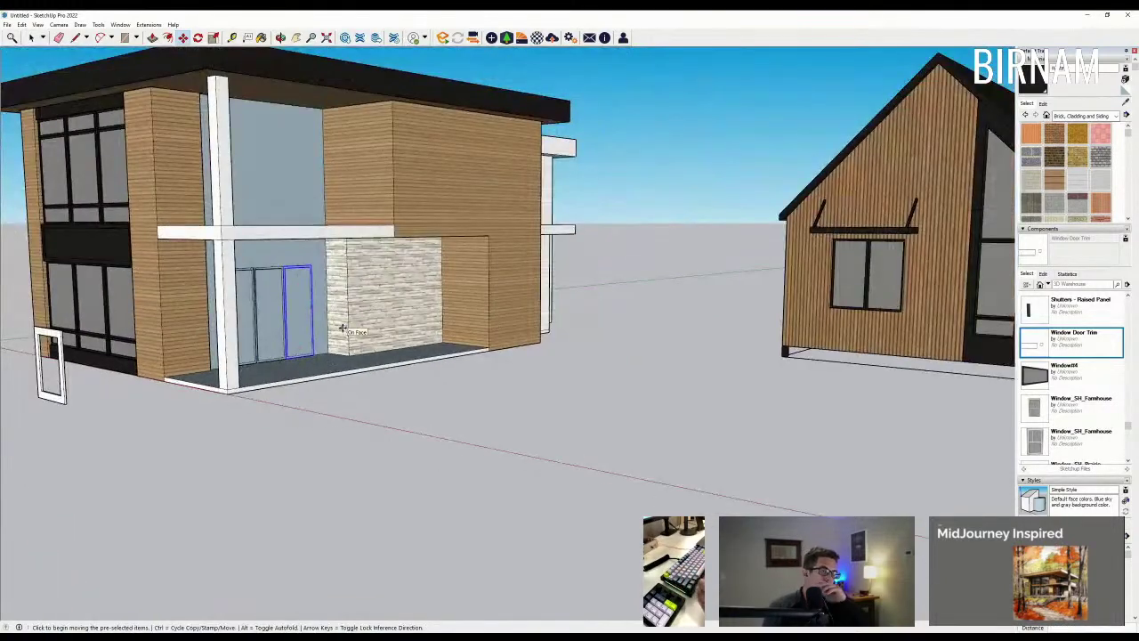
pyautogui.scroll(-3, 326, 331)
pyautogui.moveTo(292, 360); pyautogui.dragTo(310, 407, button='middle')
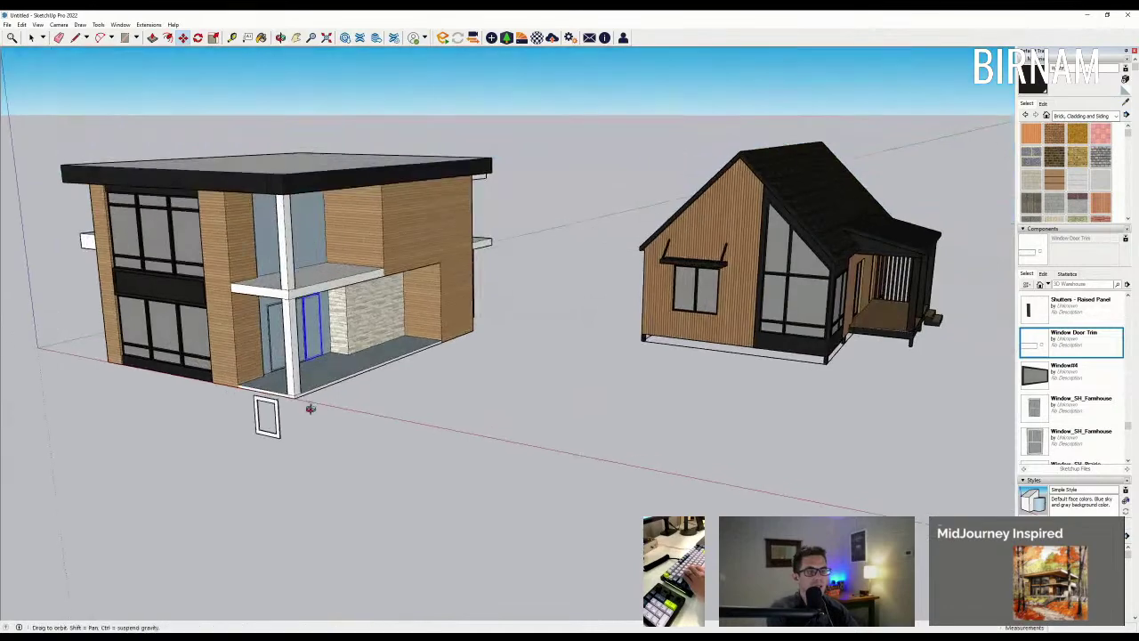
pyautogui.scroll(4, 310, 356)
pyautogui.moveTo(322, 351); pyautogui.dragTo(300, 332, button='middle')
pyautogui.scroll(-3, 322, 348)
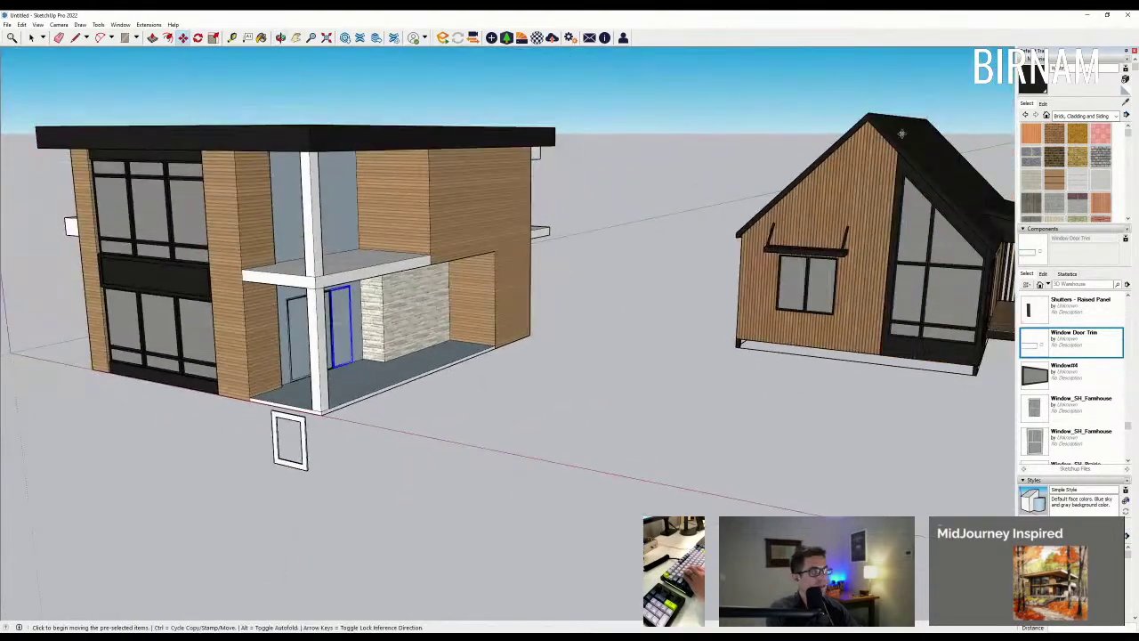
pyautogui.scroll(2, 267, 326)
pyautogui.press('b')
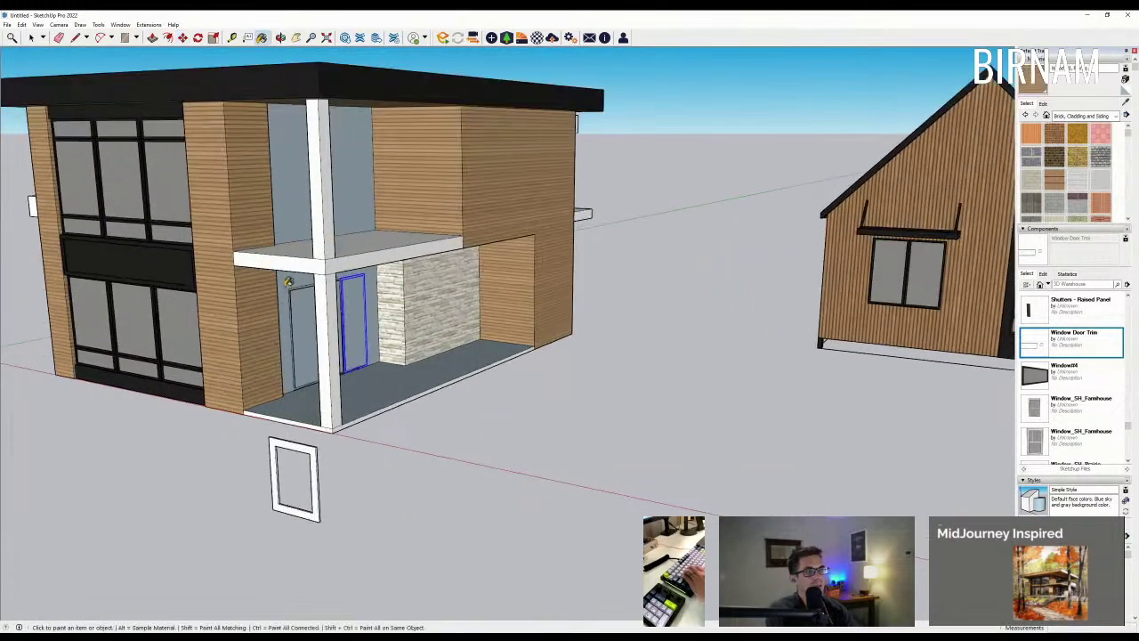
pyautogui.scroll(-3, 288, 281)
pyautogui.moveTo(311, 311); pyautogui.dragTo(330, 317, button='middle')
pyautogui.scroll(3, 331, 318)
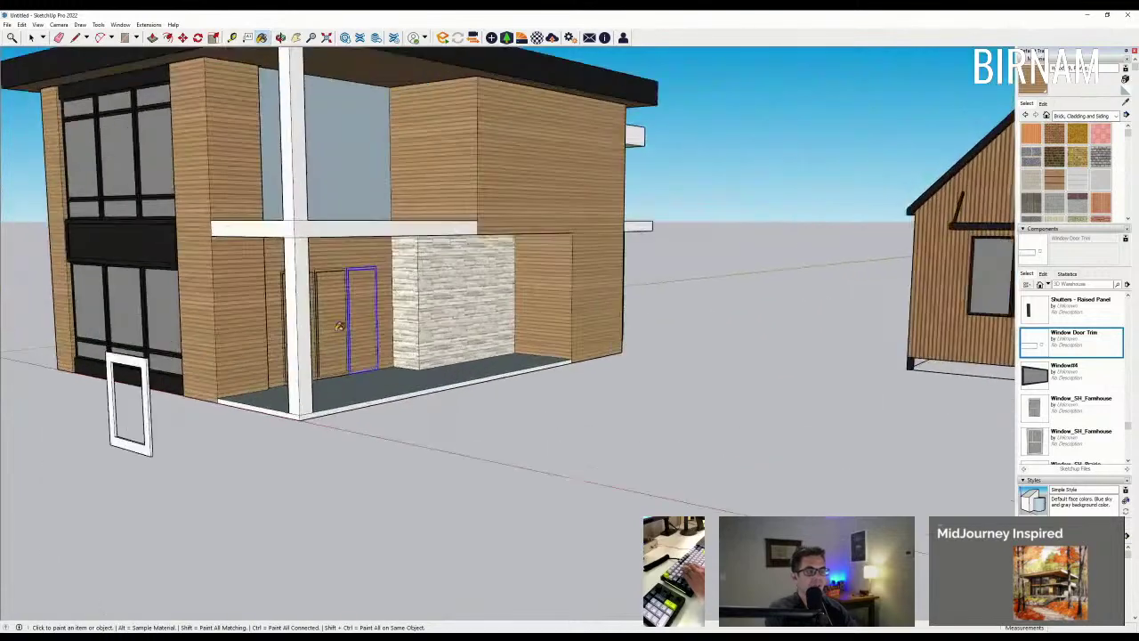
# Step: Draw a rectangle over the three glass door panels on the patio wall and push that area back behind the panels
pyautogui.scroll(5, 339, 327)
pyautogui.press('r')
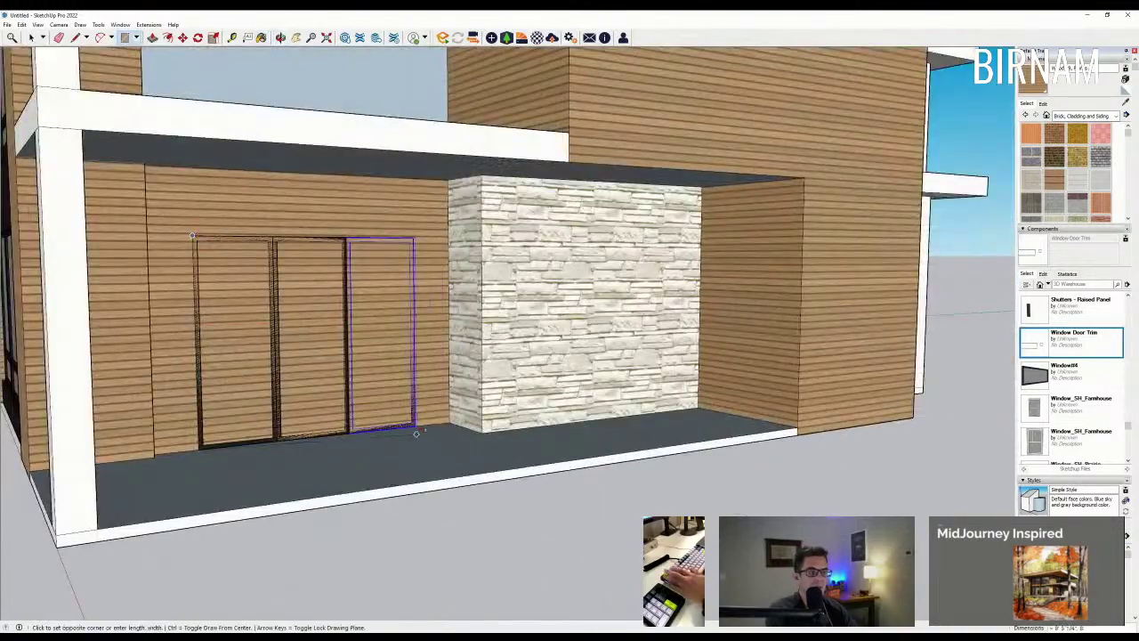
pyautogui.moveTo(422, 417); pyautogui.dragTo(383, 378, button='middle')
pyautogui.press('p')
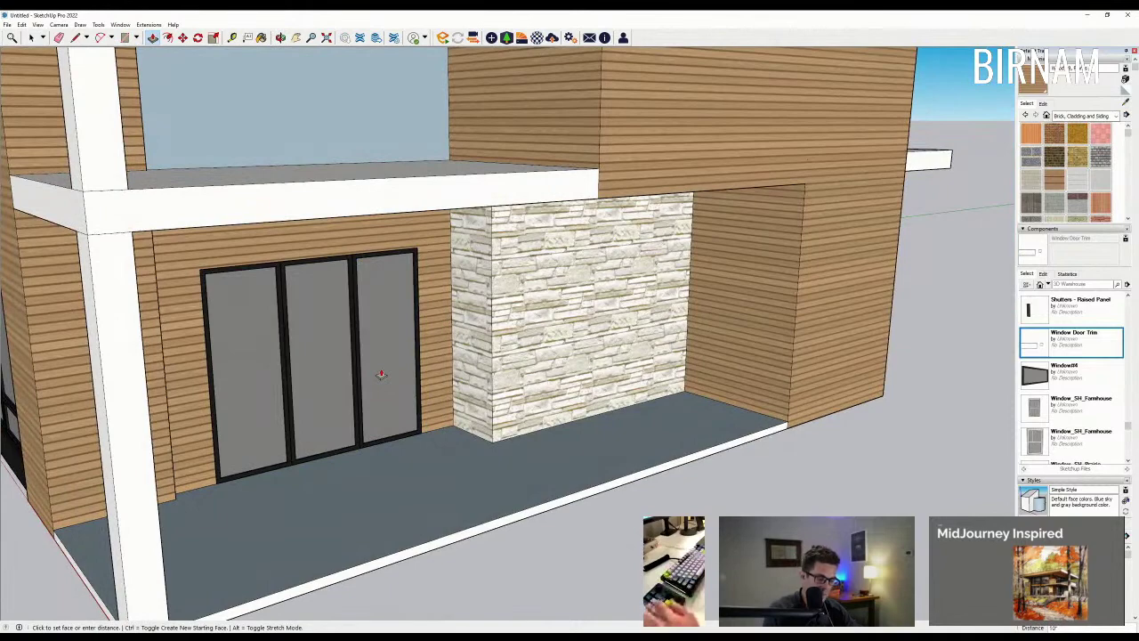
# Step: Copy the three patio door panels straight up onto the blue upper-floor balcony wall, standing on the balcony floor
pyautogui.scroll(-6, 381, 374)
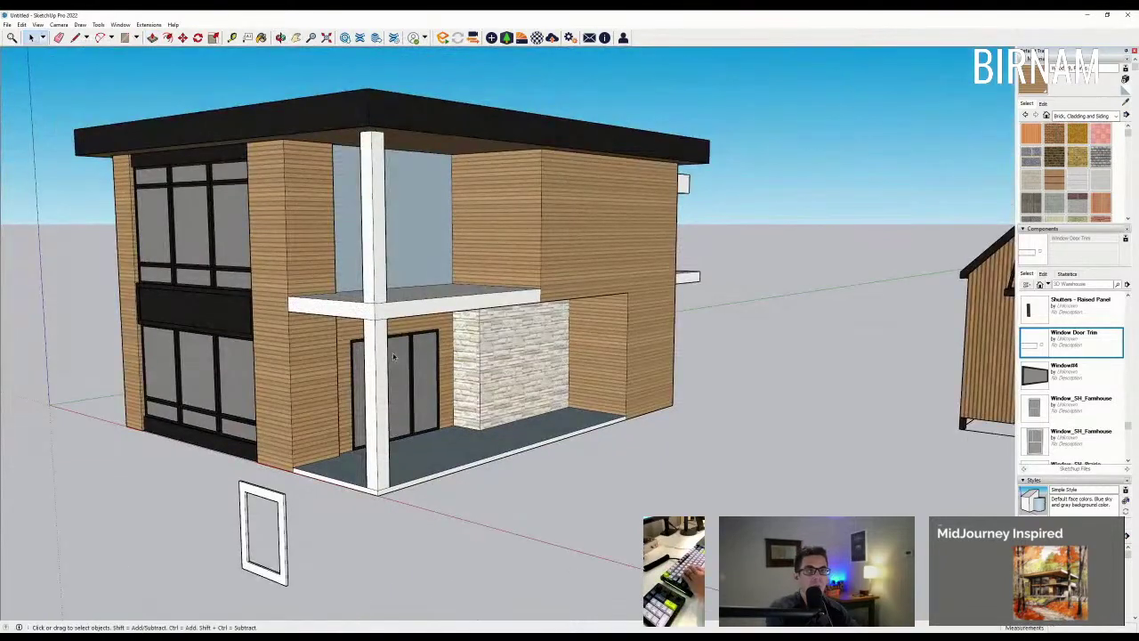
pyautogui.moveTo(394, 356); pyautogui.dragTo(449, 383, button='middle')
pyautogui.press('m')
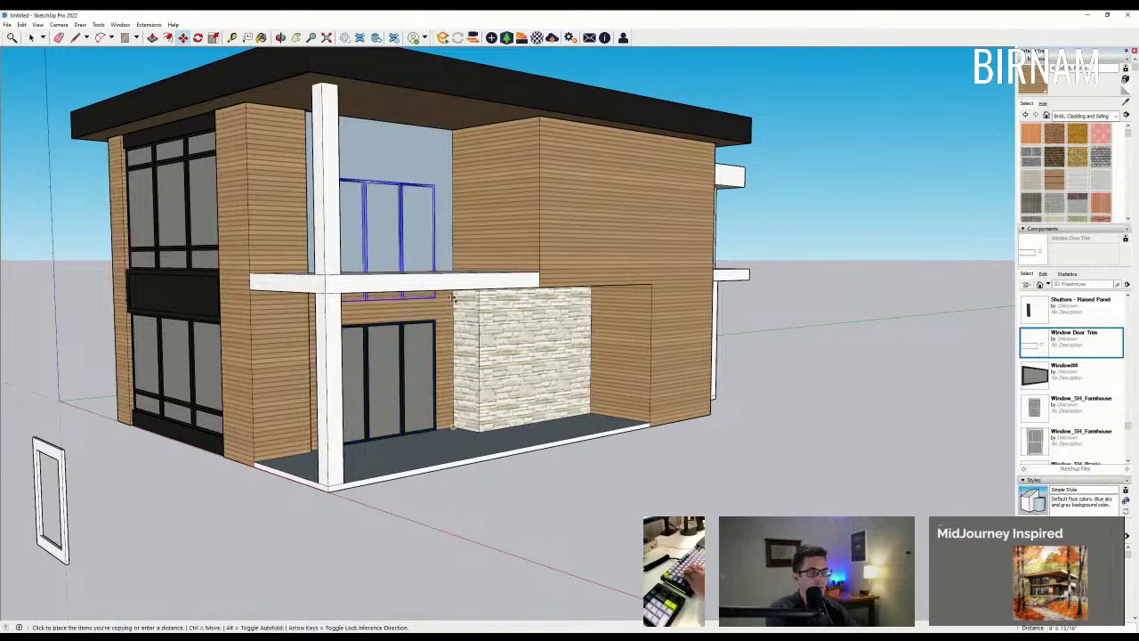
pyautogui.click(452, 268)
# Step: Copy the narrow middle pane of the loose window set in front of the house onto the open ground beside it
pyautogui.moveTo(452, 268); pyautogui.dragTo(174, 251, button='middle')
pyautogui.scroll(-2, 399, 325)
pyautogui.scroll(-2, 398, 304)
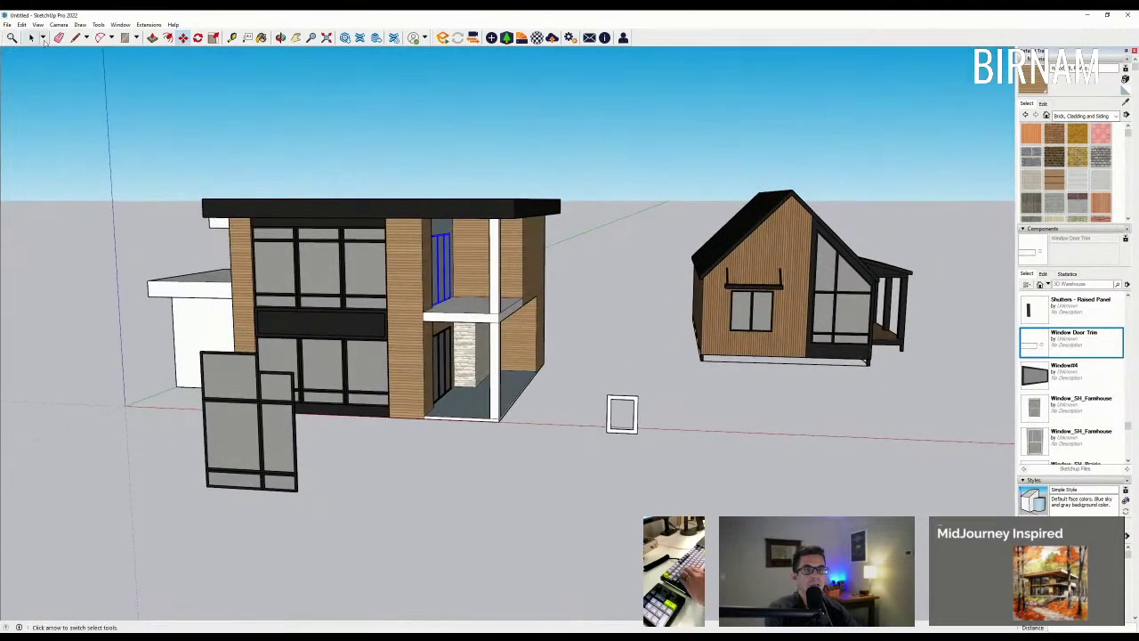
pyautogui.click(270, 446)
pyautogui.moveTo(270, 446); pyautogui.dragTo(264, 477, button='middle')
pyautogui.press('m')
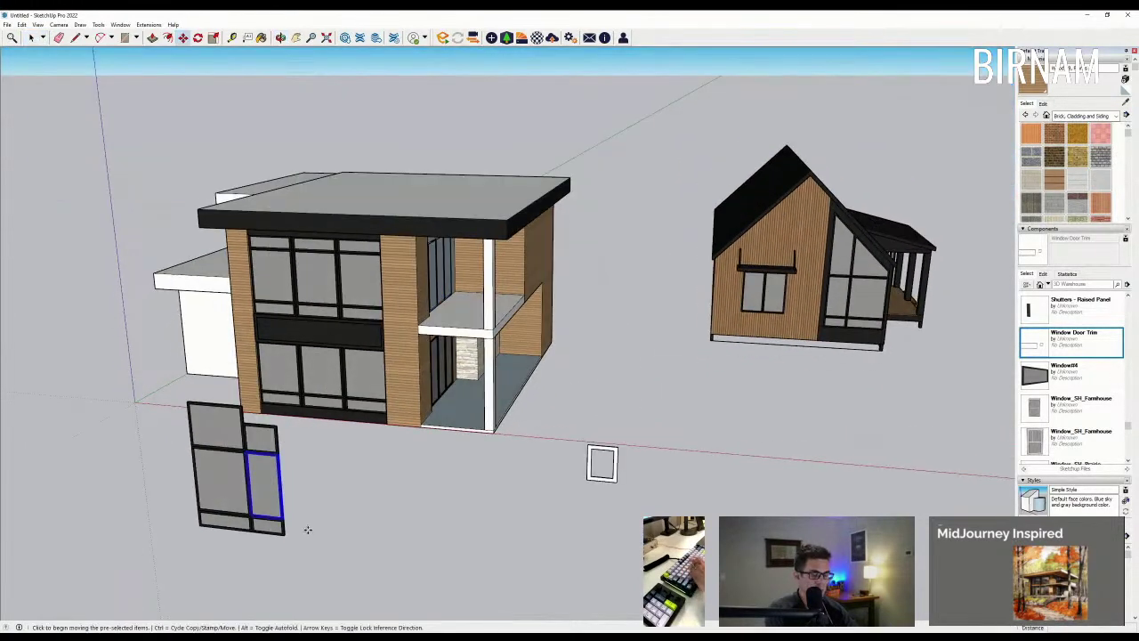
pyautogui.press('ctrl')
pyautogui.click(308, 530)
pyautogui.click(397, 518)
# Step: Rotate the copied window pane a quarter turn so that it runs parallel to the balcony wall
pyautogui.scroll(1, 359, 460)
pyautogui.scroll(4, 358, 459)
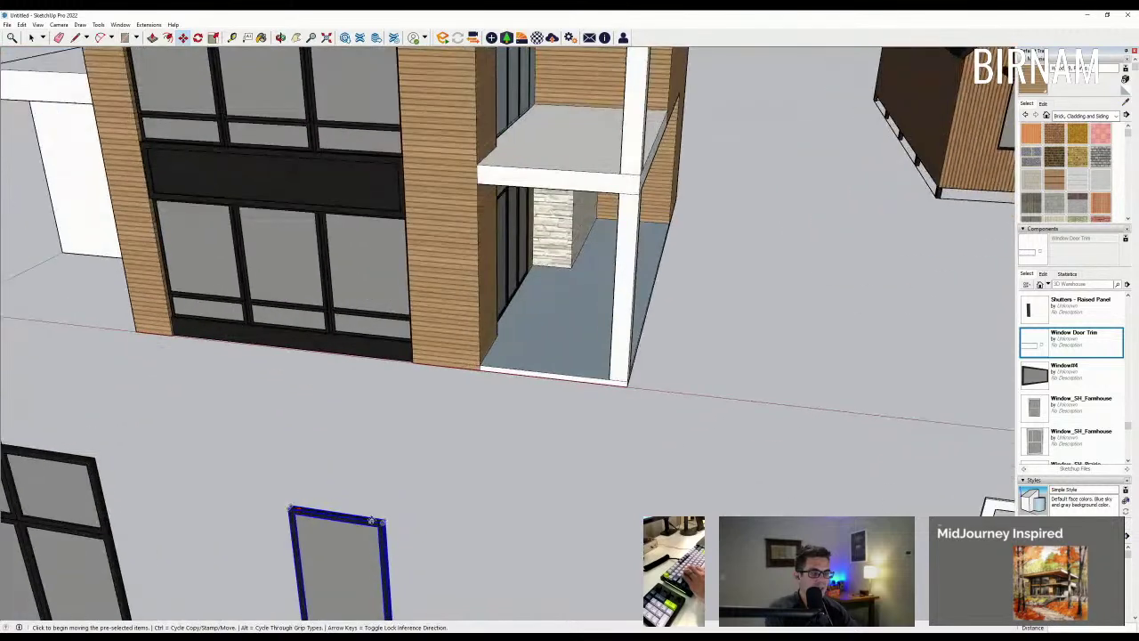
pyautogui.click(373, 519)
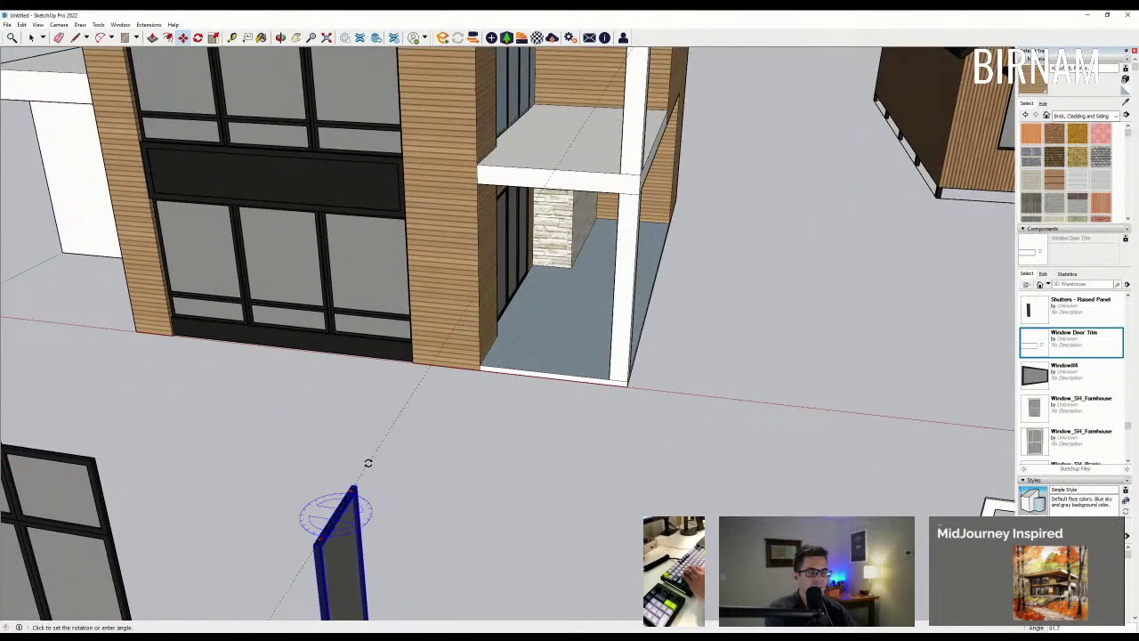
pyautogui.click(371, 465)
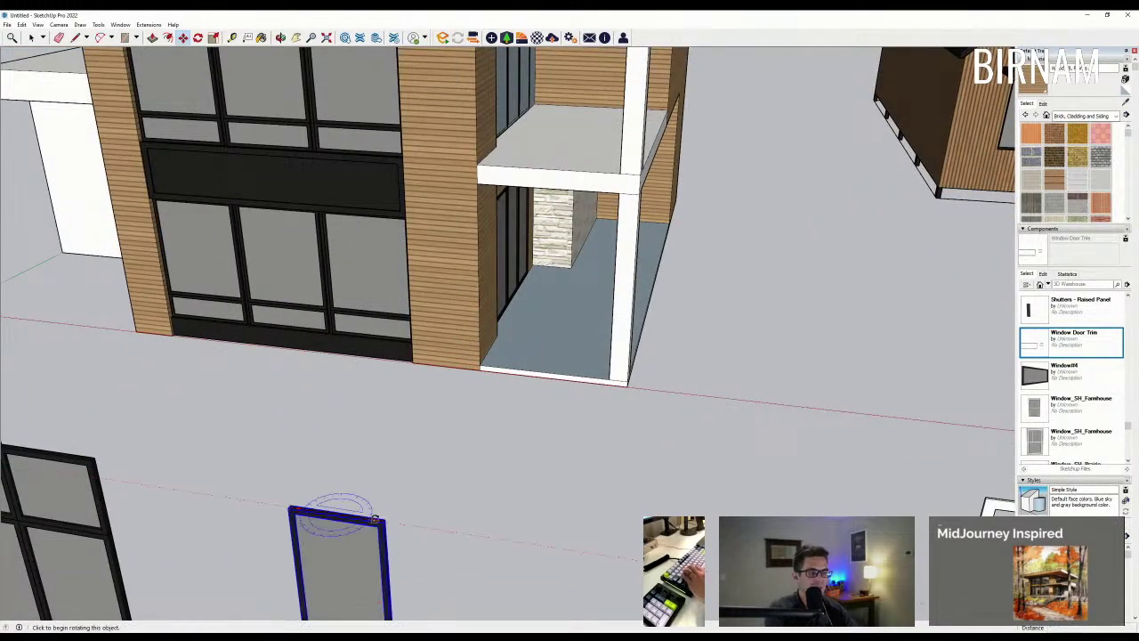
pyautogui.click(375, 519)
pyautogui.click(373, 461)
# Step: Move the rotated window pane up to the balcony and place it against the blue wall by the copied doors
pyautogui.scroll(-4, 373, 461)
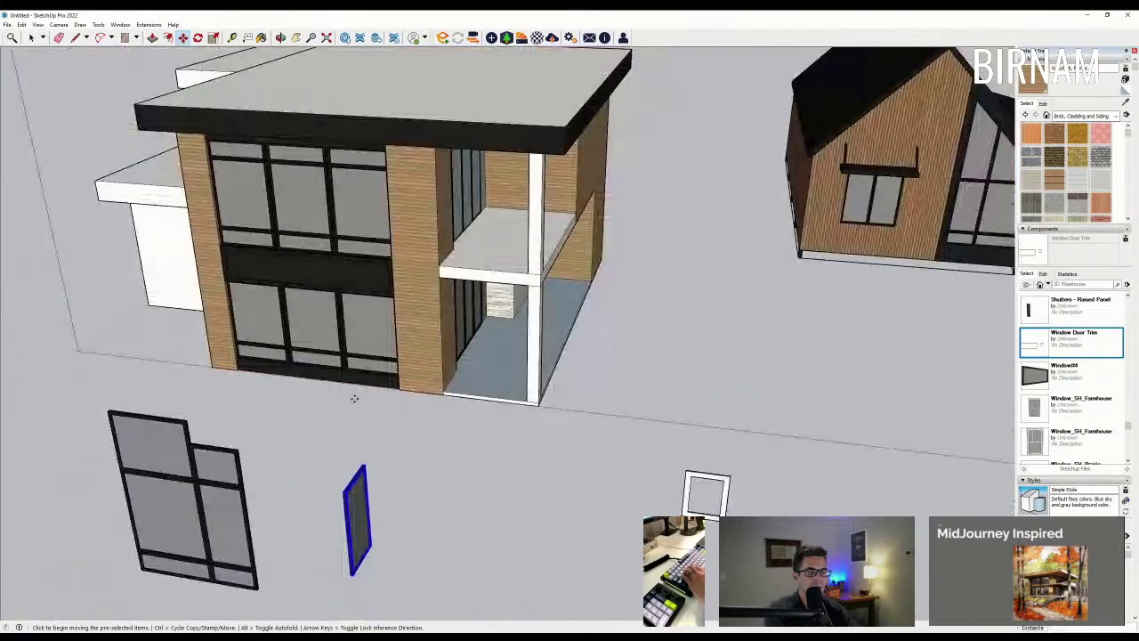
pyautogui.scroll(2, 325, 571)
pyautogui.click(362, 542)
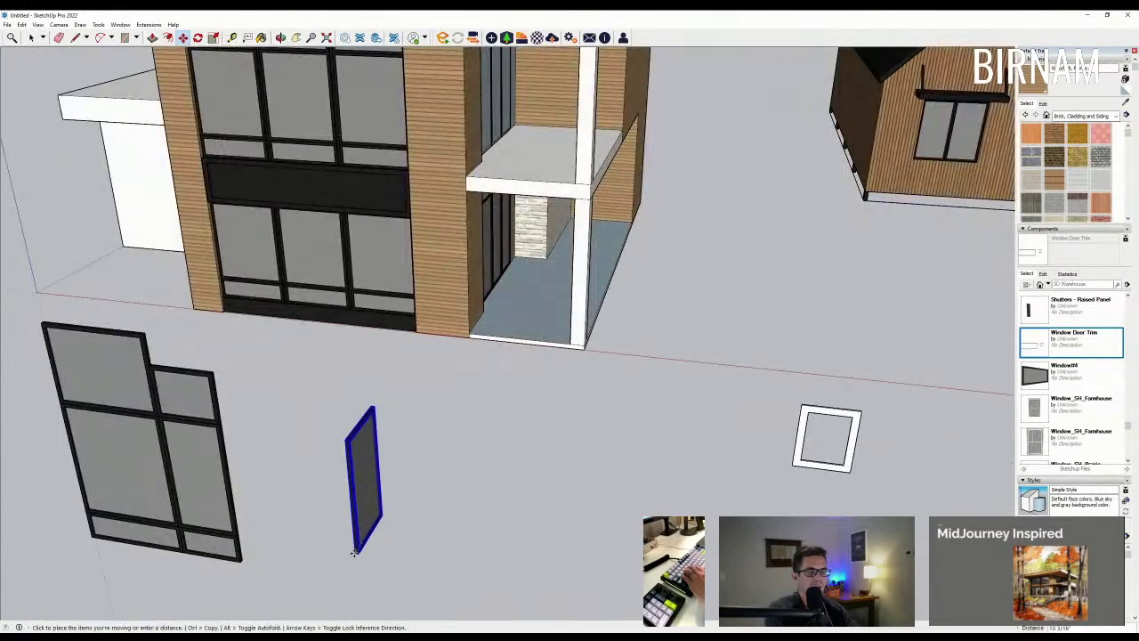
pyautogui.moveTo(350, 553); pyautogui.dragTo(194, 524, button='middle')
pyautogui.scroll(2, 545, 204)
pyautogui.scroll(3, 545, 203)
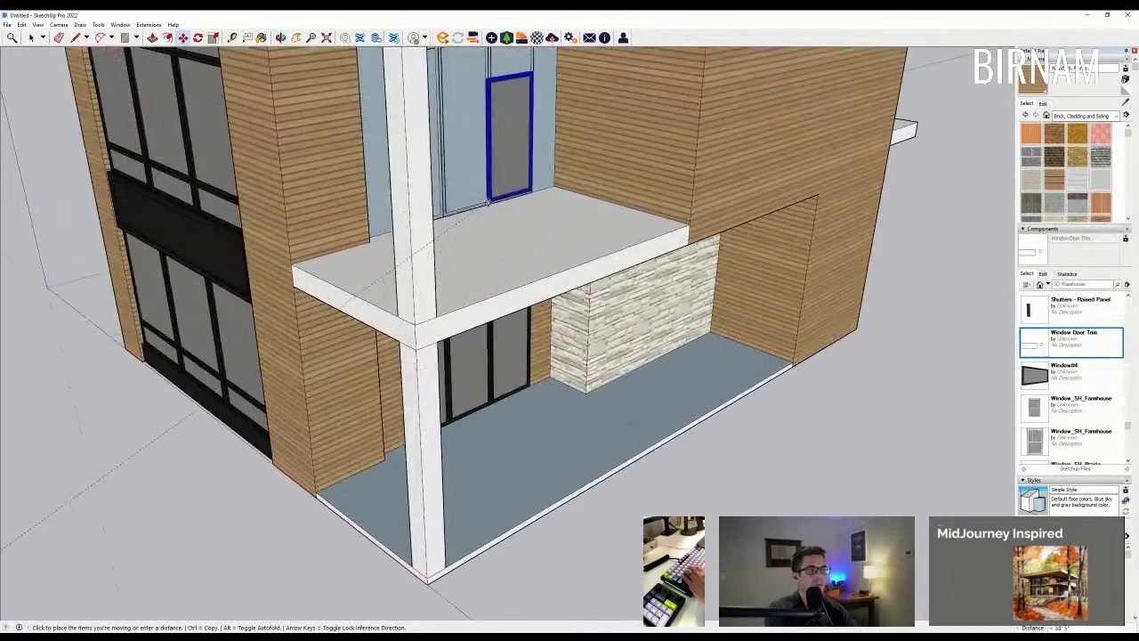
pyautogui.scroll(-3, 489, 202)
pyautogui.moveTo(418, 227)
pyautogui.mouseDown(button='middle')
pyautogui.moveTo(465, 244)
pyautogui.moveTo(533, 323)
pyautogui.moveTo(570, 316)
pyautogui.mouseUp(button='middle')
pyautogui.scroll(3, 561, 249)
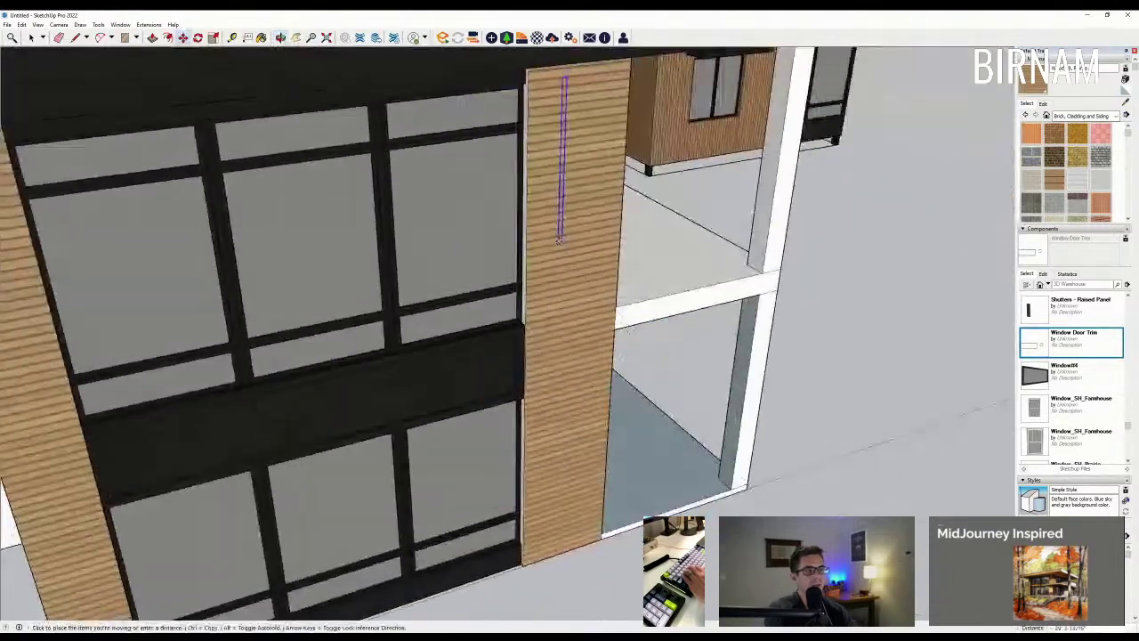
pyautogui.scroll(1, 517, 290)
pyautogui.scroll(-6, 522, 287)
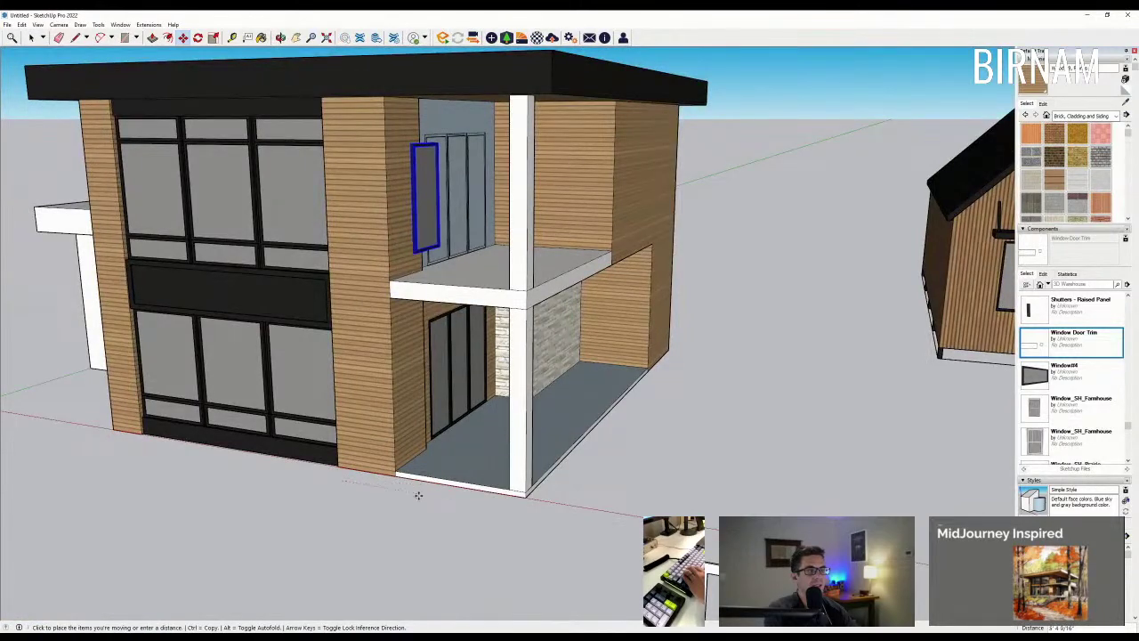
pyautogui.moveTo(428, 480); pyautogui.dragTo(298, 397, button='middle')
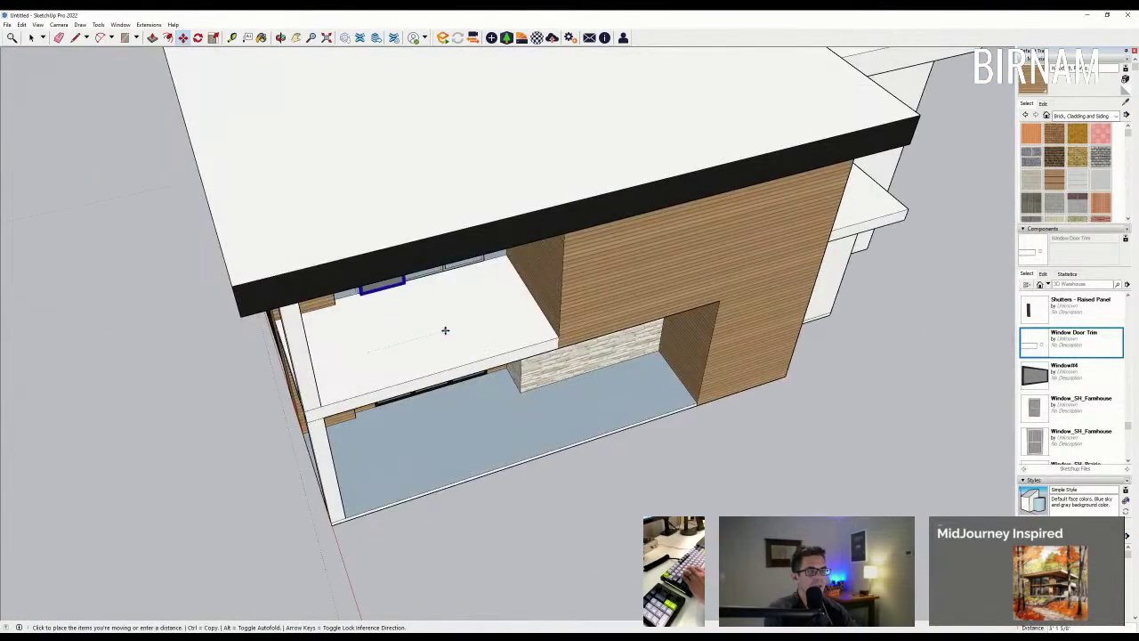
pyautogui.moveTo(445, 328)
pyautogui.mouseDown(button='middle')
pyautogui.moveTo(315, 364)
pyautogui.moveTo(376, 194)
pyautogui.moveTo(597, 122)
pyautogui.mouseUp(button='middle')
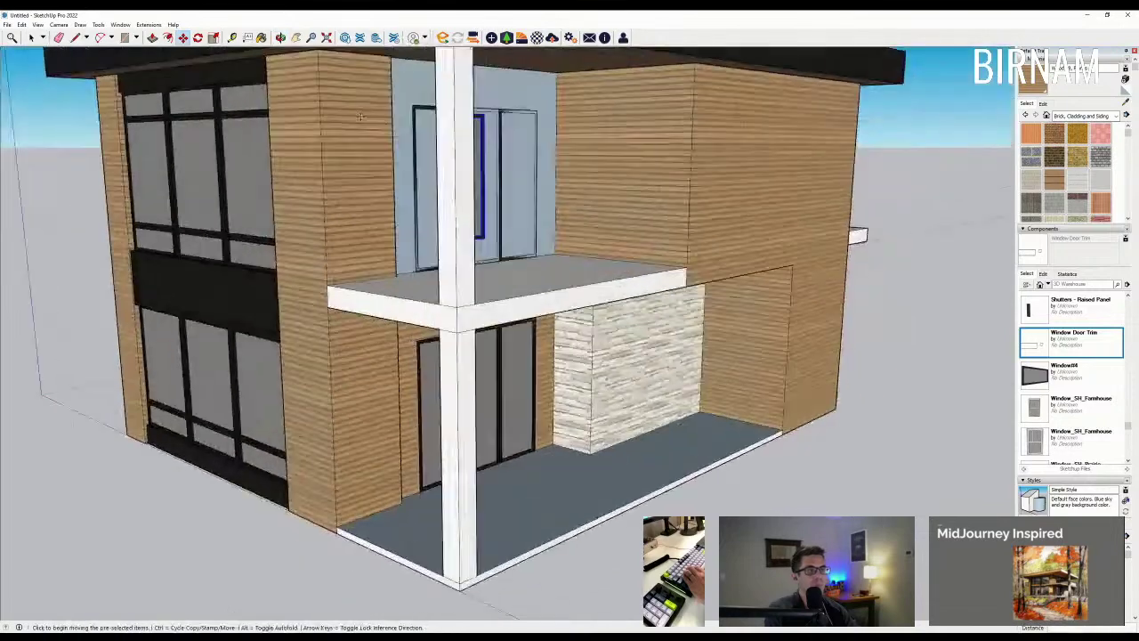
# Step: Align the window pane with the balcony door panel nearest the front facade, and remove the three copied door panels
pyautogui.scroll(8, 601, 120)
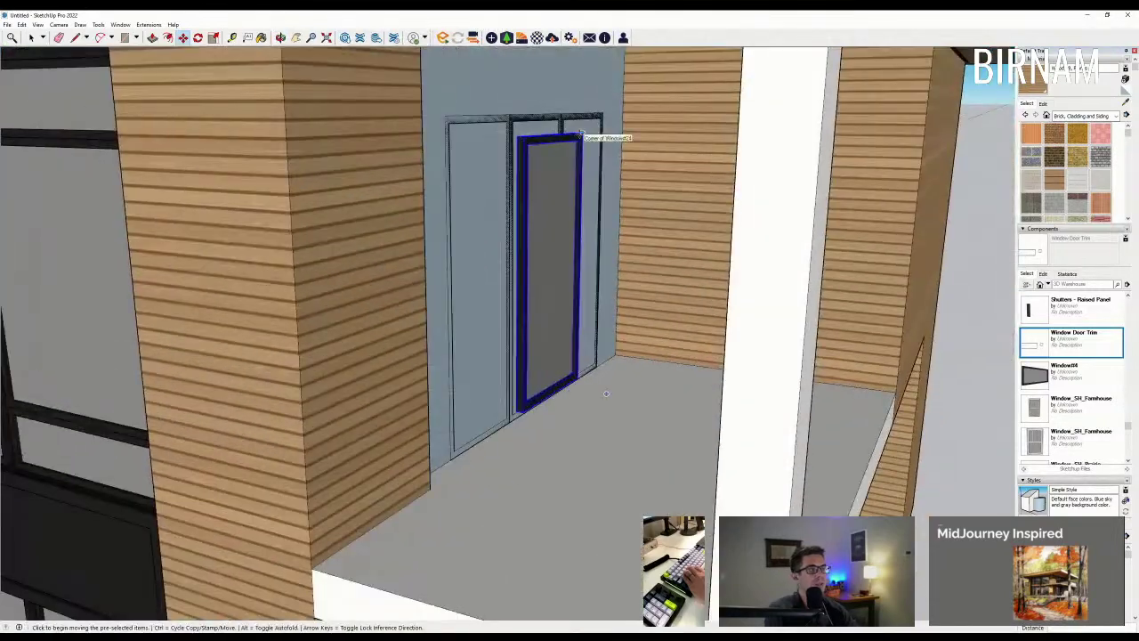
pyautogui.click(580, 133)
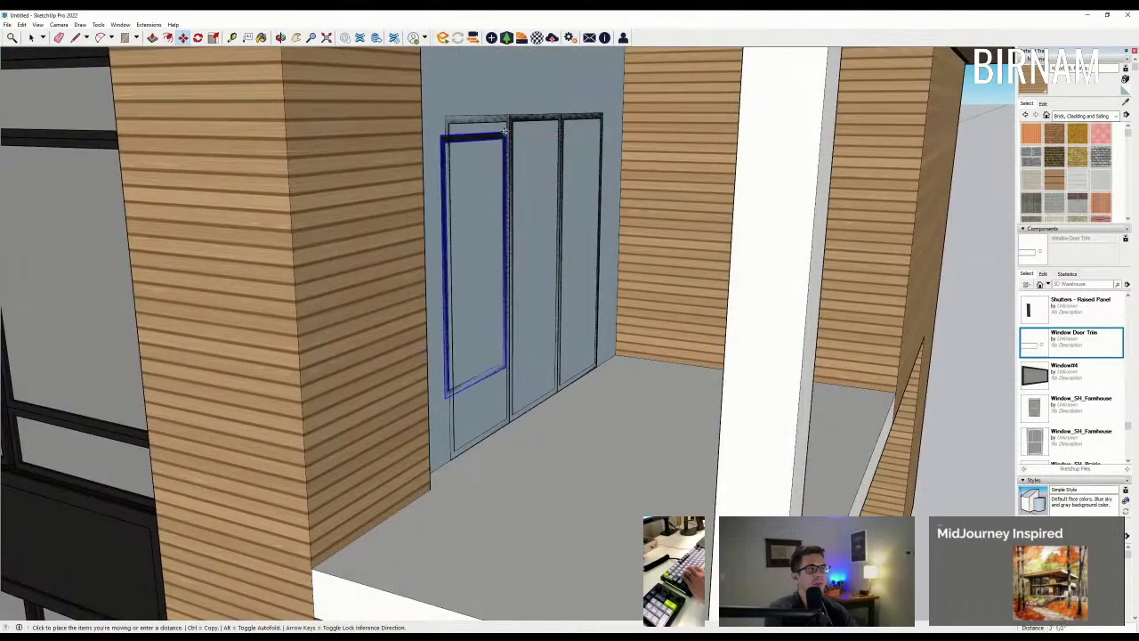
pyautogui.click(507, 133)
pyautogui.moveTo(507, 133); pyautogui.dragTo(307, 180, button='middle')
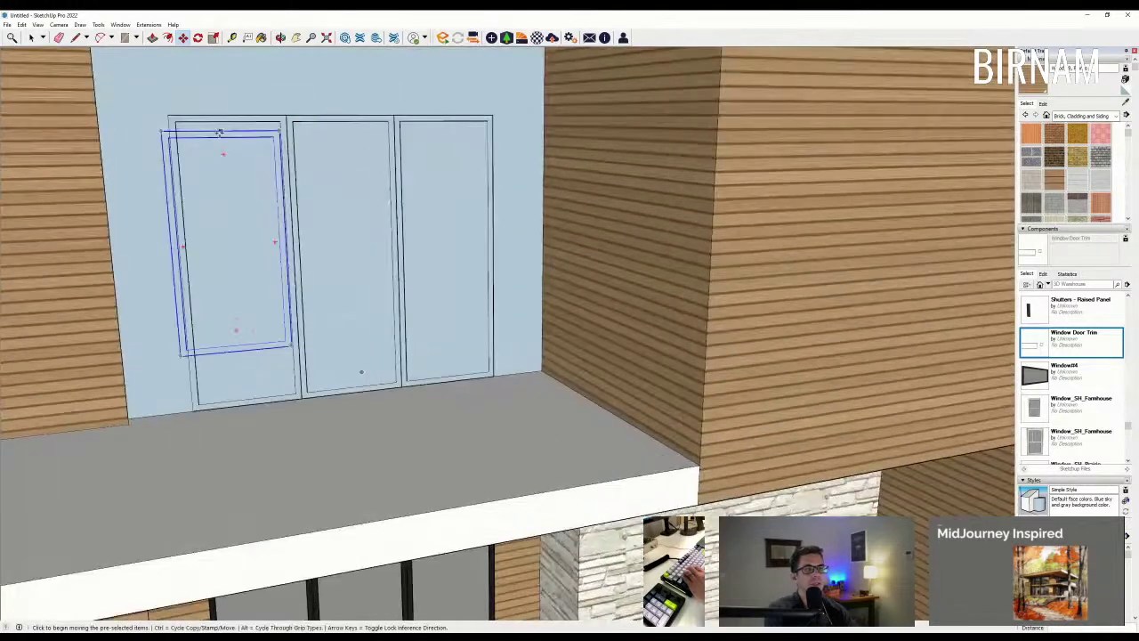
pyautogui.click(279, 130)
pyautogui.moveTo(292, 114)
pyautogui.mouseDown()
pyautogui.moveTo(465, 109)
pyautogui.moveTo(370, 121)
pyautogui.mouseUp()
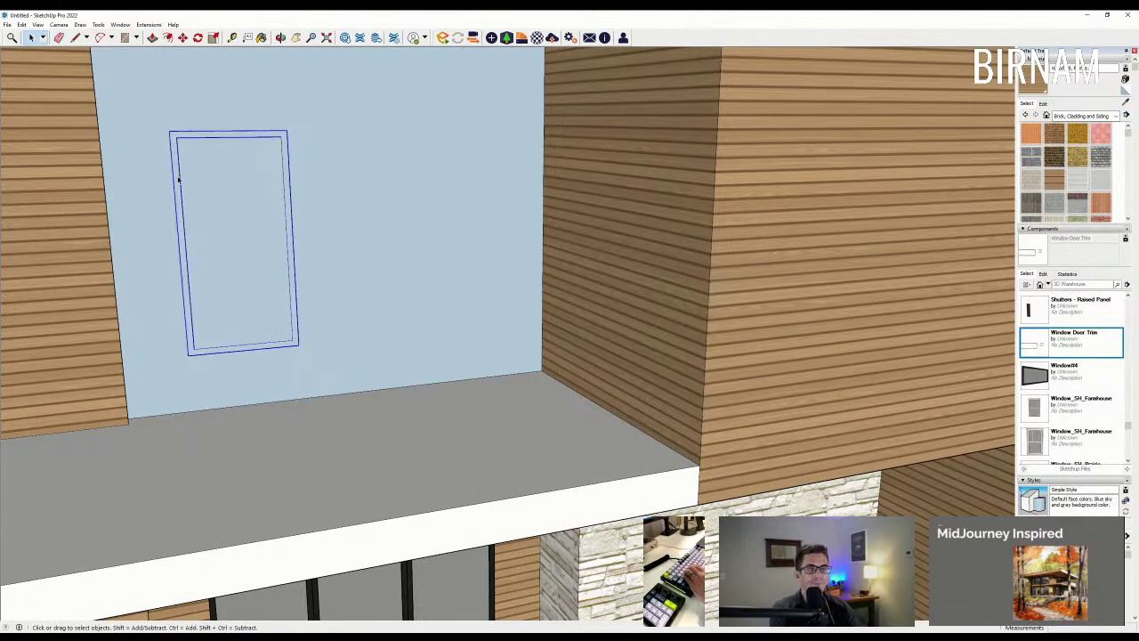
# Step: Copy the balcony window pane sideways twice, edge to edge, to make a row of three windows
pyautogui.moveTo(179, 180); pyautogui.dragTo(271, 215, button='middle')
pyautogui.press('m')
pyautogui.press('ctrl')
pyautogui.click(240, 169)
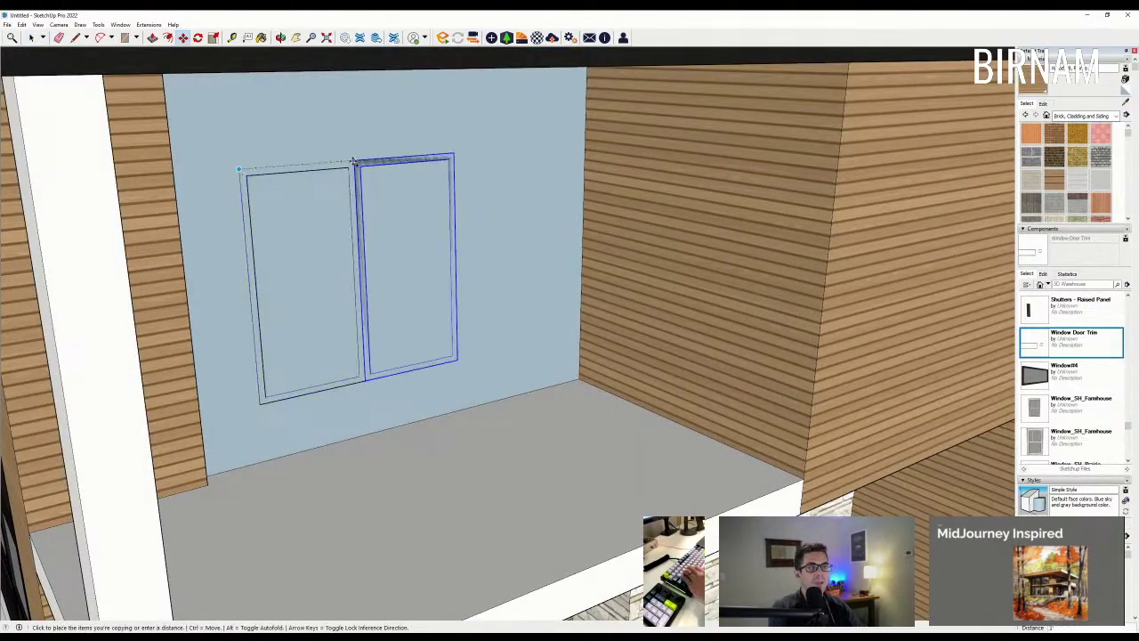
pyautogui.click(354, 162)
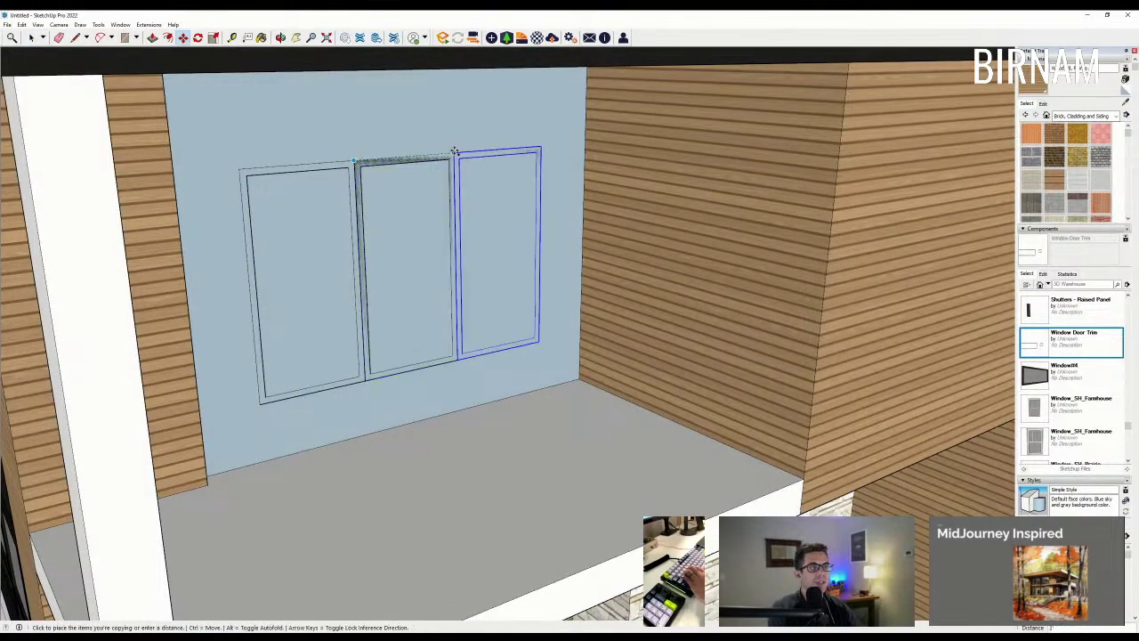
pyautogui.click(454, 152)
# Step: Draw a rectangle over the three balcony windows and push the wall area behind them back 6 inches
pyautogui.scroll(-3, 455, 152)
pyautogui.moveTo(405, 285); pyautogui.dragTo(368, 302, button='middle')
pyautogui.press('r')
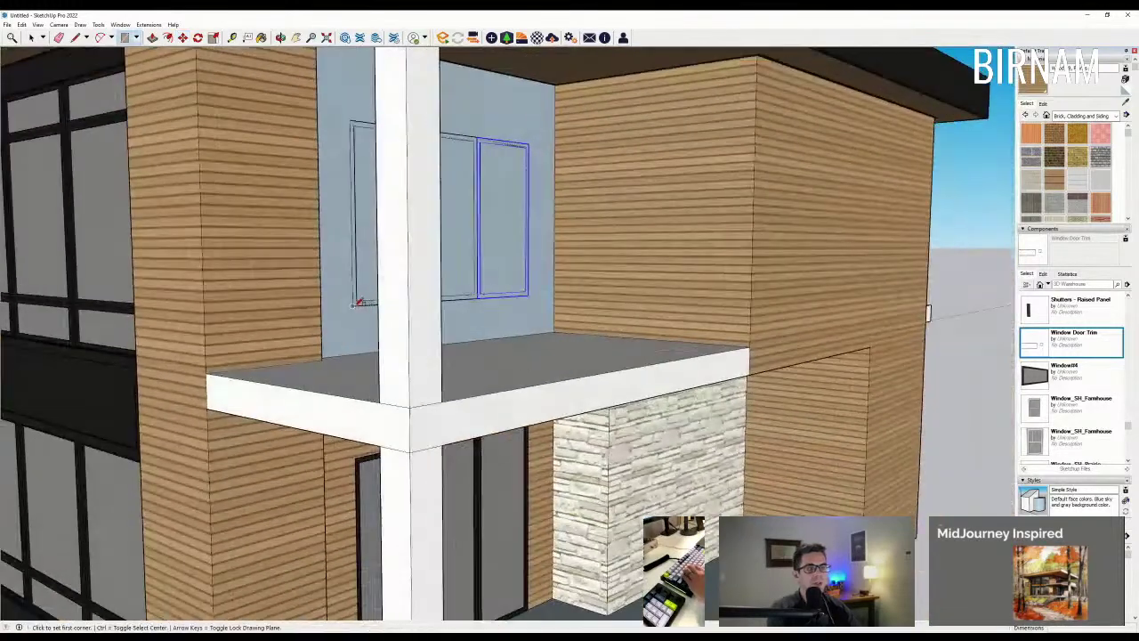
pyautogui.click(532, 141)
pyautogui.moveTo(533, 141); pyautogui.dragTo(501, 193, button='middle')
pyautogui.write('p')
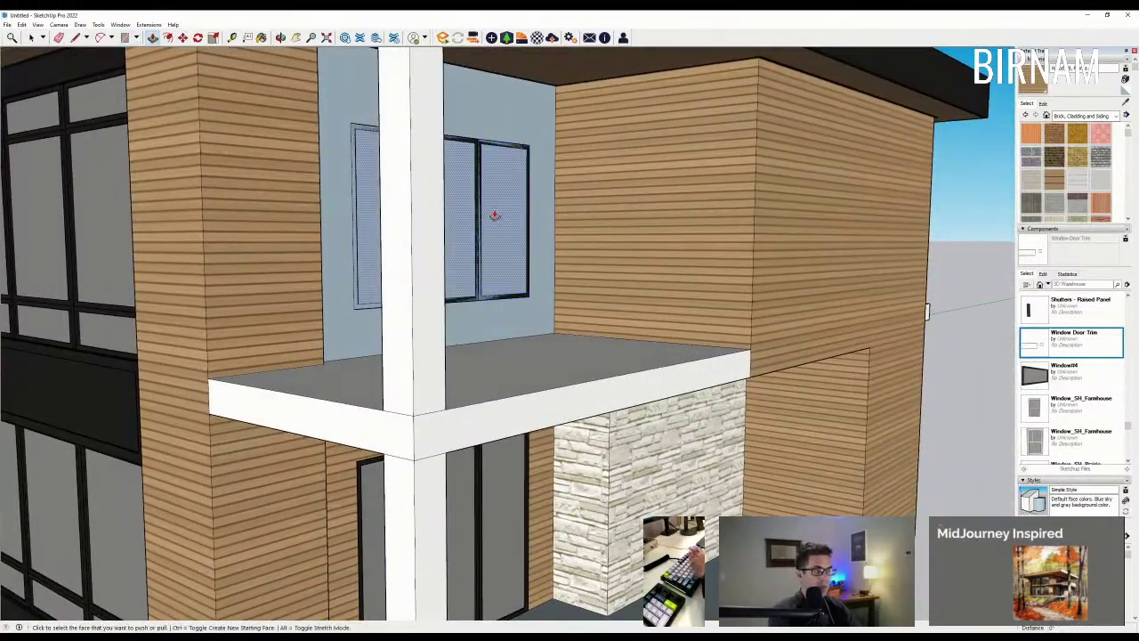
pyautogui.write('6')
pyautogui.press('Return')
# Step: Paint the blue balcony wall around the windows with the horizontal wood siding
pyautogui.scroll(-3, 517, 212)
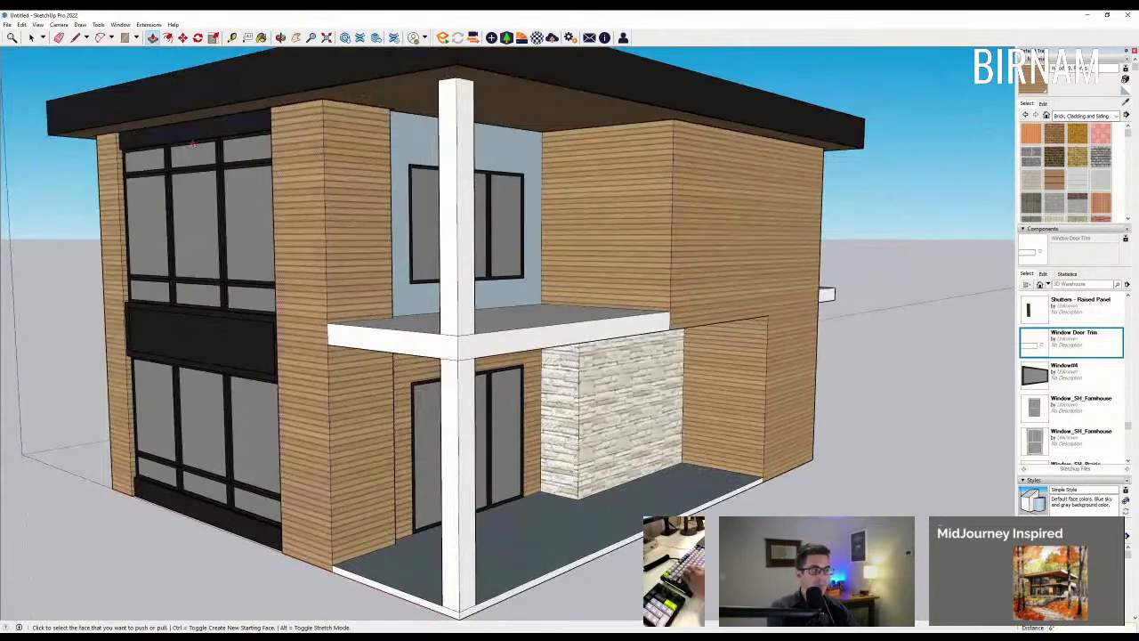
pyautogui.moveTo(498, 445); pyautogui.dragTo(623, 534, button='middle')
pyautogui.moveTo(672, 245); pyautogui.dragTo(584, 212, button='middle')
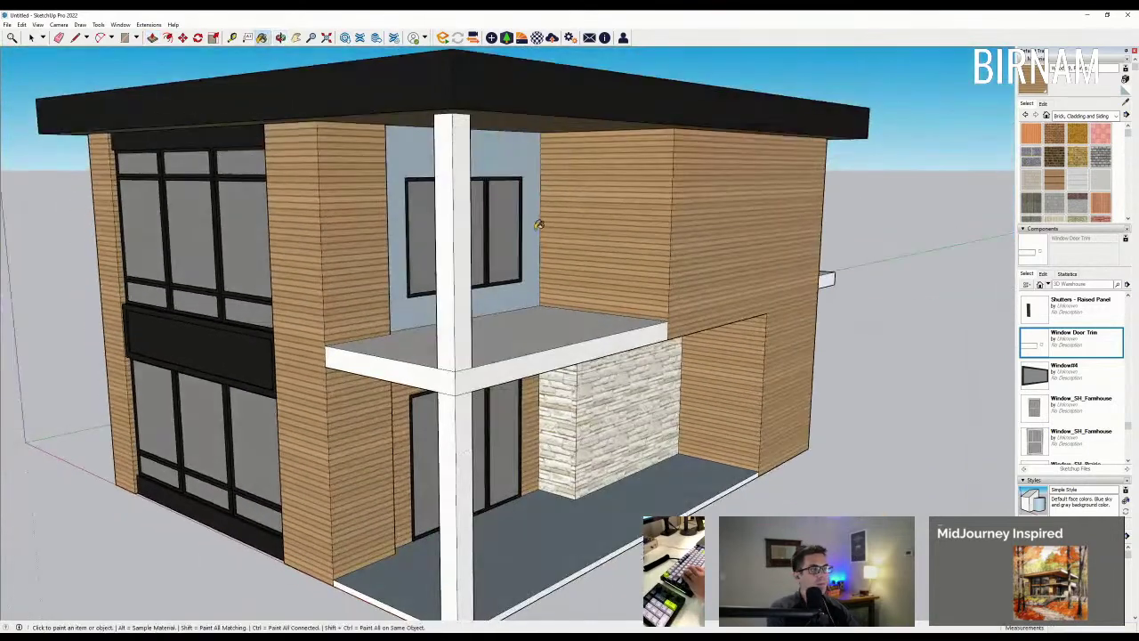
pyautogui.click(539, 224)
pyautogui.moveTo(578, 294)
pyautogui.mouseDown(button='middle')
pyautogui.moveTo(587, 241)
pyautogui.moveTo(629, 348)
pyautogui.moveTo(613, 381)
pyautogui.moveTo(628, 423)
pyautogui.moveTo(579, 410)
pyautogui.mouseUp(button='middle')
pyautogui.scroll(-3, 588, 242)
# Step: Sample the gray vertical wood siding from the tall gabled house
pyautogui.click(1126, 103)
pyautogui.scroll(-5, 285, 408)
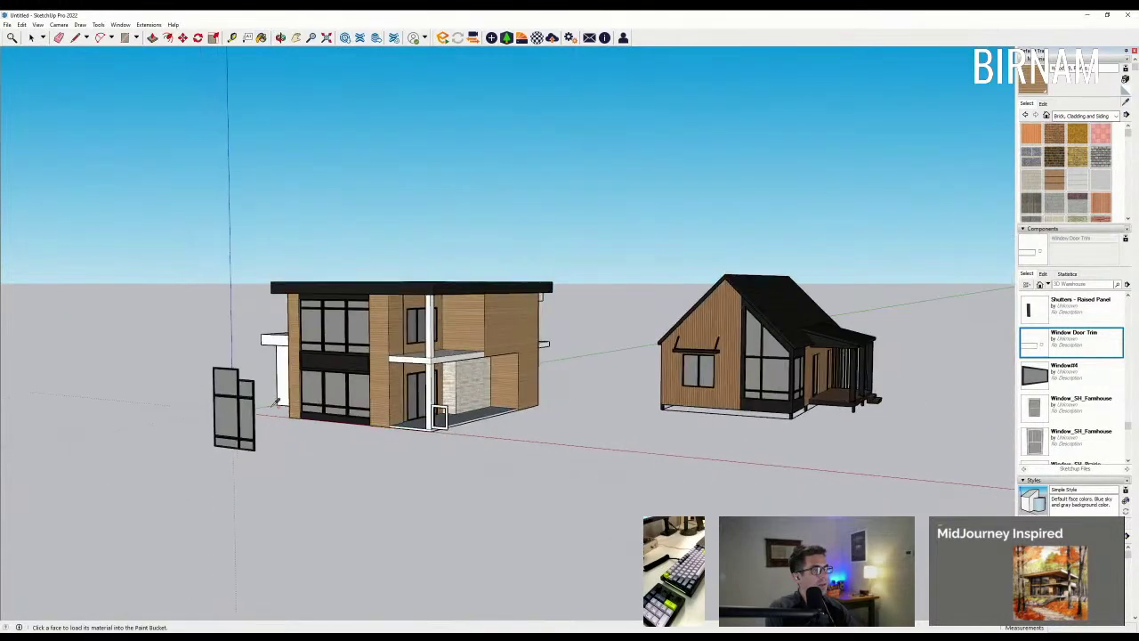
pyautogui.scroll(1, 854, 407)
pyautogui.scroll(5, 547, 376)
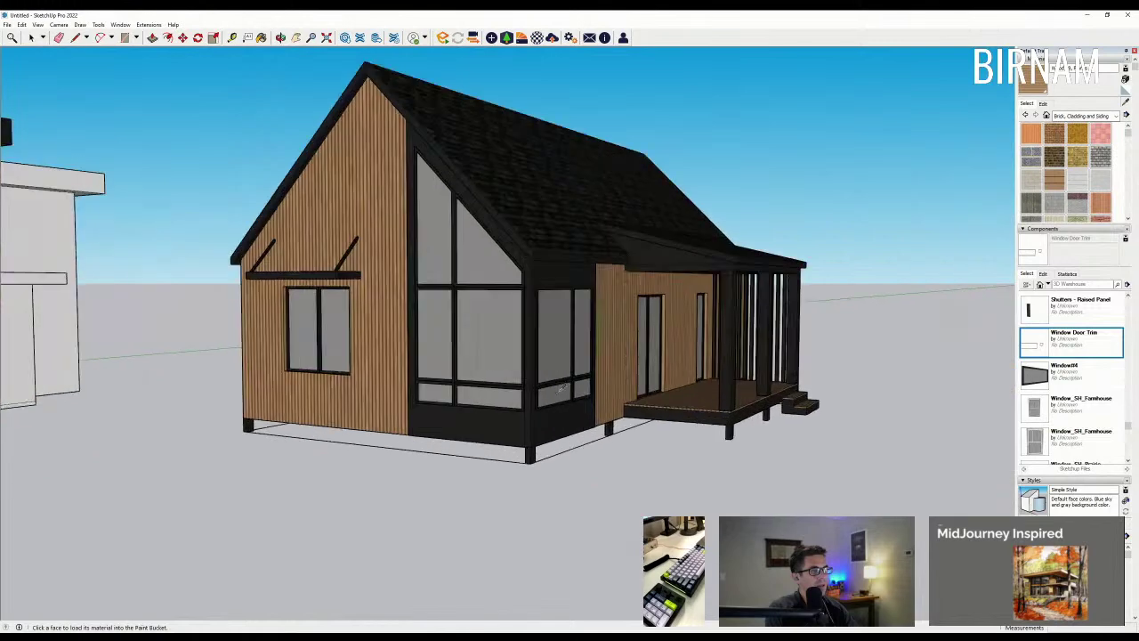
pyautogui.scroll(-3, 547, 375)
pyautogui.scroll(-3, 547, 376)
pyautogui.scroll(4, 777, 301)
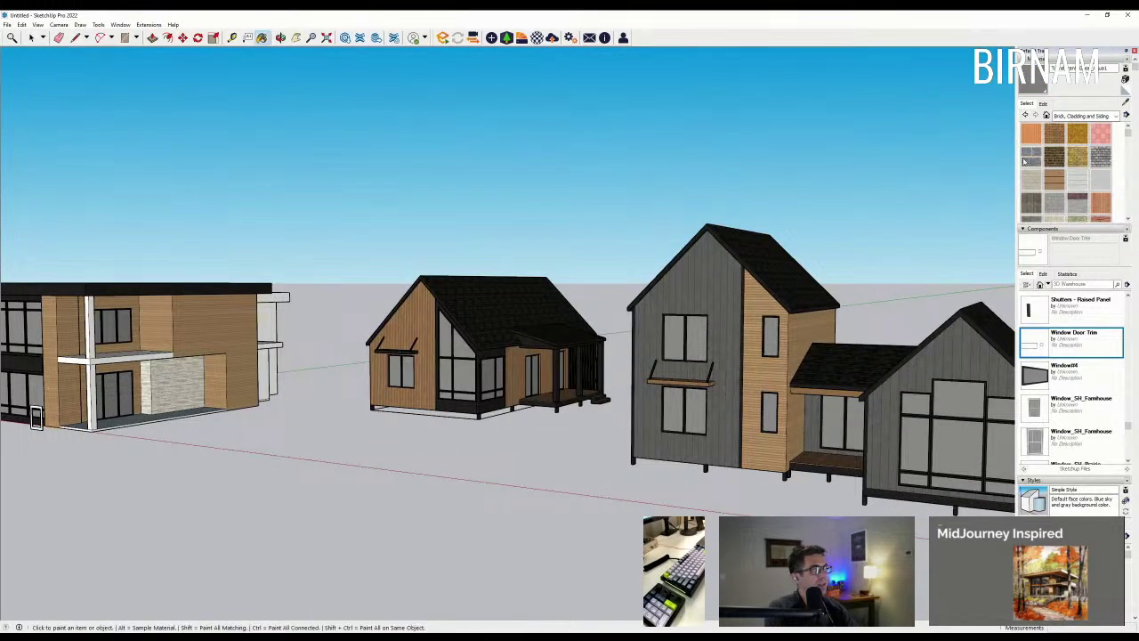
pyautogui.click(1125, 104)
pyautogui.click(481, 408)
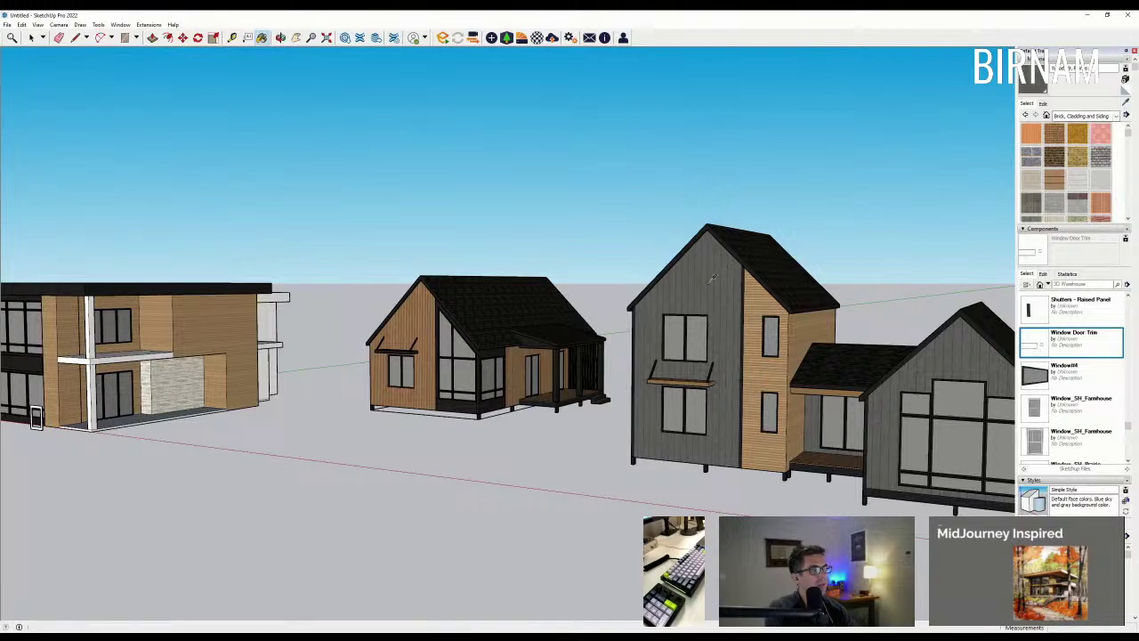
# Step: Paint the wall around the balcony and patio windows and the low side wing with the gray vertical wood siding
pyautogui.moveTo(480, 400); pyautogui.dragTo(591, 378, button='middle')
pyautogui.scroll(3, 170, 356)
pyautogui.scroll(5, 283, 365)
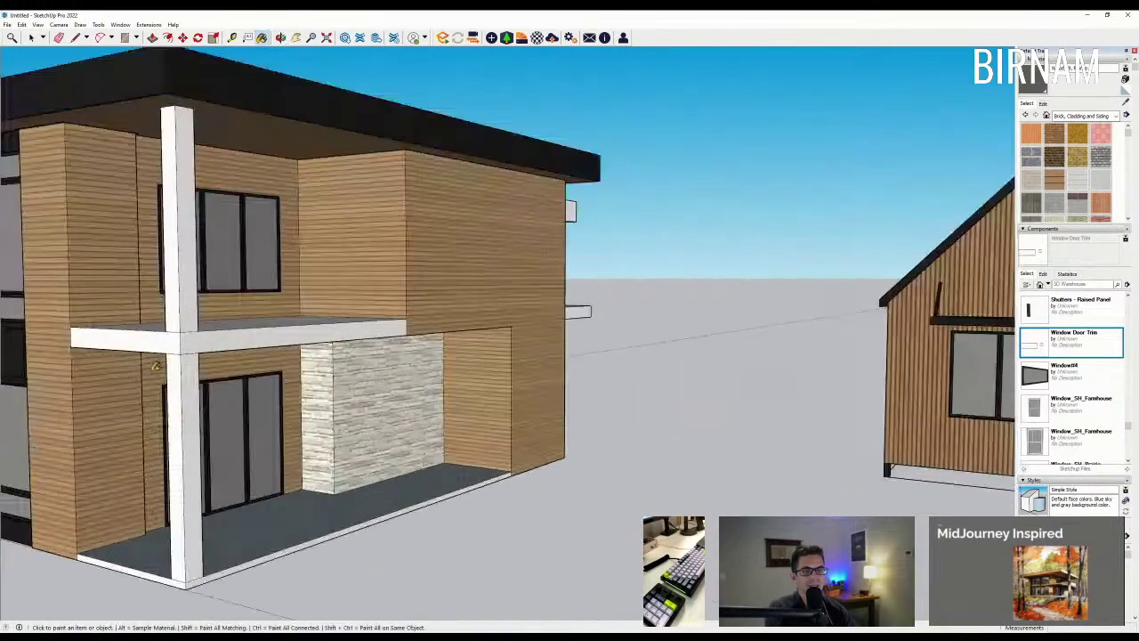
pyautogui.scroll(-6, 165, 283)
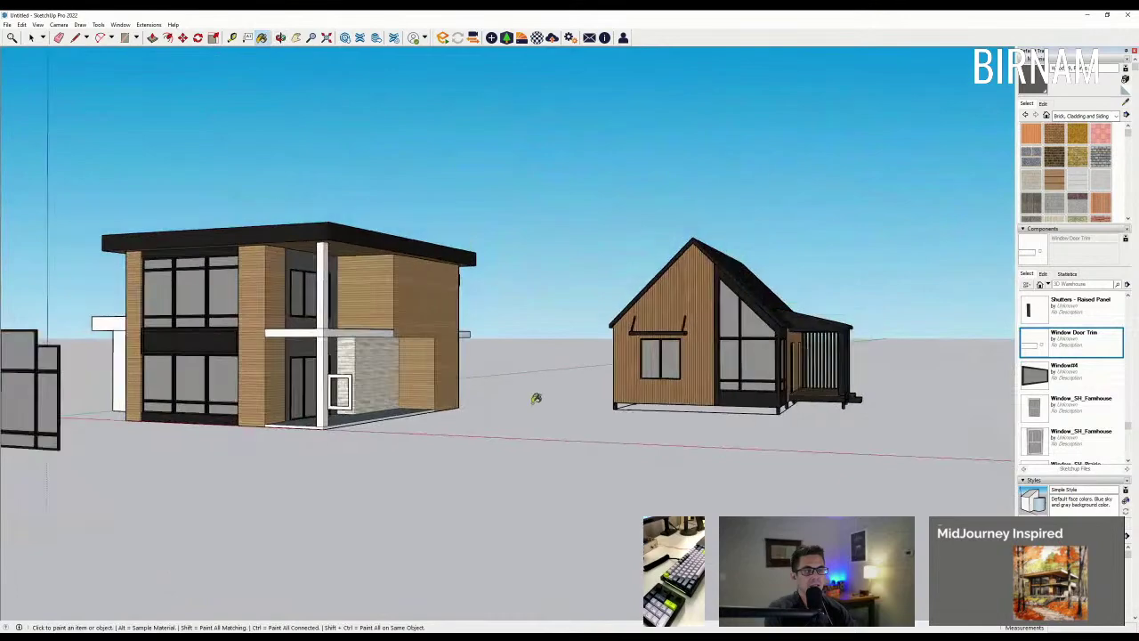
pyautogui.moveTo(537, 391); pyautogui.dragTo(585, 427, button='middle')
pyautogui.press('b')
pyautogui.scroll(2, 111, 331)
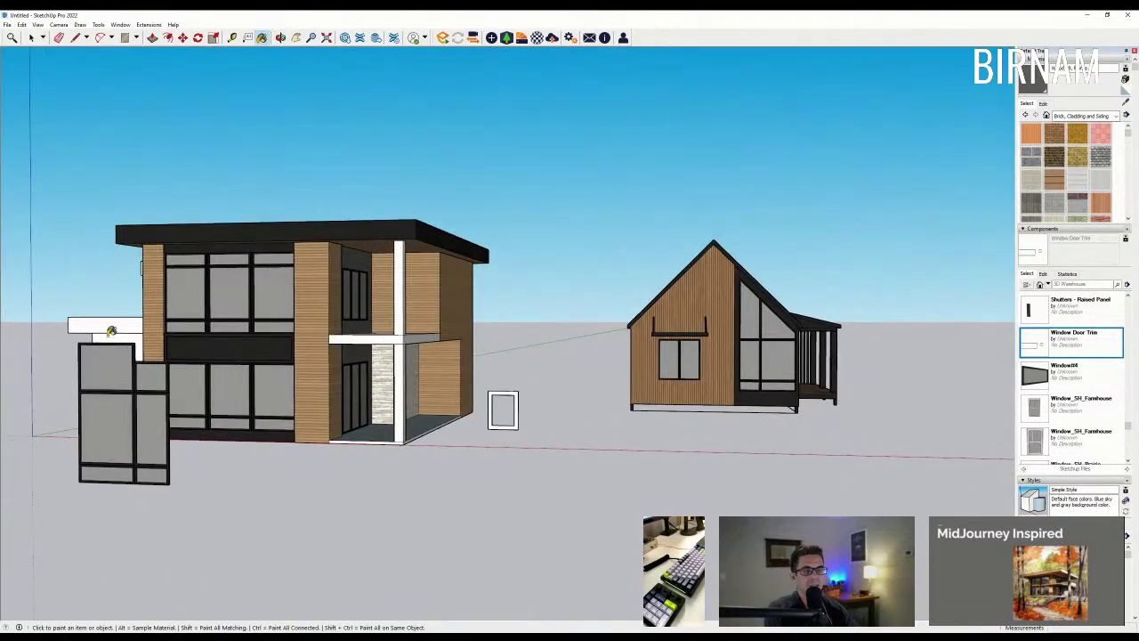
pyautogui.moveTo(132, 327); pyautogui.dragTo(528, 319, button='middle')
pyautogui.click(140, 393)
pyautogui.moveTo(659, 361); pyautogui.dragTo(248, 376, button='middle')
# Step: Paint the balcony's inner side wall, the outer side wall and the patio recess wall with the gray vertical siding
pyautogui.scroll(2, 534, 383)
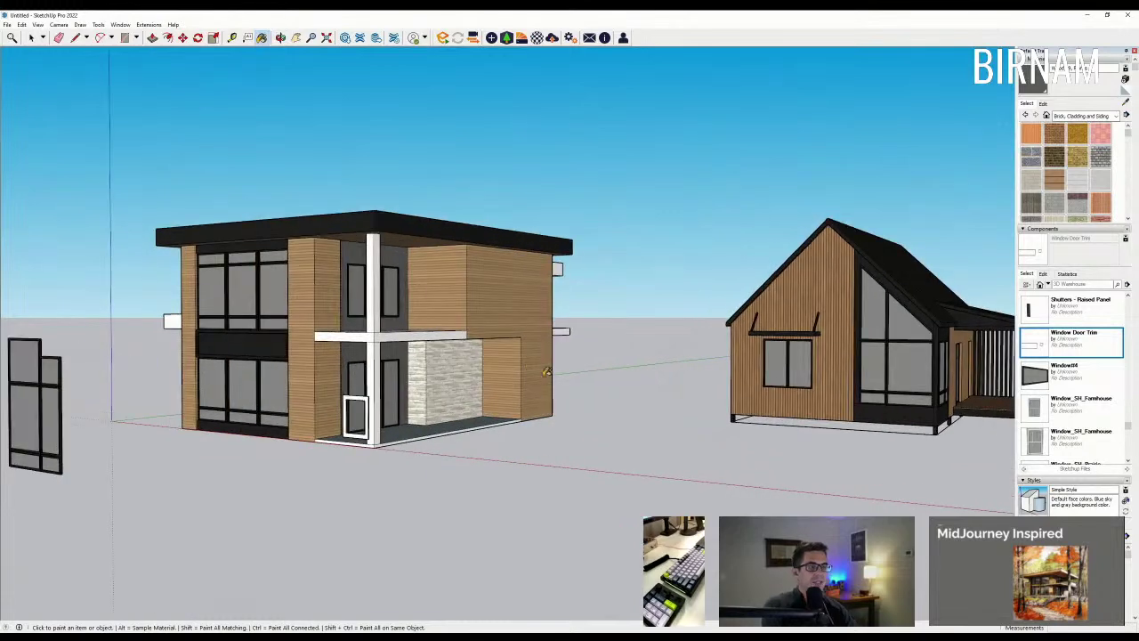
pyautogui.click(451, 299)
pyautogui.click(483, 292)
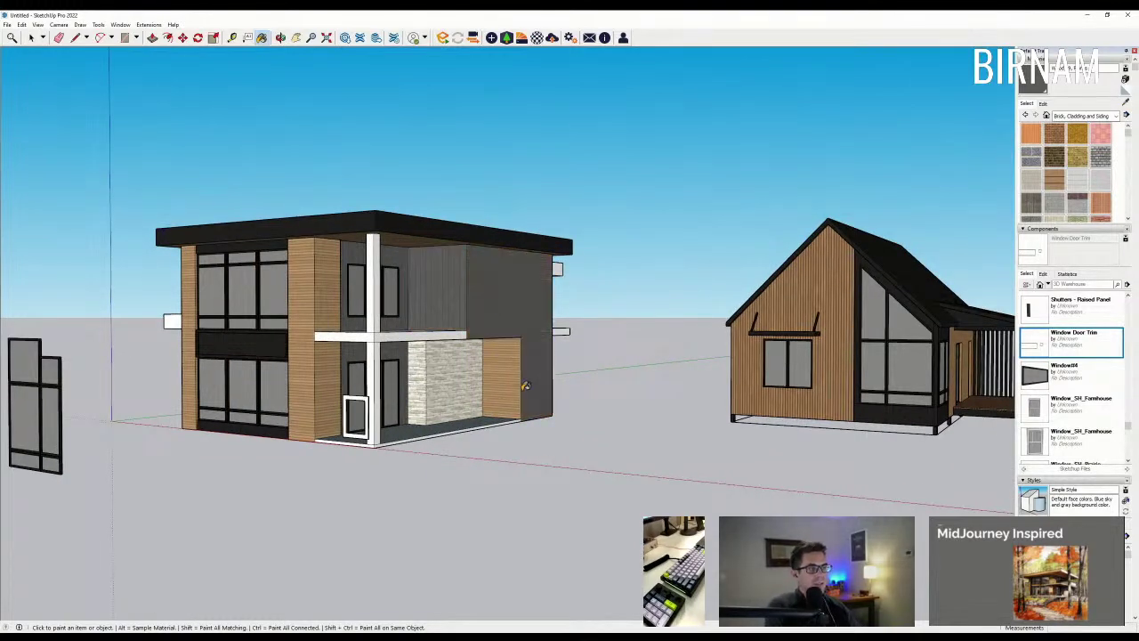
pyautogui.click(516, 382)
# Step: Darken the gray vertical siding material by setting its lightness to 15
pyautogui.moveTo(552, 378); pyautogui.dragTo(686, 415, button='middle')
pyautogui.scroll(-1, 620, 409)
pyautogui.scroll(1, 480, 409)
pyautogui.scroll(-1, 499, 410)
pyautogui.scroll(1, 498, 405)
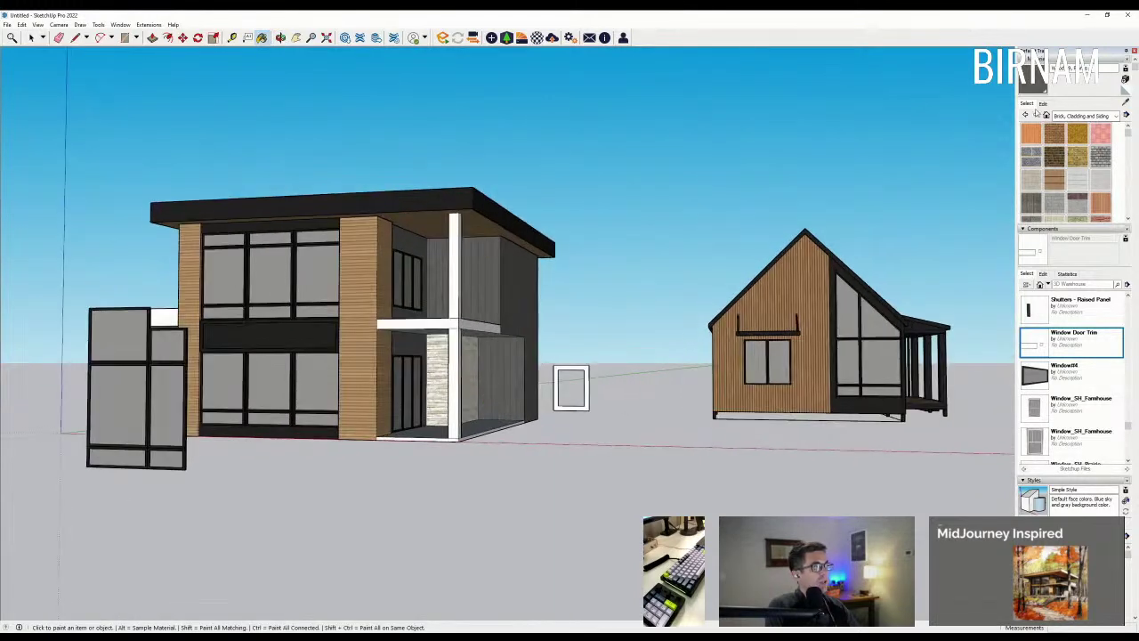
pyautogui.click(1045, 103)
pyautogui.click(1042, 163)
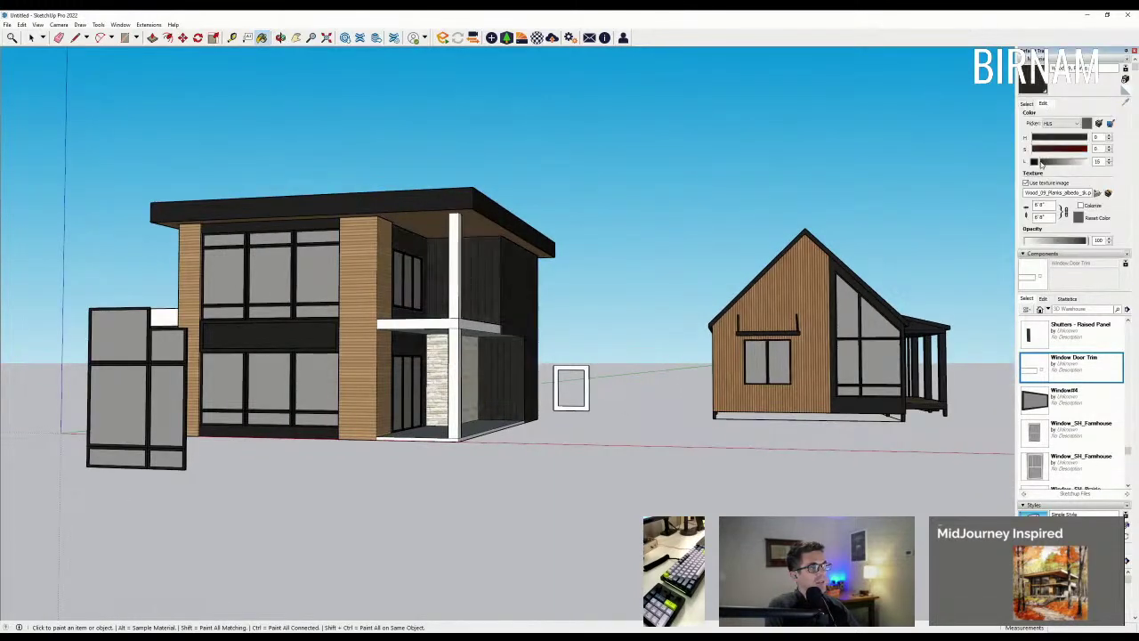
pyautogui.scroll(4, 534, 373)
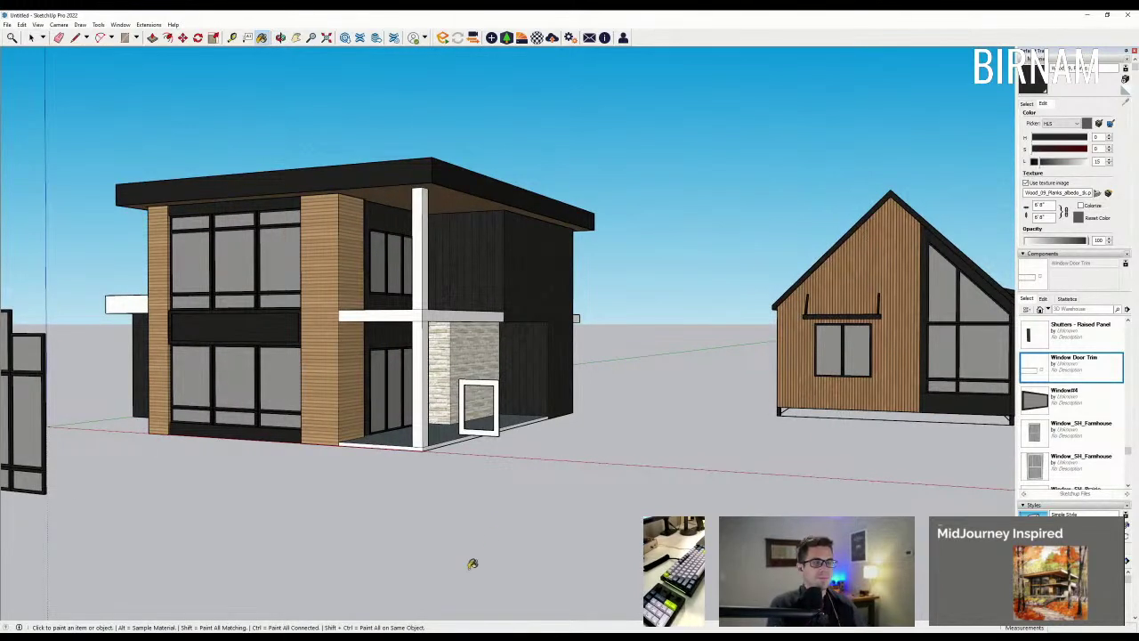
# Step: Sample the black of the main roof edge and paint the side wing's lower and upper roof edges with it
pyautogui.click(1029, 104)
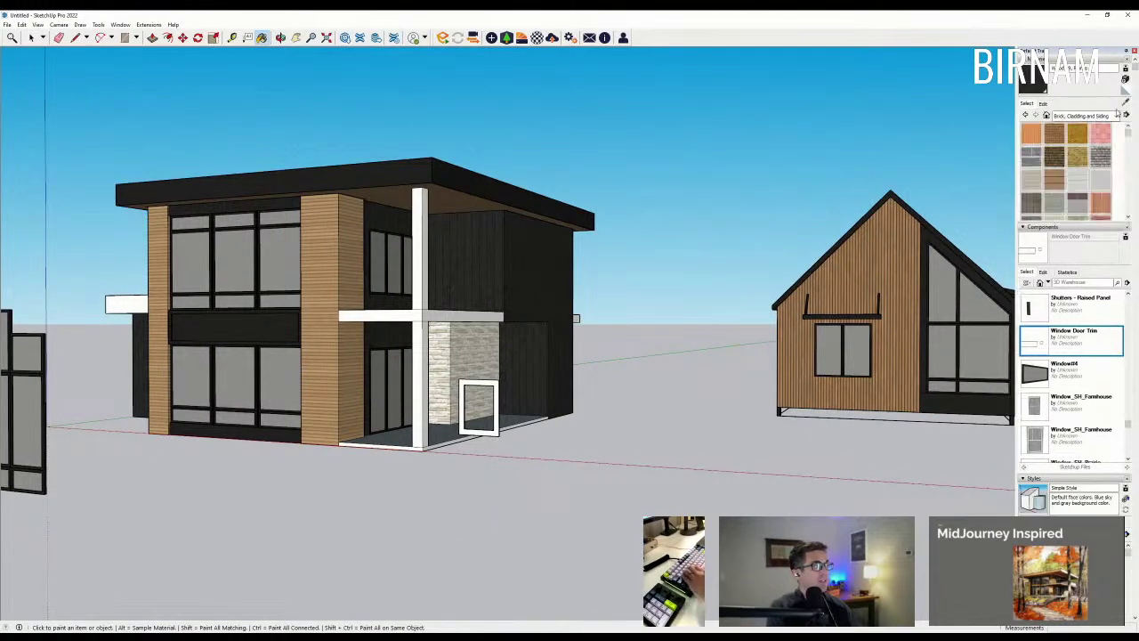
pyautogui.scroll(2, 199, 289)
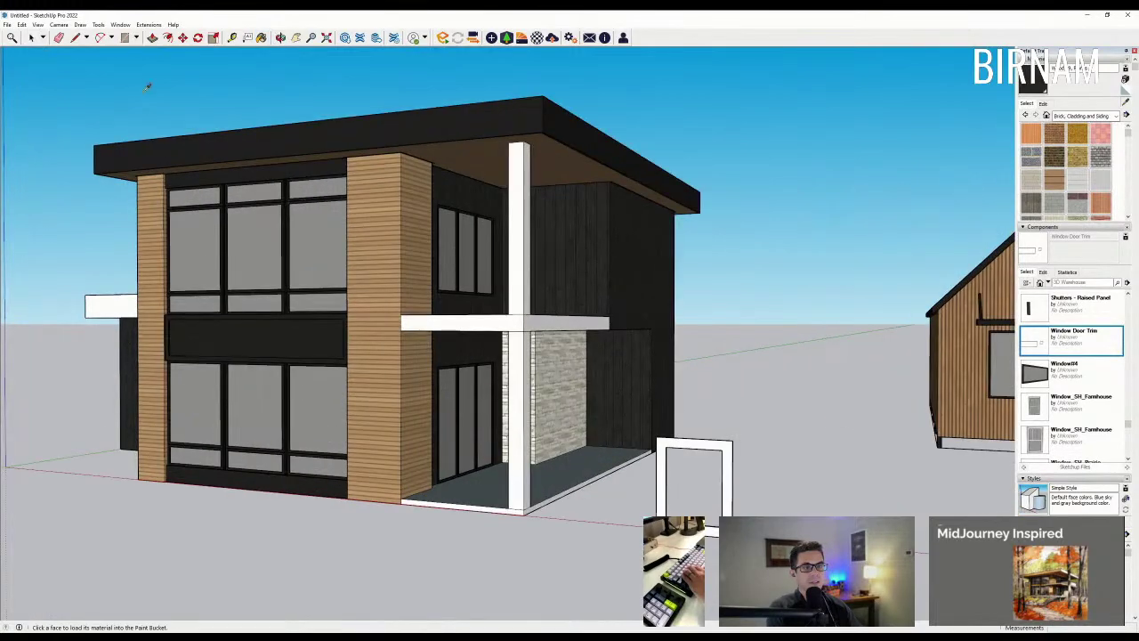
pyautogui.click(138, 160)
pyautogui.scroll(1, 111, 303)
pyautogui.click(110, 304)
pyautogui.moveTo(116, 303)
pyautogui.mouseDown(button='middle')
pyautogui.moveTo(415, 263)
pyautogui.moveTo(454, 282)
pyautogui.mouseUp(button='middle')
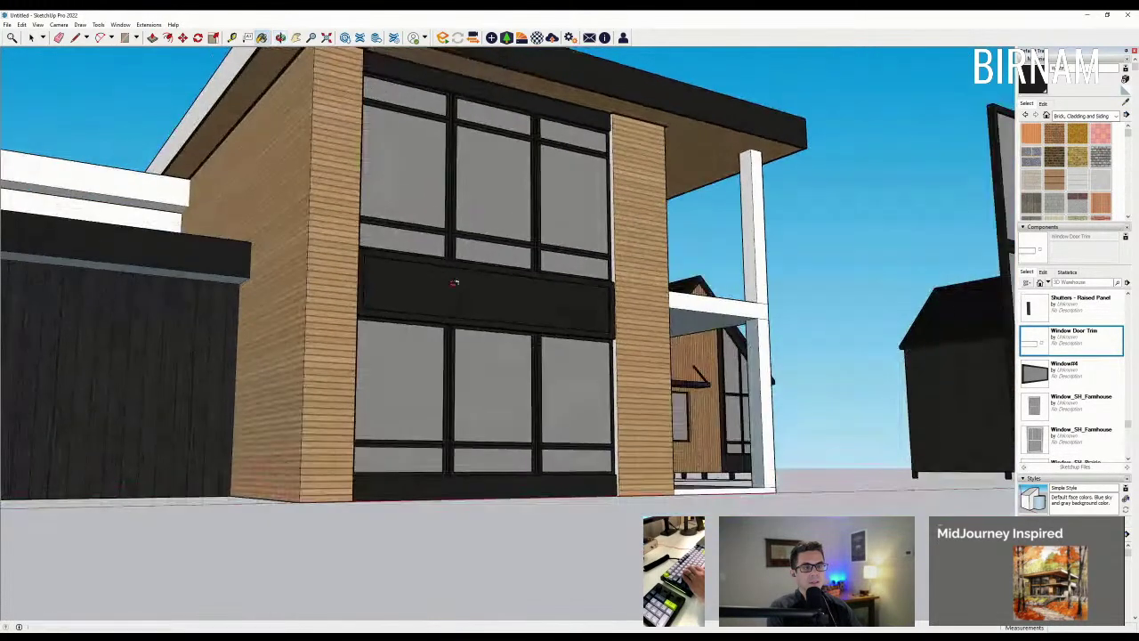
pyautogui.scroll(-2, 386, 234)
pyautogui.moveTo(299, 269); pyautogui.dragTo(825, 281, button='middle')
pyautogui.scroll(2, 338, 150)
pyautogui.click(338, 151)
pyautogui.click(222, 227)
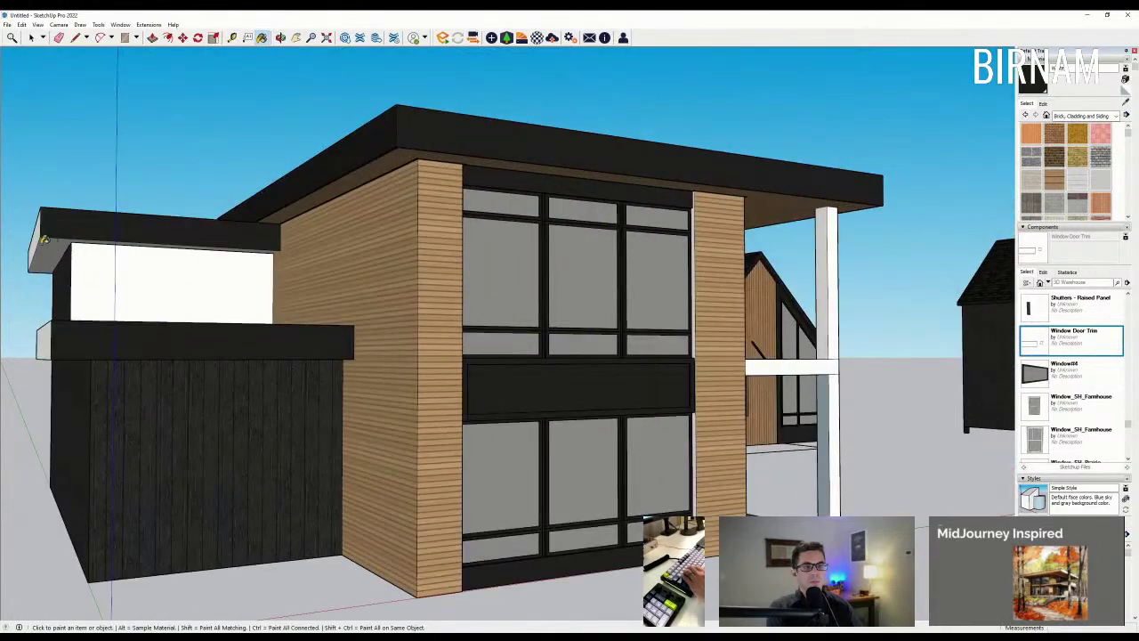
pyautogui.moveTo(38, 236)
pyautogui.mouseDown(button='middle')
pyautogui.moveTo(116, 300)
pyautogui.moveTo(77, 310)
pyautogui.mouseUp(button='middle')
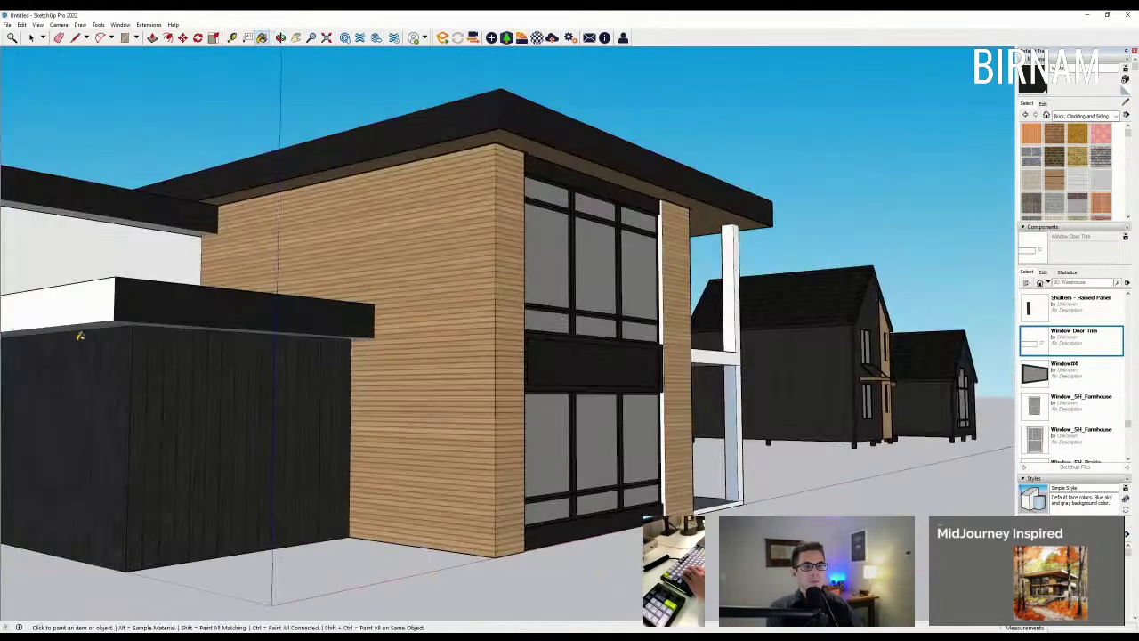
pyautogui.scroll(-3, 410, 303)
pyautogui.moveTo(534, 307); pyautogui.dragTo(251, 316, button='middle')
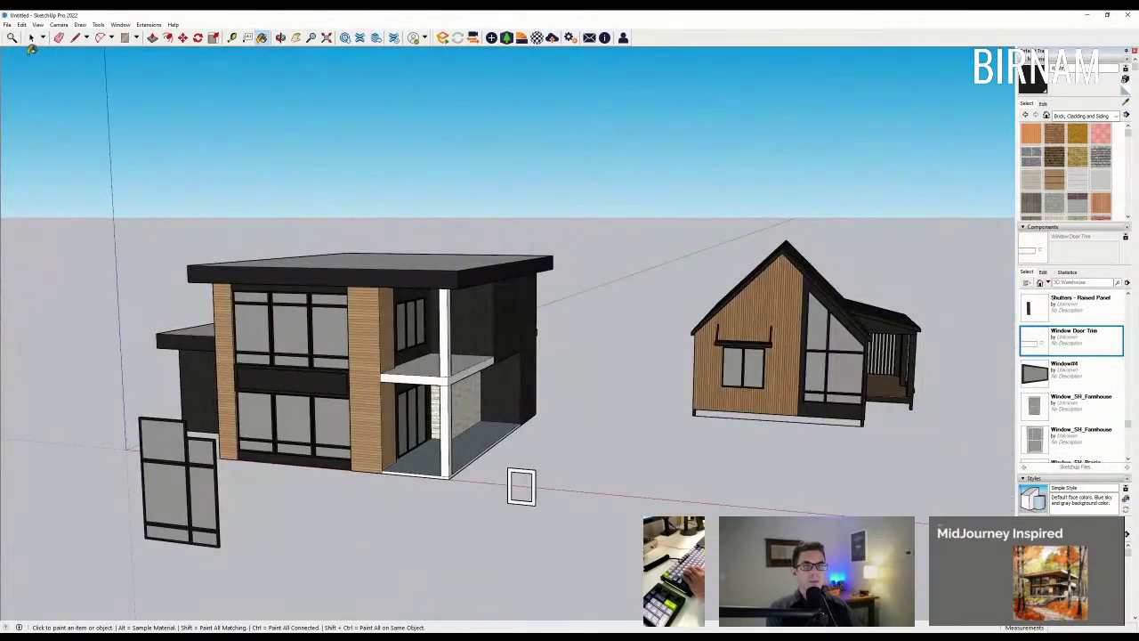
# Step: Copy the narrow two-pane section of the spare window set onto the side wing's front wall, raised slightly above the base
pyautogui.click(32, 38)
pyautogui.scroll(-2, 258, 329)
pyautogui.moveTo(249, 468); pyautogui.dragTo(245, 480, button='middle')
pyautogui.scroll(2, 238, 491)
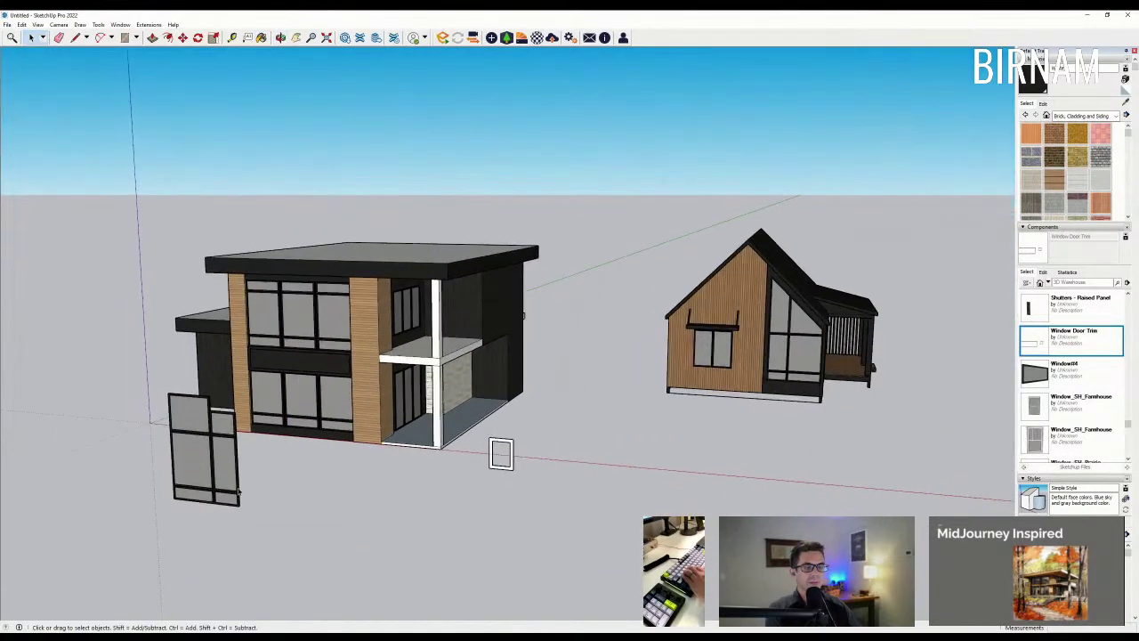
pyautogui.moveTo(230, 424); pyautogui.dragTo(248, 483, button='middle')
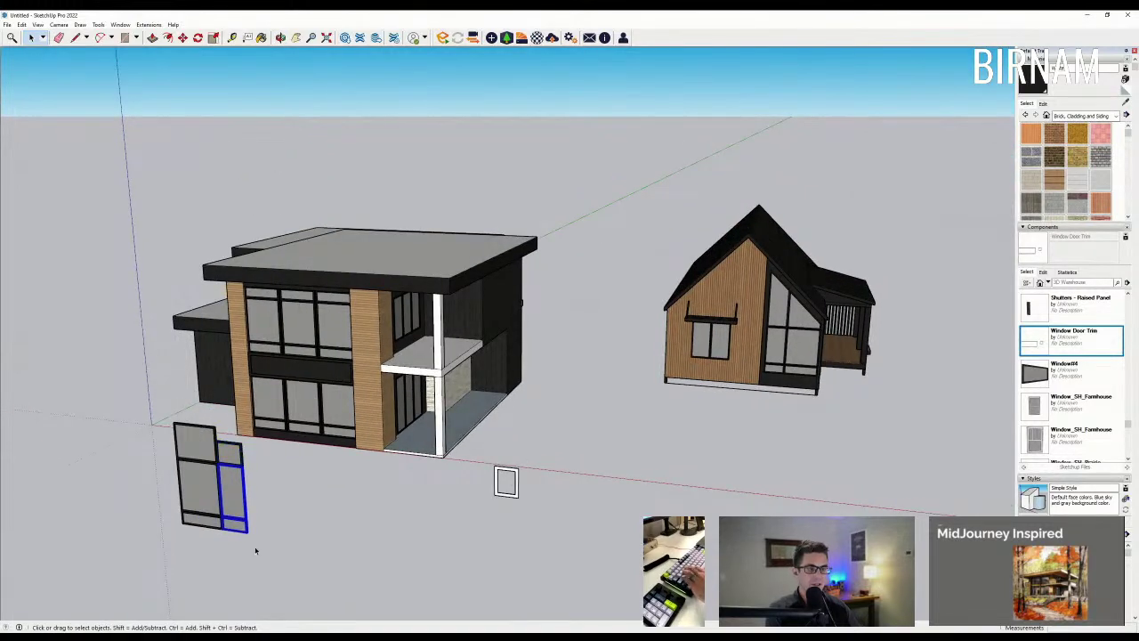
pyautogui.moveTo(256, 561); pyautogui.dragTo(259, 554, button='middle')
pyautogui.press('m')
pyautogui.scroll(2, 239, 535)
pyautogui.click(233, 522)
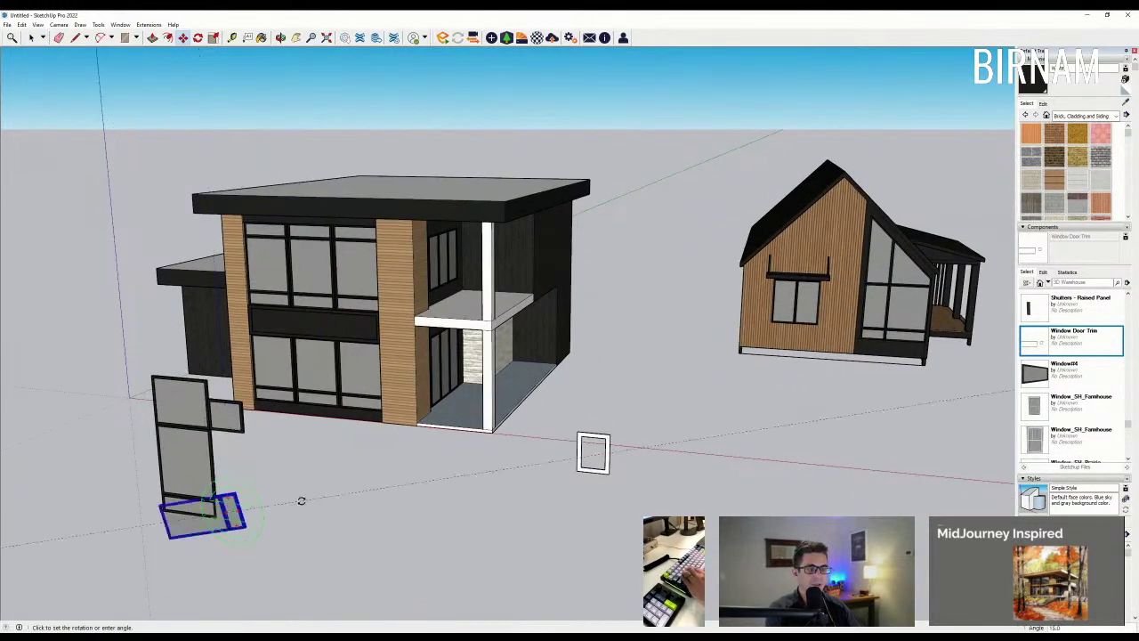
pyautogui.moveTo(302, 501); pyautogui.dragTo(418, 525, button='middle')
pyautogui.click(430, 557)
pyautogui.scroll(2, 430, 558)
pyautogui.press('ctrl')
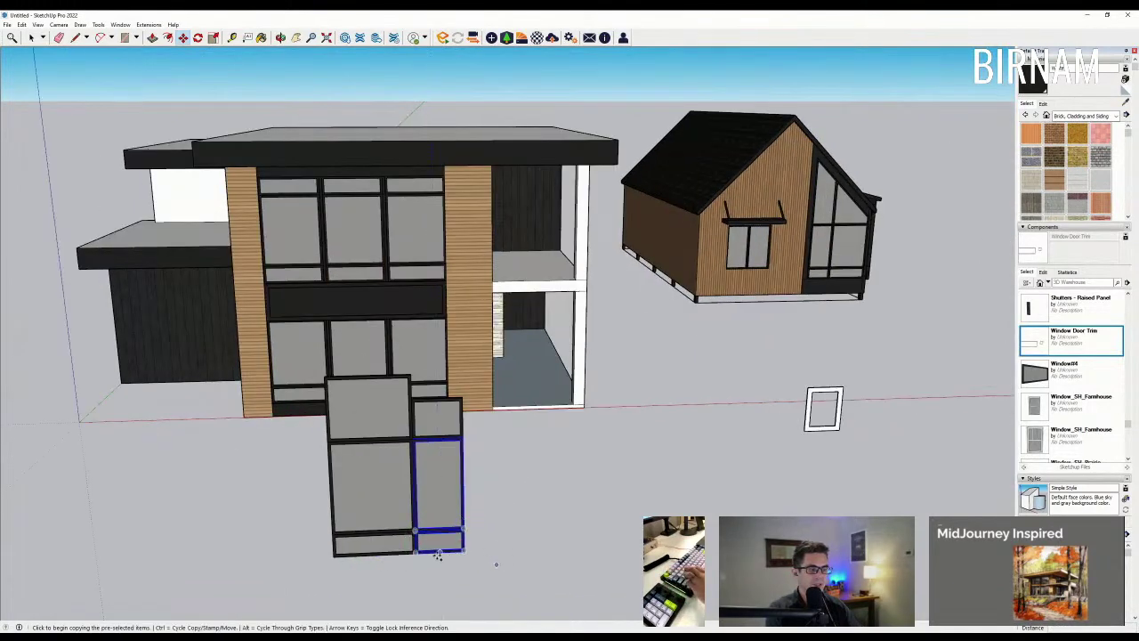
pyautogui.scroll(2, 438, 555)
pyautogui.click(440, 555)
pyautogui.scroll(-3, 588, 605)
pyautogui.scroll(4, 239, 422)
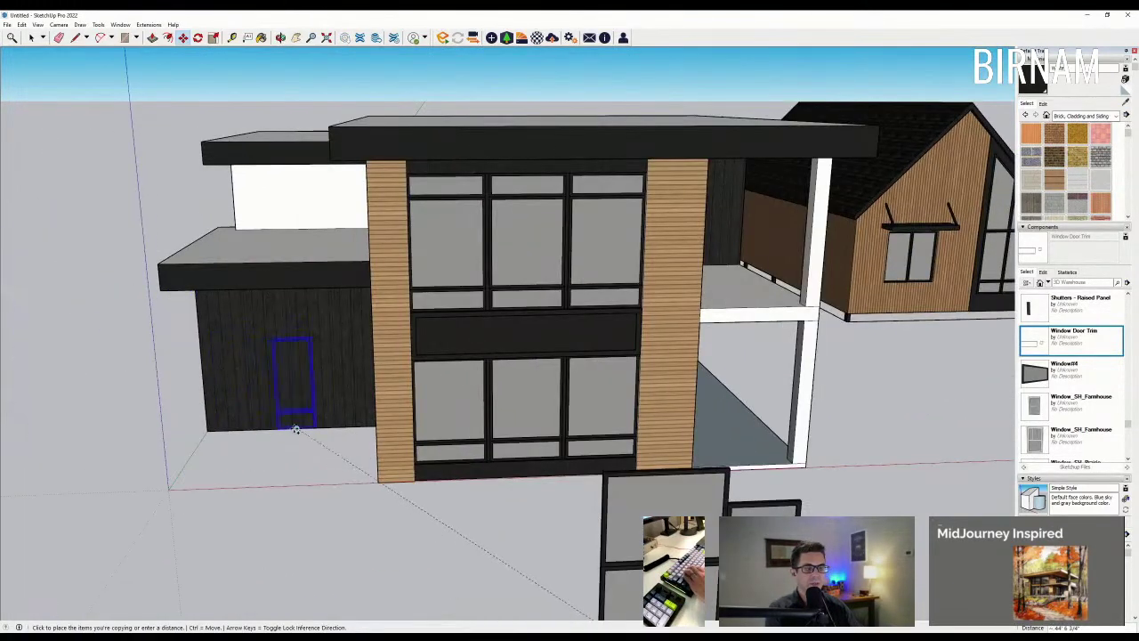
pyautogui.press('ctrl')
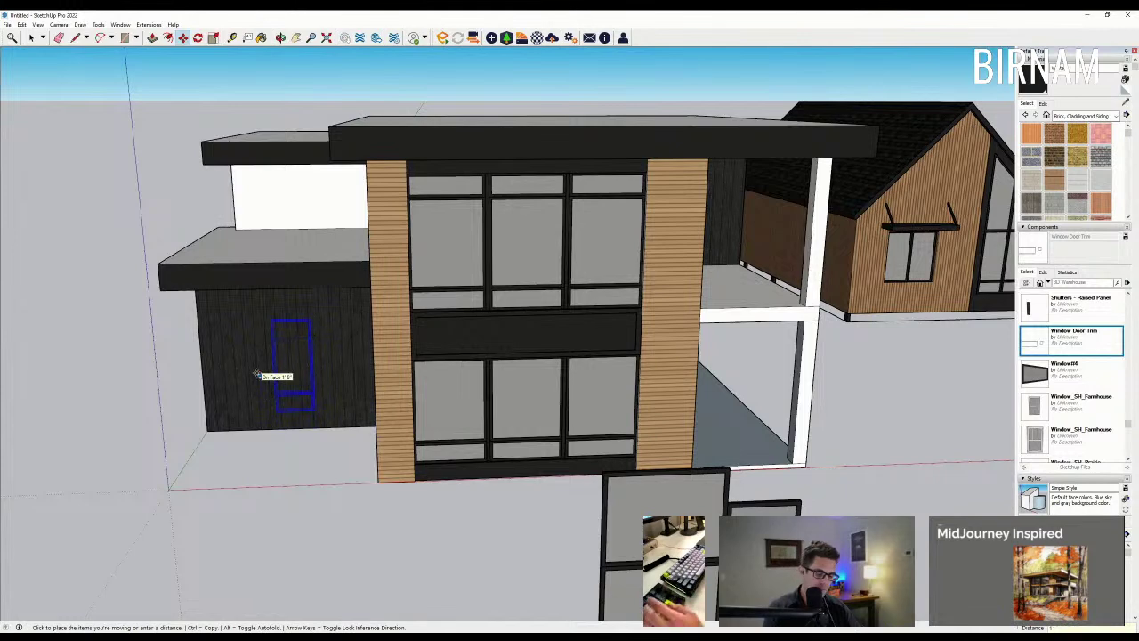
pyautogui.click(257, 372)
# Step: Copy the side wing window once to each side, edge to edge, to form a row of three
pyautogui.scroll(2, 268, 329)
pyautogui.click(269, 322)
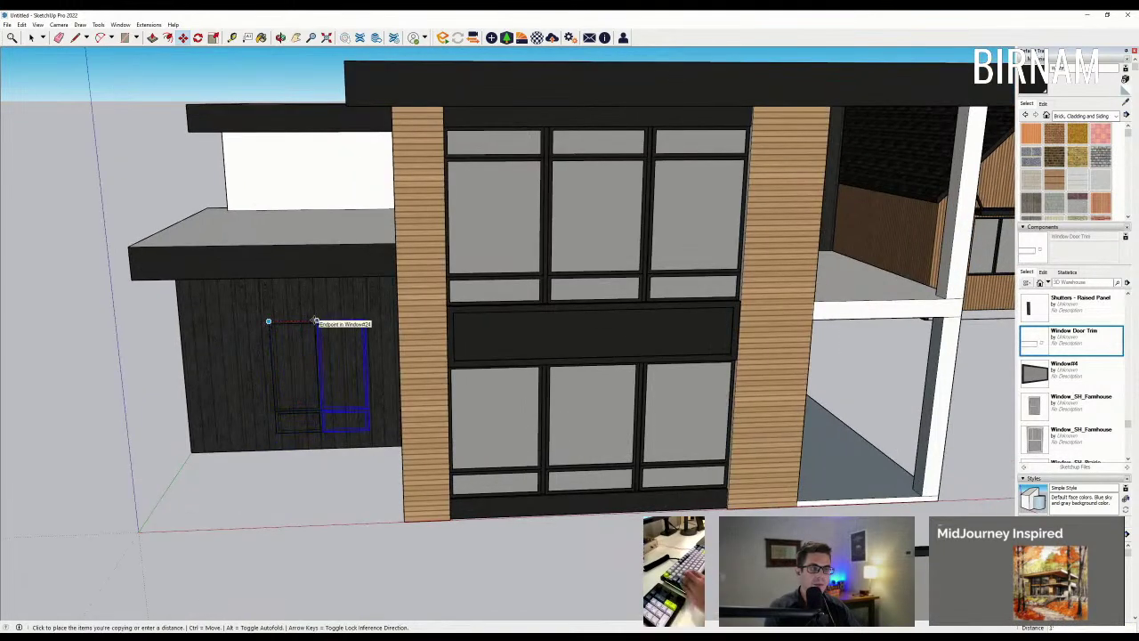
pyautogui.click(318, 320)
pyautogui.click(366, 319)
pyautogui.click(269, 319)
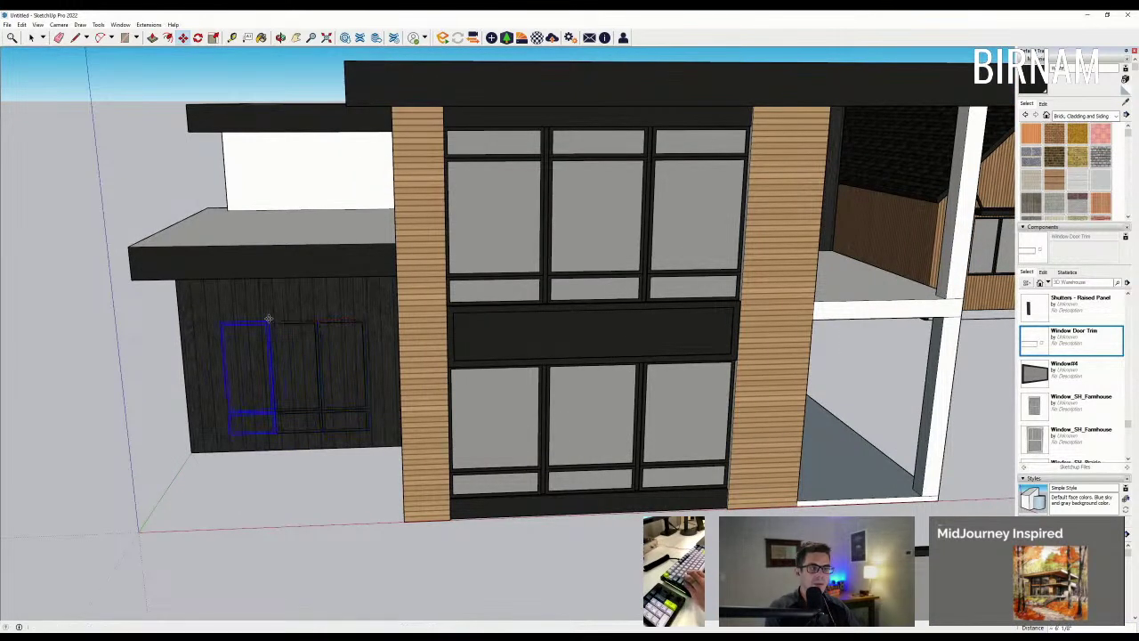
# Step: Try copying the small top pane of the spare window set onto the wall above the side wing window nearest the main house
pyautogui.scroll(-1, 213, 283)
pyautogui.click(31, 39)
pyautogui.scroll(-3, 140, 111)
pyautogui.scroll(1, 483, 328)
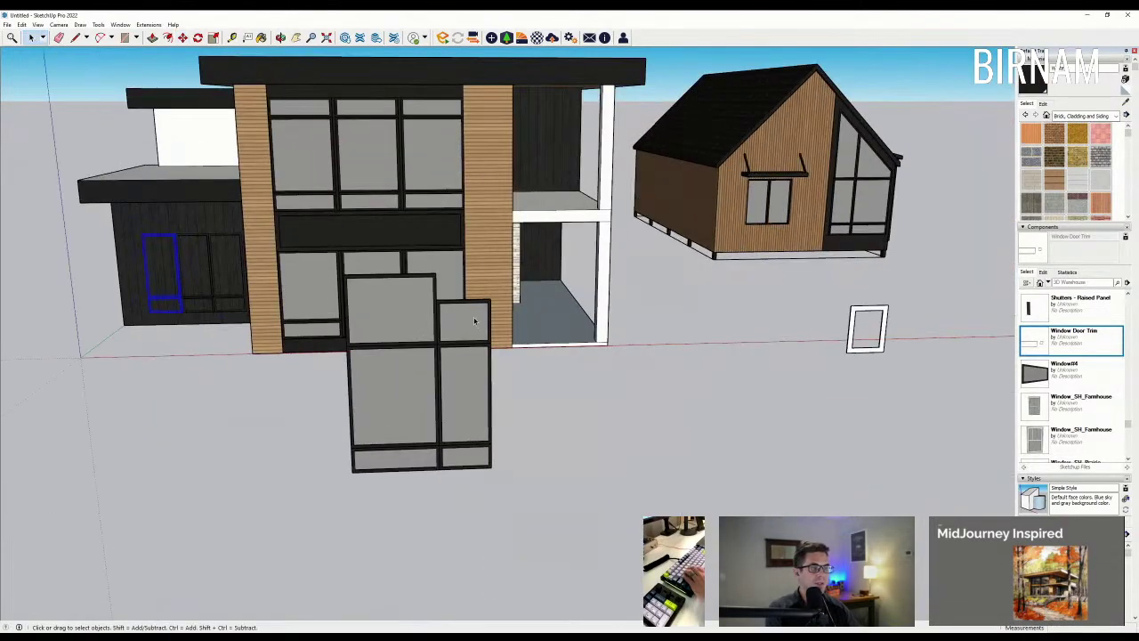
pyautogui.click(474, 321)
pyautogui.moveTo(475, 320); pyautogui.dragTo(465, 366, button='middle')
pyautogui.scroll(2, 465, 367)
pyautogui.press('m')
pyautogui.click(462, 380)
pyautogui.moveTo(314, 283); pyautogui.dragTo(415, 294, button='middle')
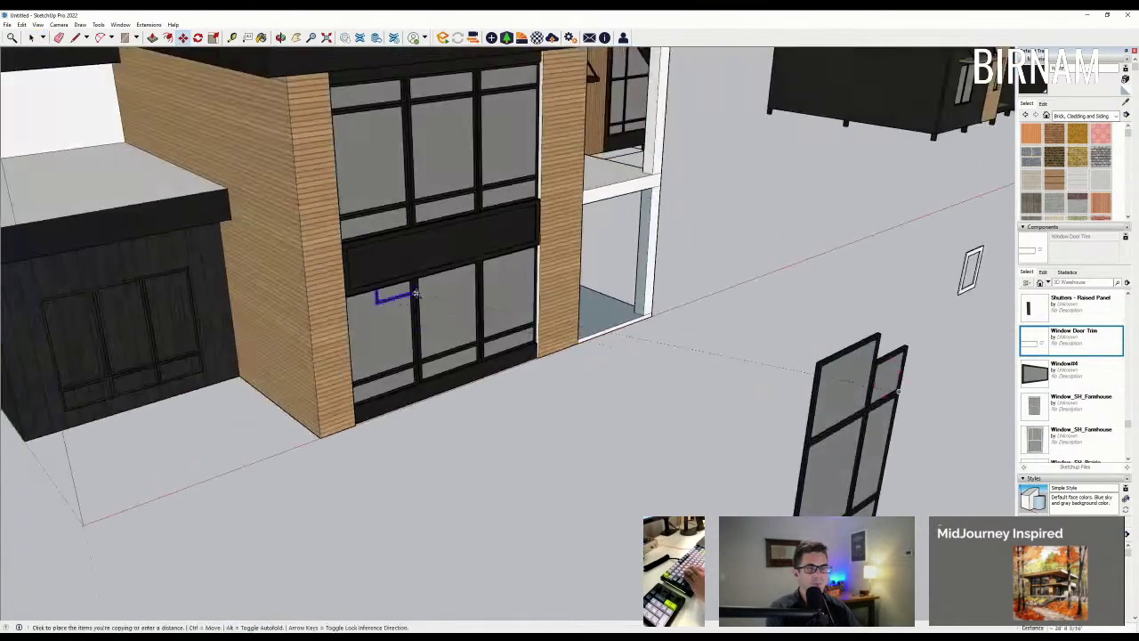
pyautogui.scroll(2, 192, 265)
pyautogui.click(191, 265)
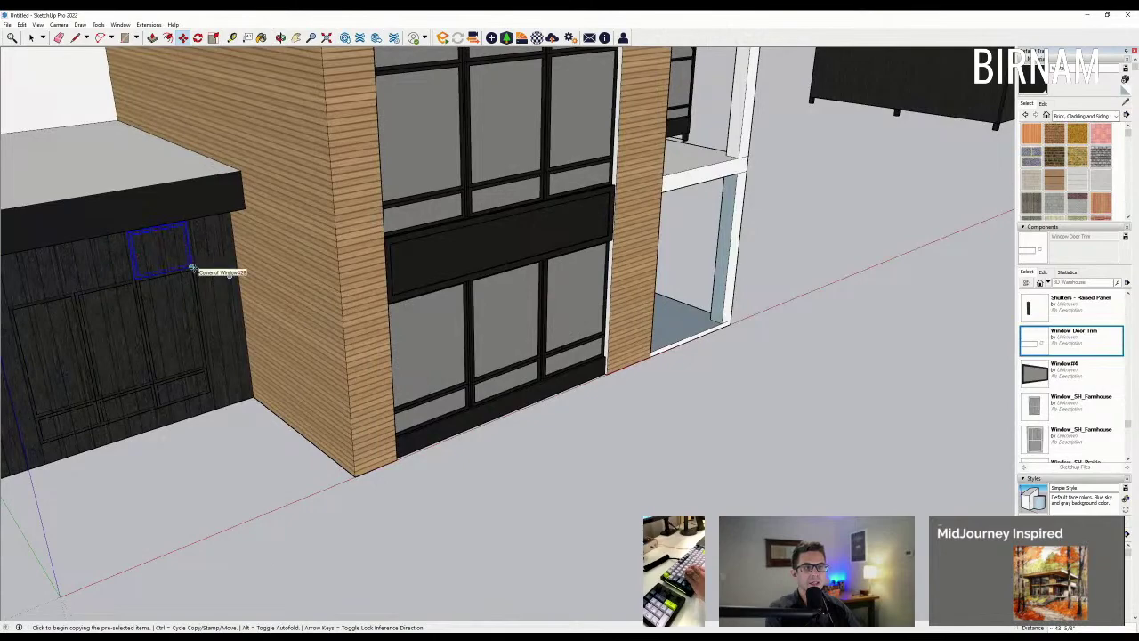
# Step: Copy the small top pane sideways twice to cover the other two side wing windows
pyautogui.click(193, 268)
pyautogui.scroll(1, 142, 276)
pyautogui.click(133, 280)
pyautogui.press('ctrl')
pyautogui.click(133, 279)
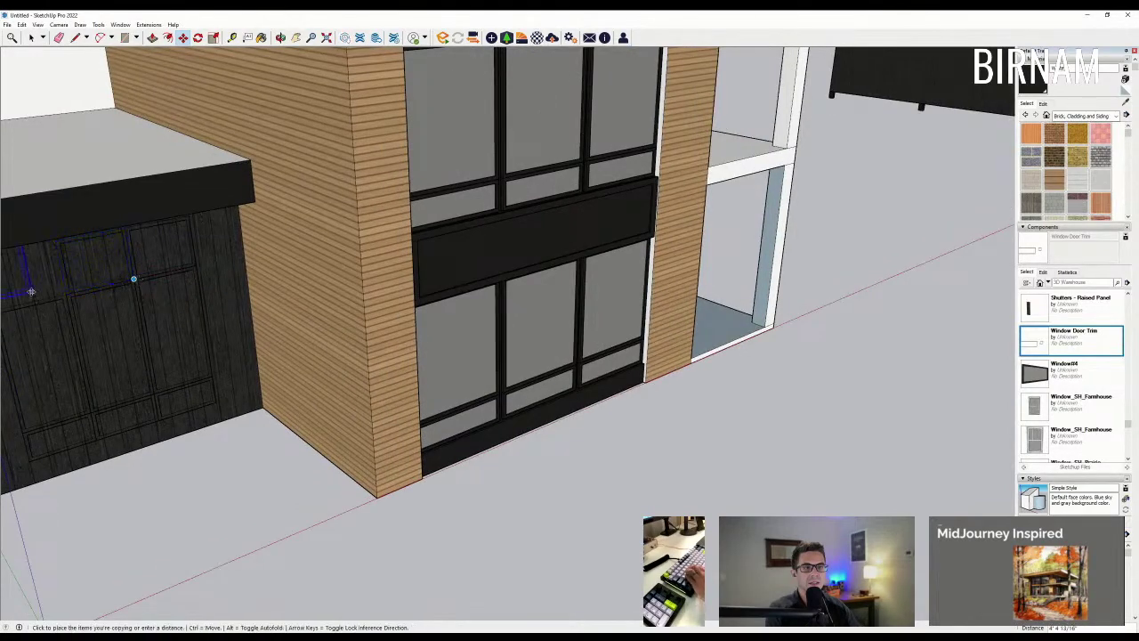
pyautogui.click(65, 294)
# Step: Remove the three small panes copied above the side wing windows
pyautogui.scroll(-3, 105, 284)
pyautogui.moveTo(102, 284); pyautogui.dragTo(97, 226, button='middle')
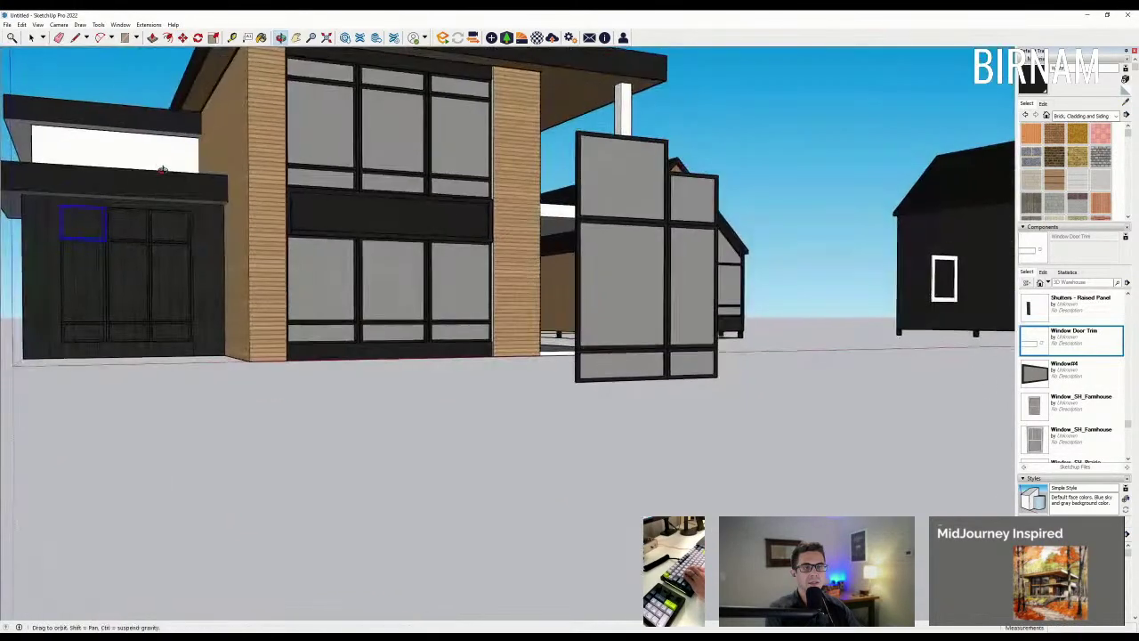
pyautogui.scroll(1, 97, 226)
pyautogui.press('e')
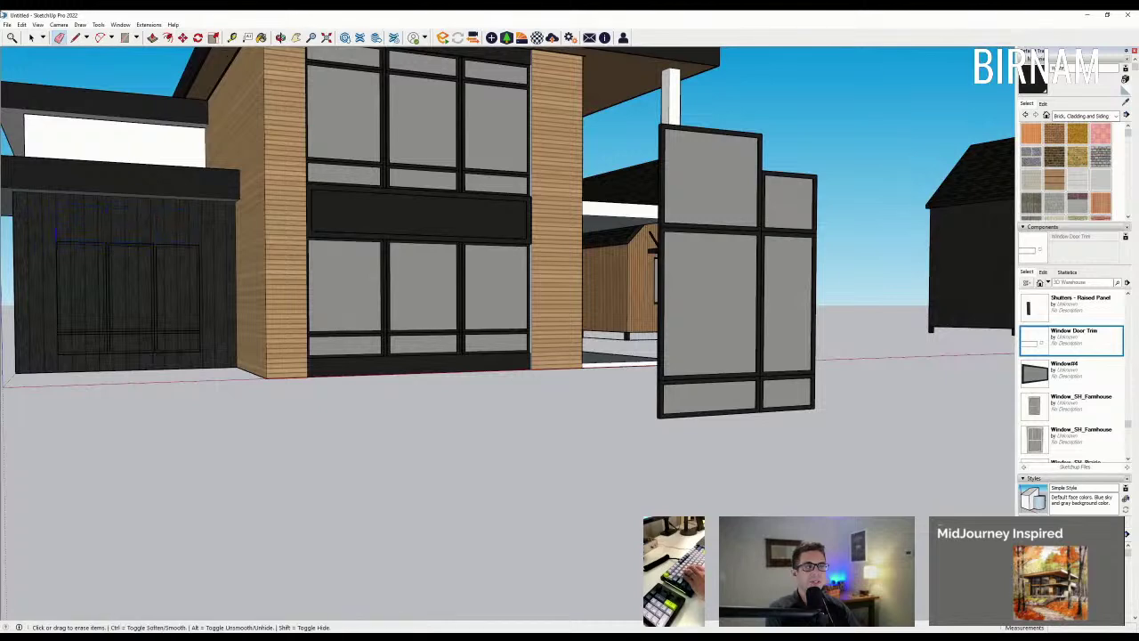
# Step: Copy the three low bottom panes of the side wing windows to the top edge of the window row
pyautogui.click(30, 37)
pyautogui.scroll(2, 87, 392)
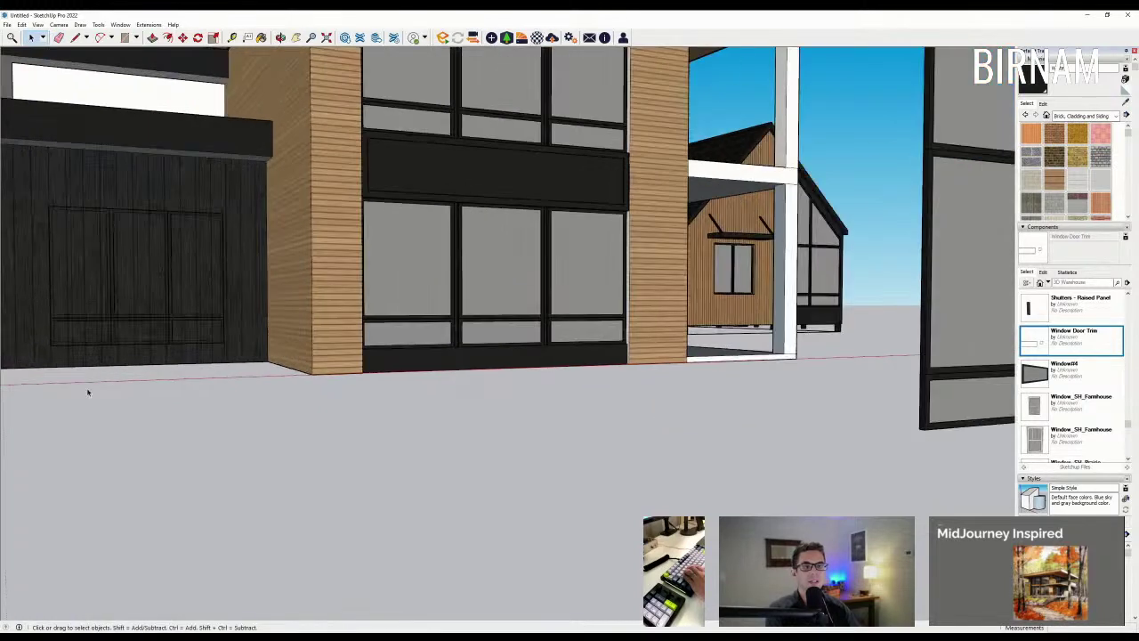
pyautogui.keyDown('ctrl'); pyautogui.click(105, 343); pyautogui.keyUp('ctrl')
pyautogui.moveTo(112, 343); pyautogui.dragTo(117, 368, button='middle')
pyautogui.press('m')
pyautogui.press('ctrl')
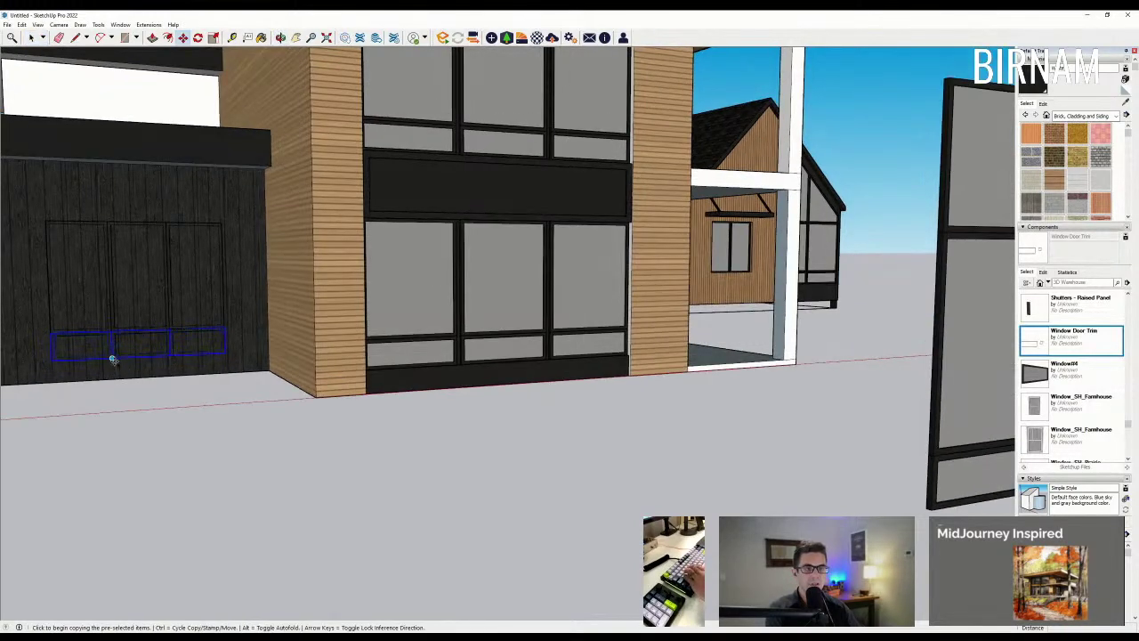
pyautogui.click(113, 359)
pyautogui.scroll(1, 104, 216)
pyautogui.click(106, 217)
# Step: Draw a rectangle on the side wing wall around the three windows, from their lower outer corner to the upper corner nearest the main house
pyautogui.scroll(-1, 178, 293)
pyautogui.moveTo(160, 298); pyautogui.dragTo(150, 314, button='middle')
pyautogui.press('r')
pyautogui.scroll(1, 55, 384)
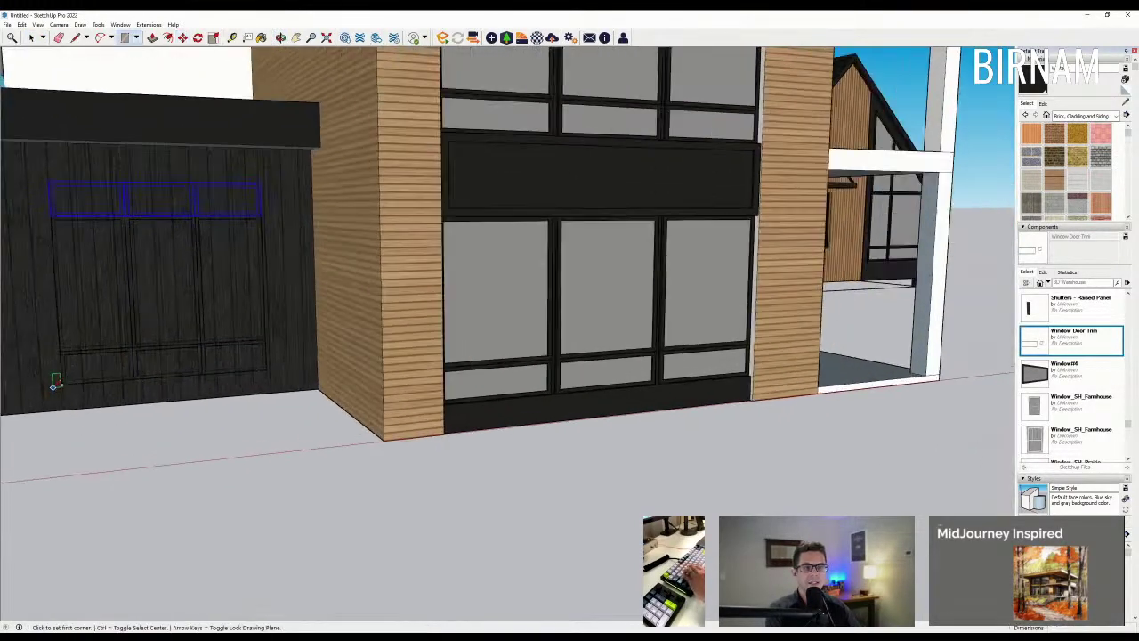
pyautogui.click(62, 383)
pyautogui.click(261, 182)
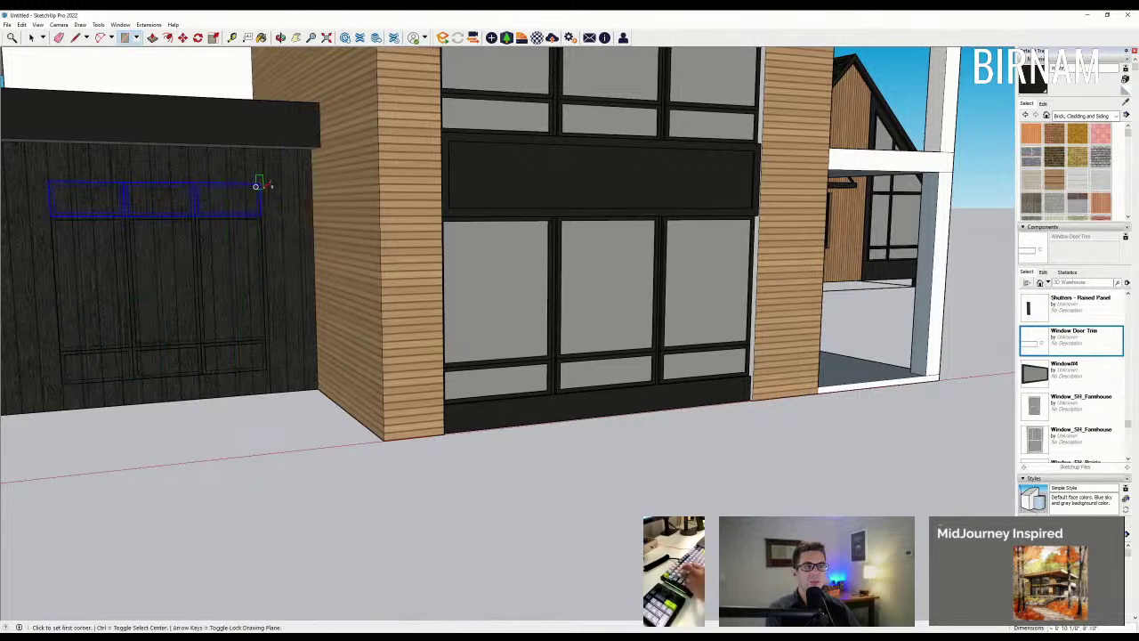
pyautogui.click(61, 385)
pyautogui.press('Escape')
pyautogui.press('r')
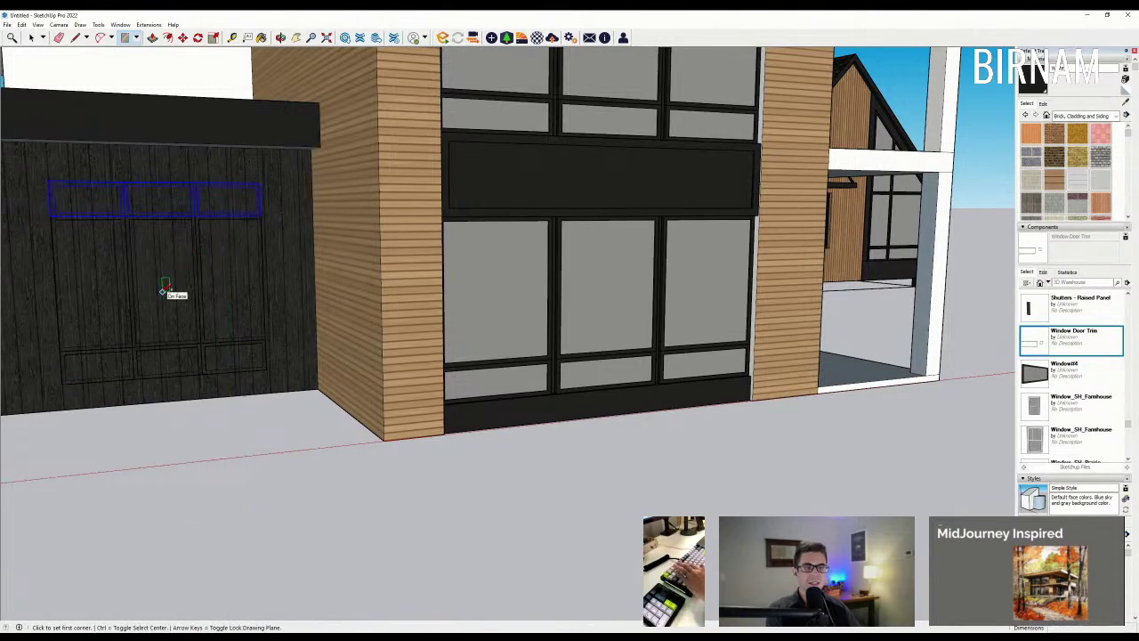
pyautogui.click(62, 383)
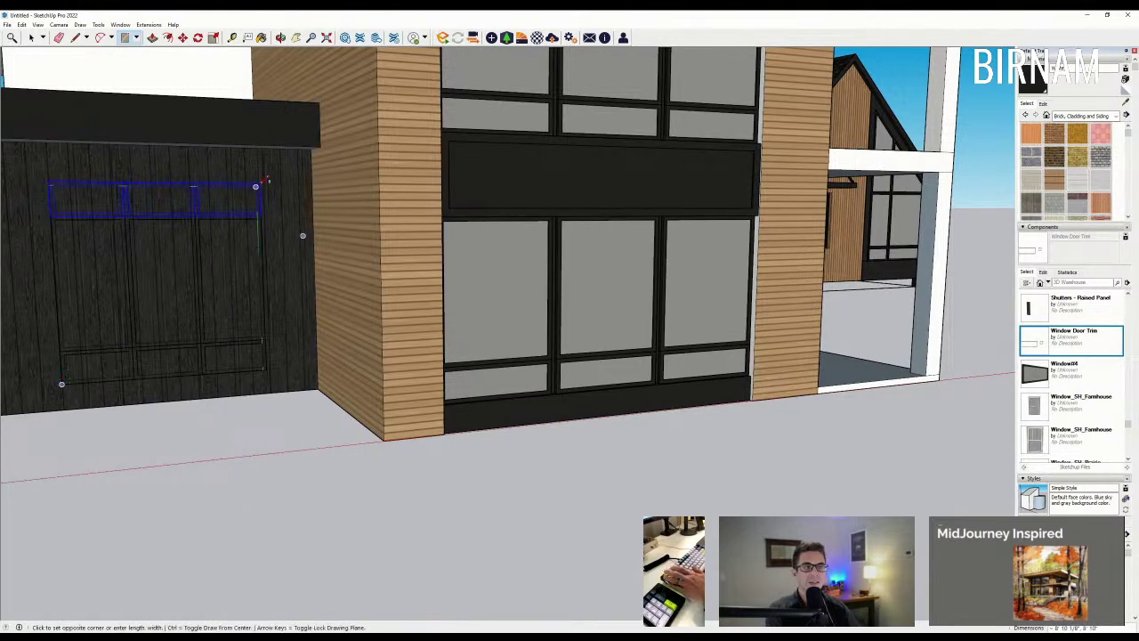
pyautogui.click(256, 187)
# Step: Open the wall inside the rectangle with Push/Pull so the side wing window glass is exposed
pyautogui.scroll(5, 256, 186)
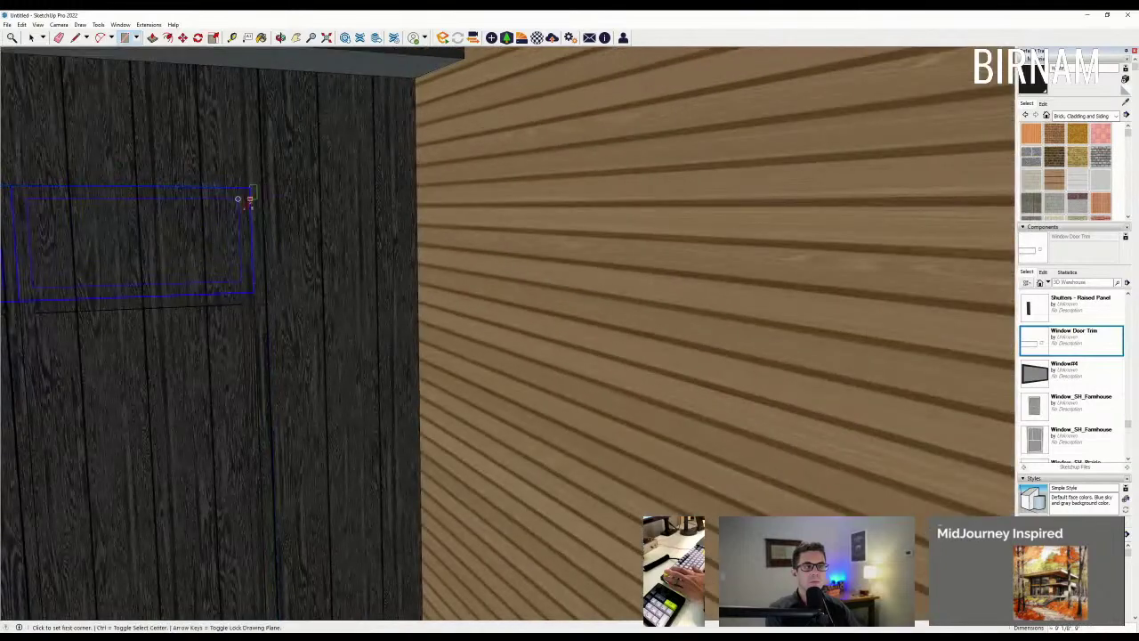
pyautogui.scroll(-5, 293, 338)
pyautogui.press('p')
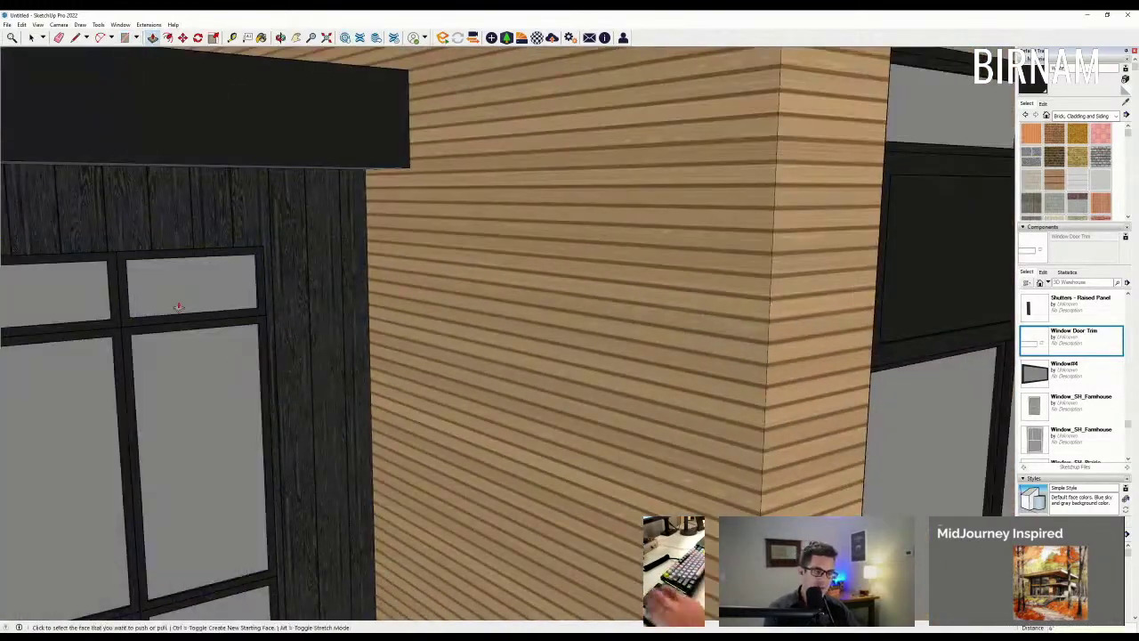
# Step: Erase the leftover spare window panes standing in front of the house
pyautogui.scroll(-10, 178, 307)
pyautogui.press('e')
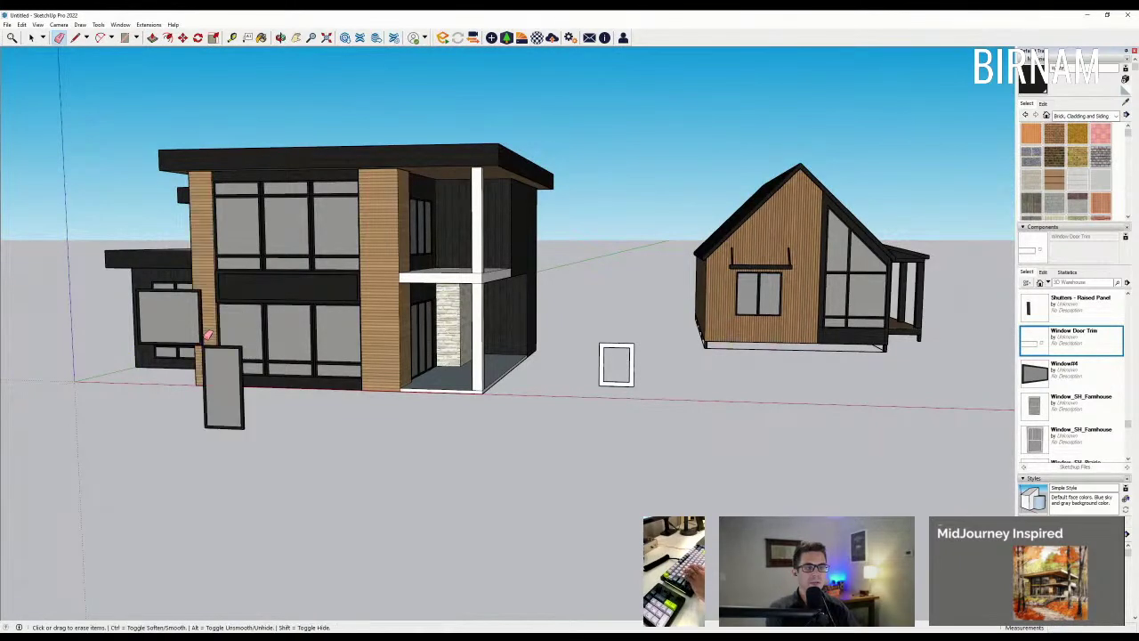
pyautogui.moveTo(207, 338); pyautogui.dragTo(388, 395, button='middle')
# Step: Search 3D Warehouse components for "HORIZONTAL RAILING"
pyautogui.scroll(-2, 479, 334)
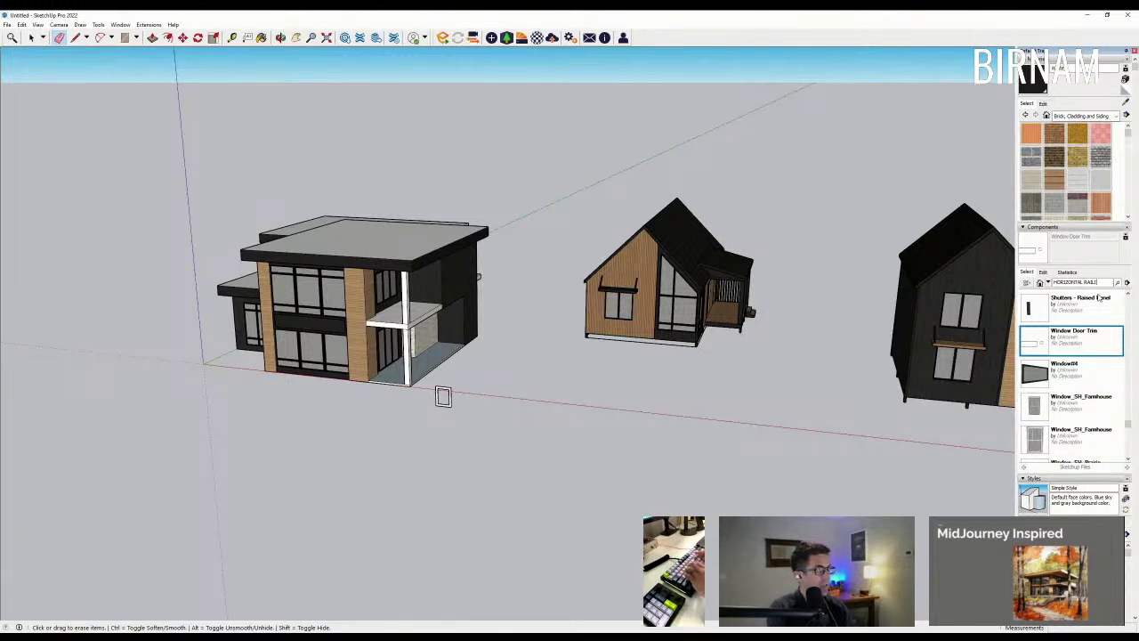
pyautogui.press('Return')
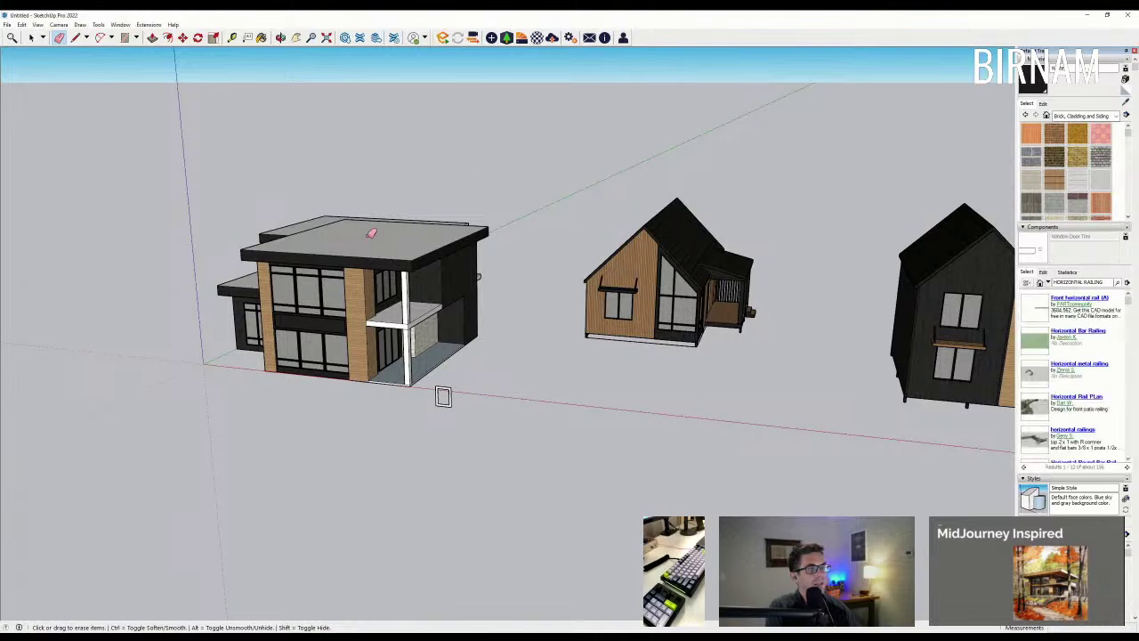
# Step: Paint the top surface of the house roof with the black roof edge material
pyautogui.press('b')
pyautogui.click(403, 225)
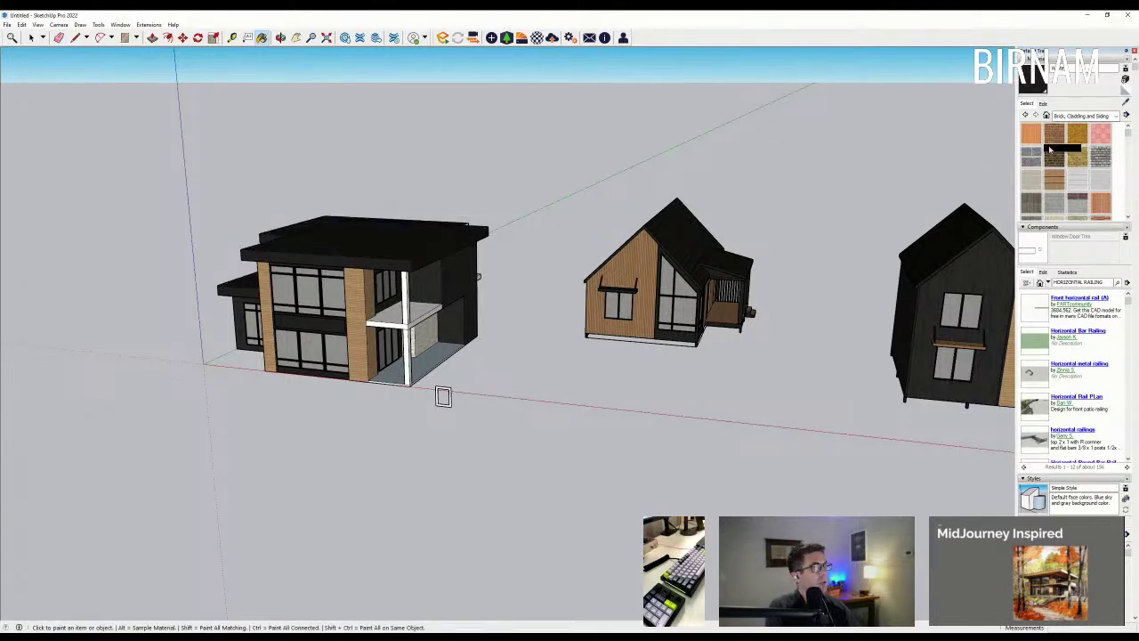
# Step: Push/Pull the front edge of the balcony slab to line up with the corner post
pyautogui.press('p')
pyautogui.scroll(5, 436, 411)
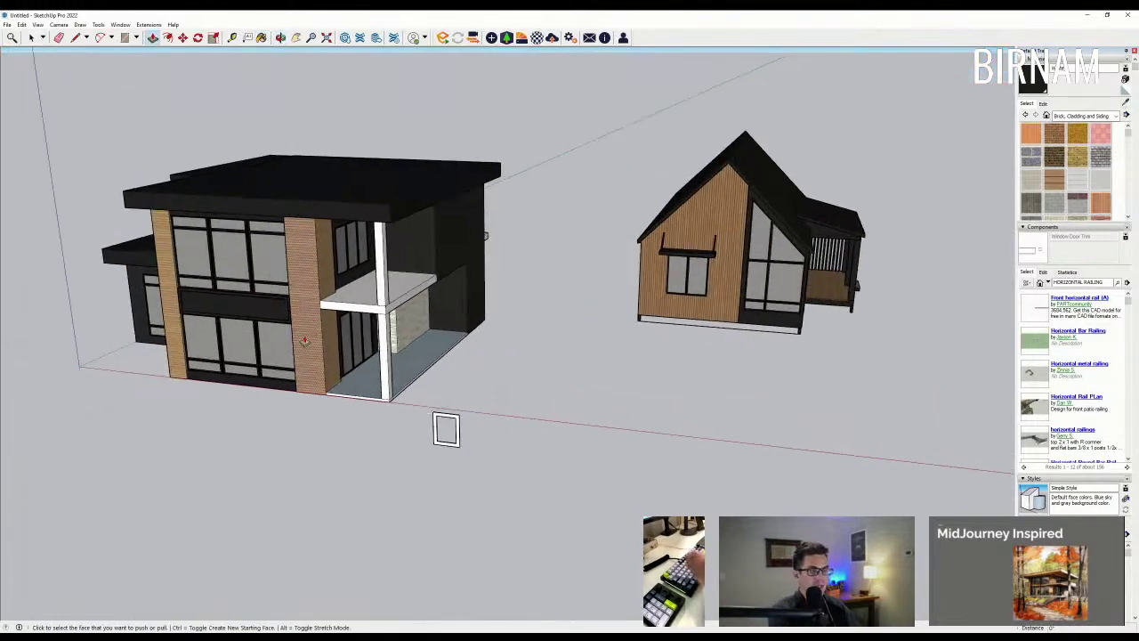
pyautogui.click(365, 295)
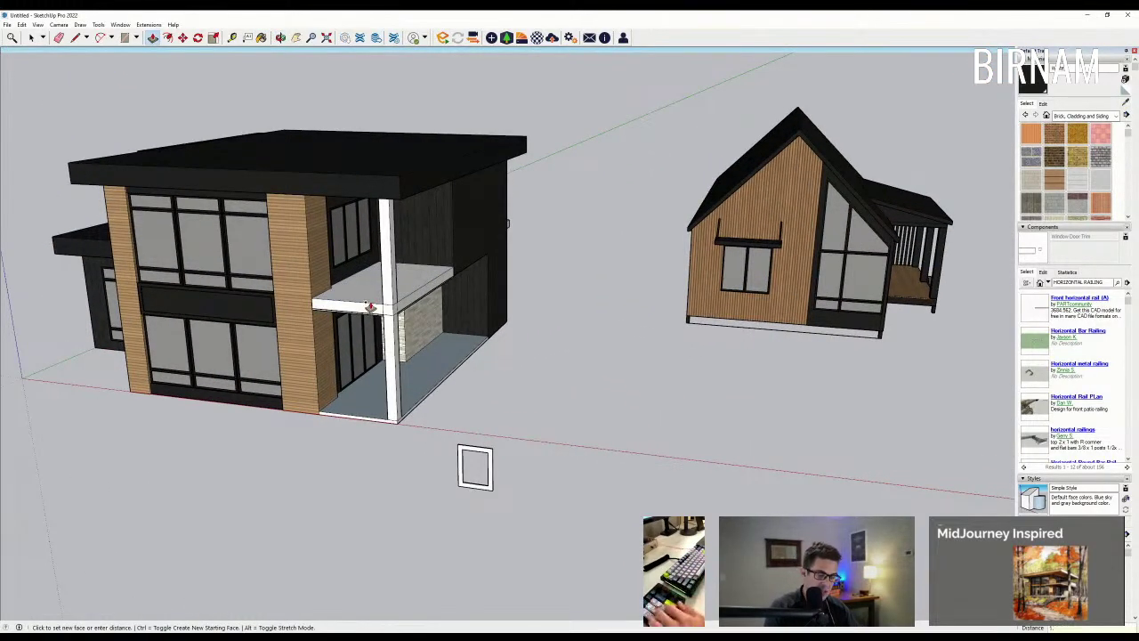
pyautogui.click(381, 306)
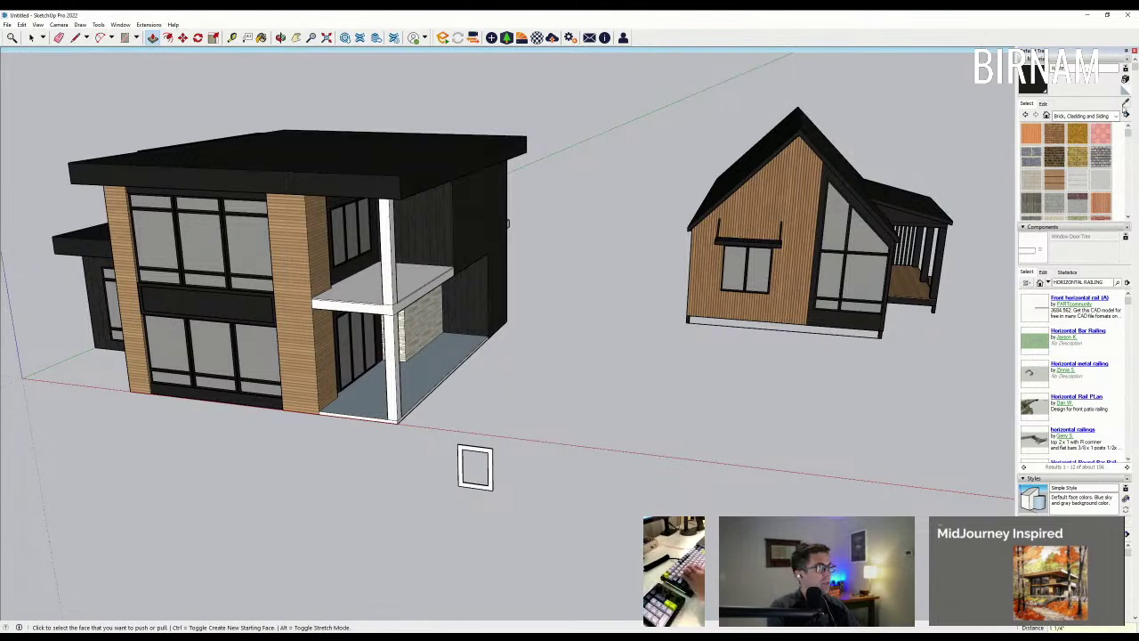
# Step: Sample the wood decking from the neighbouring house's porch and paint the balcony floor with it
pyautogui.click(1126, 106)
pyautogui.scroll(2, 913, 282)
pyautogui.click(913, 281)
pyautogui.scroll(1, 219, 276)
pyautogui.click(220, 276)
# Step: Sample the black trim material and paint the upper and lower corner post and the balcony slab edges with it
pyautogui.scroll(3, 190, 313)
pyautogui.moveTo(189, 311); pyautogui.dragTo(190, 316, button='middle')
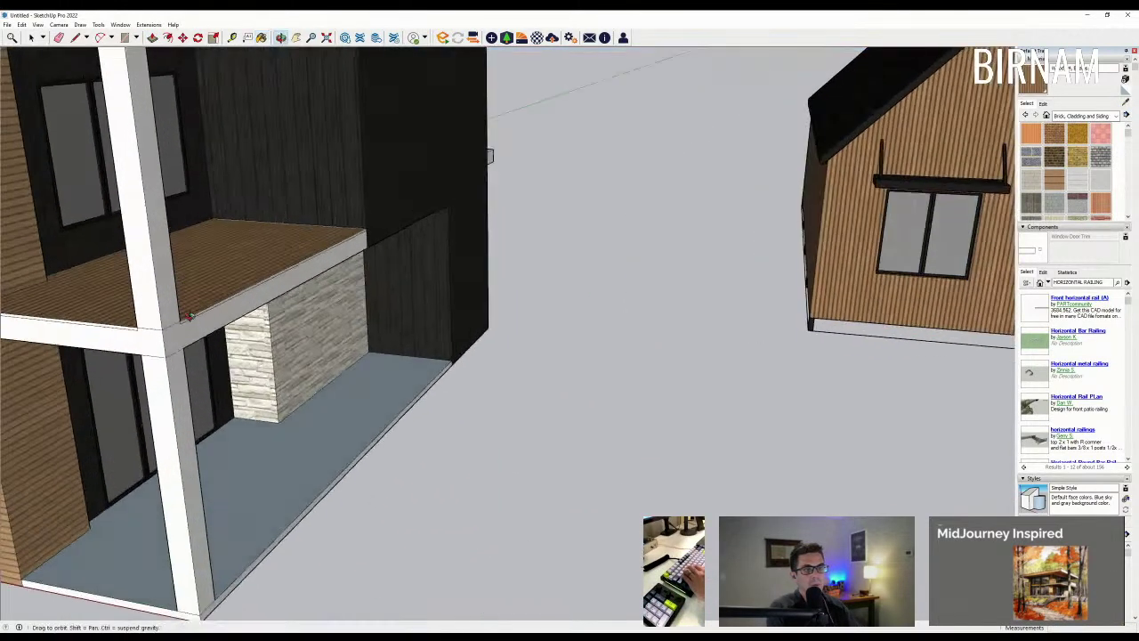
pyautogui.scroll(1, 190, 316)
pyautogui.press('b')
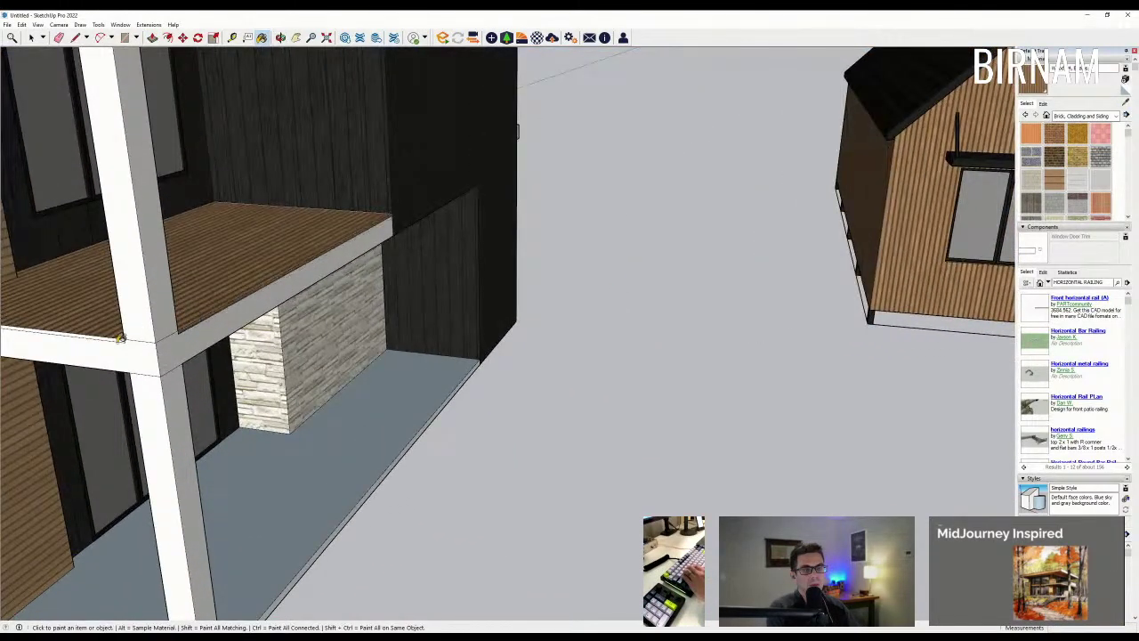
pyautogui.scroll(-1, 861, 143)
pyautogui.click(1122, 103)
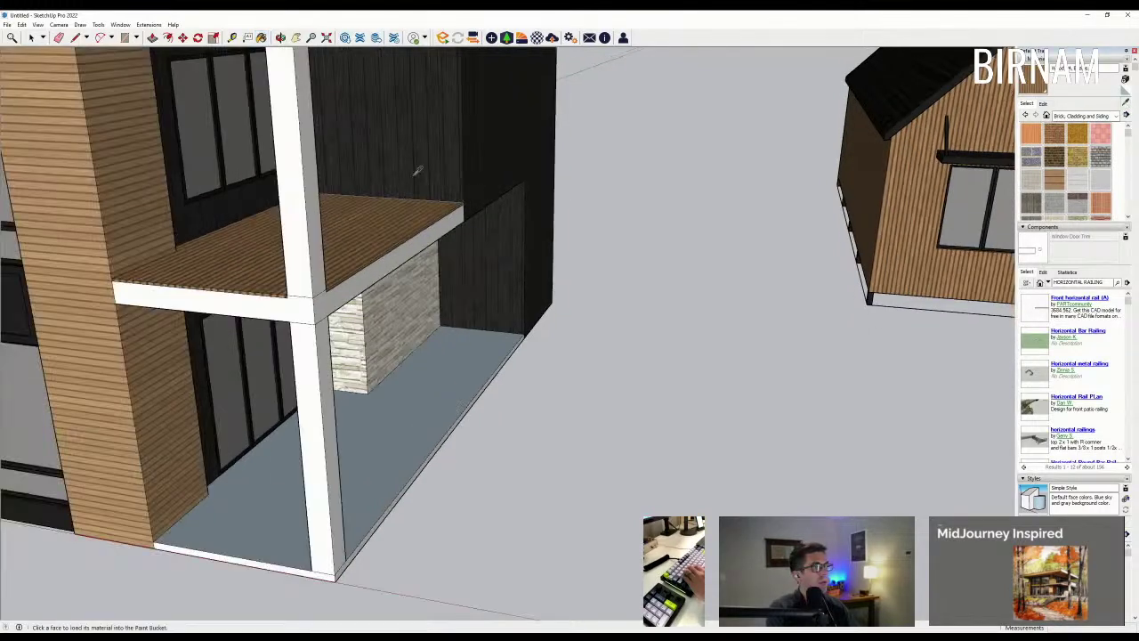
pyautogui.scroll(-5, 466, 547)
pyautogui.click(174, 239)
pyautogui.scroll(2, 321, 233)
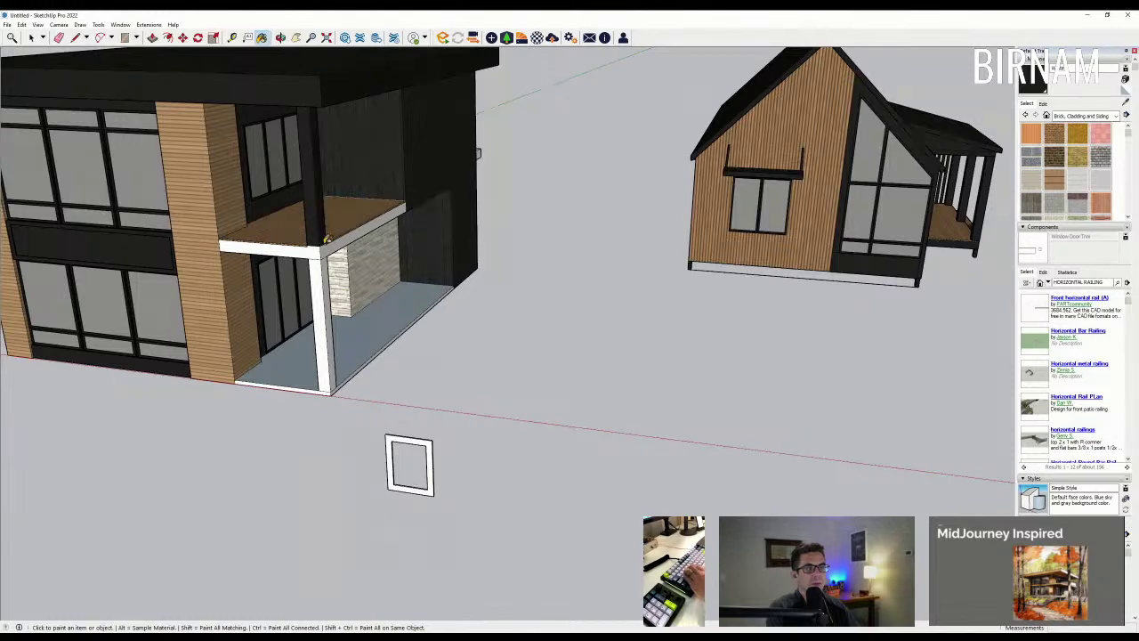
pyautogui.click(329, 246)
pyautogui.click(322, 271)
pyautogui.click(328, 272)
pyautogui.scroll(-3, 425, 287)
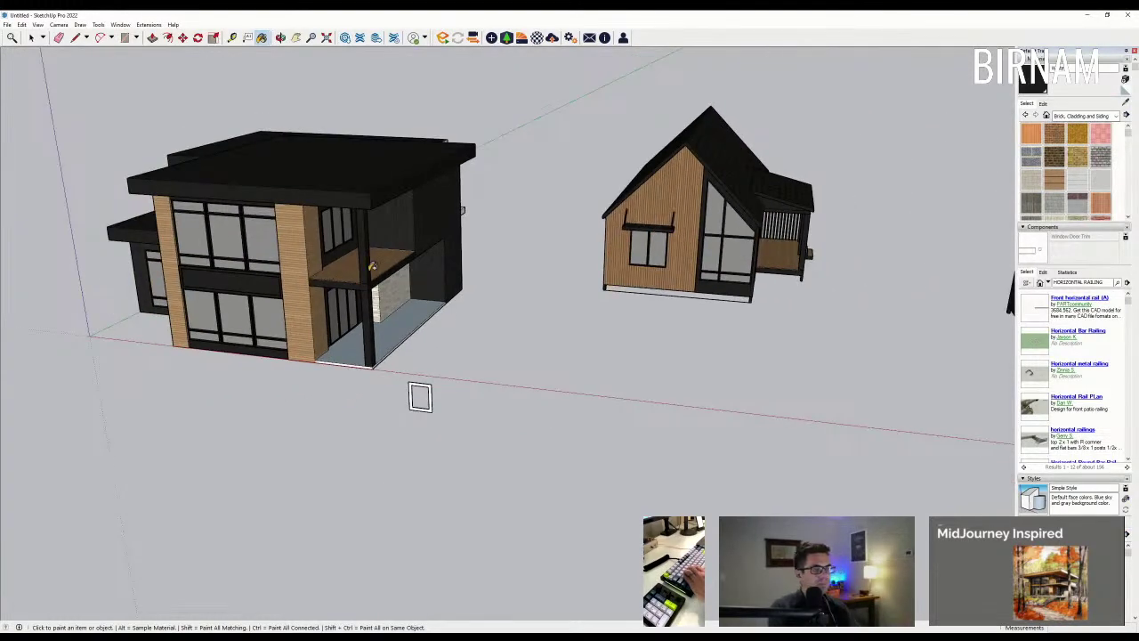
# Step: Switch the material library to Asphalt and Concrete
pyautogui.scroll(-1, 372, 265)
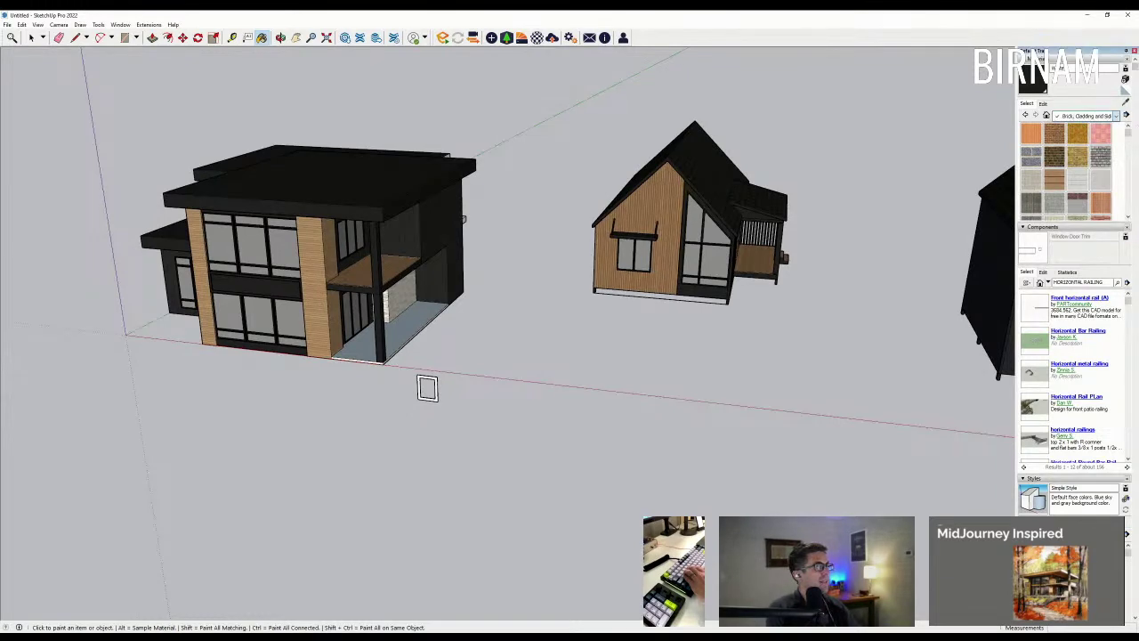
pyautogui.click(1086, 115)
pyautogui.click(1084, 151)
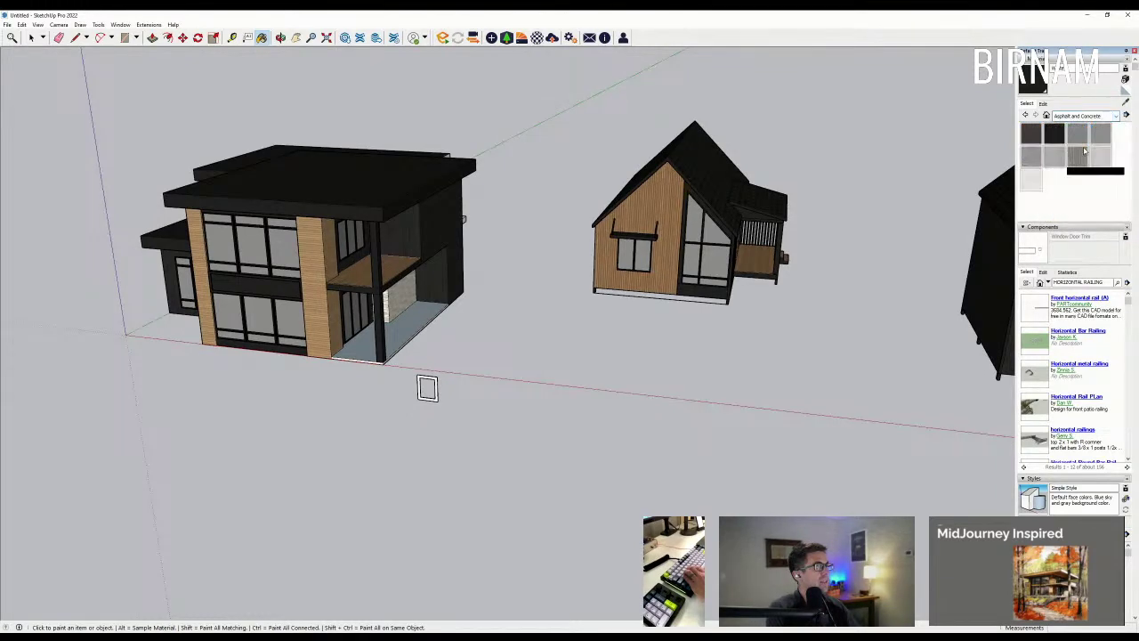
# Step: Paint the ground-floor patio slab and its edges with the black material
pyautogui.click(433, 310)
pyautogui.scroll(5, 427, 334)
pyautogui.click(409, 359)
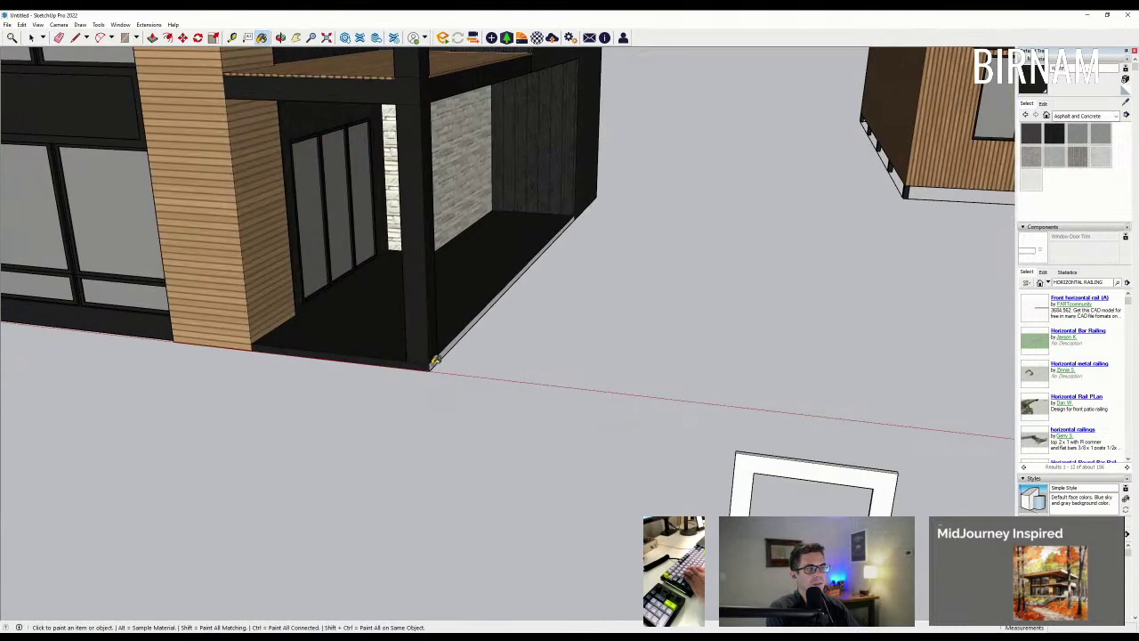
pyautogui.click(434, 359)
pyautogui.scroll(-5, 434, 359)
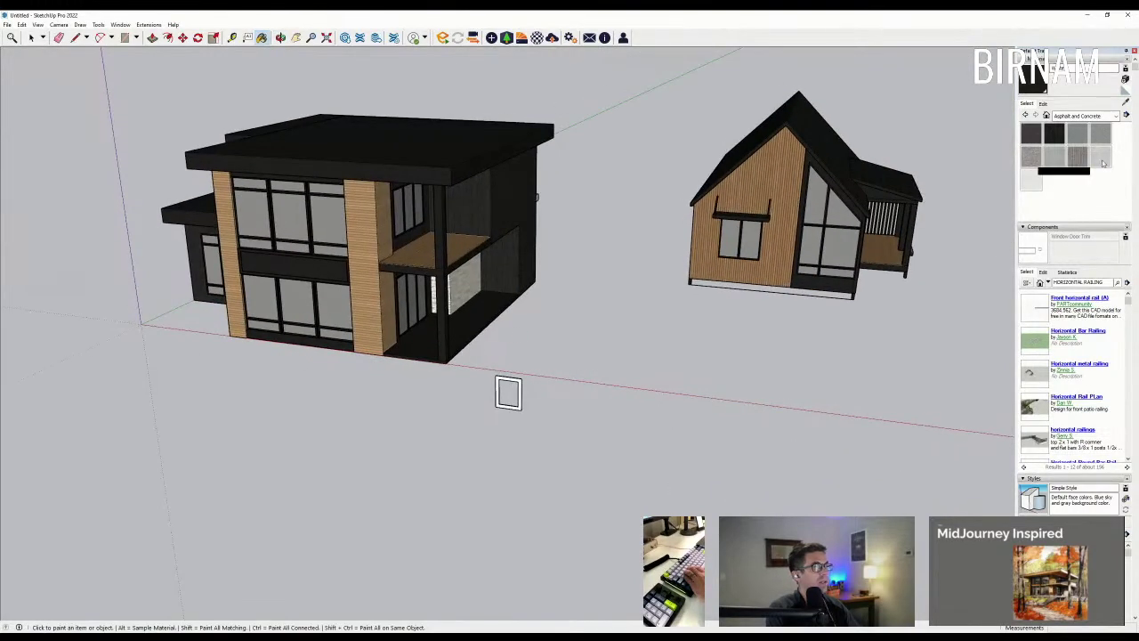
# Step: Paint the ground-floor patio floor and its front and side edges with a light concrete material
pyautogui.scroll(3, 484, 377)
pyautogui.scroll(2, 394, 333)
pyautogui.click(394, 337)
pyautogui.scroll(3, 395, 348)
pyautogui.click(395, 355)
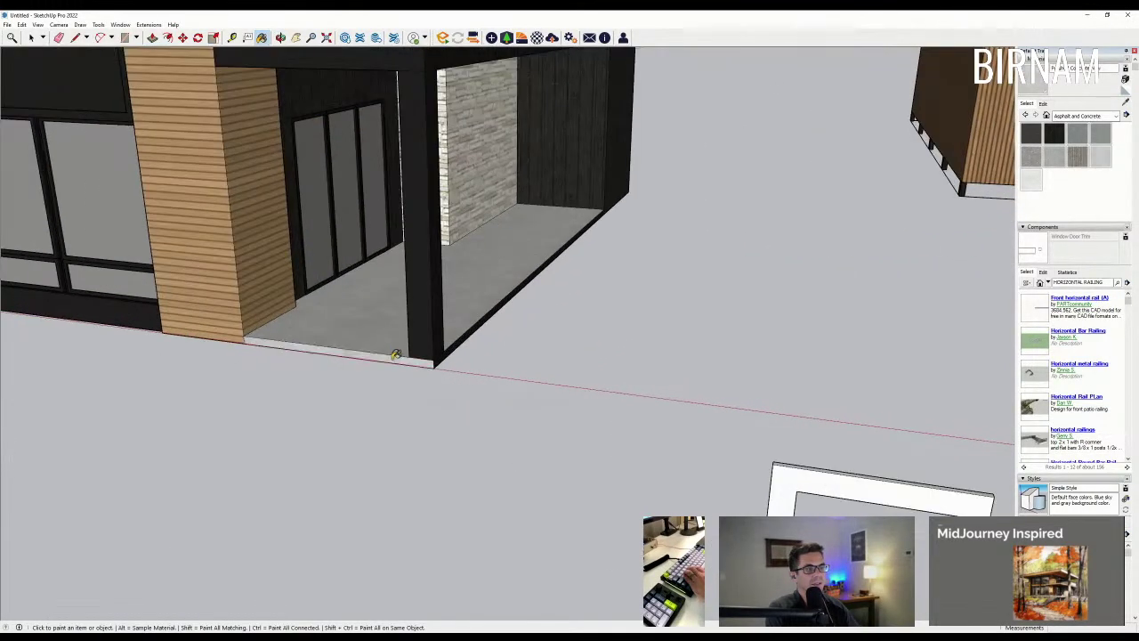
pyautogui.click(470, 330)
pyautogui.scroll(-5, 512, 388)
# Step: Erase the leftover white window frame lying in front of the patio
pyautogui.press('e')
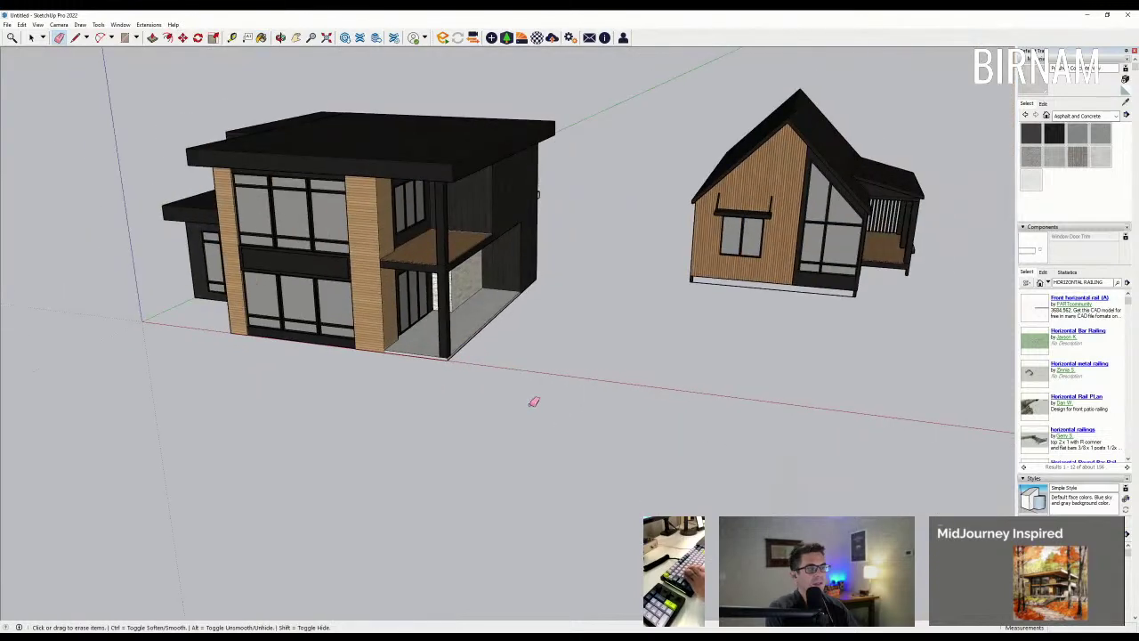
pyautogui.scroll(-3, 534, 402)
pyautogui.moveTo(534, 401)
pyautogui.mouseDown(button='middle')
pyautogui.moveTo(442, 333)
pyautogui.moveTo(450, 261)
pyautogui.moveTo(502, 290)
pyautogui.moveTo(463, 293)
pyautogui.moveTo(412, 333)
pyautogui.moveTo(429, 256)
pyautogui.mouseUp(button='middle')
pyautogui.scroll(-4, 479, 271)
pyautogui.scroll(3, 419, 331)
pyautogui.scroll(4, 430, 256)
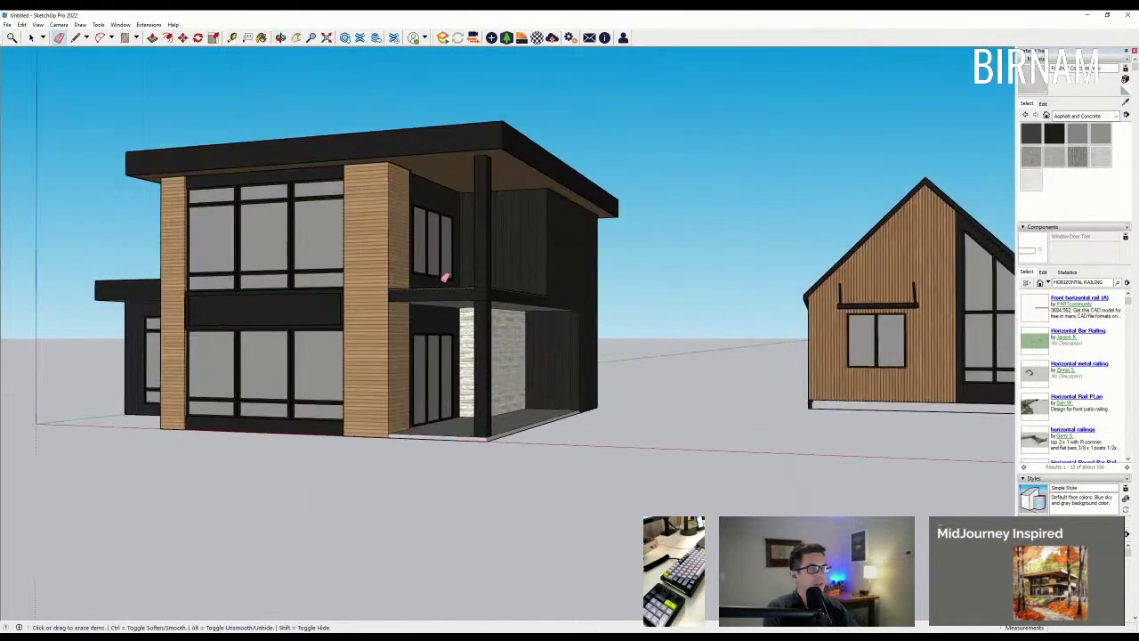
# Step: Try a brown wood material from the neighbouring models on the patio and balcony corner post
pyautogui.scroll(-5, 445, 278)
pyautogui.moveTo(628, 305); pyautogui.dragTo(531, 334, button='middle')
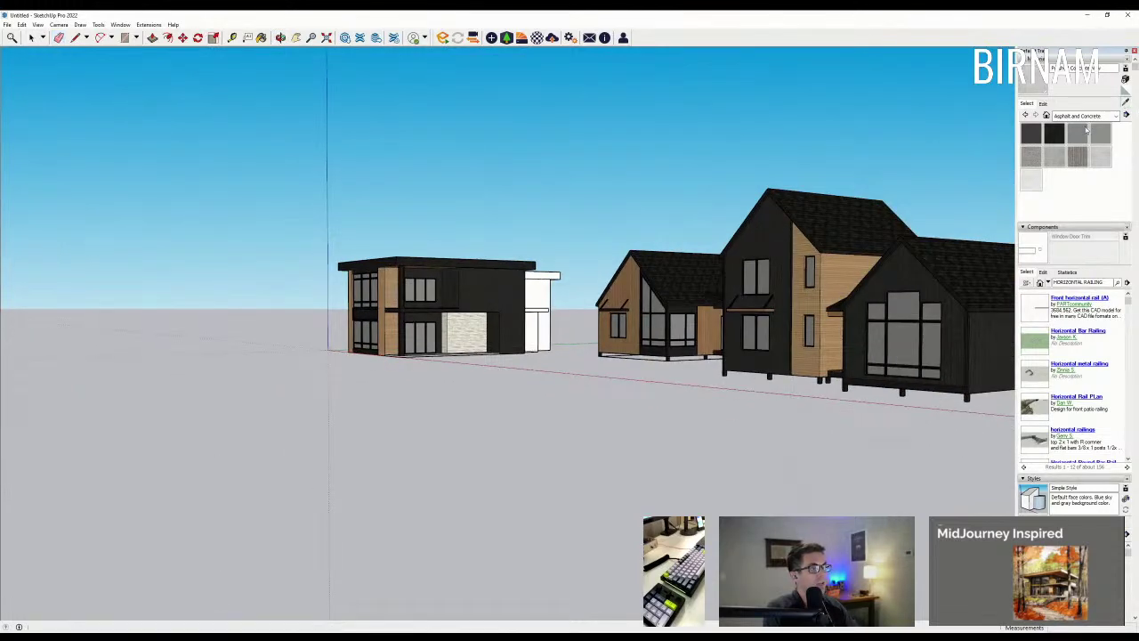
pyautogui.scroll(8, 441, 329)
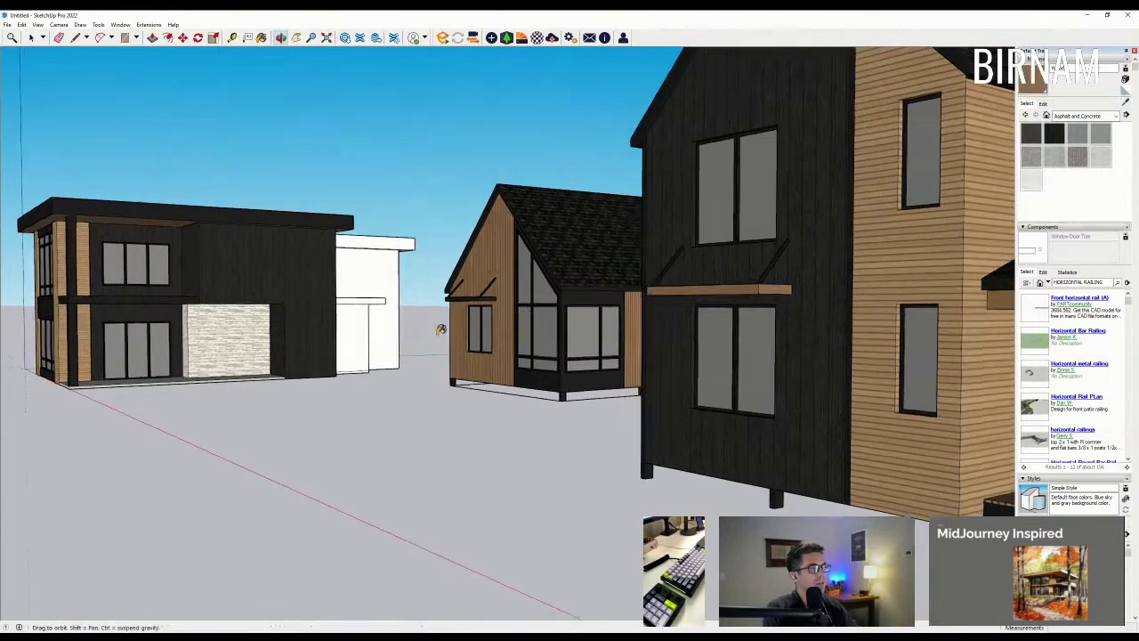
pyautogui.moveTo(441, 329); pyautogui.dragTo(483, 306, button='middle')
pyautogui.scroll(6, 413, 329)
pyautogui.click(413, 331)
pyautogui.scroll(1, 429, 329)
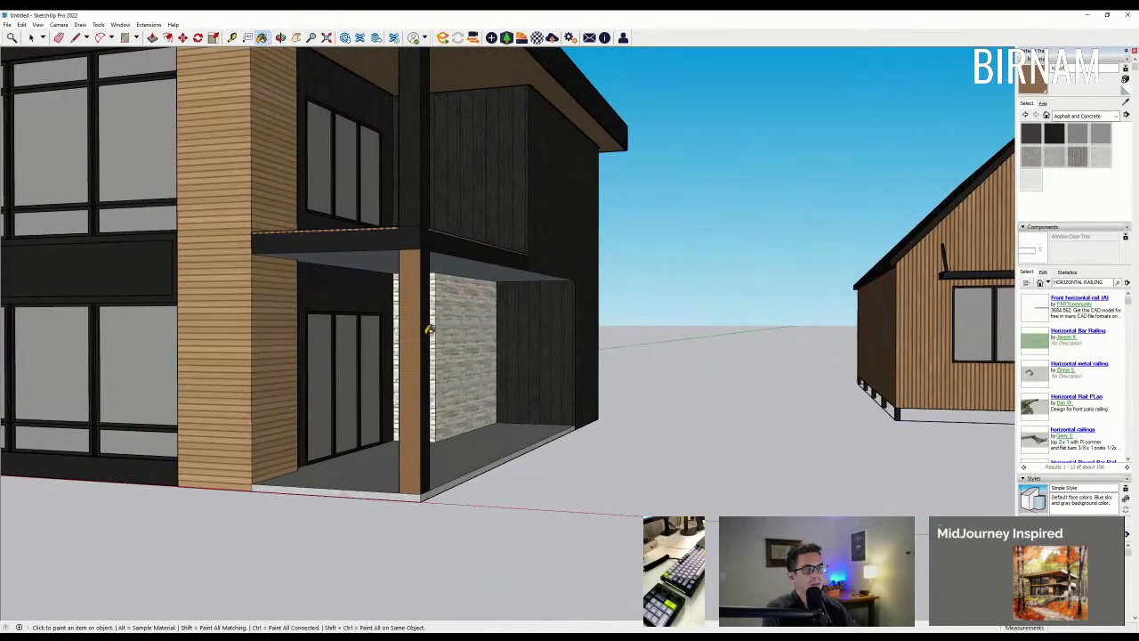
pyautogui.scroll(-10, 427, 191)
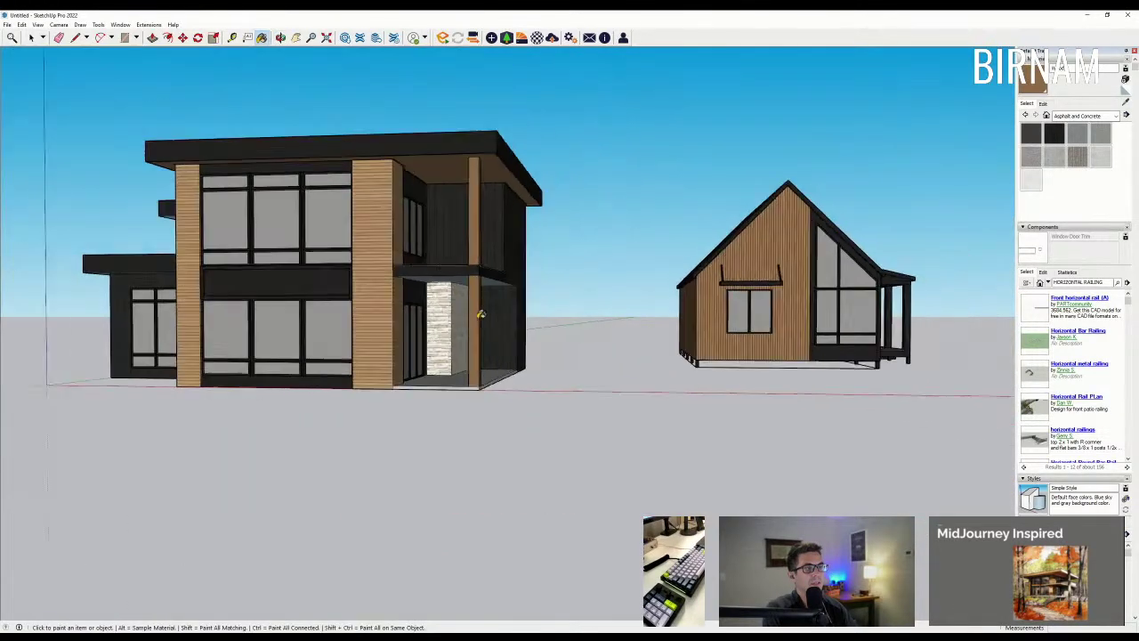
pyautogui.click(479, 319)
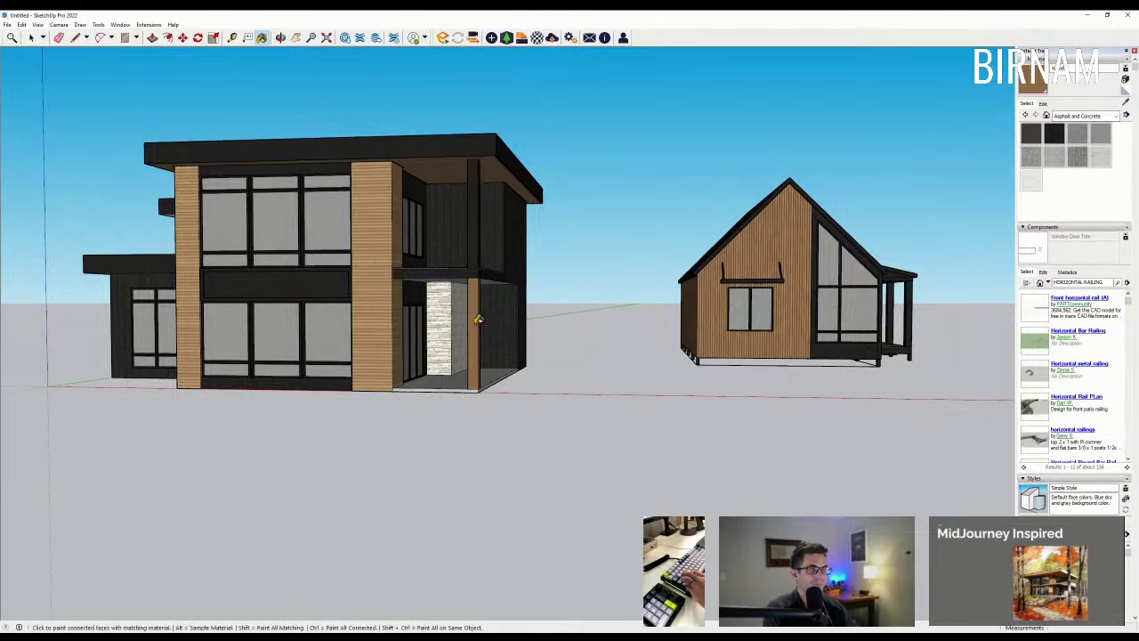
pyautogui.moveTo(479, 321)
pyautogui.mouseDown(button='middle')
pyautogui.moveTo(520, 331)
pyautogui.moveTo(546, 288)
pyautogui.mouseUp(button='middle')
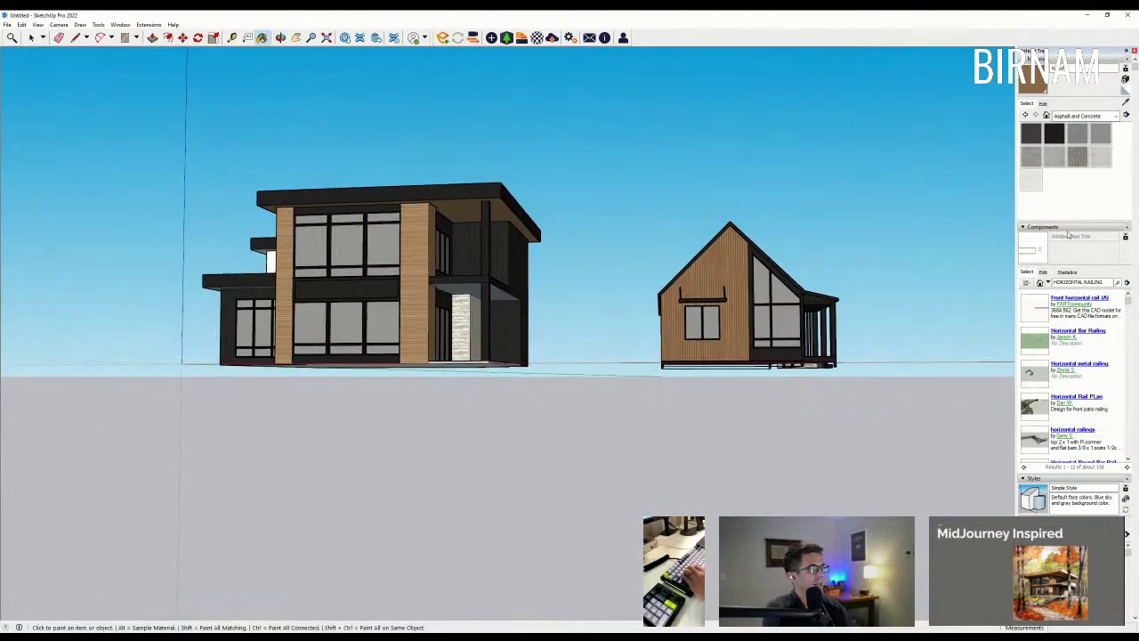
# Step: Insert the Horizontal Bar Railing component on the ground in front of the house
pyautogui.click(1046, 340)
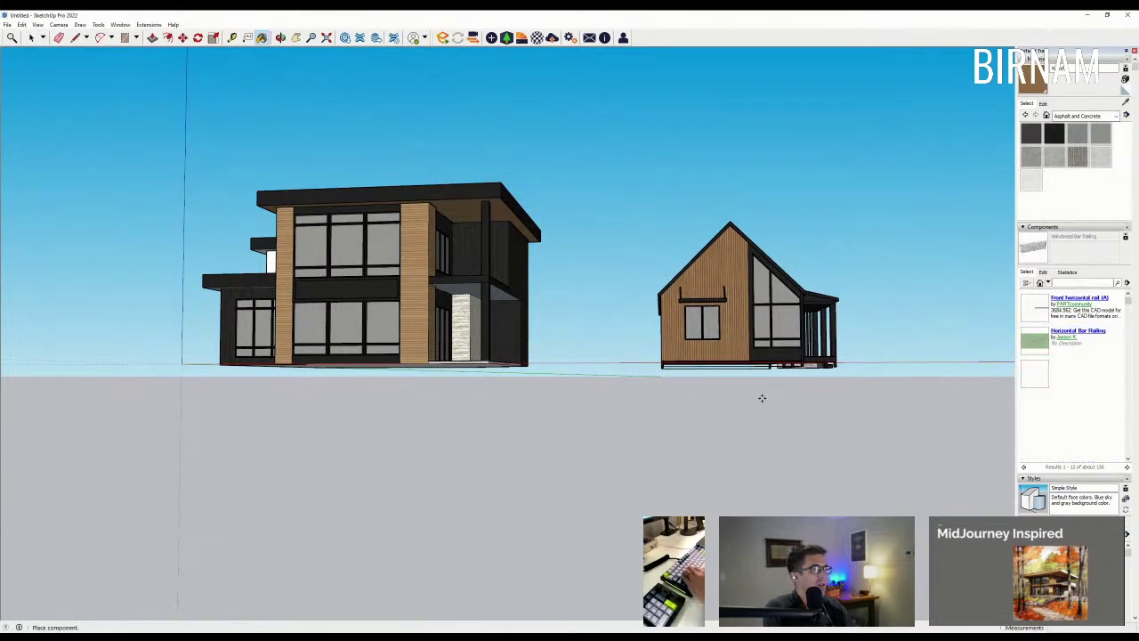
pyautogui.moveTo(760, 394); pyautogui.dragTo(447, 460, button='middle')
pyautogui.click(448, 460)
# Step: Move the horizontal bar railing from the ground onto the balcony's long outer edge, starting beside the corner post
pyautogui.scroll(5, 427, 485)
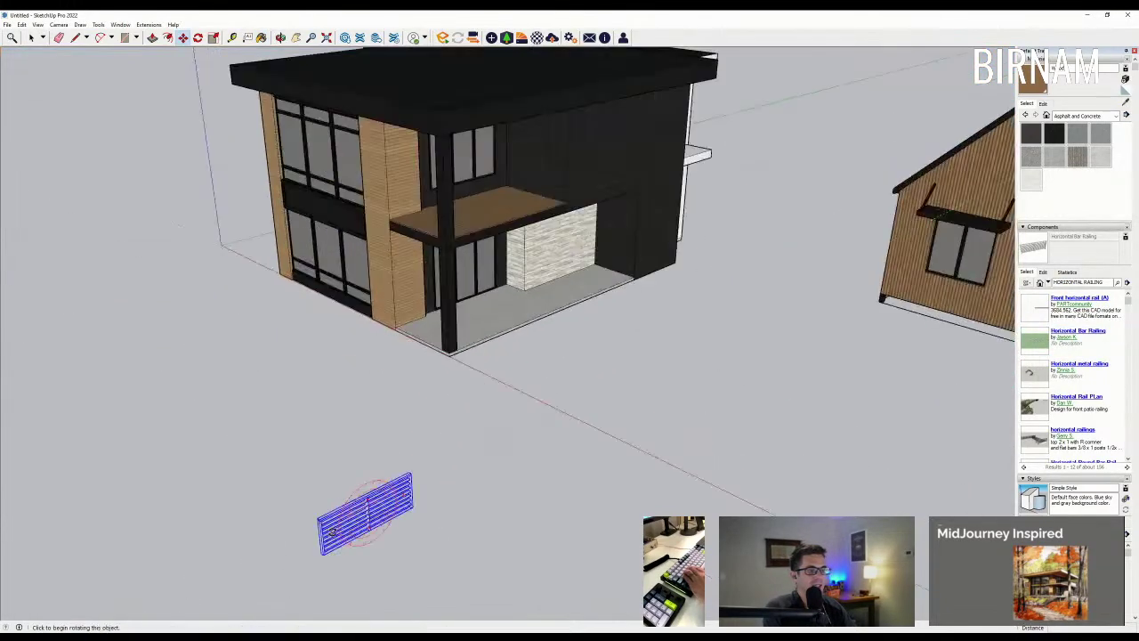
pyautogui.press('m')
pyautogui.click(322, 556)
pyautogui.scroll(-5, 321, 557)
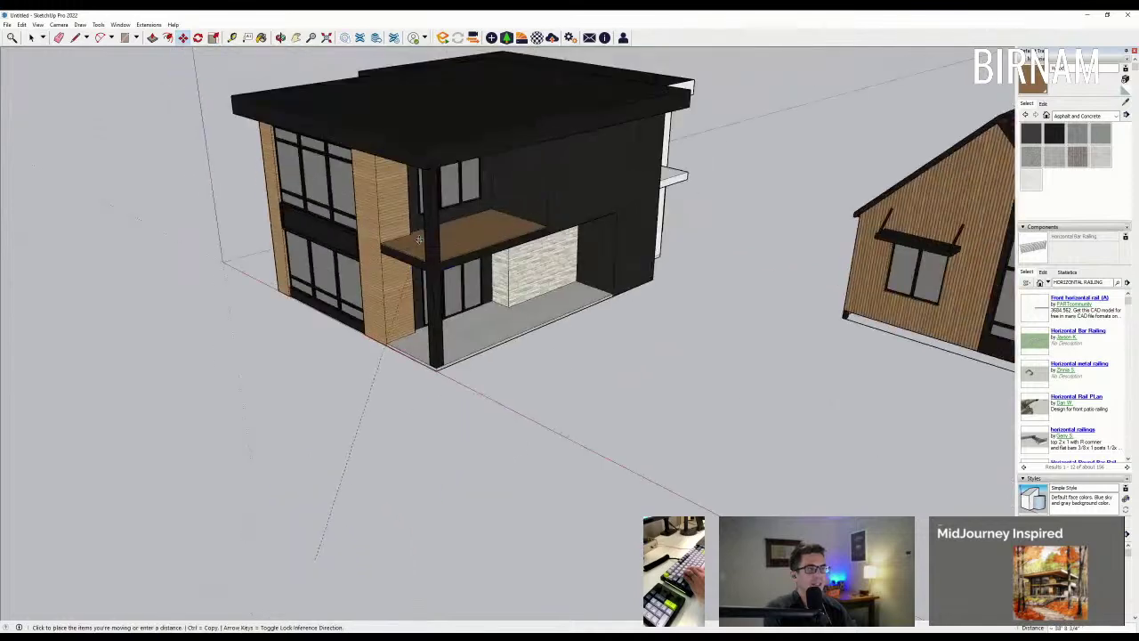
pyautogui.scroll(7, 439, 273)
pyautogui.scroll(5, 437, 273)
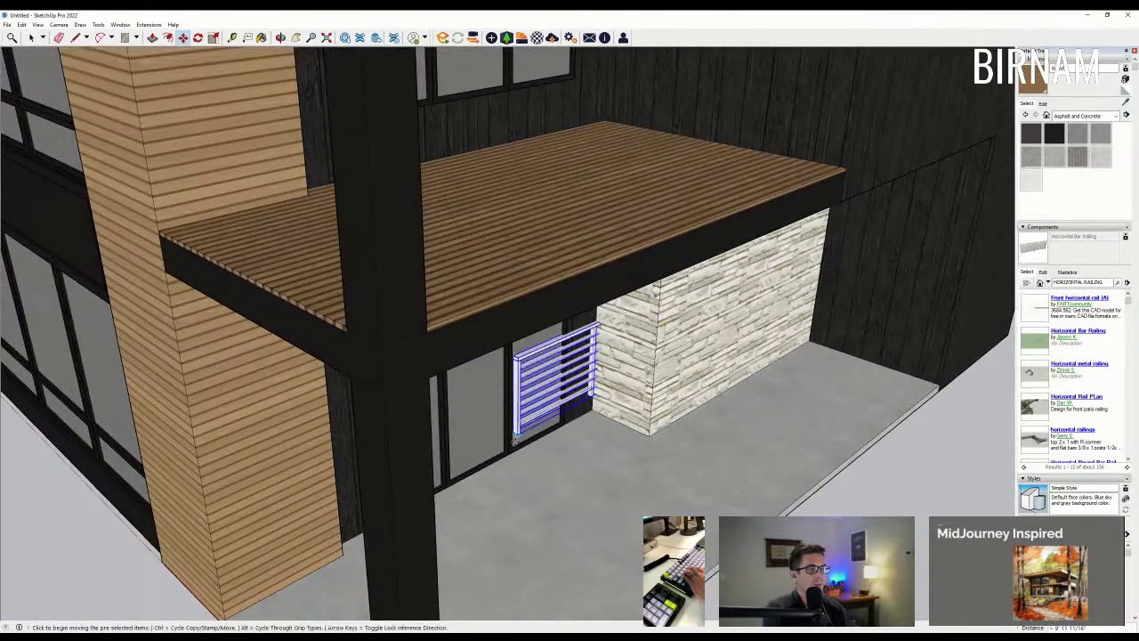
pyautogui.scroll(3, 517, 453)
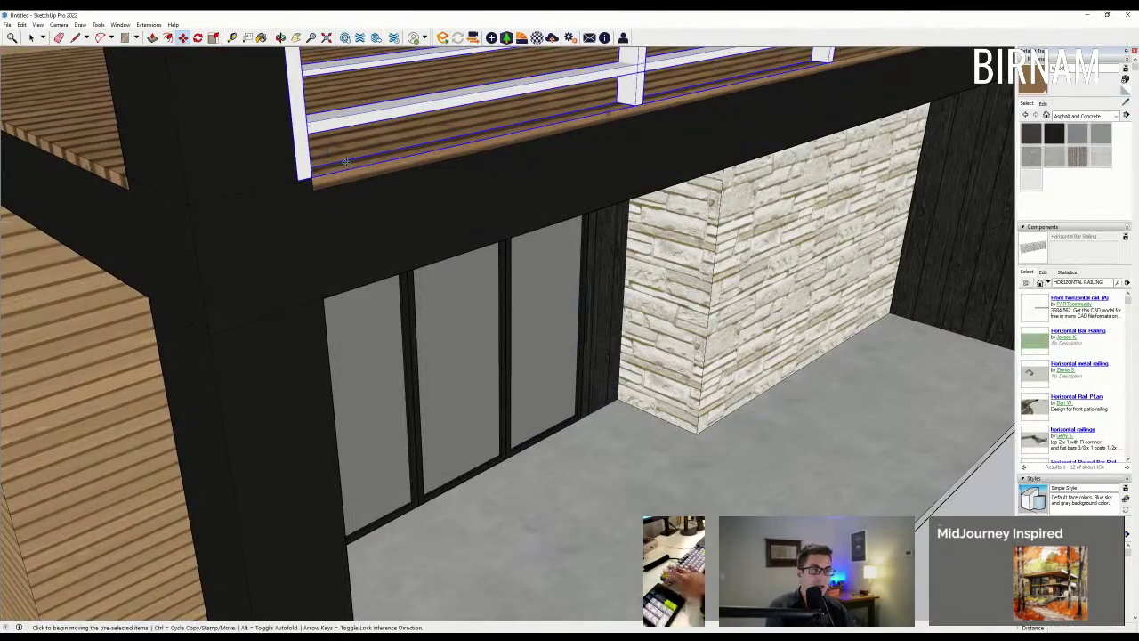
pyautogui.click(310, 180)
pyautogui.scroll(-2, 395, 187)
pyautogui.moveTo(395, 187); pyautogui.dragTo(484, 261, button='middle')
pyautogui.scroll(-3, 484, 261)
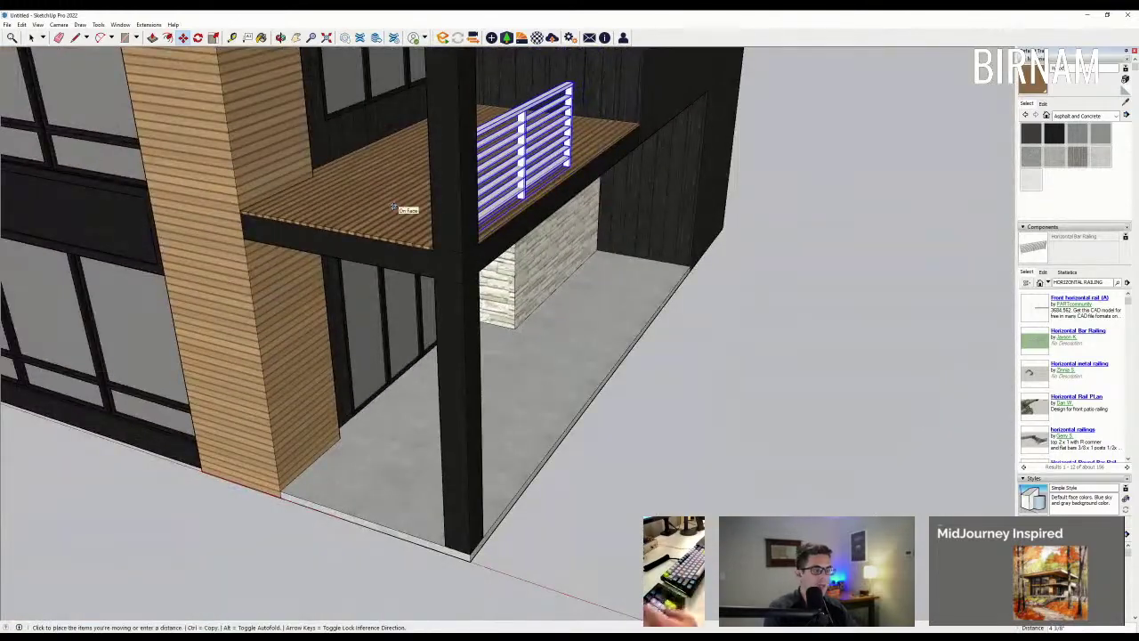
# Step: Try to extend the balcony railing with a second panel copied end to end, and delete that copy
pyautogui.moveTo(407, 208); pyautogui.dragTo(399, 234, button='middle')
pyautogui.moveTo(474, 216); pyautogui.dragTo(371, 181, button='middle')
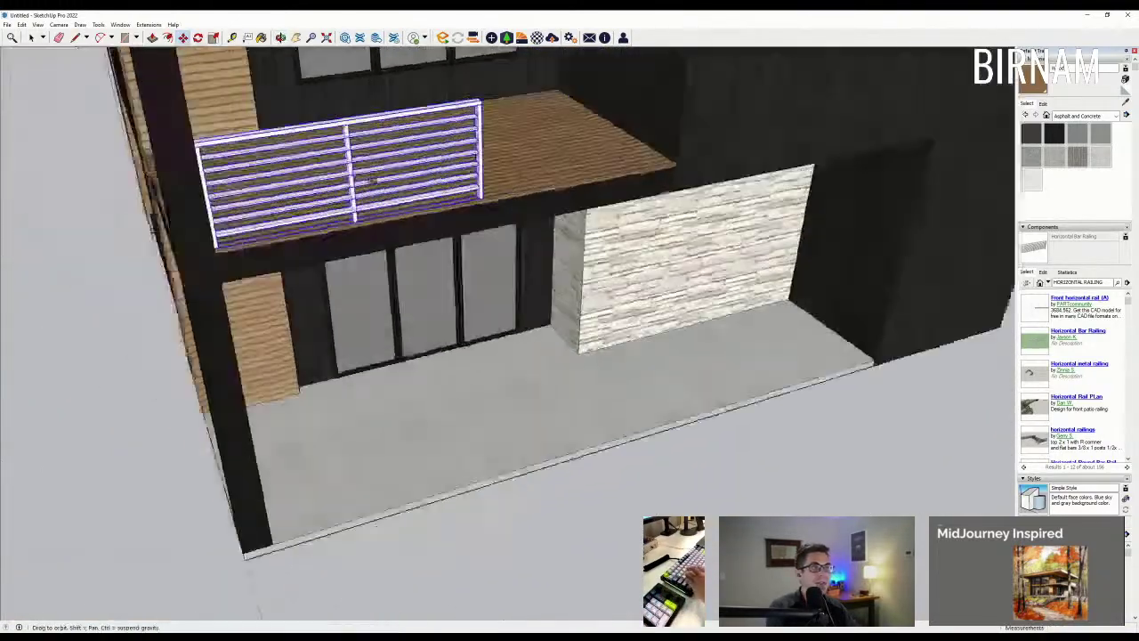
pyautogui.scroll(4, 222, 260)
pyautogui.press('ctrl')
pyautogui.scroll(-2, 686, 159)
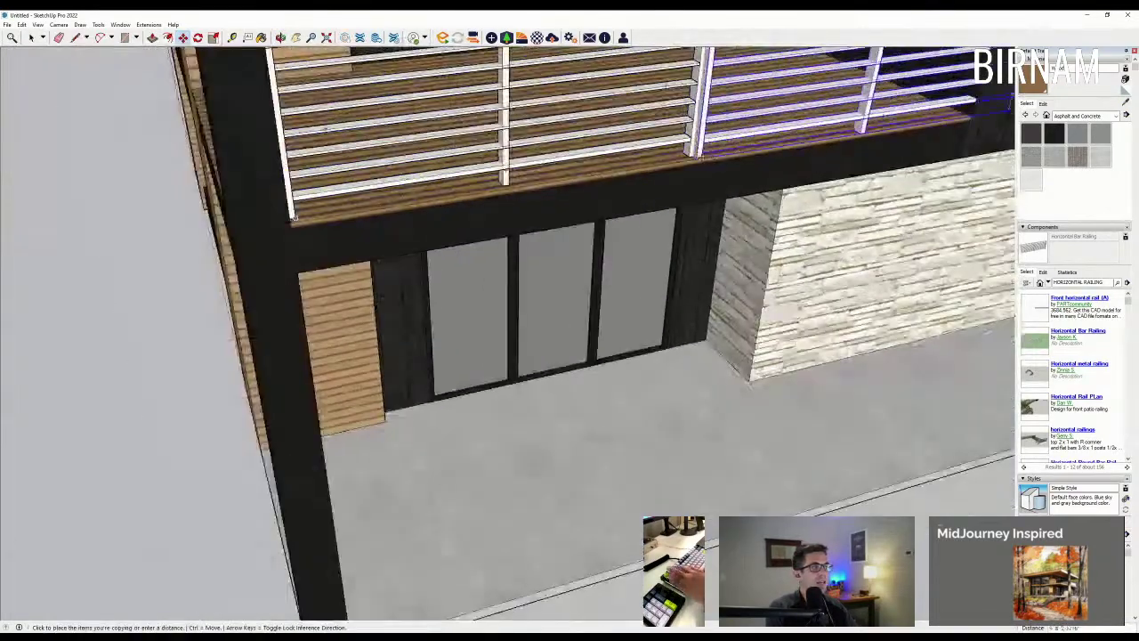
pyautogui.click(687, 160)
pyautogui.scroll(-4, 545, 233)
pyautogui.moveTo(544, 258); pyautogui.dragTo(626, 230, button='middle')
pyautogui.press('Delete')
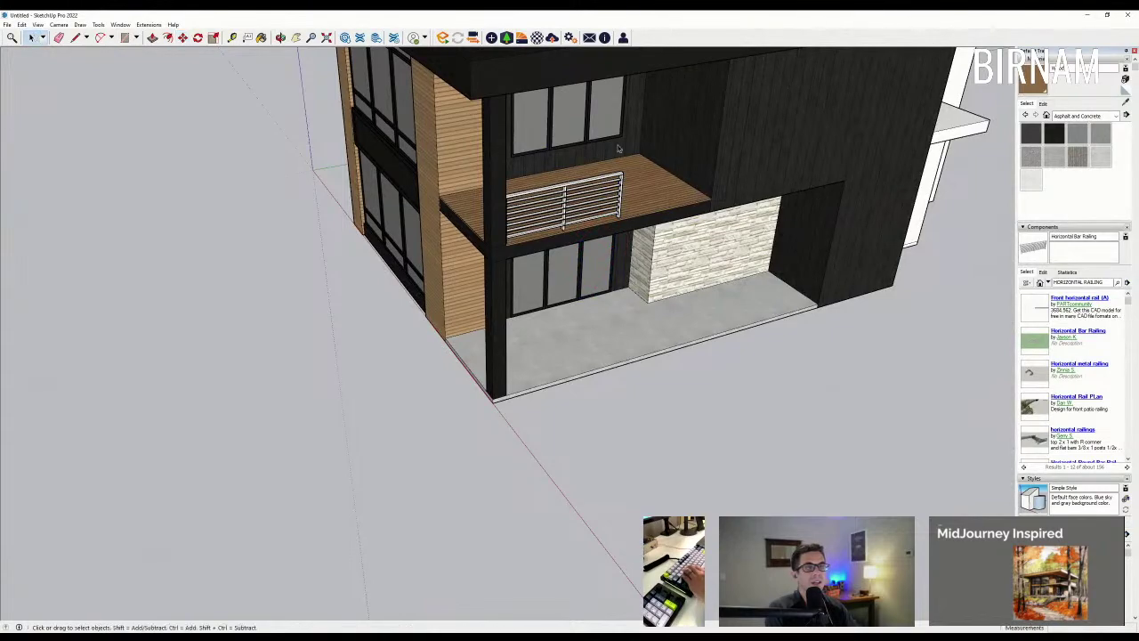
# Step: Scale the balcony railing lengthwise so it spans the long edge from the corner post to the house wall
pyautogui.scroll(2, 620, 151)
pyautogui.moveTo(614, 205); pyautogui.dragTo(530, 274, button='middle')
pyautogui.press('s')
pyautogui.scroll(3, 529, 275)
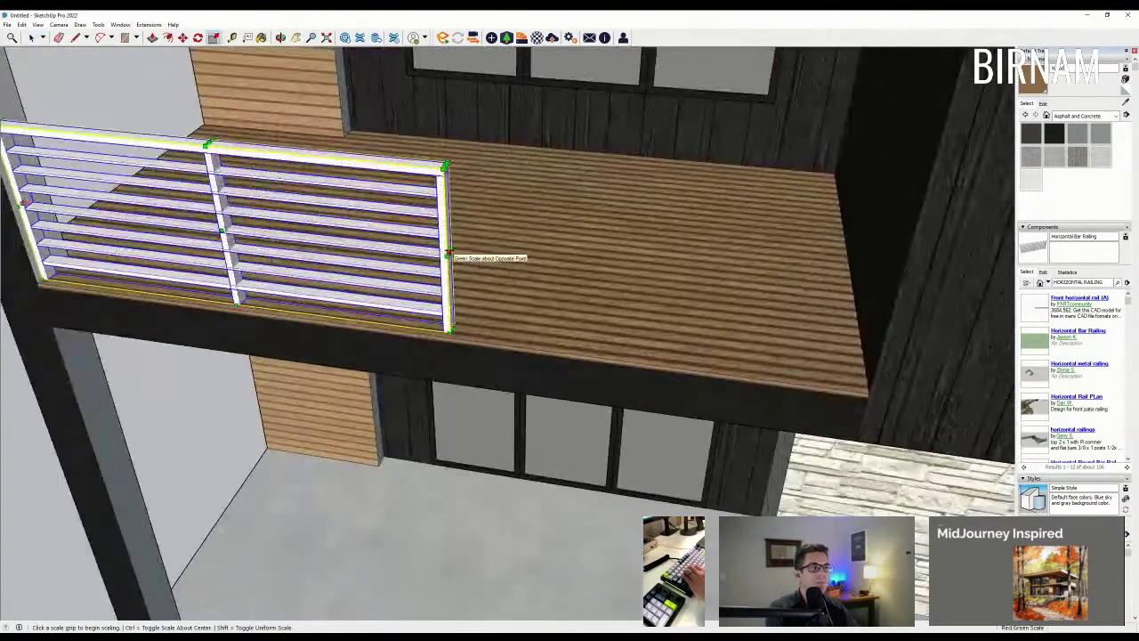
pyautogui.moveTo(448, 257); pyautogui.dragTo(823, 286)
pyautogui.moveTo(823, 286); pyautogui.dragTo(525, 305, button='middle')
pyautogui.press('space')
pyautogui.click(82, 258)
pyautogui.scroll(-2, 454, 334)
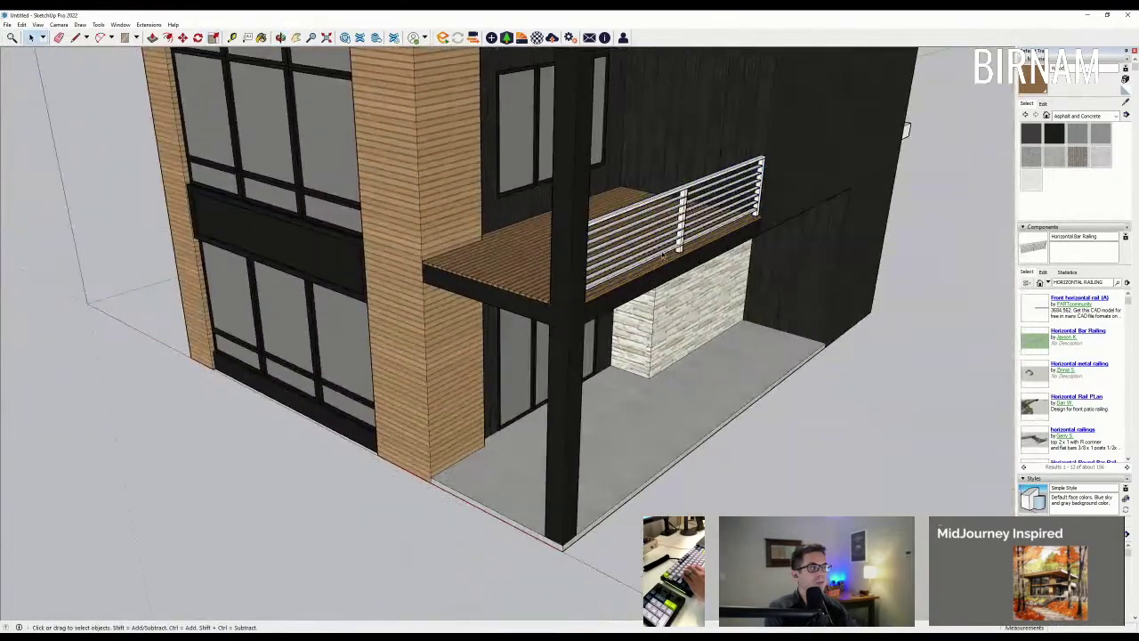
# Step: Copy the stretched railing across the balcony to the house side of the deck
pyautogui.click(662, 256)
pyautogui.moveTo(662, 256); pyautogui.dragTo(674, 299, button='middle')
pyautogui.press('m')
pyautogui.press('ctrl')
pyautogui.click(668, 260)
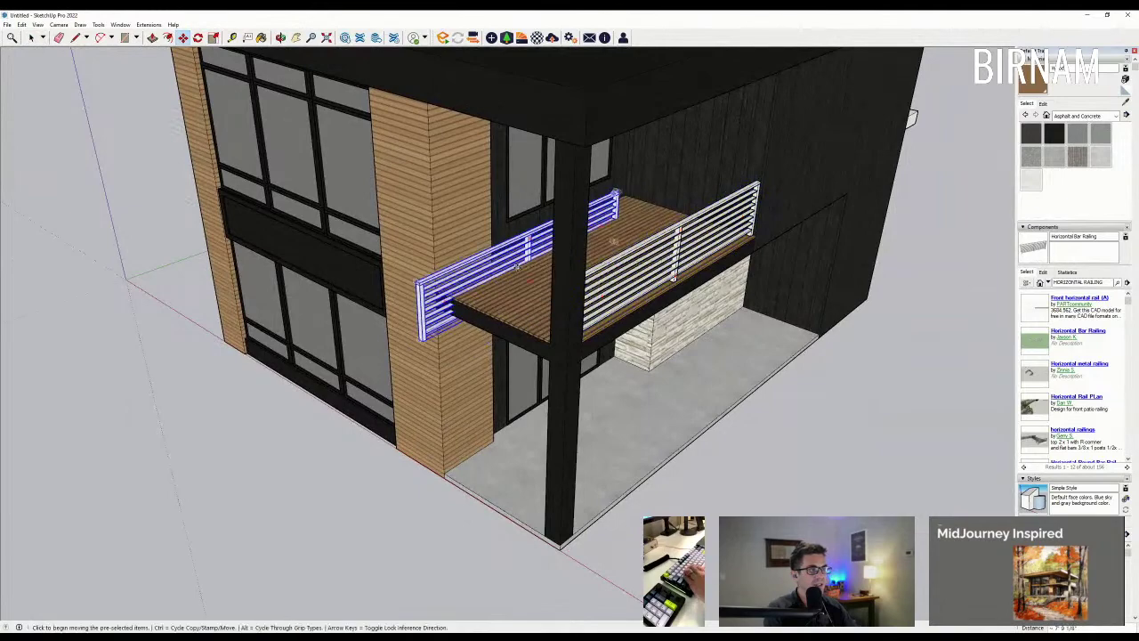
pyautogui.scroll(2, 414, 281)
pyautogui.scroll(2, 415, 279)
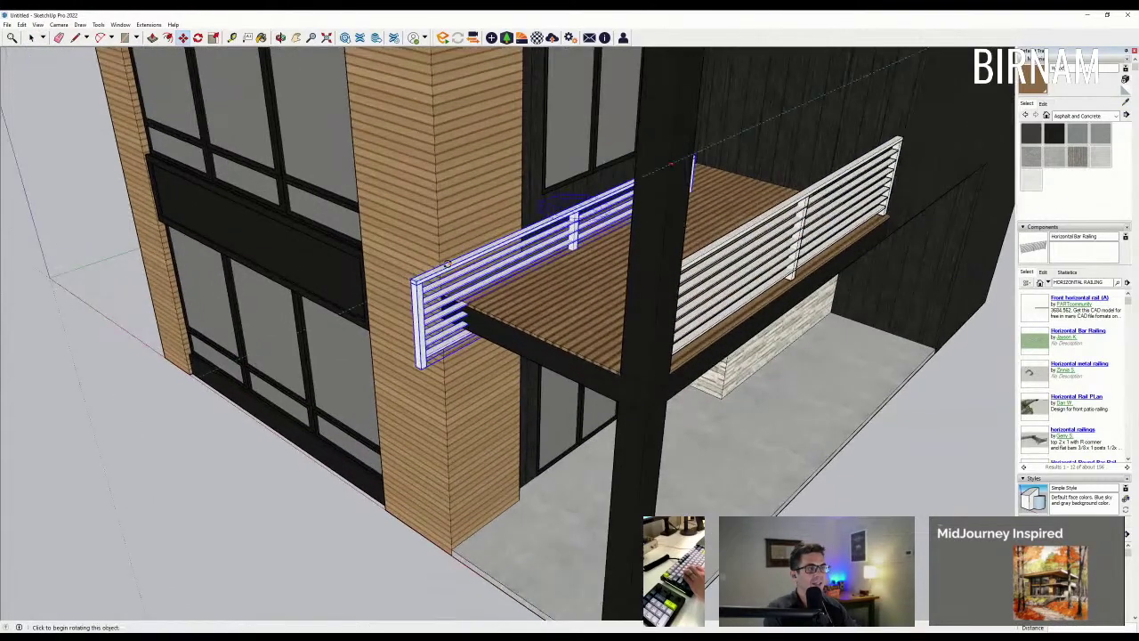
# Step: Rotate the copied railing a quarter turn and move it onto the balcony's short front edge against the corner post
pyautogui.click(447, 263)
pyautogui.scroll(-2, 612, 356)
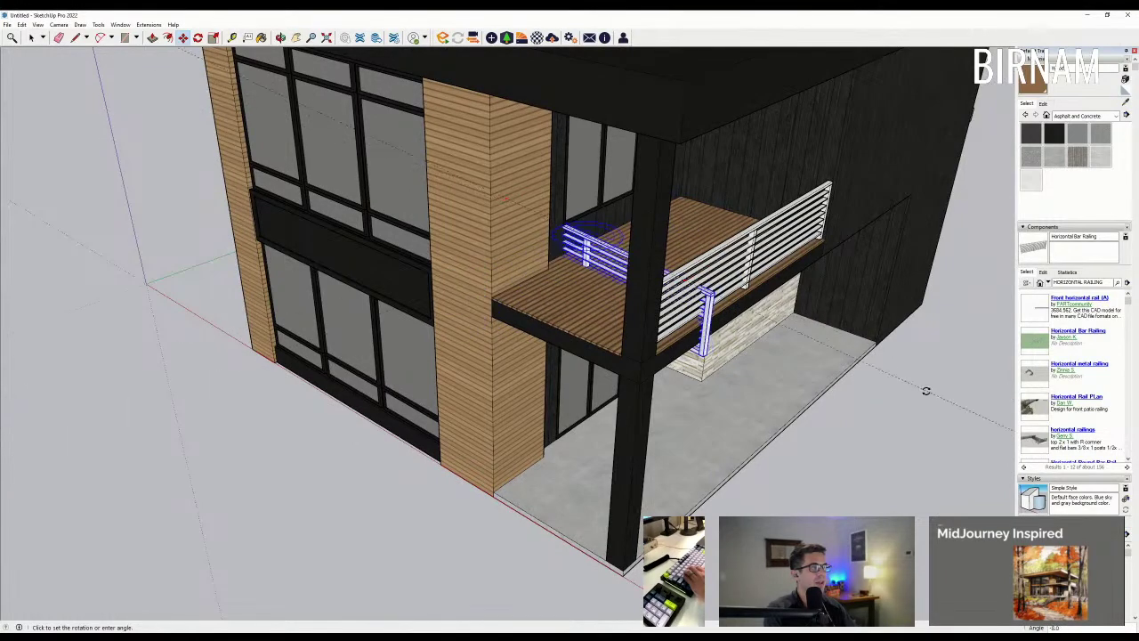
pyautogui.scroll(2, 761, 361)
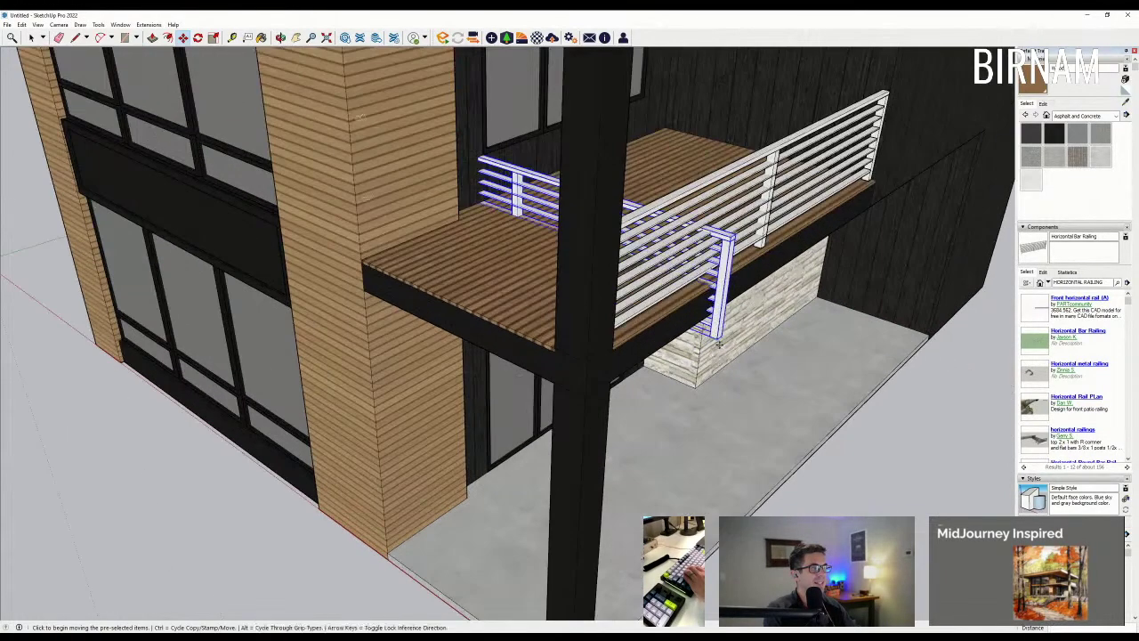
pyautogui.click(730, 348)
pyautogui.click(558, 346)
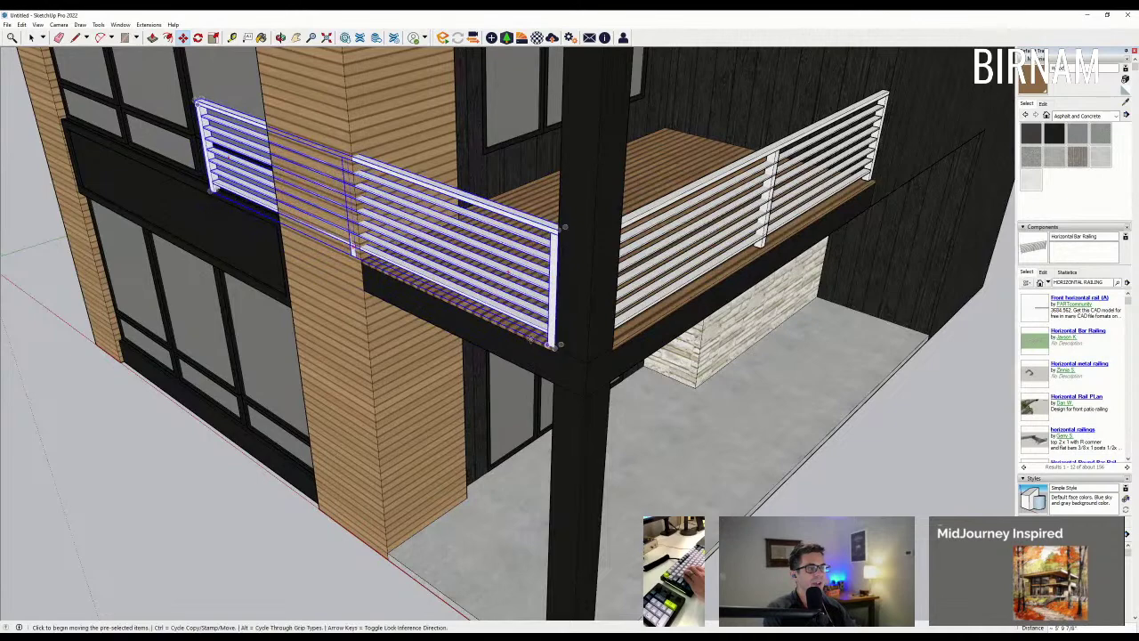
pyautogui.moveTo(534, 356); pyautogui.dragTo(676, 385, button='middle')
# Step: Scale the front railing shorter so it ends at the wood-clad column instead of running past it
pyautogui.click(32, 37)
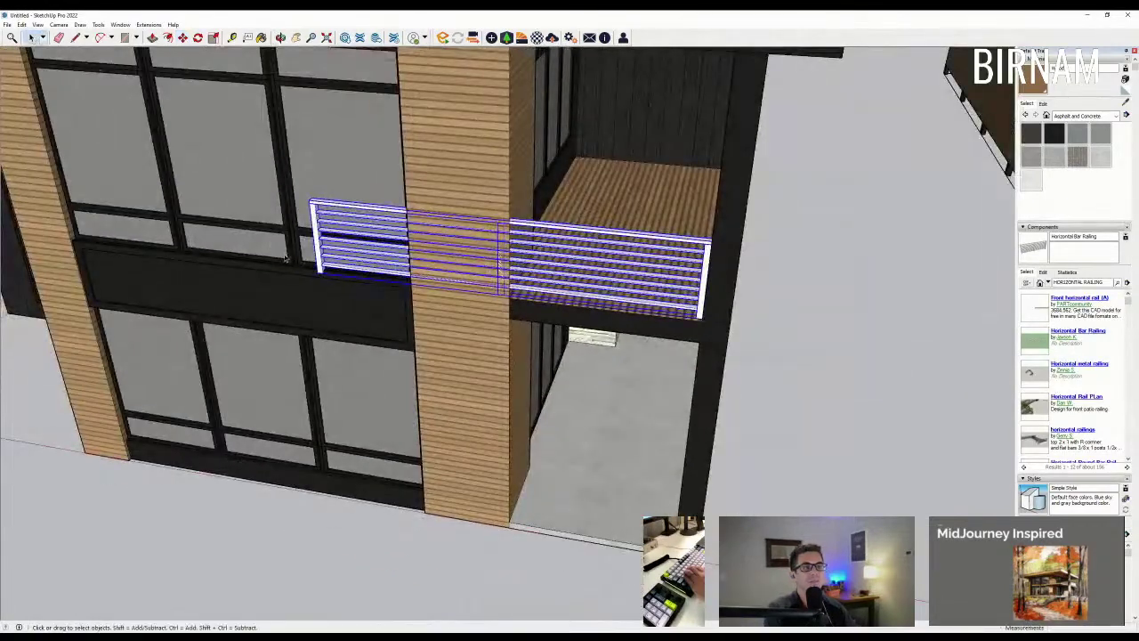
pyautogui.moveTo(152, 134); pyautogui.dragTo(365, 59, button='middle')
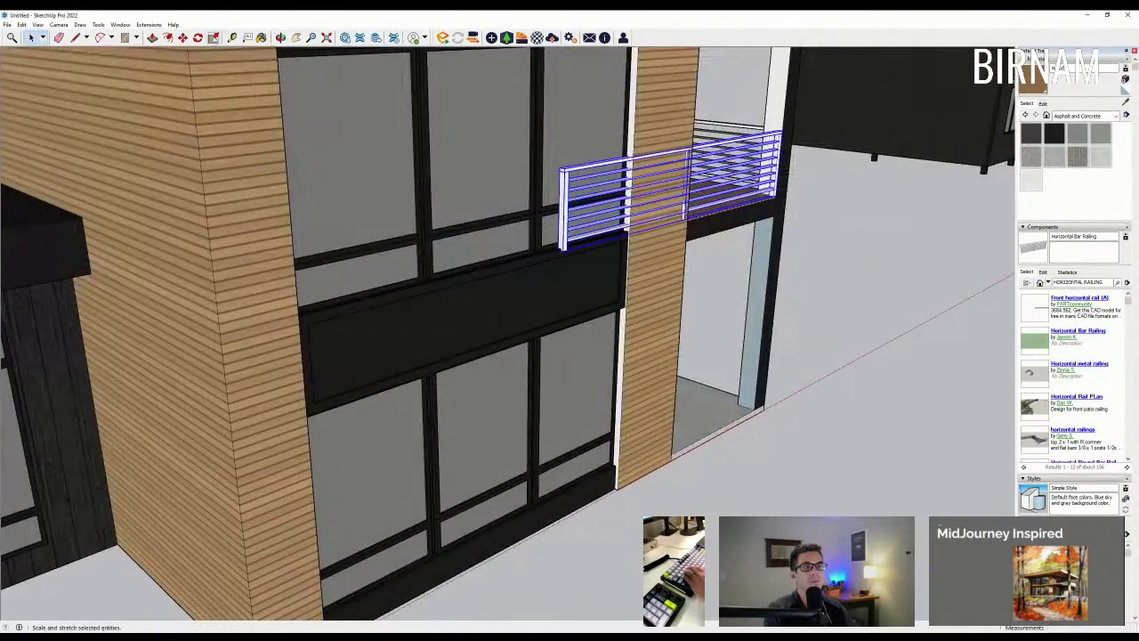
pyautogui.click(215, 39)
pyautogui.scroll(2, 568, 214)
pyautogui.click(565, 213)
pyautogui.click(741, 181)
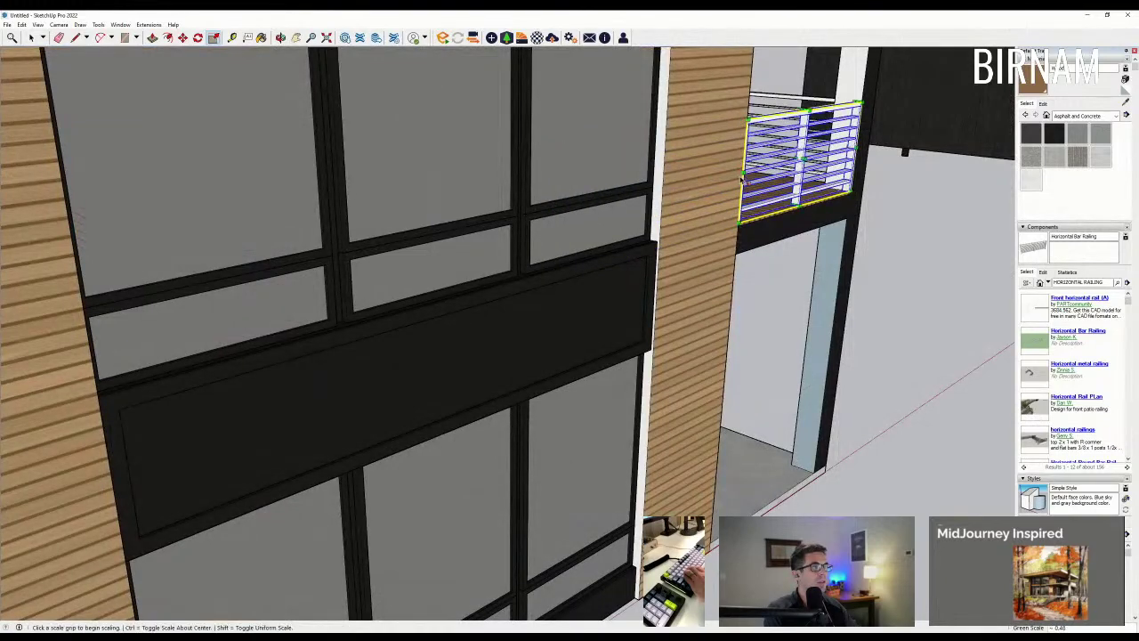
pyautogui.scroll(-10, 741, 178)
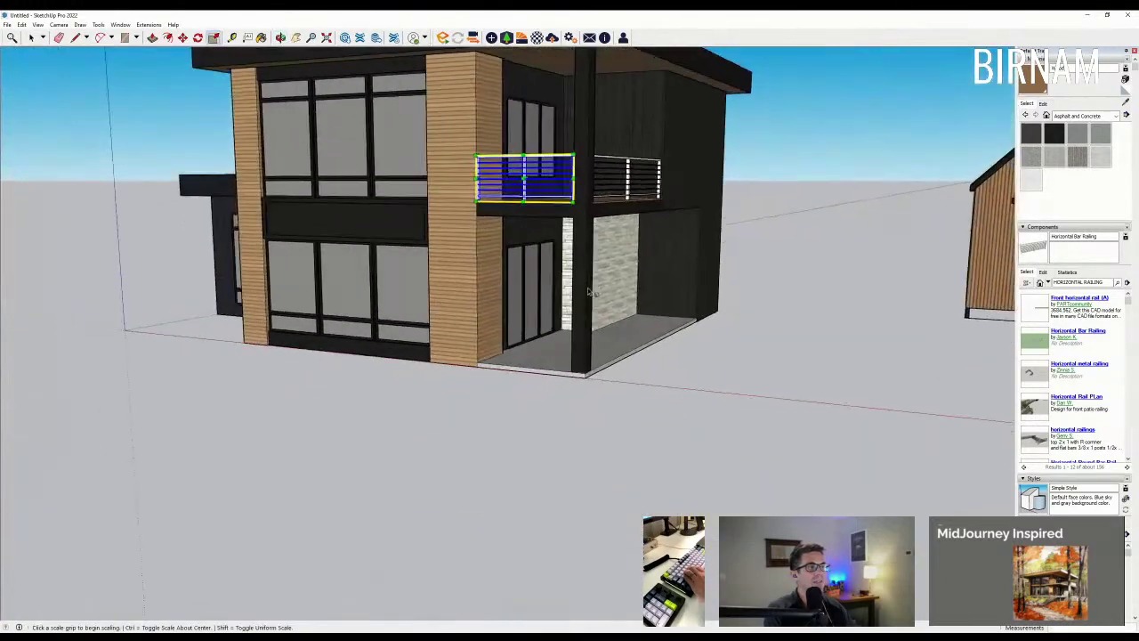
# Step: Sample the house's black material and paint both balcony railings with it
pyautogui.scroll(3, 568, 155)
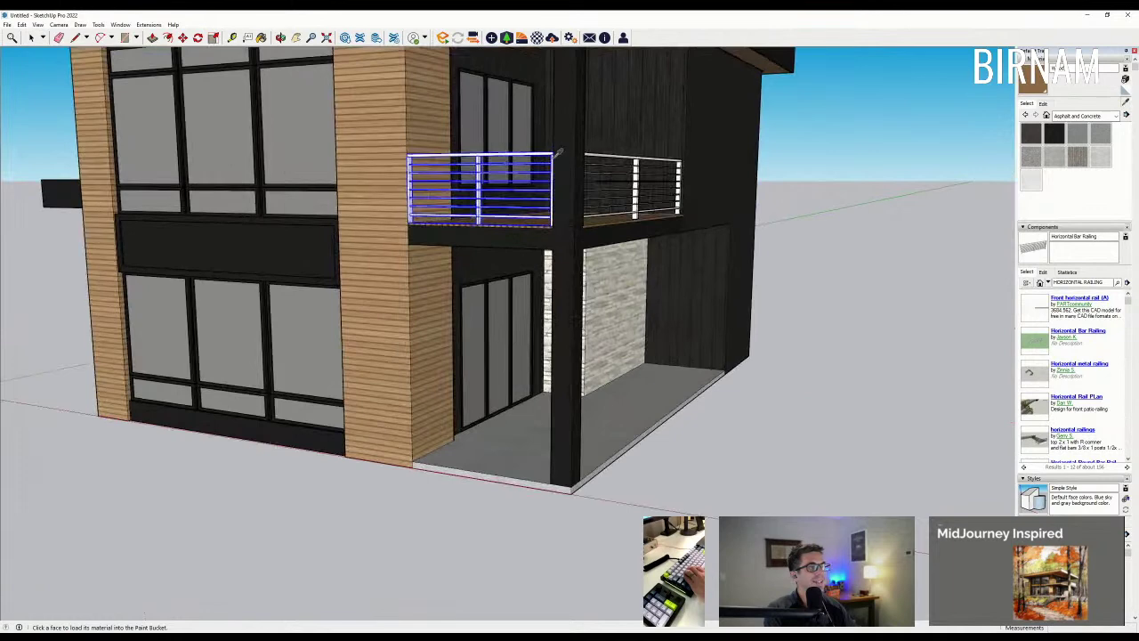
pyautogui.press('b')
pyautogui.scroll(6, 529, 142)
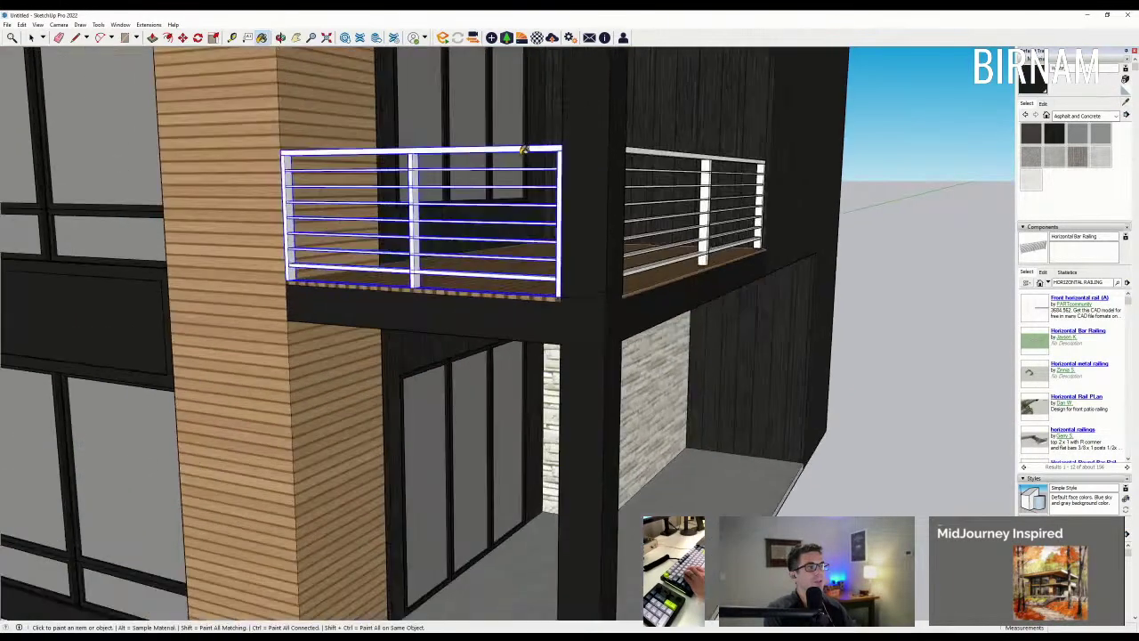
pyautogui.click(529, 143)
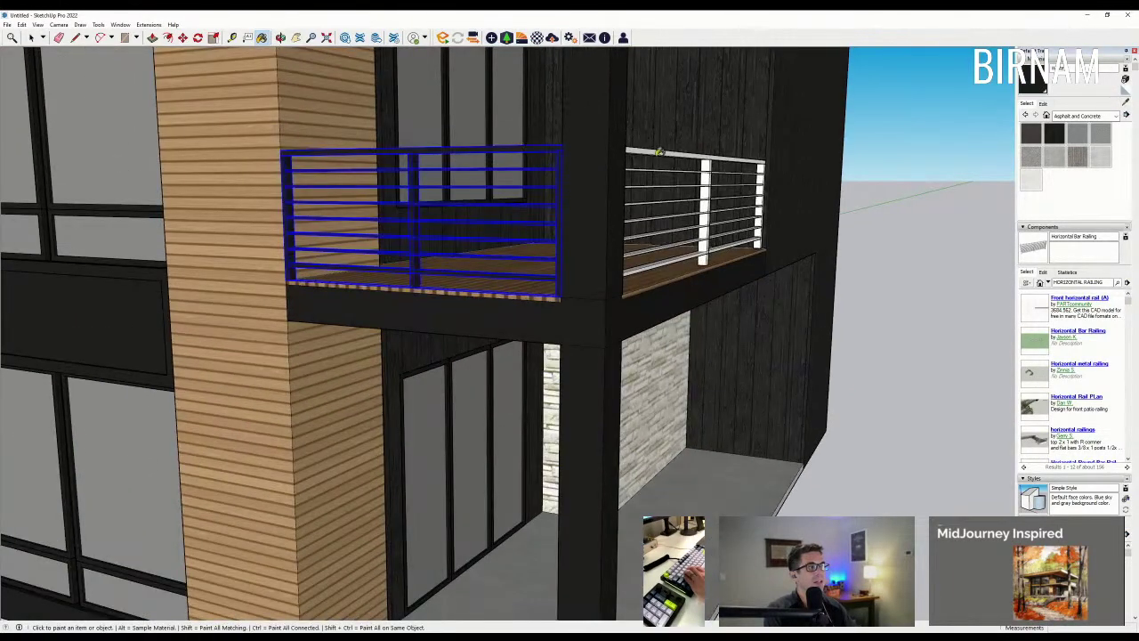
pyautogui.click(672, 150)
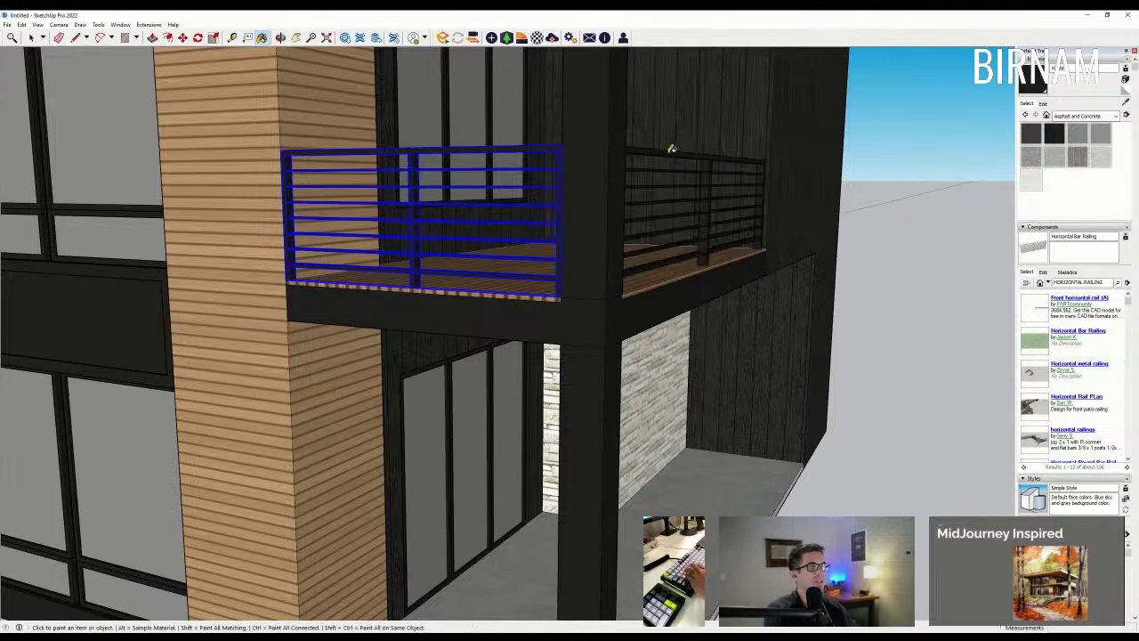
pyautogui.scroll(-8, 672, 150)
pyautogui.click(33, 39)
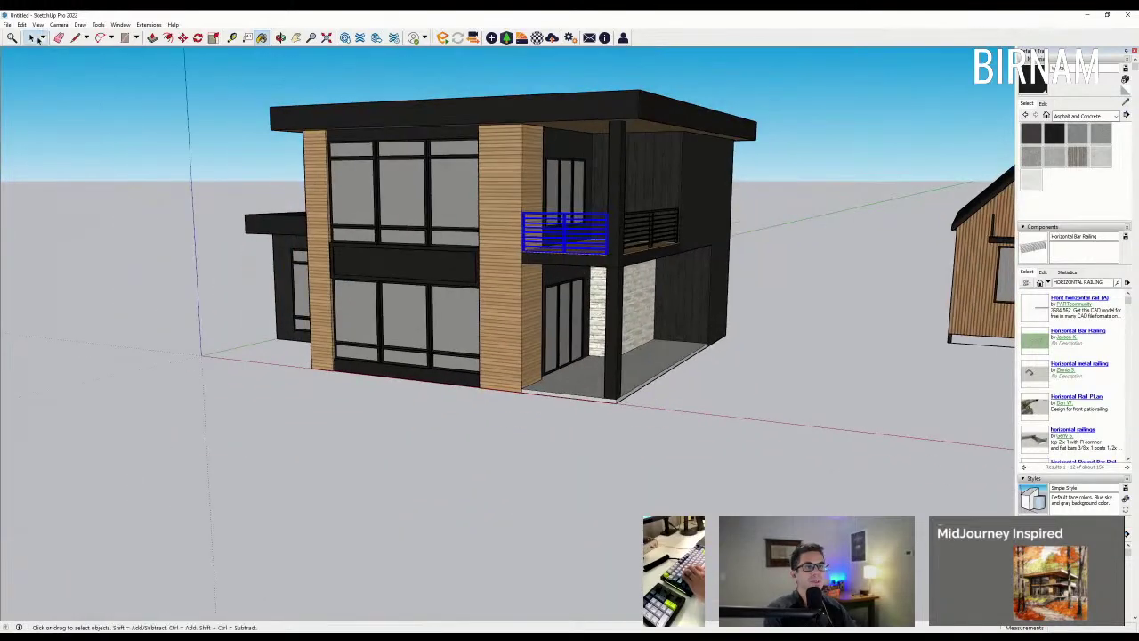
pyautogui.click(163, 193)
# Step: Copy one panel of the upper balcony window onto the face of the ground-floor stone wall
pyautogui.scroll(-2, 614, 361)
pyautogui.moveTo(641, 374); pyautogui.dragTo(375, 329, button='middle')
pyautogui.scroll(-3, 565, 348)
pyautogui.scroll(-2, 375, 328)
pyautogui.scroll(-1, 375, 329)
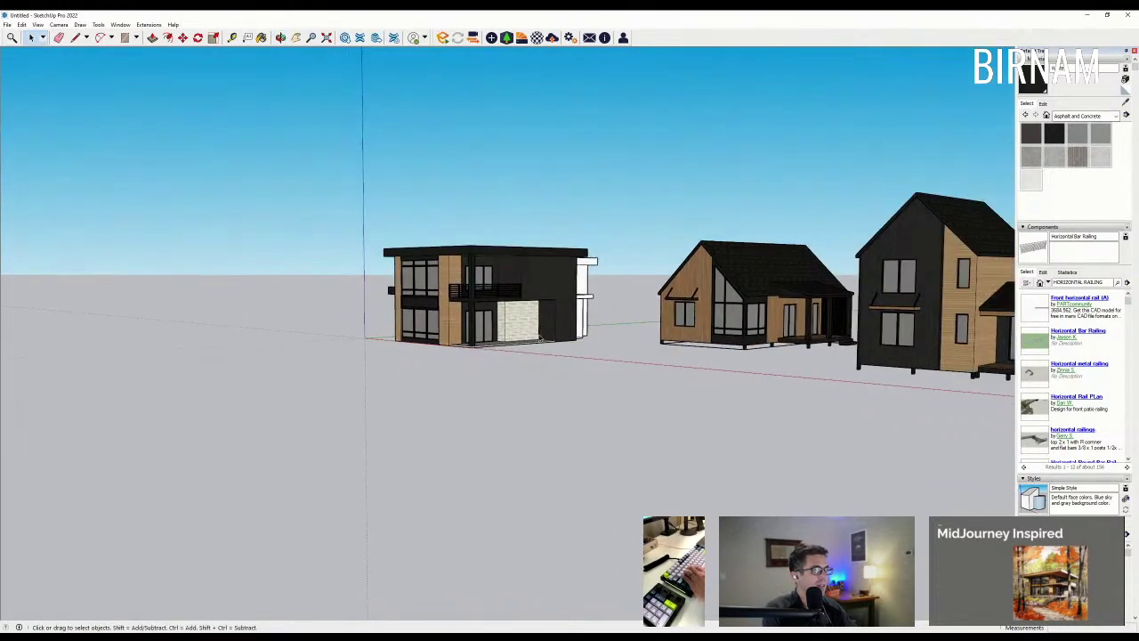
pyautogui.moveTo(298, 325); pyautogui.dragTo(485, 266, button='middle')
pyautogui.scroll(2, 408, 312)
pyautogui.scroll(3, 469, 269)
pyautogui.scroll(5, 475, 222)
pyautogui.press('m')
pyautogui.press('ctrl')
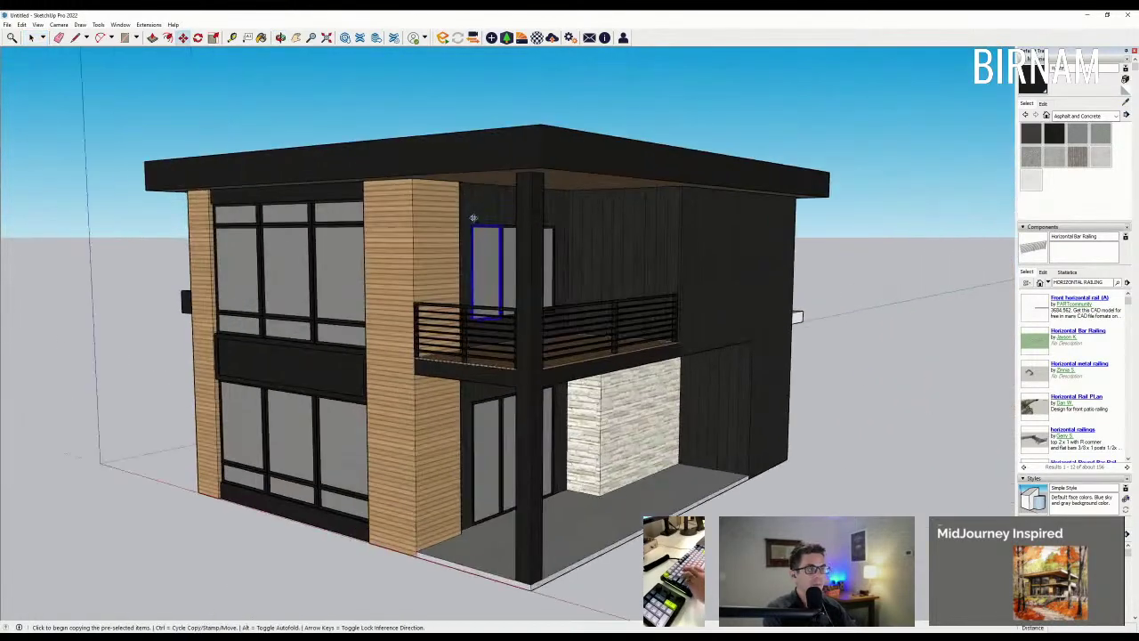
pyautogui.moveTo(472, 225); pyautogui.dragTo(606, 381)
pyautogui.scroll(5, 535, 351)
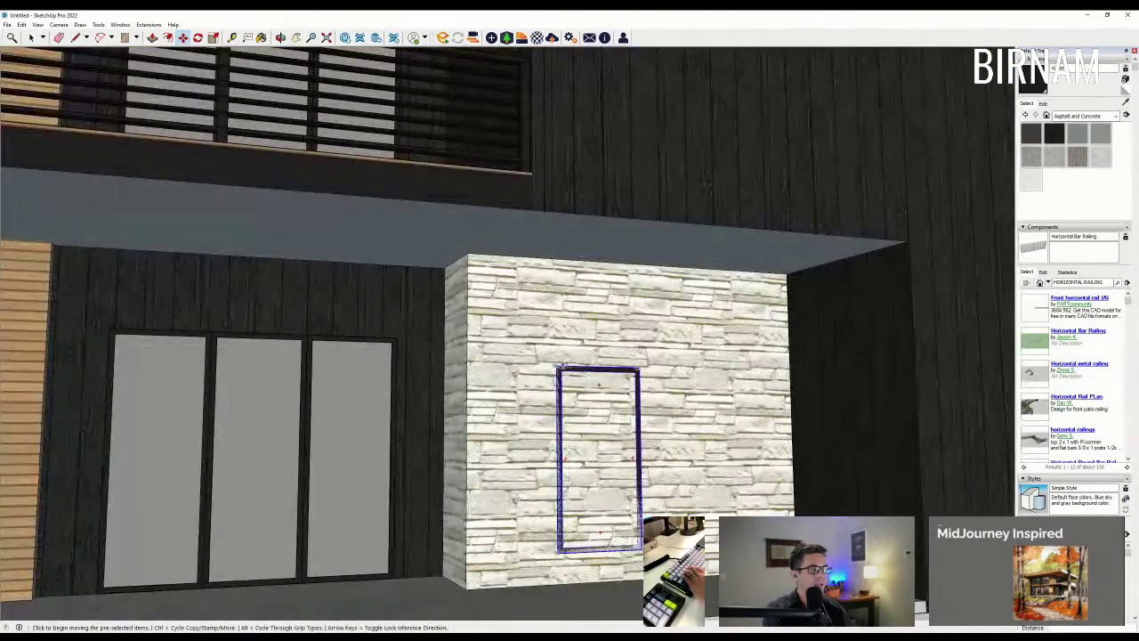
# Step: Move the copied window panel higher on the stone wall
pyautogui.click(560, 366)
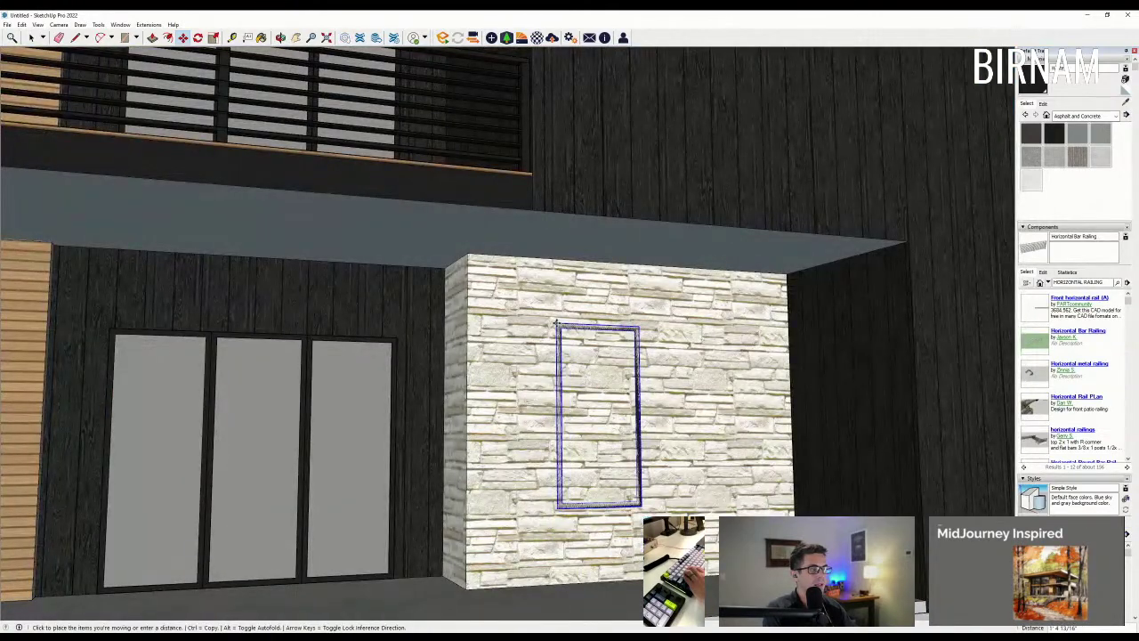
pyautogui.moveTo(558, 328); pyautogui.dragTo(501, 333, button='middle')
pyautogui.click(458, 351)
pyautogui.click(460, 362)
pyautogui.scroll(-3, 459, 363)
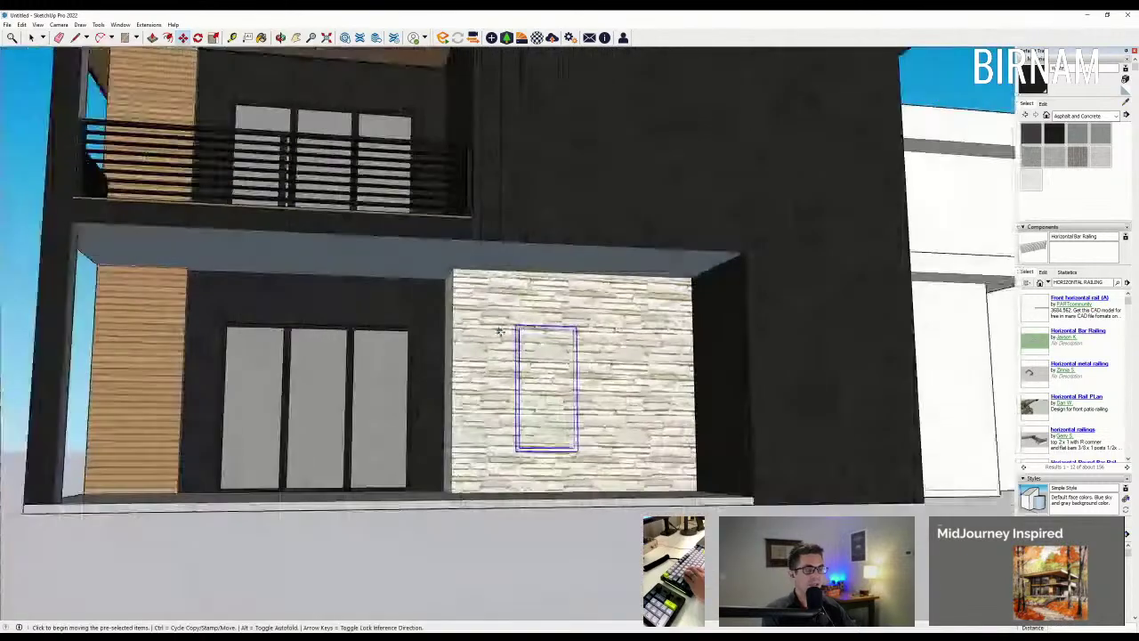
# Step: Shorten the window panel on the stone wall by raising its bottom frame 24 inches
pyautogui.click(33, 39)
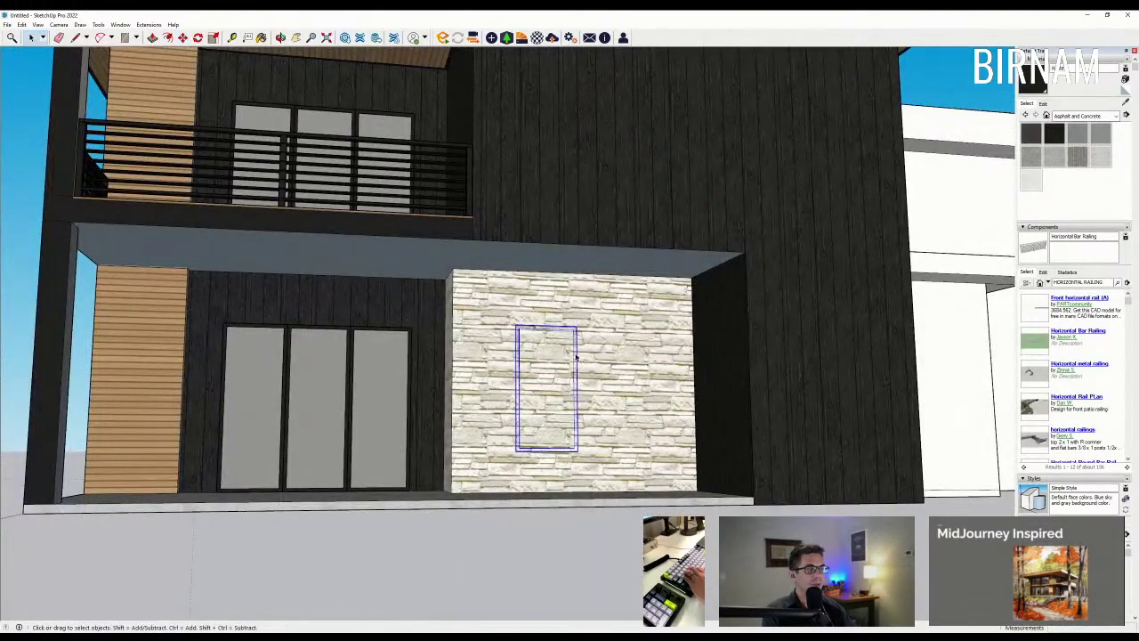
pyautogui.doubleClick(561, 453)
pyautogui.moveTo(490, 466); pyautogui.dragTo(615, 419)
pyautogui.moveTo(597, 418); pyautogui.dragTo(598, 432, button='middle')
pyautogui.press('m')
pyautogui.click(609, 411)
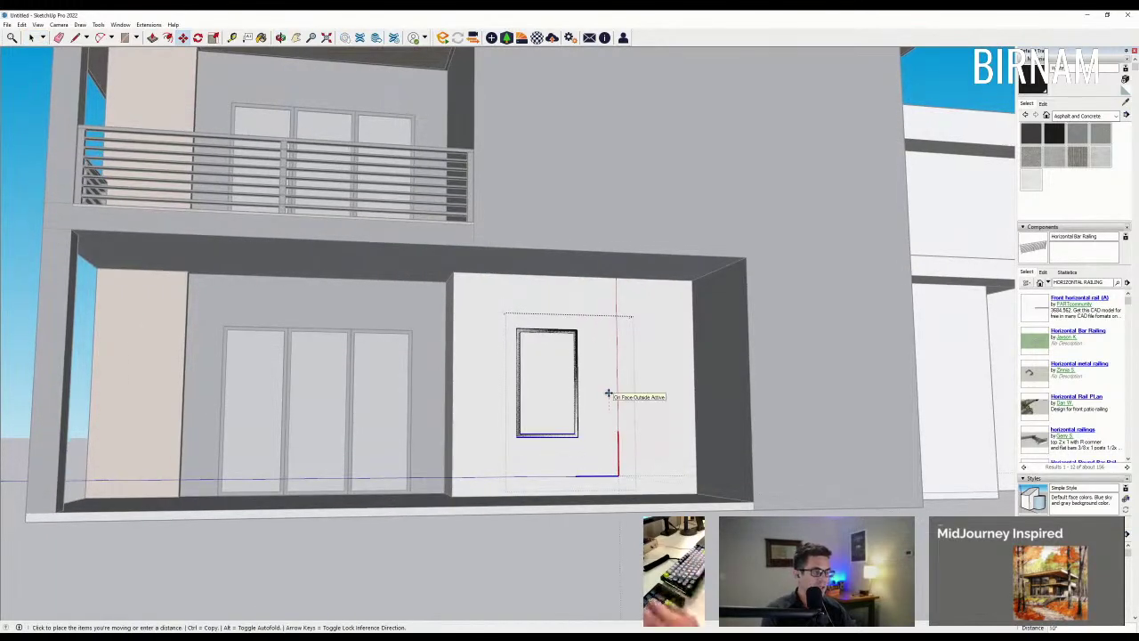
pyautogui.write('24')
pyautogui.press('Return')
pyautogui.click(32, 38)
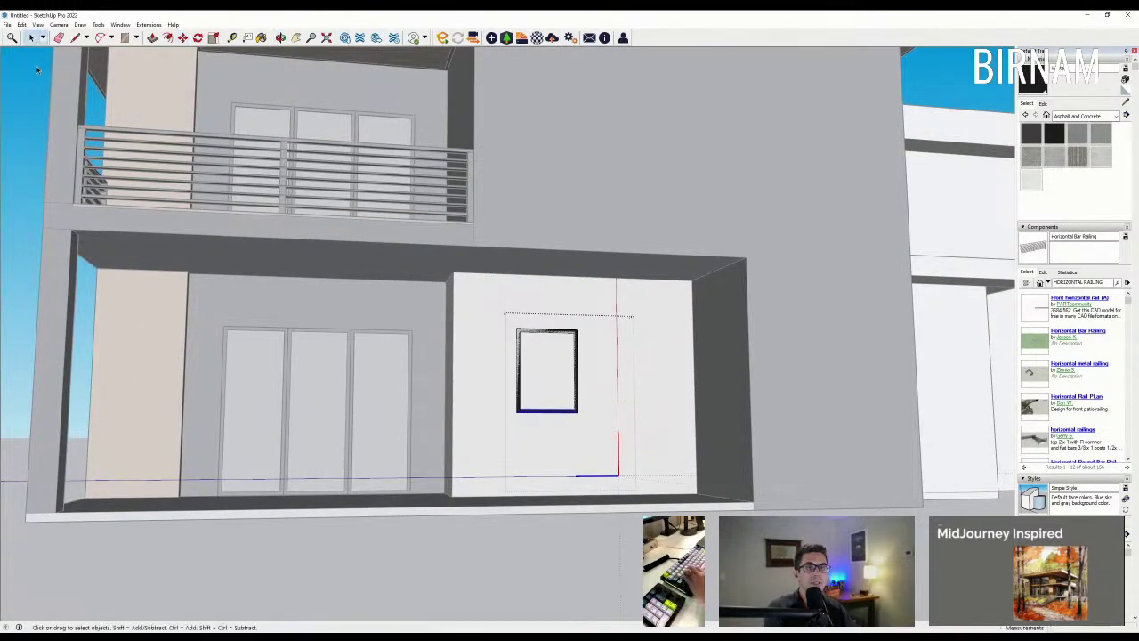
# Step: Copy the stone wall's window panel twice, placing the copies side by side to form a three-panel window
pyautogui.click(517, 333)
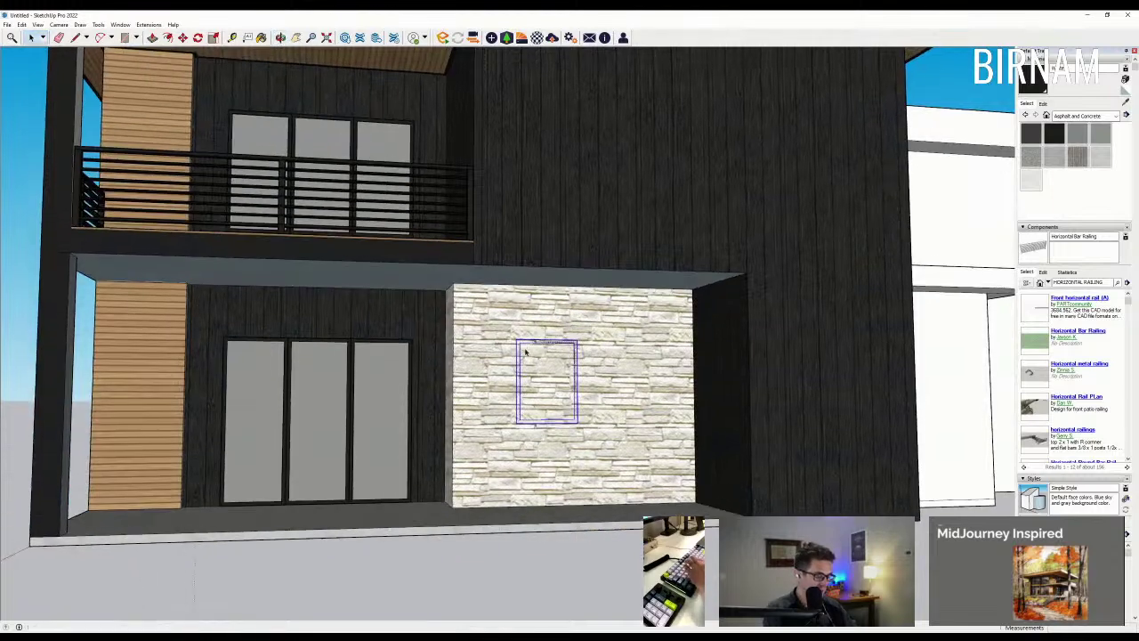
pyautogui.press('m')
pyautogui.click(515, 339)
pyautogui.press('ctrl')
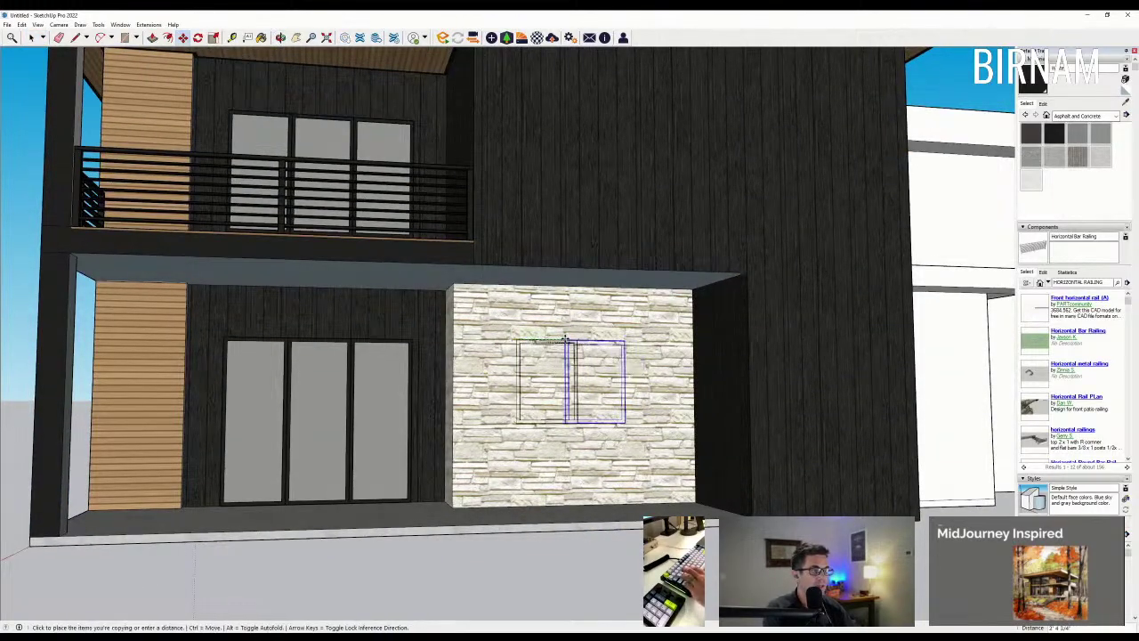
pyautogui.click(576, 341)
pyautogui.press('ctrl')
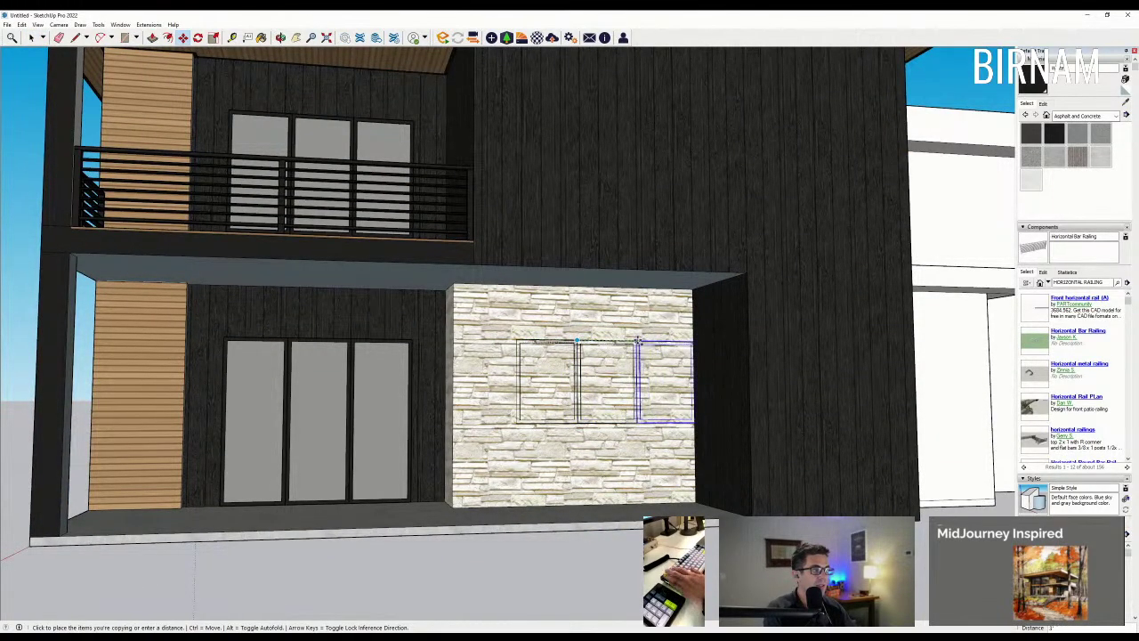
pyautogui.click(637, 341)
pyautogui.press('space')
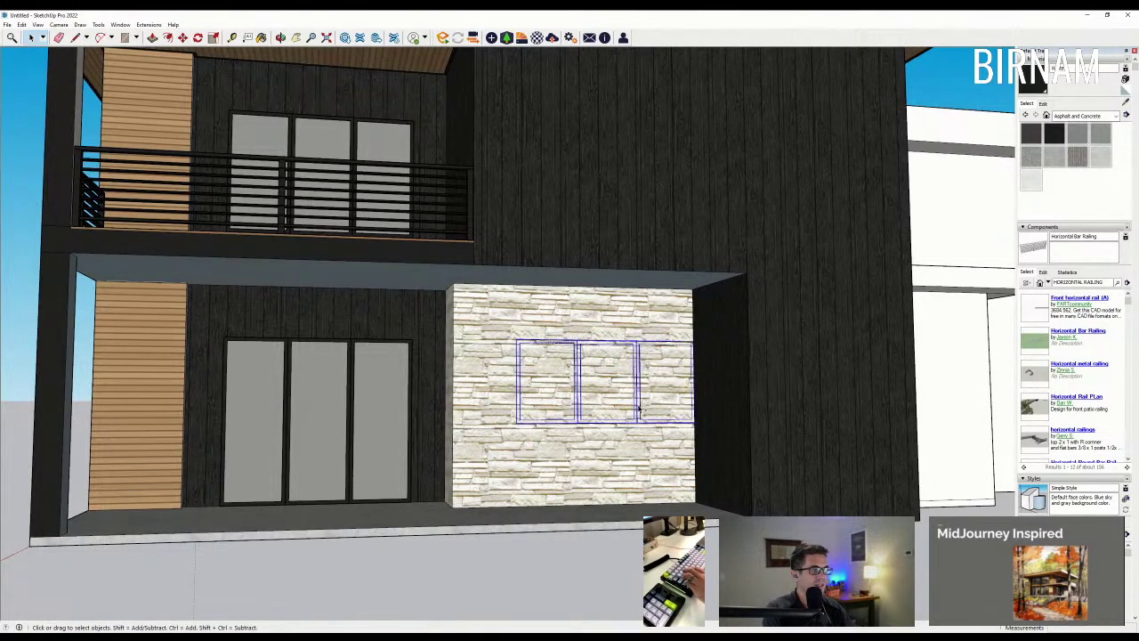
# Step: Move the three window panels sideways together so they sit centred on the stone wall
pyautogui.moveTo(639, 410); pyautogui.dragTo(643, 427, button='middle')
pyautogui.press('m')
pyautogui.click(637, 356)
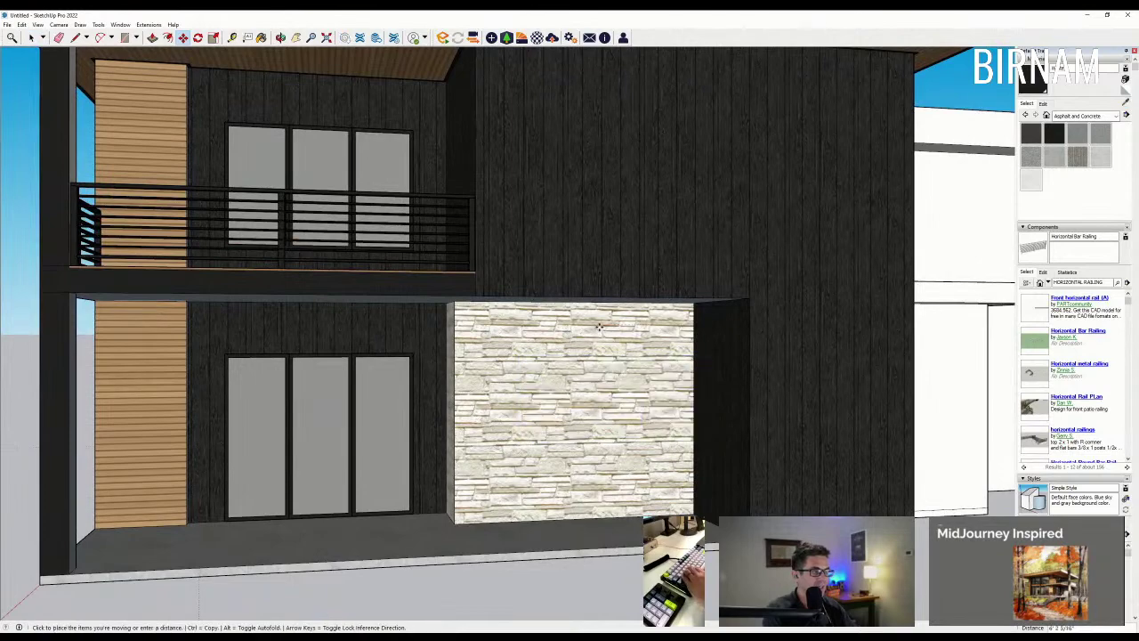
pyautogui.moveTo(624, 316); pyautogui.dragTo(552, 318, button='middle')
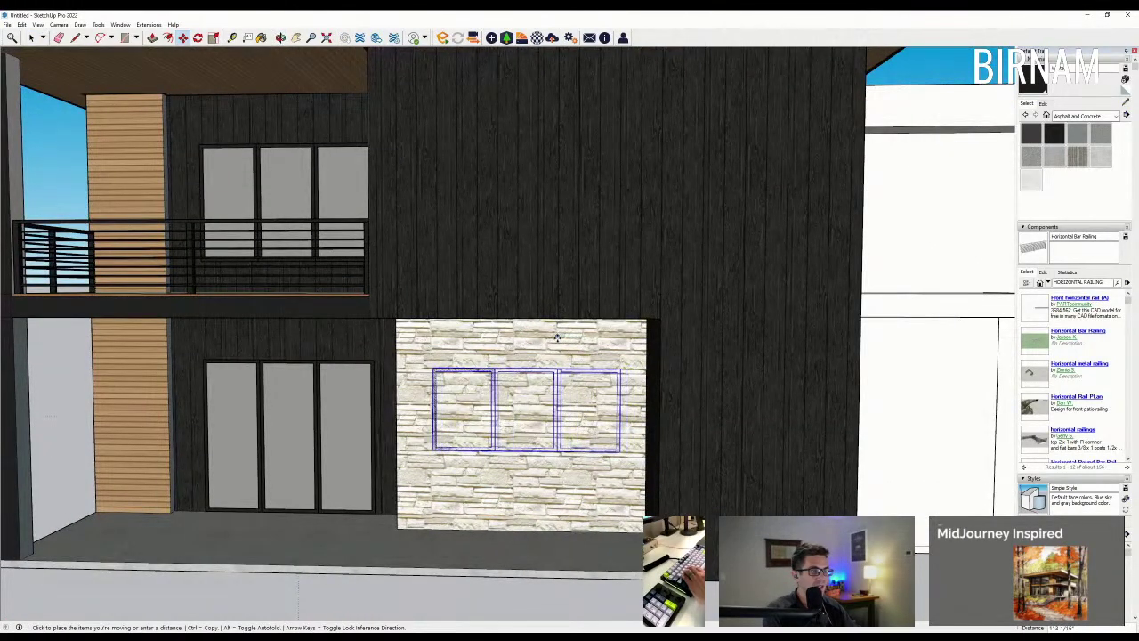
pyautogui.click(556, 337)
# Step: Draw a rectangle on the stone wall, corner to corner over the three-panel window's outline
pyautogui.press('r')
pyautogui.scroll(-6, 554, 347)
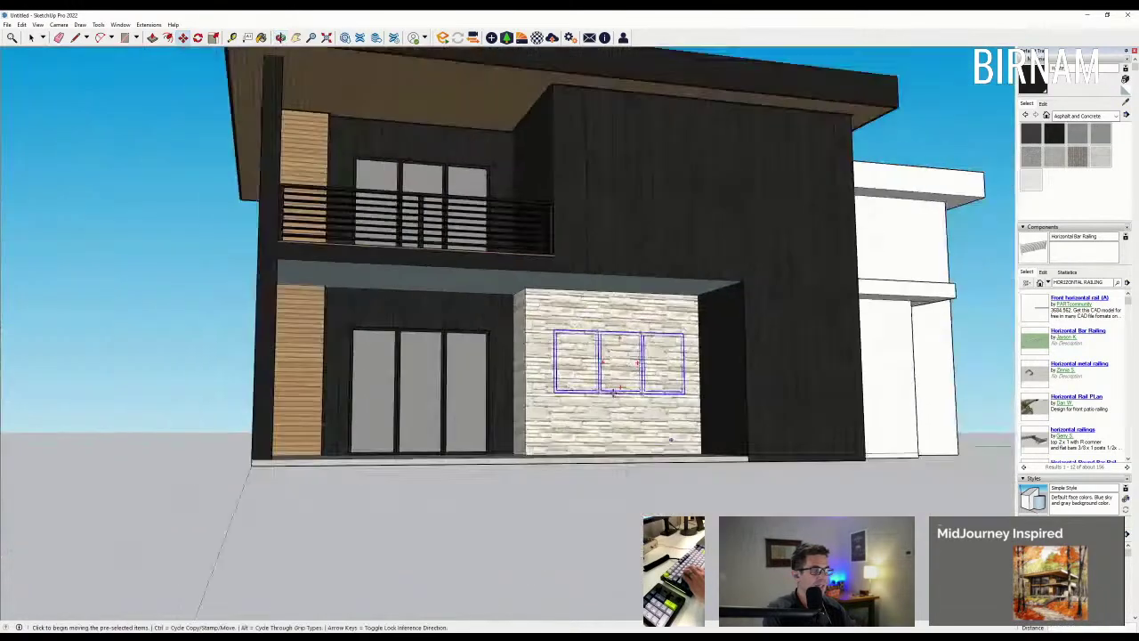
pyautogui.scroll(3, 602, 406)
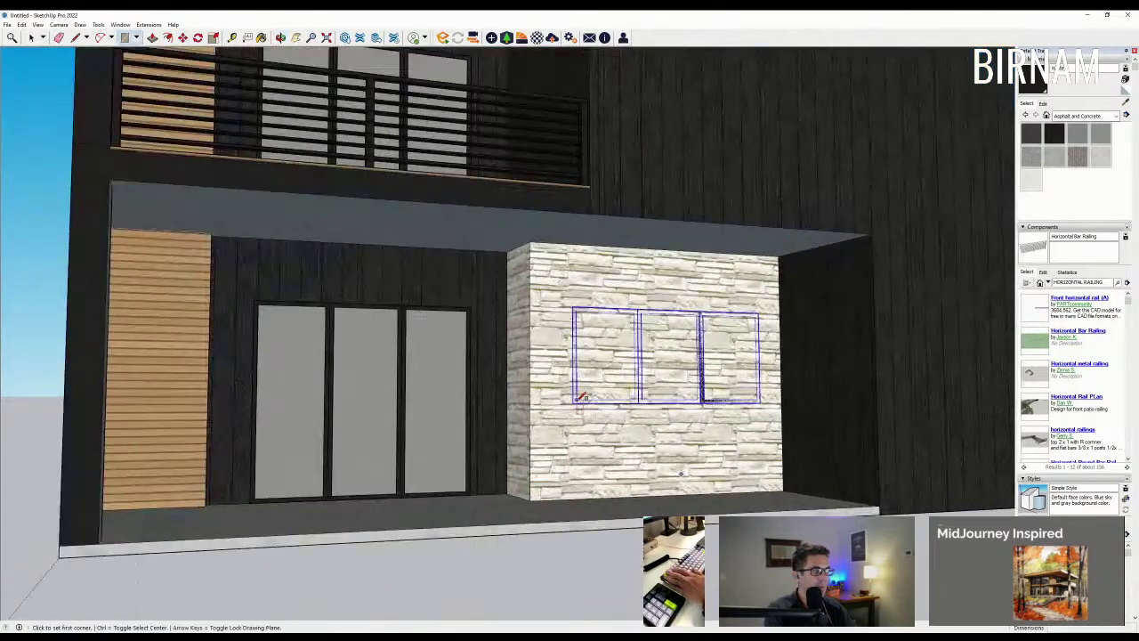
pyautogui.click(575, 401)
pyautogui.scroll(2, 575, 402)
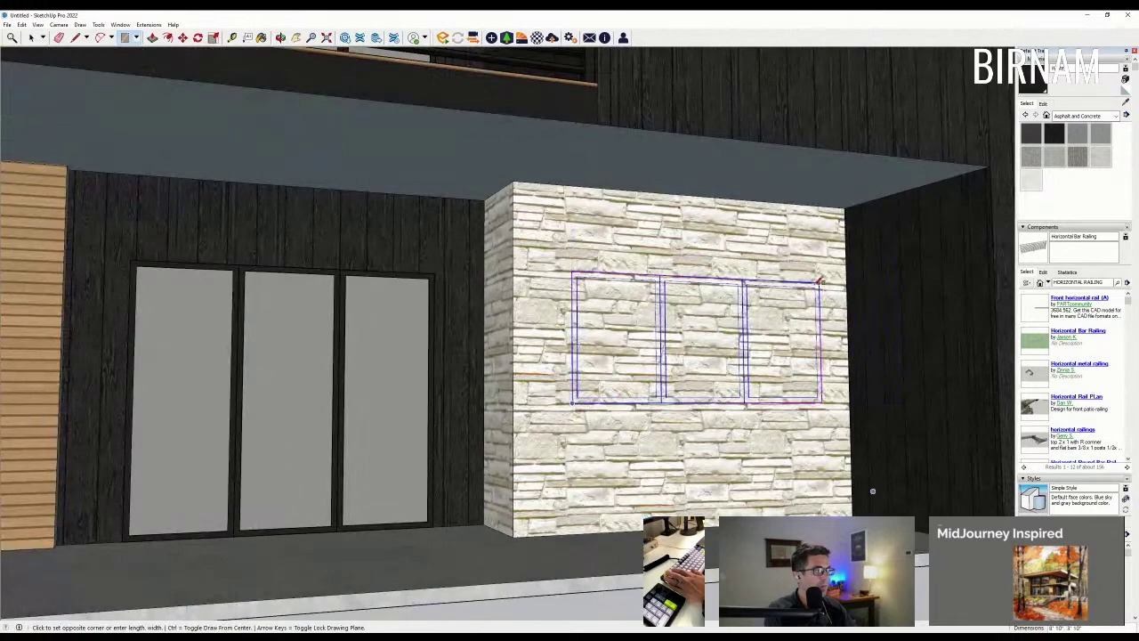
pyautogui.click(820, 281)
# Step: Push the rectangle on the stone wall inward 6 inches to recess the window opening
pyautogui.moveTo(757, 363); pyautogui.dragTo(766, 371, button='middle')
pyautogui.press('p')
pyautogui.click(765, 372)
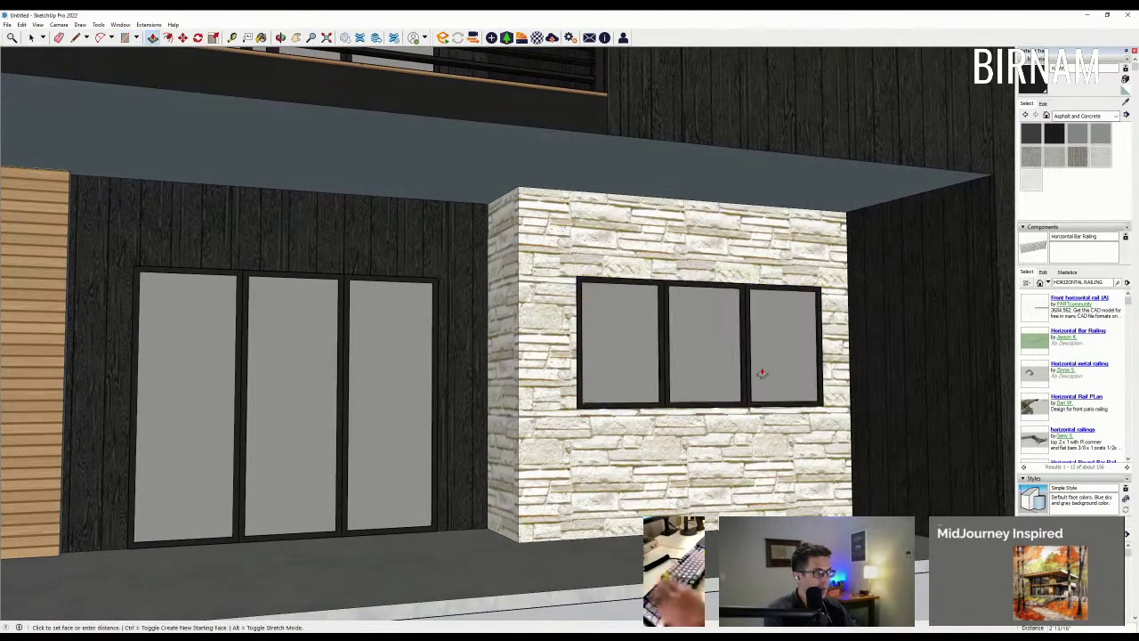
pyautogui.write('6')
pyautogui.scroll(-10, 761, 372)
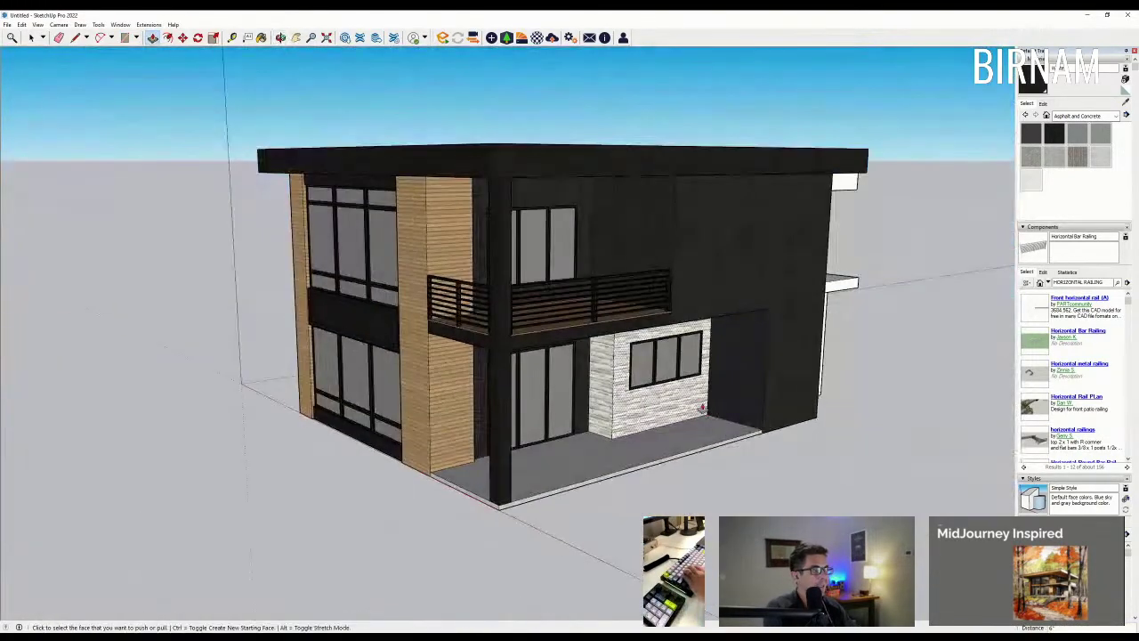
# Step: Copy two panels of the ground-floor patio window out in front of the stone wall
pyautogui.moveTo(736, 365); pyautogui.dragTo(728, 354, button='middle')
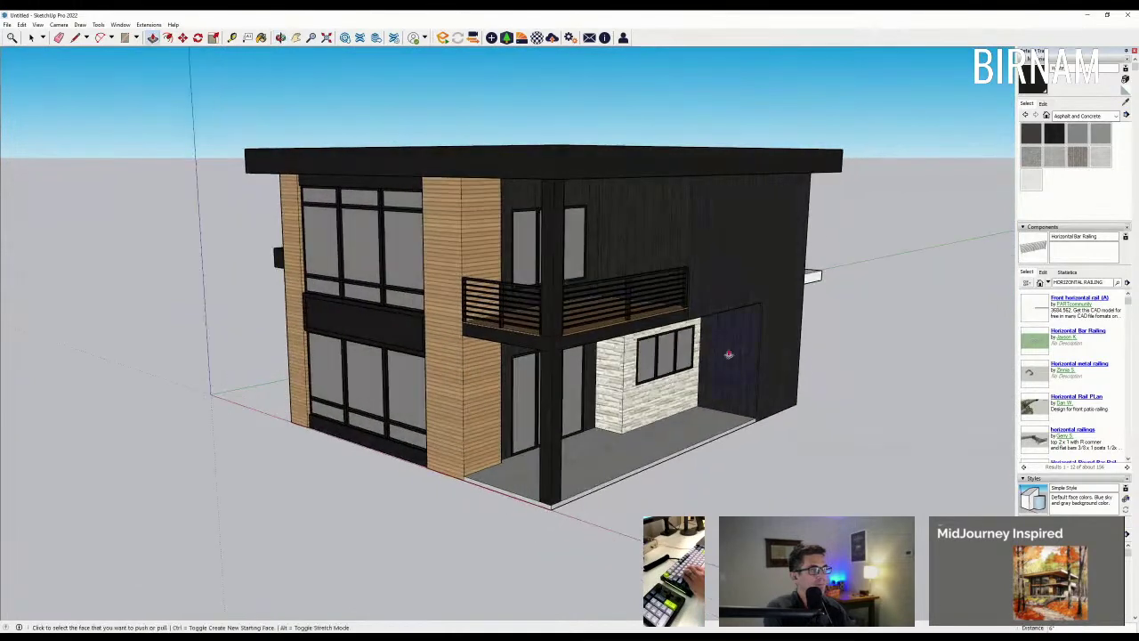
pyautogui.click(33, 39)
pyautogui.moveTo(583, 392); pyautogui.dragTo(598, 495, button='middle')
pyautogui.scroll(2, 549, 430)
pyautogui.keyDown('shift'); pyautogui.click(567, 431); pyautogui.keyUp('shift')
pyautogui.press('m')
pyautogui.press('ctrl')
pyautogui.click(556, 441)
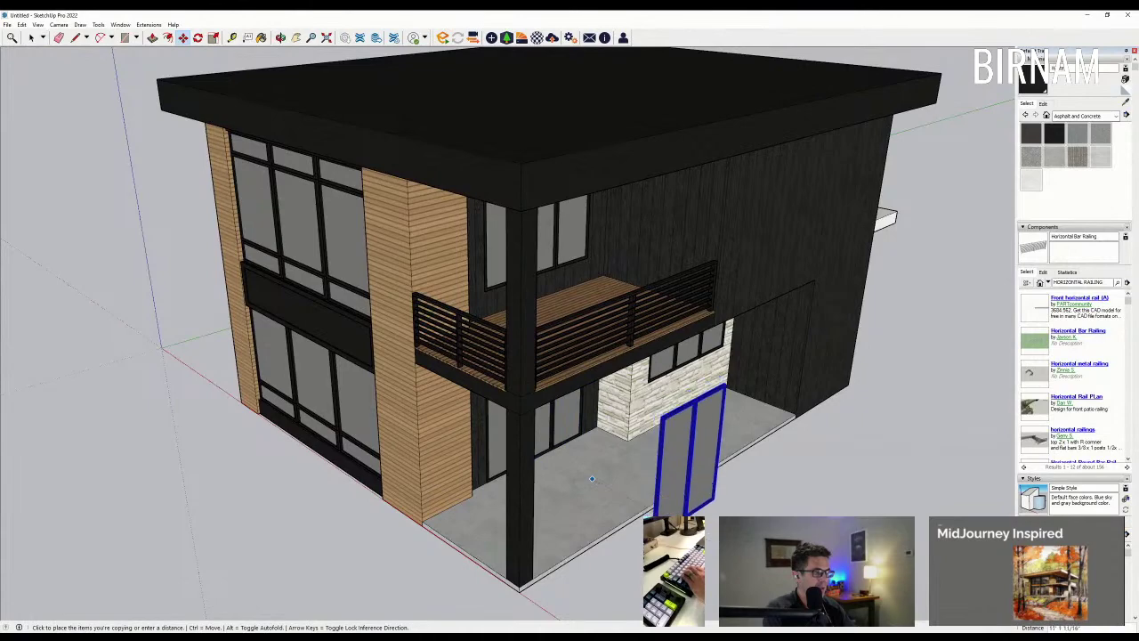
pyautogui.click(725, 386)
pyautogui.scroll(3, 726, 384)
pyautogui.scroll(2, 715, 383)
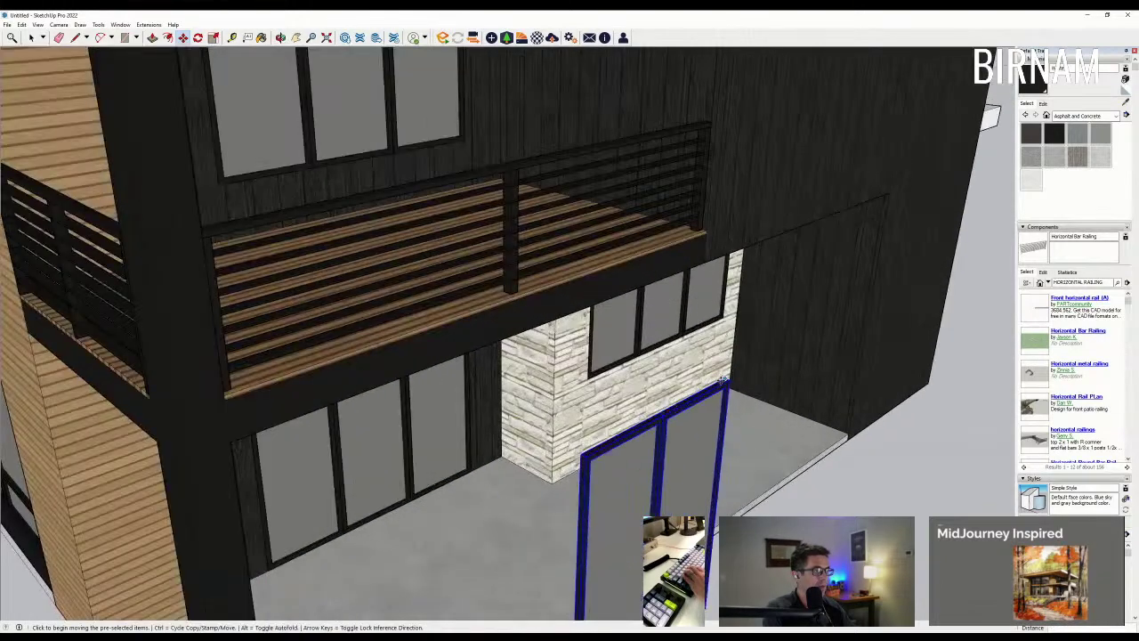
# Step: Rotate the copied two-panel window horizontally so it stands perpendicular to the original window
pyautogui.click(722, 382)
pyautogui.scroll(-2, 758, 465)
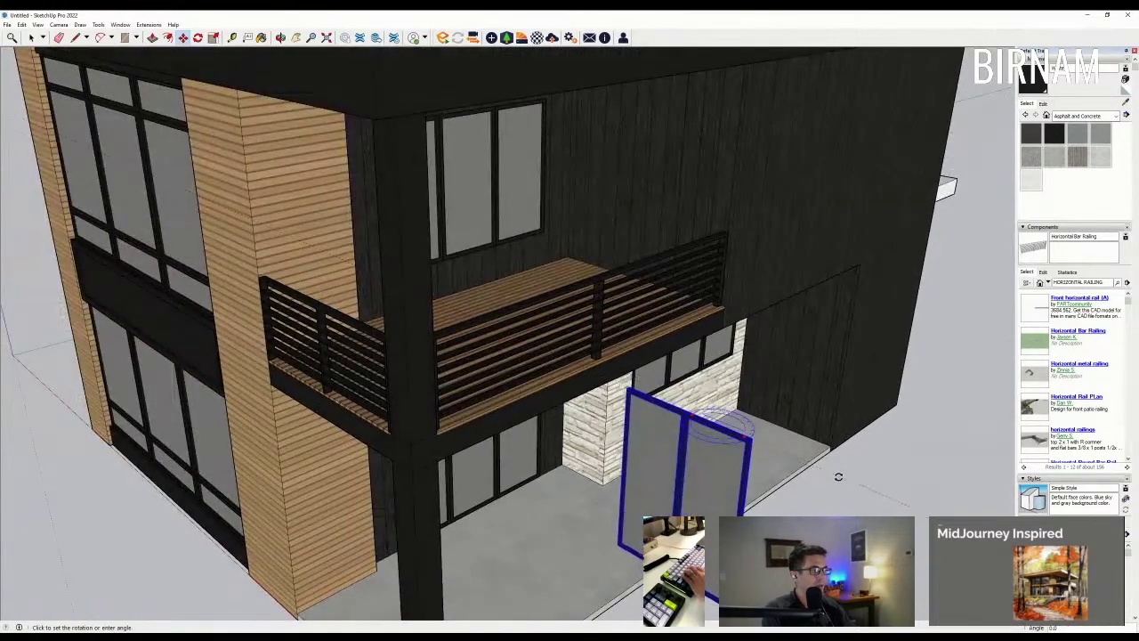
pyautogui.press('m')
pyautogui.scroll(2, 737, 411)
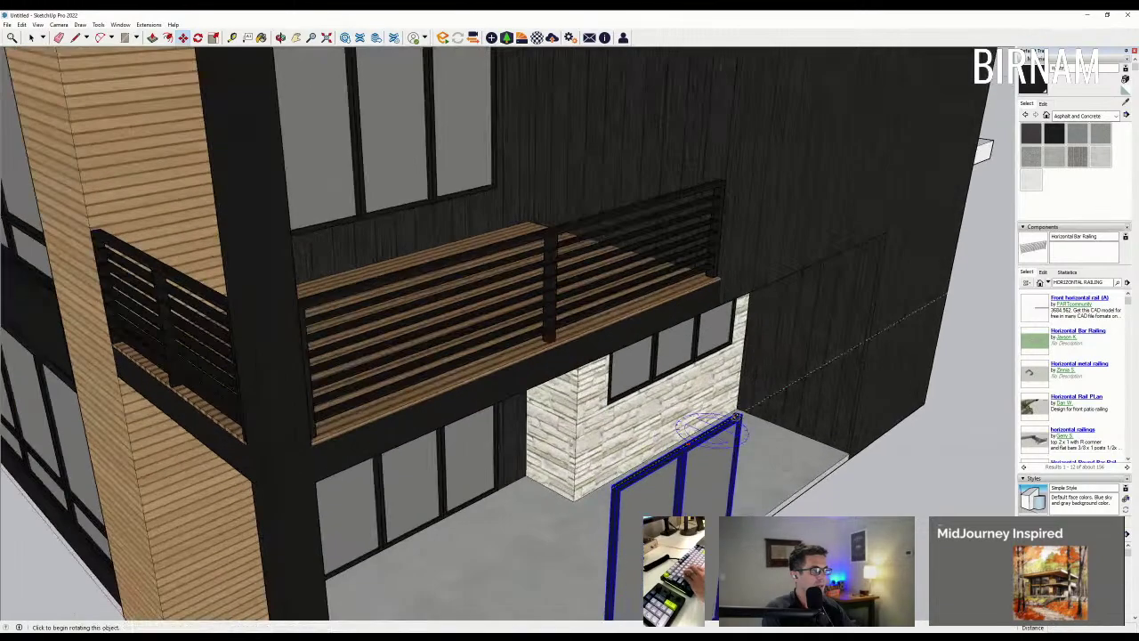
pyautogui.press('q')
pyautogui.click(712, 429)
pyautogui.click(801, 471)
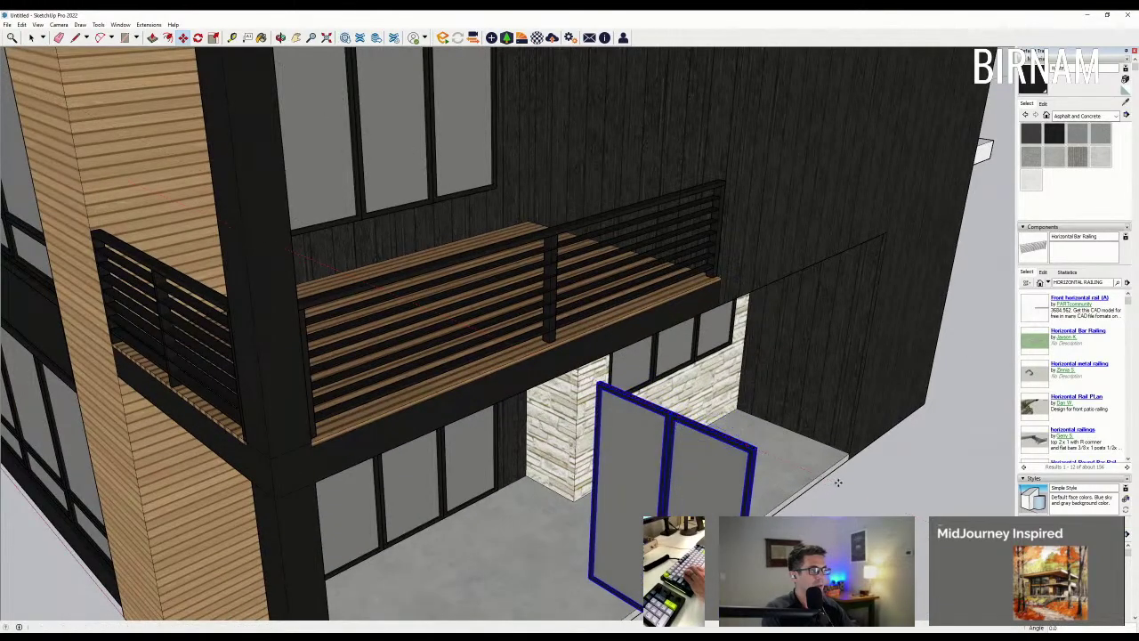
# Step: Move the rotated two-panel window up onto the balcony's end wall, resting on the wood deck
pyautogui.scroll(-2, 689, 513)
pyautogui.click(673, 589)
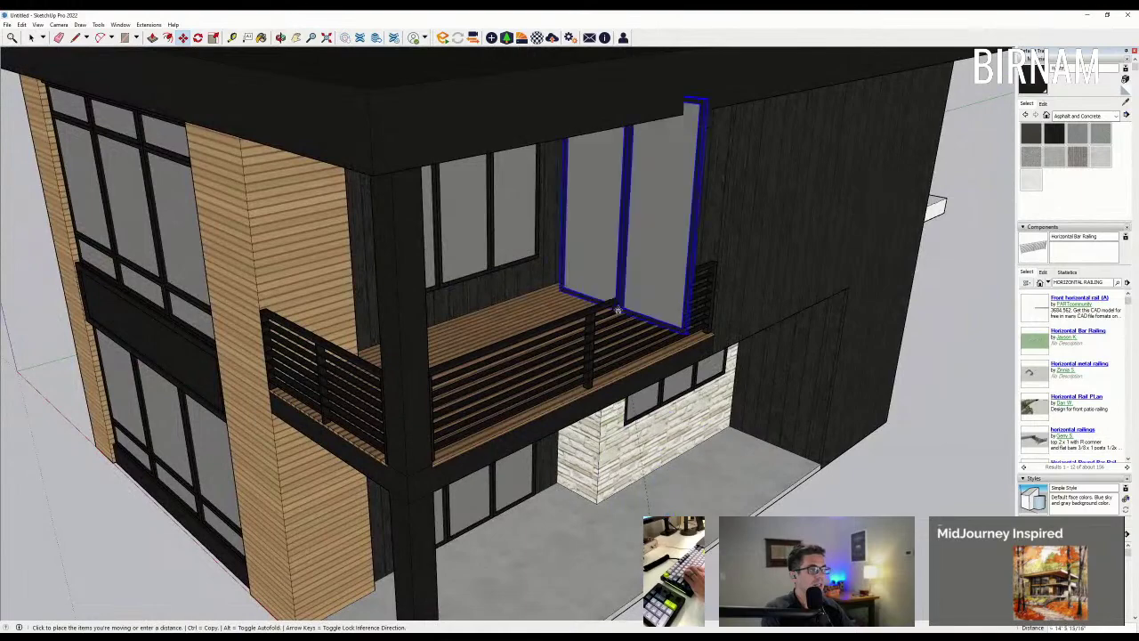
pyautogui.moveTo(614, 308); pyautogui.dragTo(840, 322, button='middle')
pyautogui.scroll(2, 642, 267)
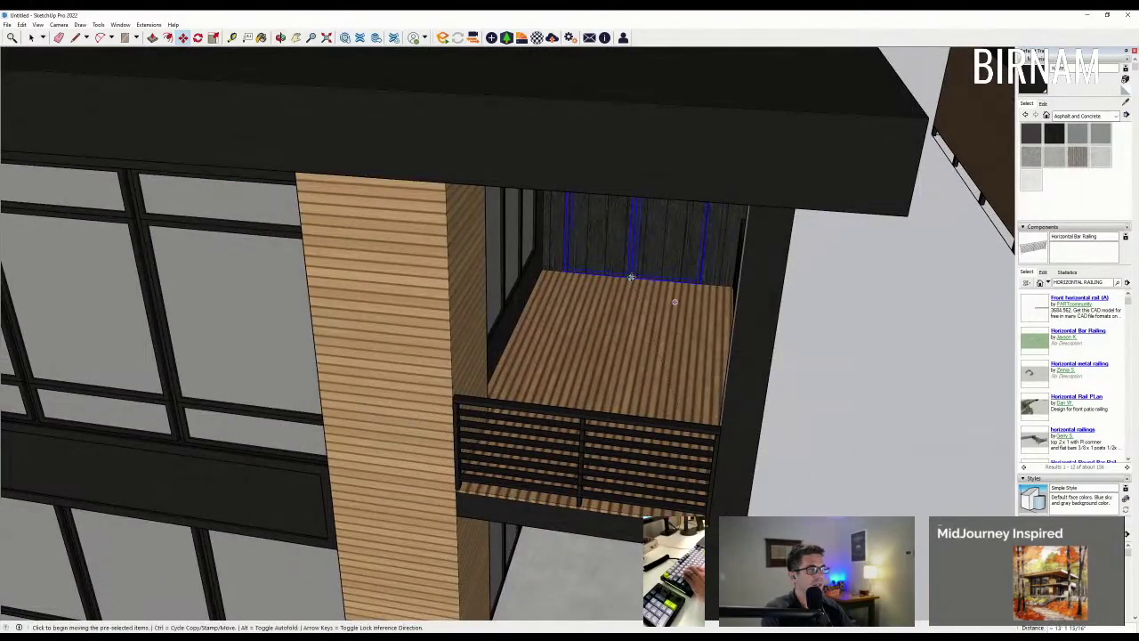
# Step: Draw a rectangle on the balcony's end wall over the outline of the two-panel window
pyautogui.scroll(-3, 631, 276)
pyautogui.moveTo(739, 356); pyautogui.dragTo(699, 140, button='middle')
pyautogui.scroll(2, 682, 154)
pyautogui.press('r')
pyautogui.scroll(2, 553, 104)
pyautogui.click(541, 123)
pyautogui.scroll(-4, 683, 158)
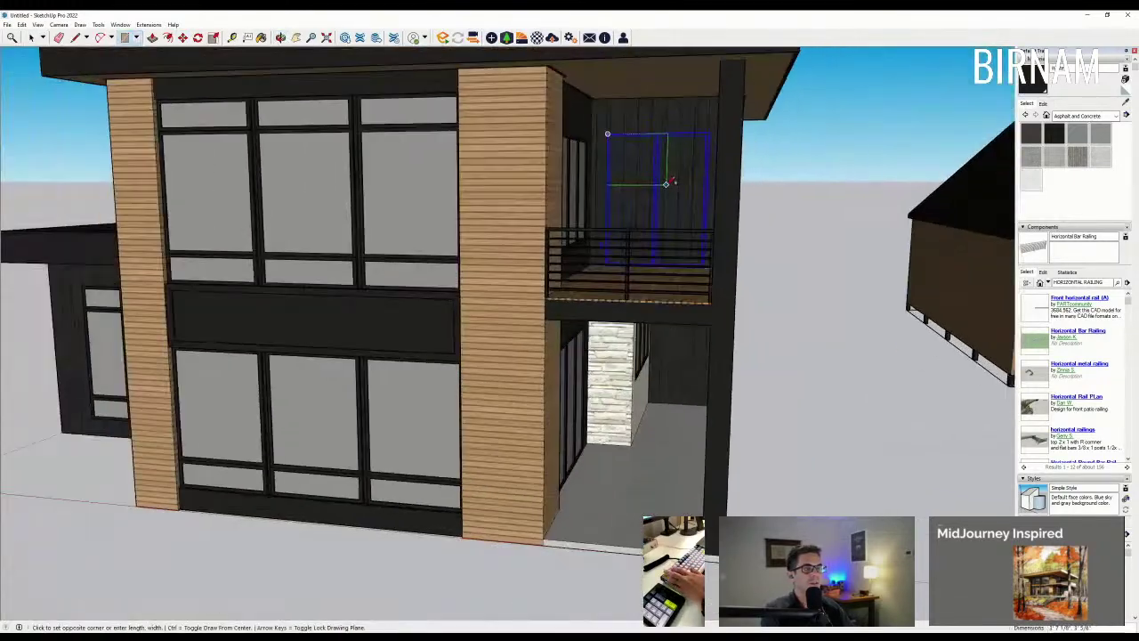
pyautogui.moveTo(665, 179); pyautogui.dragTo(783, 175, button='middle')
pyautogui.scroll(2, 610, 141)
pyautogui.scroll(3, 780, 488)
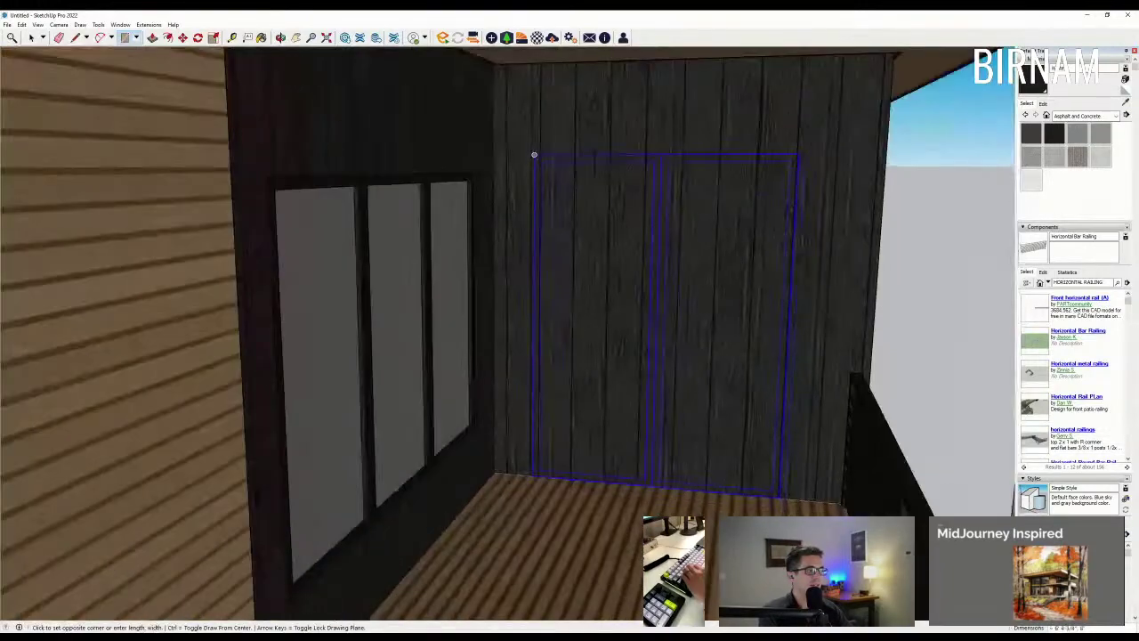
pyautogui.click(779, 497)
# Step: Push the rectangle on the balcony's end wall inward 6 inches to open up the two-panel window
pyautogui.moveTo(779, 497); pyautogui.dragTo(720, 448, button='middle')
pyautogui.press('p')
pyautogui.click(720, 448)
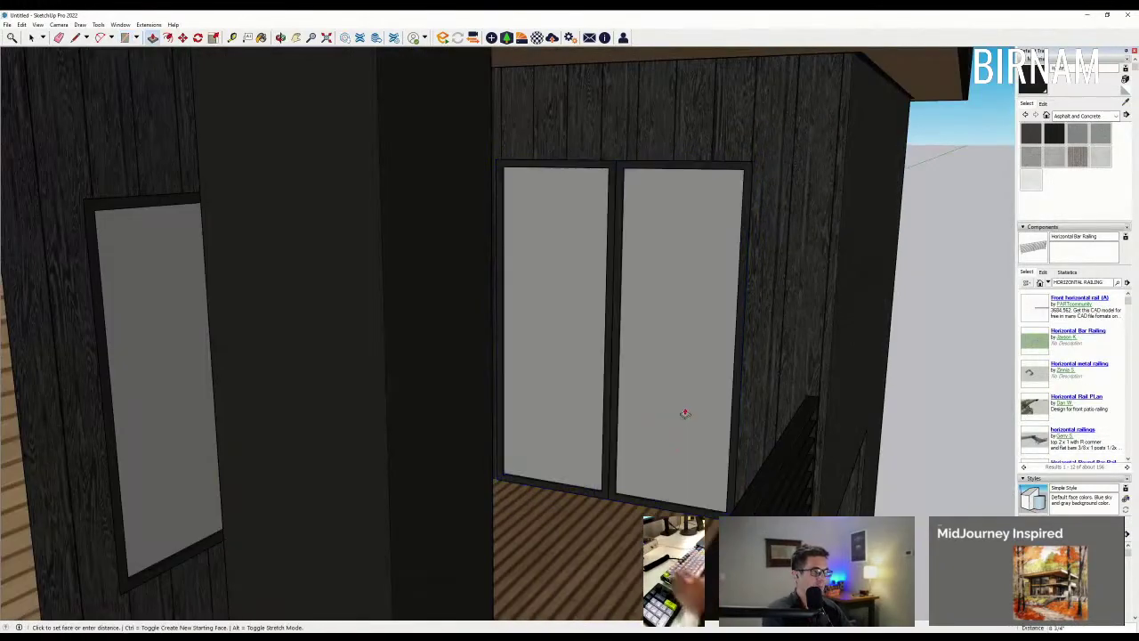
pyautogui.write('6')
pyautogui.press('Return')
pyautogui.scroll(-8, 675, 411)
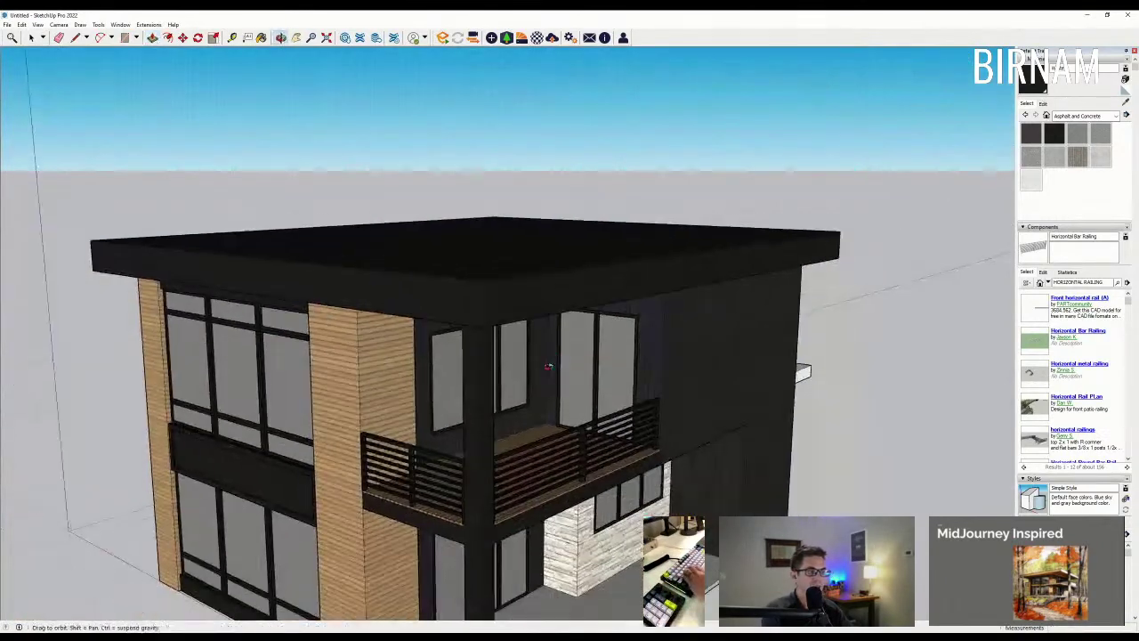
# Step: Move the balcony's three-panel window up about 4 inches, level with the top of the two-panel window
pyautogui.moveTo(658, 405); pyautogui.dragTo(554, 361, button='middle')
pyautogui.click(29, 39)
pyautogui.scroll(5, 402, 318)
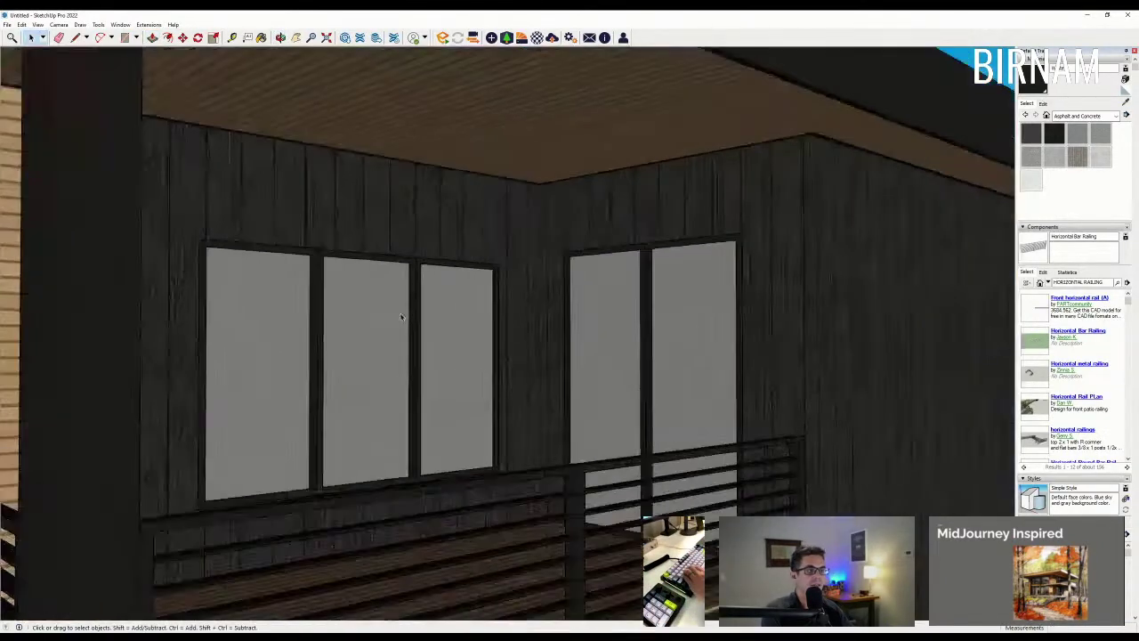
pyautogui.keyDown('shift'); pyautogui.click(284, 310); pyautogui.keyUp('shift')
pyautogui.press('m')
pyautogui.scroll(4, 498, 267)
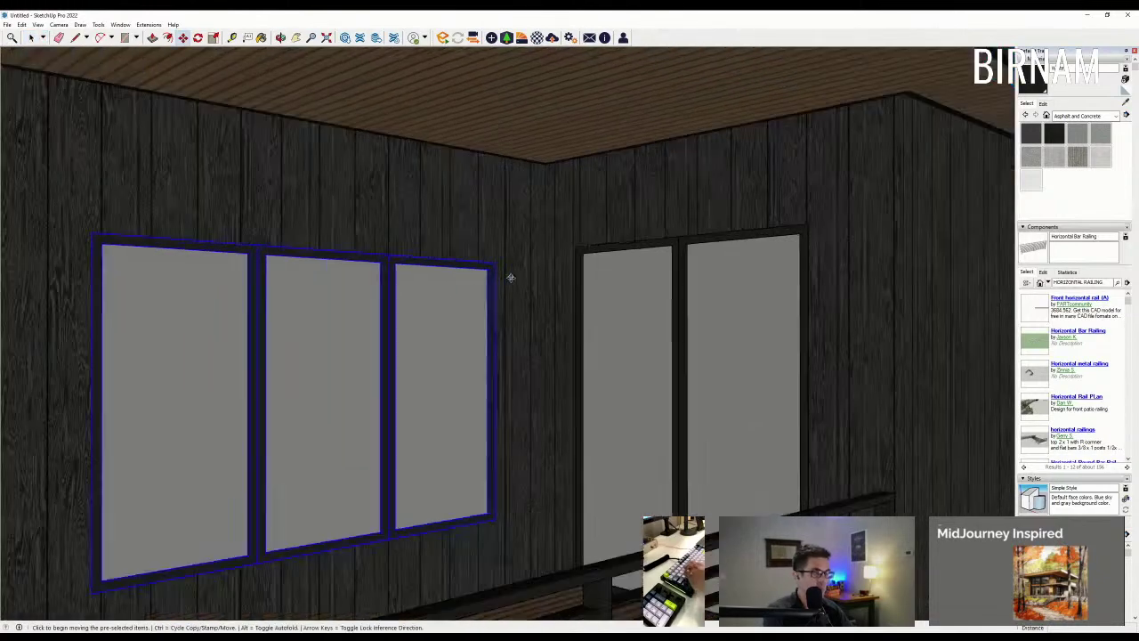
pyautogui.click(491, 259)
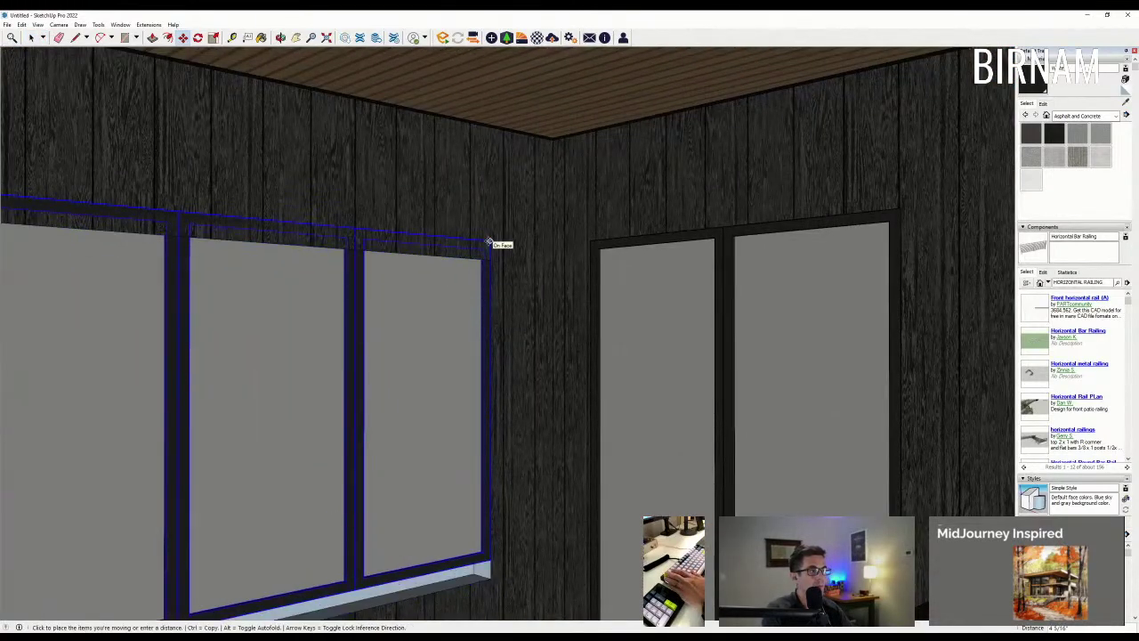
pyautogui.click(490, 240)
# Step: Push the top and bottom faces of the balcony's three-panel opening upward to fit the raised window frame
pyautogui.scroll(-2, 489, 285)
pyautogui.press('p')
pyautogui.moveTo(486, 326); pyautogui.dragTo(448, 231, button='middle')
pyautogui.scroll(4, 448, 231)
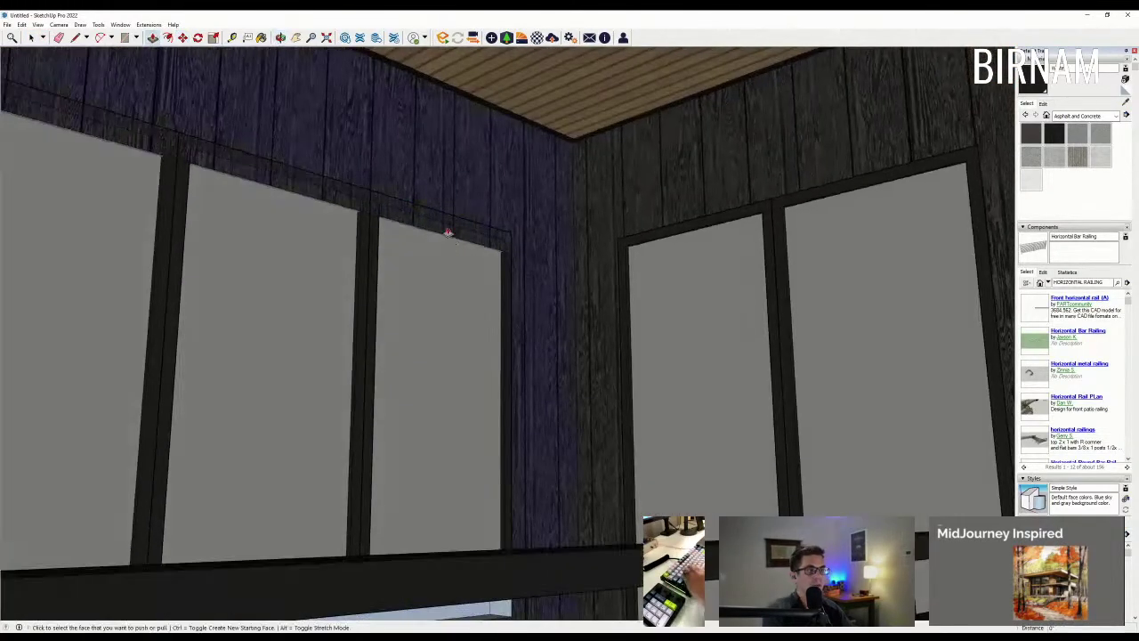
pyautogui.click(436, 245)
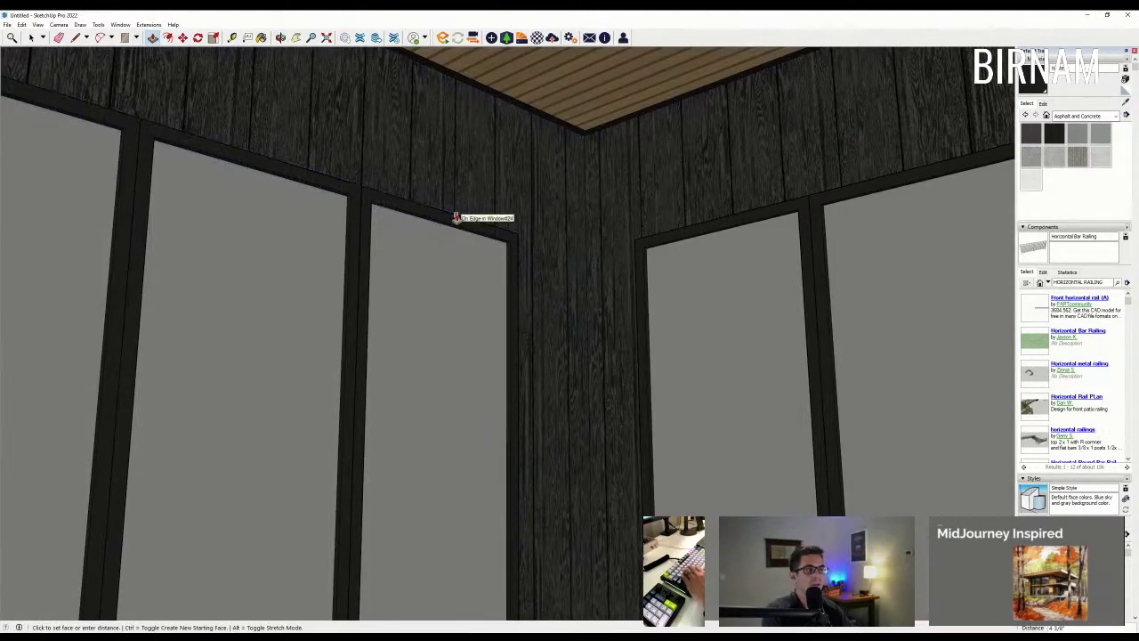
pyautogui.click(456, 217)
pyautogui.scroll(-10, 466, 391)
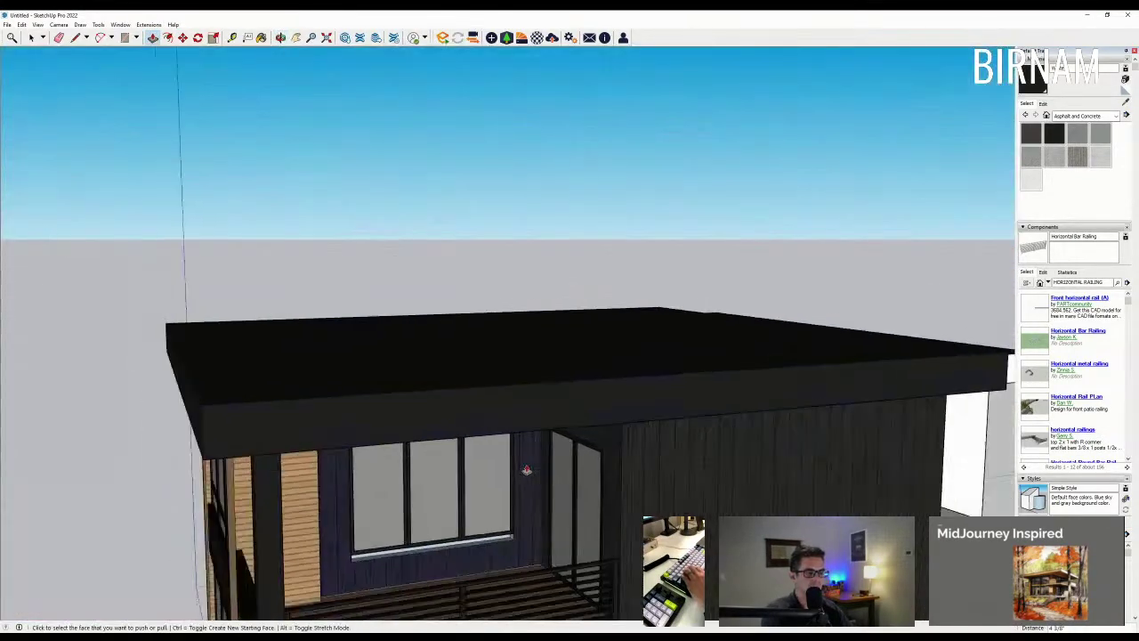
pyautogui.scroll(10, 499, 514)
pyautogui.click(496, 508)
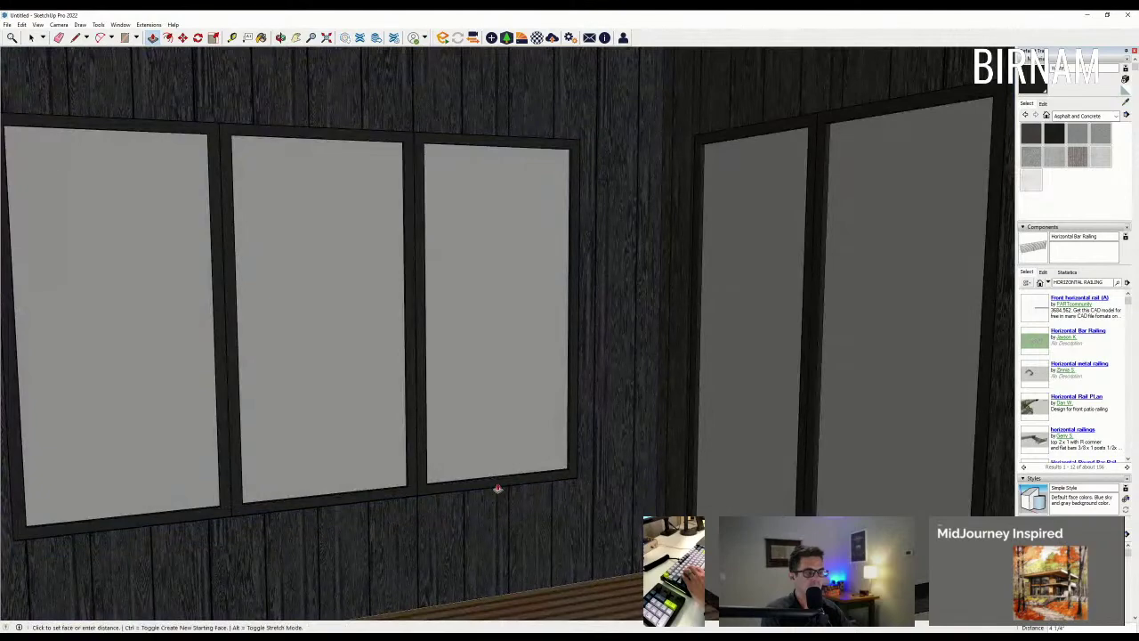
pyautogui.scroll(-10, 501, 480)
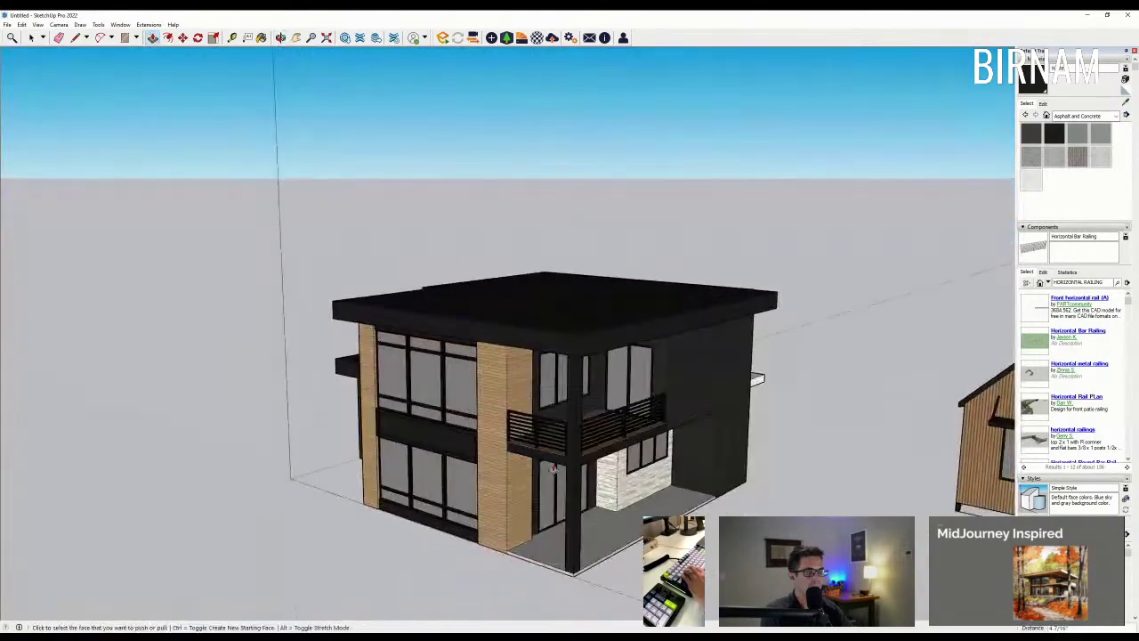
# Step: Recess the upper and ground-floor three-panel windows together 4 inches into their wall openings
pyautogui.click(35, 38)
pyautogui.moveTo(545, 530); pyautogui.dragTo(584, 489, button='middle')
pyautogui.scroll(3, 584, 488)
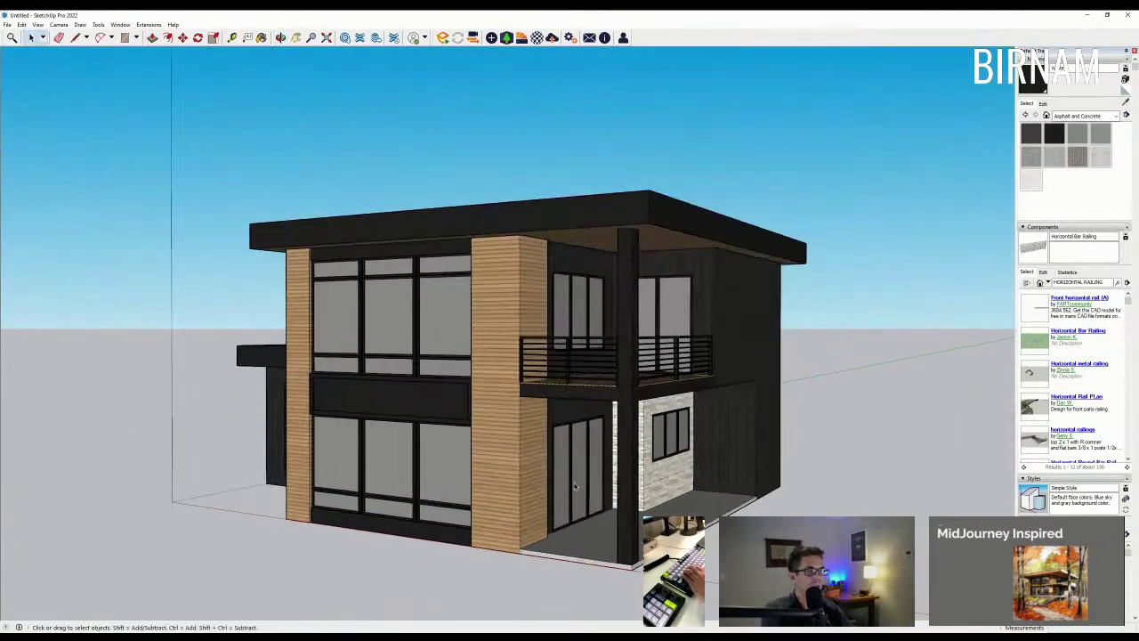
pyautogui.keyDown('shift'); pyautogui.click(564, 318); pyautogui.keyUp('shift')
pyautogui.moveTo(565, 318); pyautogui.dragTo(570, 333, button='middle')
pyautogui.press('m')
pyautogui.click(571, 335)
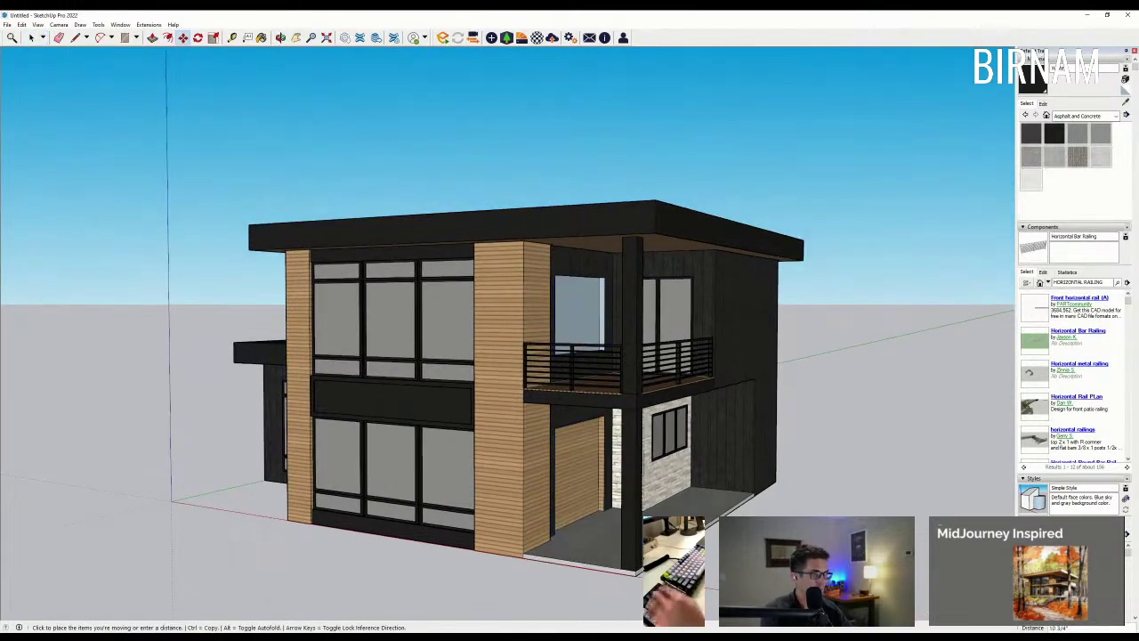
pyautogui.write('4')
pyautogui.press('Return')
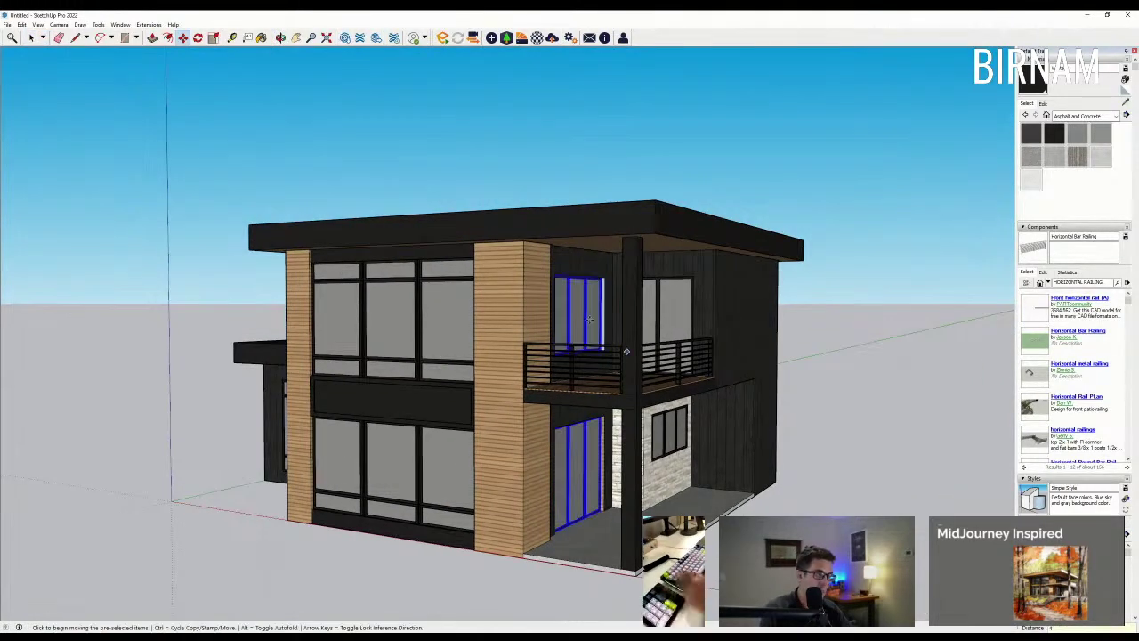
pyautogui.click(32, 38)
pyautogui.scroll(5, 697, 433)
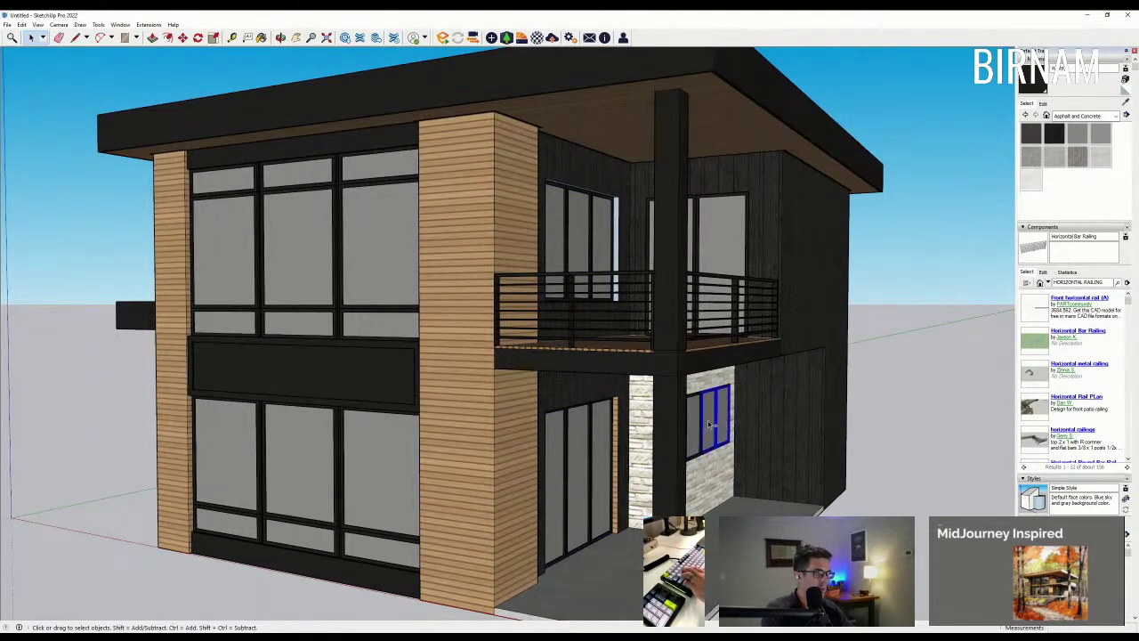
# Step: Paint the exposed inner side of the balcony's three-panel window opening black
pyautogui.moveTo(700, 428); pyautogui.dragTo(1008, 143, button='middle')
pyautogui.press('m')
pyautogui.click(1043, 87)
pyautogui.scroll(4, 628, 214)
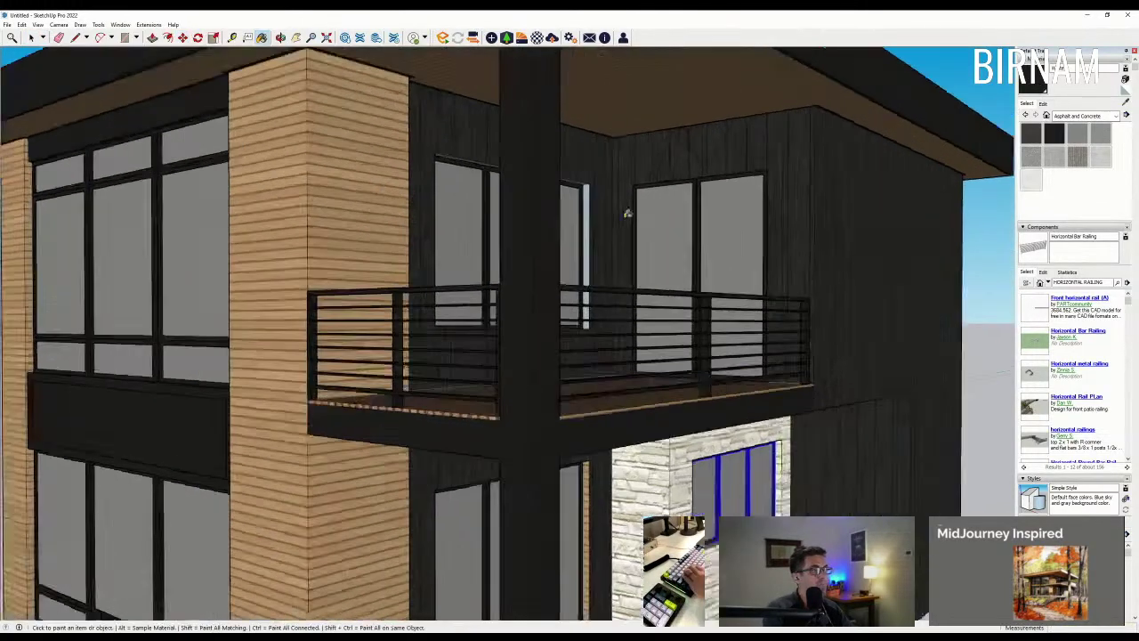
pyautogui.scroll(-1, 607, 240)
pyautogui.scroll(1, 602, 529)
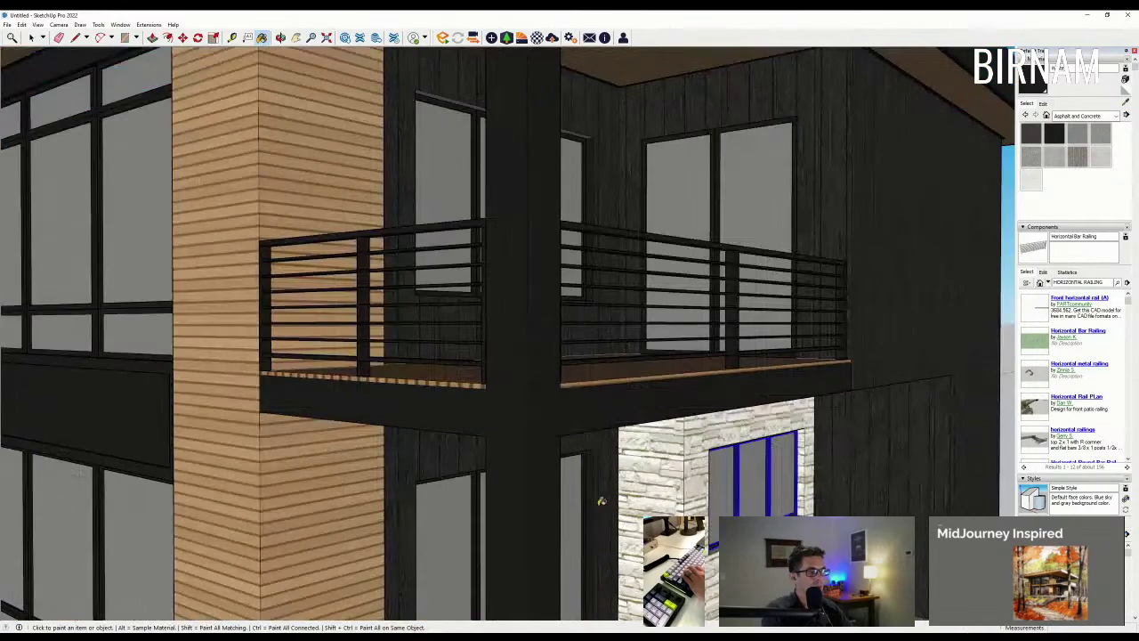
pyautogui.moveTo(601, 501); pyautogui.dragTo(368, 317, button='middle')
pyautogui.scroll(4, 455, 212)
pyautogui.click(470, 251)
pyautogui.moveTo(470, 253)
pyautogui.mouseDown(button='middle')
pyautogui.moveTo(514, 315)
pyautogui.moveTo(531, 290)
pyautogui.moveTo(699, 483)
pyautogui.moveTo(614, 382)
pyautogui.moveTo(612, 462)
pyautogui.mouseUp(button='middle')
pyautogui.hotkey('ctrl', 'z')
pyautogui.click(510, 255)
pyautogui.scroll(-5, 612, 462)
pyautogui.scroll(-4, 612, 462)
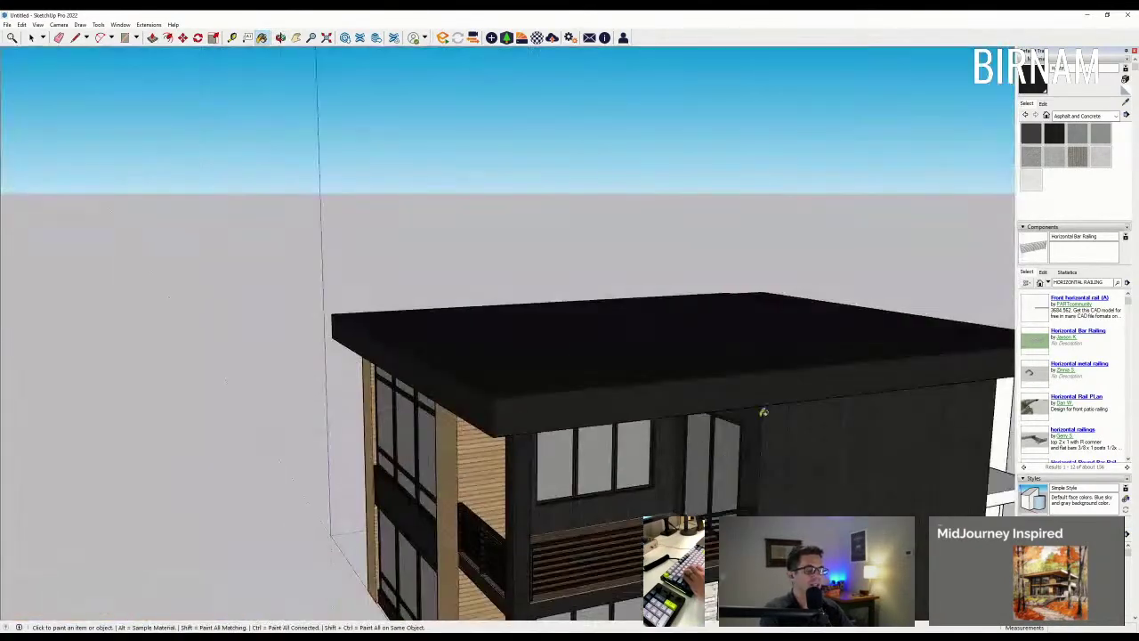
# Step: Pull the sill of the stone wall's window outward and extend its left end 2 inches
pyautogui.scroll(-2, 761, 410)
pyautogui.moveTo(760, 410); pyautogui.dragTo(756, 423, button='middle')
pyautogui.scroll(-2, 739, 400)
pyautogui.scroll(3, 801, 489)
pyautogui.scroll(8, 692, 485)
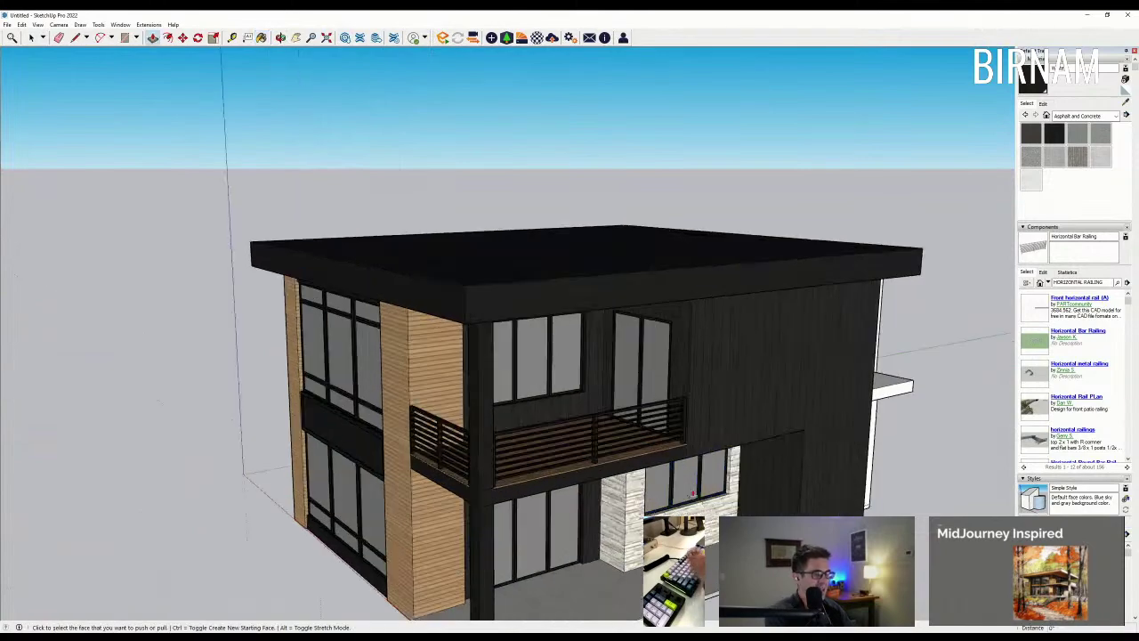
pyautogui.press('p')
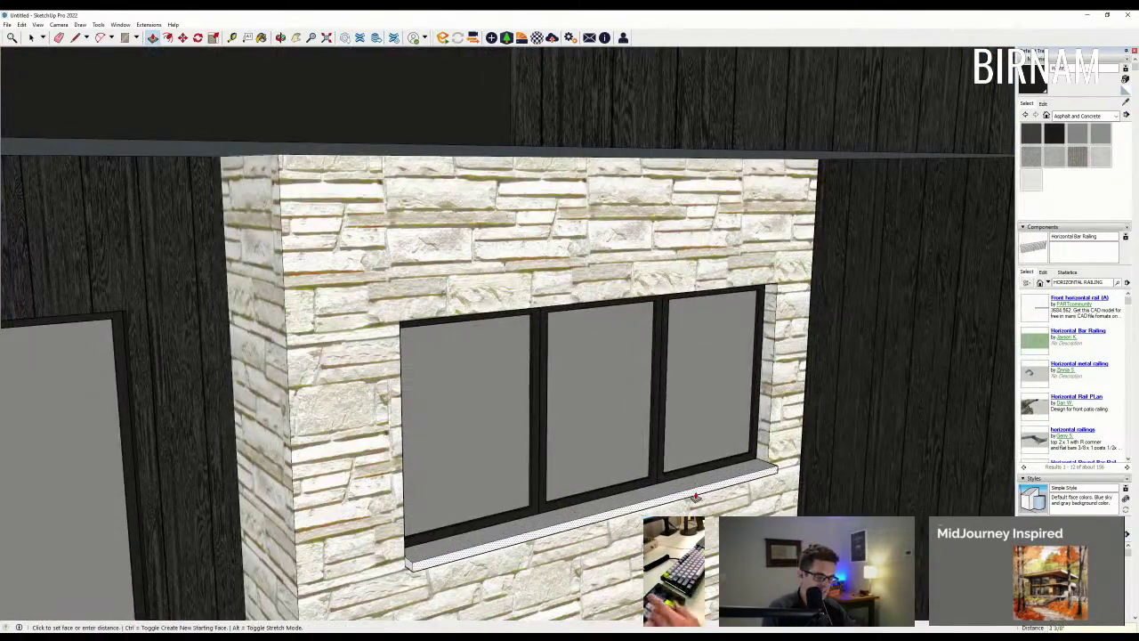
pyautogui.scroll(3, 470, 558)
pyautogui.click(388, 568)
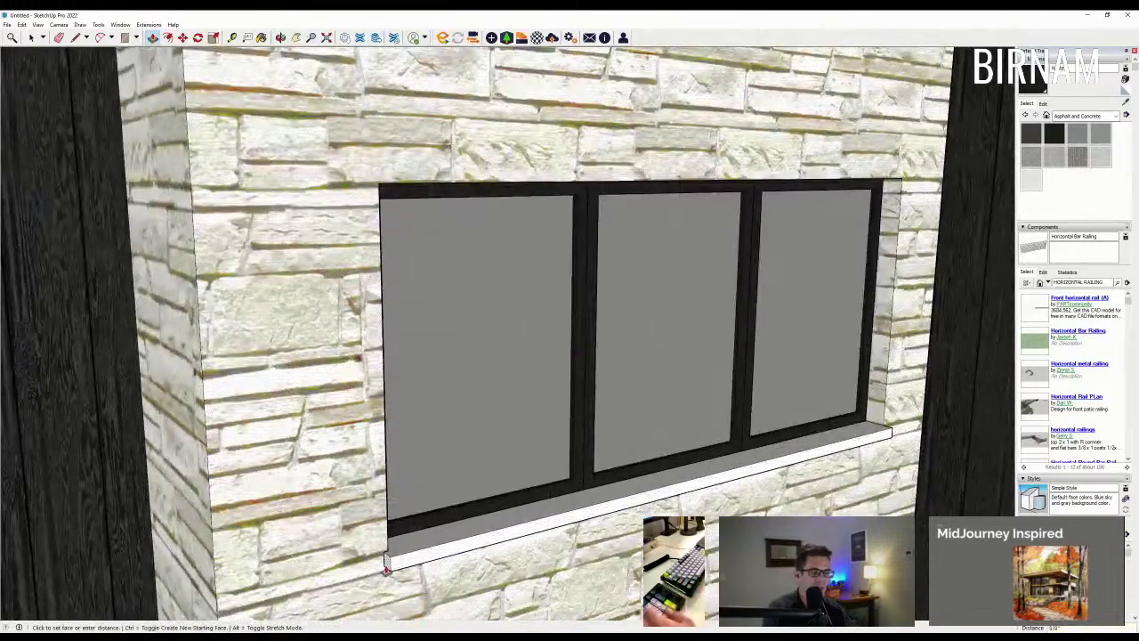
pyautogui.write('2')
pyautogui.press('Return')
# Step: Extend the right end of the stone wall's window sill 2 inches past the opening
pyautogui.scroll(-2, 392, 566)
pyautogui.moveTo(685, 445); pyautogui.dragTo(483, 348, button='middle')
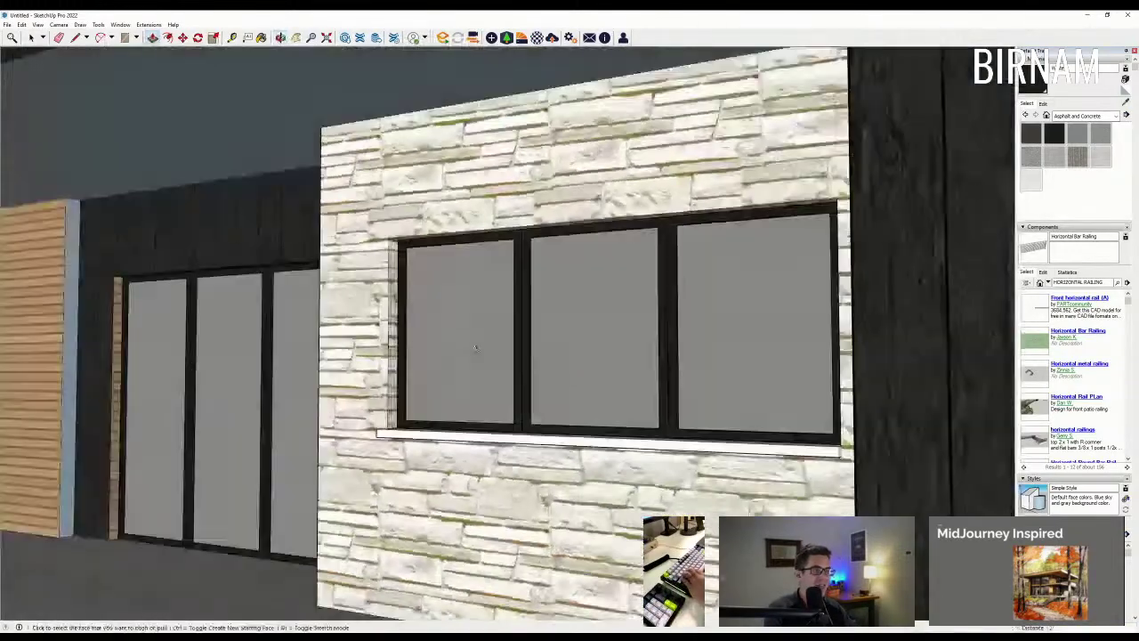
pyautogui.scroll(3, 856, 472)
pyautogui.scroll(3, 856, 471)
pyautogui.click(850, 445)
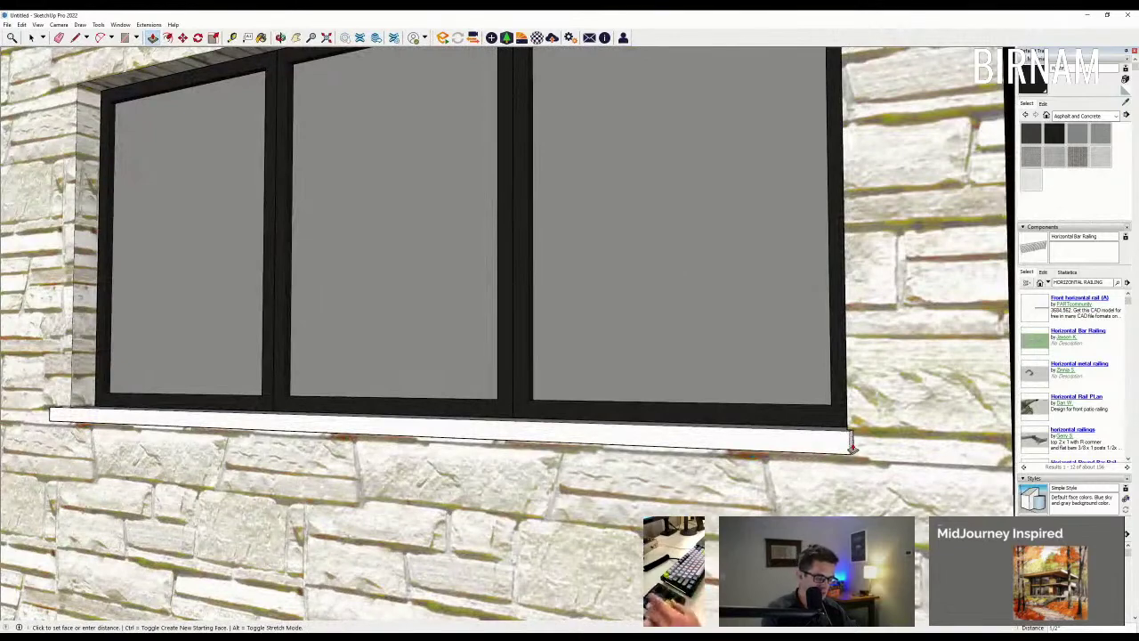
pyautogui.hotkey('ctrl', 'z')
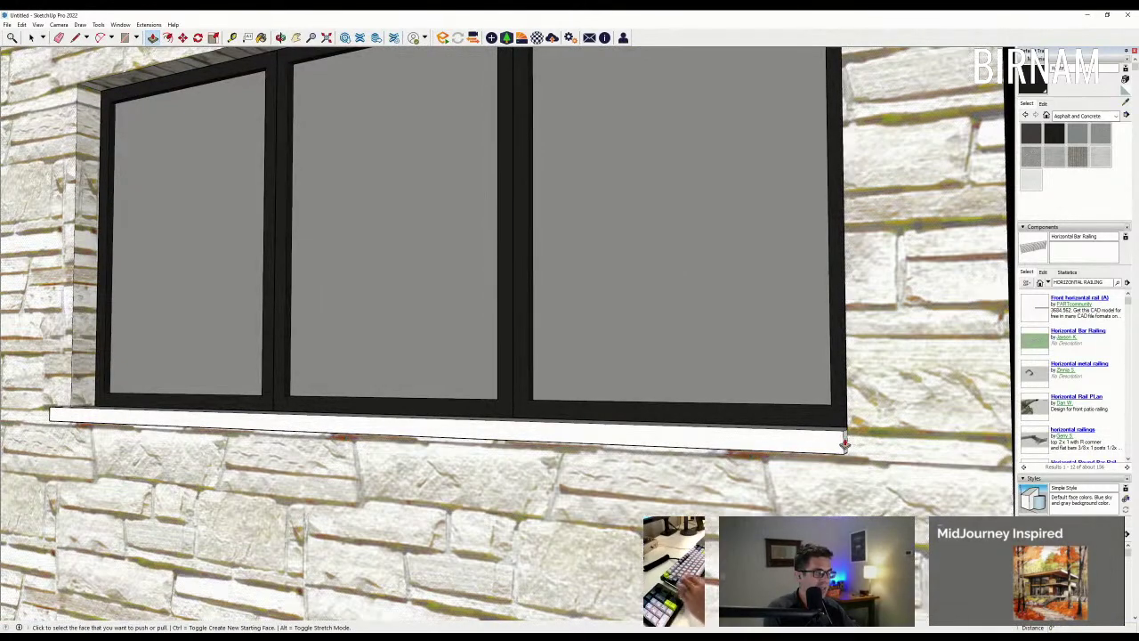
pyautogui.scroll(-3, 852, 442)
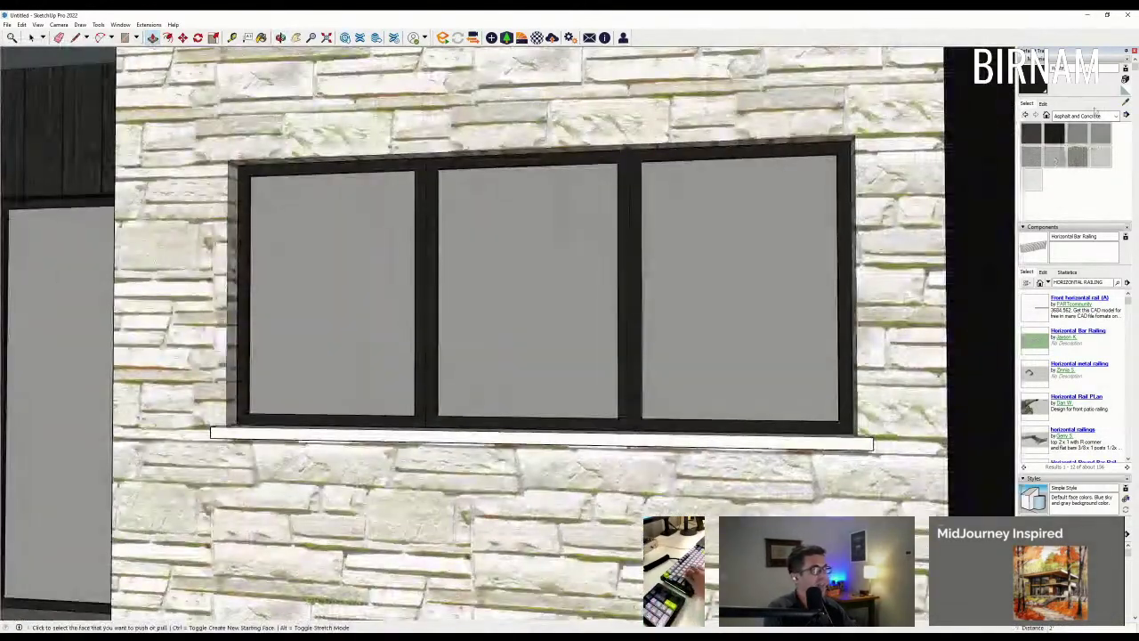
# Step: Sample the stone wall's material and set its colour to hue 37 and saturation 11
pyautogui.press('b')
pyautogui.keyDown('alt'); pyautogui.click(917, 224); pyautogui.keyUp('alt')
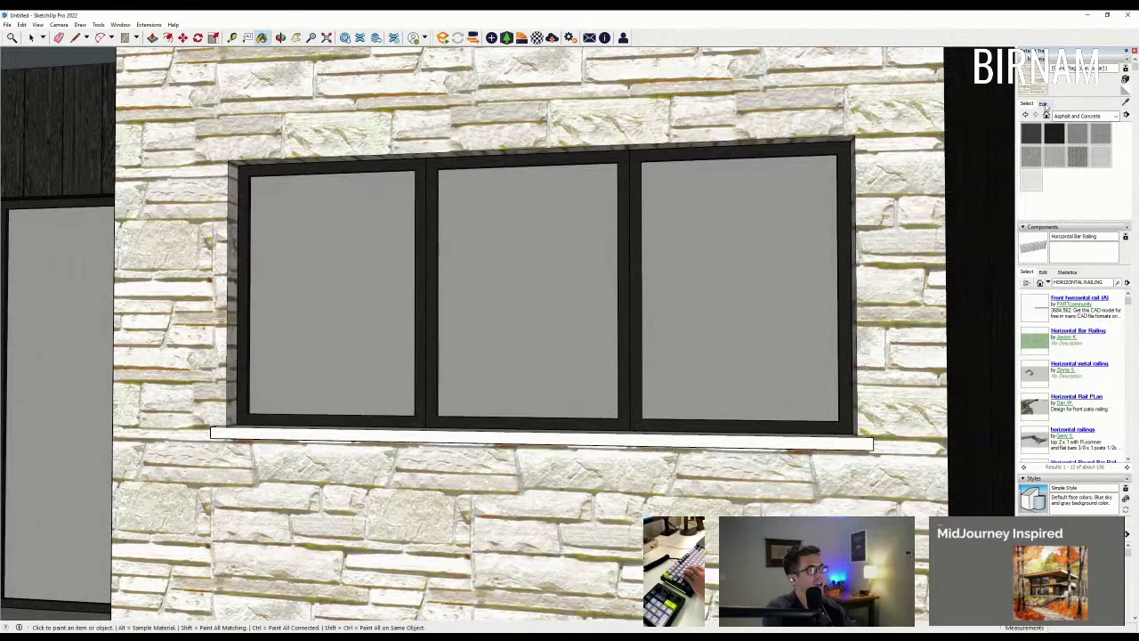
pyautogui.click(1045, 104)
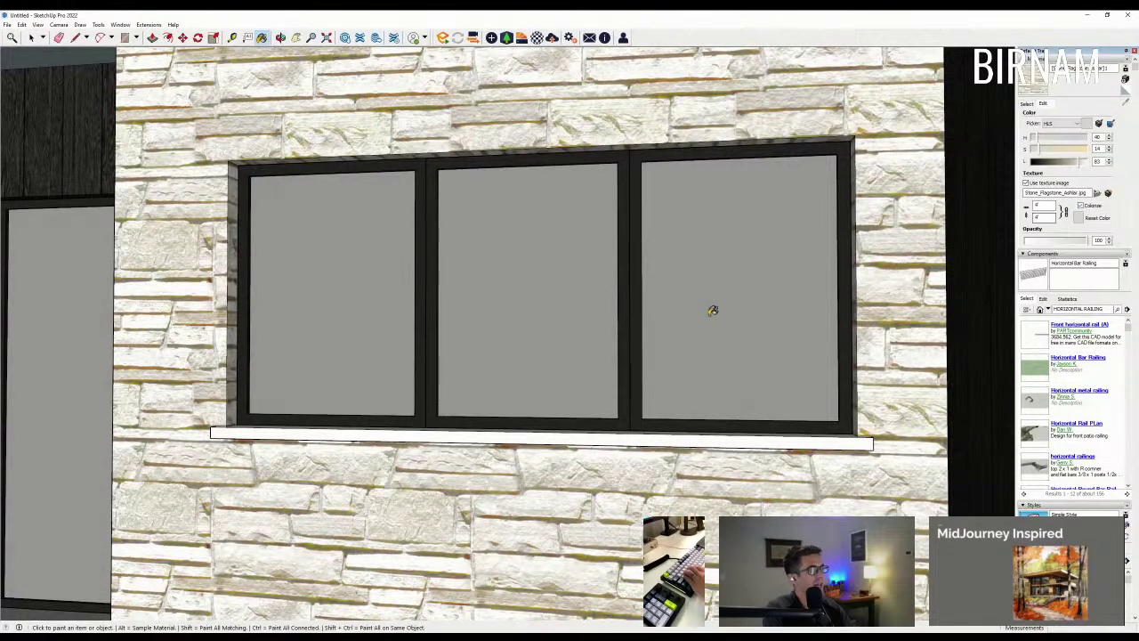
pyautogui.scroll(-10, 713, 310)
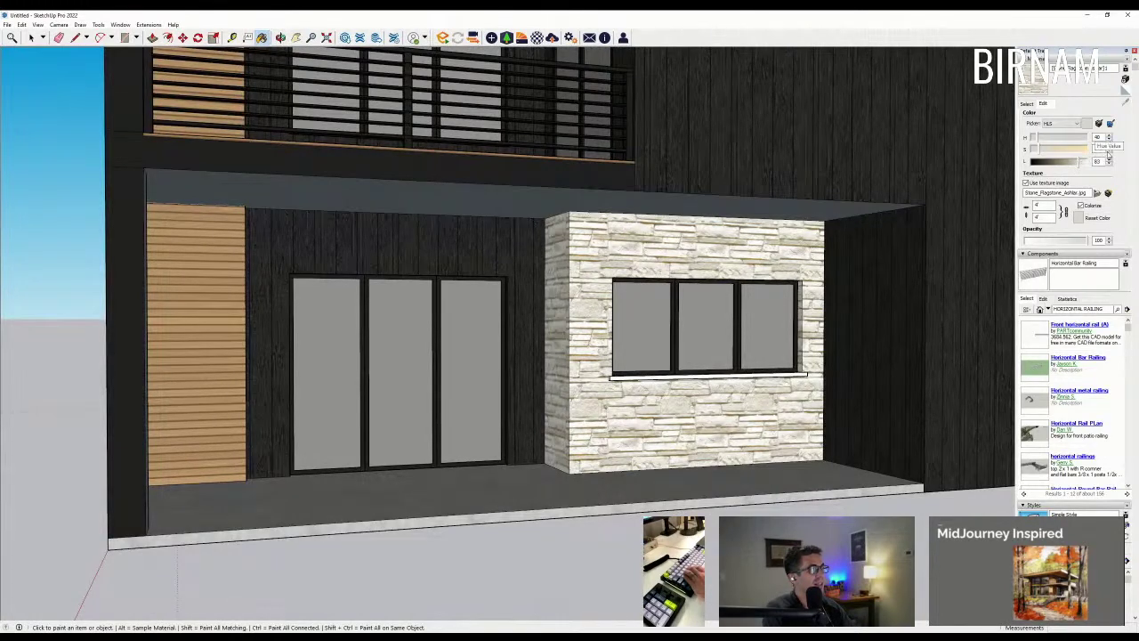
pyautogui.click(1108, 151)
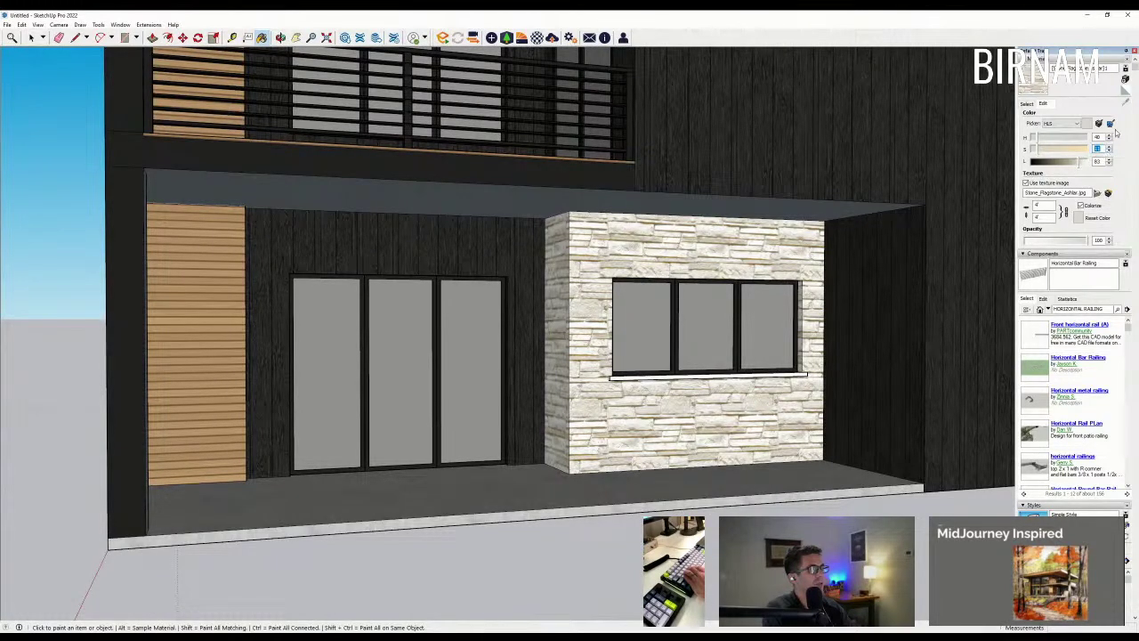
pyautogui.scroll(-5, 642, 368)
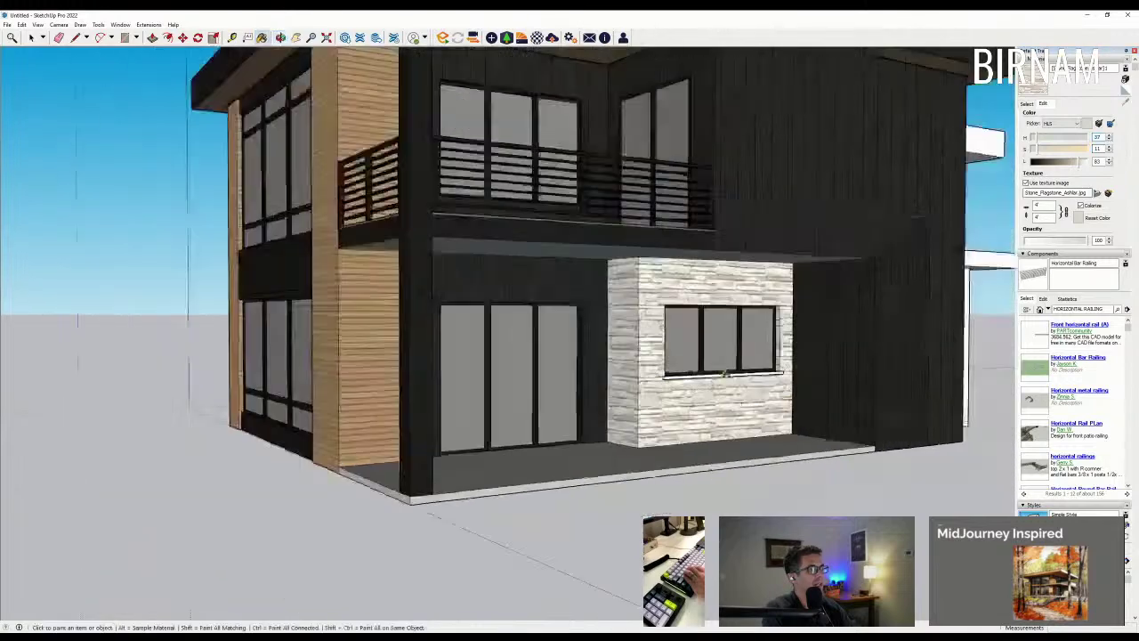
# Step: Sample the black material from the balcony edge and paint the underside of the balcony with it
pyautogui.moveTo(642, 369); pyautogui.dragTo(758, 325, button='middle')
pyautogui.scroll(-1, 694, 425)
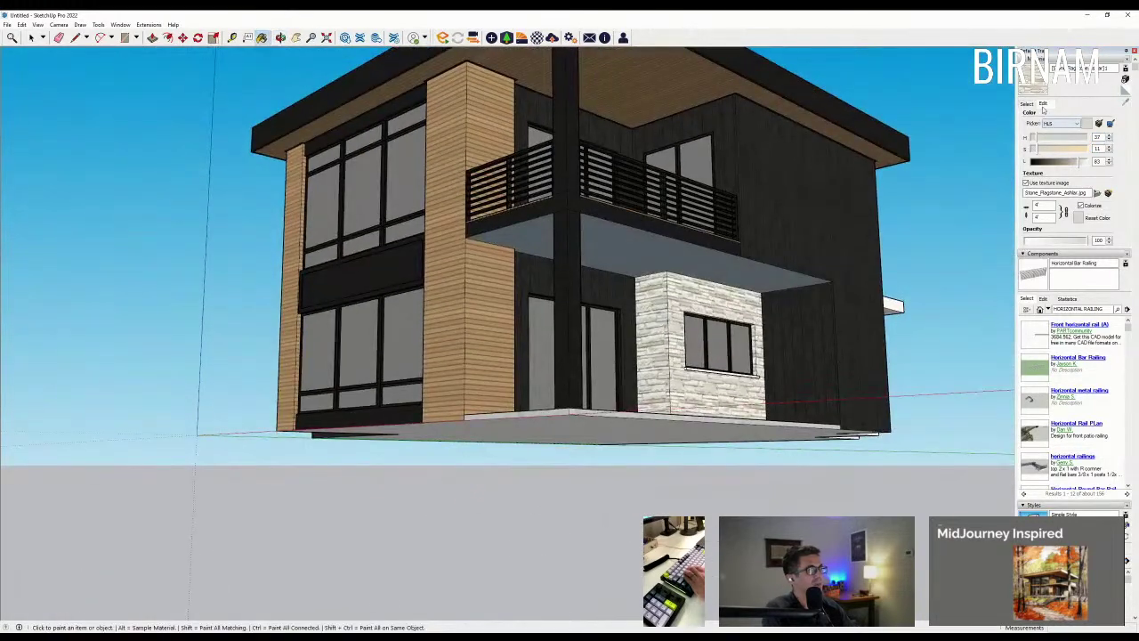
pyautogui.click(1028, 103)
pyautogui.click(1125, 114)
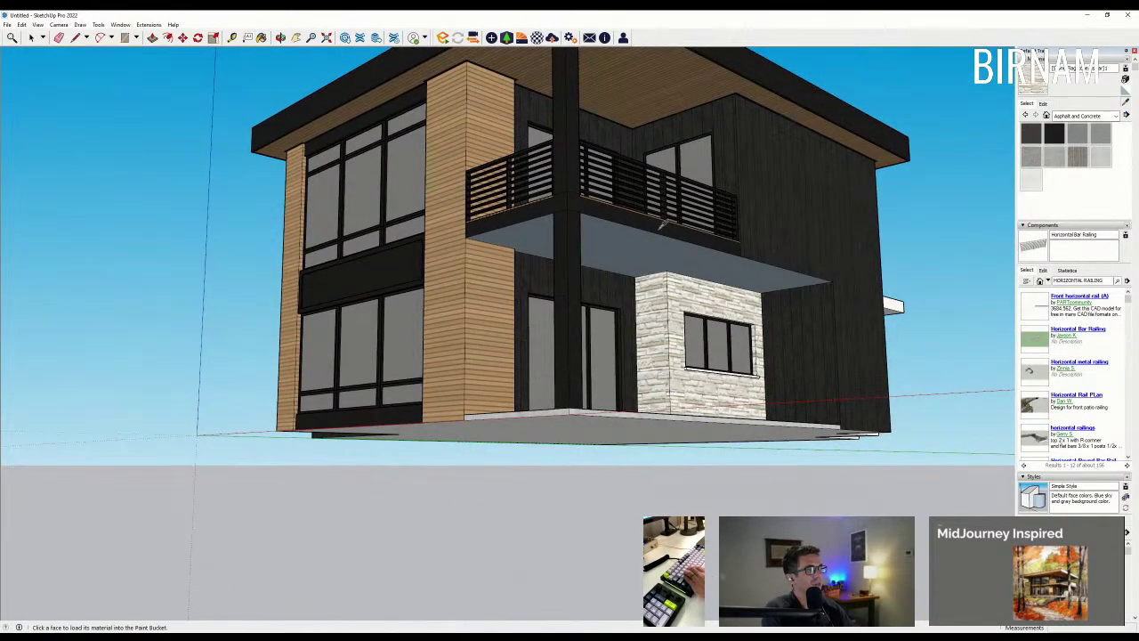
pyautogui.click(660, 225)
pyautogui.click(658, 258)
pyautogui.scroll(-1, 657, 271)
pyautogui.moveTo(657, 272); pyautogui.dragTo(734, 402, button='middle')
pyautogui.moveTo(737, 335); pyautogui.dragTo(806, 388, button='middle')
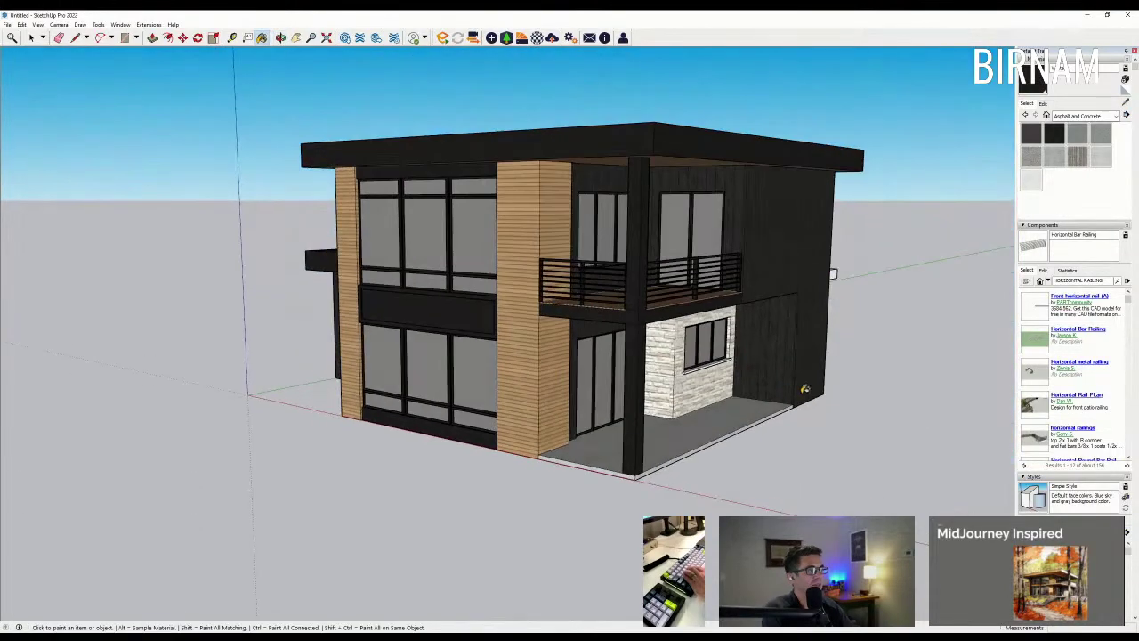
# Step: Copy the balcony's three-panel window onto the dark wood wall above the stone section
pyautogui.moveTo(705, 344); pyautogui.dragTo(572, 378, button='middle')
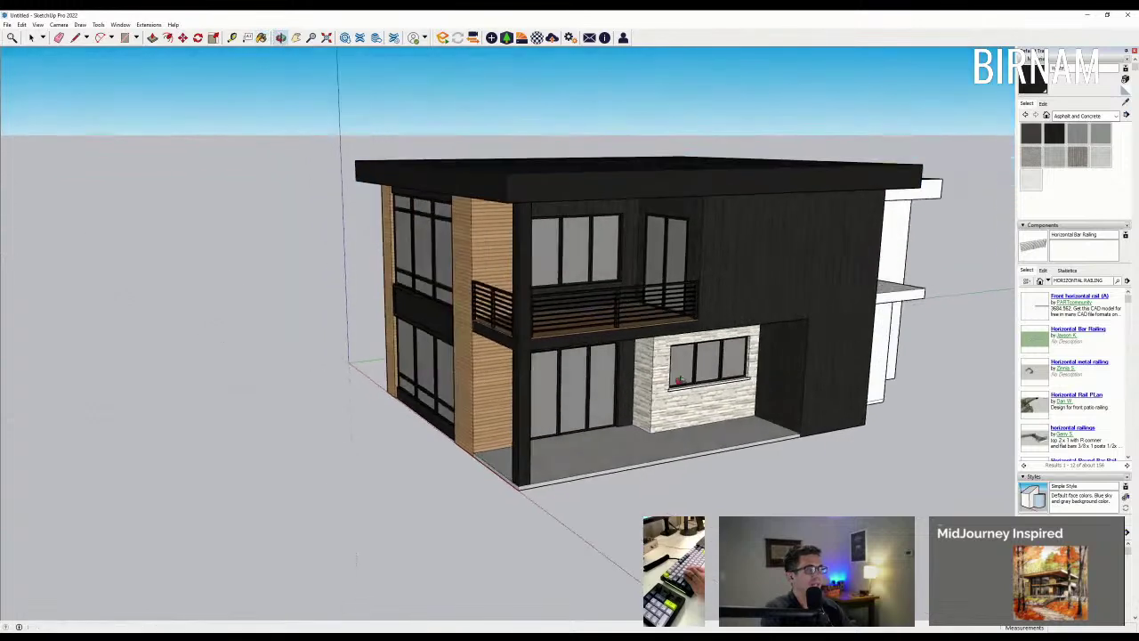
pyautogui.click(29, 37)
pyautogui.scroll(2, 525, 249)
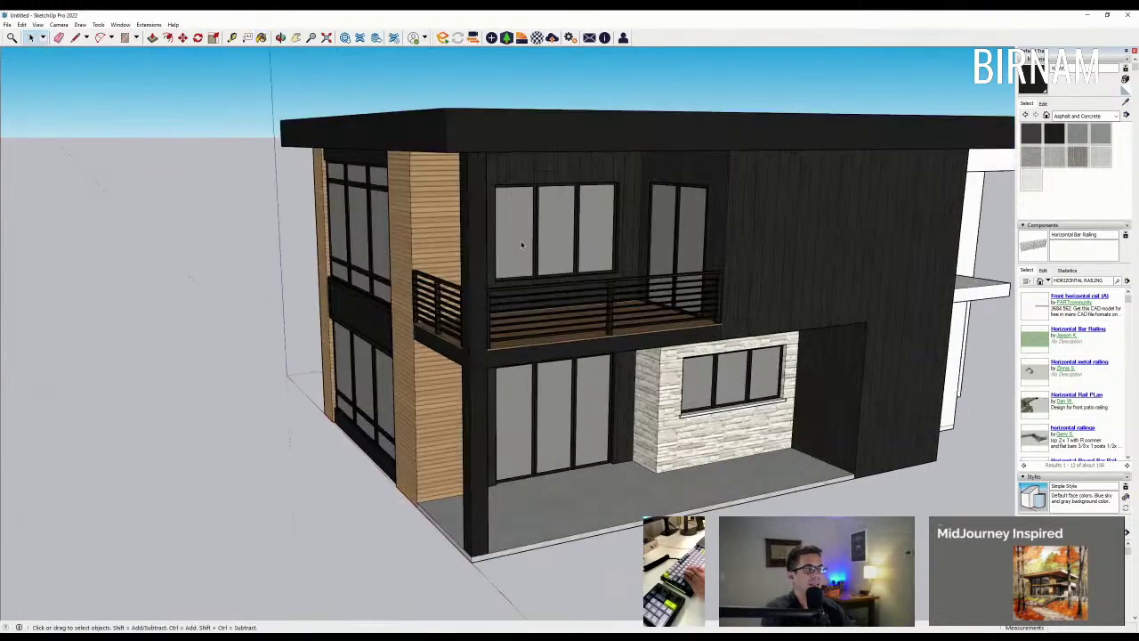
pyautogui.click(614, 243)
pyautogui.moveTo(614, 234); pyautogui.dragTo(575, 291)
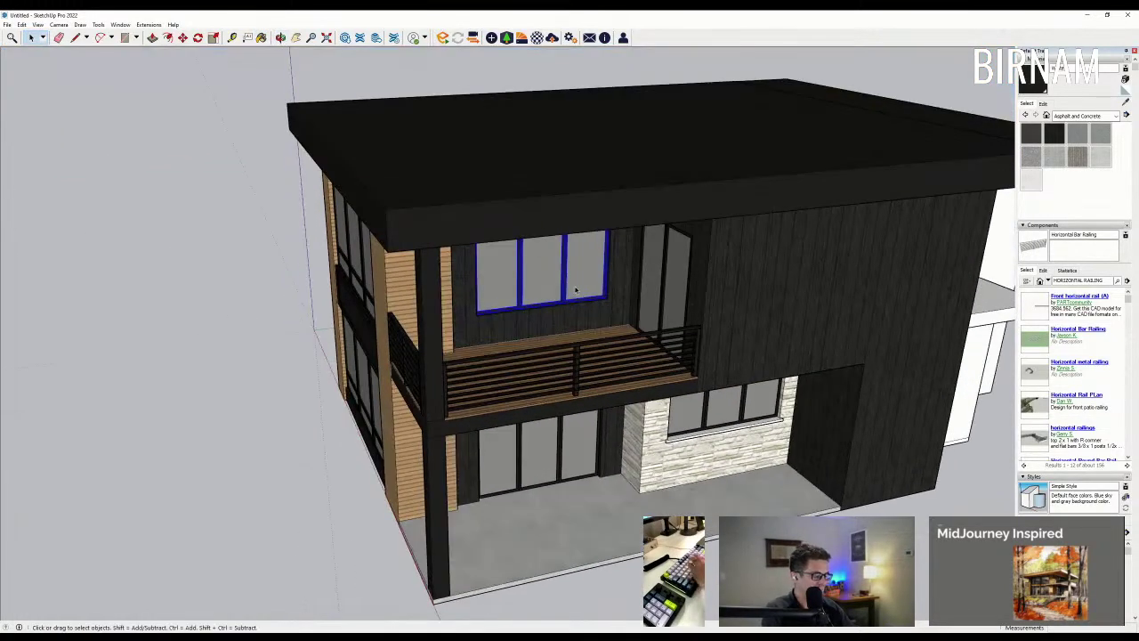
pyautogui.press('m')
pyautogui.scroll(6, 559, 307)
pyautogui.press('ctrl')
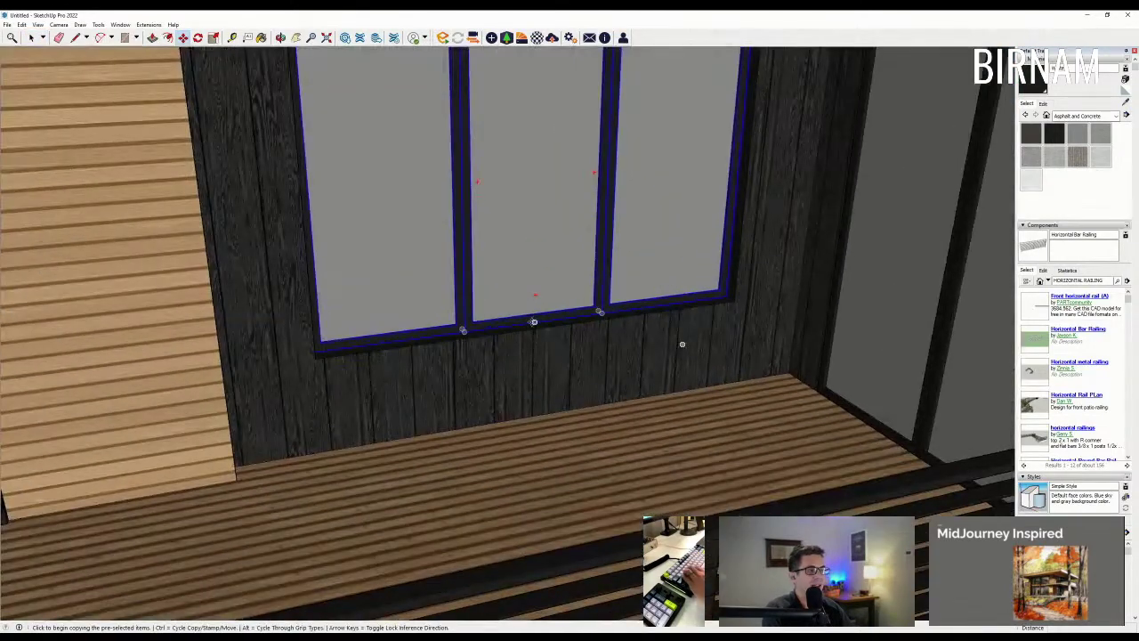
pyautogui.click(534, 321)
pyautogui.scroll(-8, 534, 321)
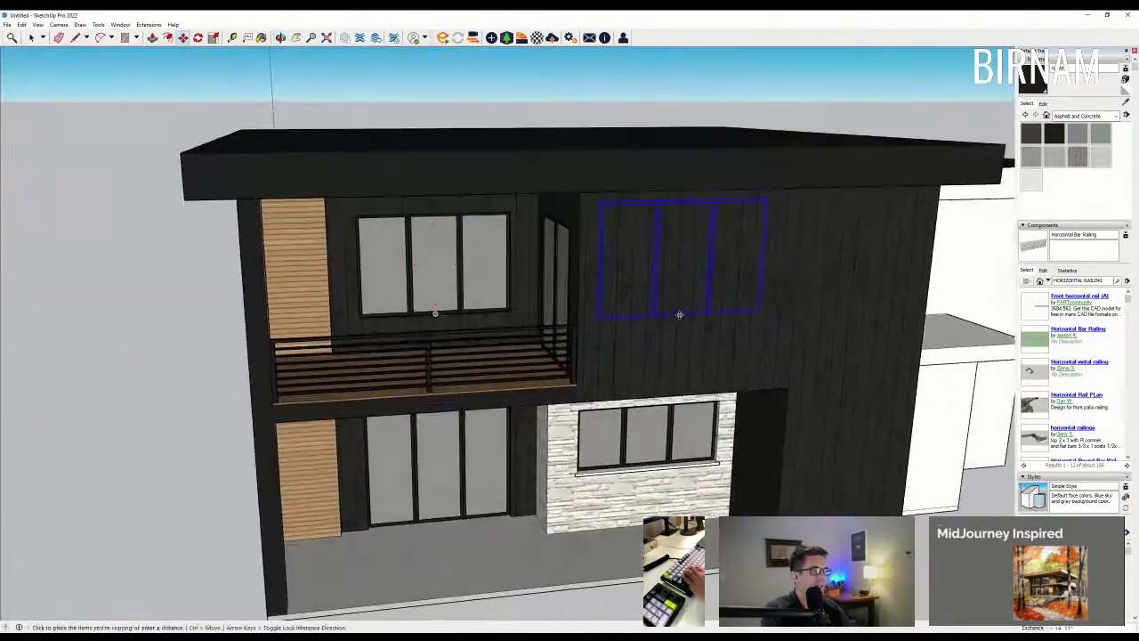
pyautogui.click(686, 340)
# Step: Move the copied window 4 inches outward, flush with the dark wood wall
pyautogui.moveTo(687, 340); pyautogui.dragTo(563, 264, button='middle')
pyautogui.click(689, 229)
pyautogui.scroll(2, 694, 228)
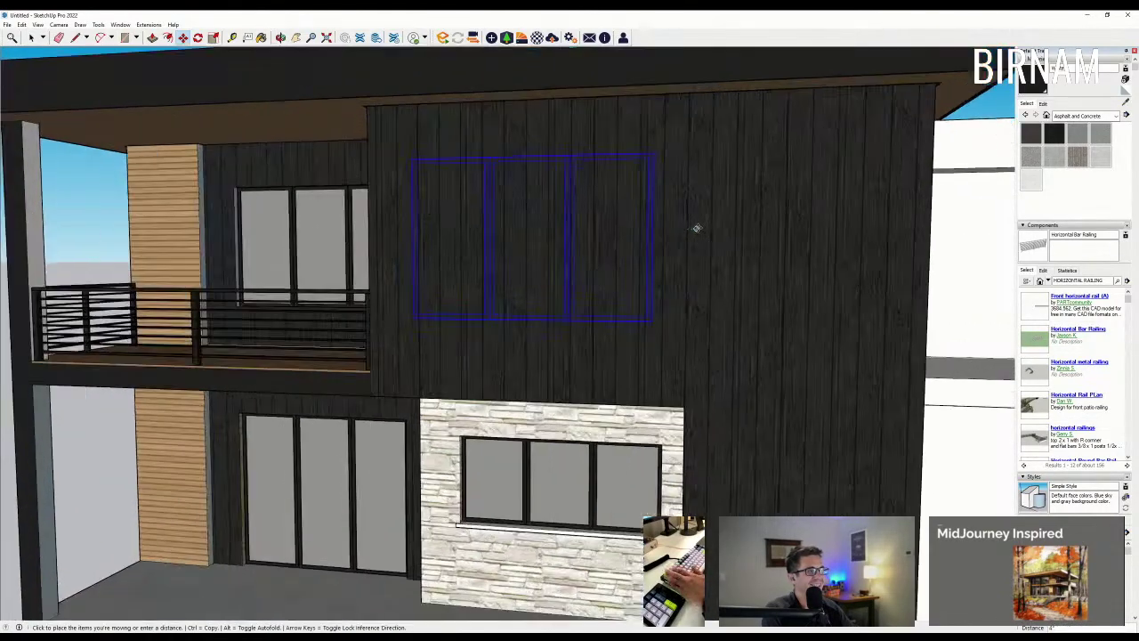
pyautogui.click(701, 225)
# Step: Draw a rectangle around the copied window on the dark wood wall and push it inward to open the wall
pyautogui.moveTo(701, 224); pyautogui.dragTo(799, 264, button='middle')
pyautogui.scroll(-2, 726, 312)
pyautogui.scroll(-1, 726, 312)
pyautogui.moveTo(694, 308); pyautogui.dragTo(739, 332, button='middle')
pyautogui.scroll(4, 651, 320)
pyautogui.press('r')
pyautogui.click(662, 311)
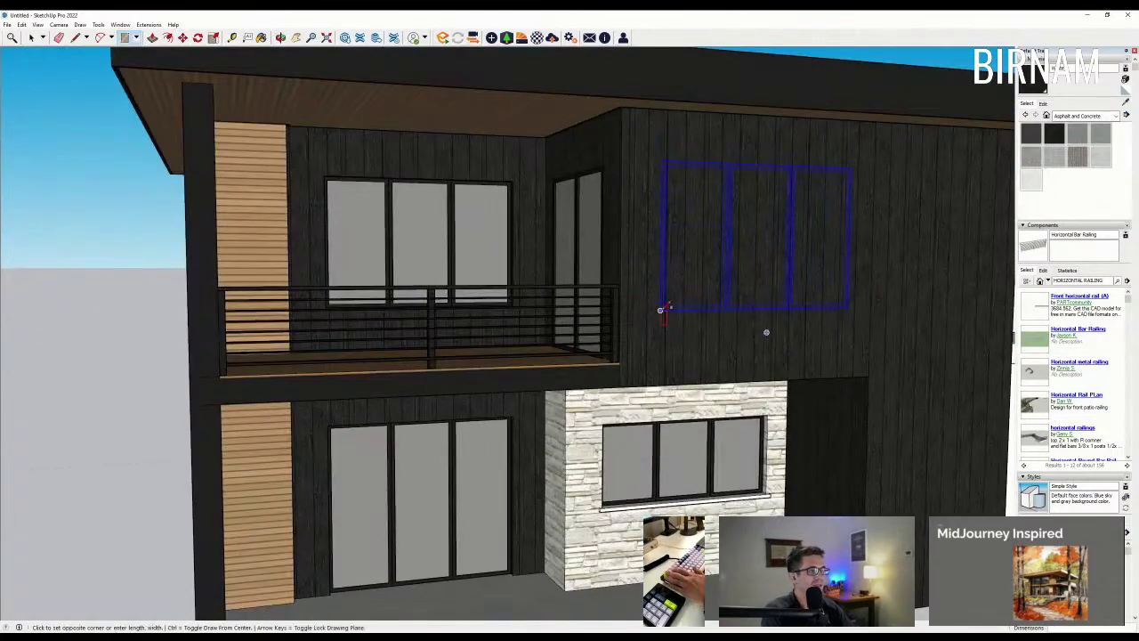
pyautogui.click(851, 168)
pyautogui.moveTo(852, 170); pyautogui.dragTo(842, 252, button='middle')
pyautogui.press('p')
pyautogui.click(837, 250)
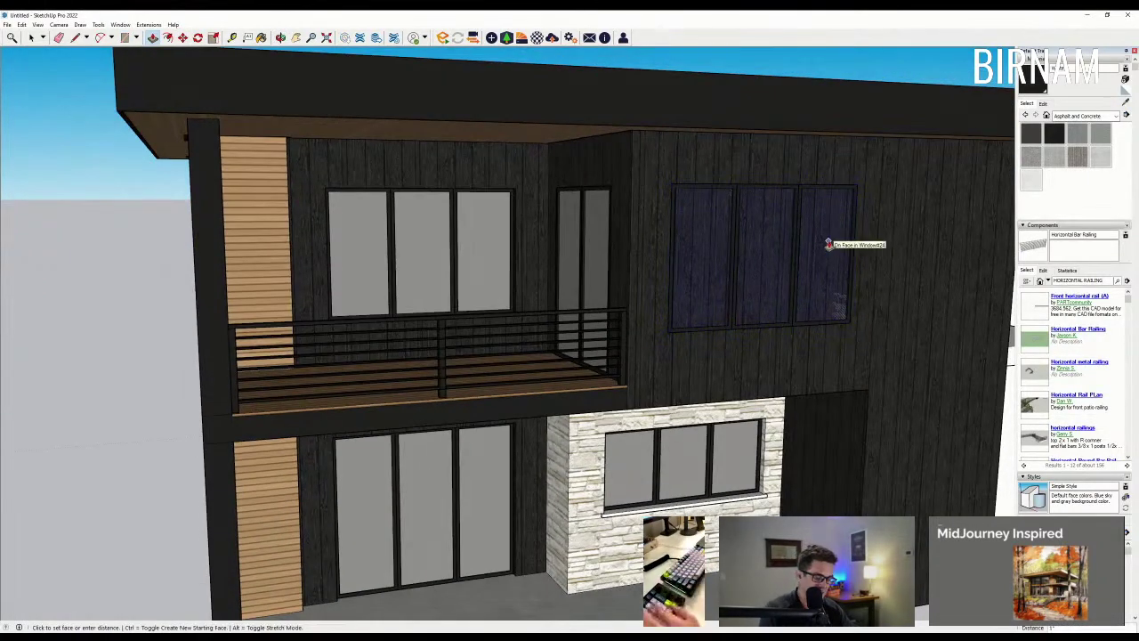
pyautogui.click(840, 241)
# Step: Recess the copied three-panel window 4 inches into its wall opening
pyautogui.moveTo(389, 79); pyautogui.dragTo(415, 169, button='middle')
pyautogui.click(33, 38)
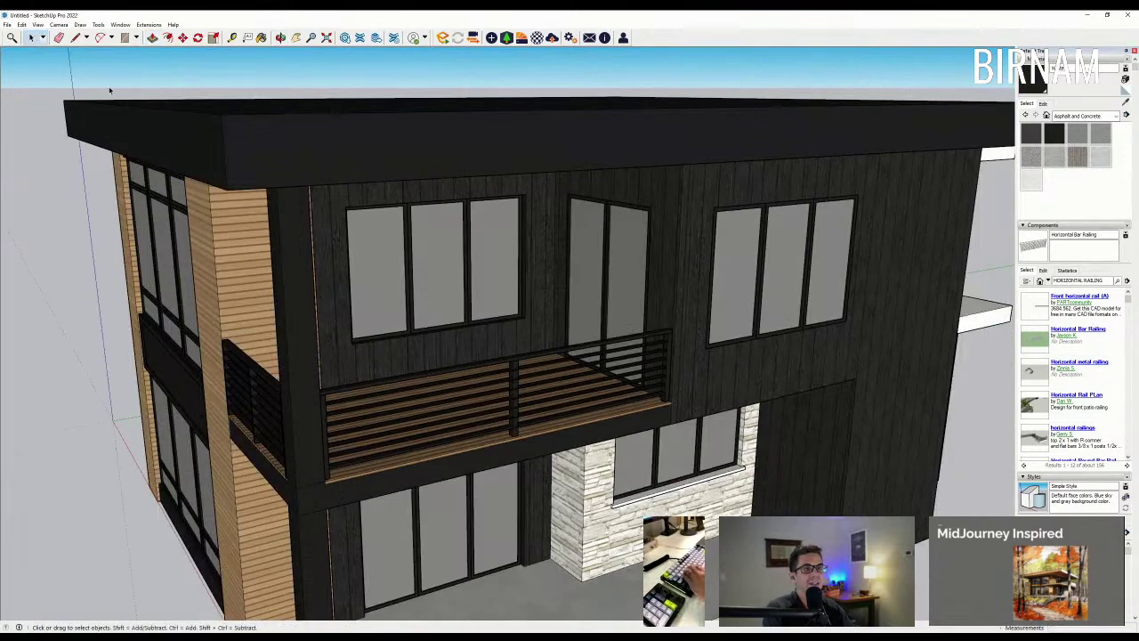
pyautogui.moveTo(755, 270); pyautogui.dragTo(784, 336, button='middle')
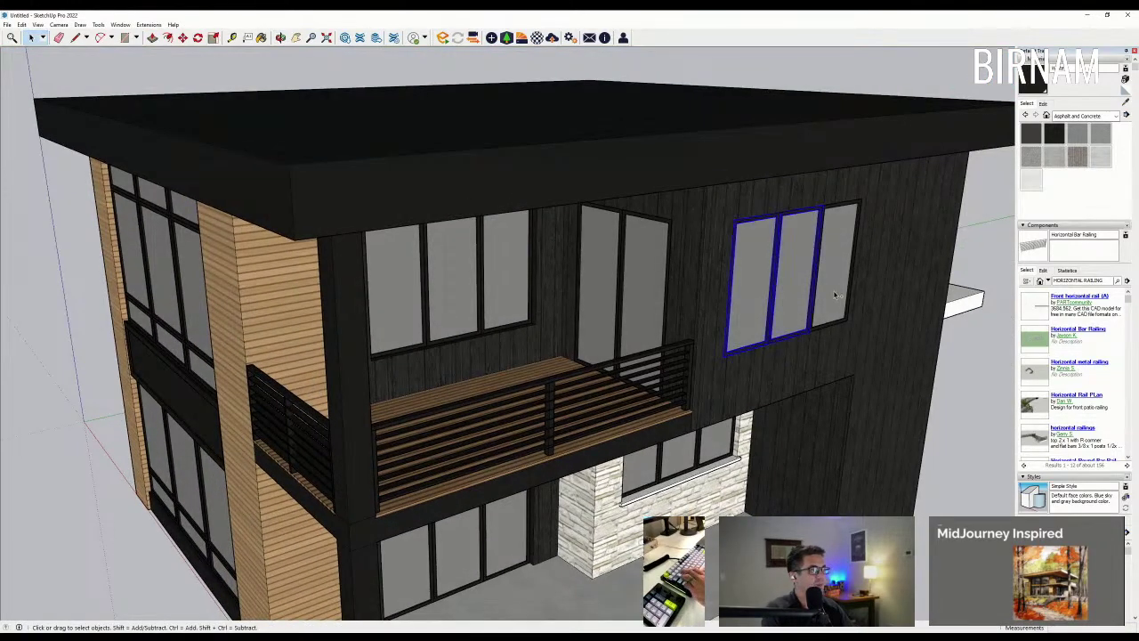
pyautogui.scroll(-5, 837, 320)
pyautogui.press('m')
pyautogui.click(784, 194)
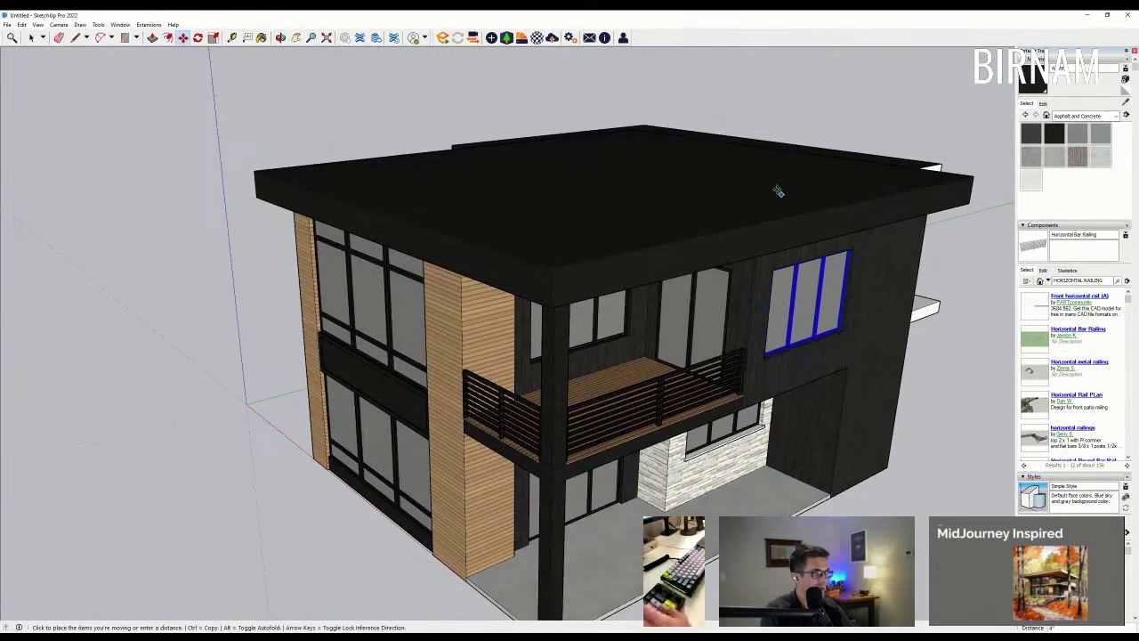
pyautogui.click(777, 190)
# Step: Examine the house's exterior from the balcony side round to the unpainted entry walls and canopy
pyautogui.scroll(-2, 767, 236)
pyautogui.press('b')
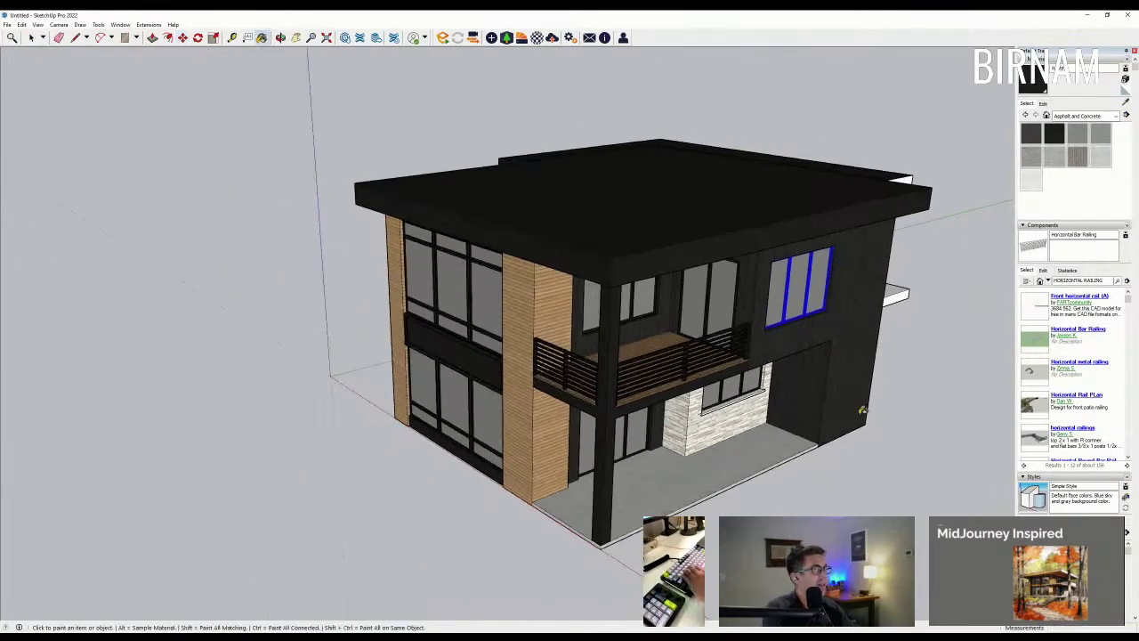
pyautogui.scroll(2, 862, 402)
pyautogui.scroll(1, 904, 277)
pyautogui.moveTo(921, 281); pyautogui.dragTo(712, 224, button='middle')
pyautogui.scroll(-4, 723, 249)
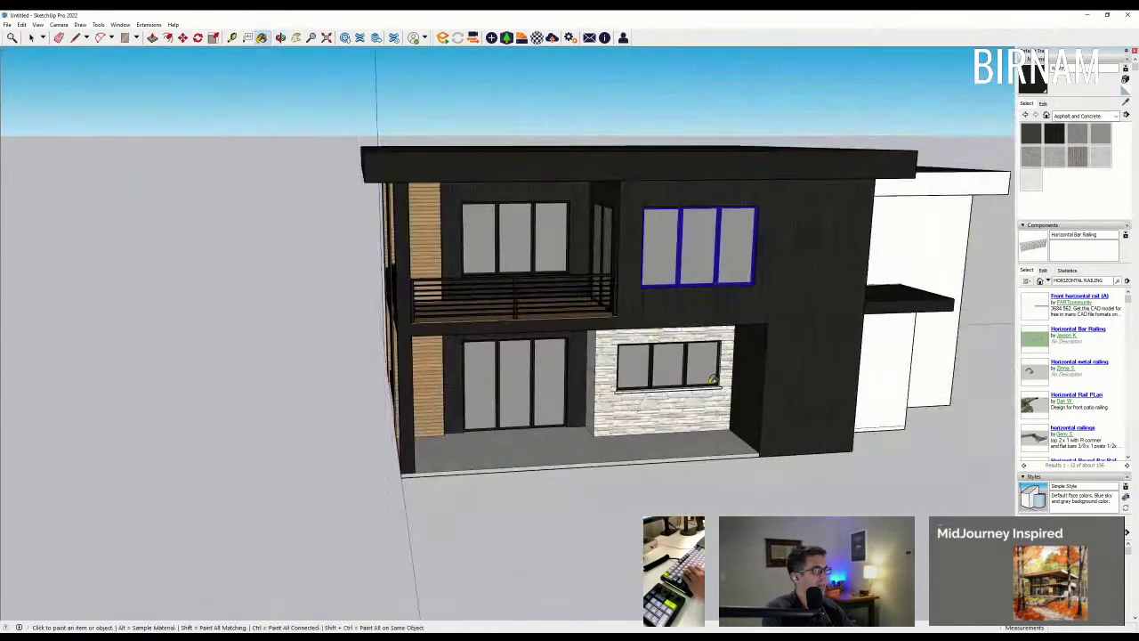
pyautogui.moveTo(712, 347); pyautogui.dragTo(563, 337, button='middle')
pyautogui.moveTo(672, 419); pyautogui.dragTo(718, 480, button='middle')
pyautogui.scroll(-4, 594, 388)
pyautogui.scroll(4, 595, 388)
pyautogui.moveTo(614, 334)
pyautogui.mouseDown(button='middle')
pyautogui.moveTo(788, 362)
pyautogui.moveTo(655, 376)
pyautogui.moveTo(623, 423)
pyautogui.mouseUp(button='middle')
pyautogui.press('e')
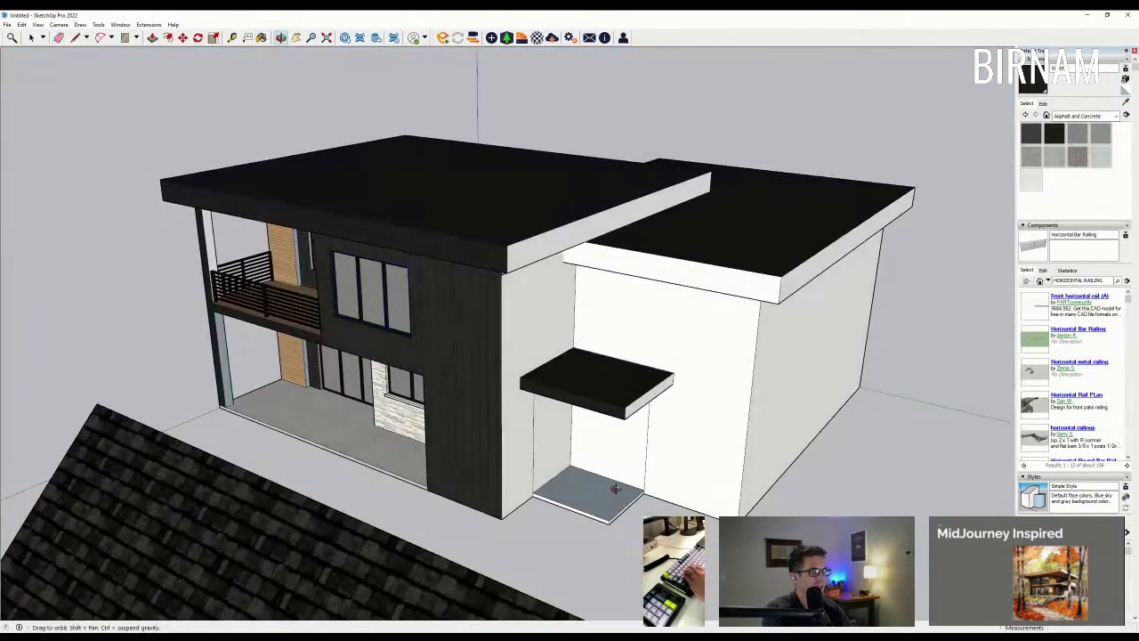
# Step: Outline a strip at the outer front corner of the side entry slab and push it outward 4 inches
pyautogui.scroll(5, 591, 509)
pyautogui.press('l')
pyautogui.click(562, 540)
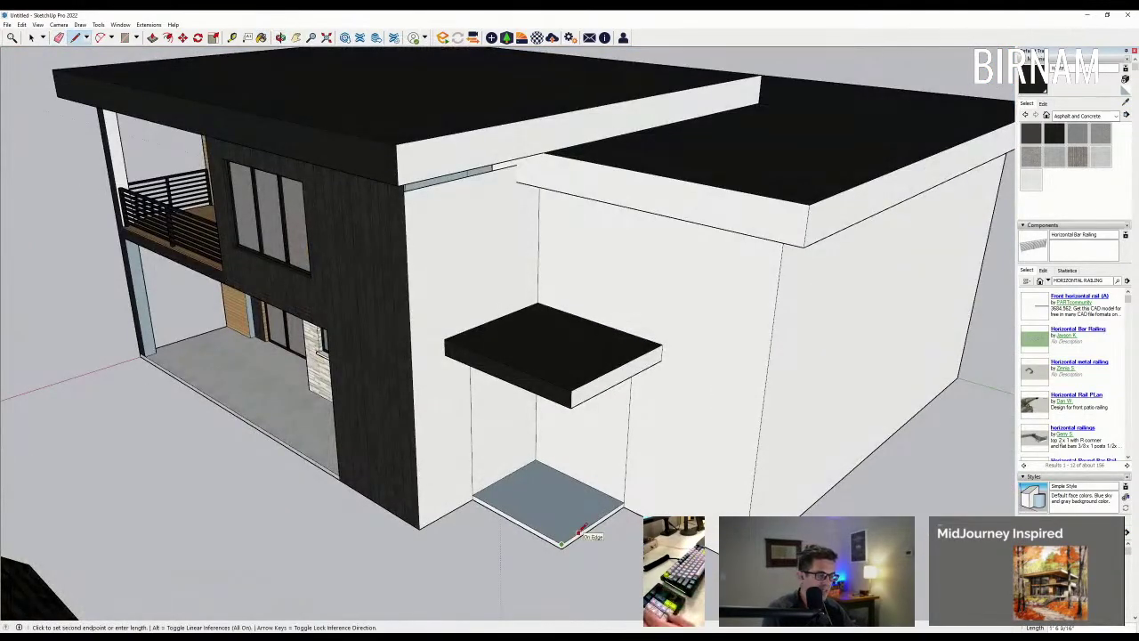
pyautogui.press('Escape')
pyautogui.click(562, 543)
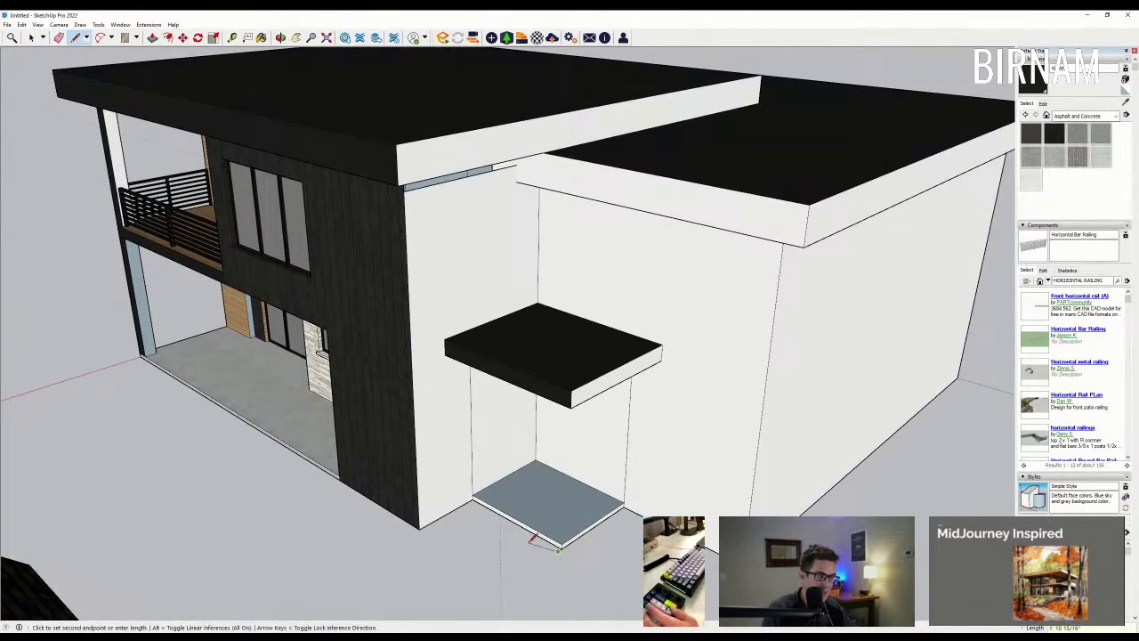
pyautogui.press('Escape')
pyautogui.scroll(3, 550, 539)
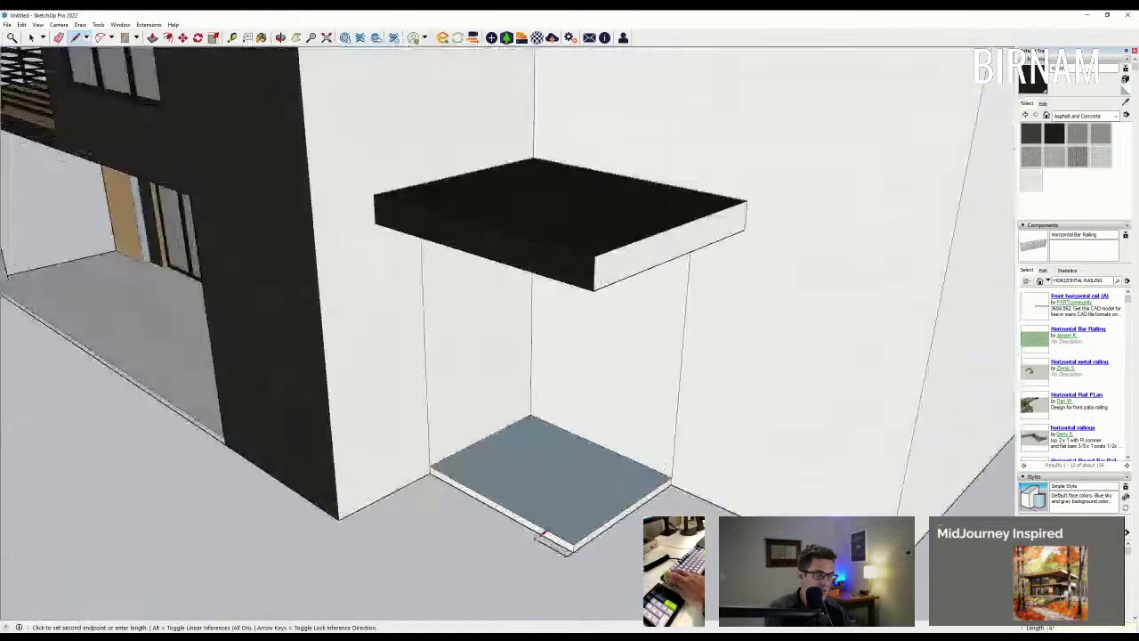
pyautogui.scroll(2, 570, 545)
pyautogui.press('p')
pyautogui.click(570, 545)
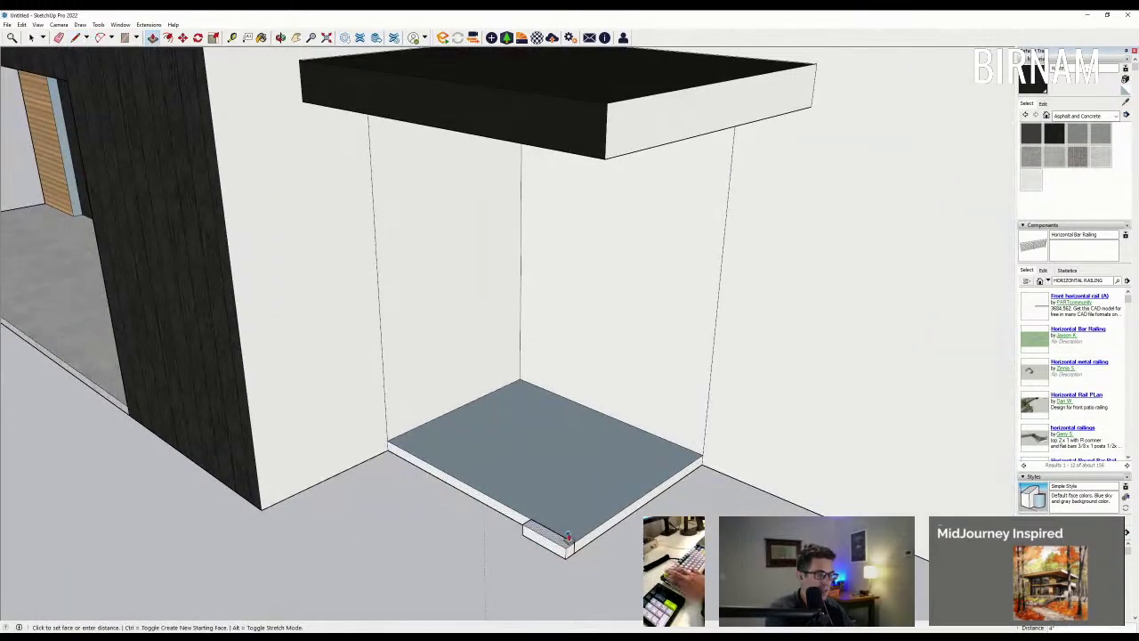
pyautogui.click(574, 540)
# Step: Divide off the entry slab's outer strip with a line and pull it up to the canopy as a side wall
pyautogui.press('l')
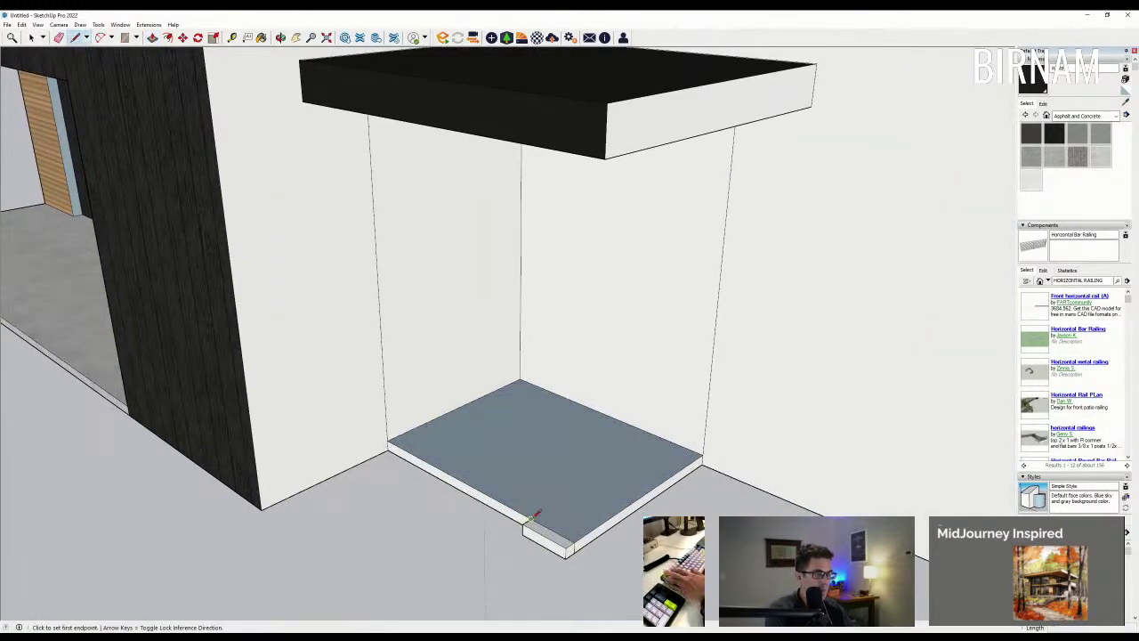
pyautogui.click(531, 518)
pyautogui.click(662, 434)
pyautogui.press('p')
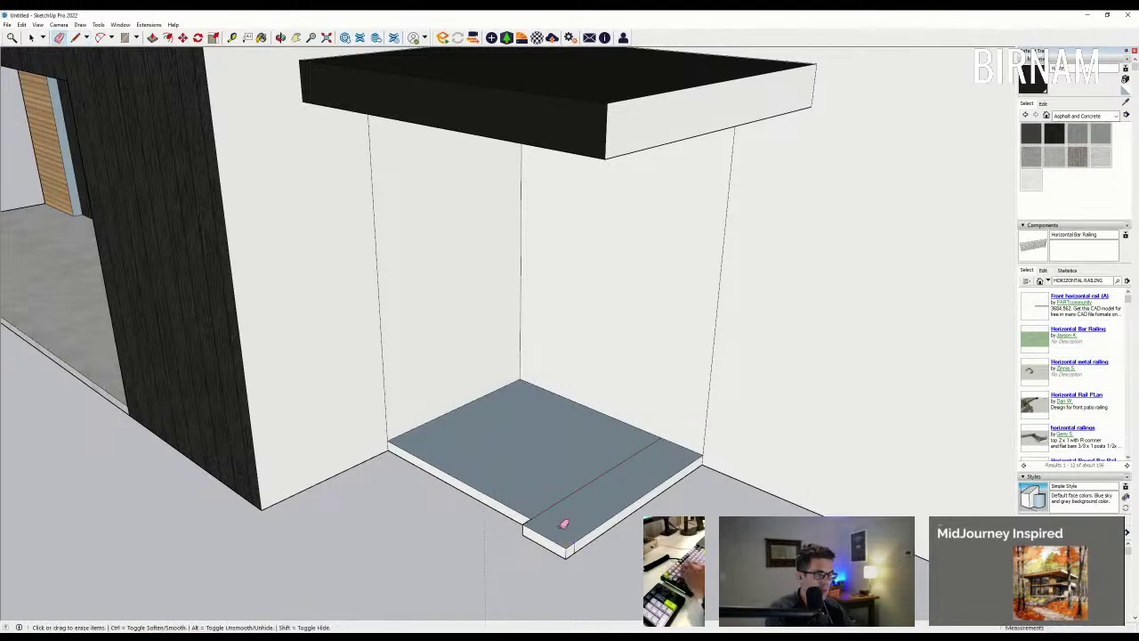
pyautogui.scroll(-2, 588, 524)
pyautogui.click(612, 500)
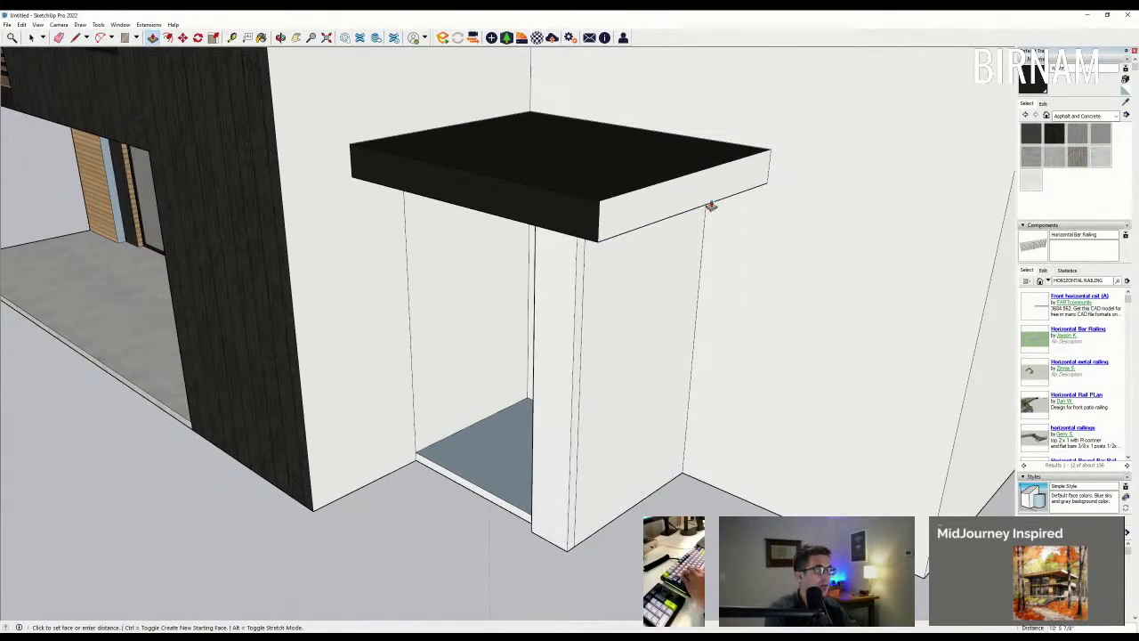
pyautogui.click(711, 205)
# Step: Extend the canopy's open side past the new entry wall, and push the wall's outer face outward
pyautogui.moveTo(503, 305); pyautogui.dragTo(547, 341, button='middle')
pyautogui.scroll(-5, 546, 341)
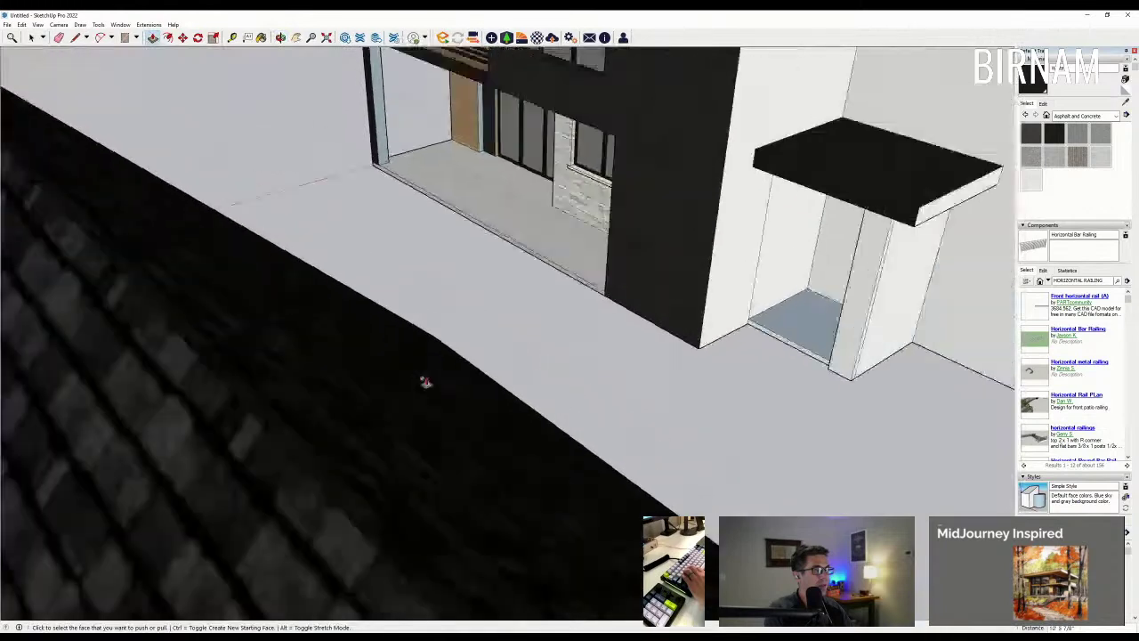
pyautogui.scroll(-5, 426, 383)
pyautogui.scroll(5, 639, 331)
pyautogui.press('e')
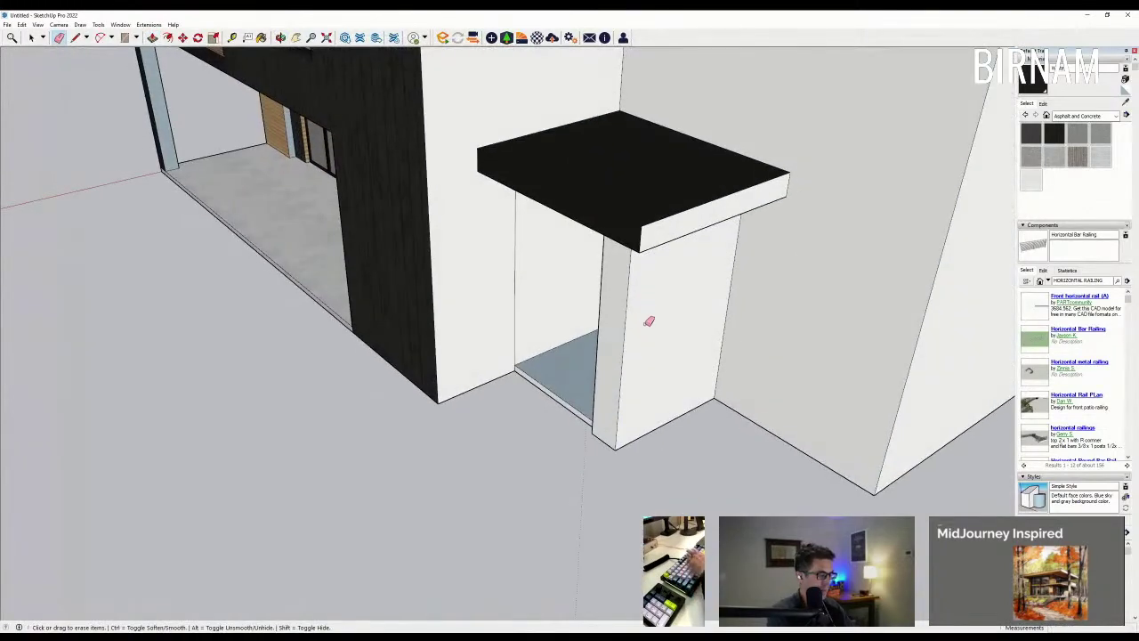
pyautogui.press('p')
pyautogui.click(695, 297)
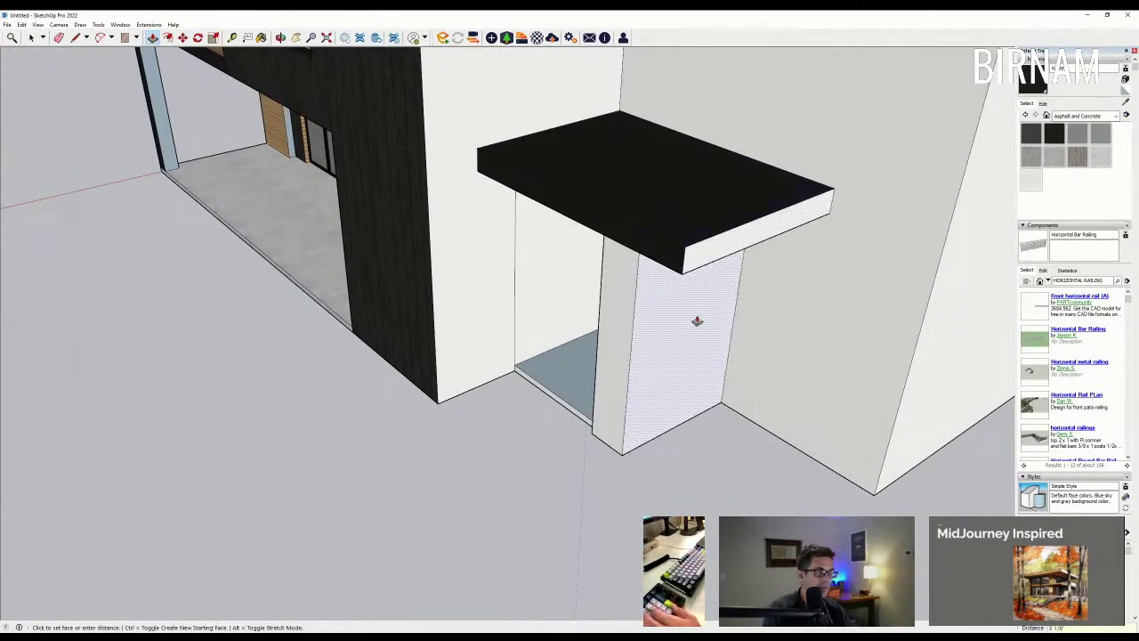
pyautogui.moveTo(697, 322); pyautogui.dragTo(728, 282, button='middle')
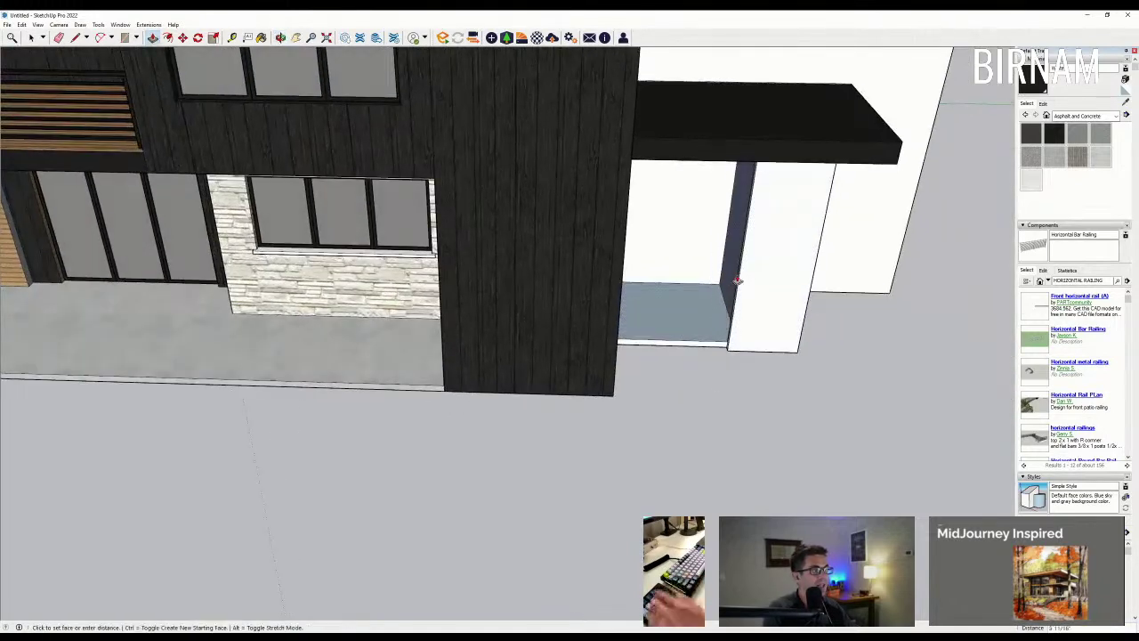
pyautogui.scroll(3, 740, 281)
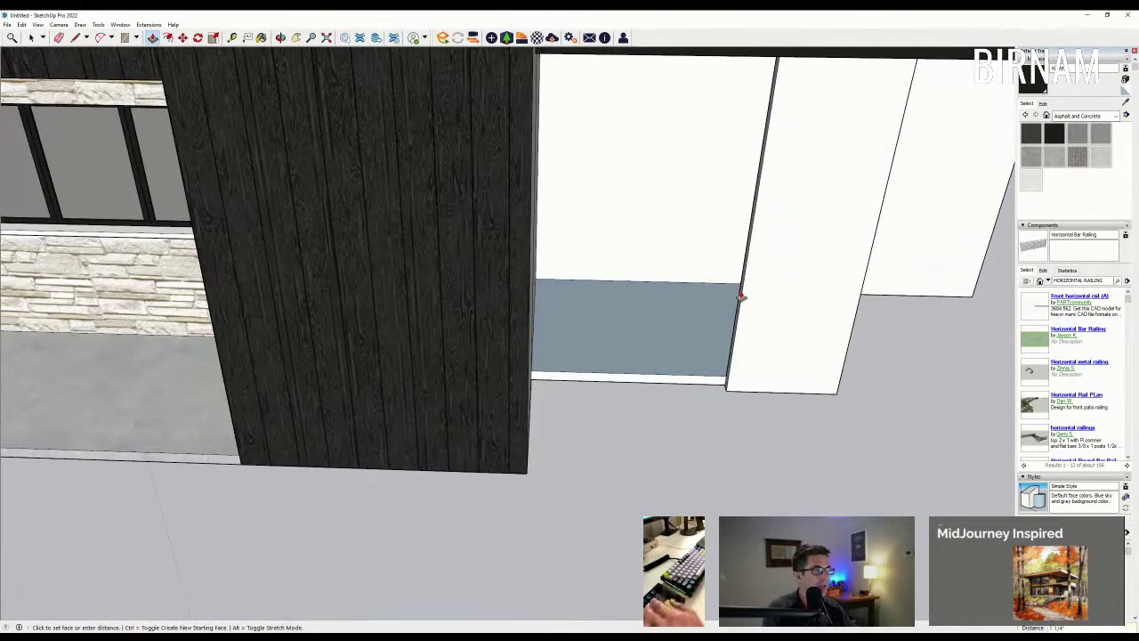
pyautogui.click(746, 297)
pyautogui.moveTo(745, 315); pyautogui.dragTo(813, 285, button='middle')
pyautogui.press('e')
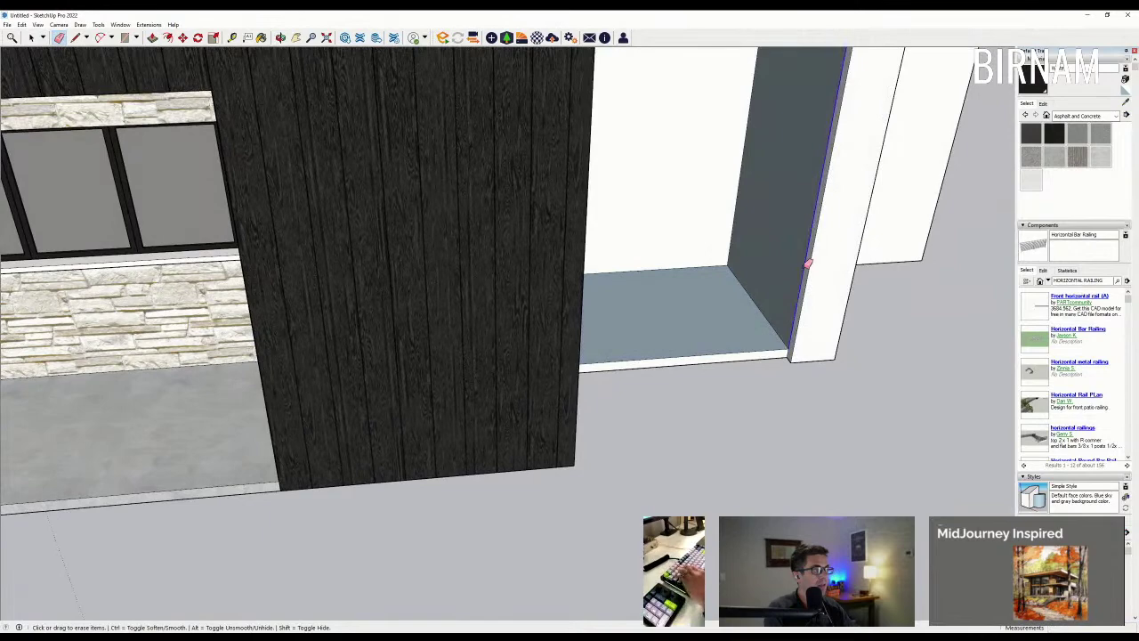
# Step: Sample the patio wall's stone and paint the front and outer faces of the side entry wall with it
pyautogui.click(1128, 105)
pyautogui.moveTo(588, 342); pyautogui.dragTo(710, 282, button='middle')
pyautogui.scroll(-4, 709, 282)
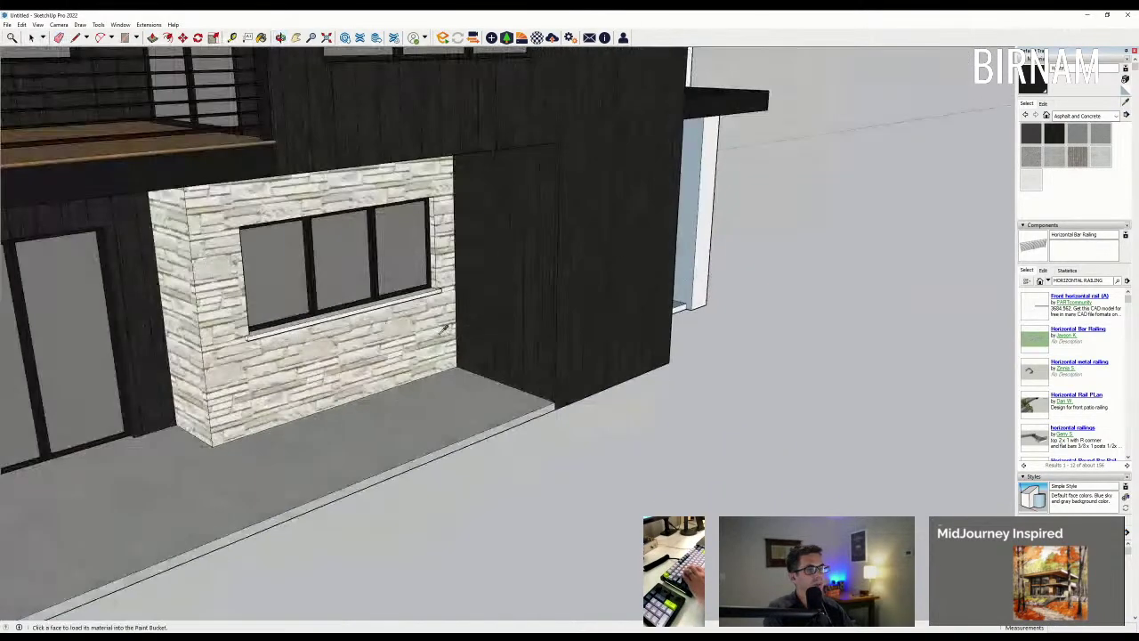
pyautogui.click(441, 333)
pyautogui.scroll(3, 704, 226)
pyautogui.click(705, 220)
pyautogui.moveTo(688, 214)
pyautogui.mouseDown(button='middle')
pyautogui.moveTo(418, 298)
pyautogui.moveTo(519, 284)
pyautogui.mouseUp(button='middle')
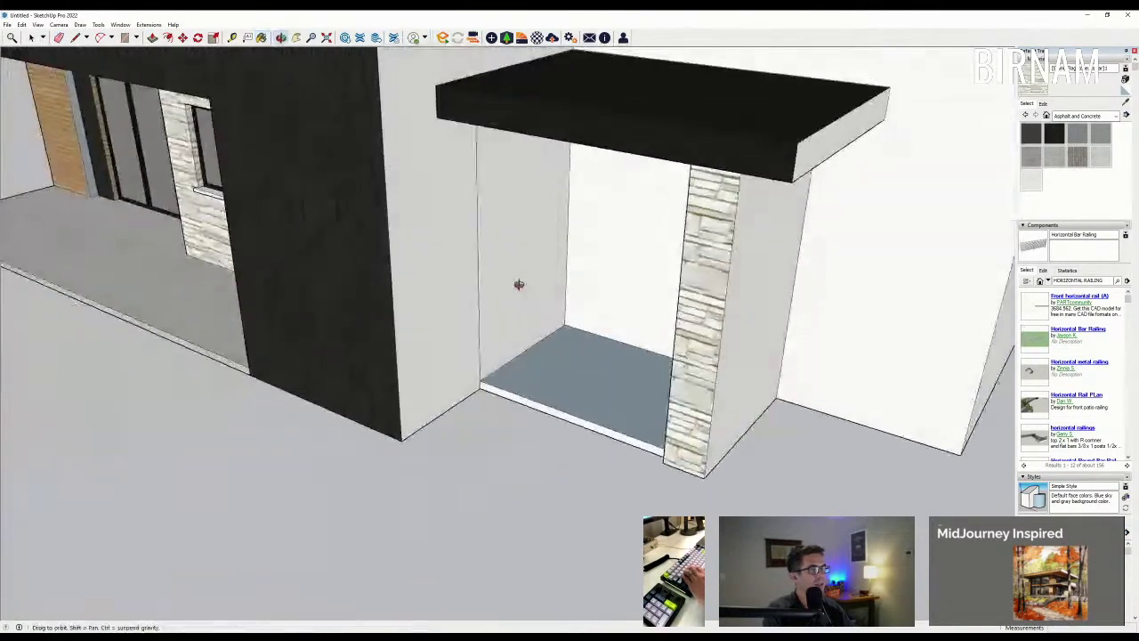
pyautogui.click(747, 293)
# Step: Sample the dark wood siding and paint the white walls around and beyond the side entry with it
pyautogui.click(1127, 105)
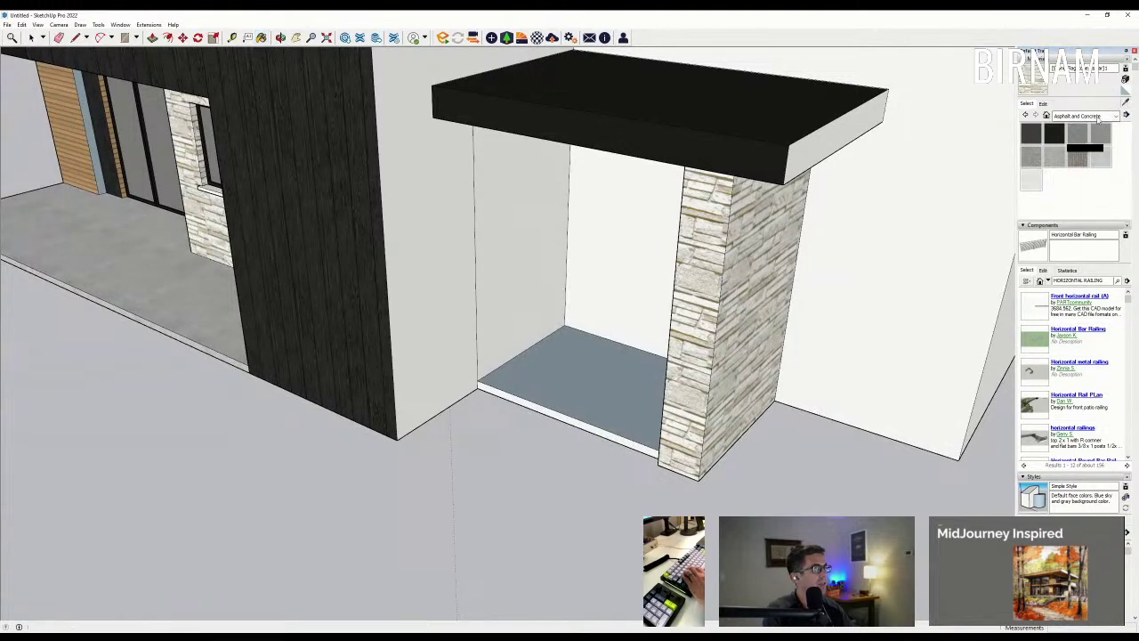
pyautogui.click(366, 236)
pyautogui.click(432, 218)
pyautogui.click(525, 190)
pyautogui.click(635, 239)
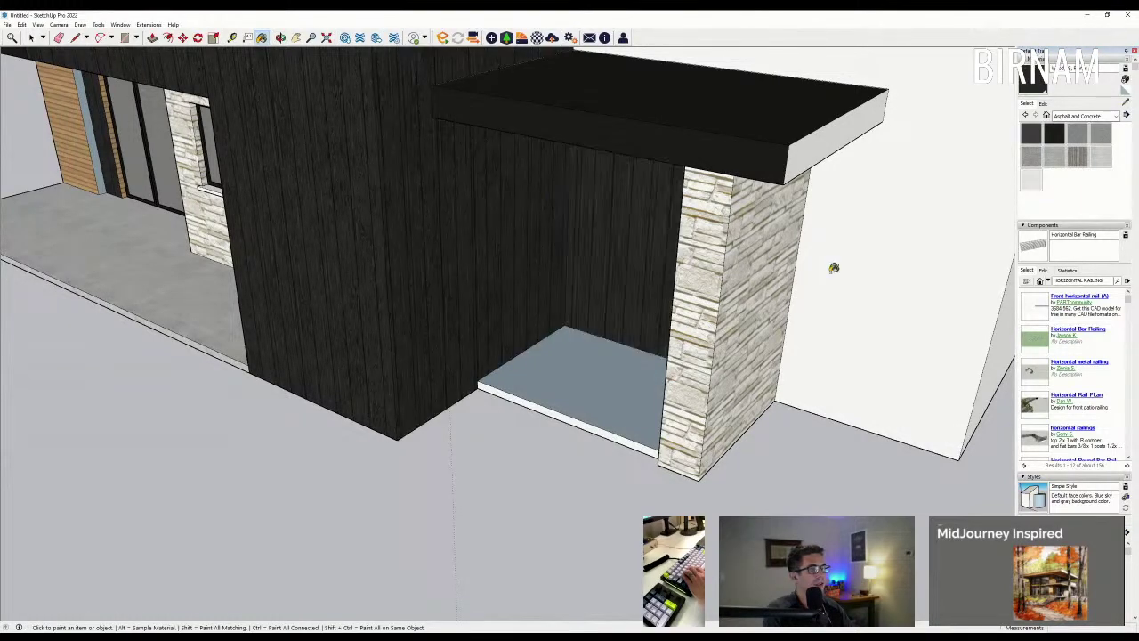
pyautogui.click(831, 262)
# Step: Delete the neighbouring gabled house model beside the two-storey house
pyautogui.moveTo(838, 98)
pyautogui.mouseDown(button='middle')
pyautogui.moveTo(516, 415)
pyautogui.moveTo(701, 414)
pyautogui.mouseUp(button='middle')
pyautogui.scroll(-12, 701, 414)
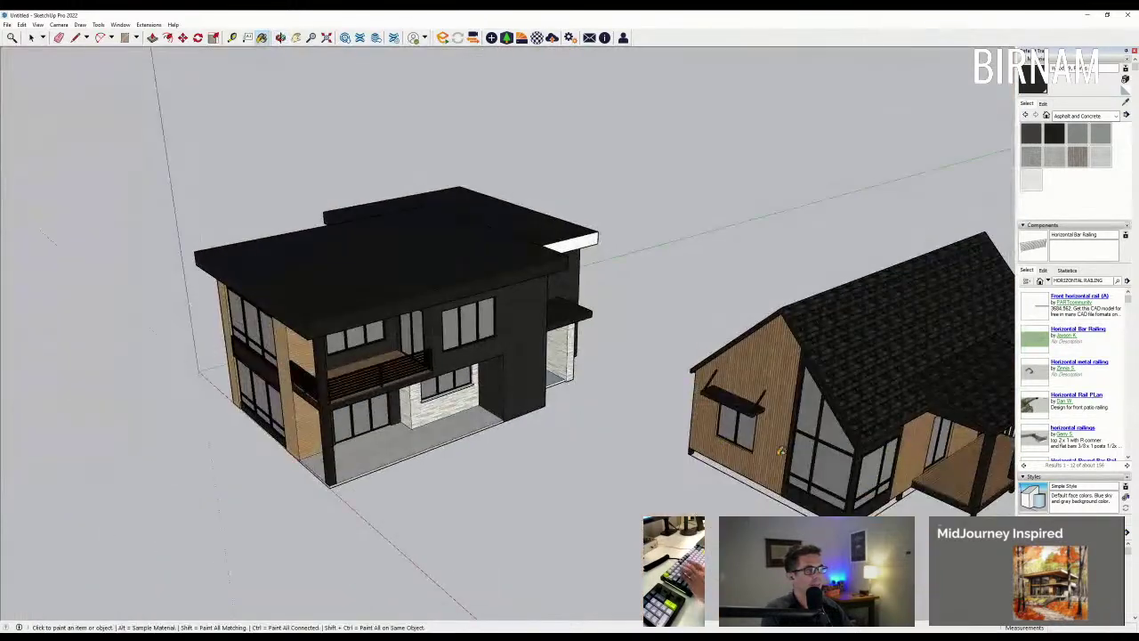
pyautogui.press('space')
pyautogui.click(780, 451)
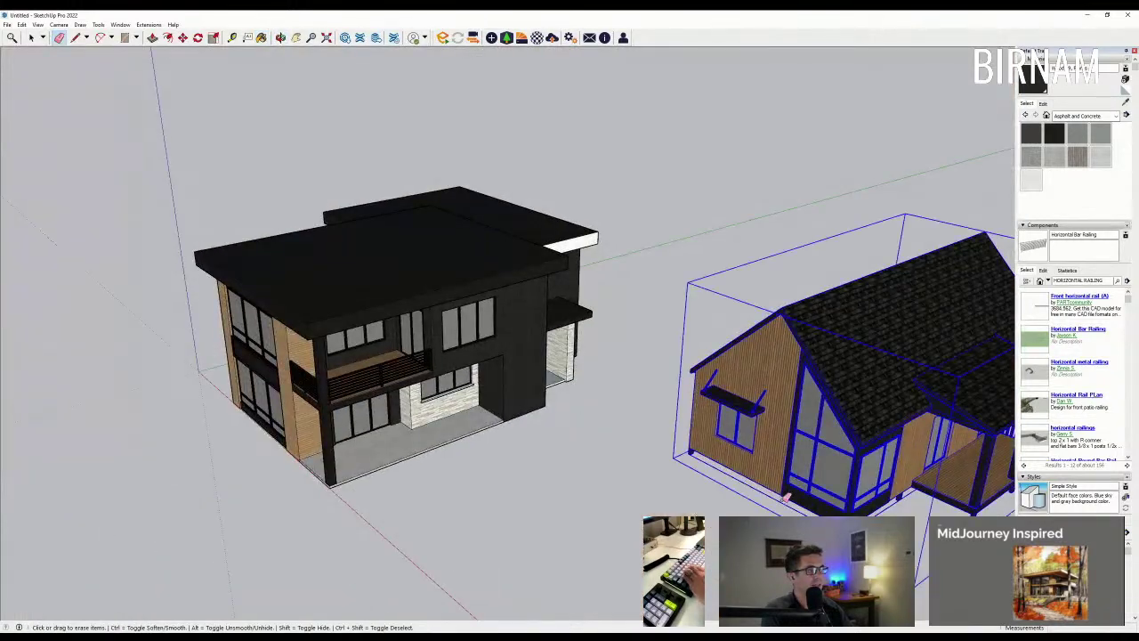
pyautogui.press('e')
# Step: Paint the remaining white roof fascia black, and apply the patio's concrete material to the side entry slab
pyautogui.press('b')
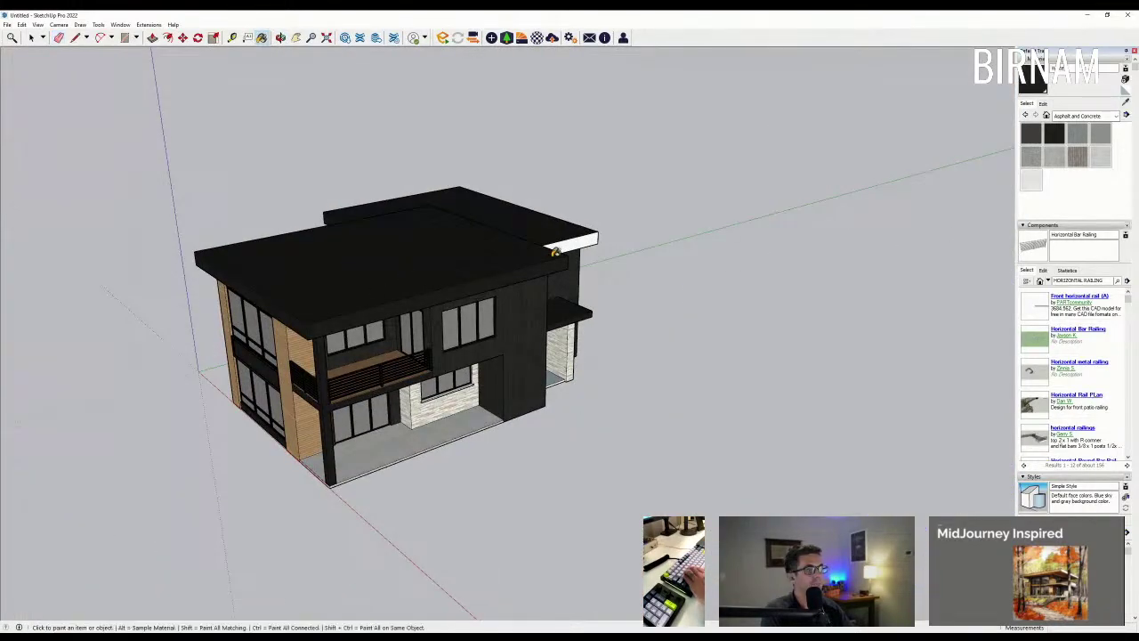
pyautogui.click(1126, 103)
pyautogui.scroll(2, 399, 433)
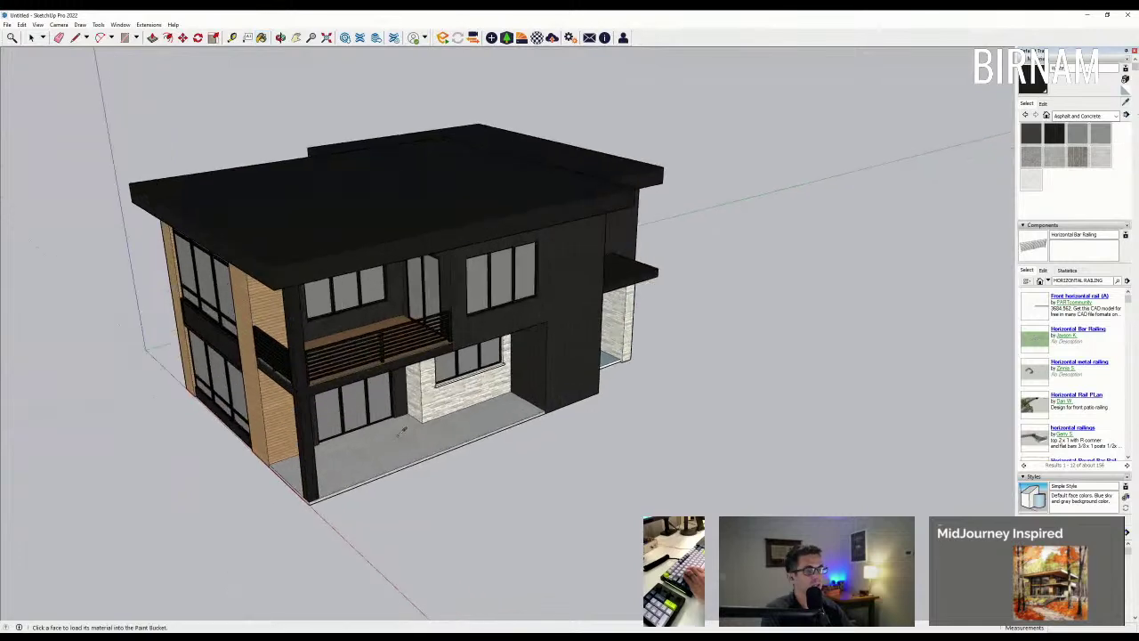
pyautogui.click(400, 433)
pyautogui.scroll(2, 625, 356)
pyautogui.scroll(2, 614, 359)
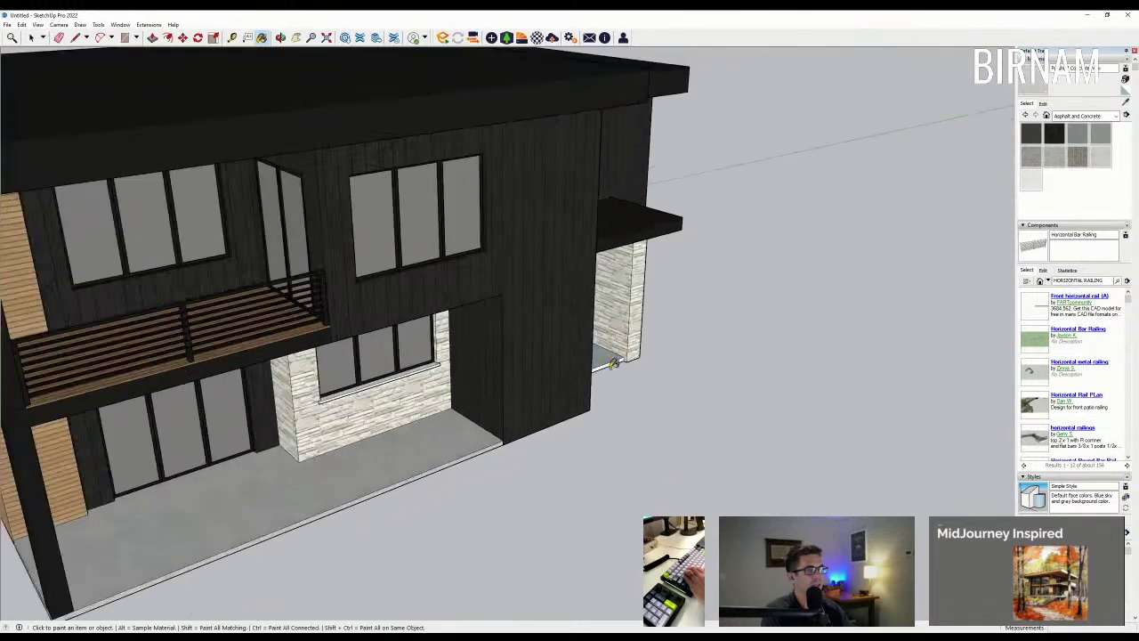
pyautogui.scroll(2, 613, 363)
pyautogui.click(611, 362)
# Step: Sample the low wing's dark wood siding and paint the white upper wall behind it
pyautogui.scroll(-5, 596, 371)
pyautogui.moveTo(227, 352)
pyautogui.mouseDown(button='middle')
pyautogui.moveTo(398, 259)
pyautogui.moveTo(407, 223)
pyautogui.mouseUp(button='middle')
pyautogui.press('b')
pyautogui.click(1124, 104)
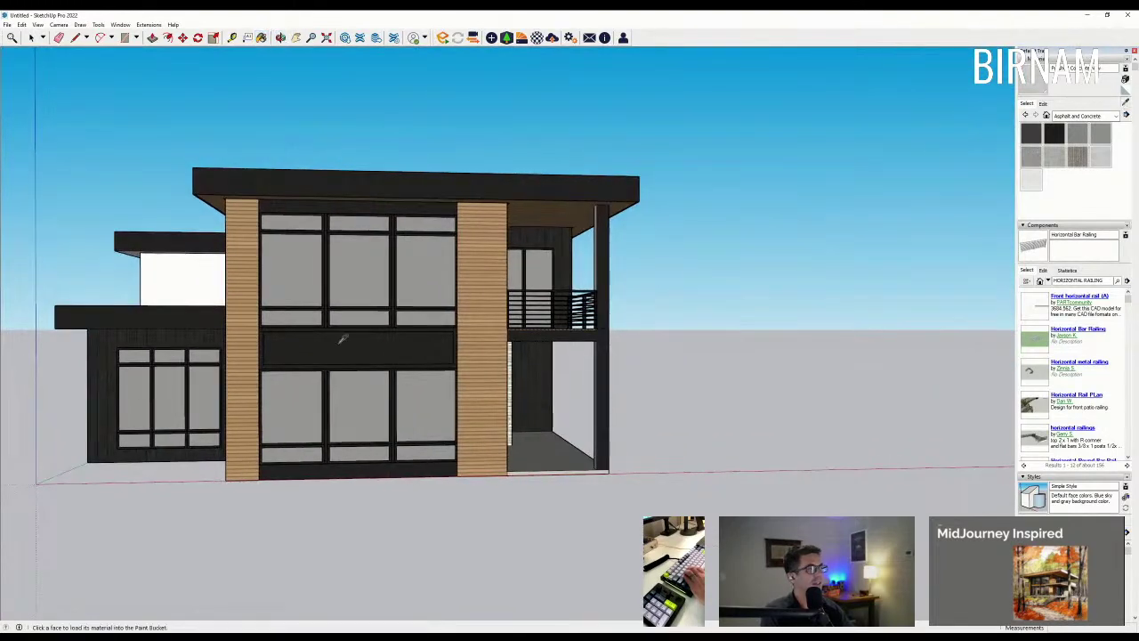
pyautogui.click(89, 374)
pyautogui.click(147, 283)
# Step: Sample the wood material and paint the white soffit under the rear upper roof with it
pyautogui.moveTo(147, 283); pyautogui.dragTo(24, 298, button='middle')
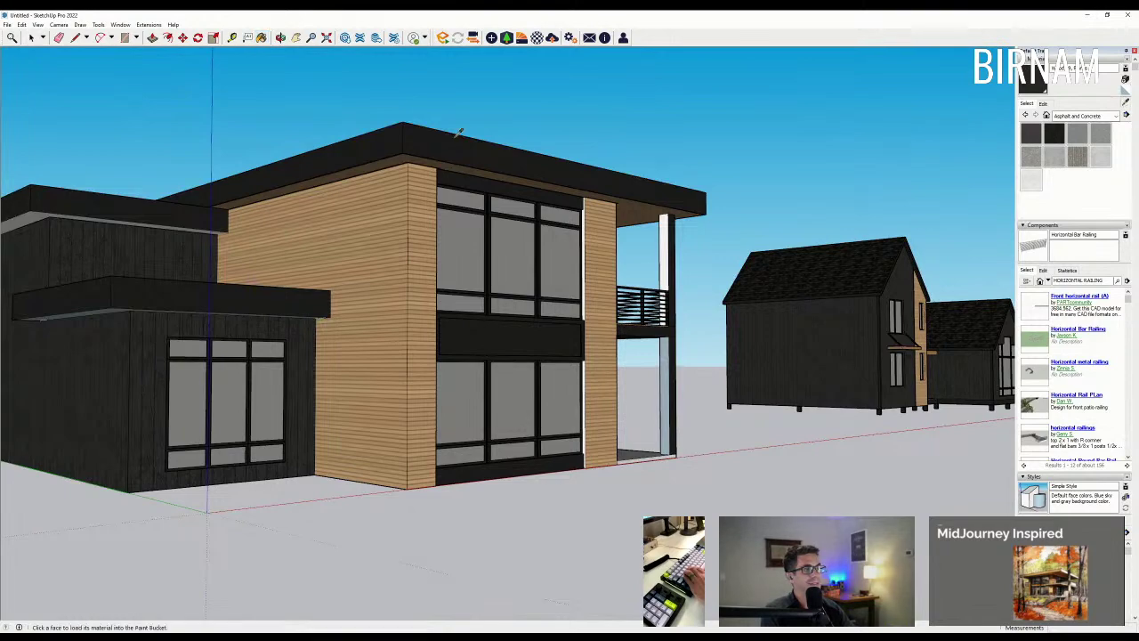
pyautogui.scroll(5, 360, 285)
pyautogui.scroll(-3, 360, 285)
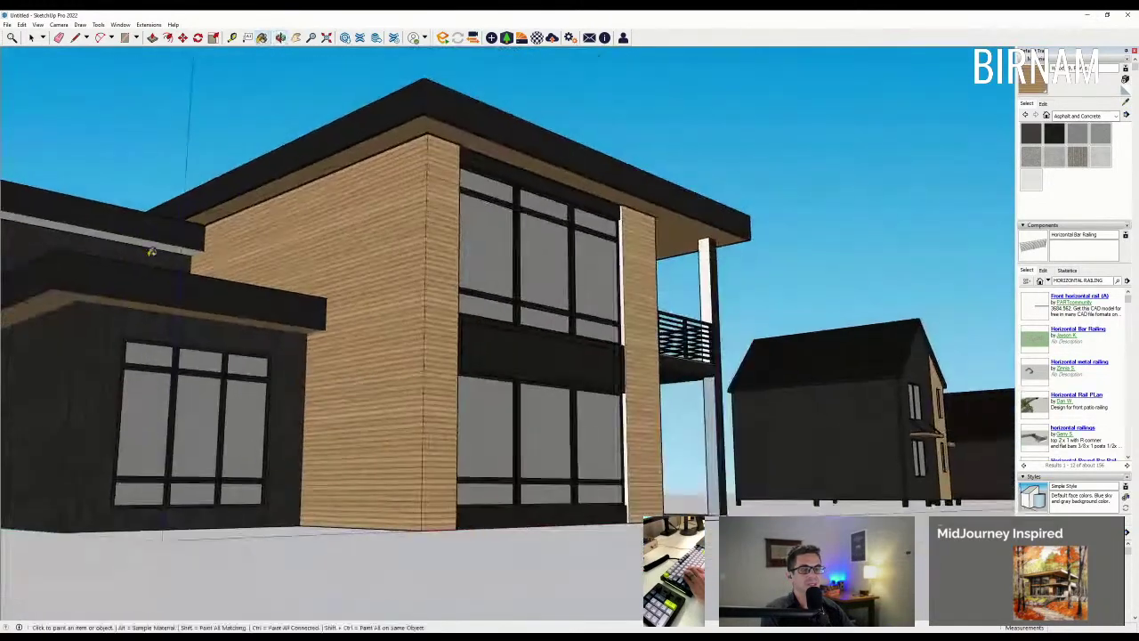
pyautogui.scroll(2, 142, 250)
pyautogui.click(132, 235)
# Step: Examine the finished exterior from the tall front windows round to the balcony corner
pyautogui.moveTo(132, 236); pyautogui.dragTo(32, 333, button='middle')
pyautogui.scroll(-1, 33, 331)
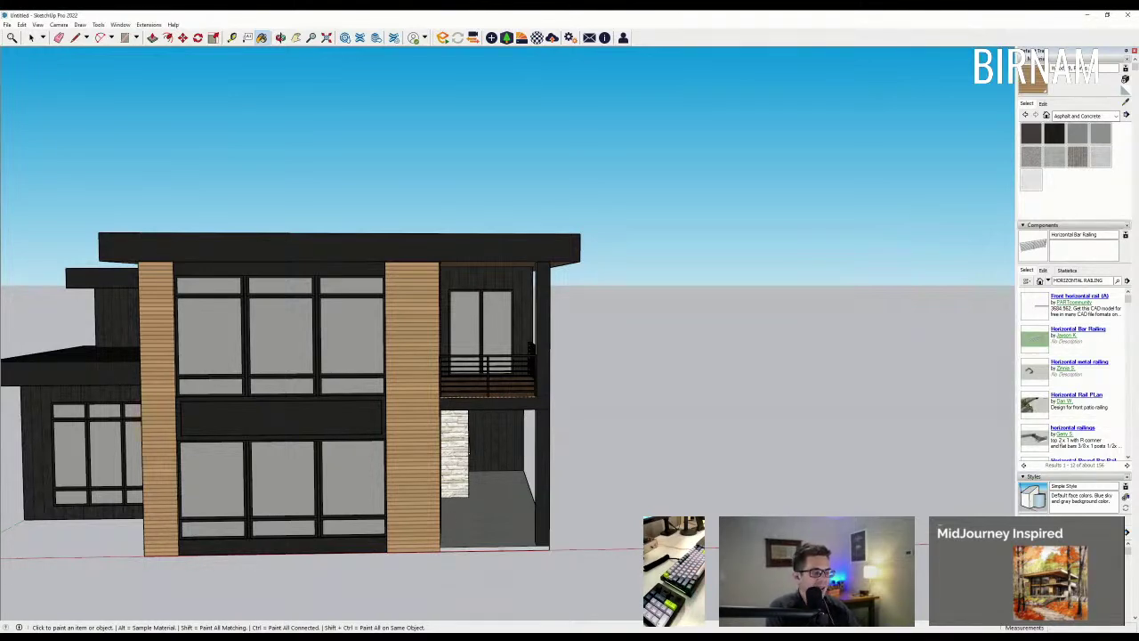
pyautogui.scroll(-4, 501, 382)
pyautogui.moveTo(501, 383); pyautogui.dragTo(343, 376, button='middle')
pyautogui.scroll(3, 201, 437)
pyautogui.moveTo(201, 437); pyautogui.dragTo(213, 414, button='middle')
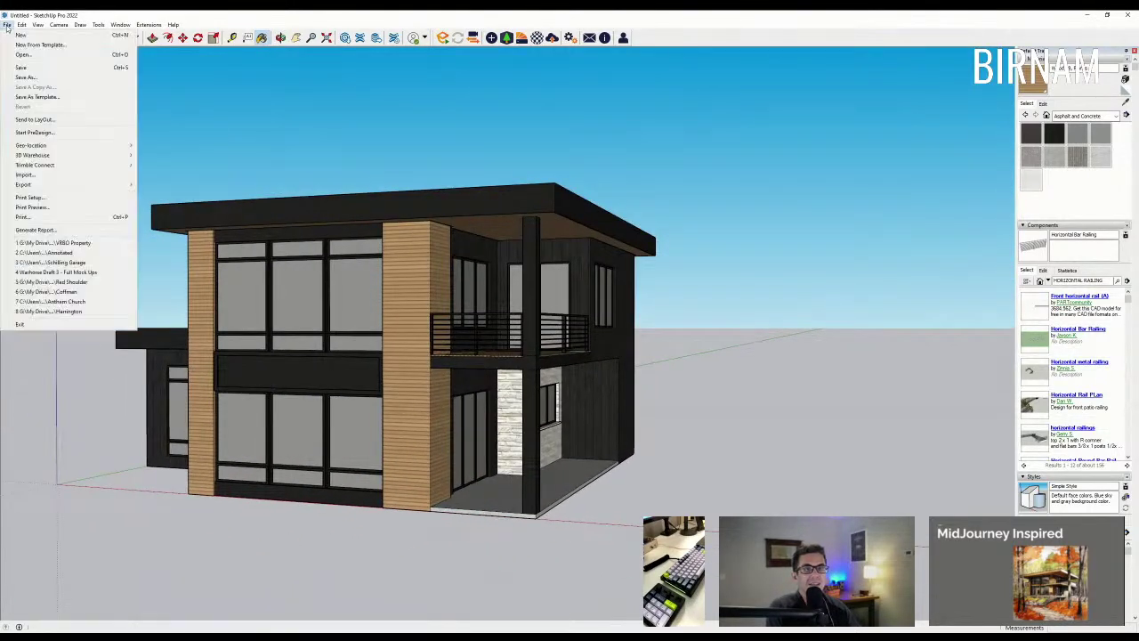
# Step: Save the model as Golden in the VRBO Property folder under Projects, 000 - 60 Minute Floor Plans
pyautogui.click(7, 24)
pyautogui.click(38, 77)
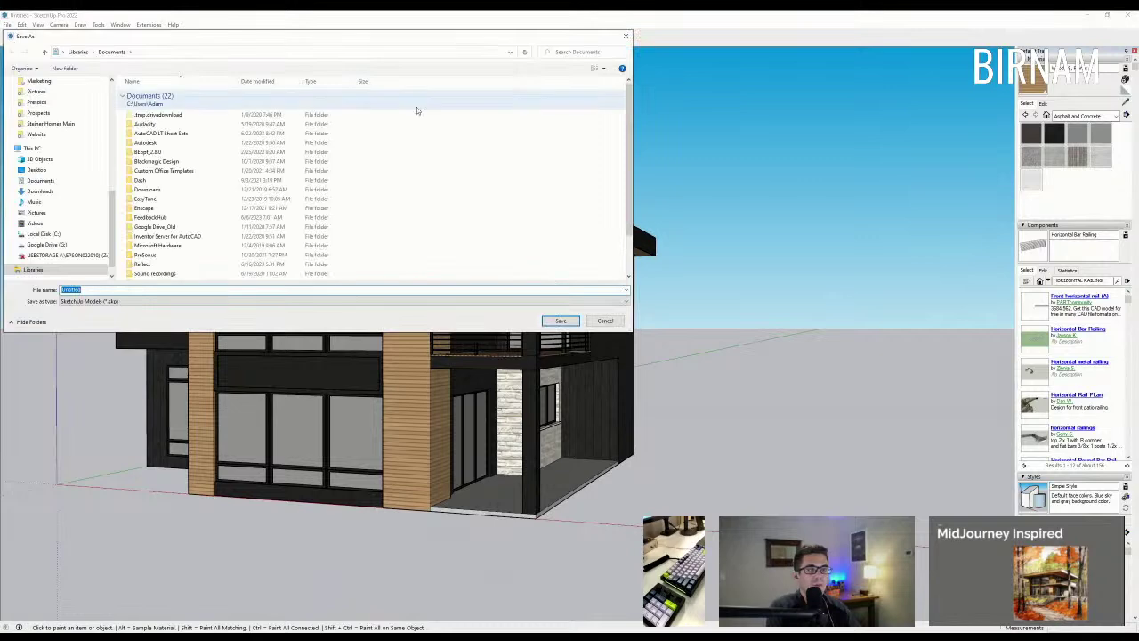
pyautogui.moveTo(106, 215); pyautogui.dragTo(129, 109)
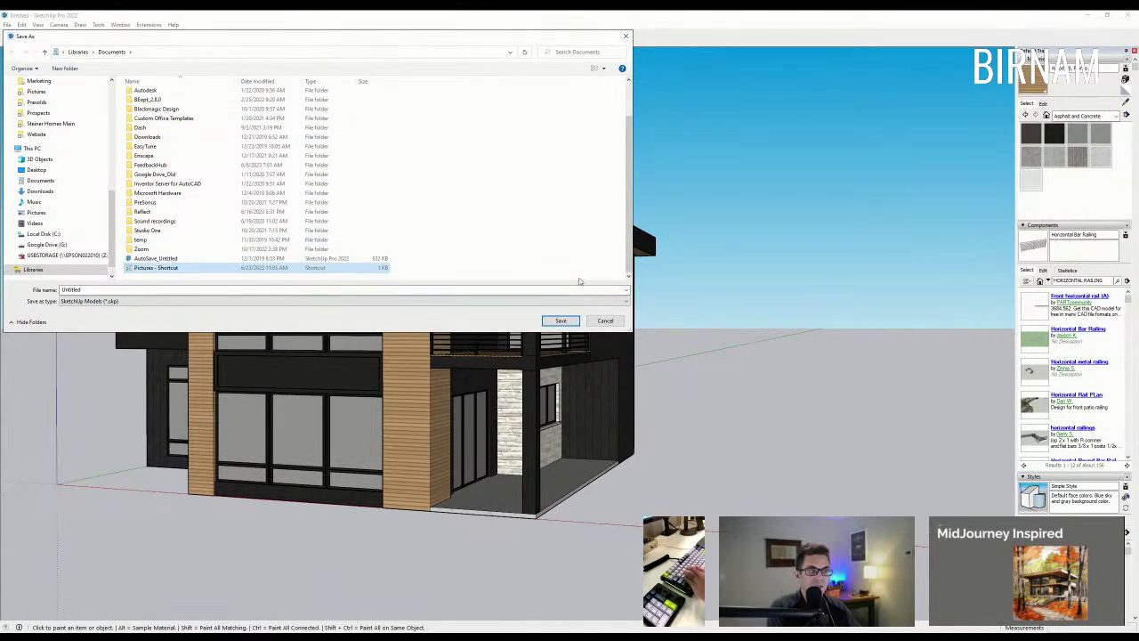
pyautogui.scroll(5, 58, 105)
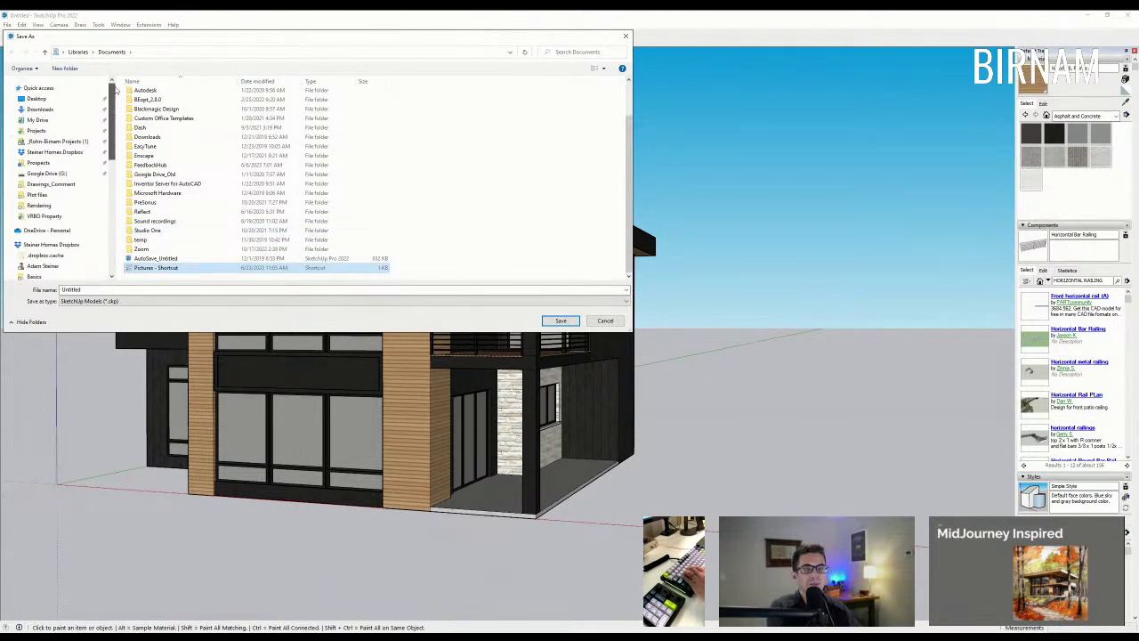
pyautogui.click(36, 131)
pyautogui.doubleClick(156, 104)
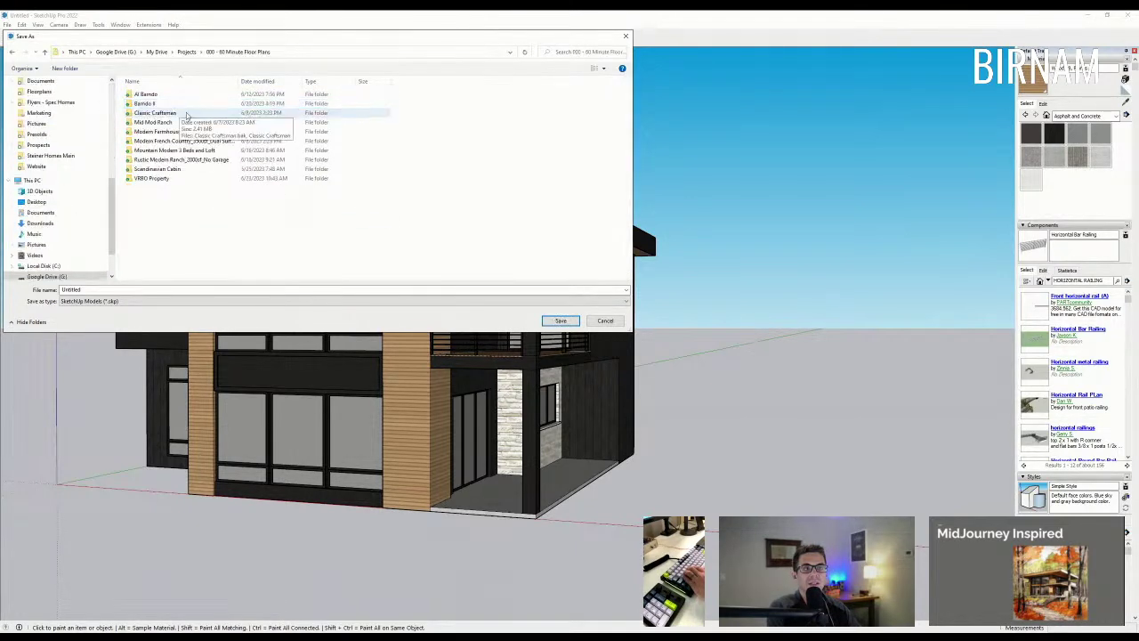
pyautogui.doubleClick(167, 178)
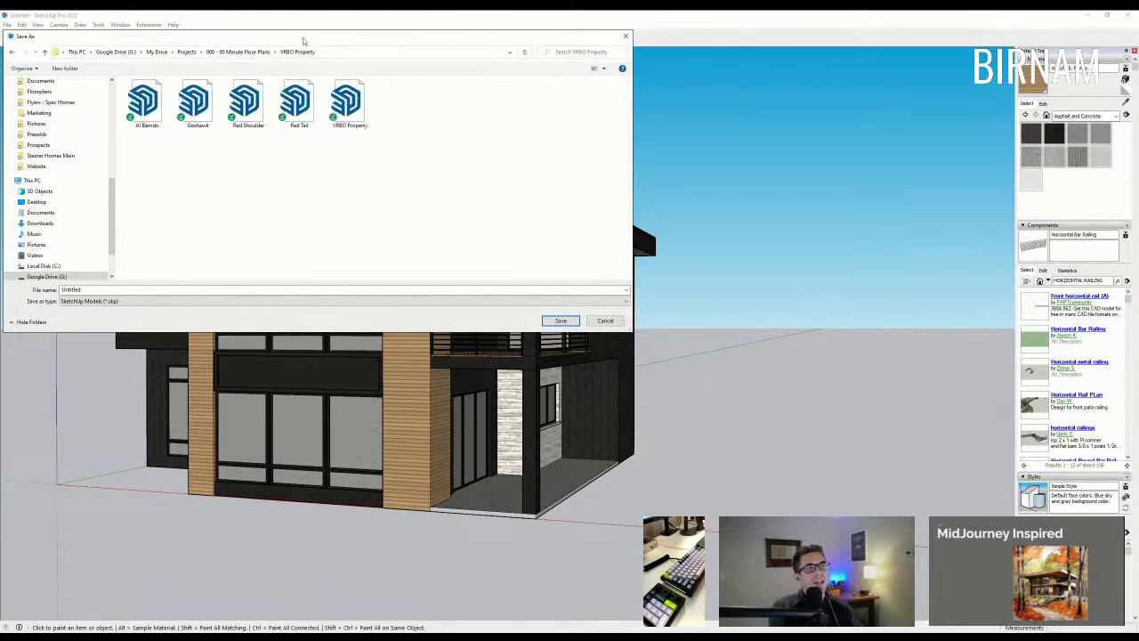
pyautogui.moveTo(303, 41); pyautogui.dragTo(570, 142)
pyautogui.doubleClick(452, 393)
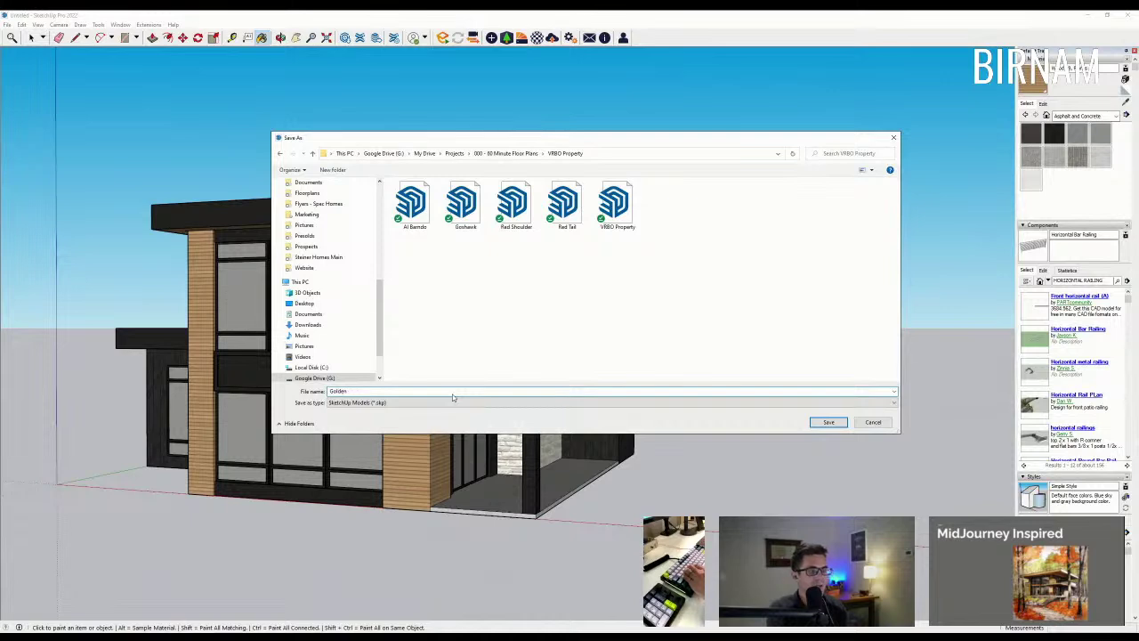
pyautogui.click(828, 423)
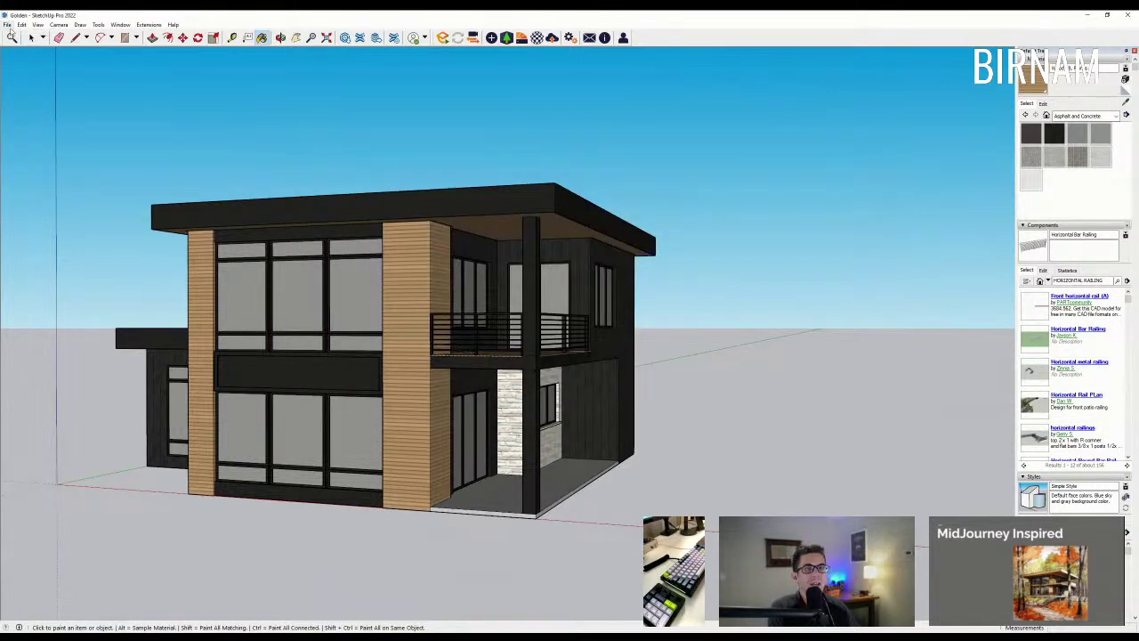
# Step: Open the recent VRBO Property site model and bring the ring of houses into view
pyautogui.click(7, 25)
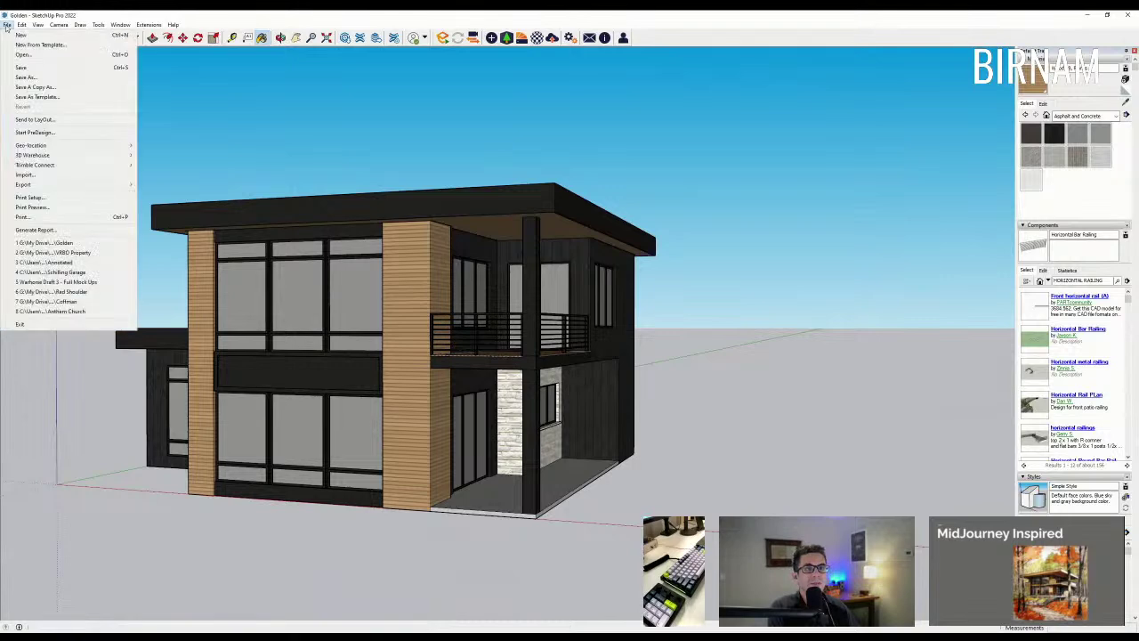
pyautogui.click(68, 254)
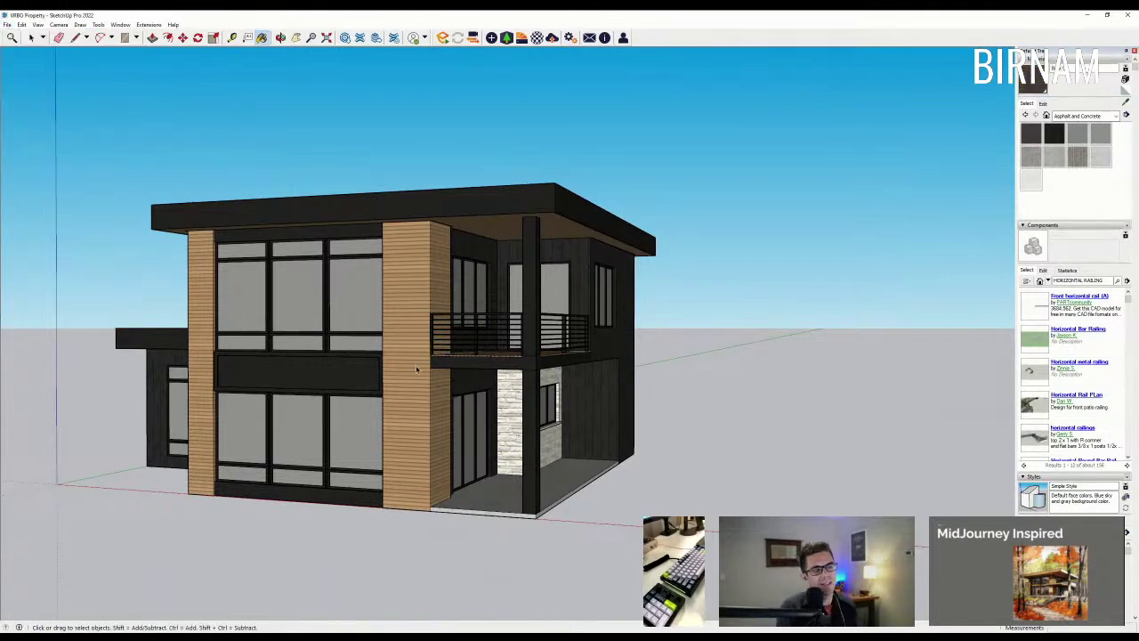
pyautogui.scroll(-4, 427, 345)
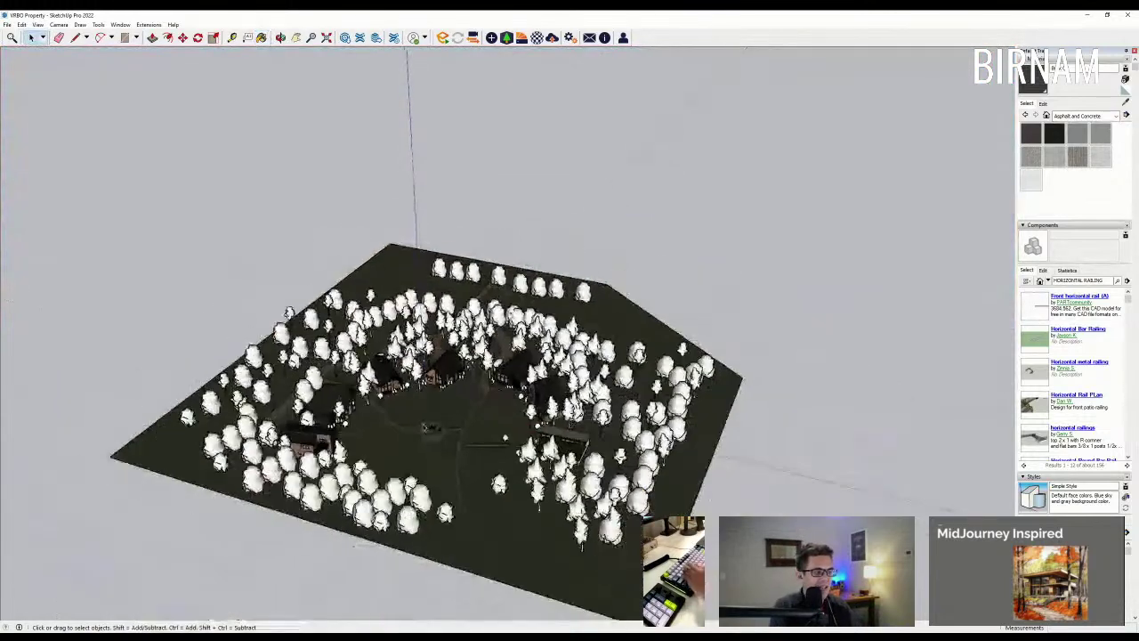
pyautogui.moveTo(427, 346); pyautogui.dragTo(552, 466, button='middle')
pyautogui.scroll(4, 552, 466)
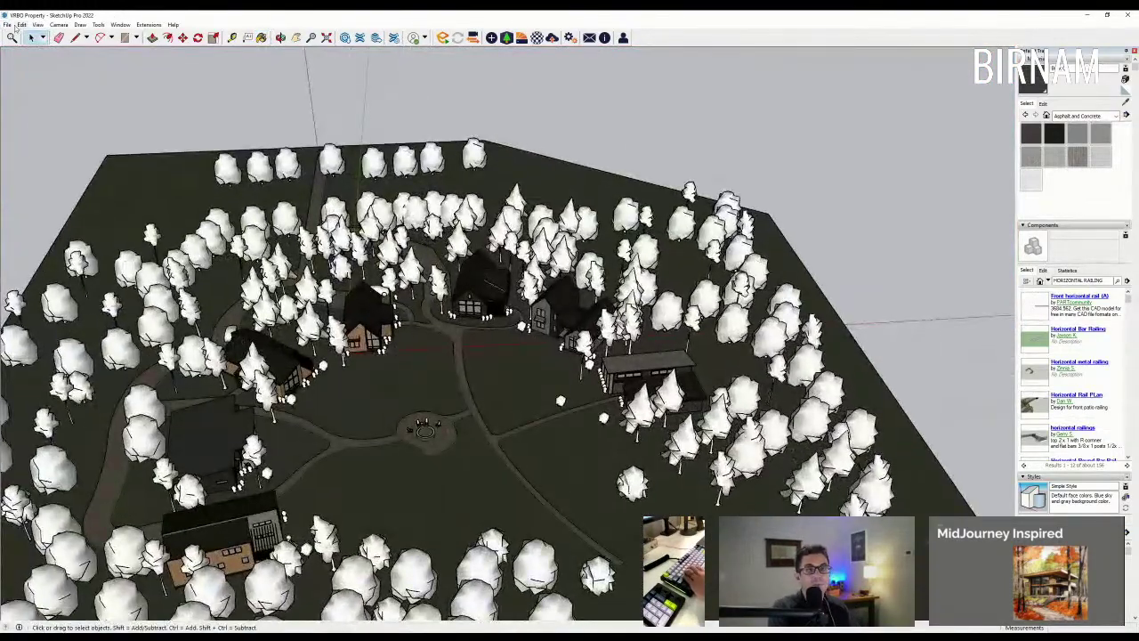
# Step: Import the Golden model from the VRBO Property folder and place it on the open ground at the site's edge
pyautogui.click(8, 24)
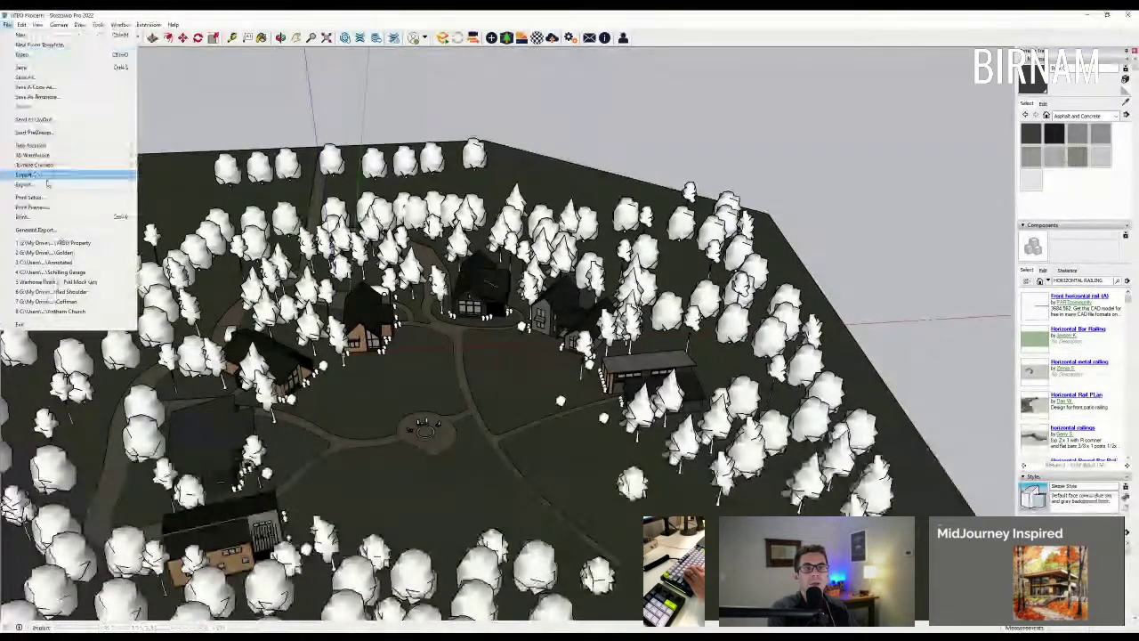
pyautogui.click(23, 174)
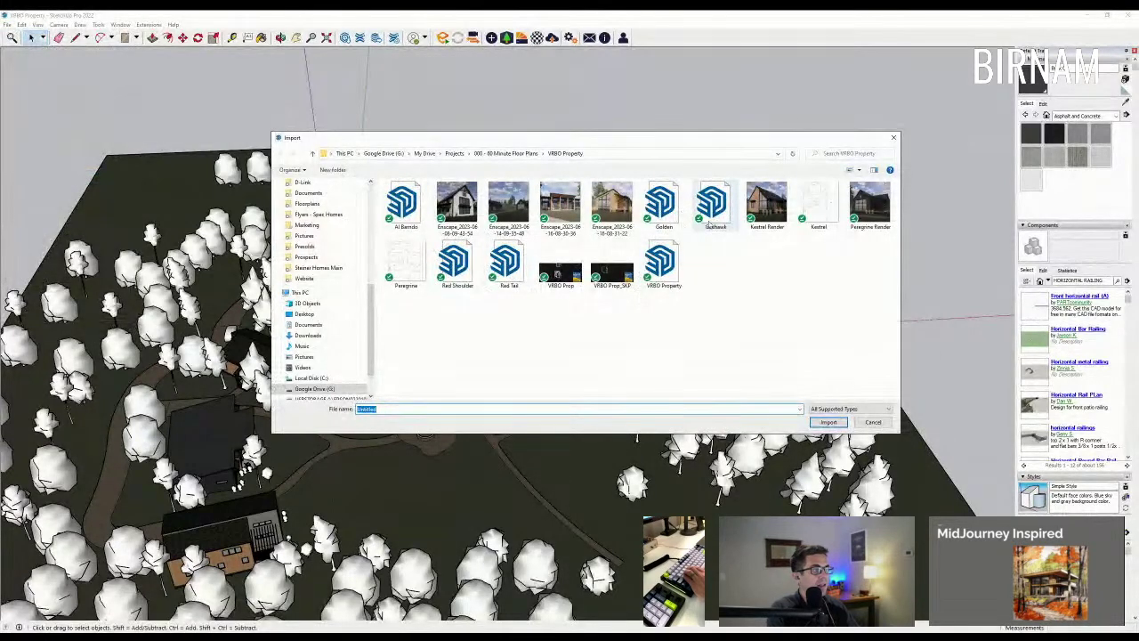
pyautogui.click(675, 214)
pyautogui.doubleClick(675, 214)
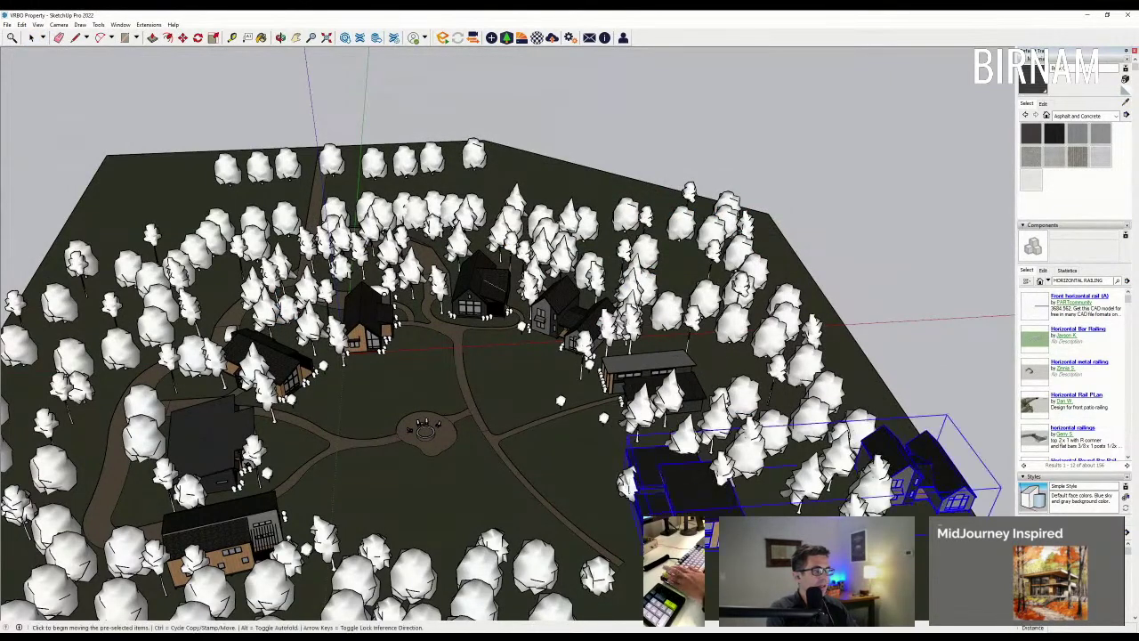
pyautogui.press('space')
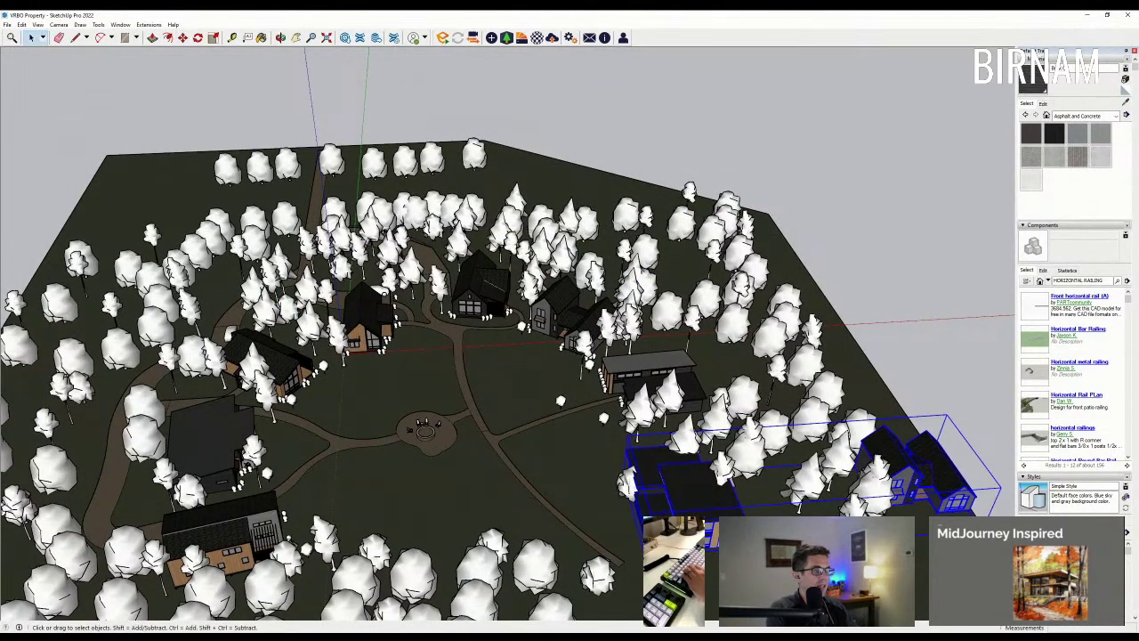
# Step: Erase the extra gabled house inside the imported Golden component, keeping only the modern flat-roofed house
pyautogui.doubleClick(932, 469)
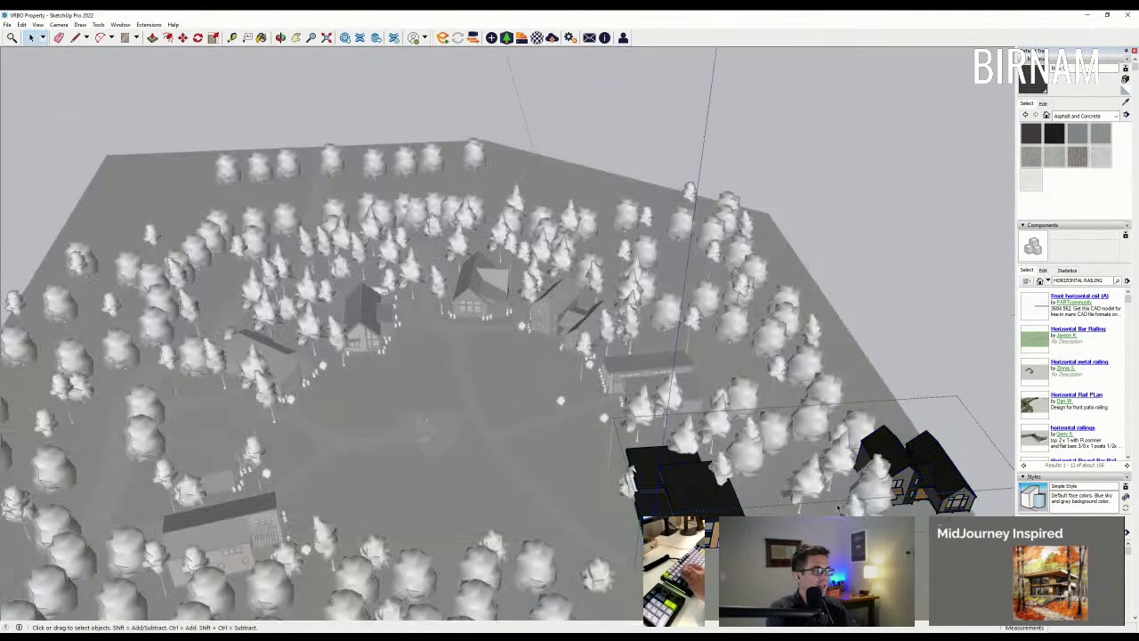
pyautogui.press('e')
pyautogui.moveTo(932, 469); pyautogui.dragTo(909, 445)
pyautogui.click(32, 38)
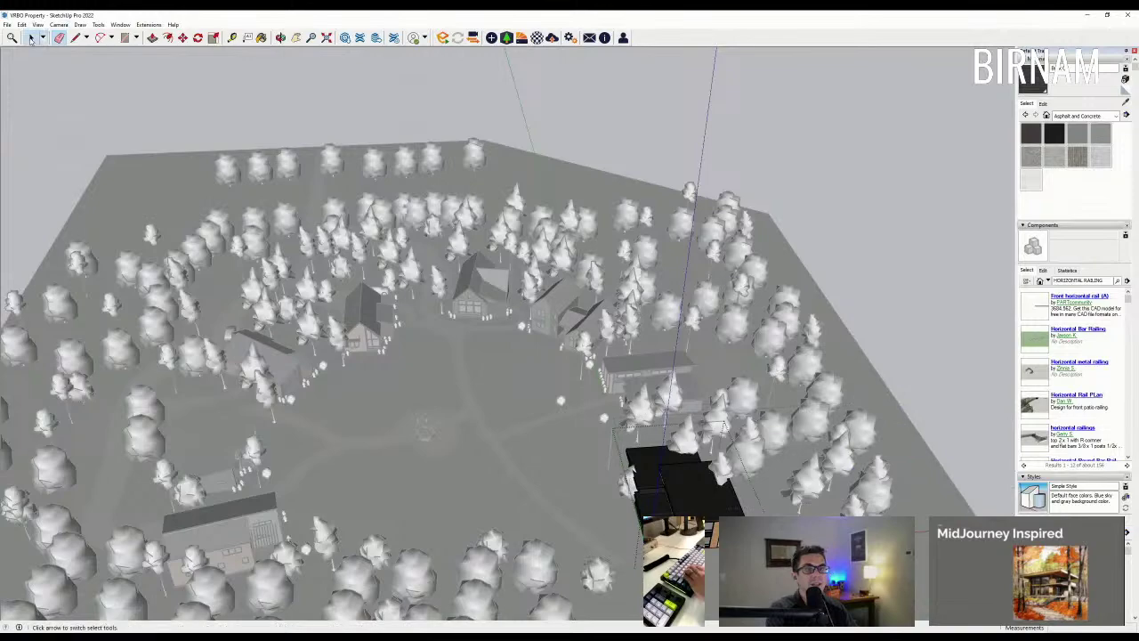
pyautogui.click(240, 258)
# Step: Rotate and shift the imported house so its tall front windows face the central fire pit
pyautogui.scroll(2, 646, 570)
pyautogui.scroll(2, 716, 510)
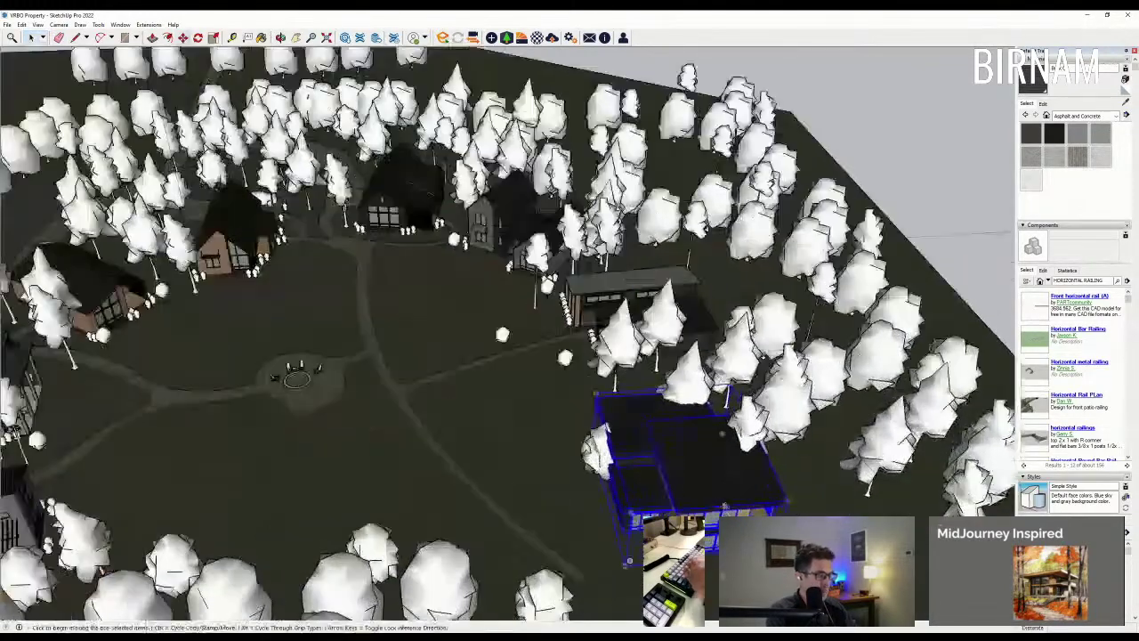
pyautogui.press('q')
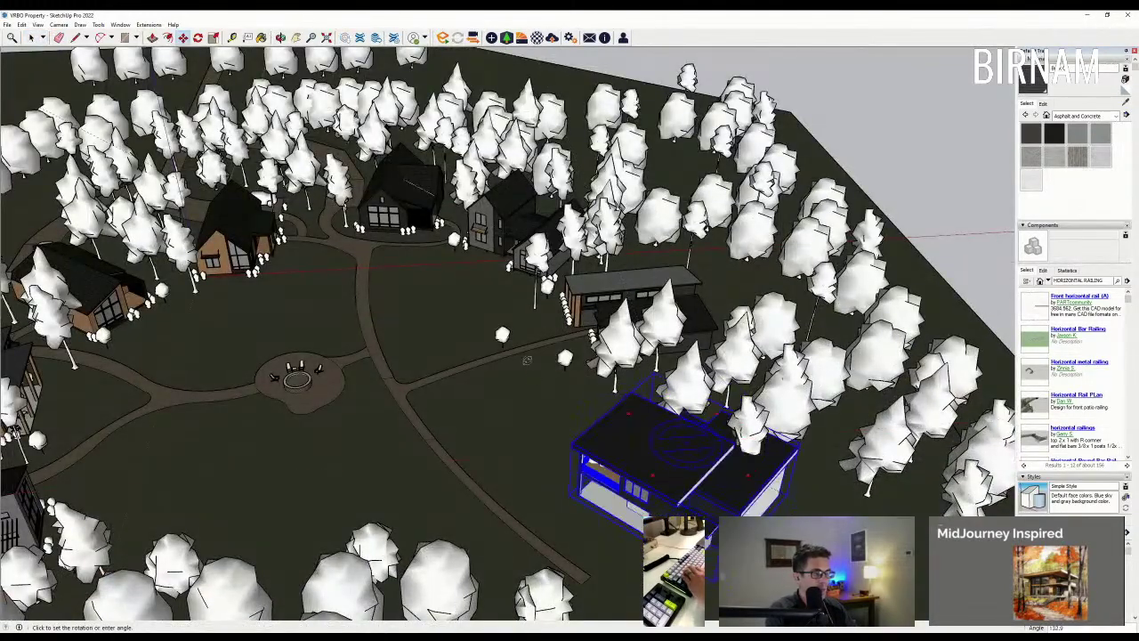
pyautogui.click(545, 427)
pyautogui.press('m')
pyautogui.click(616, 429)
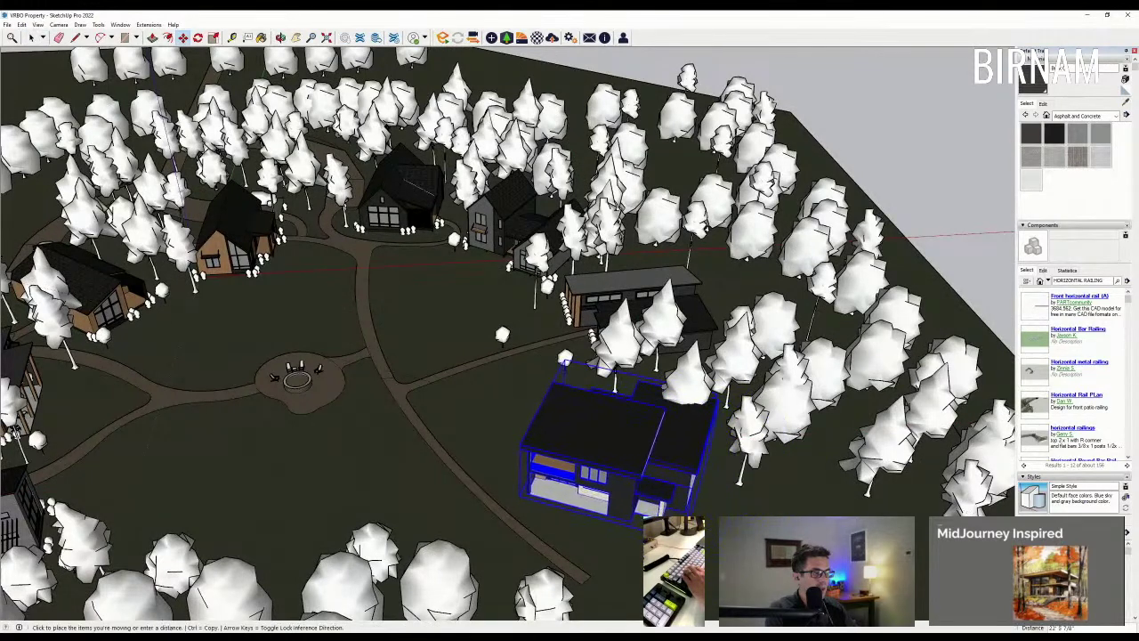
pyautogui.press('q')
pyautogui.click(625, 424)
pyautogui.click(570, 411)
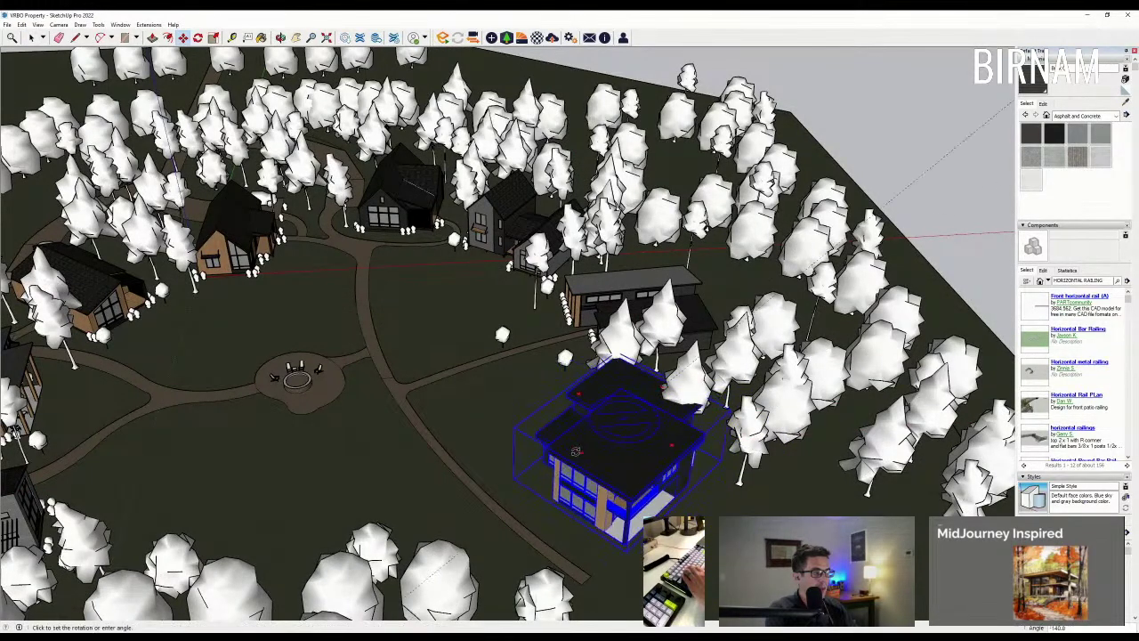
# Step: Move the house into the tree line beside the neighbouring low-roofed house
pyautogui.press('m')
pyautogui.scroll(-5, 540, 440)
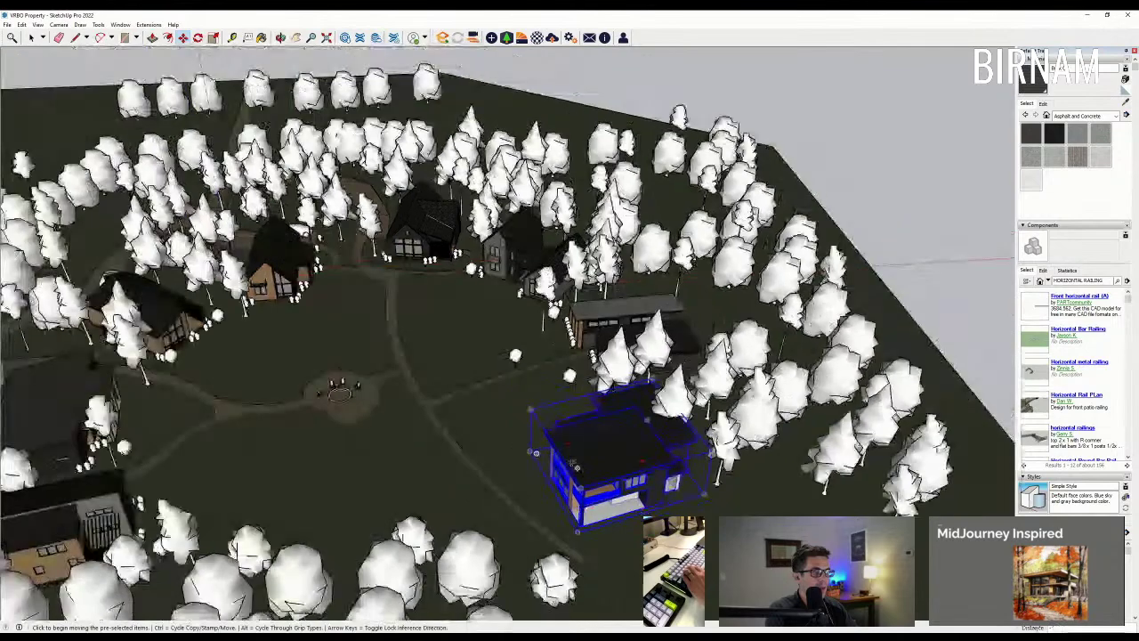
pyautogui.click(587, 456)
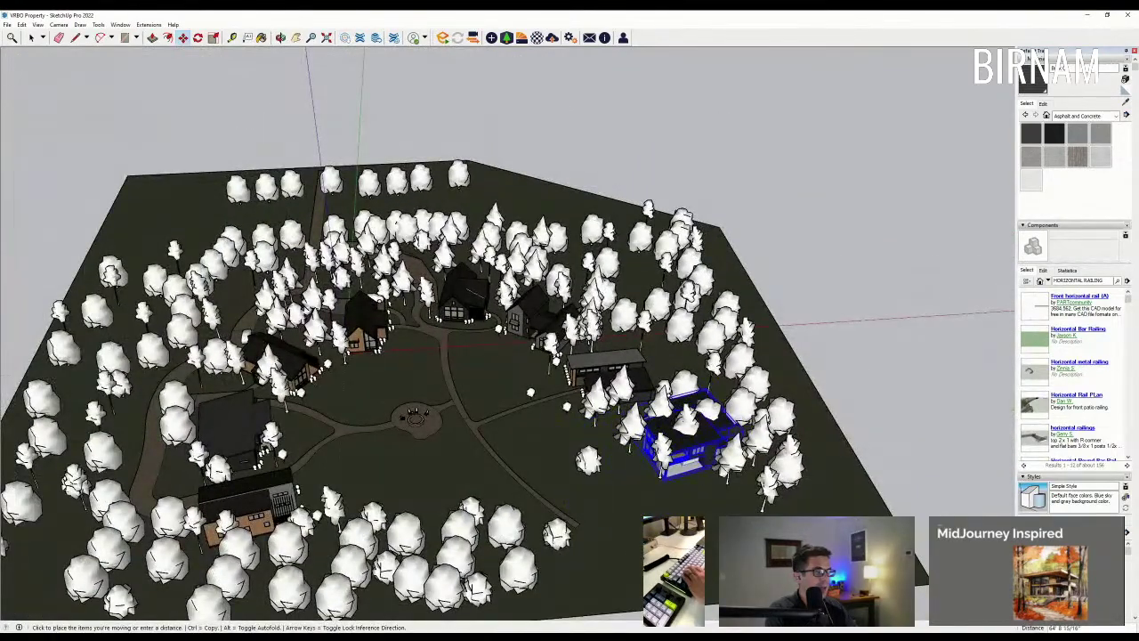
pyautogui.click(625, 479)
# Step: Select the cluster of trees overlapping the new house and move them clear beyond its outer side
pyautogui.press('e')
pyautogui.scroll(1, 603, 459)
pyautogui.scroll(-2, 659, 449)
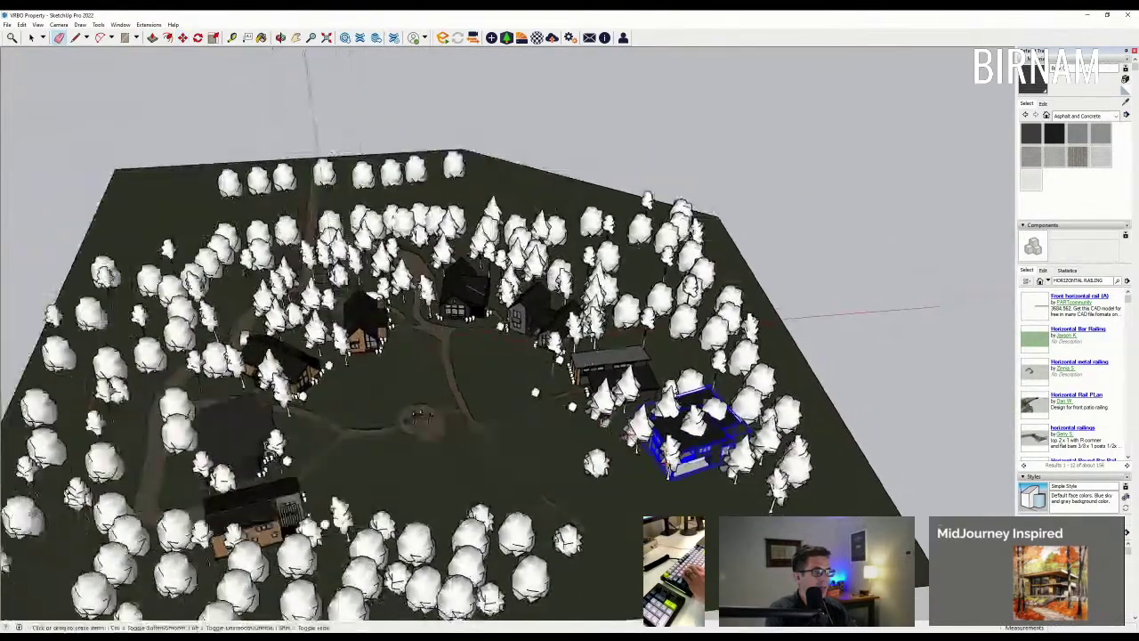
pyautogui.moveTo(659, 449)
pyautogui.mouseDown(button='middle')
pyautogui.moveTo(627, 458)
pyautogui.moveTo(519, 421)
pyautogui.mouseUp(button='middle')
pyautogui.scroll(-2, 400, 357)
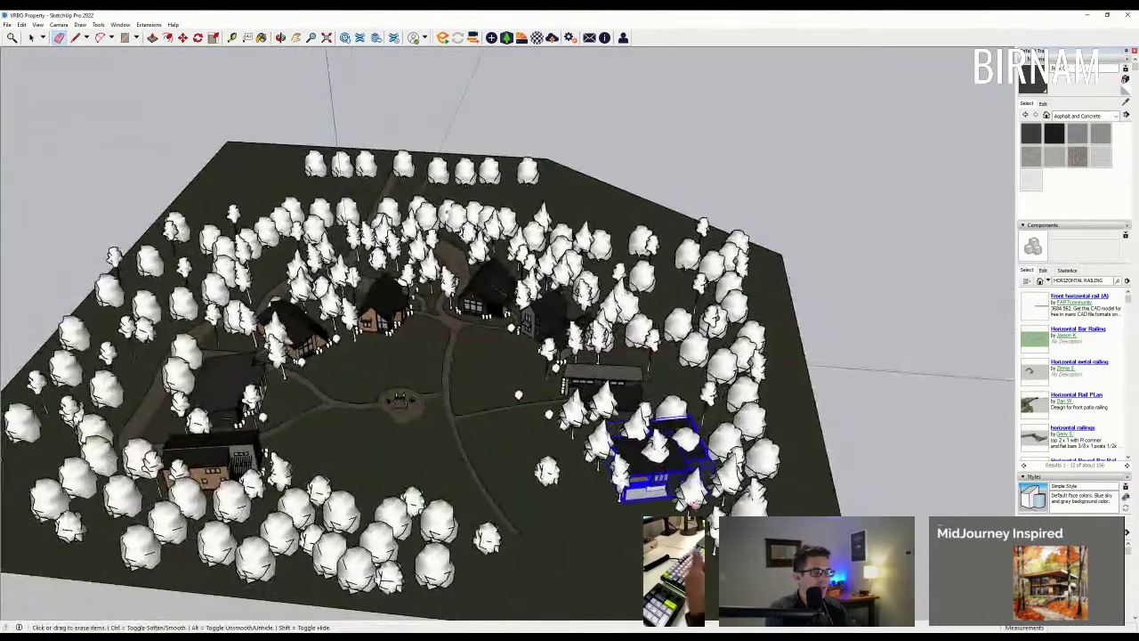
pyautogui.scroll(4, 401, 356)
pyautogui.click(33, 38)
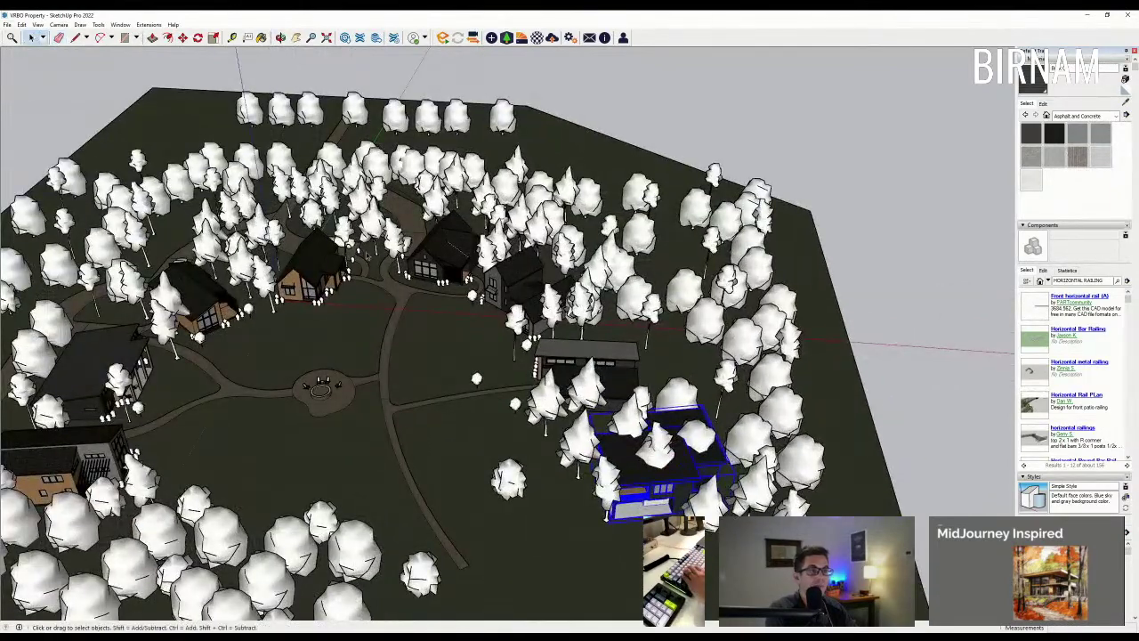
pyautogui.scroll(-2, 579, 382)
pyautogui.moveTo(579, 383); pyautogui.dragTo(657, 374, button='middle')
pyautogui.scroll(2, 657, 374)
pyautogui.click(658, 370)
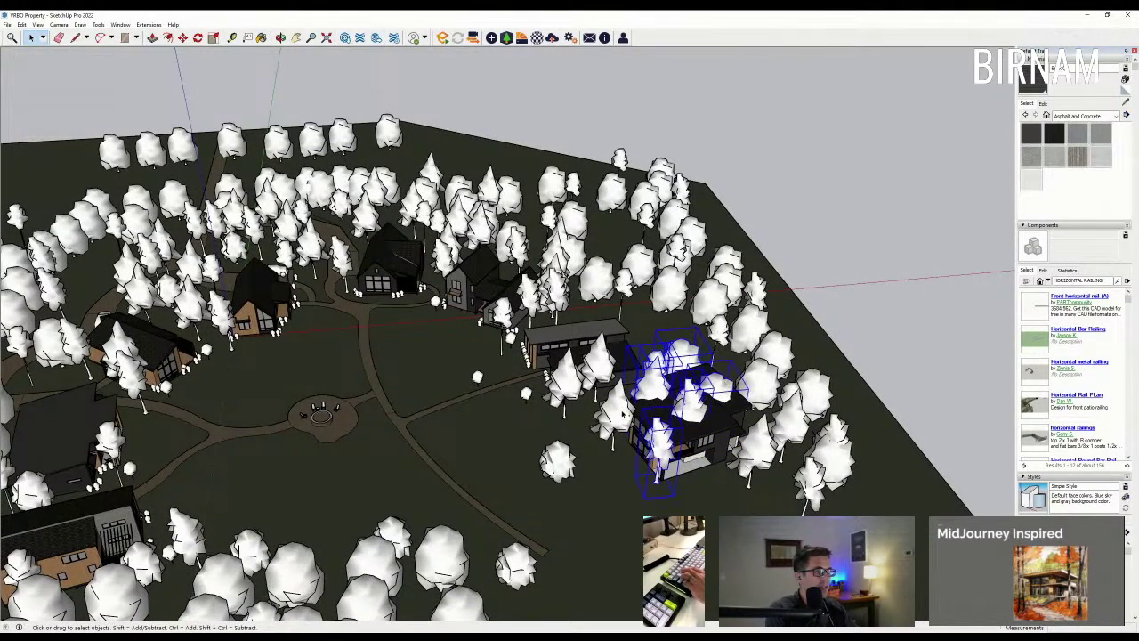
pyautogui.scroll(-1, 656, 512)
pyautogui.press('m')
pyautogui.click(657, 506)
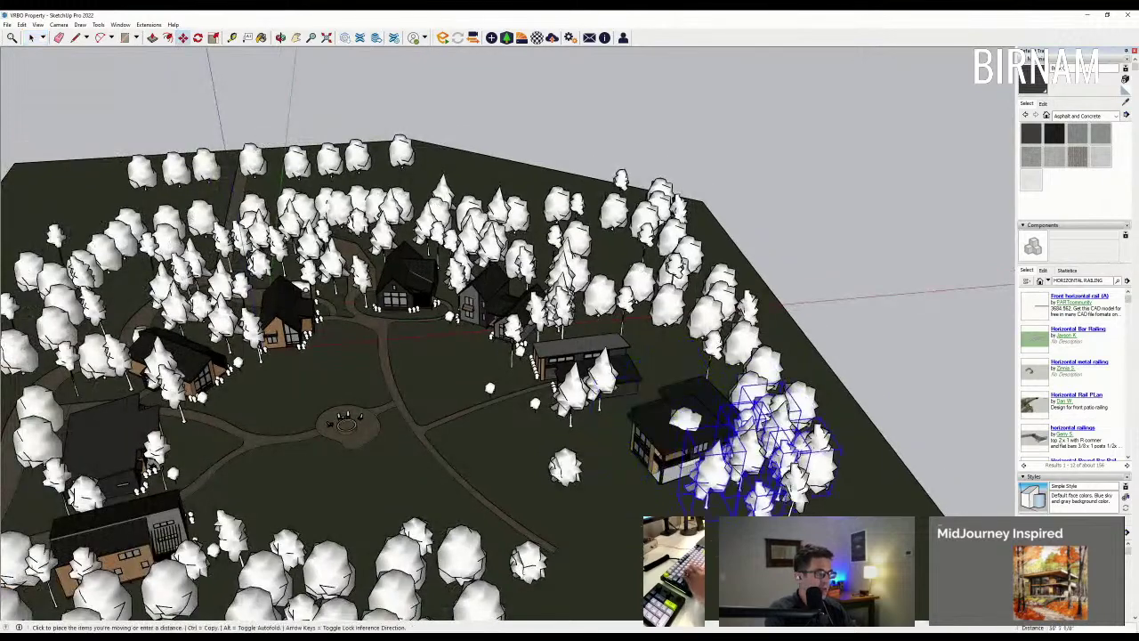
pyautogui.click(793, 402)
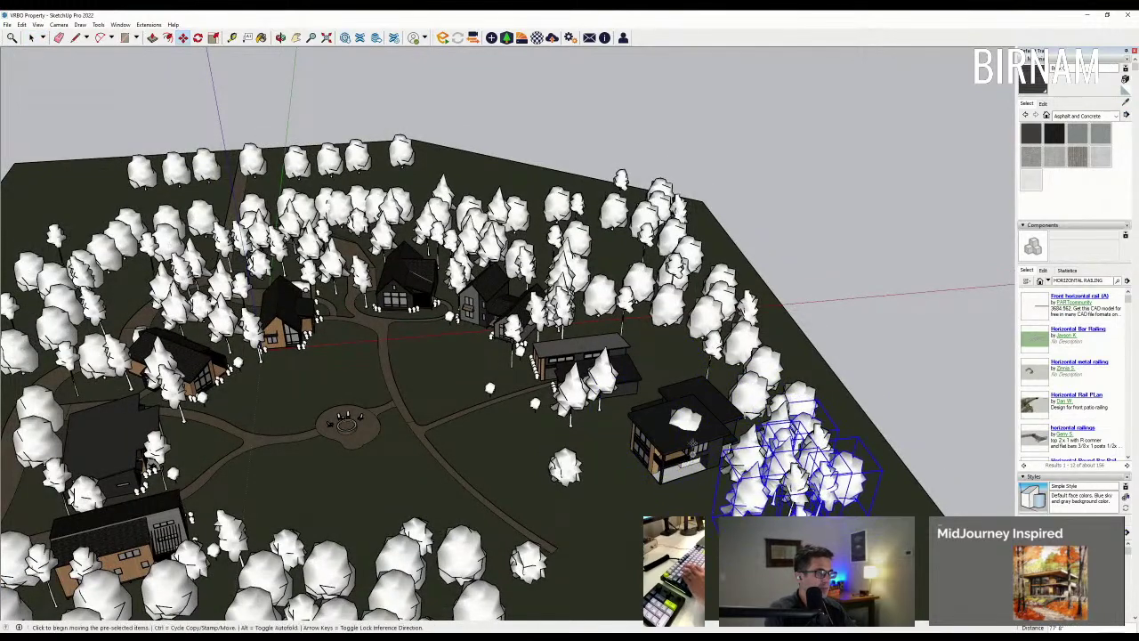
# Step: Move the remaining tree off the roof to the gap between the new house and its neighbour
pyautogui.scroll(2, 792, 402)
pyautogui.click(31, 38)
pyautogui.click(687, 411)
pyautogui.moveTo(686, 411); pyautogui.dragTo(752, 440, button='middle')
pyautogui.press('m')
pyautogui.click(717, 411)
pyautogui.click(678, 346)
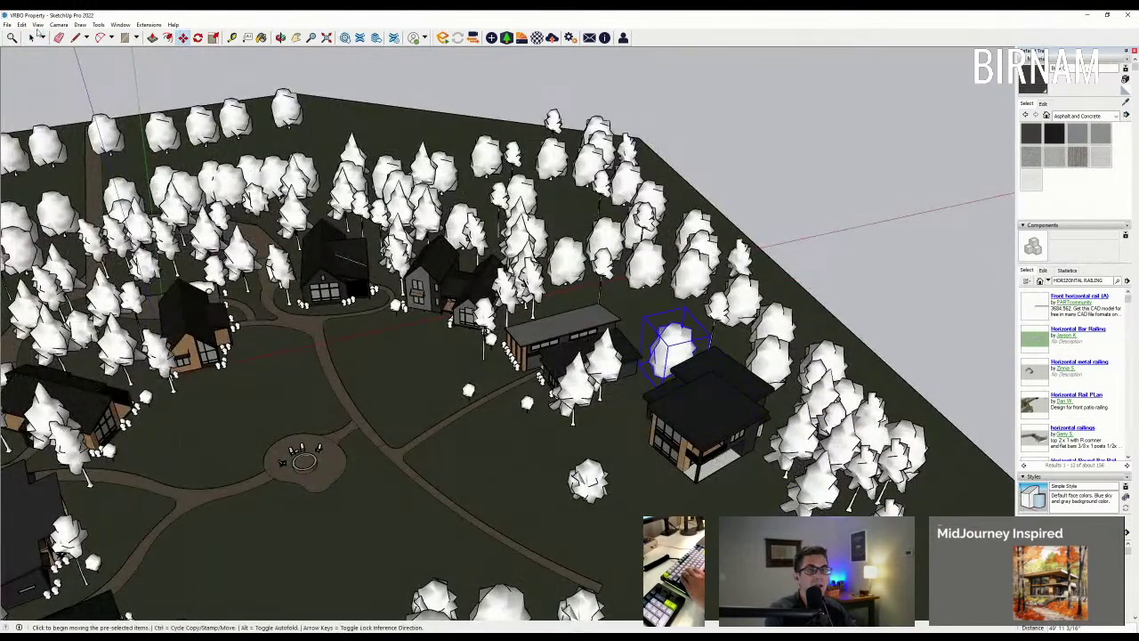
# Step: Copy the slender tree behind the new house to spots on either side of it
pyautogui.click(32, 37)
pyautogui.scroll(1, 593, 272)
pyautogui.click(736, 299)
pyautogui.moveTo(735, 299); pyautogui.dragTo(759, 388, button='middle')
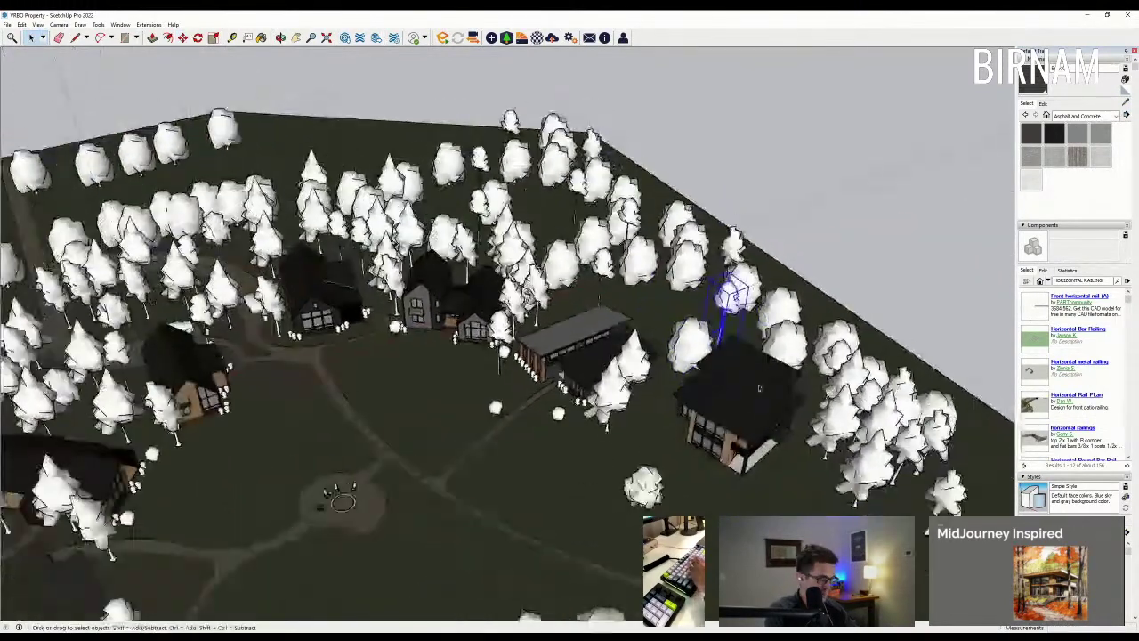
pyautogui.press('m')
pyautogui.press('ctrl')
pyautogui.click(816, 472)
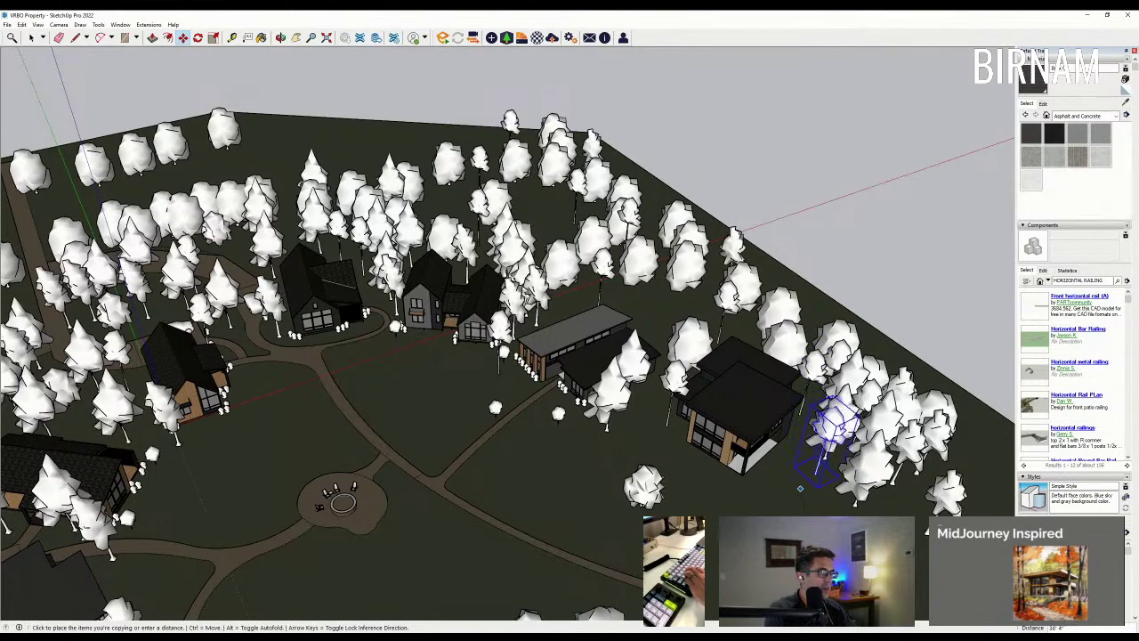
pyautogui.click(832, 438)
# Step: Copy a conifer from beside the new house to its front corner and to the lawn near the neighbouring house
pyautogui.click(31, 38)
pyautogui.moveTo(899, 499); pyautogui.dragTo(827, 489, button='middle')
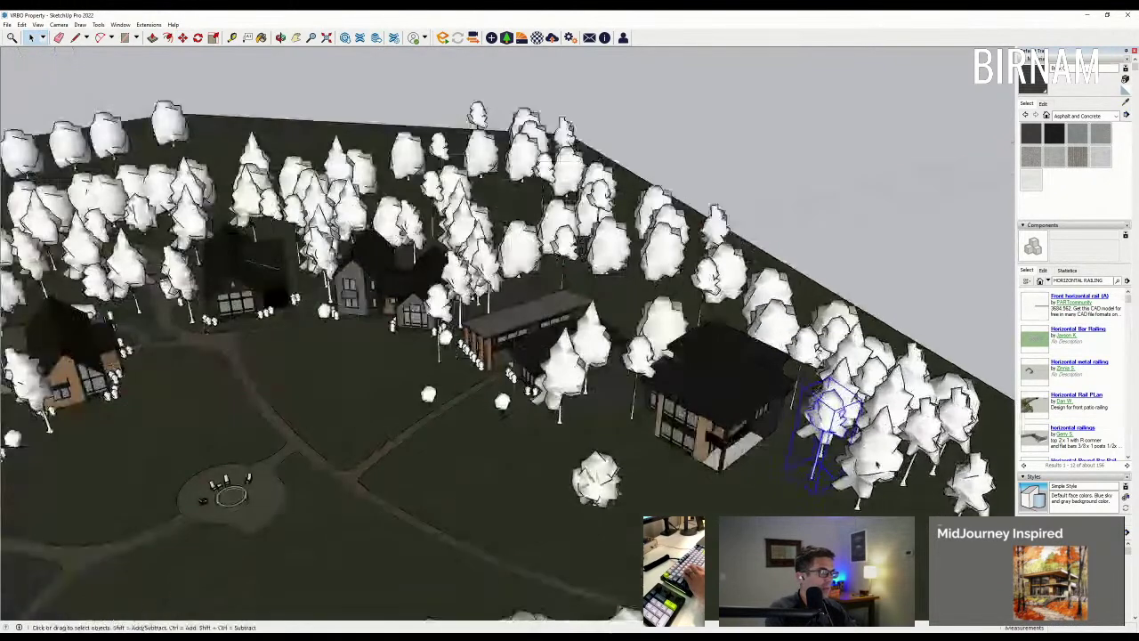
pyautogui.moveTo(930, 445); pyautogui.dragTo(812, 508)
pyautogui.moveTo(808, 504); pyautogui.dragTo(842, 500, button='middle')
pyautogui.press('m')
pyautogui.press('ctrl')
pyautogui.click(871, 482)
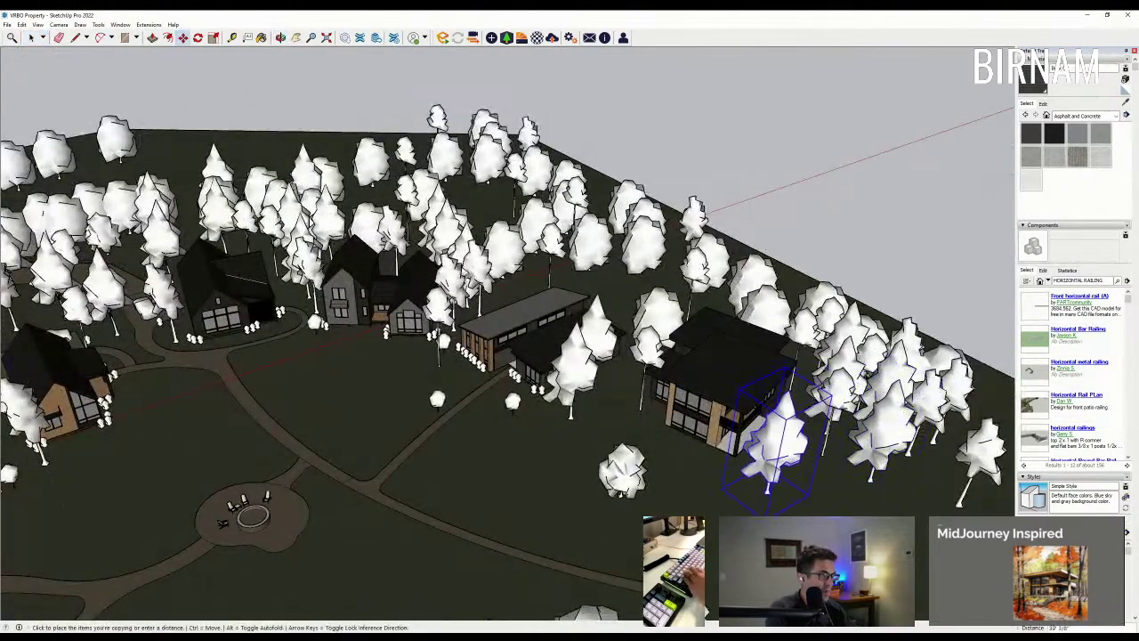
pyautogui.click(610, 520)
pyautogui.click(609, 520)
pyautogui.press('ctrl')
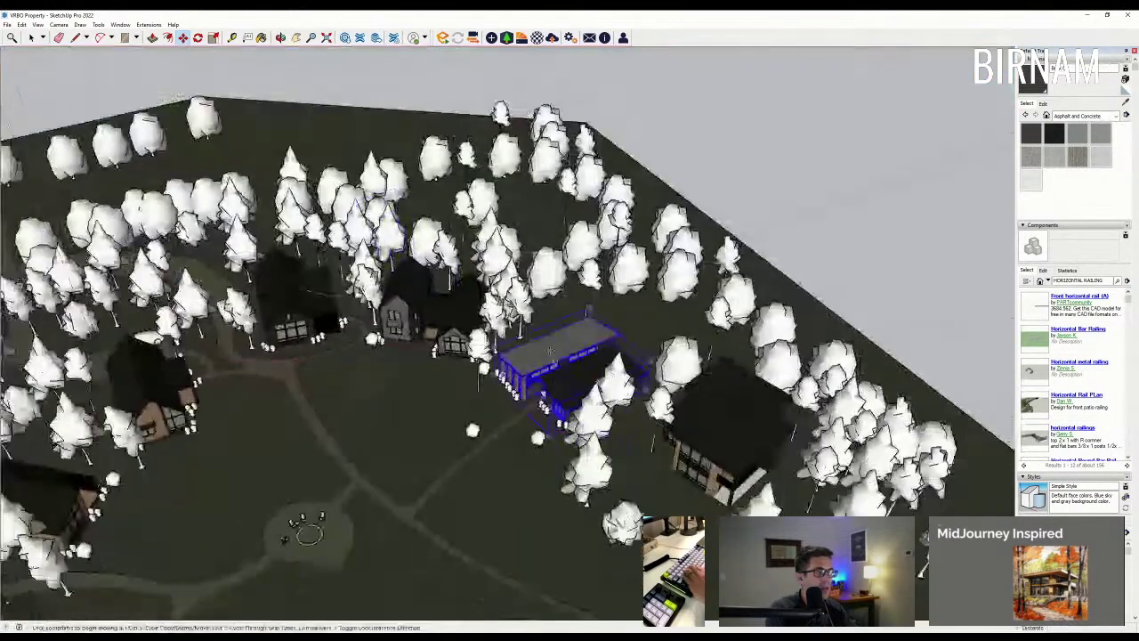
# Step: Place another conifer copy among the trees on the balcony side of the new house
pyautogui.click(33, 38)
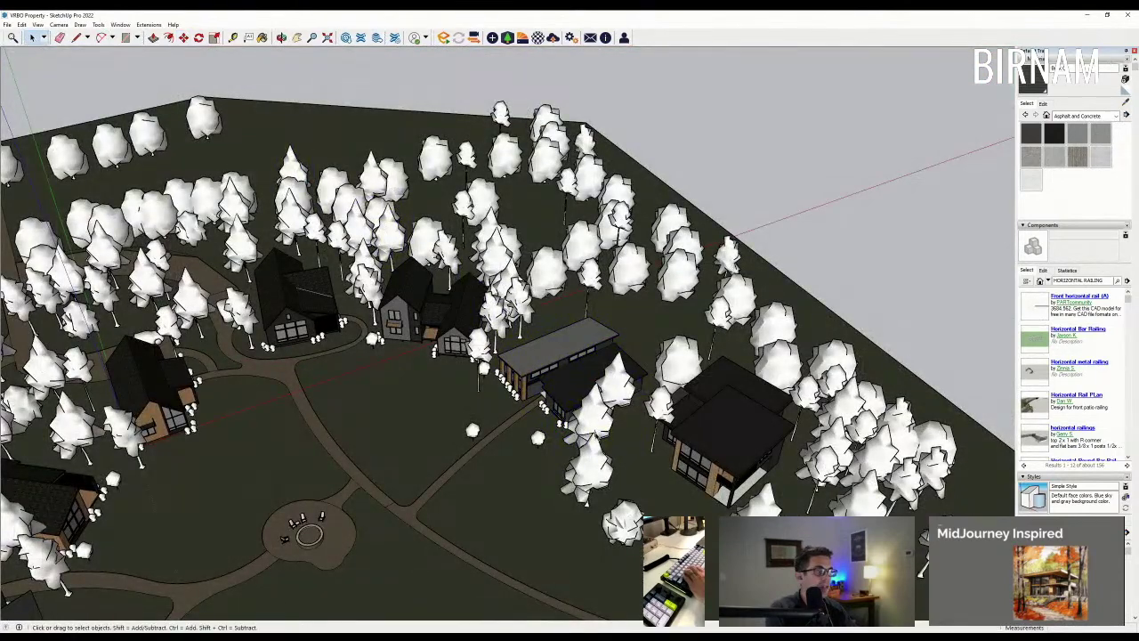
pyautogui.scroll(-2, 595, 418)
pyautogui.press('m')
pyautogui.click(475, 511)
pyautogui.press('ctrl')
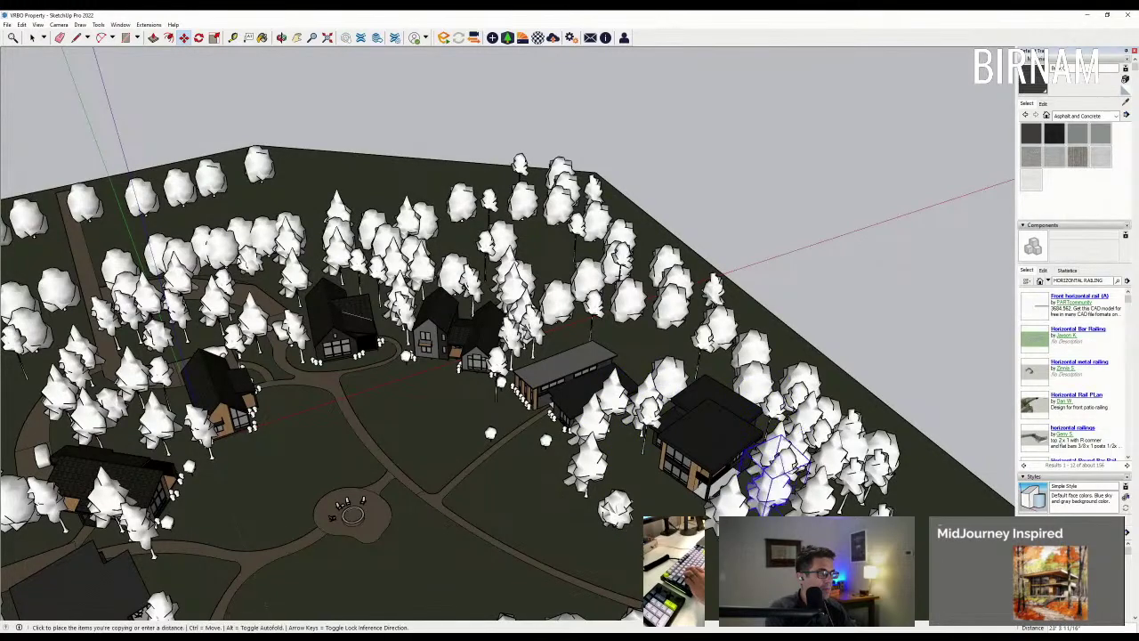
pyautogui.moveTo(764, 507); pyautogui.dragTo(713, 312, button='middle')
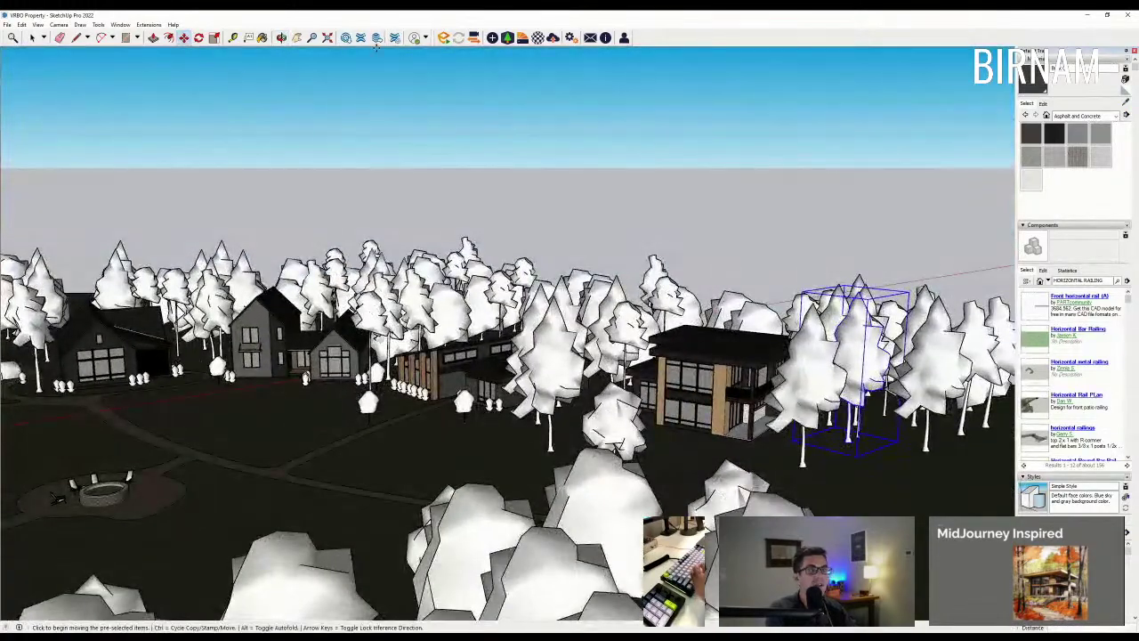
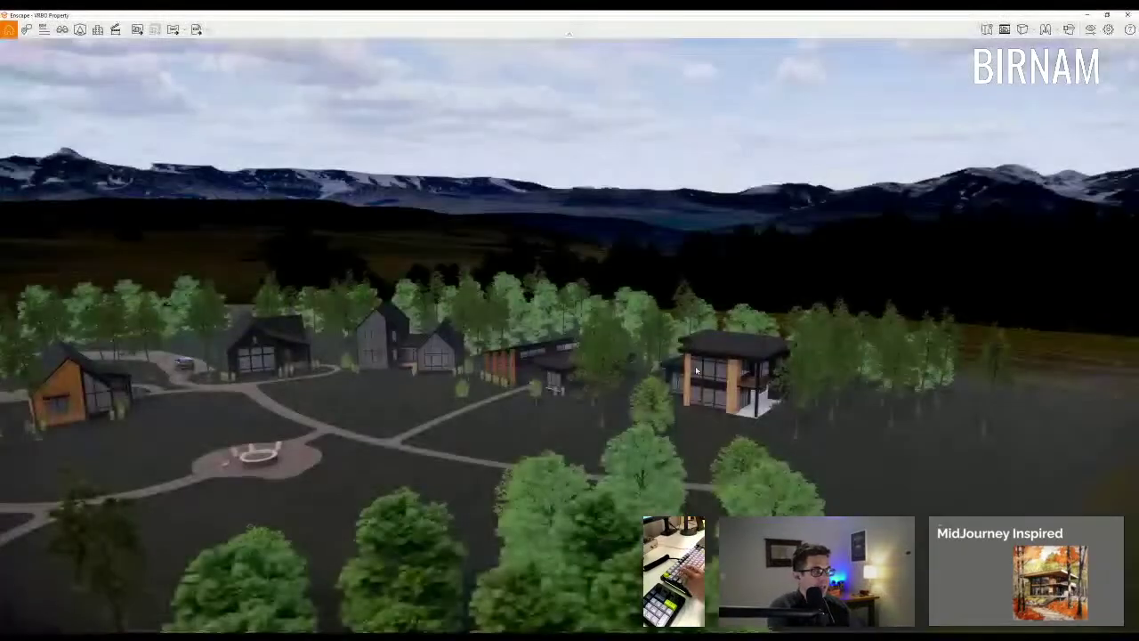
# Step: Switch to the Enscape rendering and examine the new house in its setting, moving sideways towards the neighbouring houses
pyautogui.moveTo(694, 367); pyautogui.dragTo(663, 358, button='right')
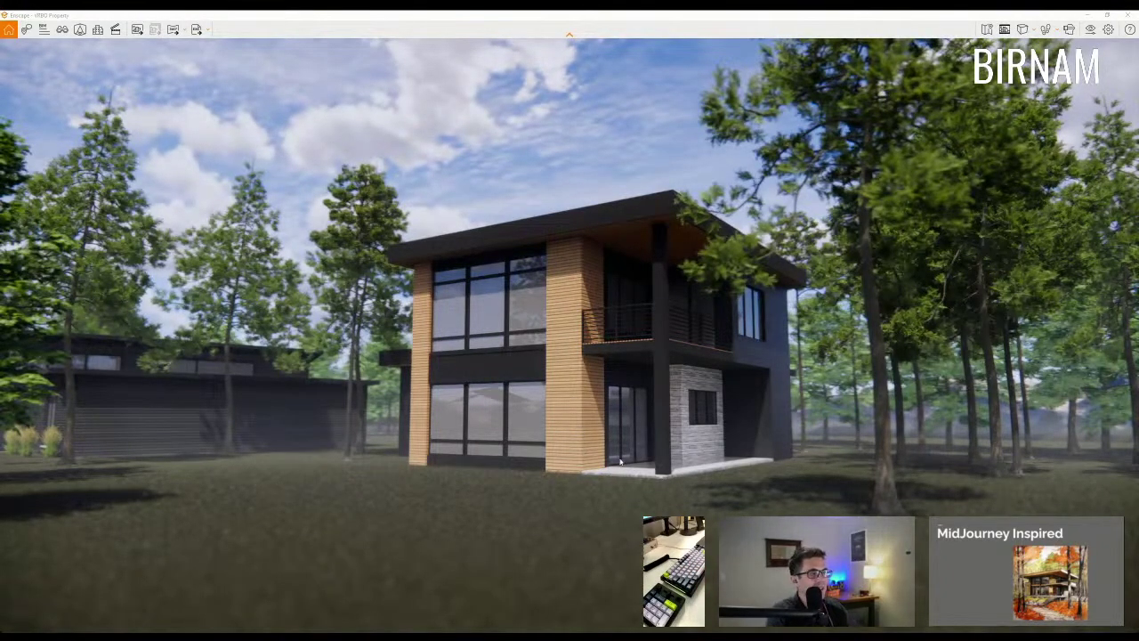
pyautogui.press('a')
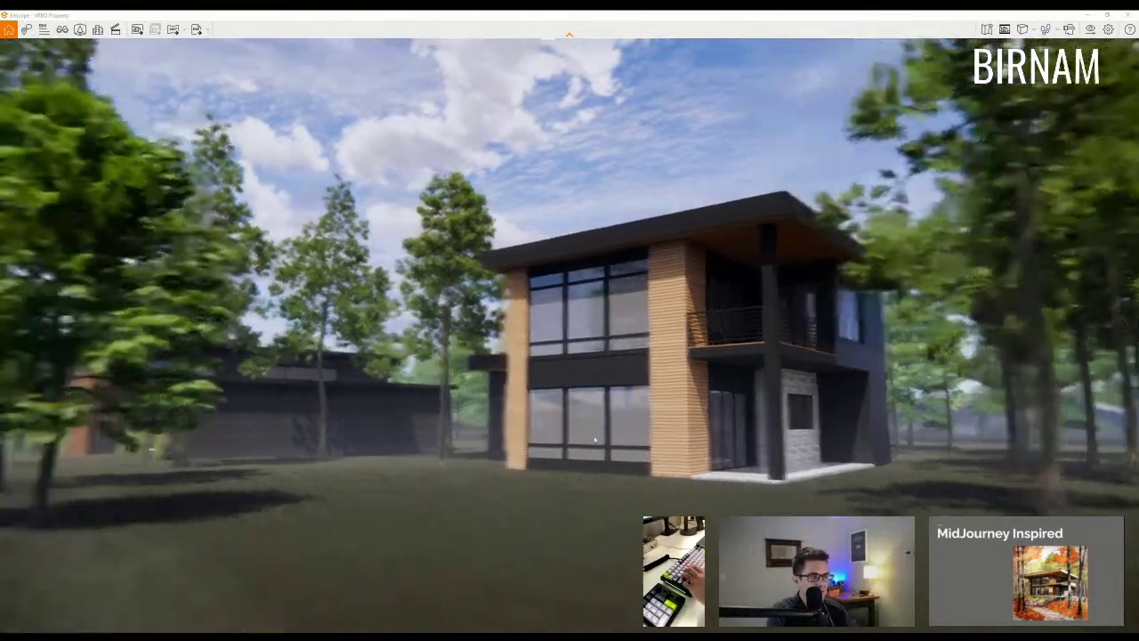
pyautogui.press('a')
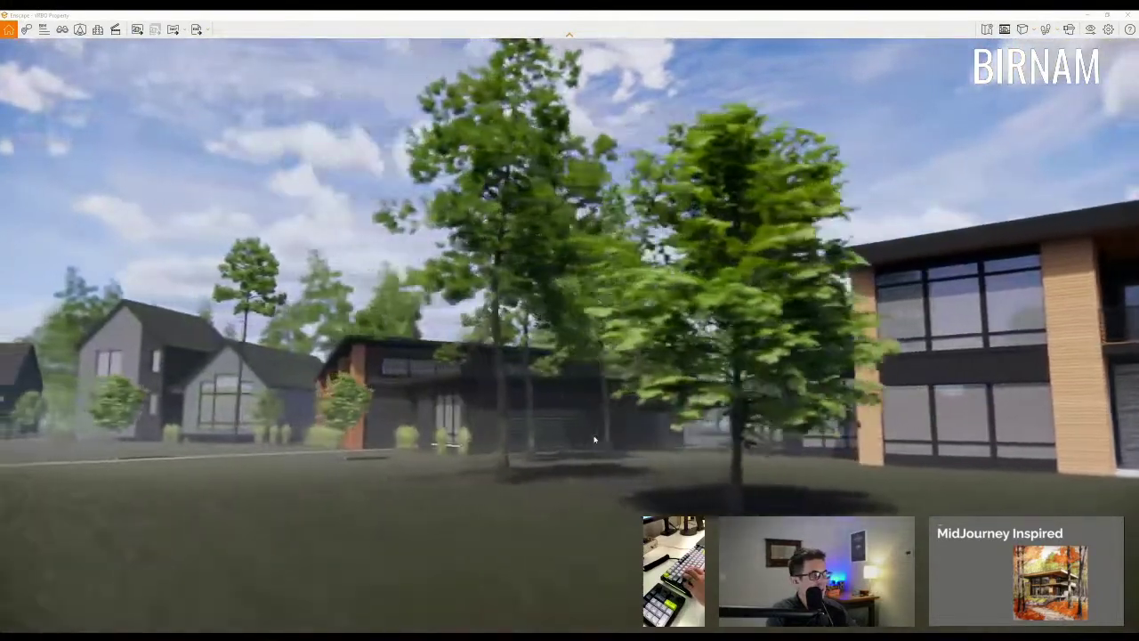
# Step: Walk through the rendered property to examine the cabins around the fire pit and the new house among its trees, ending near the balcony corner
pyautogui.press('a')
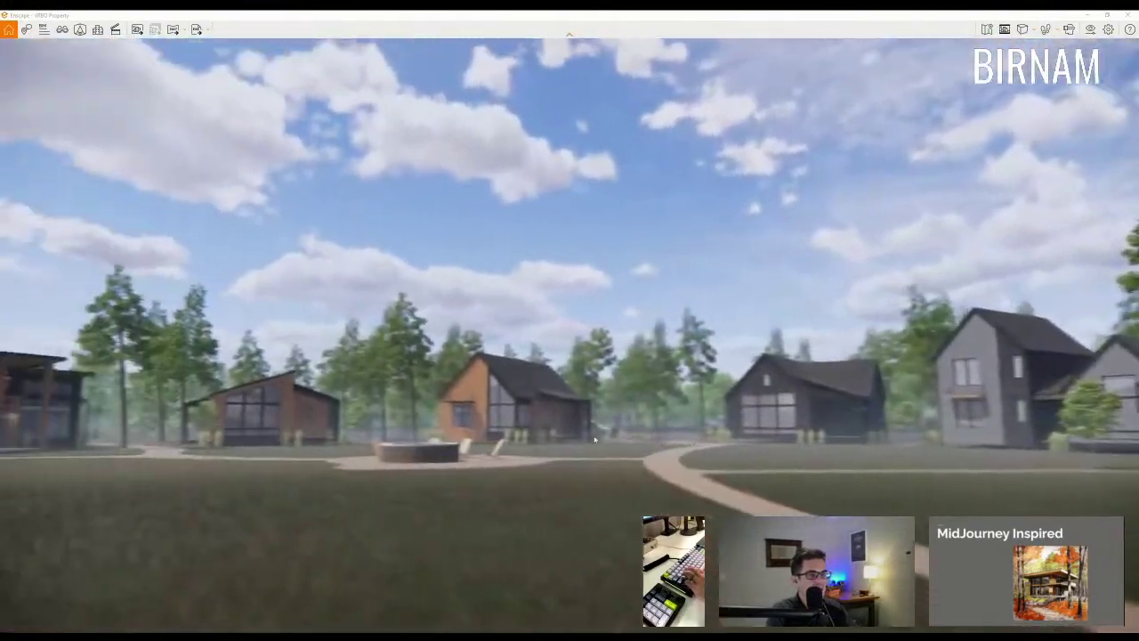
pyautogui.press('a')
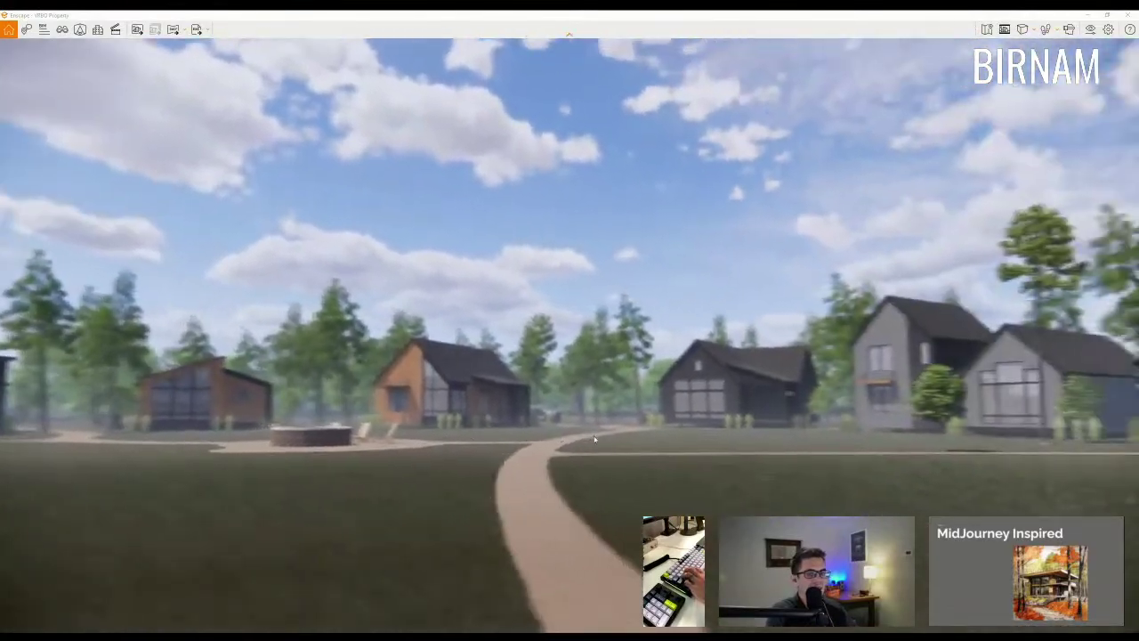
pyautogui.press('a')
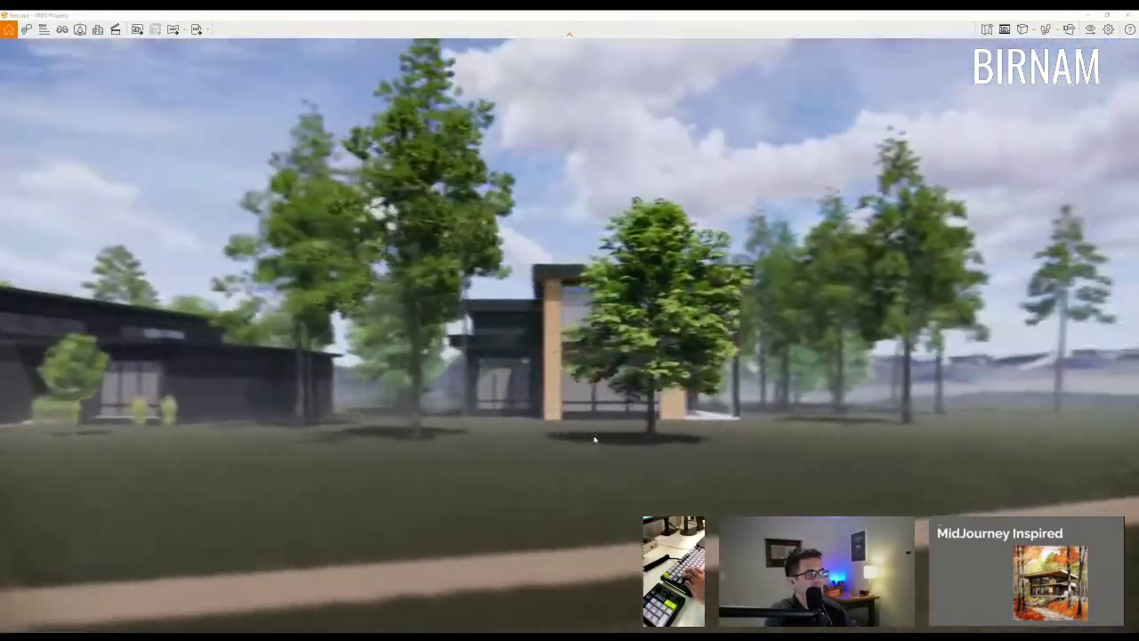
pyautogui.press('a')
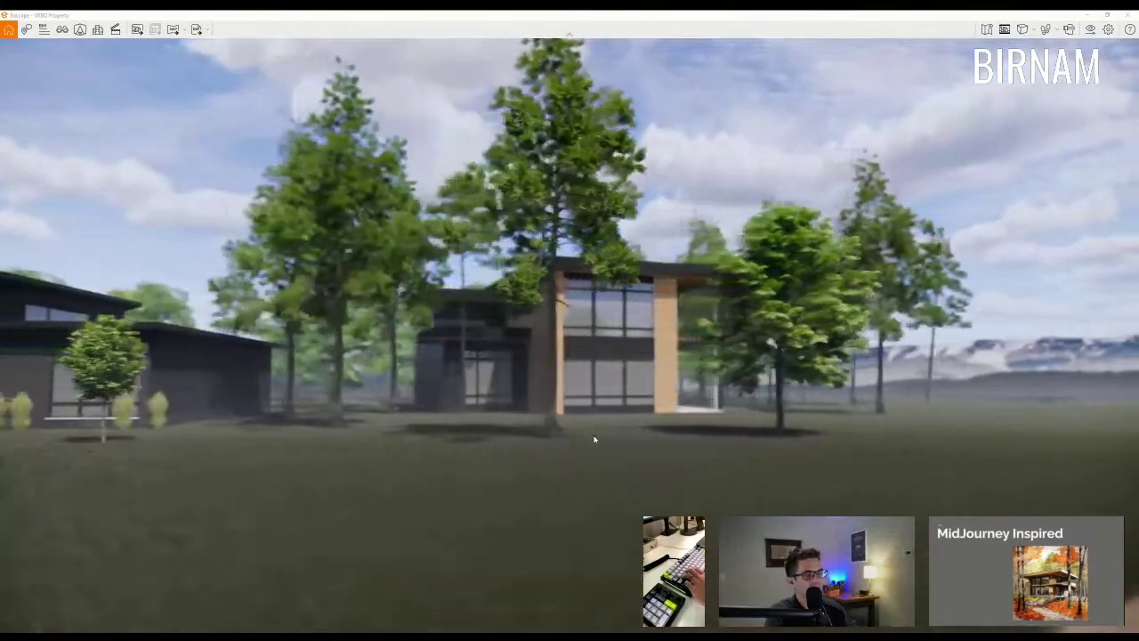
pyautogui.press('a')
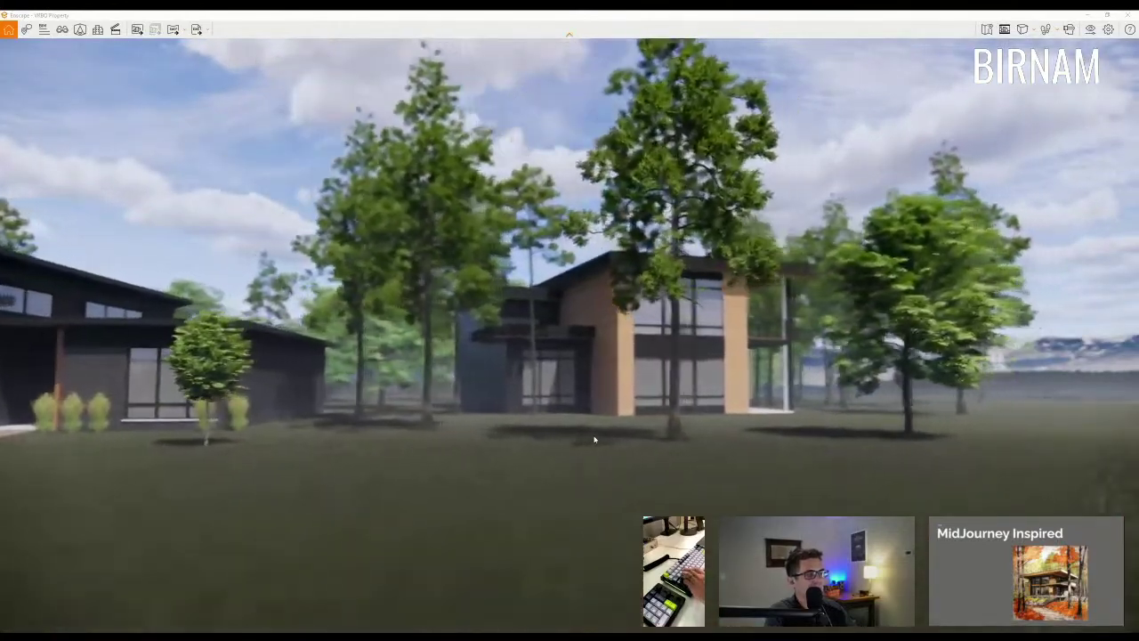
pyautogui.press('a')
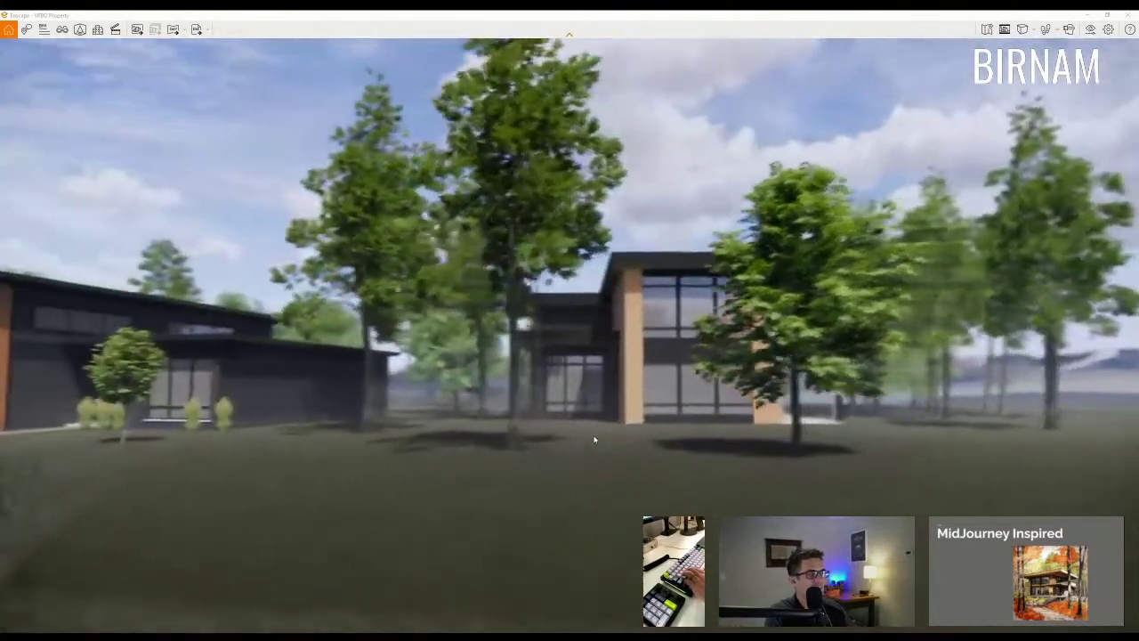
pyautogui.press('a')
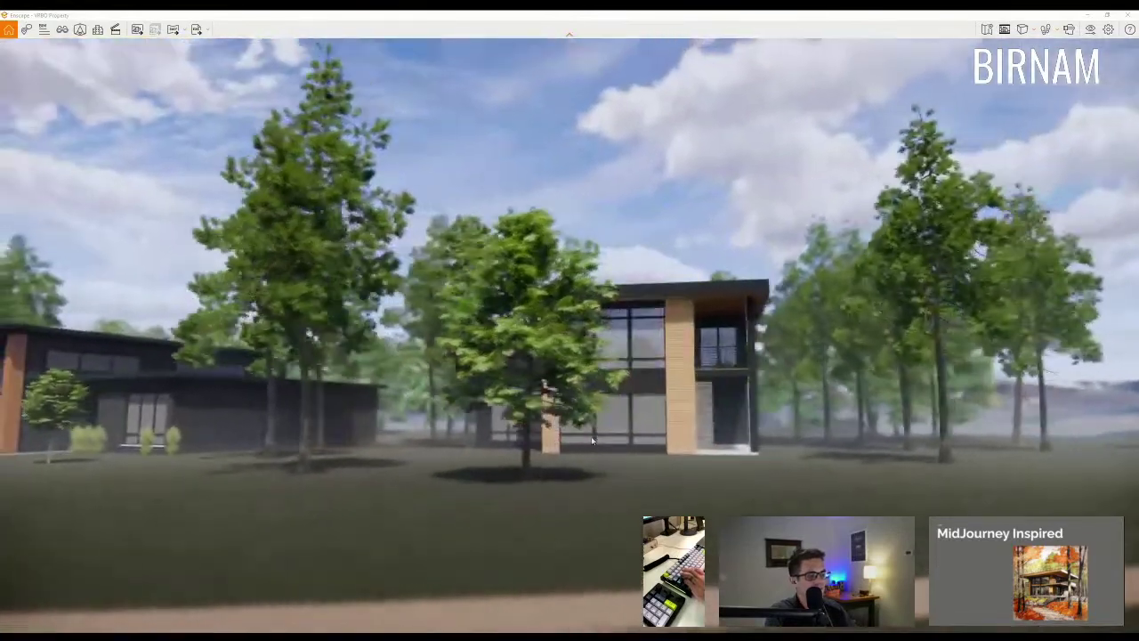
pyautogui.press('a')
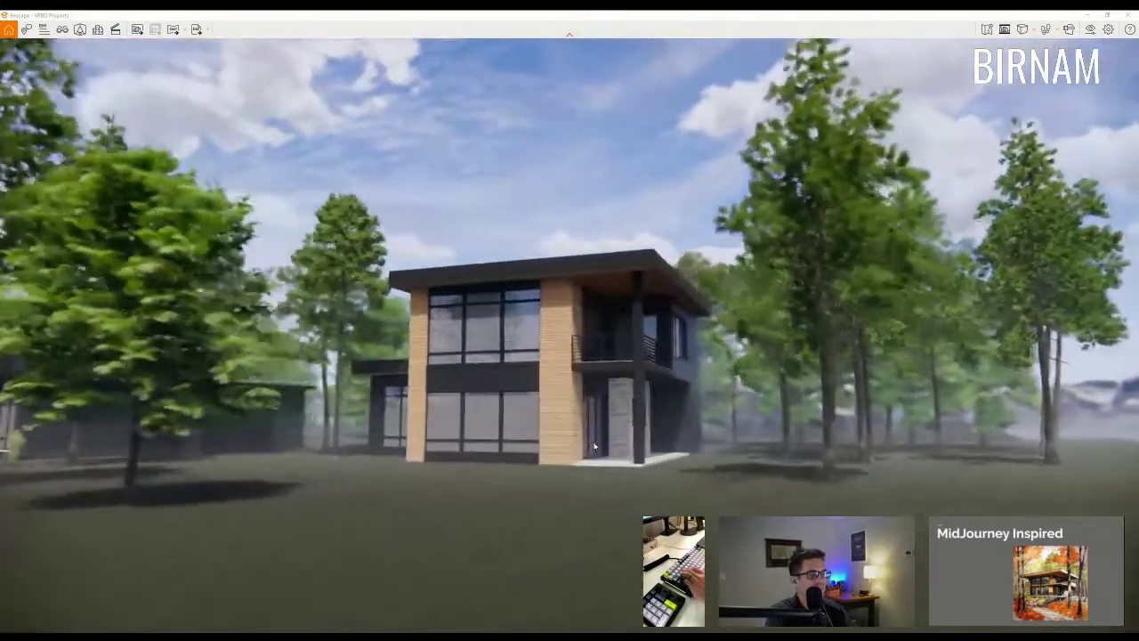
pyautogui.press('a')
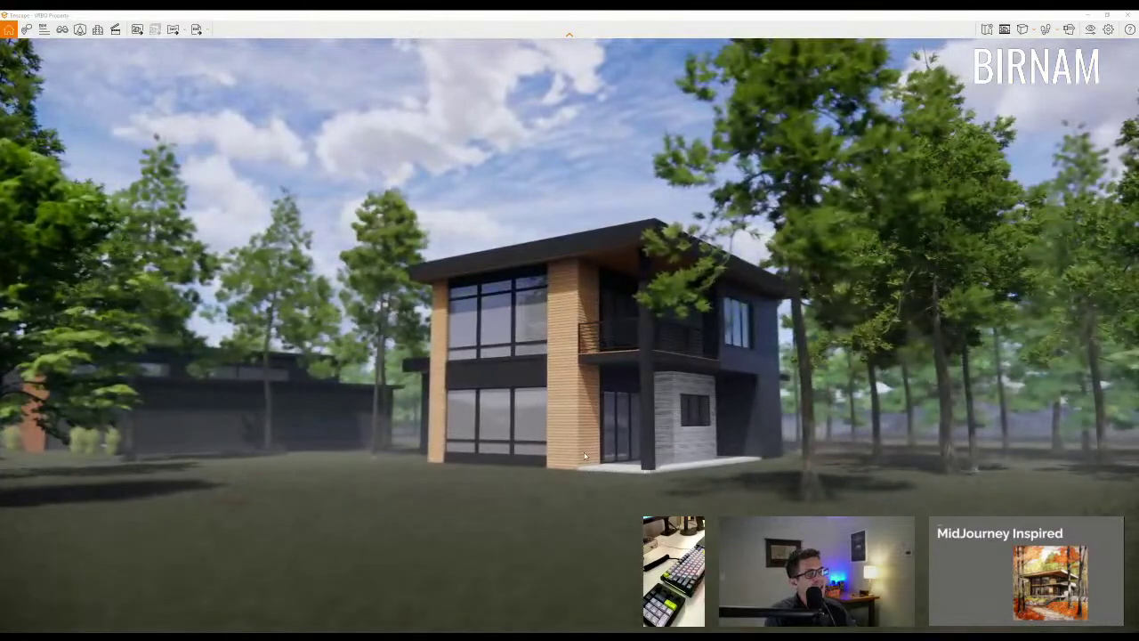